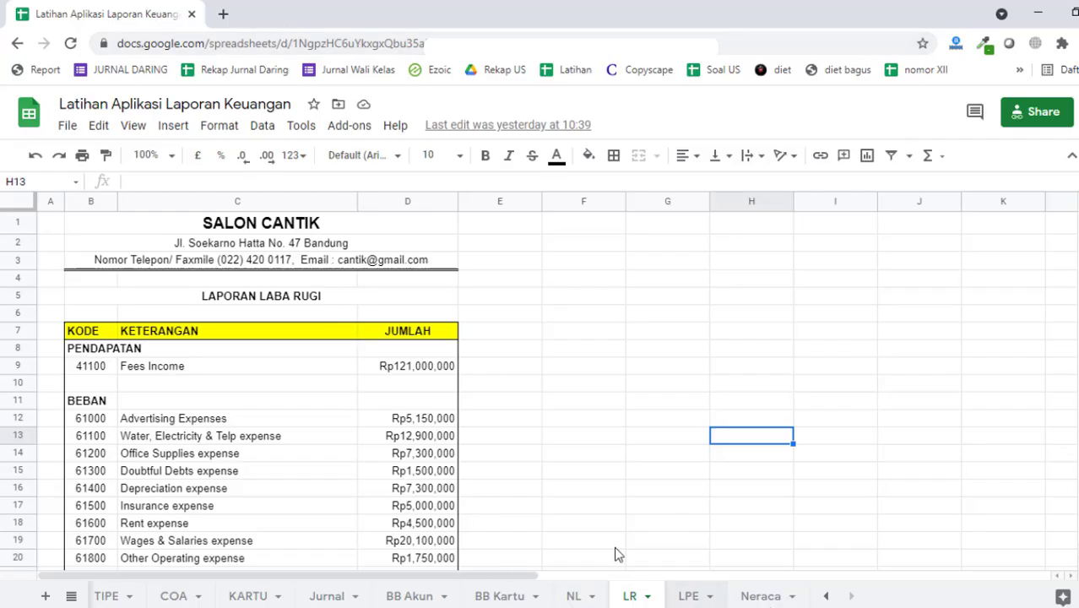
# Step: Review the statement of changes in equity on the LPE sheet and the balance sheet on the Neraca sheet
pyautogui.click(689, 596)
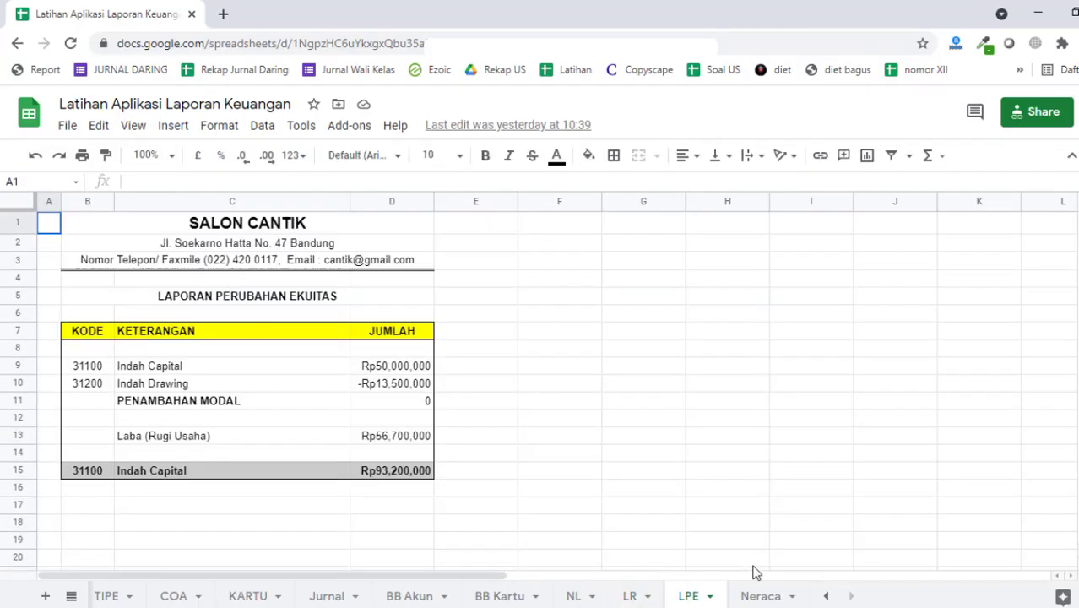
pyautogui.click(754, 596)
pyautogui.click(323, 306)
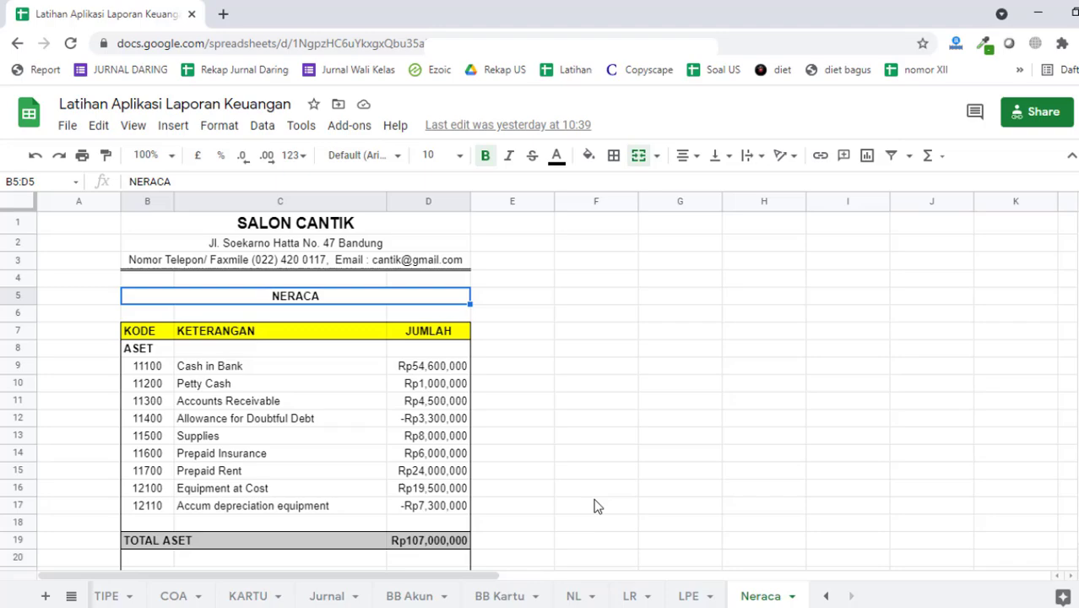
pyautogui.click(603, 471)
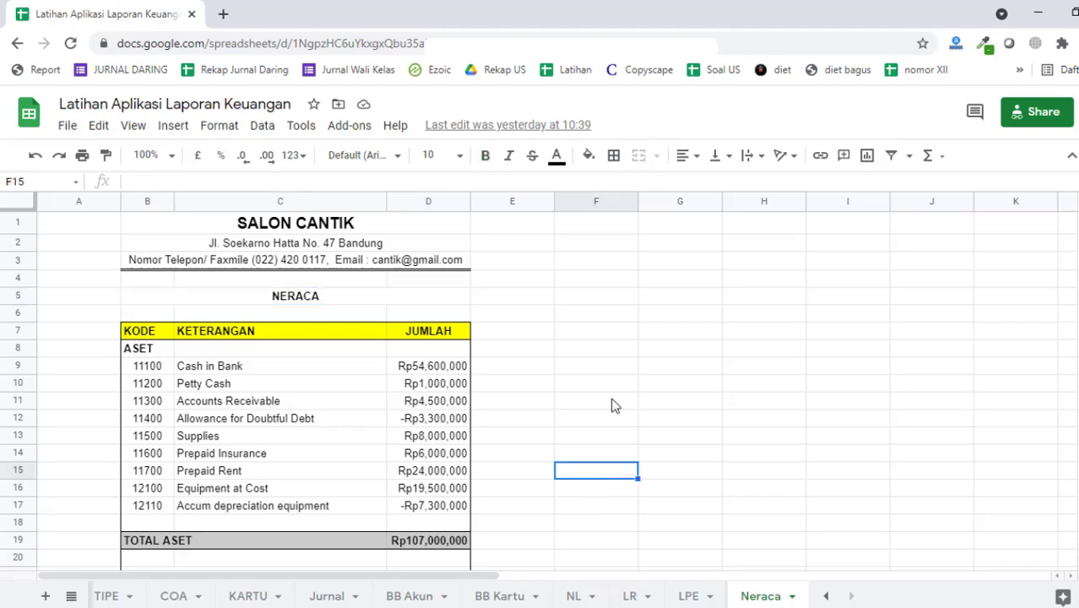
pyautogui.click(610, 295)
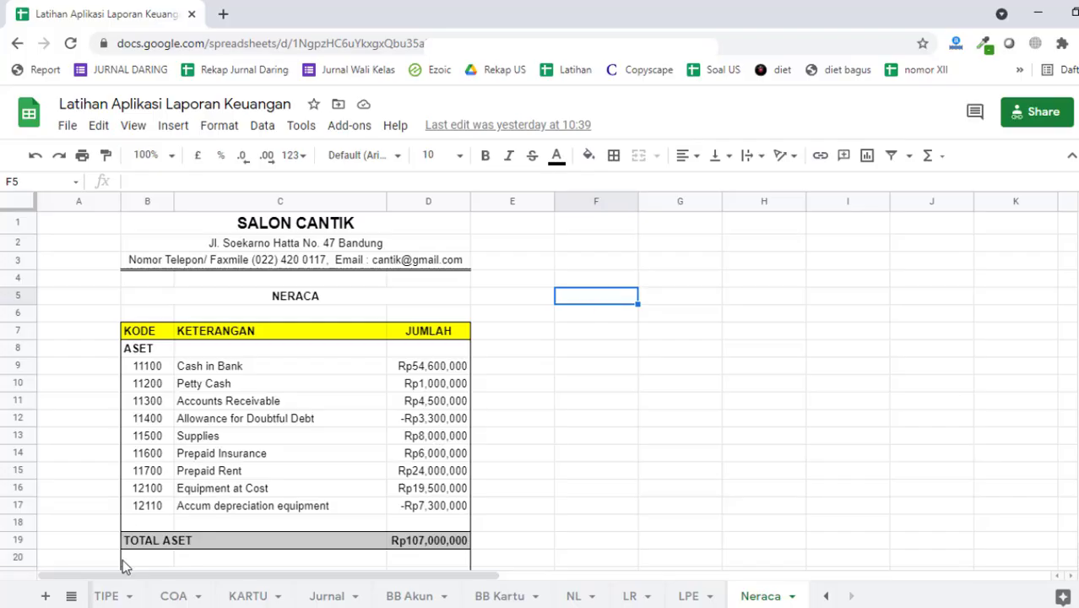
# Step: Look through the TIPE, COA, KARTU, Jurnal, BB Akun, BB Kartu and NL sheets in order
pyautogui.click(106, 598)
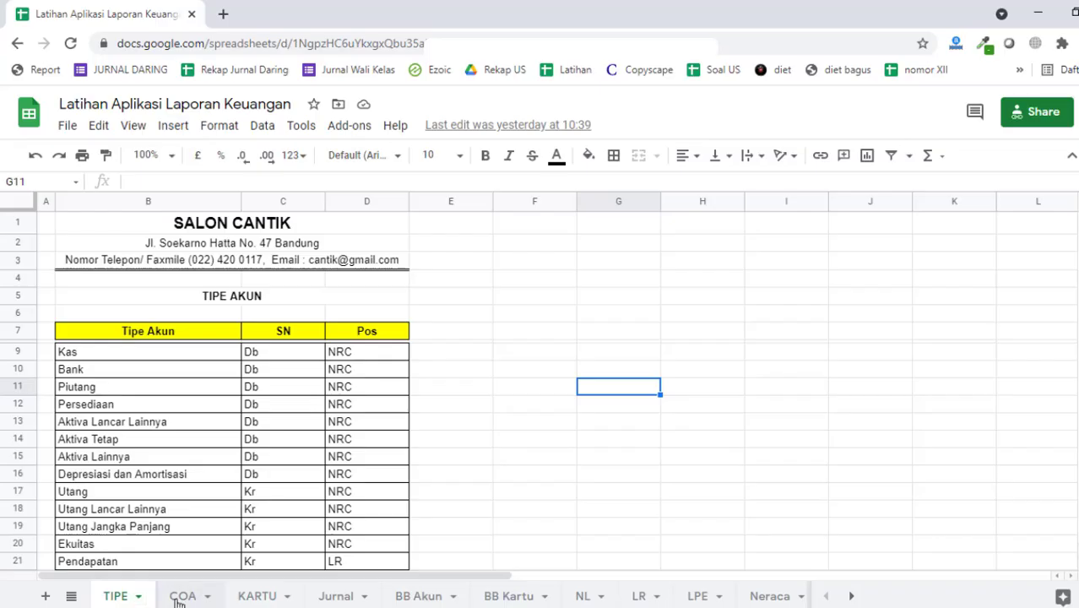
pyautogui.click(175, 601)
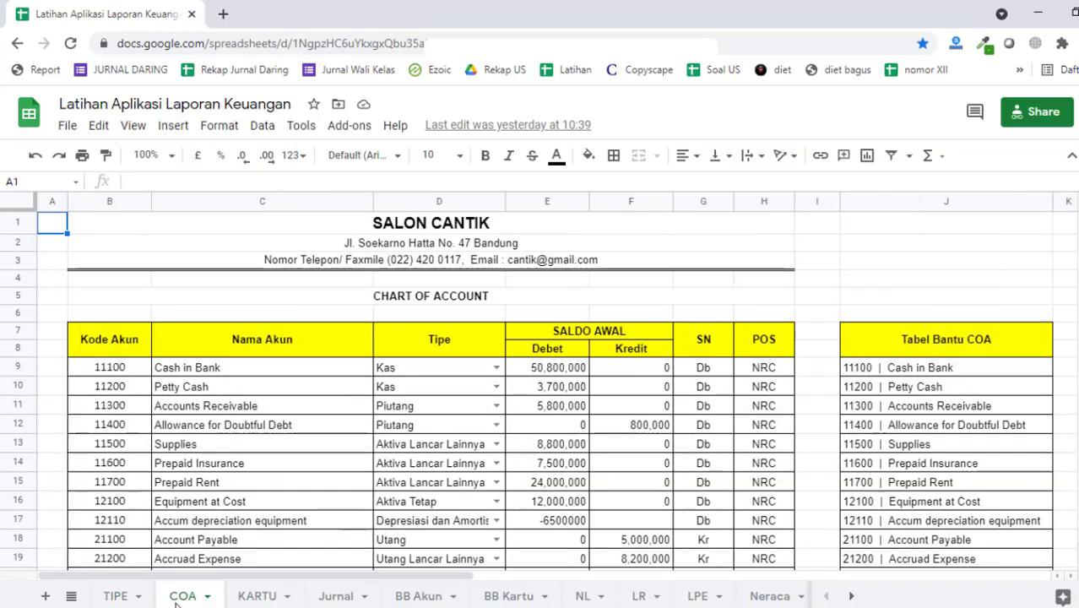
pyautogui.click(263, 601)
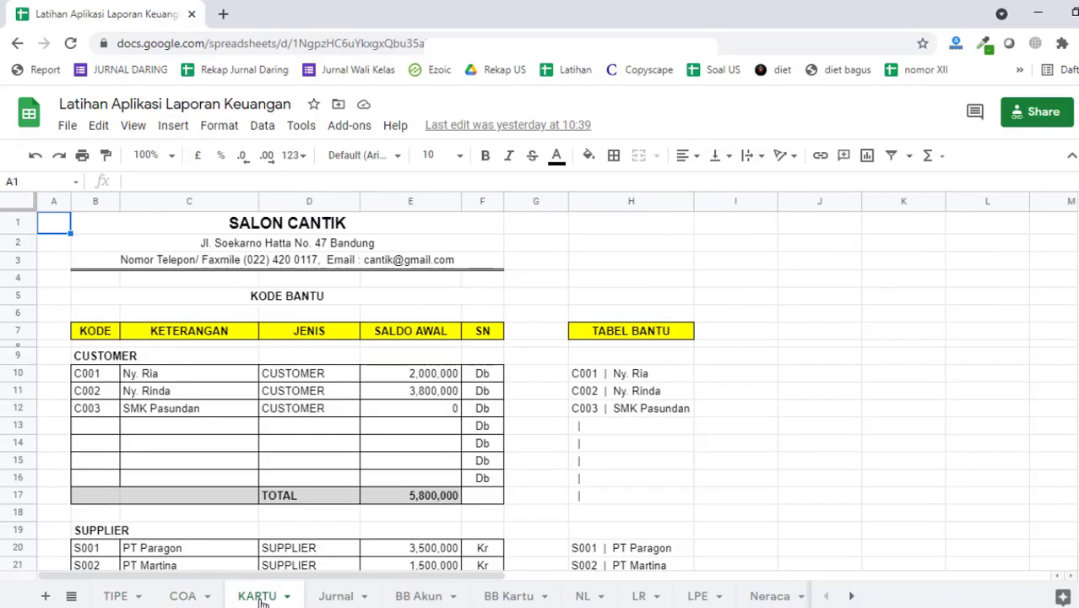
pyautogui.click(337, 600)
pyautogui.click(426, 599)
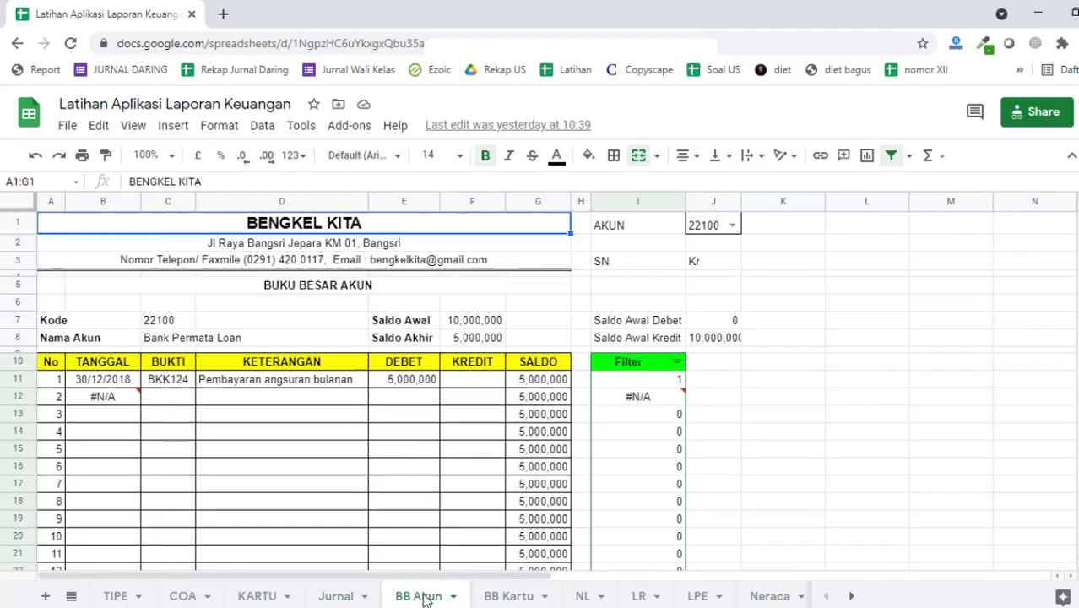
pyautogui.click(508, 597)
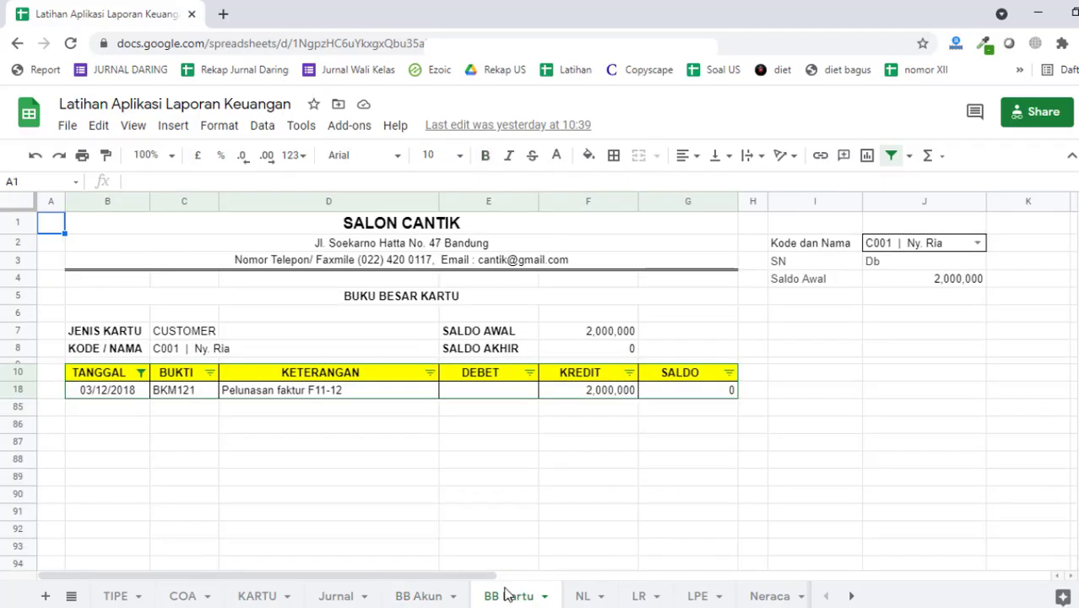
pyautogui.click(582, 596)
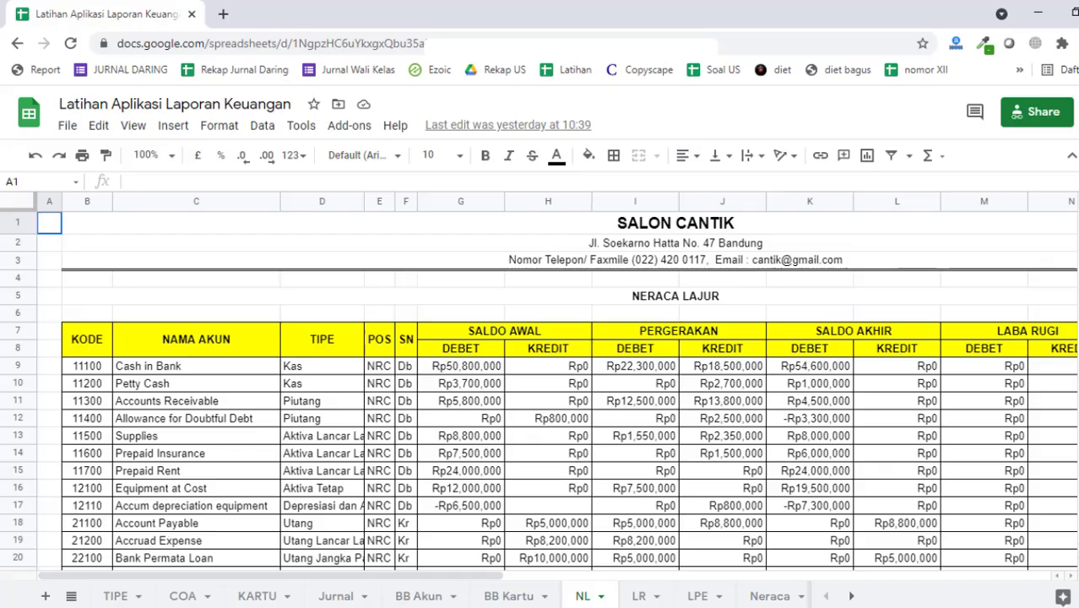
# Step: Go back to the TIPE sheet and review each supporting sheet again up to the NL worksheet
pyautogui.click(118, 598)
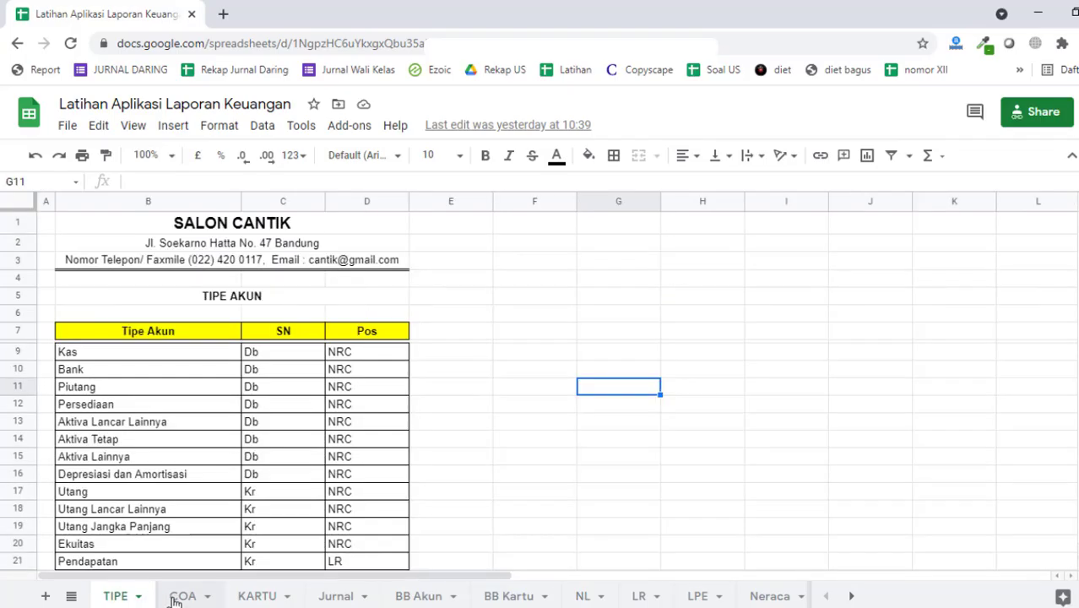
pyautogui.click(208, 598)
pyautogui.click(249, 597)
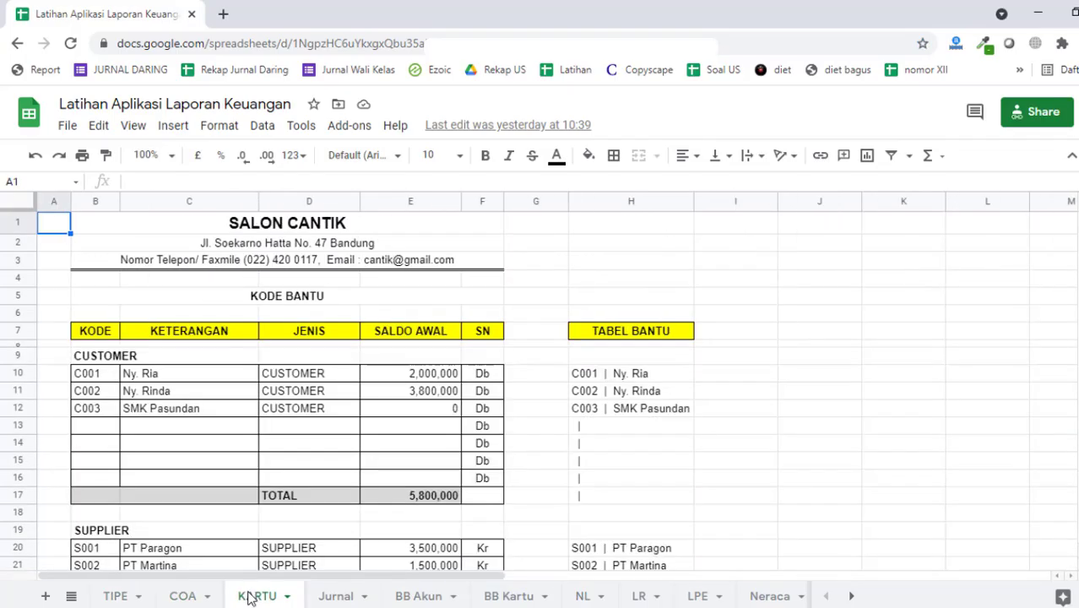
pyautogui.click(336, 597)
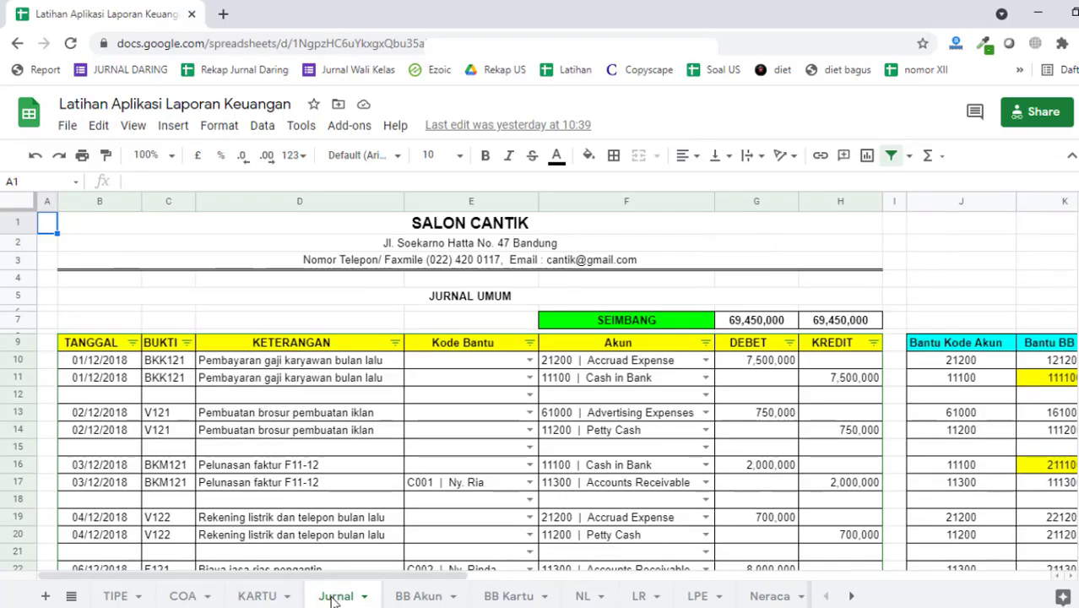
pyautogui.click(407, 597)
pyautogui.click(495, 595)
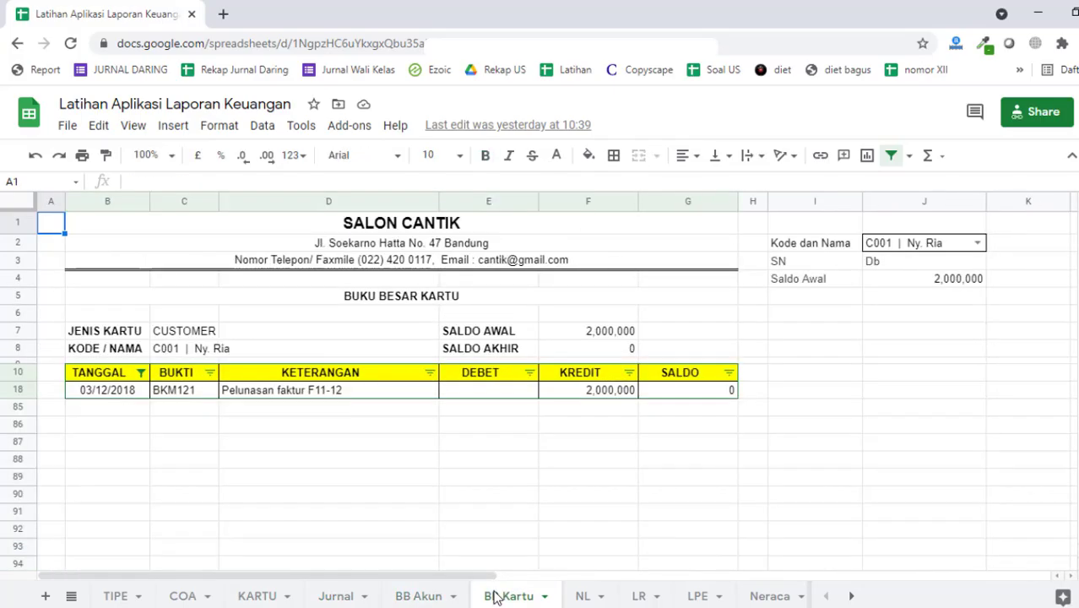
pyautogui.click(582, 596)
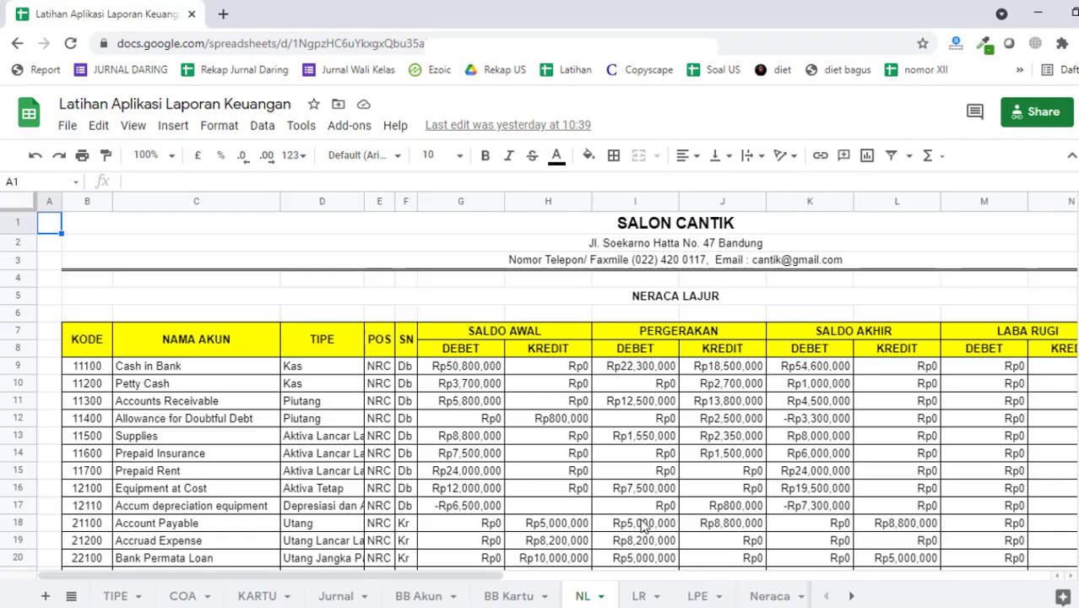
# Step: Review the three final reports once more on the LR, LPE and Neraca sheets
pyautogui.click(639, 601)
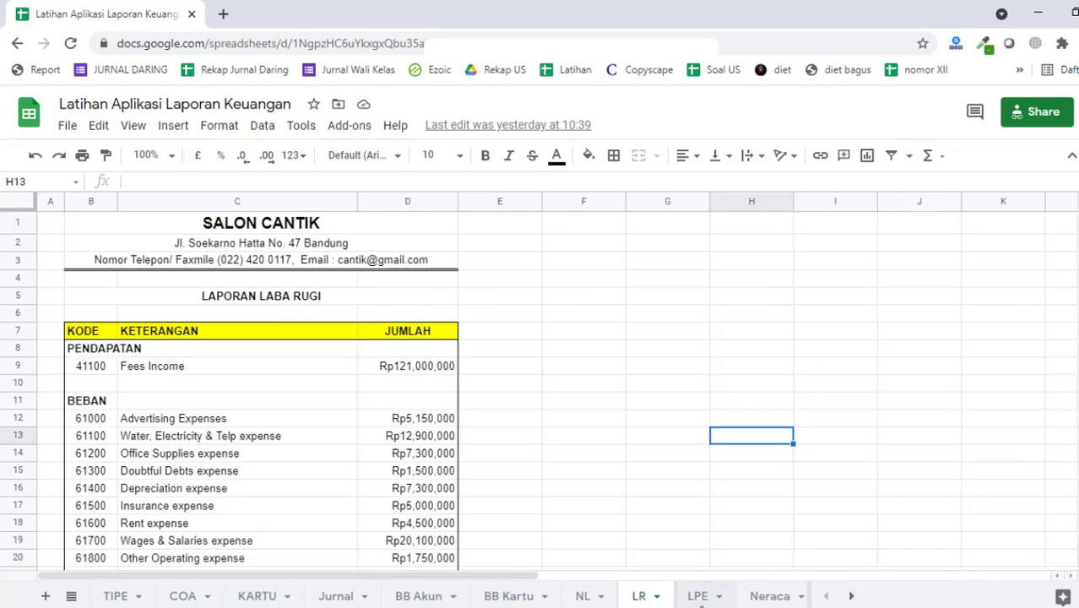
pyautogui.click(698, 599)
pyautogui.click(768, 598)
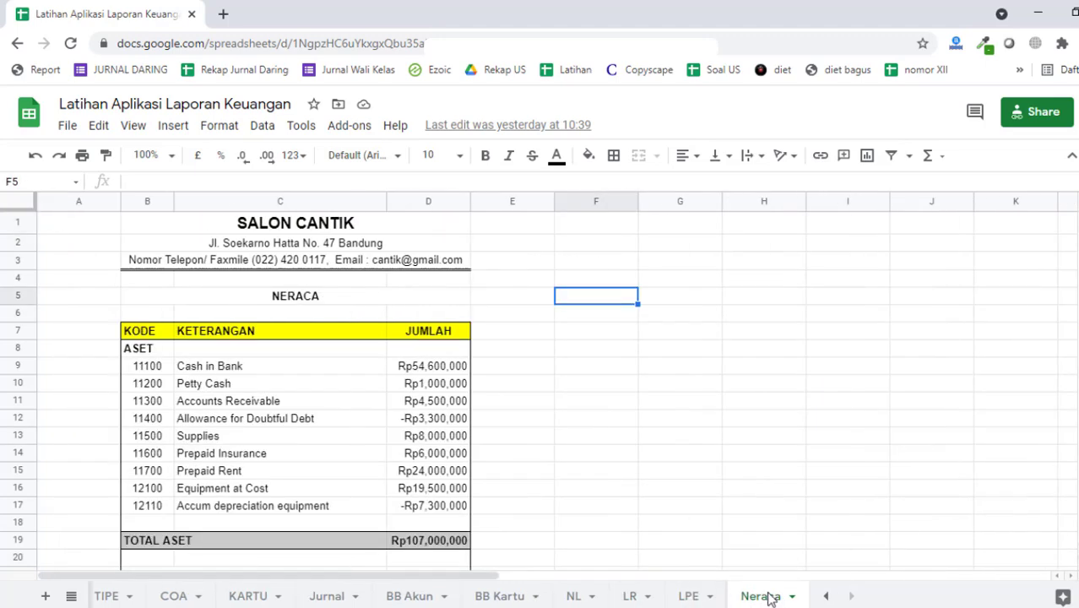
pyautogui.click(649, 450)
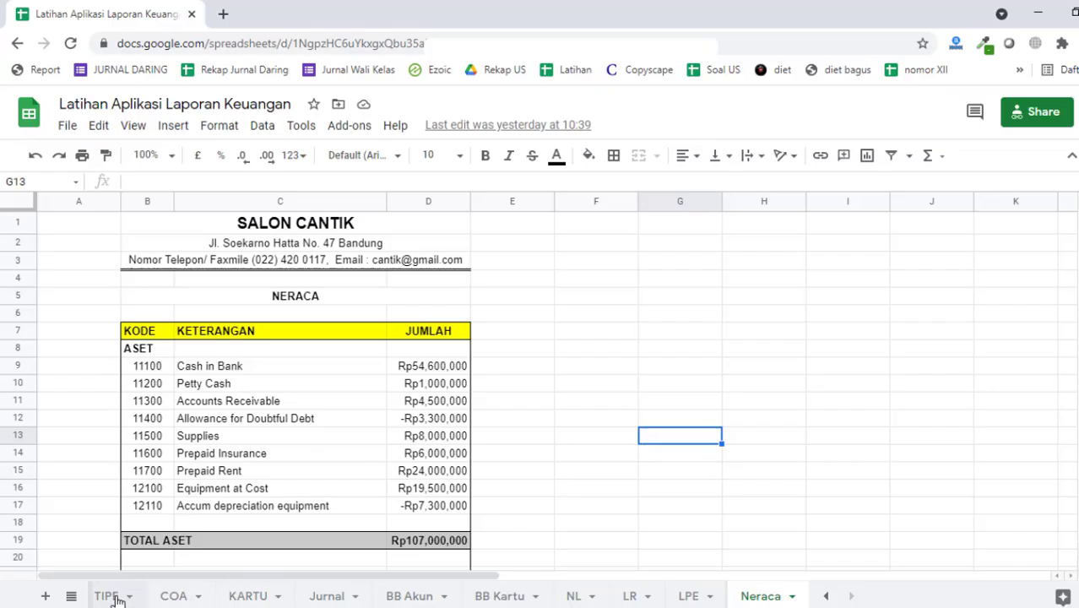
pyautogui.click(743, 297)
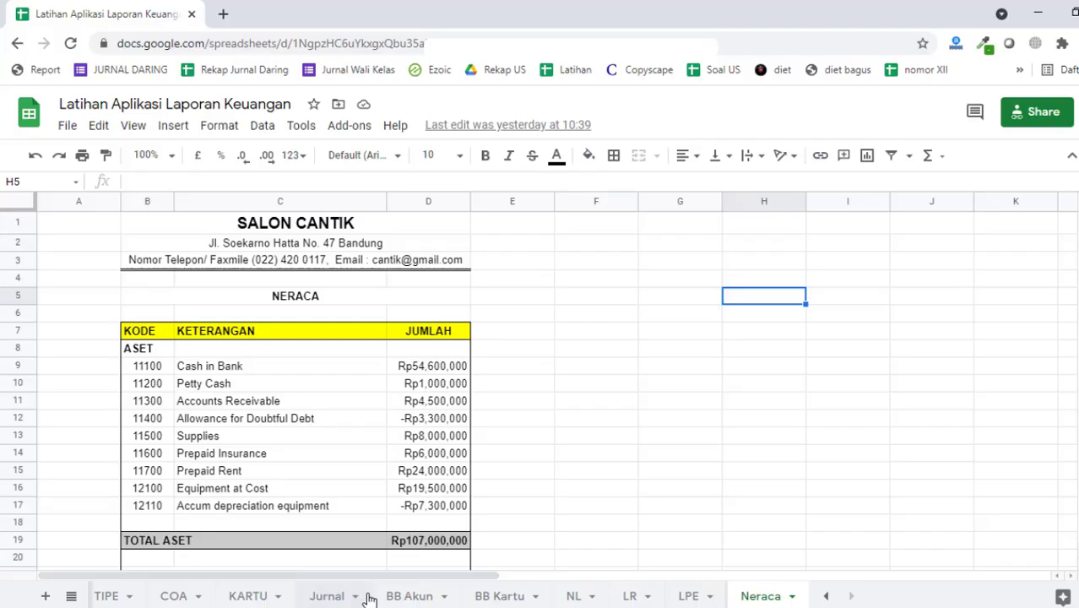
pyautogui.click(625, 456)
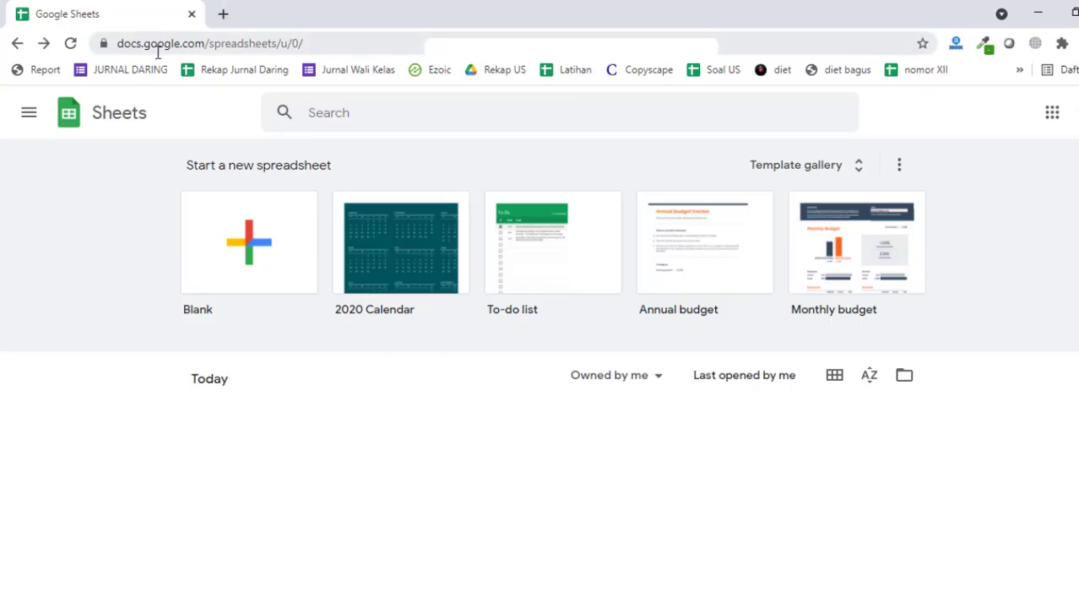
# Step: Search the web for "google sheet" in a new browser tab
pyautogui.click(223, 14)
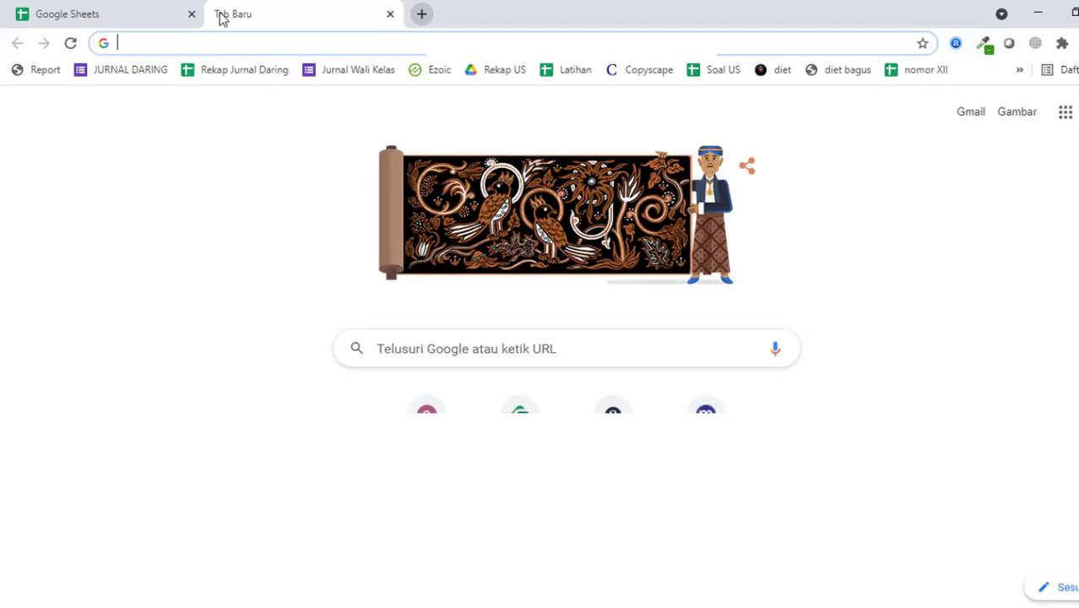
pyautogui.write('google ')
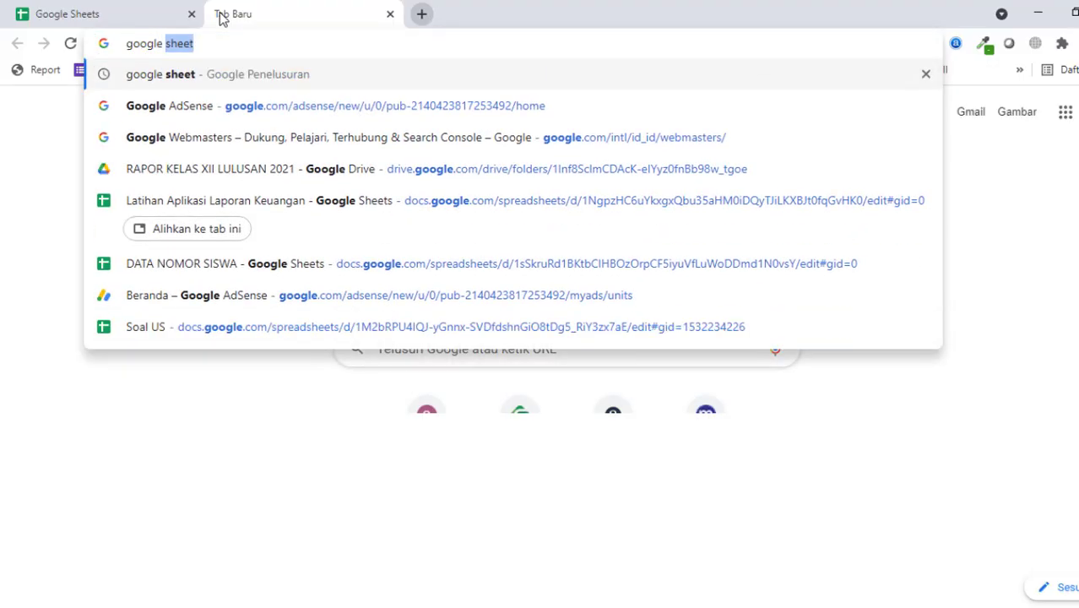
pyautogui.write('sheet')
pyautogui.press('Return')
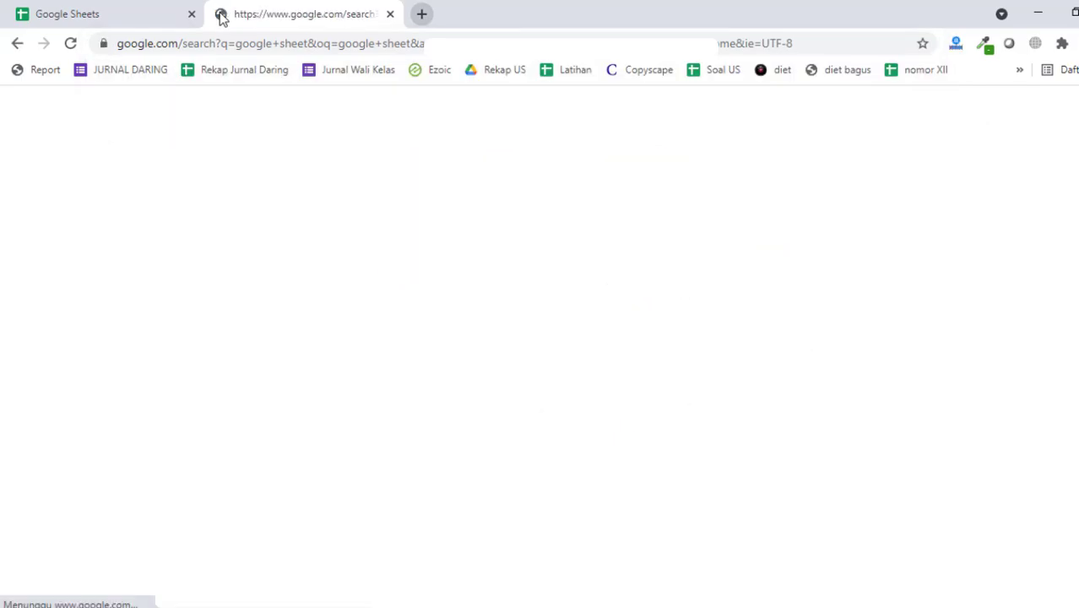
# Step: Open the search result "Google Sheets: Free Online Spreadsheets for Personal Use" in a new tab and switch to it
pyautogui.scroll(-3, 272, 385)
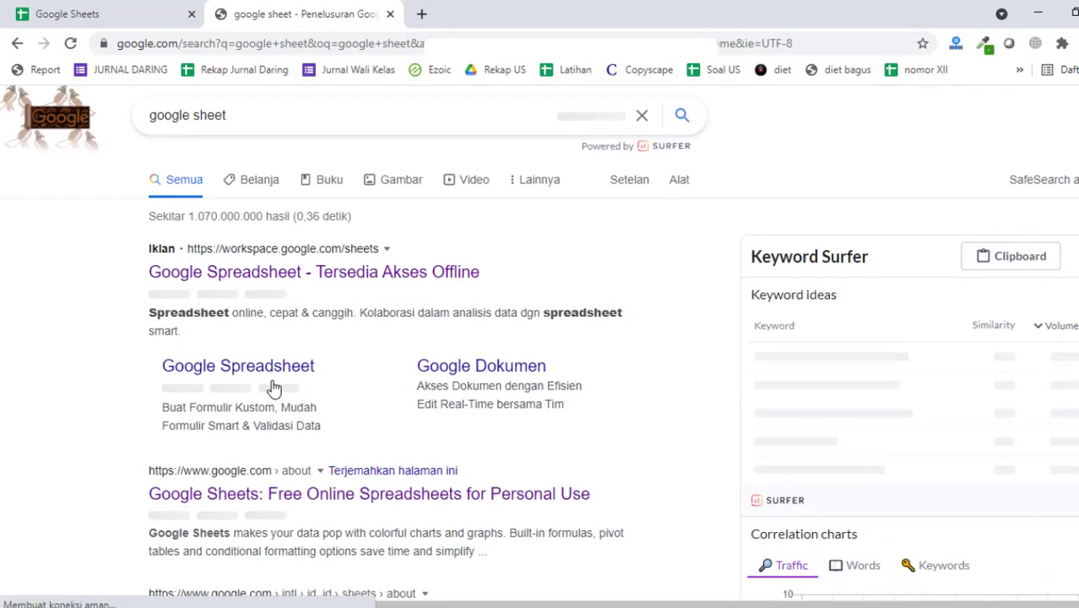
pyautogui.scroll(-2, 338, 404)
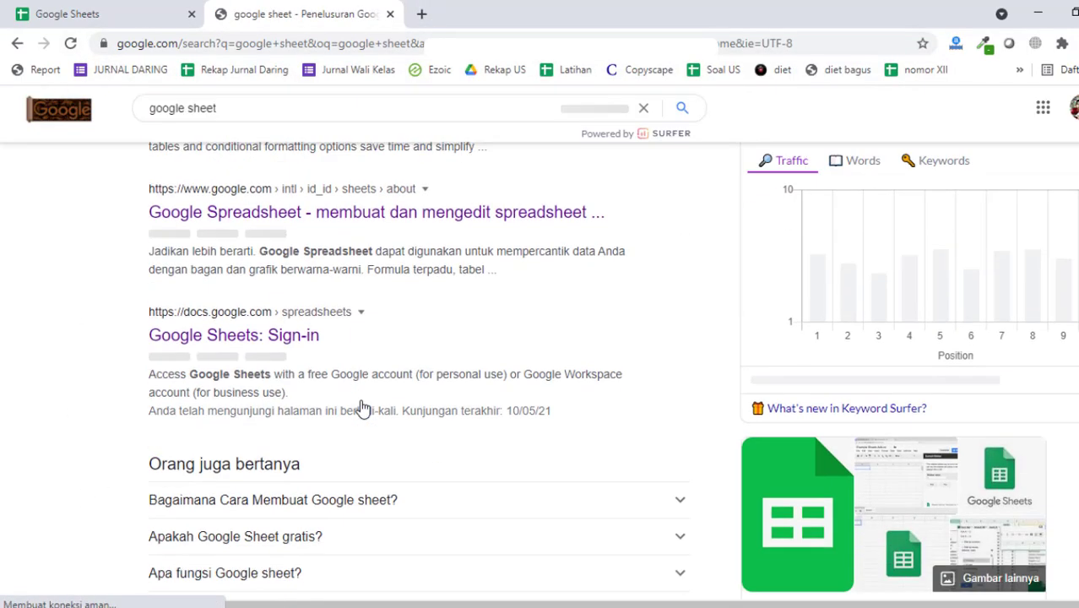
pyautogui.scroll(5, 360, 407)
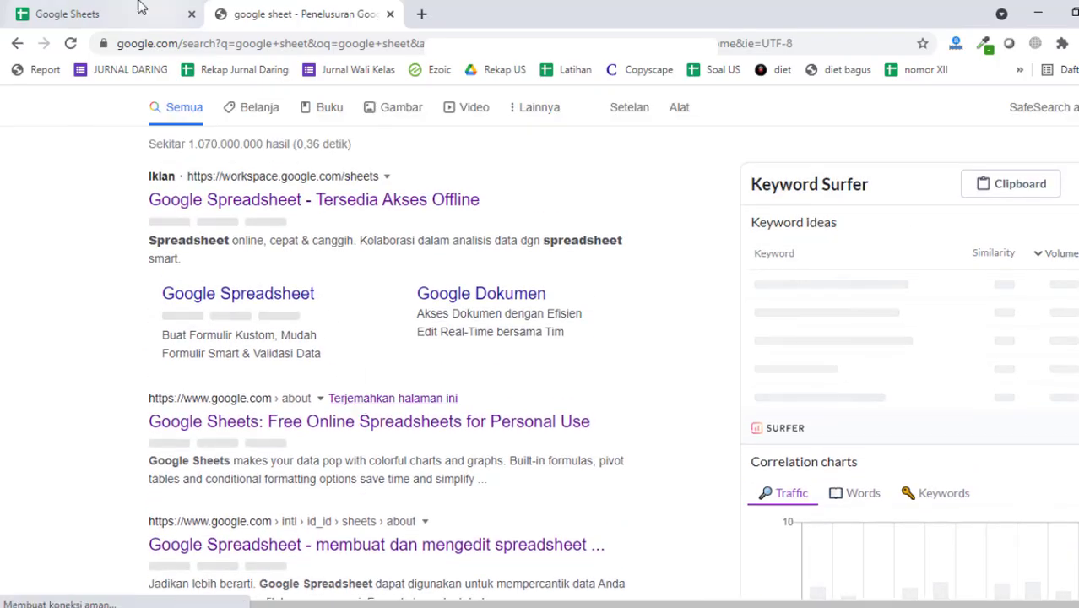
pyautogui.click(140, 10)
pyautogui.click(222, 10)
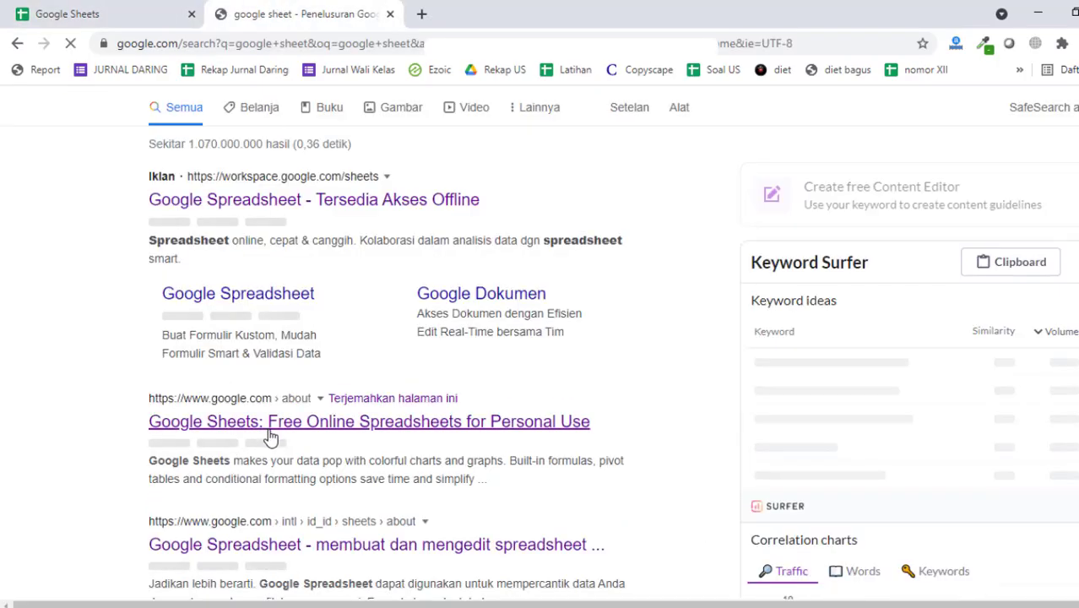
pyautogui.scroll(1, 237, 414)
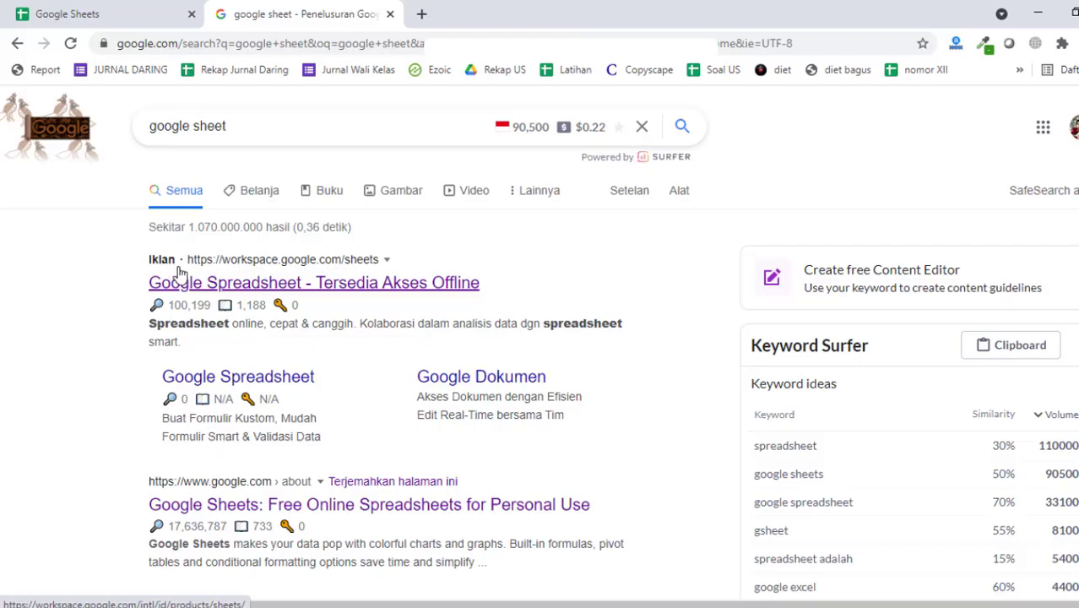
pyautogui.scroll(-1, 283, 418)
pyautogui.rightClick(279, 425)
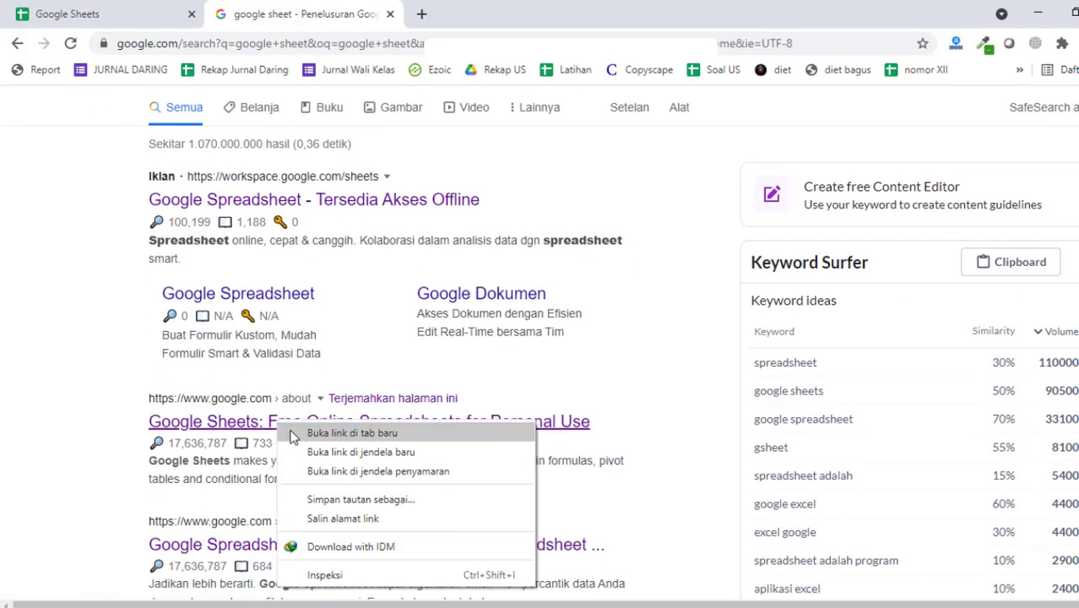
pyautogui.click(296, 435)
pyautogui.click(557, 12)
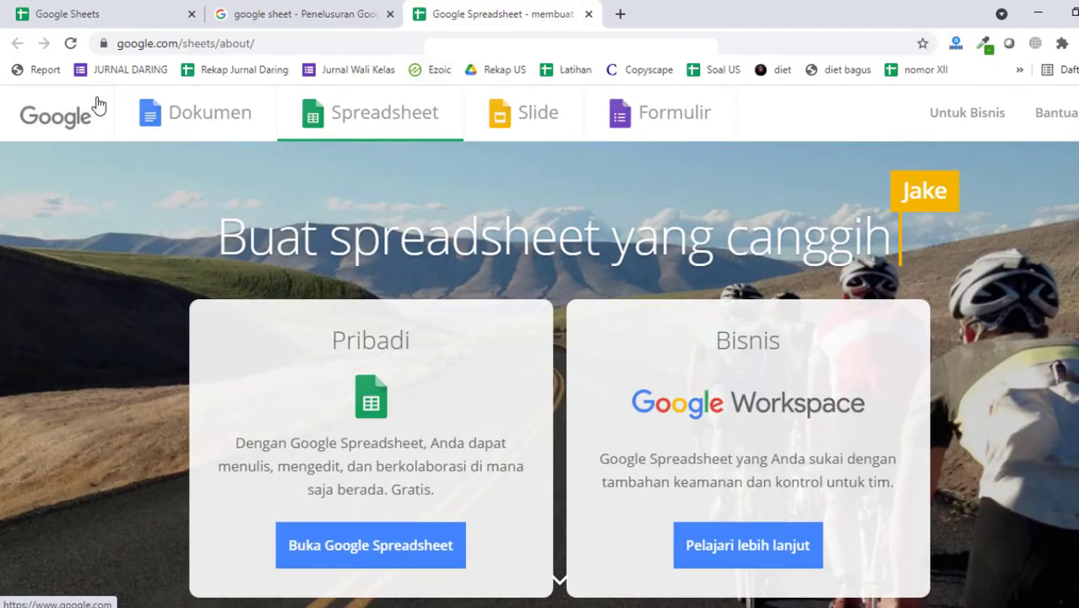
# Step: Open the personal version of Google Spreadsheet, close the search results, and create a blank spreadsheet
pyautogui.click(371, 557)
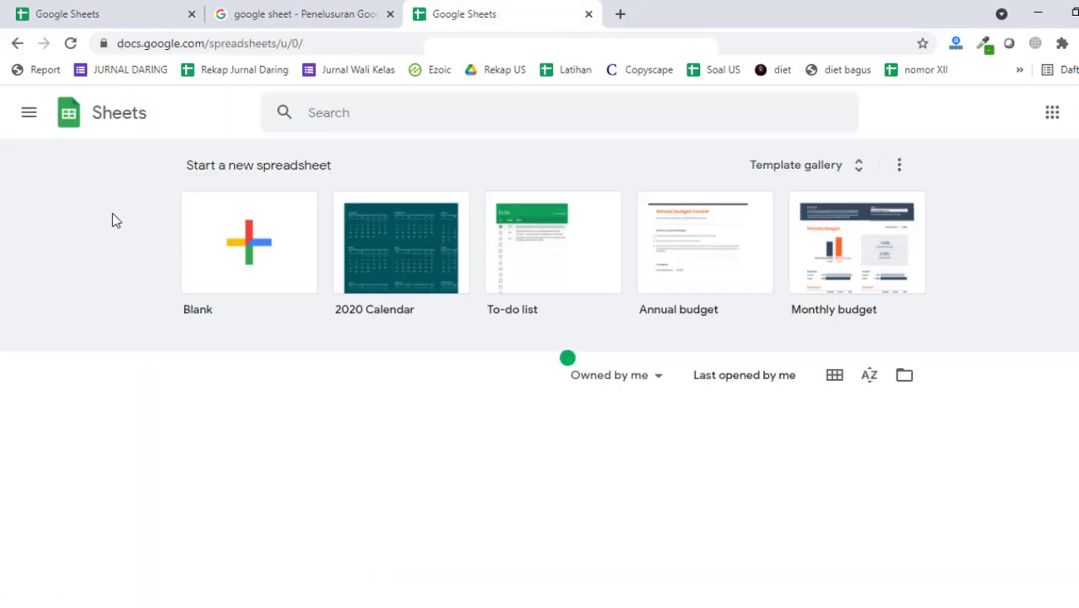
pyautogui.click(391, 13)
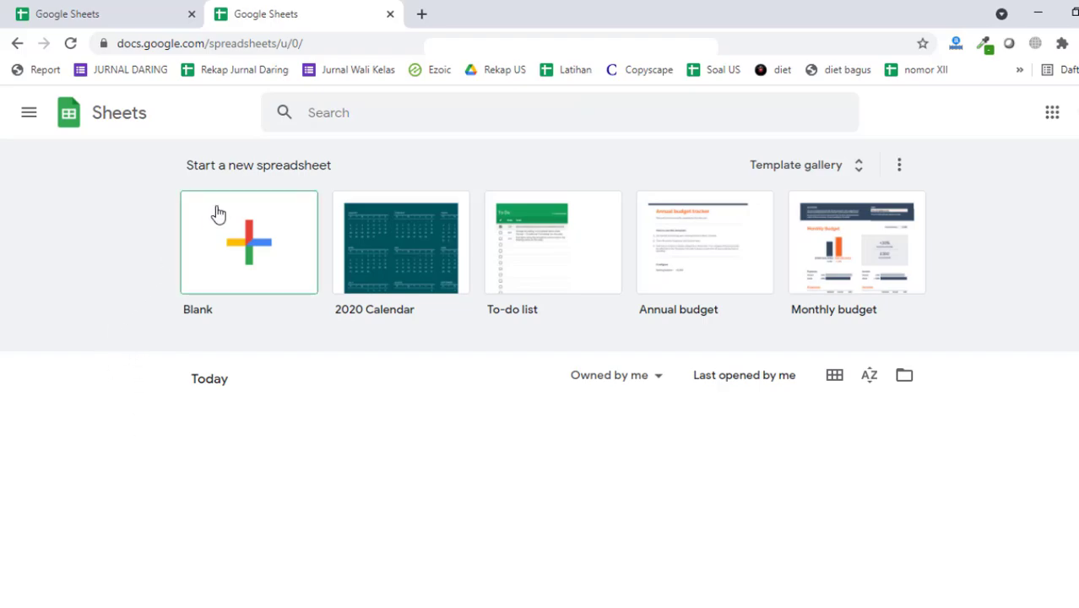
pyautogui.click(248, 246)
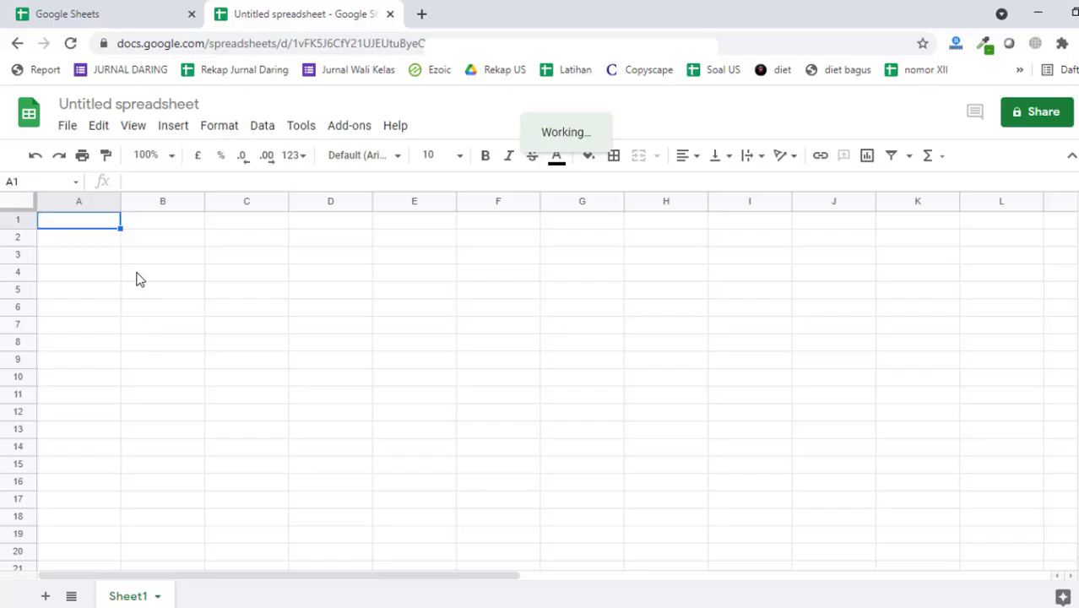
# Step: Rename the untitled spreadsheet as "Laporan Keuangan Salon Cantik"
pyautogui.click(158, 104)
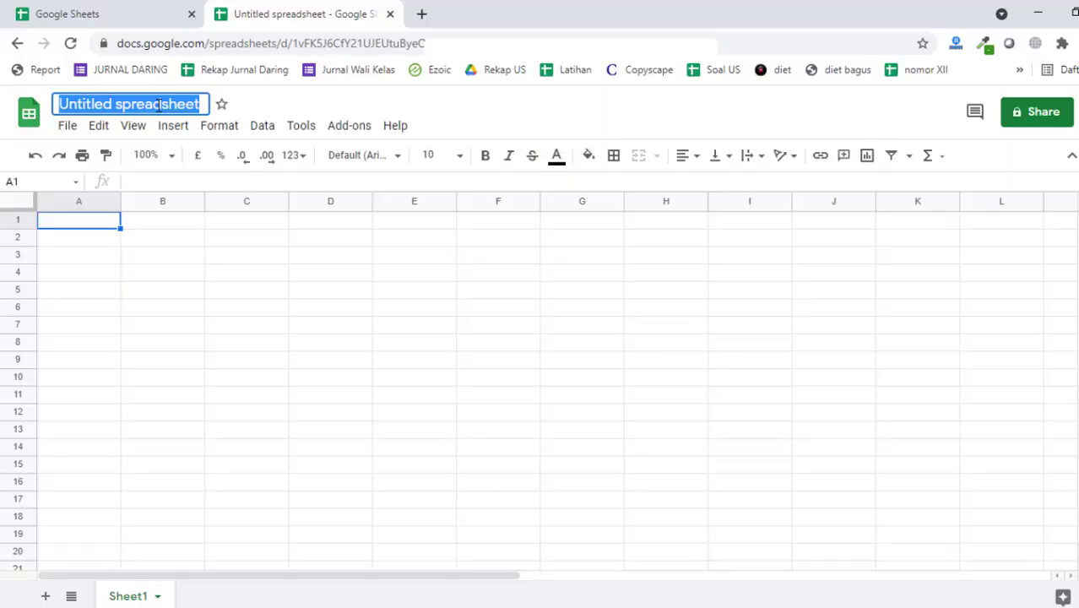
pyautogui.write('Laporan Ke')
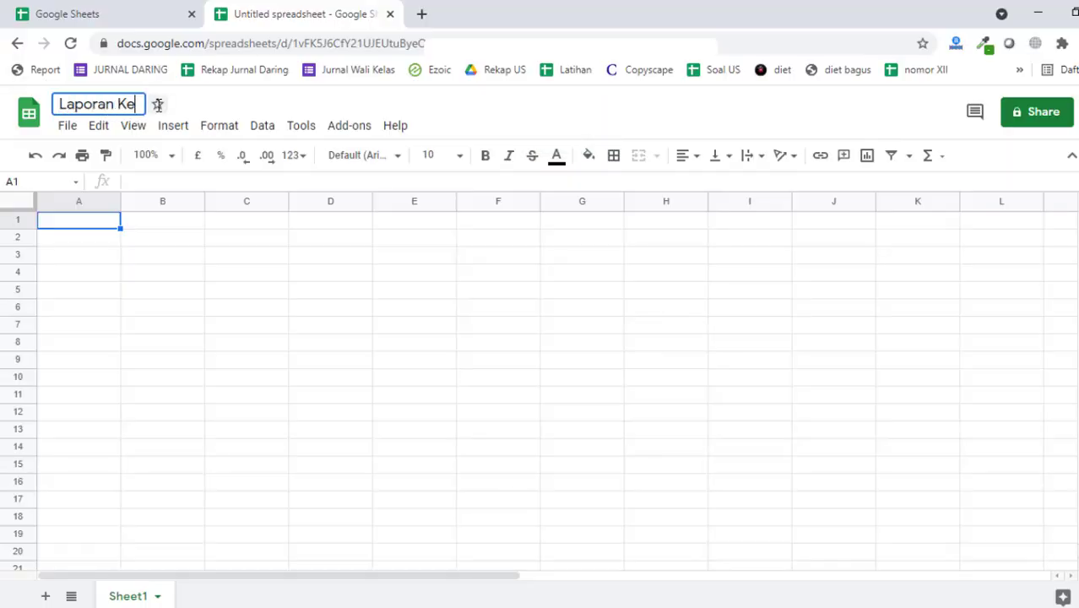
pyautogui.write('uangan Salon')
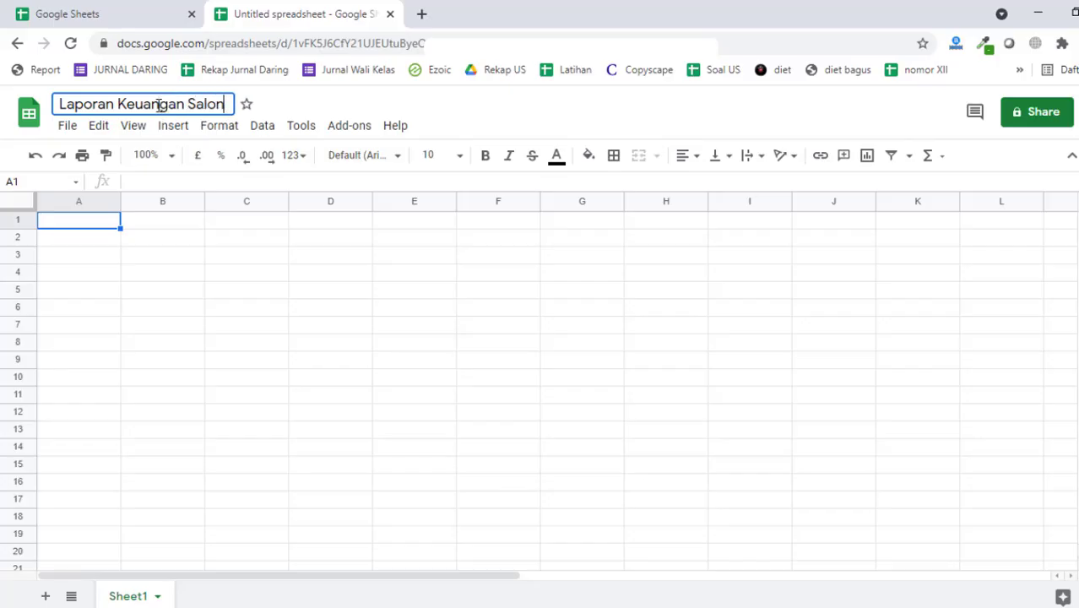
pyautogui.write(' Cantik')
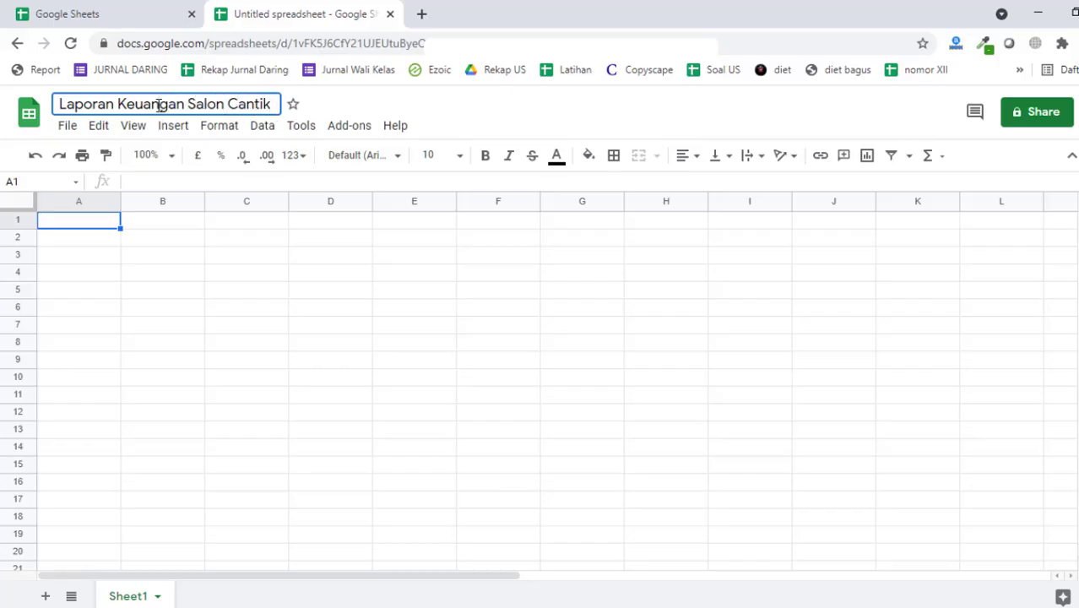
pyautogui.click(181, 294)
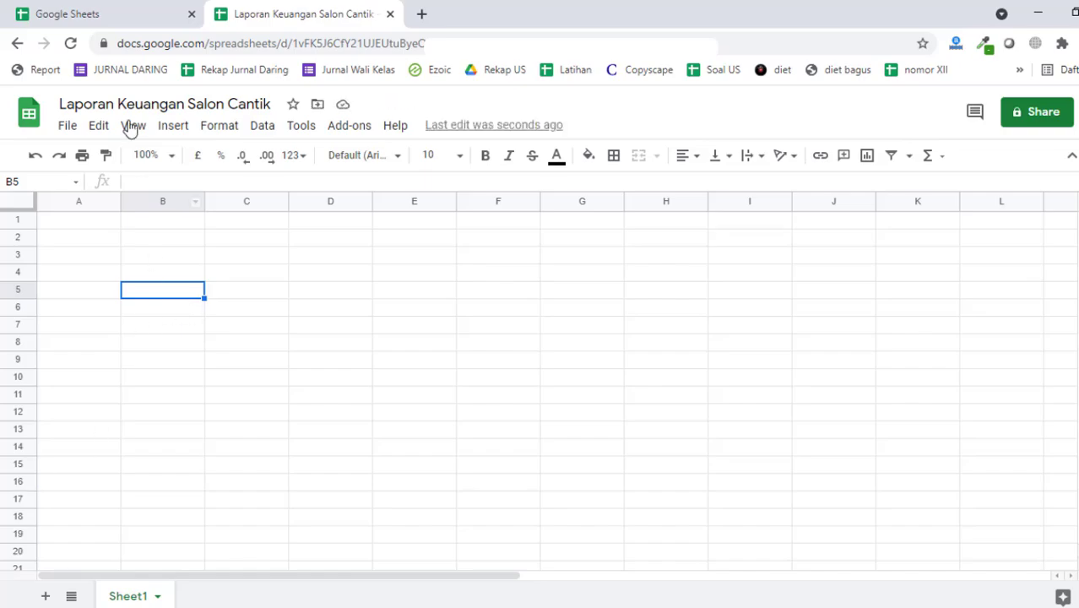
pyautogui.click(139, 258)
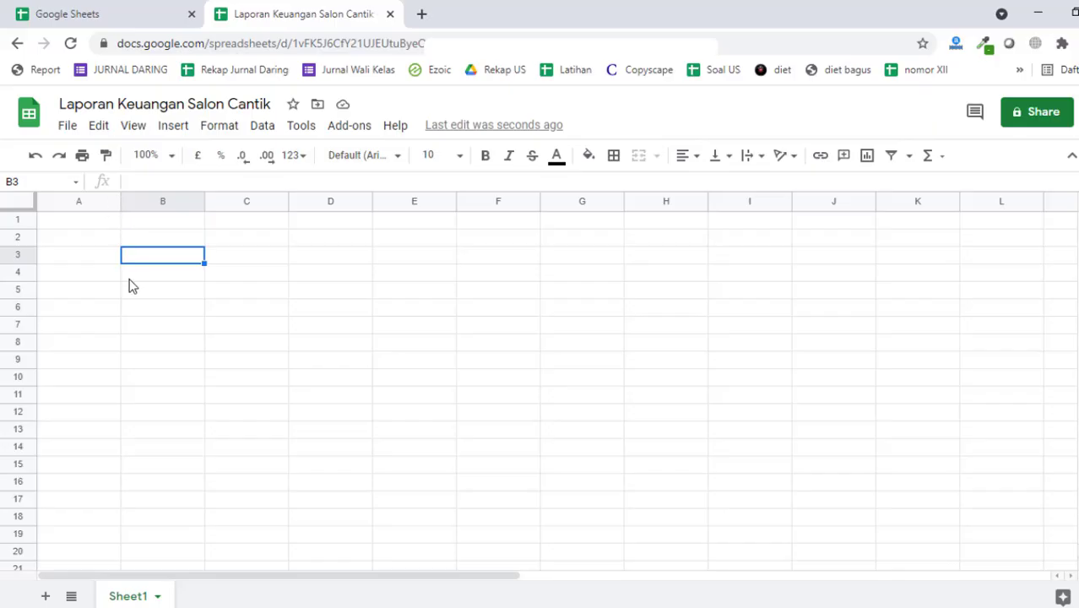
pyautogui.click(124, 274)
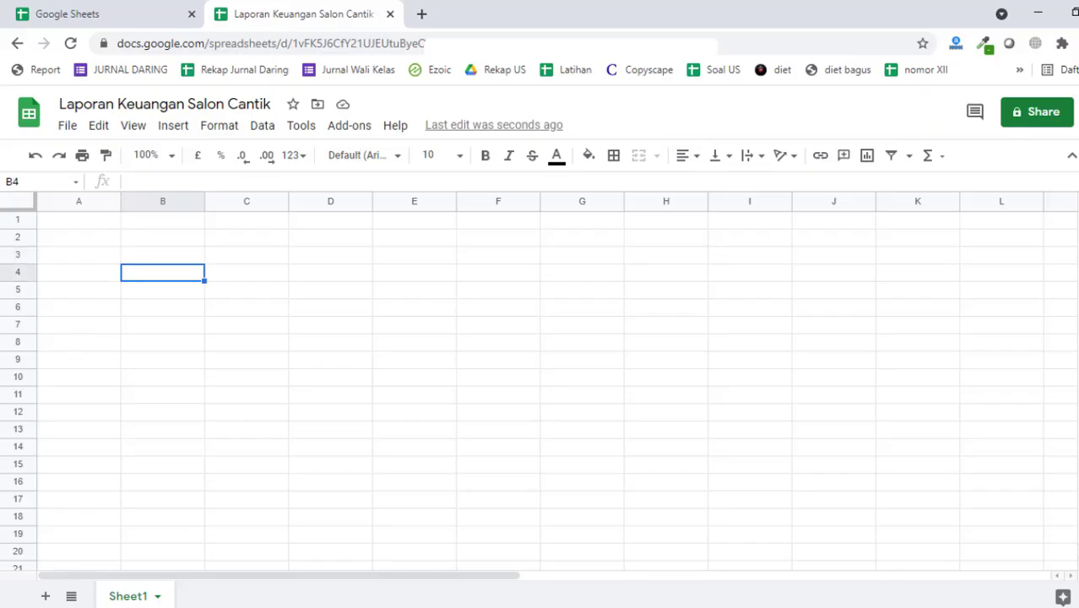
pyautogui.click(460, 338)
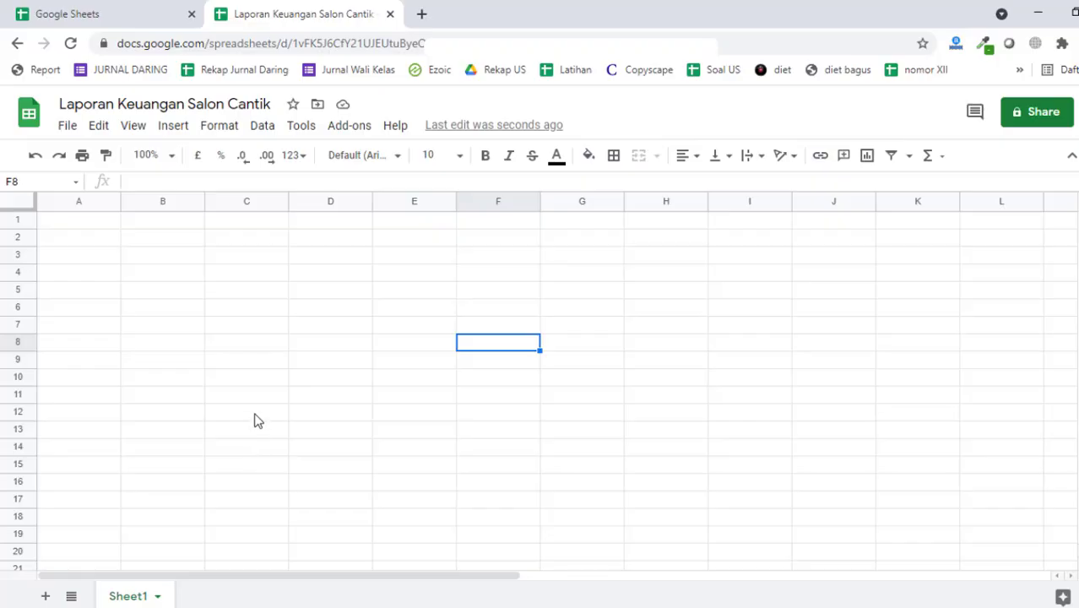
pyautogui.click(243, 331)
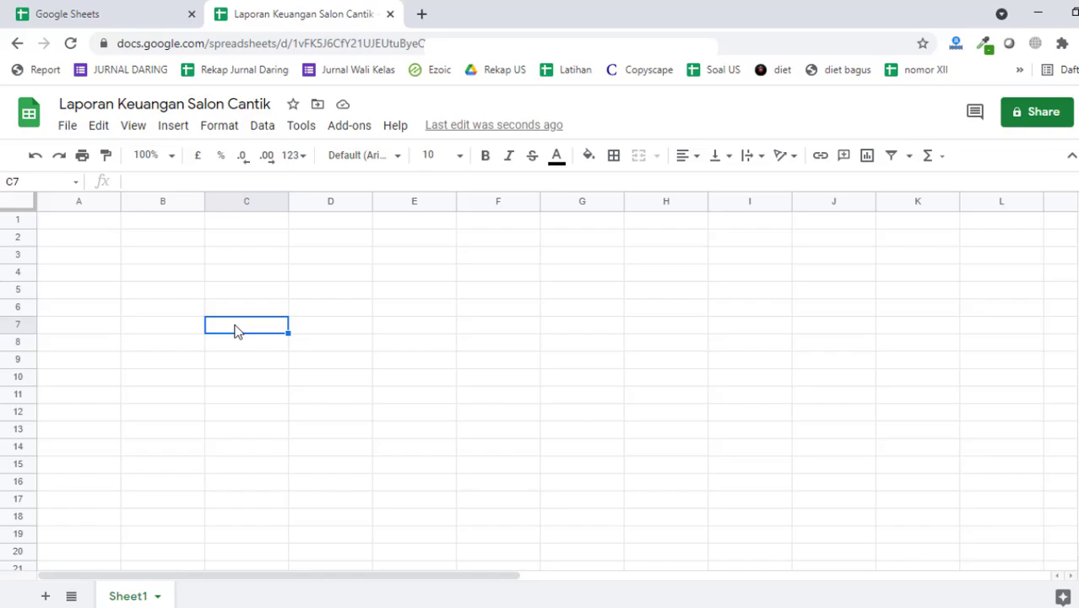
pyautogui.click(256, 386)
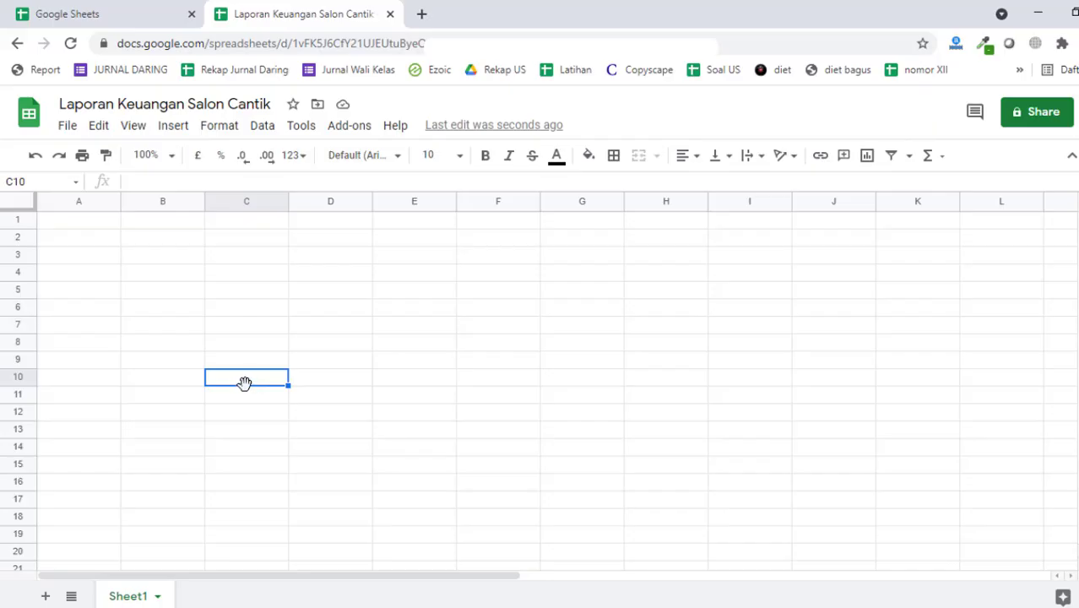
pyautogui.click(244, 394)
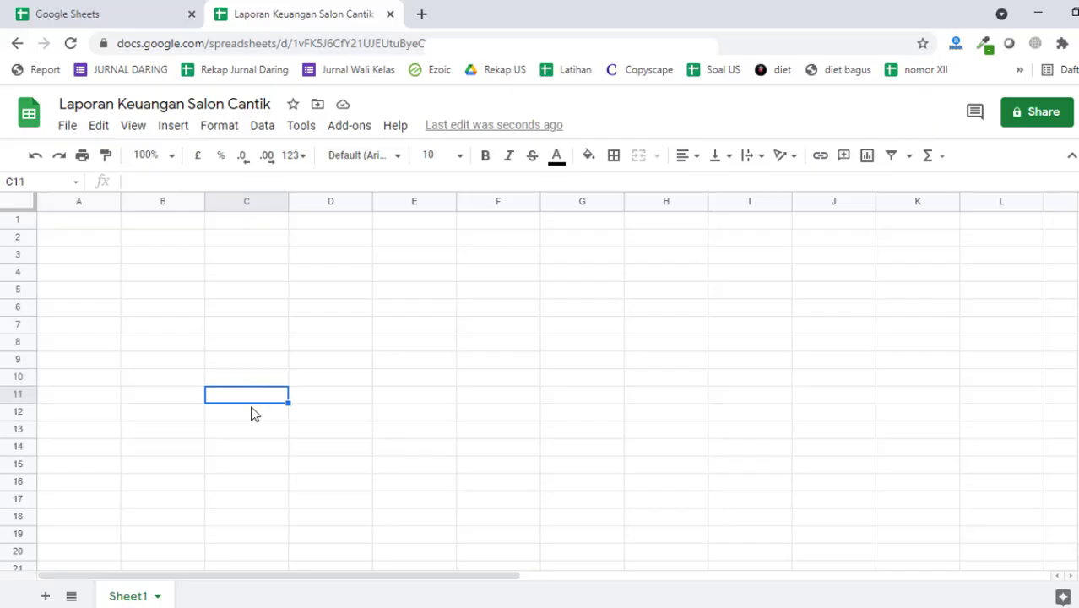
# Step: Check the renamed spreadsheet's entry in the Google Sheets home file list and return to the spreadsheet
pyautogui.click(76, 11)
pyautogui.click(252, 15)
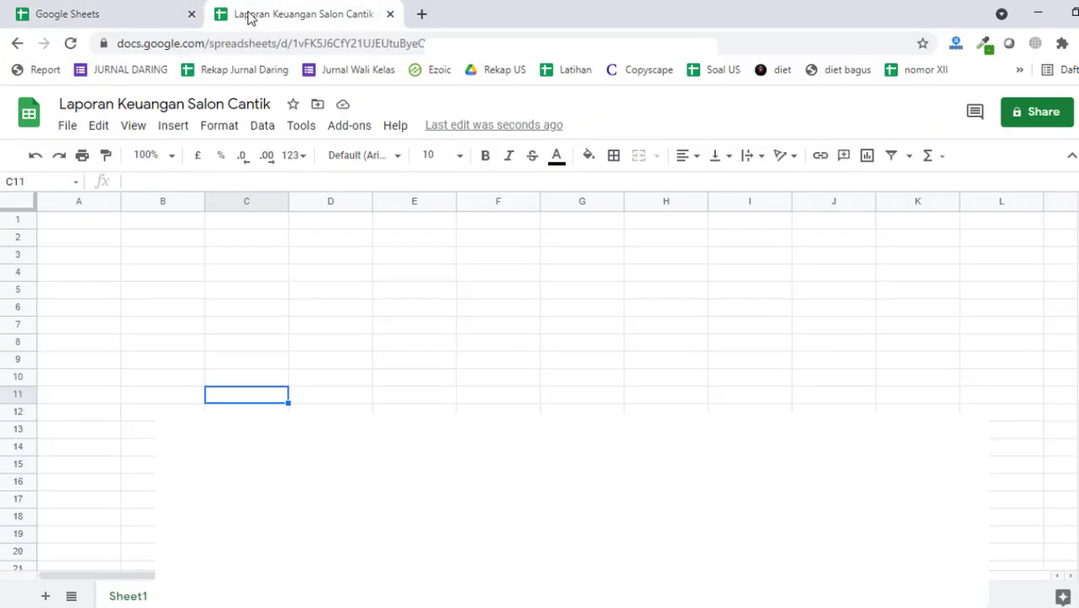
pyautogui.click(124, 101)
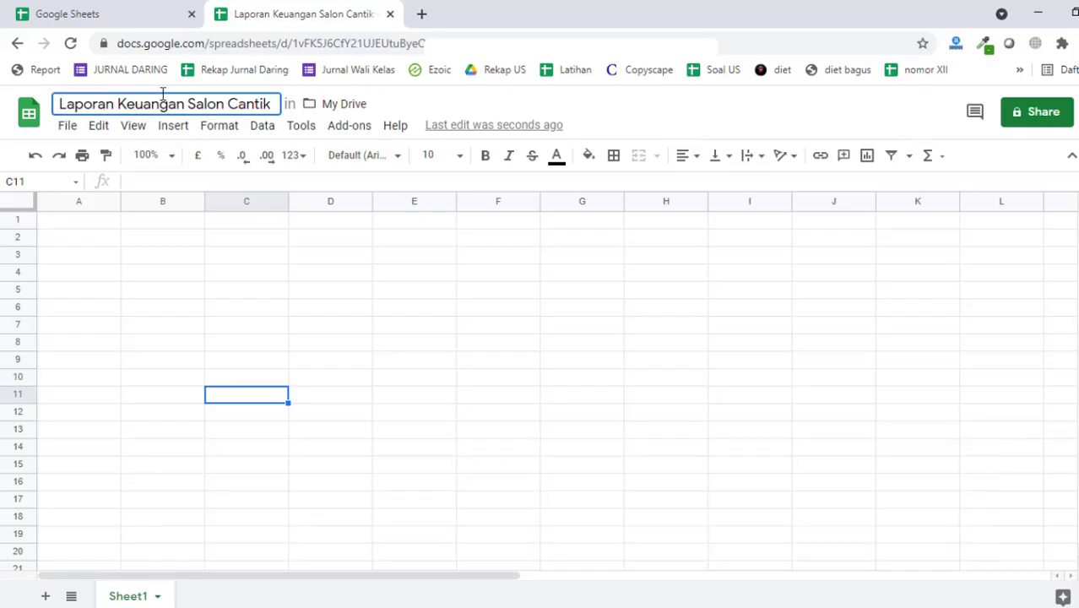
pyautogui.click(127, 10)
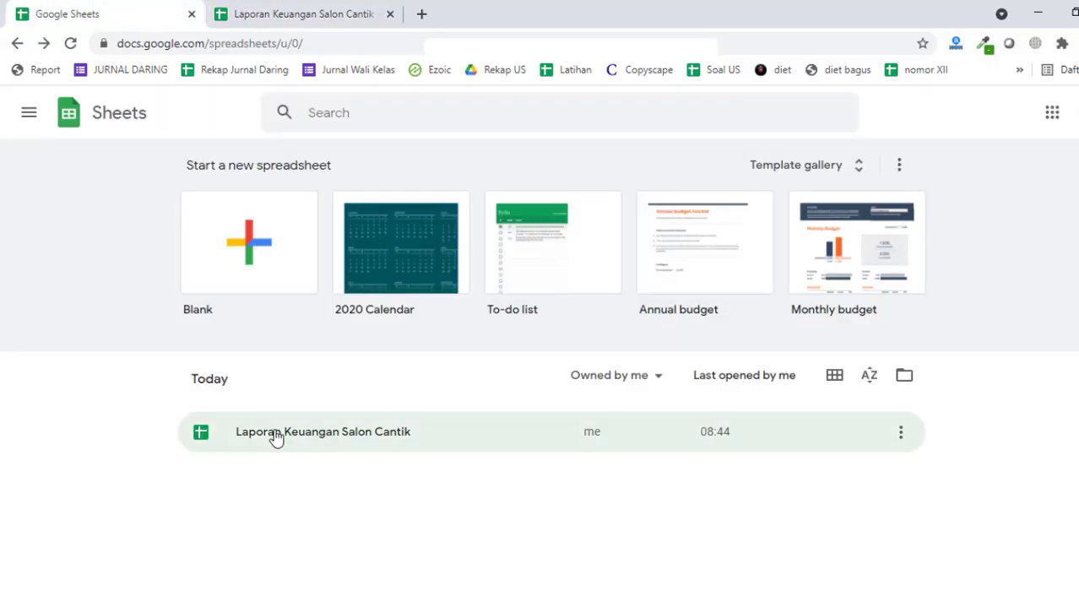
pyautogui.click(296, 13)
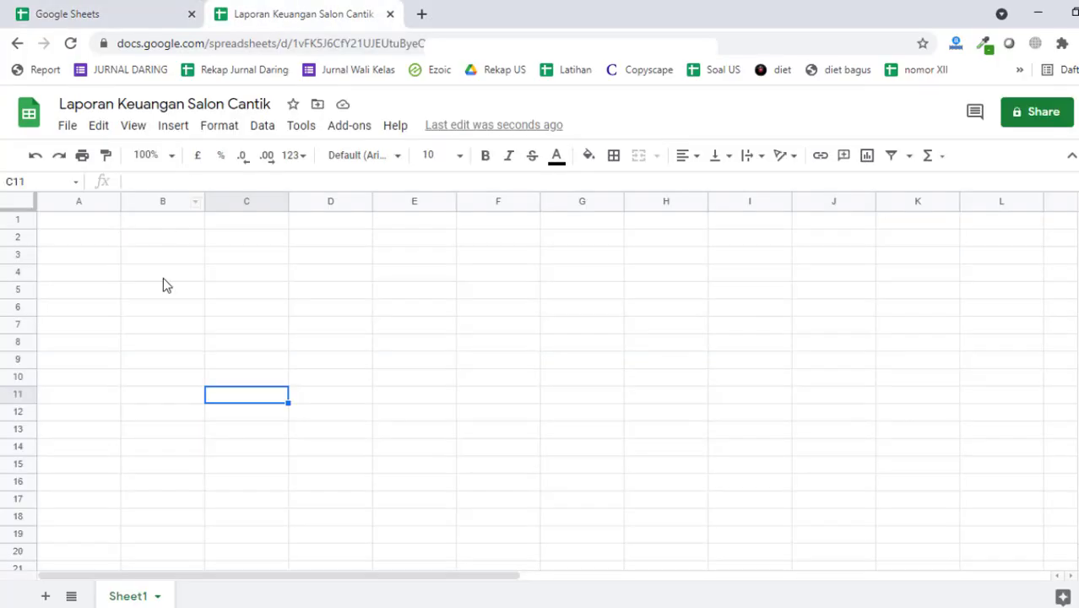
pyautogui.click(164, 279)
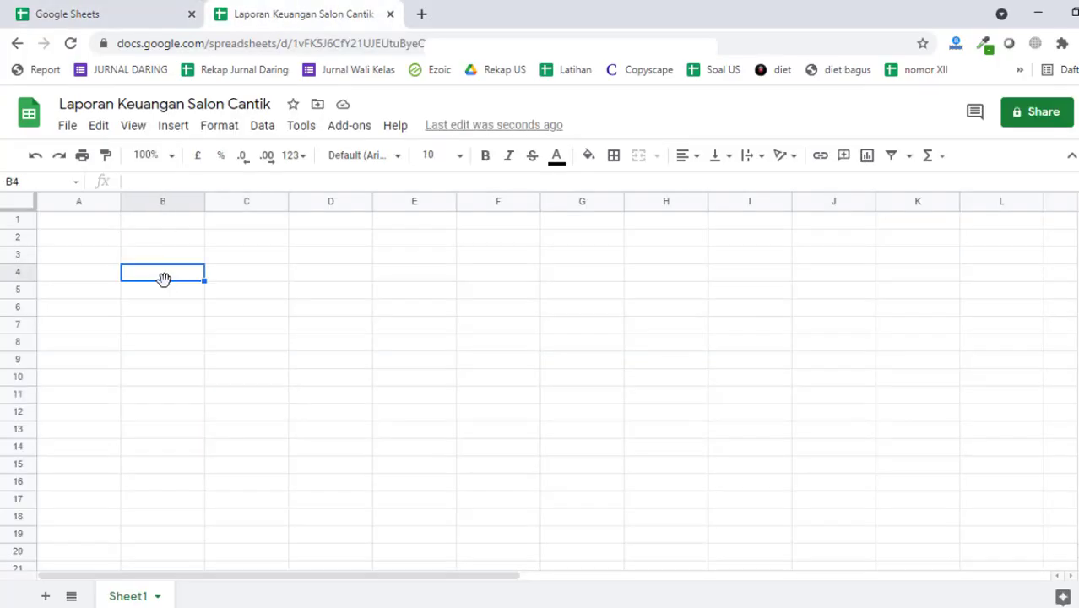
pyautogui.click(93, 227)
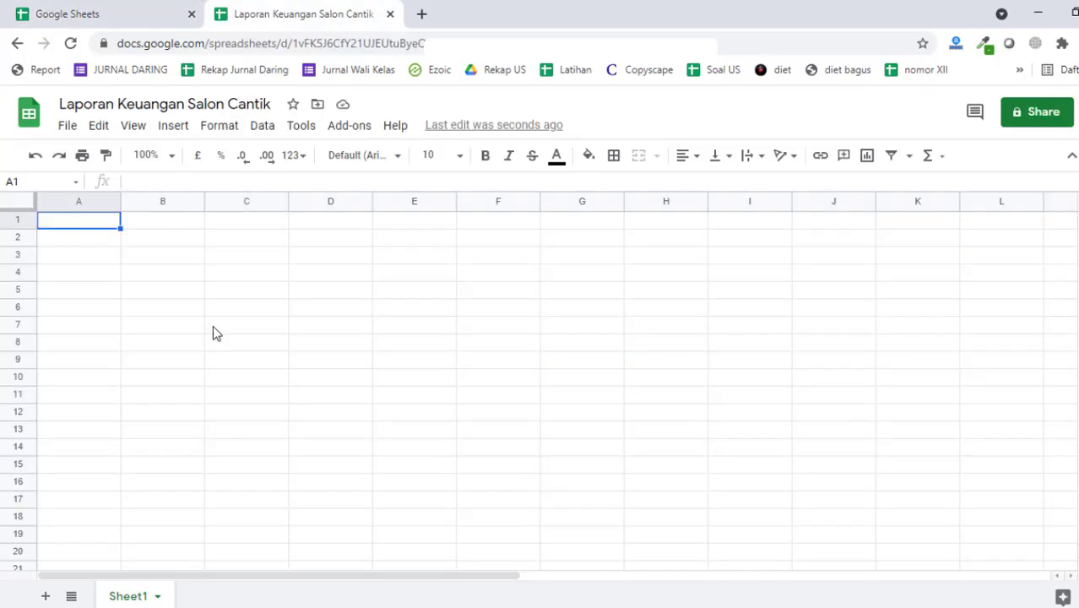
pyautogui.click(333, 326)
pyautogui.click(112, 226)
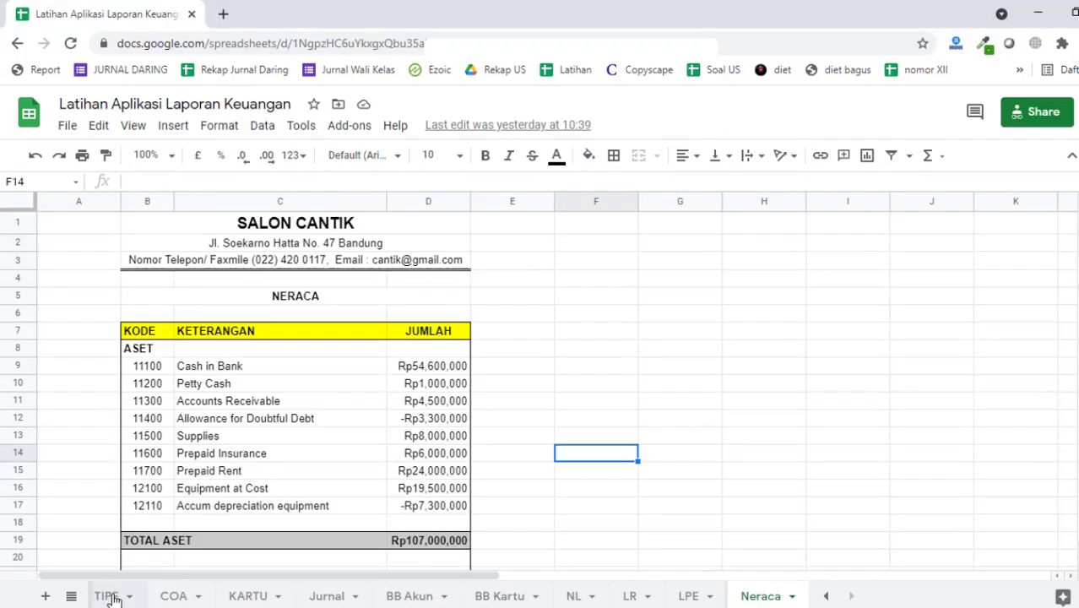
# Step: Copy B1:D25 from the TIPE sheet of the "Latihan Aplikasi Laporan Keuangan" workbook into the new spreadsheet, starting at cell B1
pyautogui.click(109, 596)
pyautogui.click(197, 228)
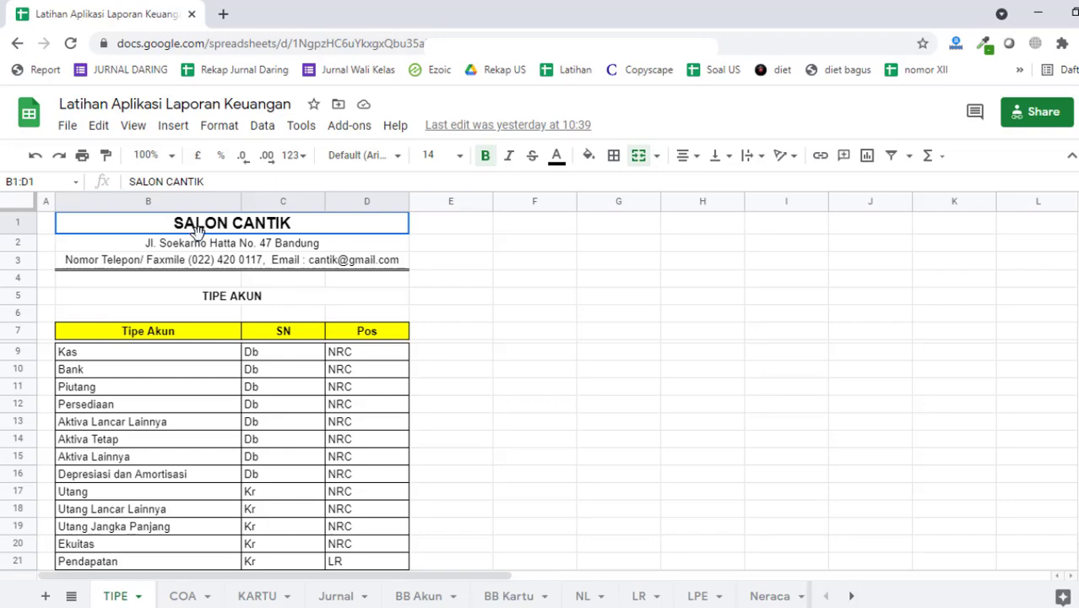
pyautogui.moveTo(196, 229); pyautogui.dragTo(203, 571)
pyautogui.moveTo(258, 337); pyautogui.dragTo(267, 251)
pyautogui.scroll(5, 302, 351)
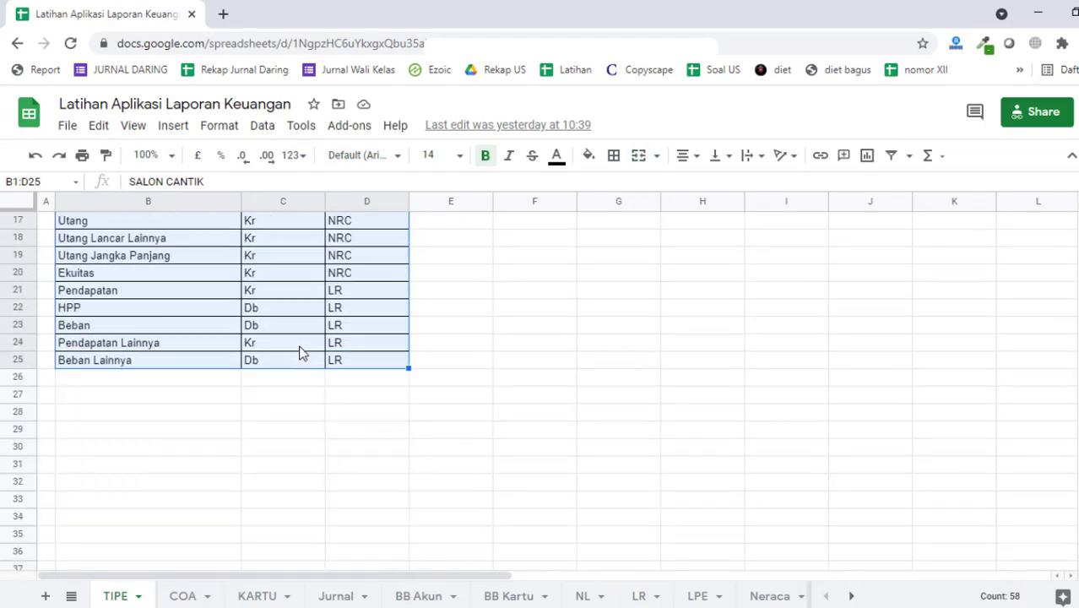
pyautogui.hotkey('ctrl', 'c')
pyautogui.scroll(3, 284, 355)
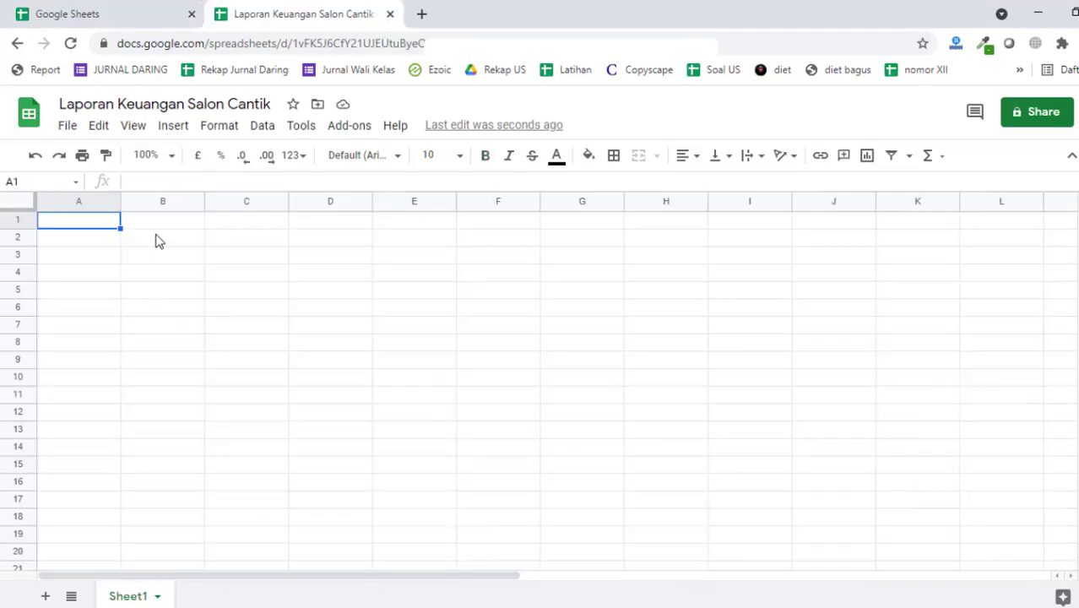
pyautogui.click(155, 224)
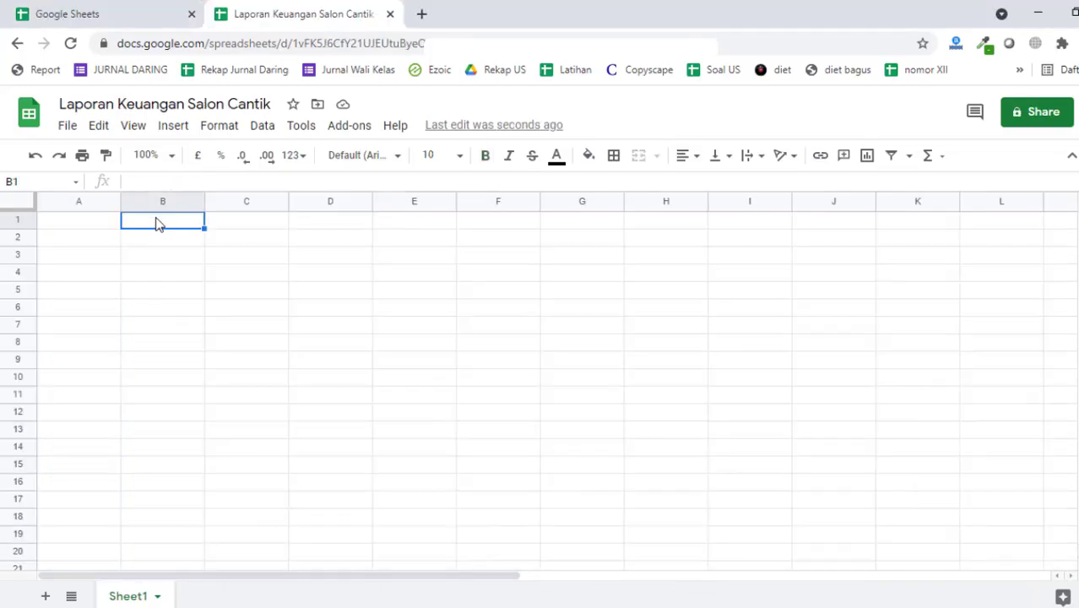
pyautogui.hotkey('ctrl', 'v')
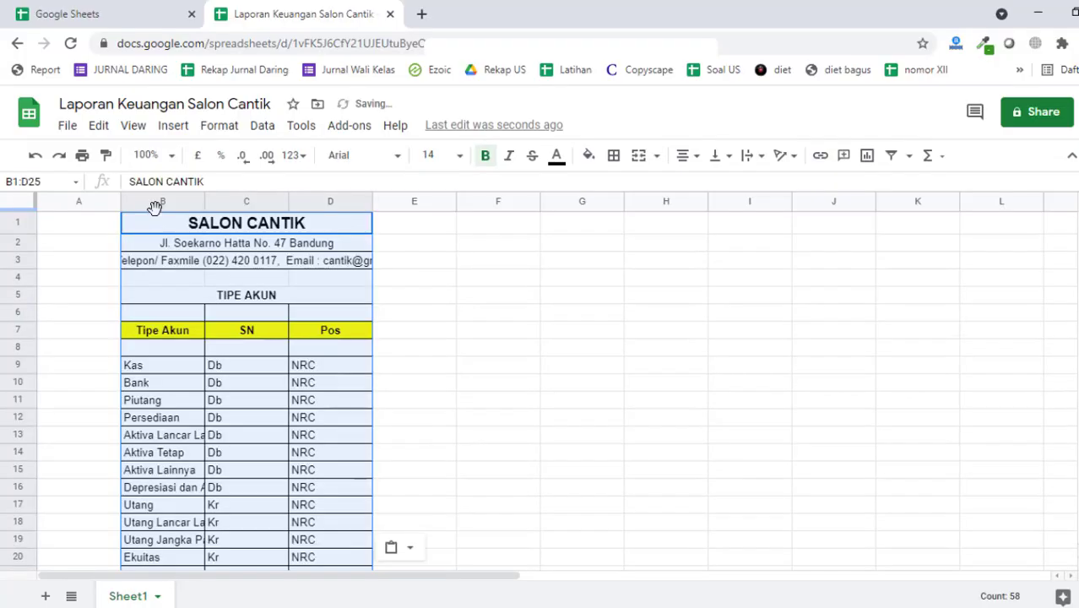
# Step: Narrow the empty column A to a thin margin beside the pasted account type table
pyautogui.click(103, 205)
pyautogui.moveTo(120, 201); pyautogui.dragTo(56, 200)
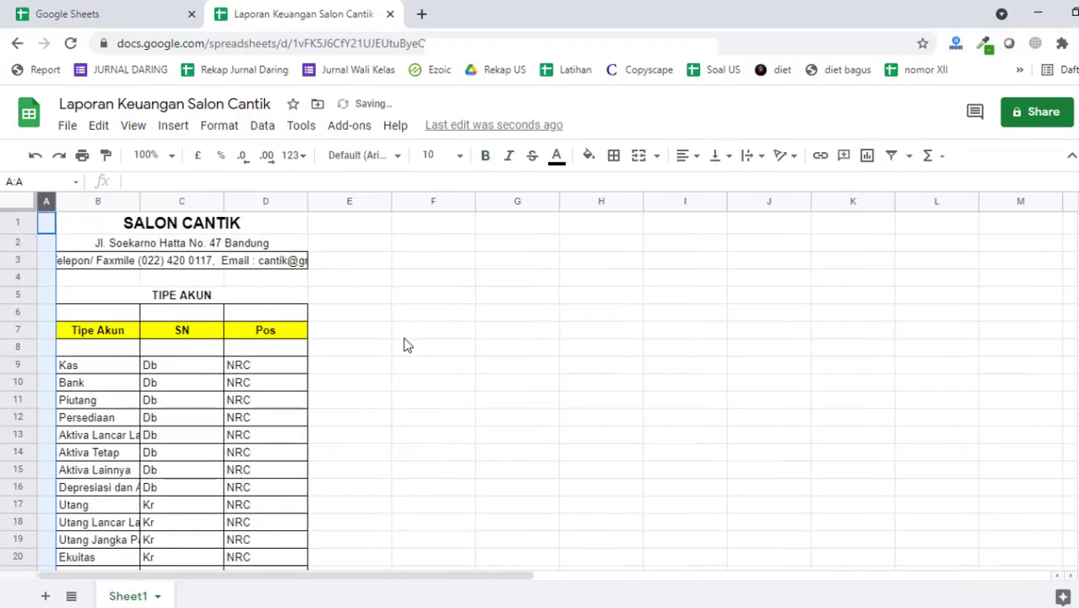
pyautogui.click(395, 331)
# Step: Replace the box border around the merged contact line in B3:D3 with a bottom border
pyautogui.click(269, 264)
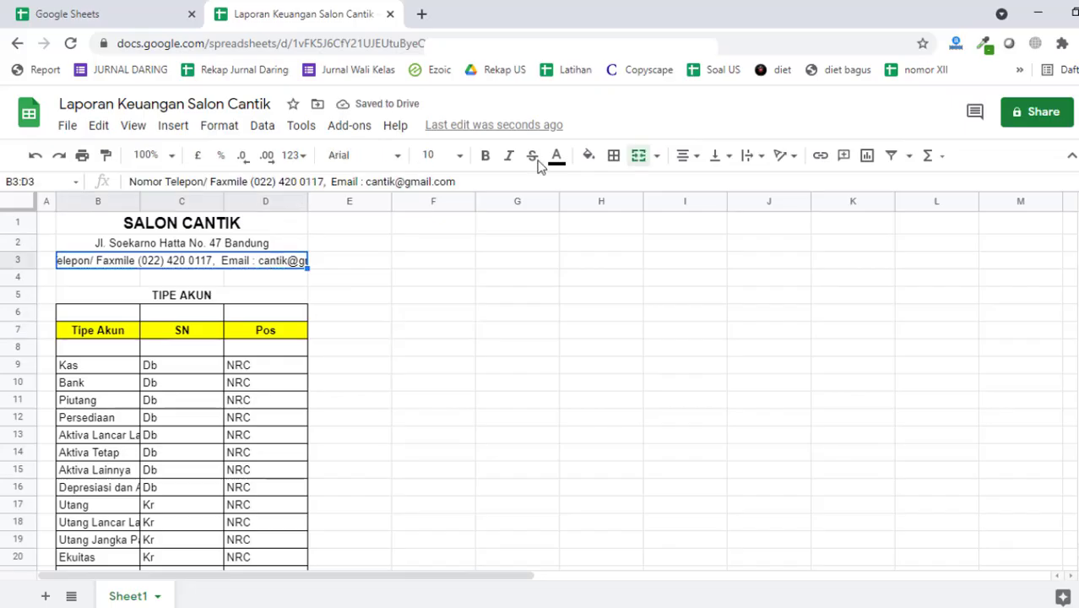
pyautogui.click(615, 157)
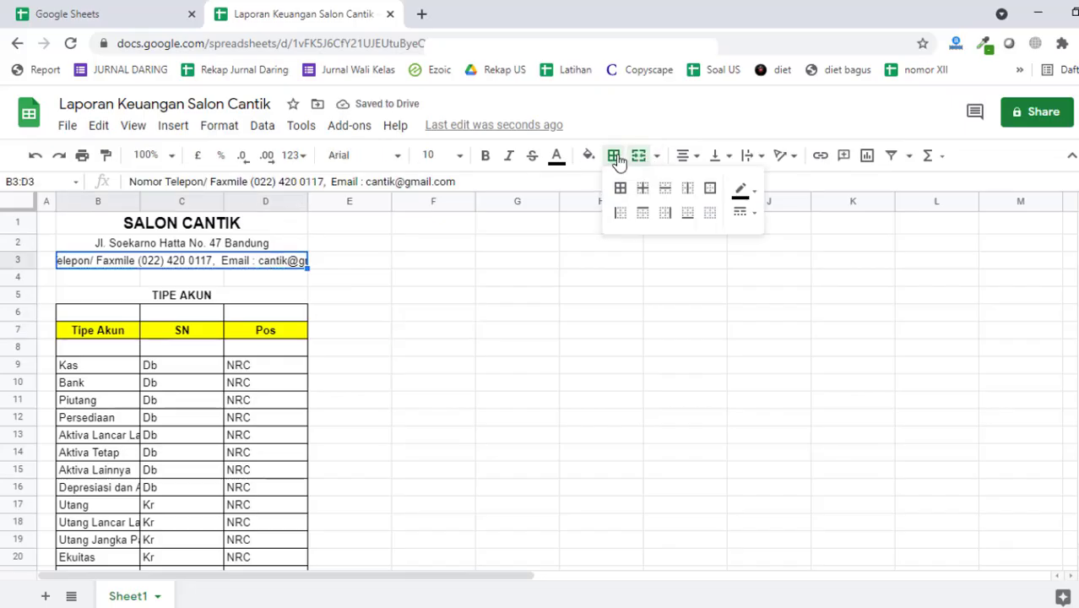
pyautogui.click(688, 215)
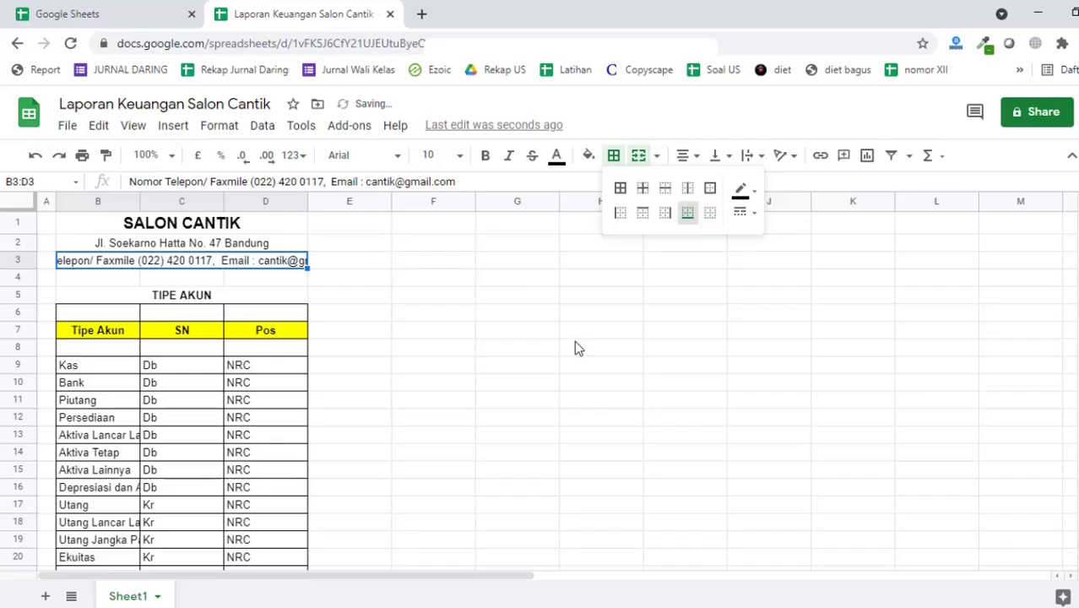
pyautogui.click(556, 350)
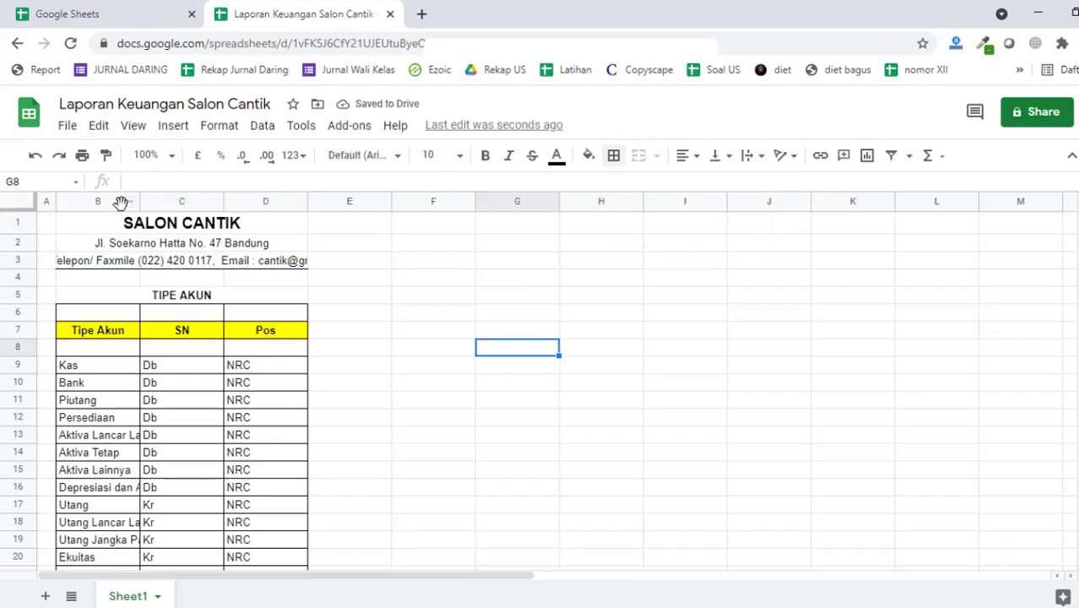
# Step: Widen column B enough to show the full account type names, and narrow the SN and Pos columns
pyautogui.moveTo(121, 202); pyautogui.dragTo(233, 196)
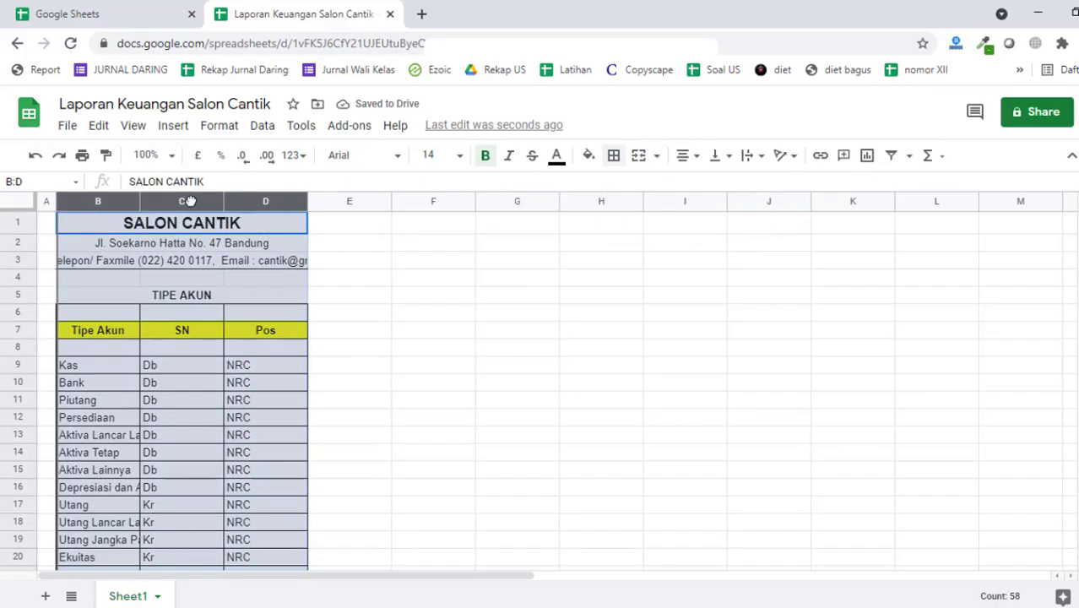
pyautogui.click(212, 298)
pyautogui.moveTo(265, 201); pyautogui.dragTo(197, 200)
pyautogui.click(157, 220)
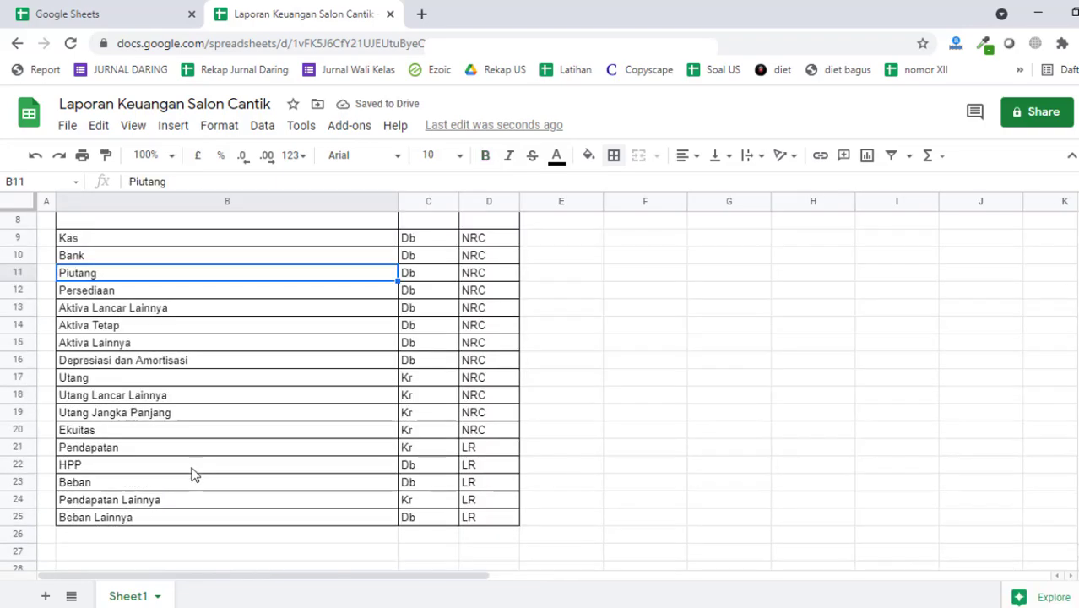
pyautogui.scroll(3, 301, 325)
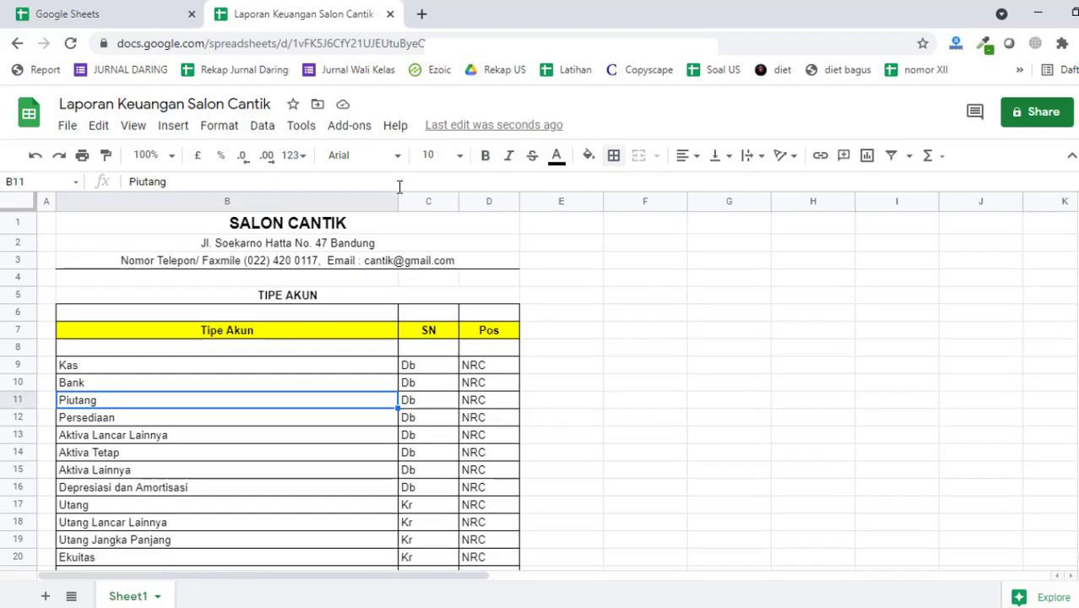
pyautogui.moveTo(401, 203); pyautogui.dragTo(228, 224)
pyautogui.click(517, 488)
pyautogui.scroll(-2, 380, 490)
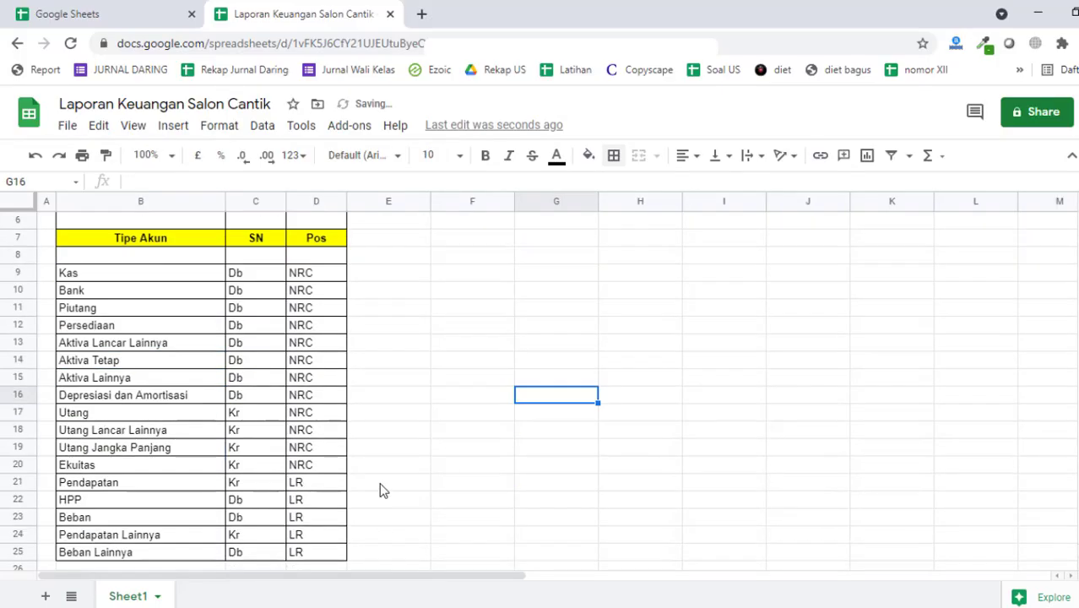
pyautogui.scroll(2, 380, 489)
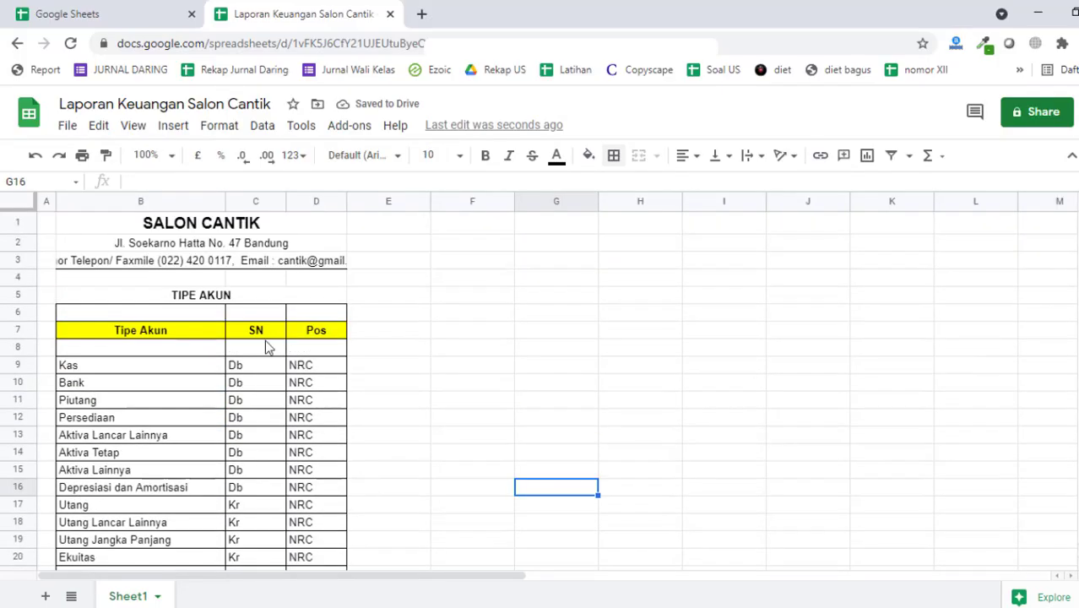
# Step: Widen column B until the whole contact line in row 3 fits, and center-align columns C and D
pyautogui.moveTo(225, 201); pyautogui.dragTo(347, 203)
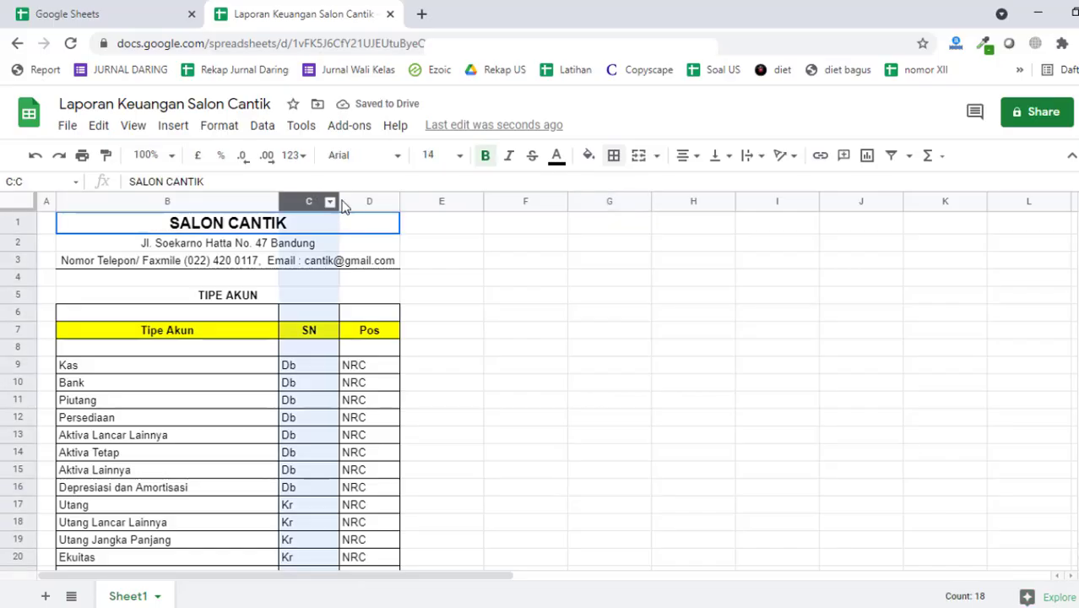
pyautogui.click(686, 155)
pyautogui.click(703, 181)
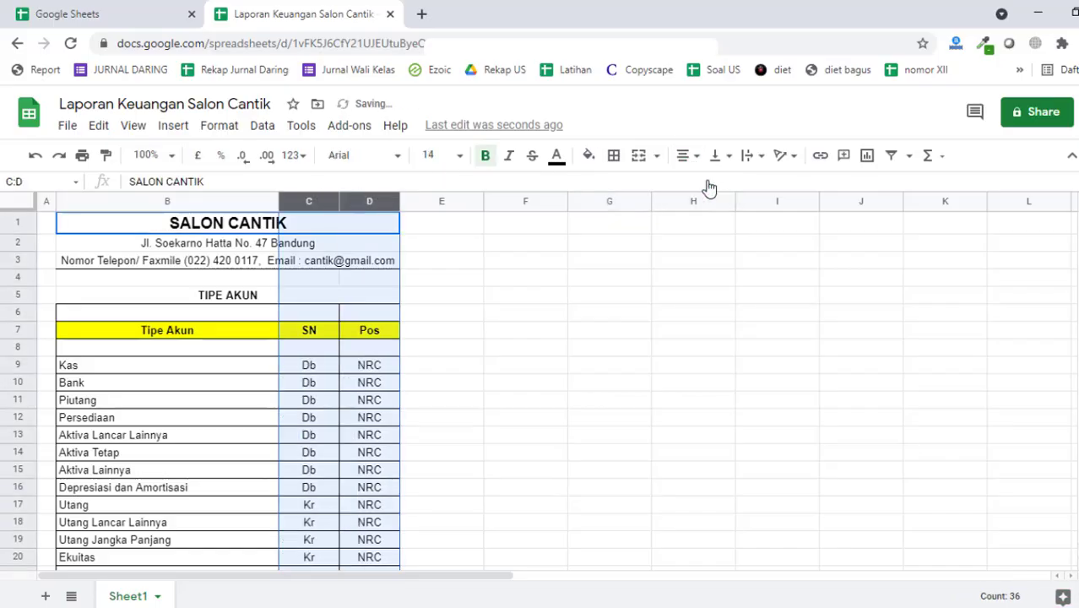
# Step: Remove all borders from the empty cells B6:D6 above the table header and apply only a bottom border
pyautogui.click(616, 388)
pyautogui.click(343, 312)
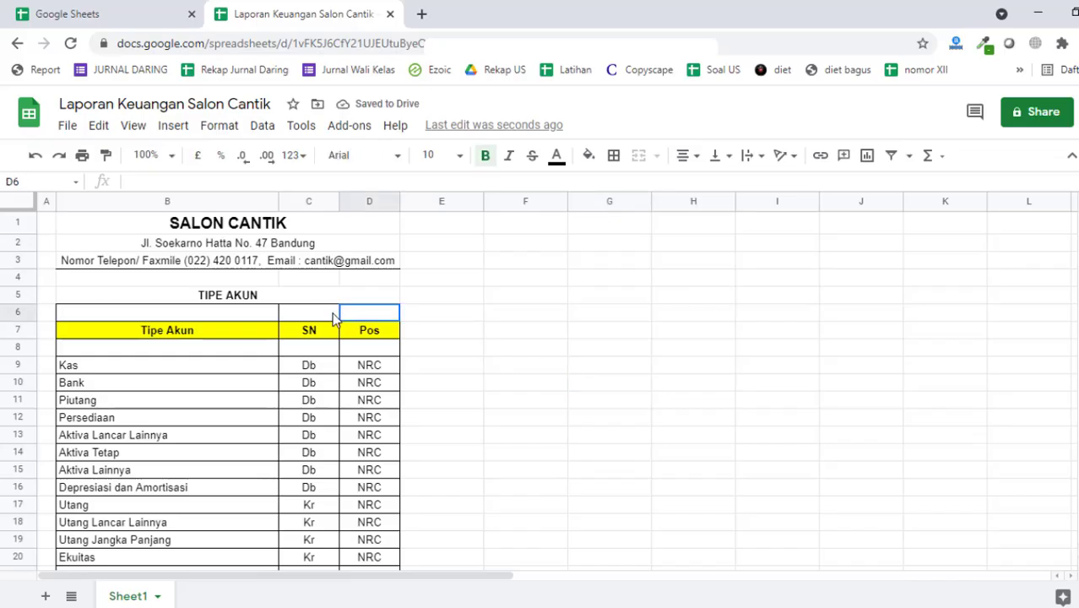
pyautogui.moveTo(335, 318); pyautogui.dragTo(260, 311)
pyautogui.click(614, 157)
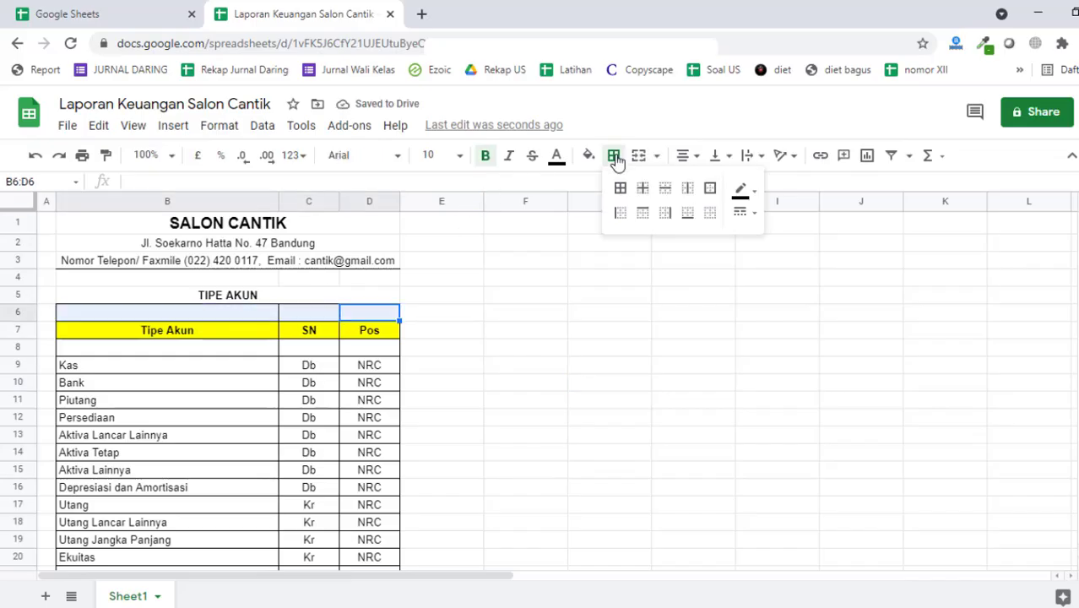
pyautogui.click(710, 212)
pyautogui.click(689, 214)
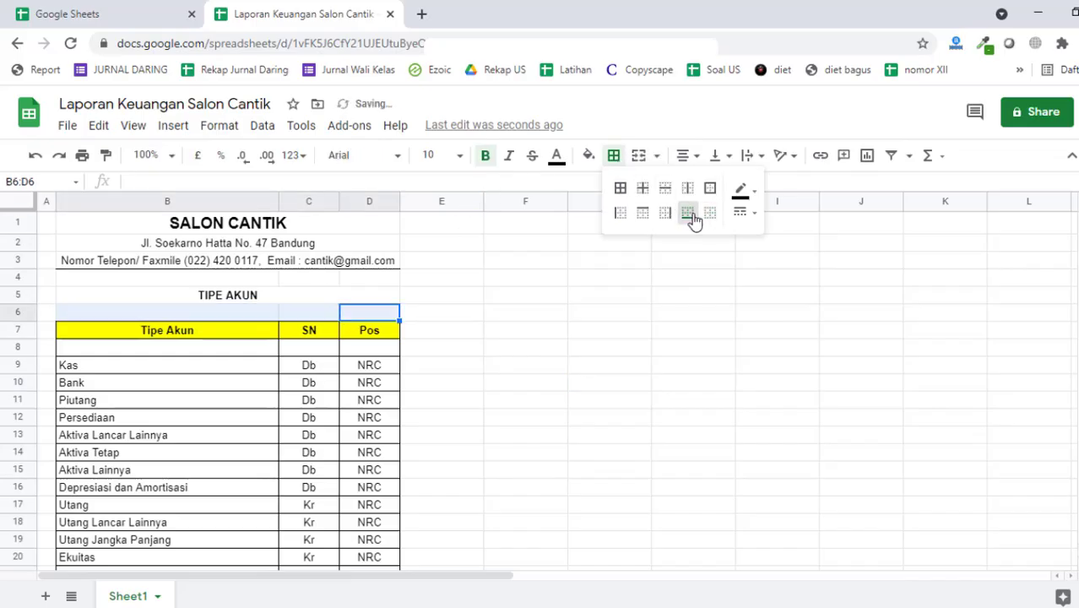
pyautogui.click(574, 414)
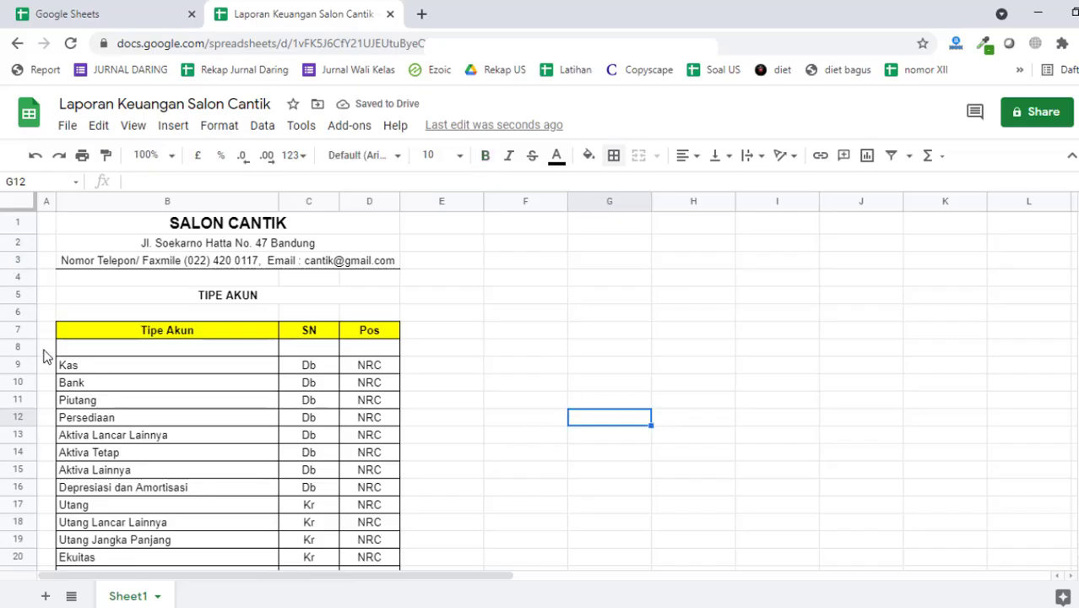
# Step: Reduce the height of the empty row 8 to a thin gap beneath the table header
pyautogui.click(18, 347)
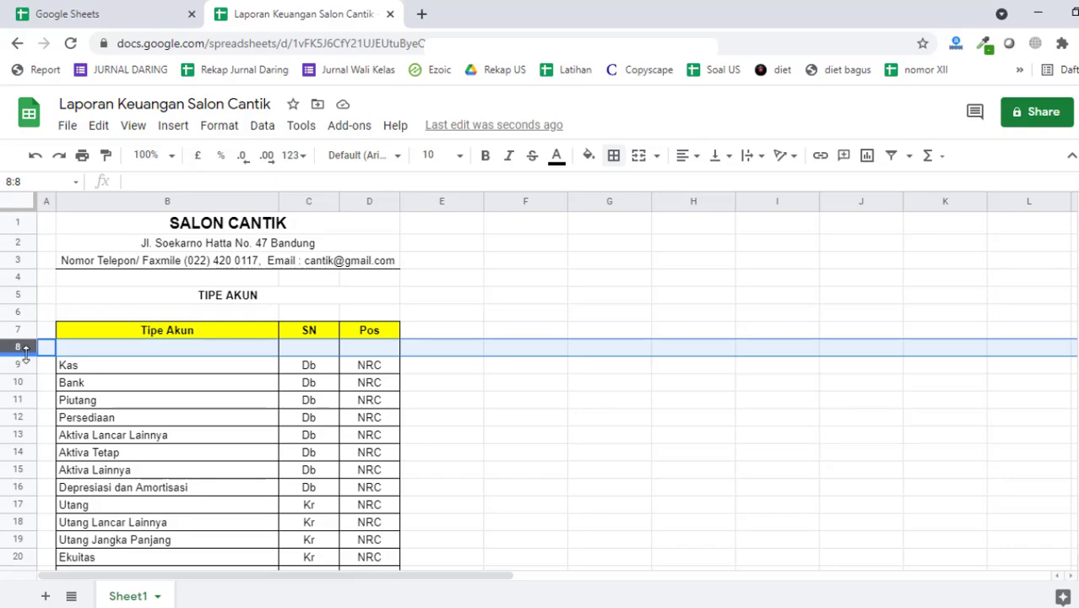
pyautogui.moveTo(25, 355); pyautogui.dragTo(25, 343)
pyautogui.click(498, 390)
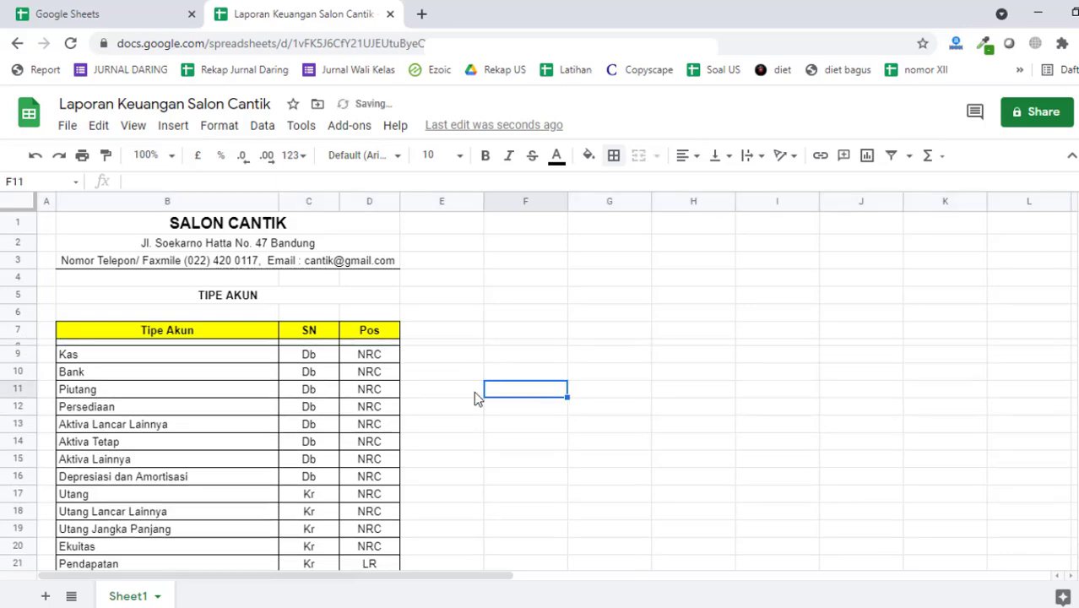
# Step: Review the account type list from Kas through Beban Lainnya, including the asset rows in B9:D16
pyautogui.scroll(-3, 507, 384)
pyautogui.scroll(2, 519, 383)
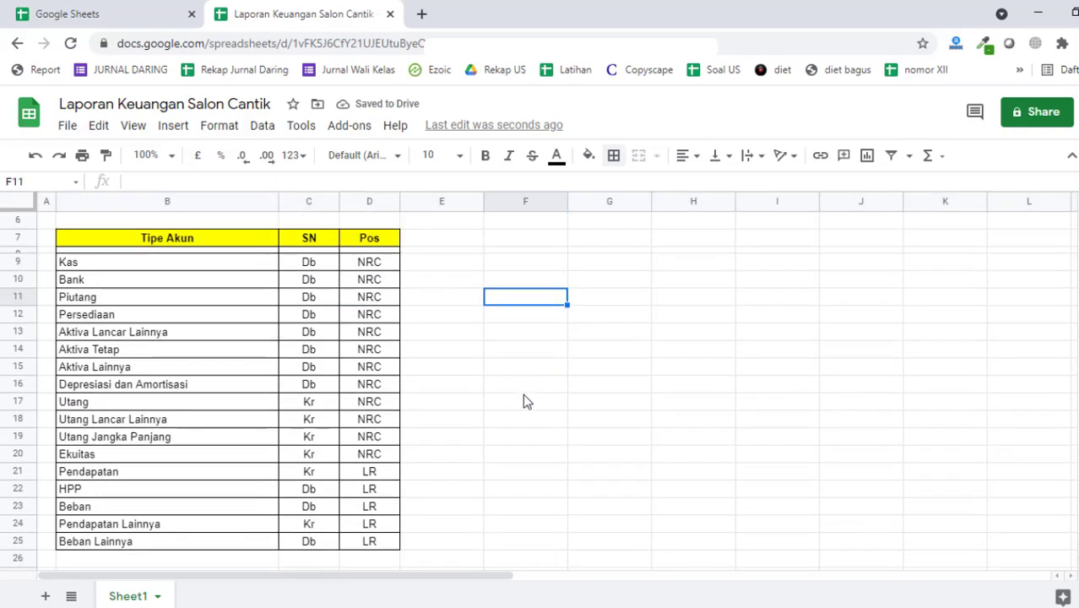
pyautogui.click(206, 318)
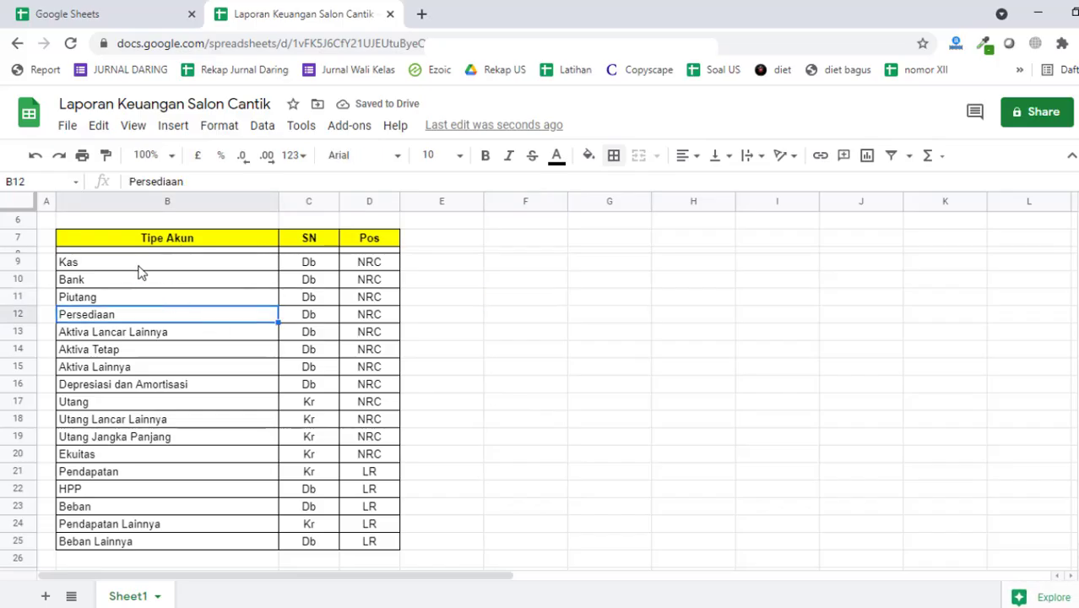
pyautogui.click(140, 270)
pyautogui.moveTo(140, 270); pyautogui.dragTo(363, 387)
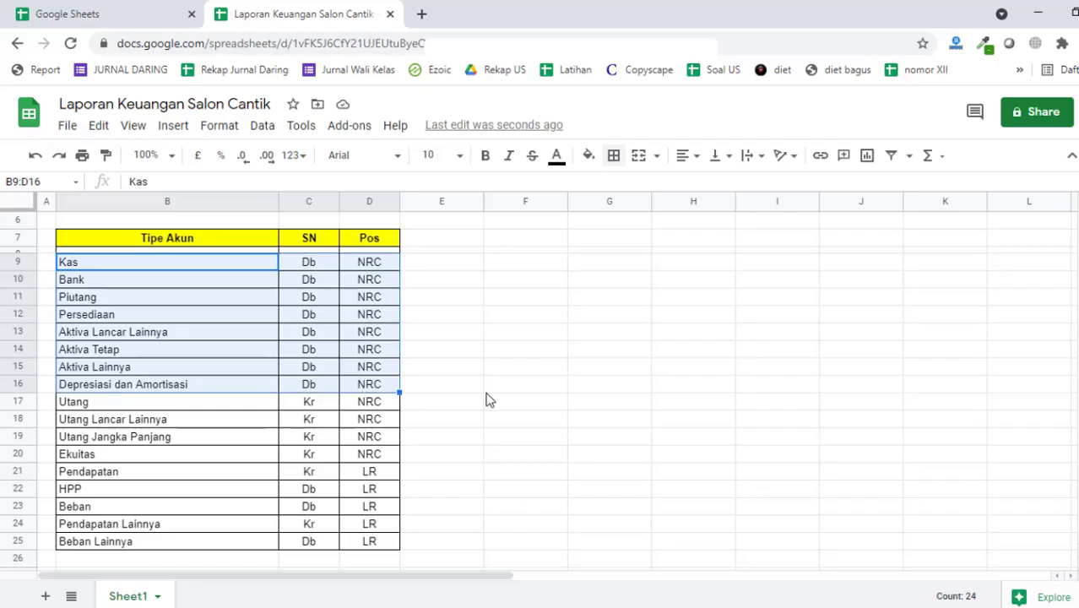
pyautogui.click(491, 391)
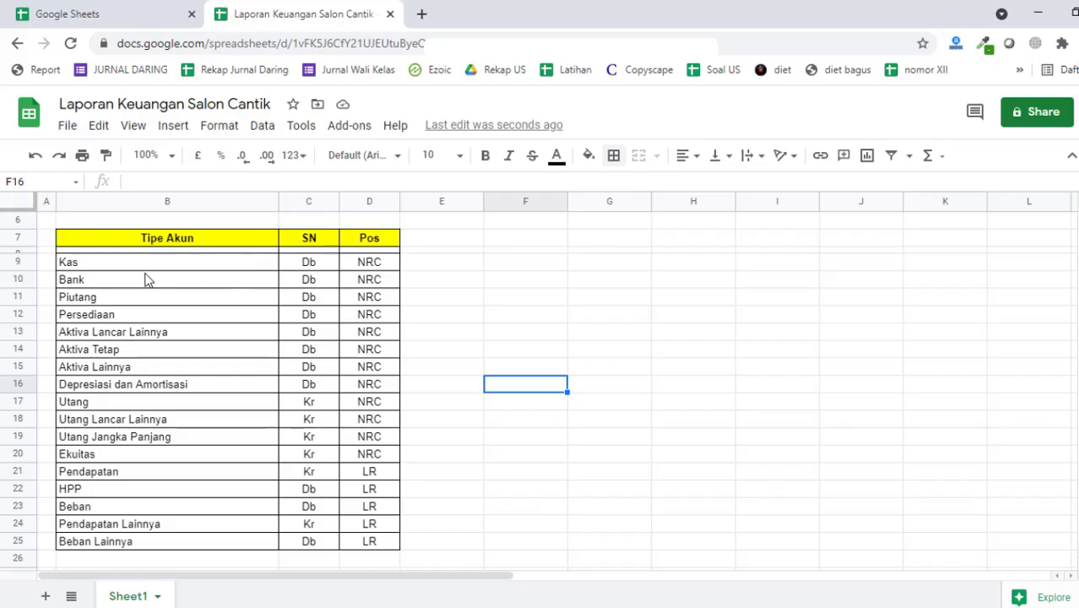
pyautogui.moveTo(101, 267); pyautogui.dragTo(138, 277)
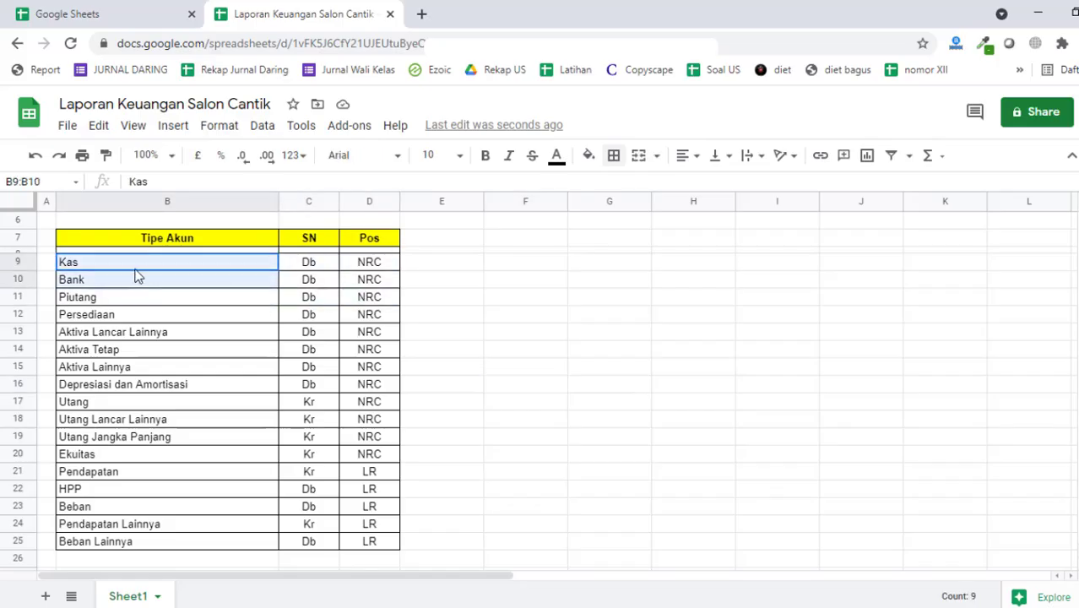
pyautogui.click(143, 542)
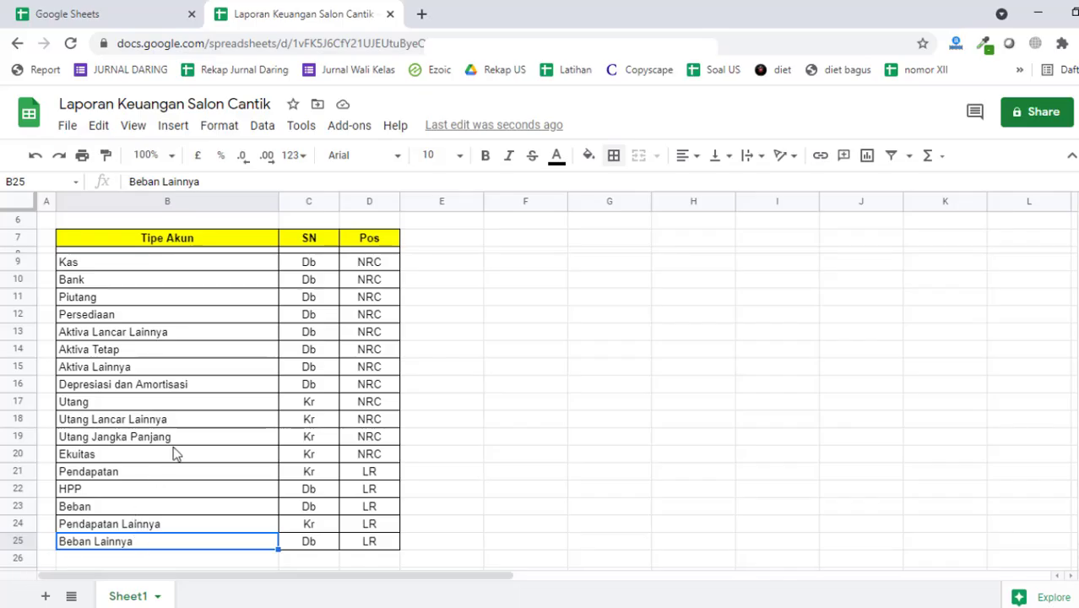
# Step: Enter 1 in A9 for the asset group and fill its rows B9:D16 with grey
pyautogui.click(52, 265)
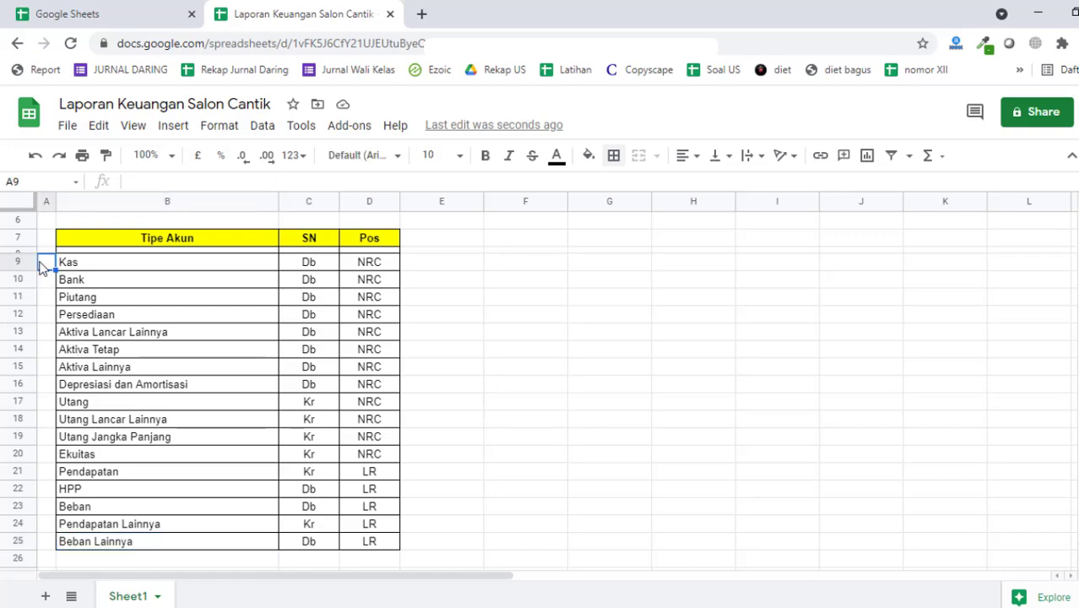
pyautogui.write('1')
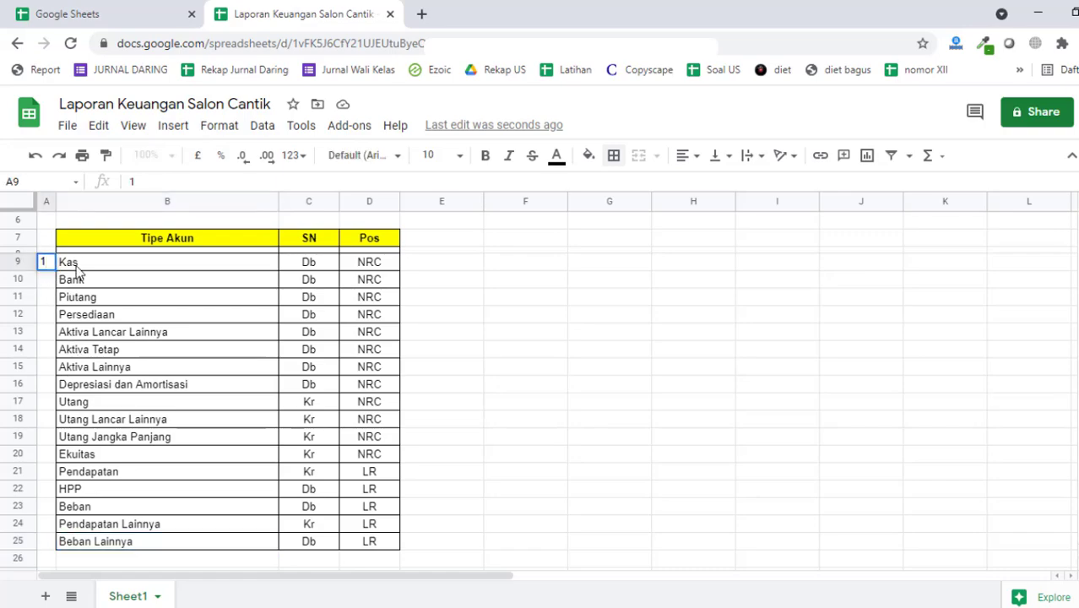
pyautogui.moveTo(76, 269); pyautogui.dragTo(351, 384)
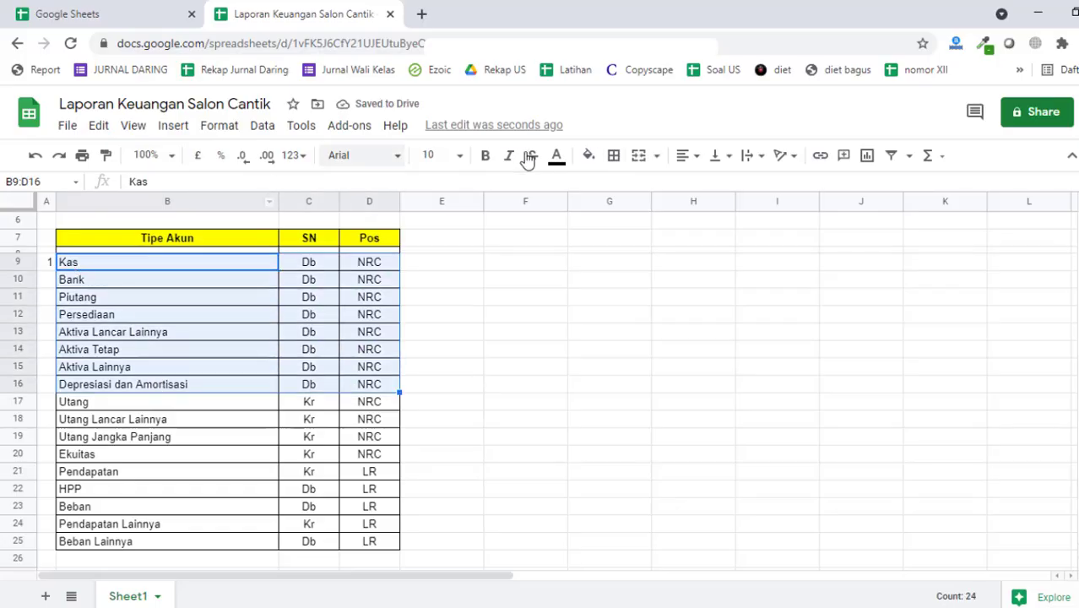
pyautogui.click(590, 157)
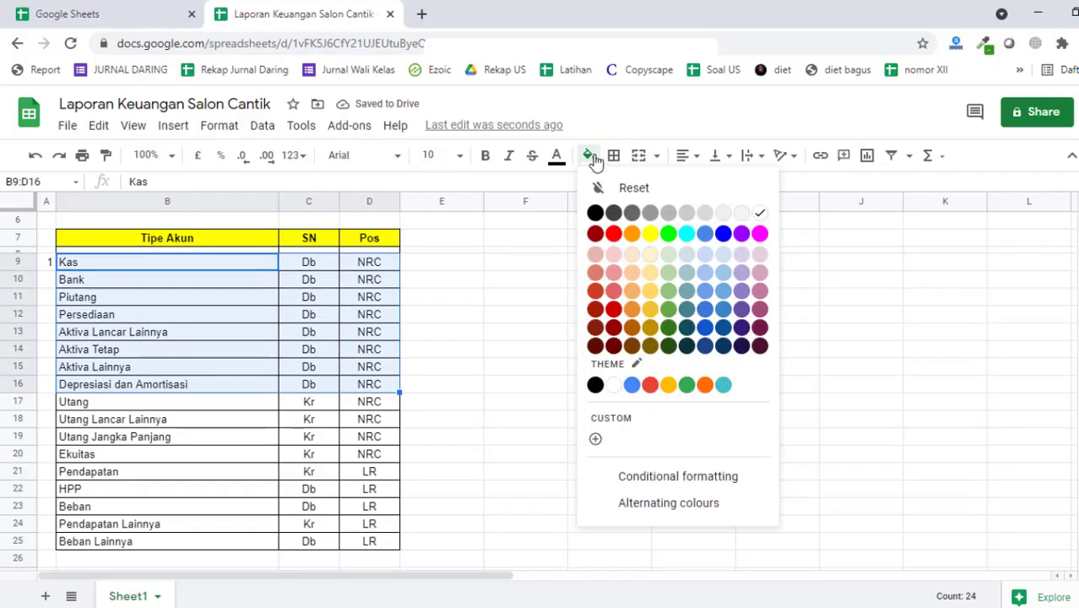
pyautogui.click(691, 220)
pyautogui.click(550, 316)
# Step: Number the account groups in column A: 2 for Utang, 3 for Ekuitas and 4 for Pendapatan
pyautogui.click(47, 406)
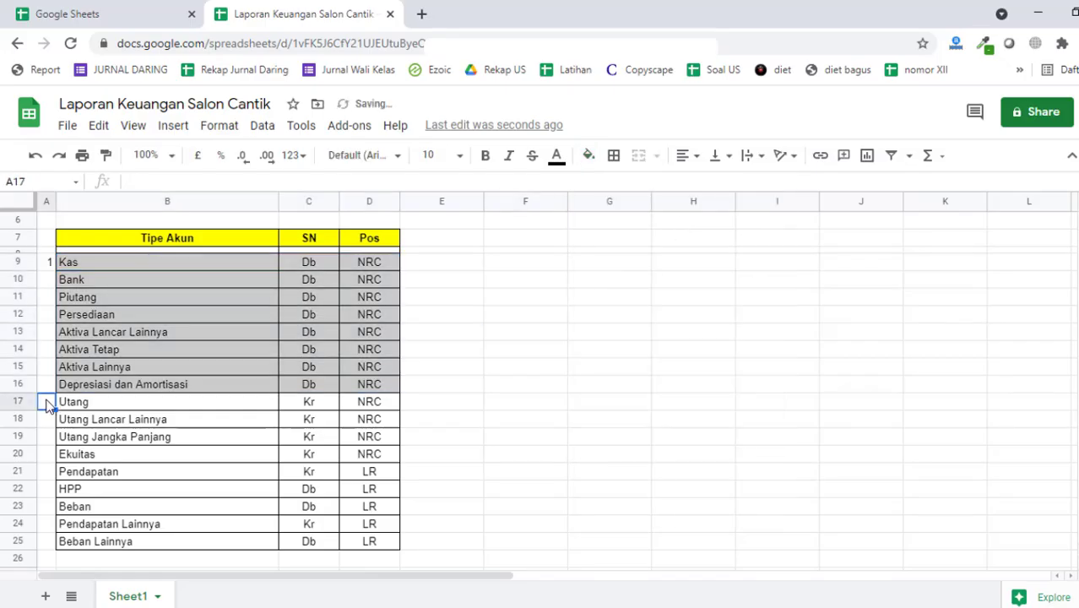
pyautogui.write('2')
pyautogui.click(52, 454)
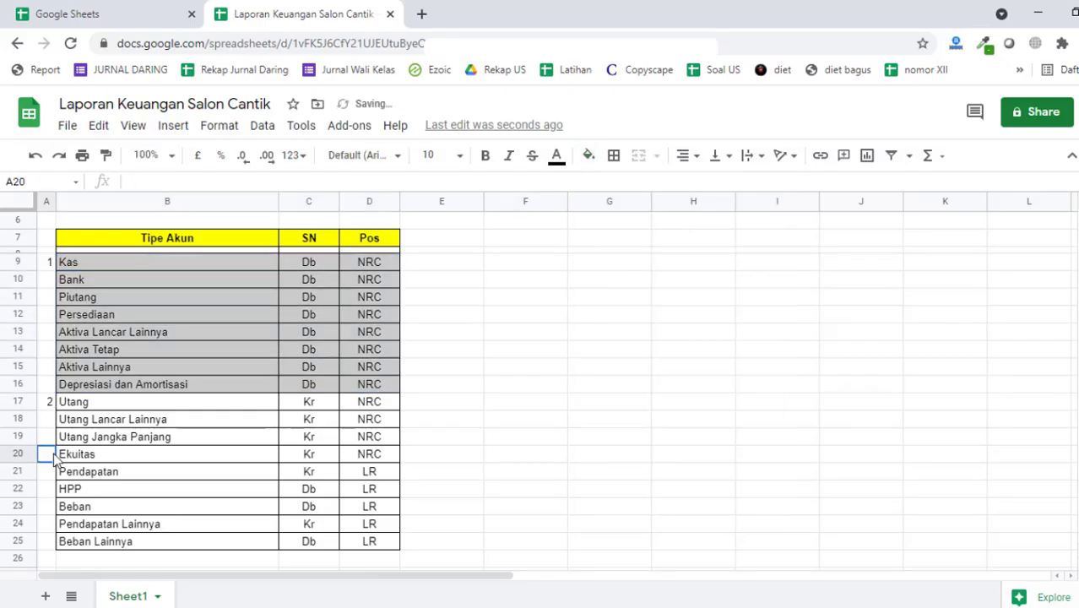
pyautogui.write('3')
pyautogui.click(52, 477)
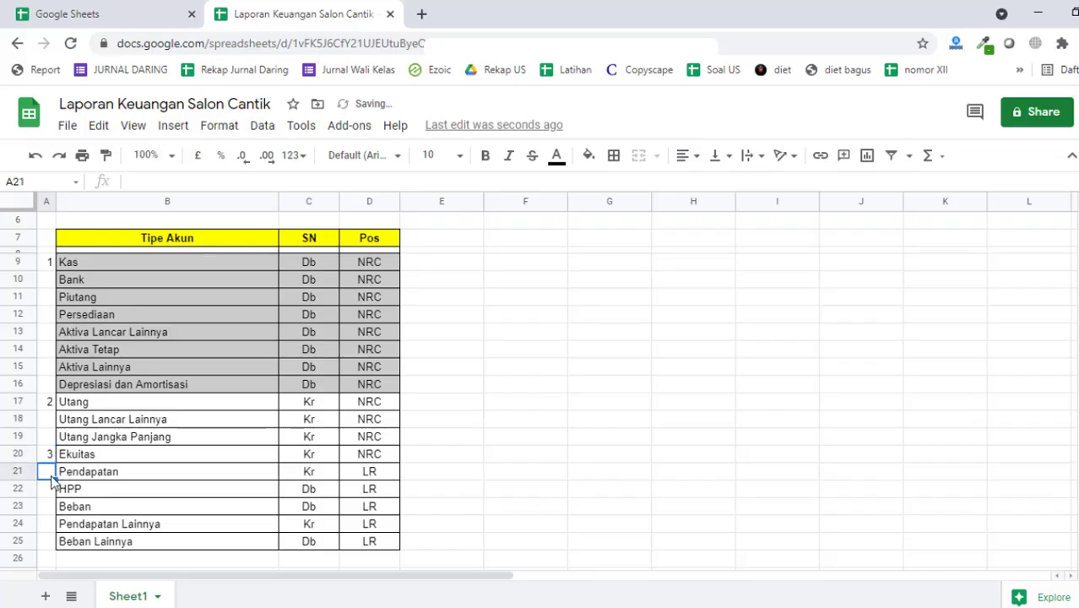
pyautogui.write('4')
# Step: Continue the group numbers in column A: 5 for HPP, 6 for Beban, 7 for Pendapatan Lainnya and 8 for Beban Lainnya
pyautogui.click(46, 491)
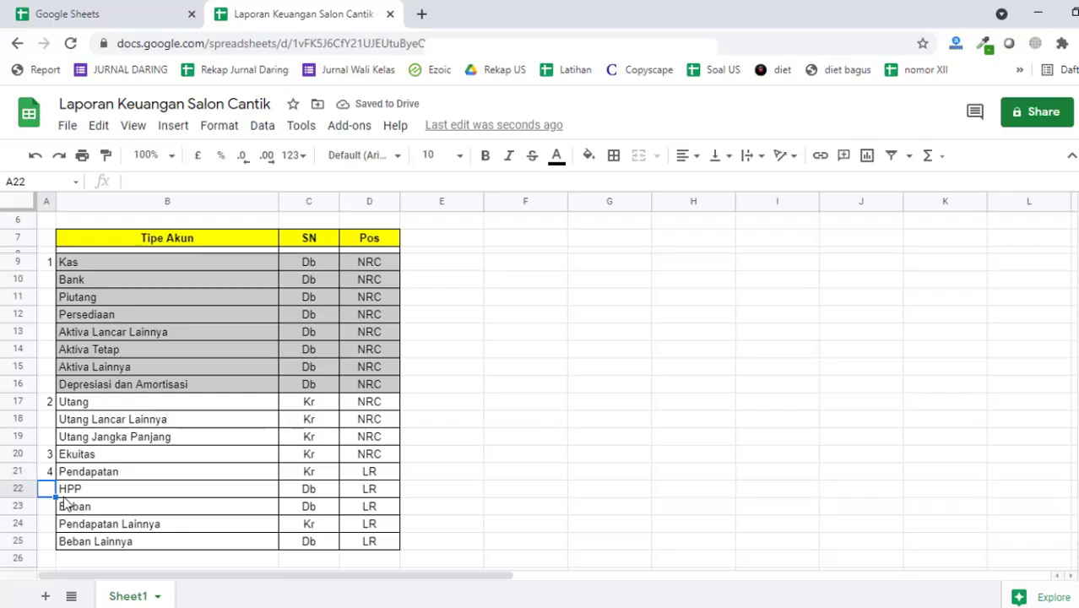
pyautogui.write('5')
pyautogui.click(48, 509)
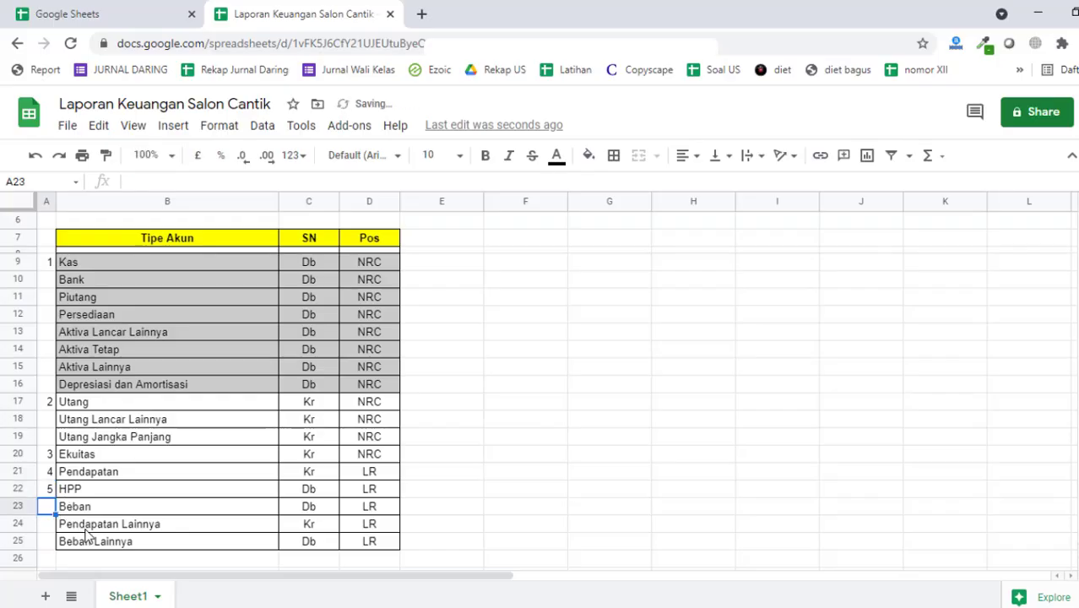
pyautogui.write('6')
pyautogui.click(48, 524)
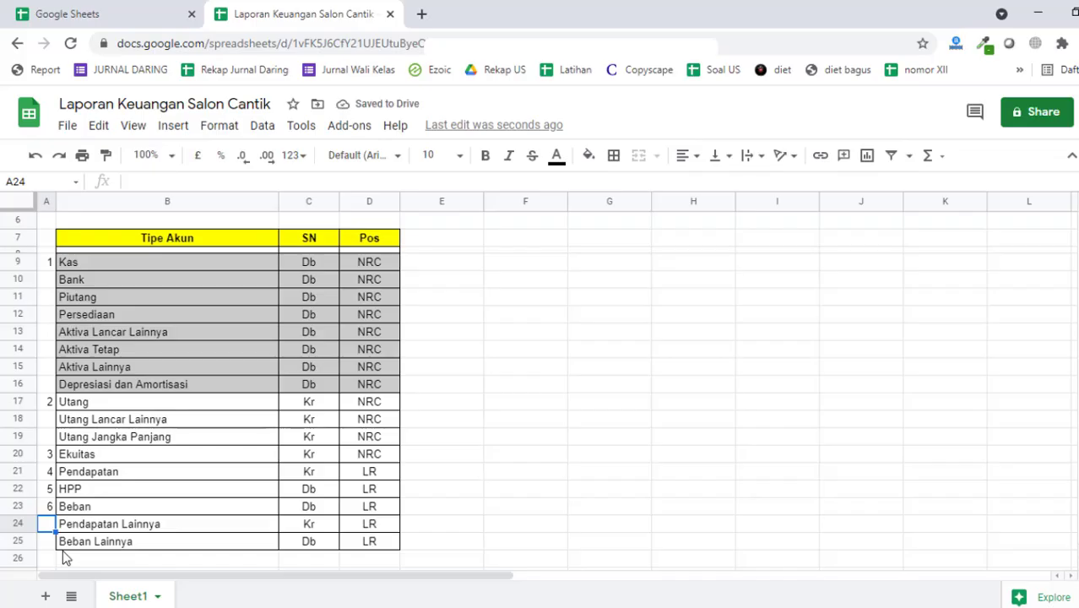
pyautogui.write('7')
pyautogui.press('Return')
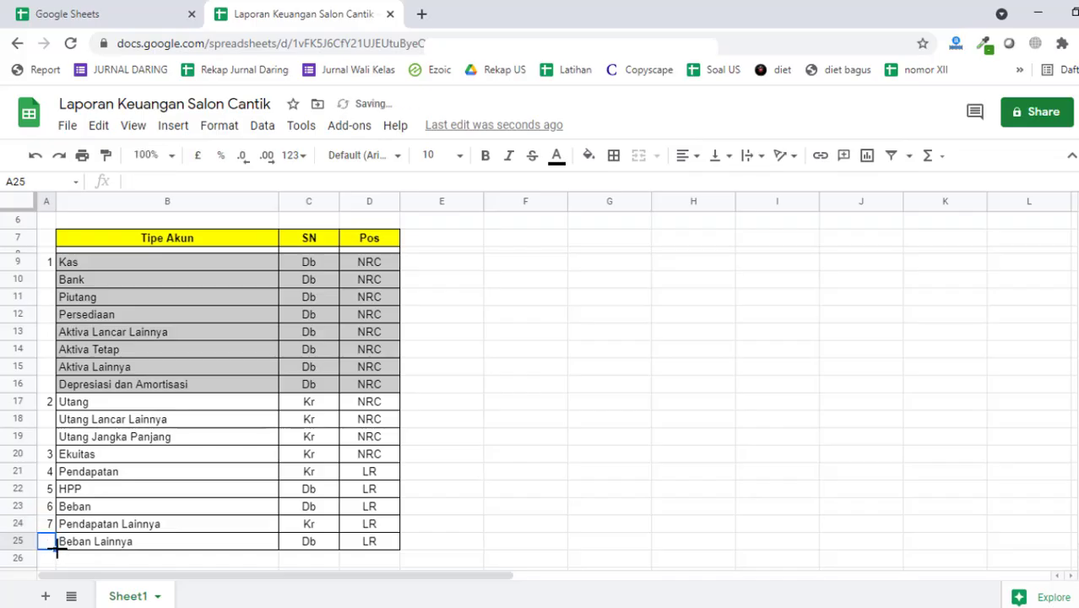
pyautogui.write('8')
pyautogui.click(612, 391)
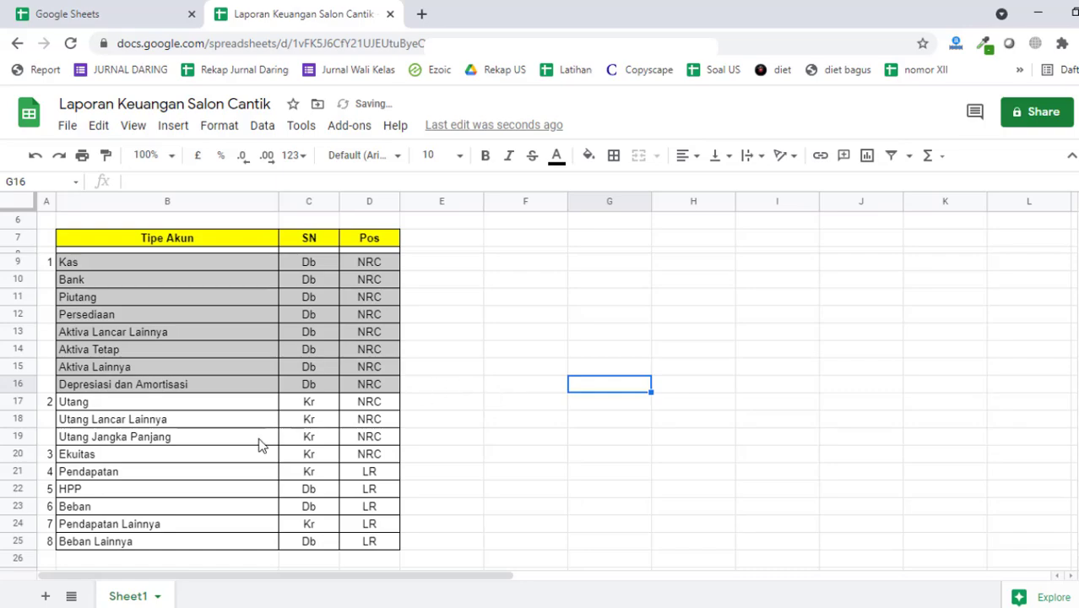
# Step: Examine the numbered account groups, checking the debt, equity, income, expense, asset and HPP entries in column B
pyautogui.click(556, 439)
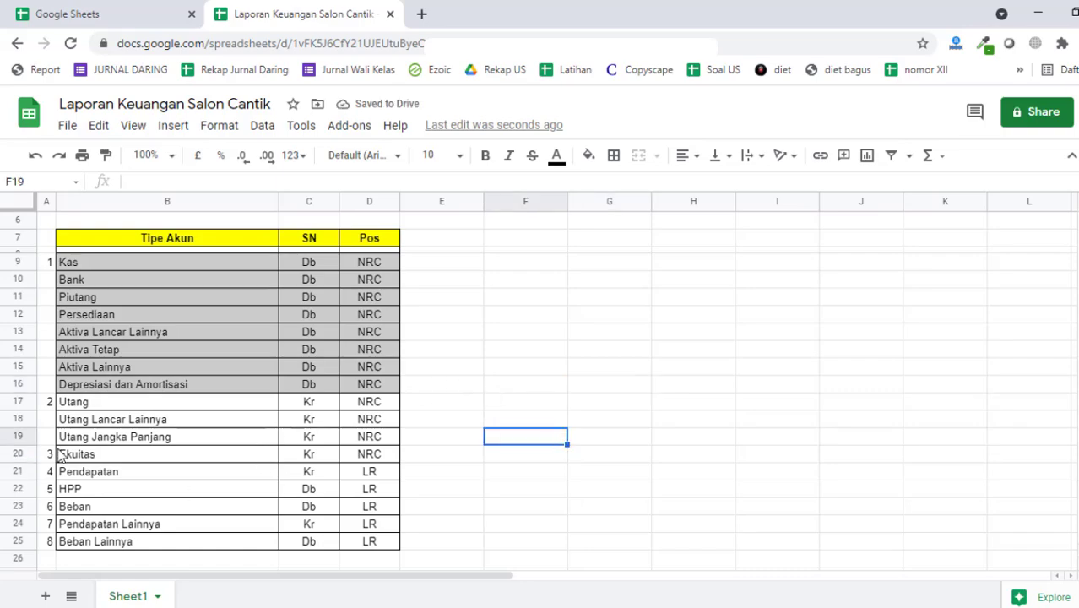
pyautogui.moveTo(84, 404); pyautogui.dragTo(353, 438)
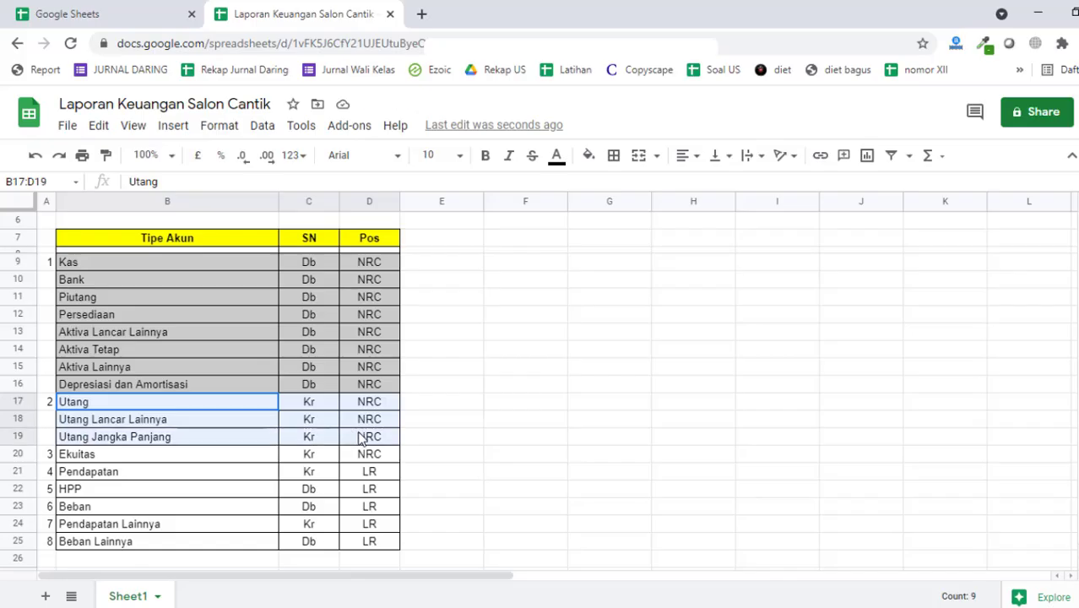
pyautogui.click(103, 459)
pyautogui.click(525, 422)
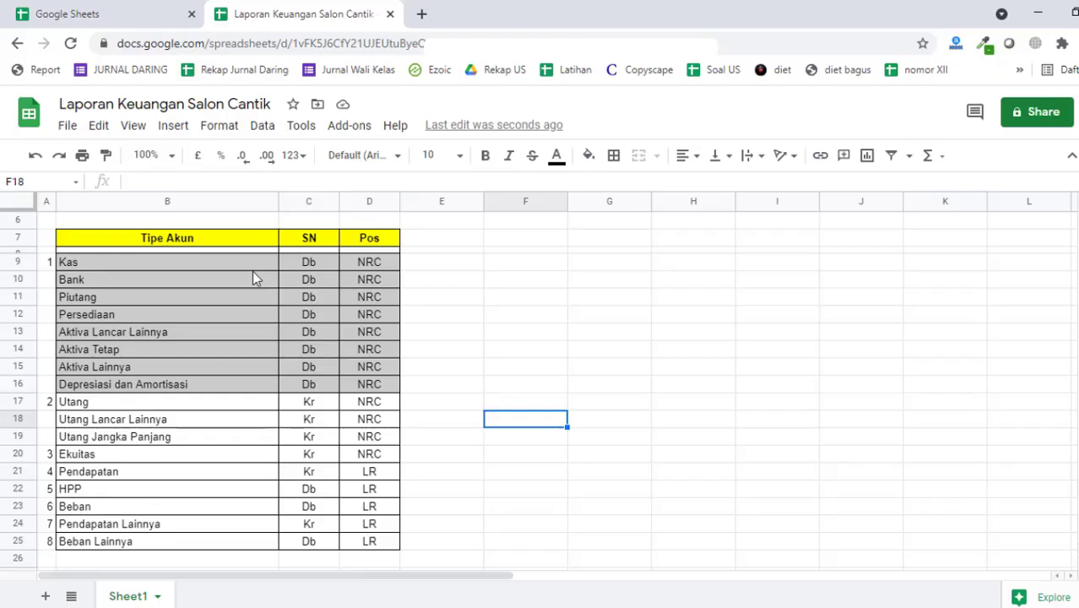
pyautogui.click(228, 263)
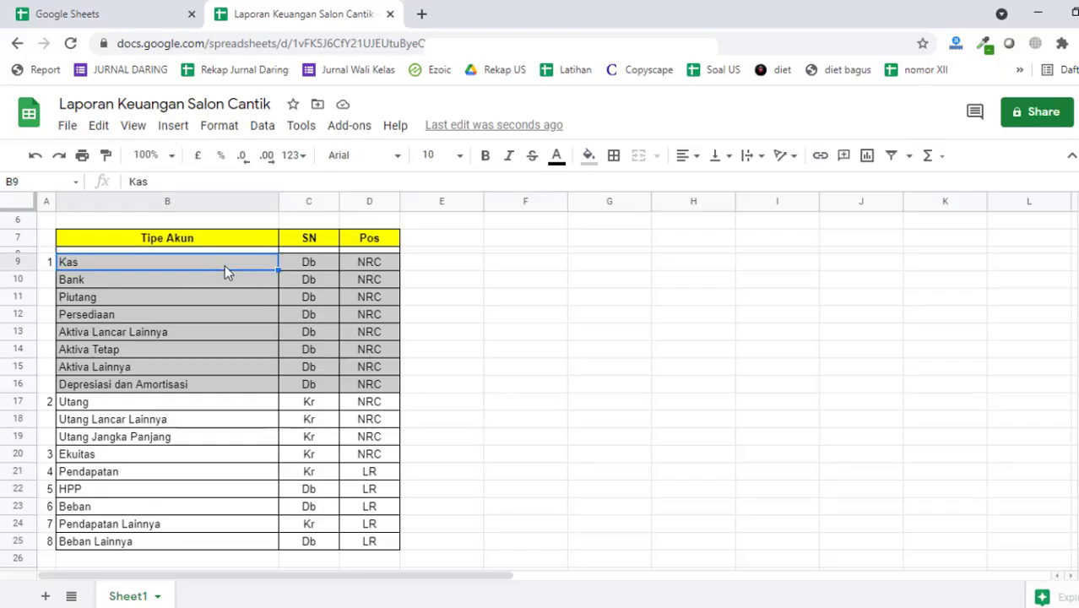
pyautogui.click(134, 543)
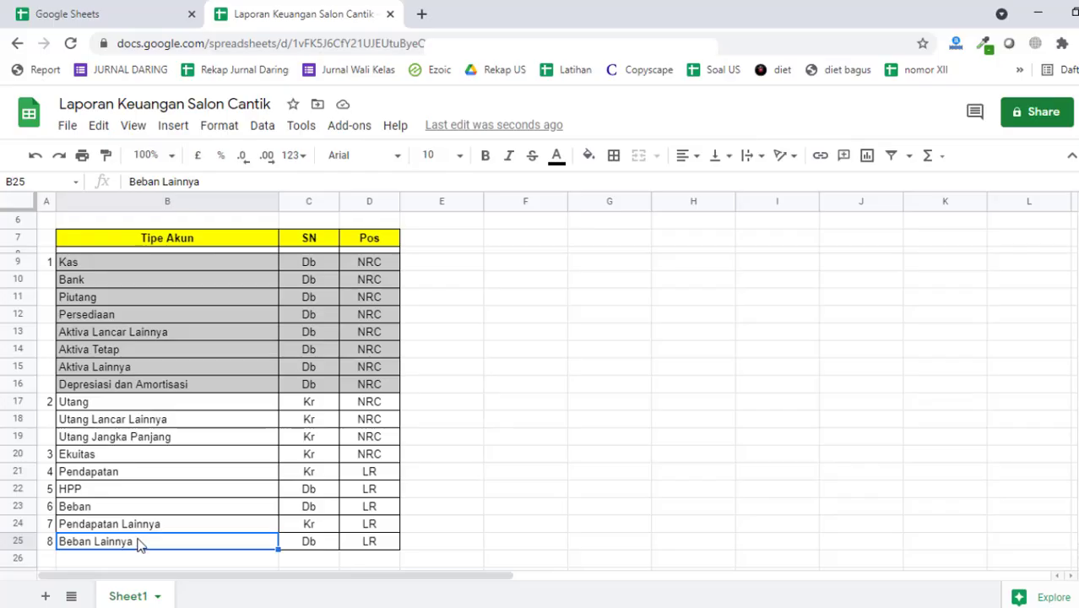
pyautogui.click(157, 525)
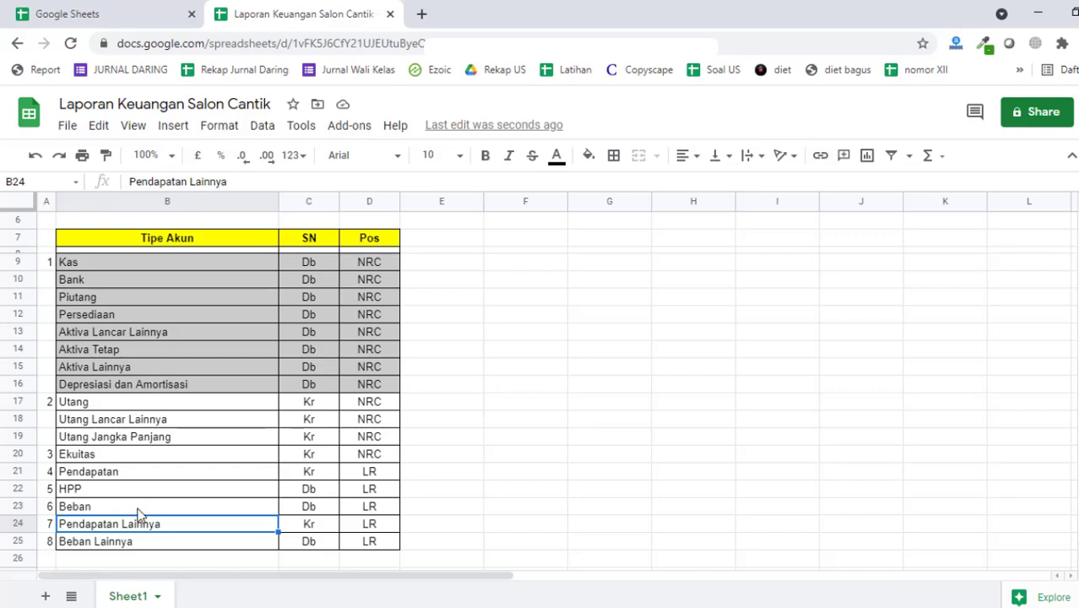
pyautogui.click(106, 479)
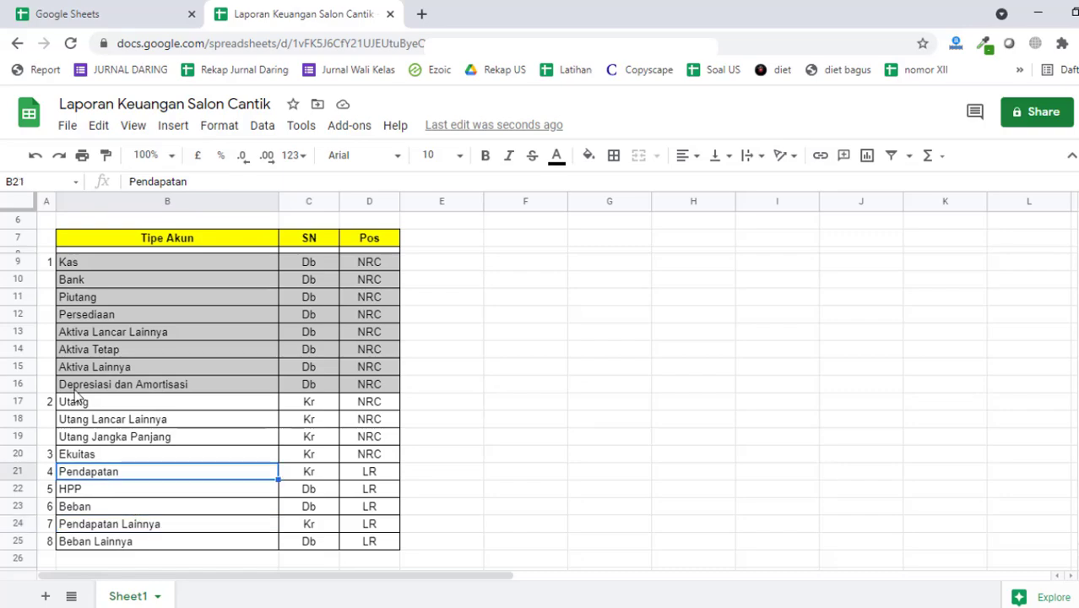
pyautogui.click(137, 265)
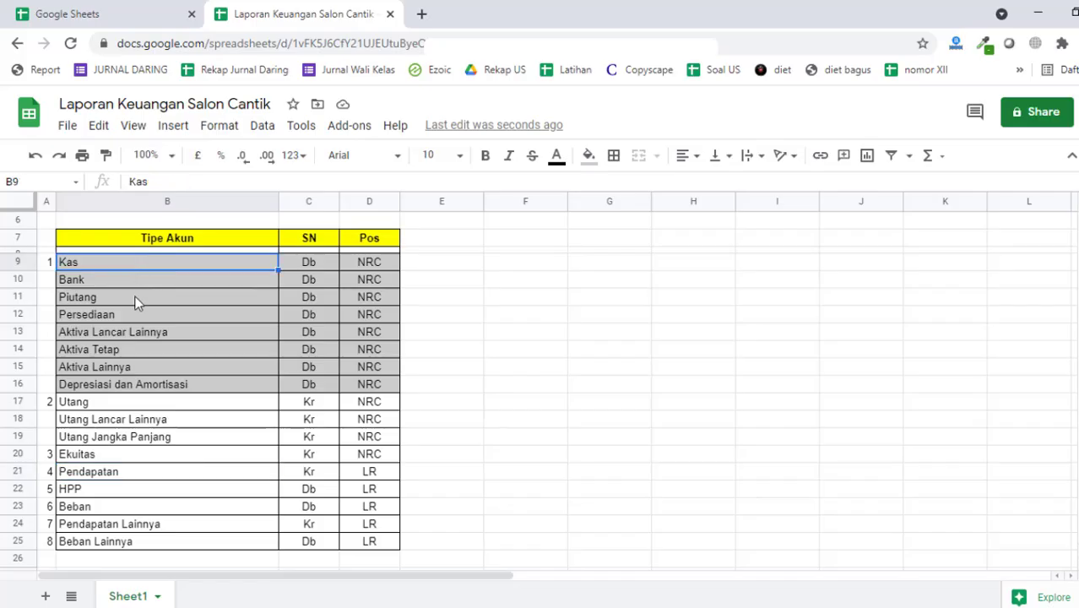
pyautogui.click(138, 300)
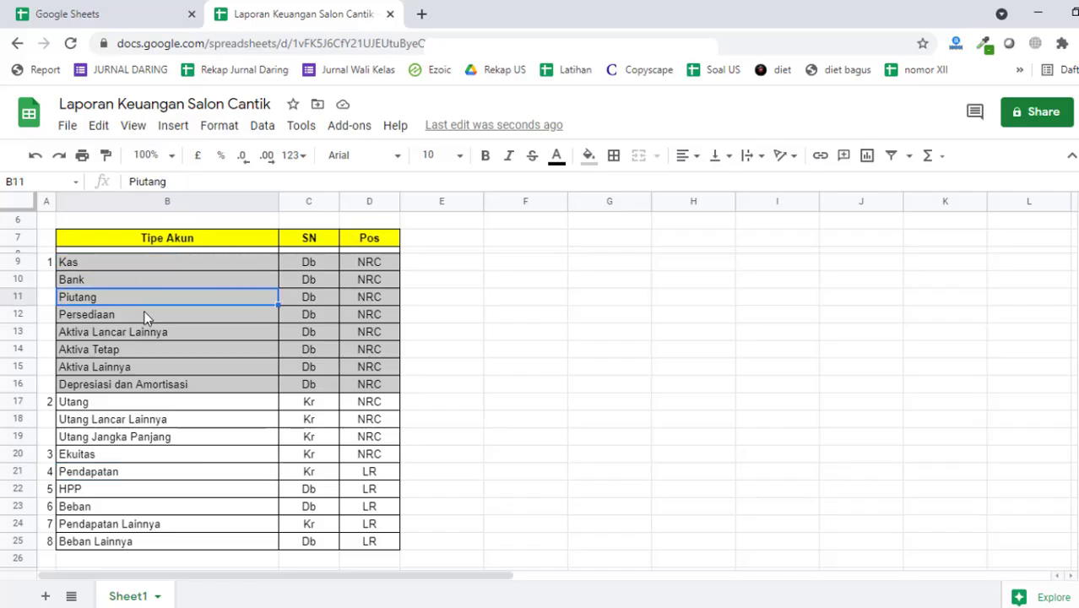
pyautogui.click(144, 312)
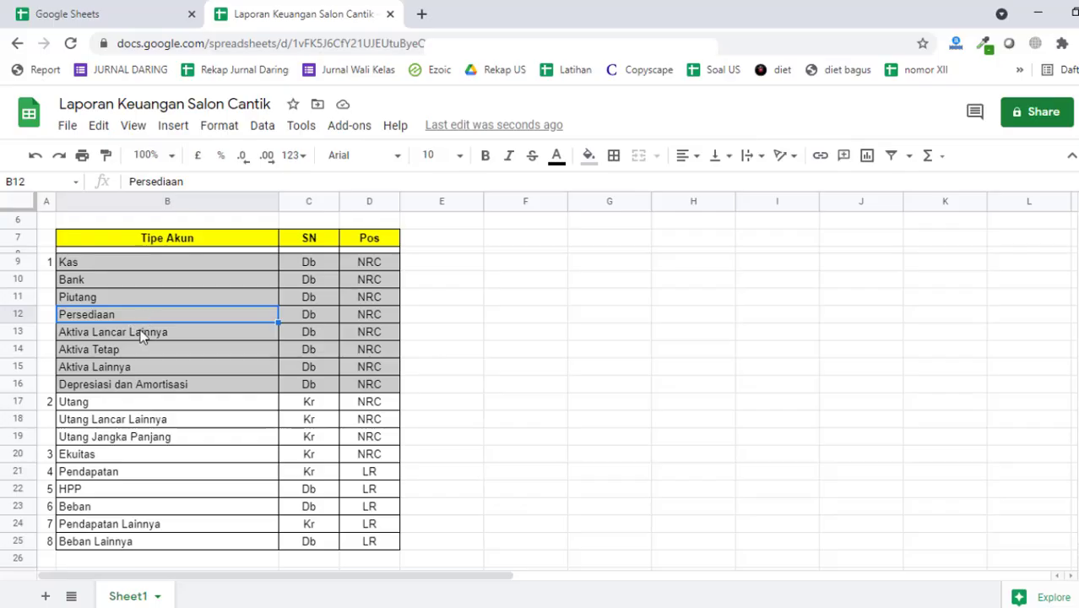
pyautogui.click(95, 491)
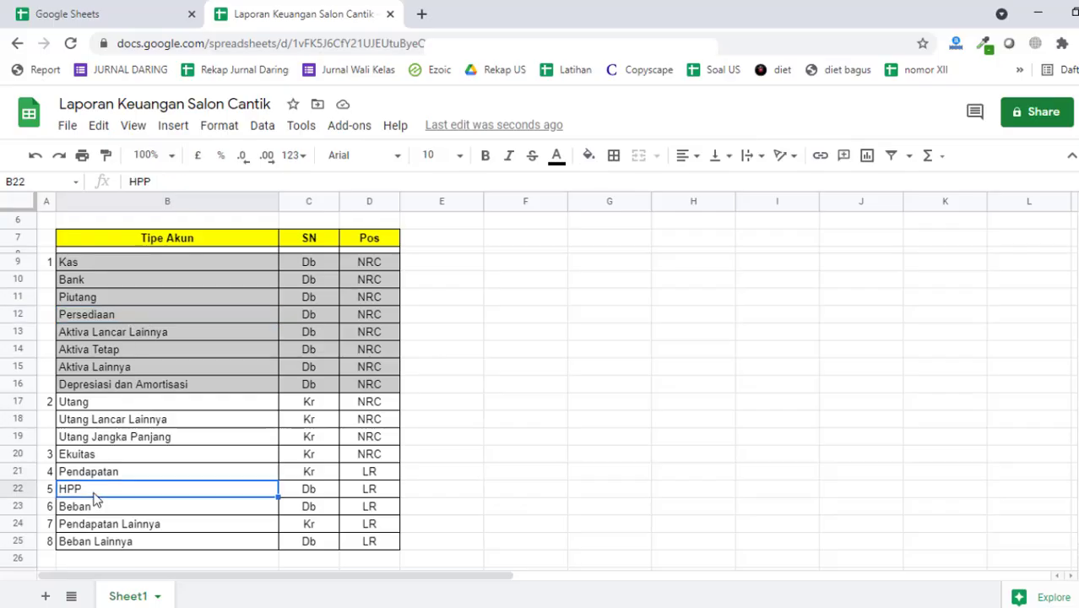
# Step: Examine the account groups in column B and which Pos entries in column D are NRC (D9:D20) or LR (D21:D25)
pyautogui.click(153, 349)
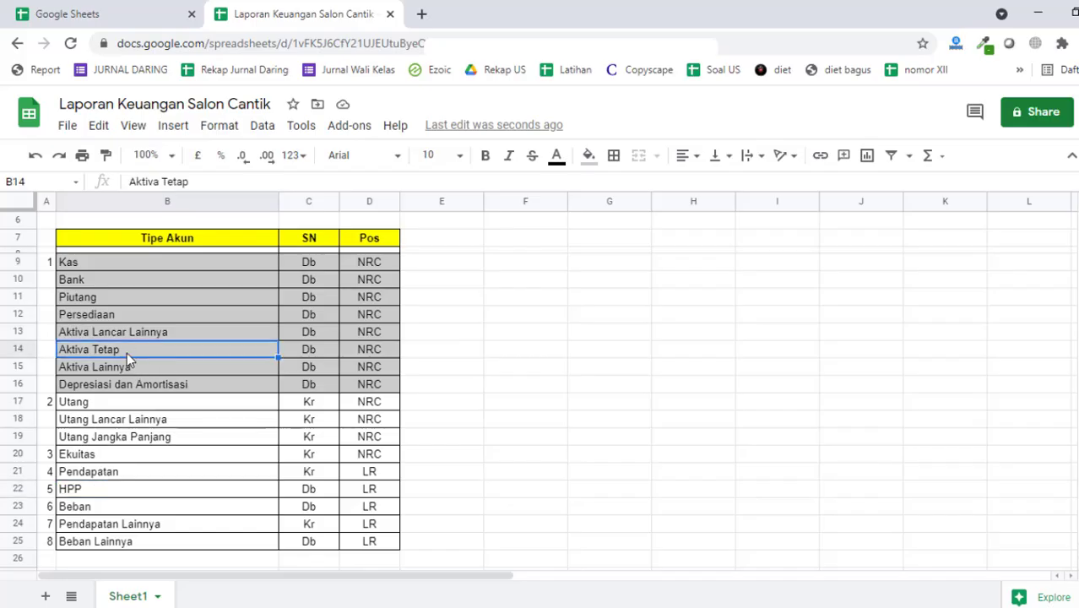
pyautogui.moveTo(377, 369); pyautogui.dragTo(93, 348)
pyautogui.click(107, 510)
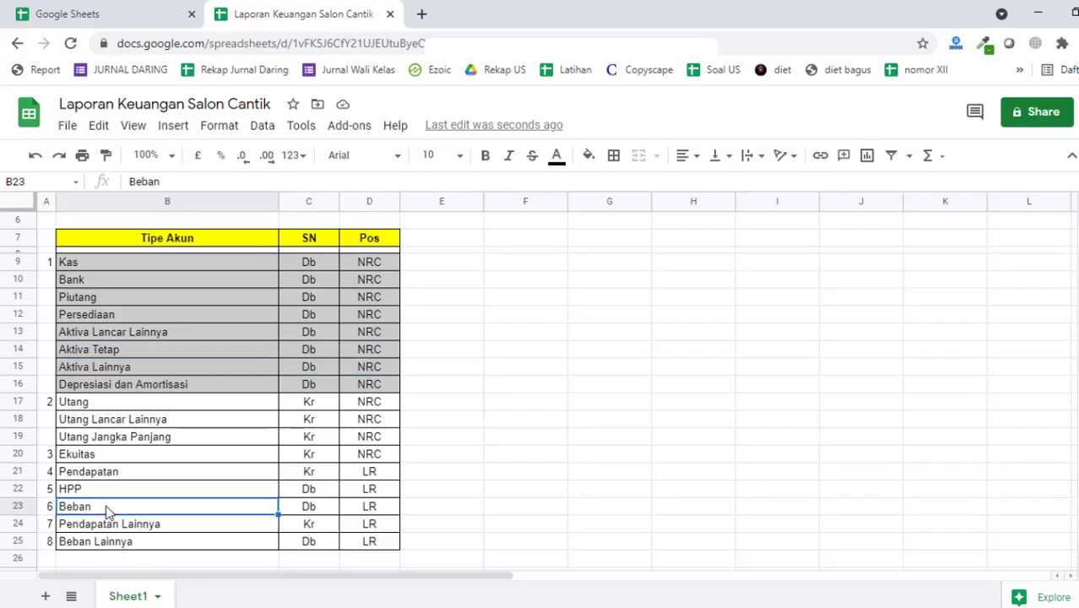
pyautogui.click(128, 352)
pyautogui.click(574, 319)
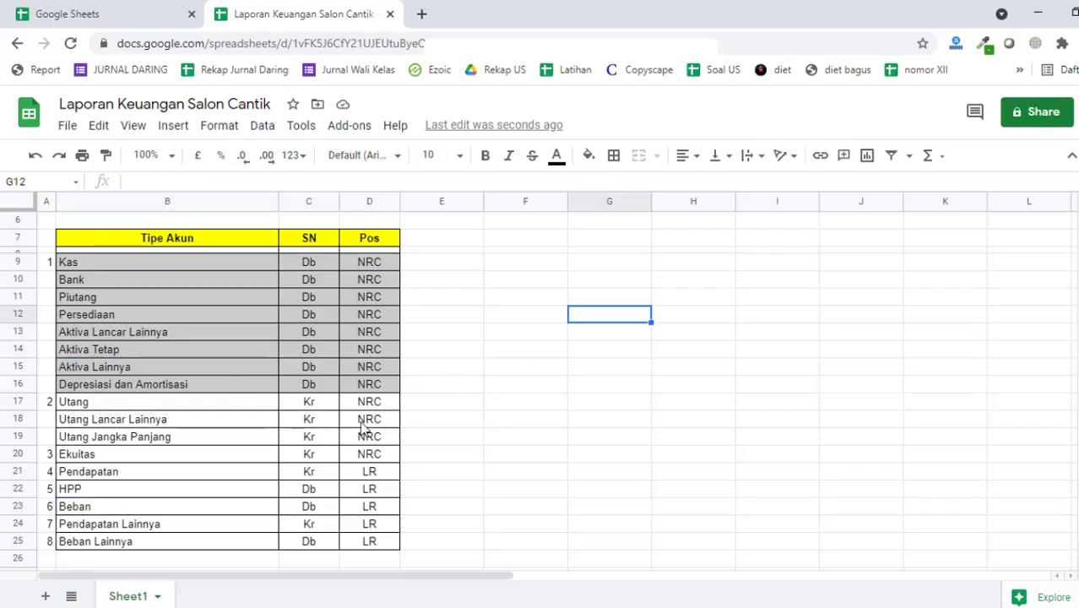
pyautogui.click(360, 454)
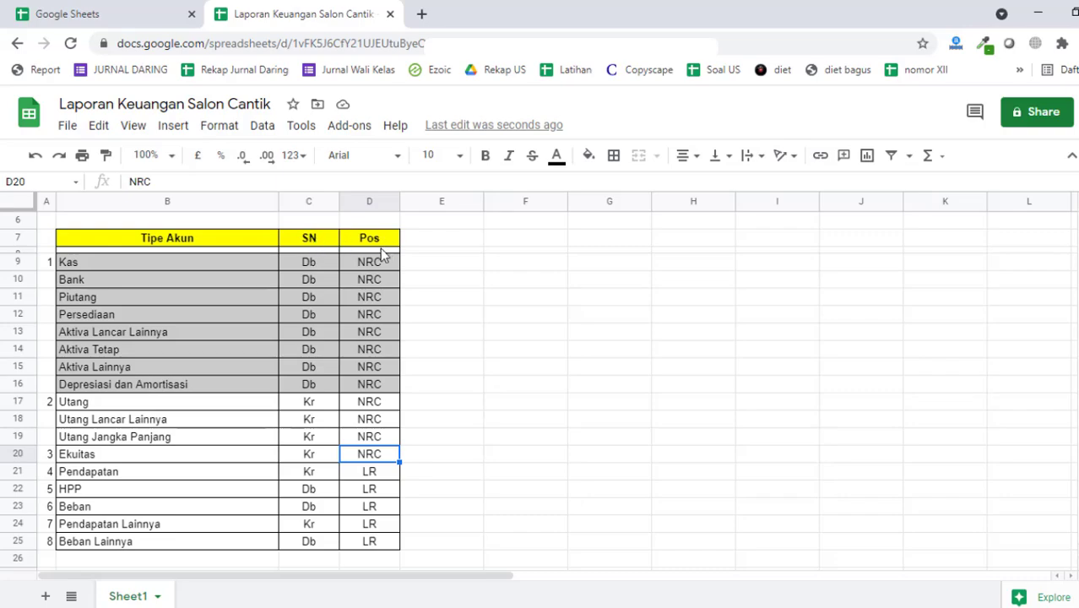
pyautogui.click(460, 385)
pyautogui.moveTo(114, 262); pyautogui.dragTo(382, 267)
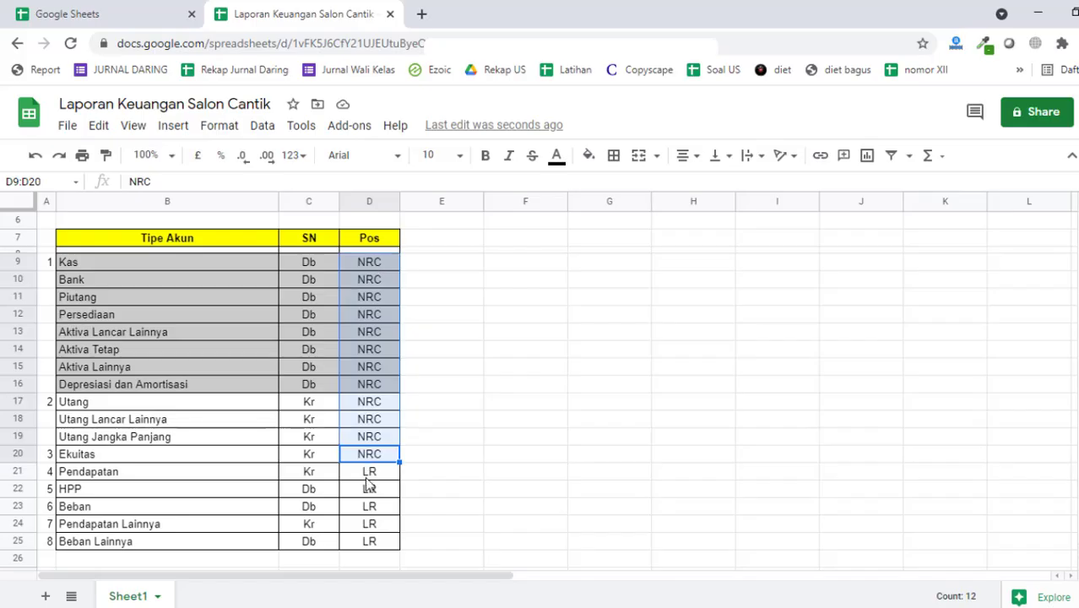
pyautogui.moveTo(369, 475); pyautogui.dragTo(380, 546)
pyautogui.click(497, 502)
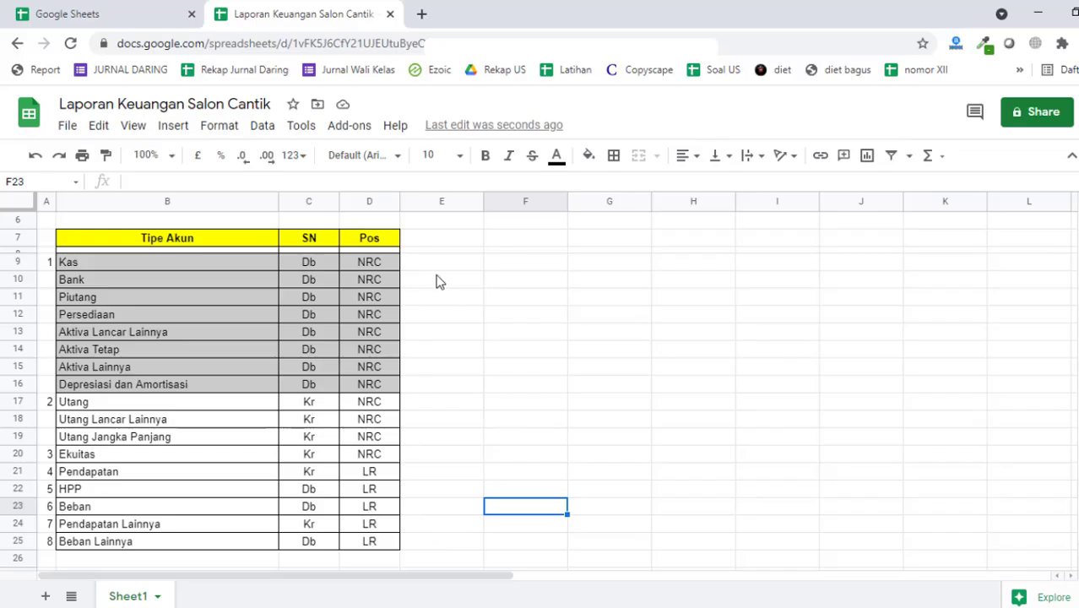
# Step: Label the NRC accounts as real accounts by entering Ril in E9 beside the Kas row
pyautogui.moveTo(434, 268); pyautogui.dragTo(438, 457)
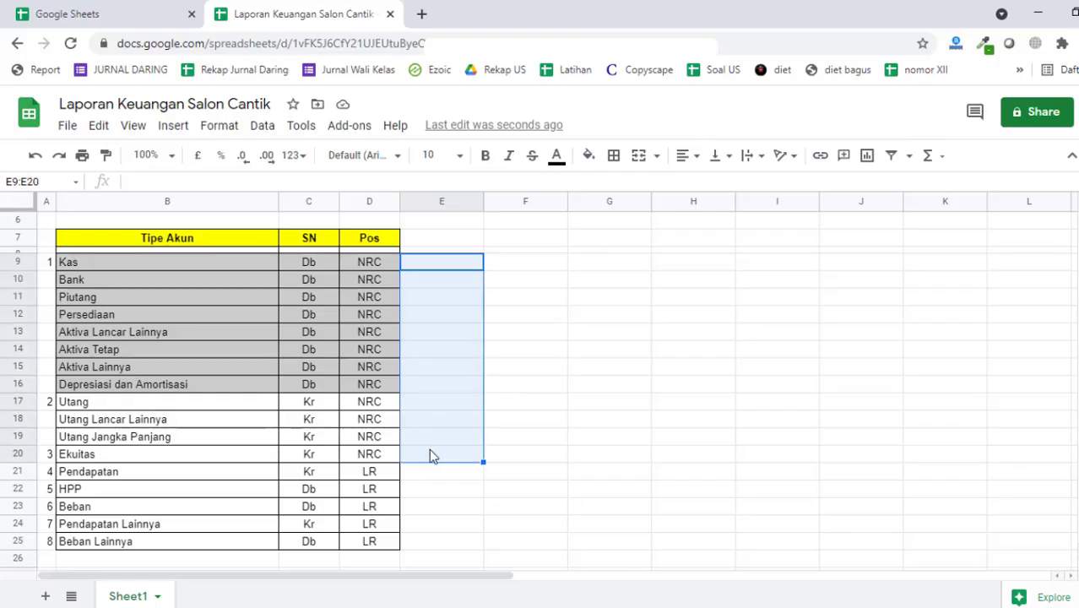
pyautogui.click(438, 280)
pyautogui.click(435, 267)
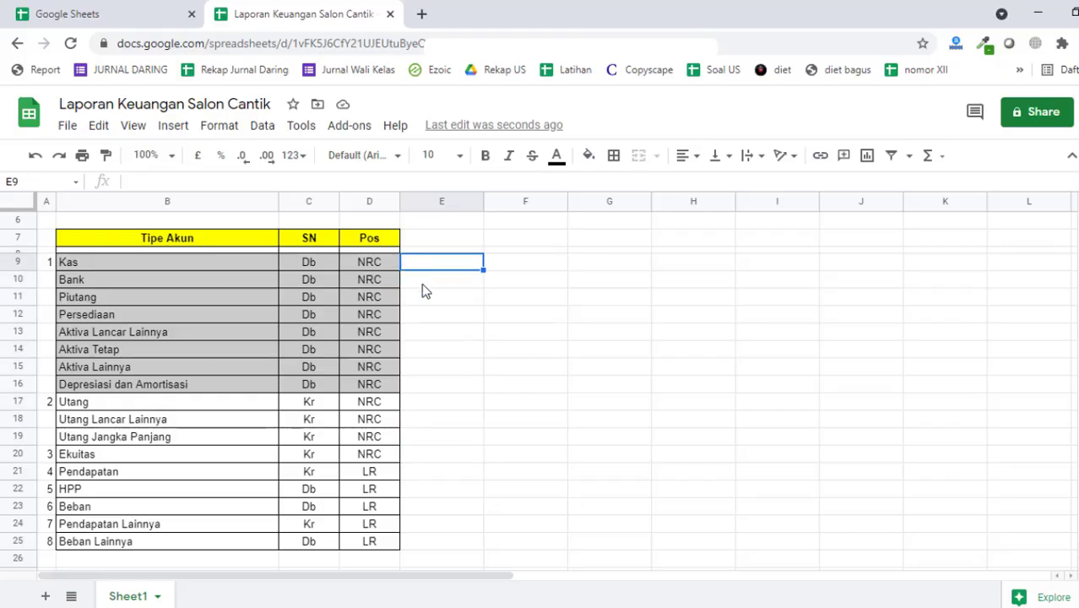
pyautogui.write('Rill')
pyautogui.press('Return')
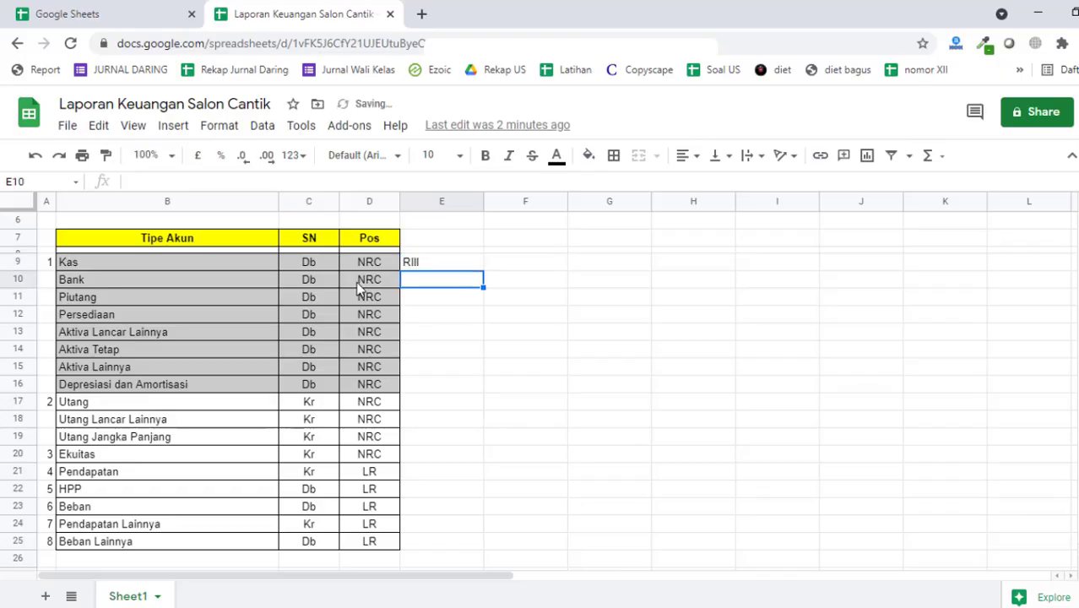
pyautogui.click(412, 265)
pyautogui.write('Ril')
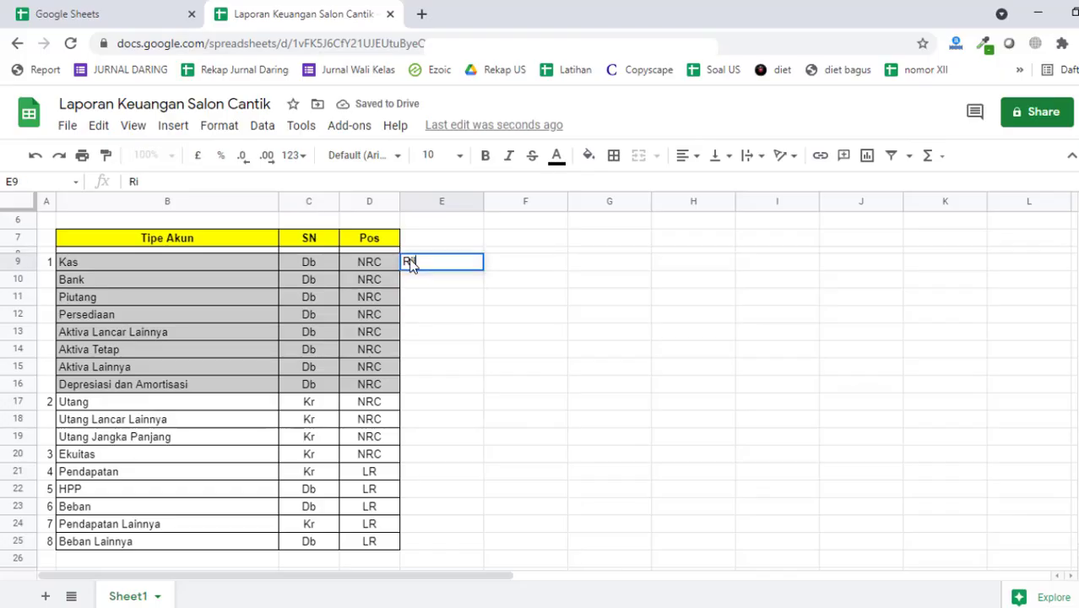
pyautogui.press('Return')
# Step: Label the LR accounts by entering Nominal in E21 beside the Pendapatan row
pyautogui.click(428, 476)
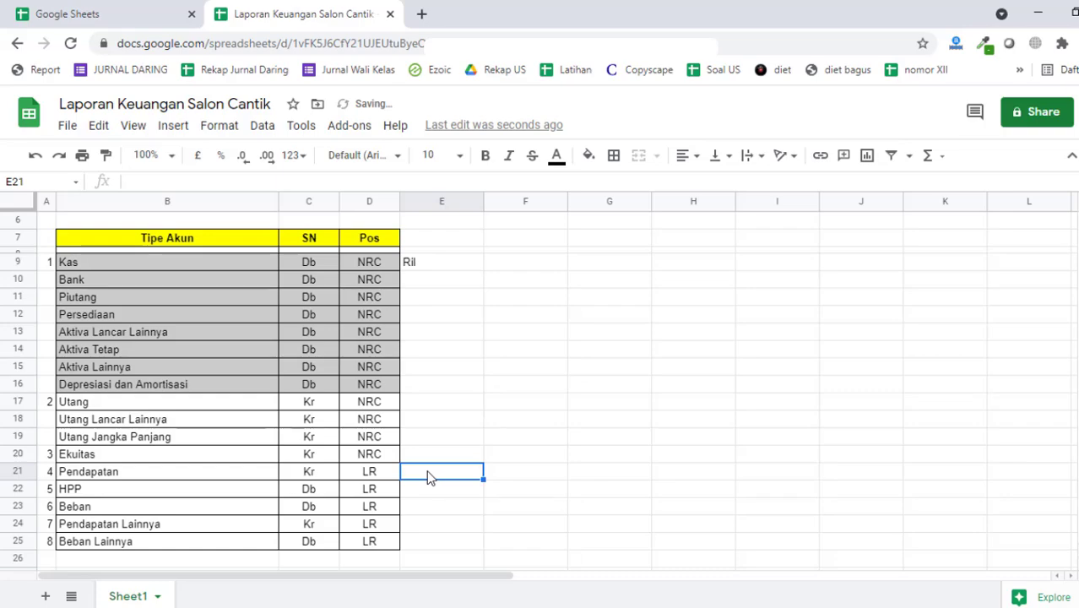
pyautogui.write('Nominal')
pyautogui.press('Return')
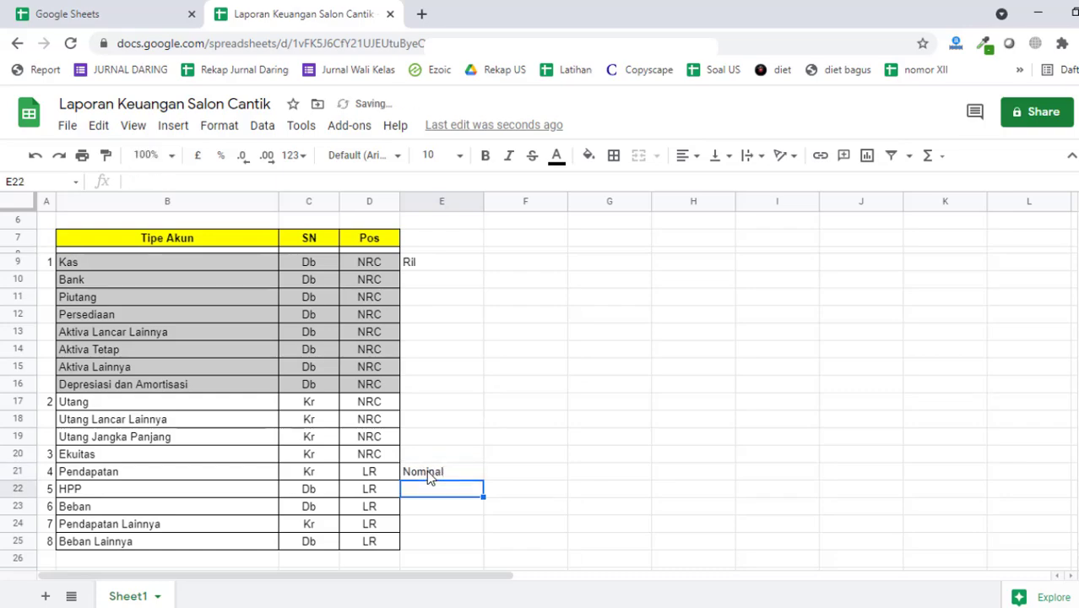
pyautogui.click(524, 402)
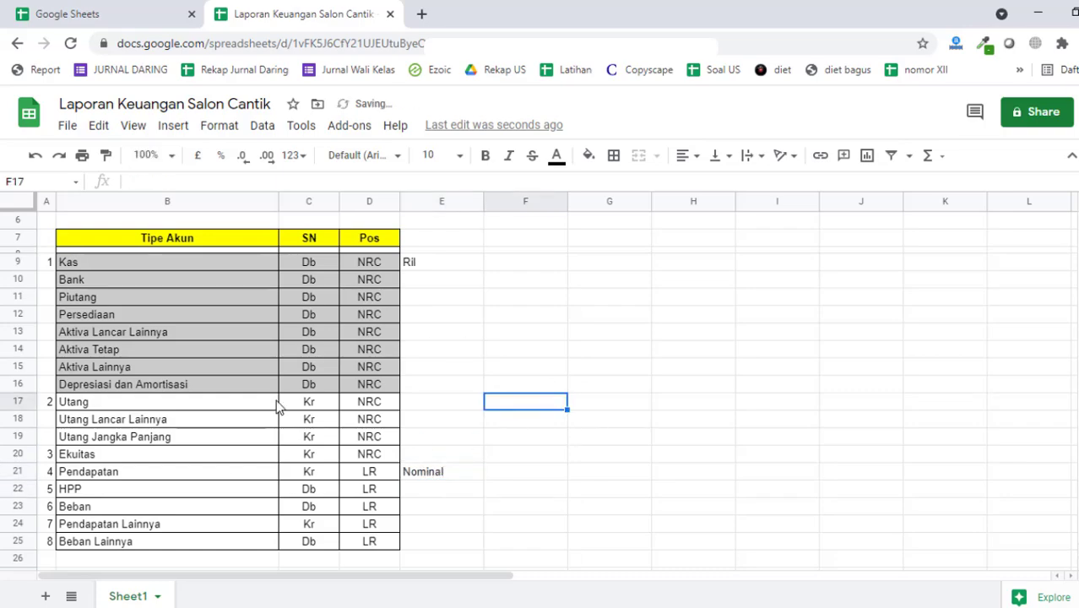
pyautogui.scroll(1, 293, 427)
pyautogui.scroll(-1, 294, 427)
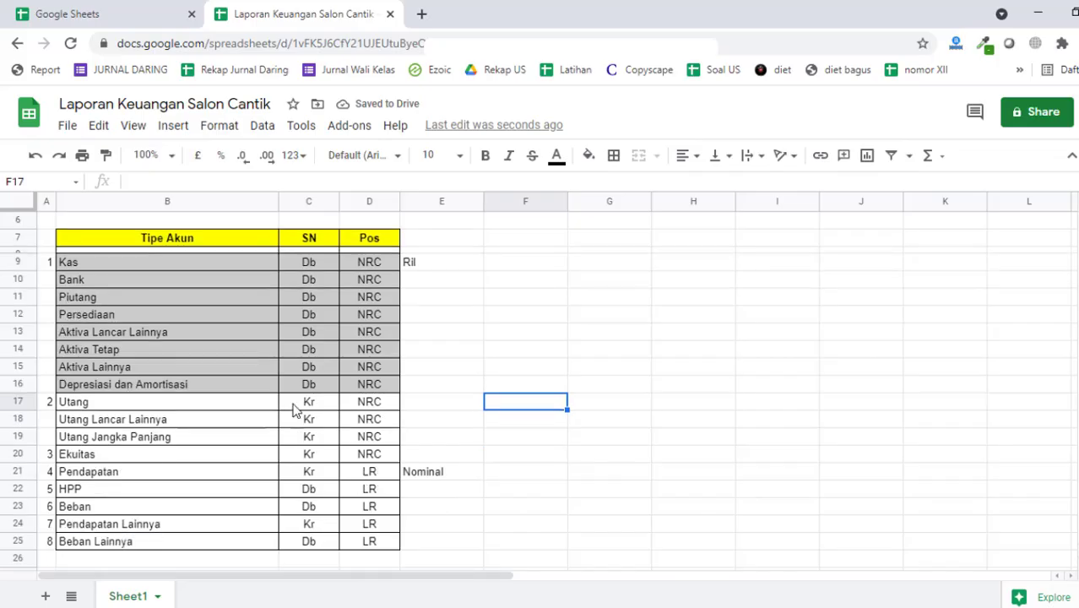
pyautogui.click(181, 269)
pyautogui.click(442, 317)
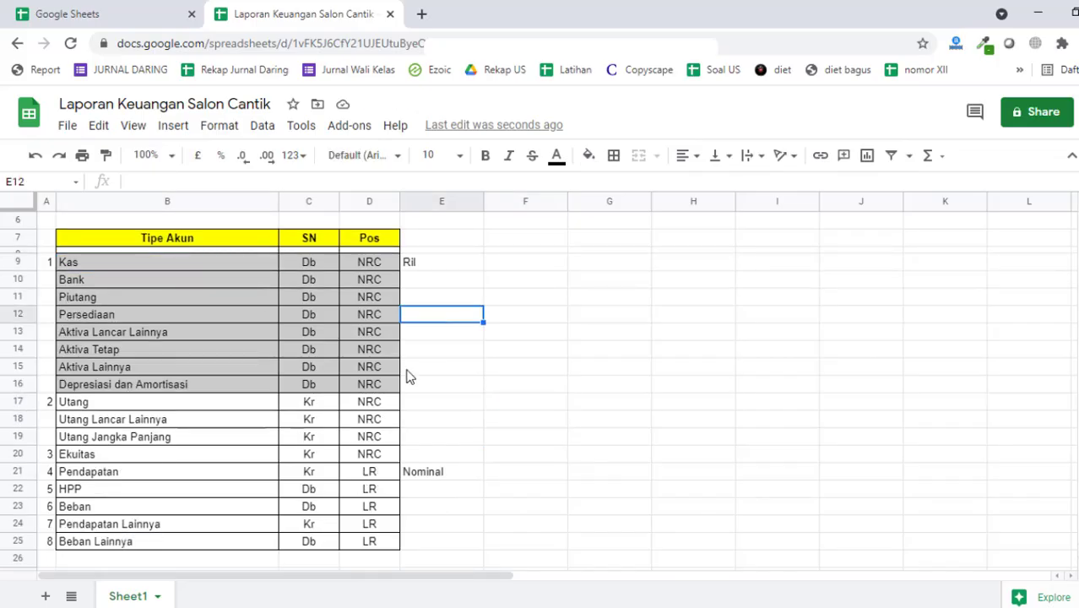
pyautogui.doubleClick(128, 596)
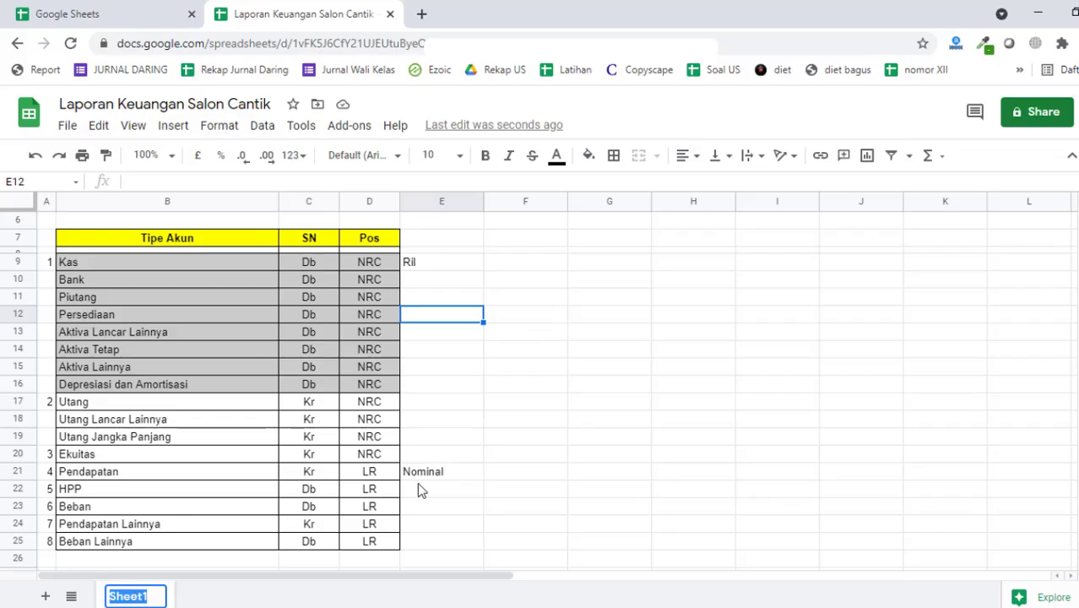
pyautogui.click(417, 478)
pyautogui.moveTo(612, 451); pyautogui.dragTo(610, 436)
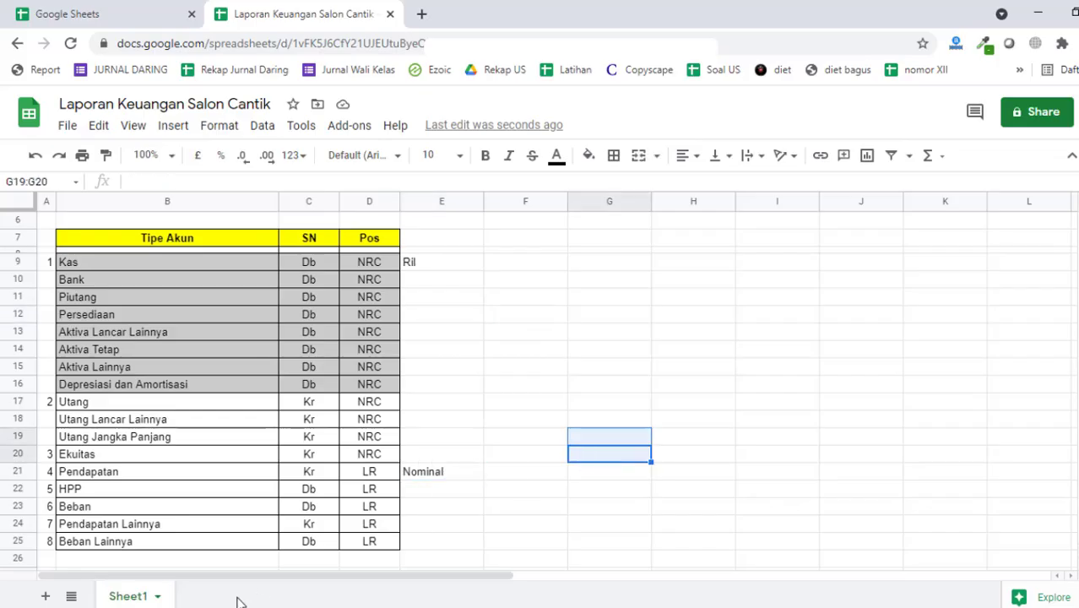
pyautogui.doubleClick(138, 598)
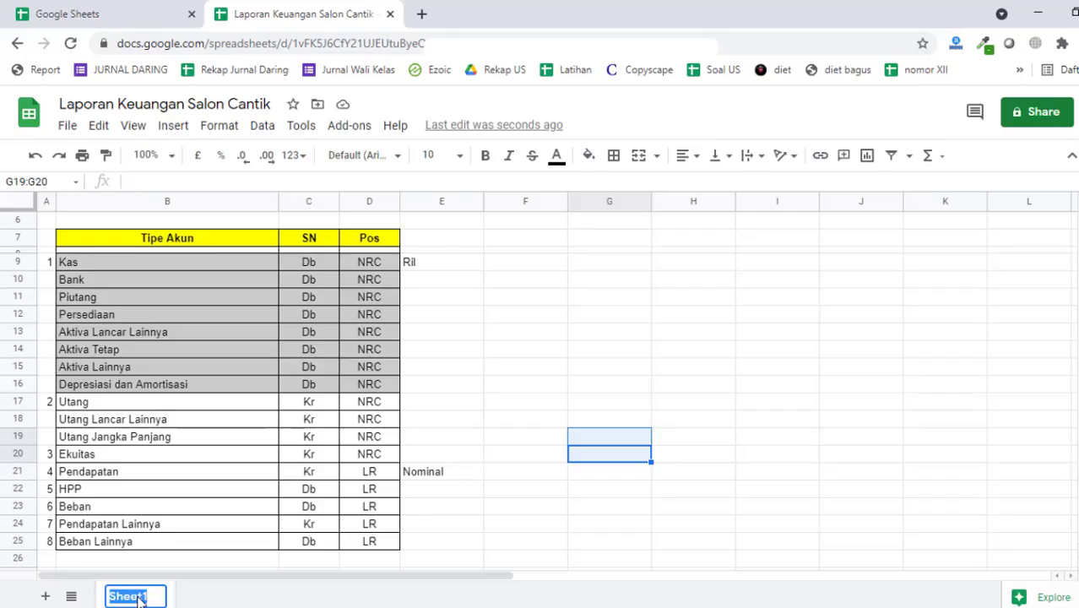
pyautogui.click(476, 476)
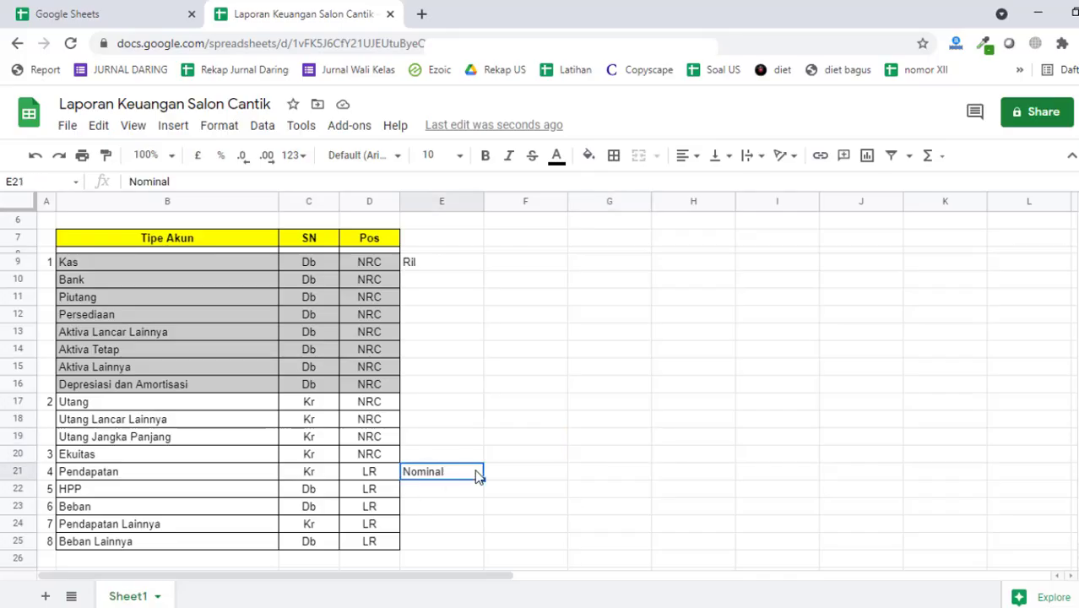
# Step: Rename Sheet1 as TIPE
pyautogui.rightClick(140, 600)
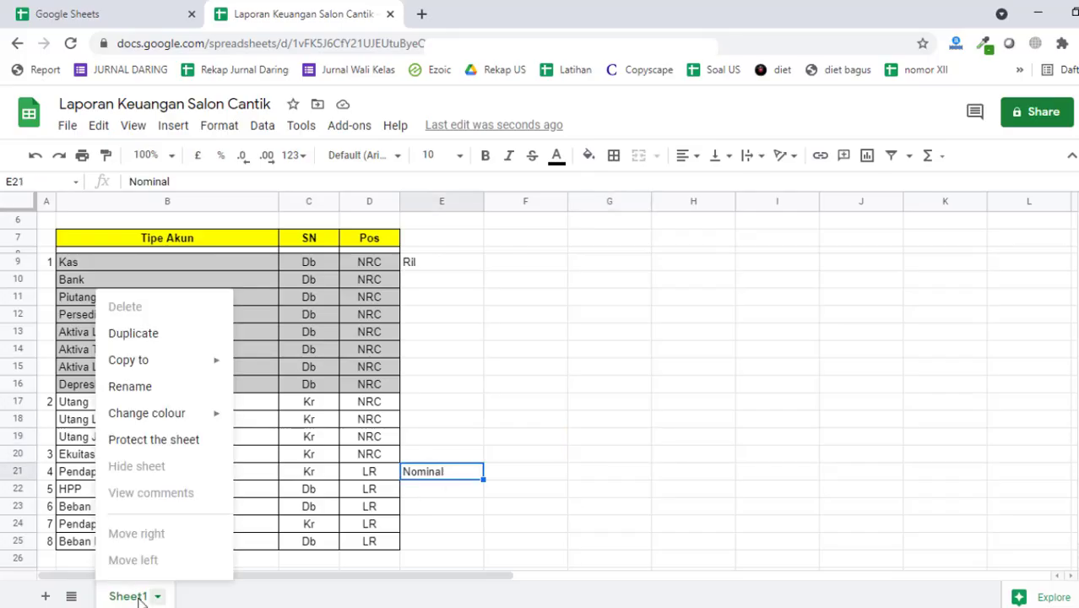
pyautogui.click(164, 385)
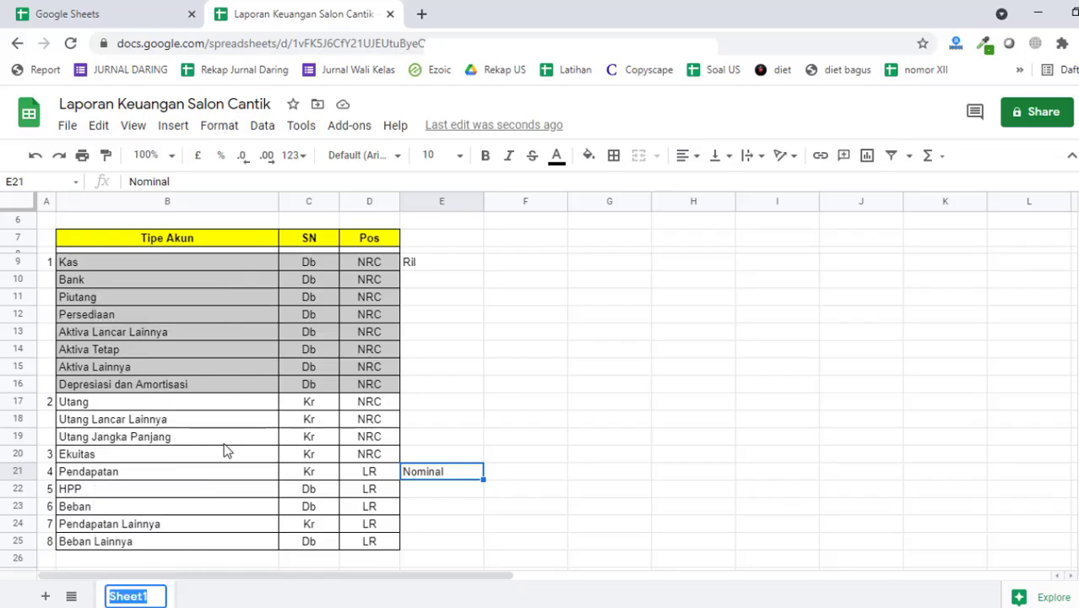
pyautogui.write('TU')
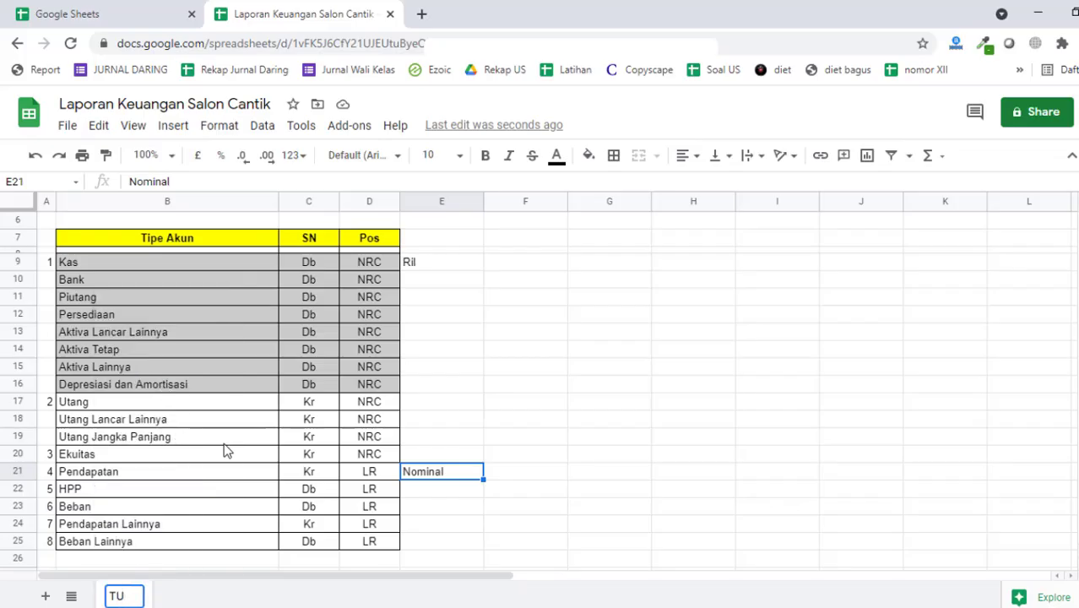
pyautogui.press('BackSpace')
pyautogui.write('IPE')
pyautogui.click(524, 369)
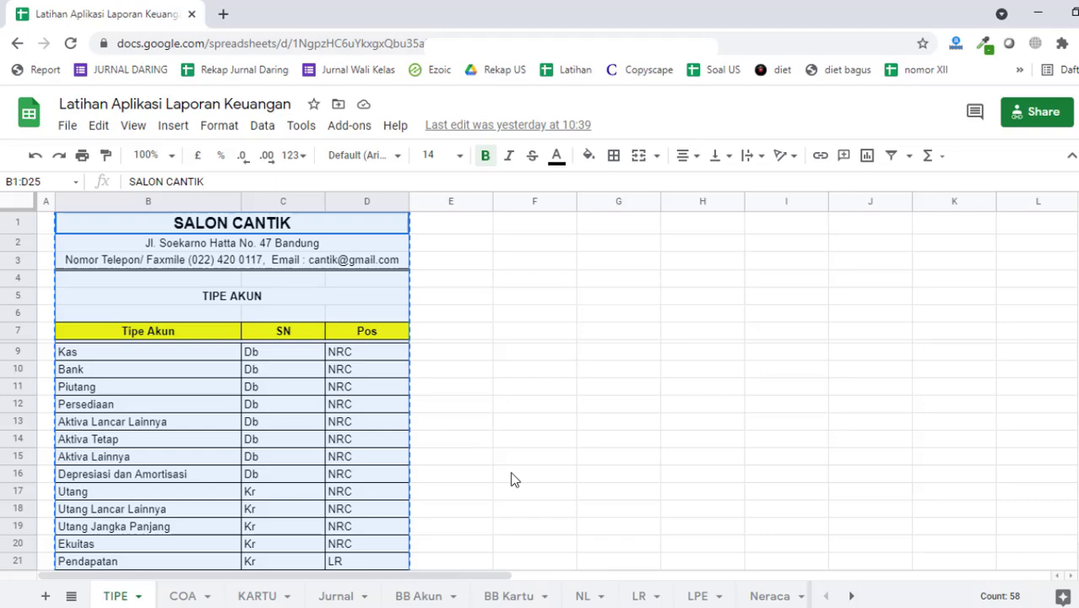
# Step: Copy the chart of accounts with its helper table, B1:J37, from the COA sheet of Latihan Aplikasi Laporan Keuangan
pyautogui.click(570, 440)
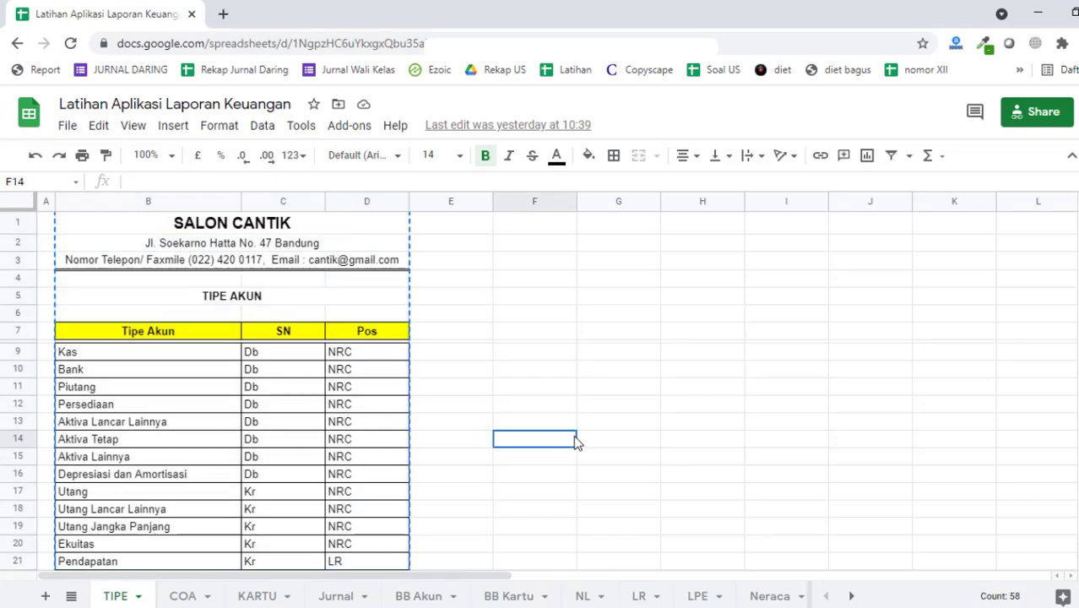
pyautogui.click(181, 597)
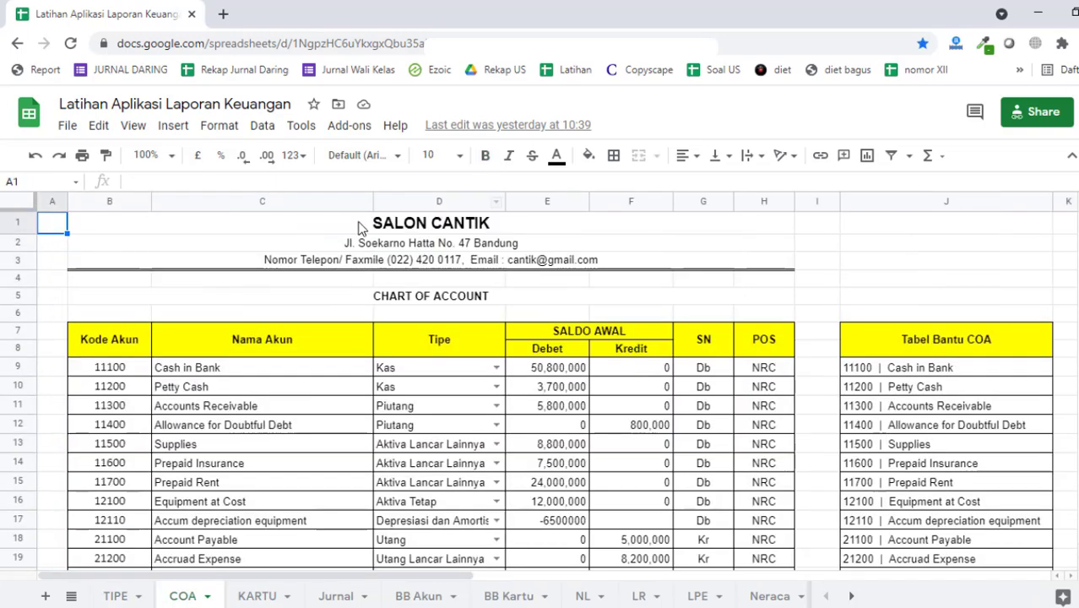
pyautogui.moveTo(361, 224)
pyautogui.mouseDown()
pyautogui.moveTo(735, 237)
pyautogui.moveTo(950, 337)
pyautogui.moveTo(959, 603)
pyautogui.moveTo(907, 540)
pyautogui.moveTo(919, 568)
pyautogui.mouseUp()
pyautogui.scroll(-2, 718, 448)
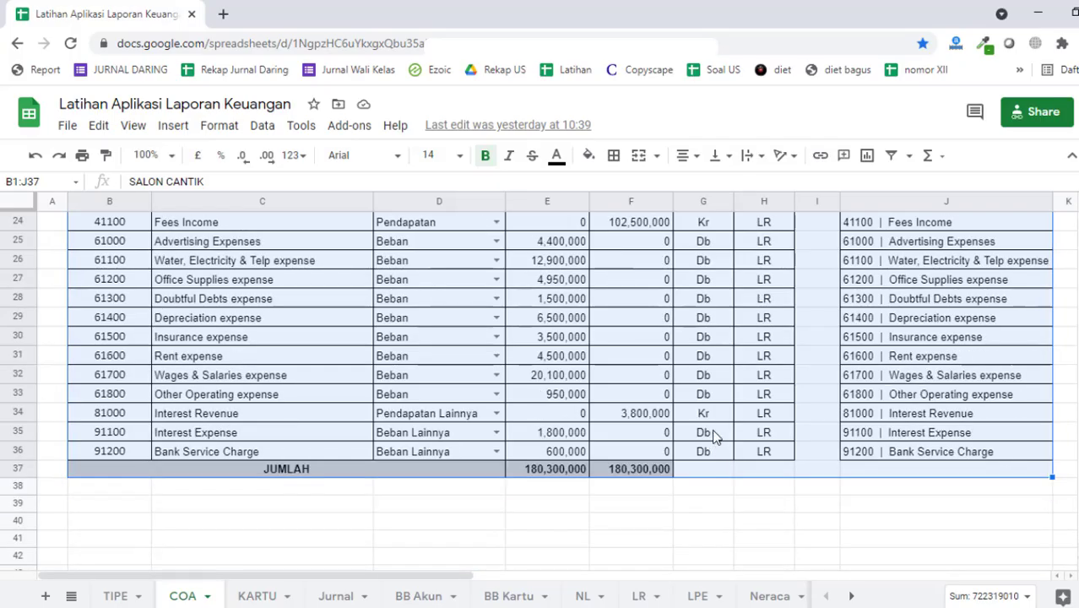
pyautogui.scroll(7, 714, 435)
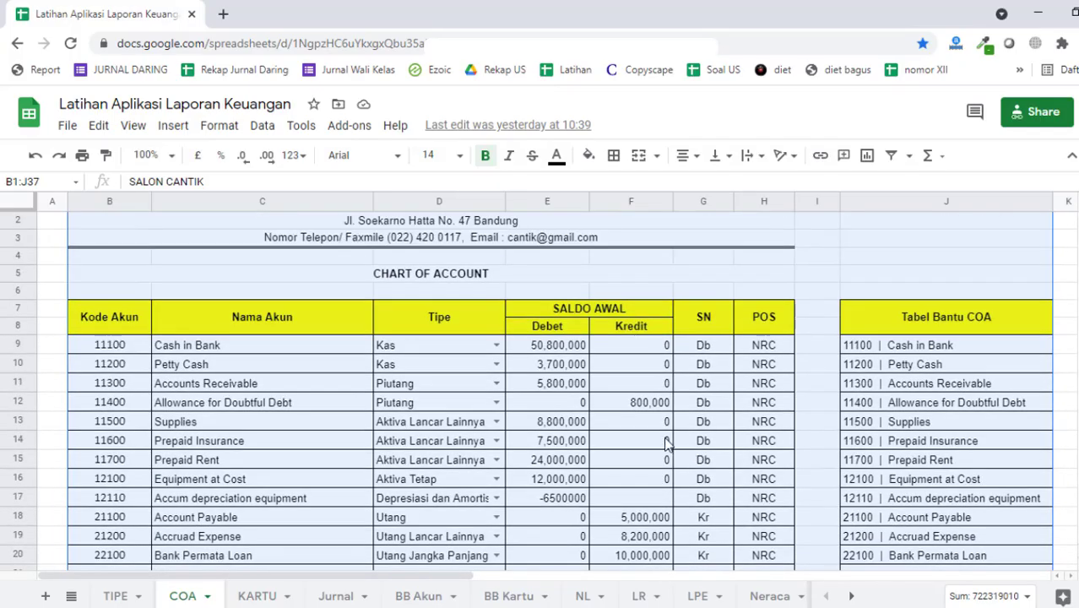
pyautogui.scroll(1, 663, 443)
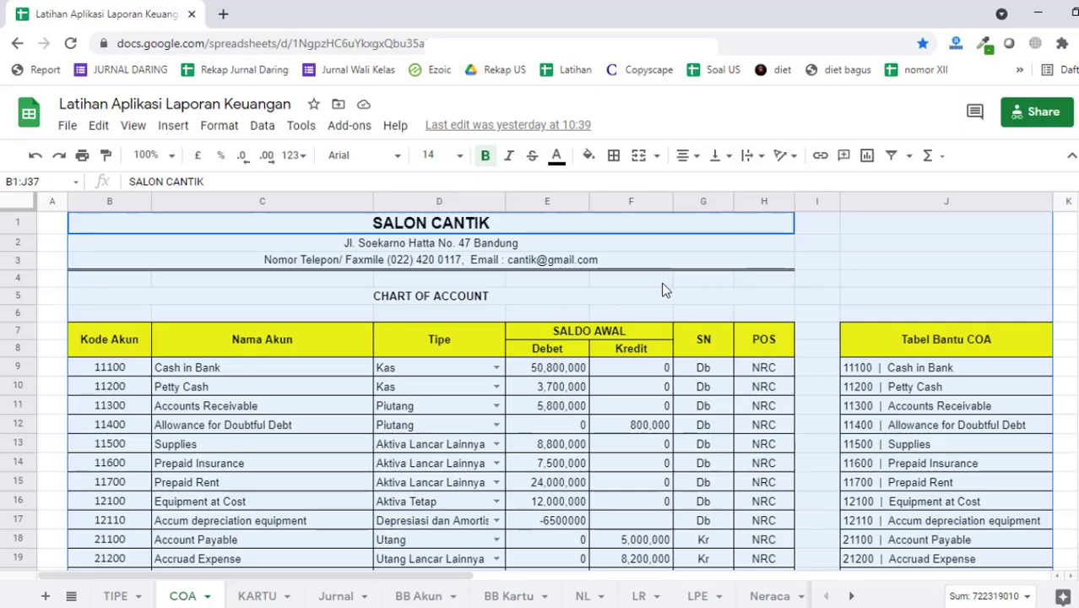
pyautogui.hotkey('ctrl', 'c')
pyautogui.scroll(-2, 575, 337)
# Step: Switch back to Laporan Keuangan Salon Cantik, add a new sheet and paste the copied chart of accounts starting at B1
pyautogui.click(356, 564)
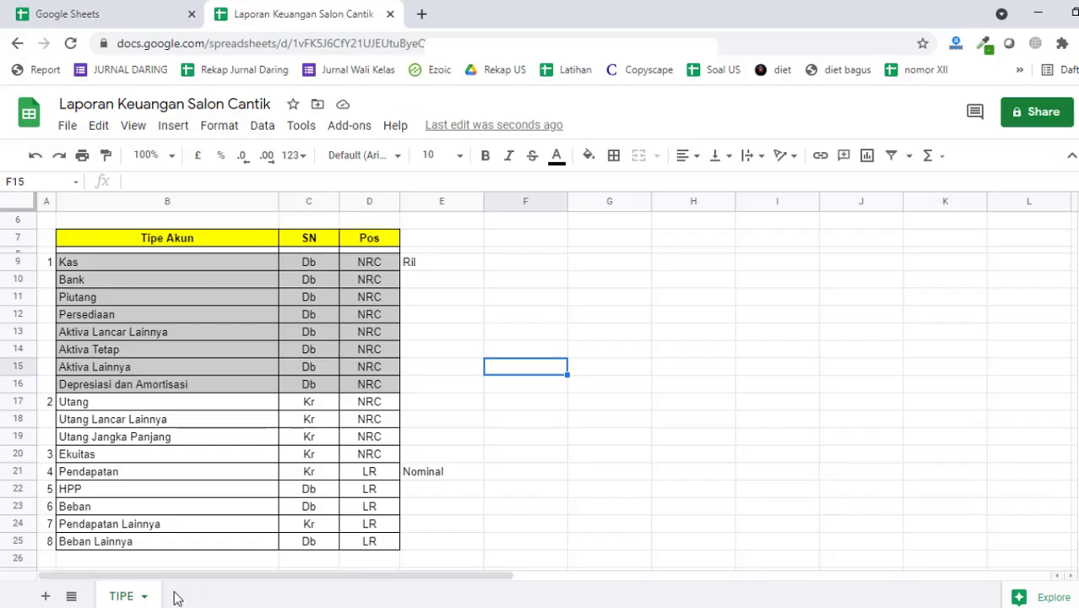
pyautogui.click(46, 596)
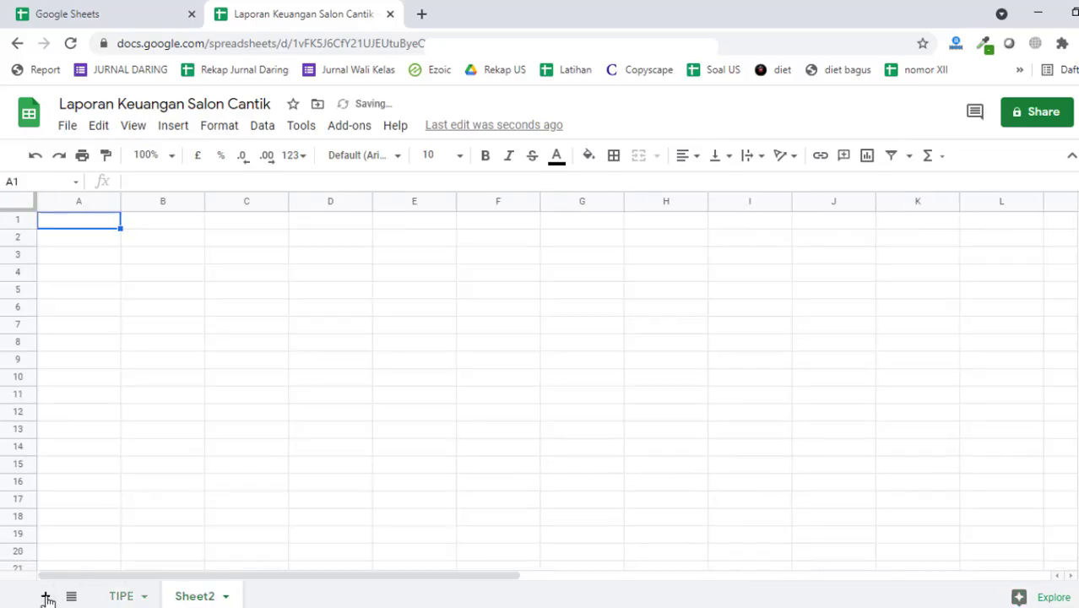
pyautogui.click(160, 225)
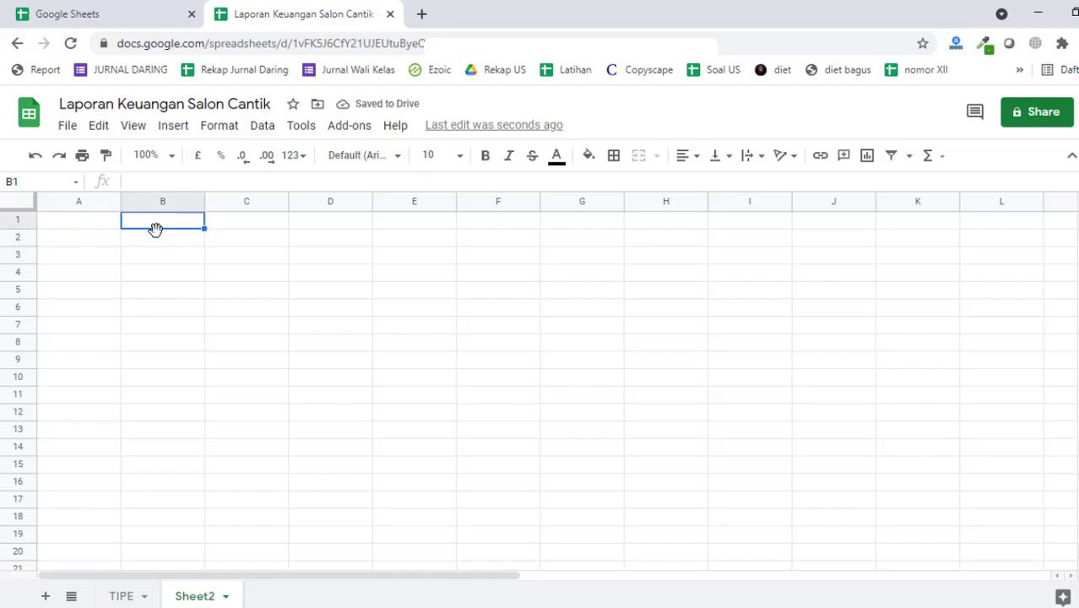
pyautogui.hotkey('ctrl', 'v')
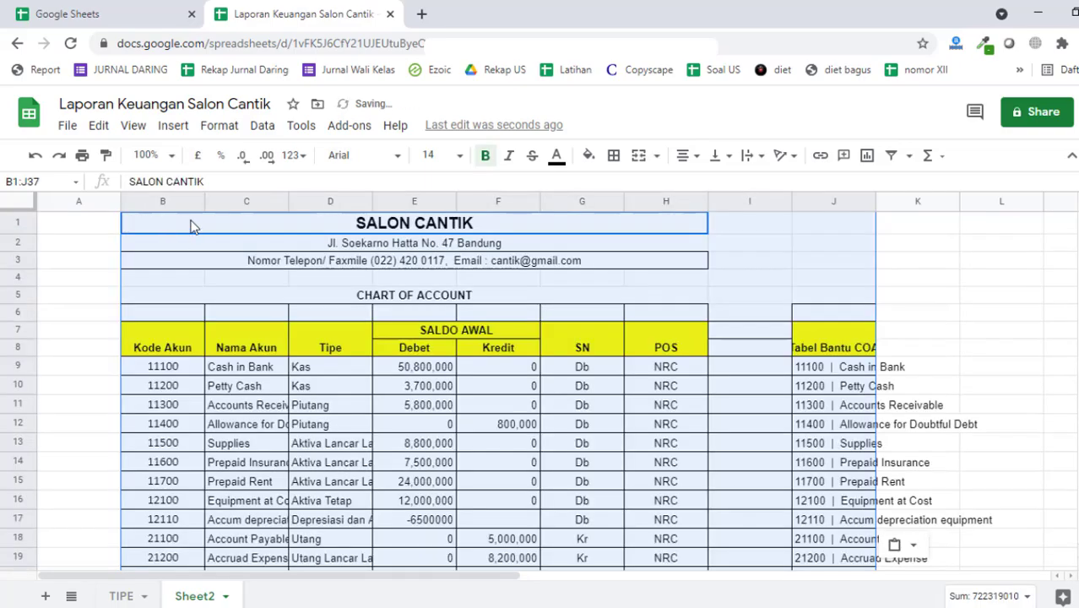
pyautogui.hotkey('ctrl', 'z')
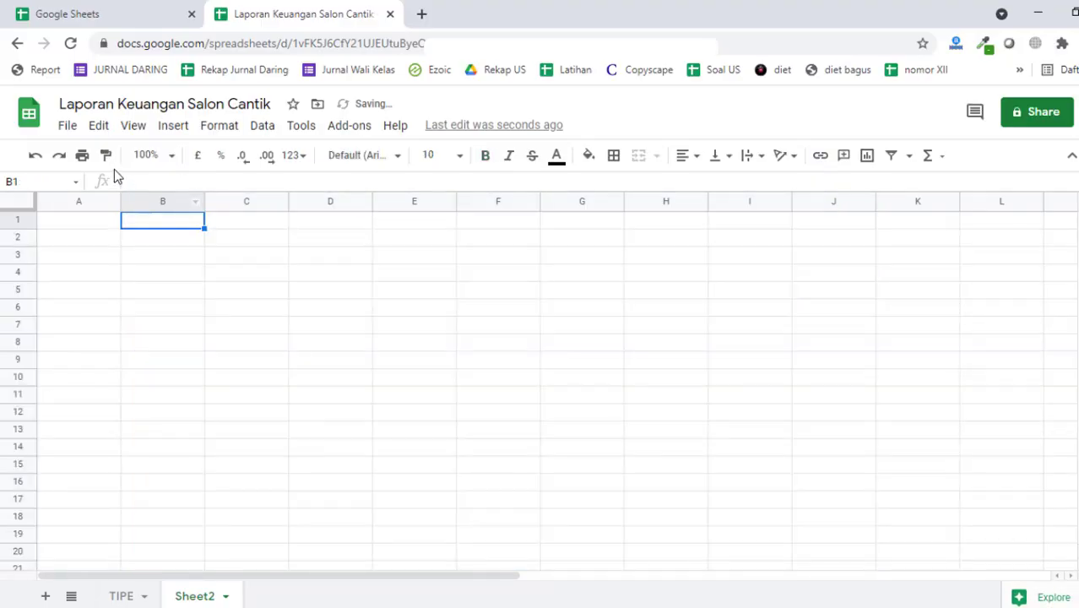
pyautogui.click(99, 126)
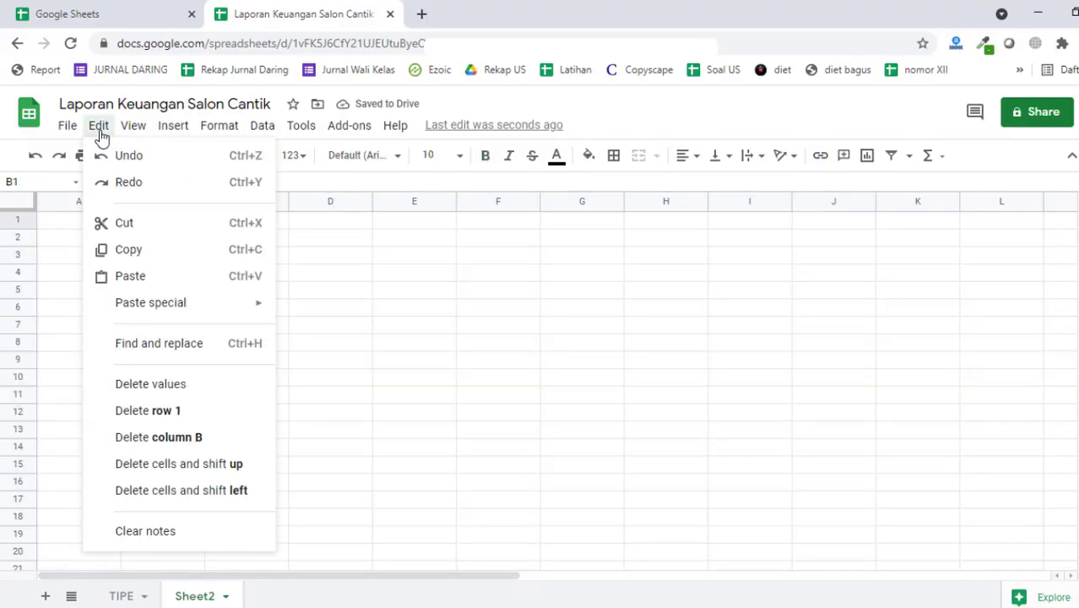
pyautogui.click(153, 277)
pyautogui.click(977, 376)
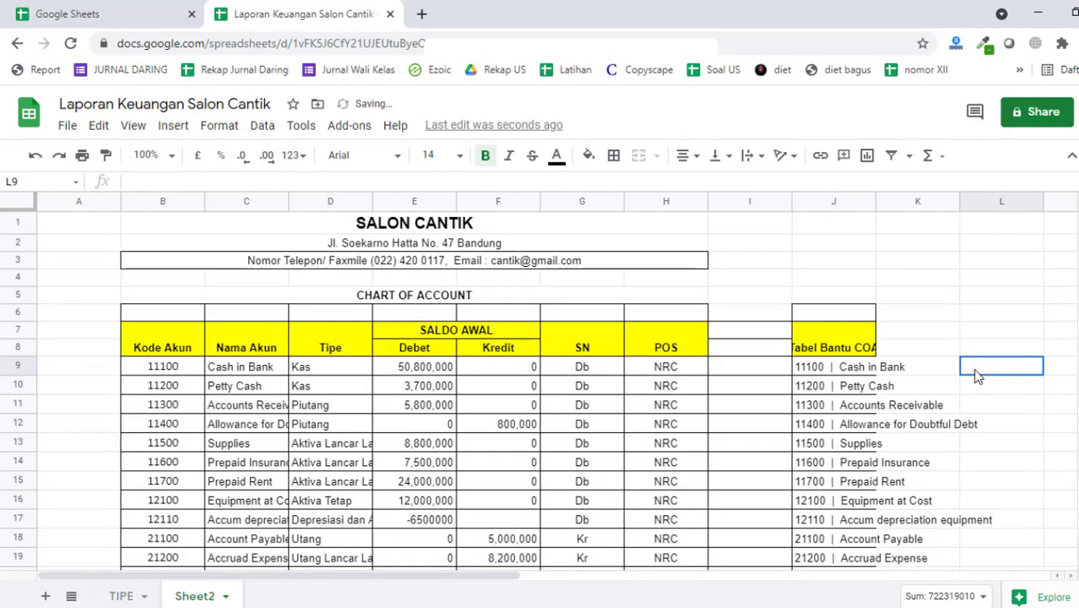
# Step: Rename Sheet2 as COA
pyautogui.doubleClick(202, 597)
pyautogui.write('COA')
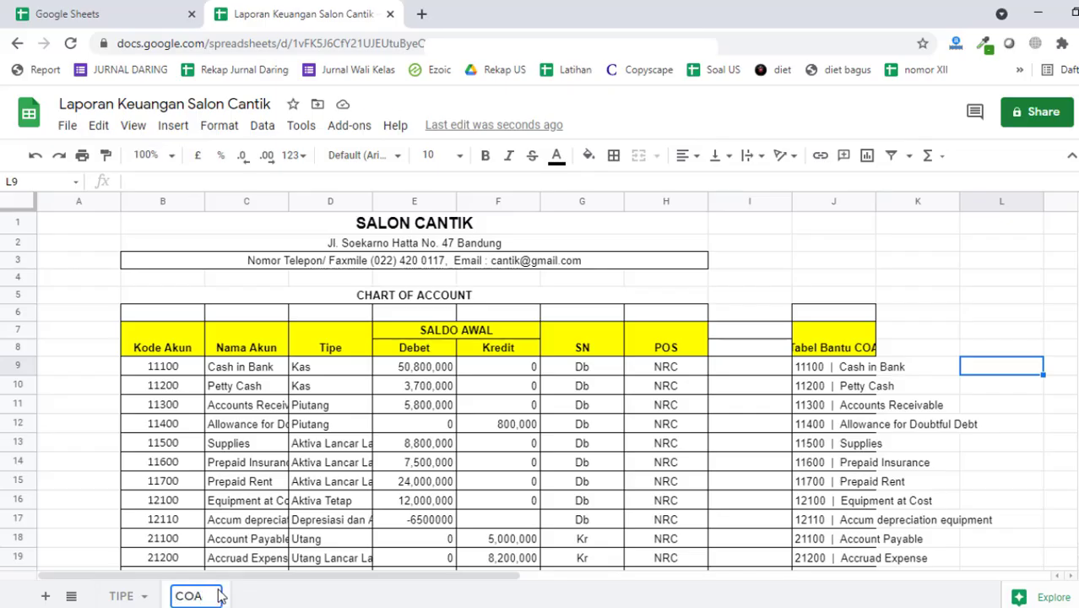
pyautogui.click(473, 427)
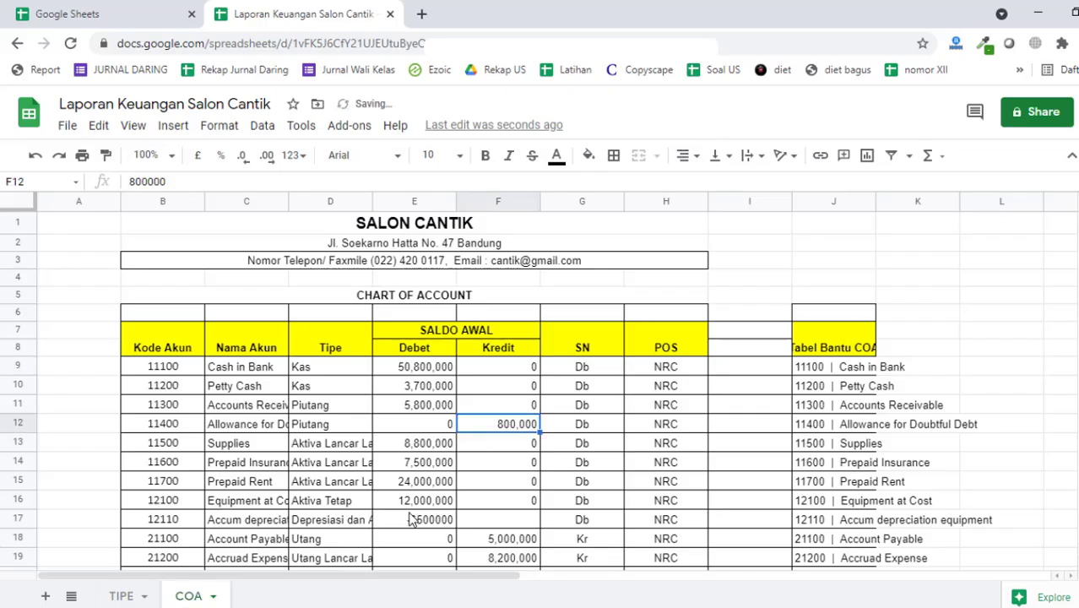
# Step: Clear the borders of the phone and e-mail line in B3:H3 and apply only a bottom border
pyautogui.click(306, 264)
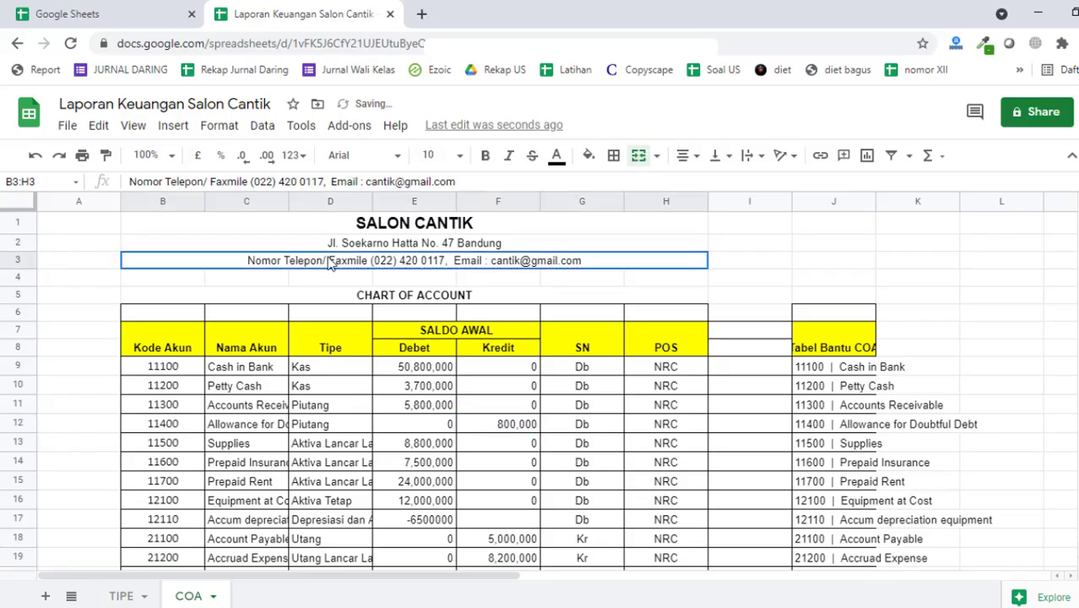
pyautogui.click(614, 156)
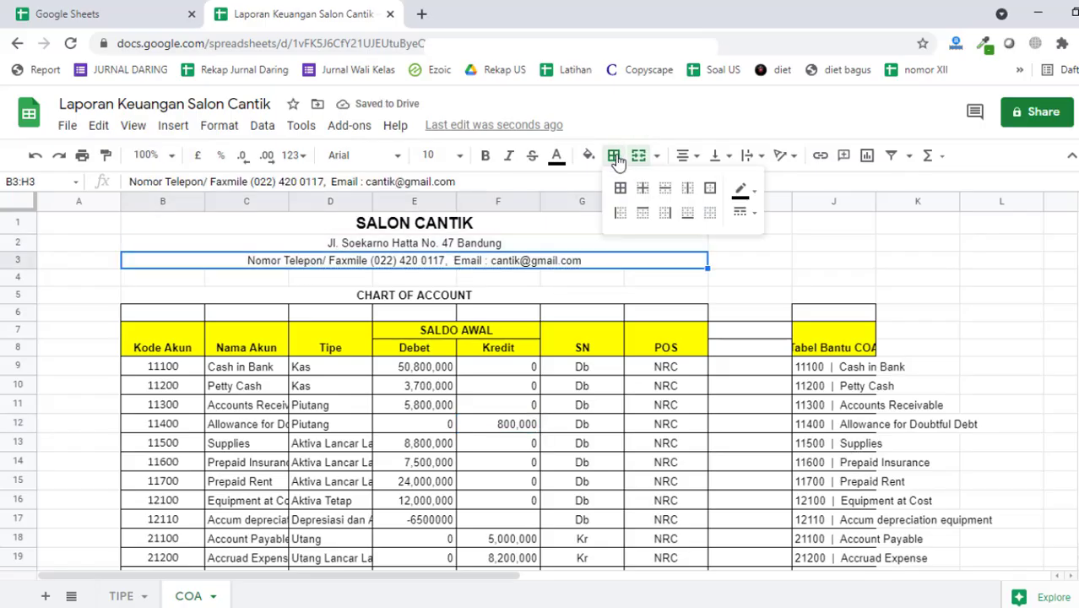
pyautogui.click(710, 214)
pyautogui.click(688, 216)
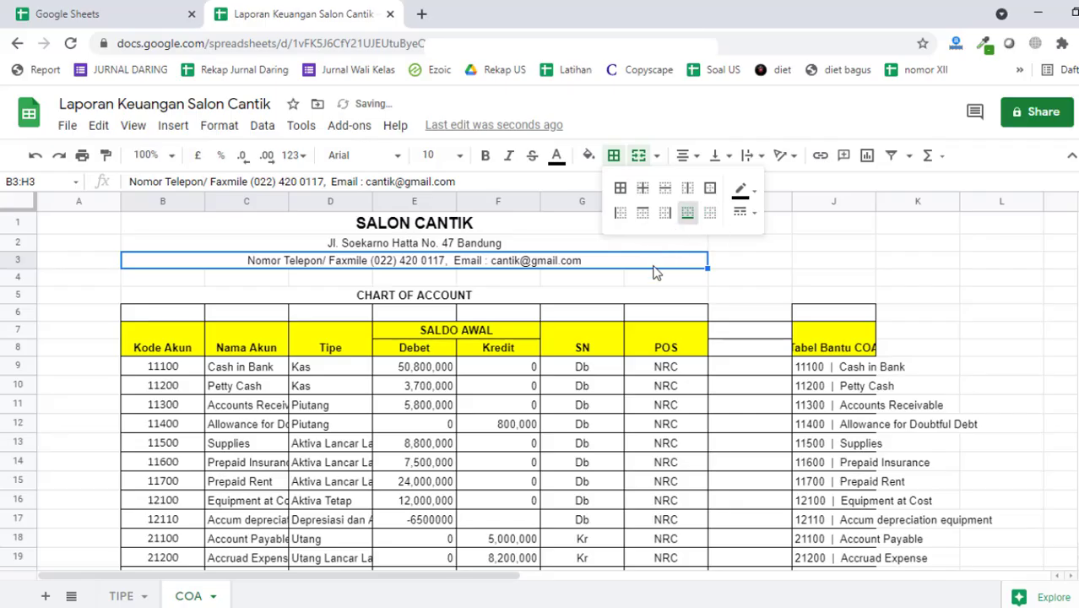
# Step: Clear the borders of the empty row B6:J6 above the table headers, add a bottom border, and select I7:I36
pyautogui.moveTo(174, 320); pyautogui.dragTo(820, 320)
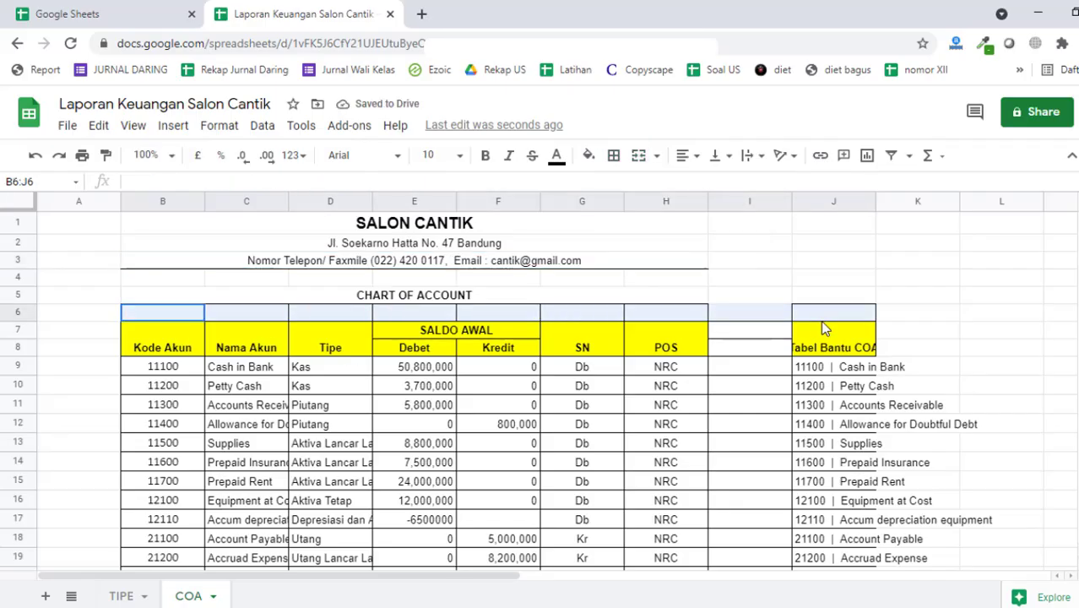
pyautogui.click(614, 157)
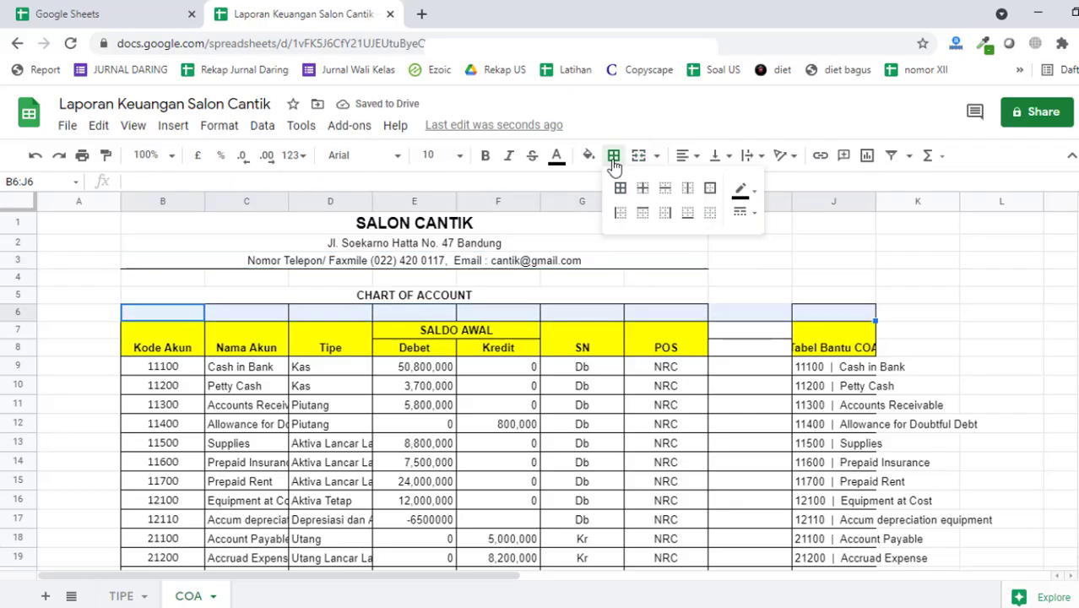
pyautogui.click(710, 213)
pyautogui.click(685, 222)
pyautogui.moveTo(767, 337)
pyautogui.mouseDown()
pyautogui.moveTo(739, 580)
pyautogui.moveTo(754, 566)
pyautogui.moveTo(760, 581)
pyautogui.moveTo(782, 334)
pyautogui.mouseUp()
pyautogui.scroll(10, 386, 341)
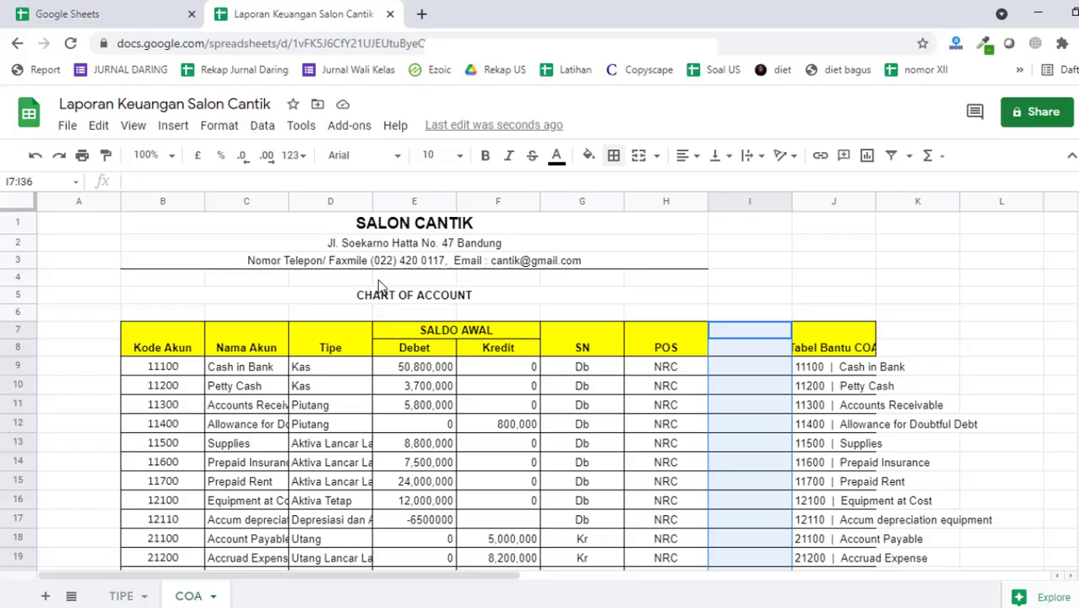
# Step: Apply an outer border around the phone and e-mail line in B3:H3
pyautogui.click(487, 264)
pyautogui.click(614, 155)
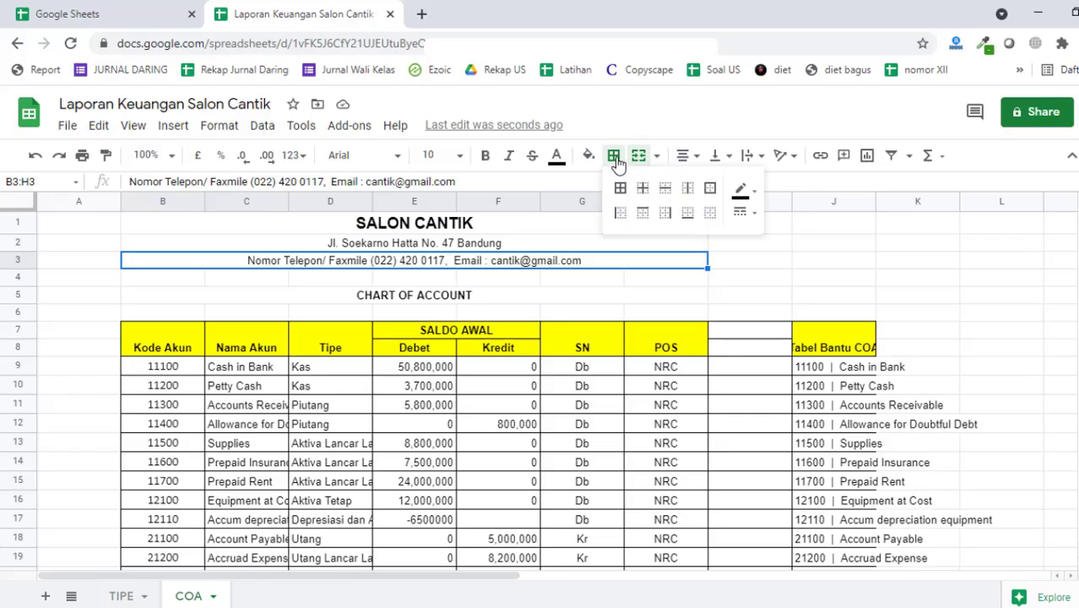
pyautogui.click(713, 191)
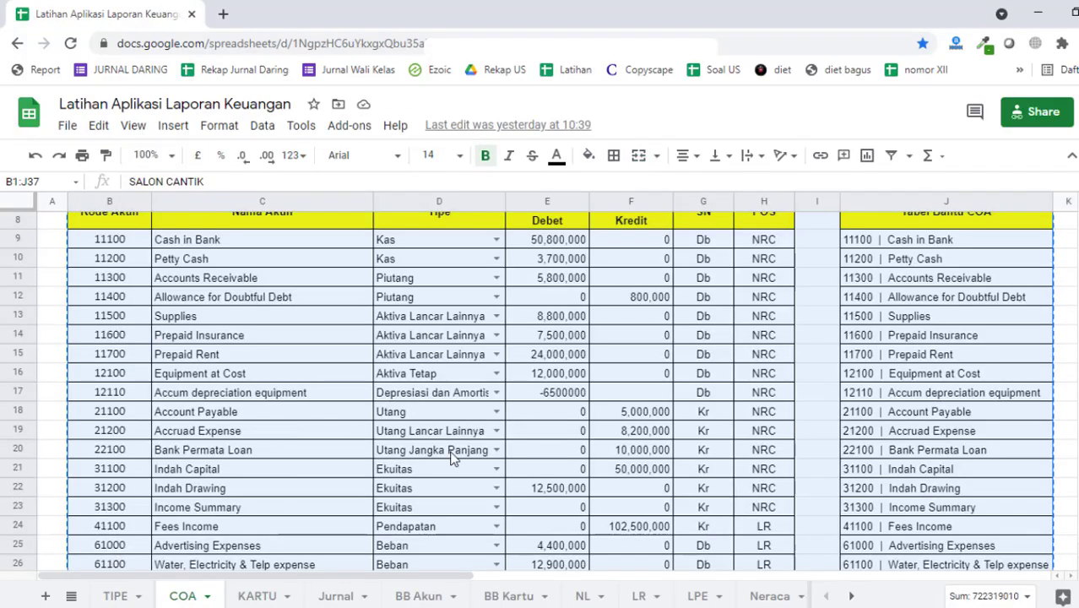
# Step: Check the line under the letterhead on the COA sheet of Latihan Aplikasi Laporan Keuangan, then return to B3:H3 in Laporan Keuangan Salon Cantik
pyautogui.scroll(3, 454, 457)
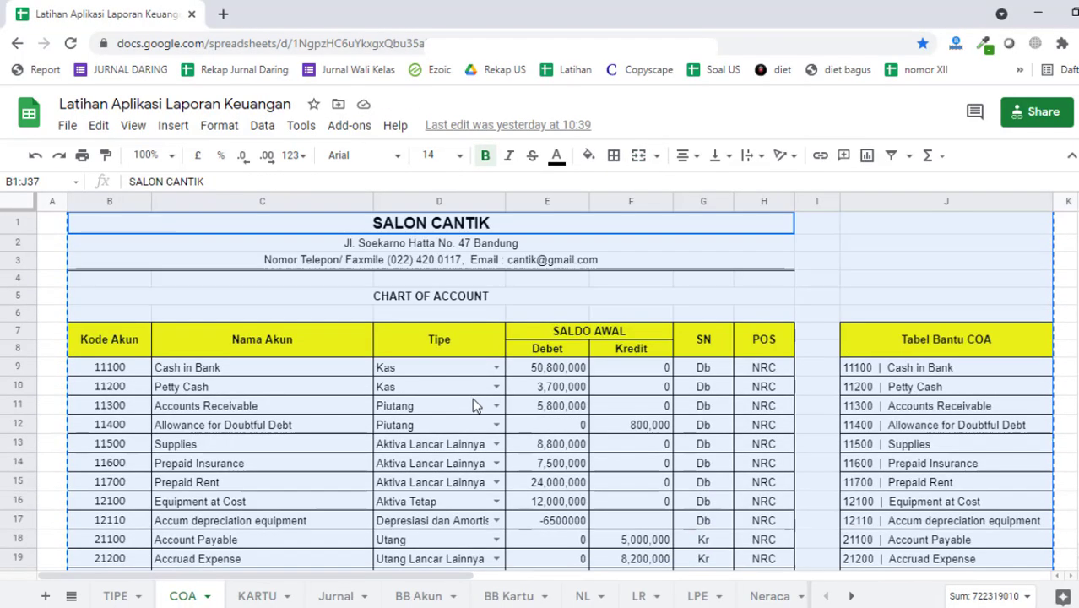
pyautogui.click(588, 263)
pyautogui.click(682, 297)
pyautogui.click(679, 267)
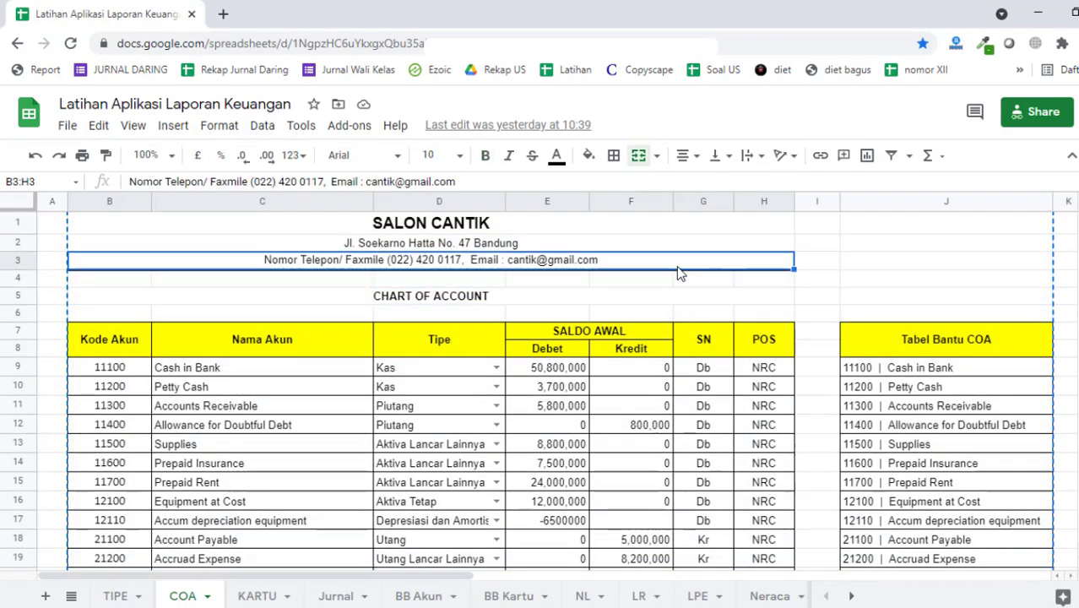
pyautogui.click(657, 314)
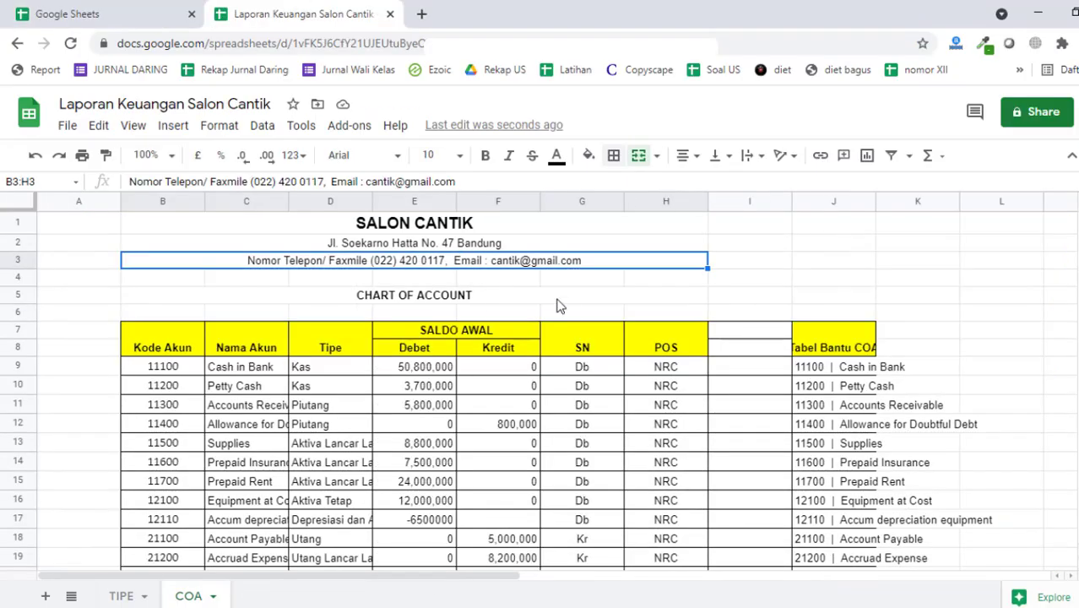
pyautogui.click(559, 304)
pyautogui.click(576, 264)
# Step: Apply all borders to the empty row B6:J6 and select the header cells B7:H8
pyautogui.moveTo(142, 317); pyautogui.dragTo(825, 314)
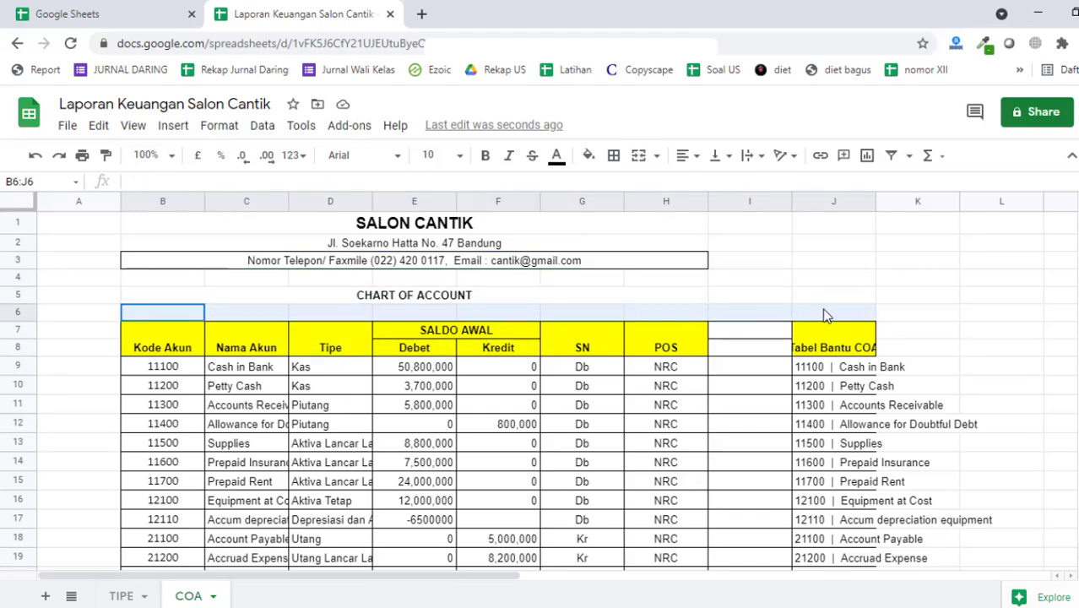
pyautogui.click(615, 155)
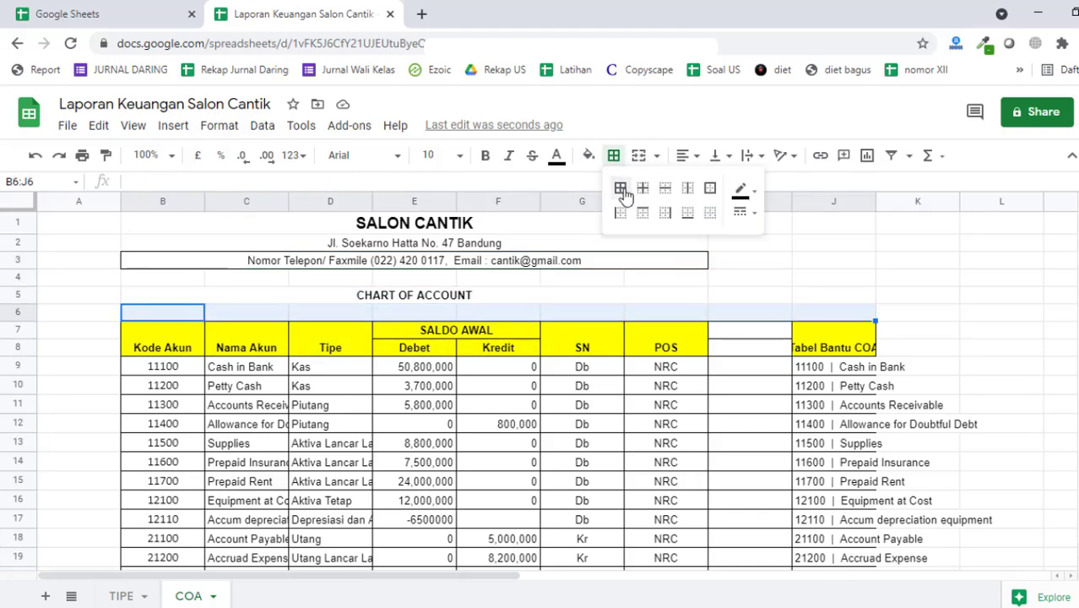
pyautogui.click(622, 187)
pyautogui.click(882, 280)
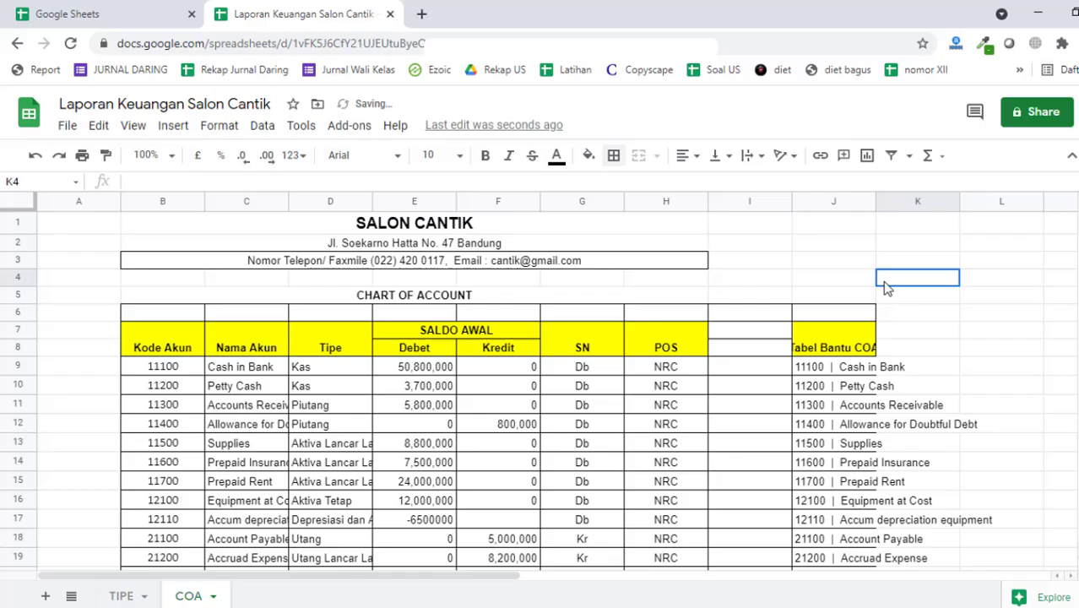
pyautogui.click(141, 333)
pyautogui.moveTo(147, 340); pyautogui.dragTo(686, 338)
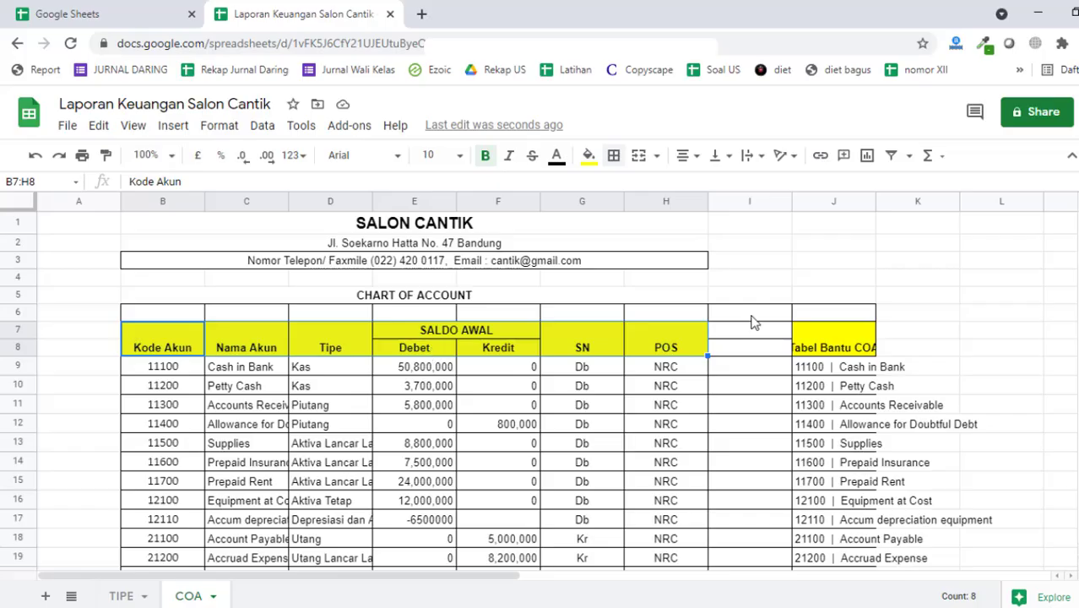
# Step: Clear the borders of the spacer column I6:I36 and apply only right and left borders to it
pyautogui.moveTo(751, 319); pyautogui.dragTo(760, 246)
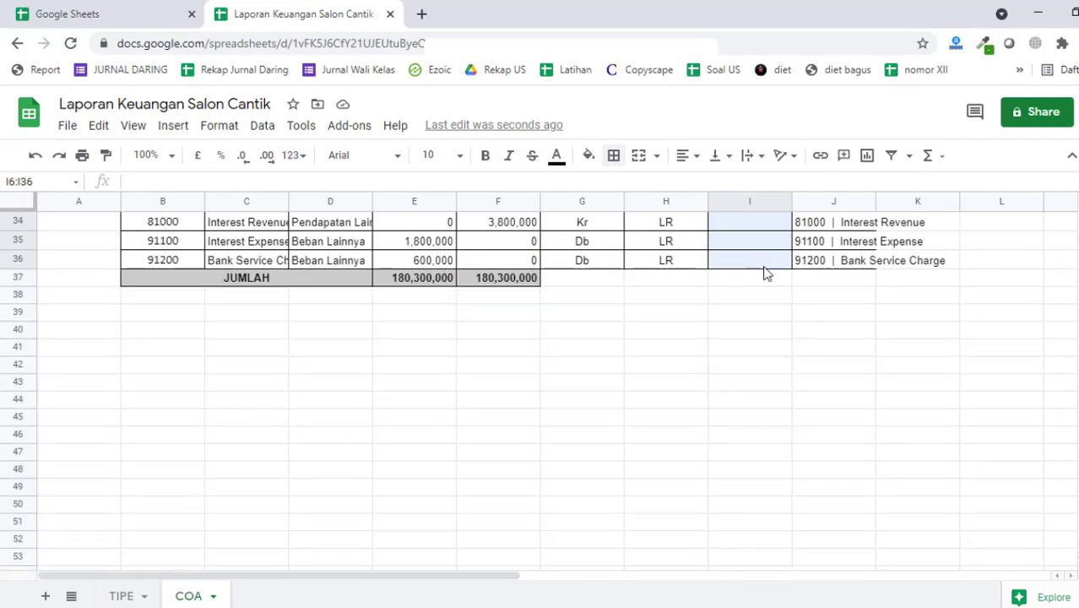
pyautogui.scroll(10, 681, 363)
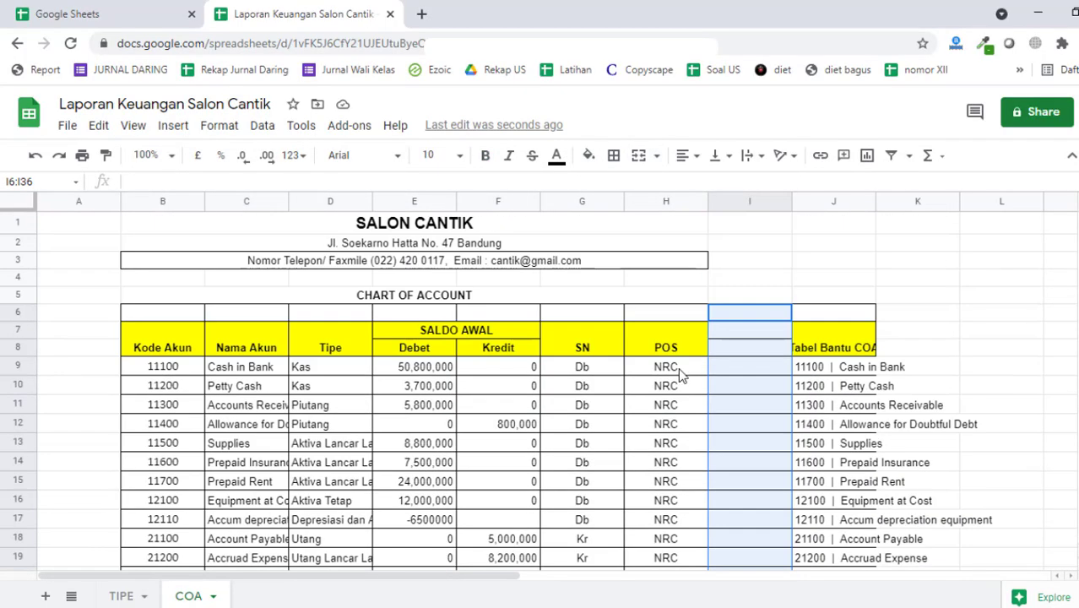
pyautogui.click(614, 155)
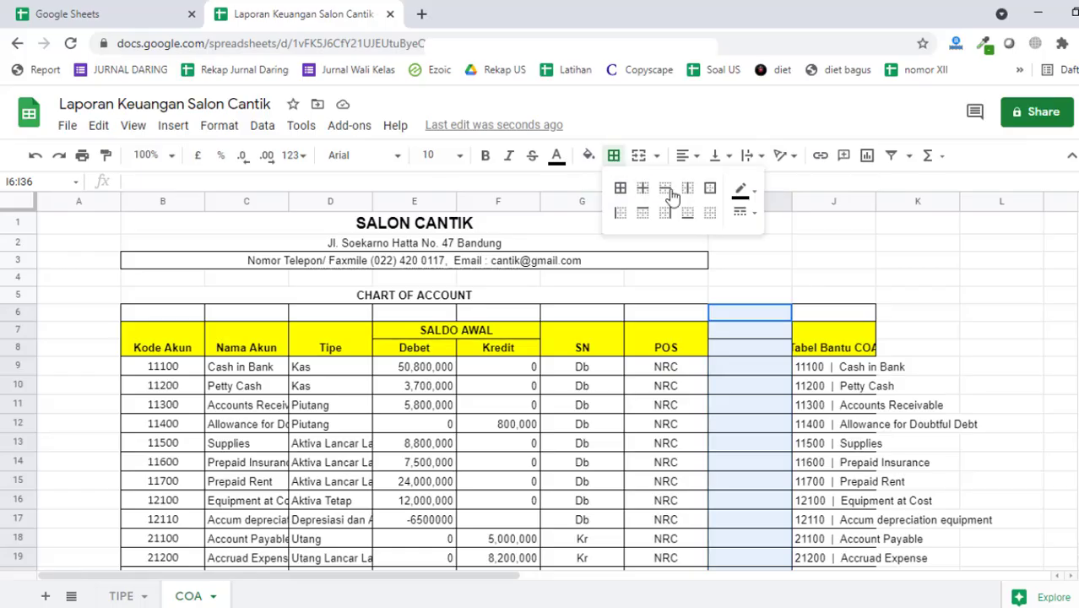
pyautogui.click(710, 213)
pyautogui.click(667, 215)
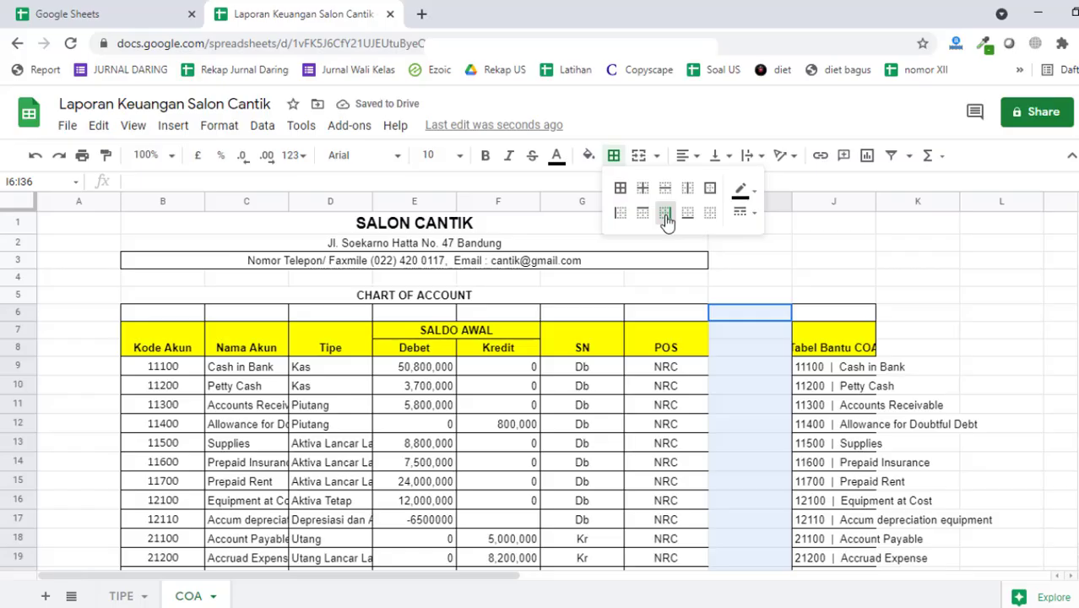
pyautogui.click(621, 213)
pyautogui.click(769, 457)
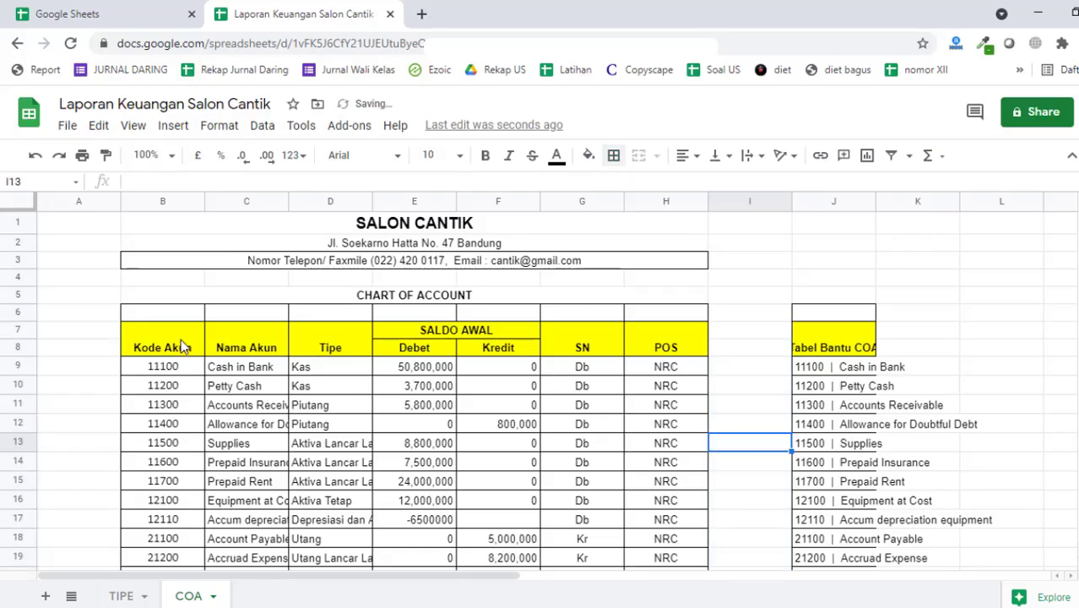
# Step: Clear all borders from the empty row B6:J6 above the table headers
pyautogui.moveTo(143, 314); pyautogui.dragTo(826, 326)
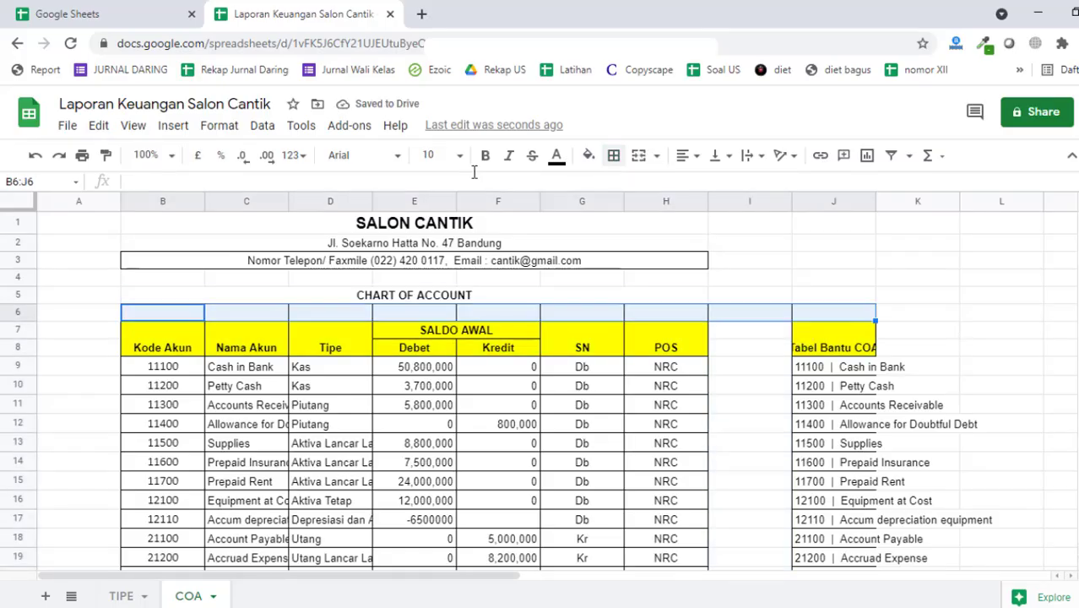
pyautogui.click(614, 155)
pyautogui.click(709, 214)
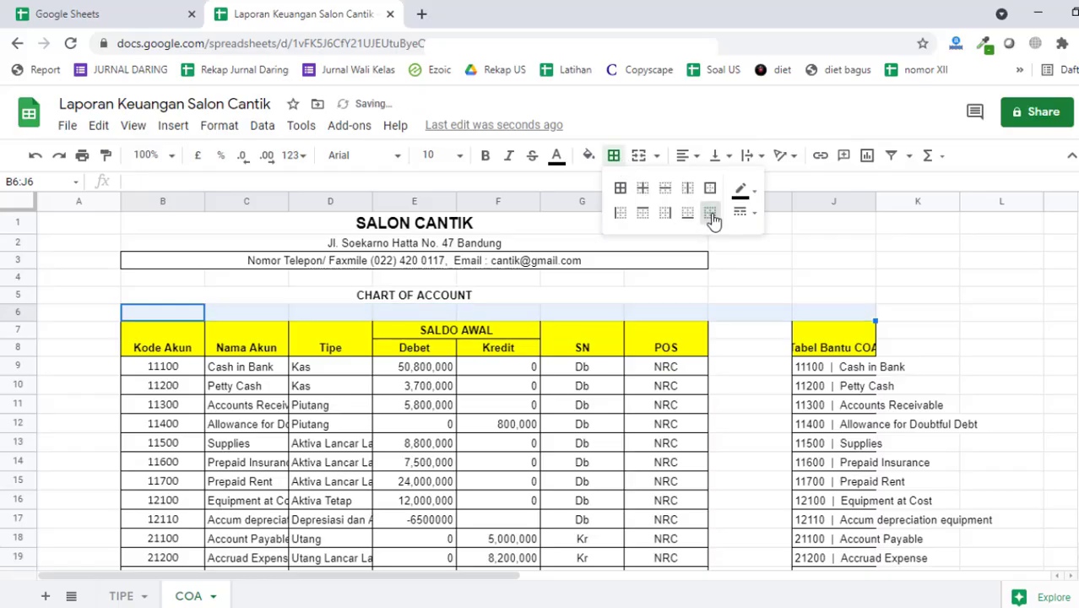
# Step: Apply all borders to the yellow header cells B7:H8 and the Tabel Bantu COA header J7:J8
pyautogui.moveTo(687, 349); pyautogui.dragTo(163, 355)
pyautogui.click(823, 351)
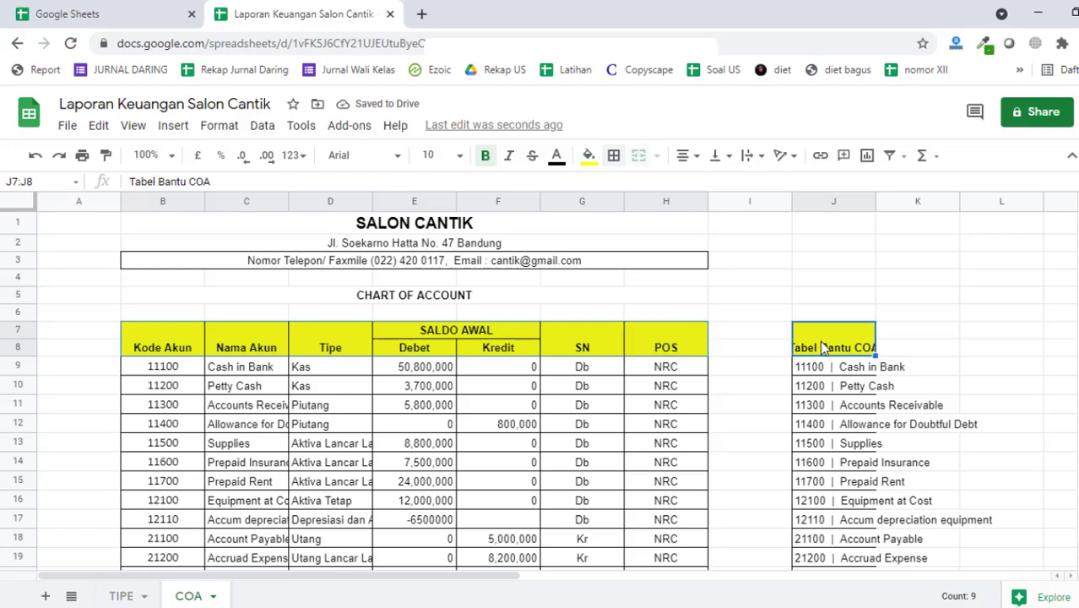
pyautogui.click(614, 157)
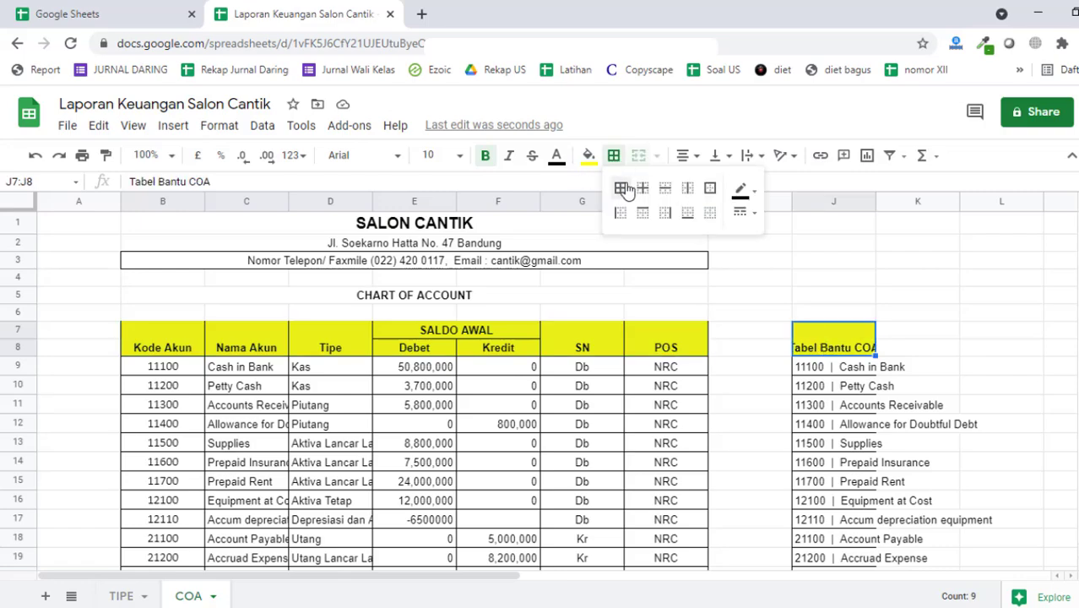
pyautogui.click(621, 188)
# Step: Replace the box around the phone and e-mail line in B3:H3 with a bottom border only
pyautogui.click(589, 268)
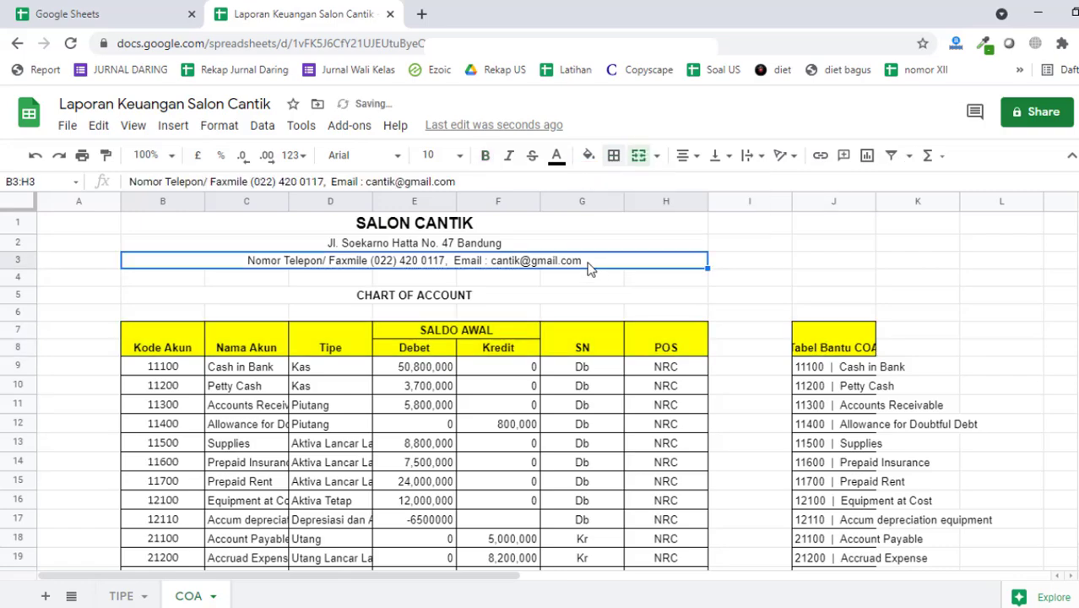
pyautogui.click(614, 155)
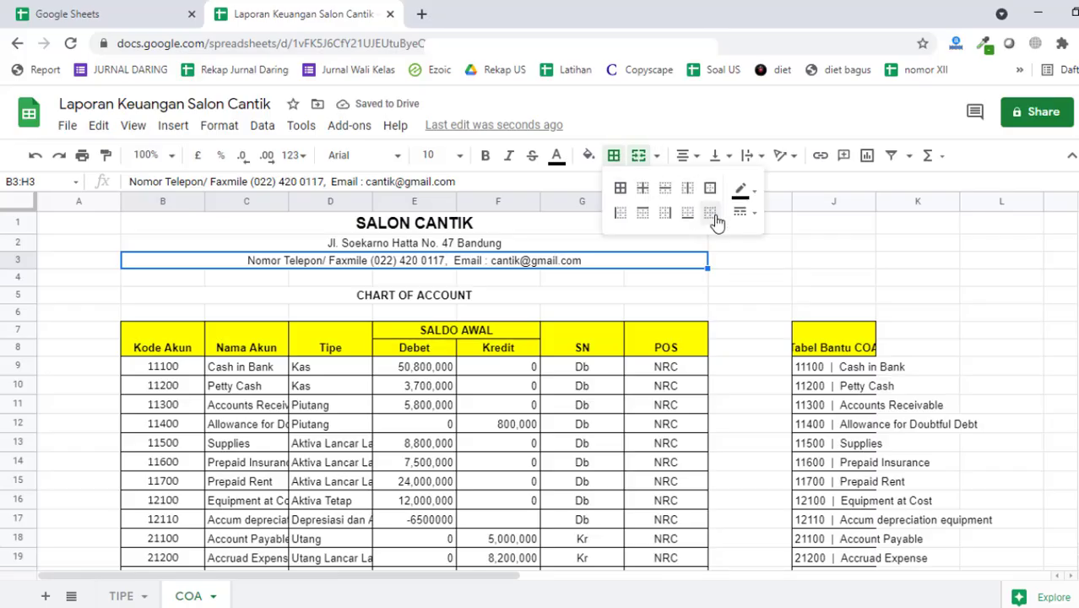
pyautogui.click(688, 213)
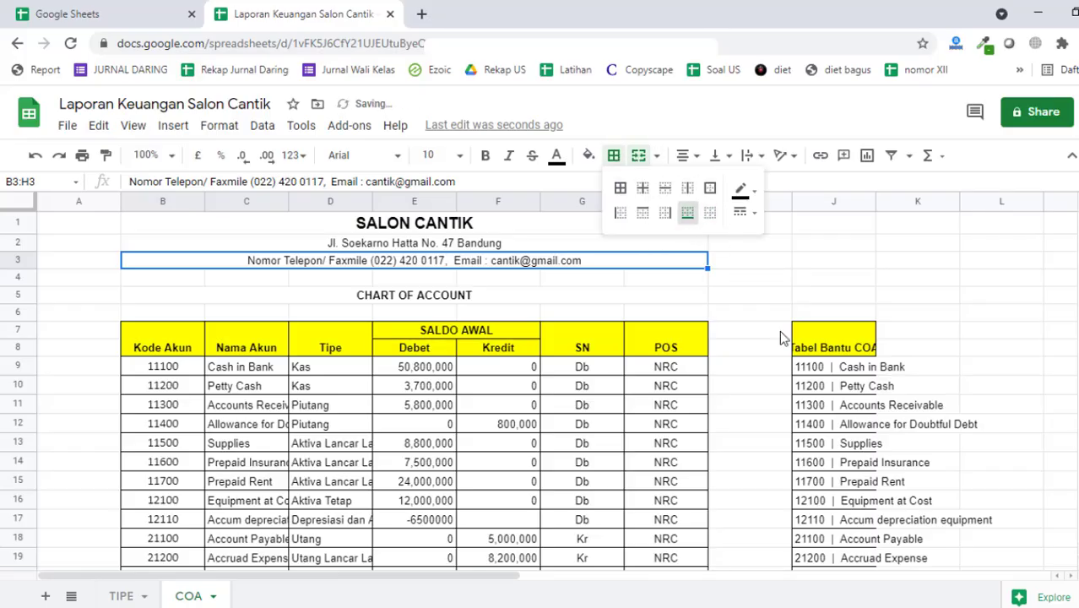
pyautogui.click(809, 363)
pyautogui.click(740, 264)
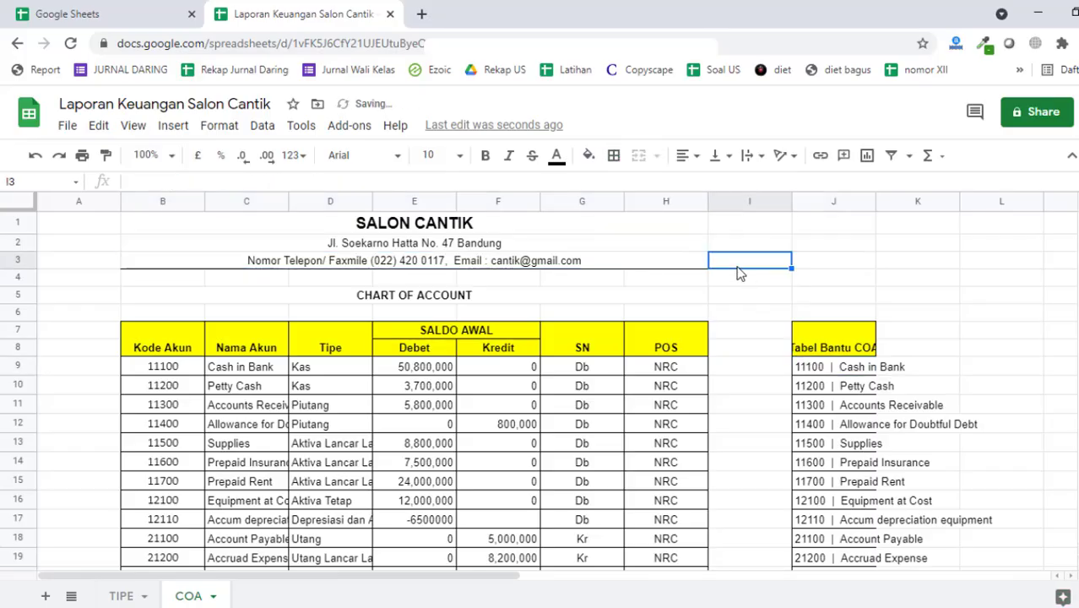
# Step: Narrow the empty column A and slightly narrow the Kode Akun column B
pyautogui.click(79, 199)
pyautogui.moveTo(119, 195); pyautogui.dragTo(68, 195)
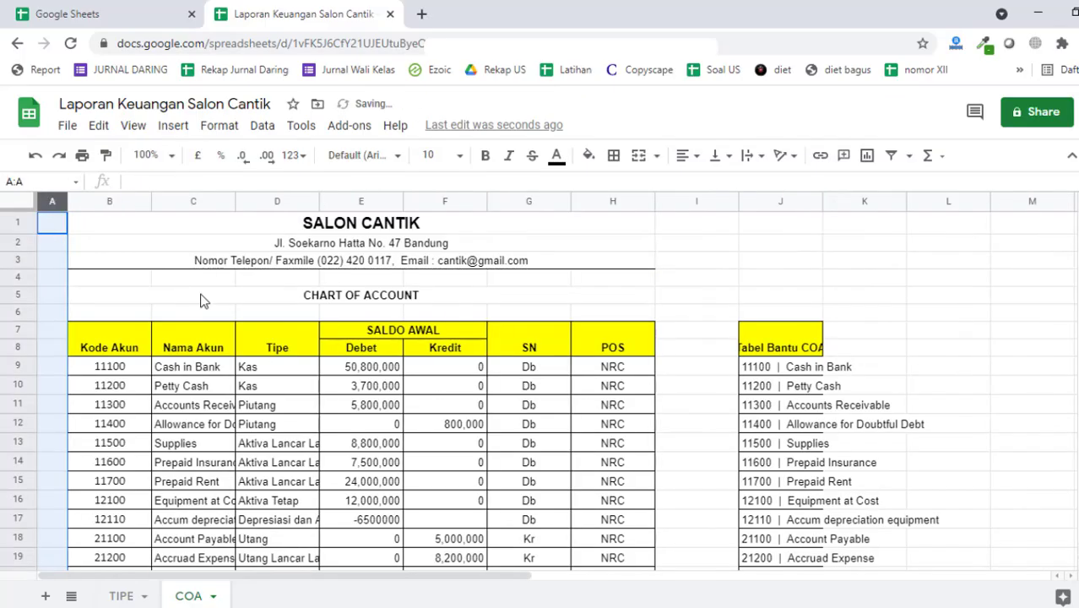
pyautogui.click(264, 312)
pyautogui.click(136, 202)
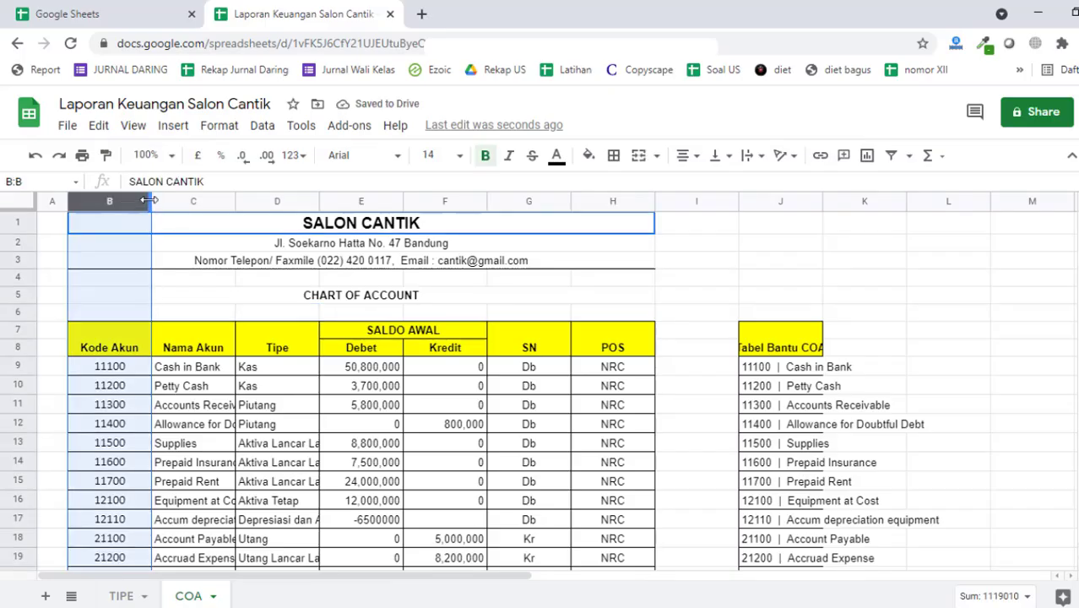
pyautogui.moveTo(148, 200); pyautogui.dragTo(141, 200)
# Step: Vertically centre the yellow header cells from Kode Akun through Tabel Bantu COA in B7:J8
pyautogui.moveTo(100, 336); pyautogui.dragTo(783, 334)
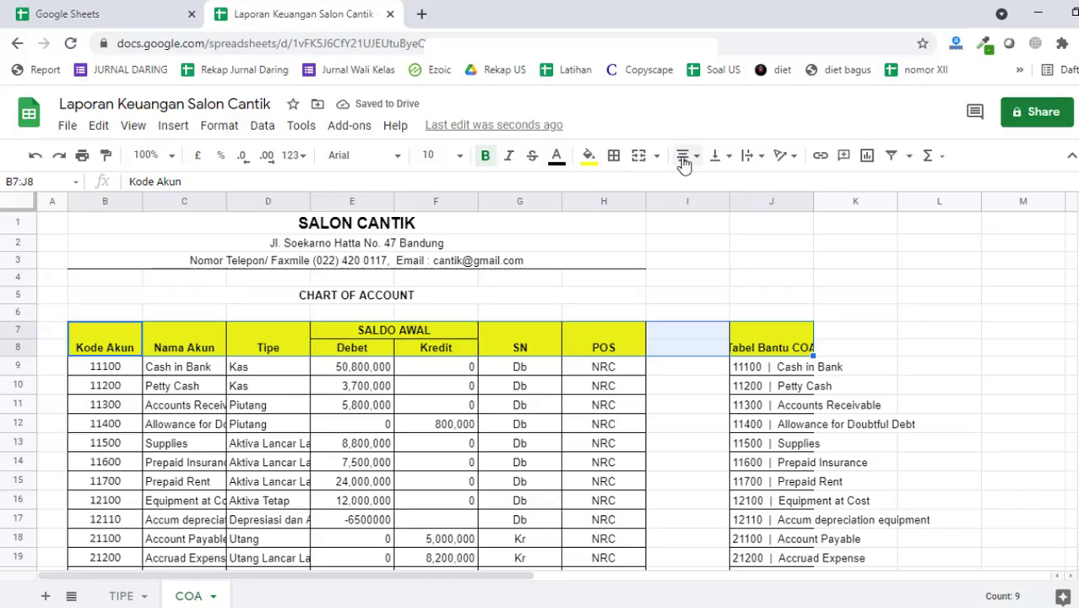
pyautogui.click(718, 157)
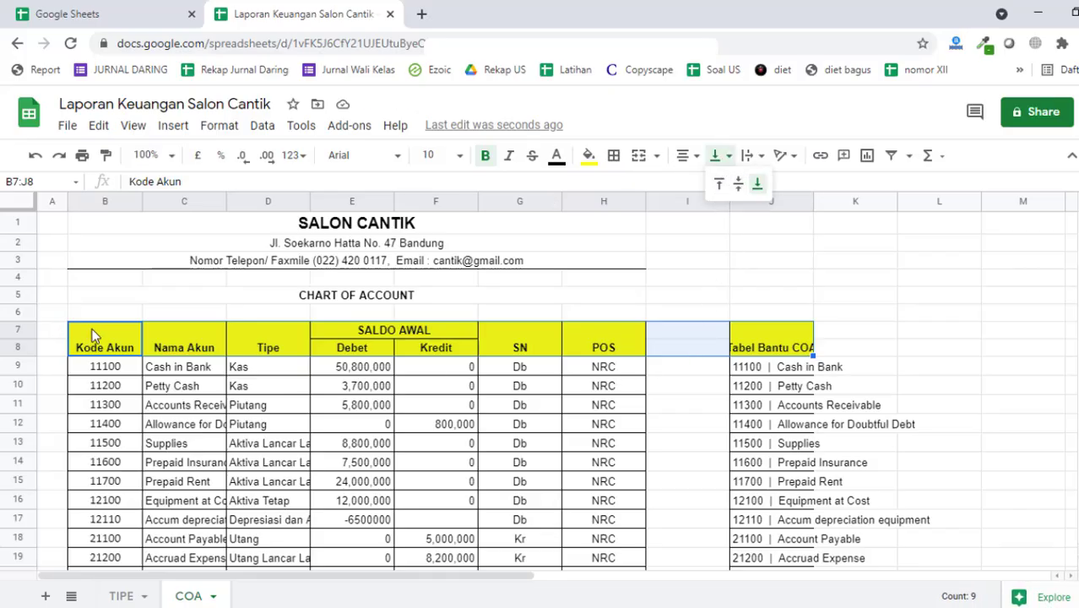
pyautogui.moveTo(94, 335); pyautogui.dragTo(764, 347)
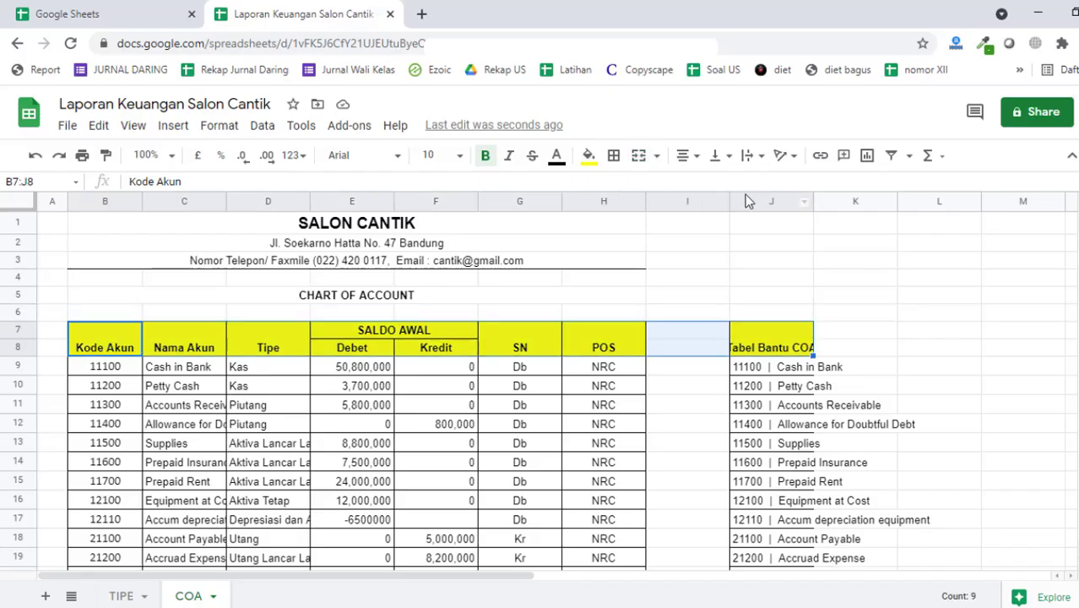
pyautogui.click(749, 155)
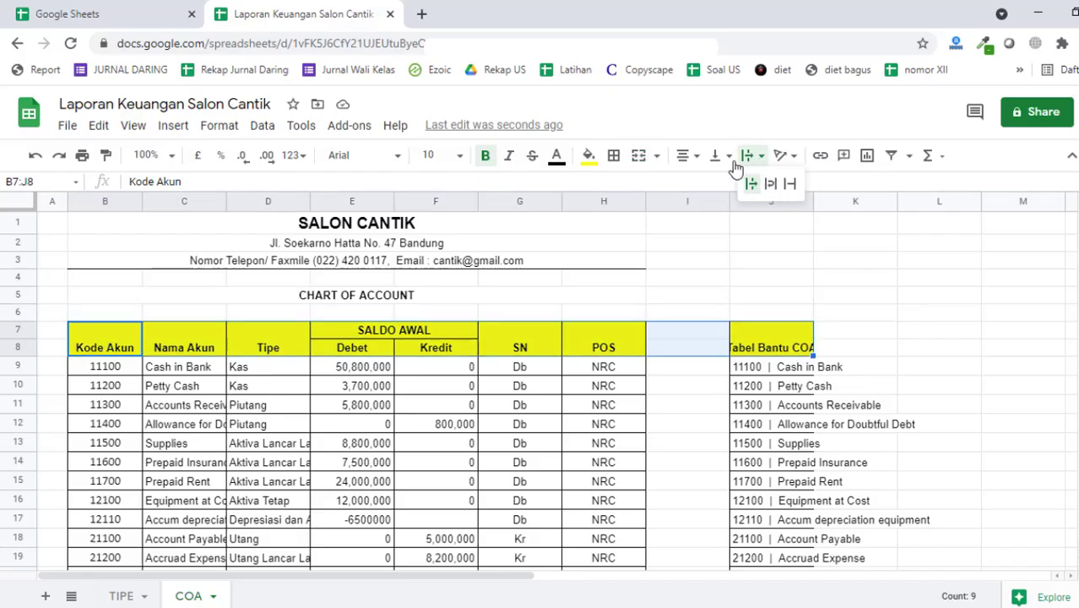
pyautogui.click(716, 155)
pyautogui.click(743, 184)
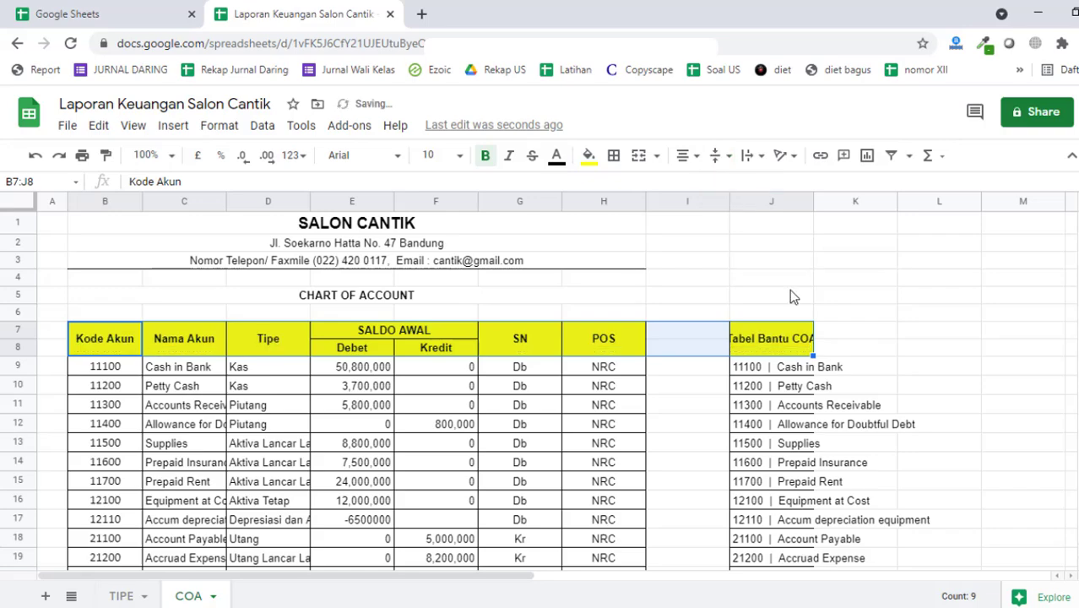
pyautogui.click(920, 406)
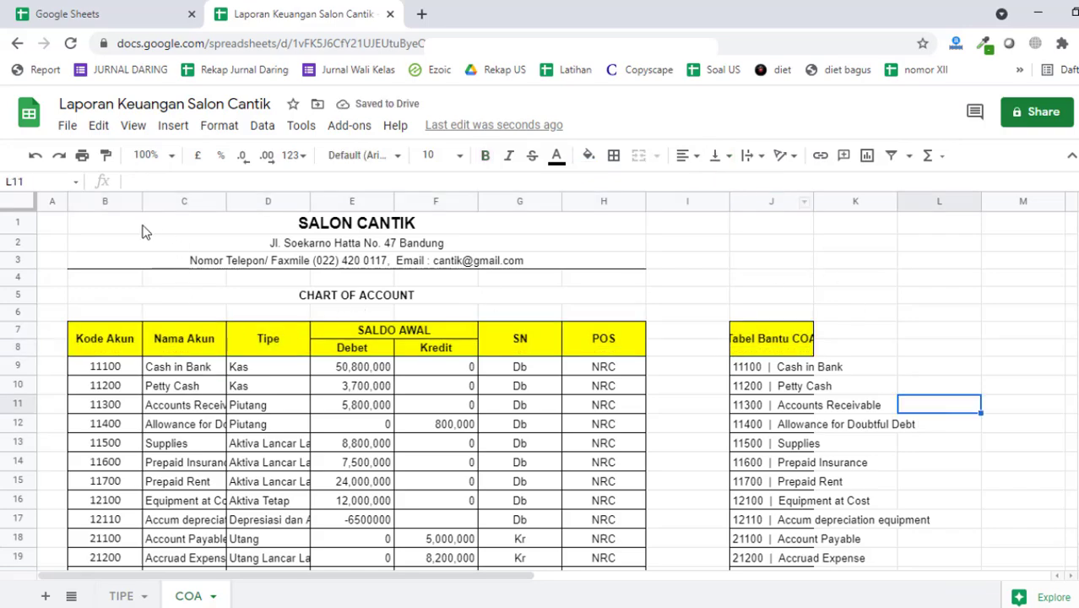
# Step: Narrow the Kode Akun column B and wrap its header text onto two lines
pyautogui.moveTo(141, 197); pyautogui.dragTo(119, 197)
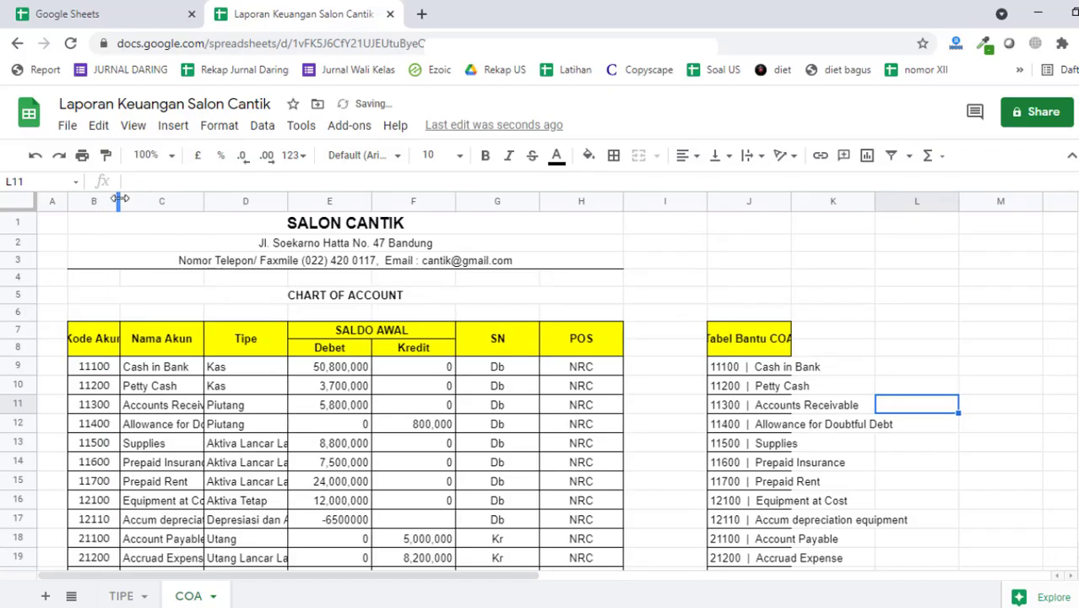
pyautogui.click(97, 366)
pyautogui.click(95, 348)
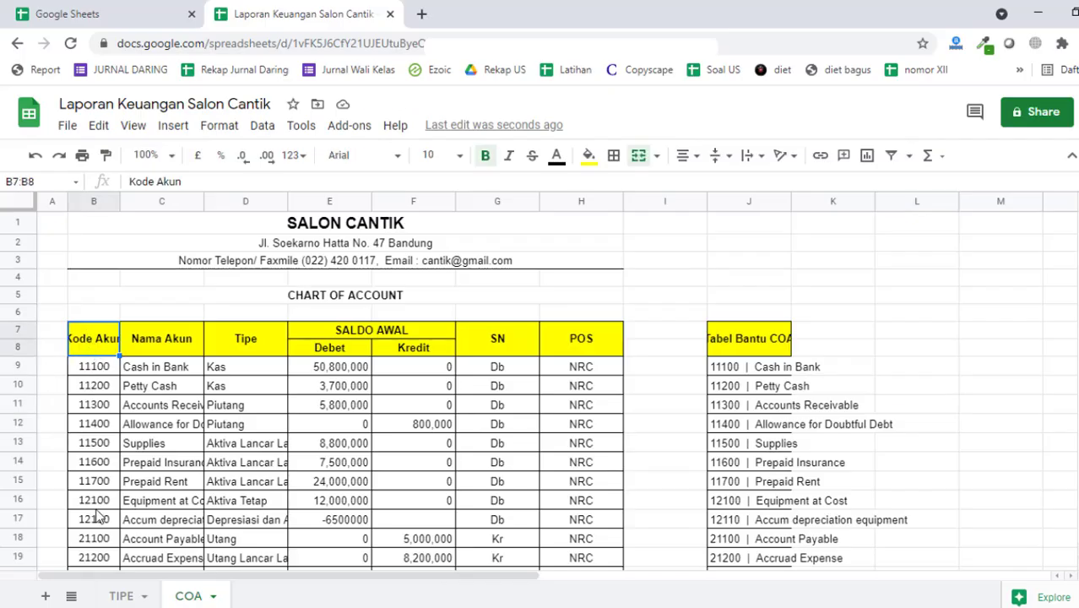
pyautogui.click(763, 163)
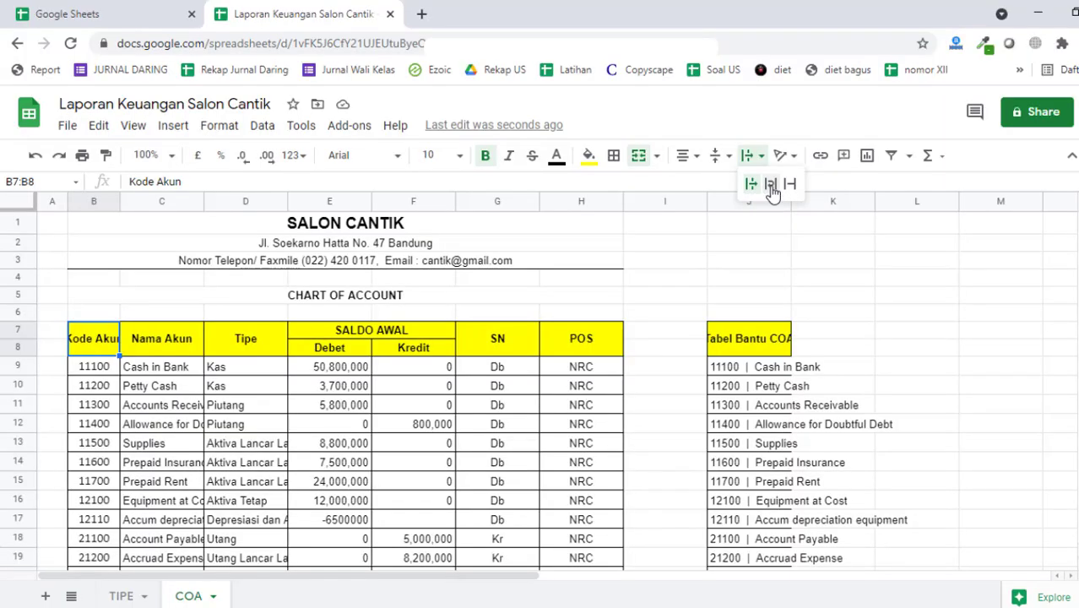
pyautogui.click(771, 185)
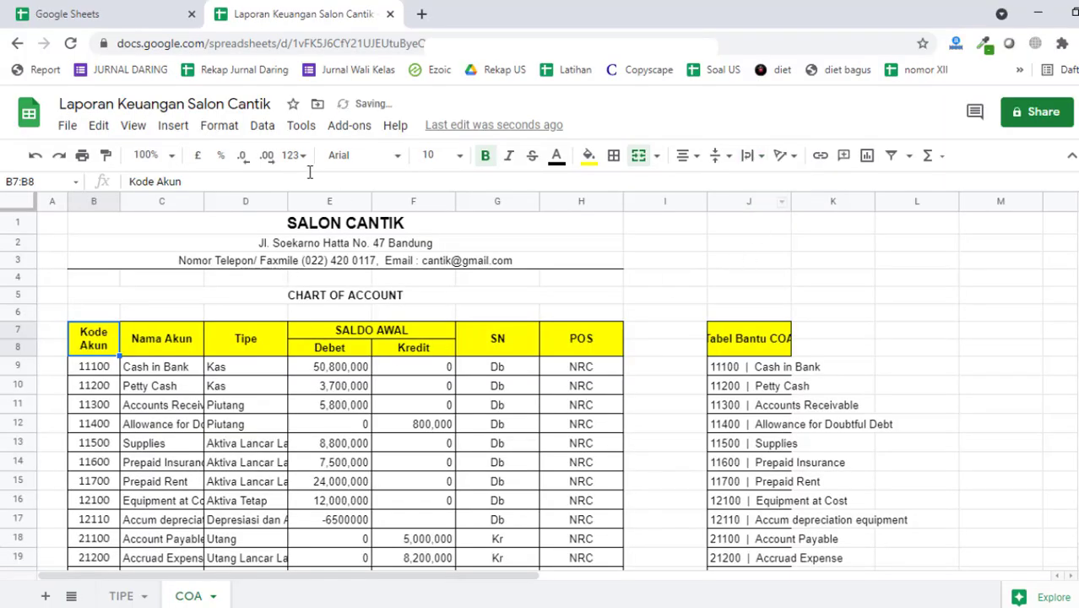
pyautogui.click(34, 155)
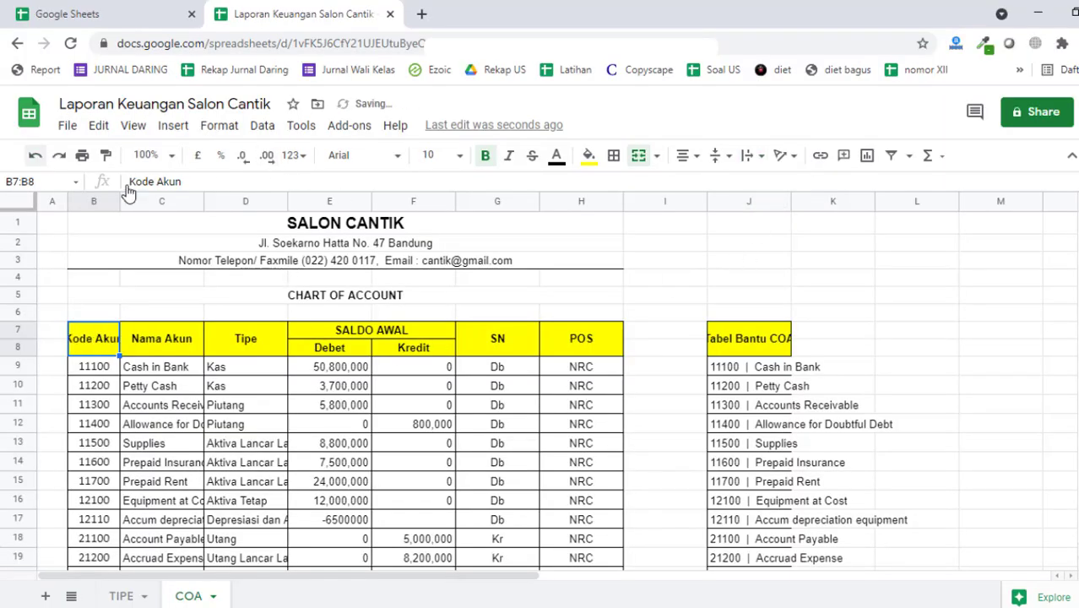
pyautogui.click(765, 159)
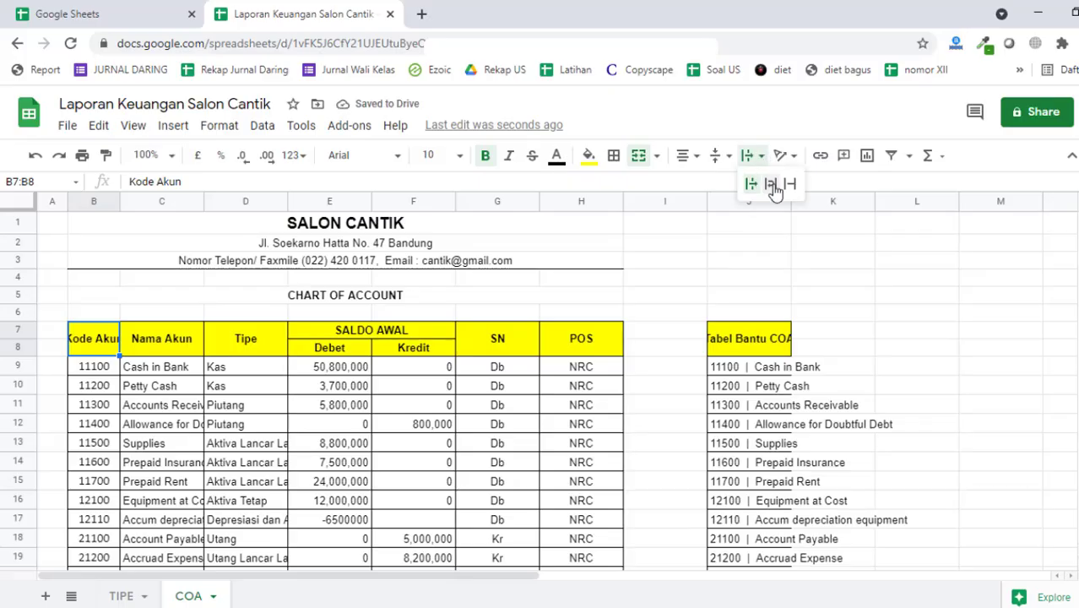
pyautogui.click(772, 183)
pyautogui.click(423, 406)
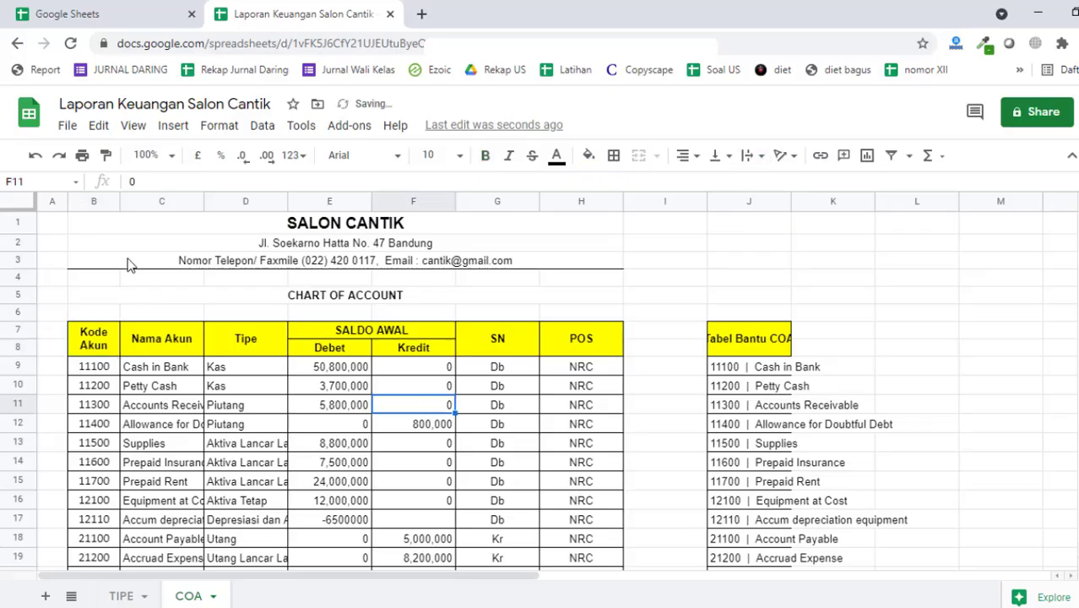
pyautogui.moveTo(121, 201); pyautogui.dragTo(132, 203)
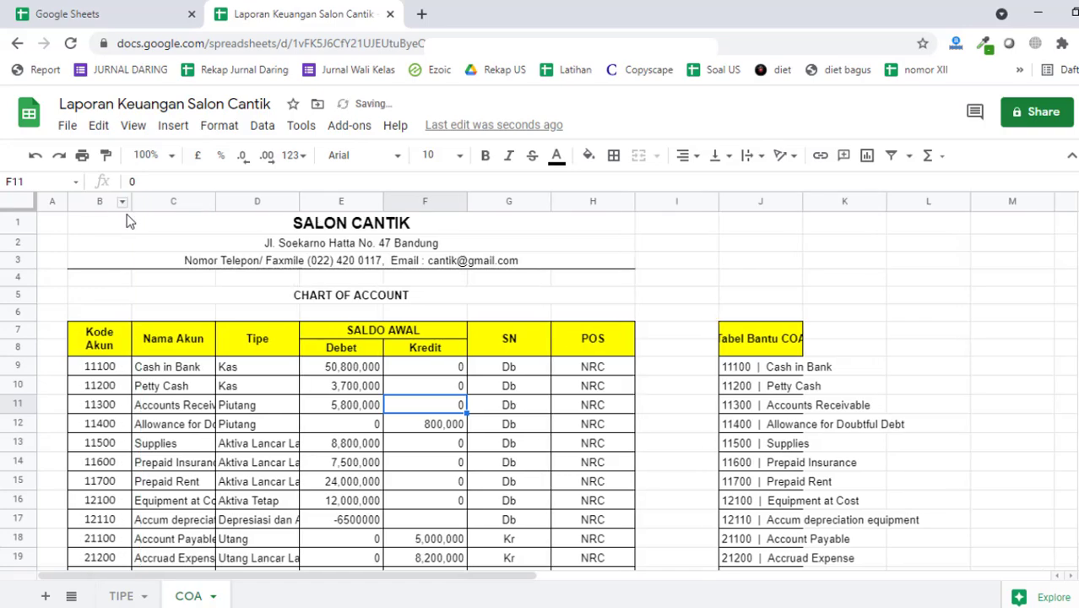
# Step: Widen the Nama Akun and Tipe columns C and D equally so their entries fit
pyautogui.moveTo(215, 201); pyautogui.dragTo(275, 203)
pyautogui.click(181, 202)
pyautogui.moveTo(192, 201); pyautogui.dragTo(291, 201)
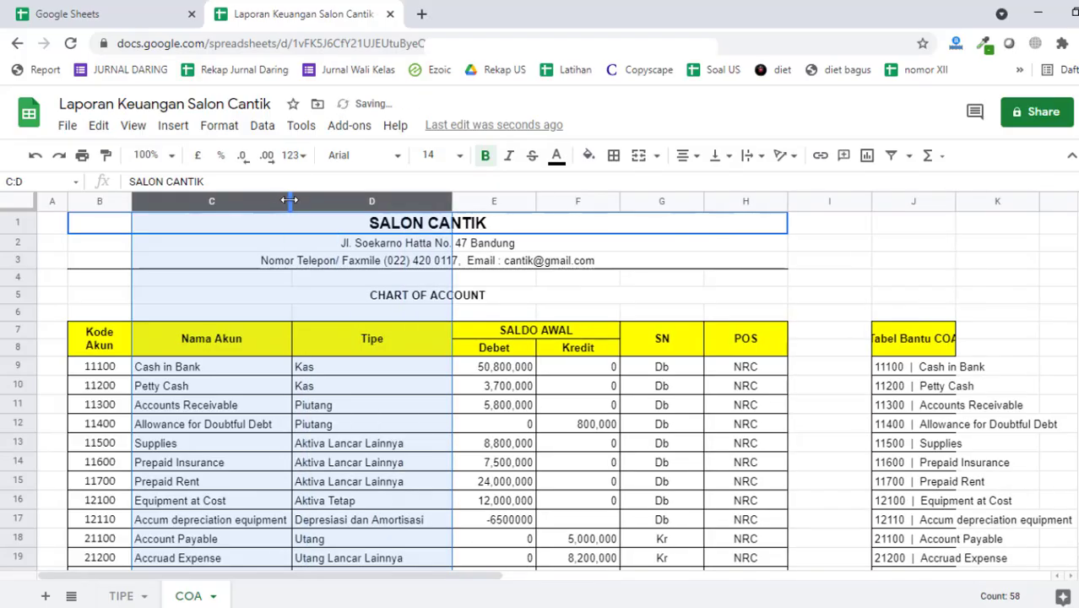
pyautogui.scroll(-6, 295, 253)
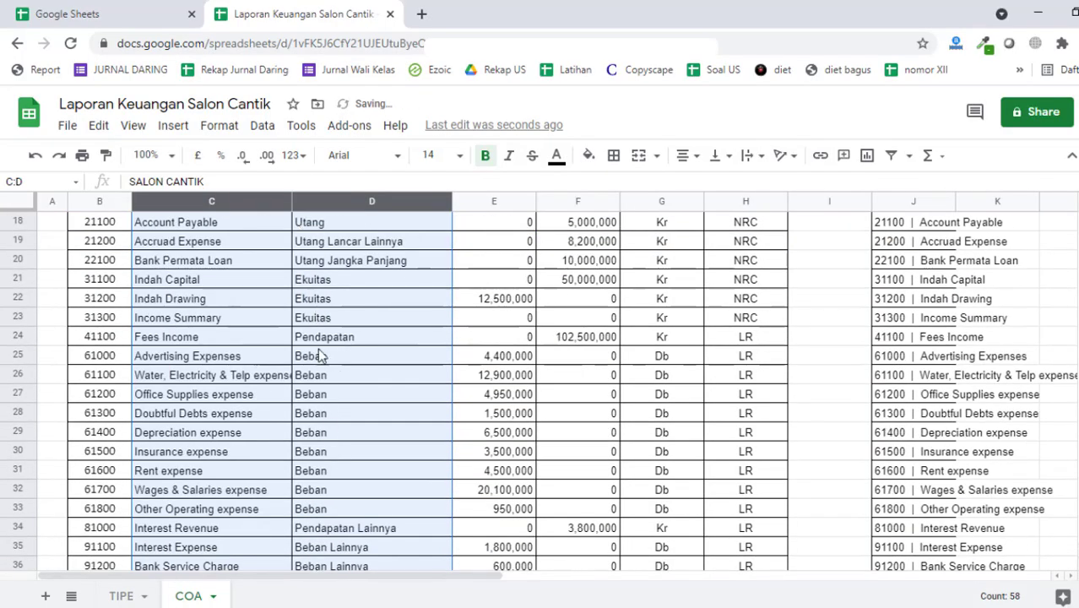
pyautogui.scroll(-4, 320, 361)
pyautogui.scroll(7, 321, 361)
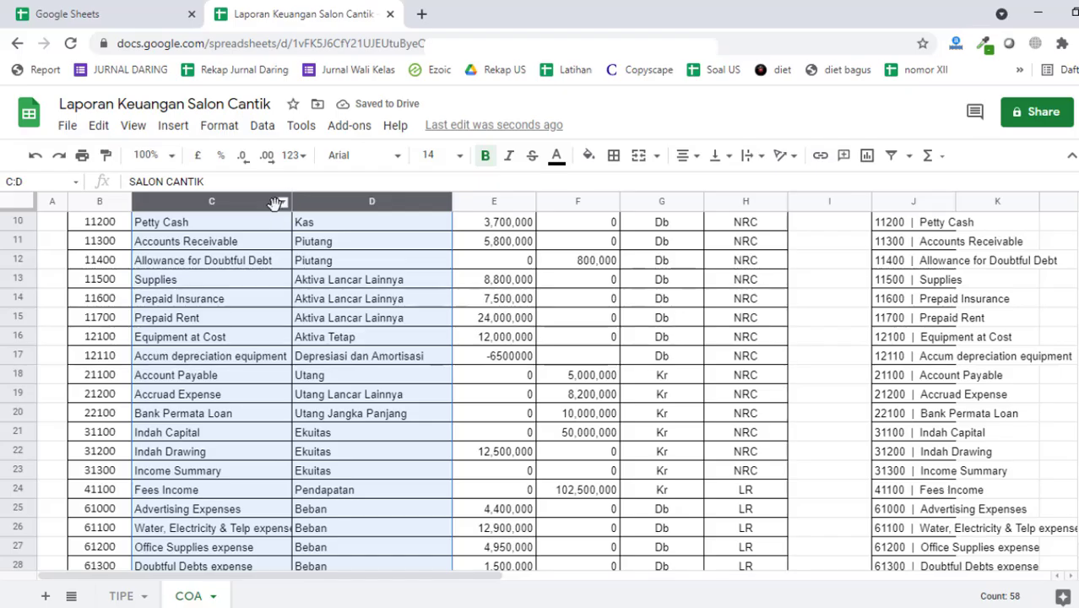
pyautogui.click(431, 319)
pyautogui.scroll(3, 460, 336)
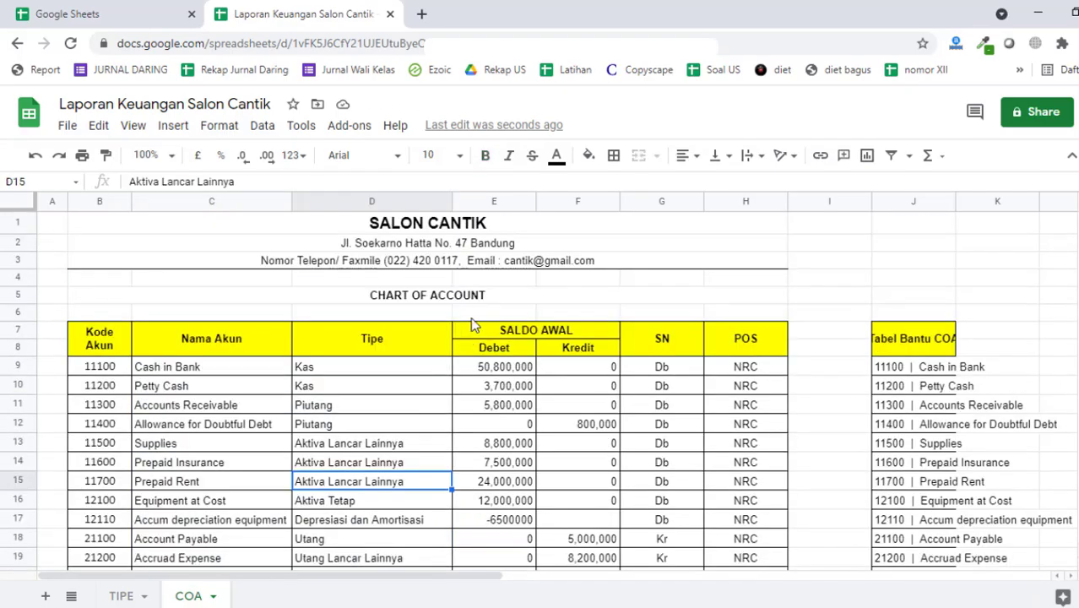
# Step: Review the Debet and Kredit opening balances and the lookup formulas in the SN column
pyautogui.scroll(-6, 502, 346)
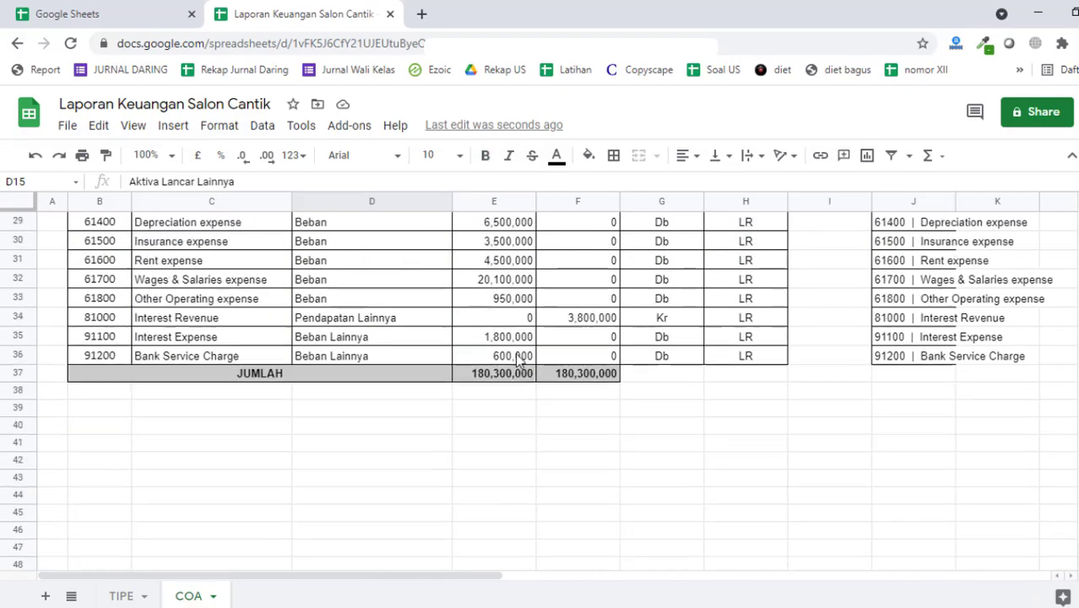
pyautogui.scroll(5, 519, 346)
pyautogui.scroll(2, 521, 359)
pyautogui.moveTo(496, 203); pyautogui.dragTo(560, 208)
pyautogui.click(674, 428)
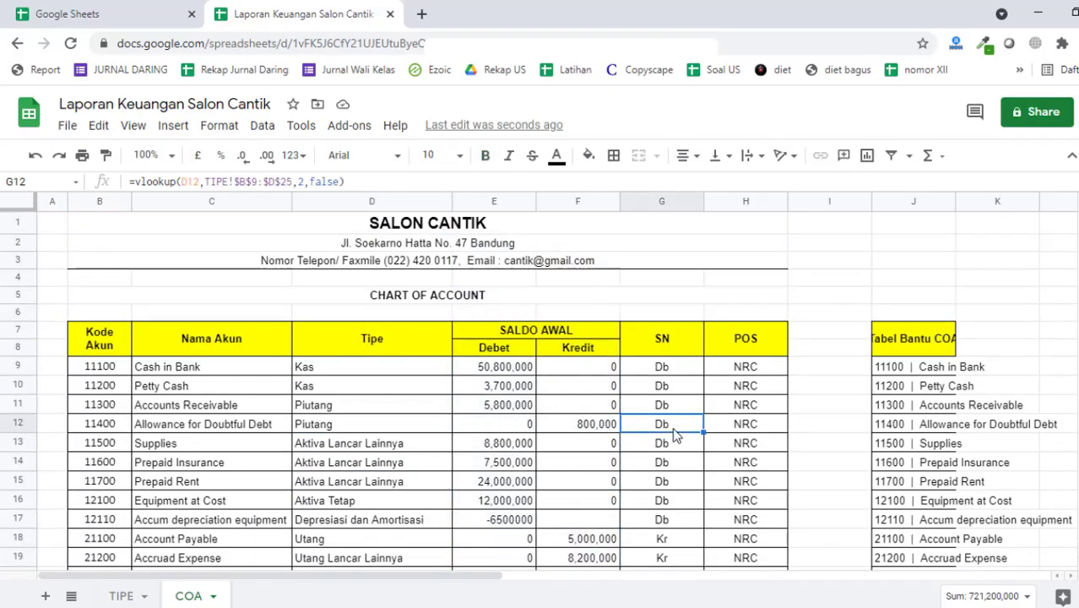
pyautogui.click(664, 374)
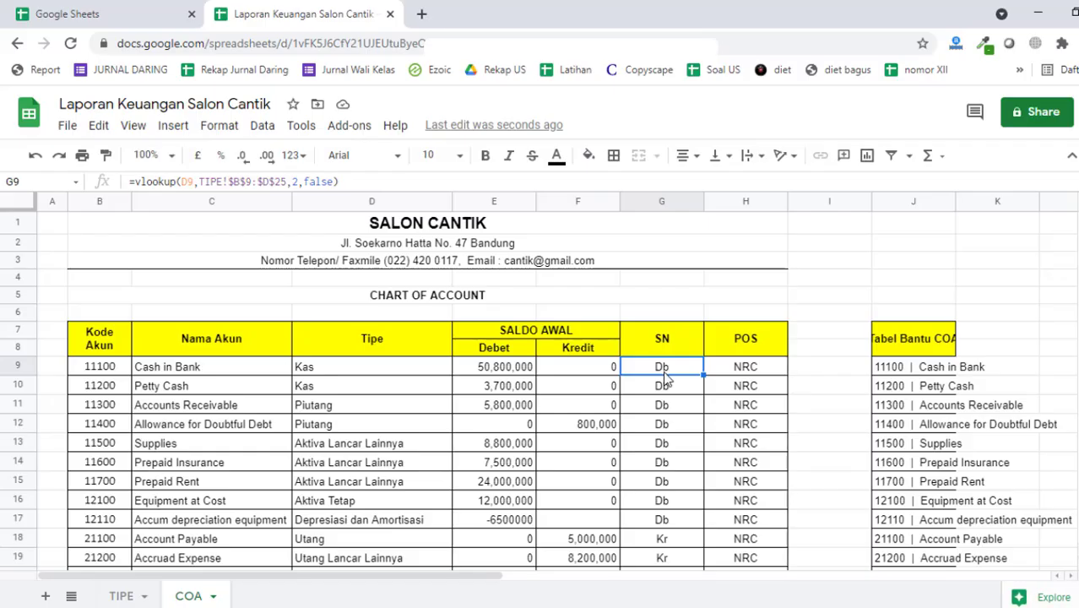
pyautogui.click(498, 366)
# Step: Fit the width of column J to the Tabel Bantu COA entries
pyautogui.click(615, 263)
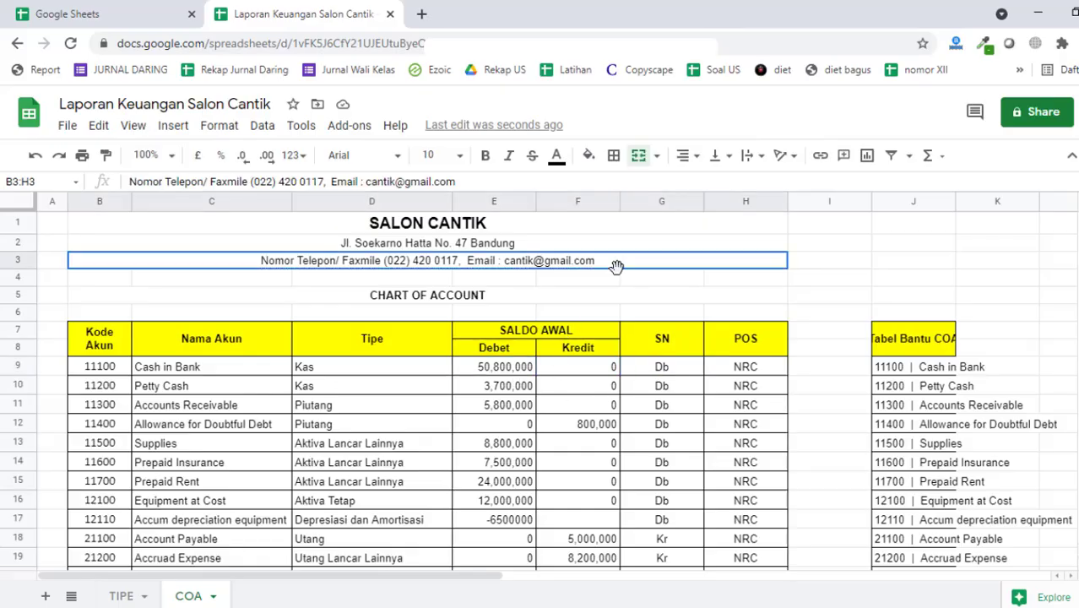
pyautogui.click(641, 300)
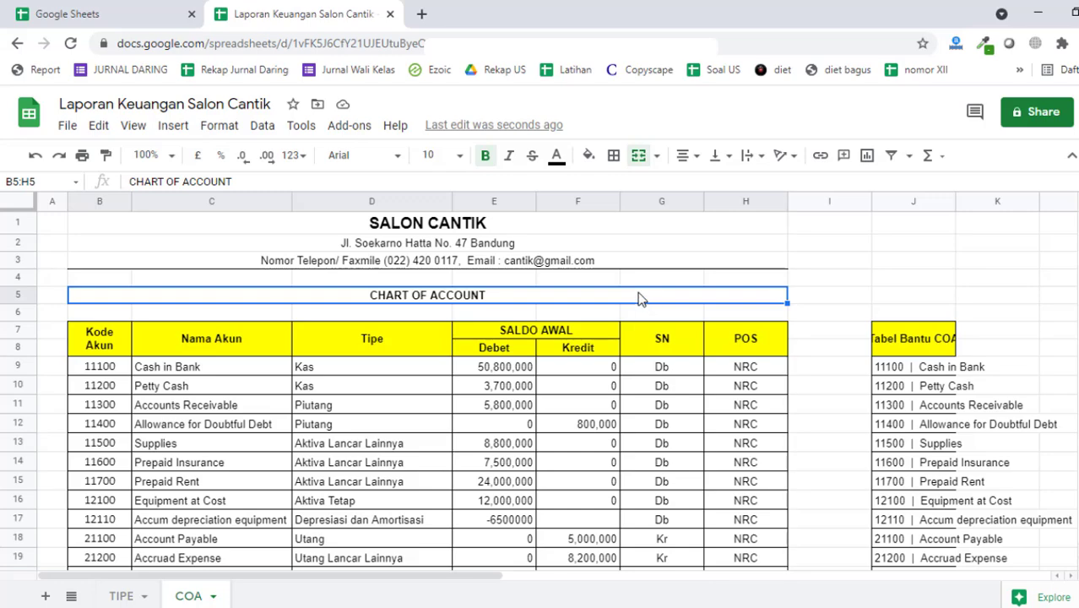
pyautogui.doubleClick(953, 196)
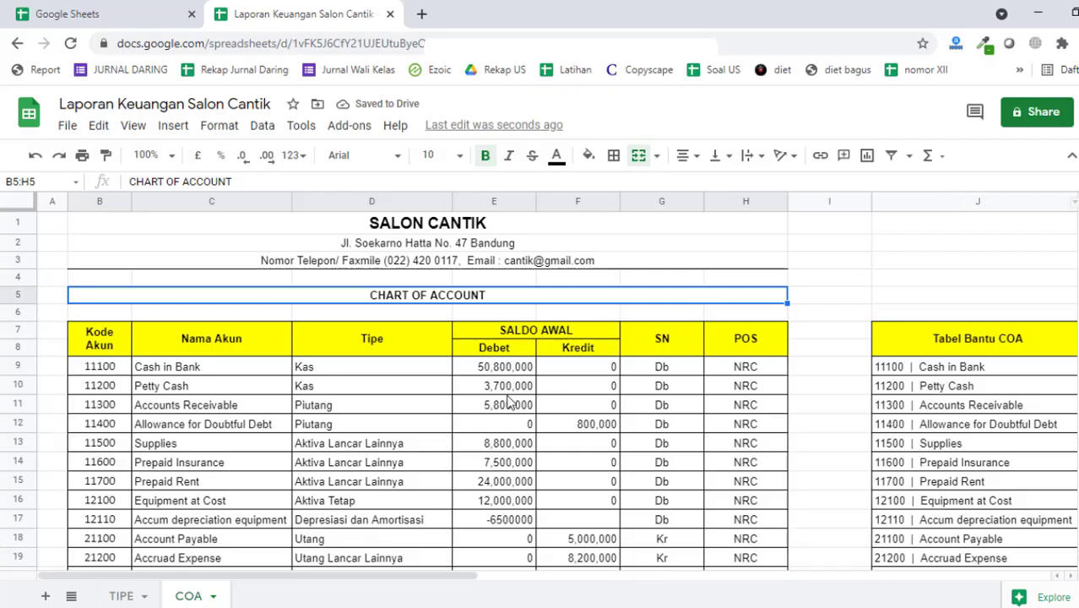
# Step: Check the opening debit balances and the JUMLAH total formulas in E37 and F37
pyautogui.click(498, 372)
pyautogui.click(501, 411)
pyautogui.scroll(-6, 549, 441)
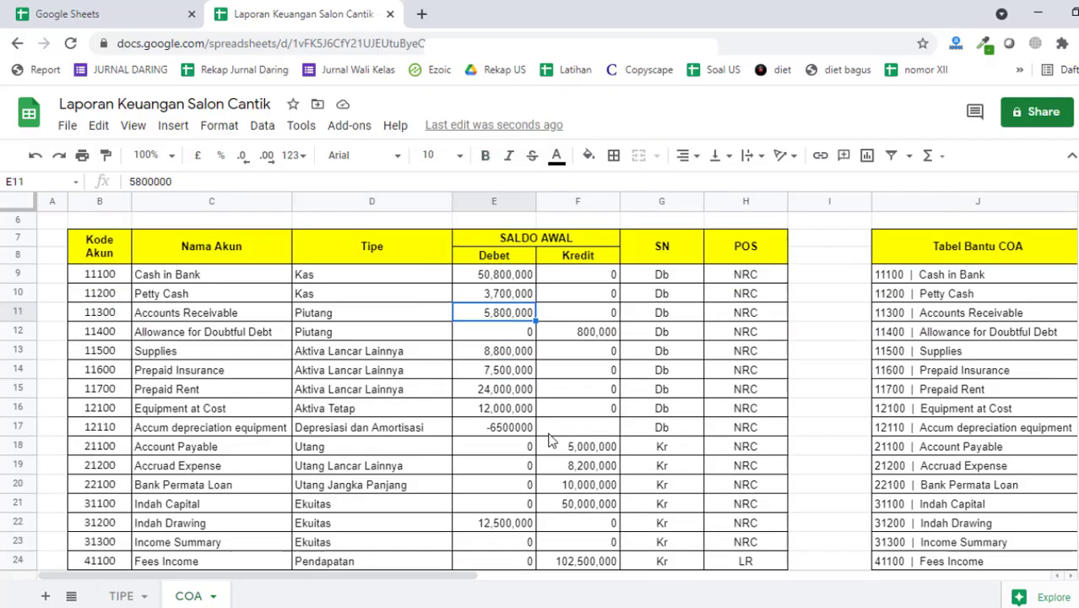
pyautogui.scroll(6, 549, 441)
pyautogui.scroll(-10, 549, 439)
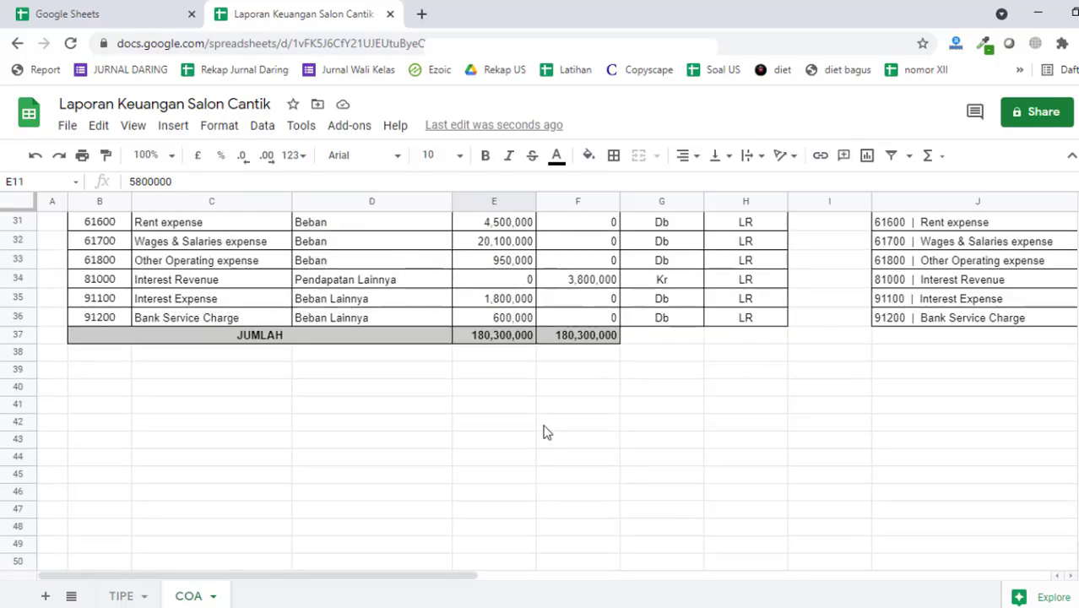
pyautogui.click(493, 338)
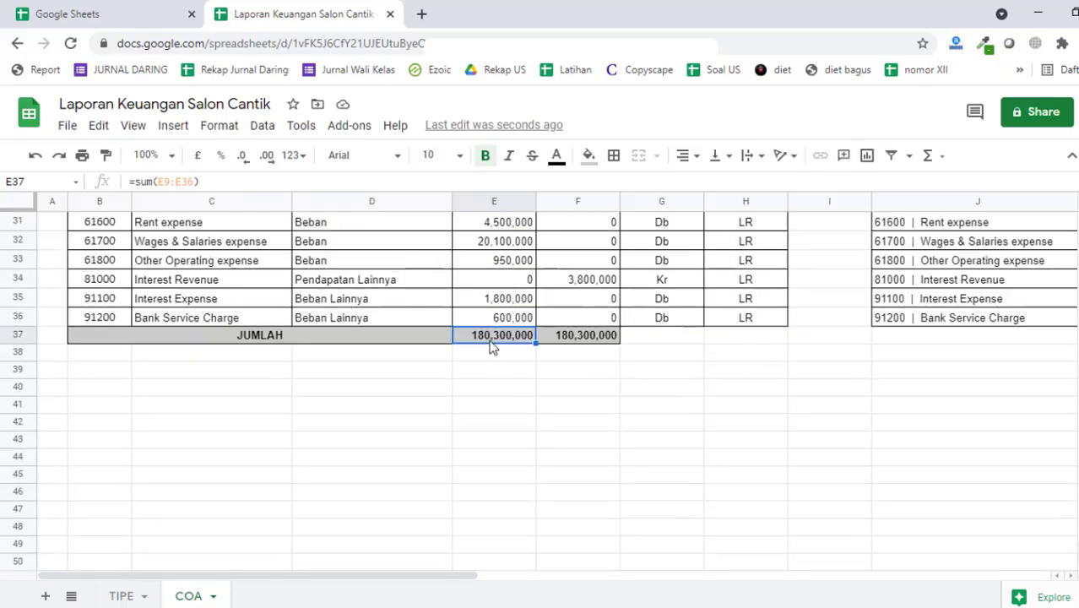
pyautogui.click(587, 338)
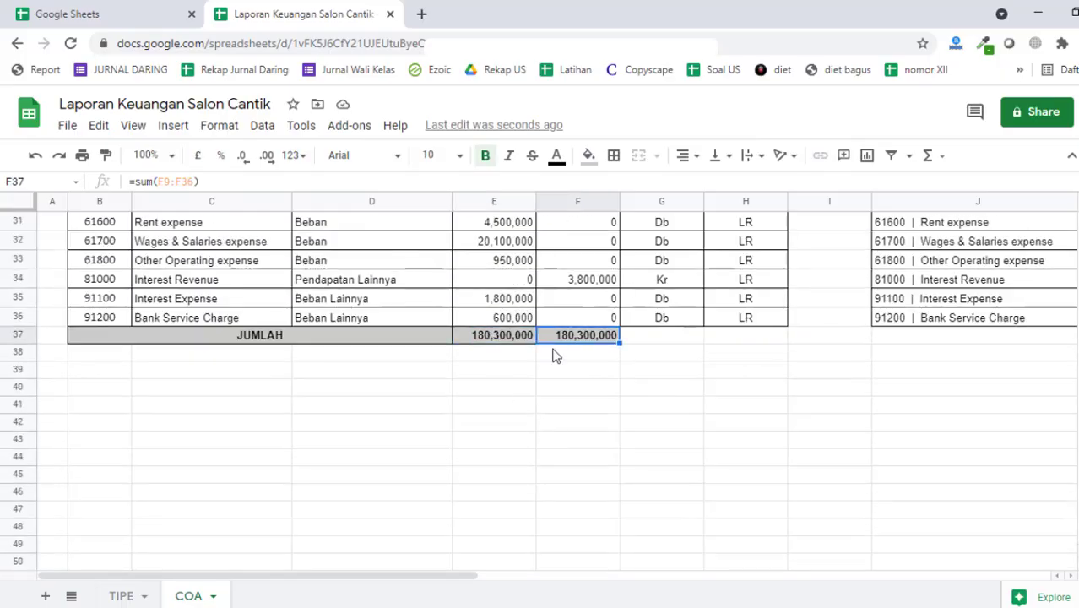
# Step: Re-enter the Debet total in cell E37 of the JUMLAH row as =SUM(E9:E36)
pyautogui.click(512, 341)
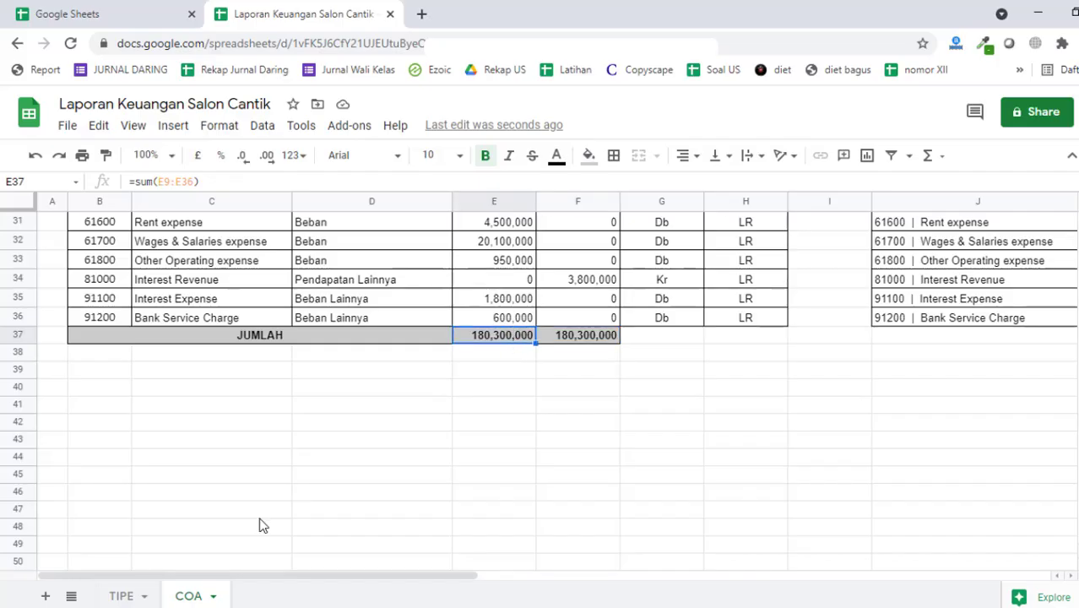
pyautogui.write('=SU')
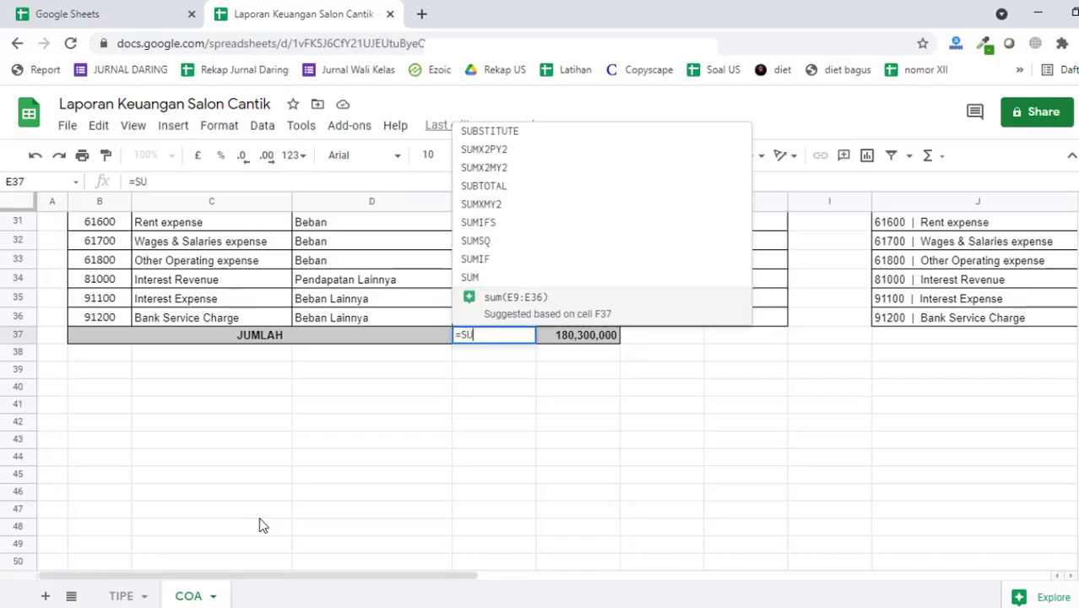
pyautogui.write('M(')
pyautogui.press('Up')
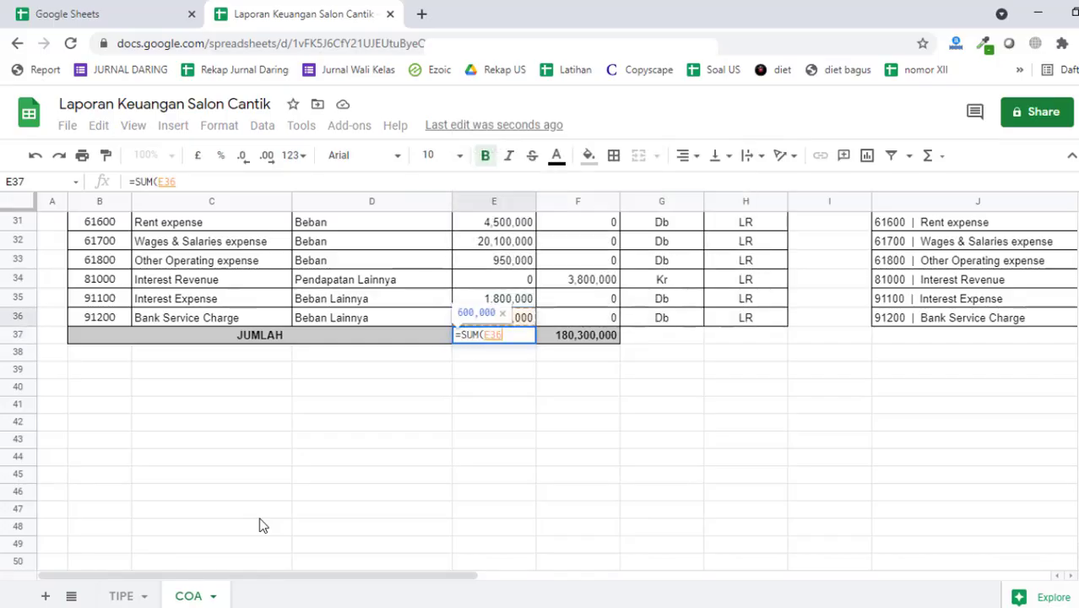
pyautogui.hotkey('shift', 'Up')
pyautogui.hotkey('shift', 'Up')
pyautogui.hotkey('shift', 'Up')
pyautogui.hotkey('shift', 'Up')
pyautogui.hotkey('shift', 'Up')
pyautogui.hotkey('shift', 'Up')
pyautogui.hotkey('shift', 'Up')
pyautogui.hotkey('shift', 'Up')
pyautogui.hotkey('shift', 'Up')
pyautogui.hotkey('shift', 'Up')
pyautogui.hotkey('shift', 'Up')
pyautogui.hotkey('shift', 'Up')
pyautogui.hotkey('shift', 'Up')
pyautogui.hotkey('shift', 'Up')
pyautogui.hotkey('shift', 'Up')
pyautogui.hotkey('shift', 'Up')
pyautogui.hotkey('shift', 'Up')
pyautogui.hotkey('shift', 'Up')
pyautogui.hotkey('shift', 'Up')
pyautogui.hotkey('shift', 'Up')
pyautogui.hotkey('shift', 'Up')
pyautogui.hotkey('shift', 'Up')
pyautogui.hotkey('shift', 'Up')
pyautogui.hotkey('shift', 'Up')
pyautogui.hotkey('shift', 'Up')
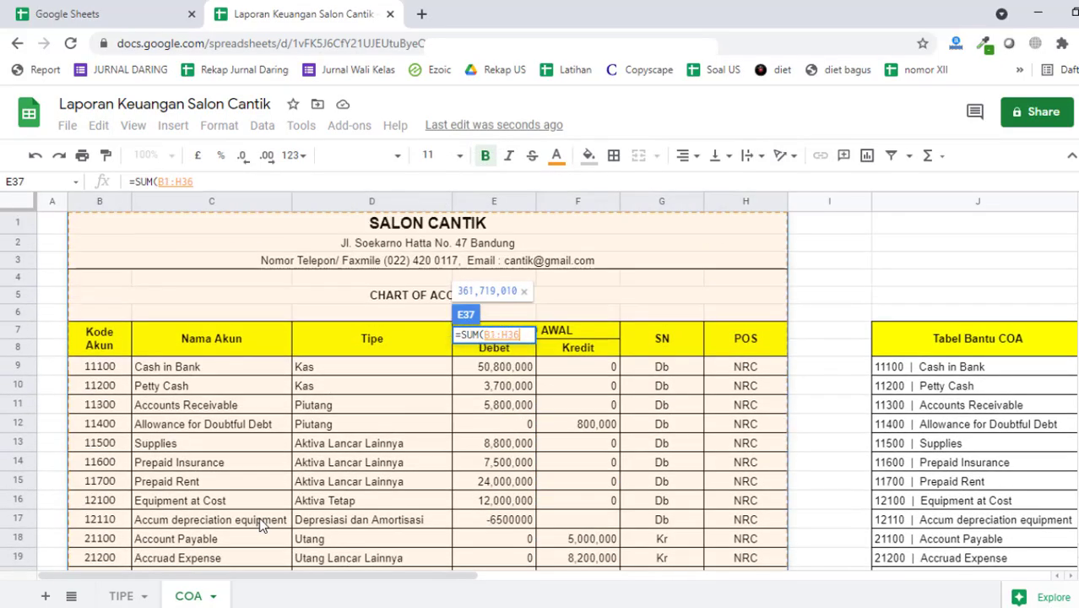
pyautogui.hotkey('shift', 'Down')
pyautogui.hotkey('shift', 'Down')
pyautogui.hotkey('shift', 'Down')
pyautogui.hotkey('shift', 'Down')
pyautogui.hotkey('shift', 'Down')
pyautogui.hotkey('shift', 'Down')
pyautogui.hotkey('shift', 'Left')
pyautogui.hotkey('shift', 'Left')
pyautogui.hotkey('shift', 'Left')
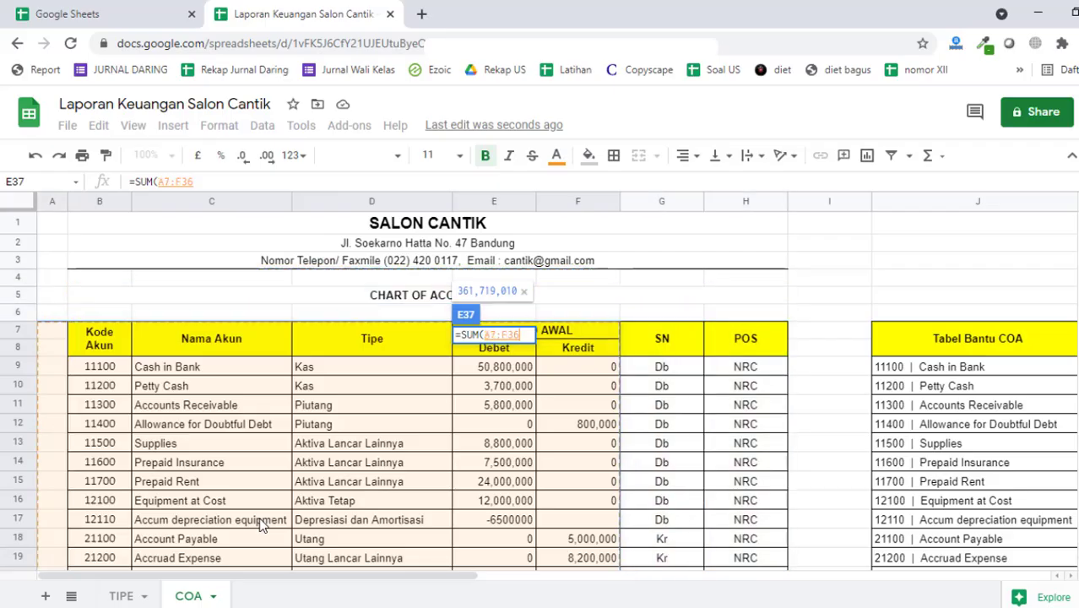
pyautogui.hotkey('shift', 'Right')
pyautogui.hotkey('shift', 'Right')
pyautogui.hotkey('shift', 'Right')
pyautogui.hotkey('shift', 'Right')
pyautogui.hotkey('shift', 'Right')
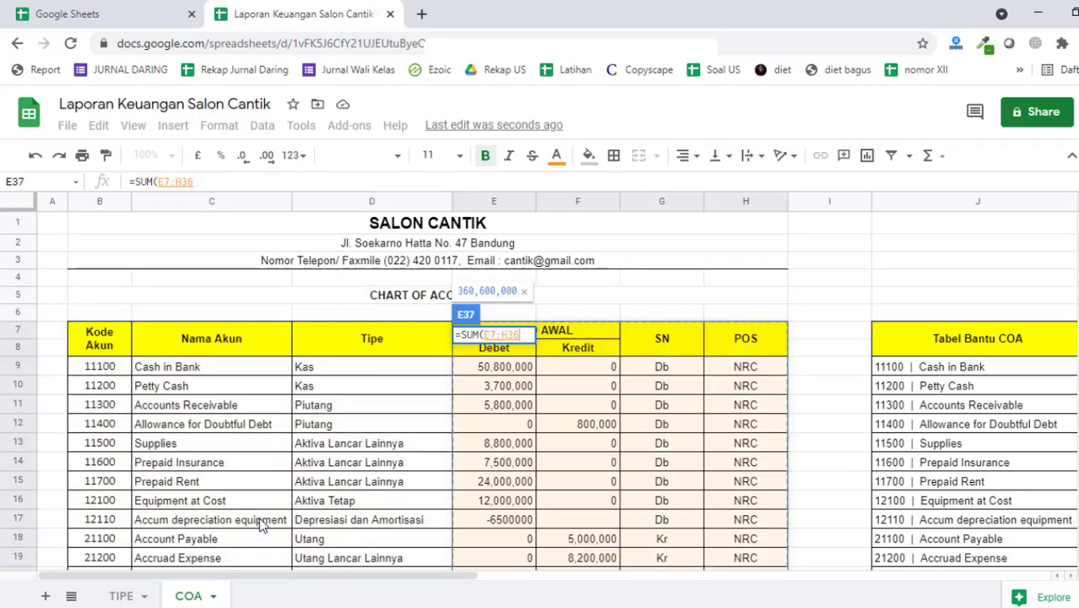
pyautogui.hotkey('shift', 'Left')
pyautogui.hotkey('shift', 'Left')
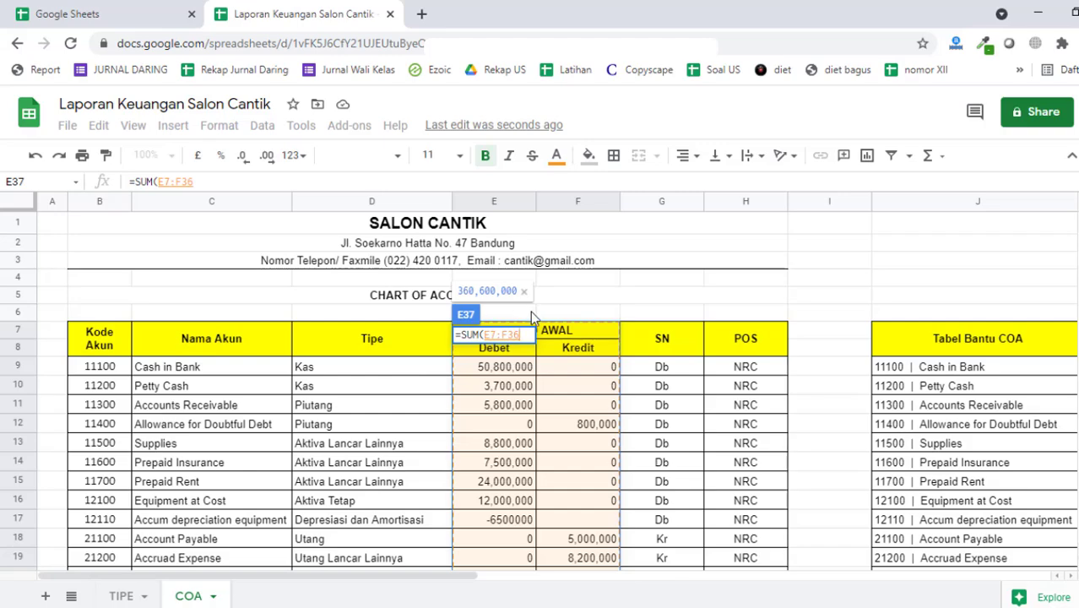
pyautogui.doubleClick(501, 336)
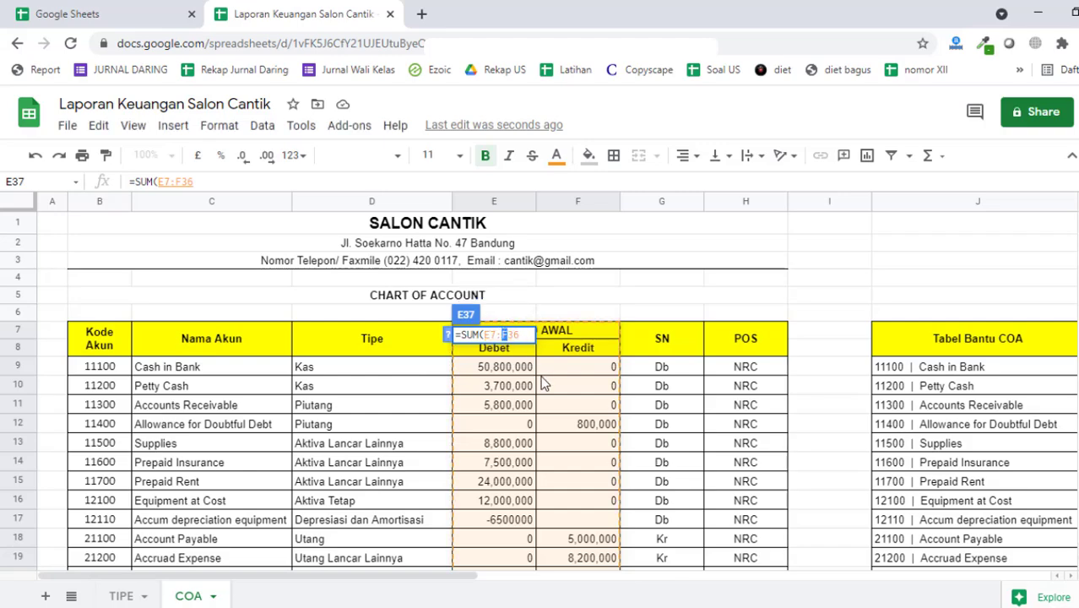
pyautogui.write('E36')
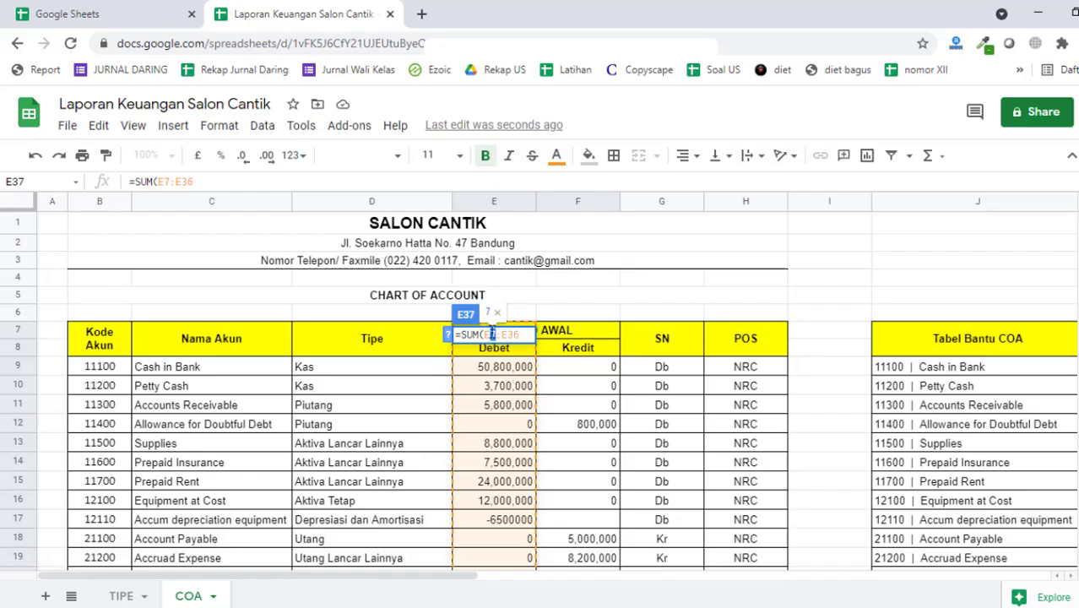
pyautogui.write('8')
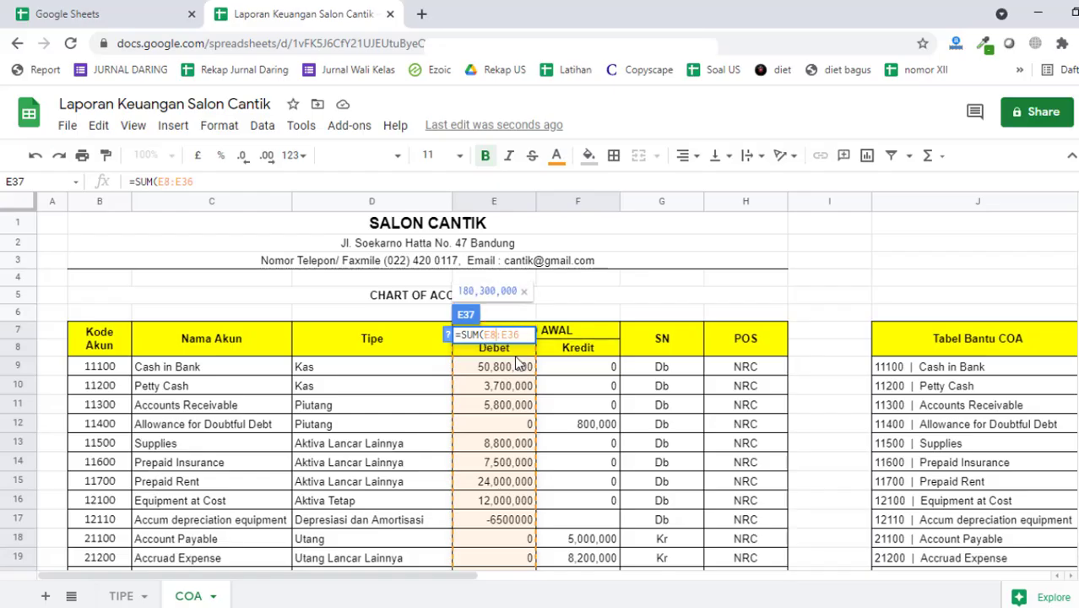
pyautogui.write('9')
pyautogui.write(')')
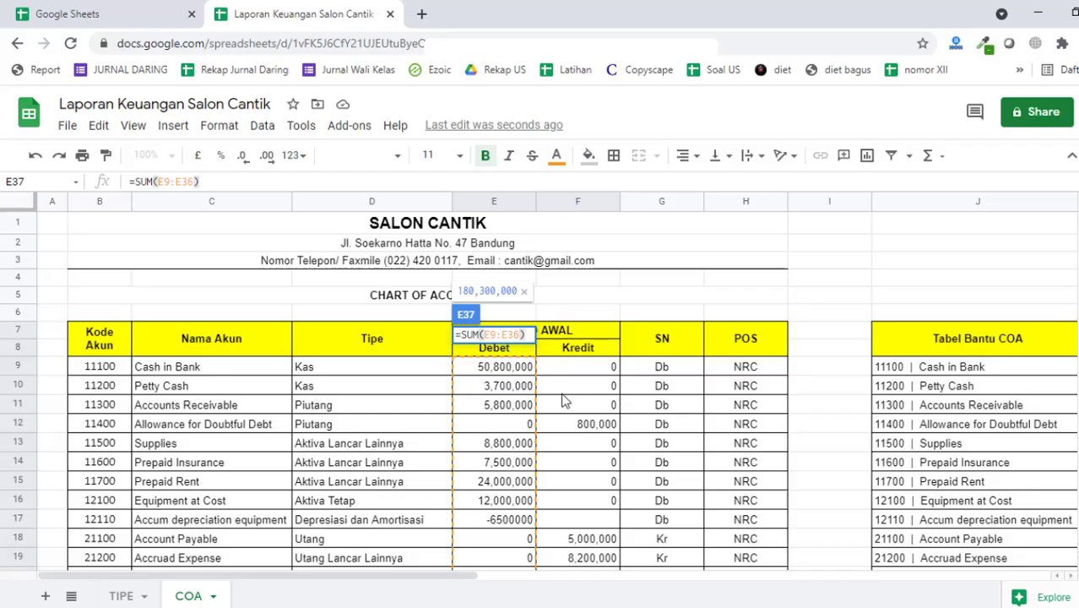
pyautogui.scroll(-8, 559, 414)
pyautogui.scroll(8, 553, 426)
pyautogui.press('Return')
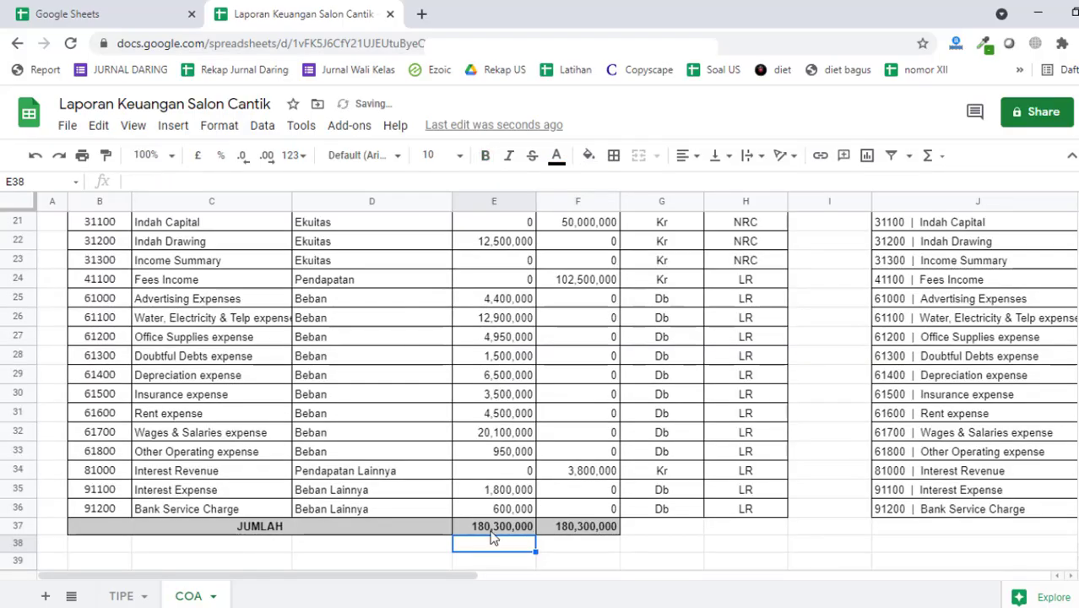
# Step: Copy the total formula from E37 across to the Kredit total in F37
pyautogui.click(491, 531)
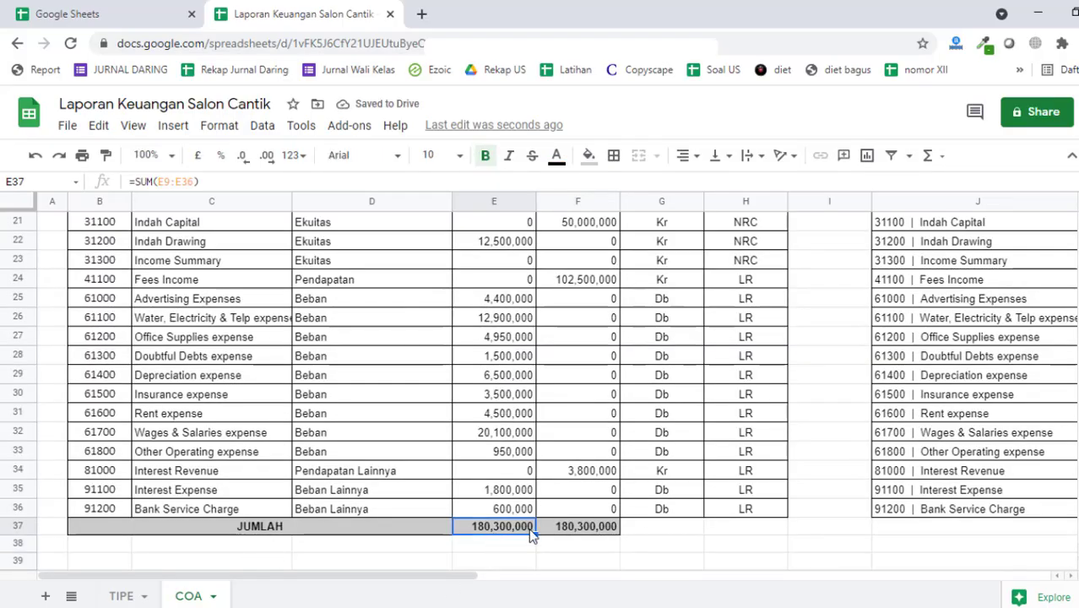
pyautogui.moveTo(534, 535); pyautogui.dragTo(527, 534)
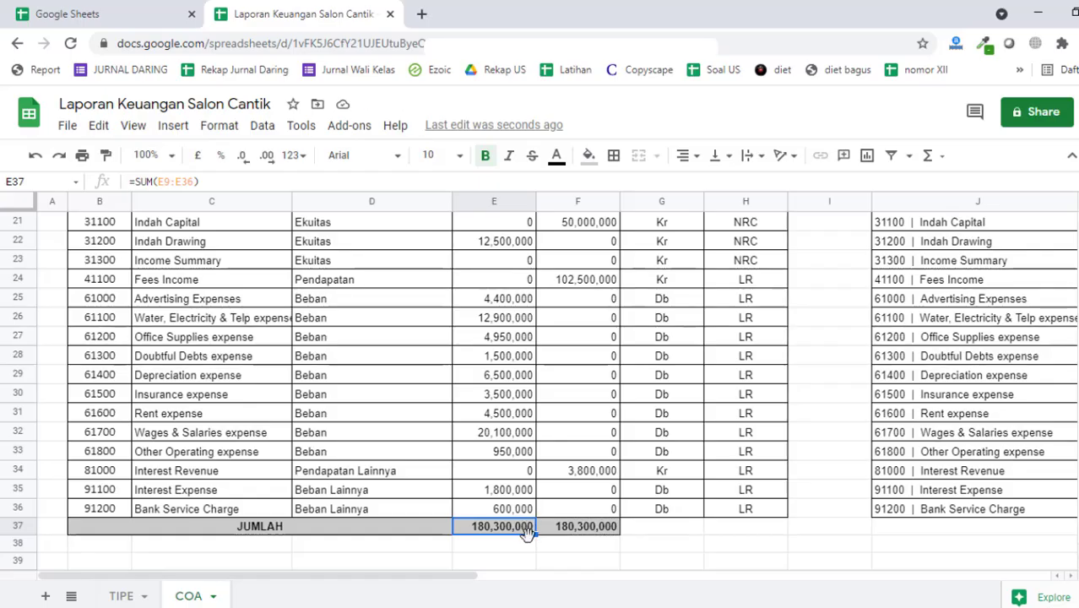
pyautogui.click(523, 546)
pyautogui.click(527, 531)
pyautogui.moveTo(535, 535); pyautogui.dragTo(612, 530)
pyautogui.click(686, 526)
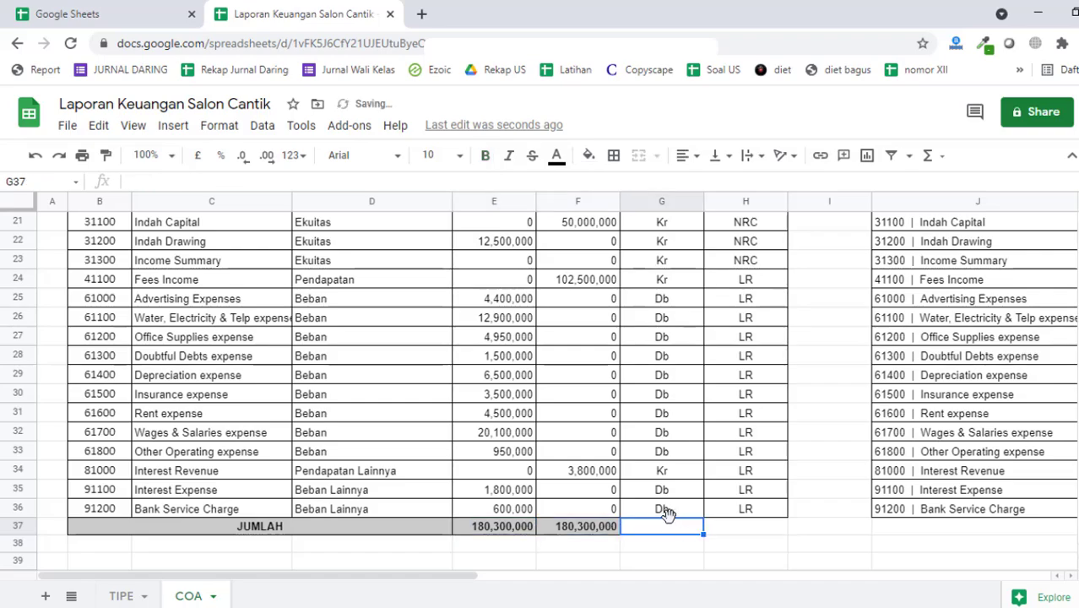
# Step: Review the SN column from the first account to the JUMLAH row and inspect the lookup formula in G9
pyautogui.scroll(7, 667, 446)
pyautogui.click(664, 370)
pyautogui.click(590, 372)
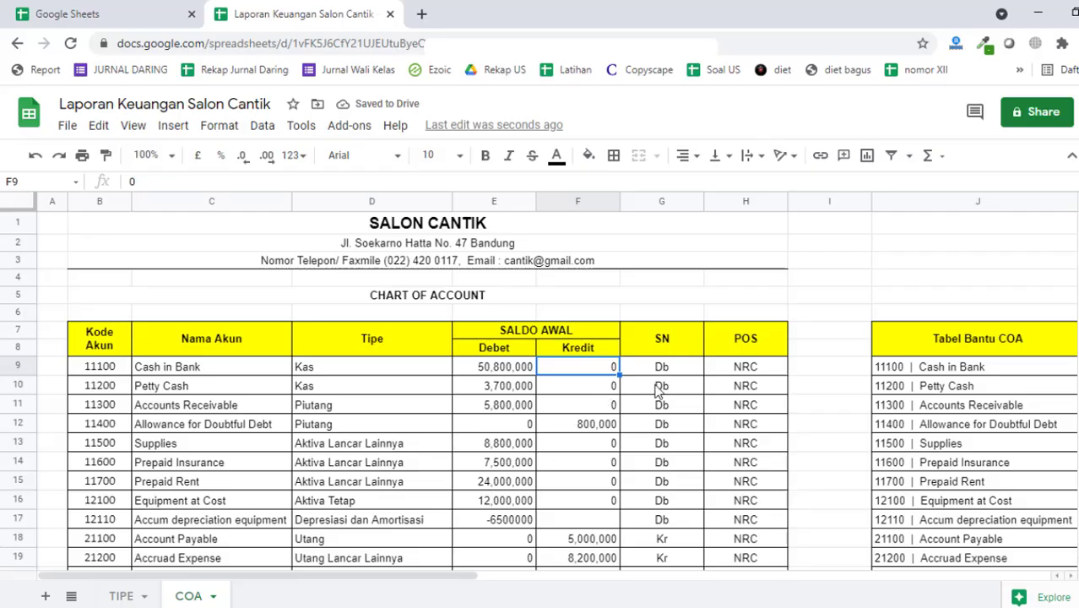
pyautogui.click(667, 353)
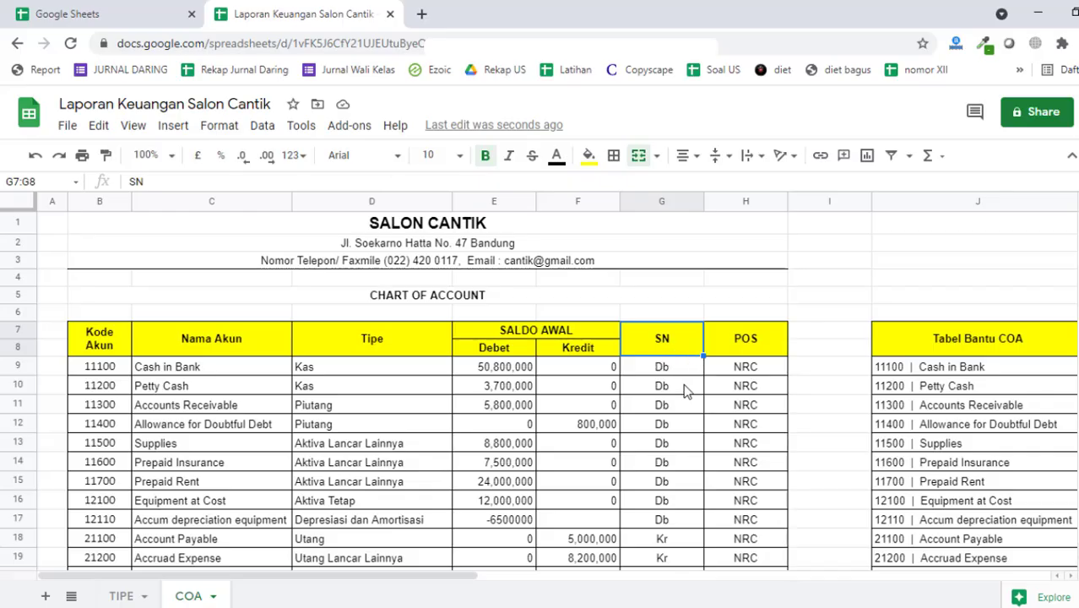
pyautogui.scroll(-8, 682, 390)
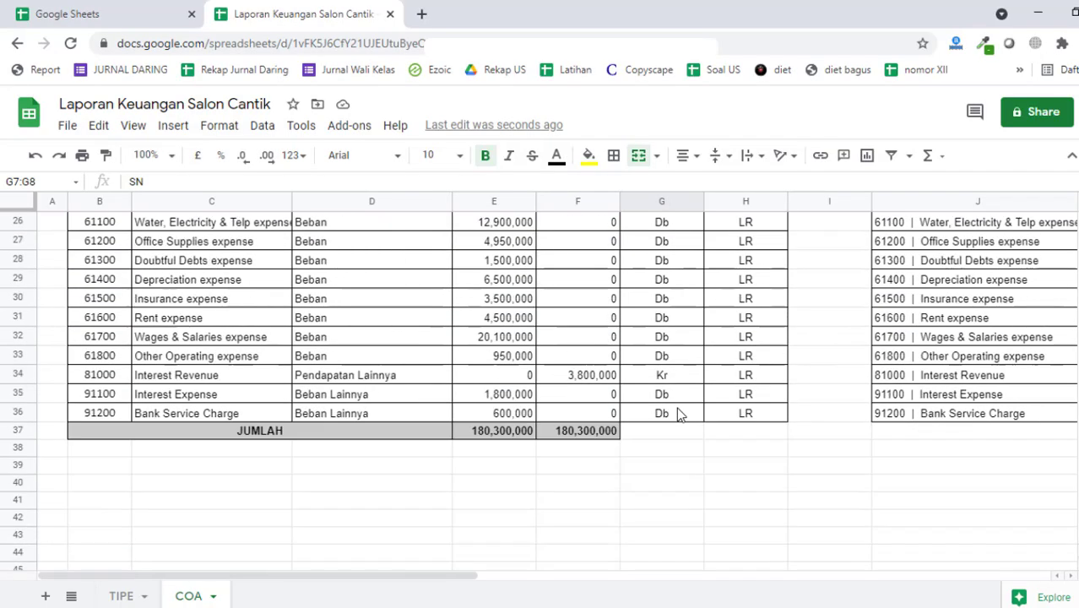
pyautogui.scroll(7, 677, 407)
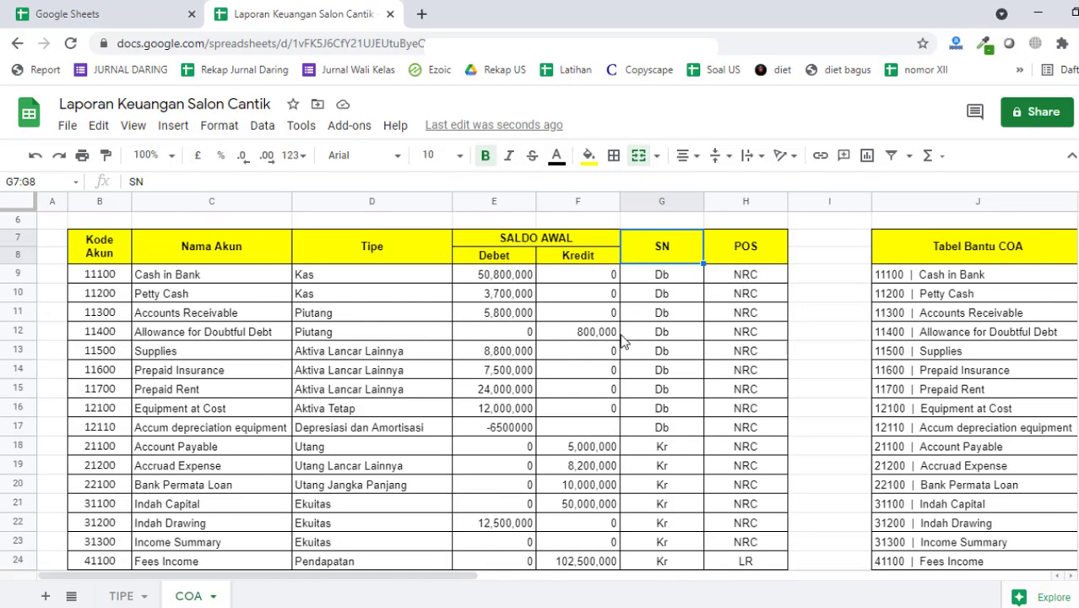
pyautogui.click(680, 278)
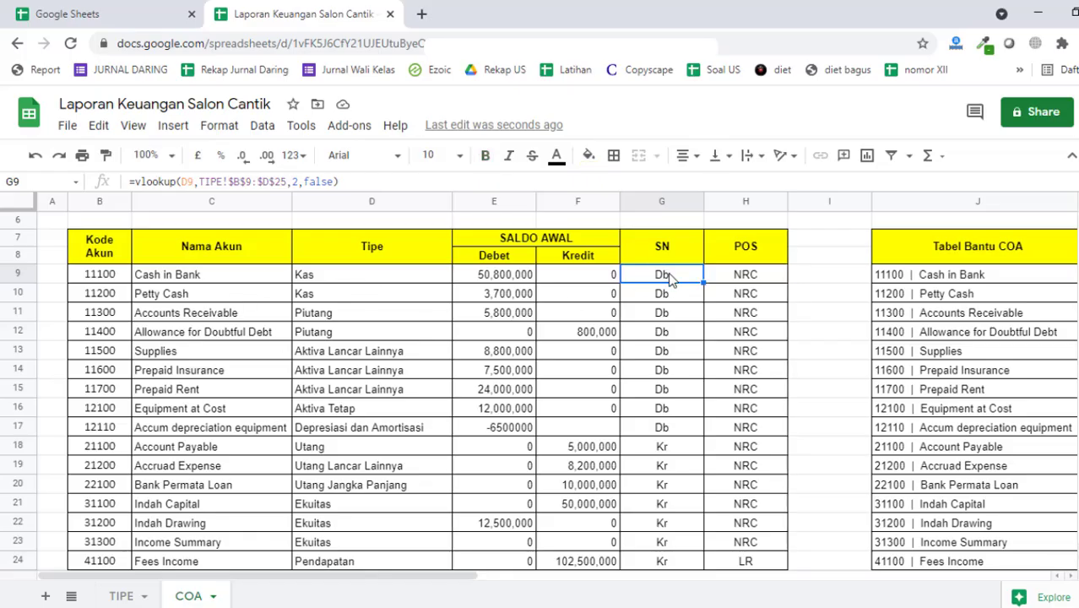
pyautogui.scroll(-5, 671, 280)
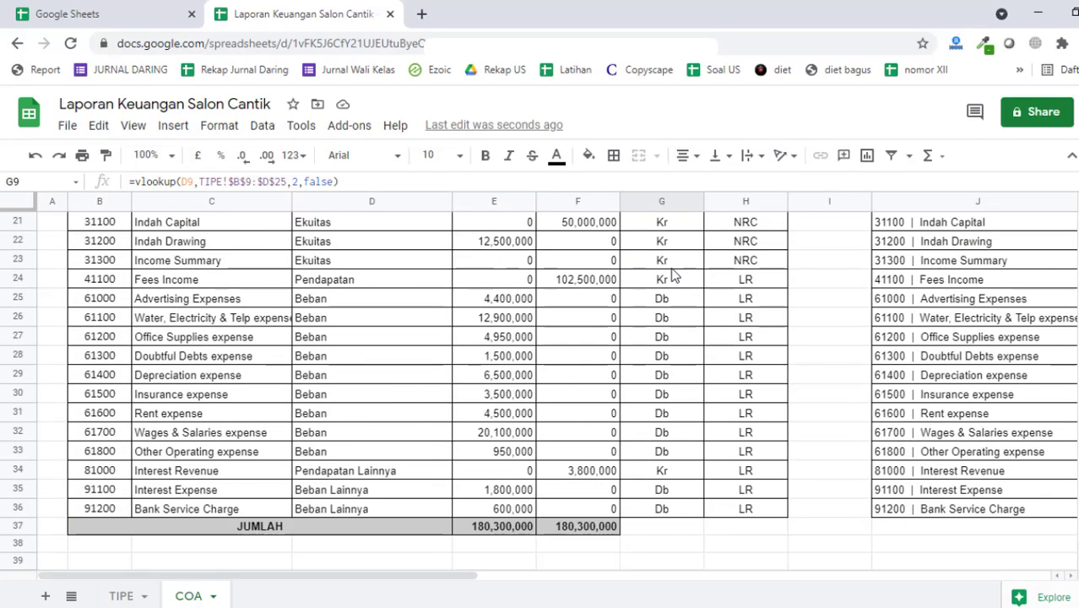
pyautogui.scroll(6, 743, 435)
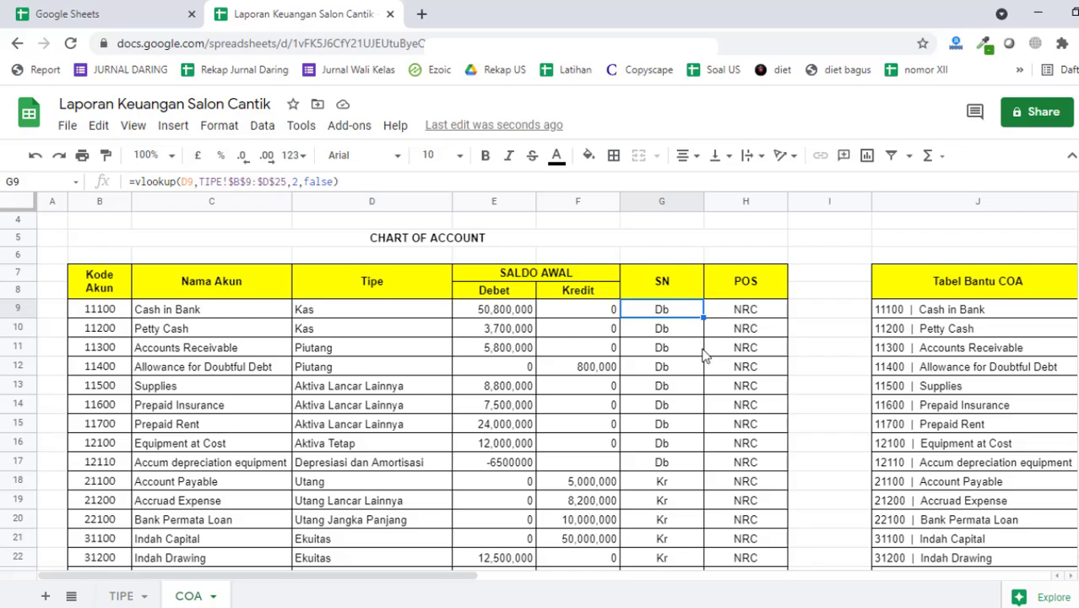
pyautogui.scroll(-7, 629, 375)
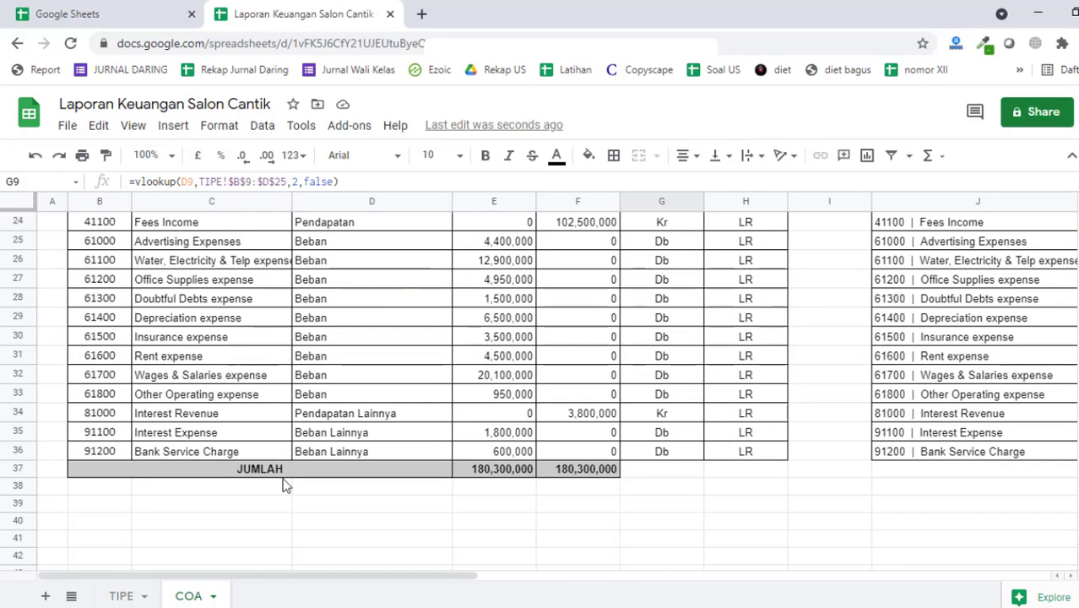
pyautogui.scroll(6, 145, 508)
pyautogui.scroll(-6, 108, 438)
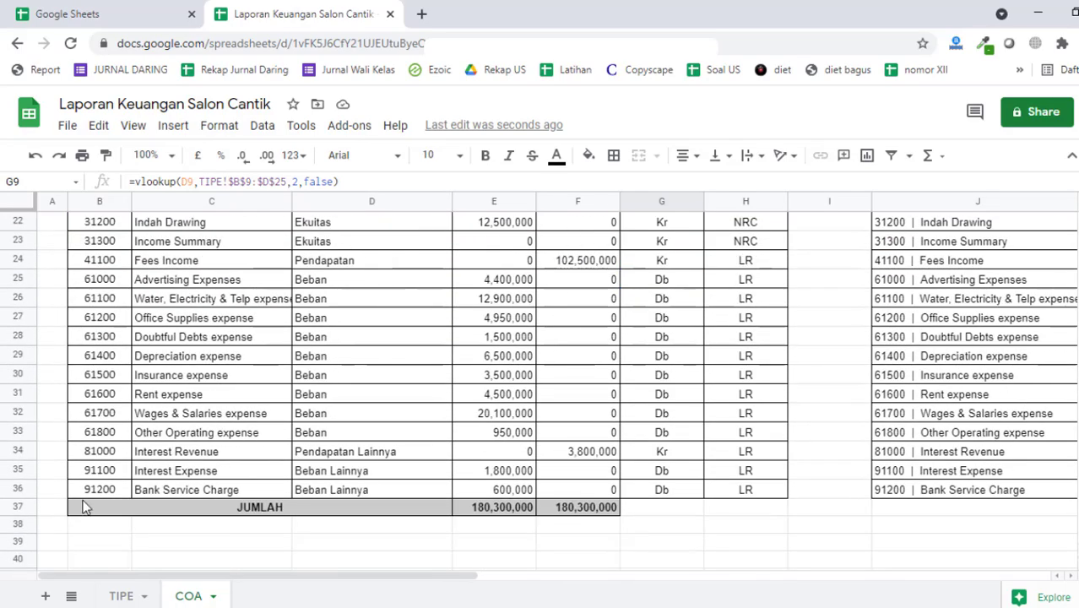
pyautogui.click(117, 488)
pyautogui.scroll(7, 182, 465)
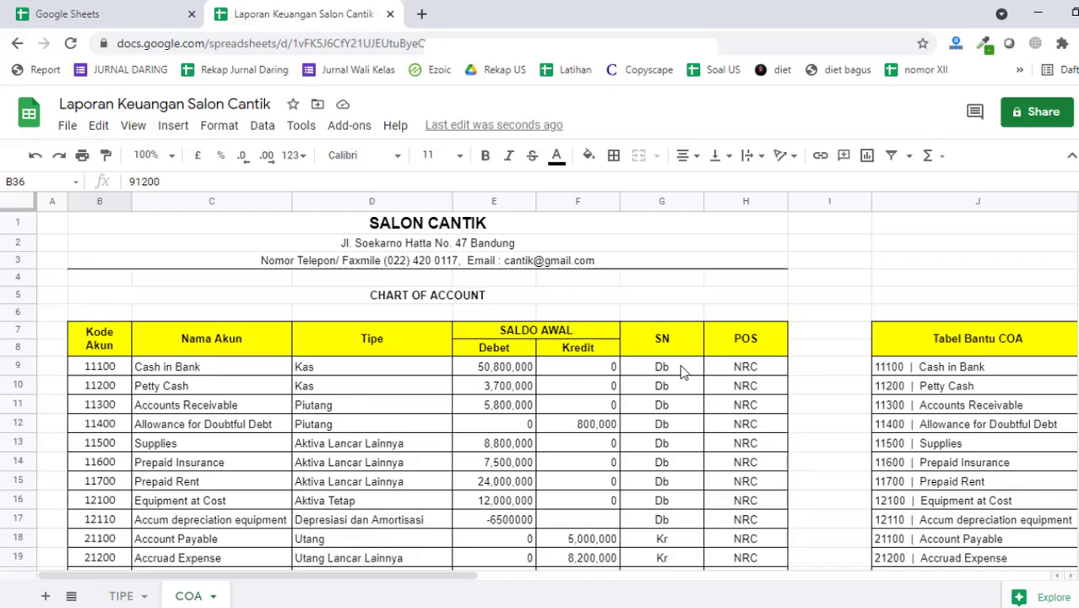
pyautogui.click(682, 373)
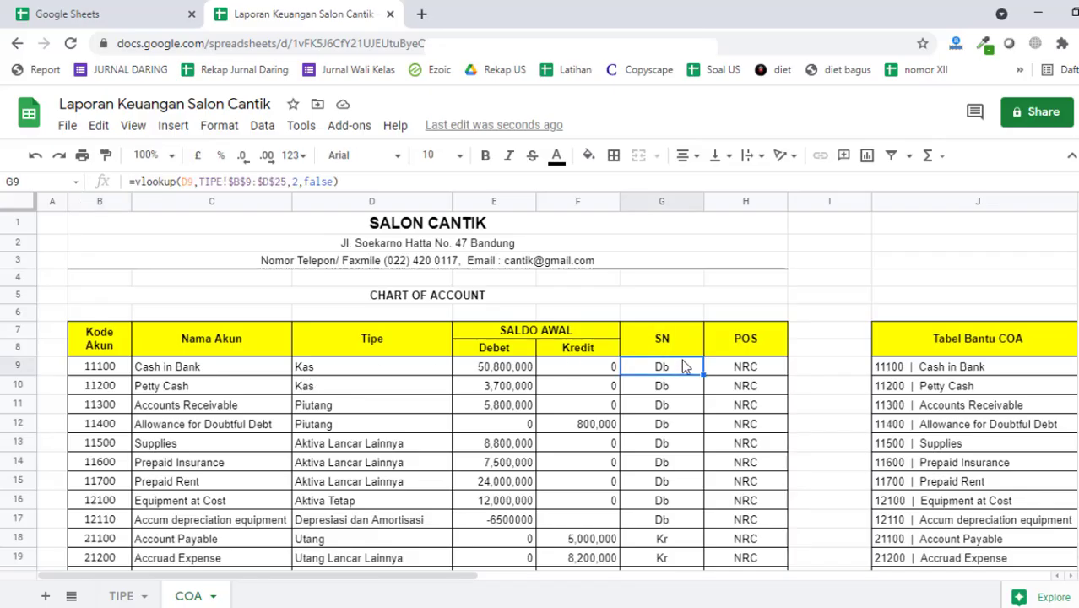
# Step: Label the function used above each header, entering vlookup in G6 above SN and INDEX in H6 above POS
pyautogui.click(849, 263)
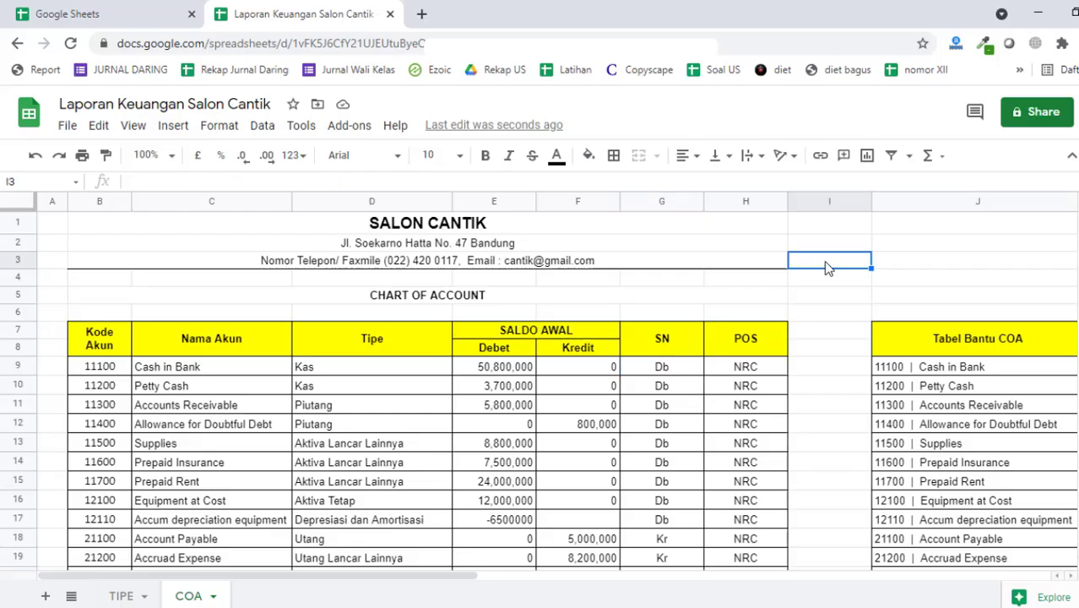
pyautogui.click(691, 314)
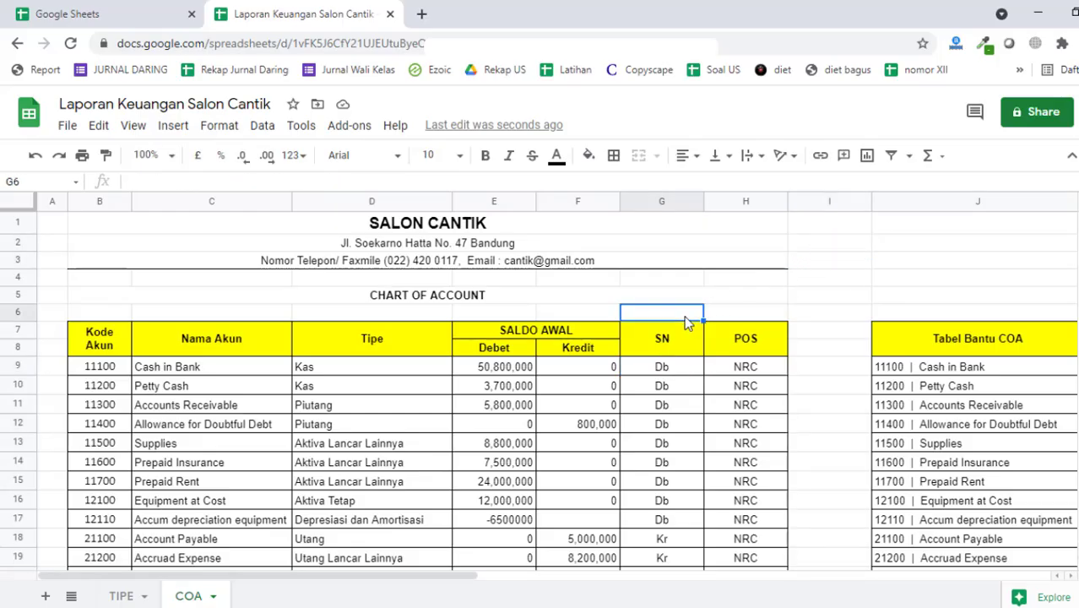
pyautogui.write('vlookup')
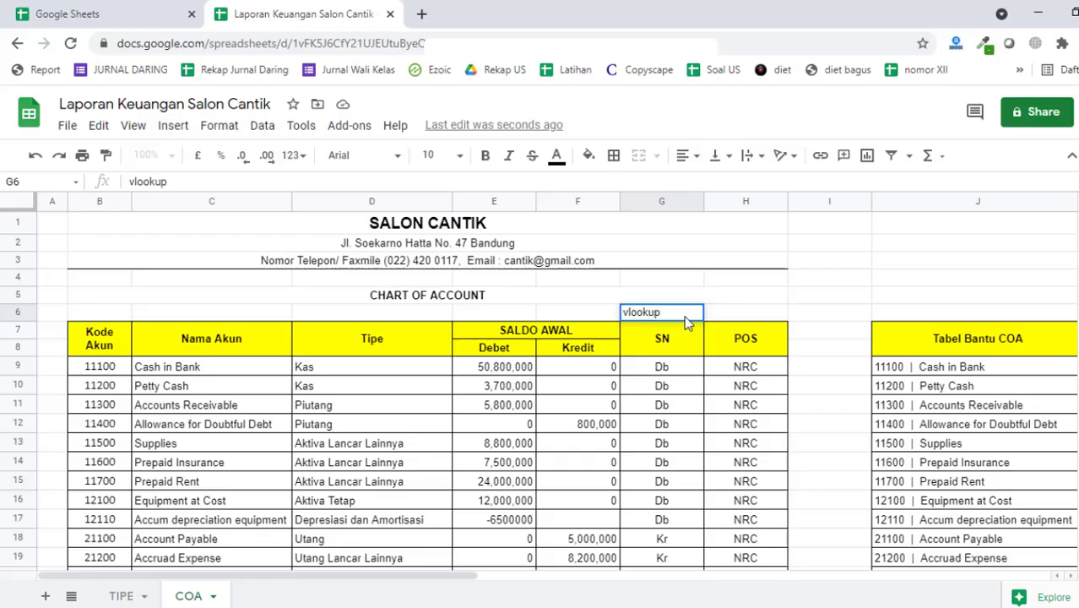
pyautogui.press('Tab')
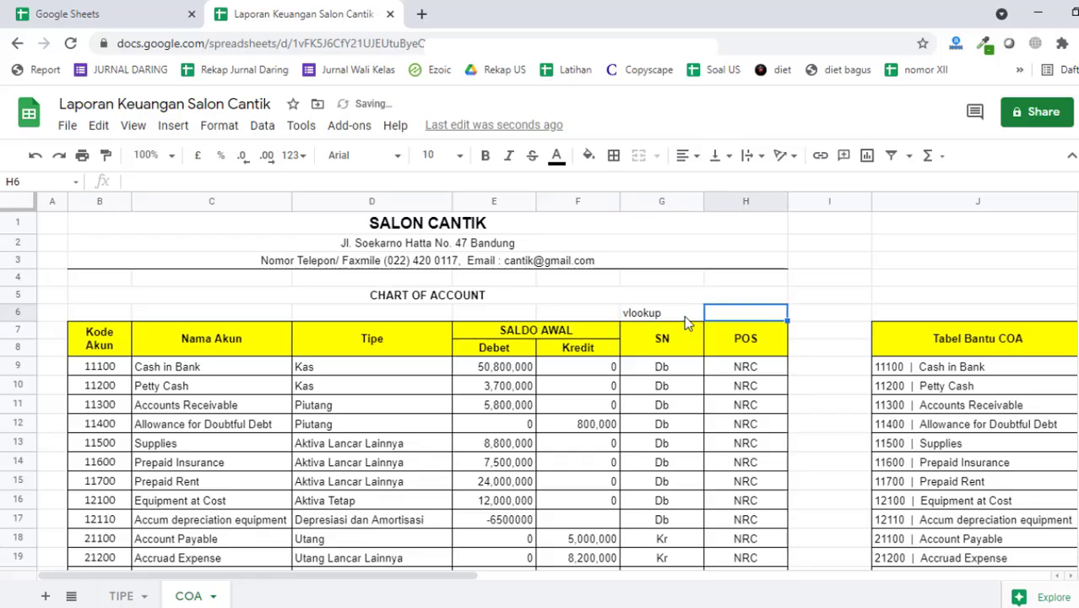
pyautogui.write('INDEX')
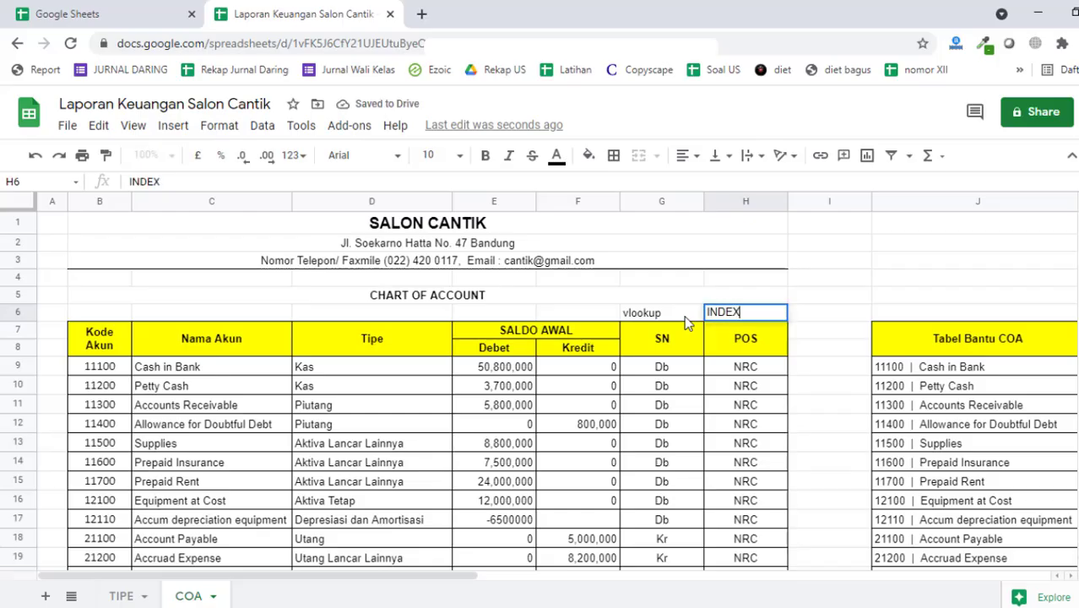
pyautogui.press('Return')
# Step: Compare the function labels above the SN and POS headers and examine the SN formula in G9
pyautogui.click(686, 316)
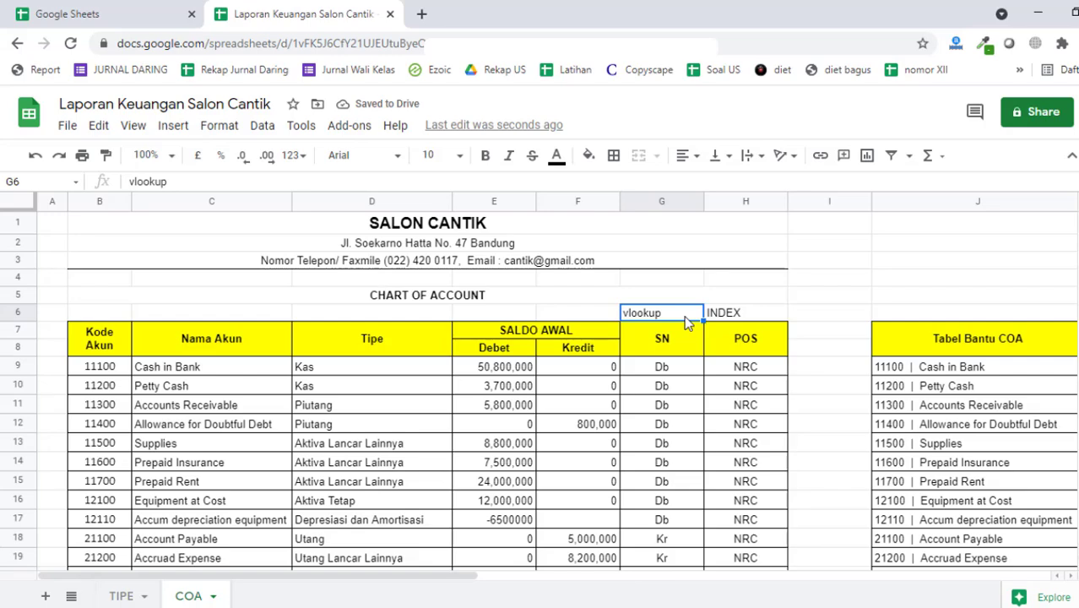
pyautogui.click(721, 324)
pyautogui.click(678, 314)
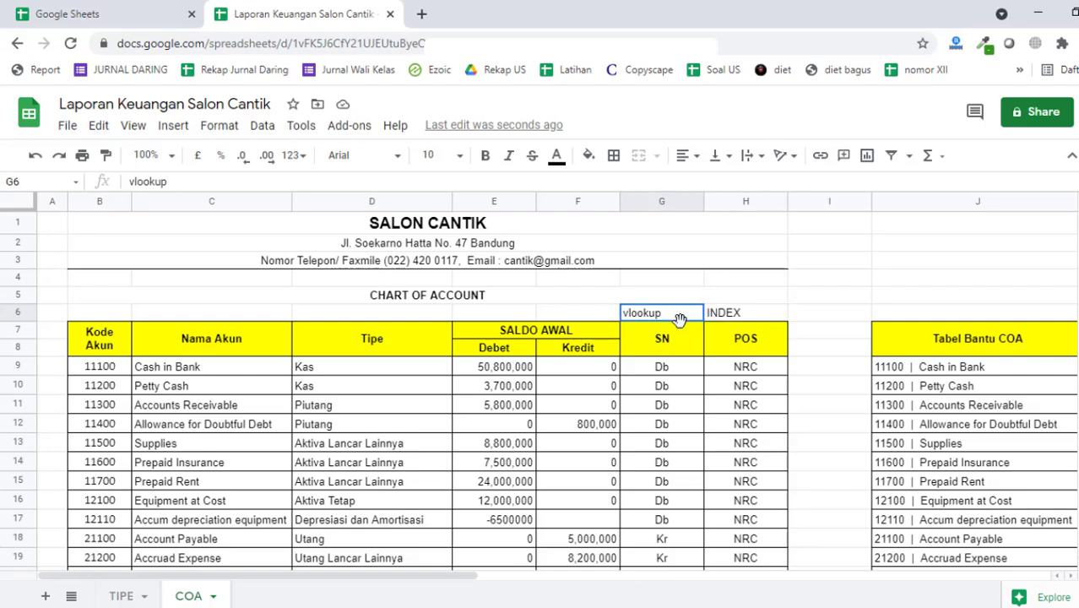
pyautogui.click(728, 317)
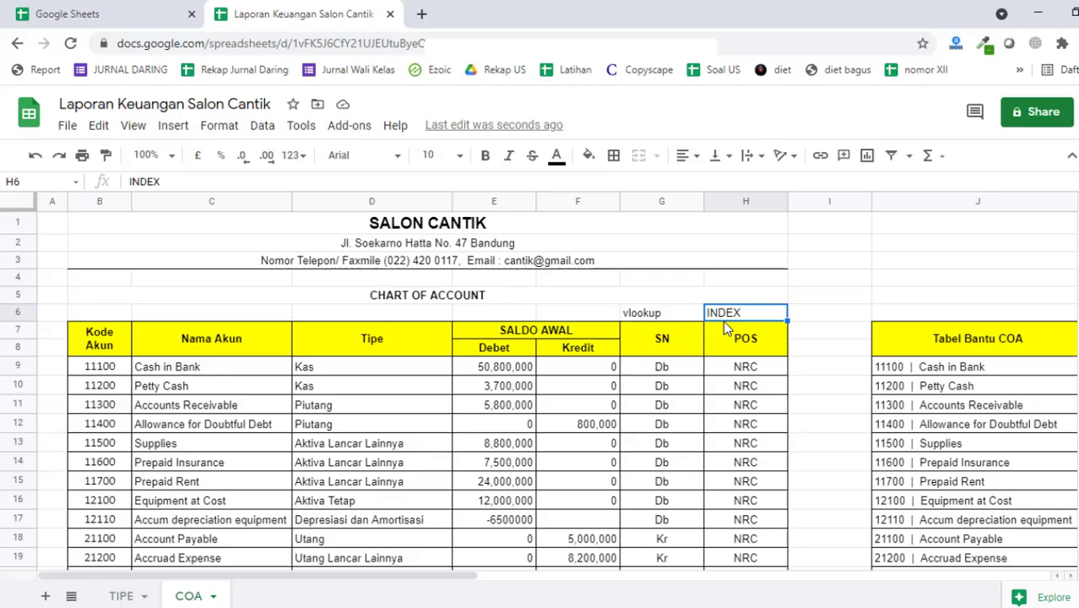
pyautogui.click(675, 373)
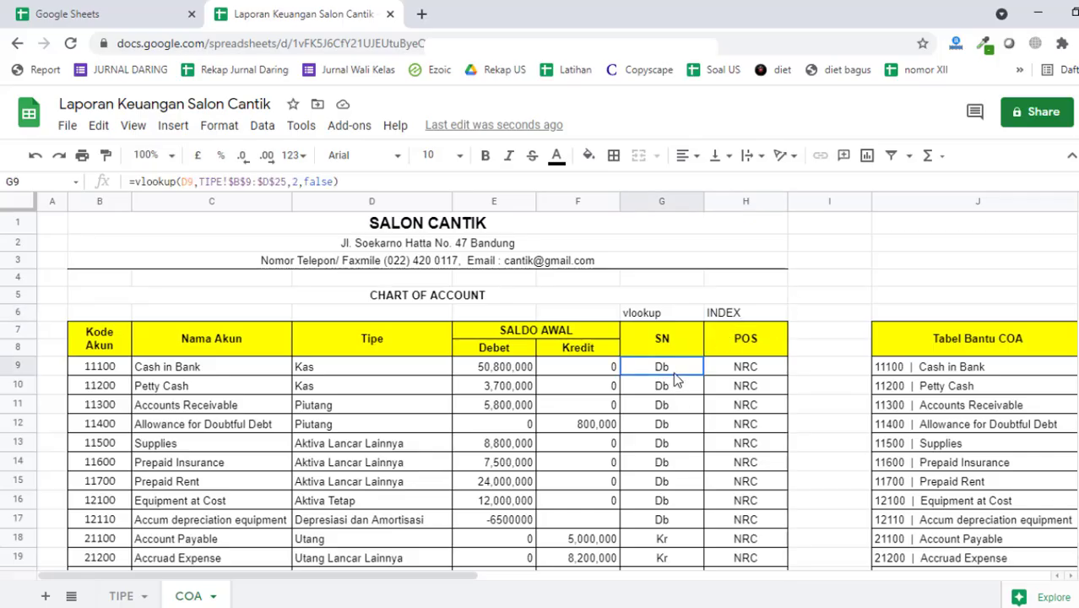
# Step: Examine the SN formula in G9 of the COA sheet and the Tipe value in D9 that it looks up
pyautogui.click(811, 409)
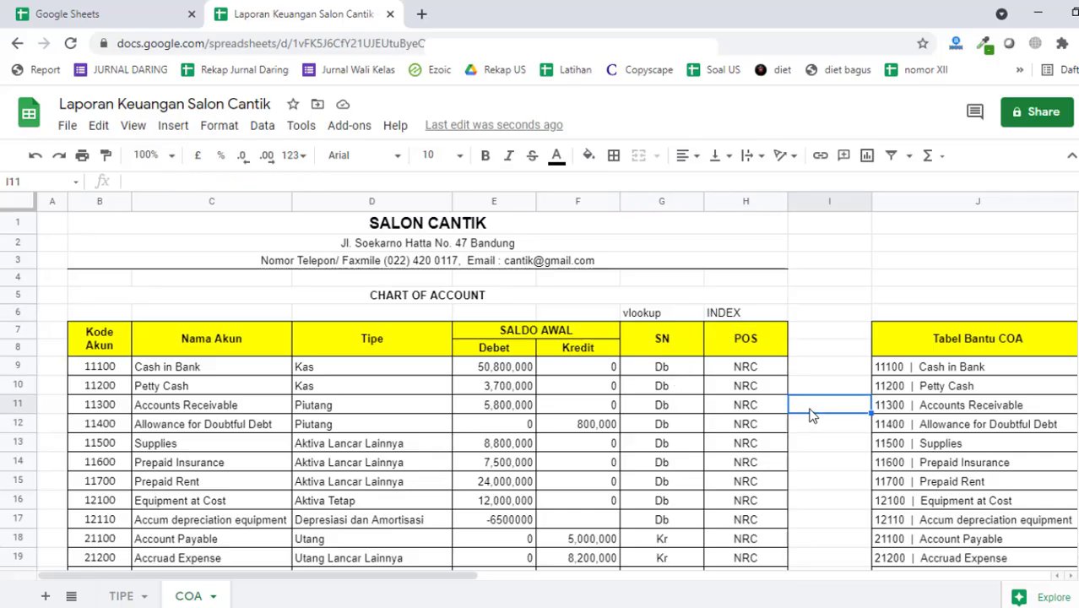
pyautogui.click(687, 370)
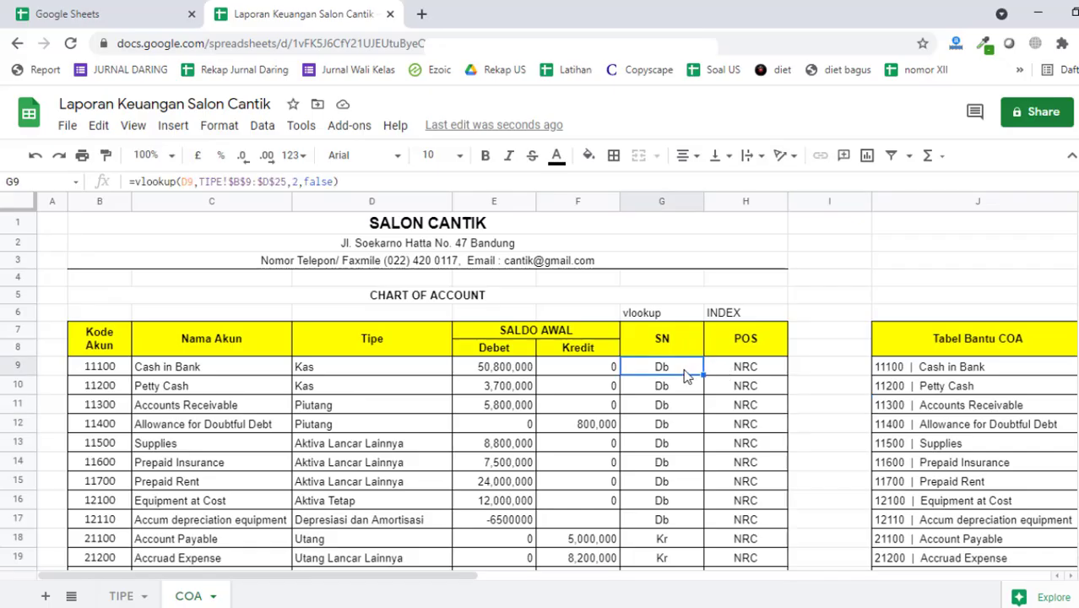
pyautogui.click(676, 312)
pyautogui.click(669, 372)
pyautogui.click(123, 596)
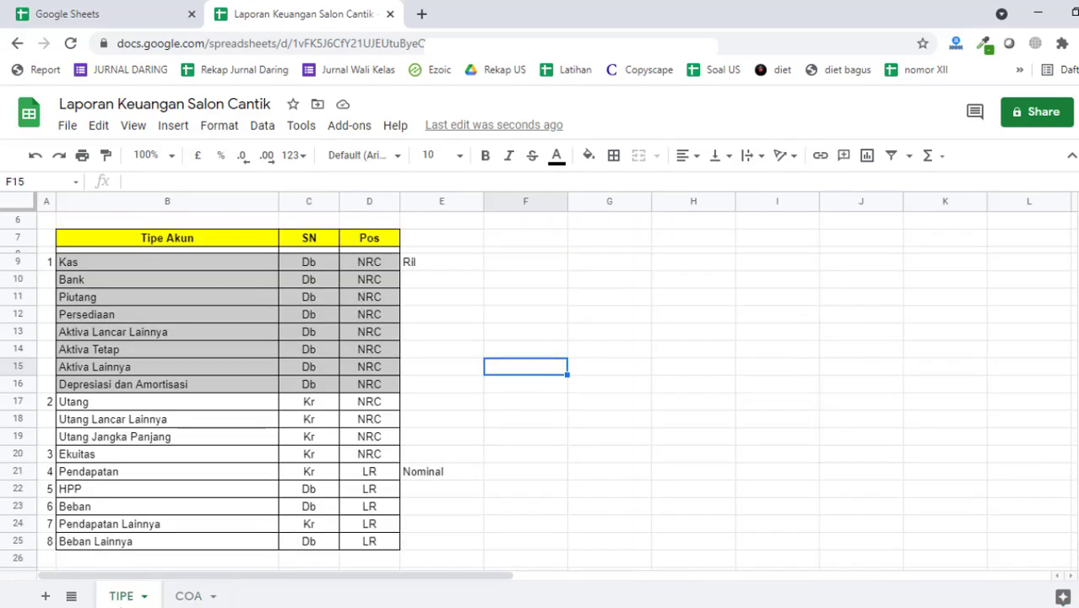
pyautogui.click(194, 595)
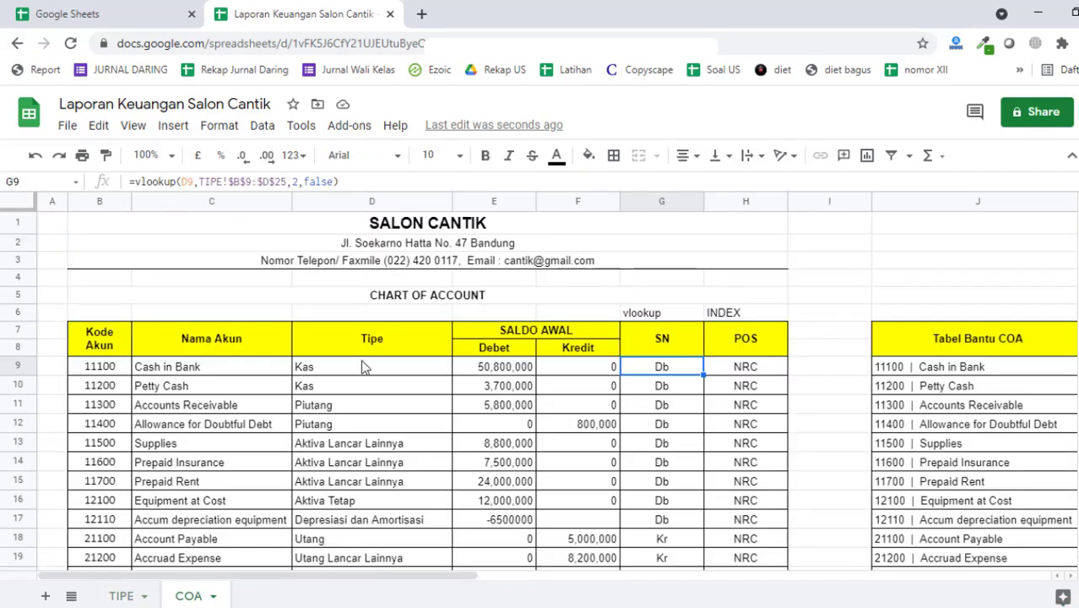
pyautogui.moveTo(363, 367); pyautogui.dragTo(357, 426)
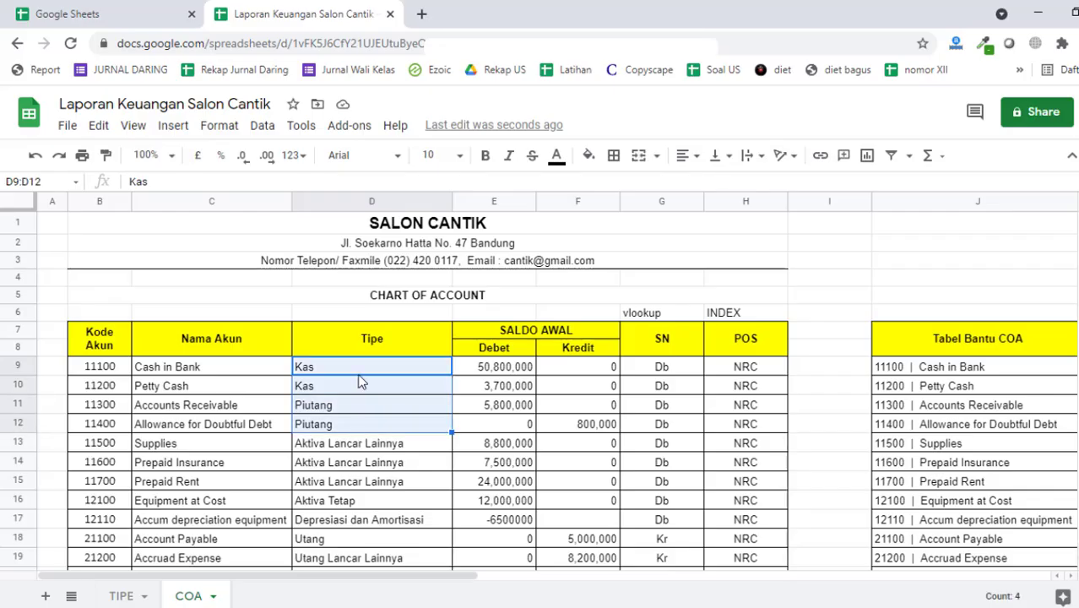
pyautogui.click(306, 368)
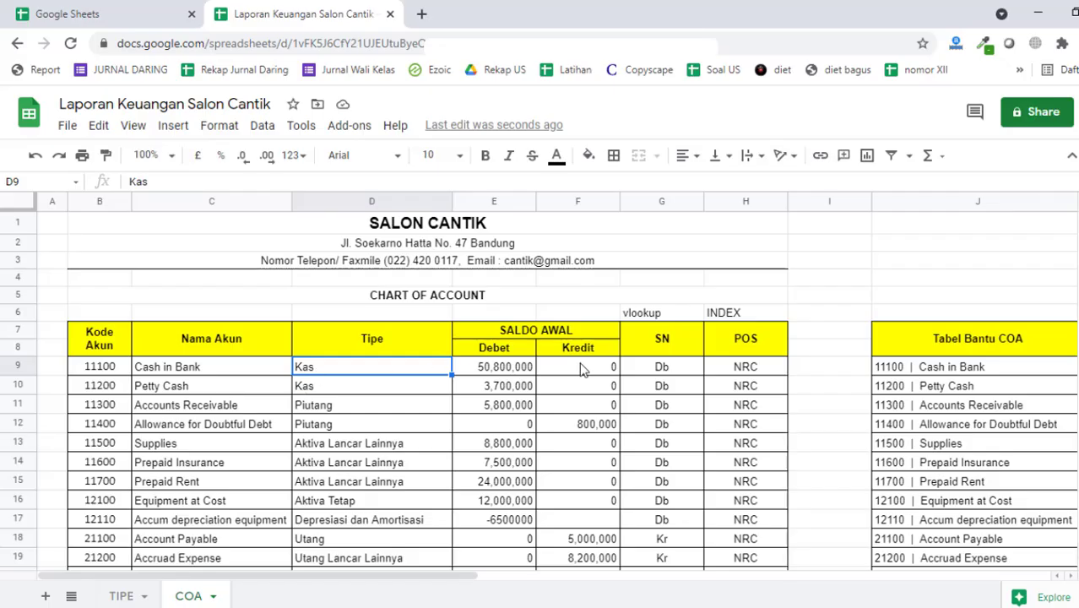
pyautogui.click(660, 372)
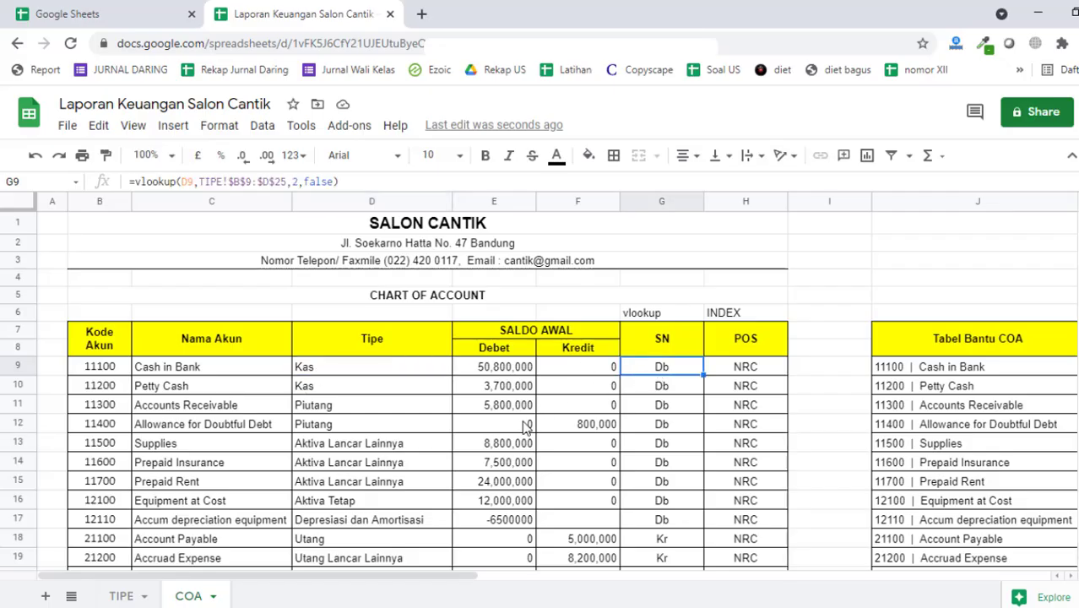
pyautogui.click(333, 374)
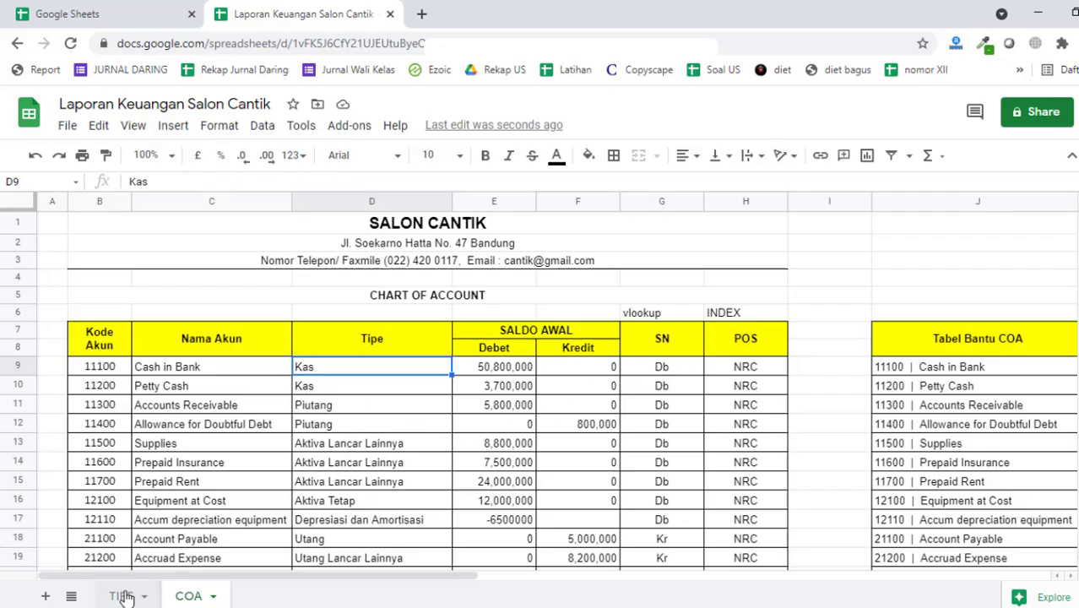
# Step: Compare the account types Kas, Bank and Piutang with their SN entries on the TIPE sheet
pyautogui.click(122, 597)
pyautogui.click(210, 264)
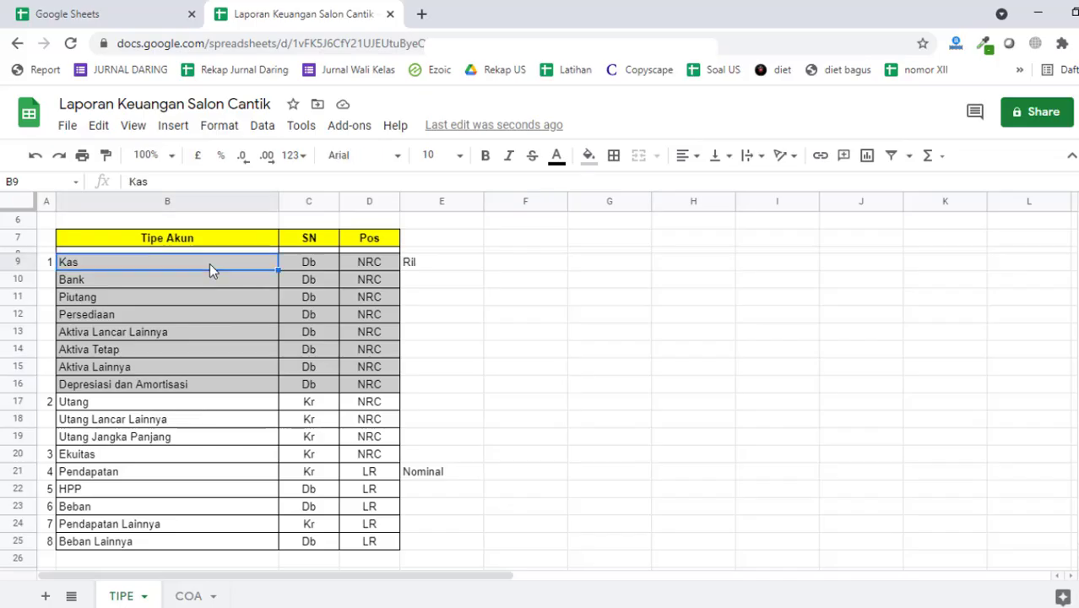
pyautogui.click(306, 265)
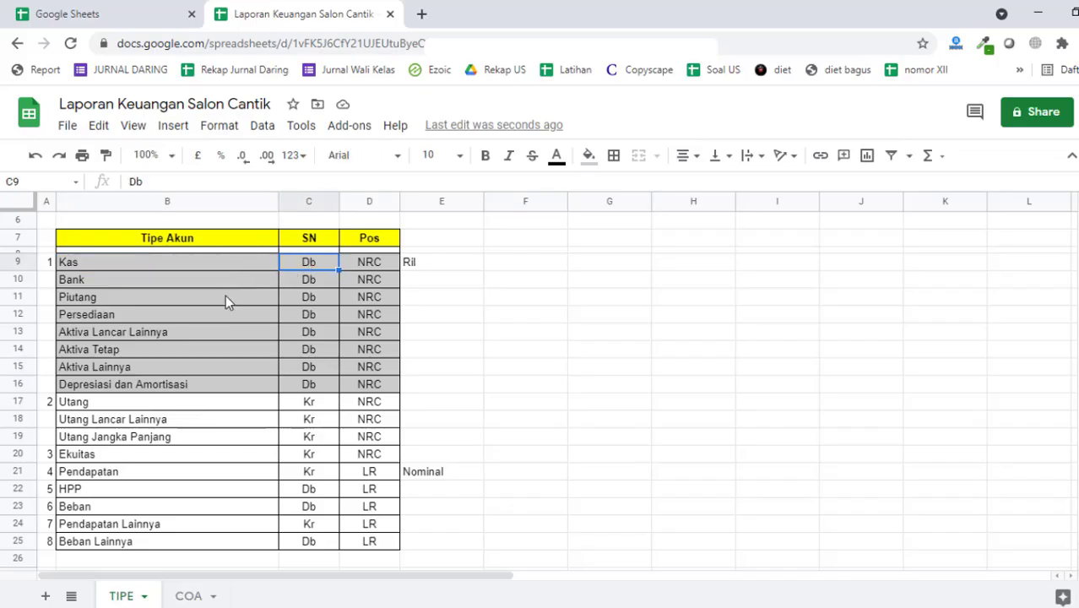
pyautogui.click(228, 285)
pyautogui.click(307, 286)
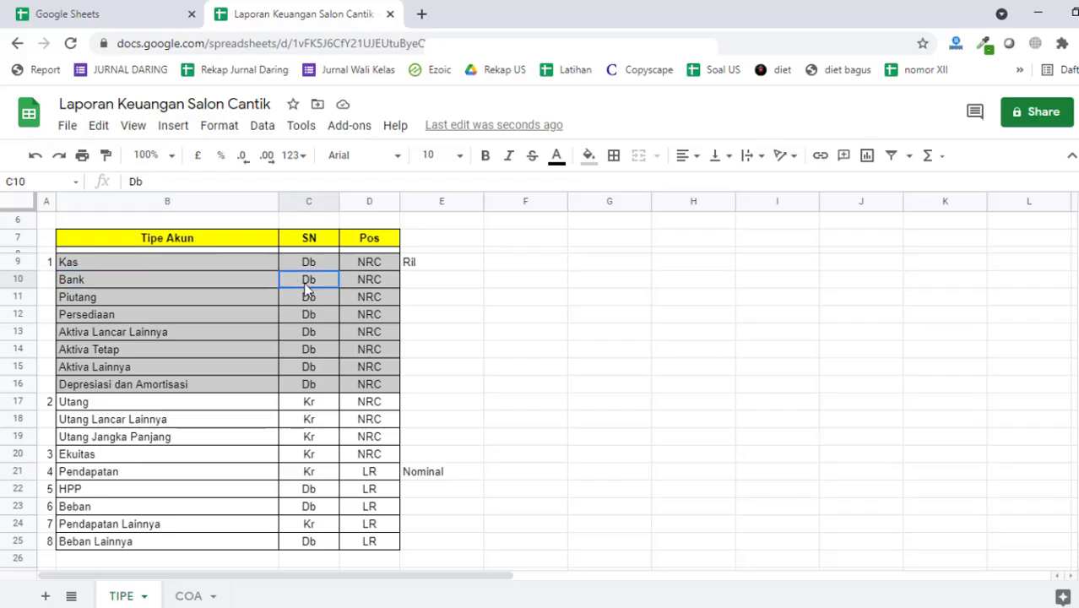
pyautogui.click(245, 296)
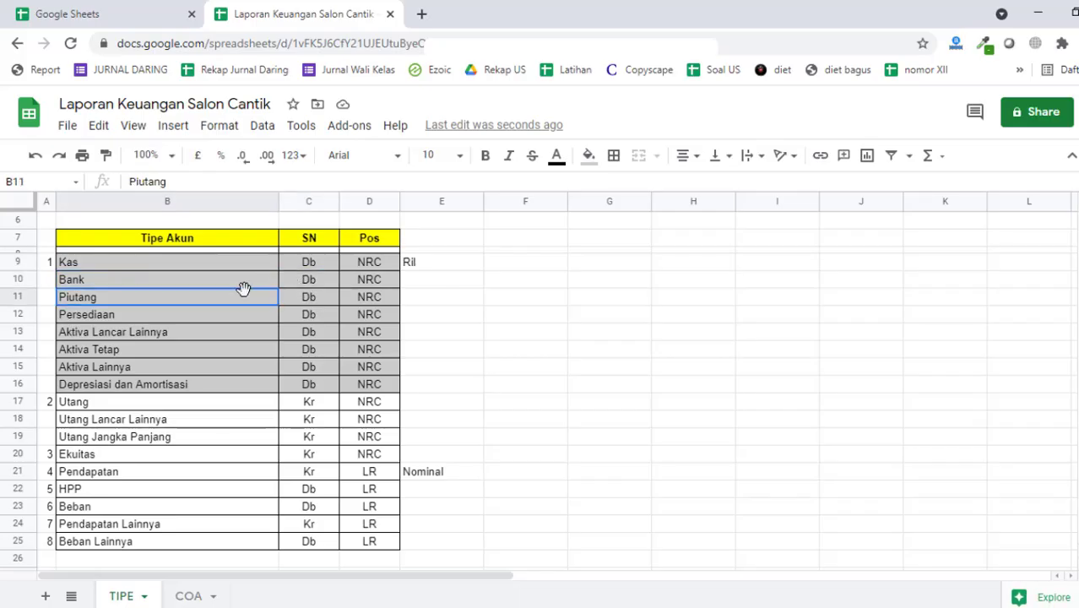
pyautogui.click(317, 297)
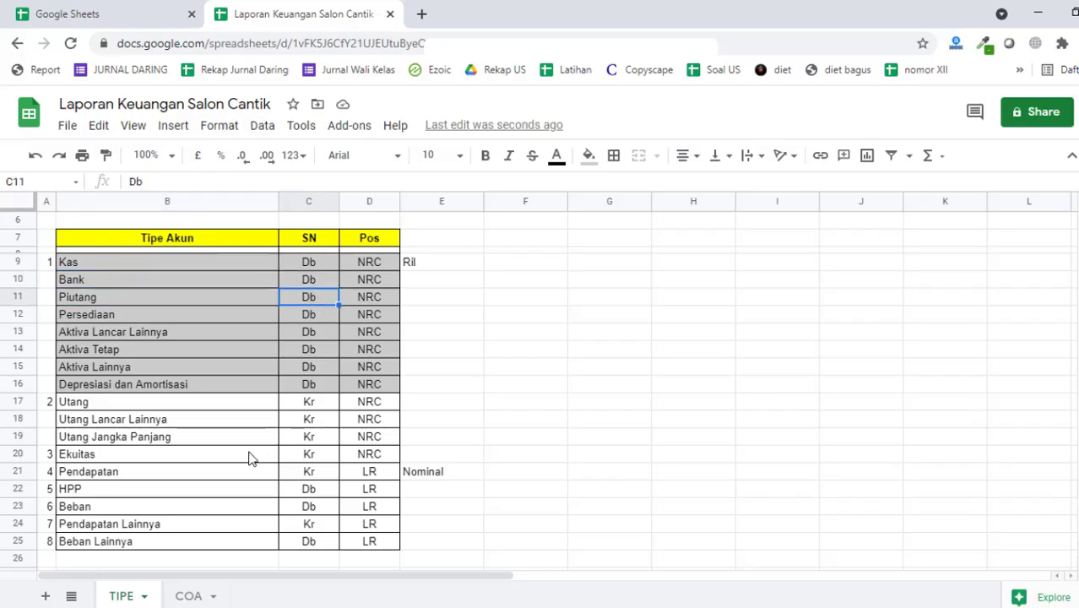
# Step: Review the SN column down the account list on the COA sheet
pyautogui.click(189, 597)
pyautogui.click(661, 335)
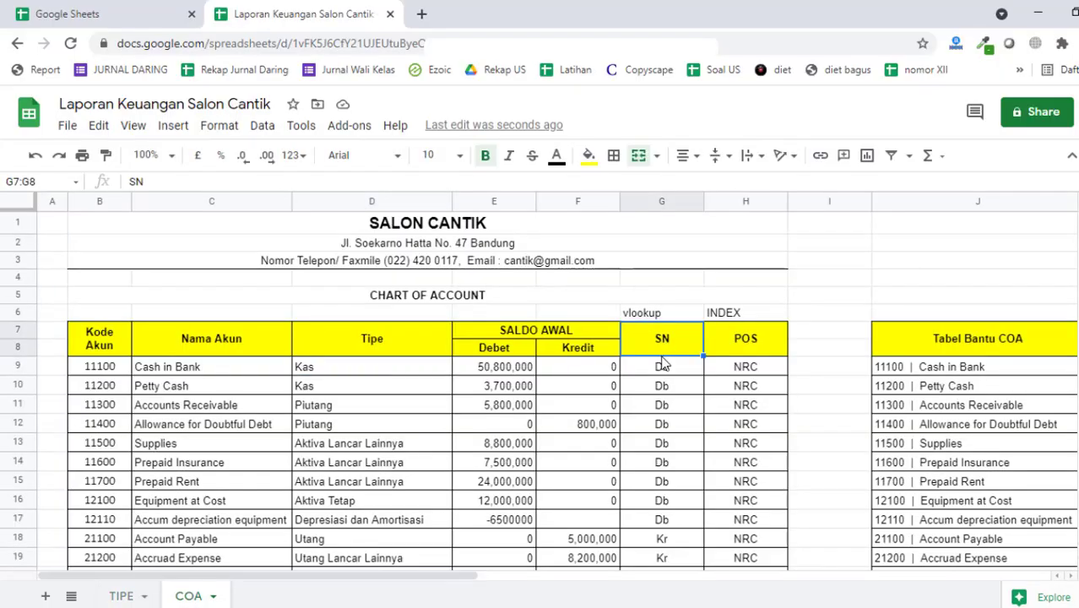
pyautogui.scroll(-5, 662, 382)
pyautogui.scroll(5, 663, 386)
# Step: Clear the existing SN lookup formulas from G9 through G36
pyautogui.click(673, 368)
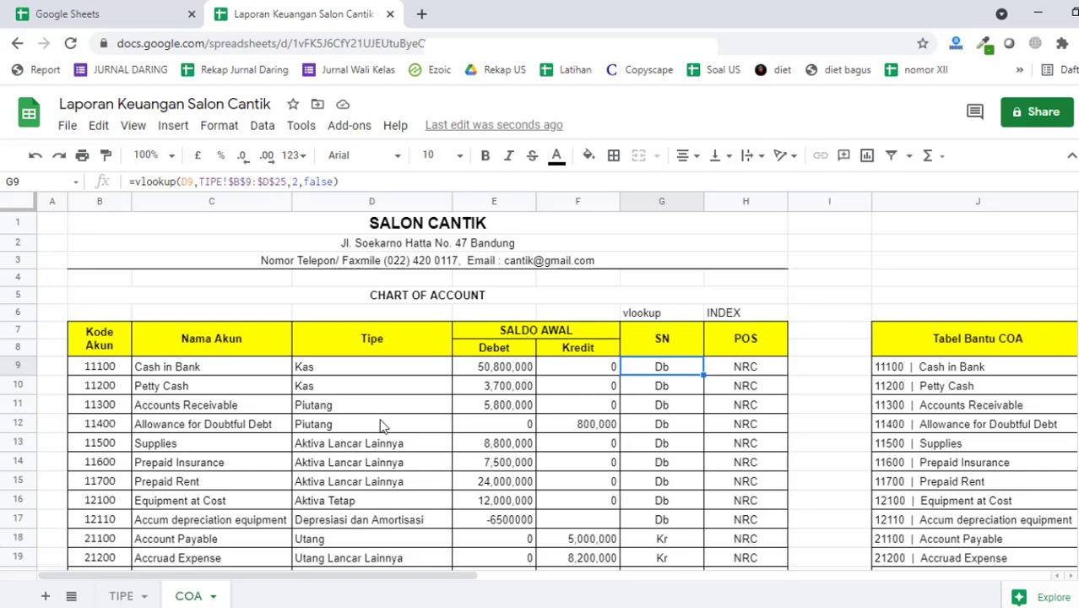
pyautogui.write('=vl')
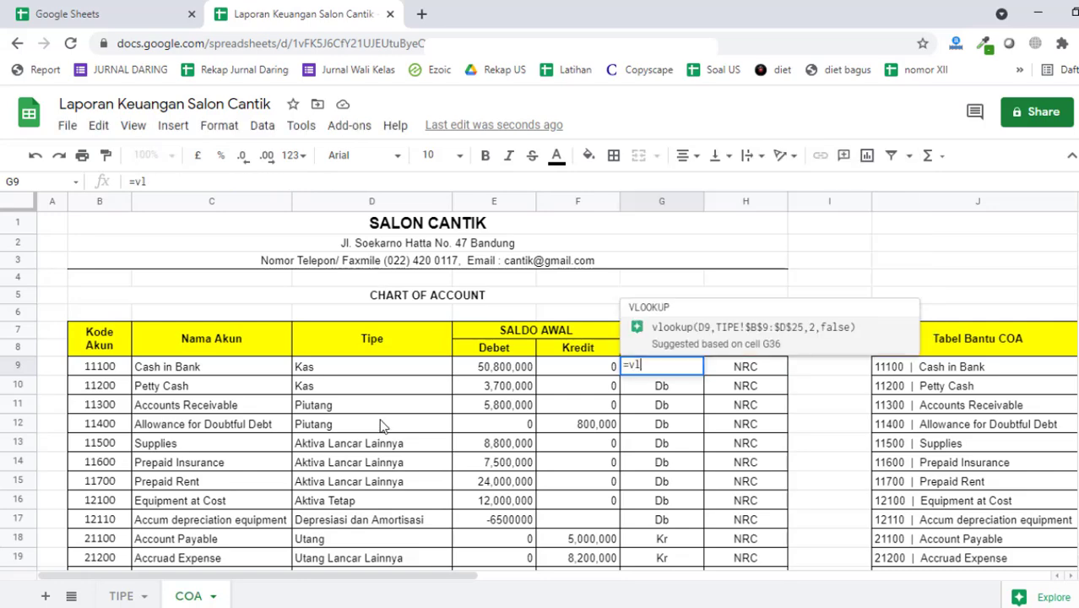
pyautogui.write('ook')
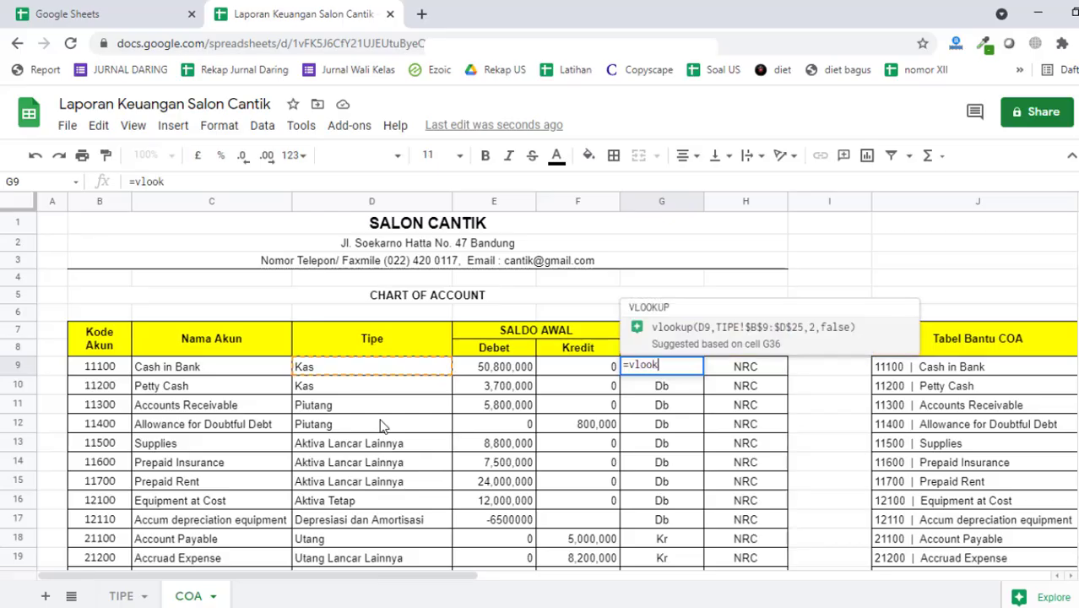
pyautogui.write('u')
pyautogui.press('BackSpace')
pyautogui.press('Escape')
pyautogui.press('Down')
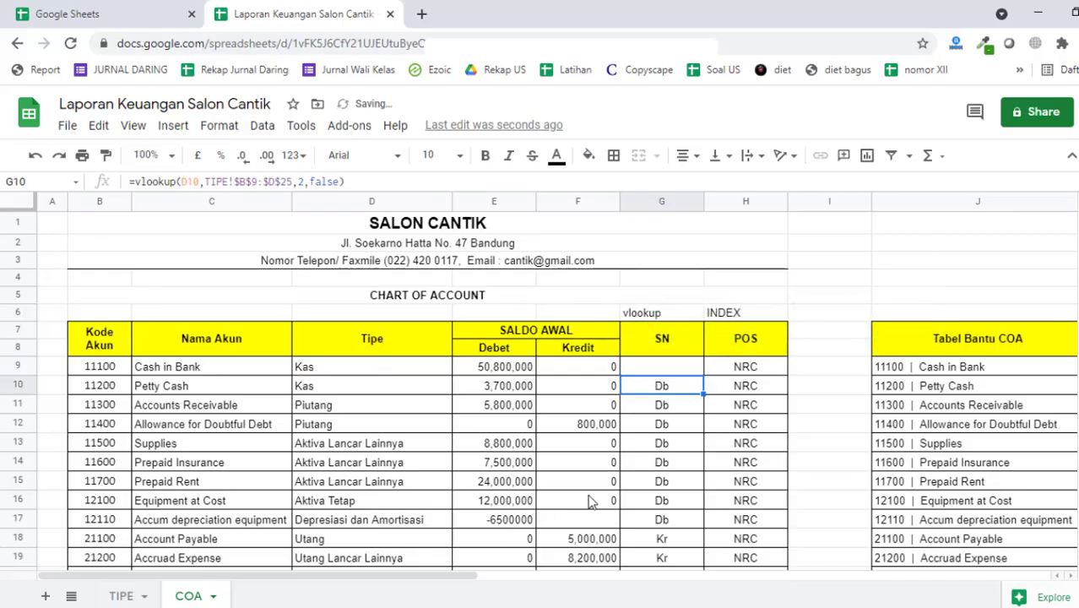
pyautogui.moveTo(661, 387); pyautogui.dragTo(693, 305)
pyautogui.press('Delete')
pyautogui.scroll(10, 662, 406)
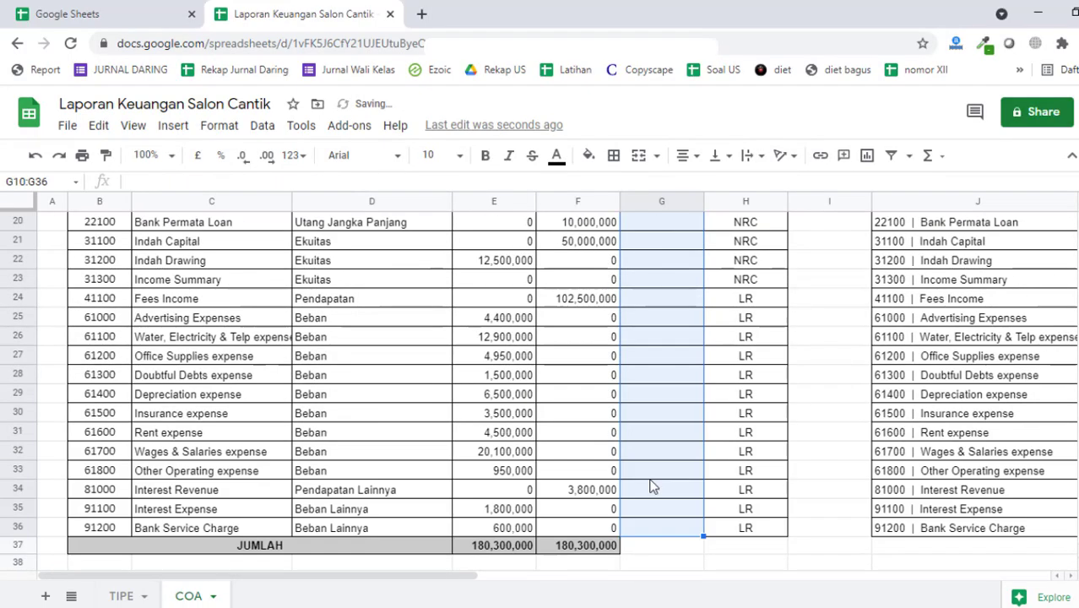
# Step: Start a VLOOKUP formula in G9 with the Tipe cell D9 as the search key, followed by a semicolon
pyautogui.click(661, 369)
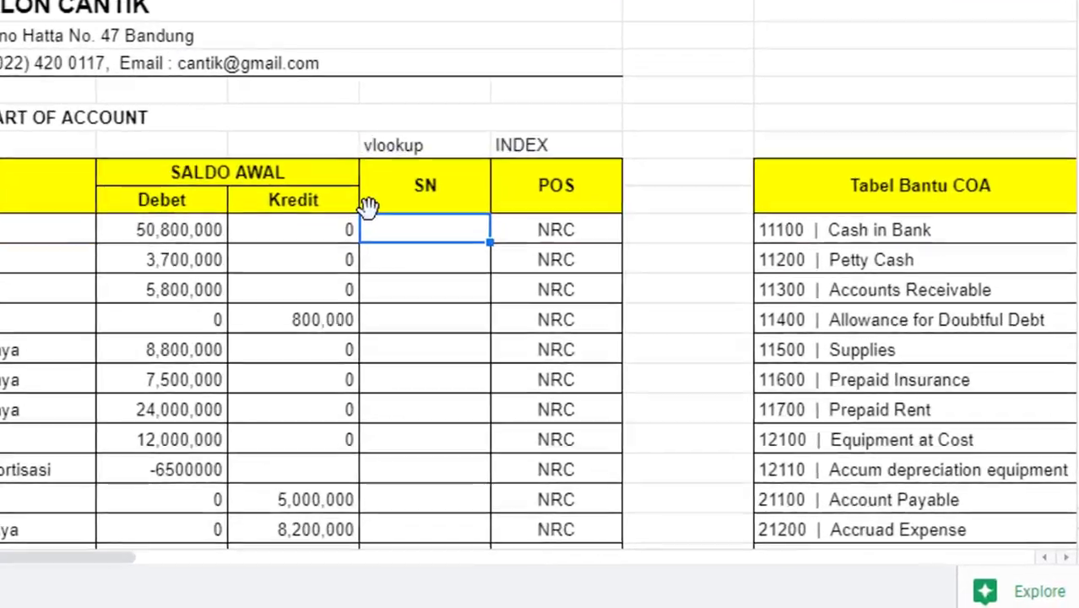
pyautogui.write('=VLOOKU')
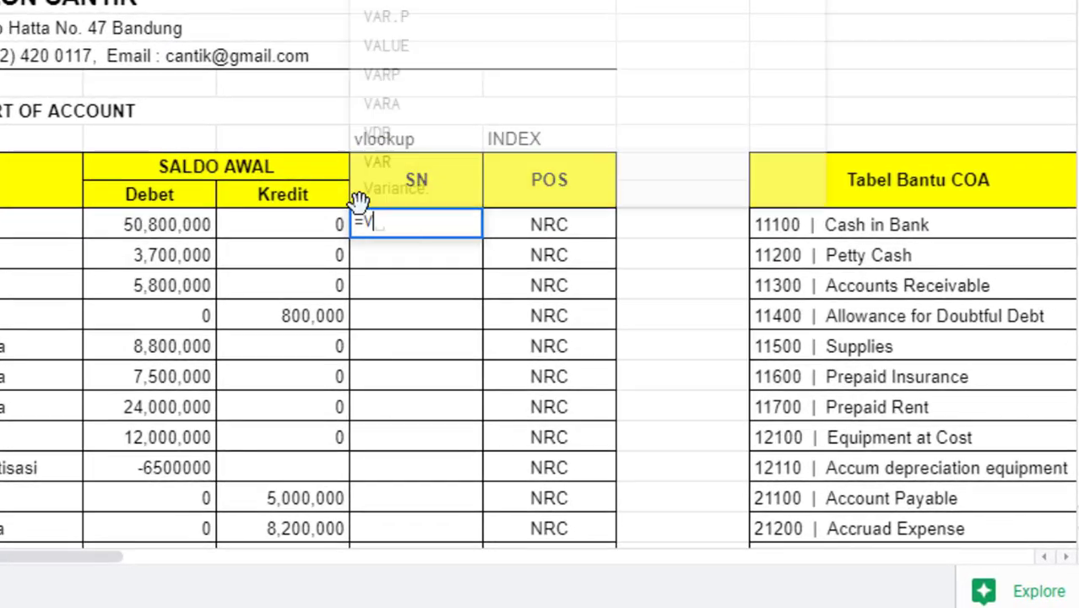
pyautogui.press('BackSpace')
pyautogui.press('BackSpace')
pyautogui.press('BackSpace')
pyautogui.press('BackSpace')
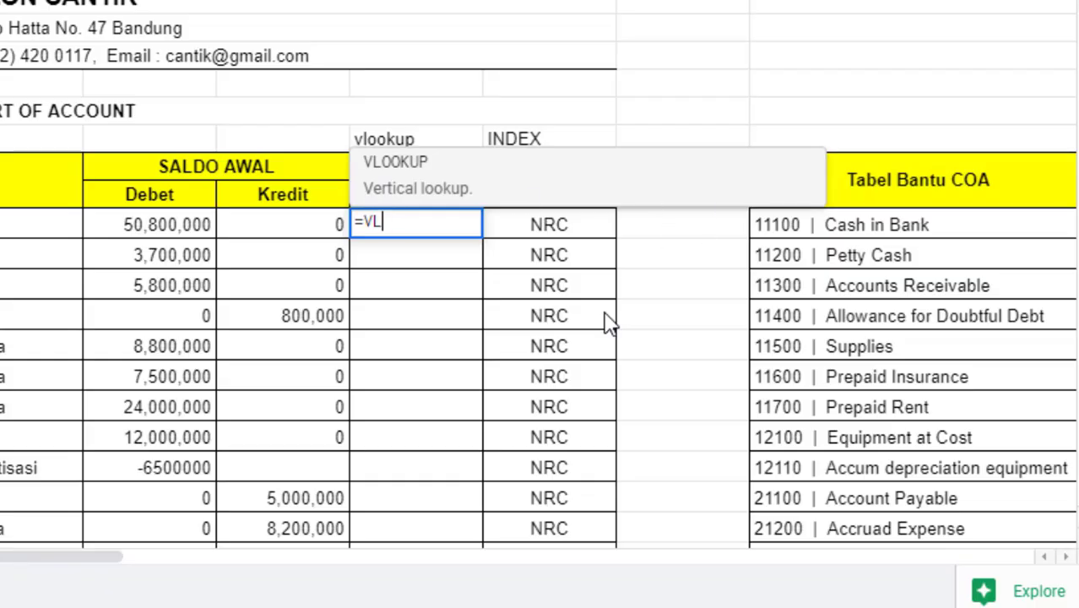
pyautogui.press('BackSpace')
pyautogui.press('BackSpace')
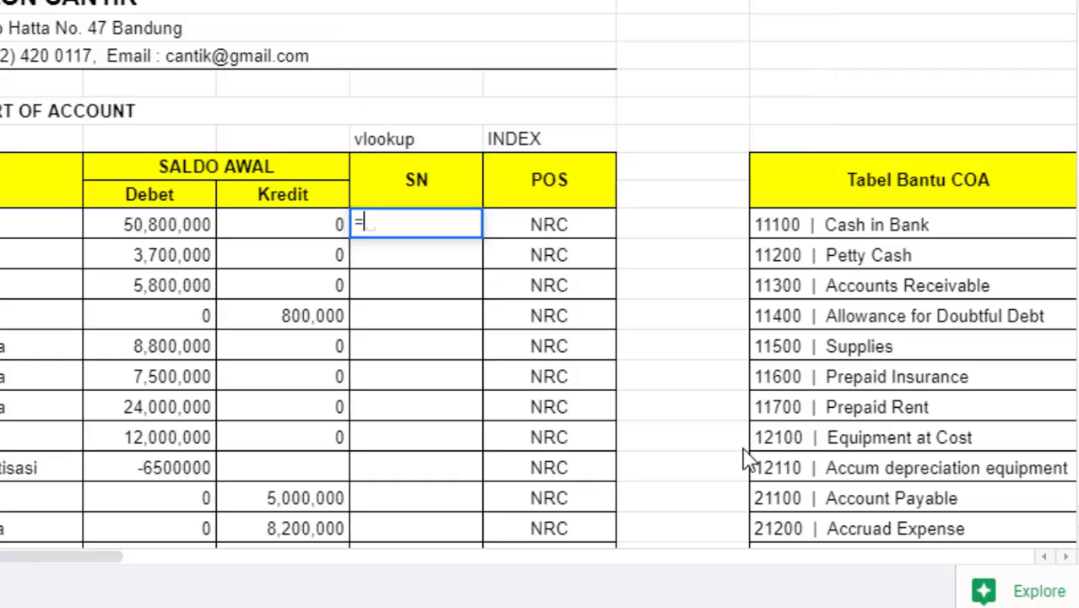
pyautogui.write('V')
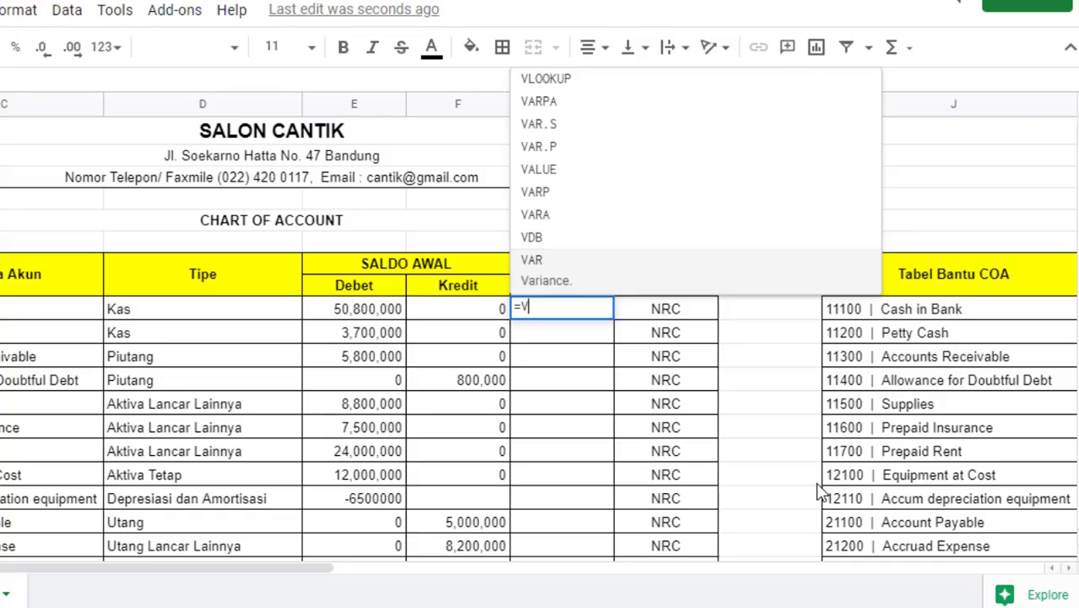
pyautogui.write('L')
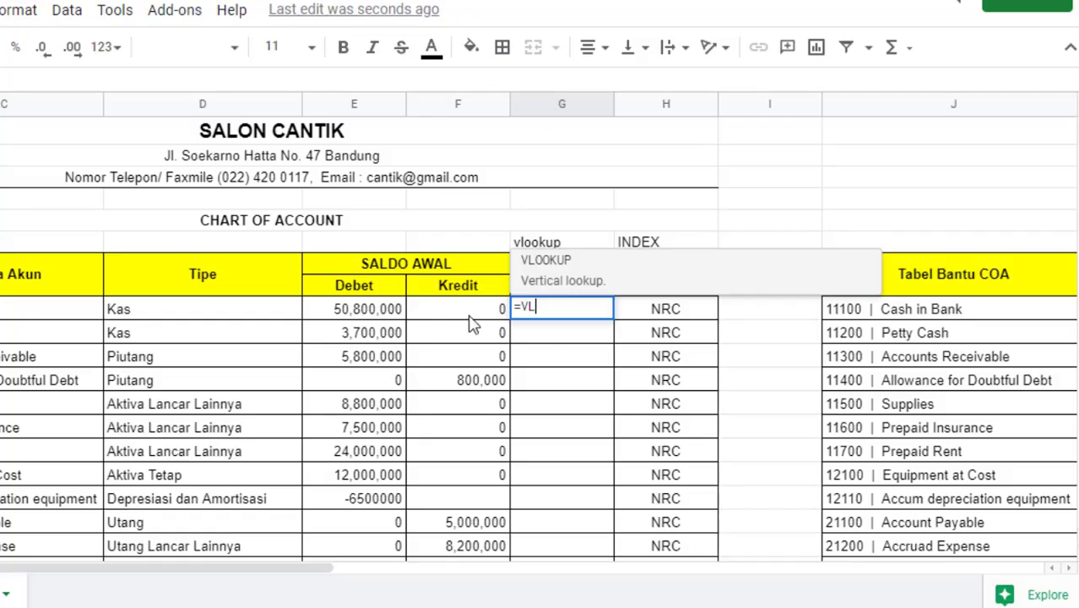
pyautogui.click(576, 267)
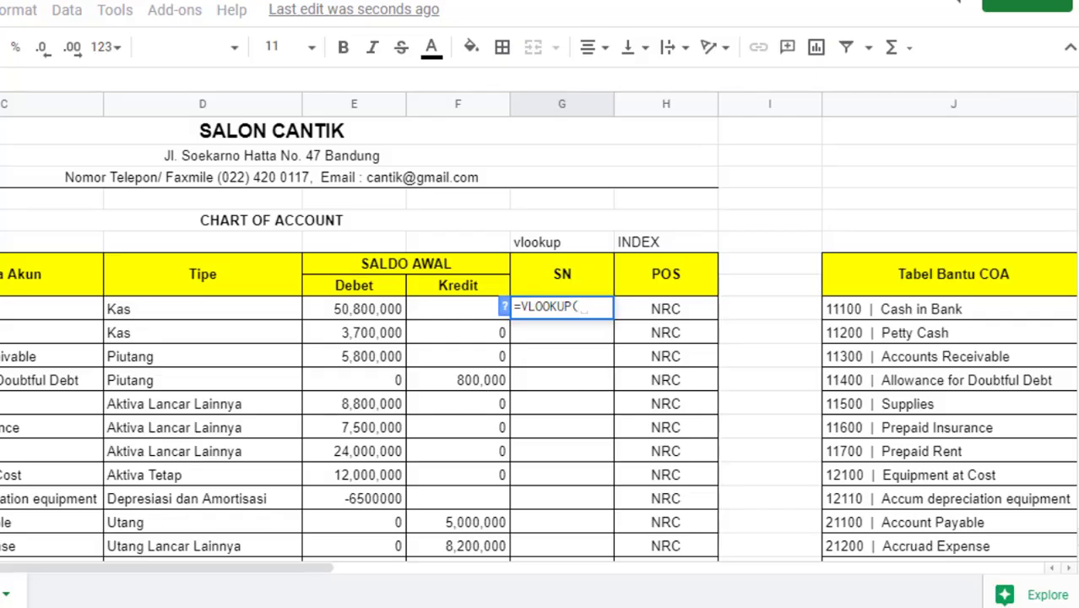
pyautogui.click(228, 315)
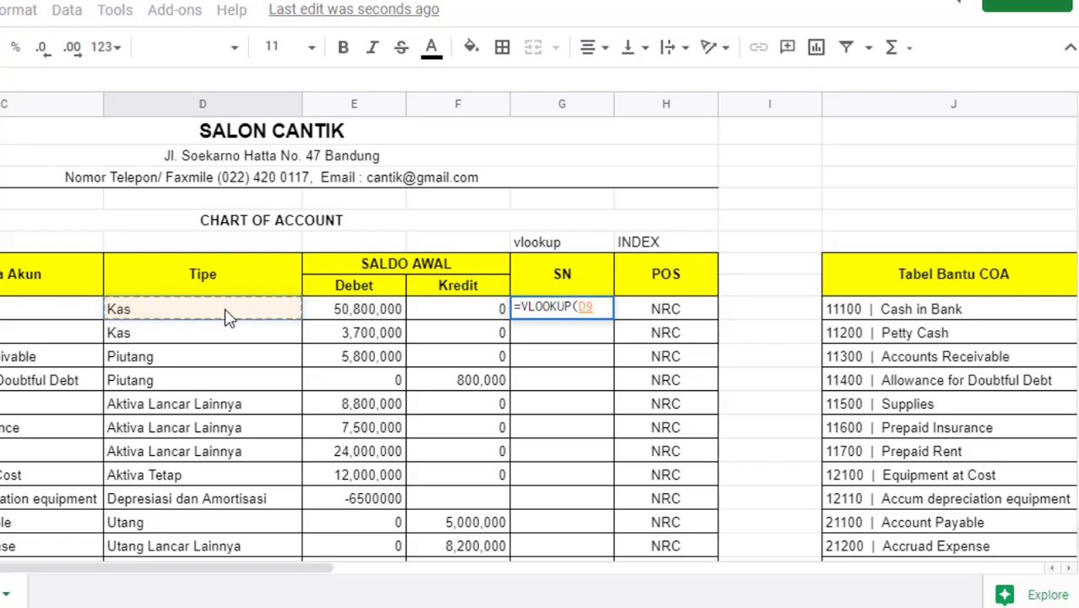
pyautogui.write(';')
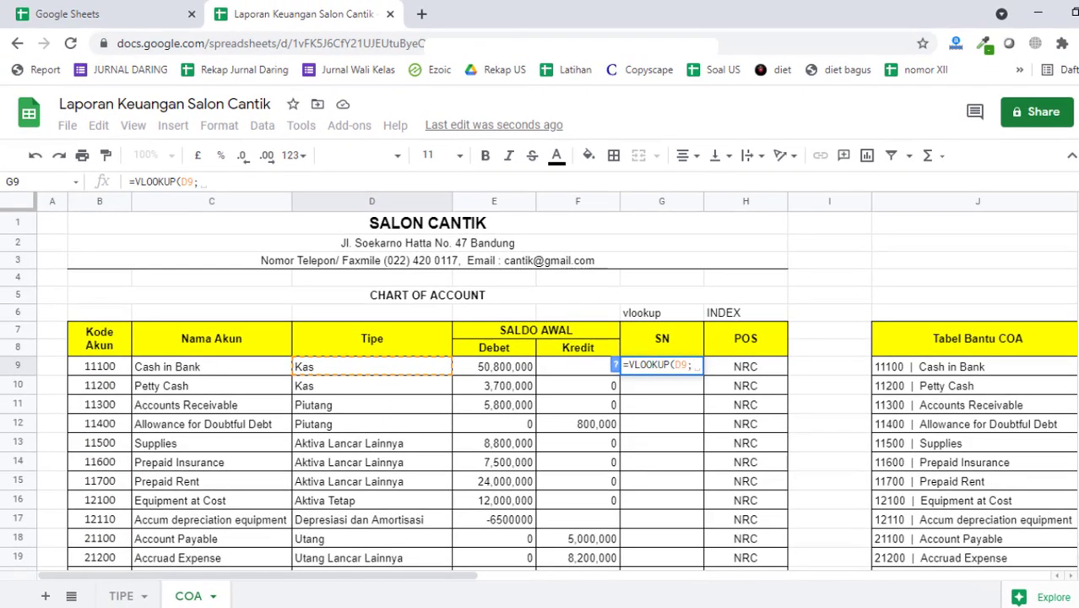
# Step: Set the VLOOKUP search range to columns B through D of the TIPE sheet
pyautogui.click(123, 596)
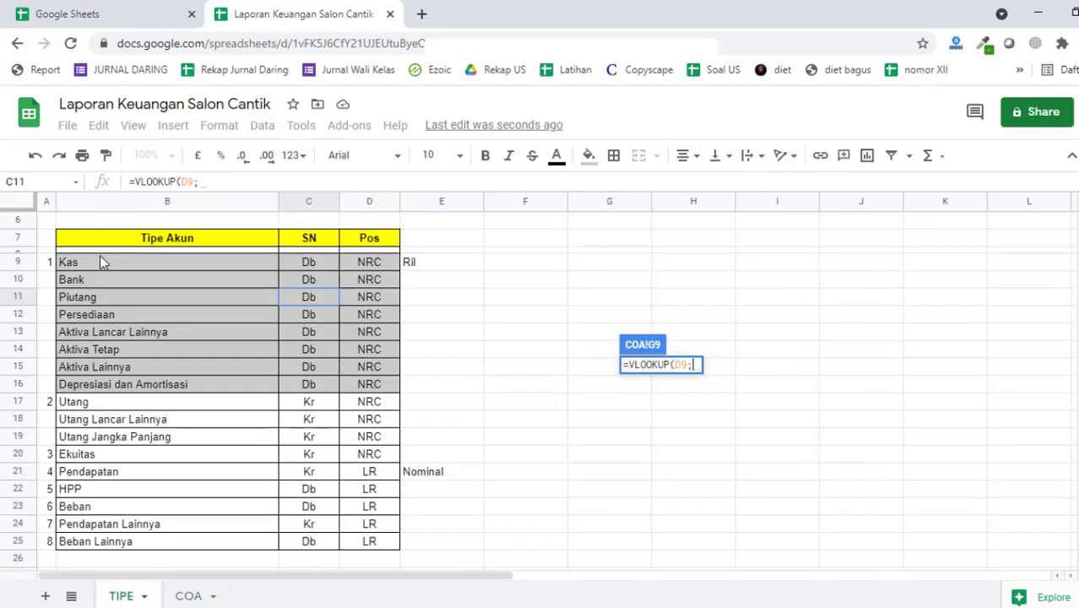
pyautogui.moveTo(99, 263); pyautogui.dragTo(368, 540)
pyautogui.moveTo(122, 205); pyautogui.dragTo(374, 203)
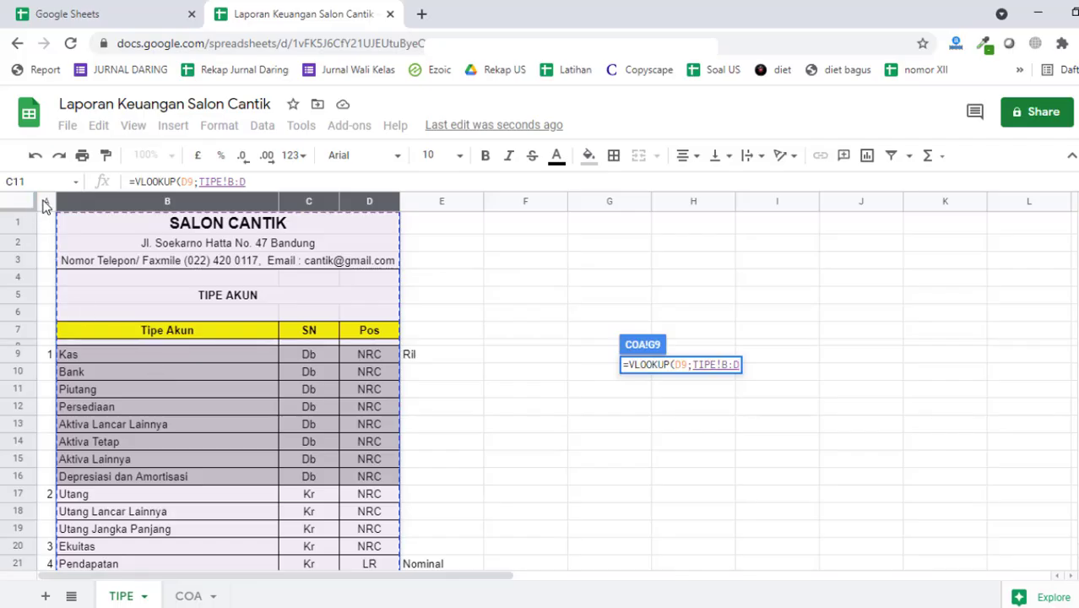
pyautogui.moveTo(45, 206); pyautogui.dragTo(494, 231)
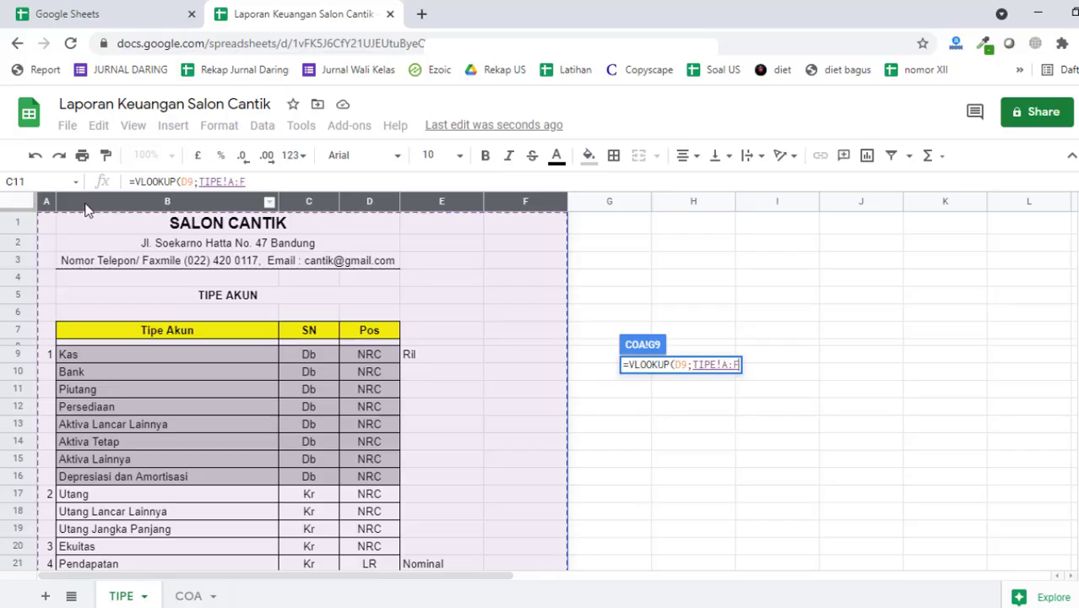
pyautogui.moveTo(84, 210); pyautogui.dragTo(364, 238)
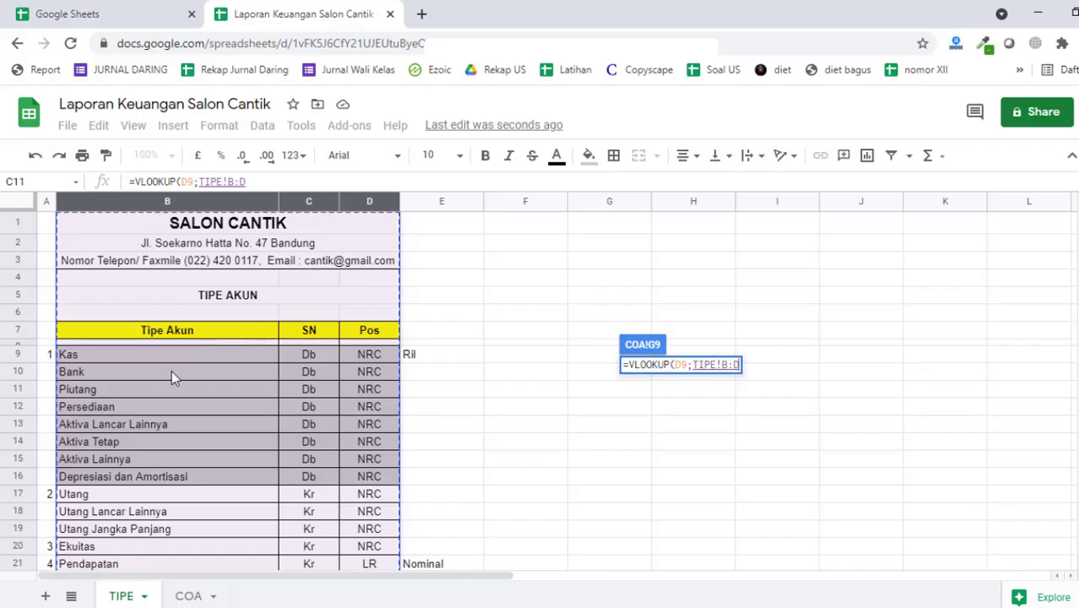
# Step: Complete the G9 VLOOKUP with column index 2 and FALSE for an exact match, and commit the formula
pyautogui.click(356, 183)
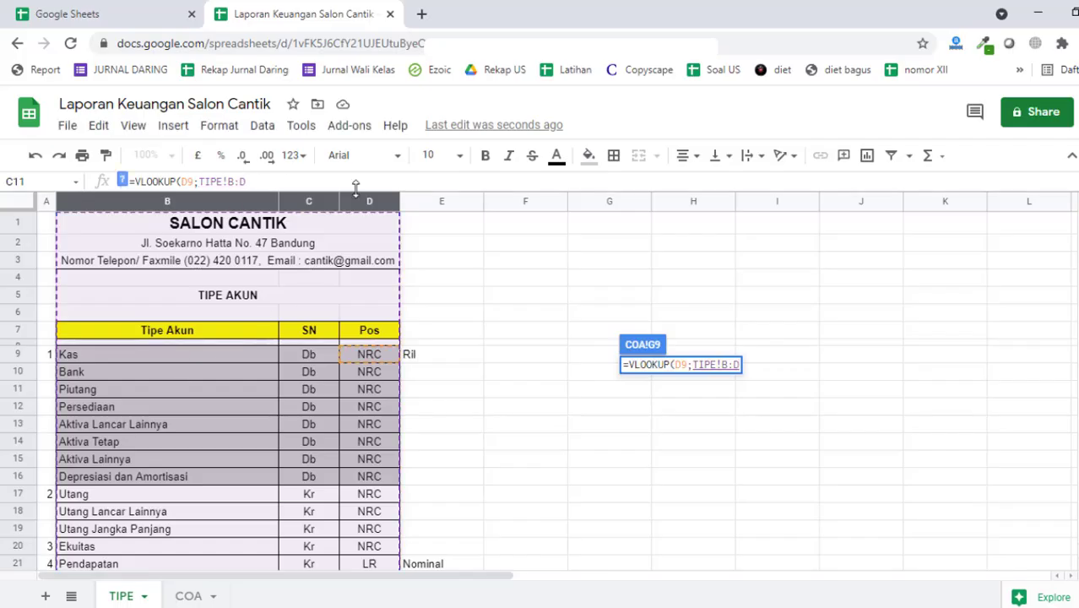
pyautogui.write(';2;FALSE')
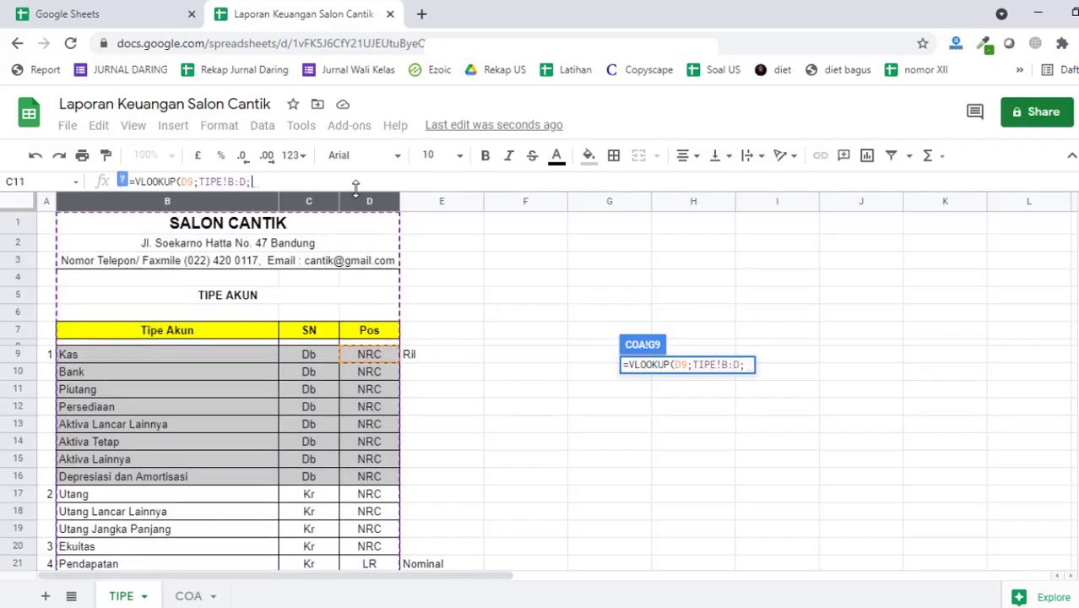
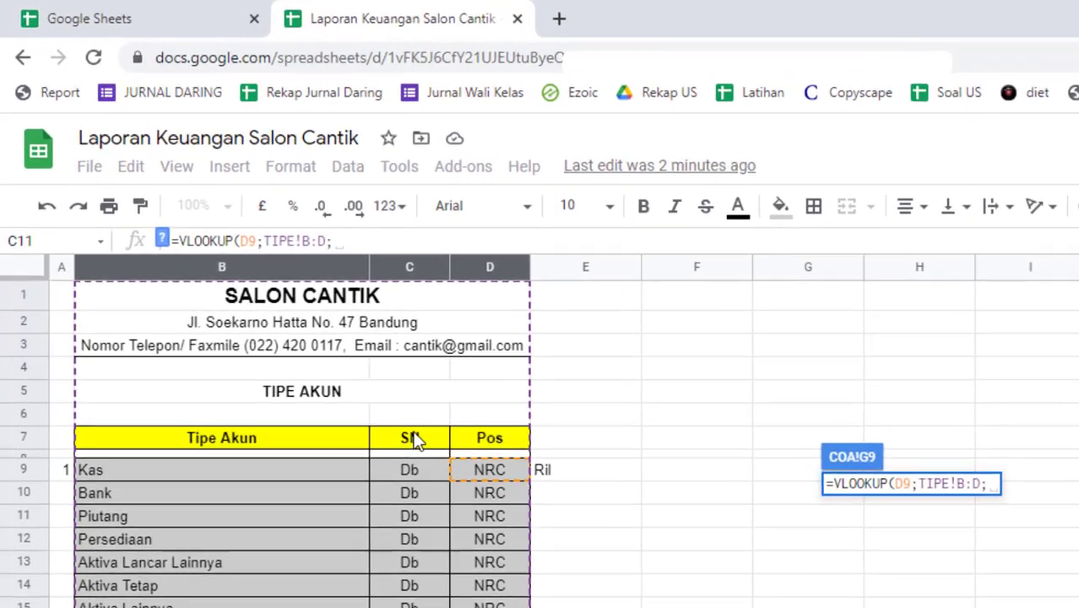
pyautogui.write('2')
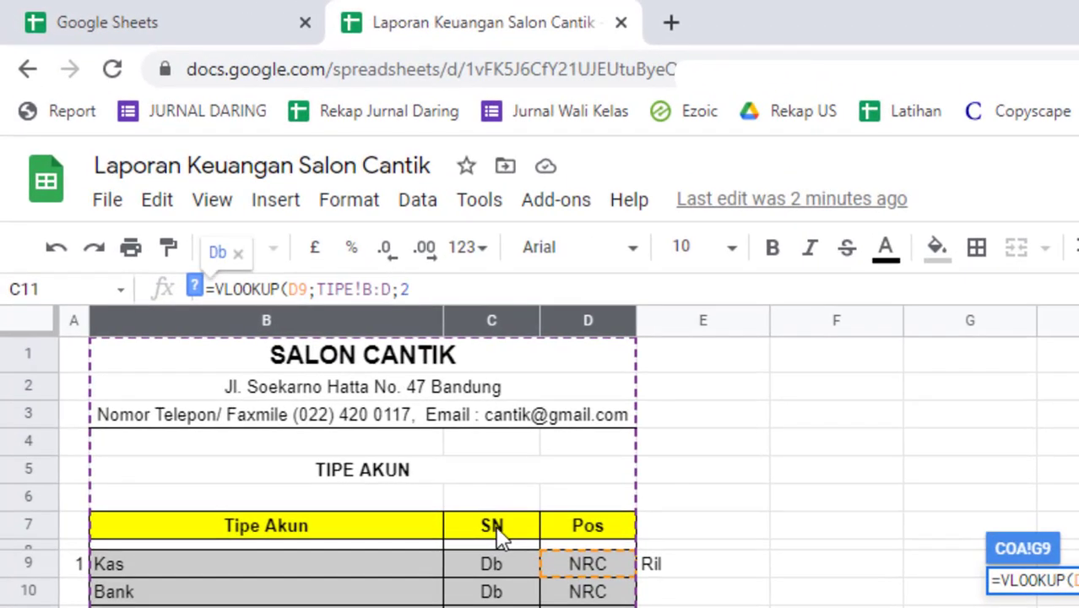
pyautogui.write(';')
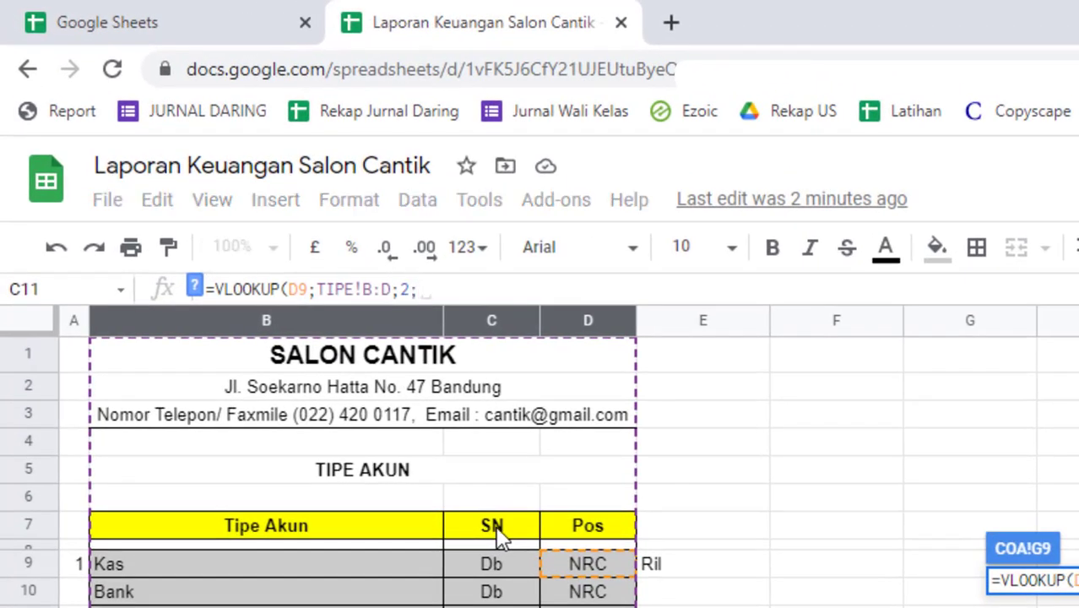
pyautogui.write('FALSE)')
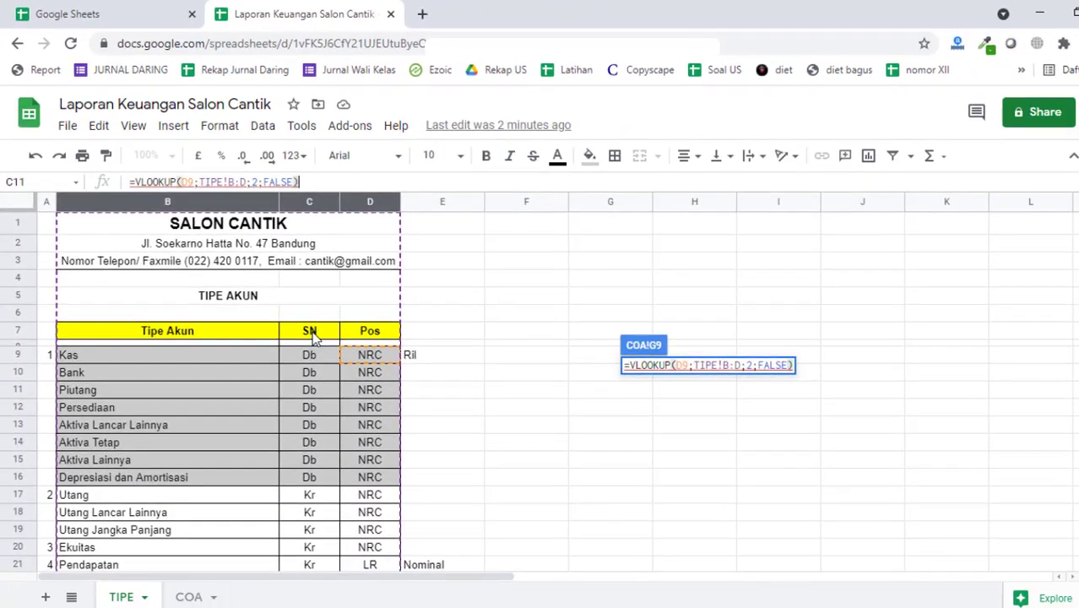
pyautogui.press('Return')
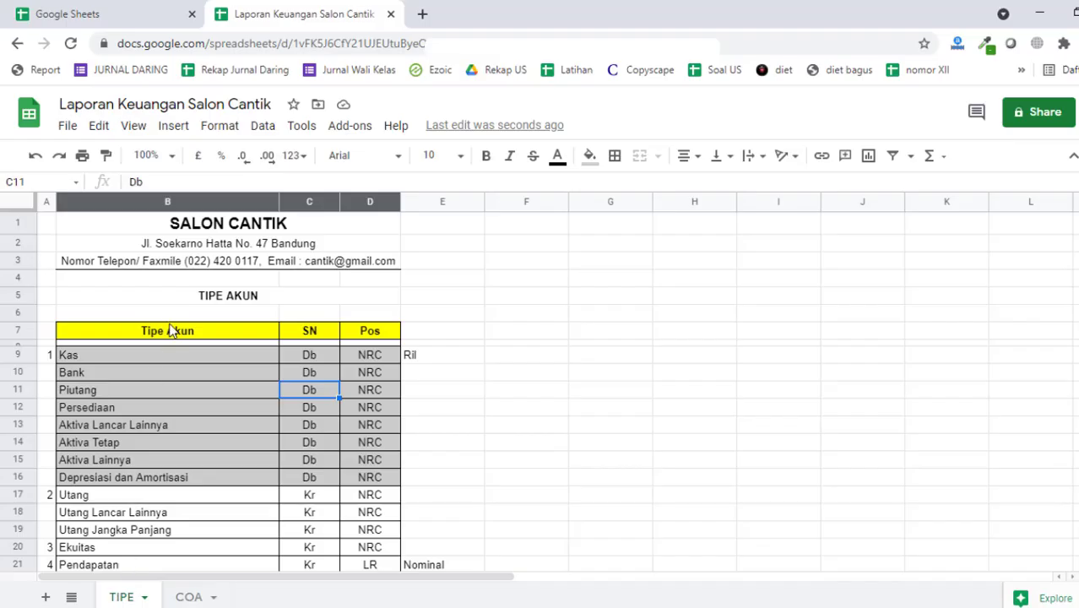
pyautogui.click(173, 317)
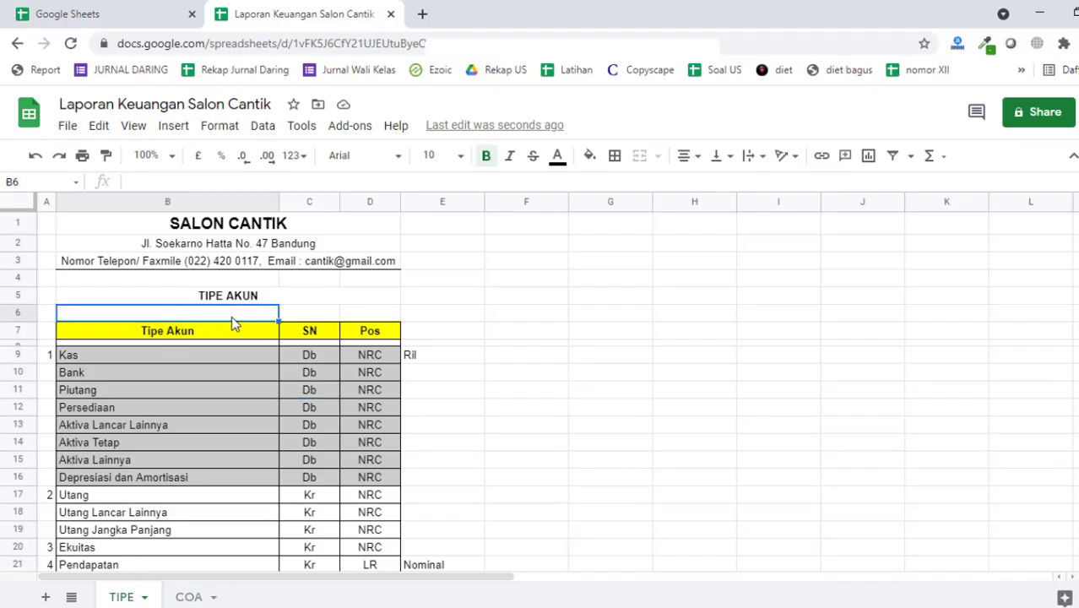
pyautogui.click(215, 345)
pyautogui.write('1')
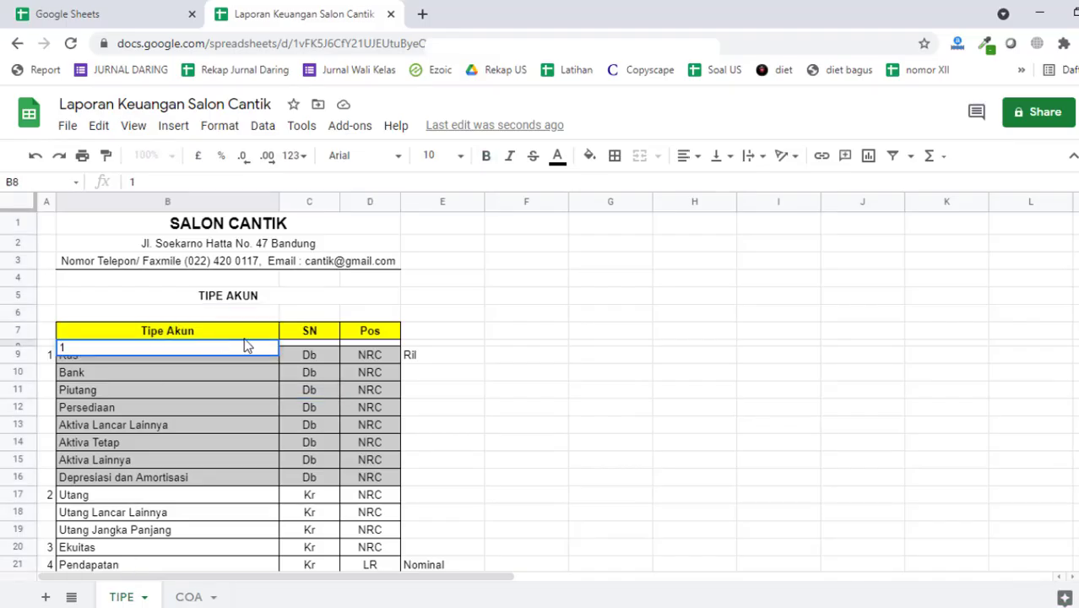
pyautogui.press('Tab')
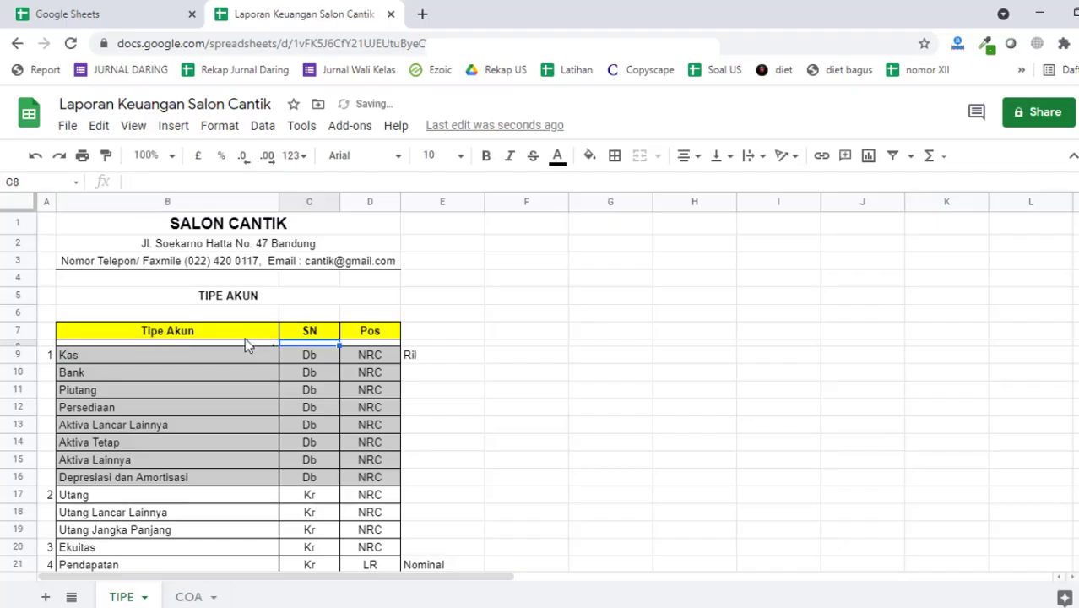
pyautogui.write('2')
pyautogui.press('Tab')
pyautogui.press('Up')
pyautogui.press('Left')
pyautogui.press('Down')
pyautogui.hotkey('shift', 'Left')
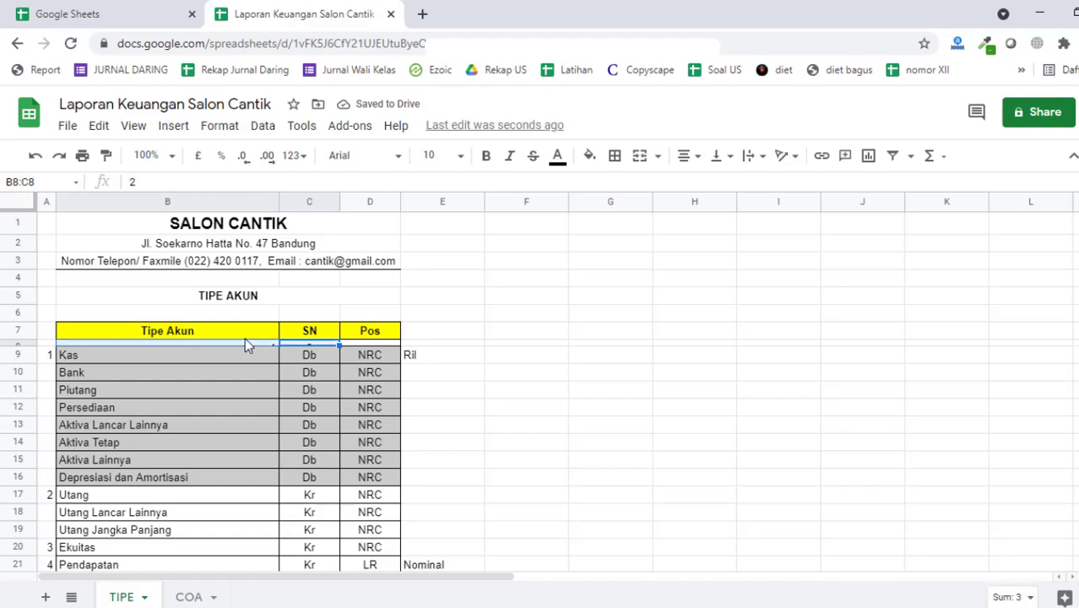
pyautogui.press('Delete')
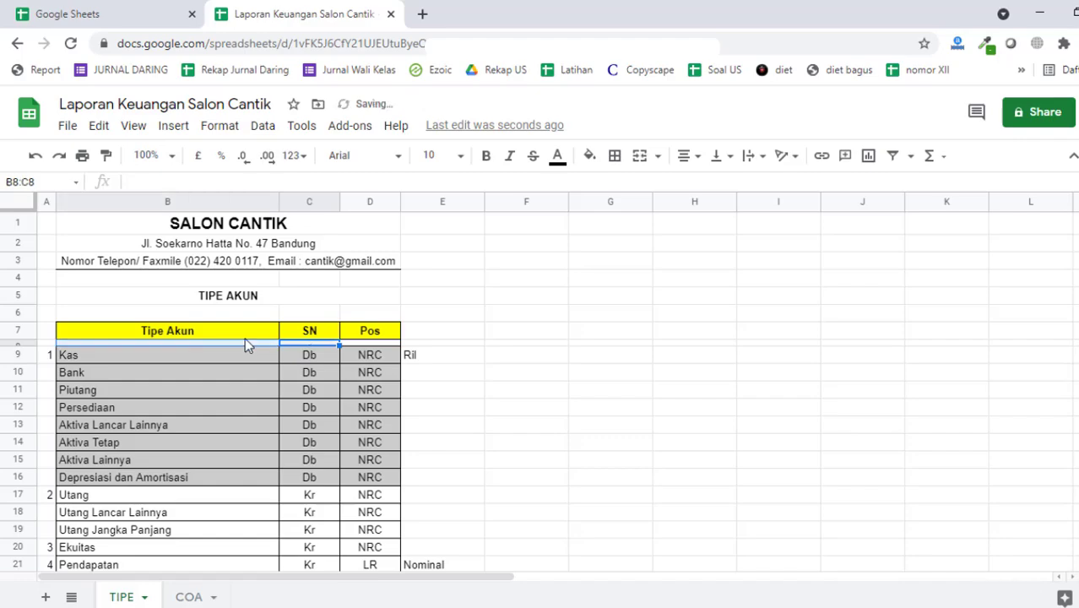
# Step: Number the TIPE table's columns 1, 2 and 3 in row 6 above Tipe Akun, SN and Pos
pyautogui.moveTo(521, 366); pyautogui.dragTo(502, 358)
pyautogui.click(108, 300)
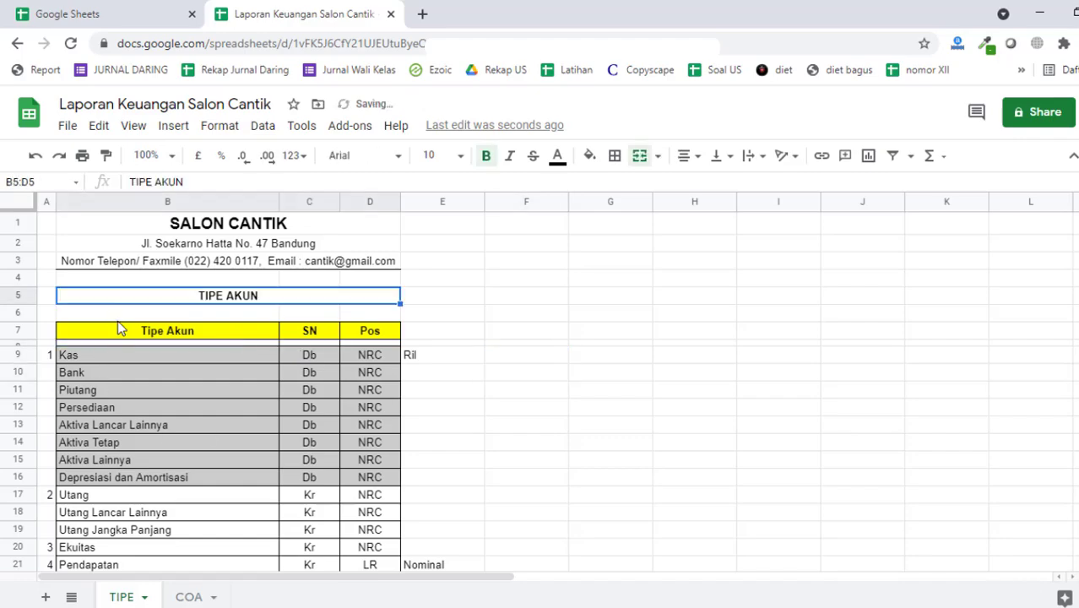
pyautogui.click(118, 315)
pyautogui.write('1')
pyautogui.click(313, 318)
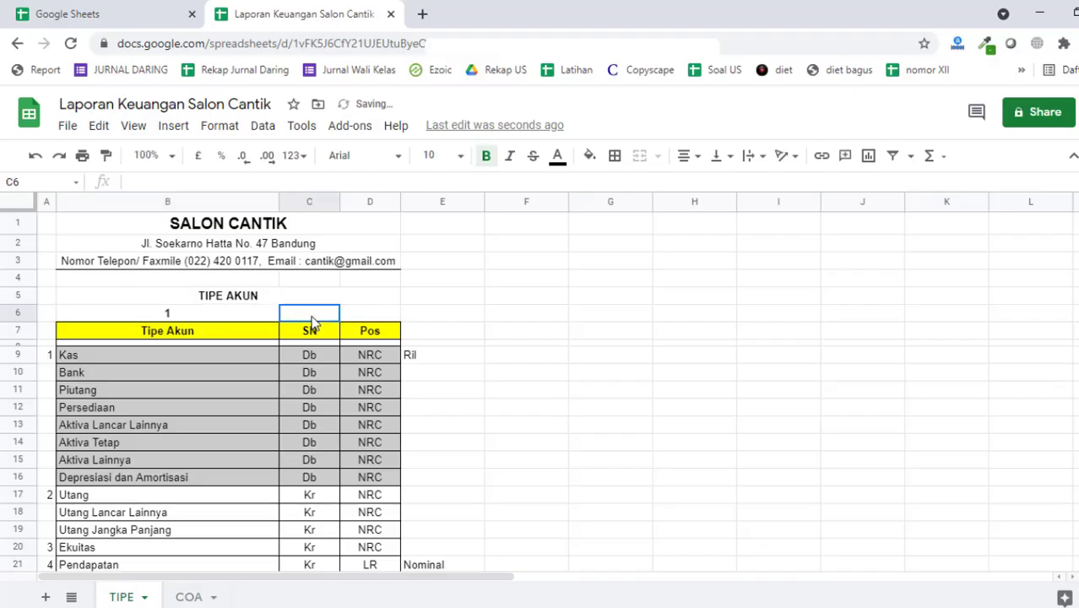
pyautogui.write('2')
pyautogui.click(396, 316)
pyautogui.write('3')
pyautogui.click(498, 338)
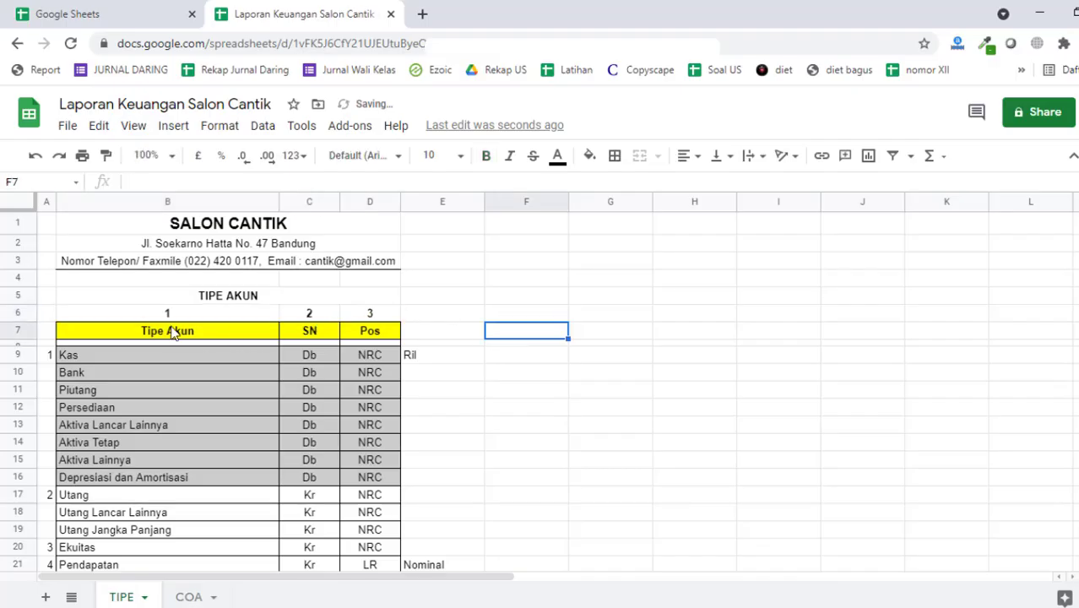
# Step: Extend the column numbering in row 6 up to 8 in I6, and clear the extra numbers from E6:I6
pyautogui.moveTo(185, 317); pyautogui.dragTo(809, 314)
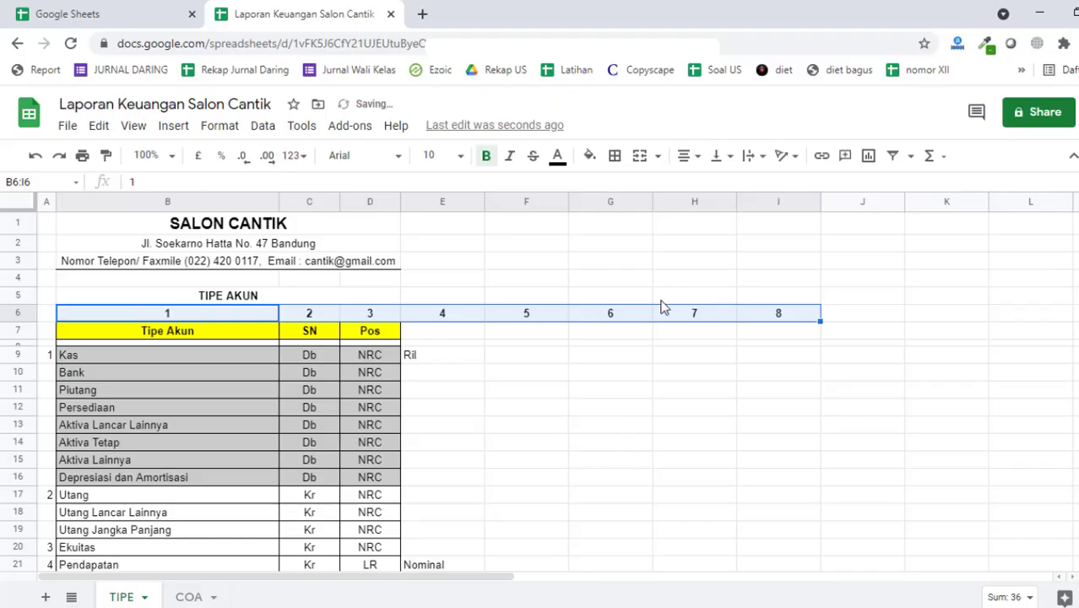
pyautogui.press('Delete')
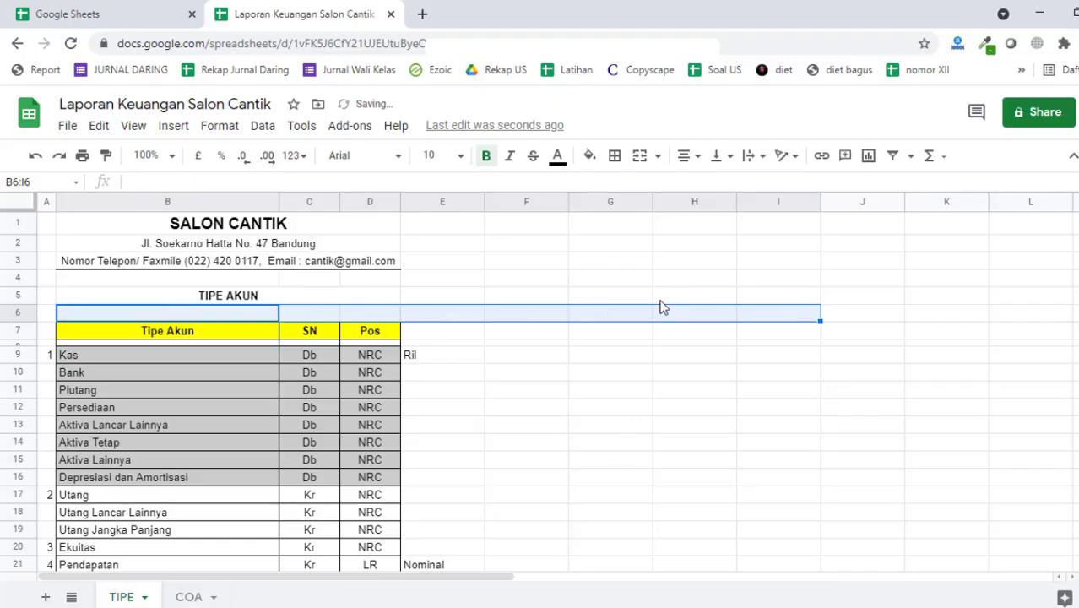
pyautogui.click(35, 155)
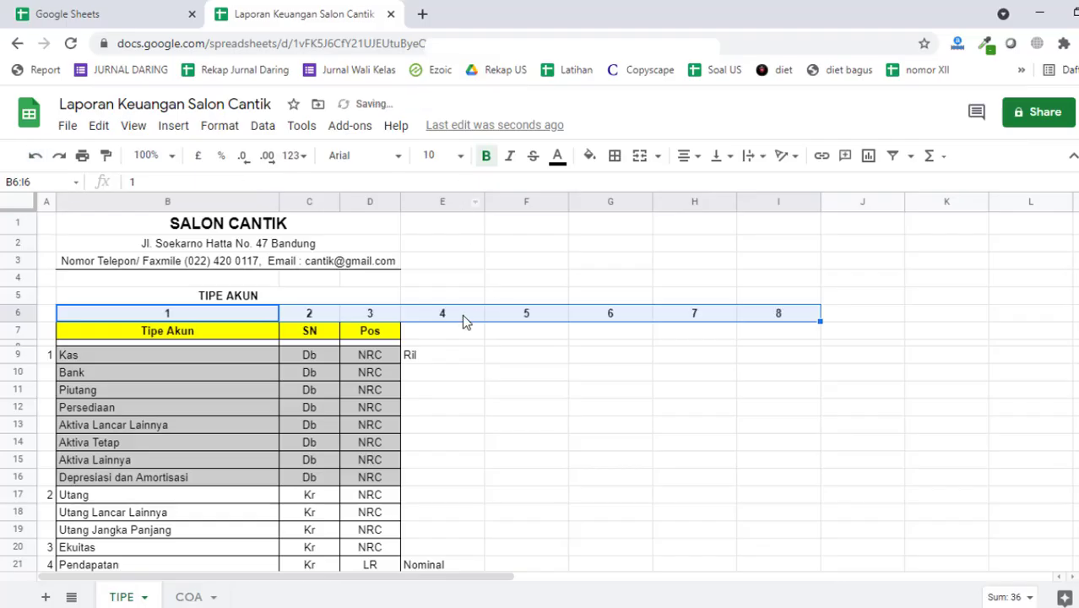
pyautogui.moveTo(462, 320); pyautogui.dragTo(781, 318)
pyautogui.press('Delete')
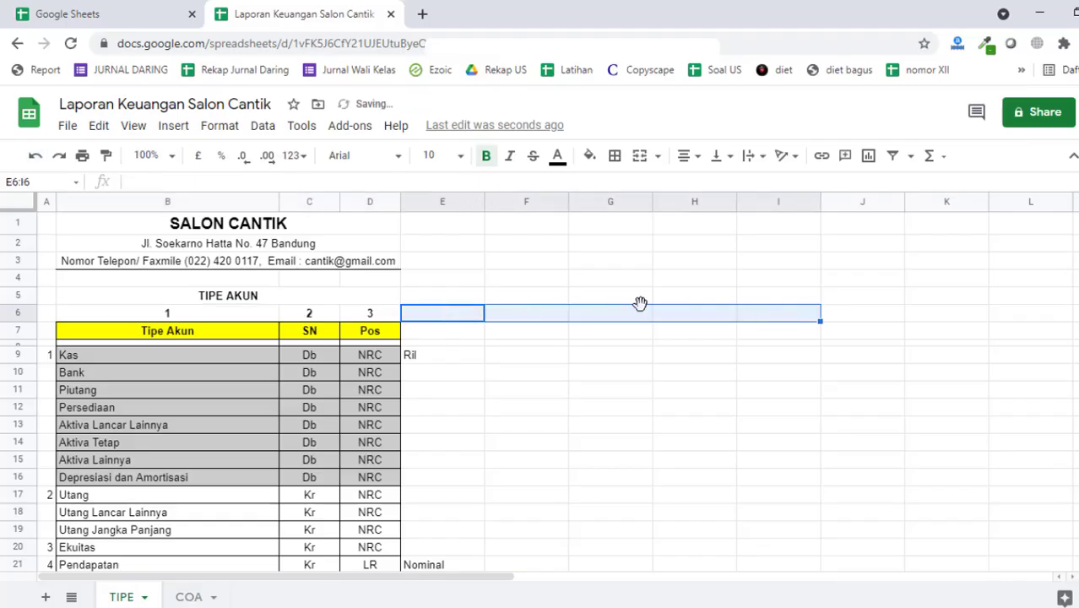
pyautogui.click(778, 499)
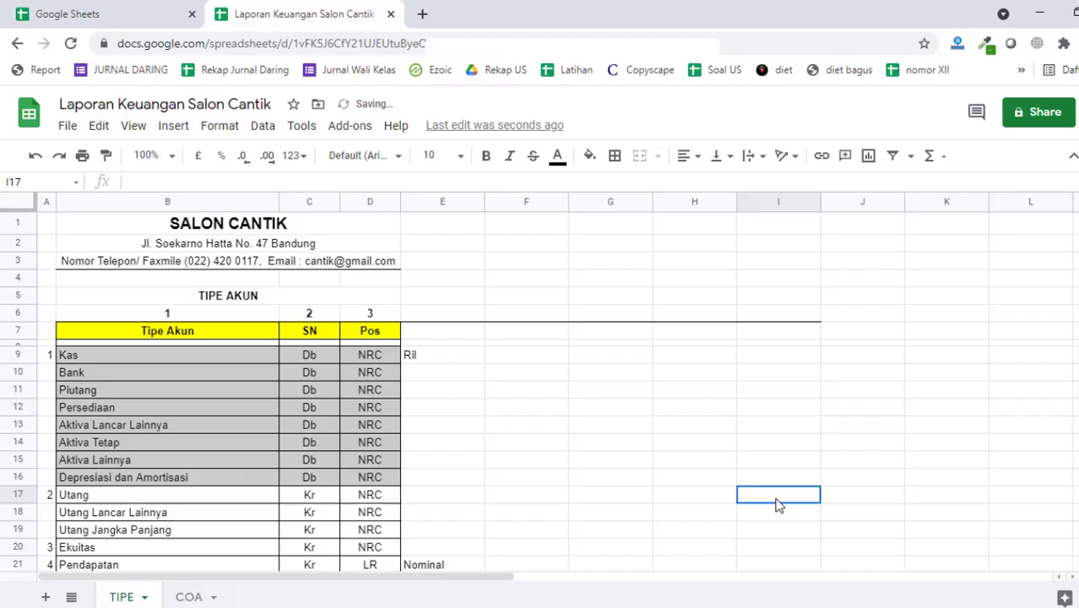
# Step: Fill the SN lookup formula on the COA sheet from G9 down through G36
pyautogui.click(191, 598)
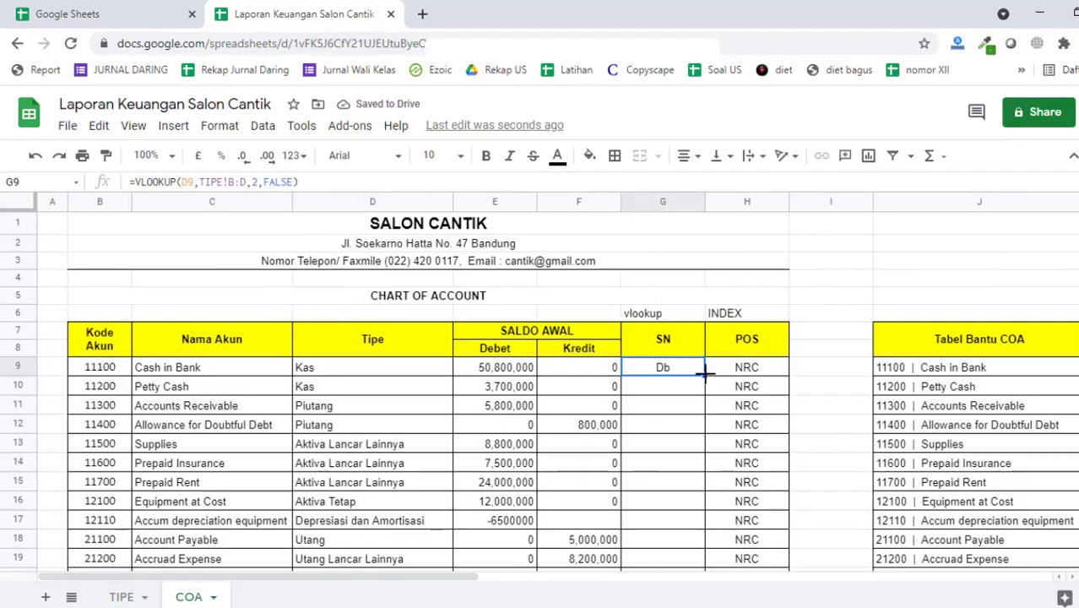
pyautogui.moveTo(704, 377); pyautogui.dragTo(713, 518)
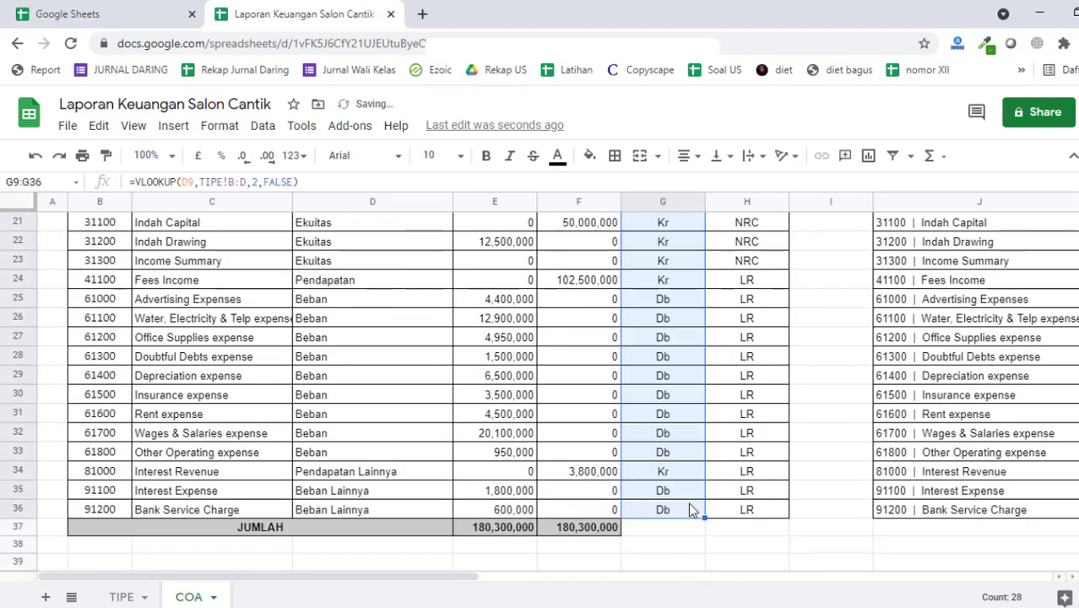
pyautogui.click(688, 504)
pyautogui.scroll(10, 688, 501)
pyautogui.click(692, 386)
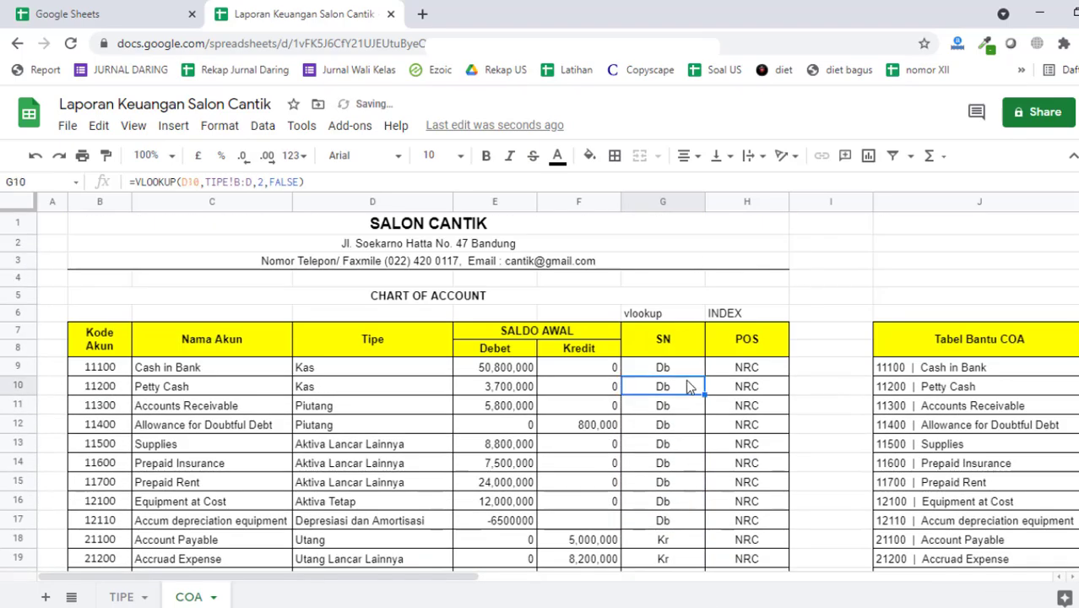
pyautogui.click(686, 367)
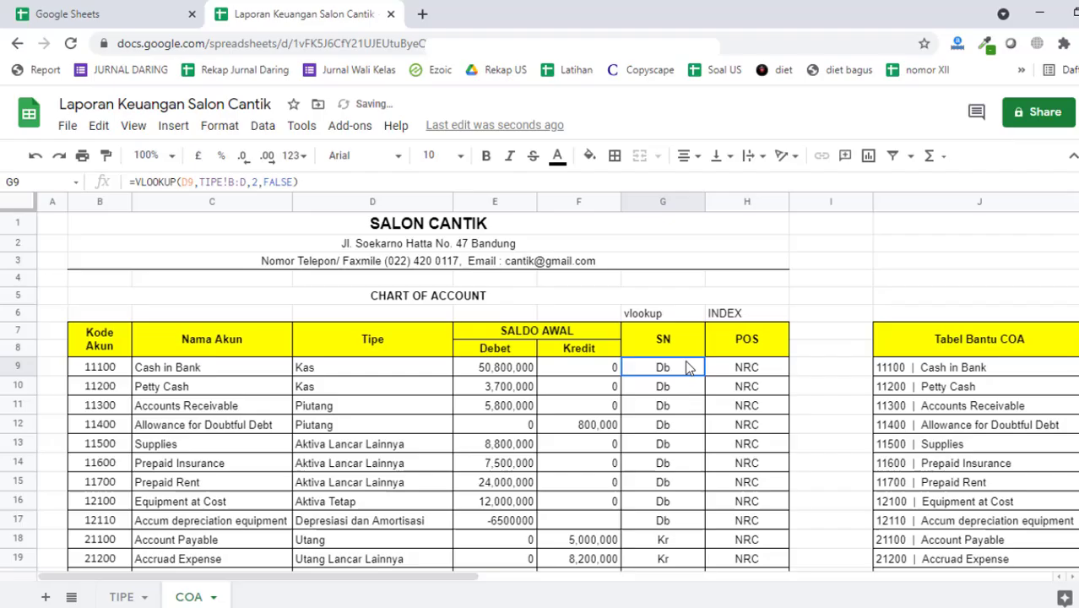
pyautogui.doubleClick(220, 185)
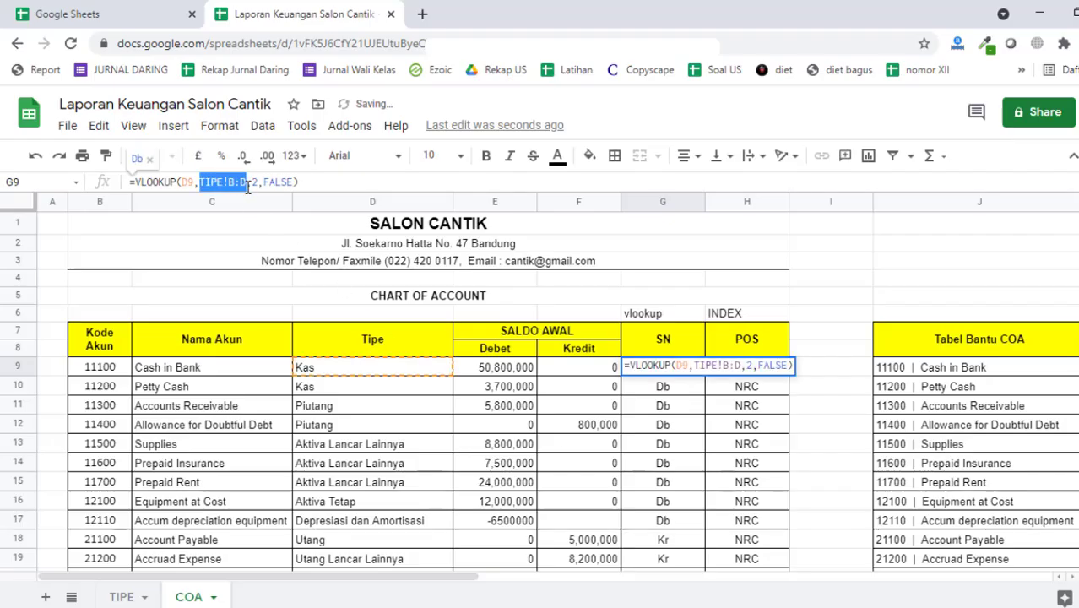
pyautogui.press('BackSpace')
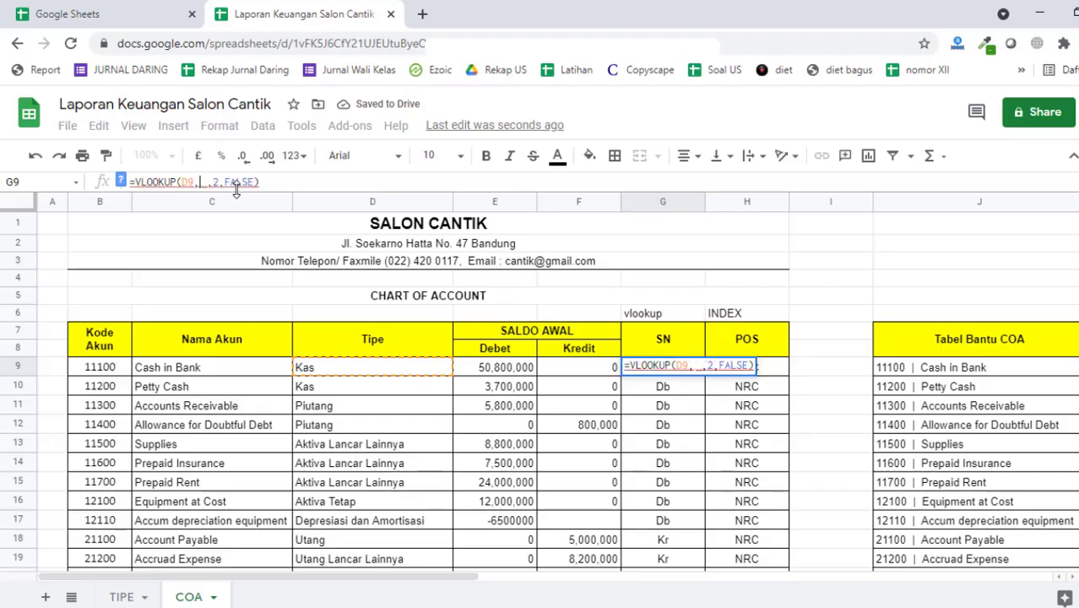
pyautogui.moveTo(292, 182); pyautogui.dragTo(92, 178)
pyautogui.press('BackSpace')
pyautogui.press('Return')
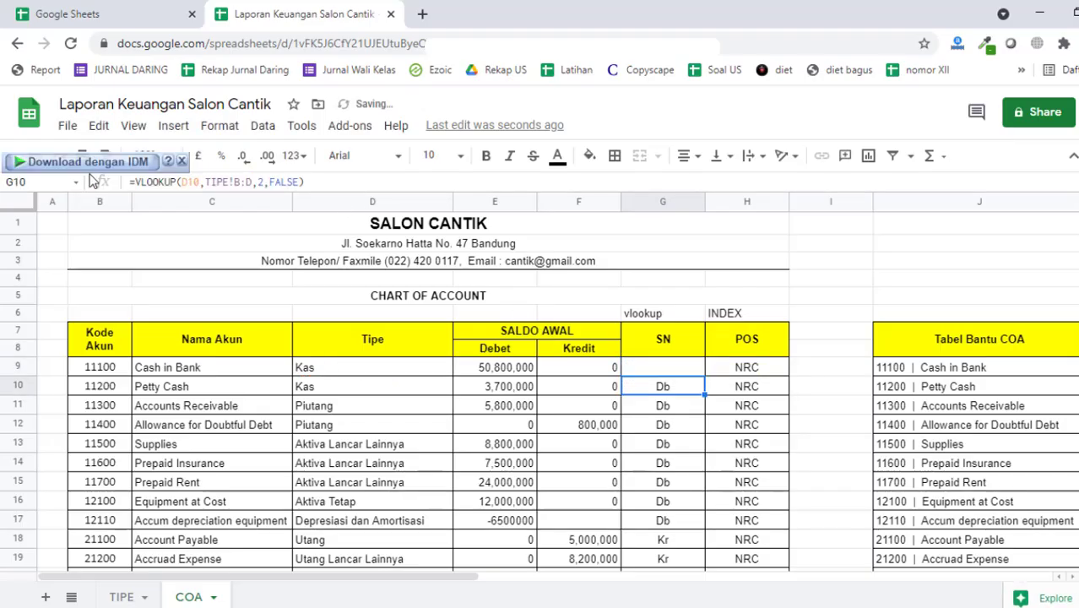
pyautogui.hotkey('ctrl', 'z')
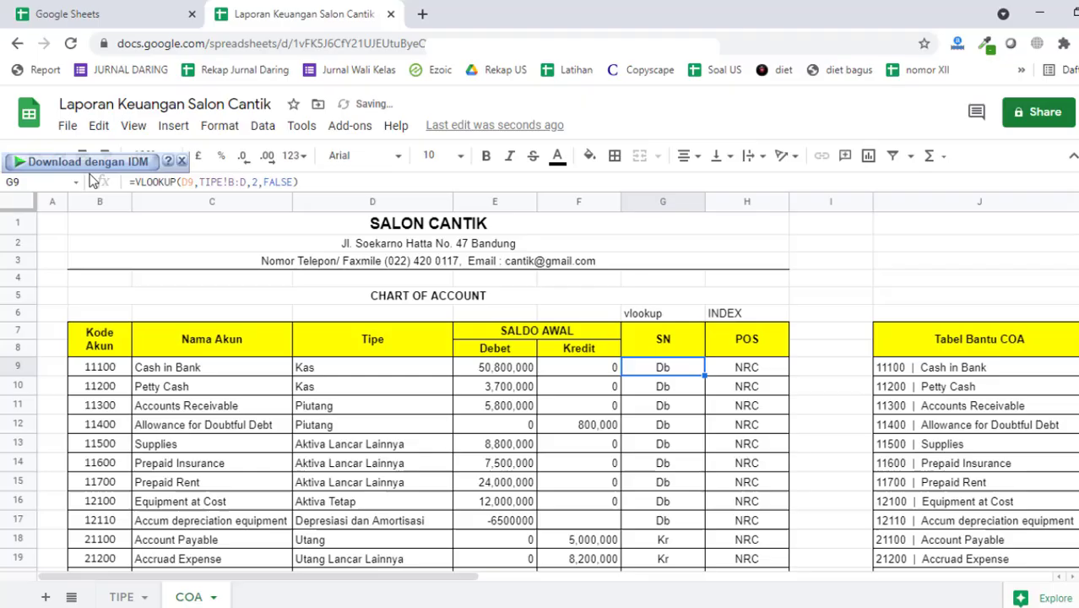
# Step: Examine the arguments of the VLOOKUP formula in G9
pyautogui.moveTo(302, 182); pyautogui.dragTo(180, 169)
pyautogui.click(304, 186)
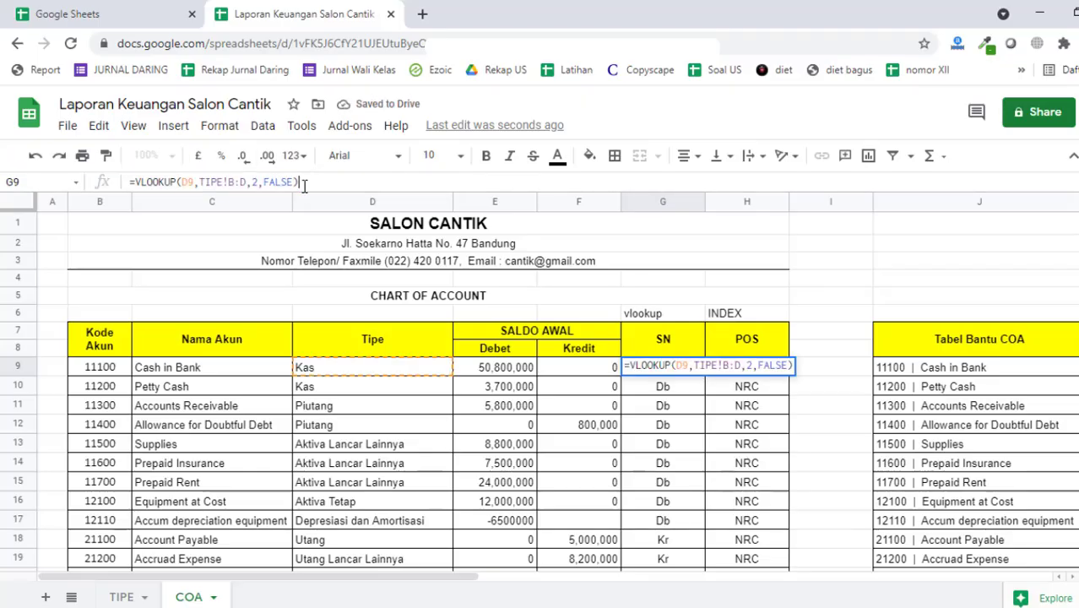
pyautogui.press('Return')
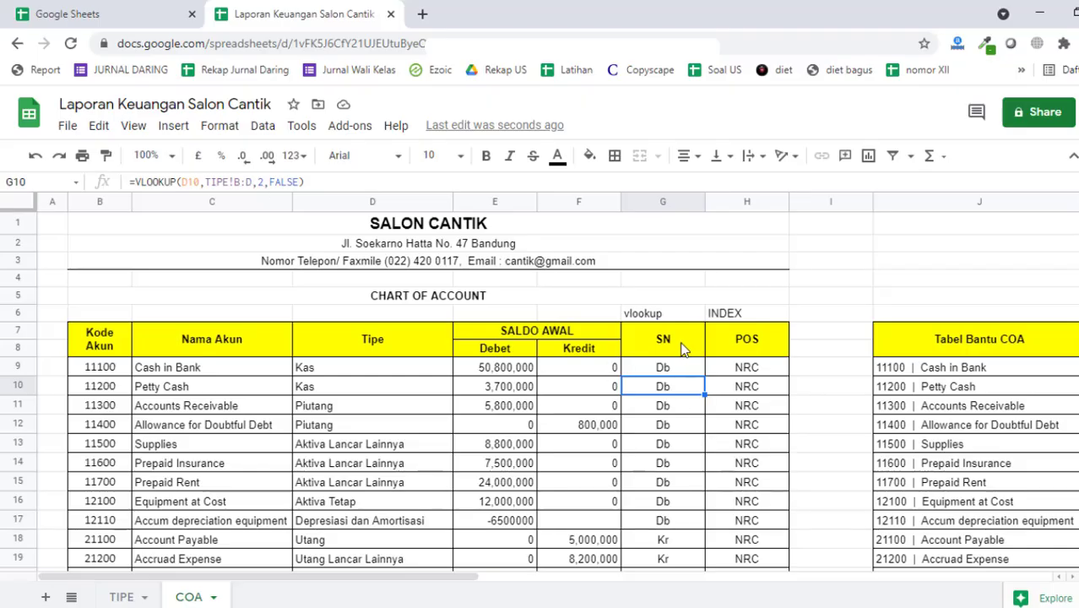
pyautogui.click(683, 372)
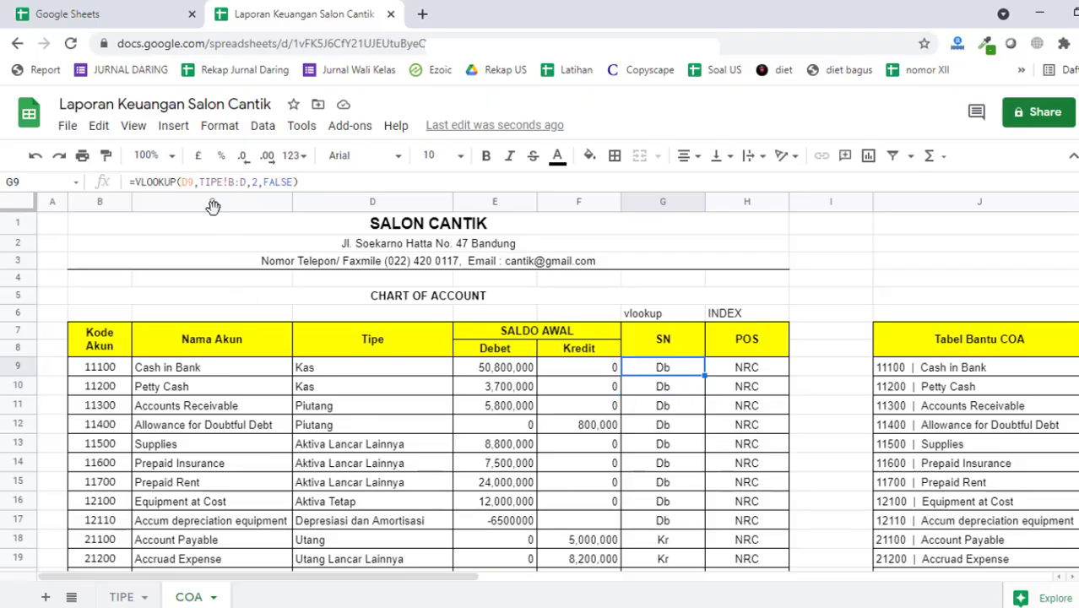
# Step: Replace the lookup range in G9's VLOOKUP formula with TIPE!B9:D25
pyautogui.moveTo(200, 182); pyautogui.dragTo(248, 182)
pyautogui.press('BackSpace')
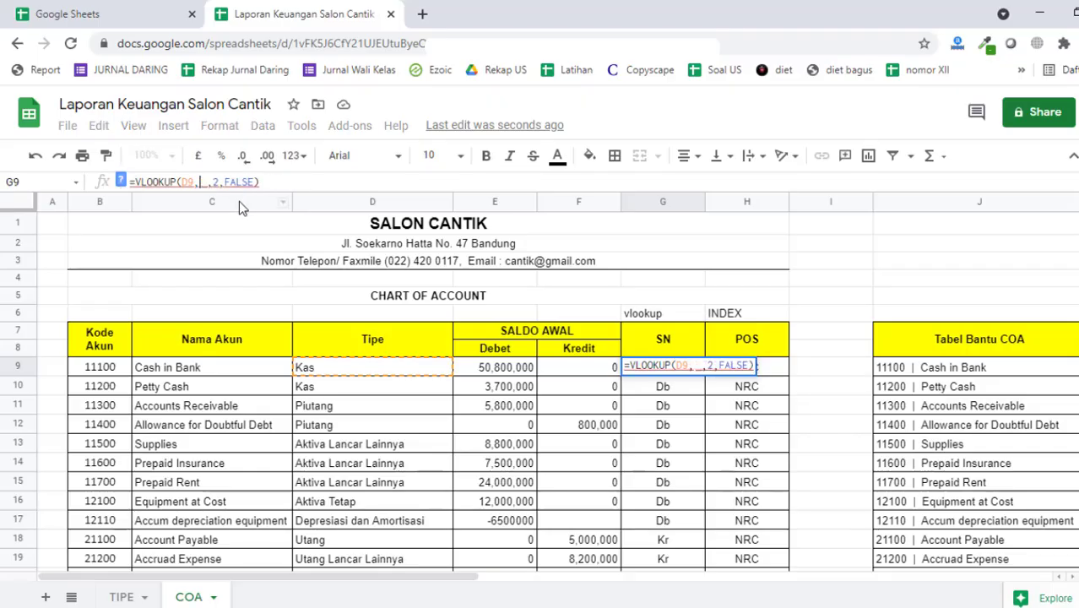
pyautogui.click(120, 597)
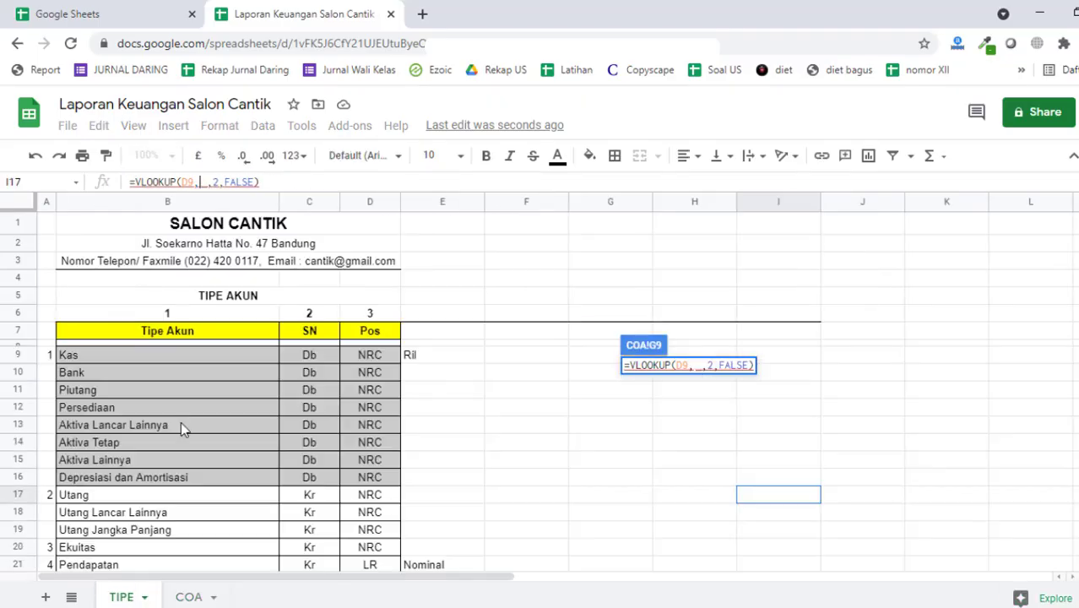
pyautogui.moveTo(132, 360); pyautogui.dragTo(388, 434)
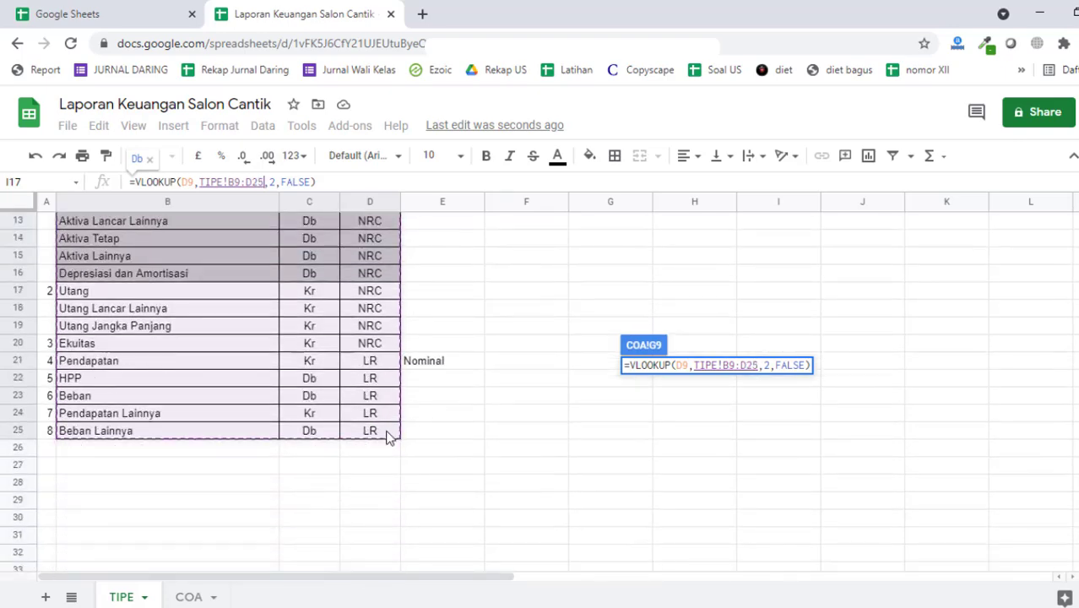
pyautogui.click(377, 184)
pyautogui.press('Return')
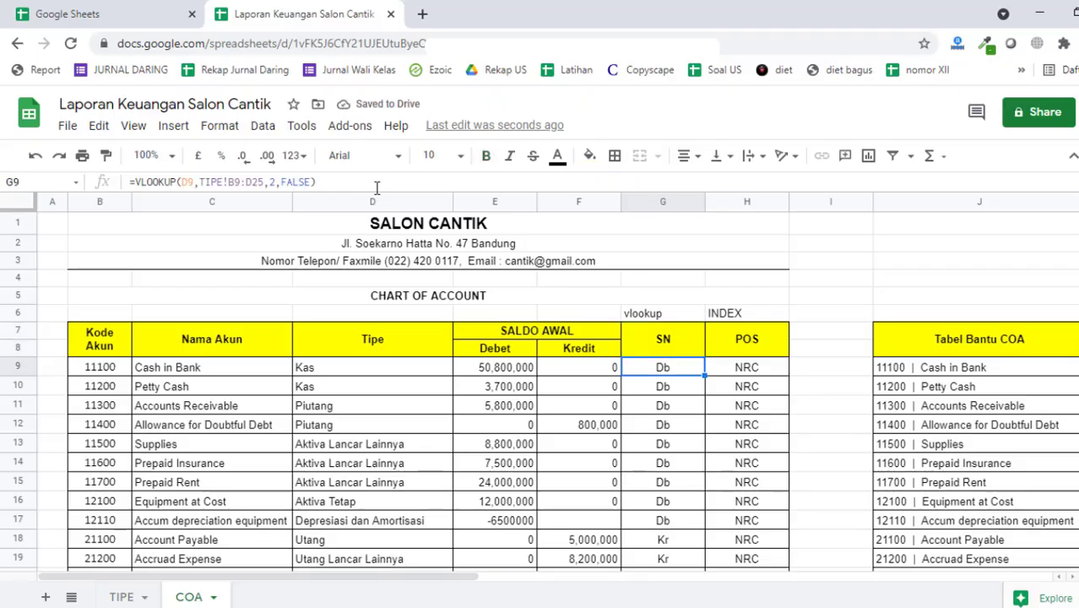
# Step: Try to fill G9's VLOOKUP with the relative range B9:D25 down through G36, and check the SN results
pyautogui.doubleClick(651, 368)
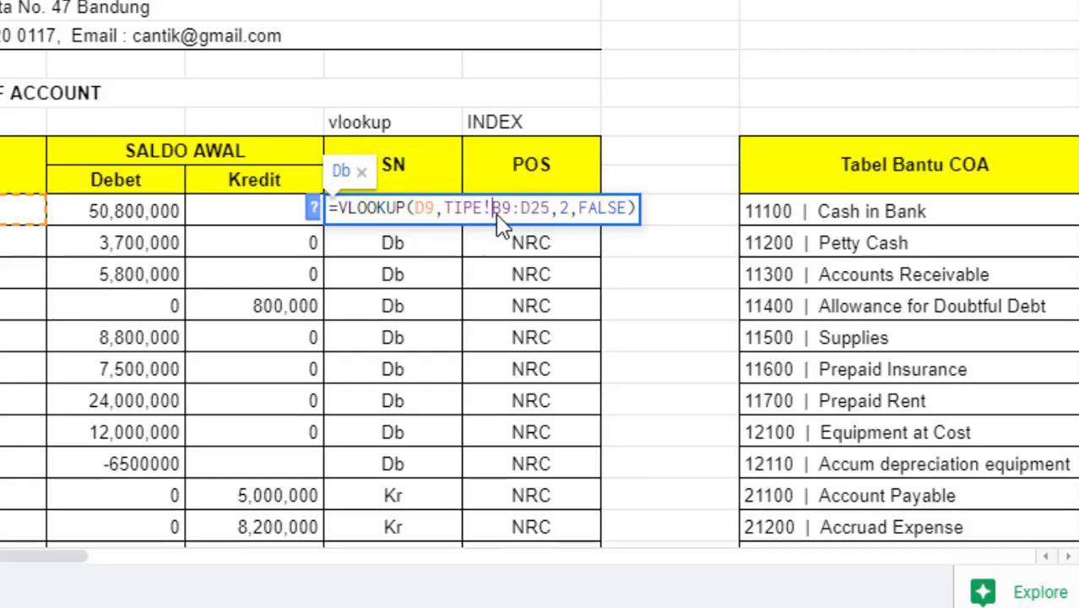
pyautogui.moveTo(492, 208); pyautogui.dragTo(551, 200)
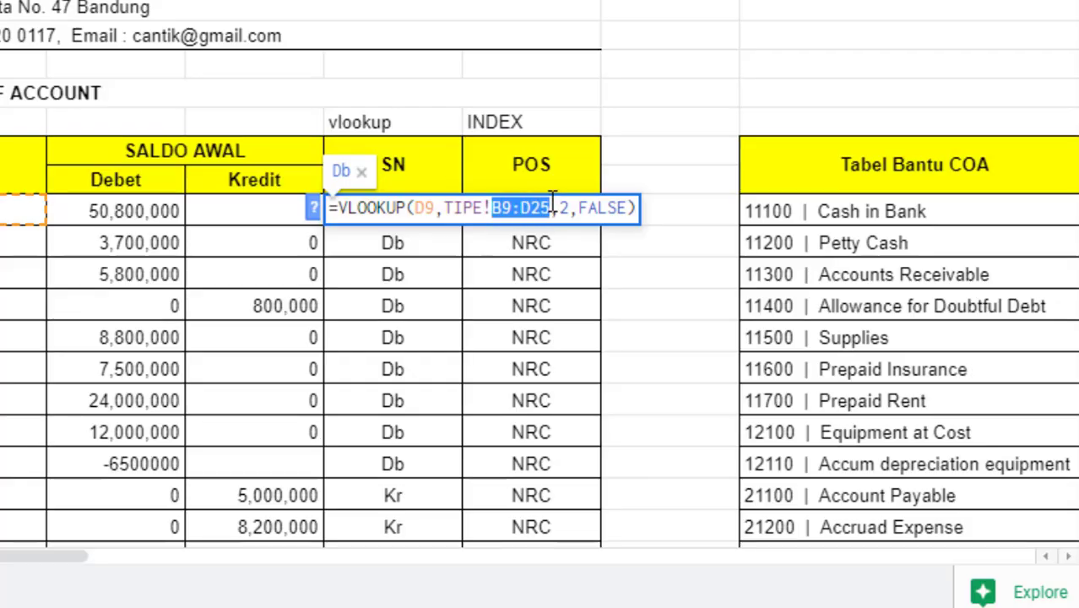
pyautogui.click(501, 208)
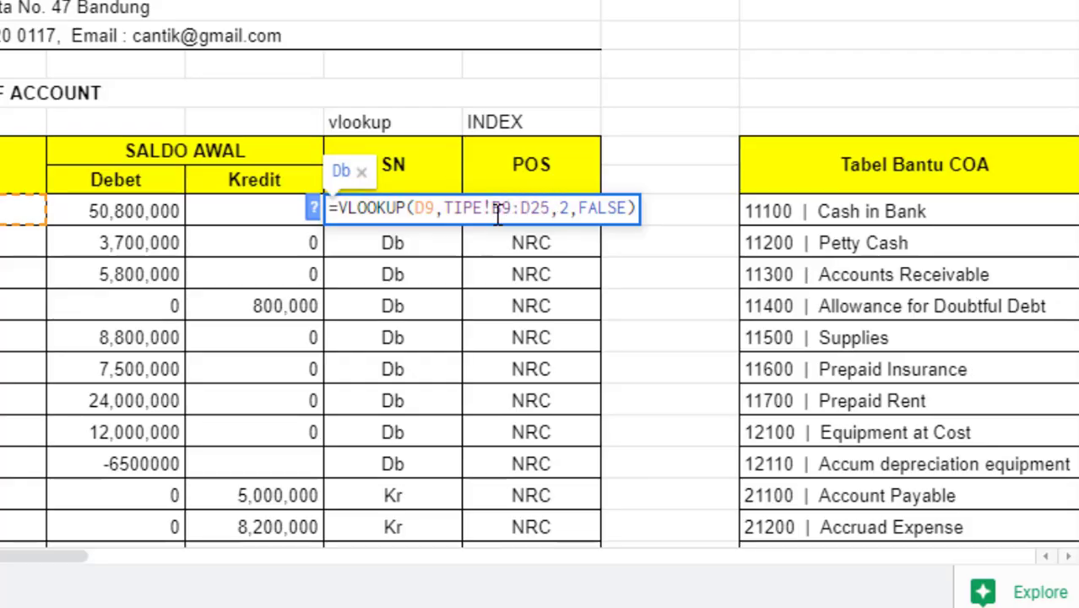
pyautogui.press('Return')
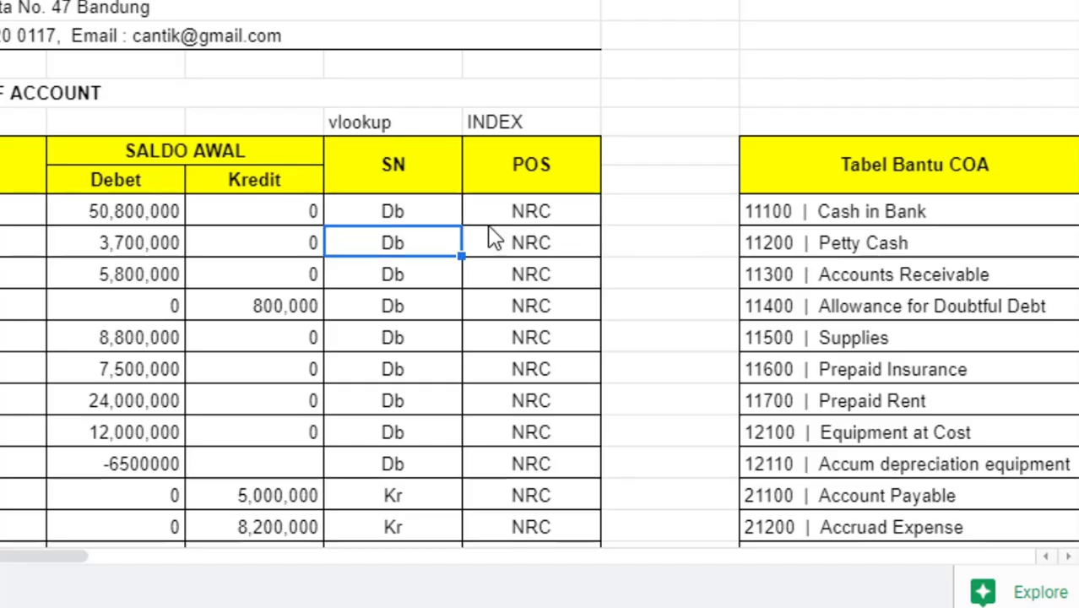
pyautogui.click(415, 212)
pyautogui.moveTo(463, 218); pyautogui.dragTo(473, 429)
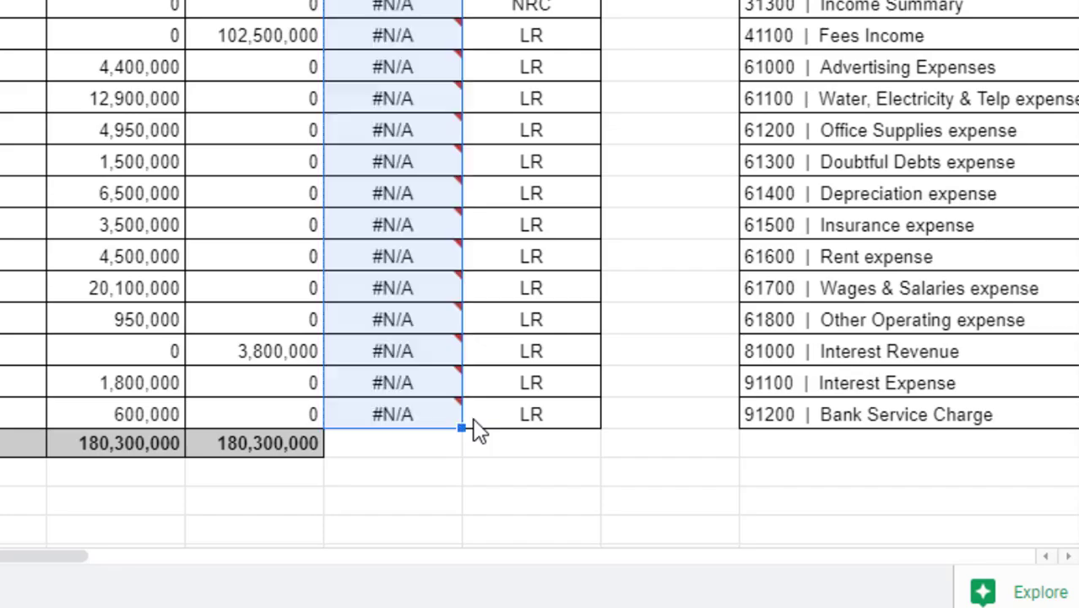
pyautogui.scroll(7, 456, 253)
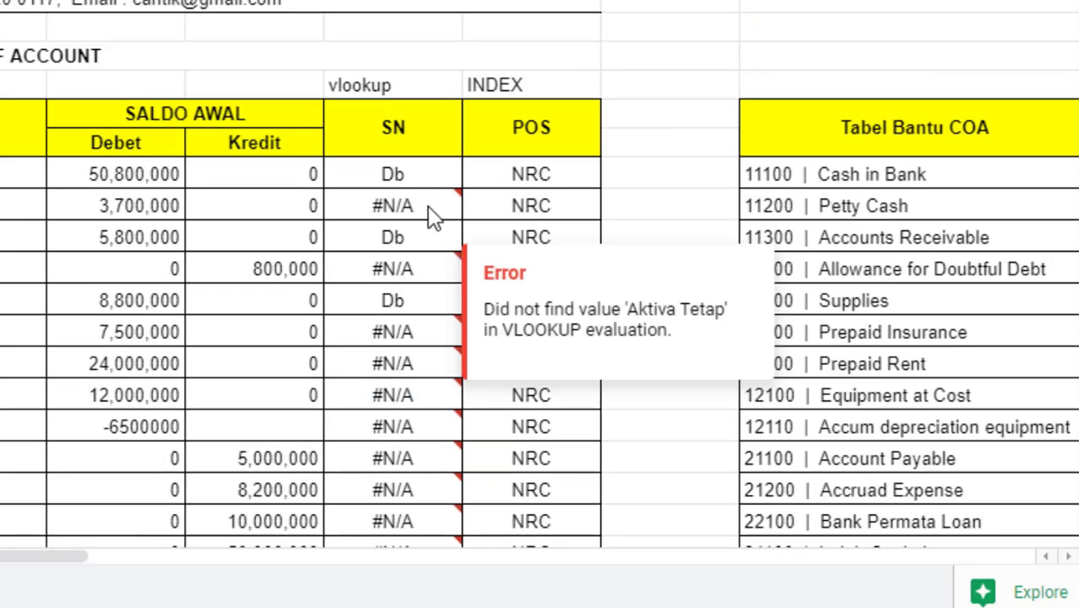
pyautogui.click(412, 182)
pyautogui.click(433, 239)
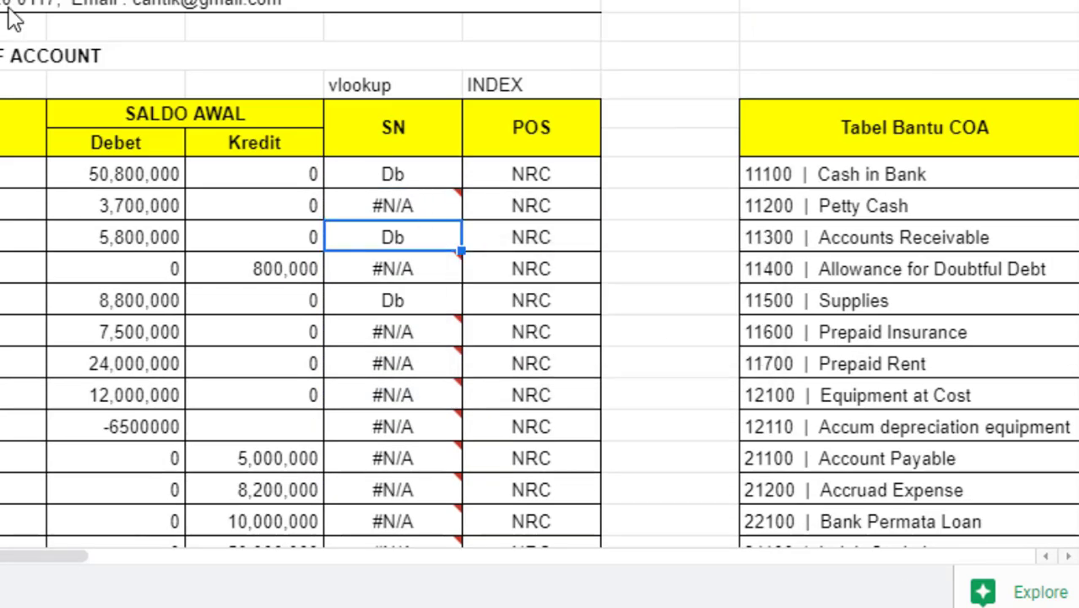
# Step: Make the lookup range in G9's VLOOKUP formula absolute as TIPE!$B$9:$D$25
pyautogui.click(404, 184)
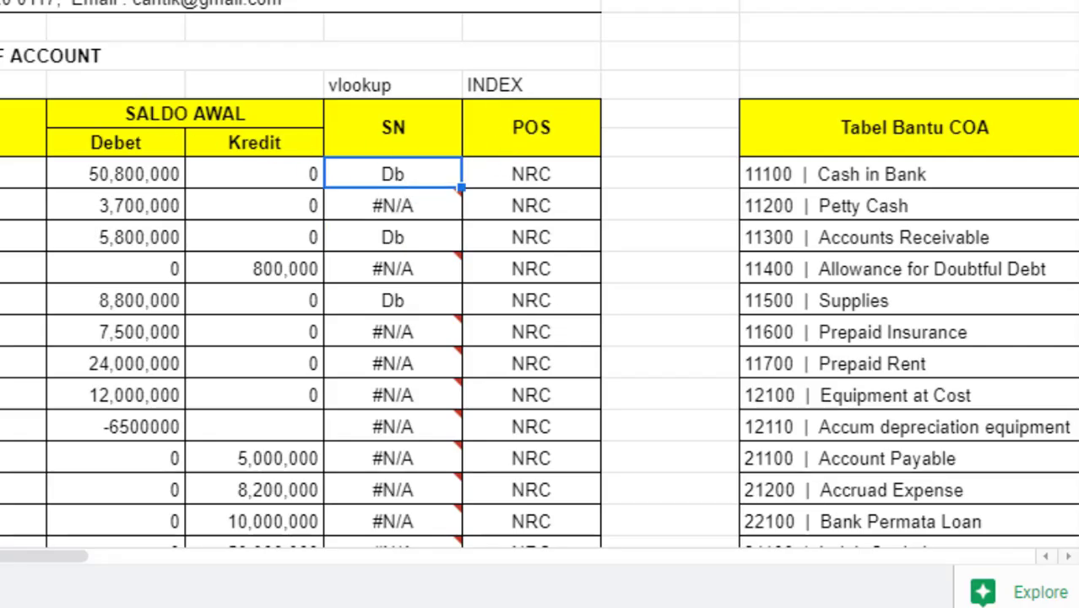
pyautogui.press('F2')
pyautogui.click(494, 169)
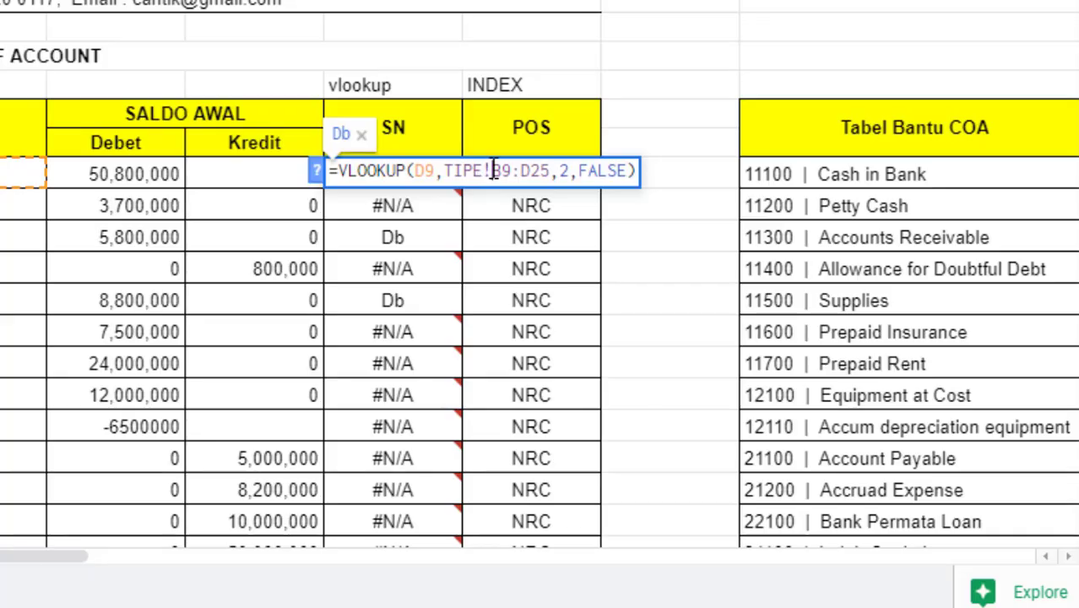
pyautogui.write('$')
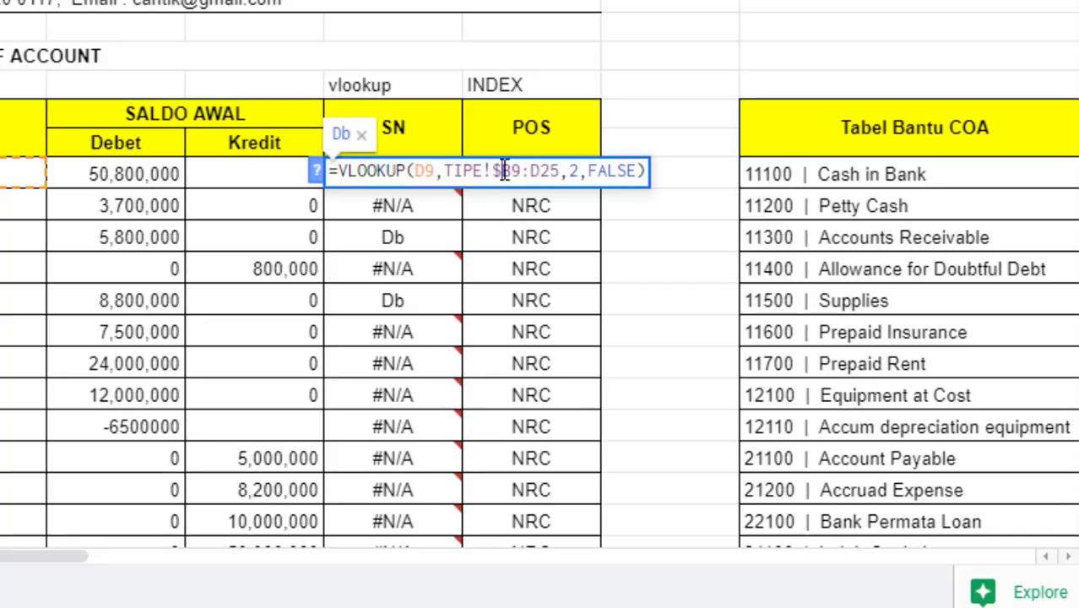
pyautogui.press('Right')
pyautogui.write('$')
pyautogui.press('Right')
pyautogui.press('Right')
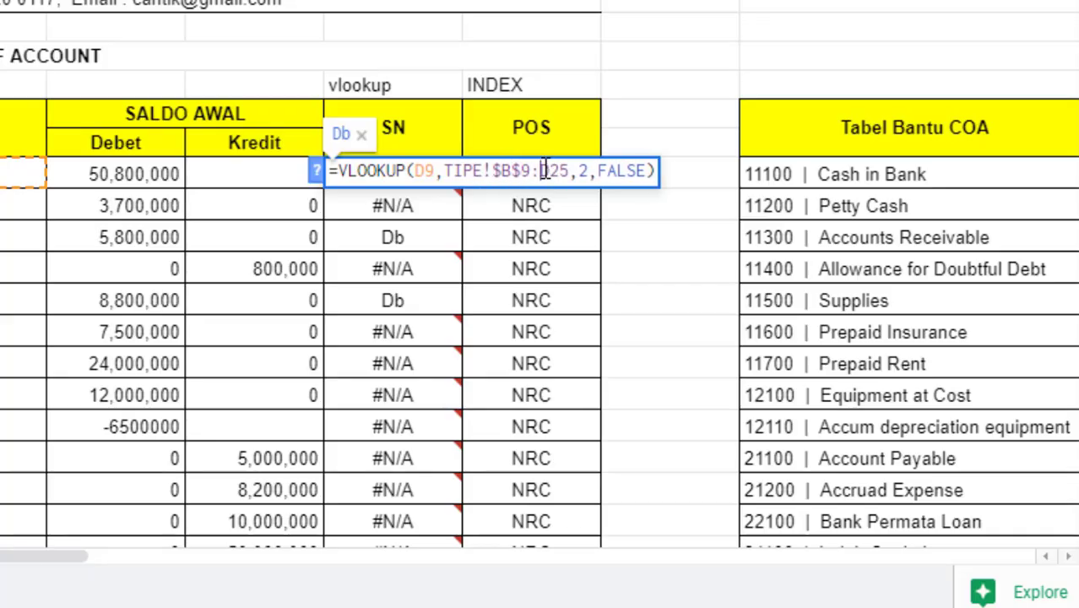
pyautogui.write('$')
pyautogui.press('Right')
pyautogui.write('$')
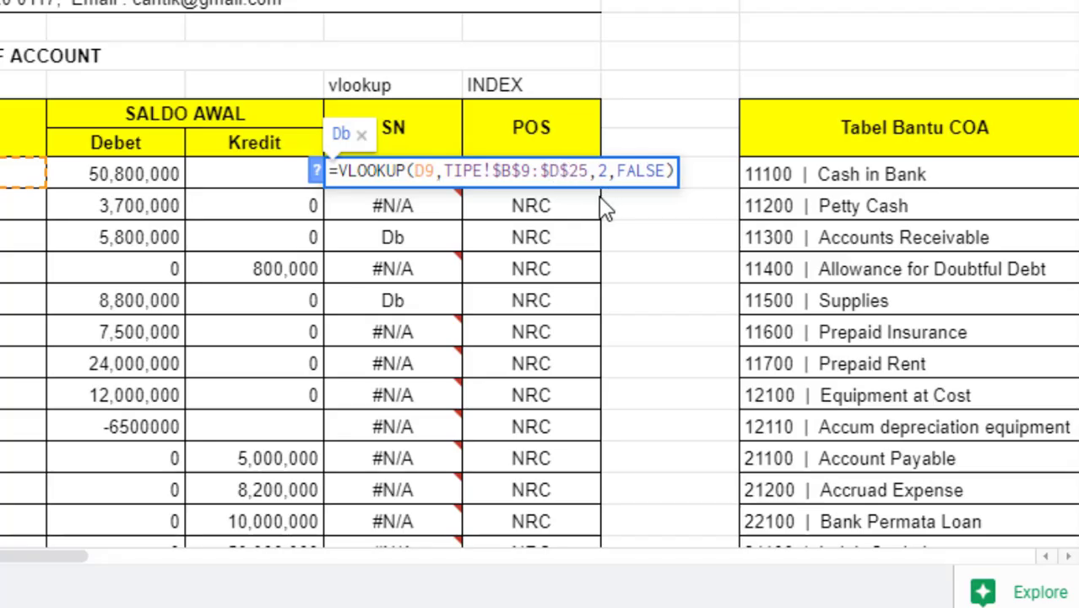
pyautogui.press('Return')
# Step: Fill the absolute-range VLOOKUP formula from G9 down the SN column through G36
pyautogui.click(418, 181)
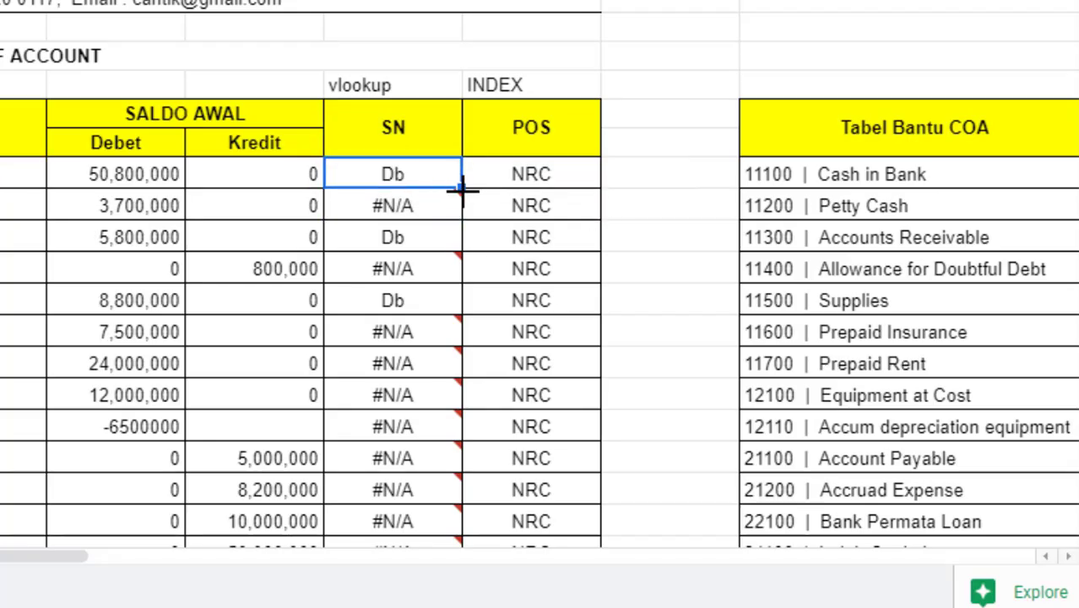
pyautogui.moveTo(460, 185); pyautogui.dragTo(448, 336)
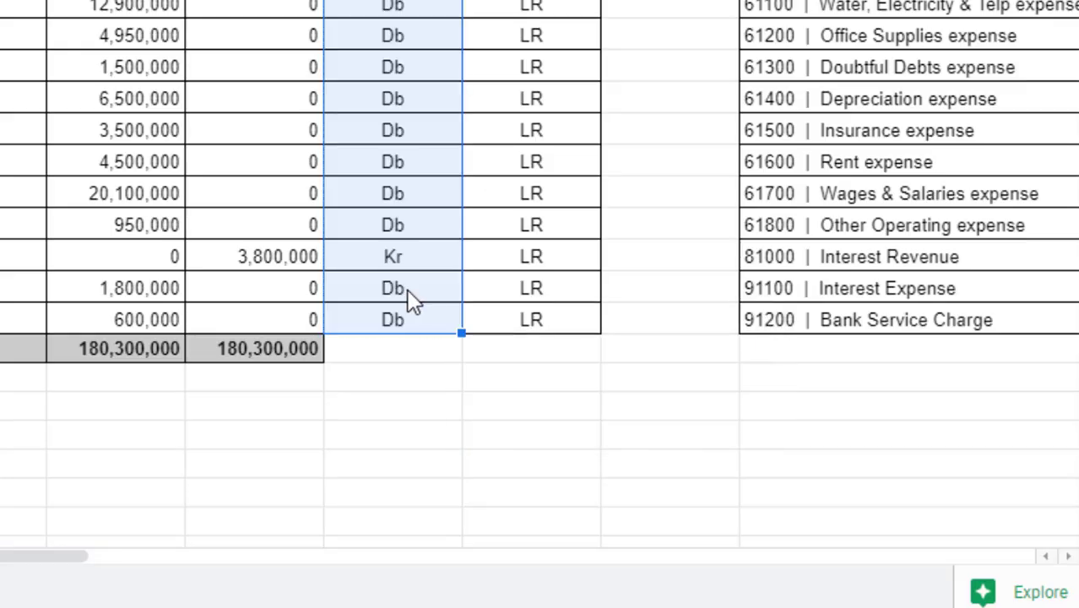
pyautogui.scroll(5, 676, 431)
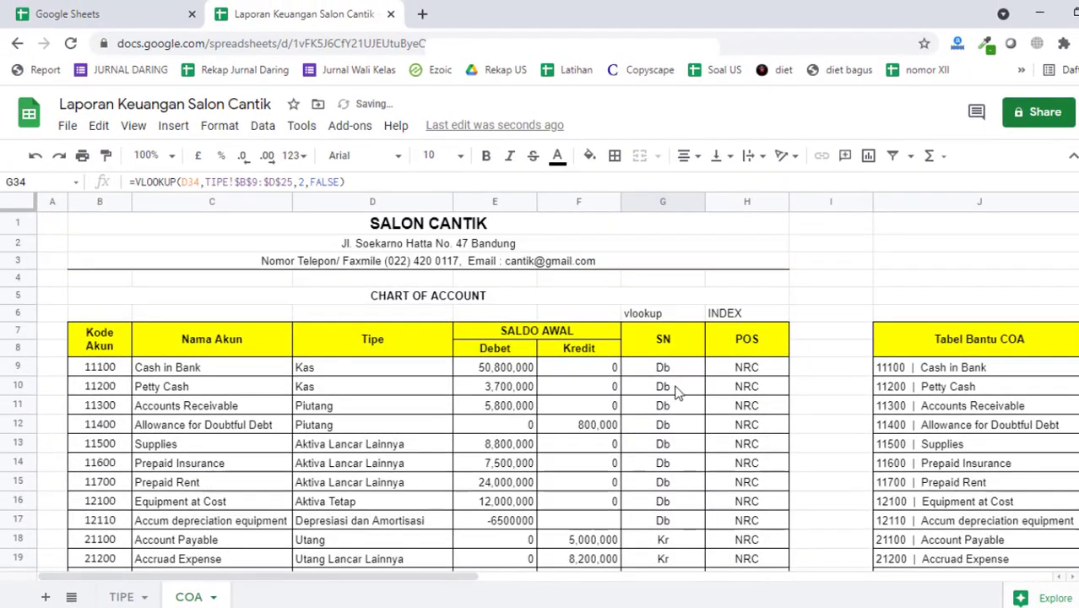
# Step: Open the VLOOKUP formula in G9 to review its lookup range
pyautogui.click(667, 366)
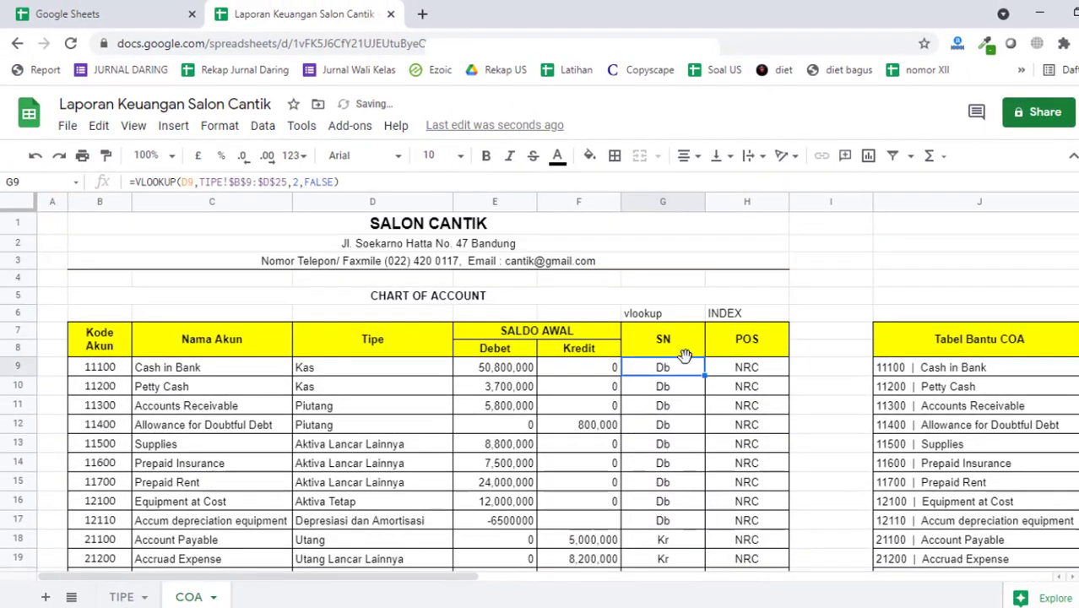
pyautogui.doubleClick(684, 367)
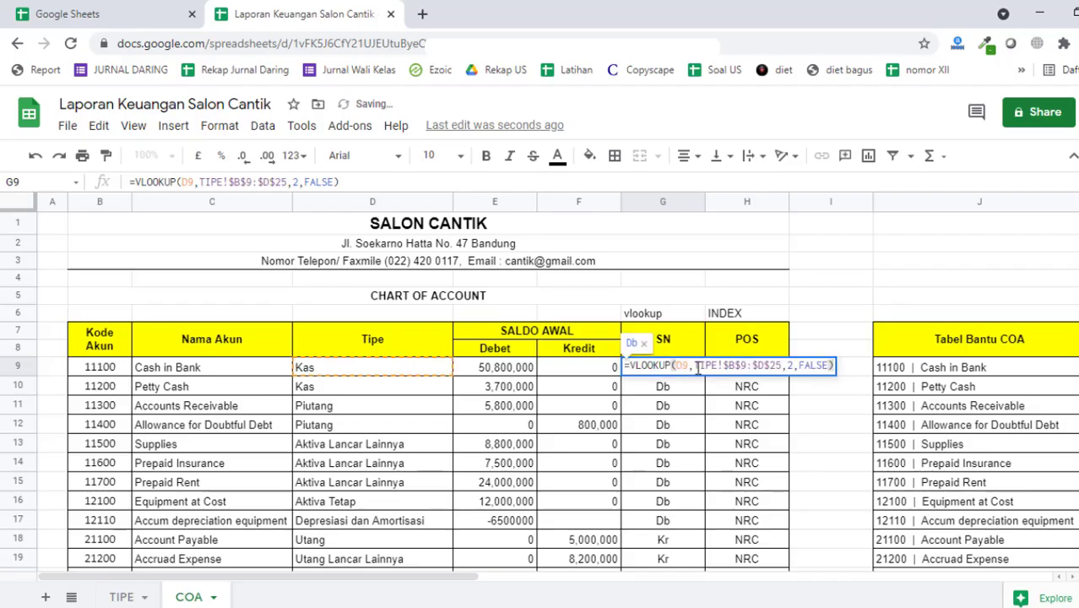
# Step: Replace the lookup range in the G9 VLOOKUP formula with whole columns B:D of the TIPE sheet
pyautogui.moveTo(694, 365); pyautogui.dragTo(784, 363)
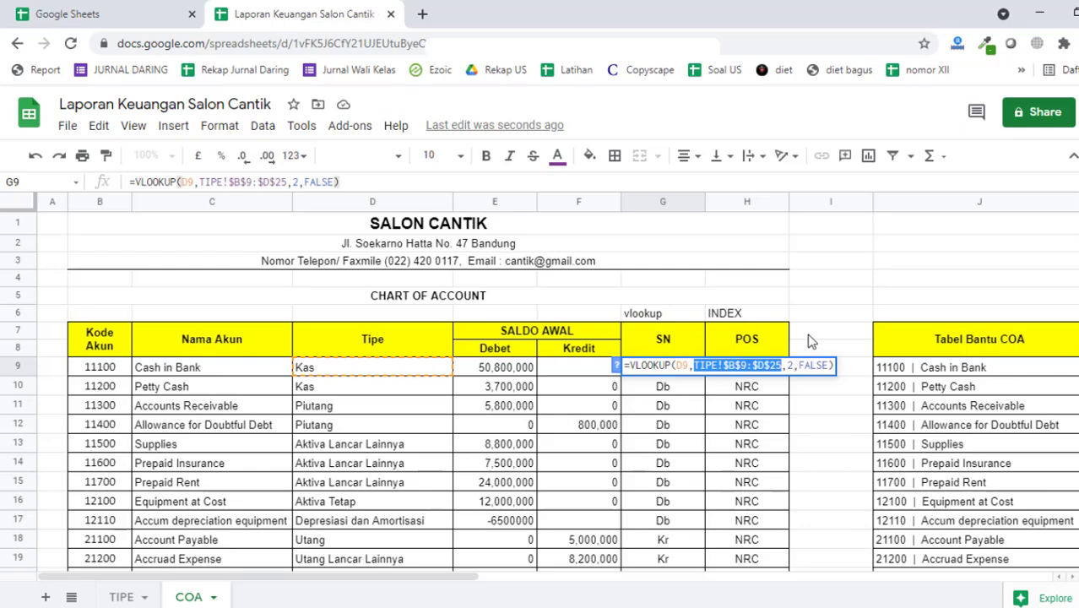
pyautogui.click(783, 427)
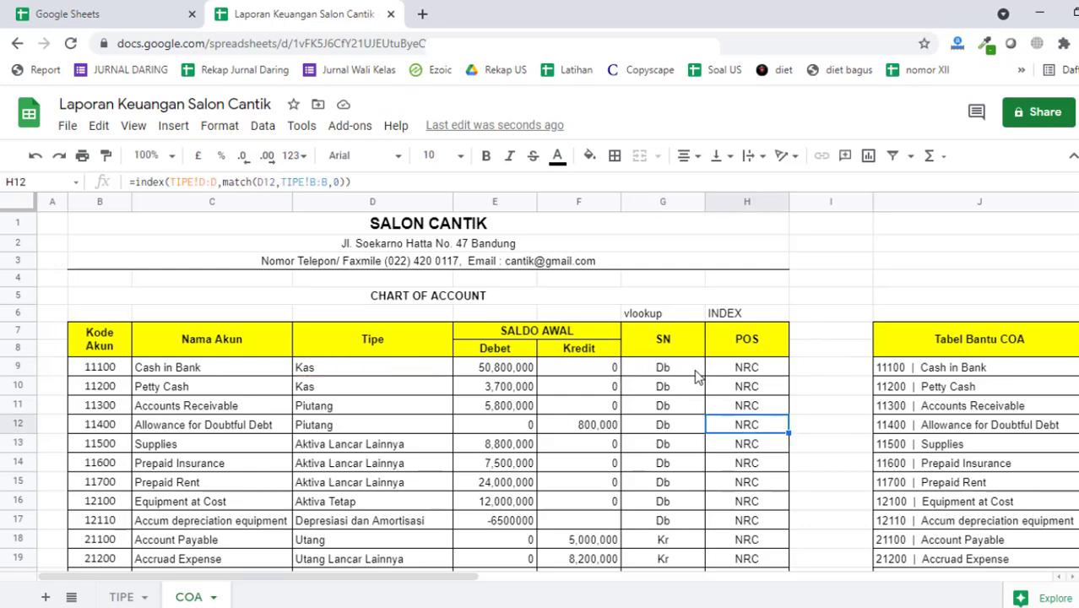
pyautogui.click(655, 366)
pyautogui.moveTo(287, 182); pyautogui.dragTo(205, 185)
pyautogui.press('BackSpace')
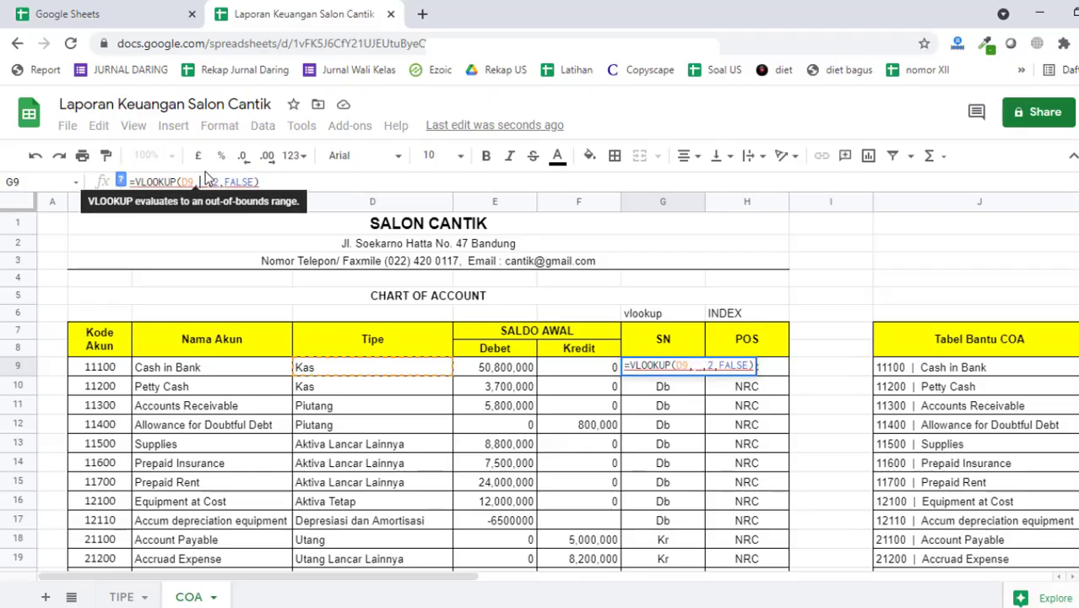
pyautogui.click(121, 597)
pyautogui.scroll(5, 181, 314)
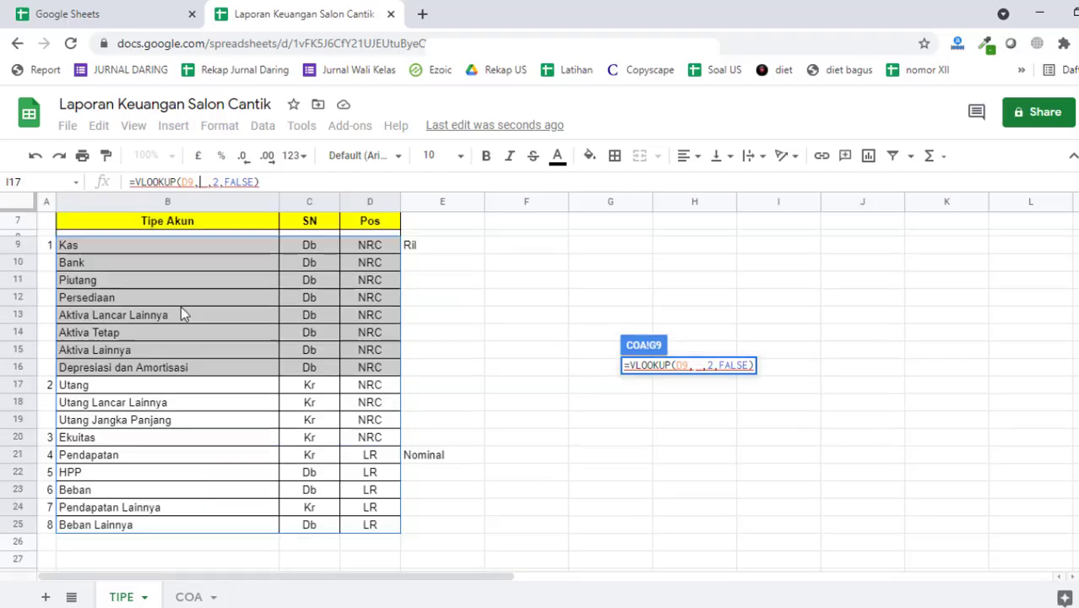
pyautogui.moveTo(168, 201); pyautogui.dragTo(367, 202)
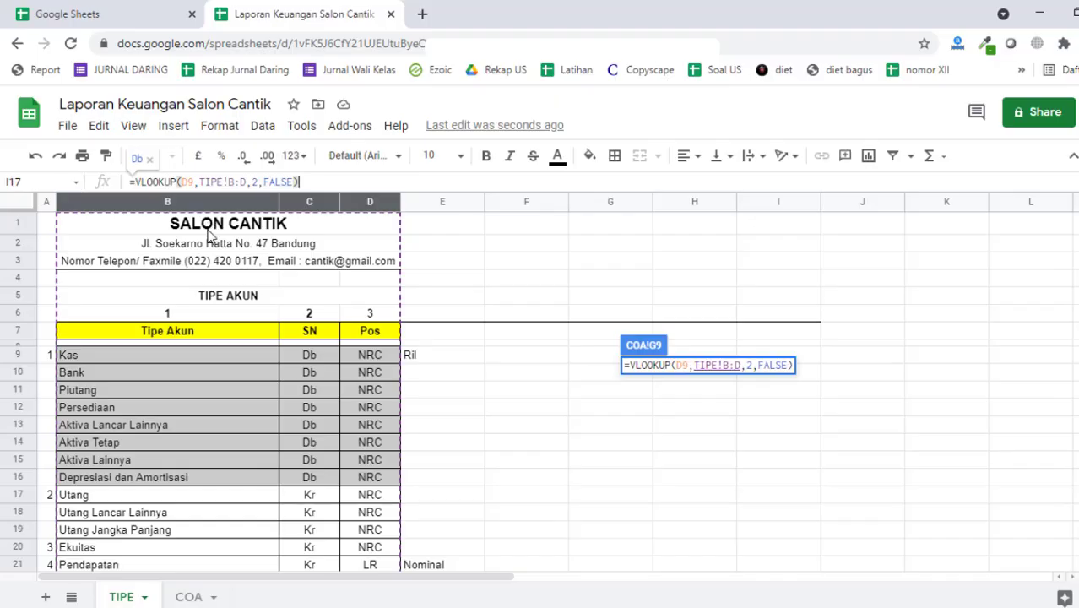
pyautogui.scroll(-9, 178, 435)
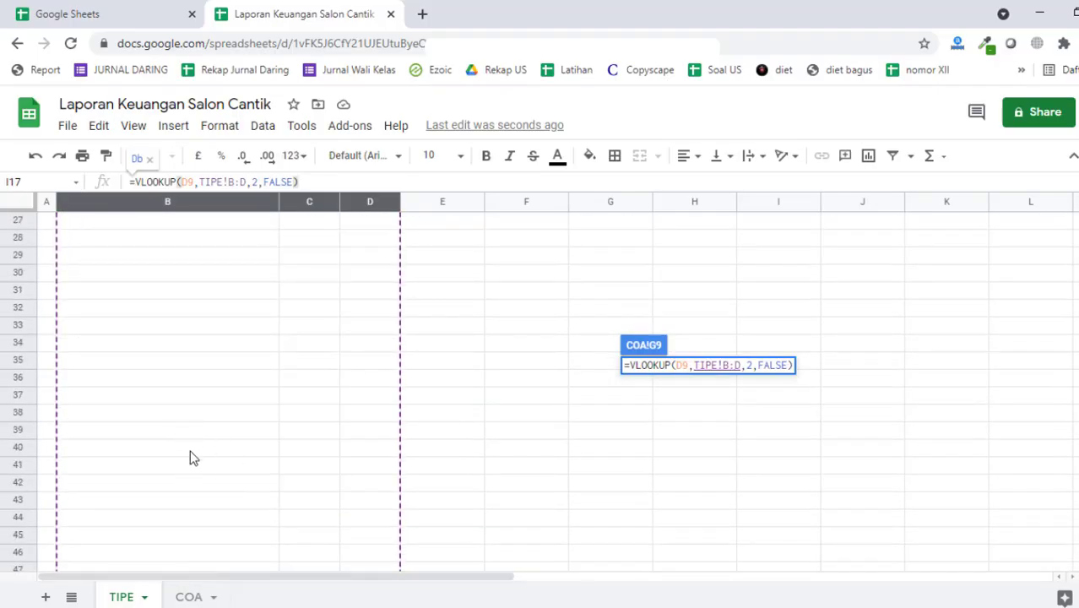
pyautogui.scroll(9, 190, 456)
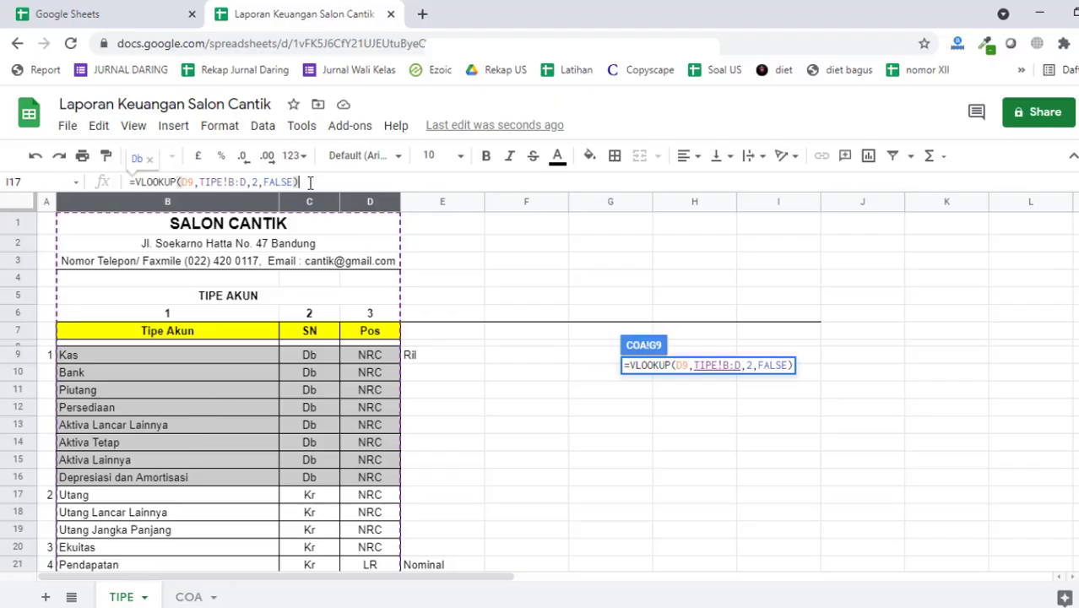
pyautogui.press('Return')
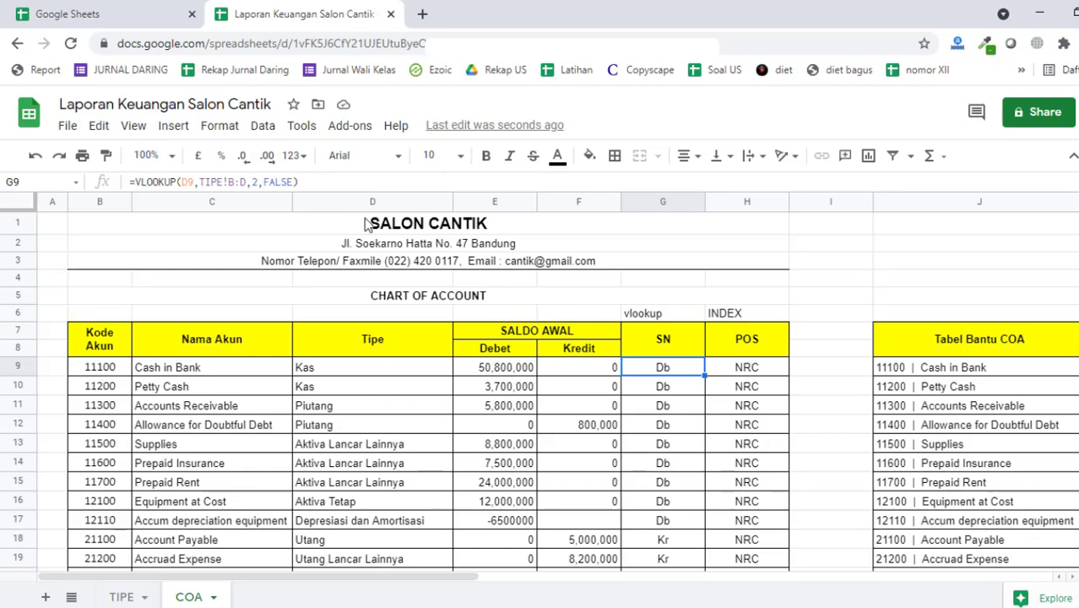
# Step: Fill the G9 formula =VLOOKUP(D9,TIPE!B:D,2,FALSE) down the SN column to row 36
pyautogui.click(248, 183)
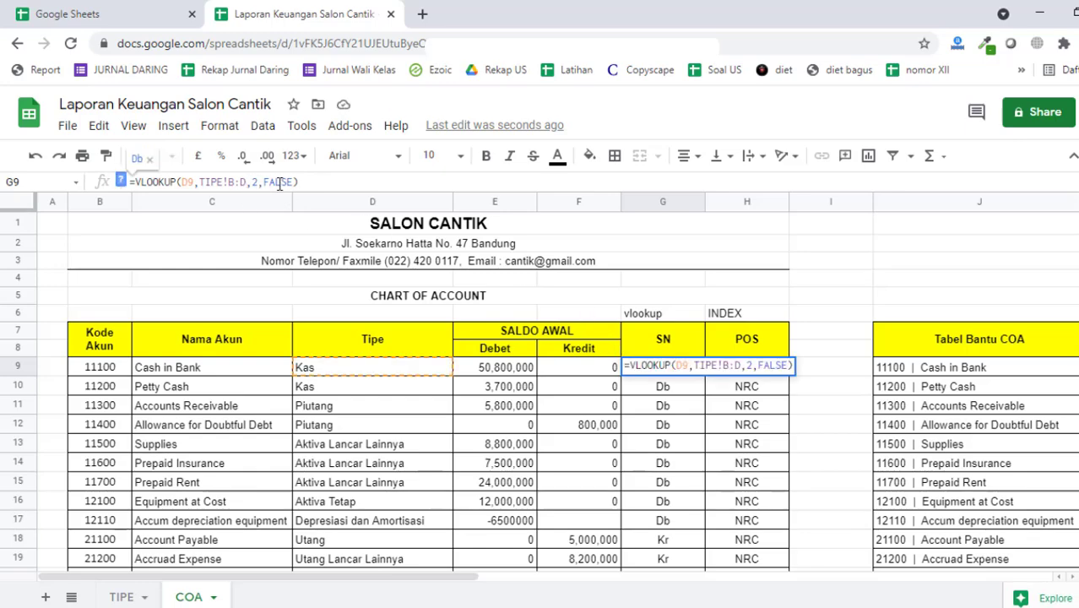
pyautogui.press('Escape')
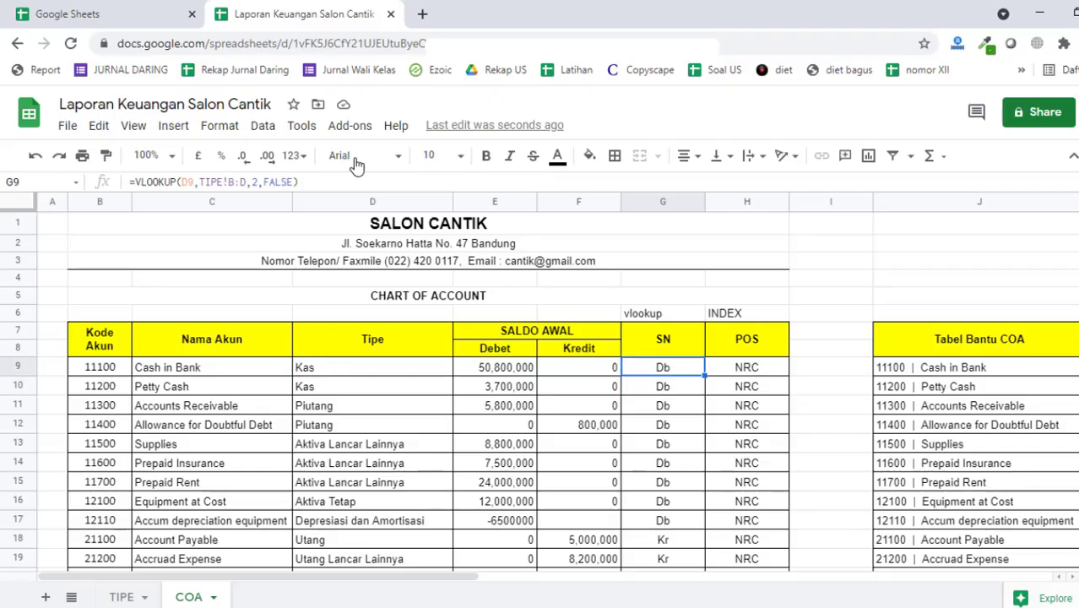
pyautogui.click(703, 381)
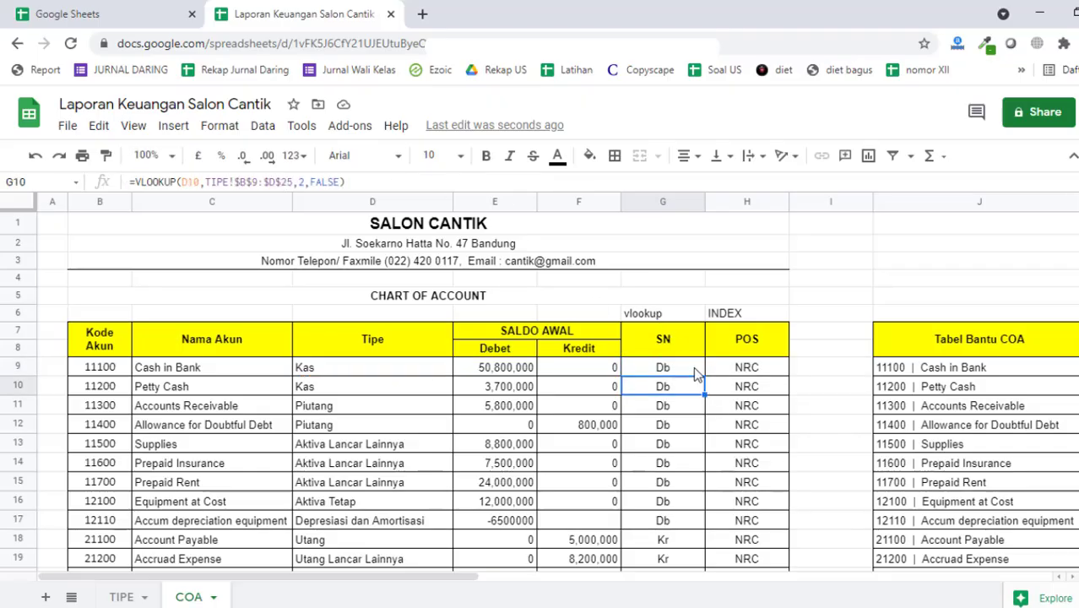
pyautogui.click(694, 366)
pyautogui.moveTo(702, 372); pyautogui.dragTo(701, 444)
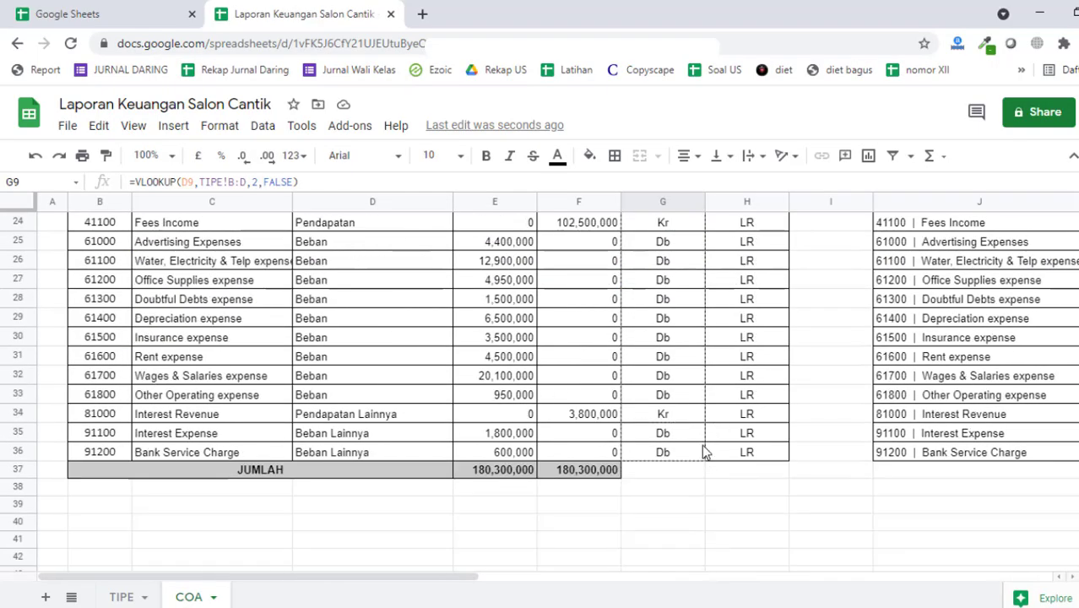
pyautogui.click(682, 397)
pyautogui.scroll(7, 688, 355)
# Step: Clear the INDEX formulas from the POS column, cells H9 to H36
pyautogui.click(675, 297)
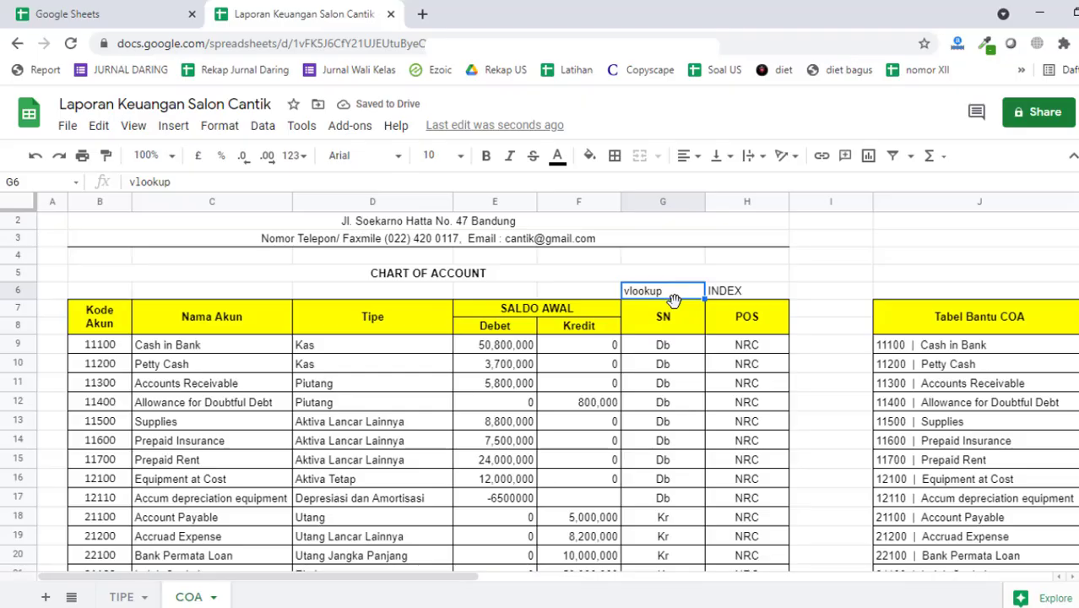
pyautogui.click(737, 295)
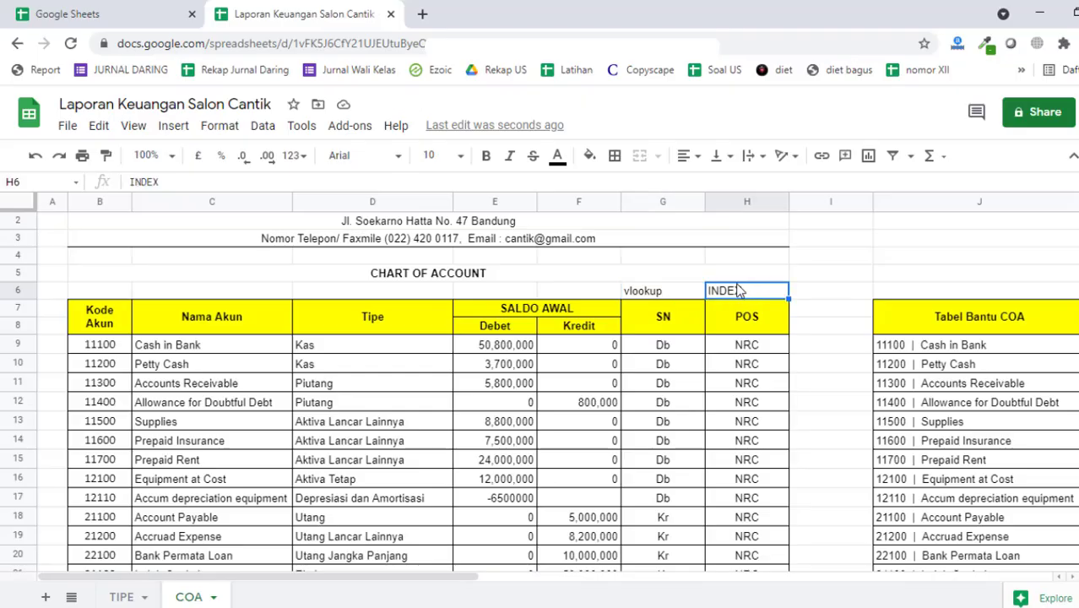
pyautogui.click(747, 348)
pyautogui.click(752, 307)
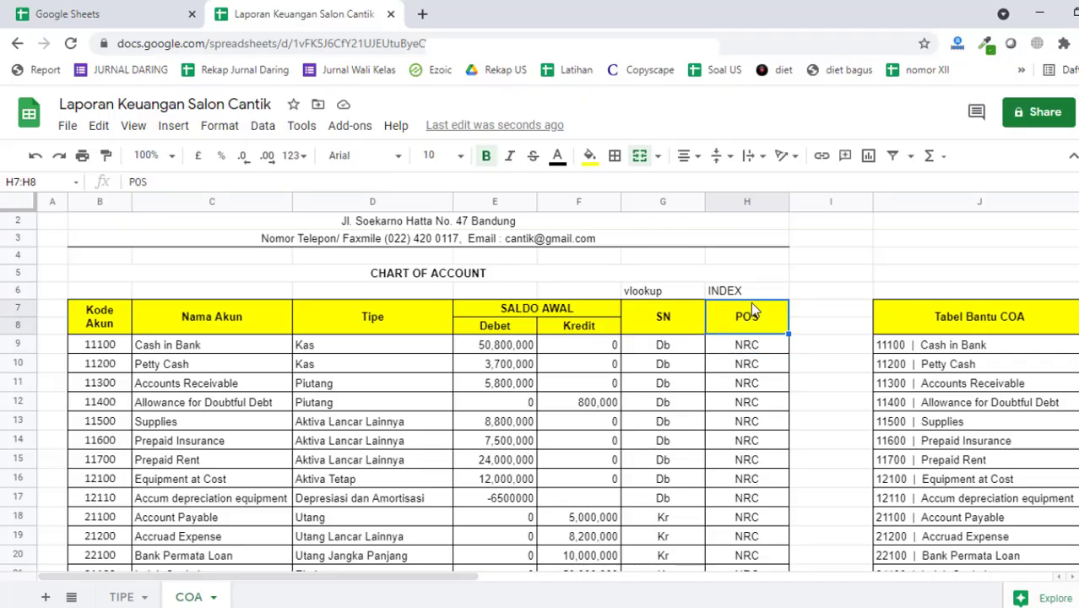
pyautogui.click(761, 347)
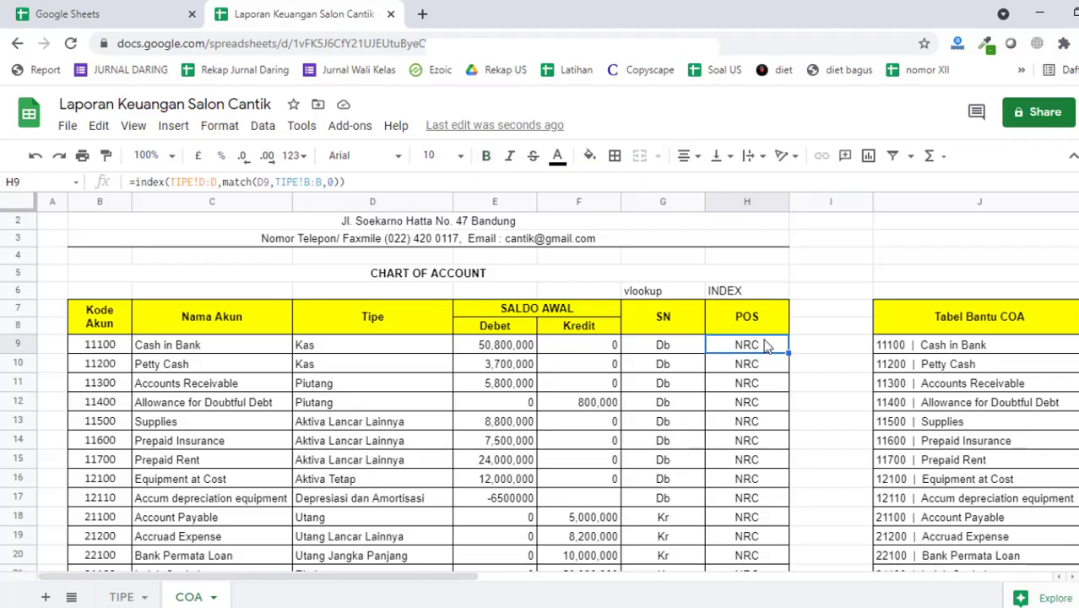
pyautogui.moveTo(747, 355); pyautogui.dragTo(737, 448)
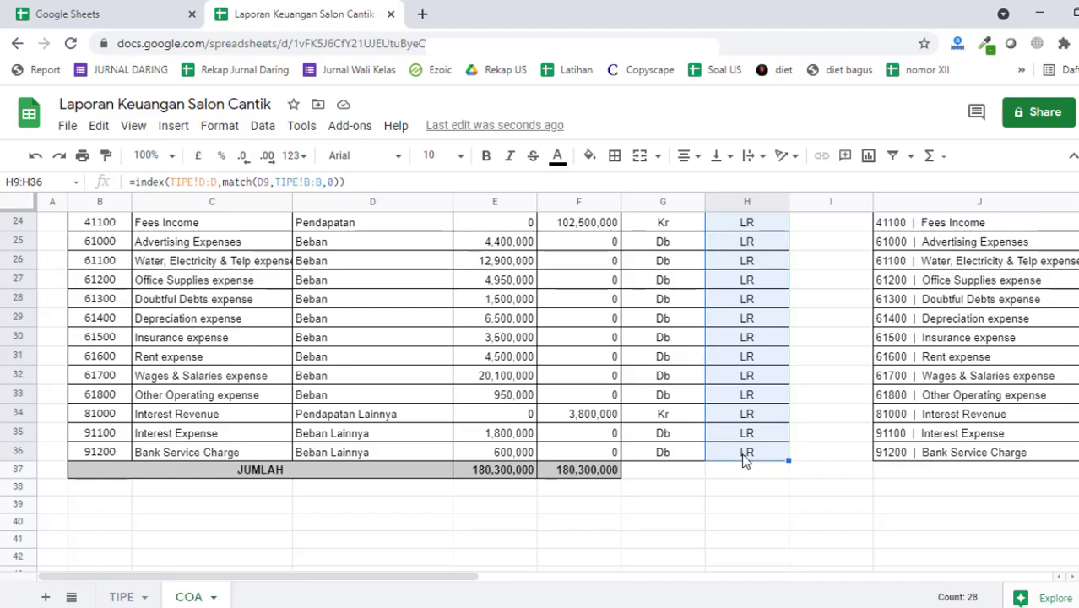
pyautogui.press('Delete')
pyautogui.scroll(1, 745, 457)
pyautogui.scroll(10, 760, 422)
pyautogui.click(781, 370)
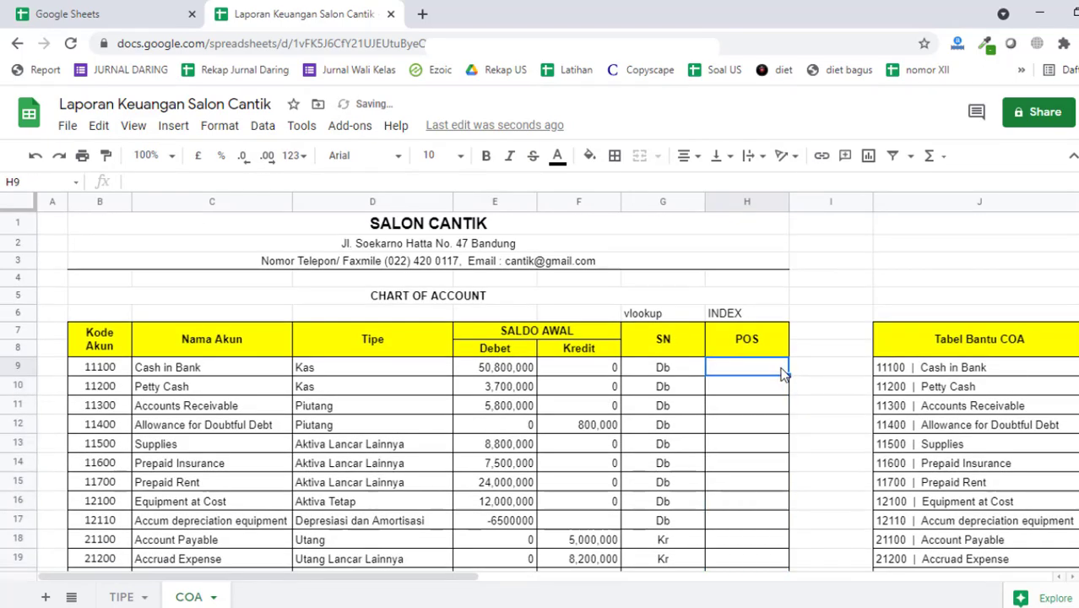
pyautogui.write('=')
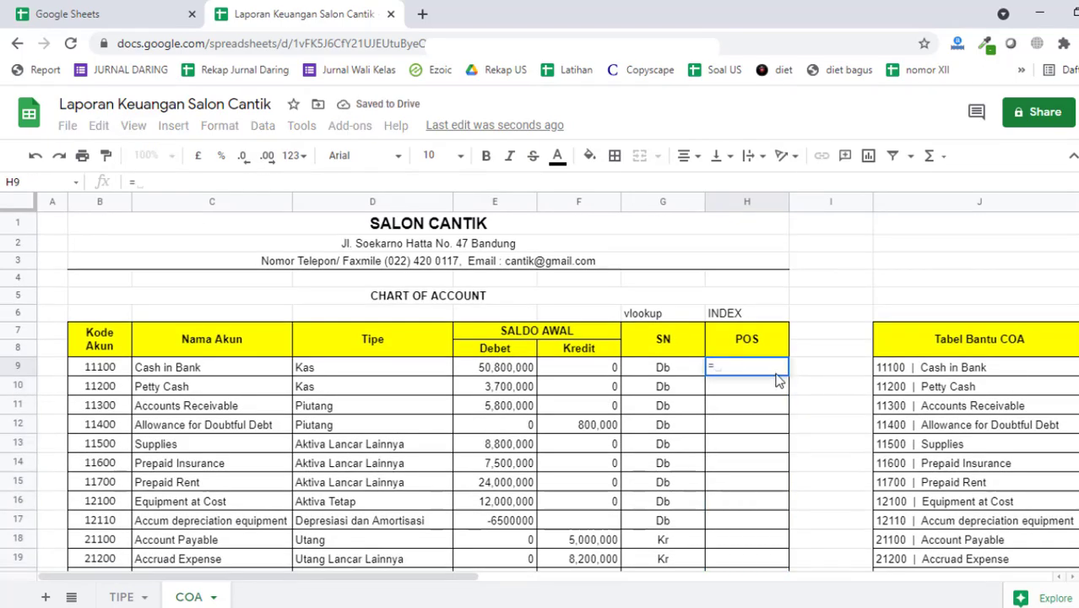
pyautogui.press('Escape')
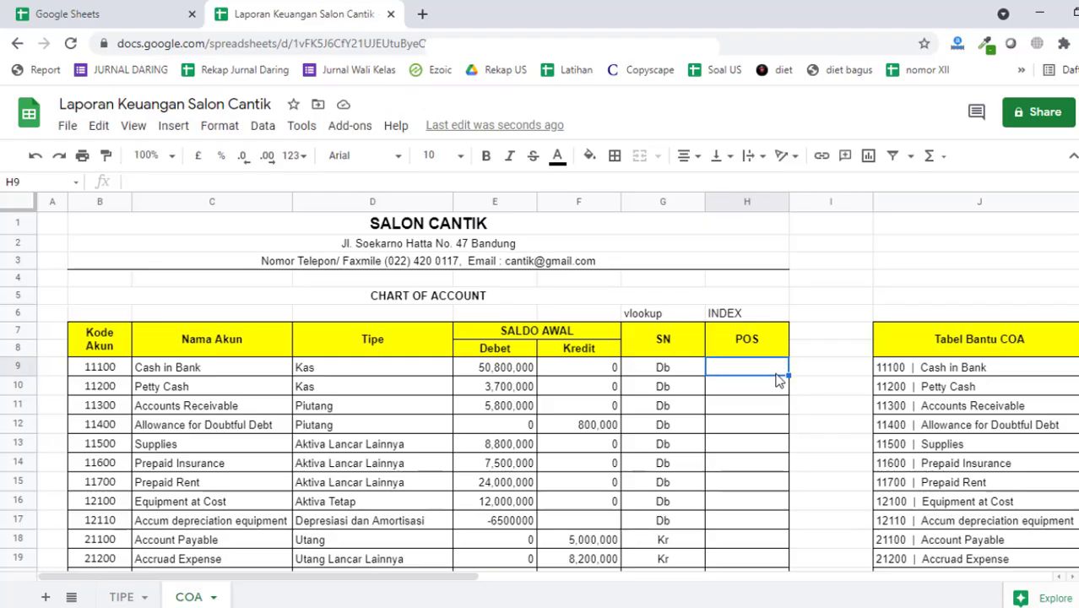
pyautogui.click(758, 342)
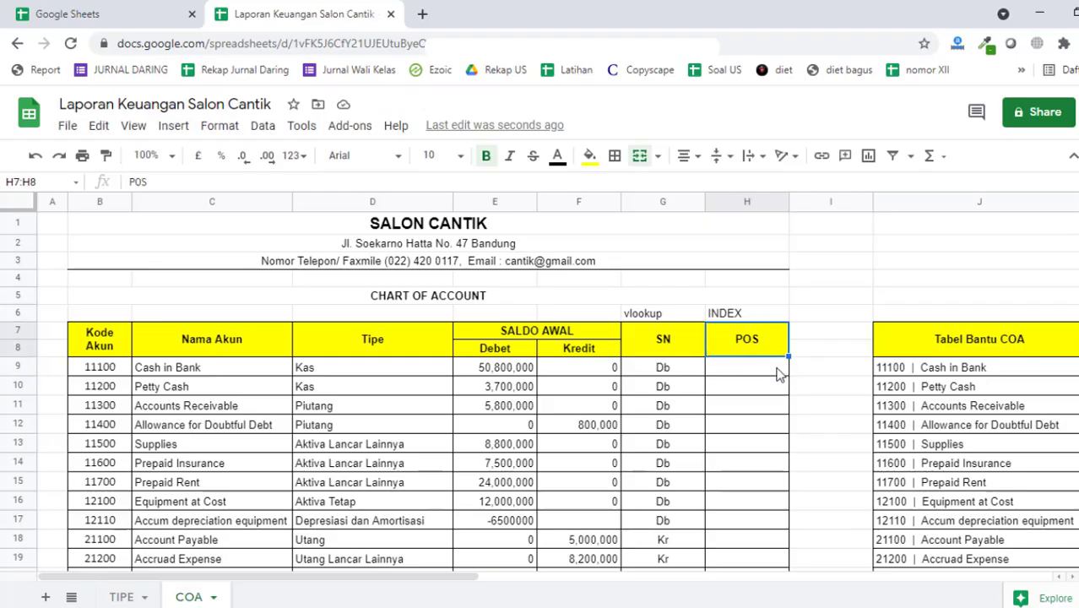
pyautogui.click(775, 372)
pyautogui.click(764, 371)
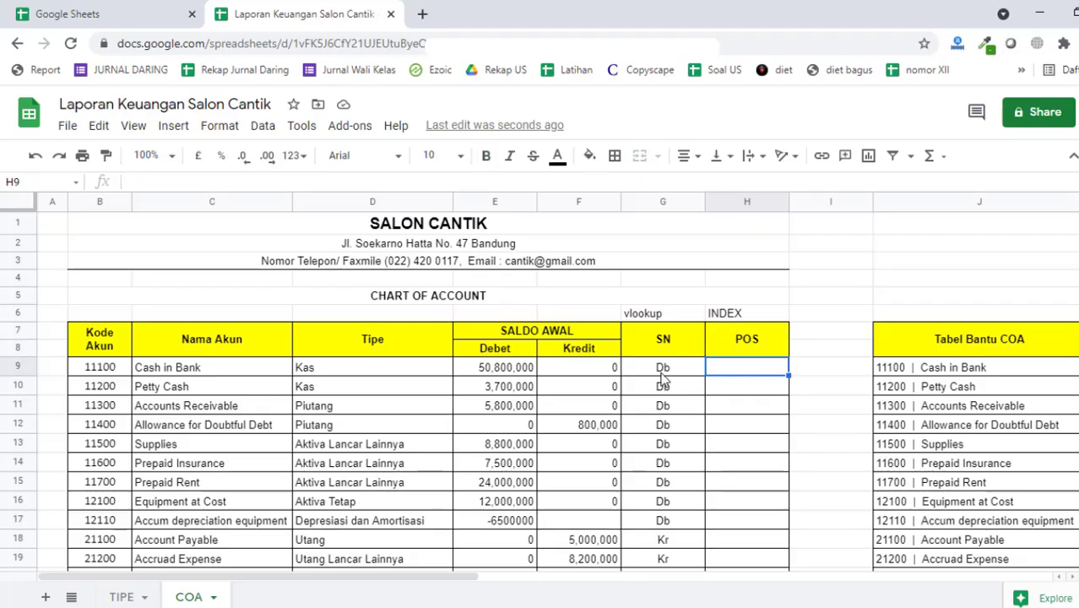
pyautogui.click(666, 377)
pyautogui.click(736, 350)
pyautogui.click(746, 369)
# Step: Examine the complete VLOOKUP formula in cell G9 of the SN column
pyautogui.click(688, 374)
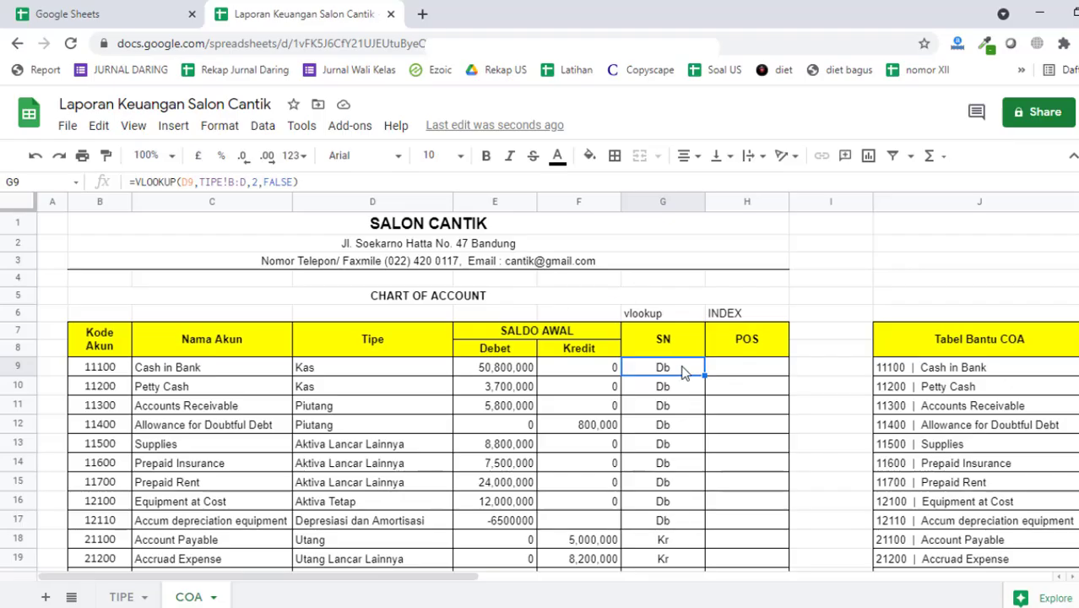
pyautogui.doubleClick(686, 373)
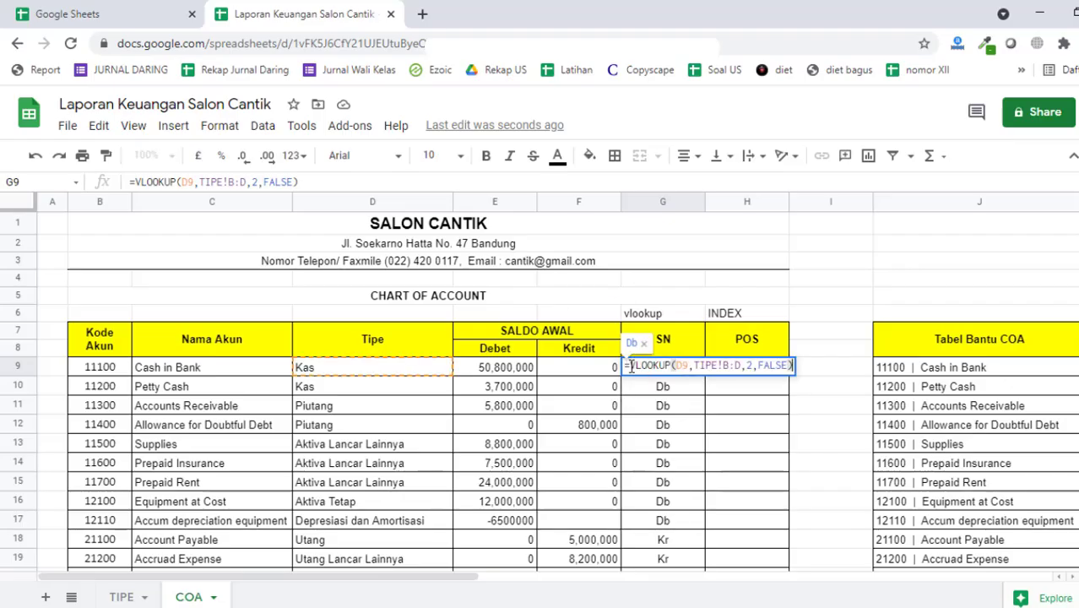
pyautogui.moveTo(626, 366); pyautogui.dragTo(803, 368)
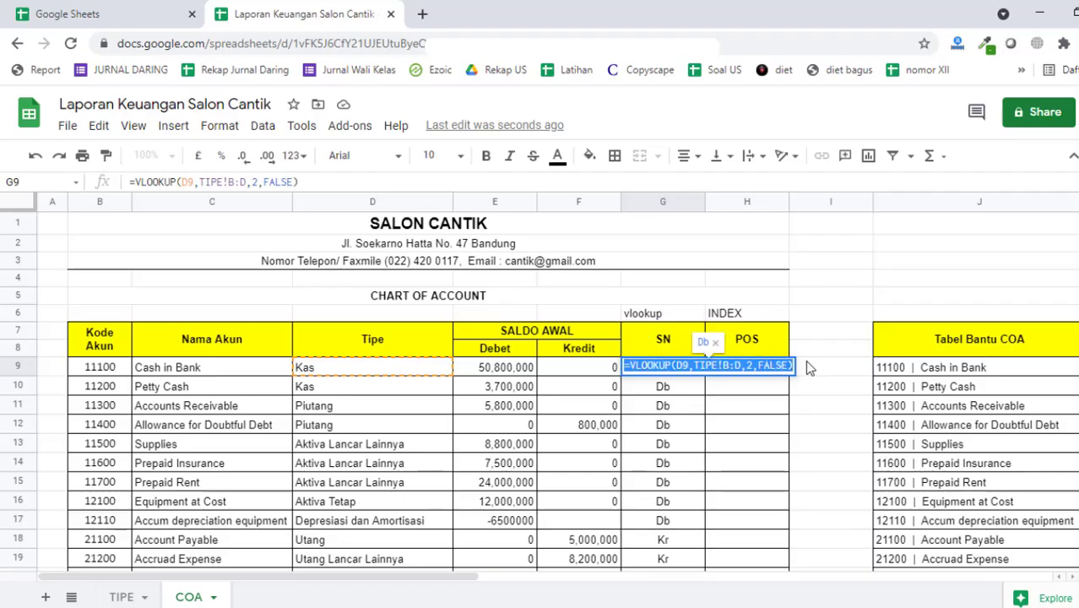
pyautogui.press('Escape')
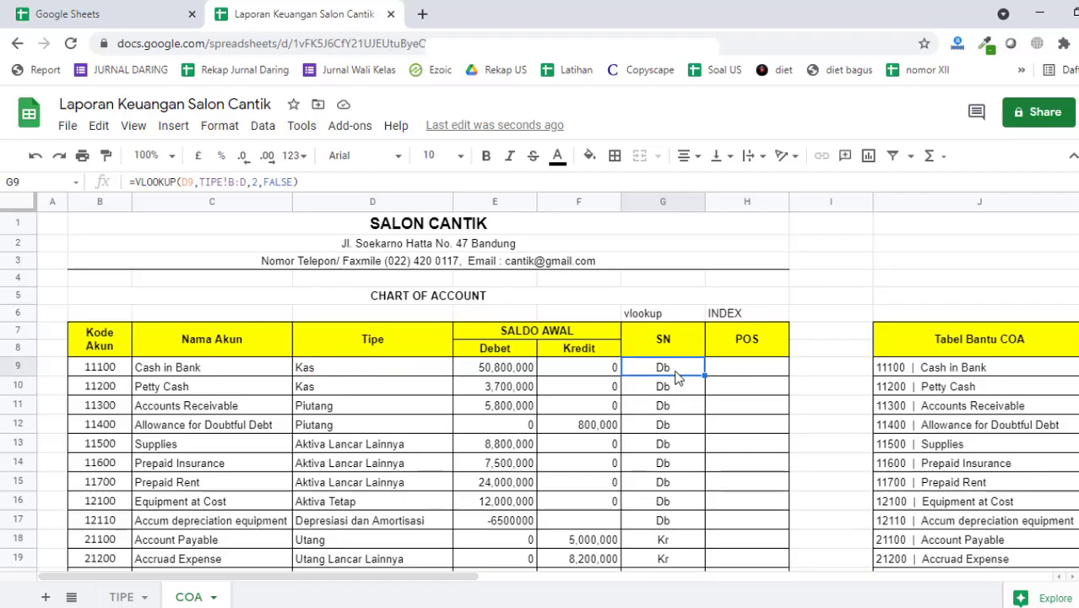
pyautogui.moveTo(297, 182); pyautogui.dragTo(125, 194)
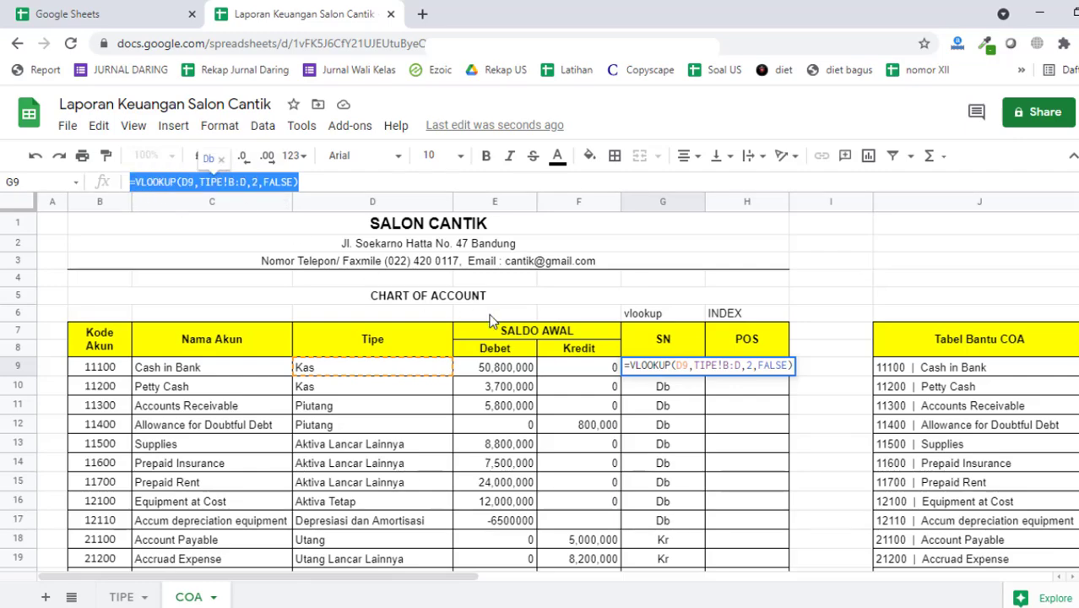
pyautogui.press('Return')
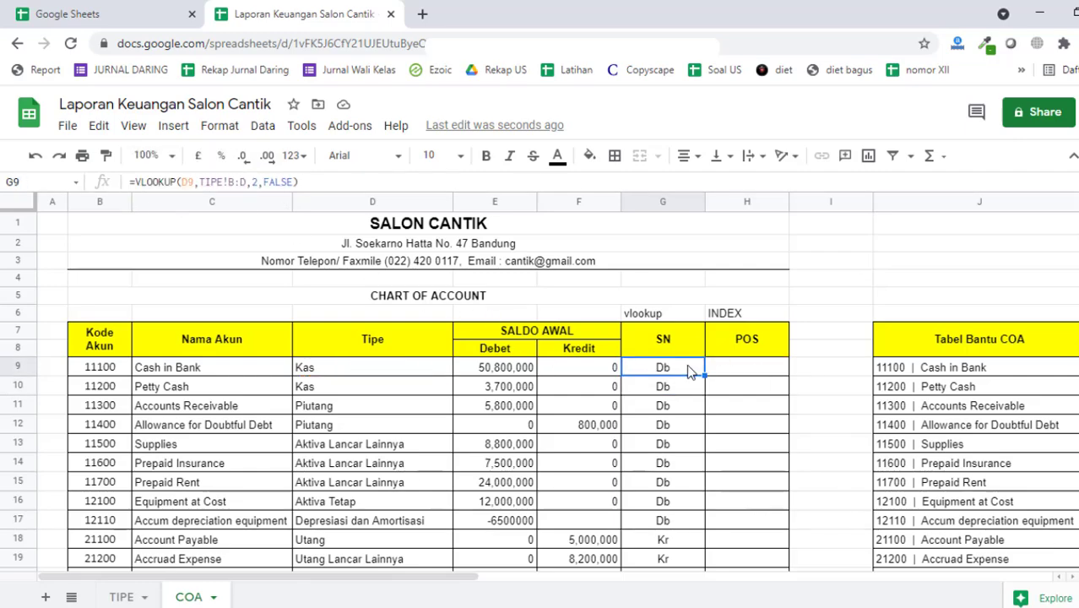
pyautogui.doubleClick(670, 375)
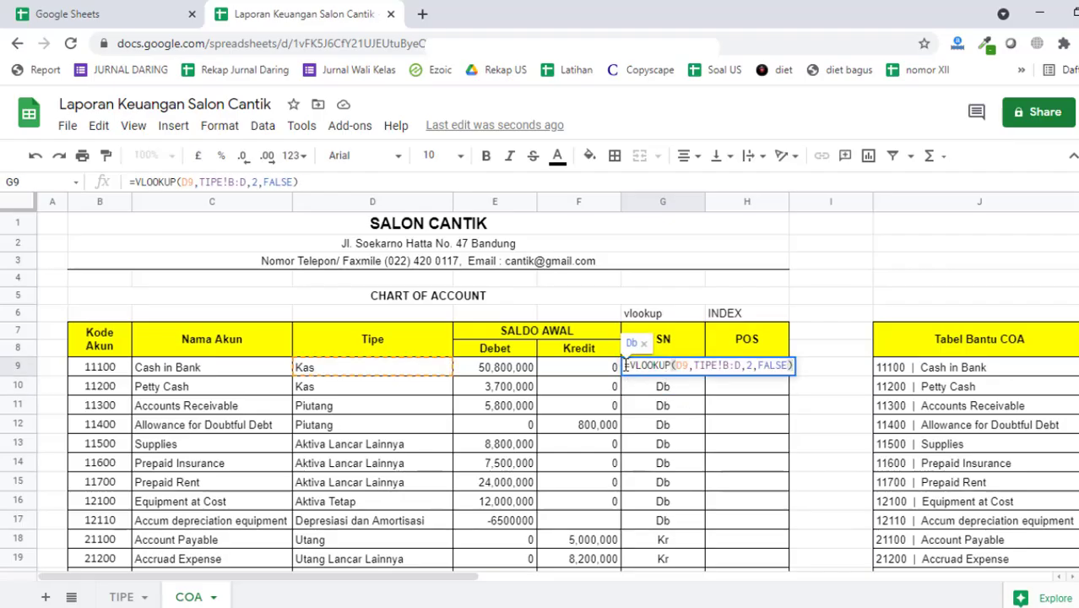
pyautogui.moveTo(626, 365); pyautogui.dragTo(800, 367)
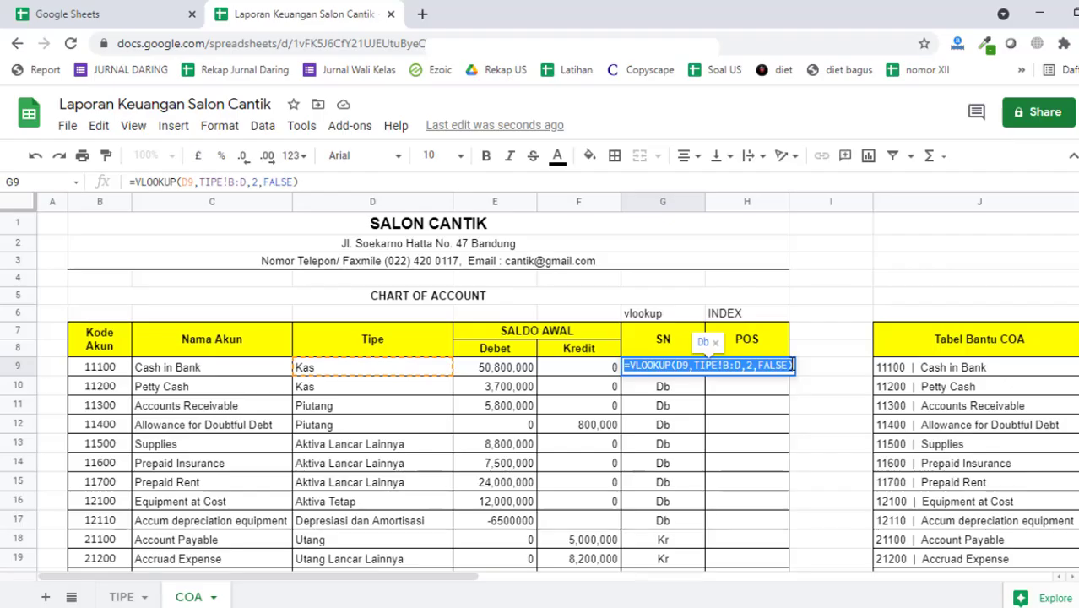
pyautogui.click(709, 392)
pyautogui.click(682, 375)
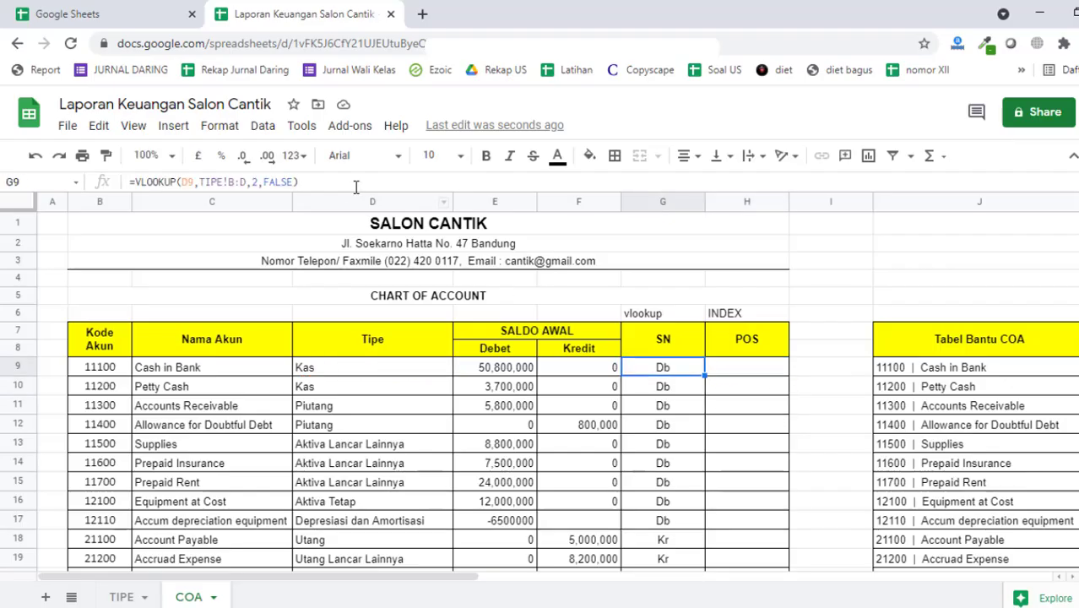
# Step: Copy the VLOOKUP formula text from G9 unchanged into cell H9 of the POS column
pyautogui.click(293, 182)
pyautogui.moveTo(293, 181); pyautogui.dragTo(131, 182)
pyautogui.hotkey('ctrl', 'c')
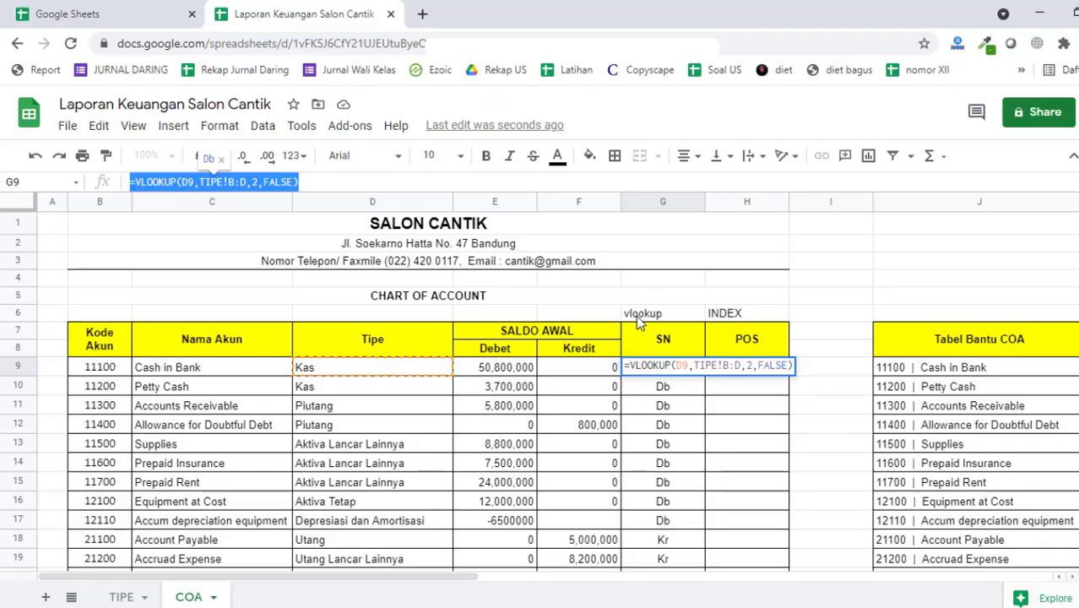
pyautogui.press('Tab')
pyautogui.click(420, 178)
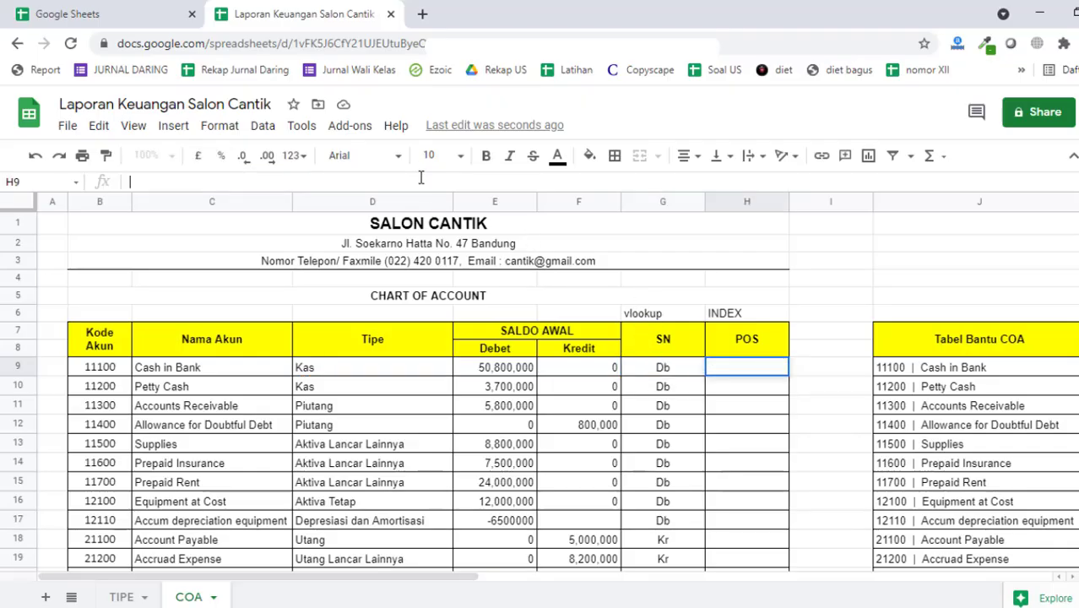
pyautogui.click(728, 407)
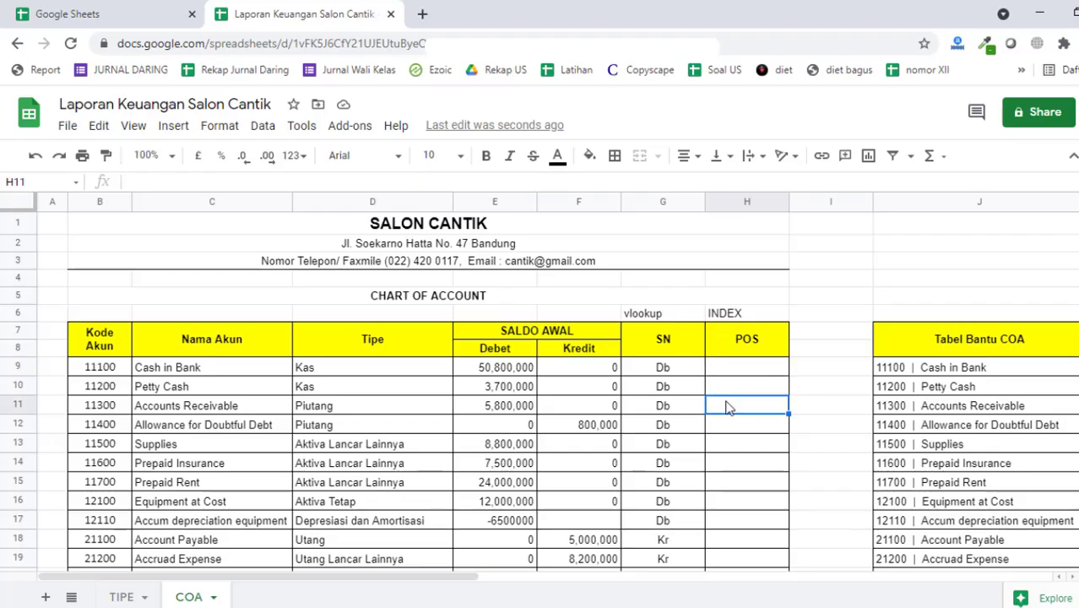
pyautogui.doubleClick(723, 370)
pyautogui.hotkey('ctrl', 'v')
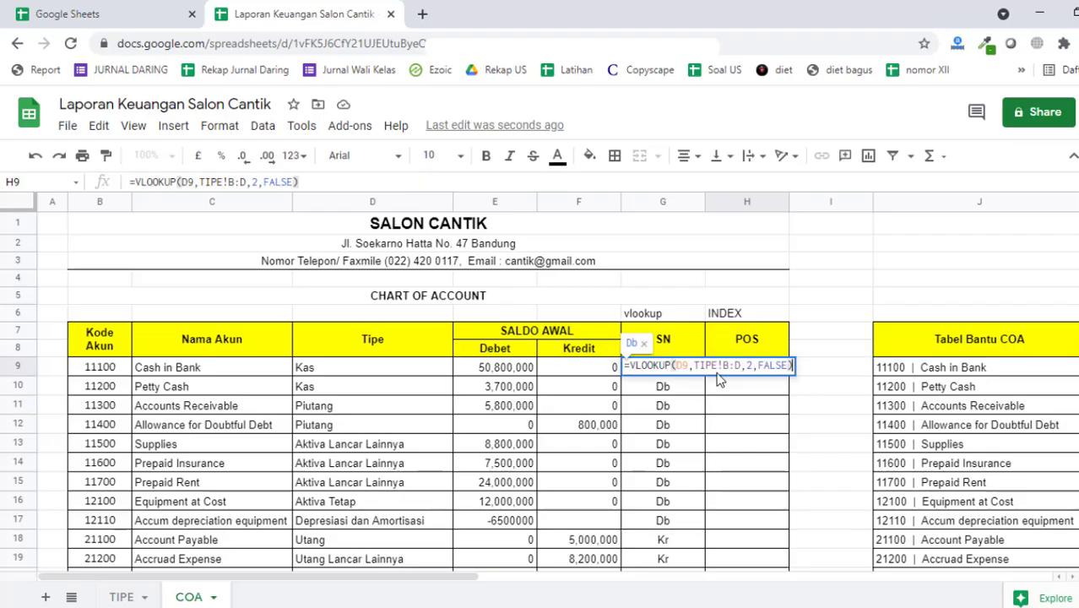
pyautogui.press('Return')
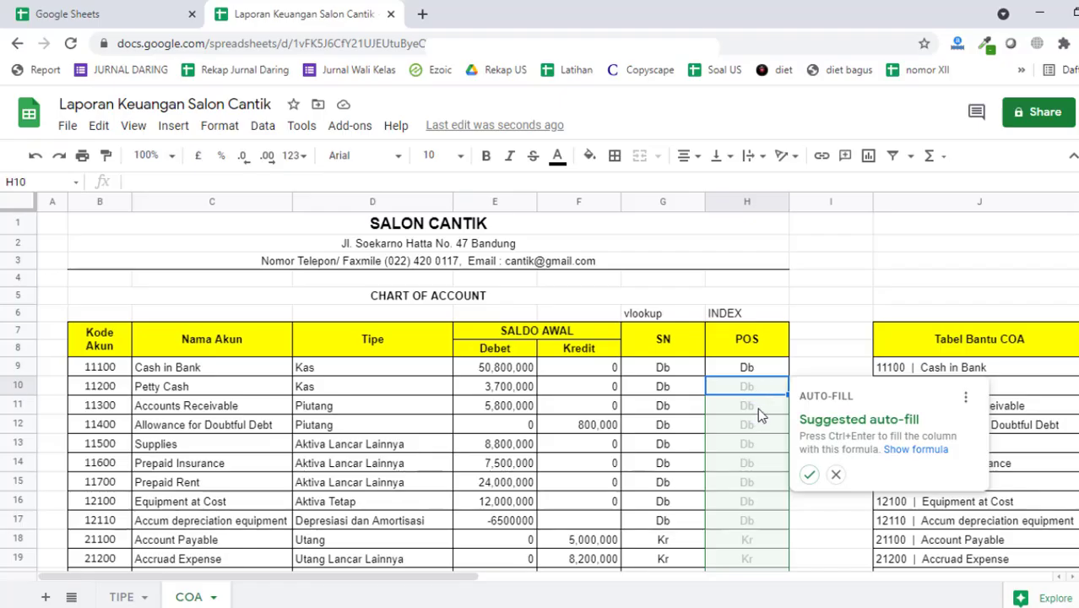
# Step: Review the suggested auto-fill for the POS column down to row 37 and reject it
pyautogui.scroll(-5, 749, 428)
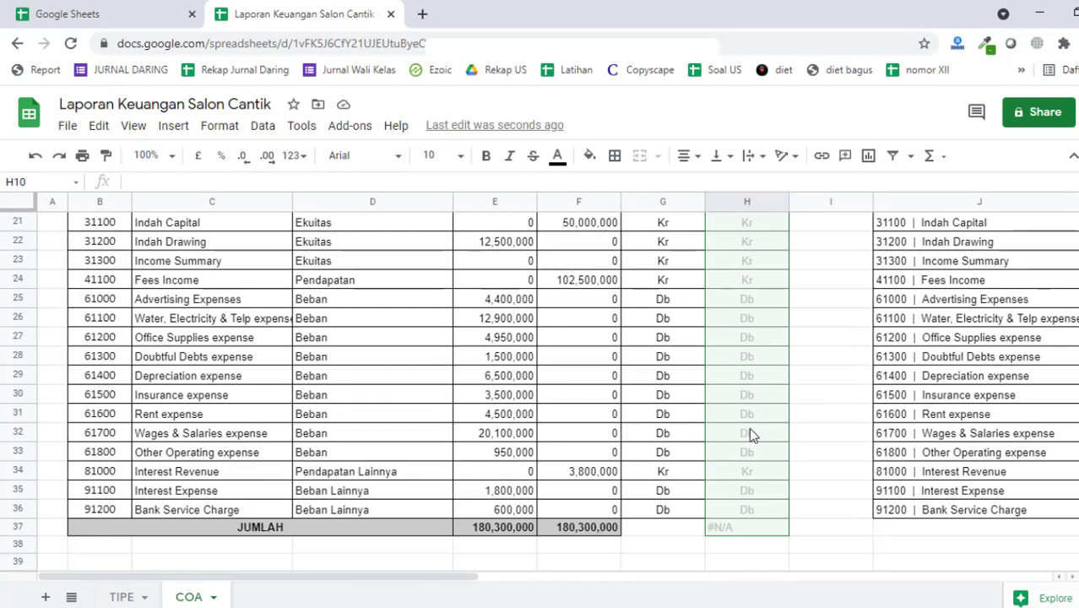
pyautogui.scroll(5, 751, 431)
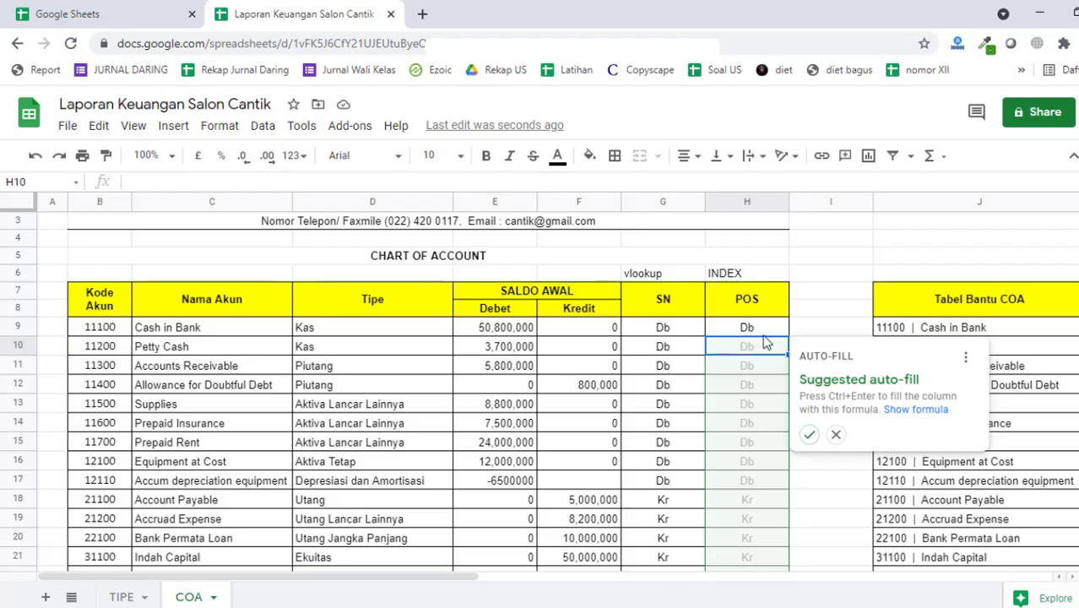
pyautogui.scroll(-5, 760, 357)
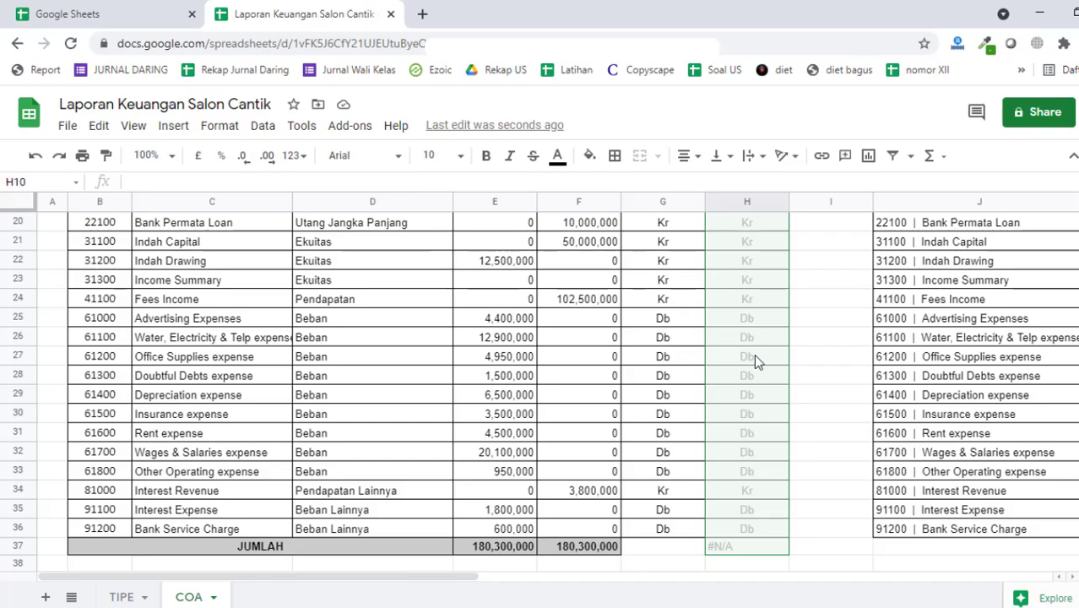
pyautogui.scroll(5, 754, 357)
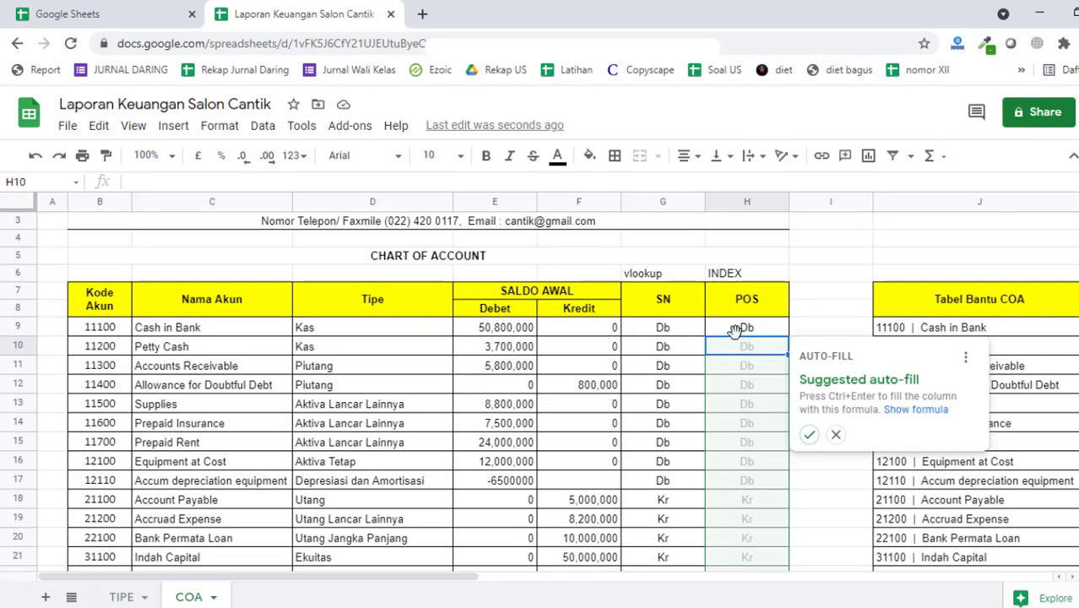
pyautogui.click(834, 436)
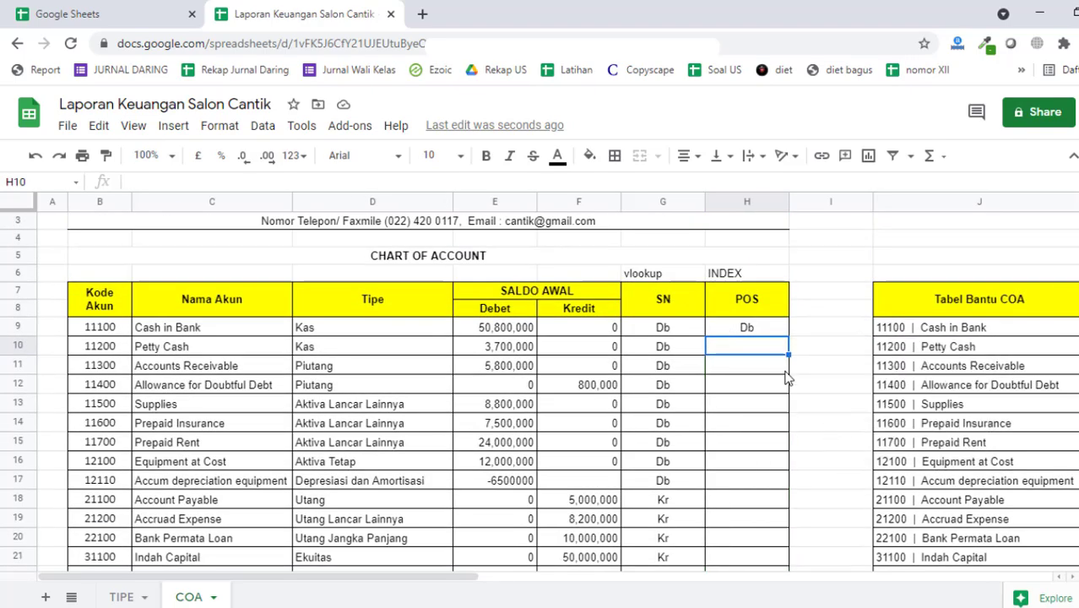
# Step: Set the column index of the H9 VLOOKUP to 3 and check it against the Pos column number on the TIPE sheet
pyautogui.click(748, 332)
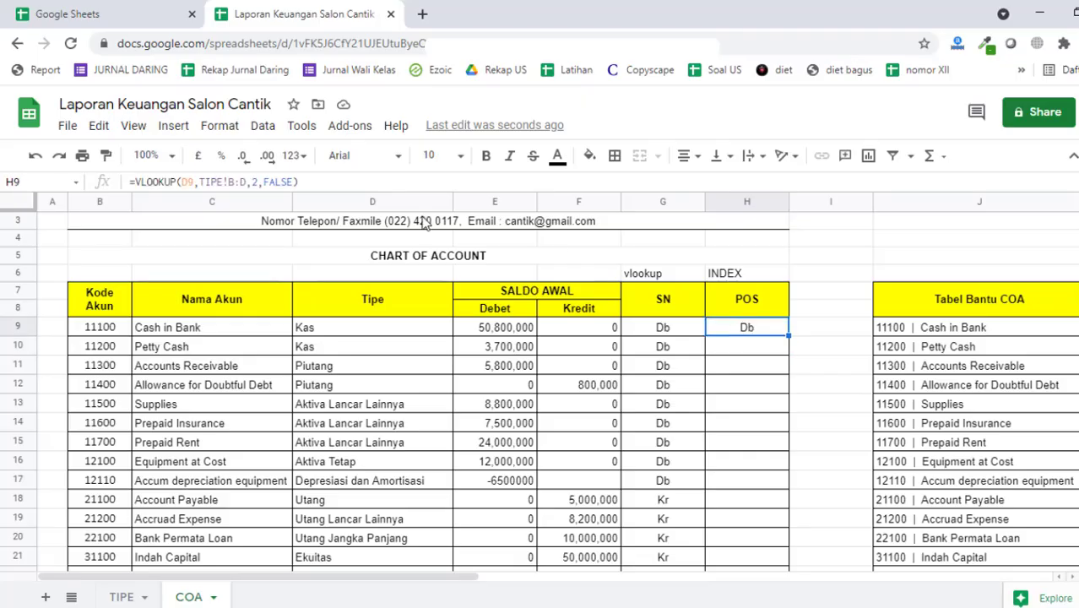
pyautogui.doubleClick(256, 182)
pyautogui.write('3')
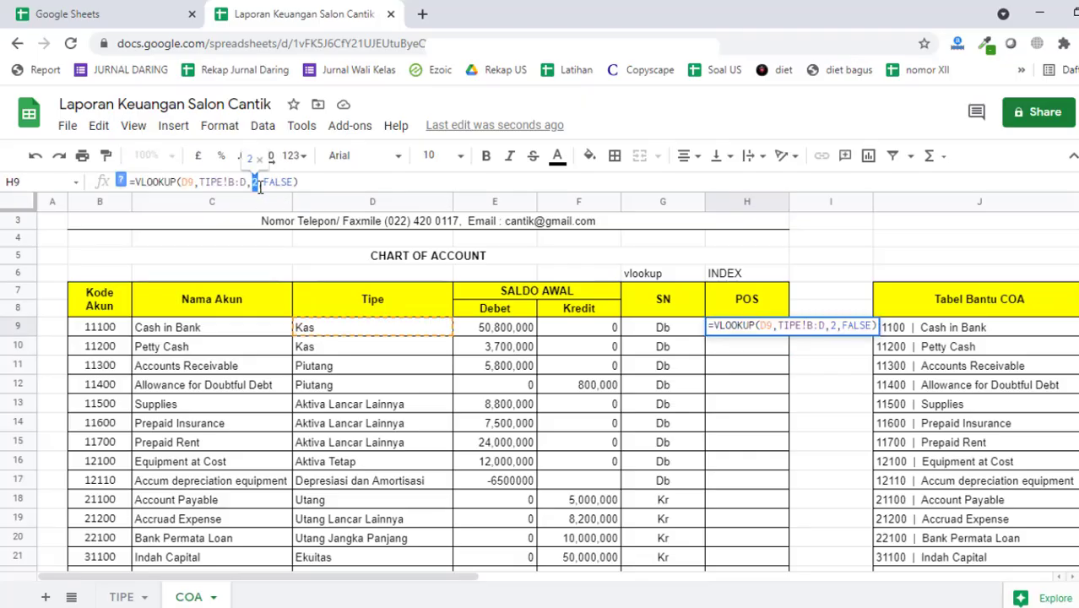
pyautogui.press('Return')
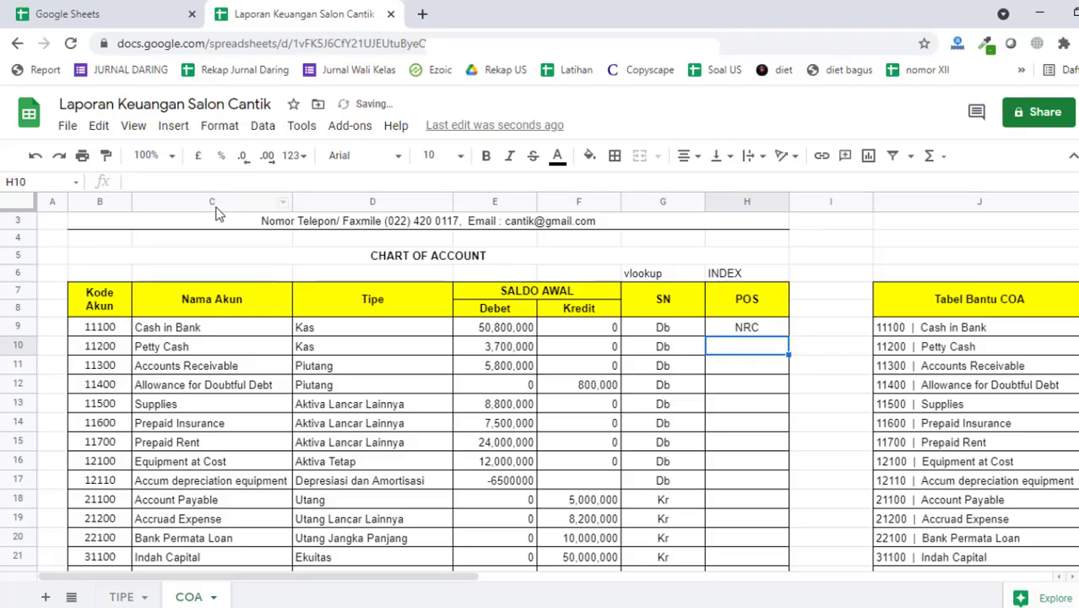
pyautogui.click(122, 596)
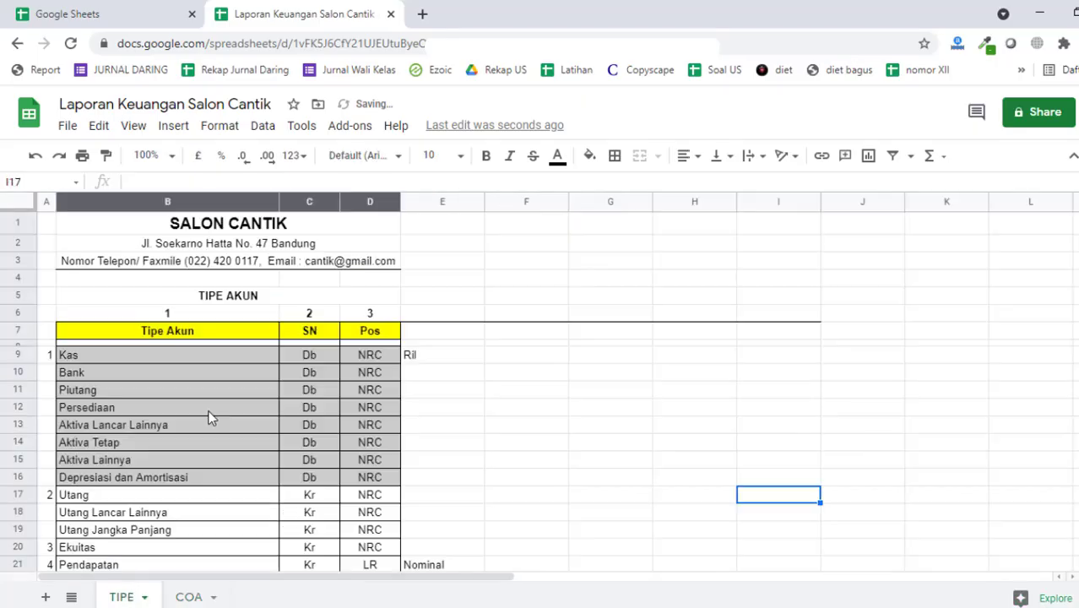
pyautogui.click(370, 314)
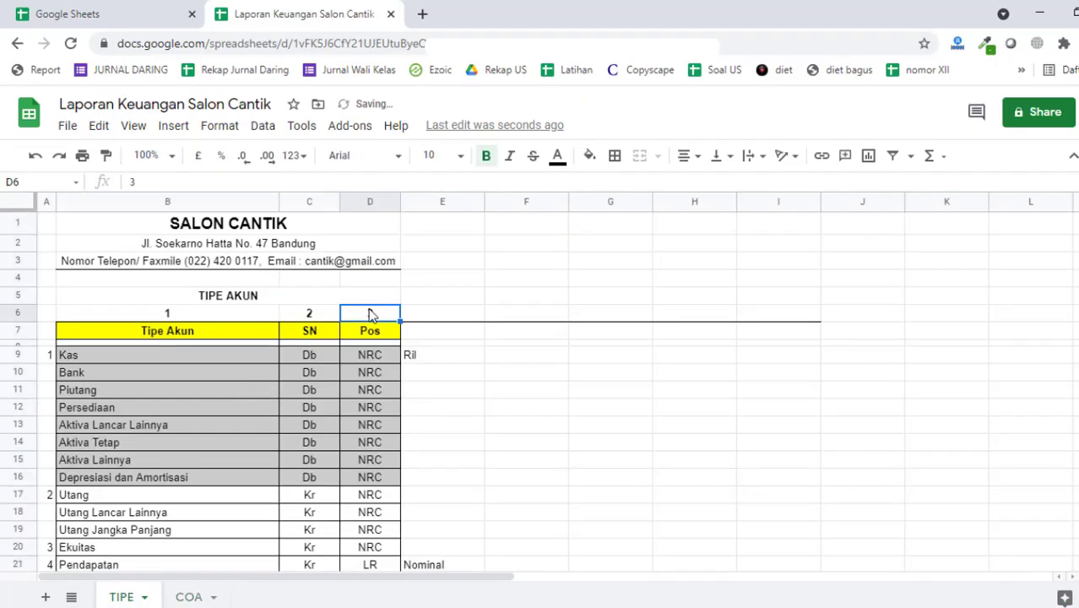
# Step: Fill the H9 formula =VLOOKUP(D9,TIPE!B:D,3,FALSE) down the POS column of the COA sheet to row 36
pyautogui.click(191, 597)
pyautogui.click(783, 314)
pyautogui.click(787, 335)
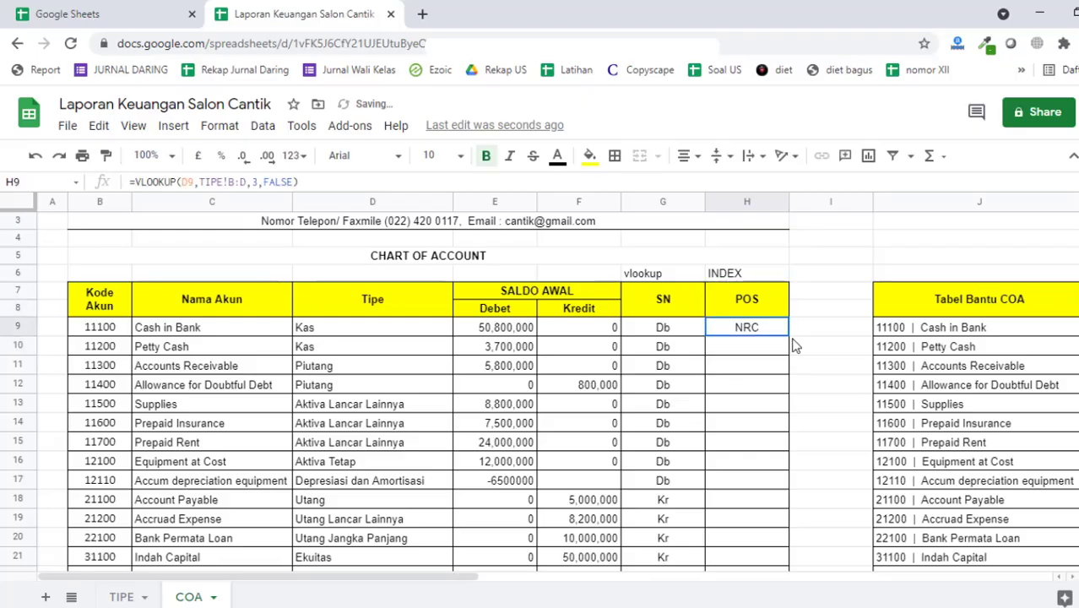
pyautogui.moveTo(789, 335); pyautogui.dragTo(812, 413)
pyautogui.click(779, 383)
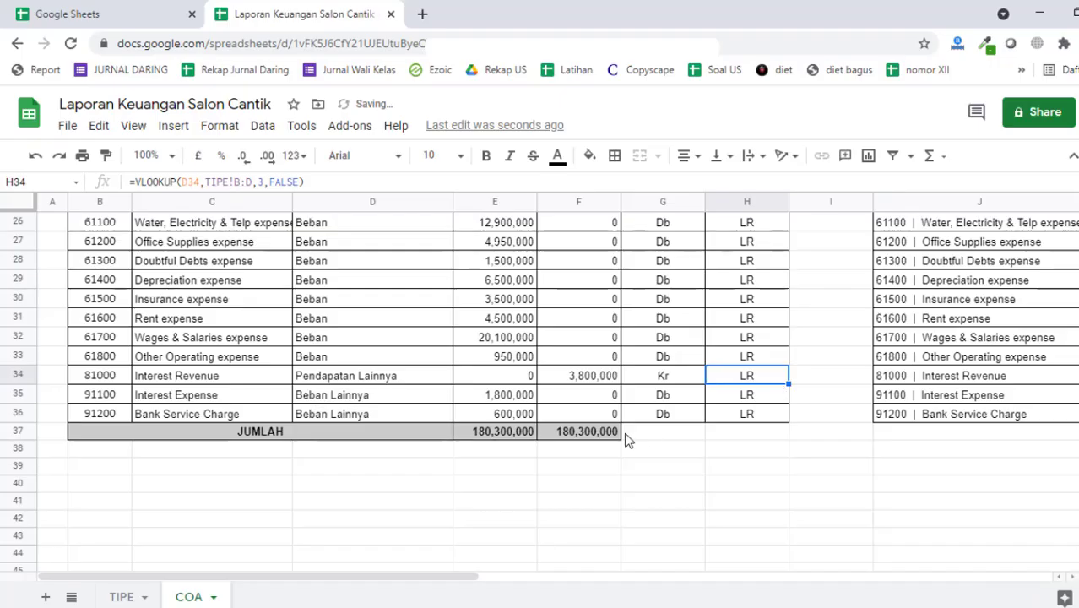
pyautogui.scroll(10, 626, 438)
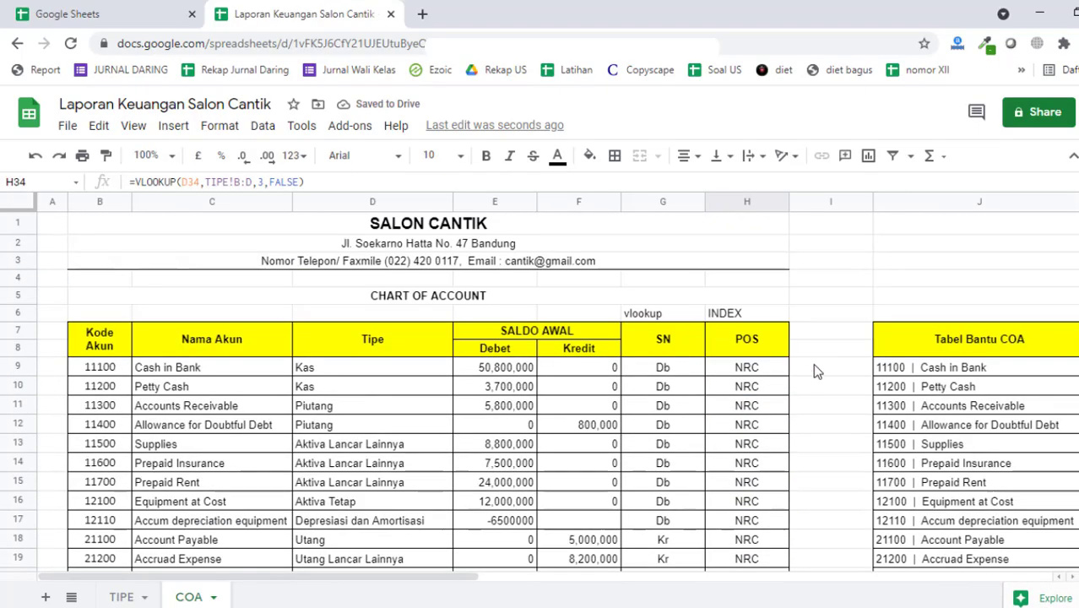
# Step: Begin an INDEX formula in cell I9 of the COA sheet with the whole column TIPE!D:D as its reference
pyautogui.click(811, 363)
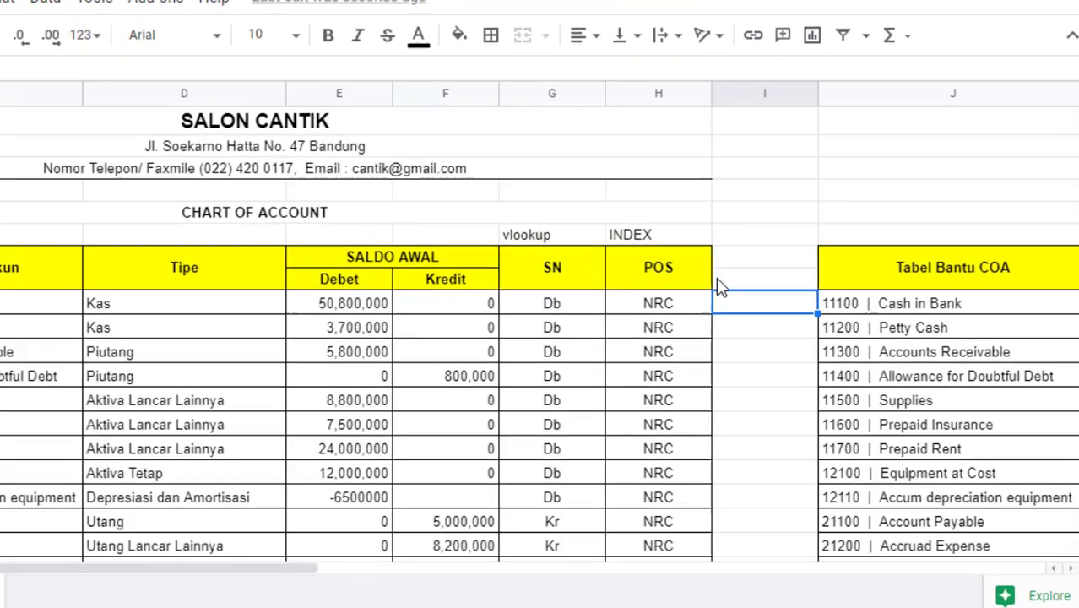
pyautogui.write('=')
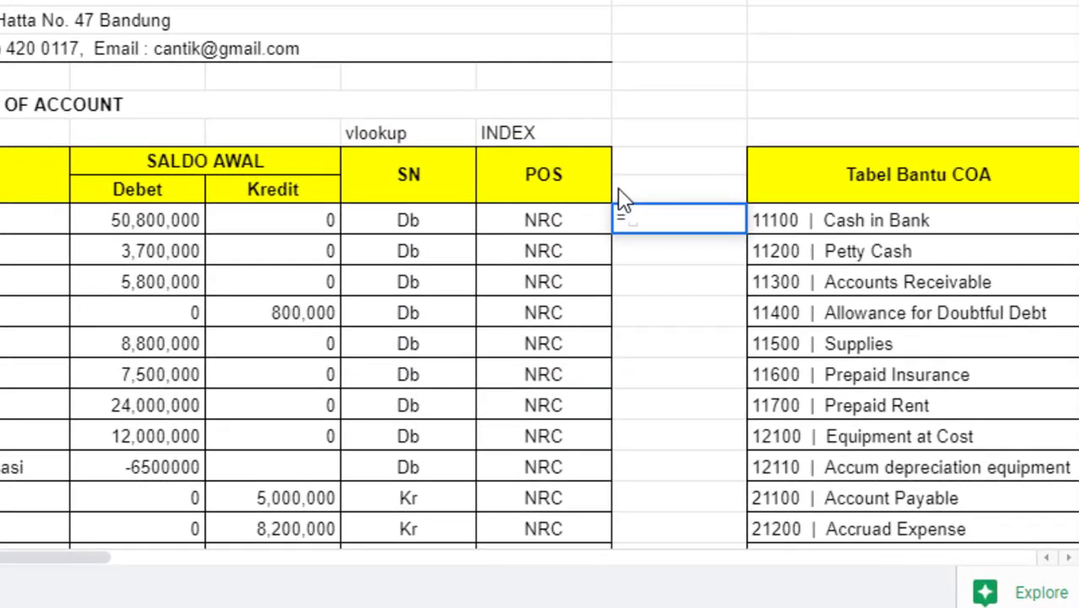
pyautogui.write('INDEX')
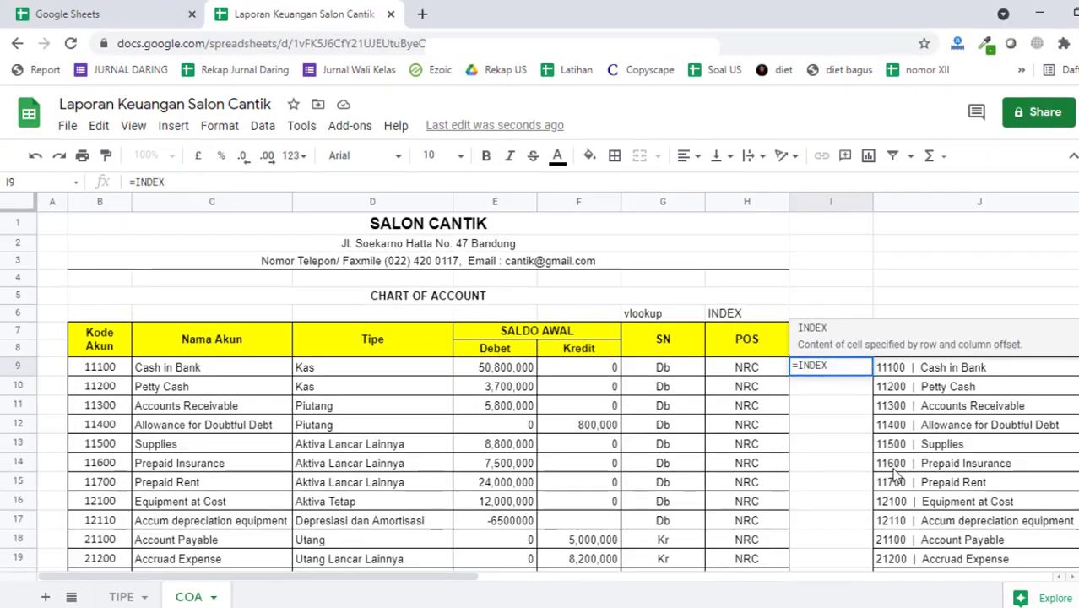
pyautogui.write('(')
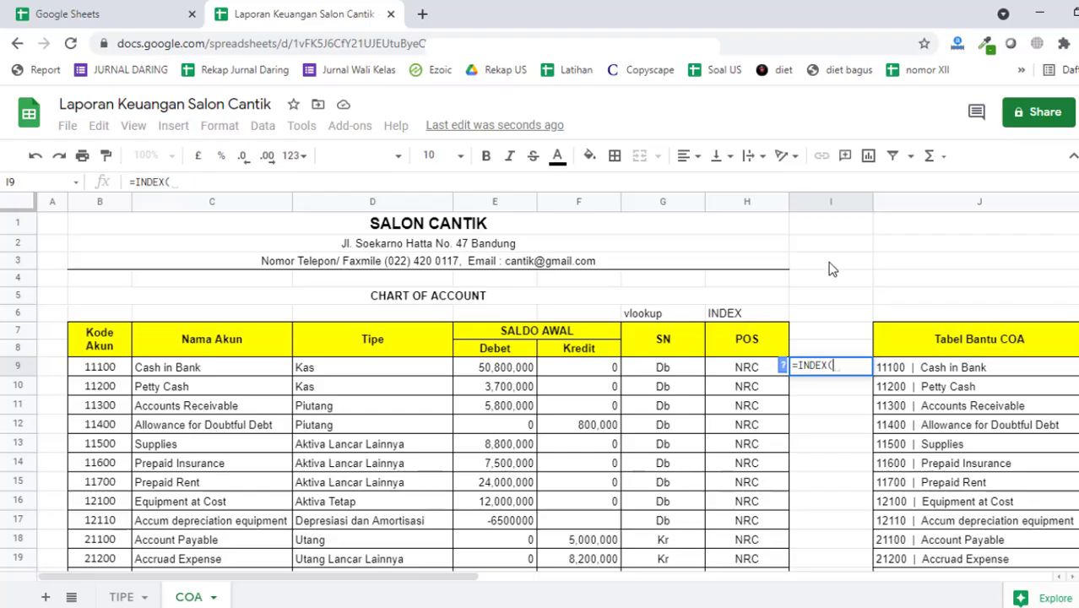
pyautogui.click(122, 598)
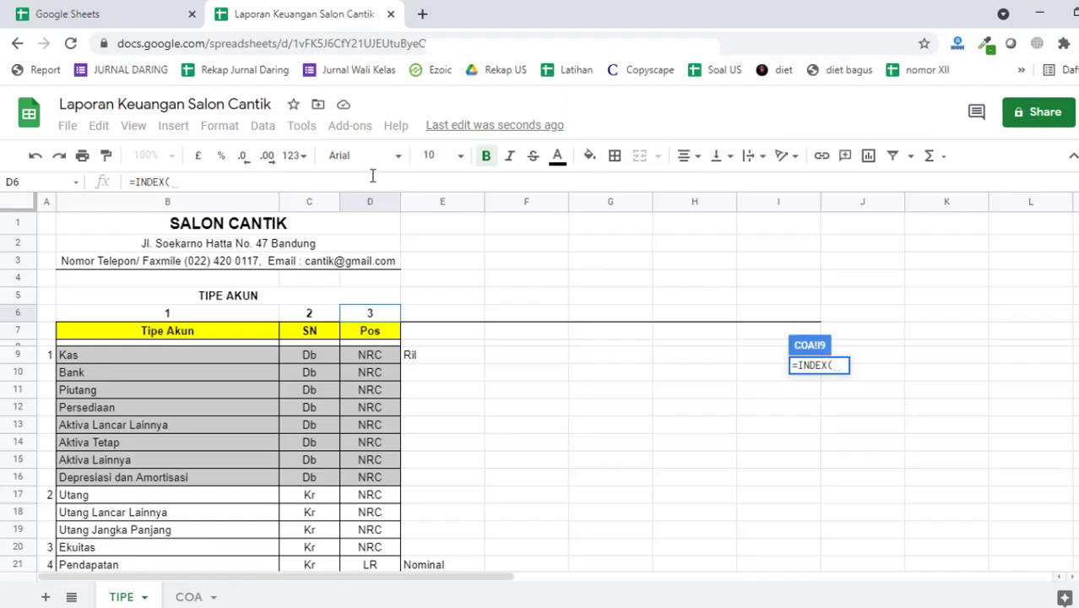
pyautogui.click(369, 206)
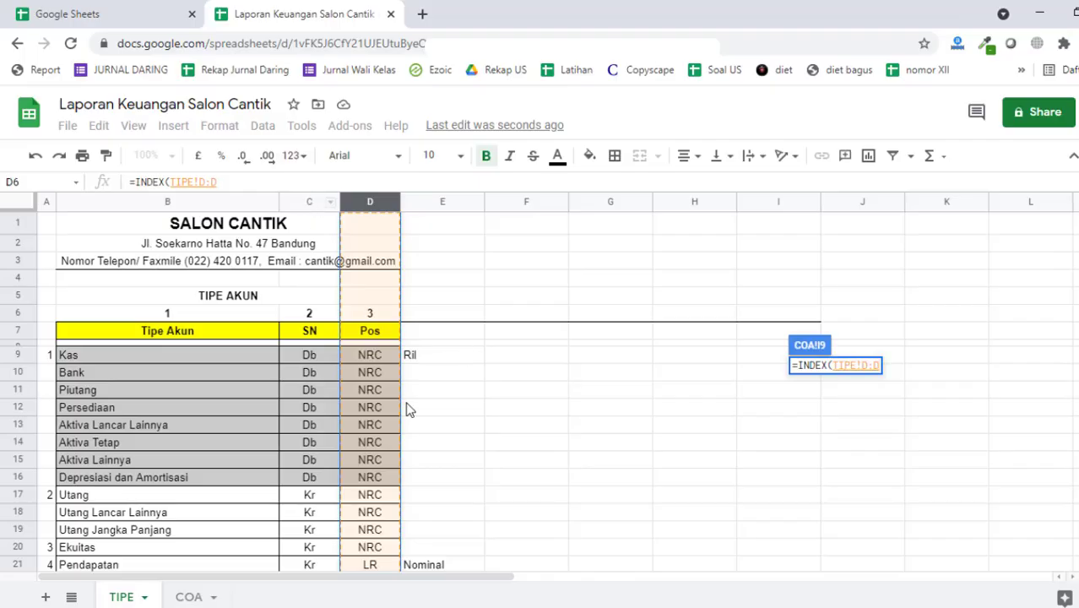
pyautogui.scroll(-4, 410, 407)
pyautogui.scroll(4, 404, 404)
pyautogui.scroll(-4, 374, 363)
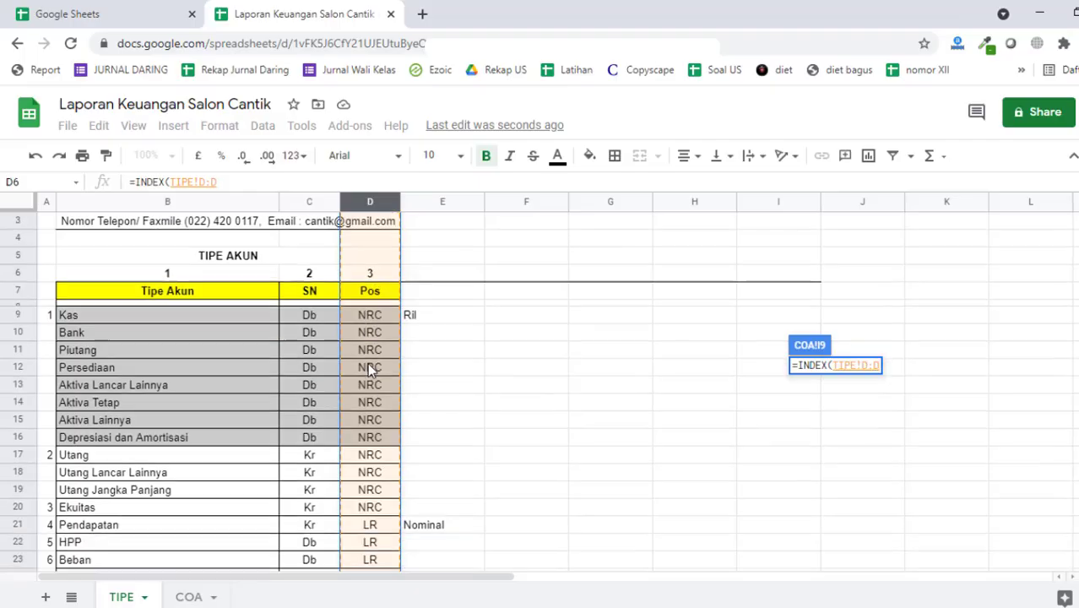
pyautogui.scroll(4, 368, 373)
pyautogui.click(280, 182)
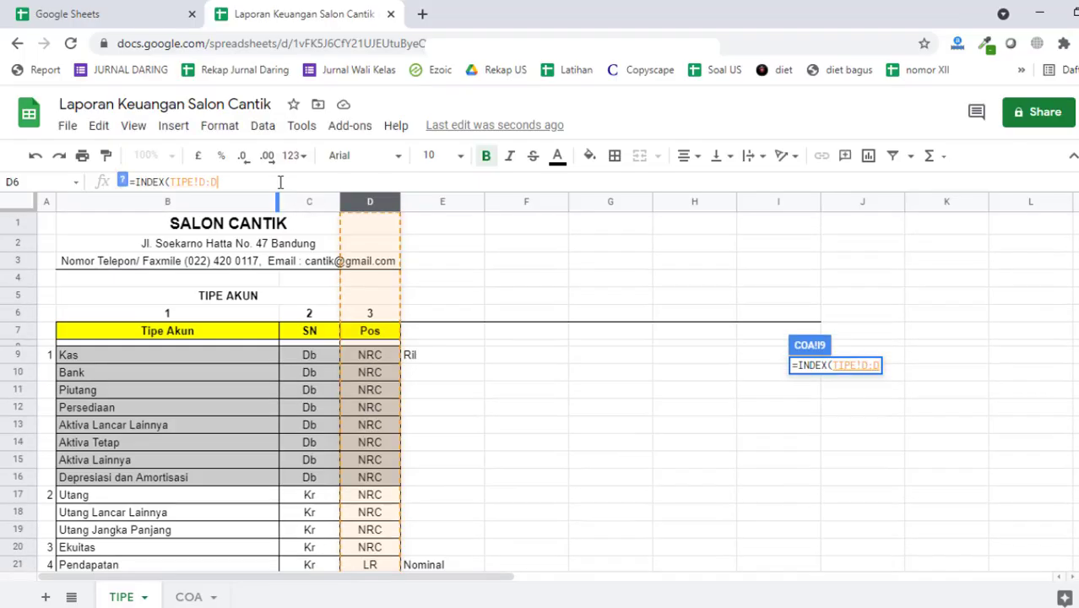
# Step: Add a nested MATCH to the I9 INDEX formula with cell D9 of the COA sheet as its search key
pyautogui.write(';')
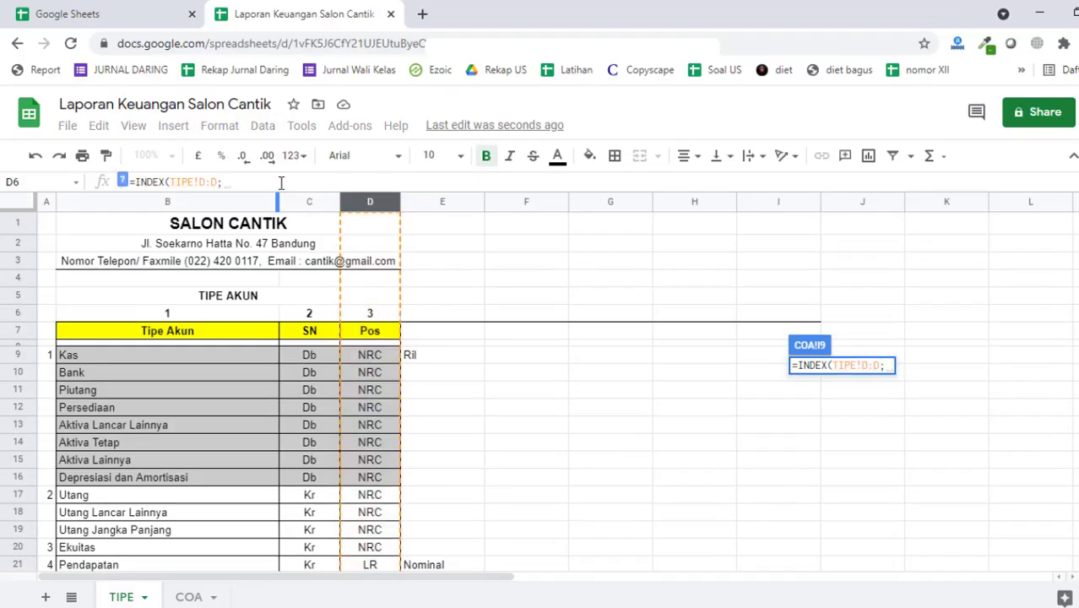
pyautogui.write('MATC(')
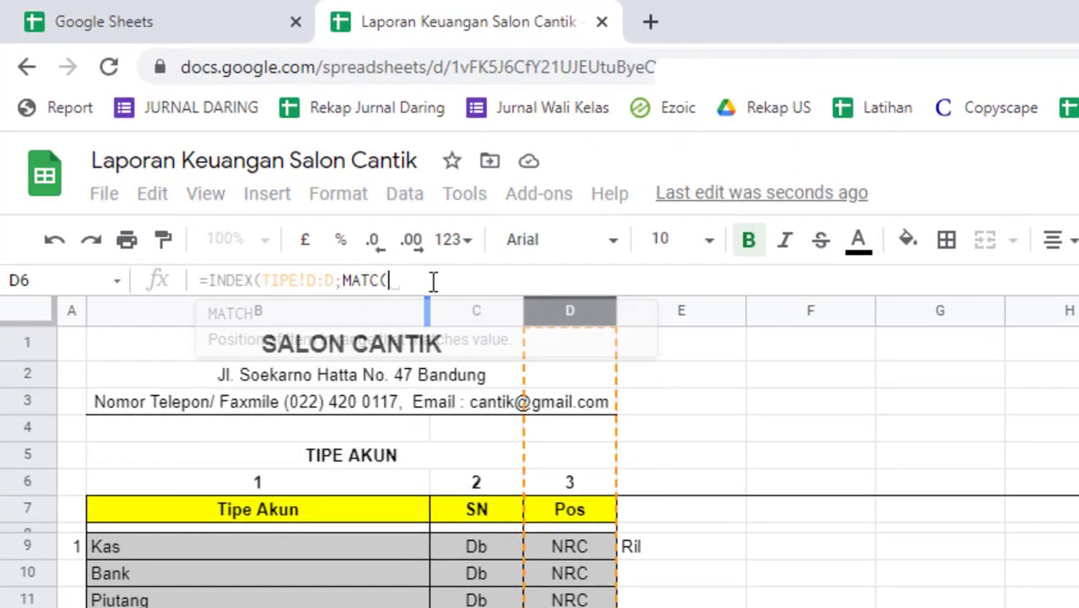
pyautogui.press('BackSpace')
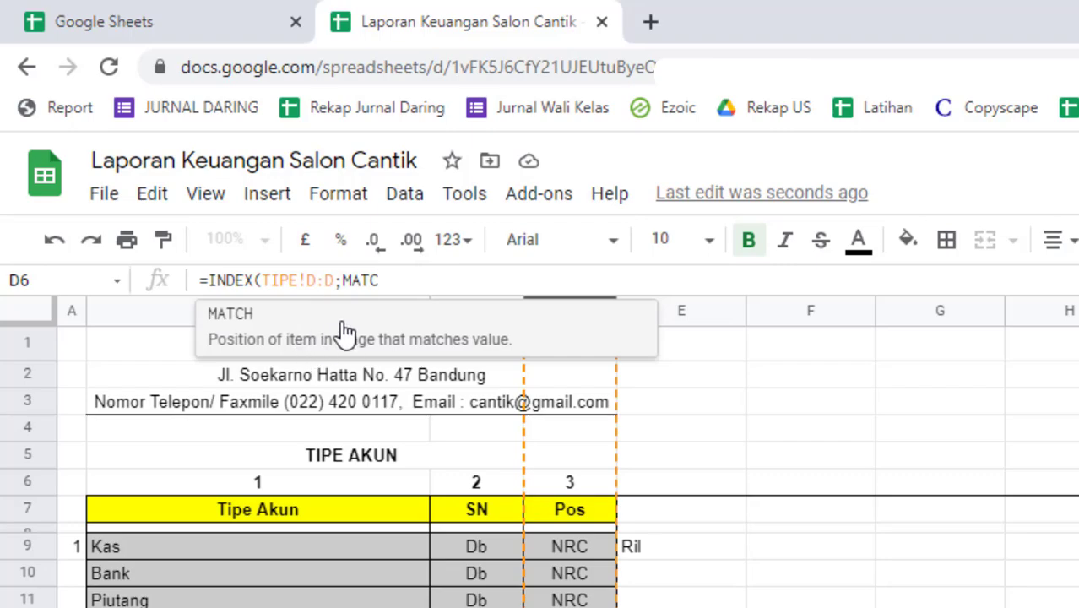
pyautogui.click(272, 330)
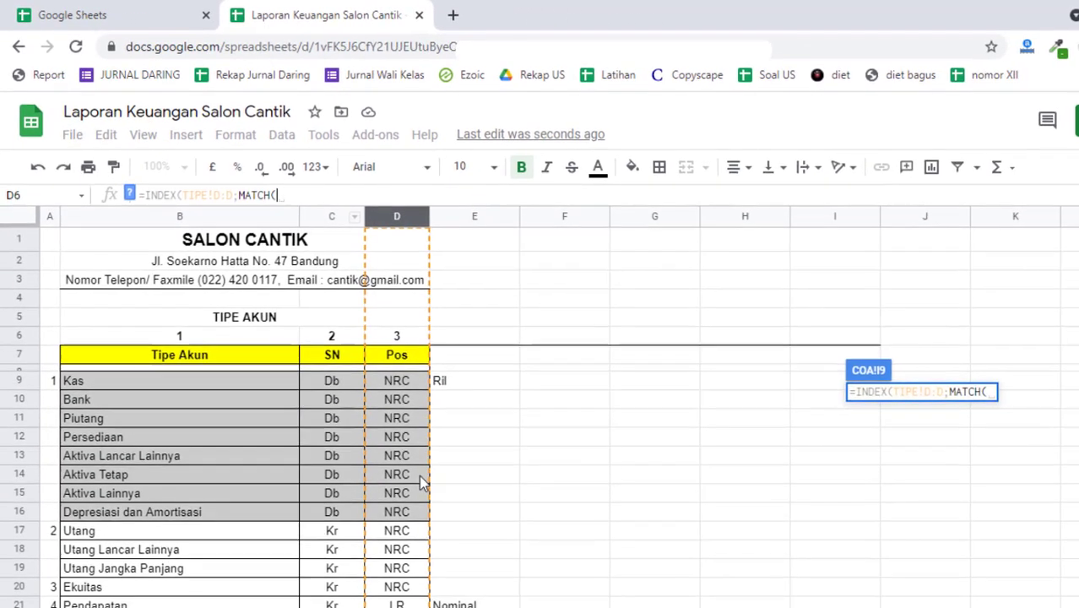
pyautogui.hotkey('ctrl', 'shift', 'pageup')
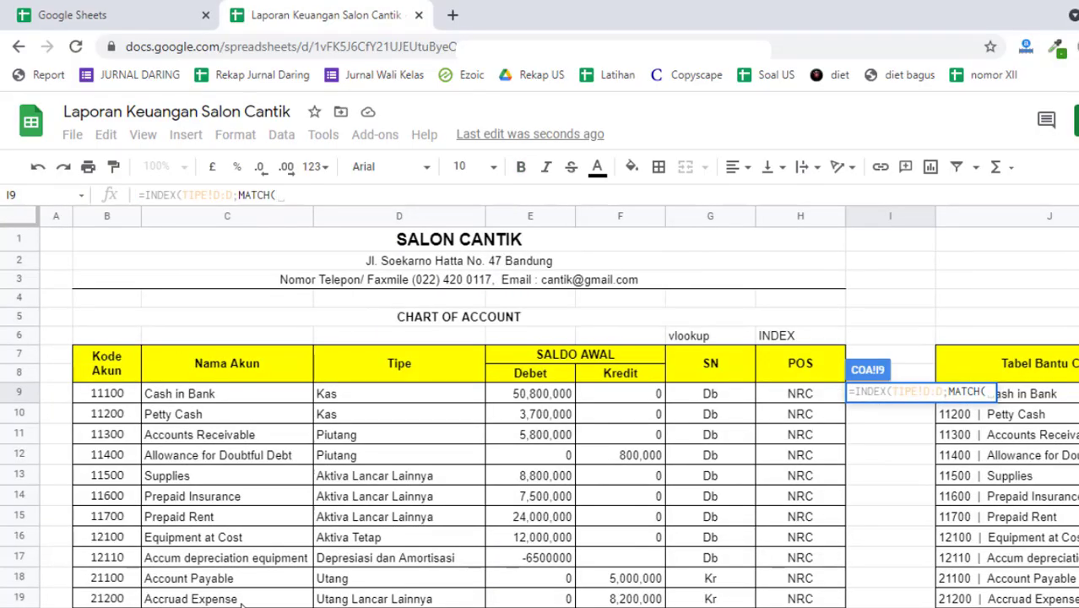
pyautogui.click(404, 405)
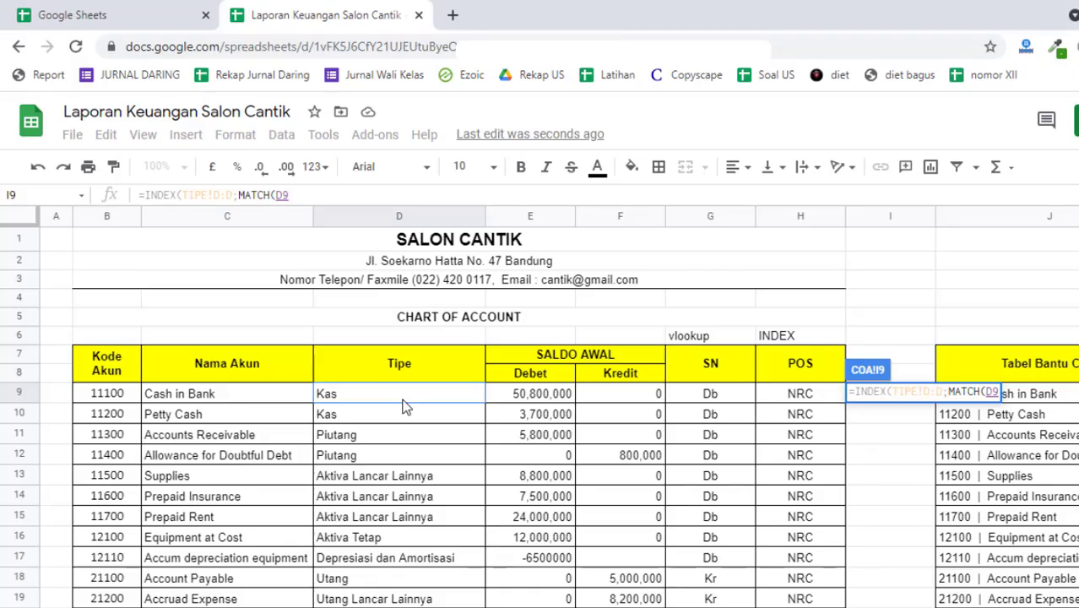
pyautogui.write(';')
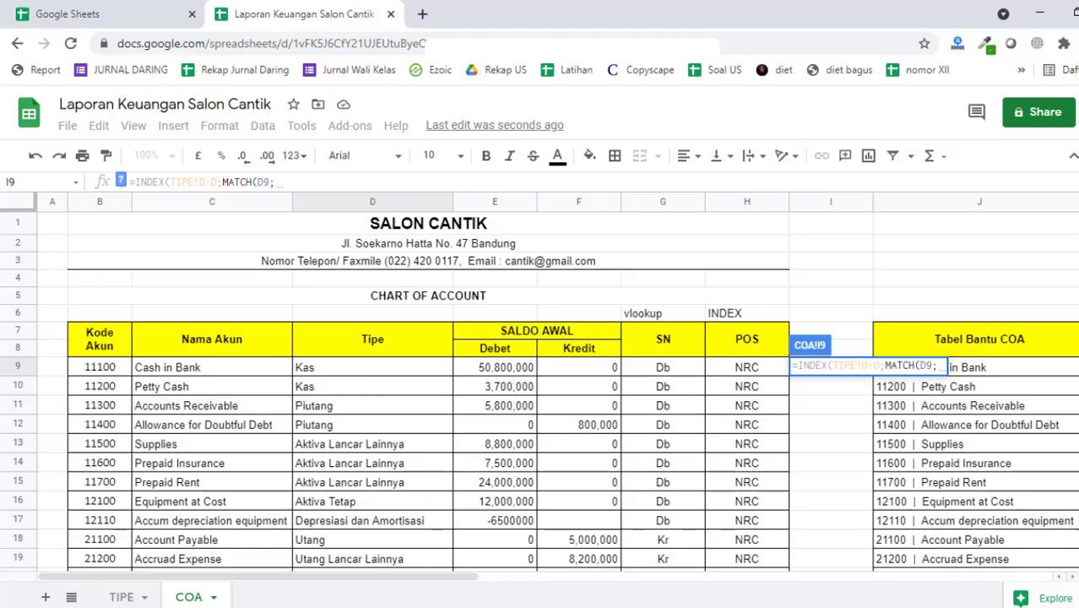
# Step: Complete the I9 MATCH with range TIPE!B:B and search type 0, and enter the finished INDEX/MATCH formula
pyautogui.click(121, 597)
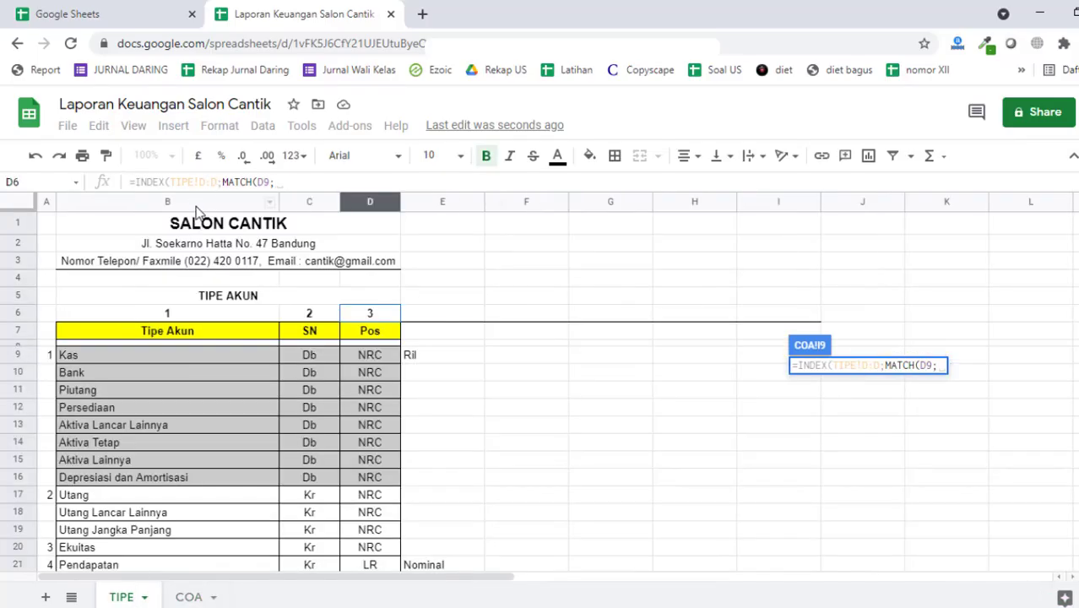
pyautogui.click(167, 201)
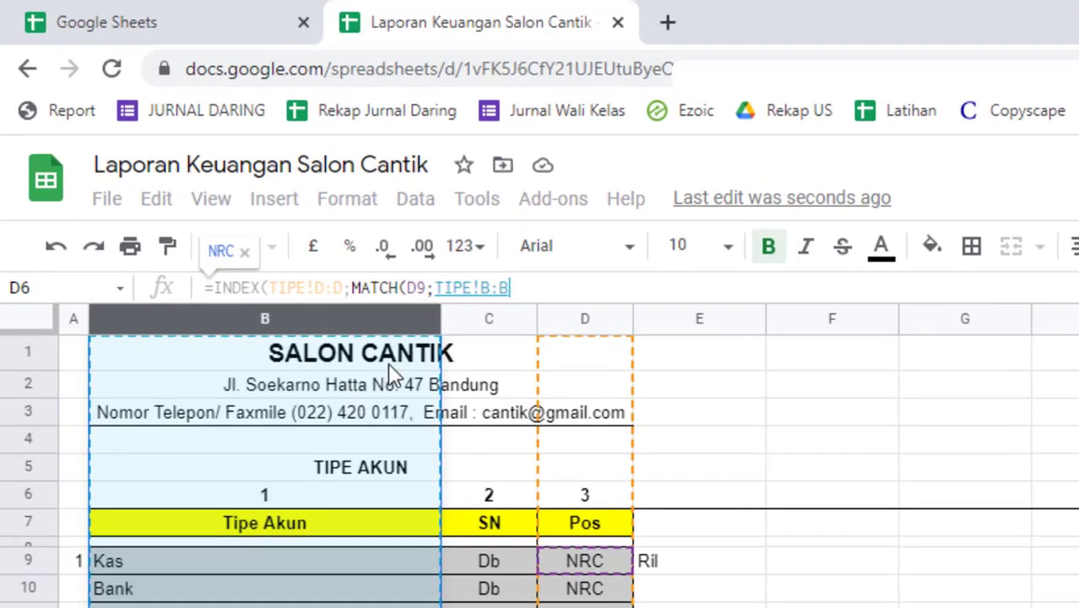
pyautogui.write(';')
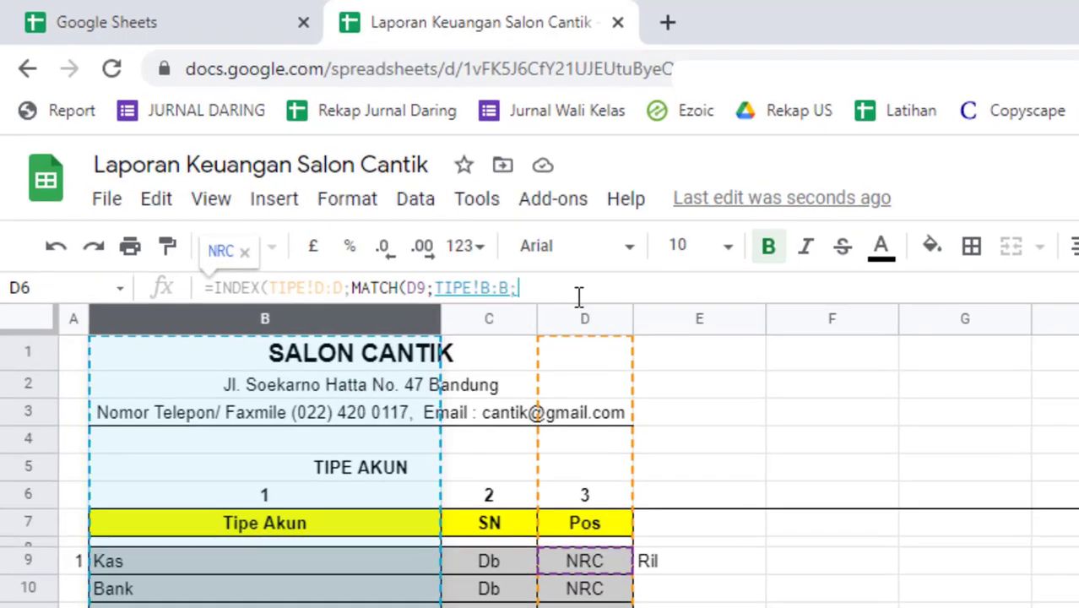
pyautogui.write('0')
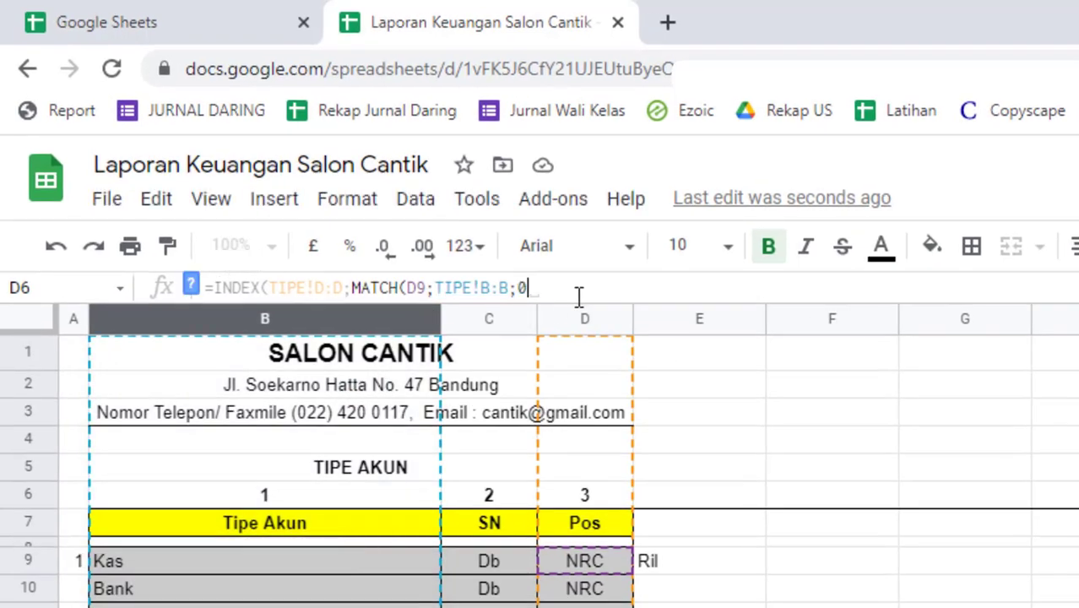
pyautogui.write('))')
pyautogui.press('BackSpace')
pyautogui.press('BackSpace')
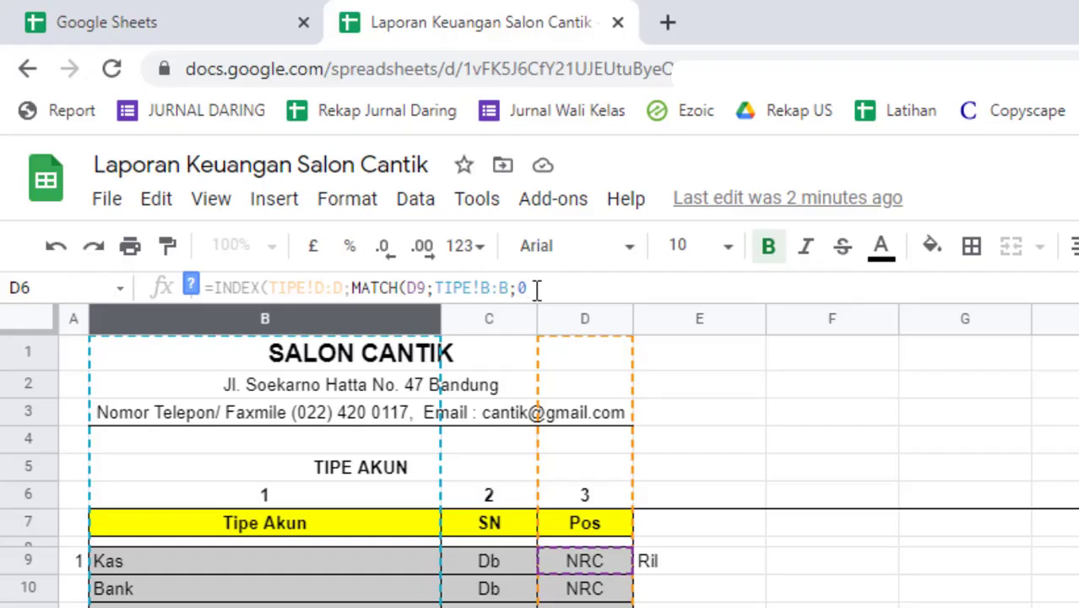
pyautogui.write(')')
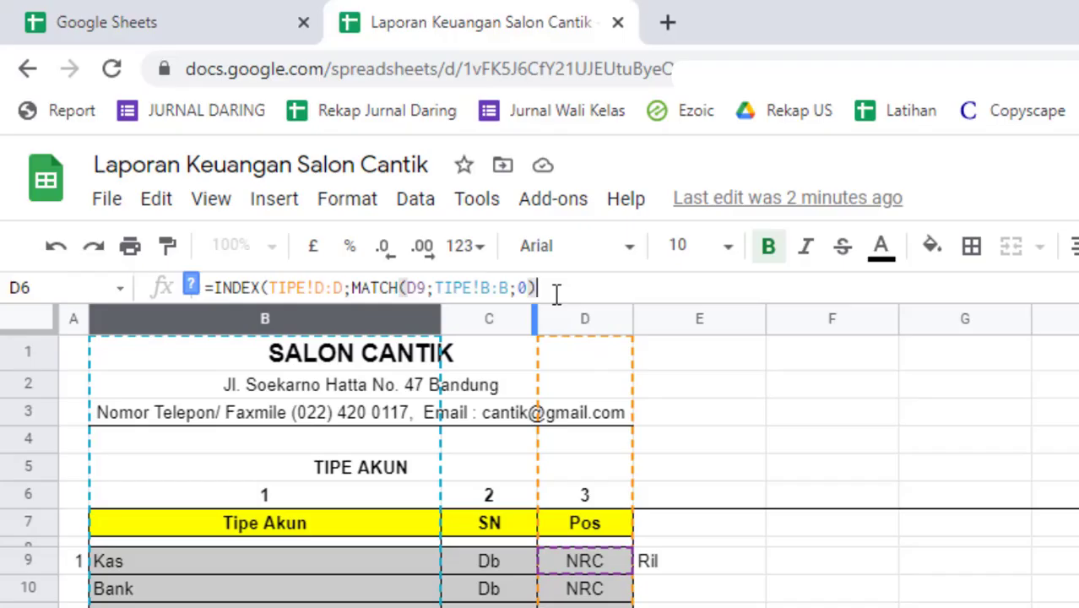
pyautogui.write(')')
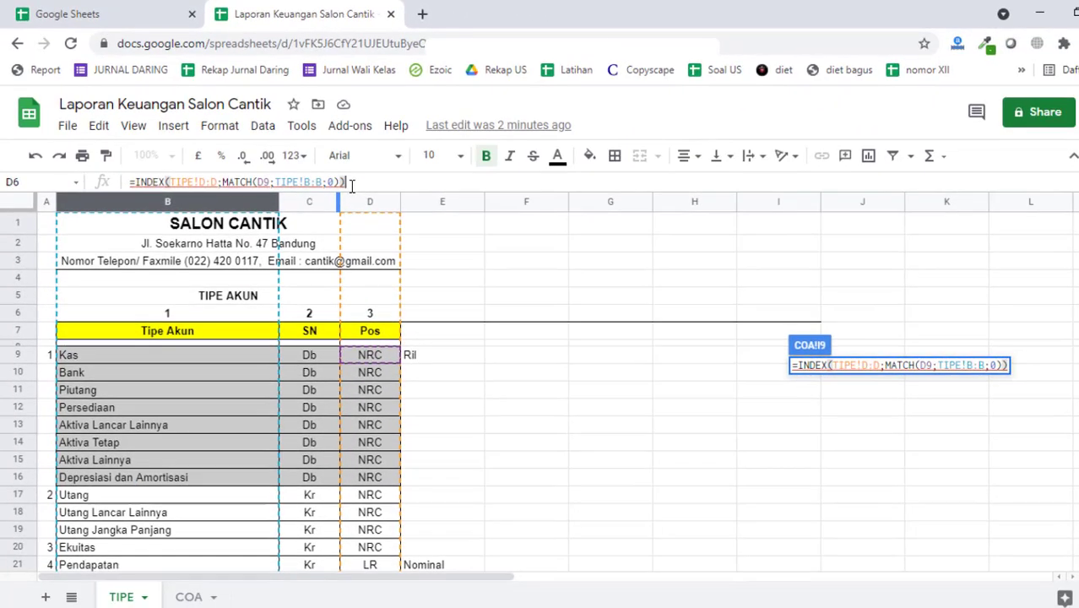
pyautogui.press('Return')
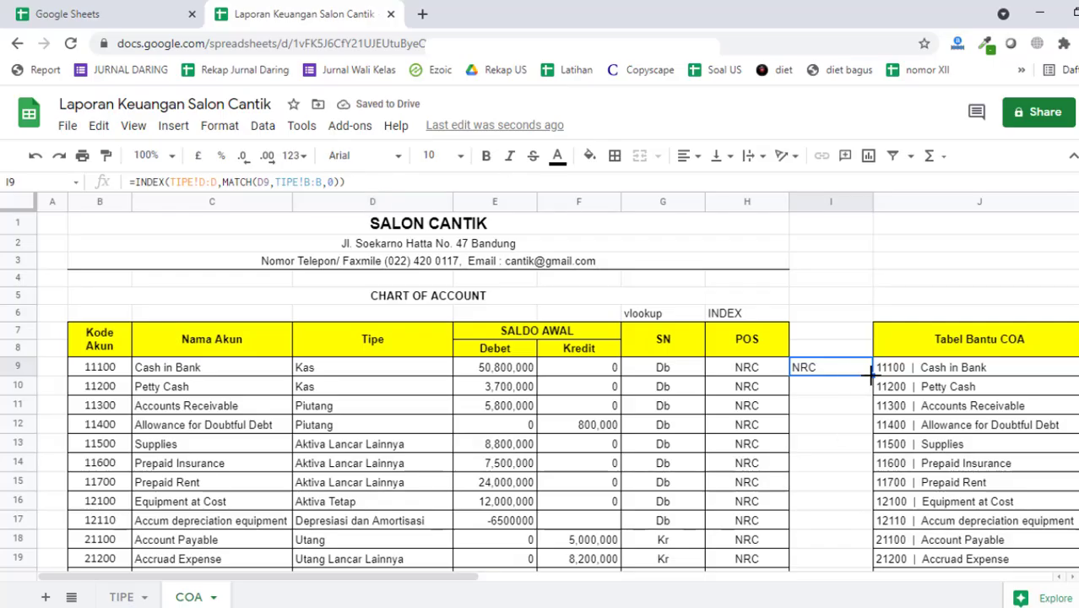
# Step: Fill the I9 INDEX/MATCH formula down column I of the COA sheet to row 36
pyautogui.moveTo(871, 377); pyautogui.dragTo(872, 458)
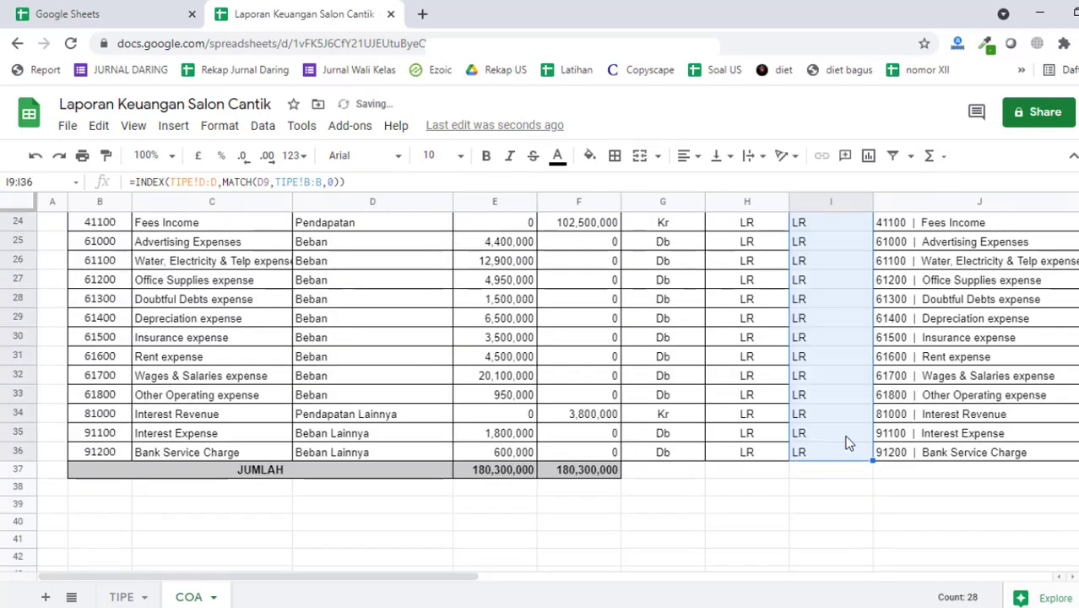
pyautogui.click(847, 436)
pyautogui.scroll(5, 841, 363)
# Step: Compare the VLOOKUP formula in H9 with the INDEX/MATCH formula in I9 on the COA sheet
pyautogui.click(777, 338)
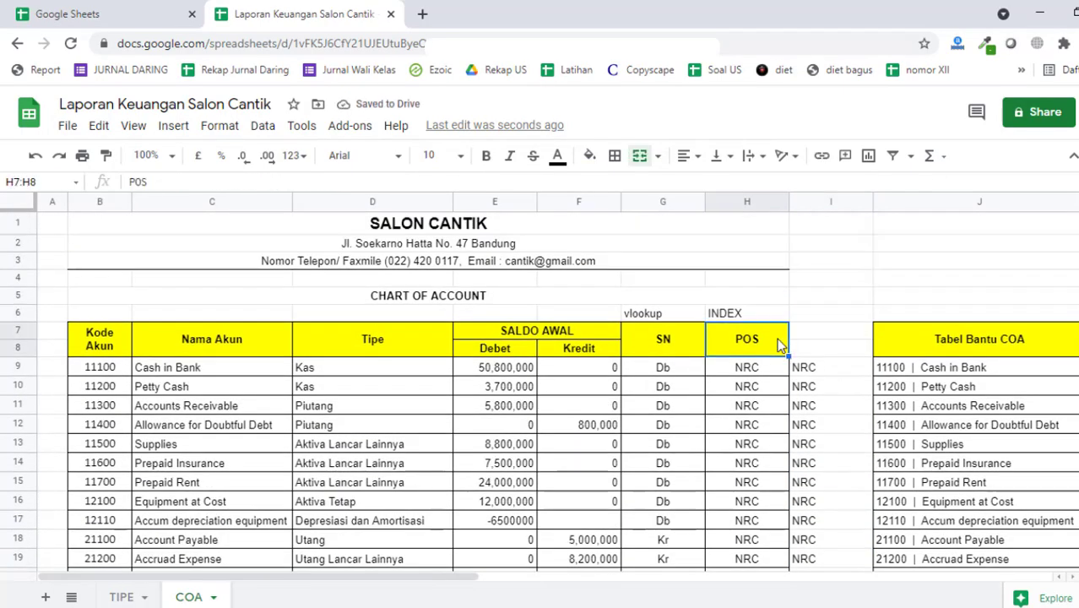
pyautogui.click(762, 379)
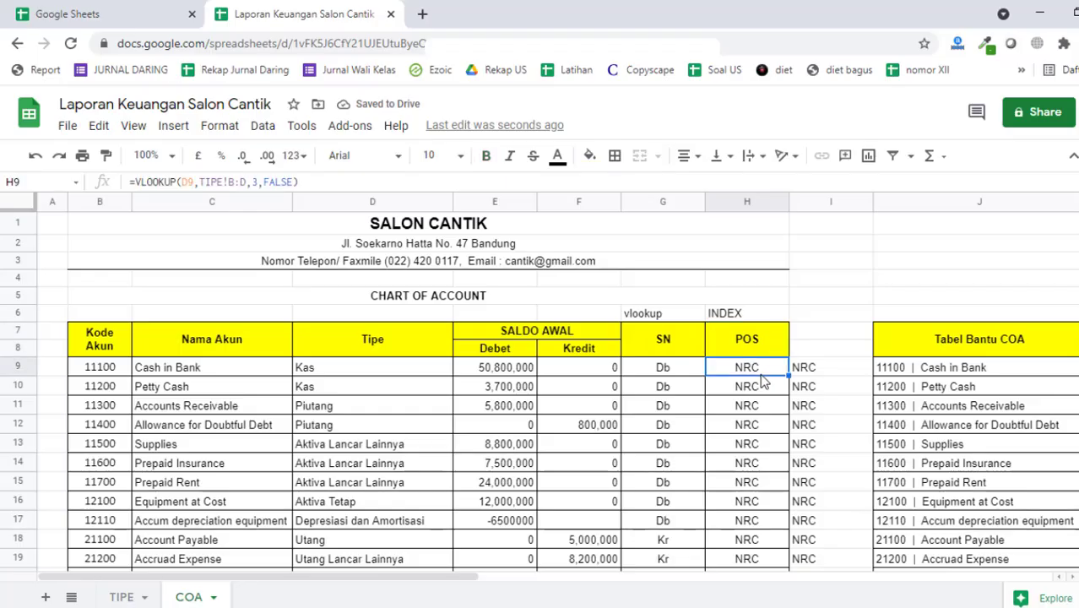
pyautogui.click(825, 377)
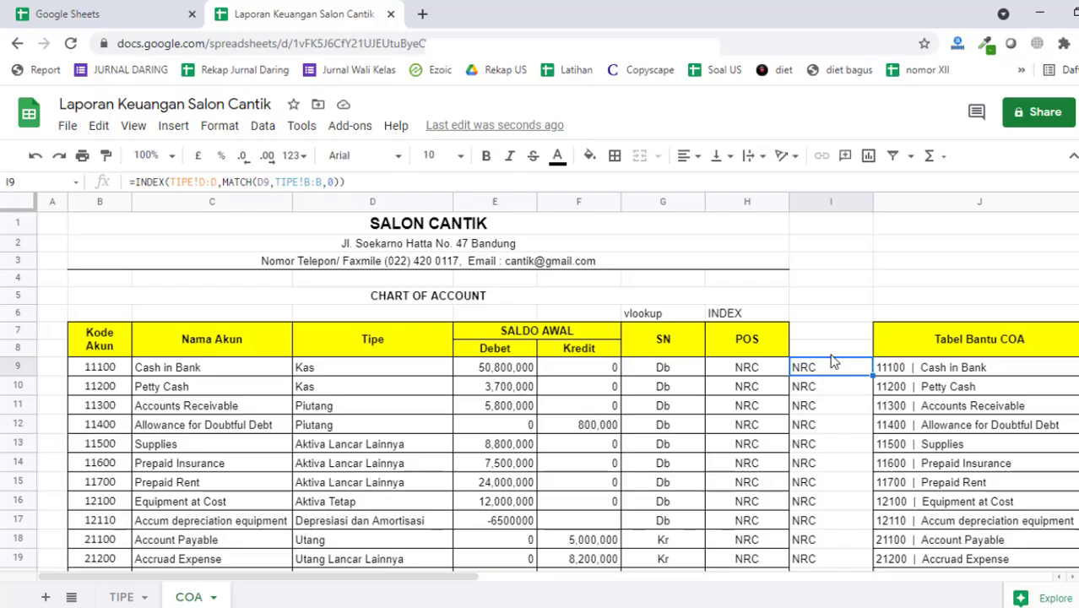
pyautogui.click(770, 374)
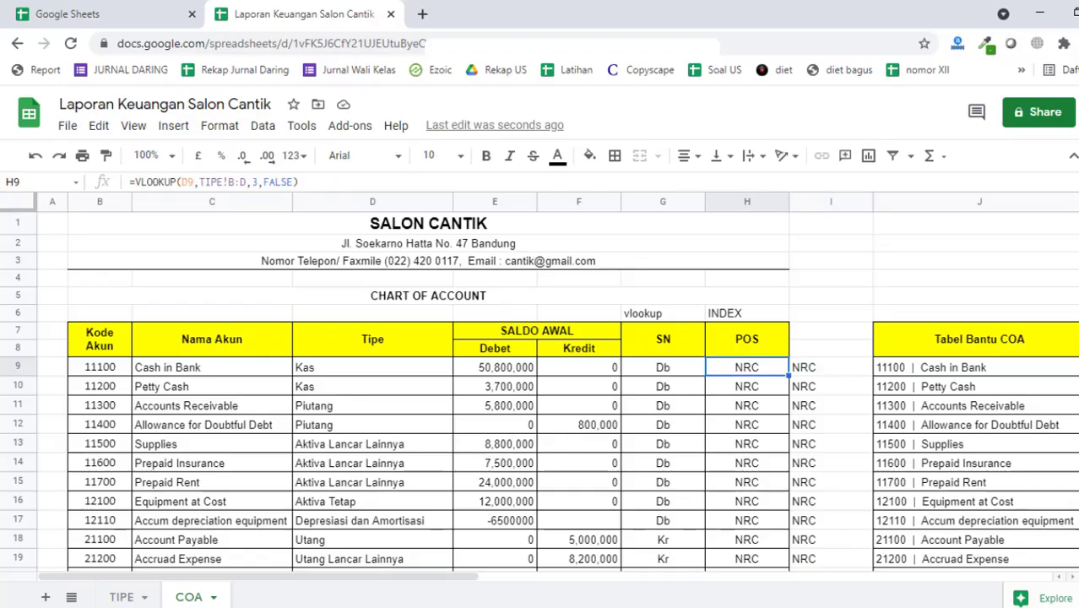
# Step: Go to the TIPE sheet and select the Kas account type in cell B9
pyautogui.click(127, 600)
pyautogui.click(541, 409)
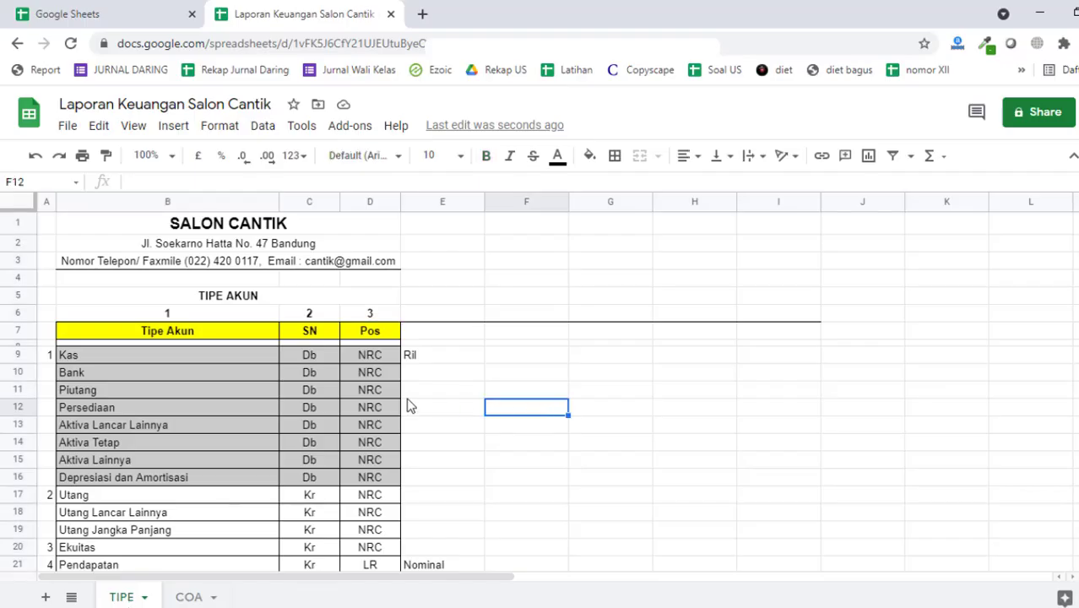
pyautogui.click(251, 356)
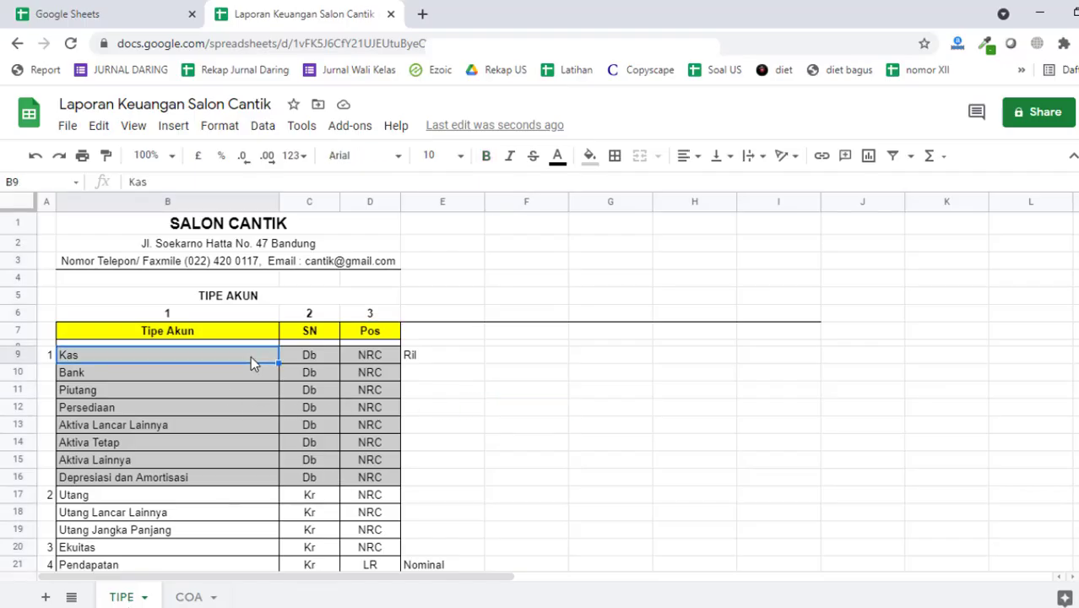
pyautogui.click(308, 202)
pyautogui.rightClick(306, 204)
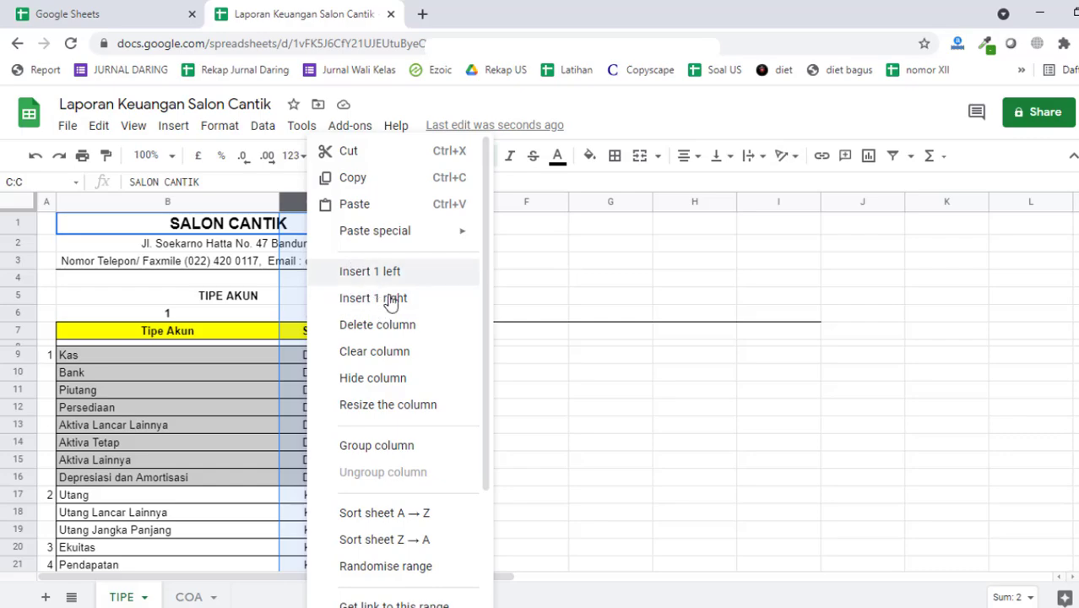
pyautogui.click(899, 419)
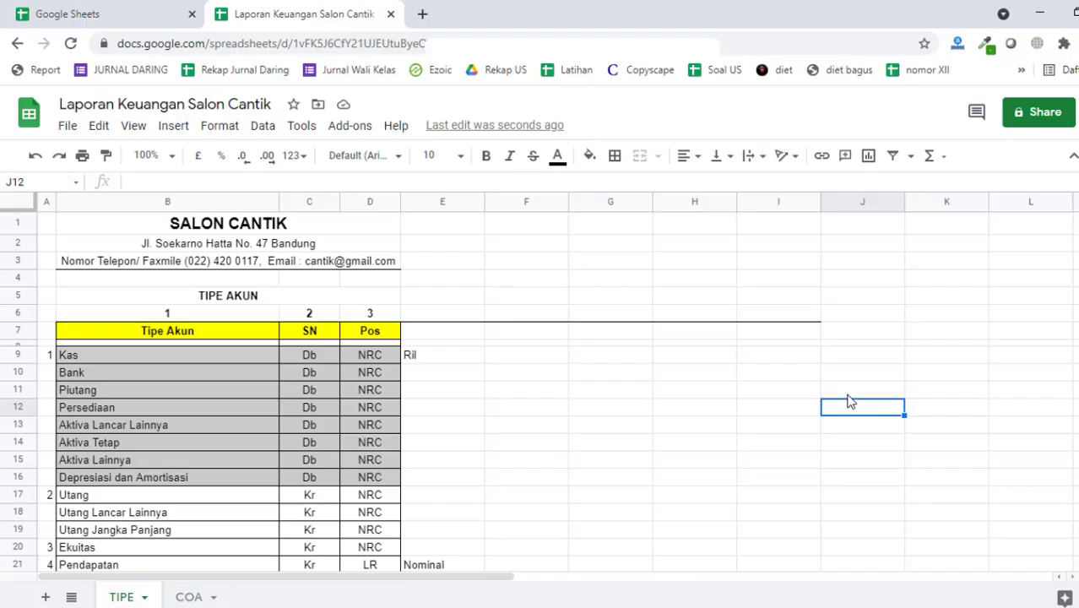
# Step: Try inserting one column to the left of the SN column on the TIPE sheet, and undo it
pyautogui.click(287, 205)
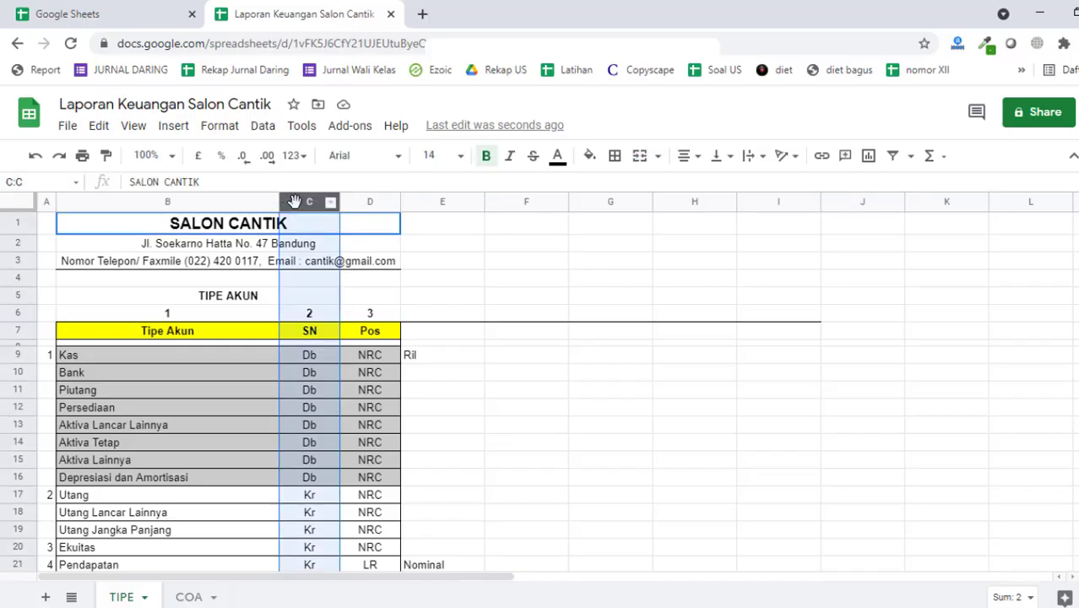
pyautogui.rightClick(294, 208)
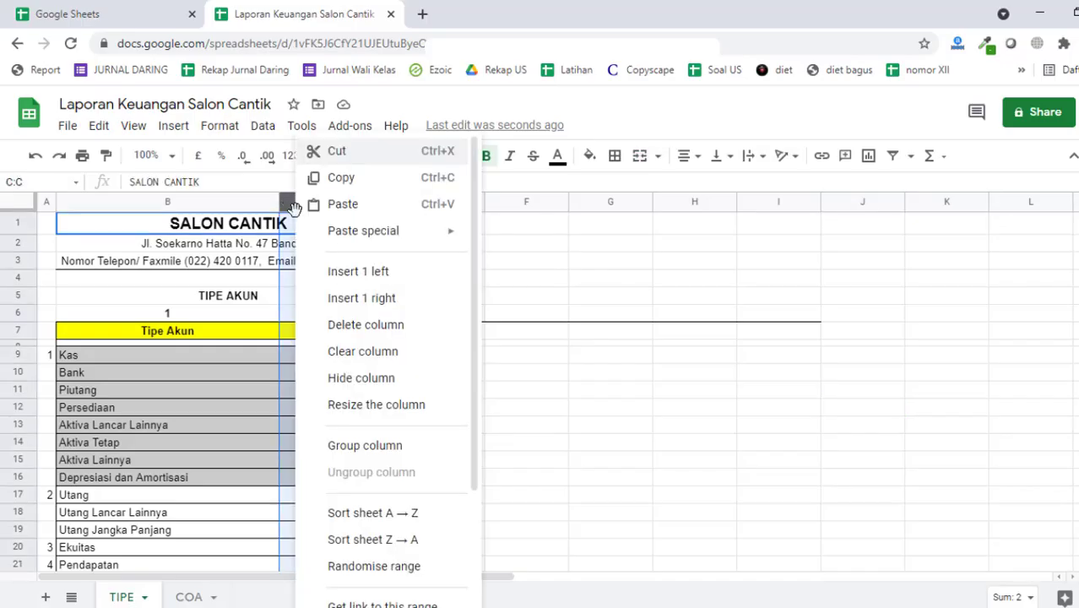
pyautogui.click(347, 272)
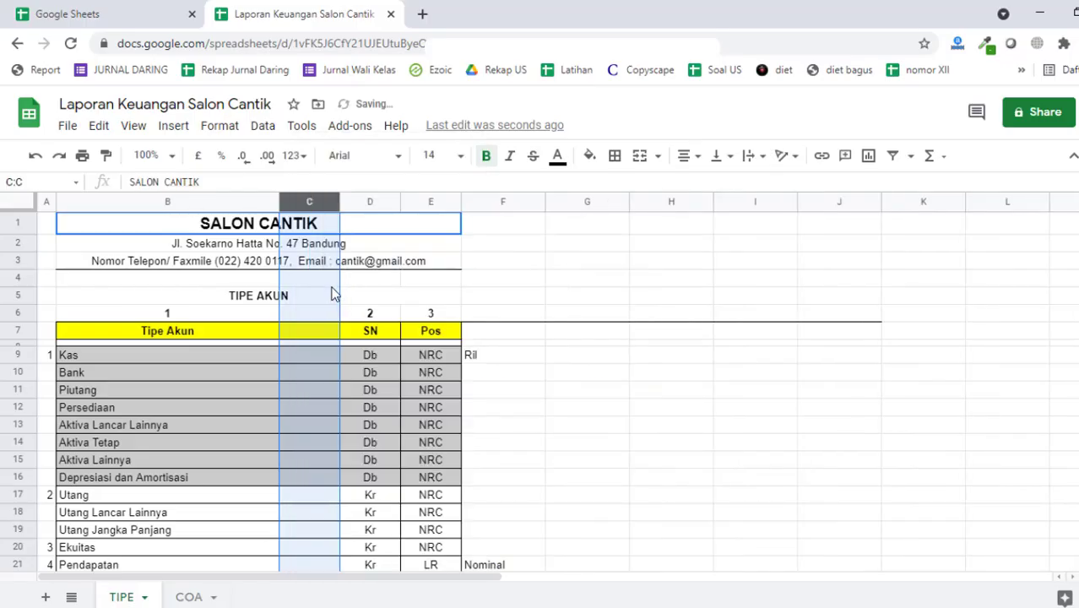
pyautogui.hotkey('ctrl', 'z')
# Step: Try inserting one column to the right of the Tipe Akun column and narrowing it, and undo both changes
pyautogui.click(245, 206)
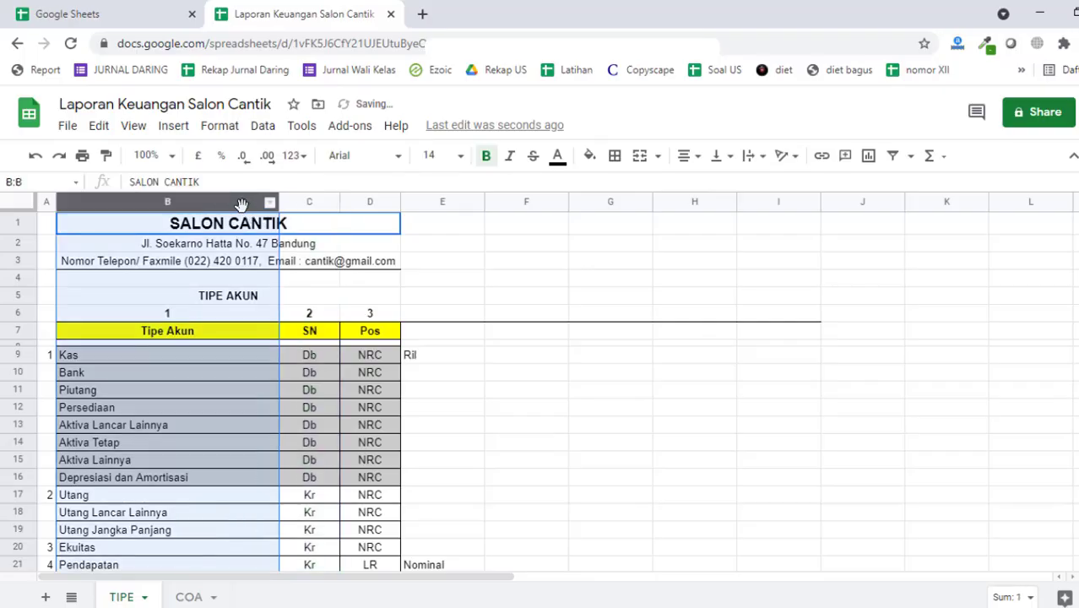
pyautogui.rightClick(245, 206)
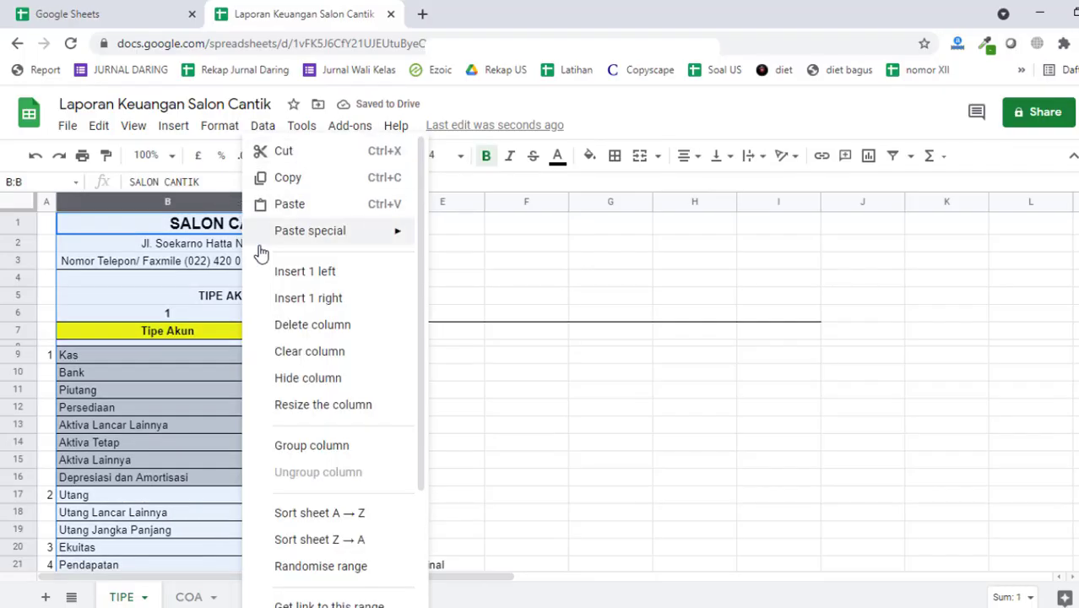
pyautogui.click(348, 302)
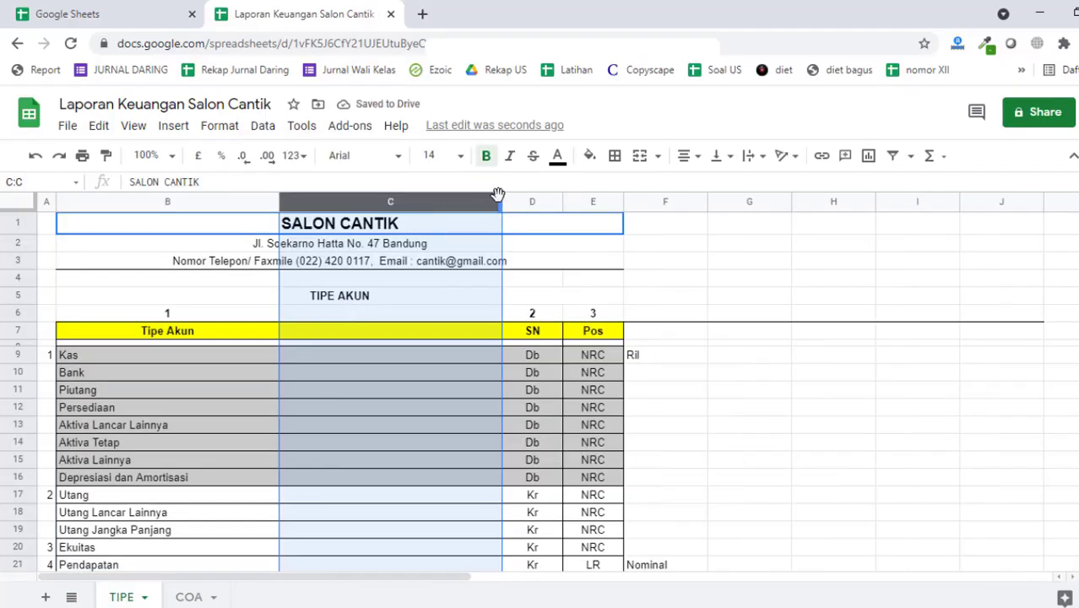
pyautogui.moveTo(500, 205); pyautogui.dragTo(358, 219)
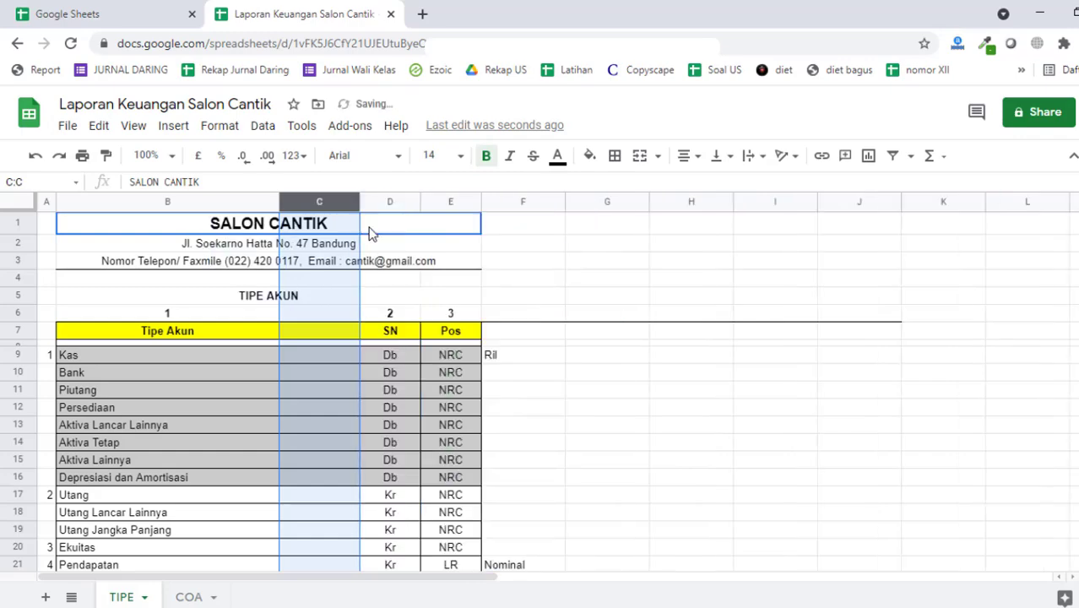
pyautogui.hotkey('ctrl', 'z')
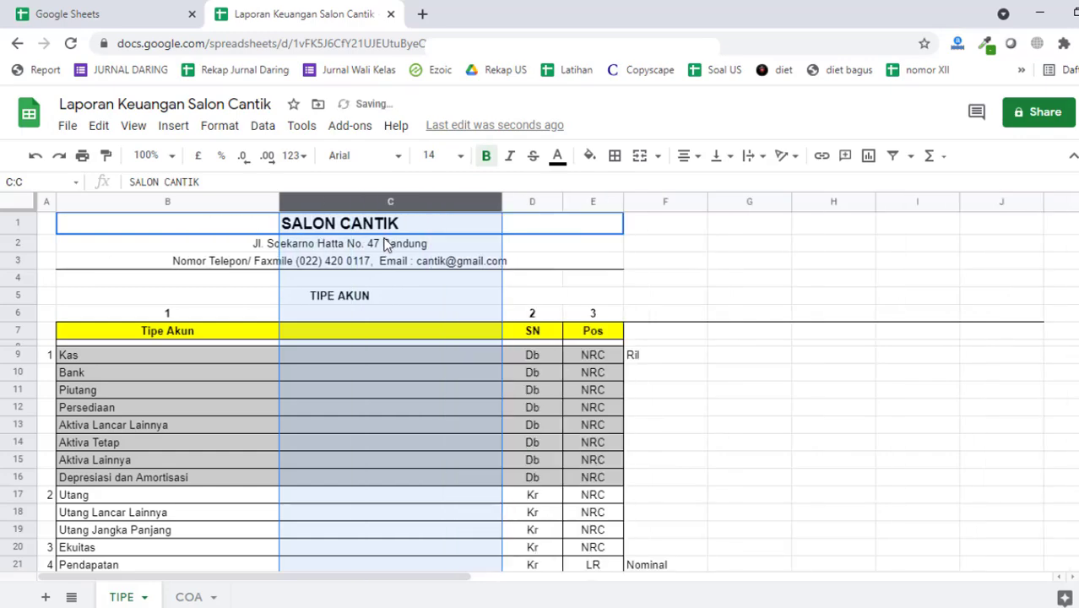
pyautogui.hotkey('ctrl', 'z')
# Step: Insert one blank column between the Tipe Akun and SN columns of the TIPE sheet, directly left of column C
pyautogui.click(578, 377)
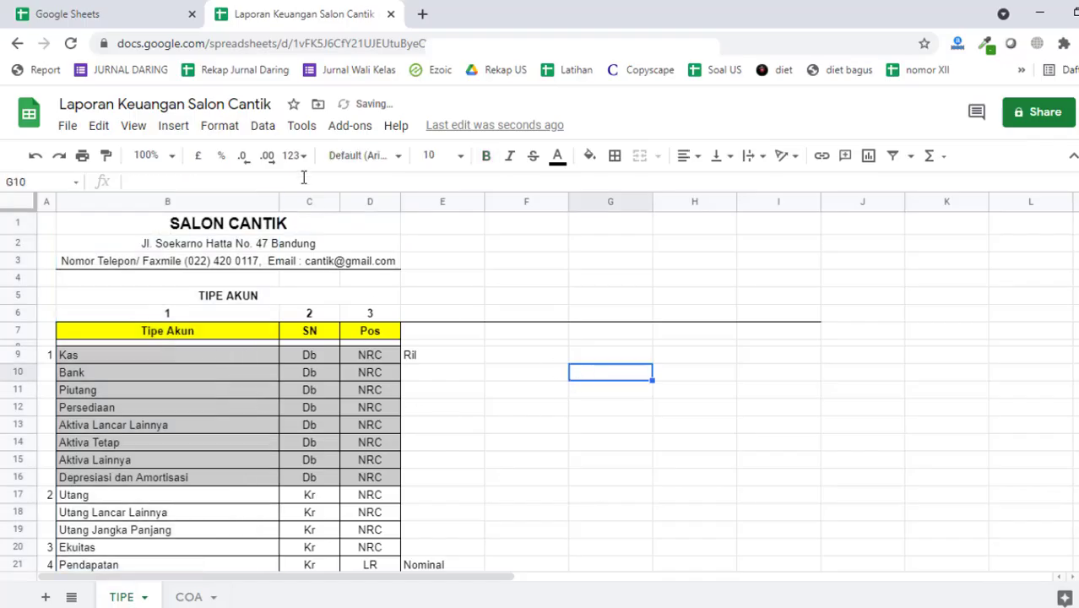
pyautogui.click(301, 204)
pyautogui.rightClick(301, 202)
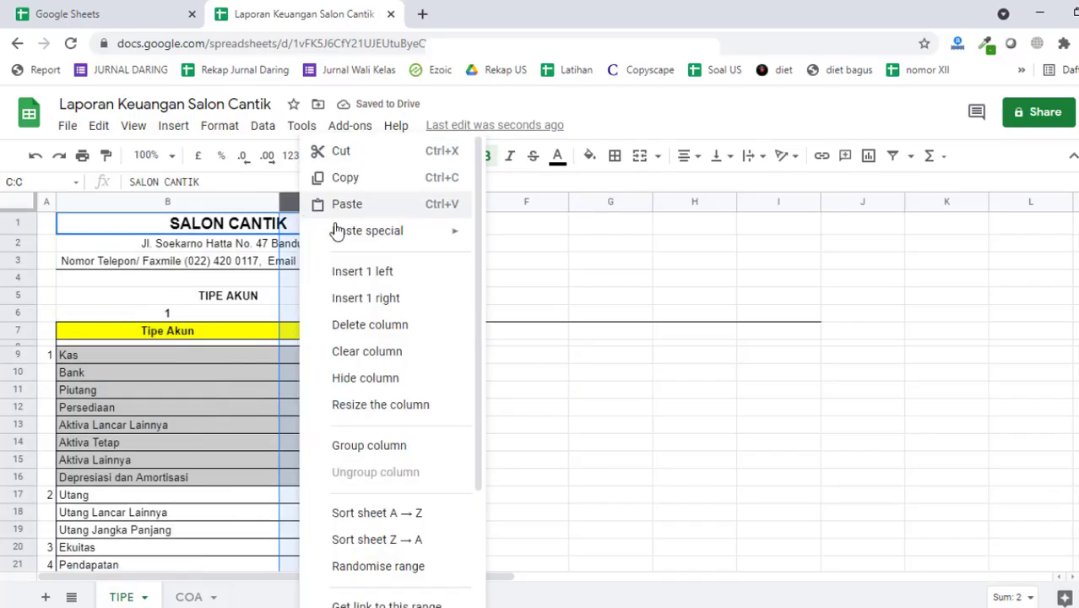
pyautogui.click(389, 272)
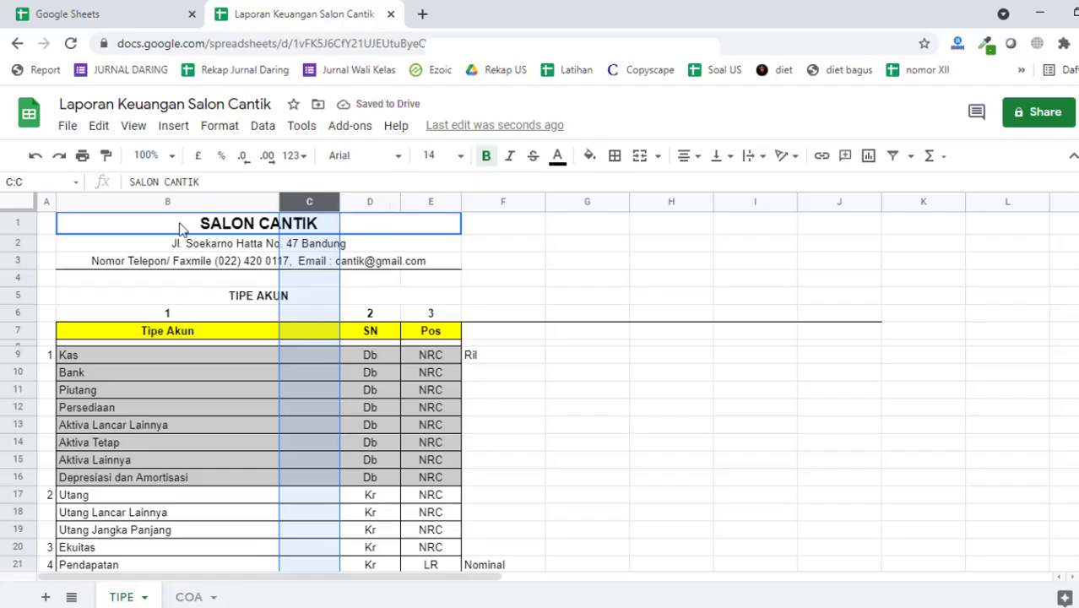
# Step: Undo the last column insertion, and insert a blank column to the right of the Tipe Akun column instead, narrowing it
pyautogui.click(34, 156)
pyautogui.click(156, 201)
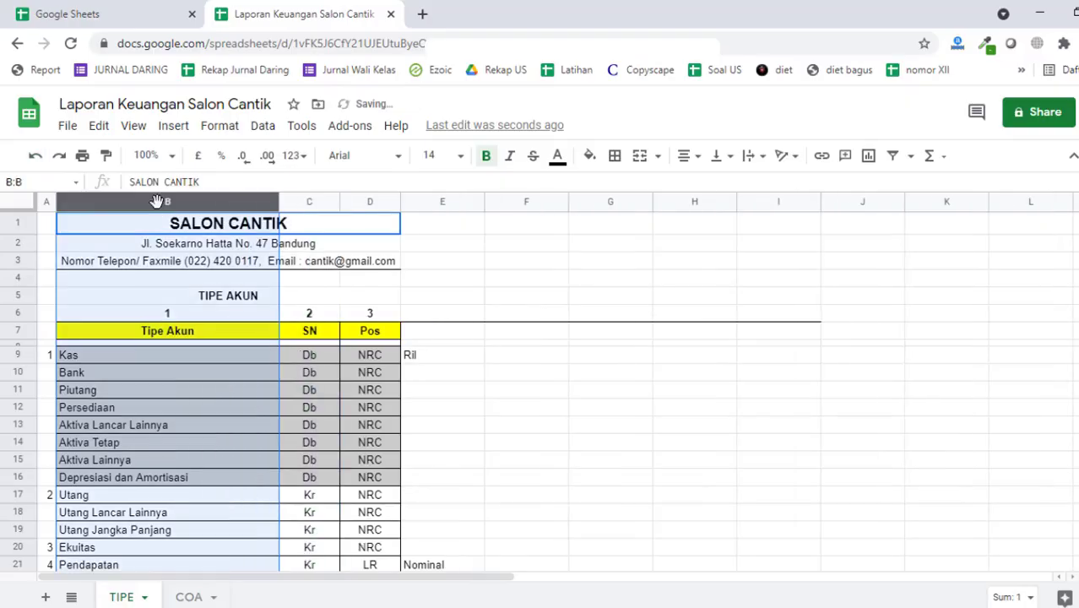
pyautogui.rightClick(156, 201)
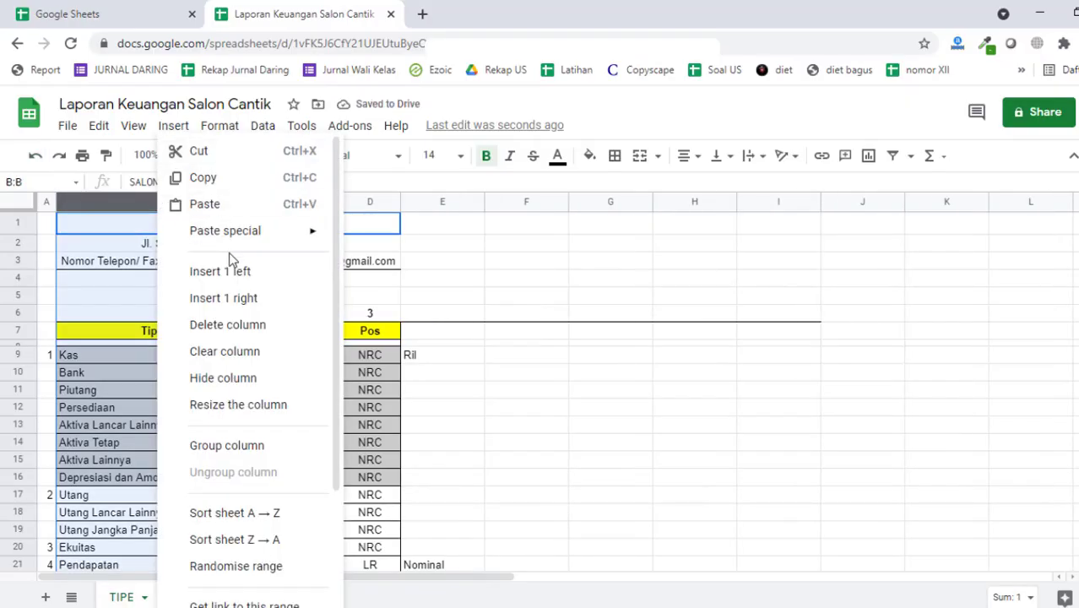
pyautogui.click(266, 305)
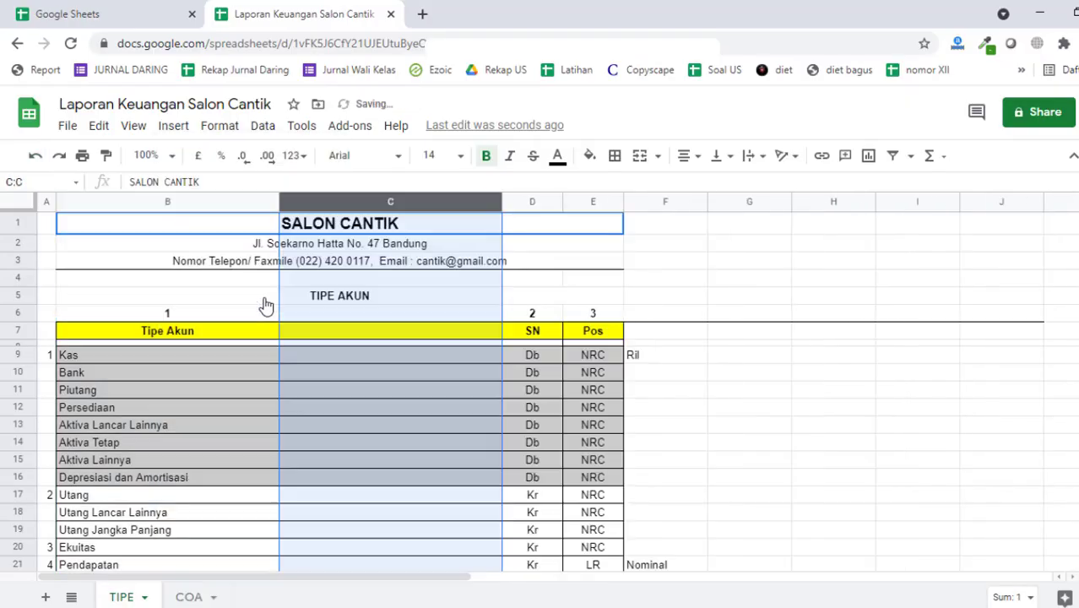
pyautogui.click(224, 391)
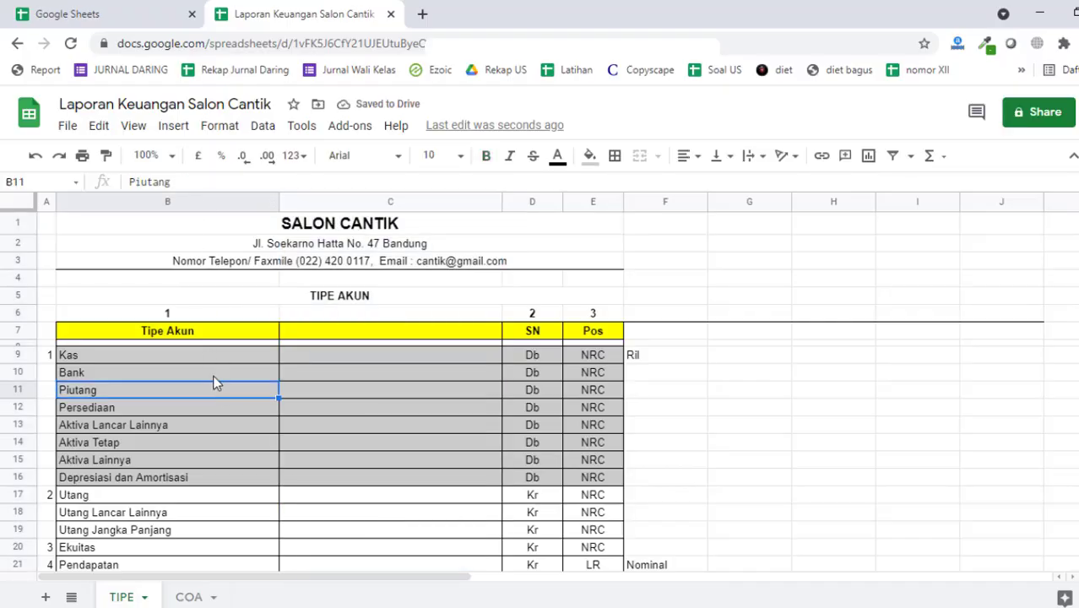
pyautogui.click(465, 202)
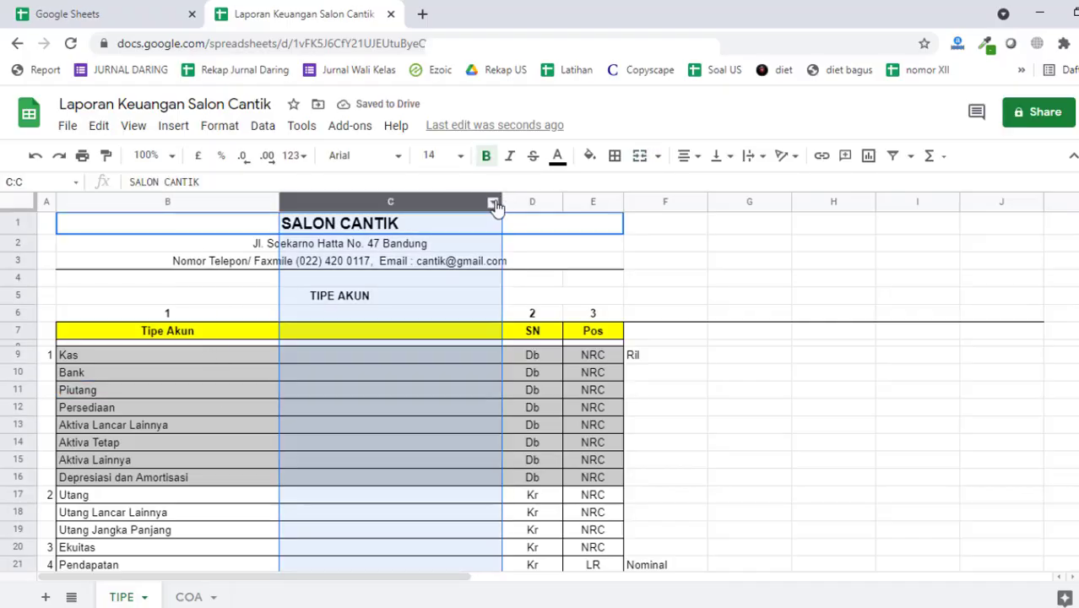
pyautogui.moveTo(497, 208); pyautogui.dragTo(404, 211)
# Step: Enter the header Jenis in cell C7 of the inserted column
pyautogui.click(338, 331)
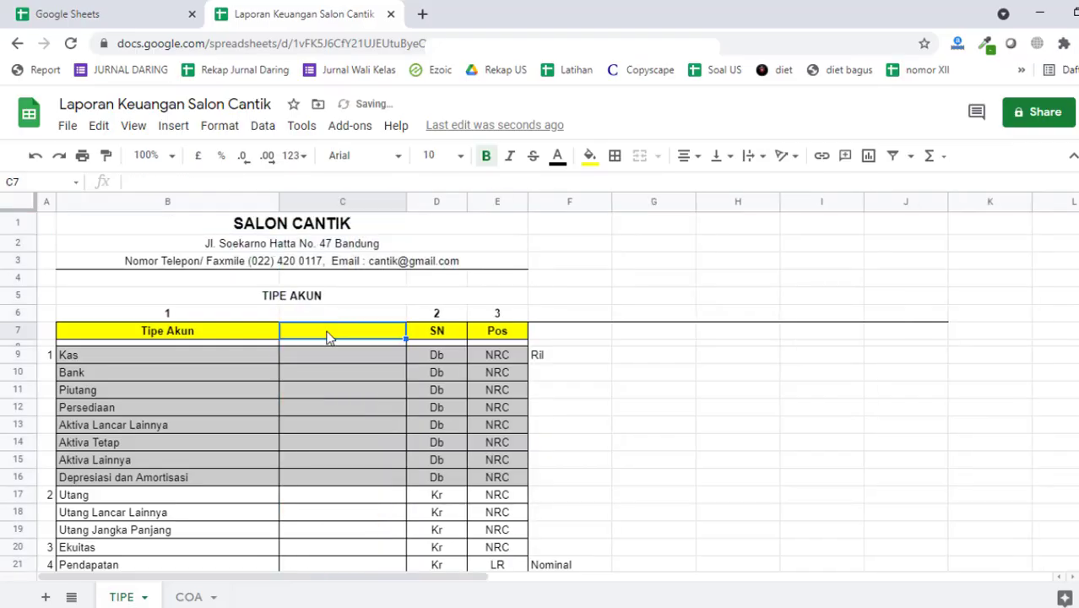
pyautogui.write('JENIS')
pyautogui.press('Return')
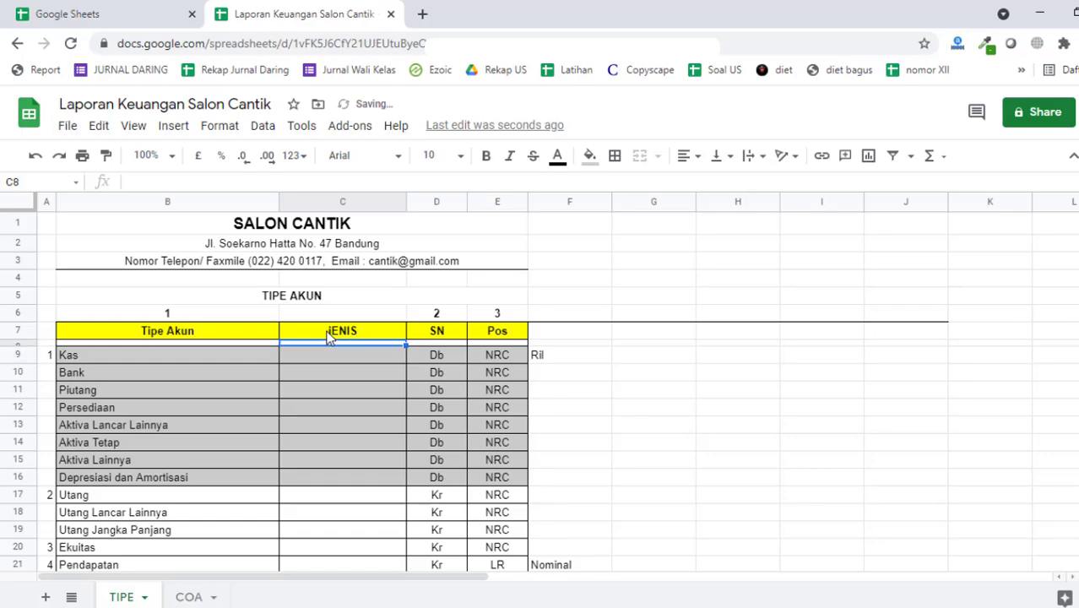
pyautogui.click(329, 334)
pyautogui.write('Jenis')
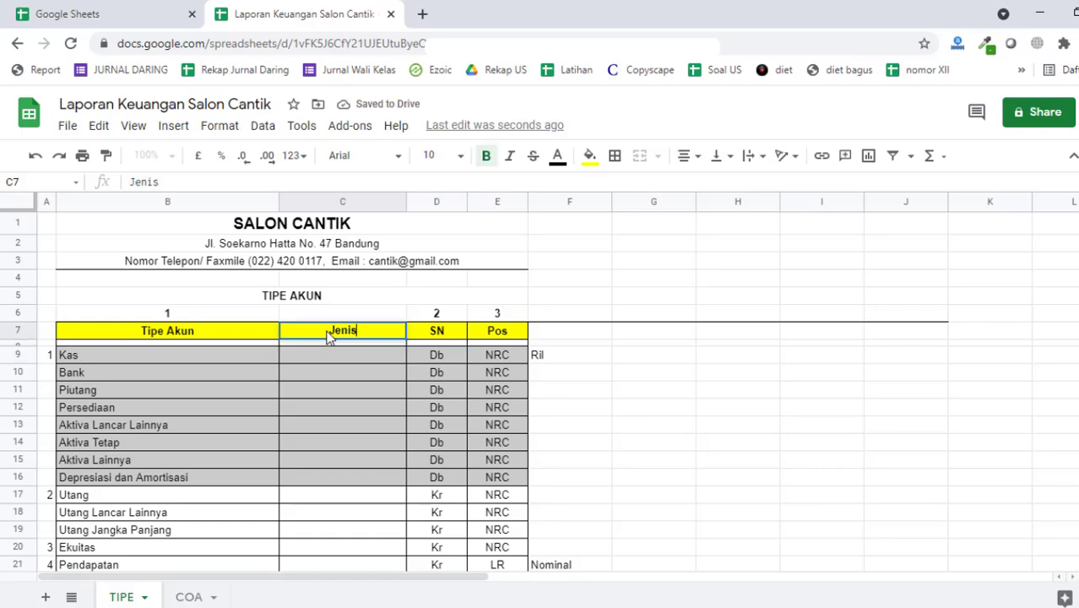
pyautogui.press('Return')
pyautogui.press('Return')
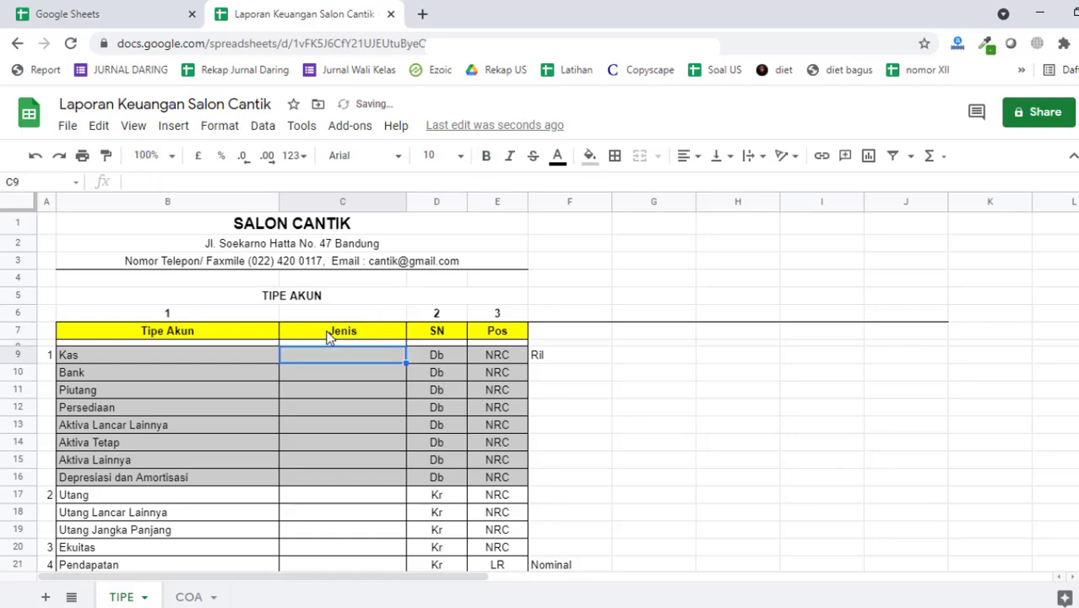
# Step: Fill the Jenis cells C9 to C12 with H for Kas, Bank, Piutang and Persediaan
pyautogui.write('H')
pyautogui.press('Return')
pyautogui.write('H')
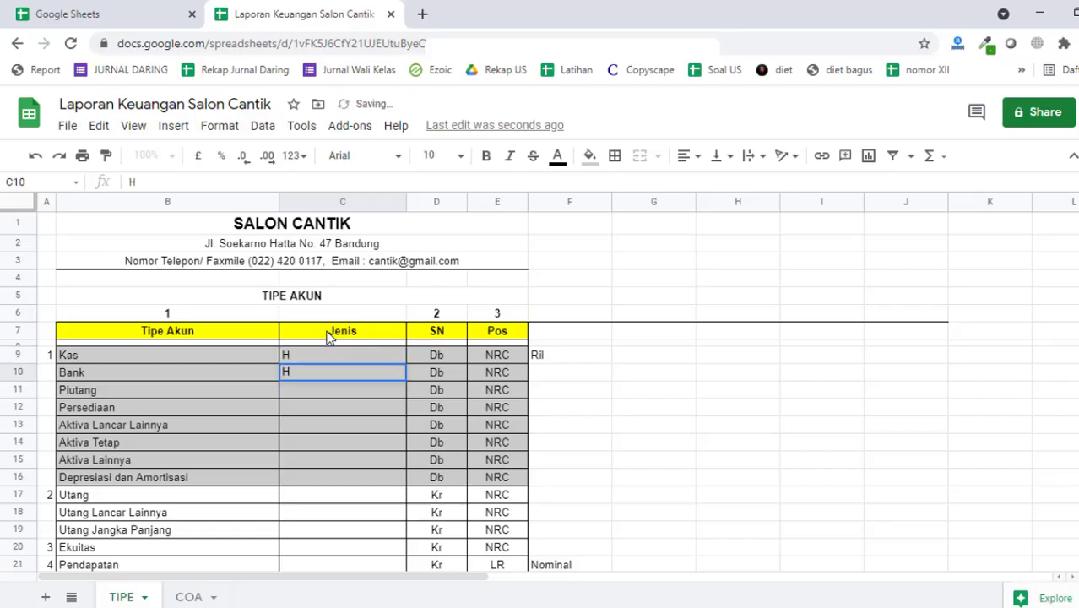
pyautogui.press('Return')
pyautogui.write('H')
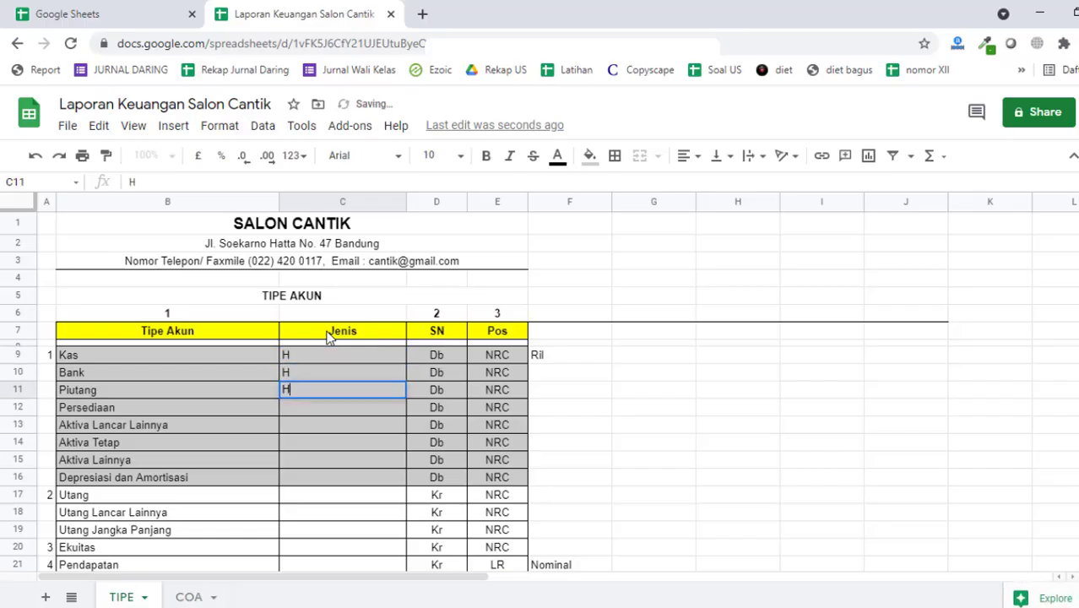
pyautogui.press('Return')
pyautogui.write('H')
pyautogui.press('Up')
# Step: Compare the VLOOKUP results in the COA sheet's SN and POS columns with the INDEX/MATCH results in column I
pyautogui.click(426, 315)
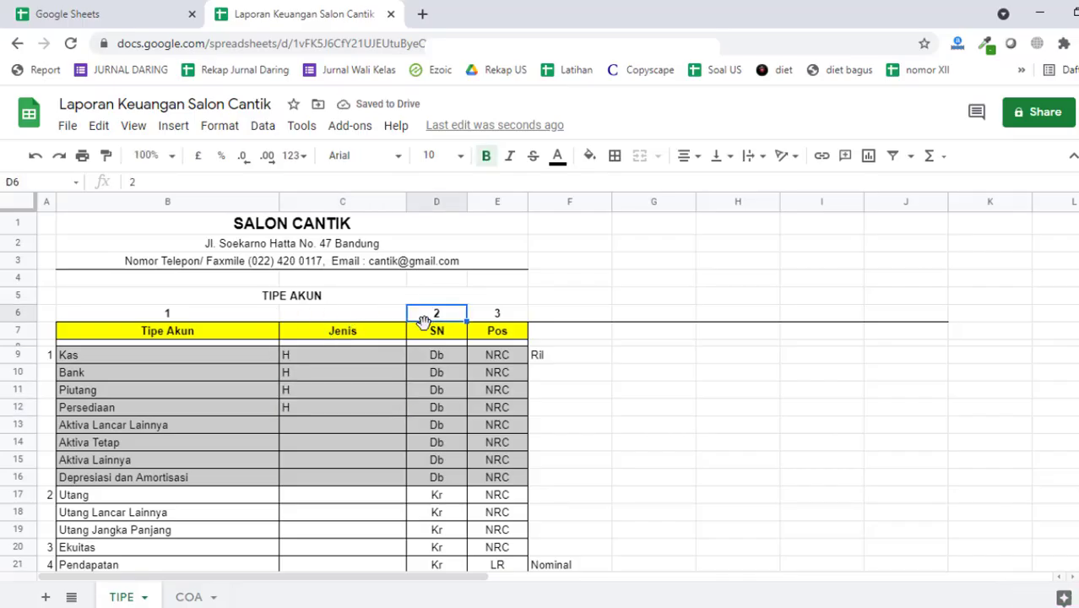
pyautogui.click(184, 598)
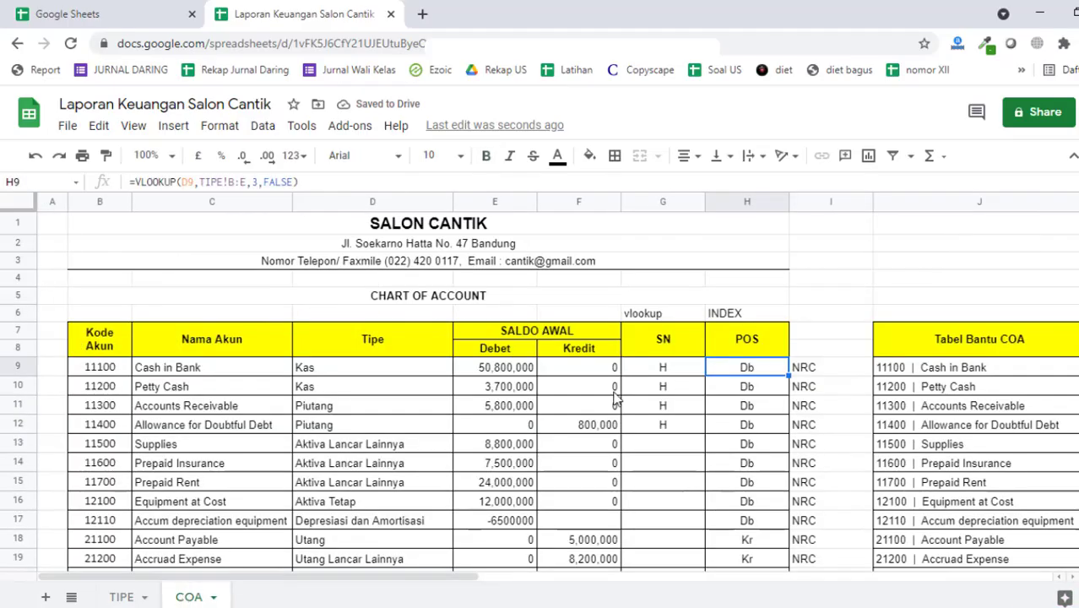
pyautogui.click(675, 353)
pyautogui.click(647, 396)
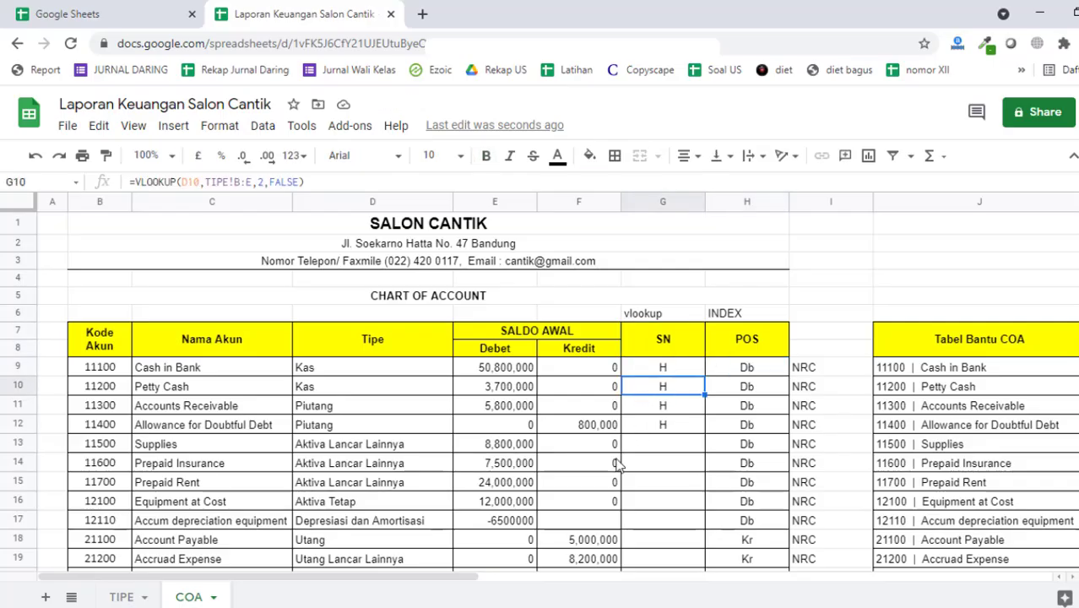
pyautogui.scroll(-2, 621, 465)
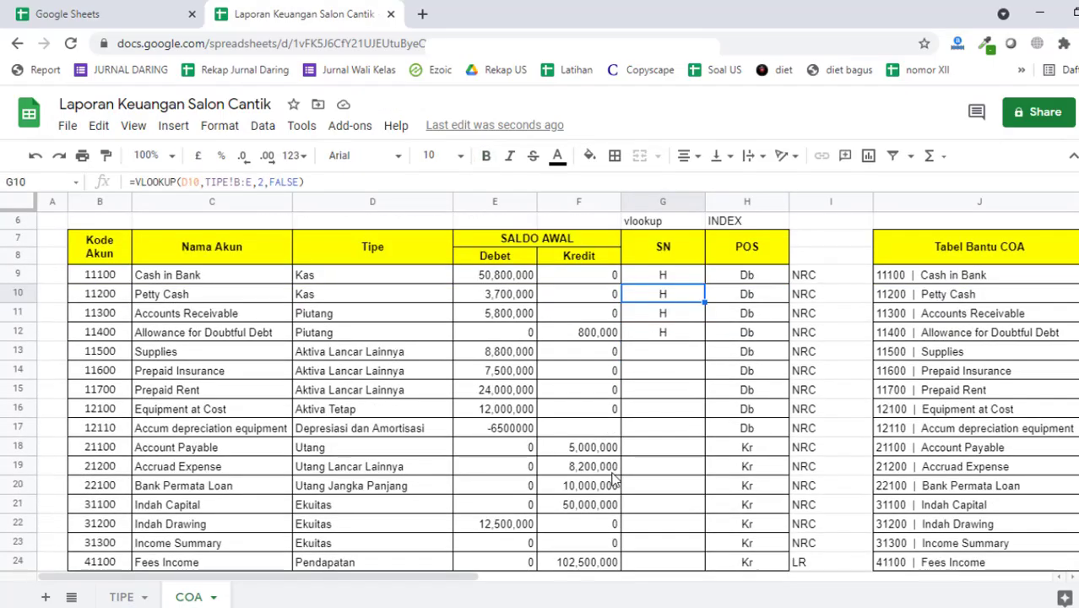
pyautogui.click(834, 262)
pyautogui.click(813, 284)
pyautogui.scroll(-5, 826, 334)
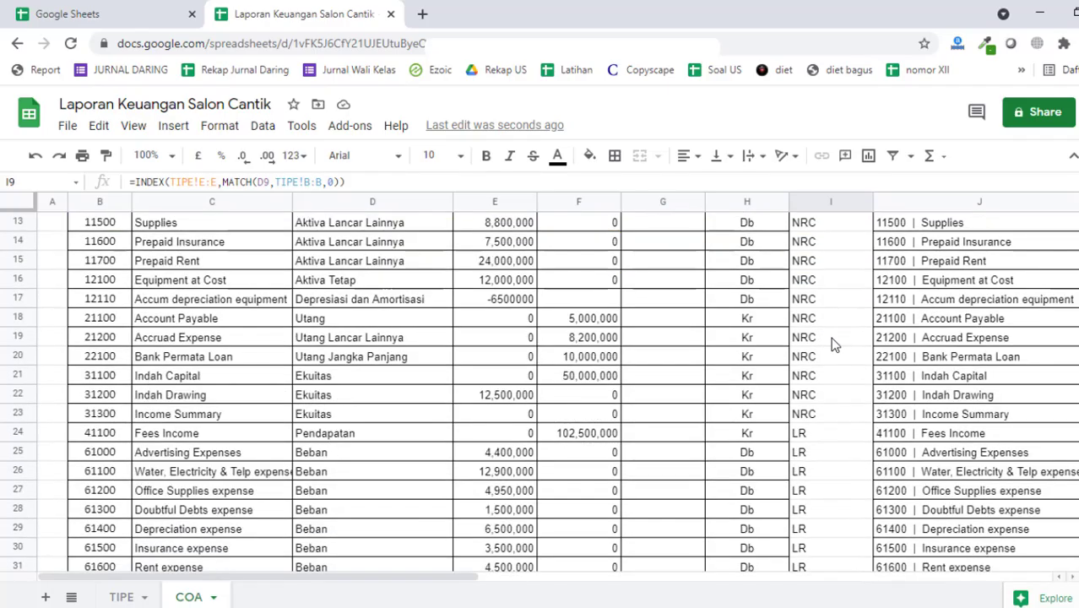
pyautogui.scroll(5, 836, 332)
pyautogui.scroll(1, 847, 330)
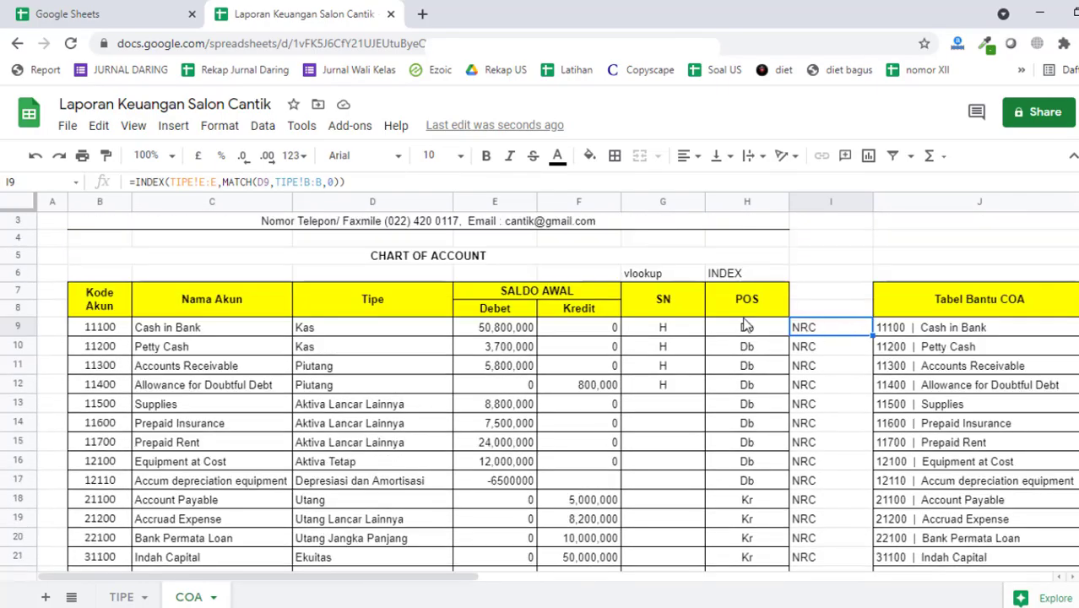
# Step: Examine the column index argument in the POS VLOOKUP formula in cell H9 without changing it
pyautogui.click(754, 331)
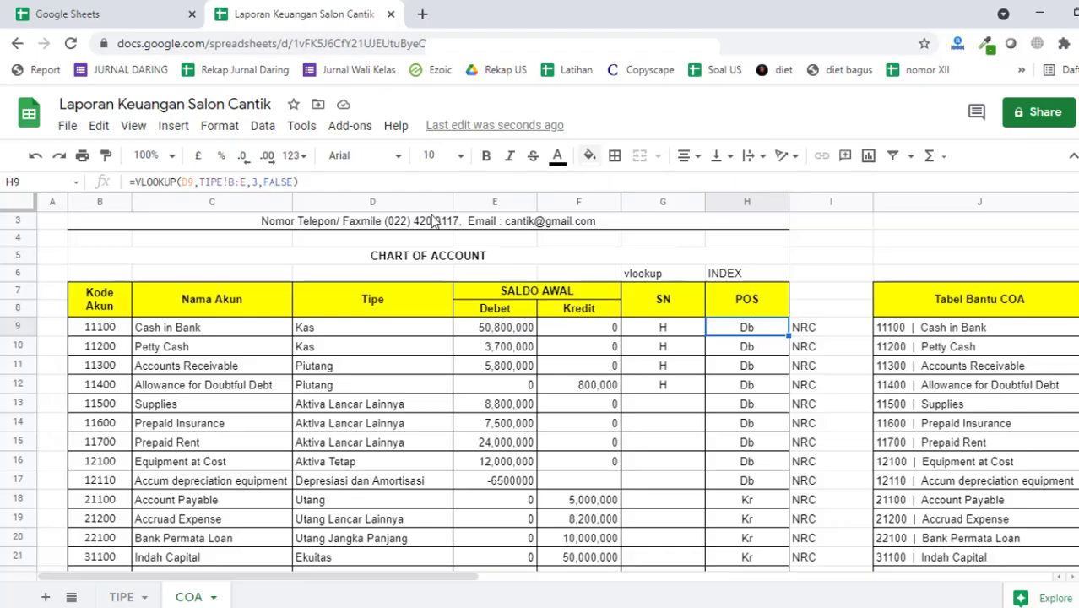
pyautogui.doubleClick(253, 182)
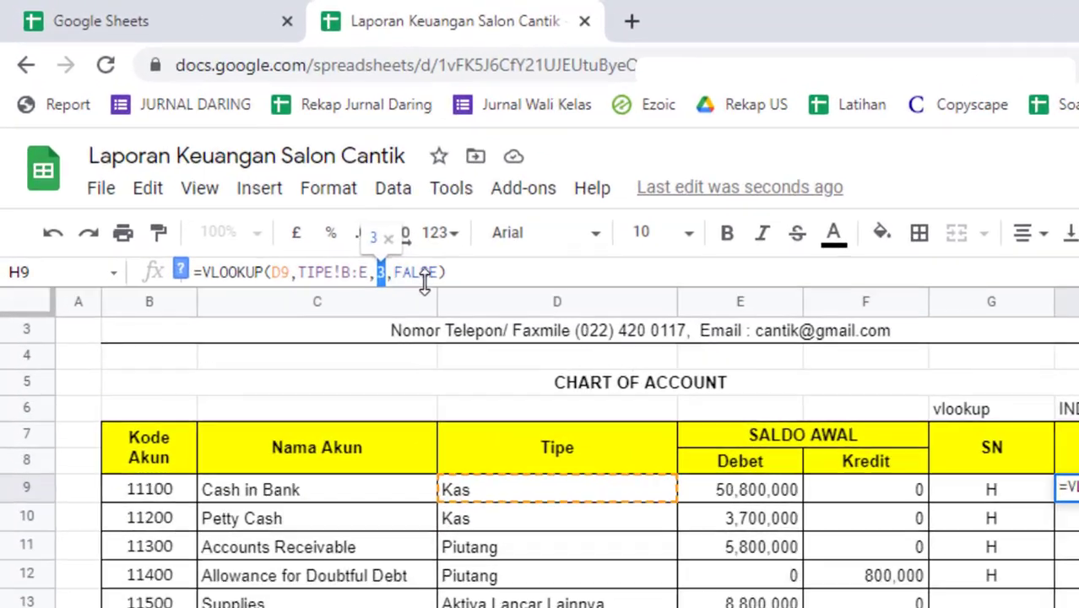
pyautogui.press('Escape')
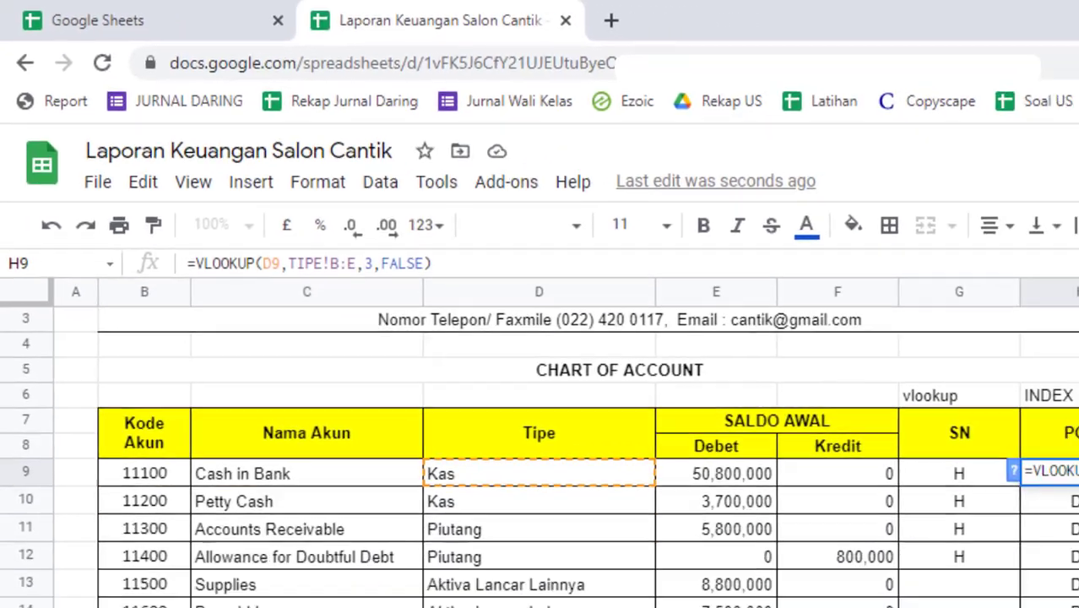
pyautogui.press('Return')
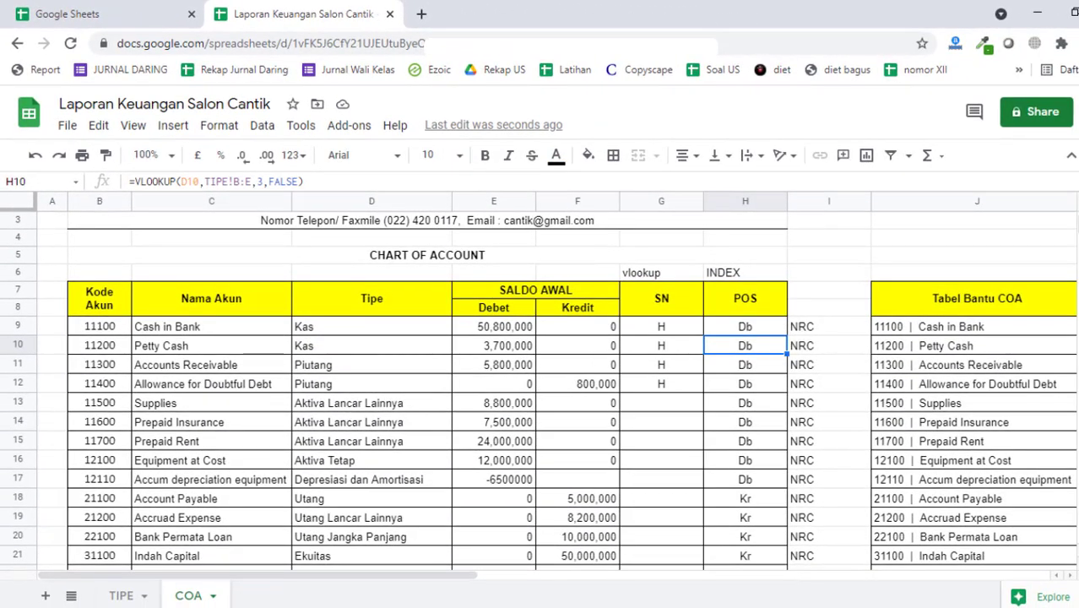
# Step: Renumber row 6 of the TIPE sheet by entering 2 above Jenis and extending the series to 3 for SN and 4 for Pos
pyautogui.click(131, 598)
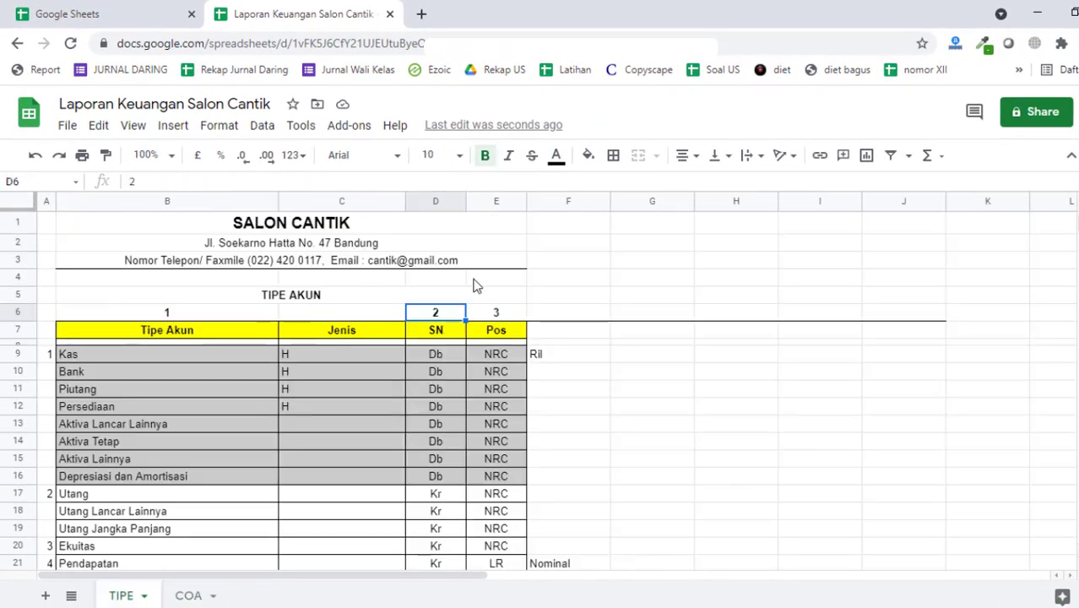
pyautogui.click(492, 312)
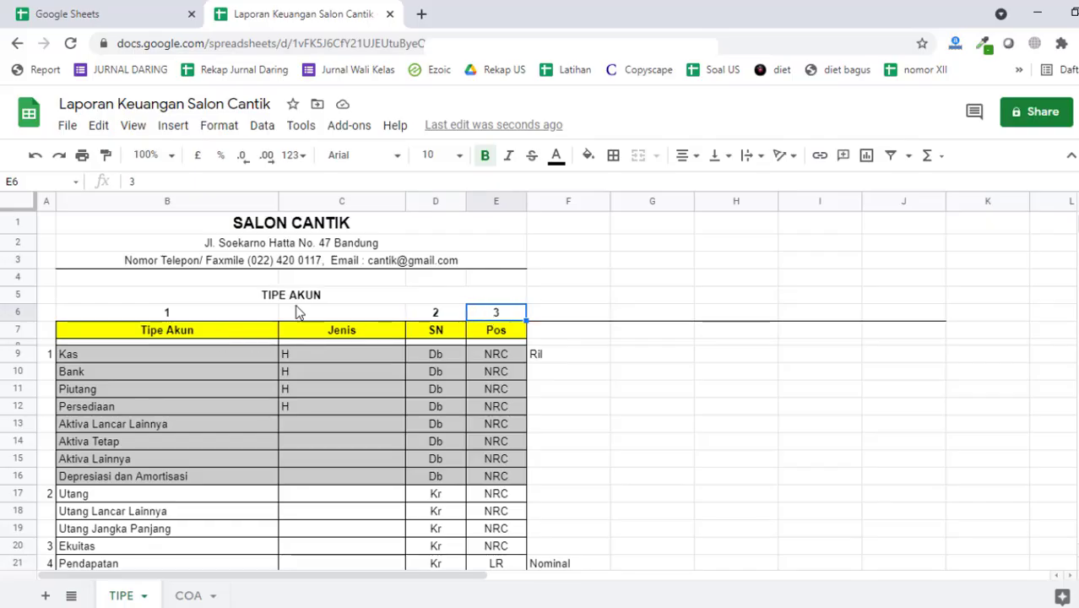
pyautogui.click(298, 314)
pyautogui.write('2')
pyautogui.click(284, 354)
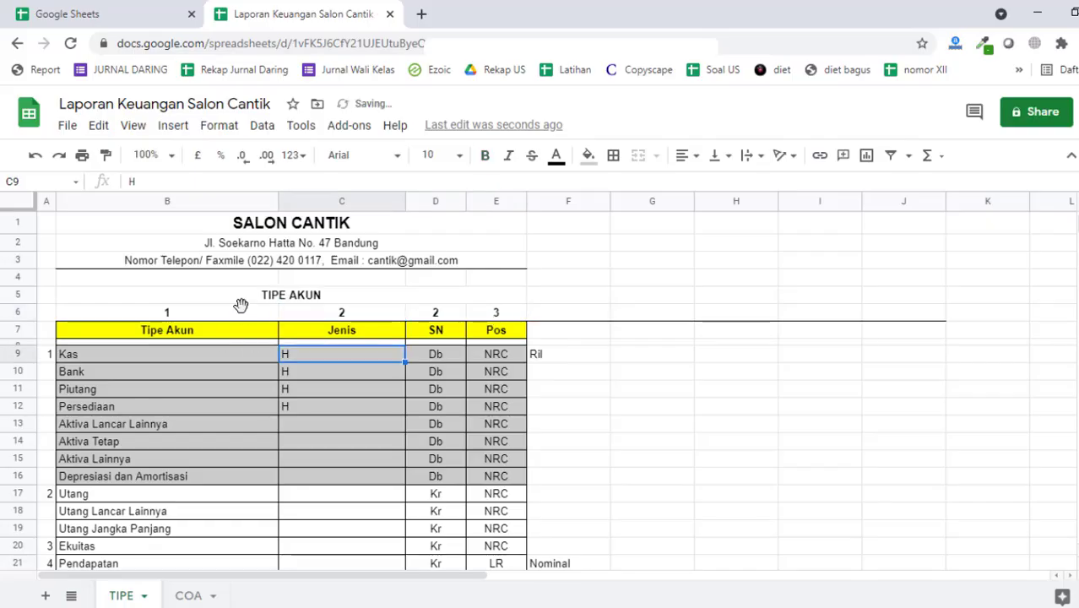
pyautogui.moveTo(240, 311); pyautogui.dragTo(322, 313)
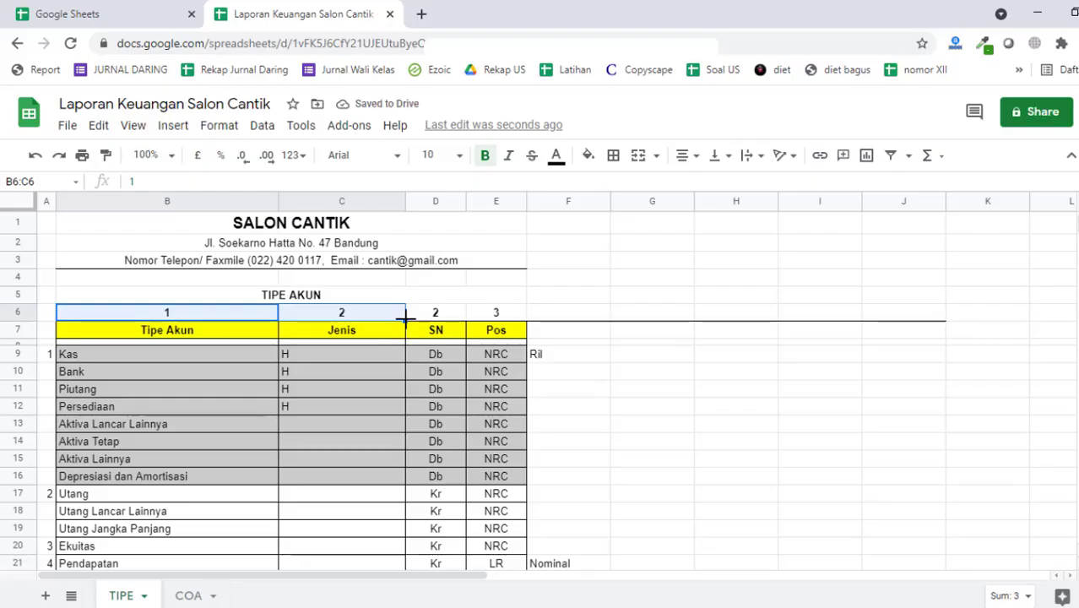
pyautogui.moveTo(406, 321); pyautogui.dragTo(654, 311)
pyautogui.click(654, 312)
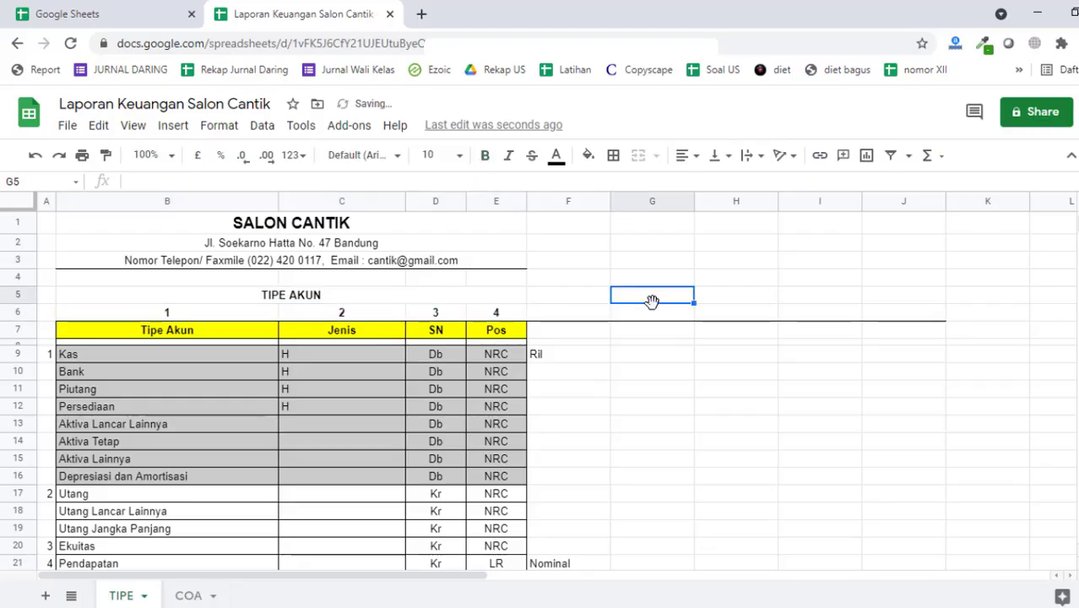
pyautogui.click(471, 345)
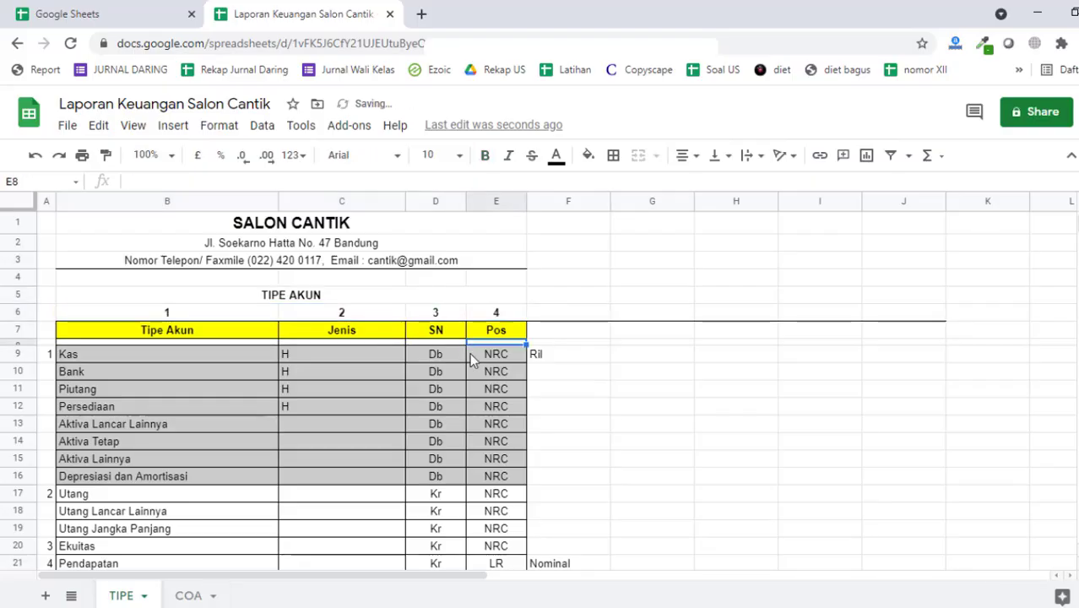
# Step: Look at the COA sheet's SN column, and undo the TIPE changes back through the insertion of the Jenis column
pyautogui.click(192, 598)
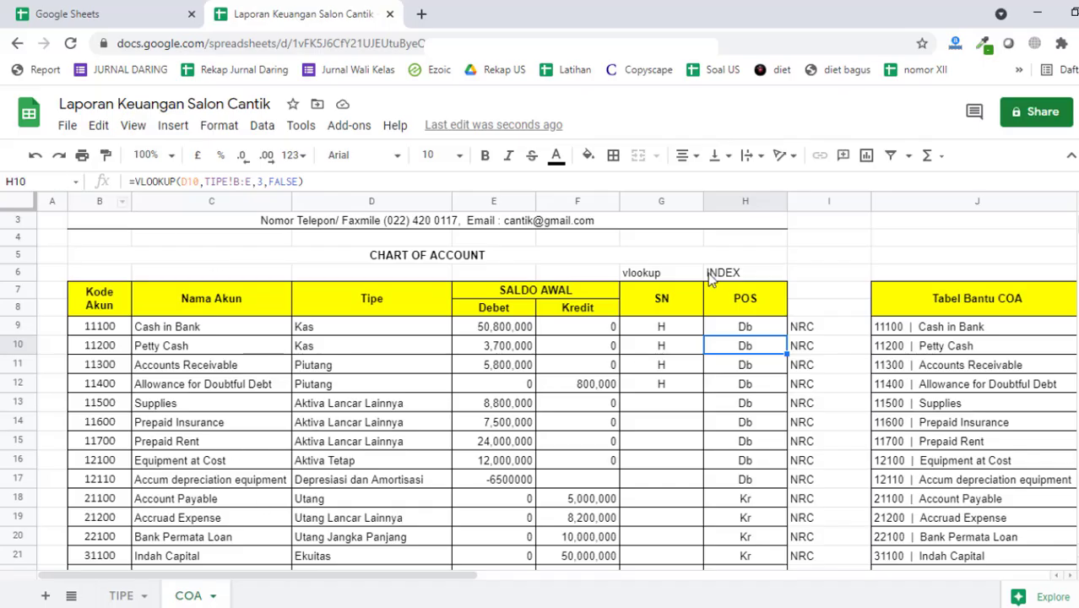
pyautogui.click(676, 309)
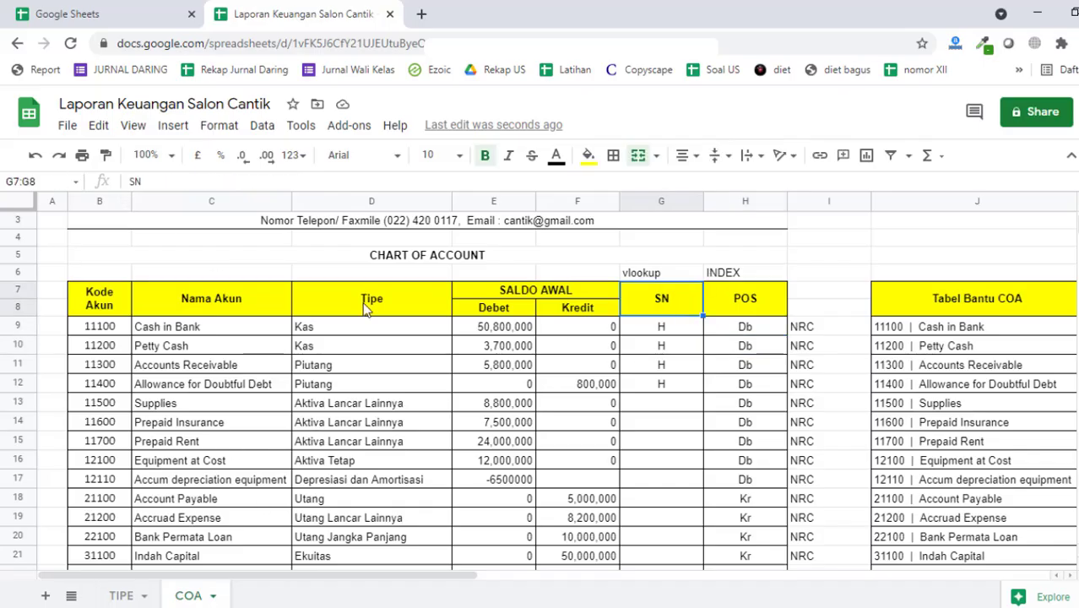
pyautogui.click(37, 157)
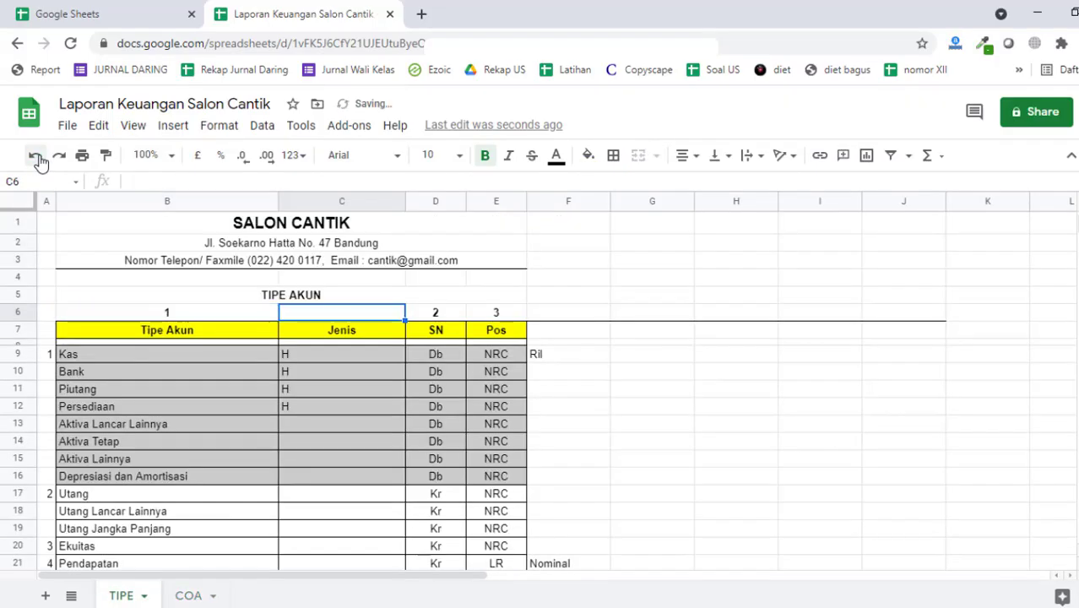
pyautogui.click(37, 157)
pyautogui.click(37, 157)
pyautogui.click(37, 157)
pyautogui.click(38, 157)
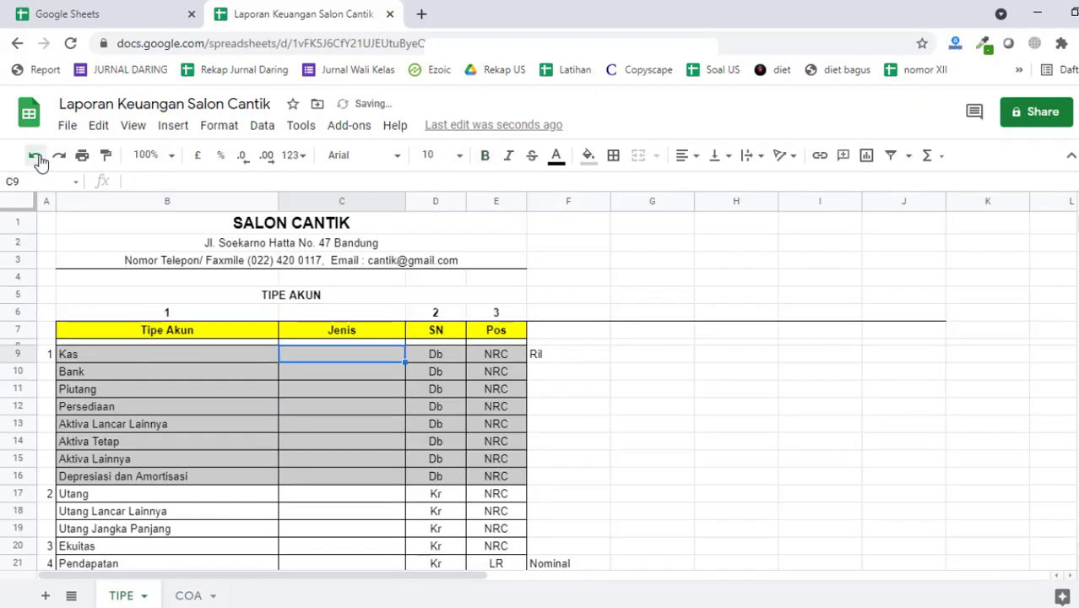
pyautogui.click(37, 158)
pyautogui.click(37, 157)
pyautogui.click(37, 157)
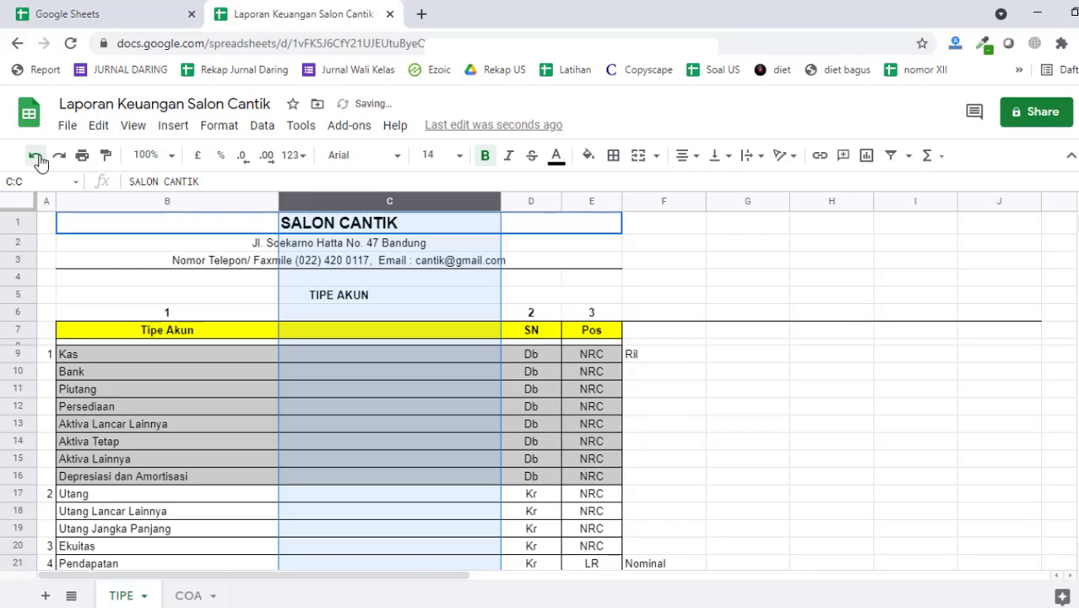
pyautogui.click(37, 157)
pyautogui.click(571, 431)
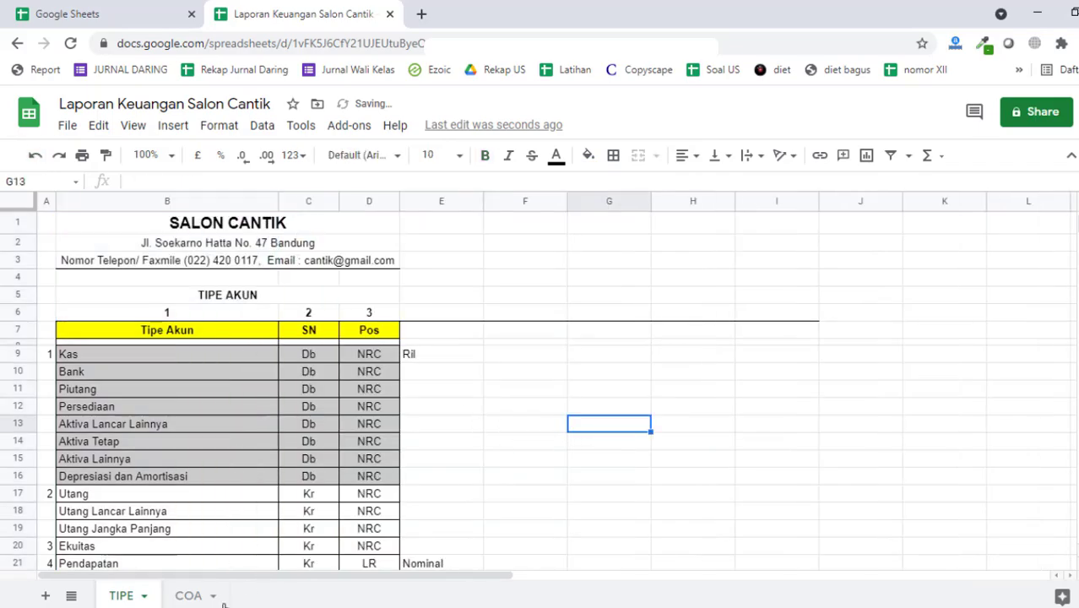
# Step: Review the lookup results on the COA sheet and inspect the INDEX/MATCH formula in cell I9
pyautogui.click(179, 595)
pyautogui.scroll(-5, 805, 354)
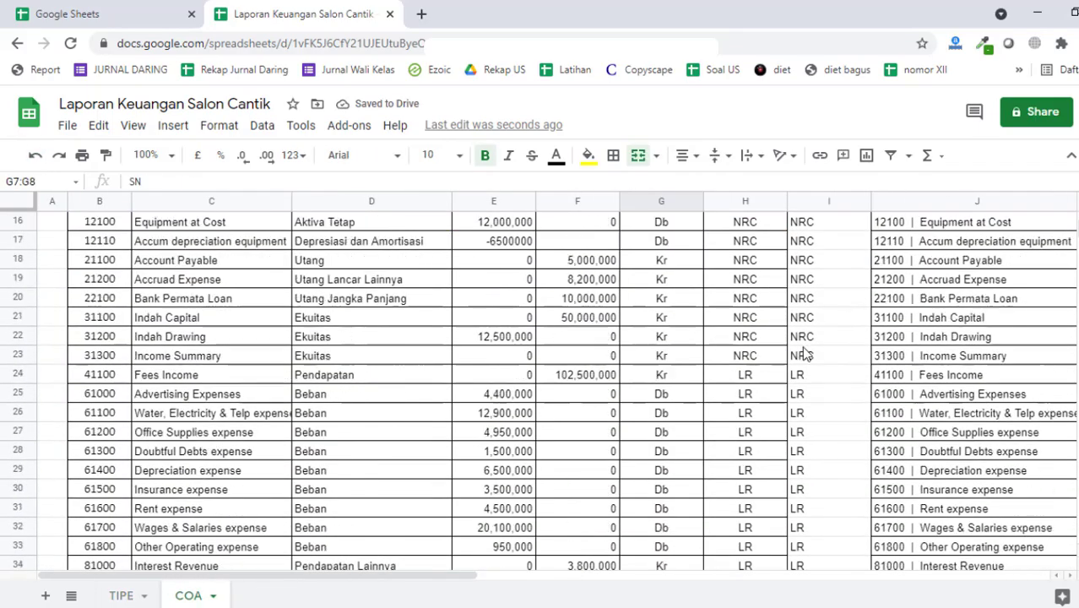
pyautogui.scroll(5, 805, 354)
pyautogui.click(820, 367)
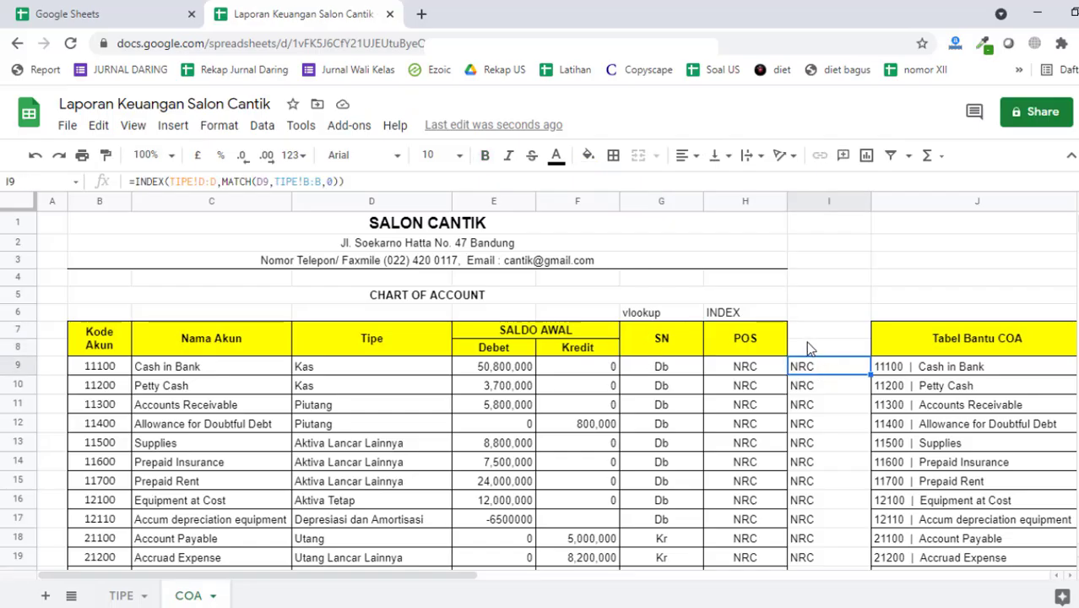
# Step: Review the lookup headings on the COA sheet and inspect the Tabel Bantu COA formula in cell J10
pyautogui.click(667, 310)
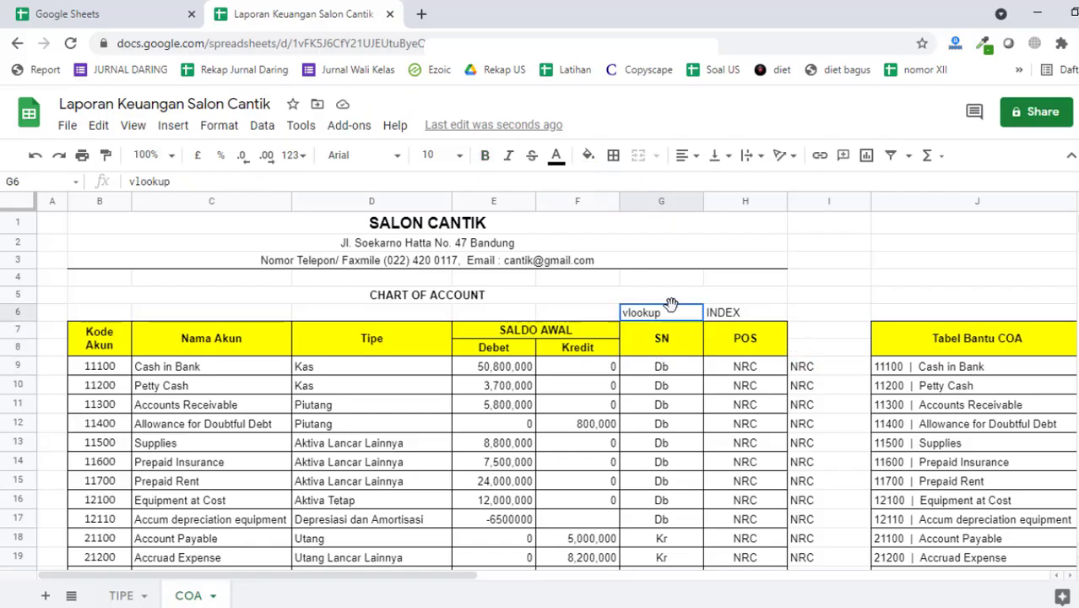
pyautogui.click(1001, 338)
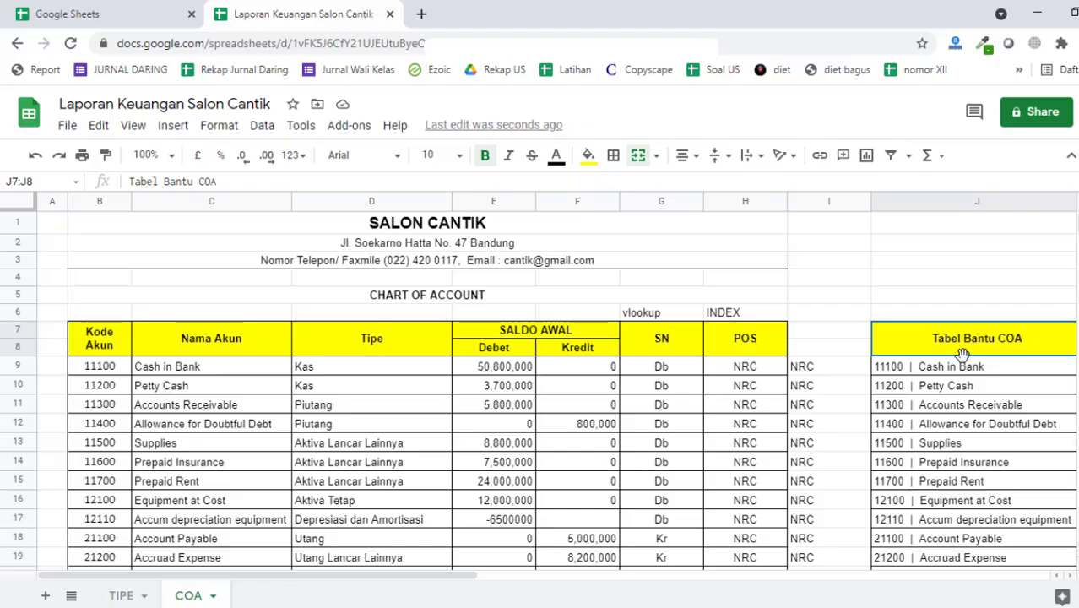
pyautogui.click(981, 386)
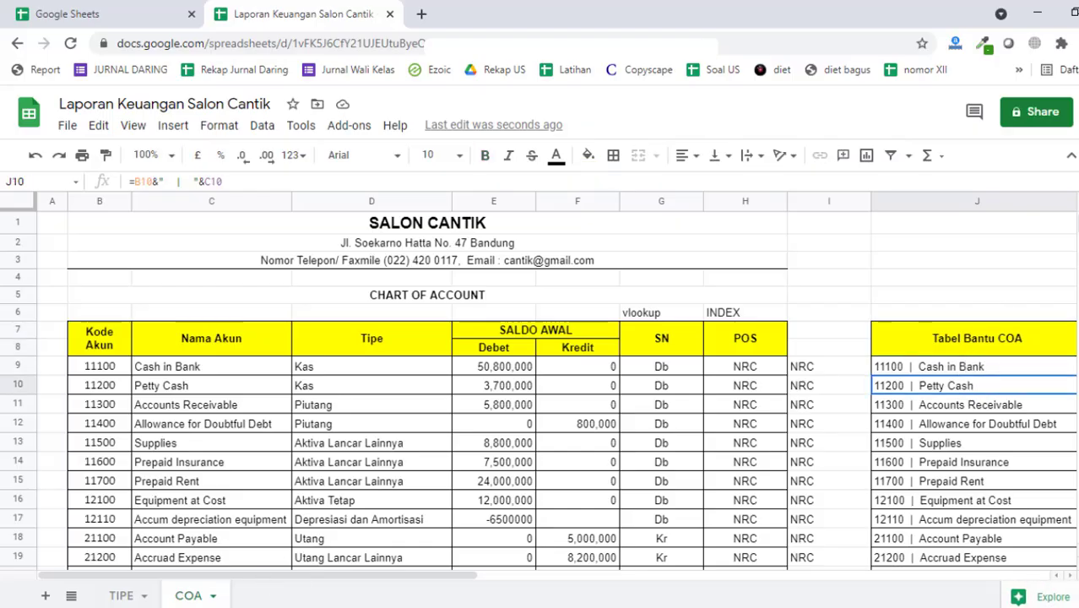
pyautogui.click(715, 333)
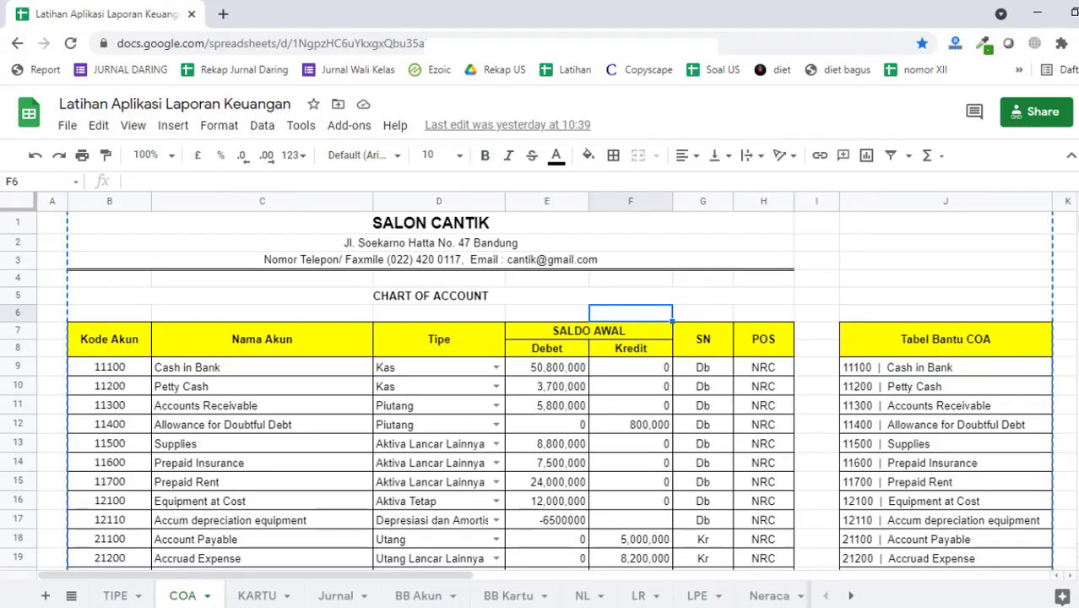
# Step: In the Latihan Aplikasi Laporan Keuangan workbook, examine the Jurnal sheet's first transaction and its Akun entries, and return to the COA sheet
pyautogui.click(336, 597)
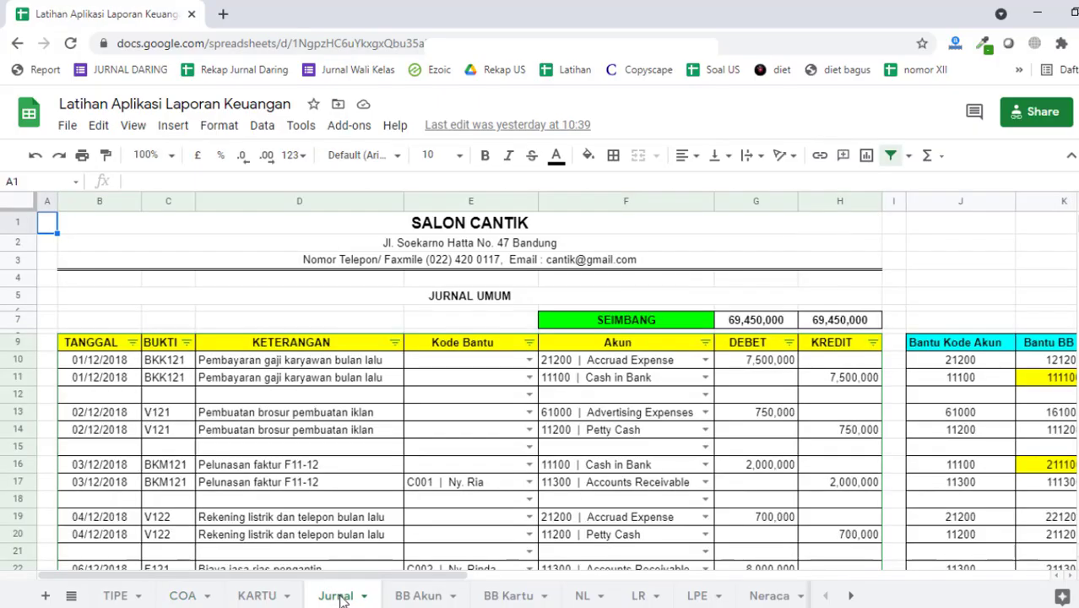
pyautogui.click(723, 399)
pyautogui.click(844, 262)
pyautogui.click(979, 241)
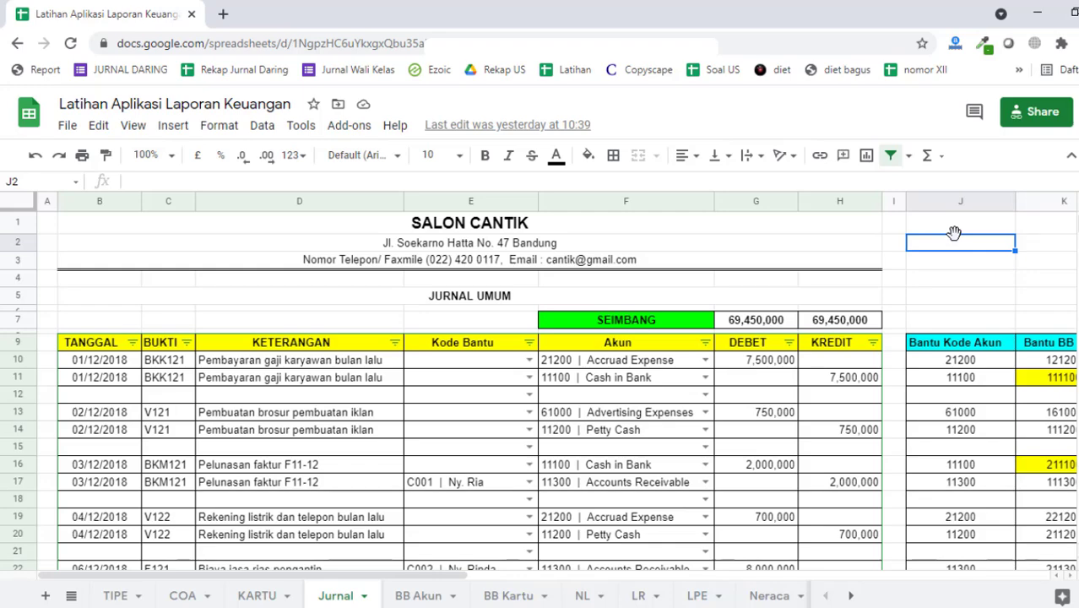
pyautogui.click(266, 368)
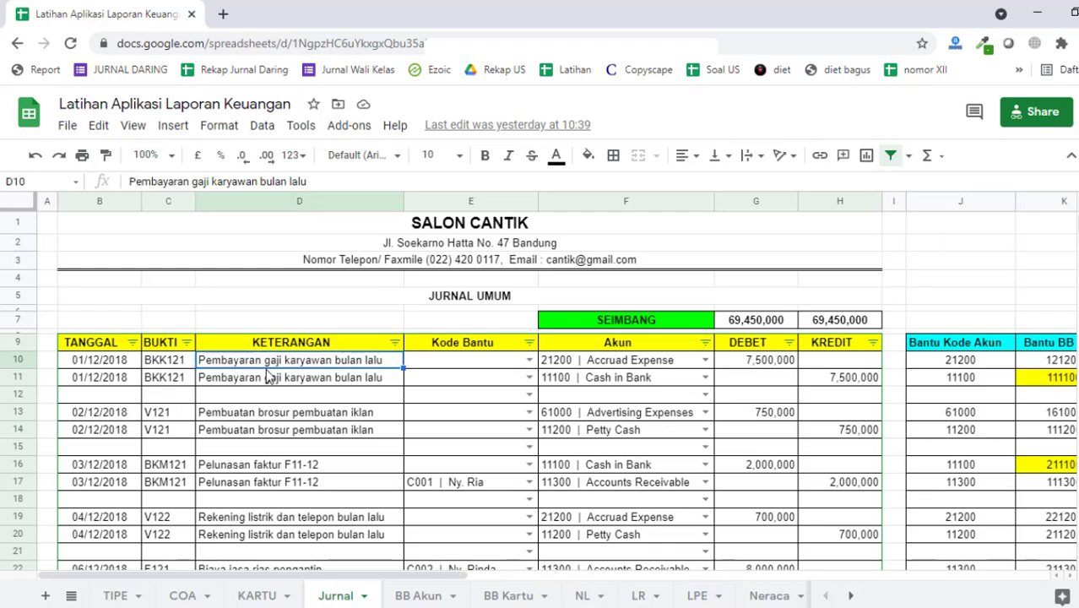
pyautogui.click(314, 380)
pyautogui.click(316, 360)
pyautogui.click(643, 363)
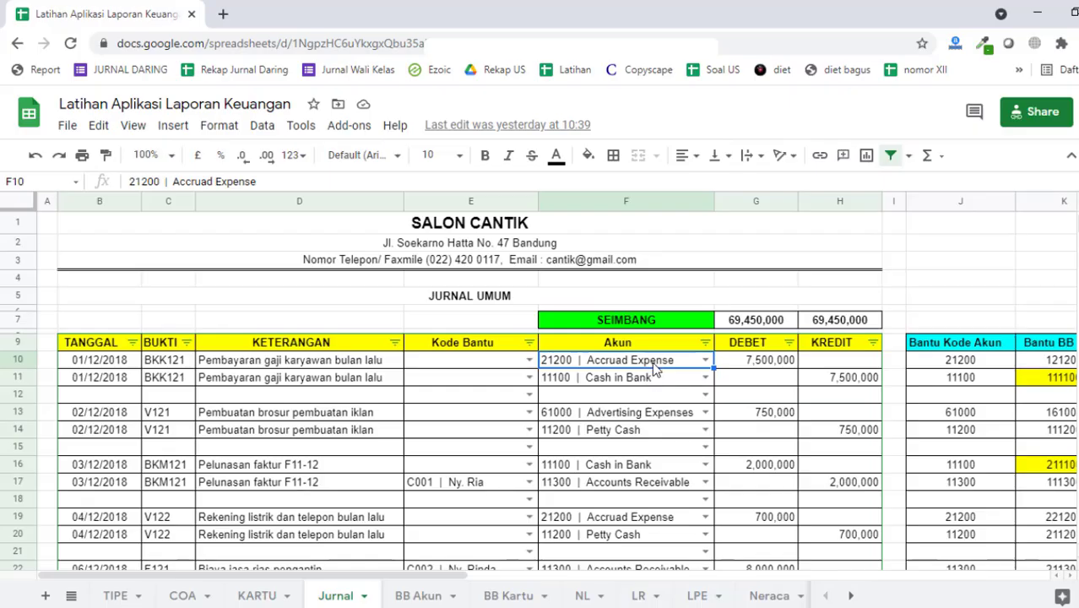
pyautogui.click(971, 319)
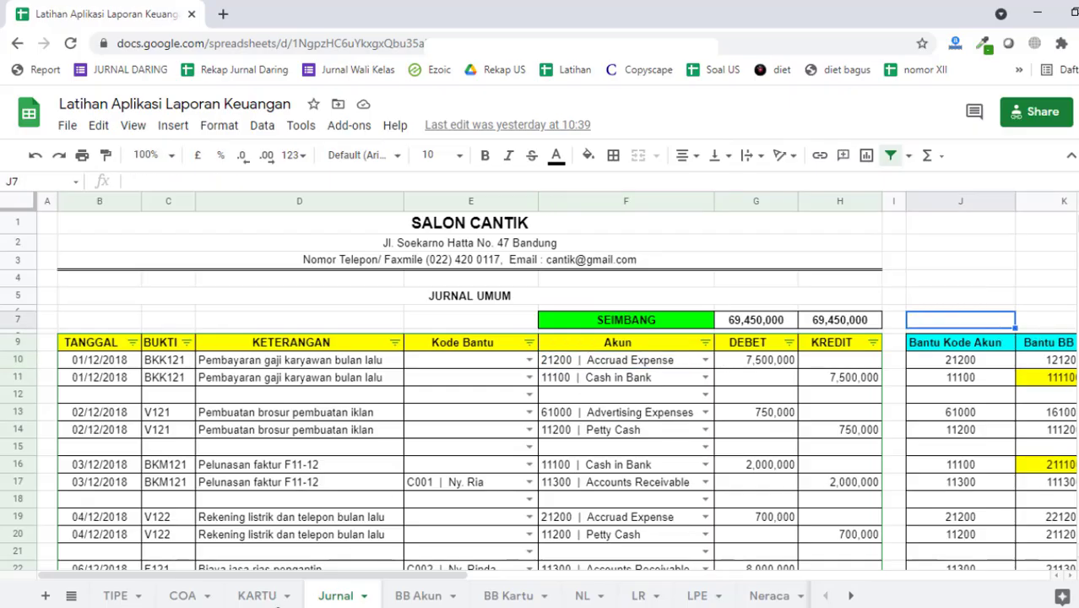
pyautogui.click(182, 597)
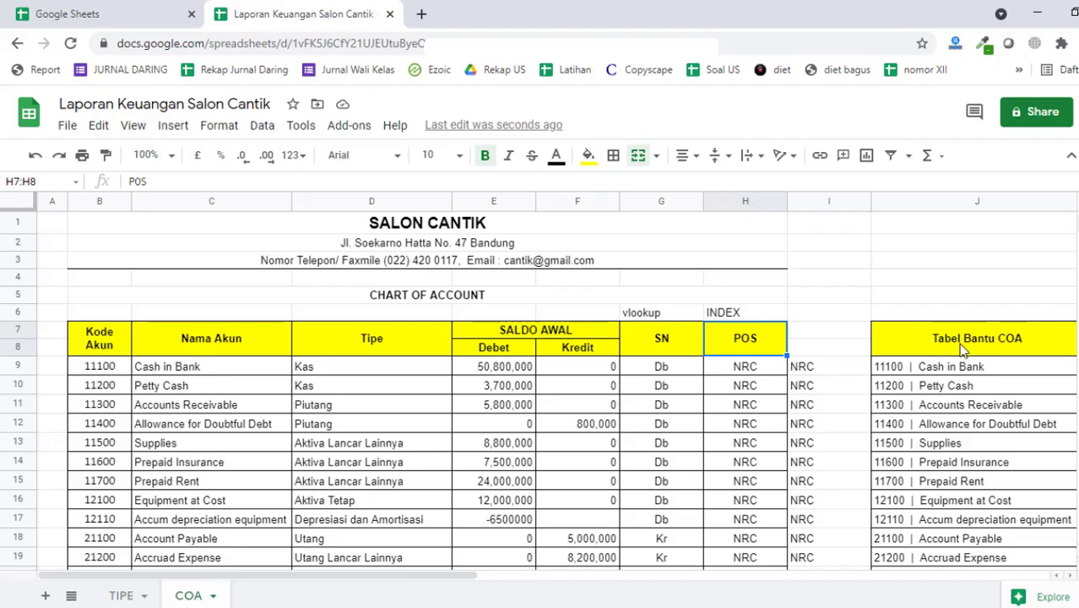
# Step: In the Laporan Keuangan Salon Cantik workbook's COA sheet, enter Utang Beban in cell M4 and Cash In Bank in cell N5
pyautogui.click(950, 227)
pyautogui.moveTo(950, 227); pyautogui.dragTo(620, 338)
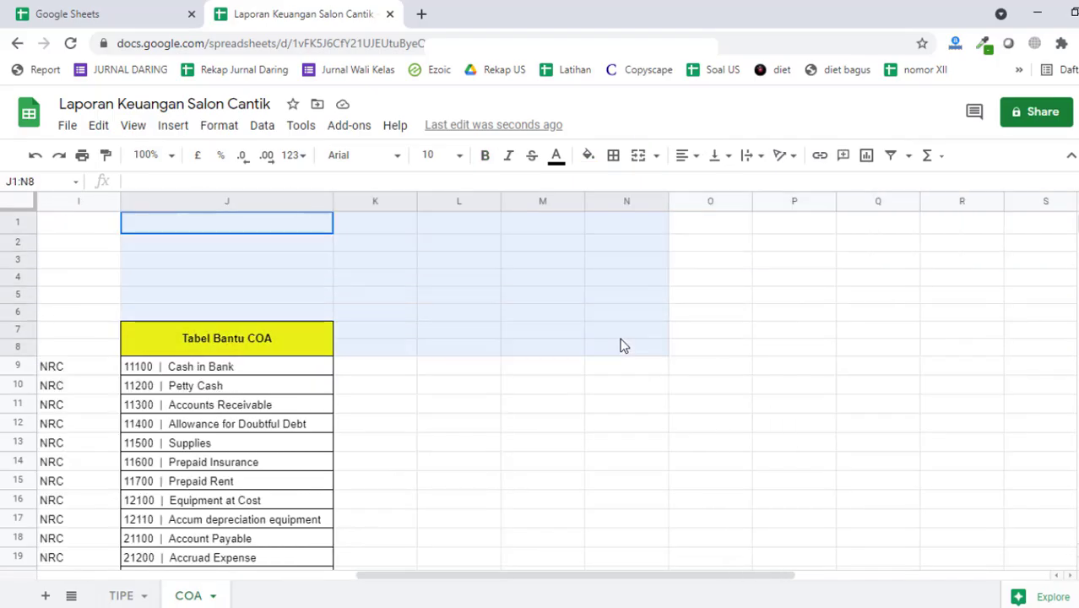
pyautogui.click(522, 282)
pyautogui.write('Be')
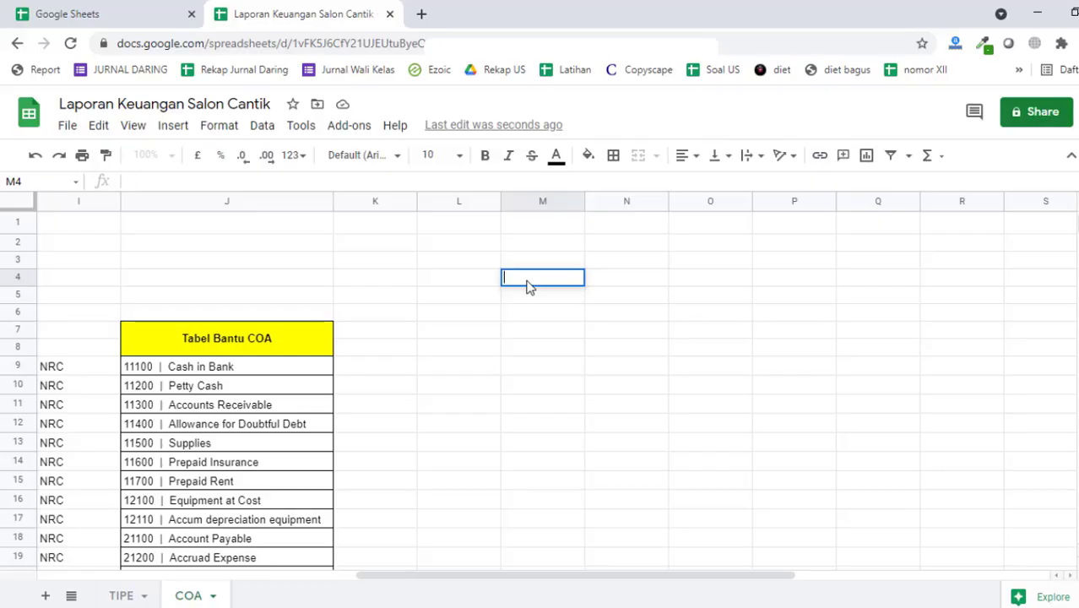
pyautogui.write('Utang')
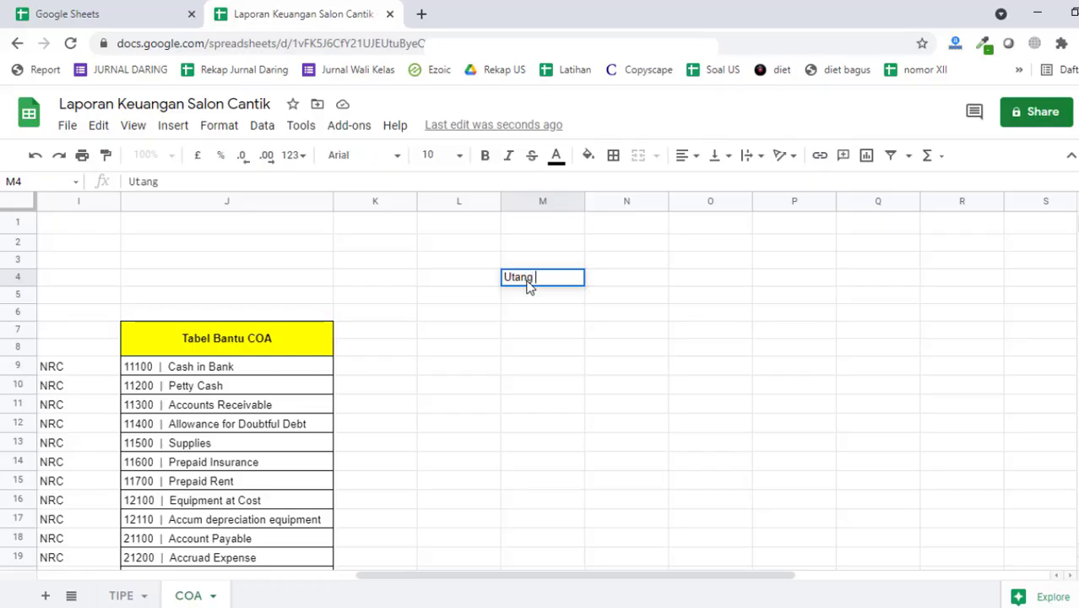
pyautogui.write(' Beba')
pyautogui.press('Return')
pyautogui.press('Tab')
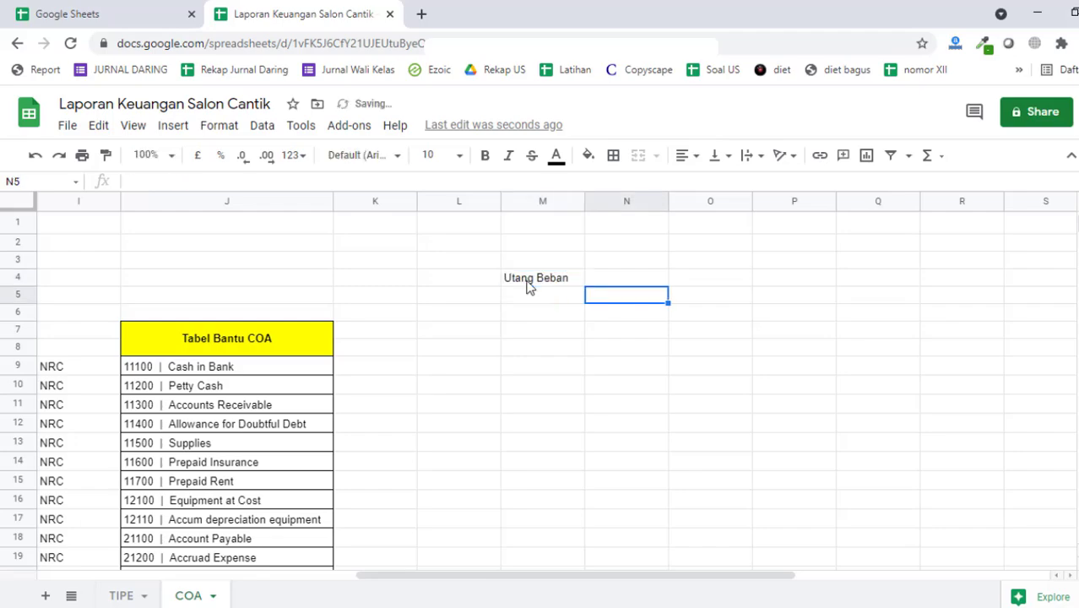
pyautogui.write('Cash In ')
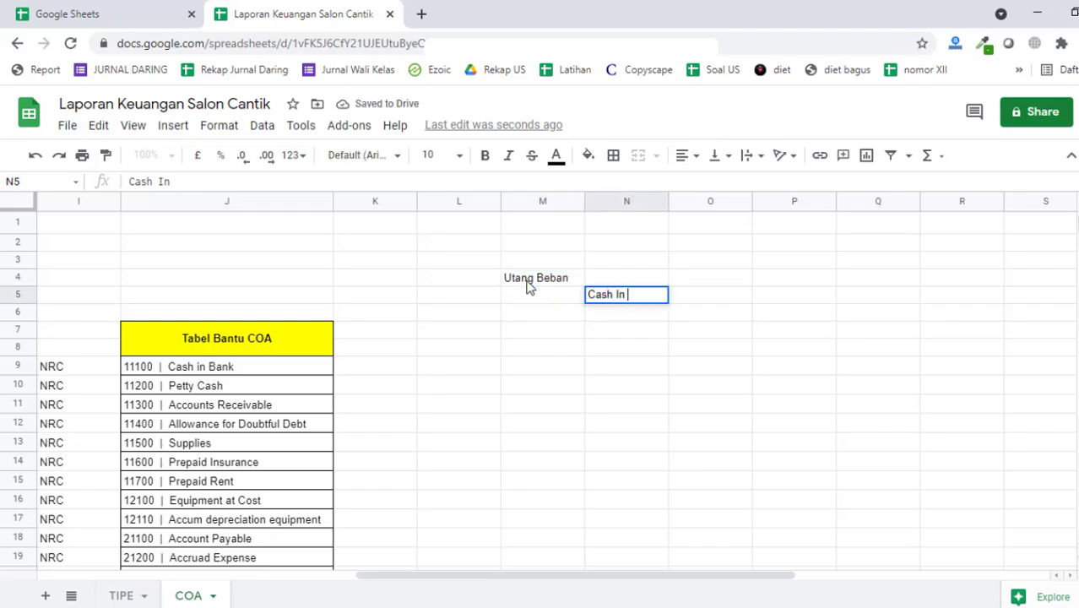
pyautogui.write('Bank')
pyautogui.press('Return')
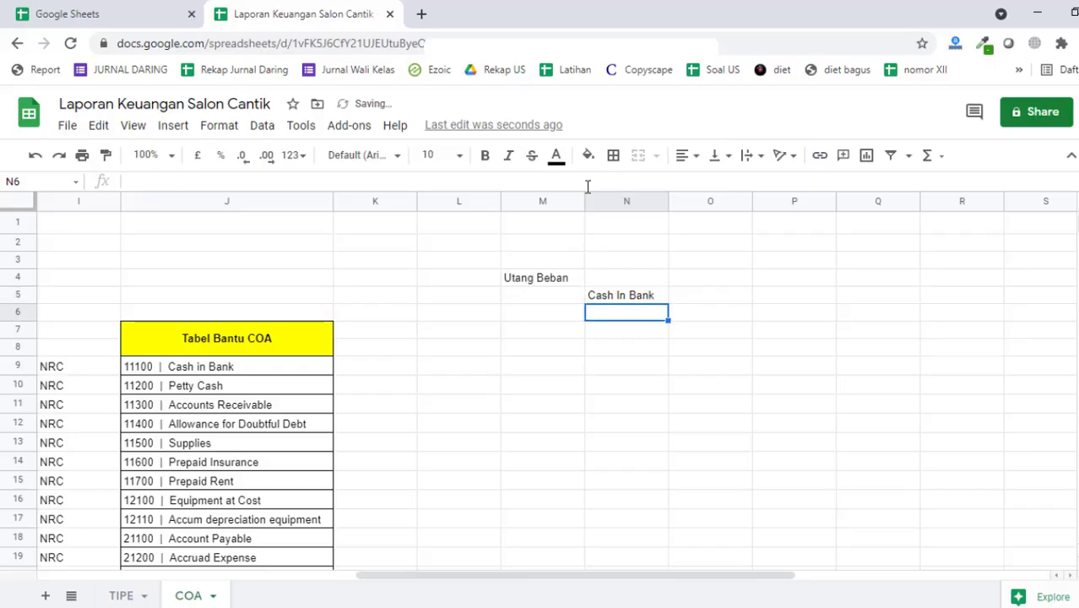
# Step: Narrow column M so that Cash In Bank sits slightly indented below Utang Beban, and review the sample journal entry
pyautogui.moveTo(585, 200); pyautogui.dragTo(531, 253)
pyautogui.click(556, 296)
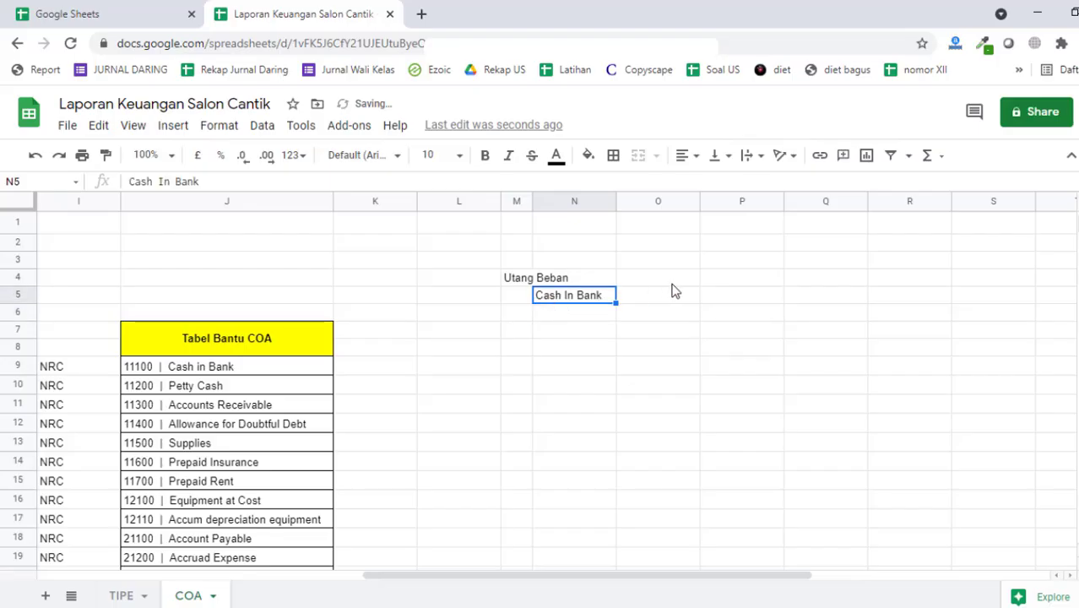
pyautogui.click(774, 279)
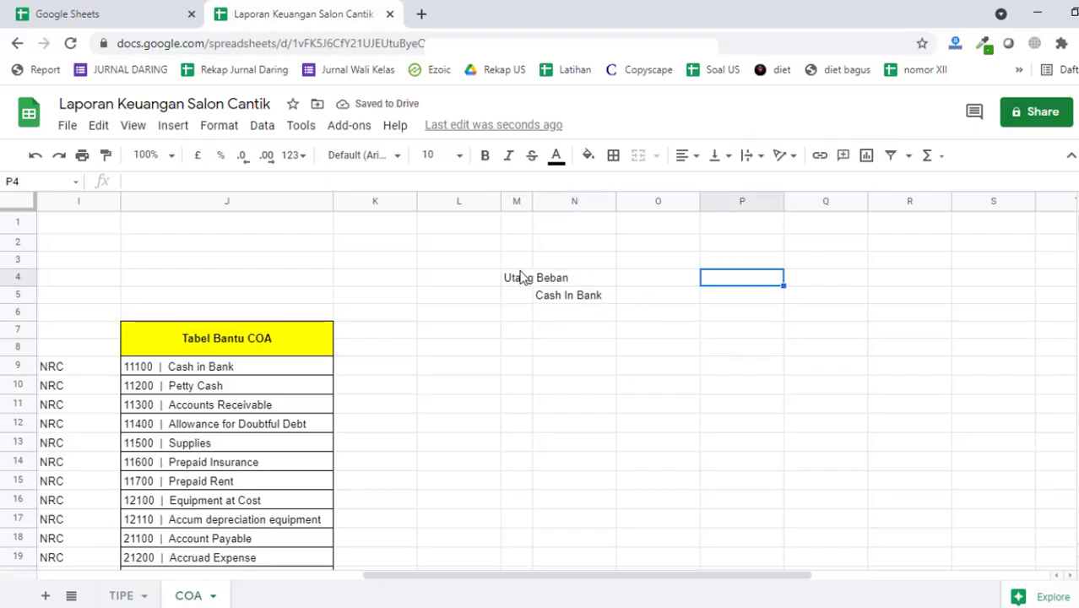
pyautogui.click(468, 282)
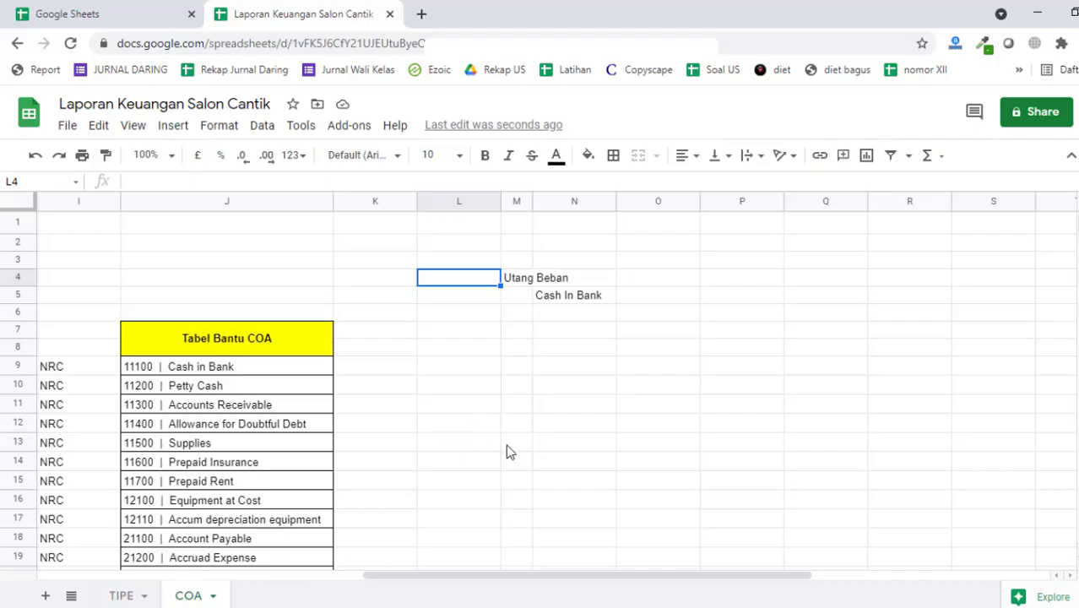
pyautogui.click(543, 430)
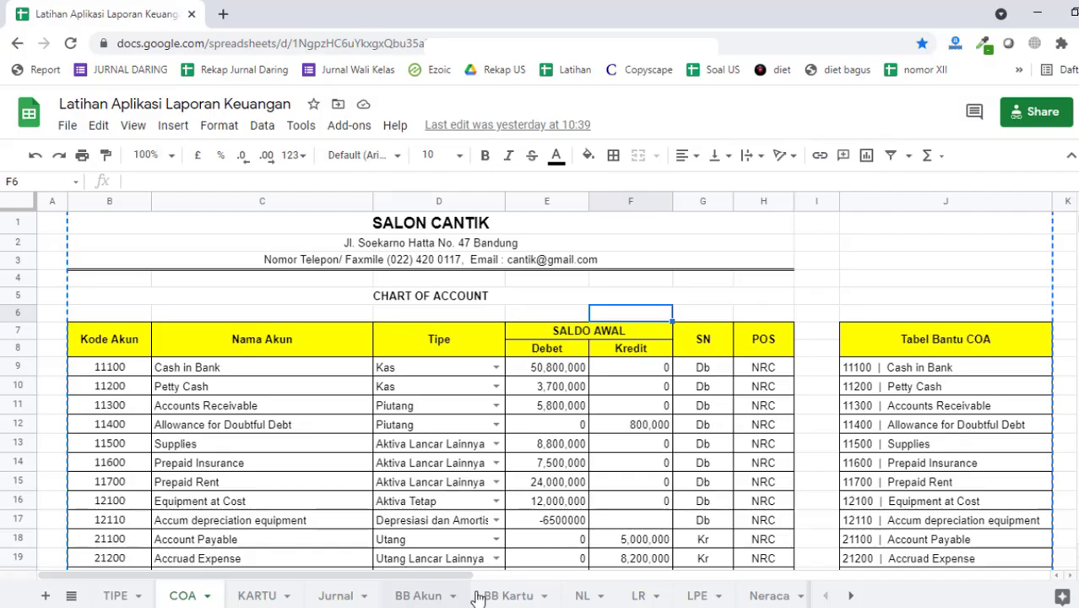
# Step: In the Latihan workbook's Jurnal sheet, examine the Akun dropdown lists in cells F10 and F11 without changing the selected accounts
pyautogui.click(359, 597)
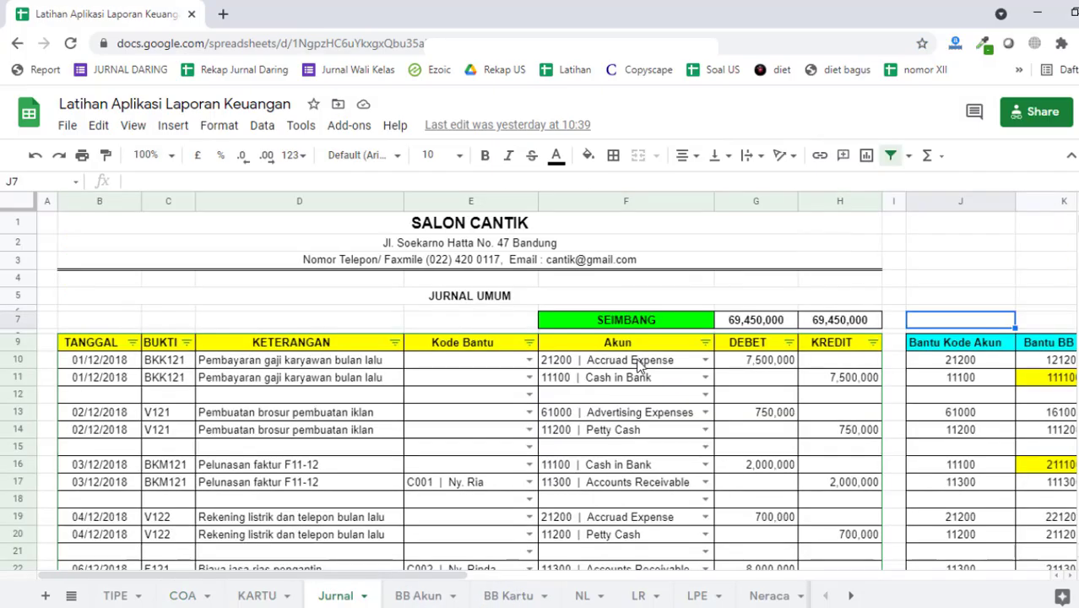
pyautogui.click(706, 361)
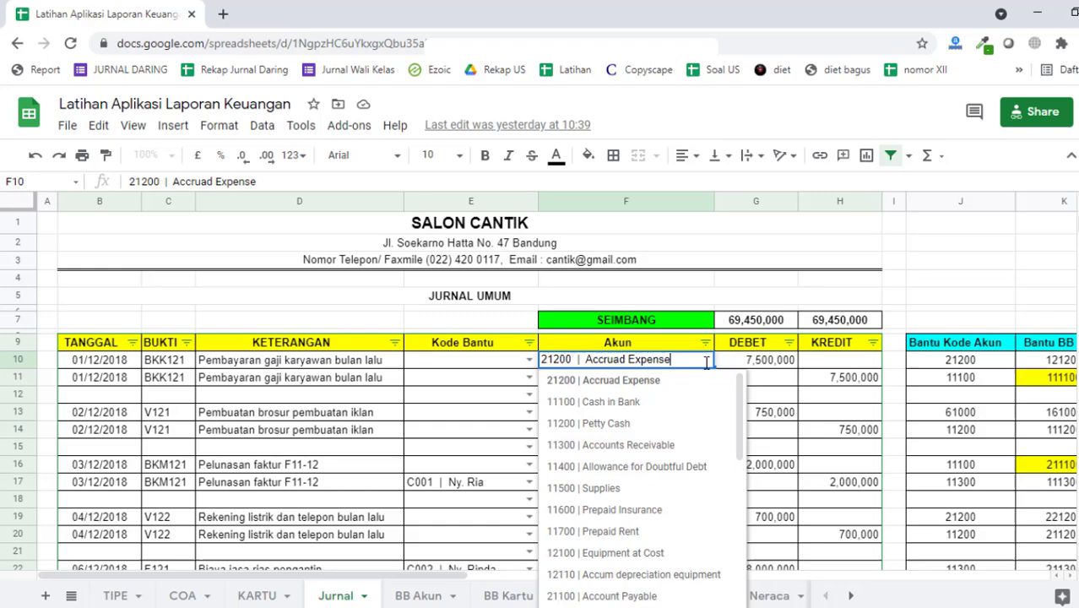
pyautogui.click(792, 319)
pyautogui.click(562, 363)
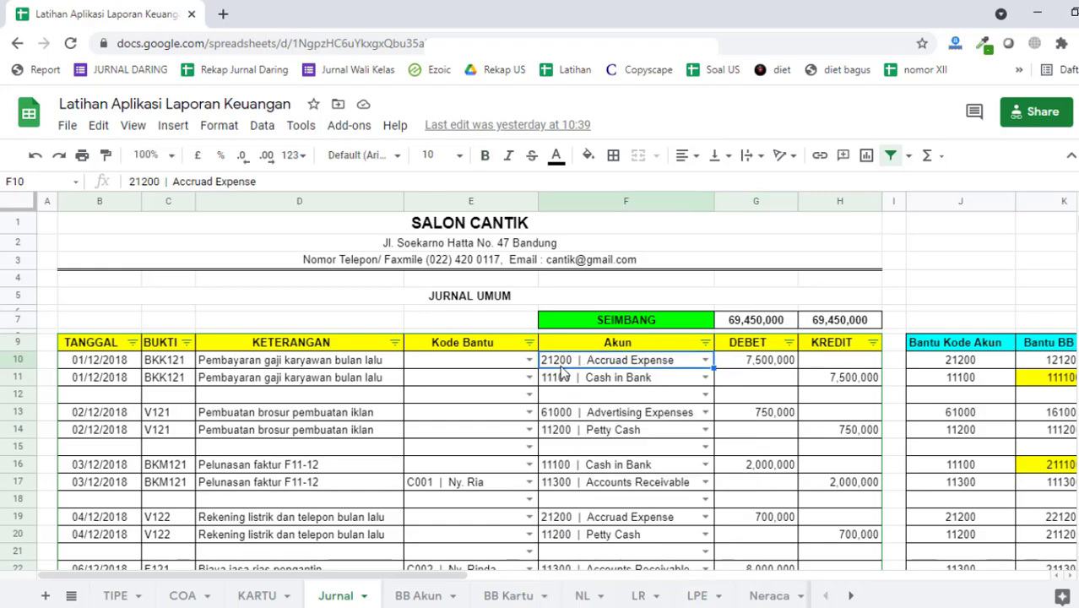
pyautogui.click(571, 380)
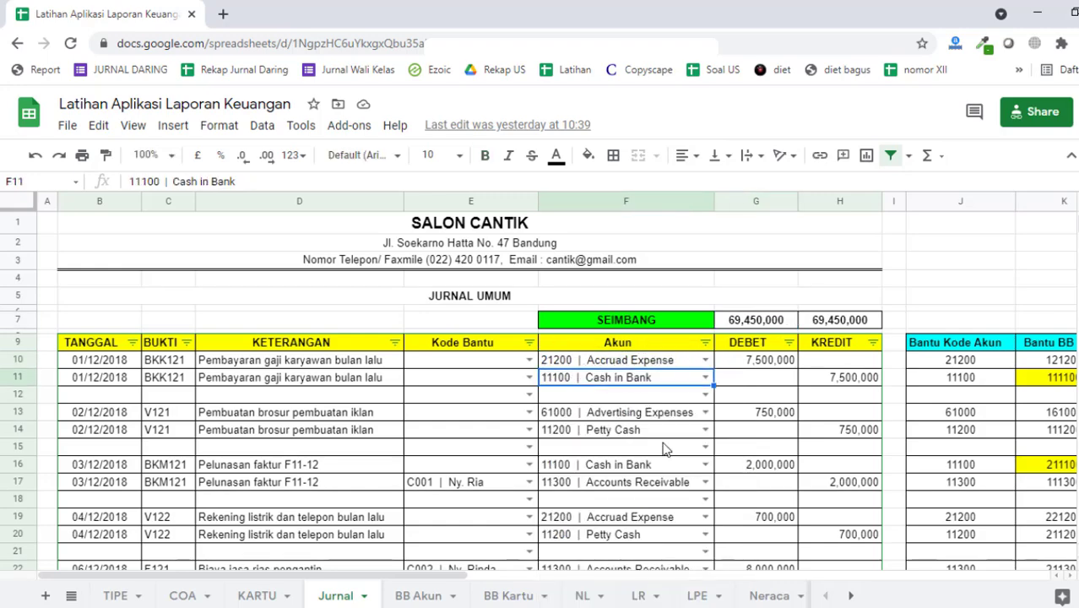
pyautogui.click(705, 378)
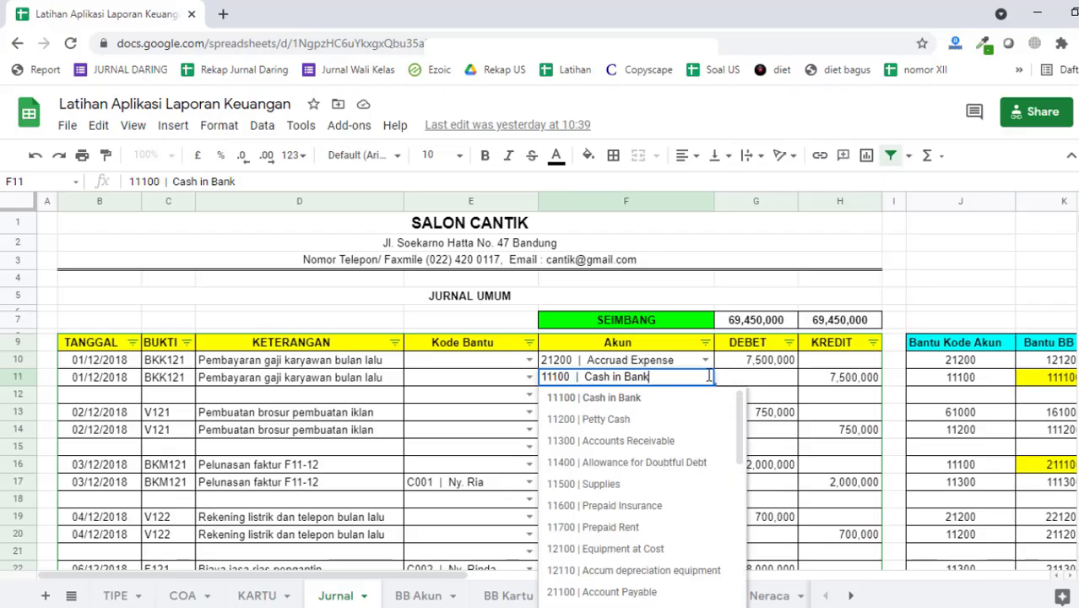
pyautogui.click(1044, 264)
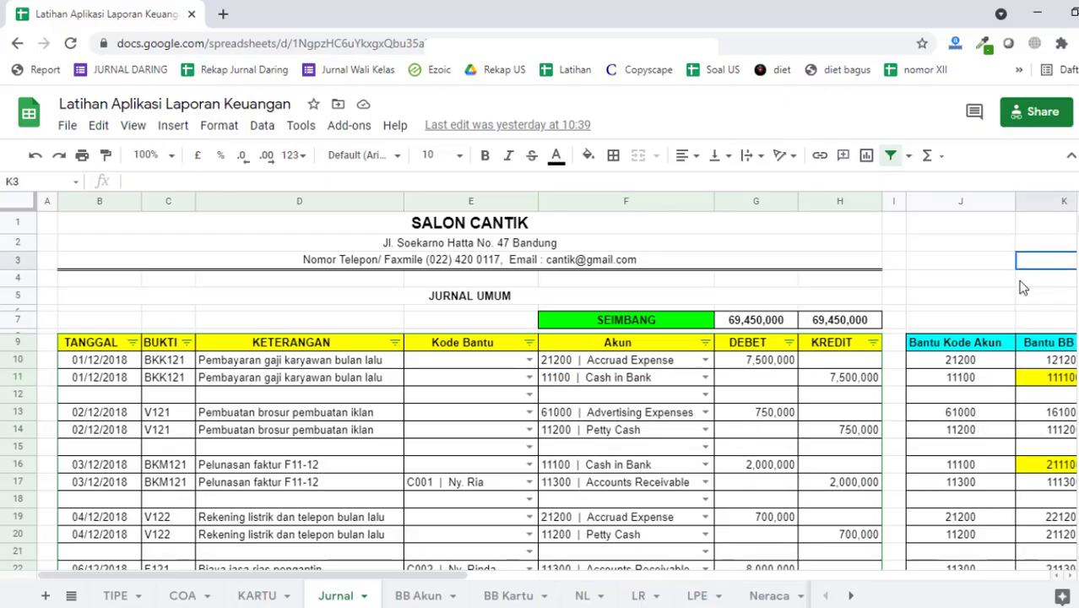
pyautogui.click(618, 339)
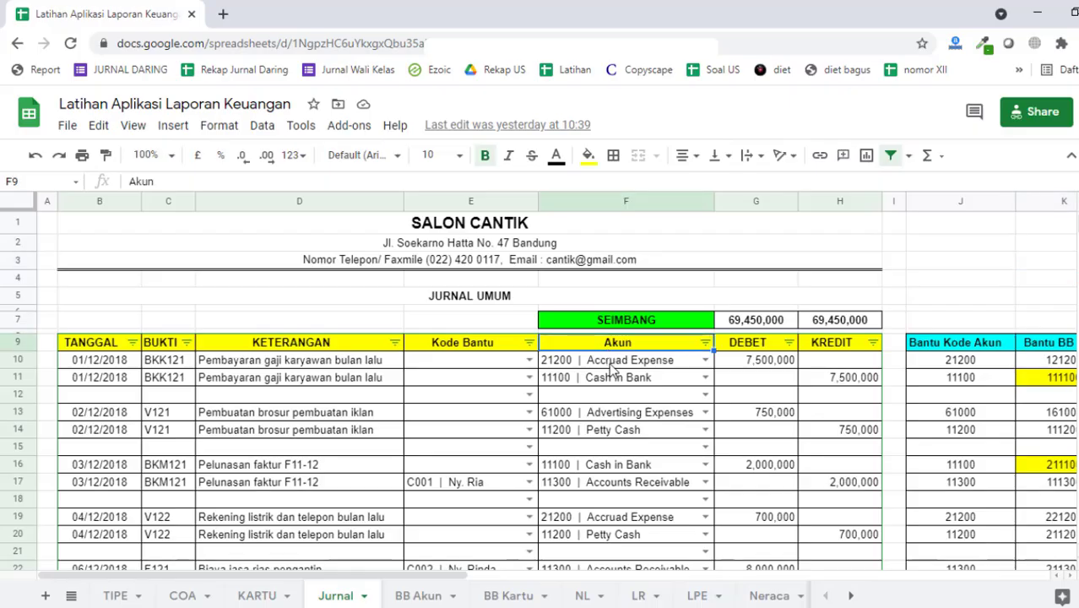
pyautogui.click(610, 382)
pyautogui.click(619, 369)
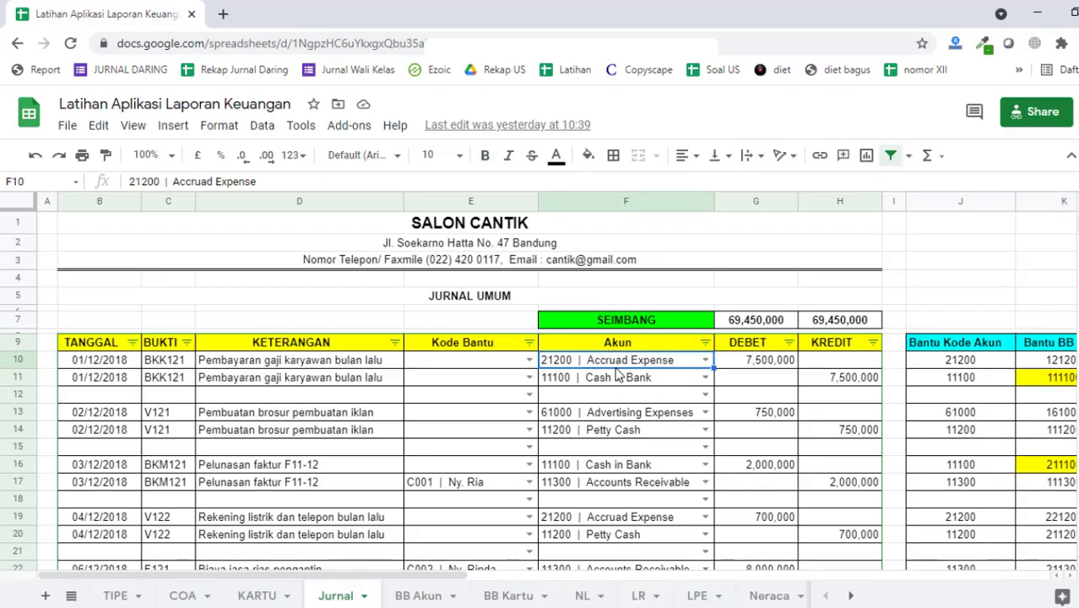
# Step: Look through the BB Akun, NL and LR sheets, checking the account codes of the expenses in the Laporan Laba Rugi
pyautogui.click(428, 595)
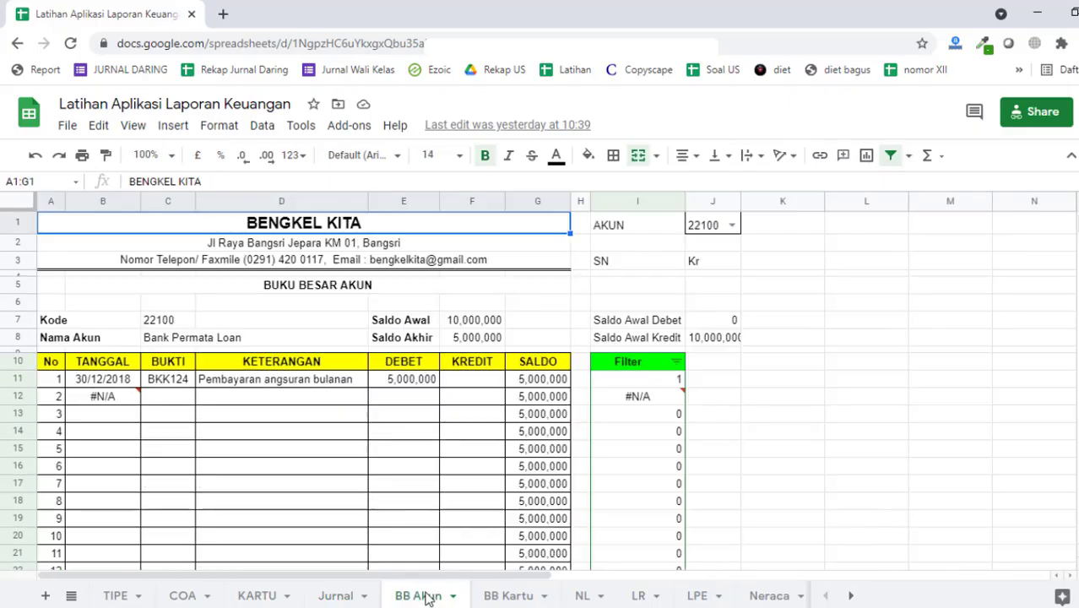
pyautogui.click(583, 597)
pyautogui.click(640, 598)
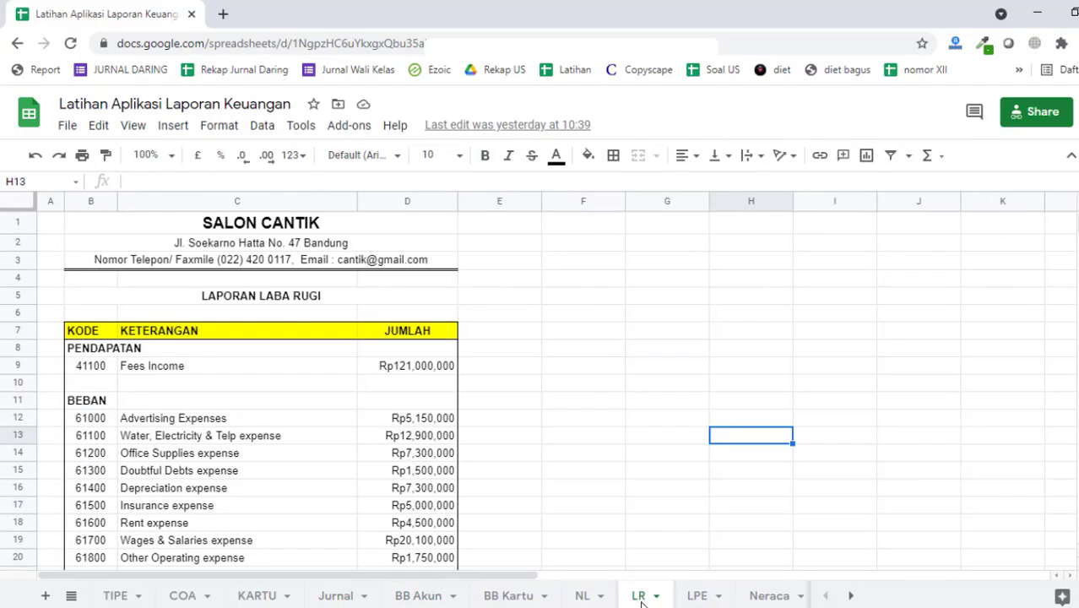
pyautogui.click(106, 436)
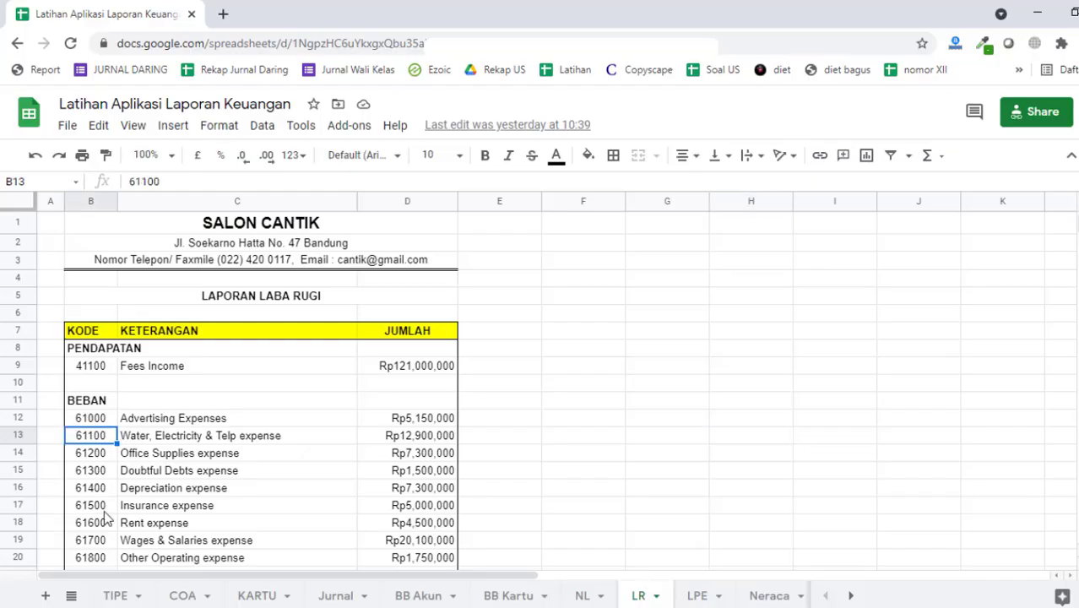
pyautogui.scroll(-5, 115, 516)
pyautogui.scroll(5, 169, 528)
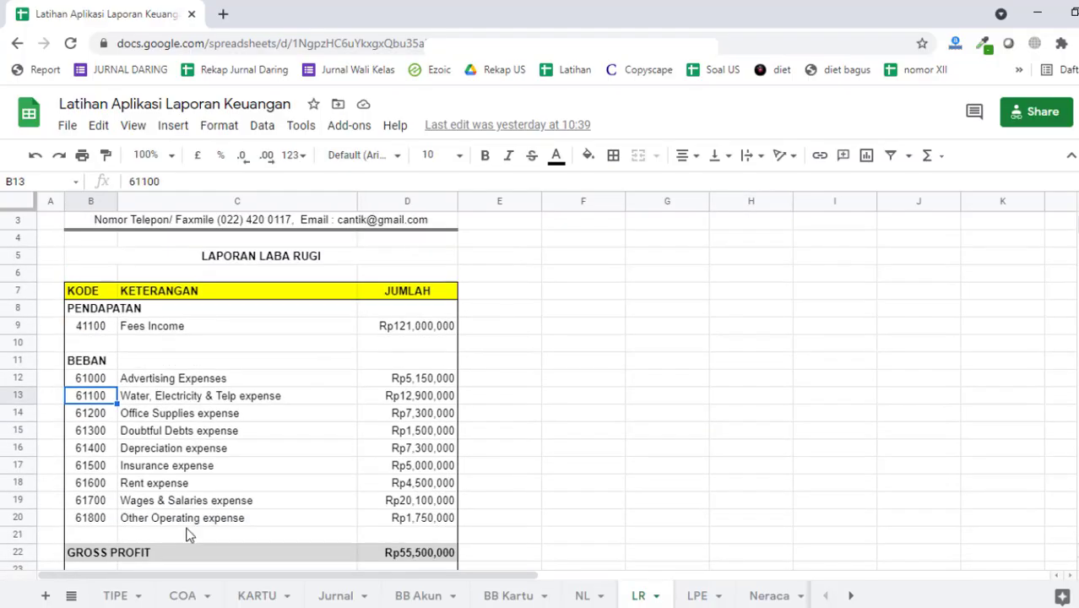
# Step: In the Jurnal sheet, insert two columns before column I and widen the new columns I and J
pyautogui.click(335, 596)
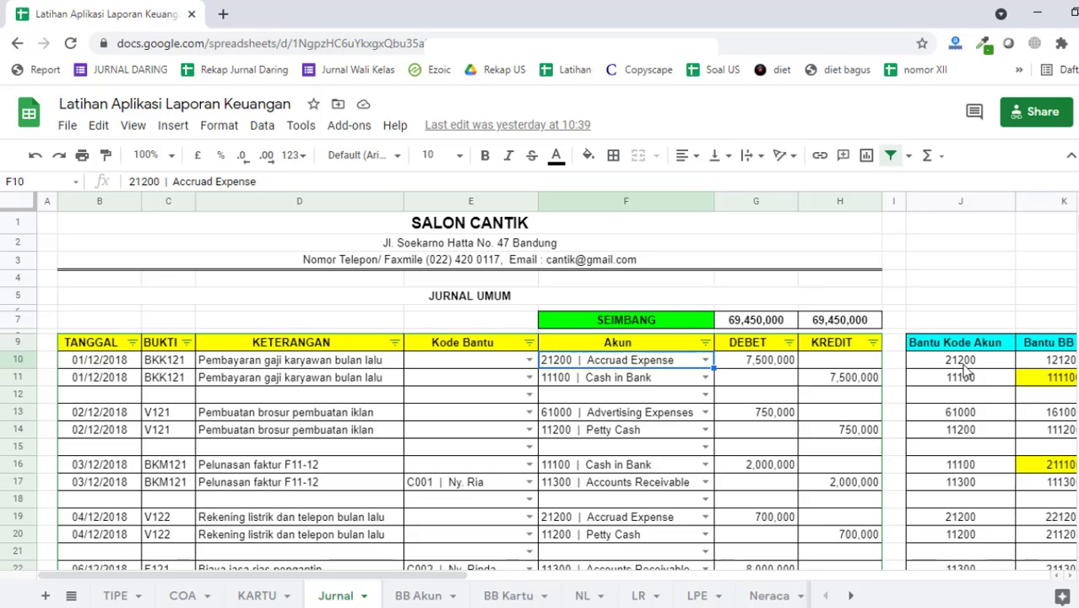
pyautogui.moveTo(891, 203); pyautogui.dragTo(933, 205)
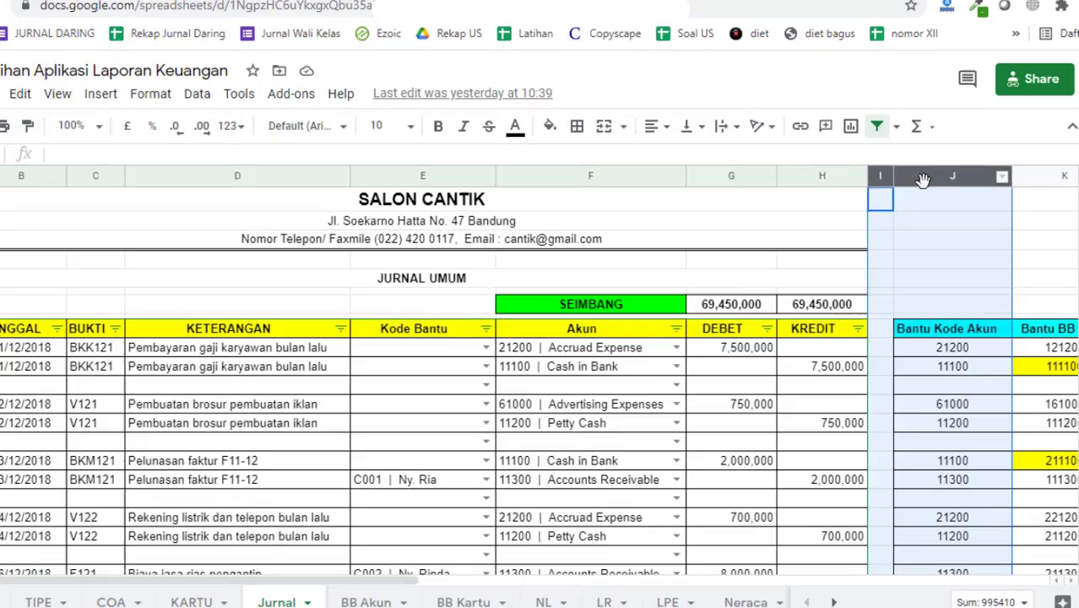
pyautogui.rightClick(933, 205)
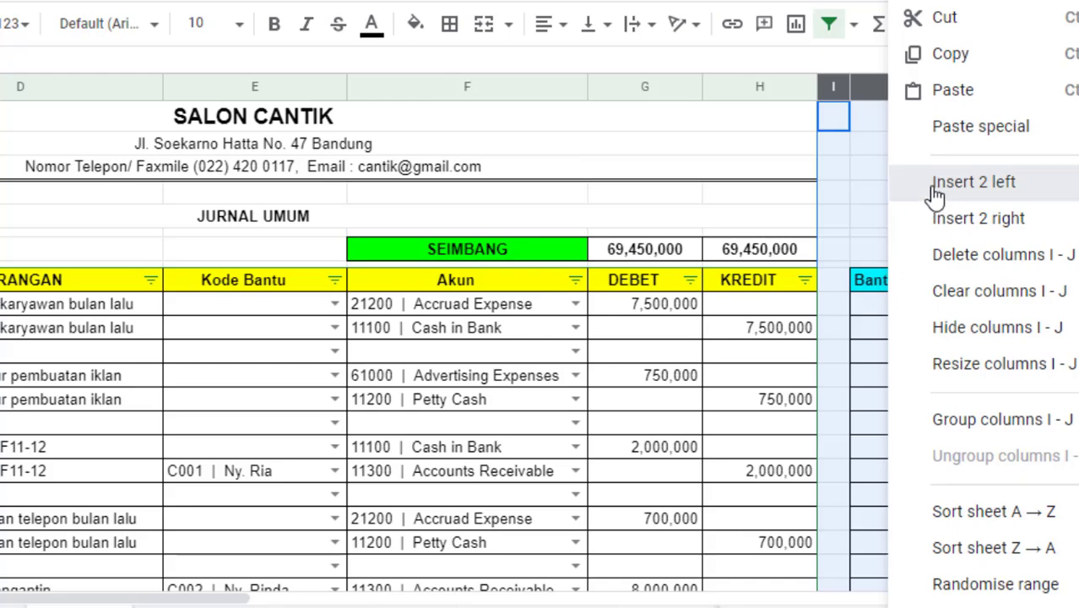
pyautogui.click(935, 193)
pyautogui.click(745, 283)
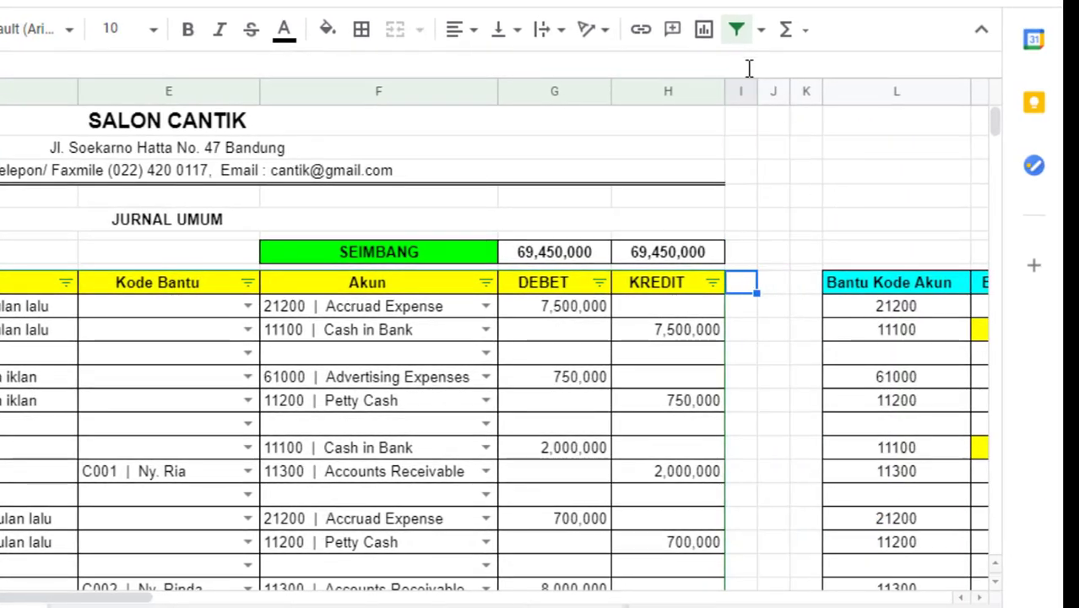
pyautogui.moveTo(740, 93); pyautogui.dragTo(800, 93)
pyautogui.click(772, 282)
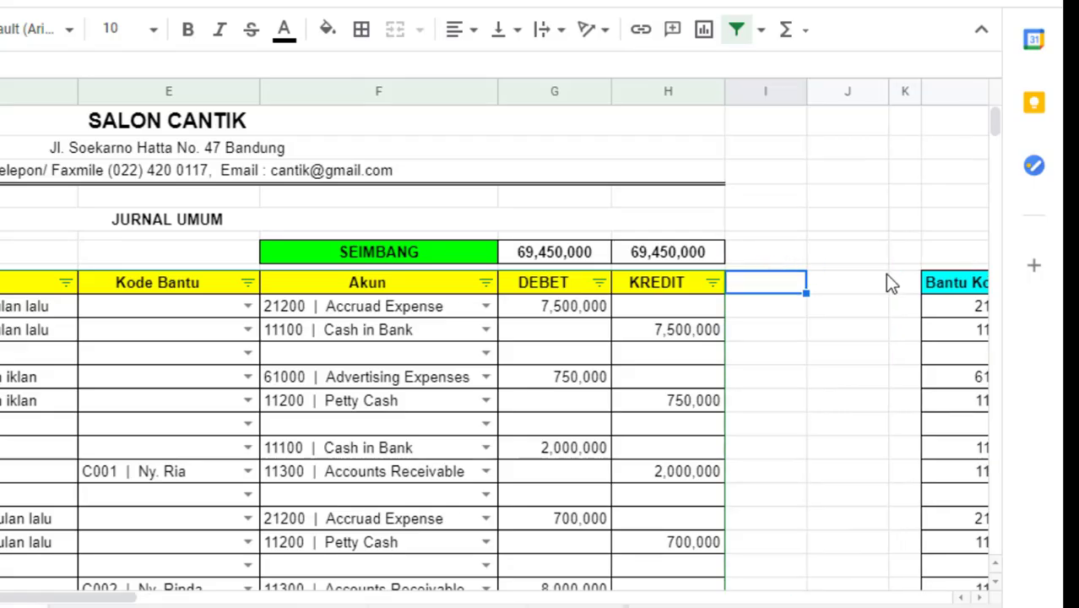
# Step: Enter the heading Kode in cell J9 and insert one more column before column K
pyautogui.click(861, 285)
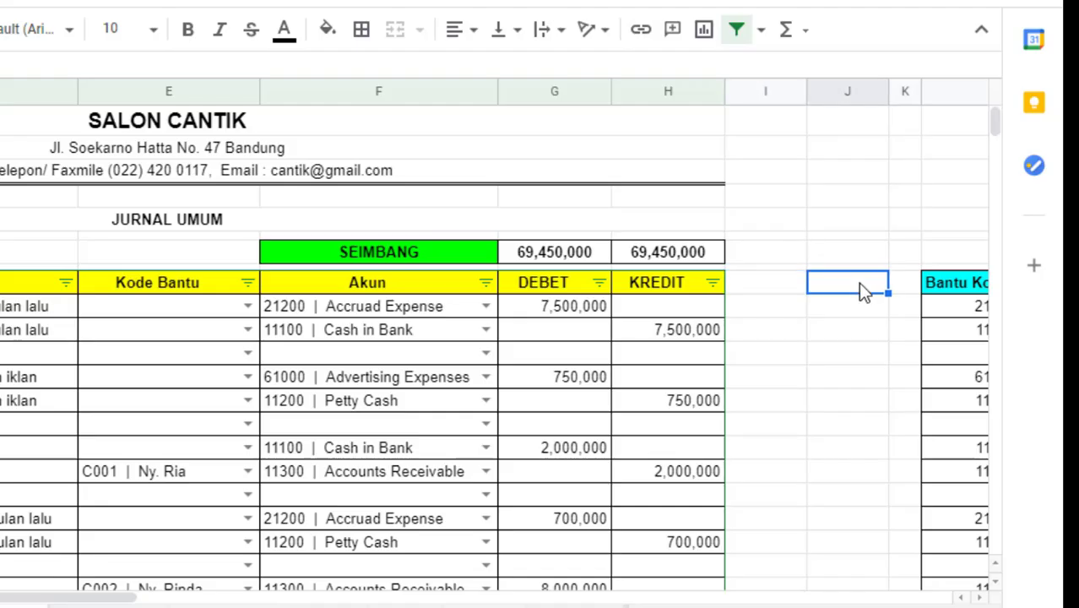
pyautogui.write('Kode')
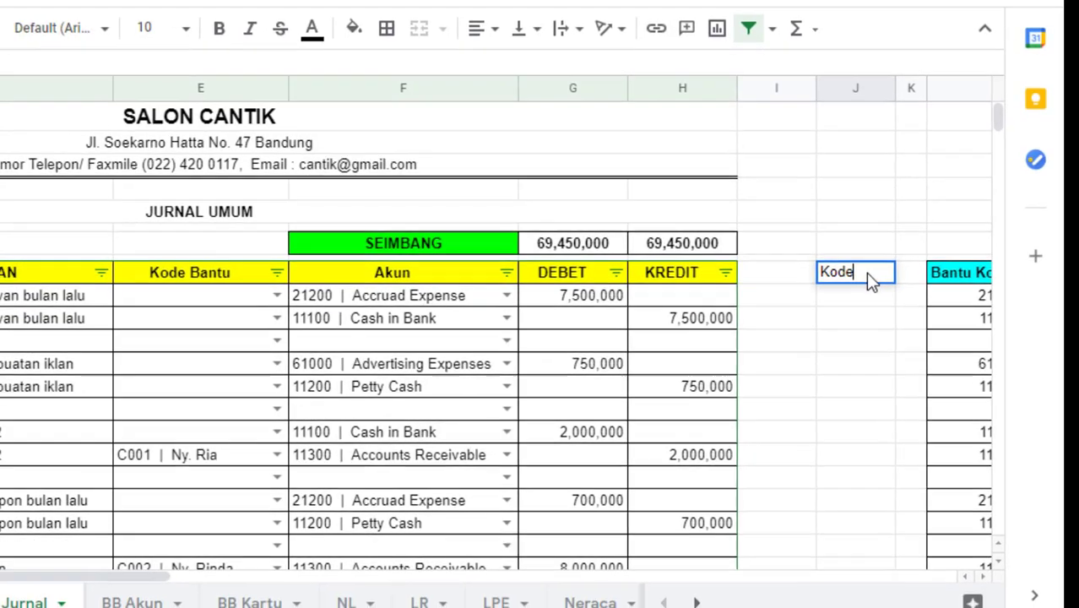
pyautogui.press('Tab')
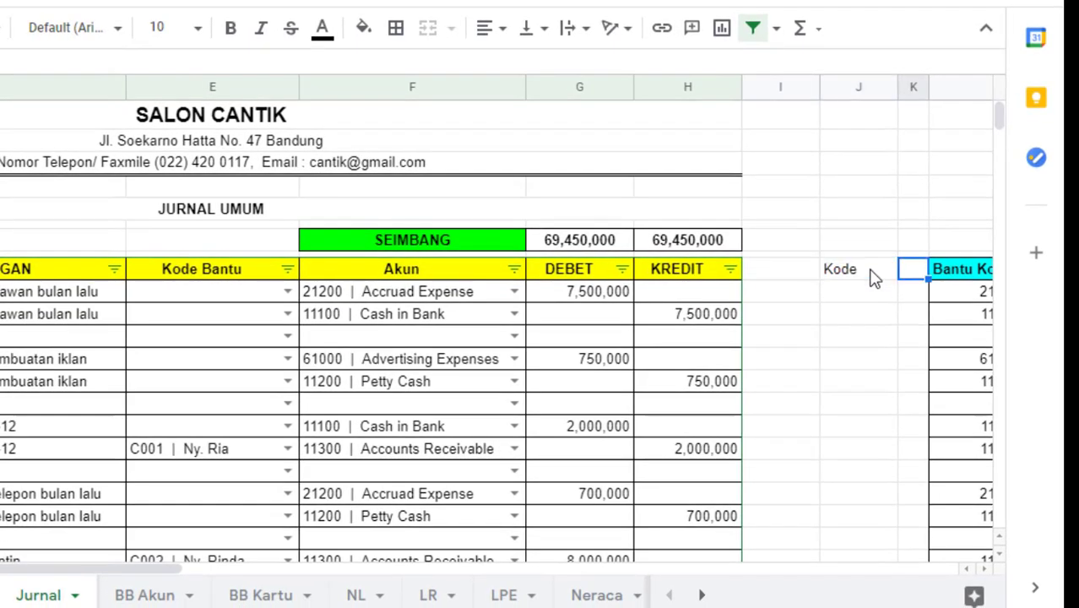
pyautogui.click(911, 114)
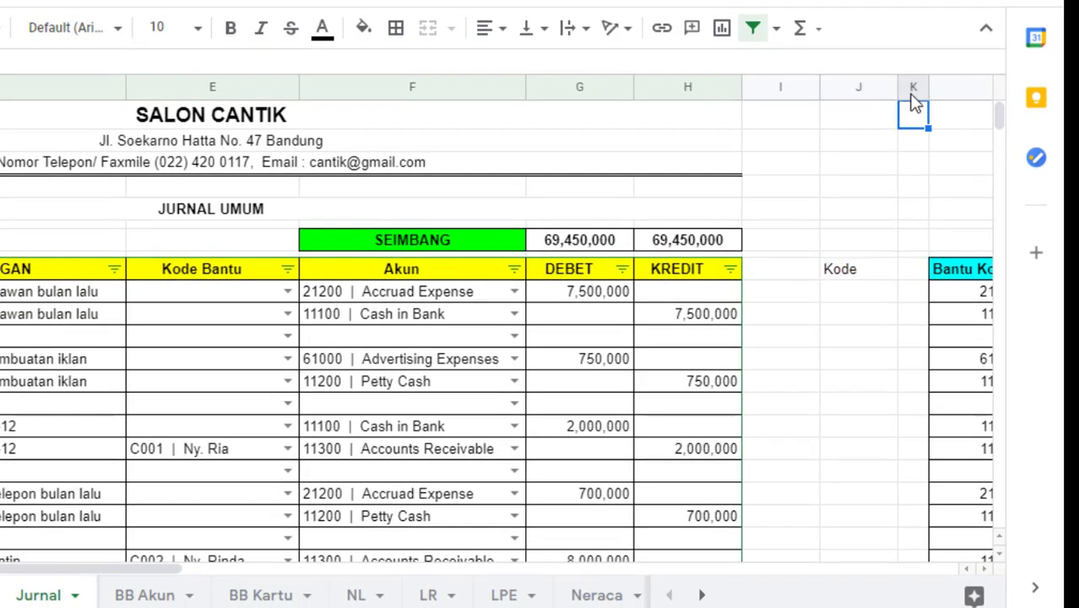
pyautogui.click(910, 90)
pyautogui.rightClick(919, 253)
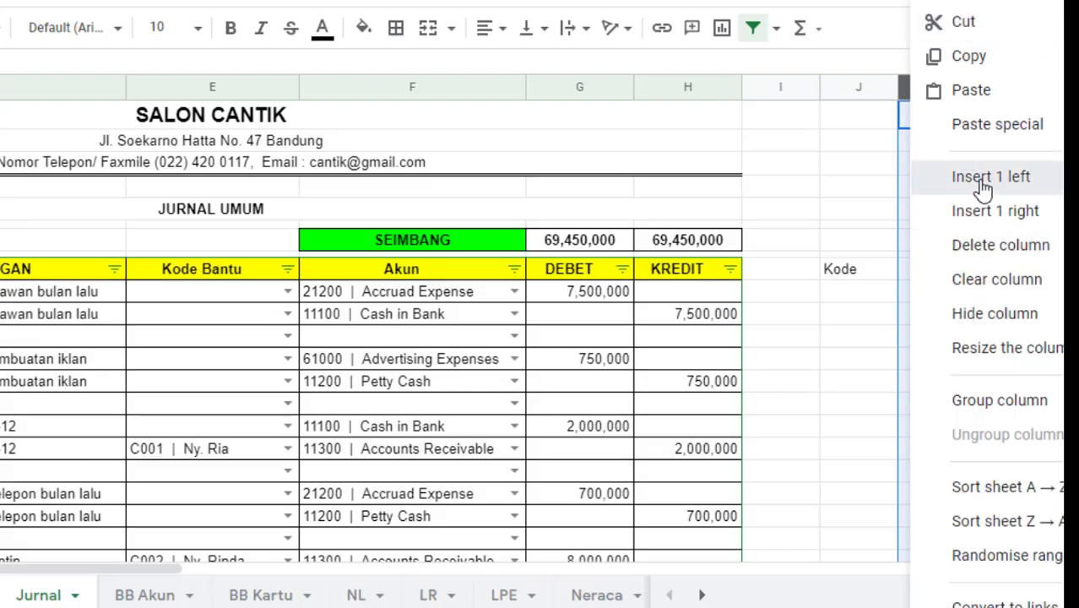
pyautogui.click(953, 179)
# Step: Enter the heading Nama Akun in cell K9 and widen column K to fit the text
pyautogui.click(912, 270)
pyautogui.write('B')
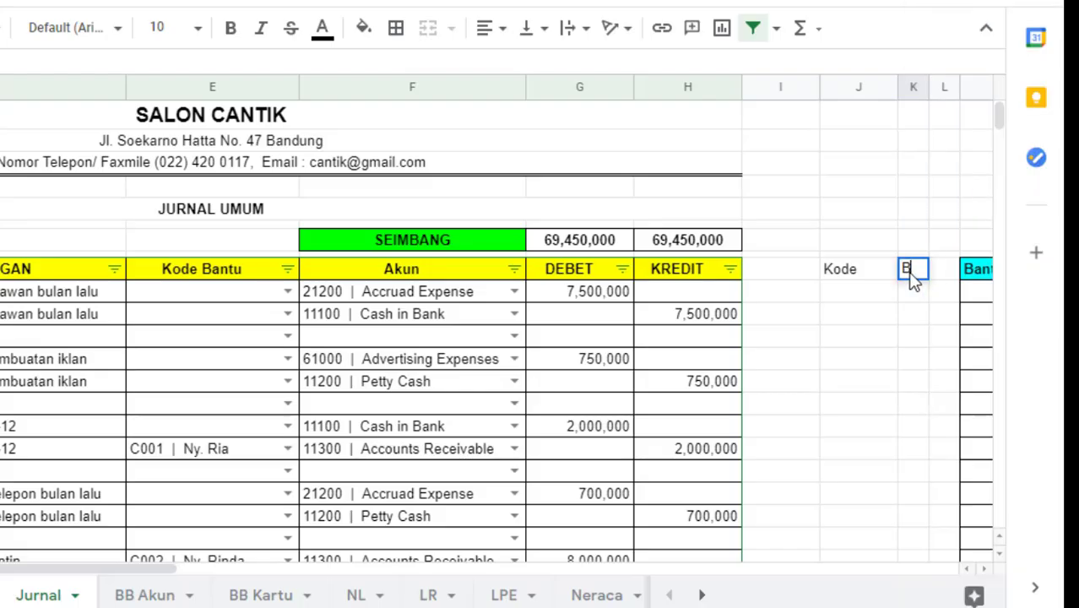
pyautogui.write('Nama Akun')
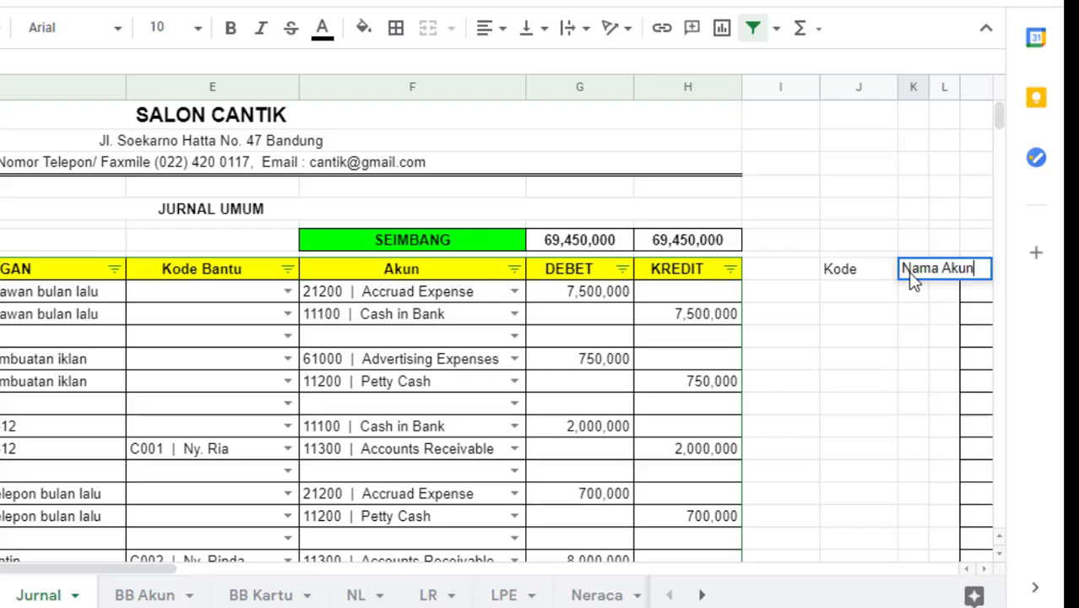
pyautogui.press('Return')
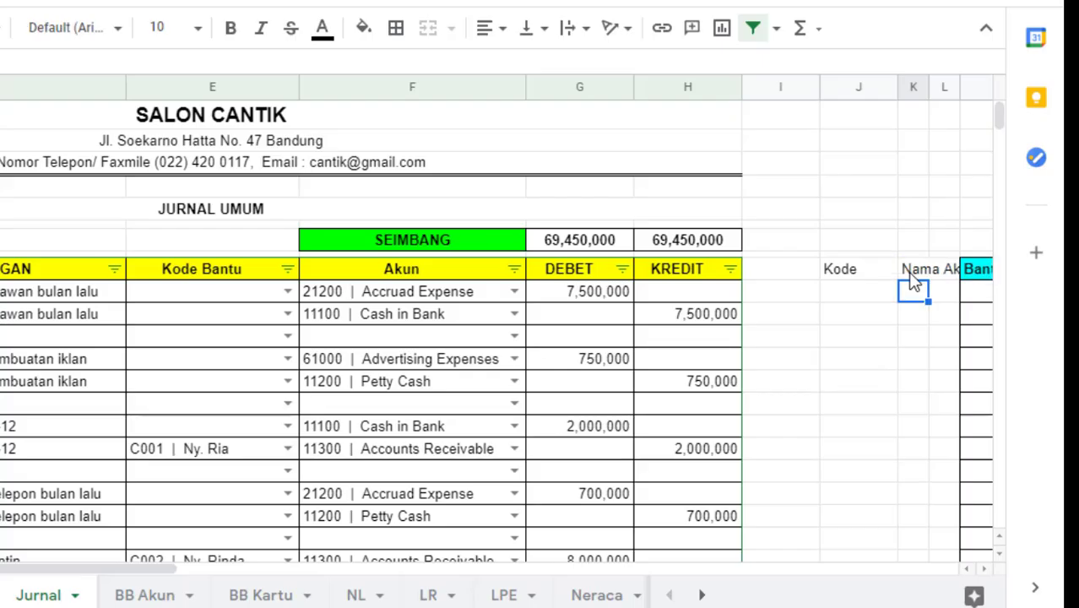
pyautogui.doubleClick(929, 87)
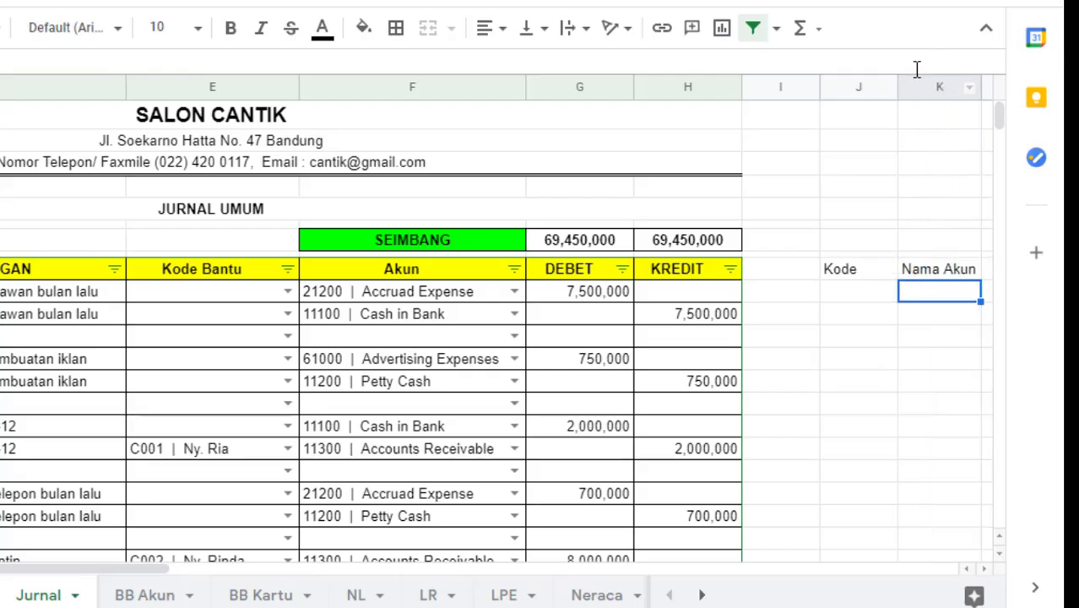
# Step: Enter the account code 21200 in cell J10 under the Kode heading
pyautogui.click(848, 293)
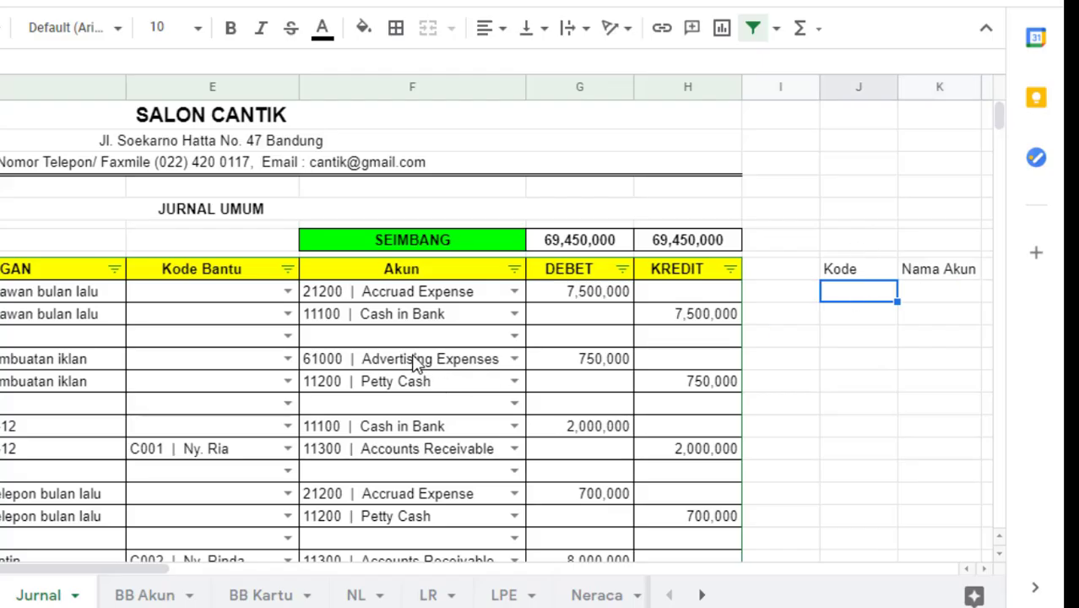
pyautogui.write('212')
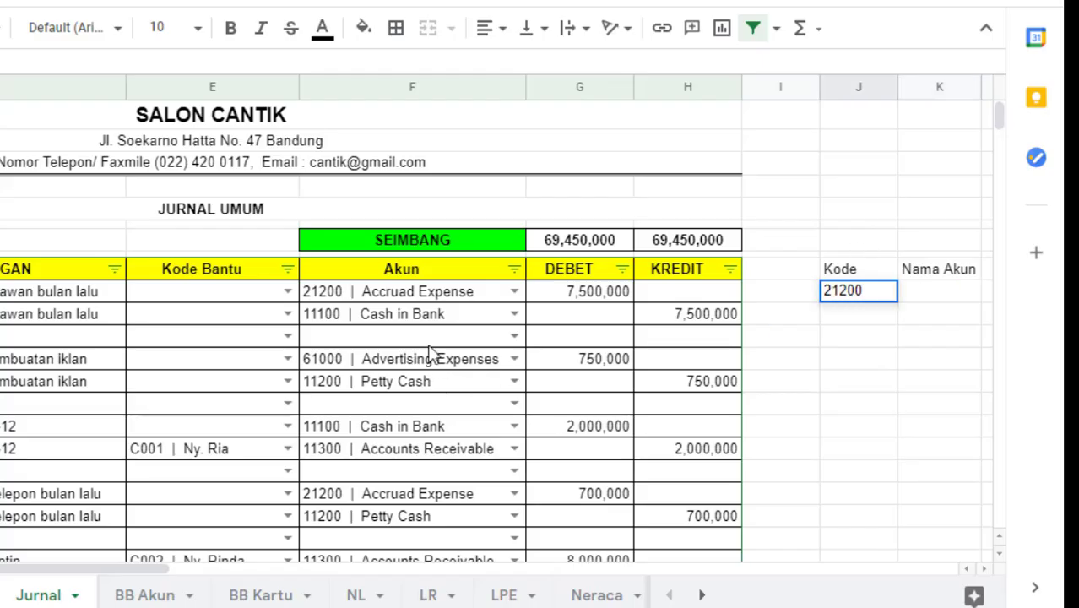
pyautogui.write('00')
pyautogui.press('Tab')
pyautogui.press('Left')
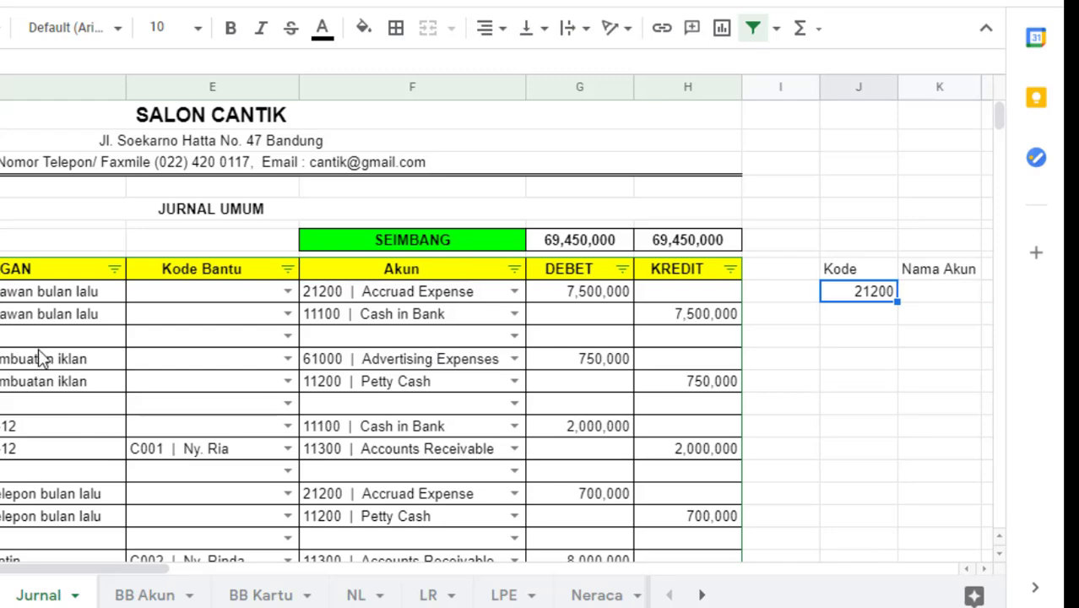
pyautogui.click(44, 296)
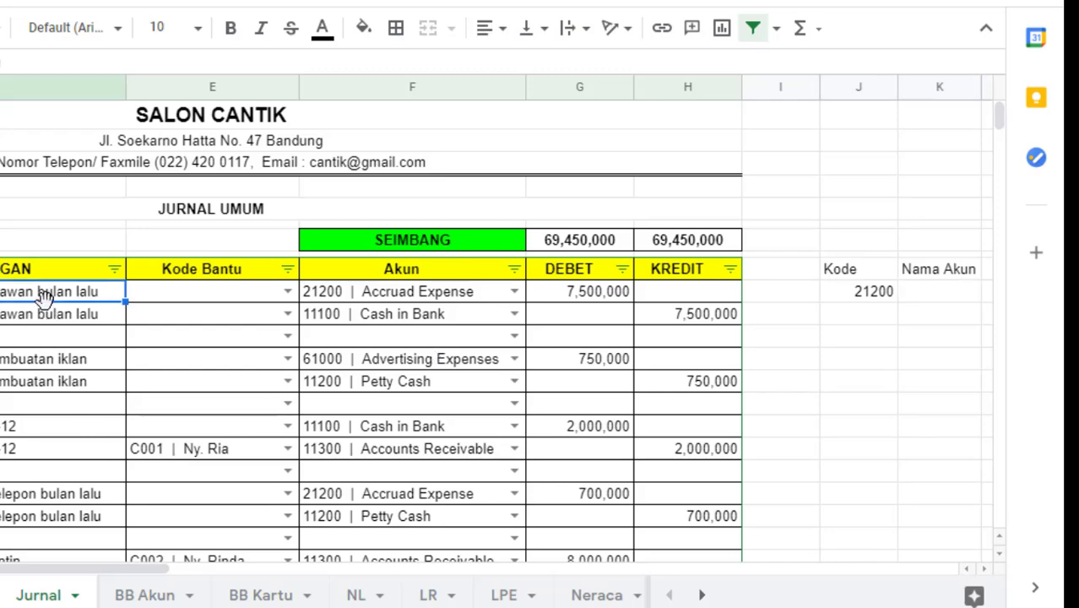
pyautogui.click(894, 359)
pyautogui.click(944, 297)
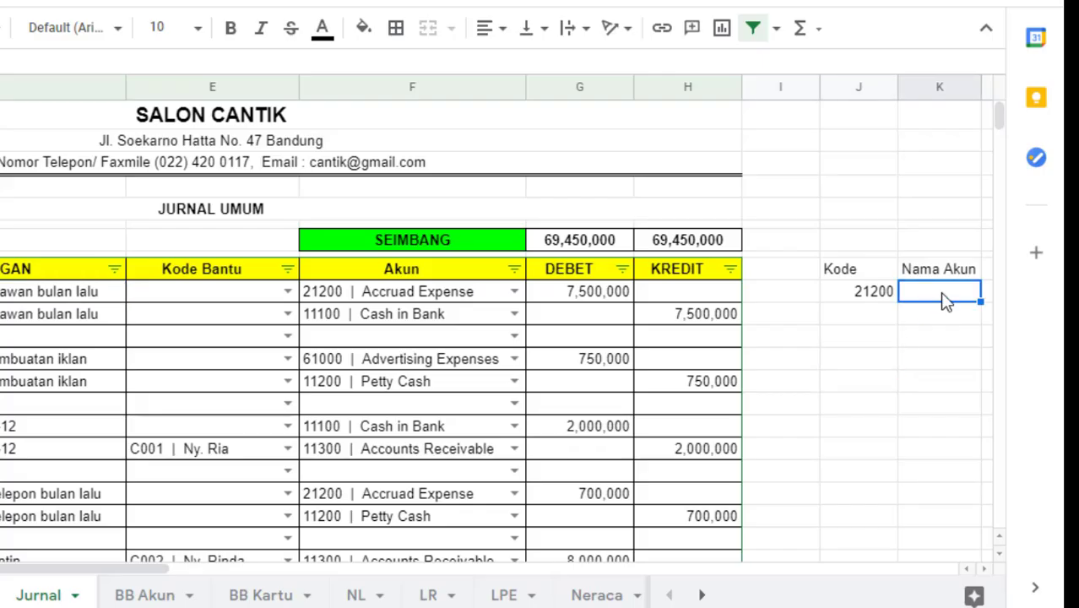
pyautogui.click(910, 363)
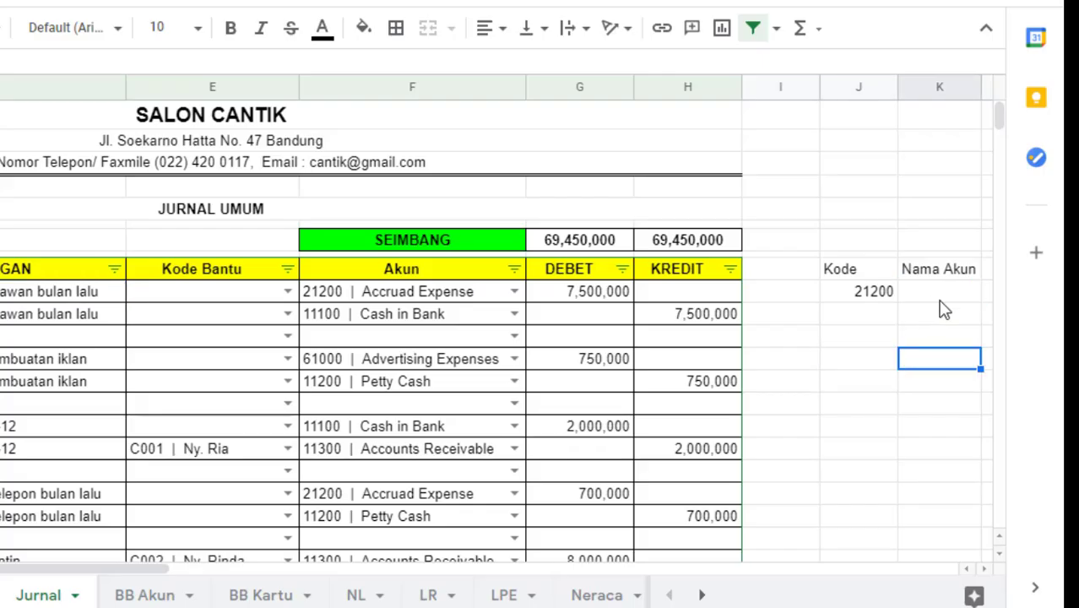
pyautogui.click(938, 293)
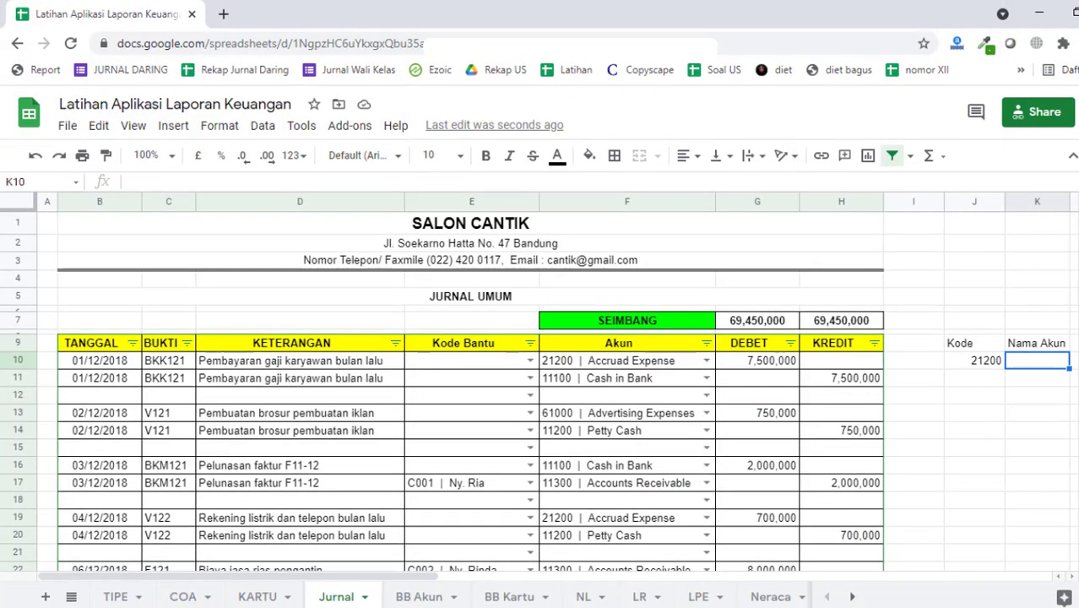
# Step: Look up account code 21200 in the COA sheet's Kode Akun column, comparing it with the Kode entry in the Jurnal sheet
pyautogui.click(184, 596)
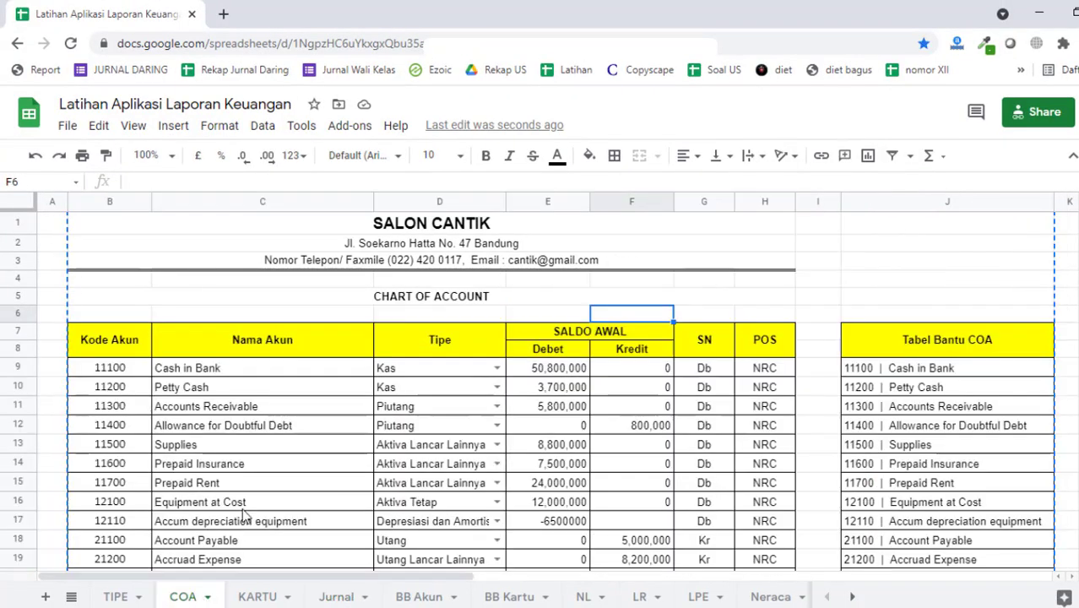
pyautogui.scroll(-7, 275, 469)
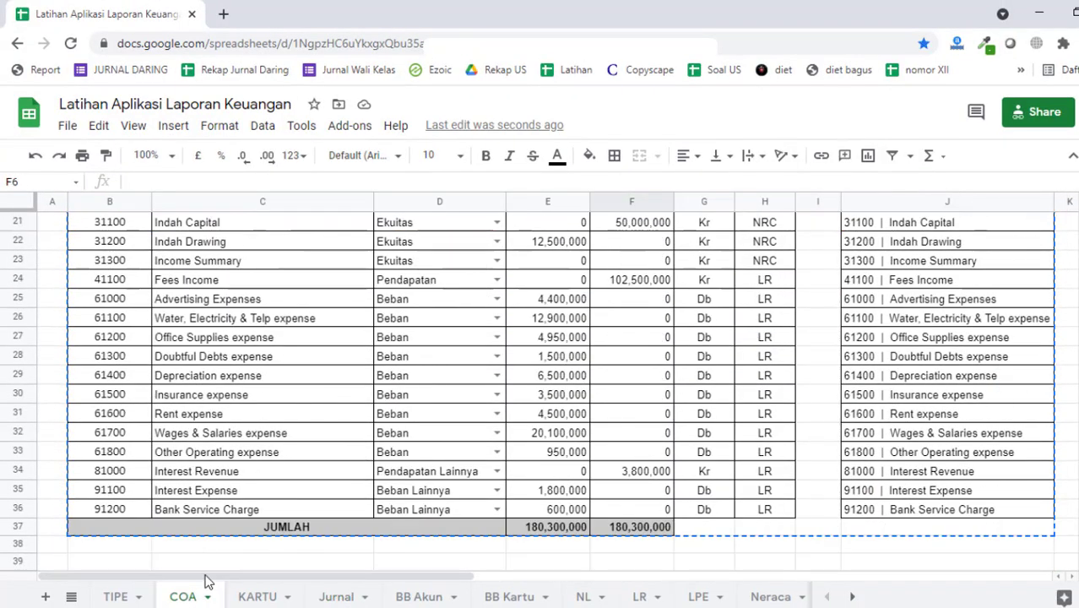
pyautogui.scroll(4, 260, 507)
pyautogui.scroll(-1, 261, 493)
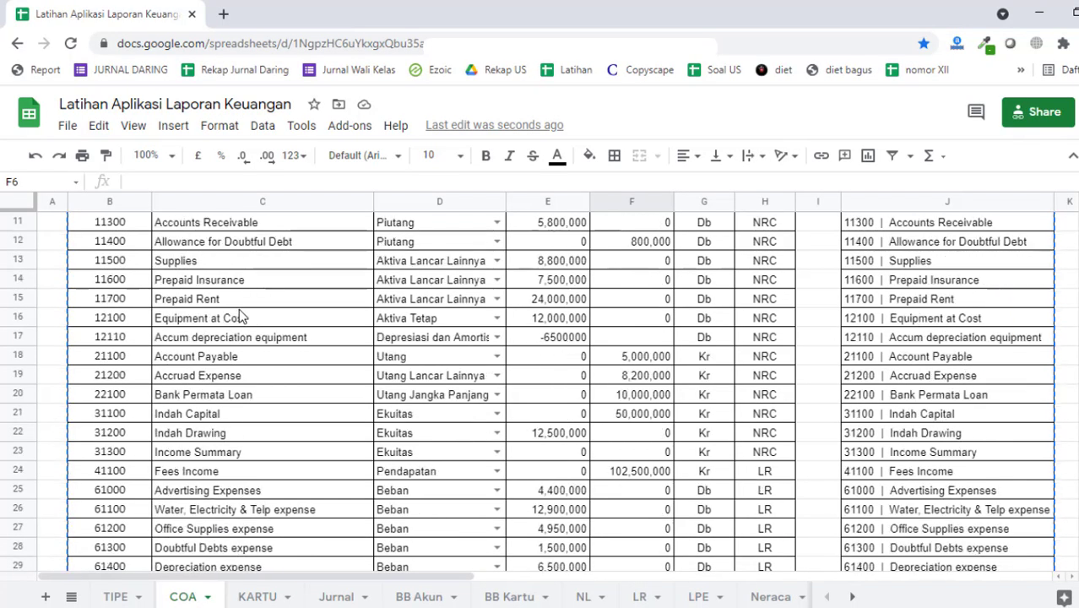
pyautogui.click(118, 381)
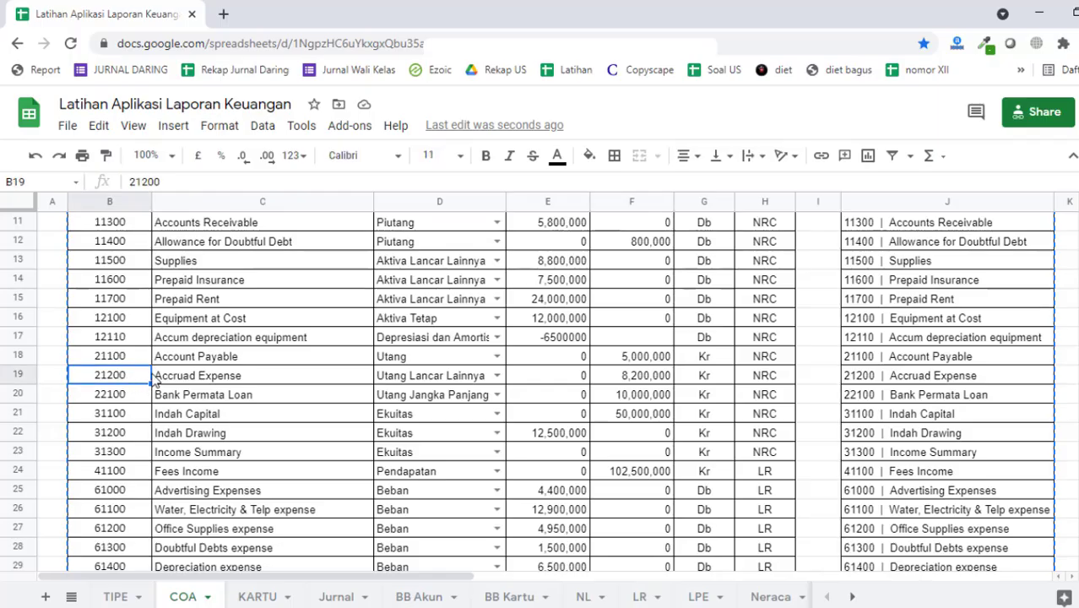
pyautogui.scroll(4, 160, 384)
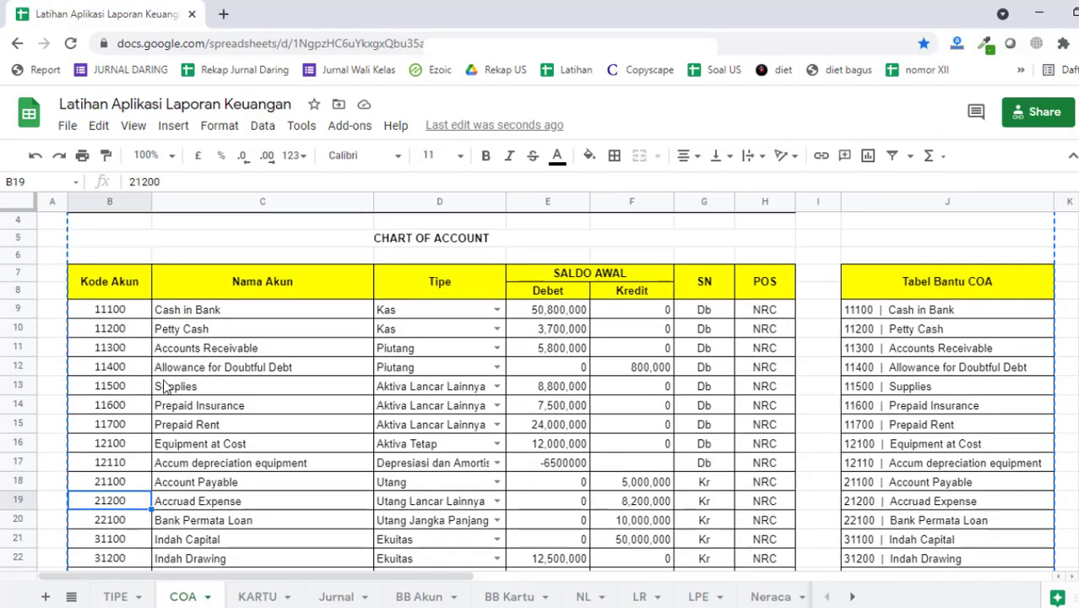
pyautogui.click(314, 600)
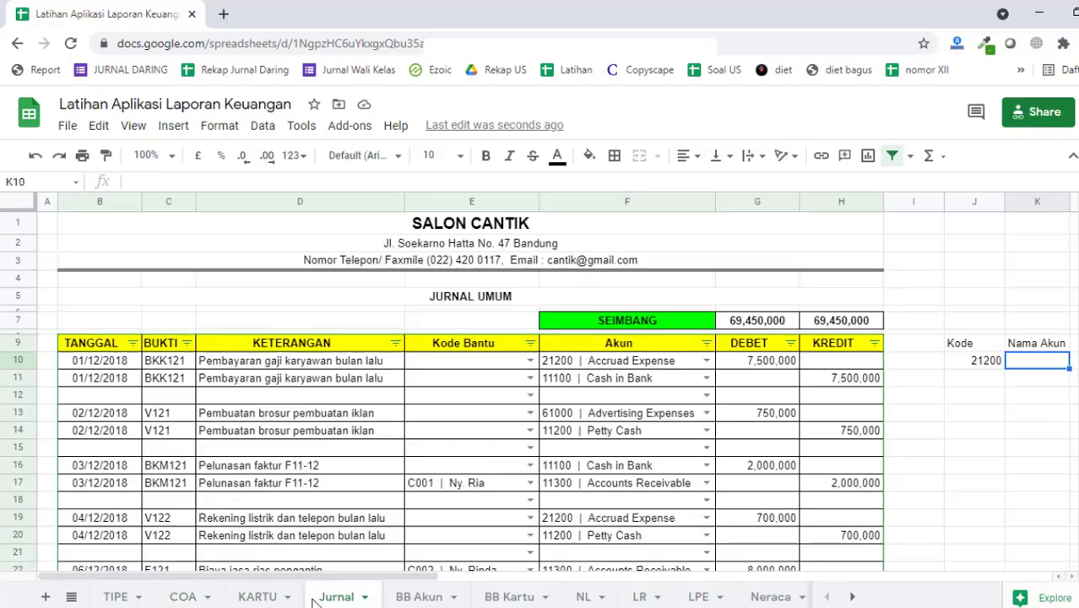
pyautogui.click(184, 597)
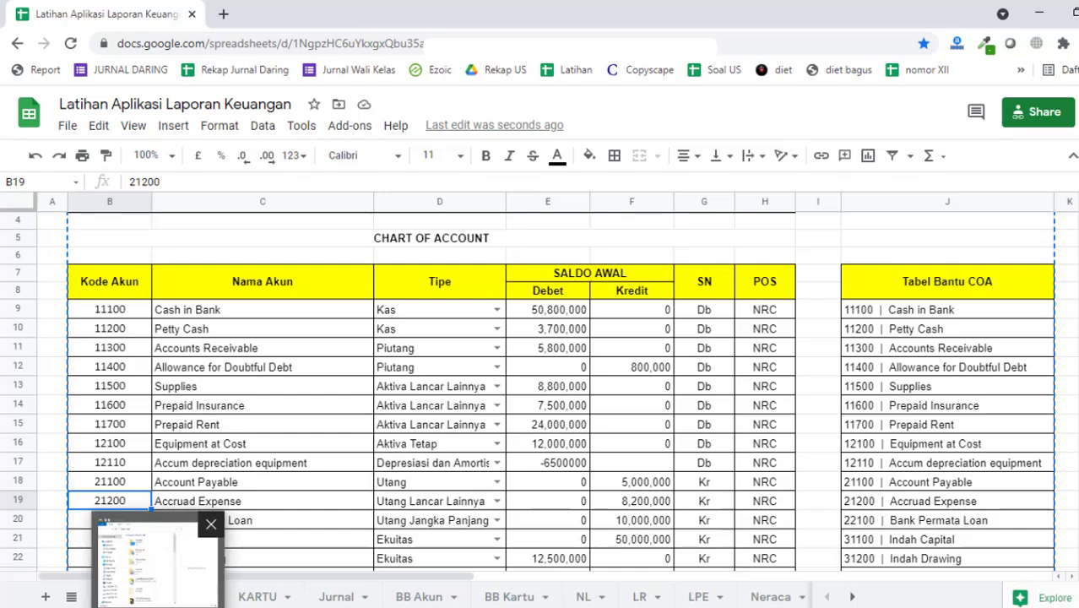
pyautogui.click(349, 601)
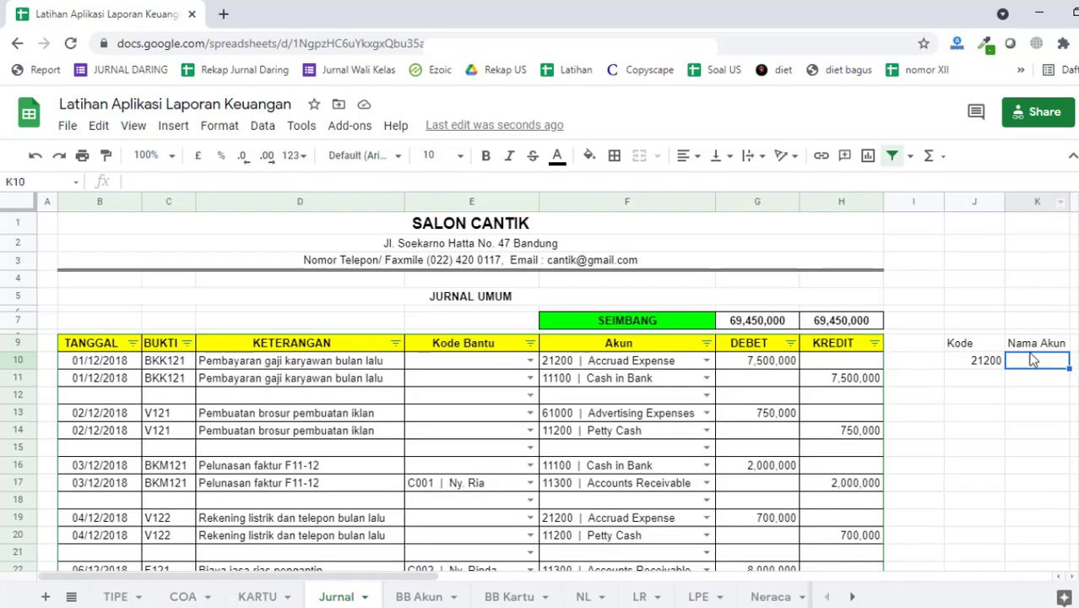
# Step: Review the combined code and name entries in cell F10's Akun dropdown list without changing the selected account
pyautogui.click(933, 362)
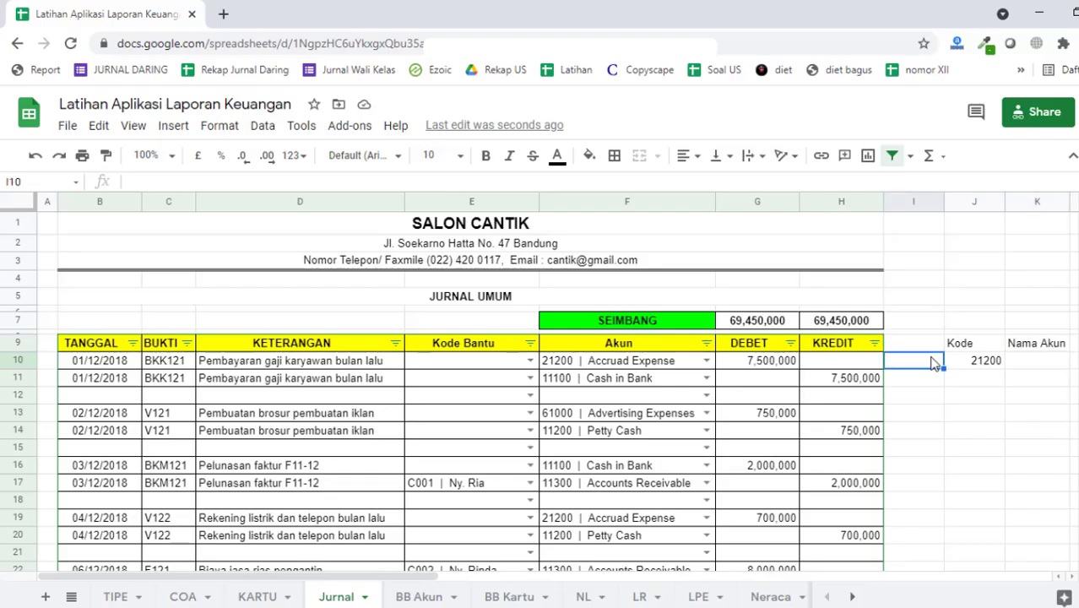
pyautogui.click(706, 360)
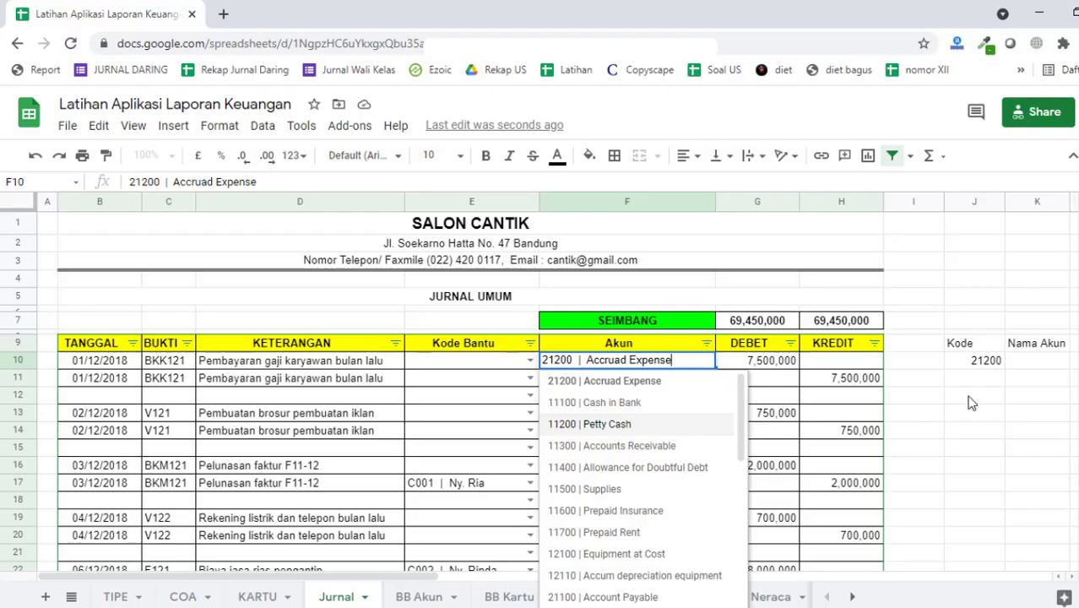
pyautogui.click(1001, 397)
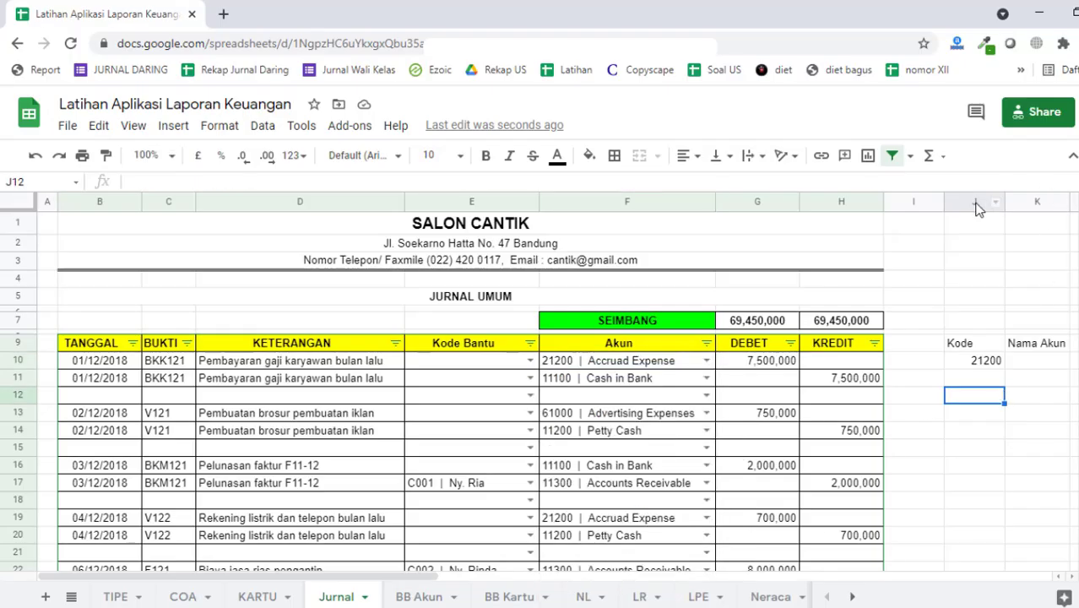
# Step: Delete columns J through L, including the Kode and Nama Akun example, from the Jurnal sheet
pyautogui.moveTo(978, 207); pyautogui.dragTo(1075, 201)
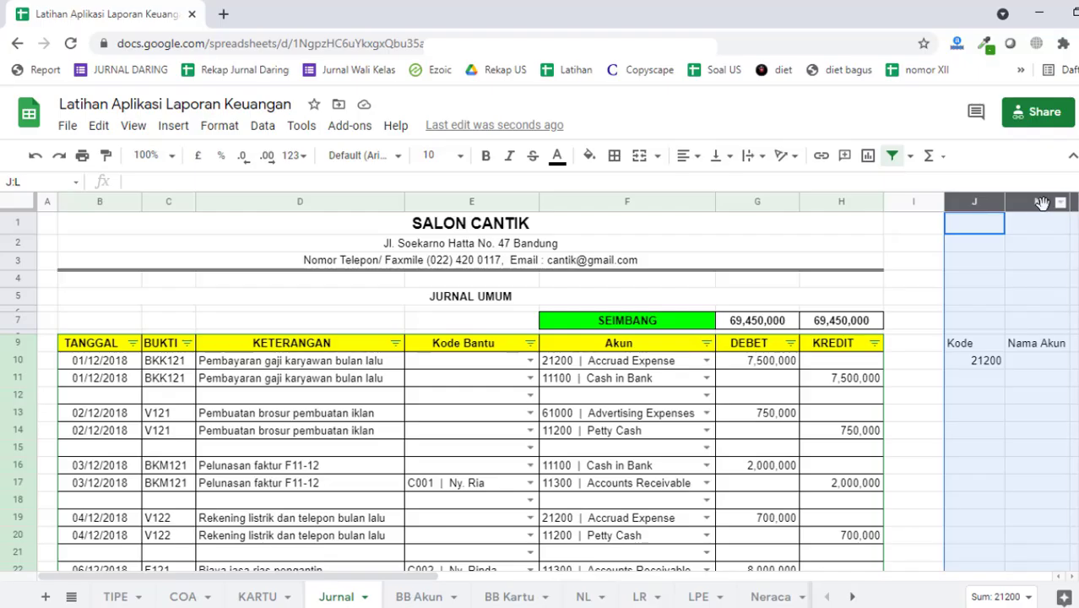
pyautogui.rightClick(1048, 208)
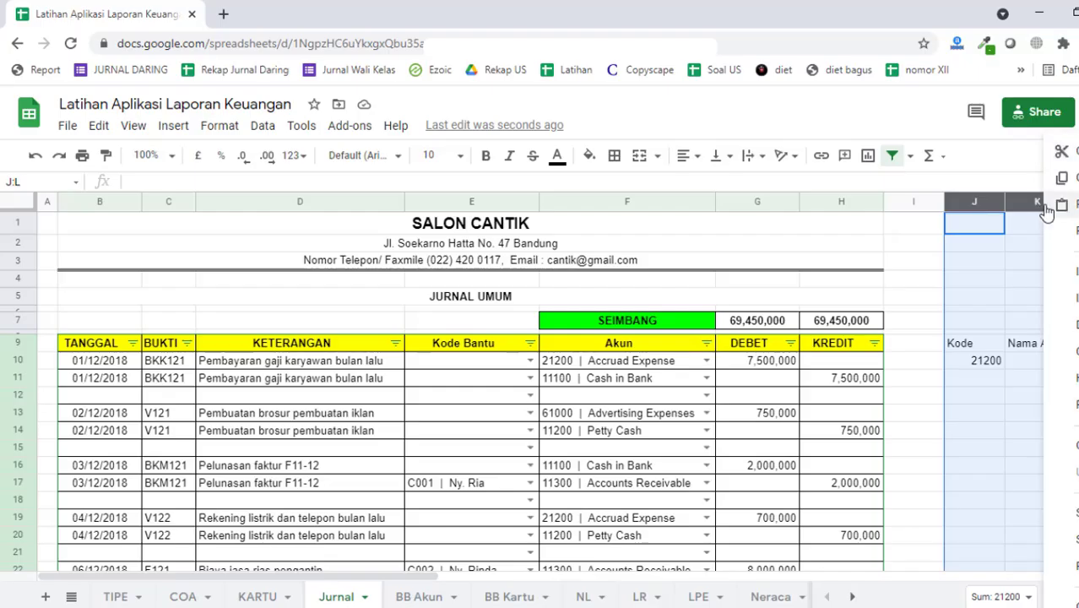
pyautogui.click(1071, 324)
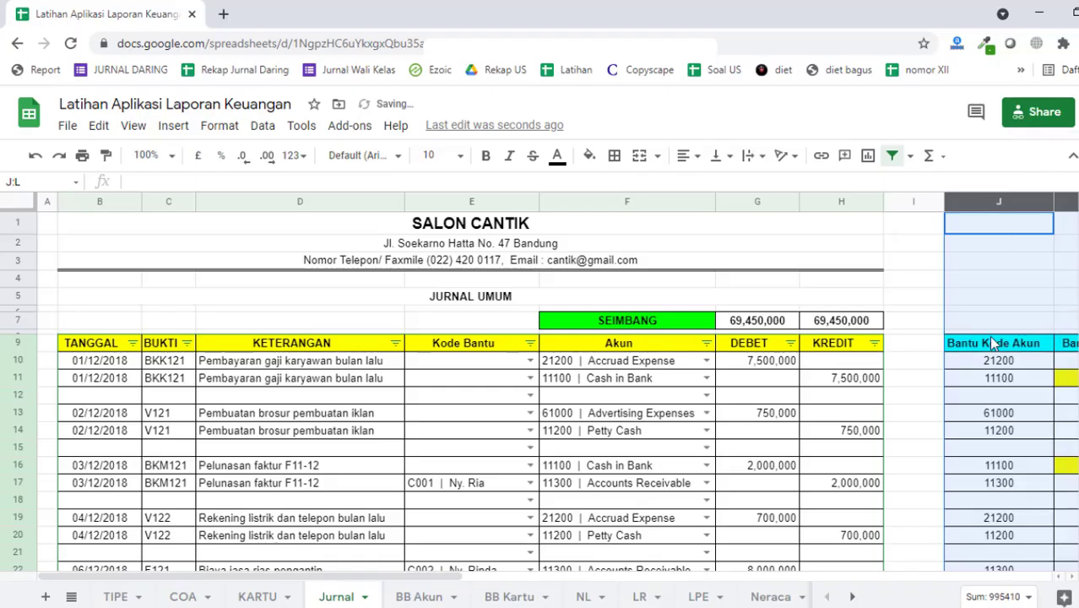
pyautogui.click(990, 296)
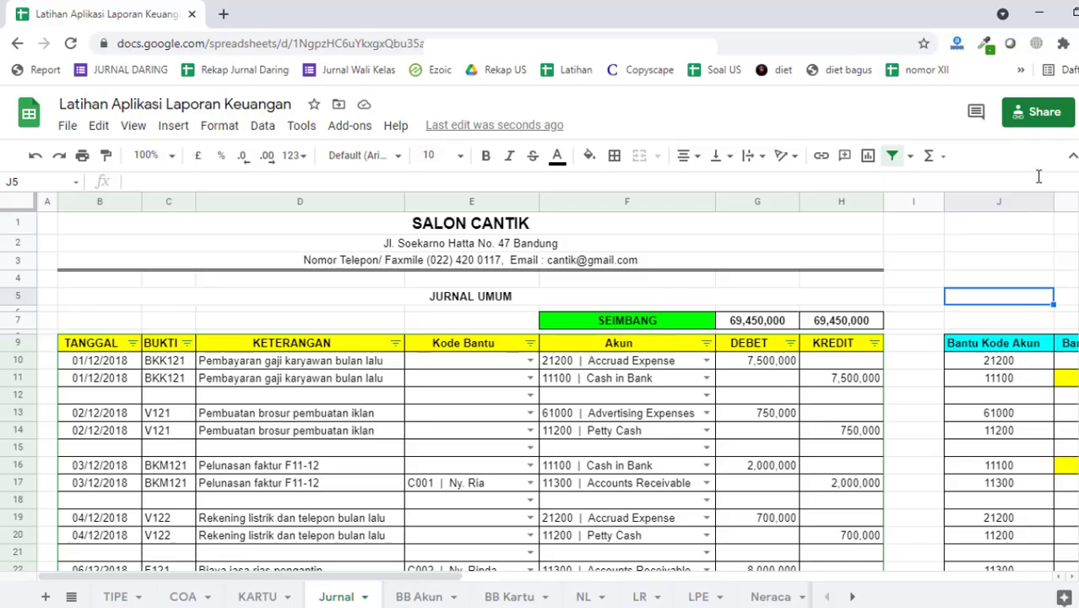
pyautogui.click(654, 368)
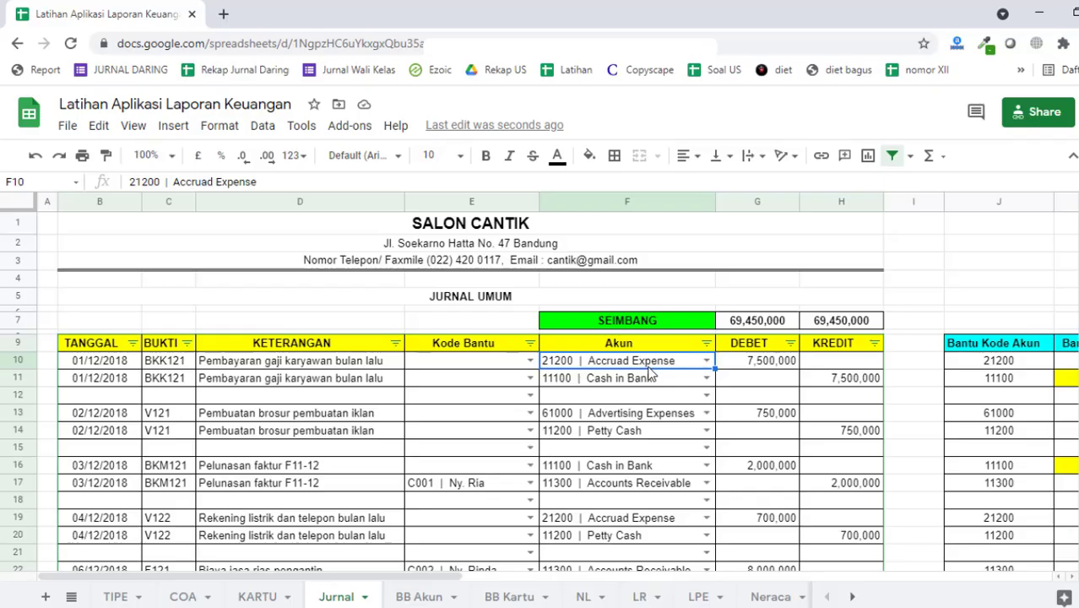
pyautogui.click(160, 313)
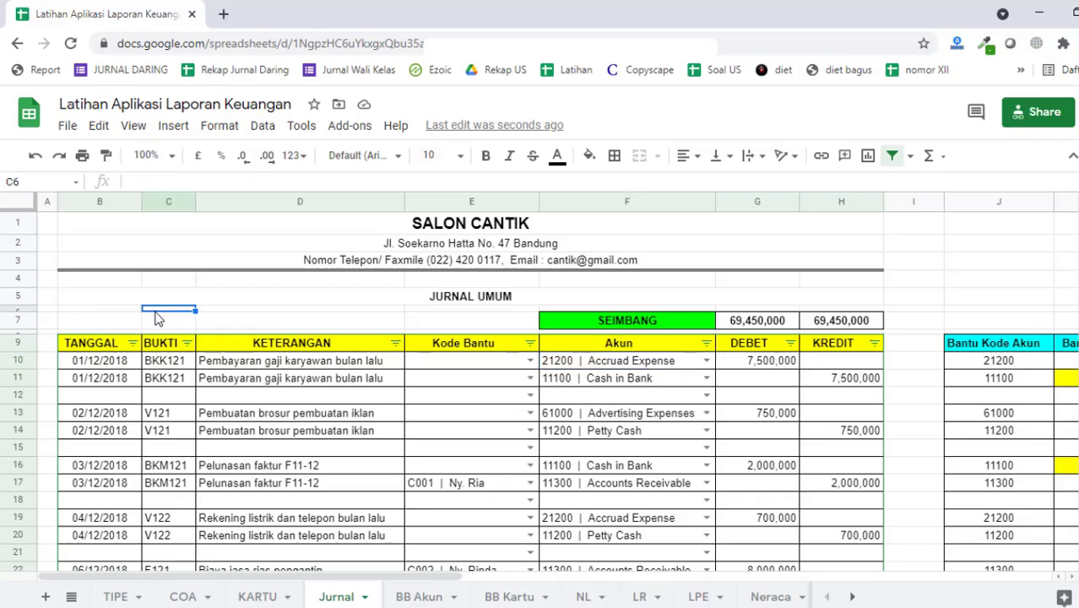
pyautogui.click(121, 360)
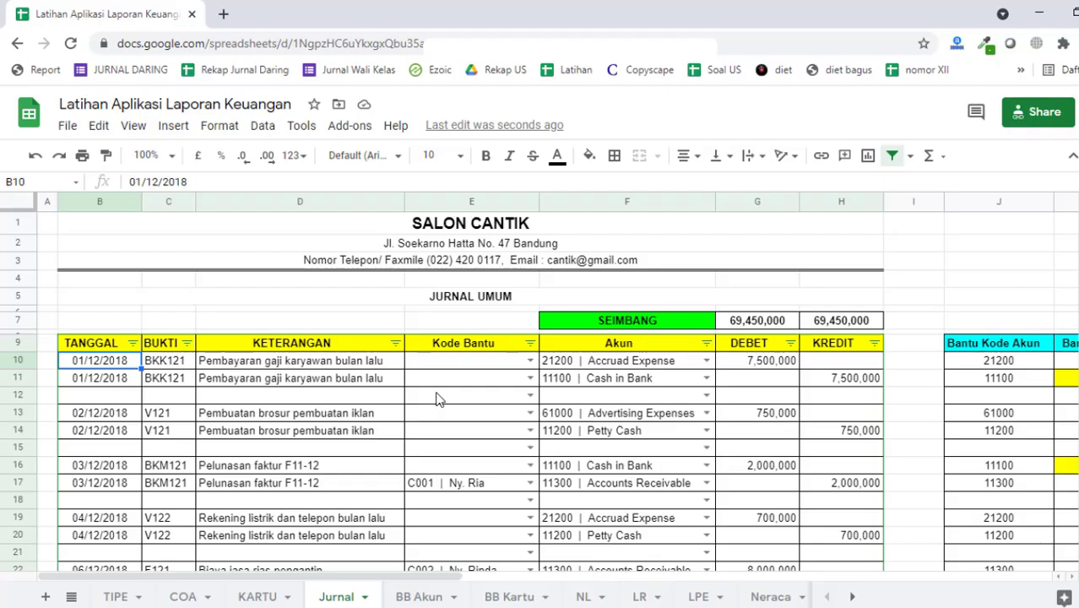
pyautogui.click(763, 362)
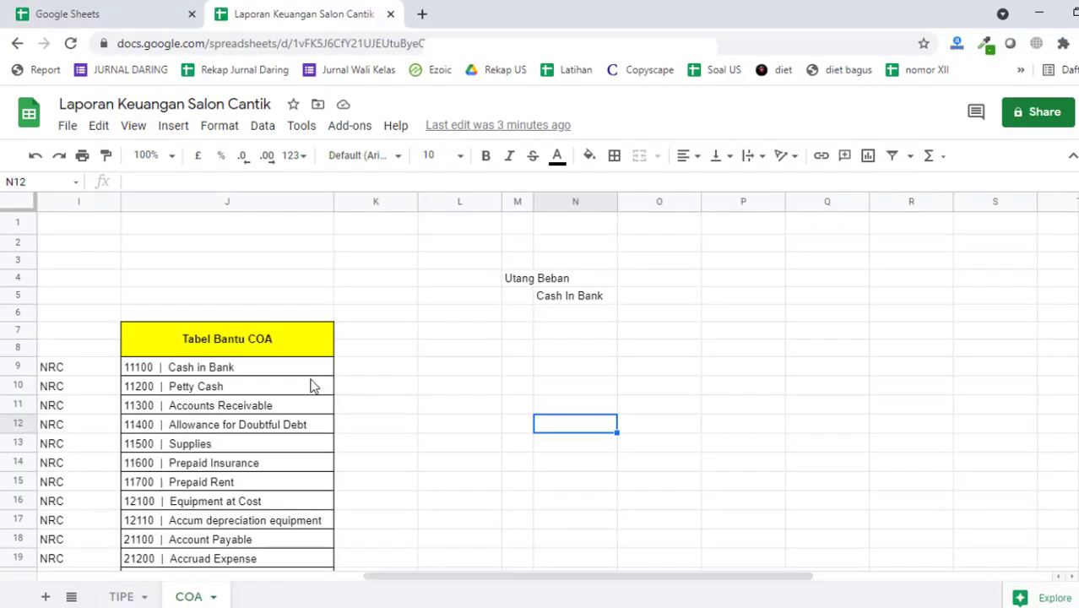
# Step: Switch to the Laporan Keuangan Salon Cantik spreadsheet and clear the Tabel Bantu COA entries in J9:J36 of the COA sheet
pyautogui.moveTo(308, 381); pyautogui.dragTo(768, 368)
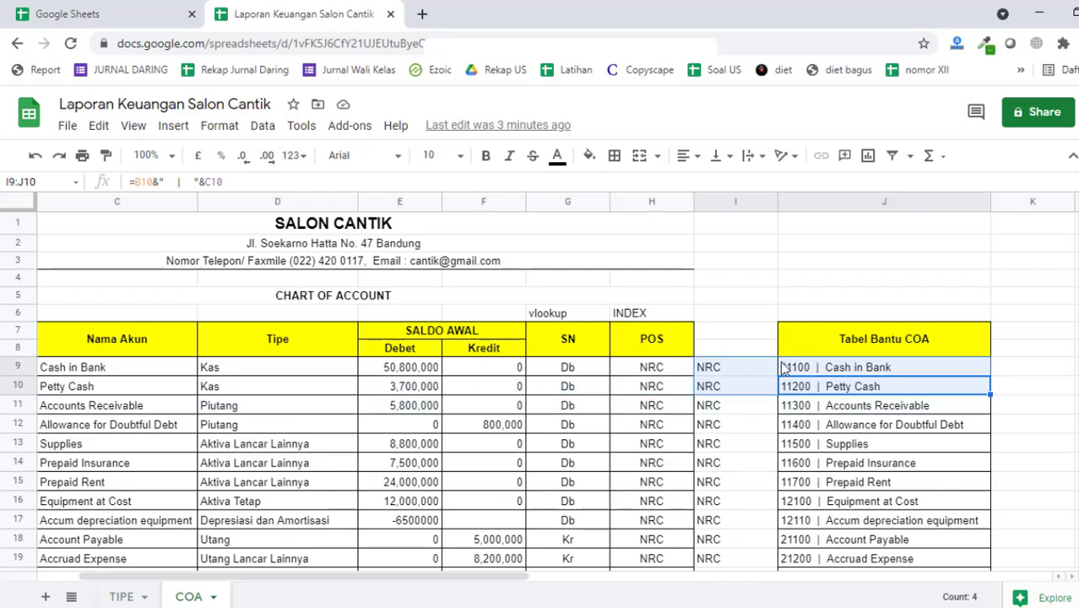
pyautogui.click(792, 371)
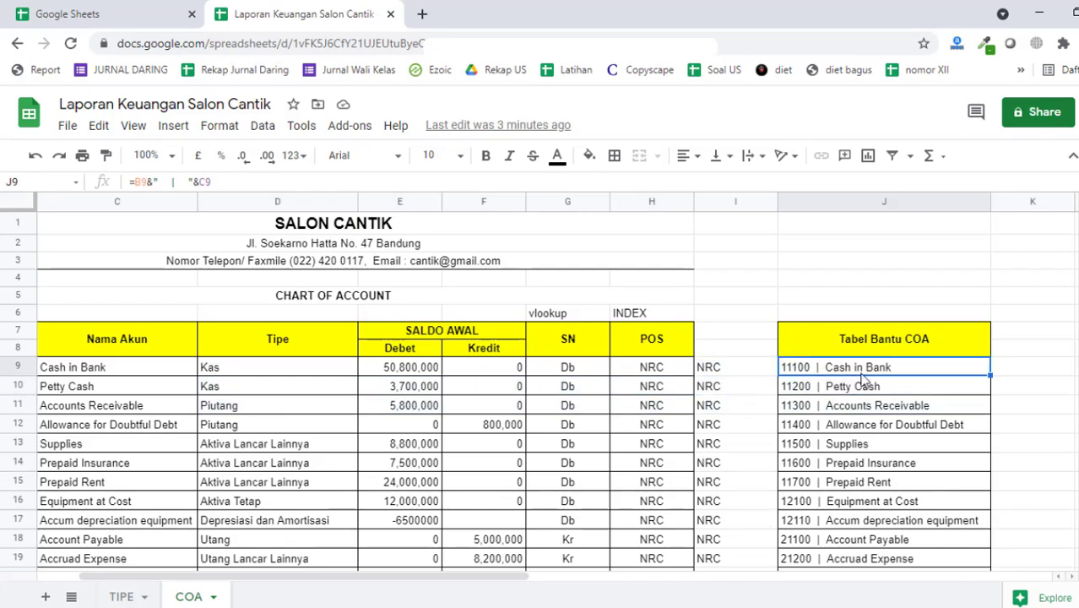
pyautogui.moveTo(870, 369); pyautogui.dragTo(940, 434)
pyautogui.press('Delete')
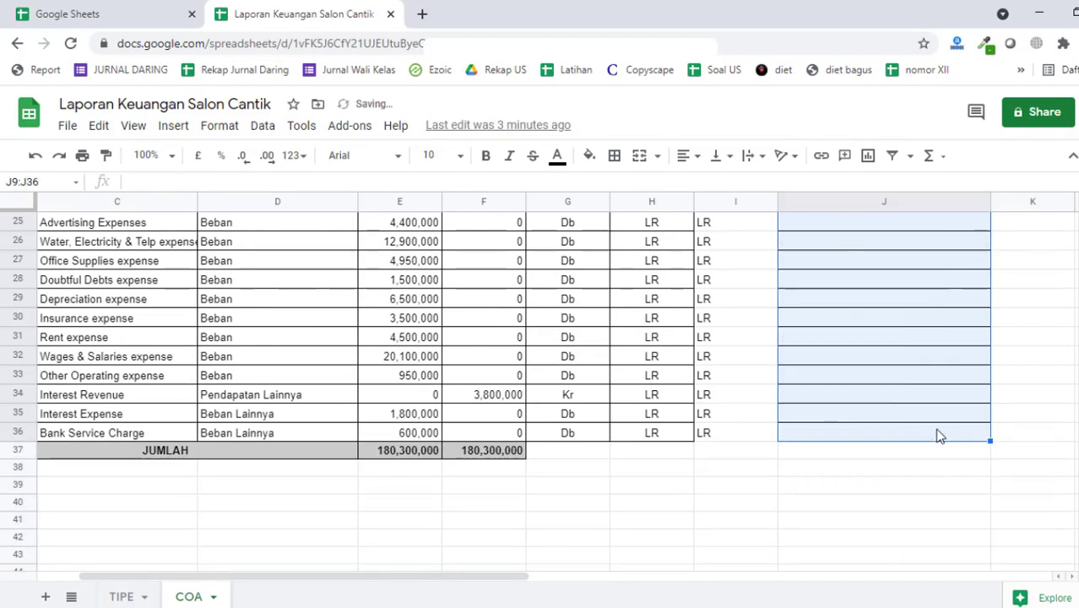
pyautogui.scroll(8, 916, 451)
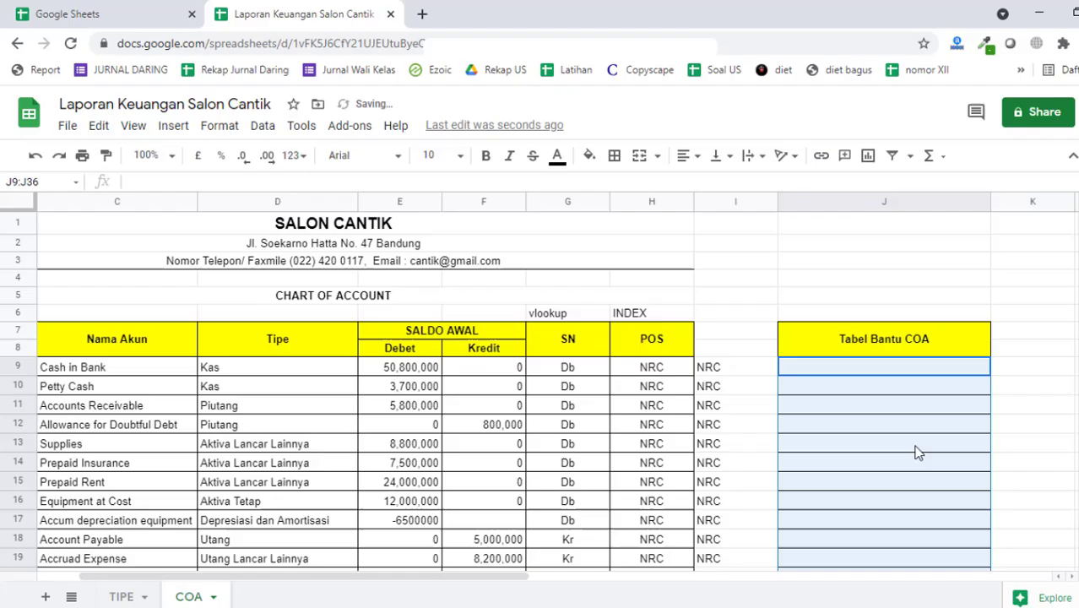
pyautogui.click(885, 369)
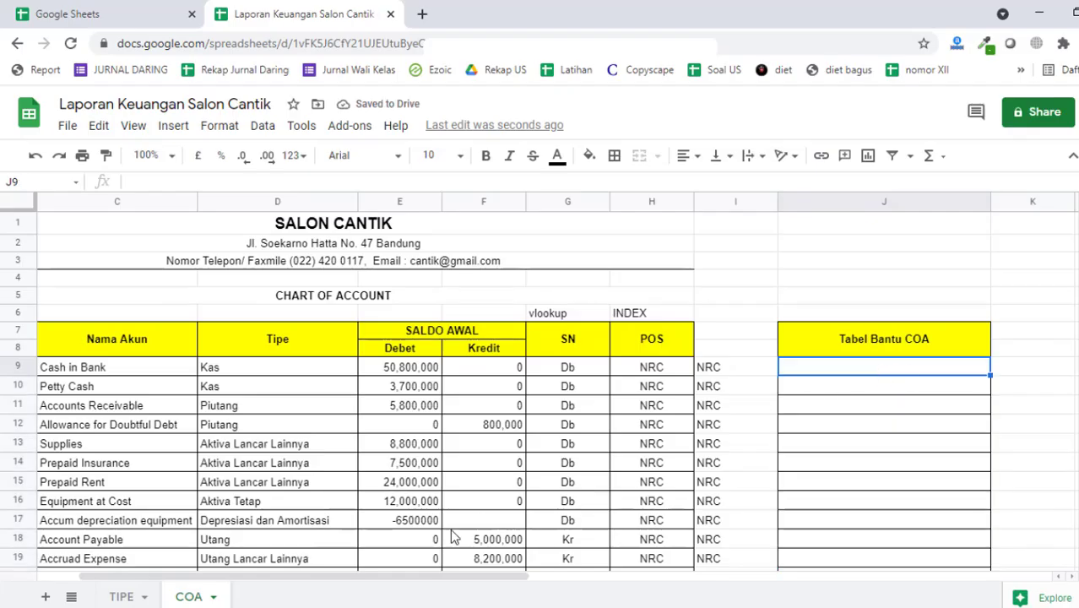
pyautogui.click(880, 288)
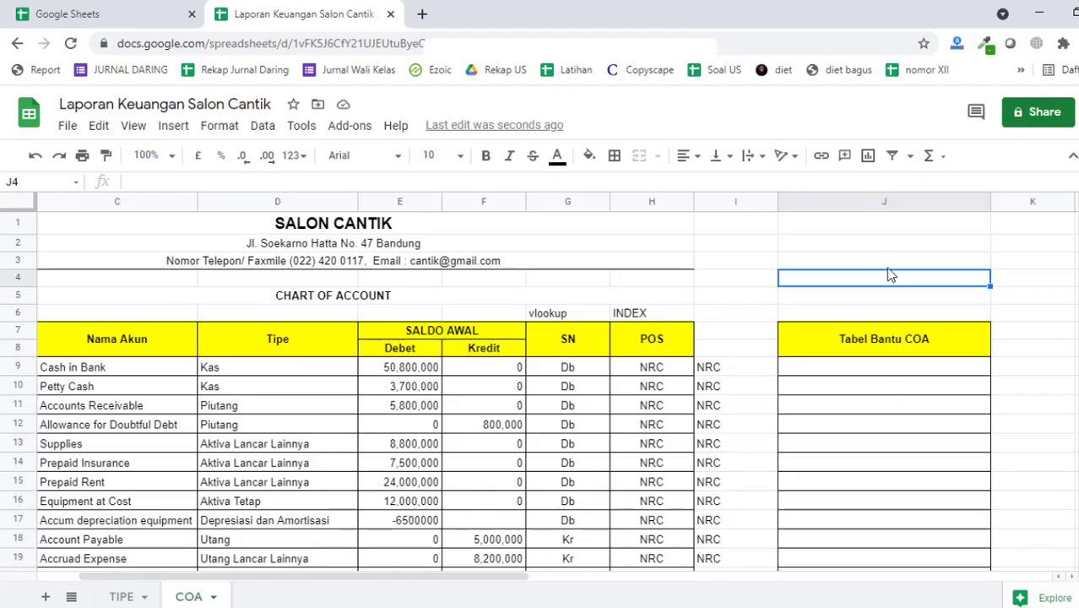
pyautogui.doubleClick(883, 284)
pyautogui.write('=')
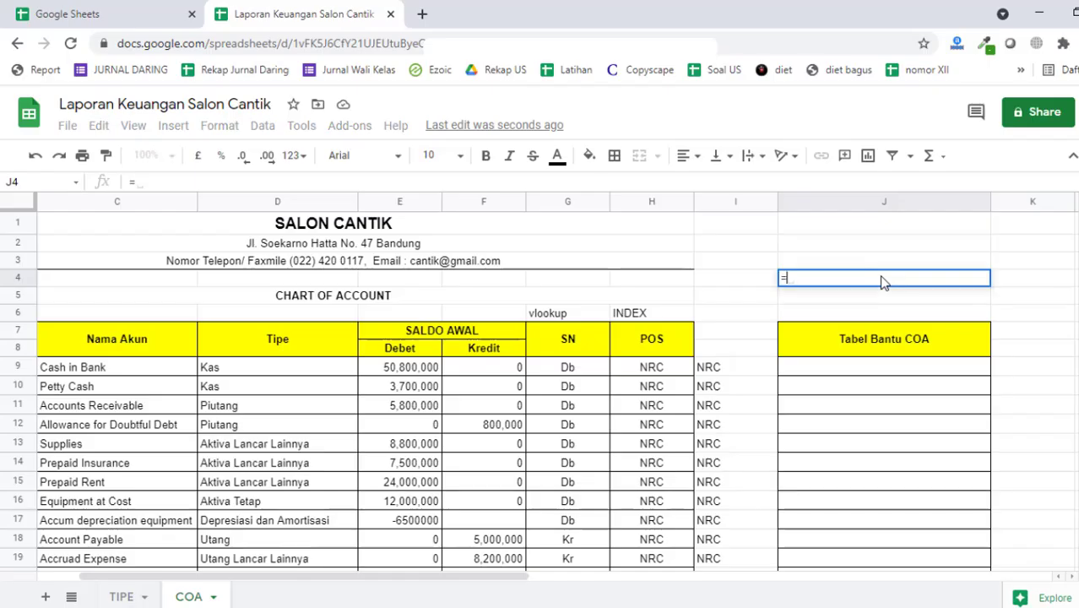
pyautogui.press('Return')
pyautogui.press('Return')
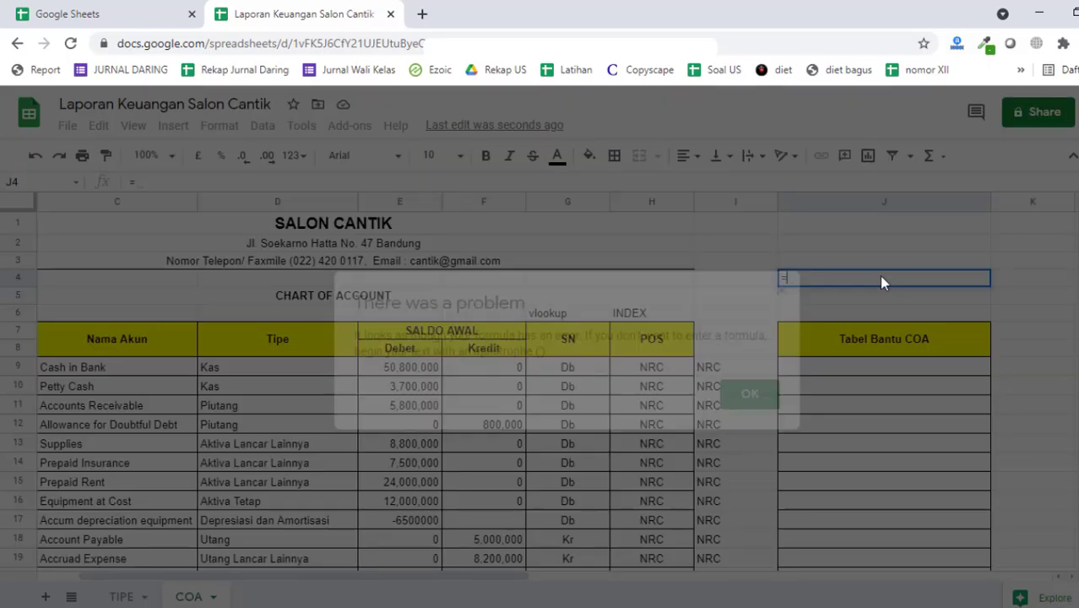
pyautogui.press('Left')
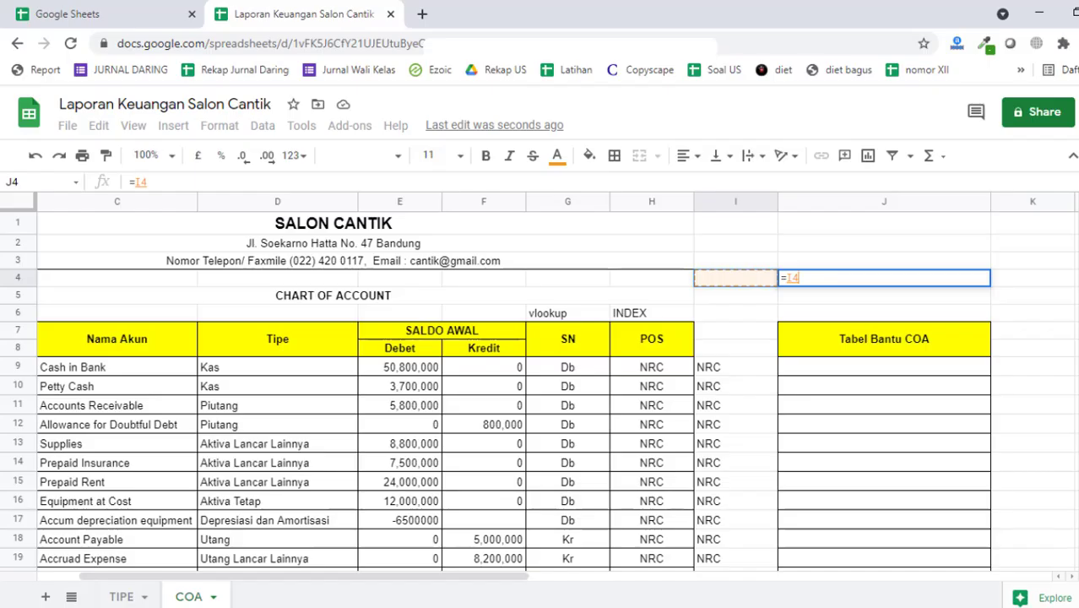
pyautogui.press('BackSpace')
pyautogui.press('BackSpace')
pyautogui.press('BackSpace')
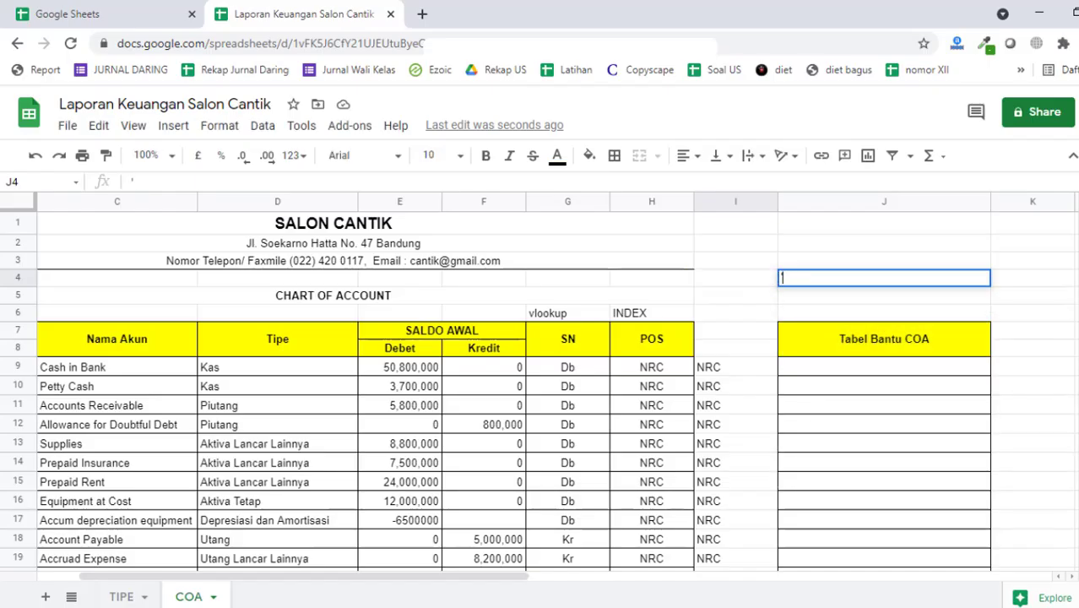
# Step: Enter the formula symbols = & " " as plain text in cell J4 above the Tabel Bantu COA heading
pyautogui.write("'= &")
pyautogui.press('Return')
pyautogui.click(832, 272)
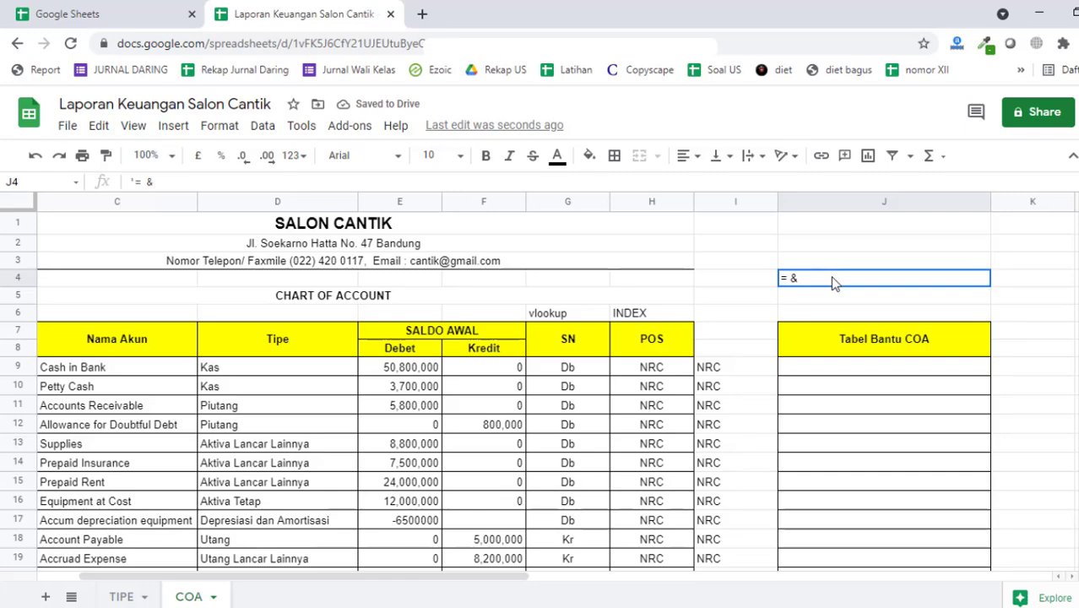
pyautogui.doubleClick(837, 275)
pyautogui.write('"')
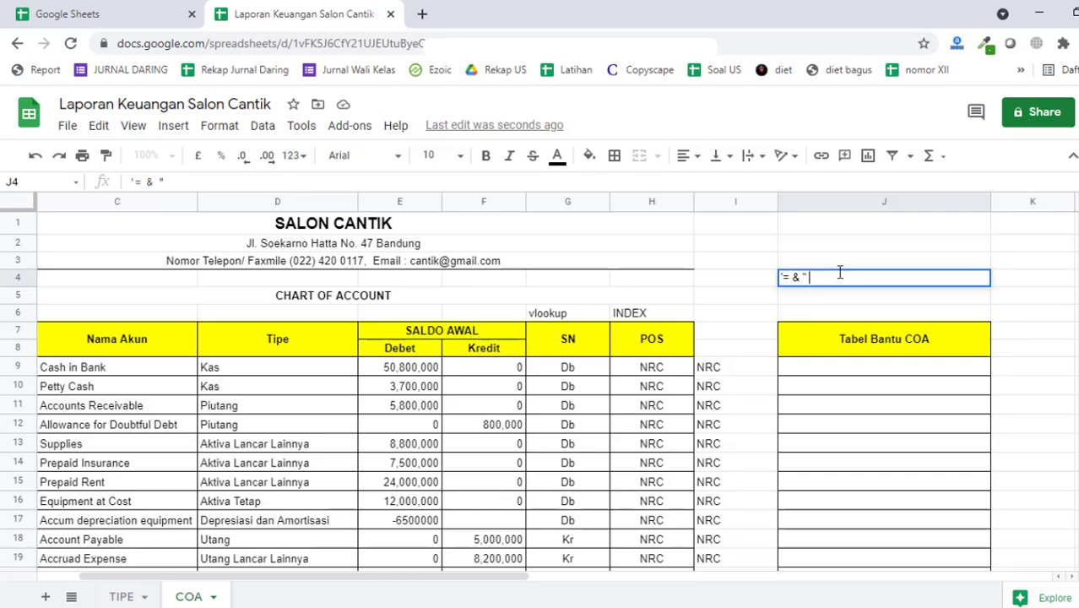
pyautogui.write(' "')
pyautogui.press('Return')
pyautogui.click(840, 273)
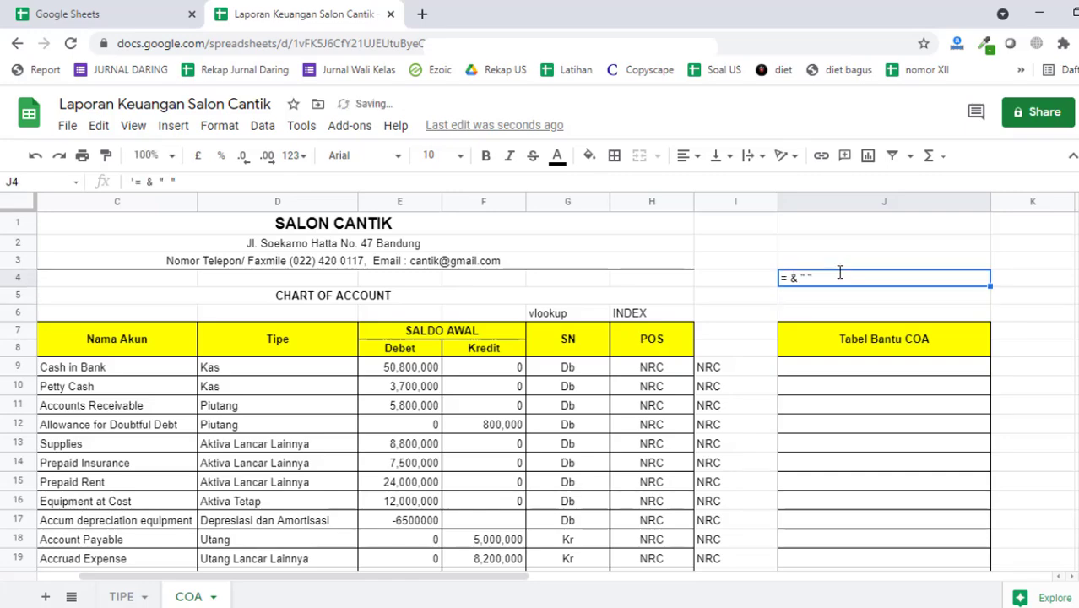
# Step: Enter the formula =B9&"|"&C9 in cell J9 to join the account code and name with a vertical bar
pyautogui.press('Down')
pyautogui.press('Down')
pyautogui.press('Down')
pyautogui.press('Down')
pyautogui.press('Down')
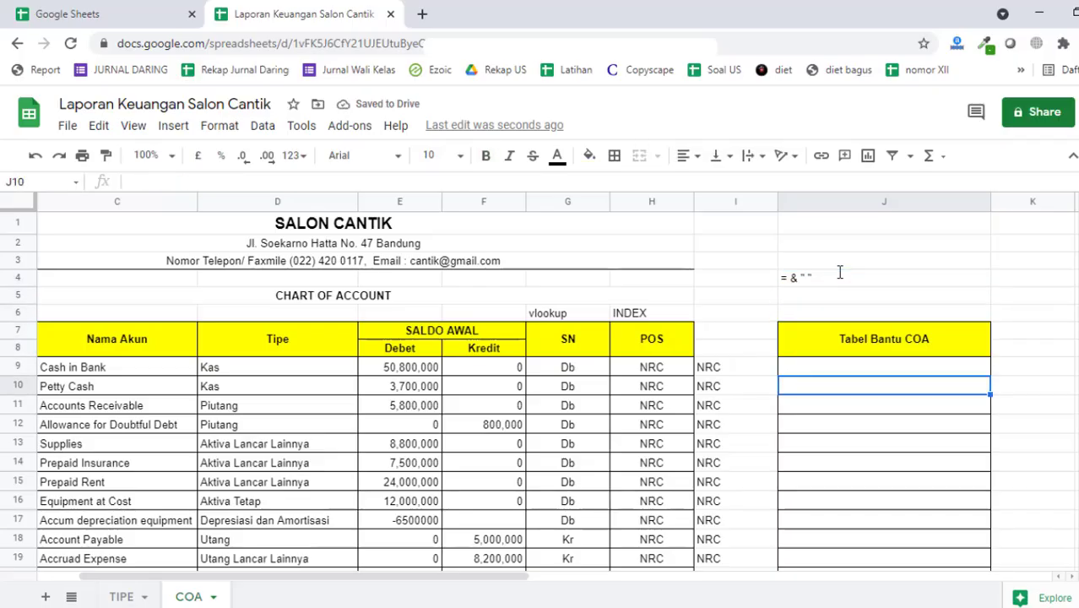
pyautogui.press('Up')
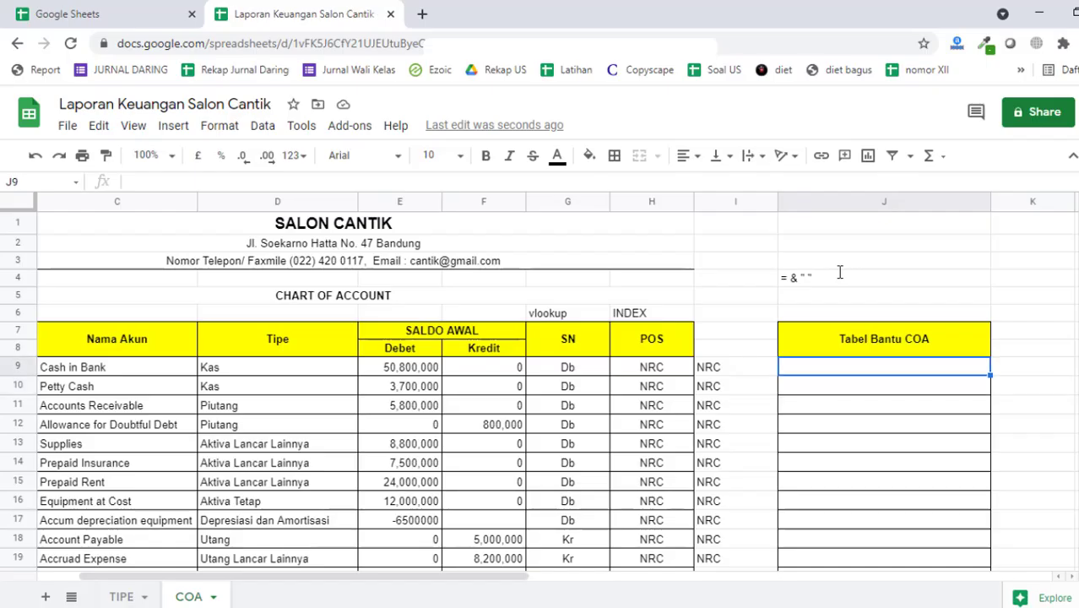
pyautogui.write('=')
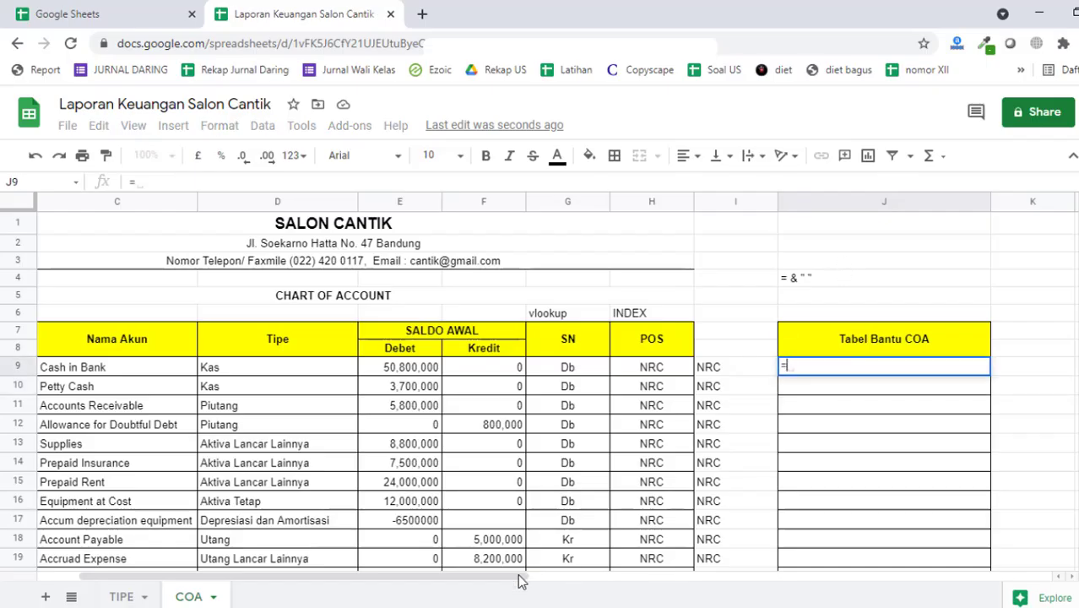
pyautogui.moveTo(518, 579); pyautogui.dragTo(479, 581)
pyautogui.click(96, 368)
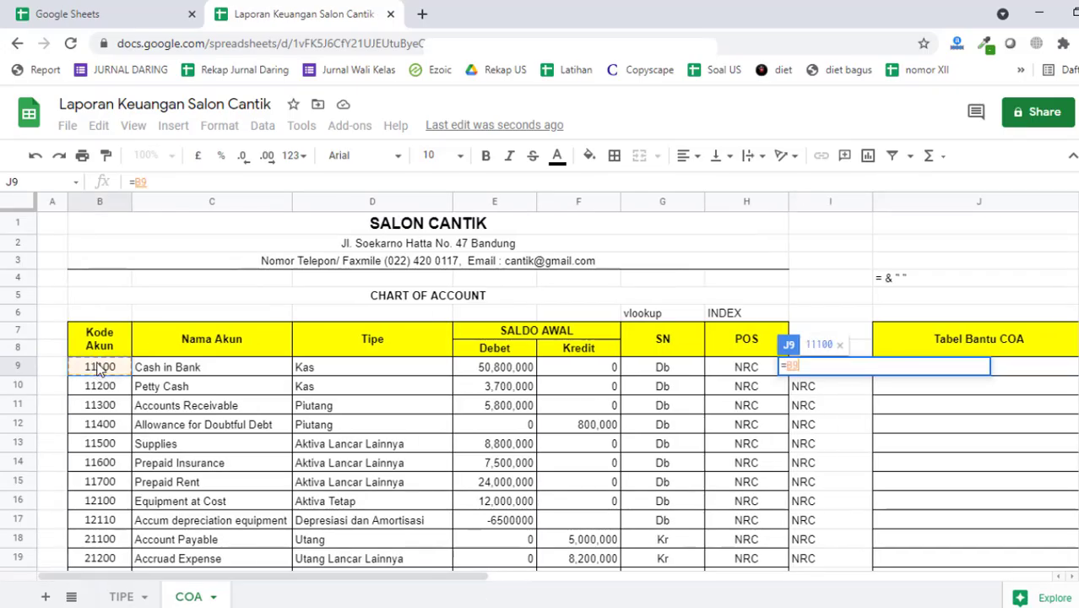
pyautogui.write('&')
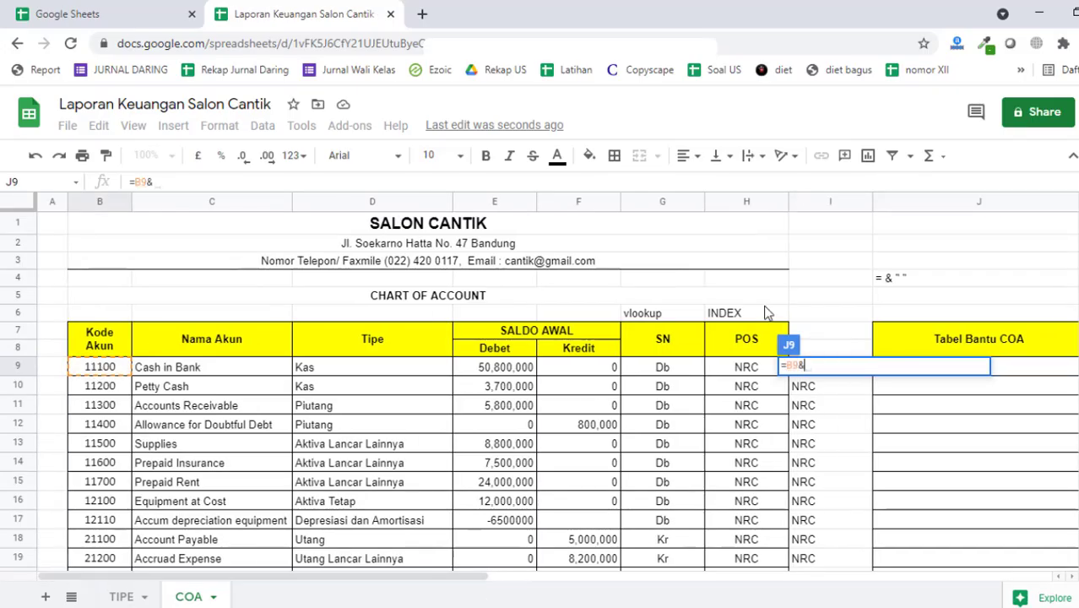
pyautogui.write('"|')
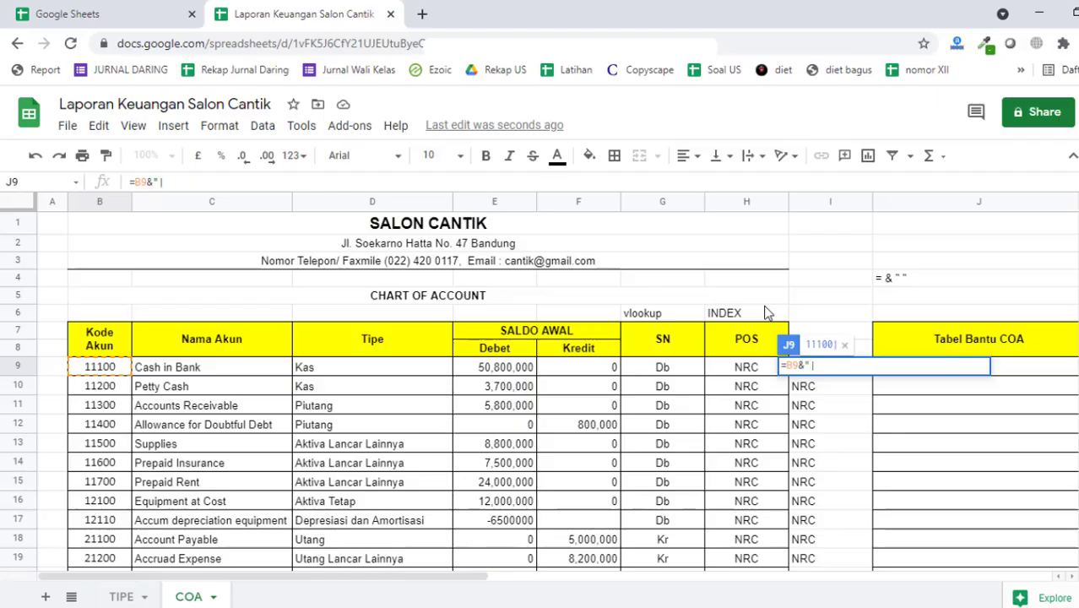
pyautogui.write('"&')
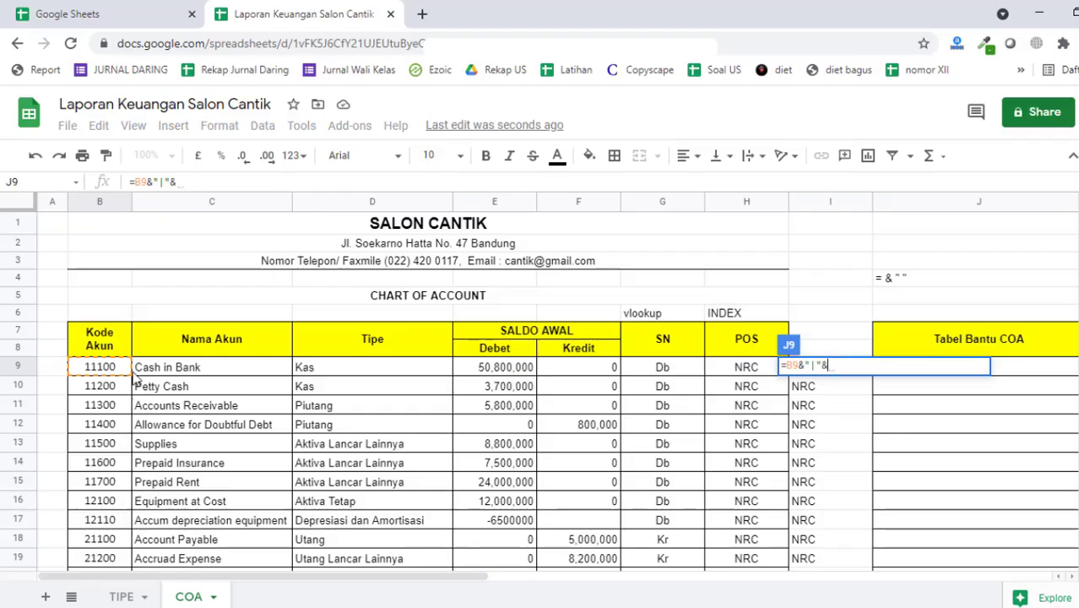
pyautogui.click(237, 372)
pyautogui.press('Tab')
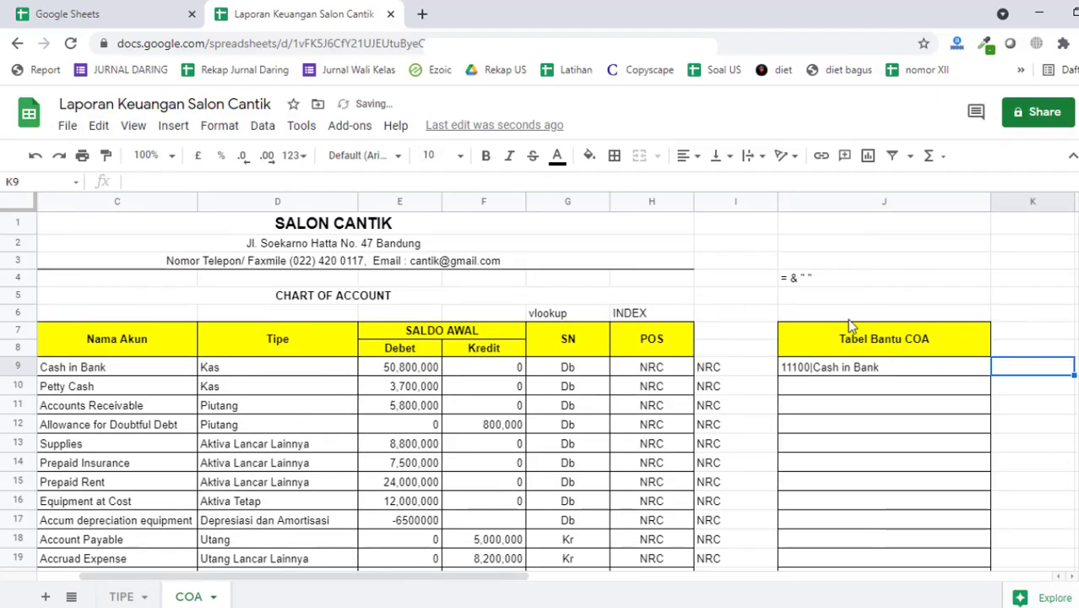
# Step: Add a space on each side of the vertical bar in J9's formula, making it =B9&" | "&C9
pyautogui.click(835, 367)
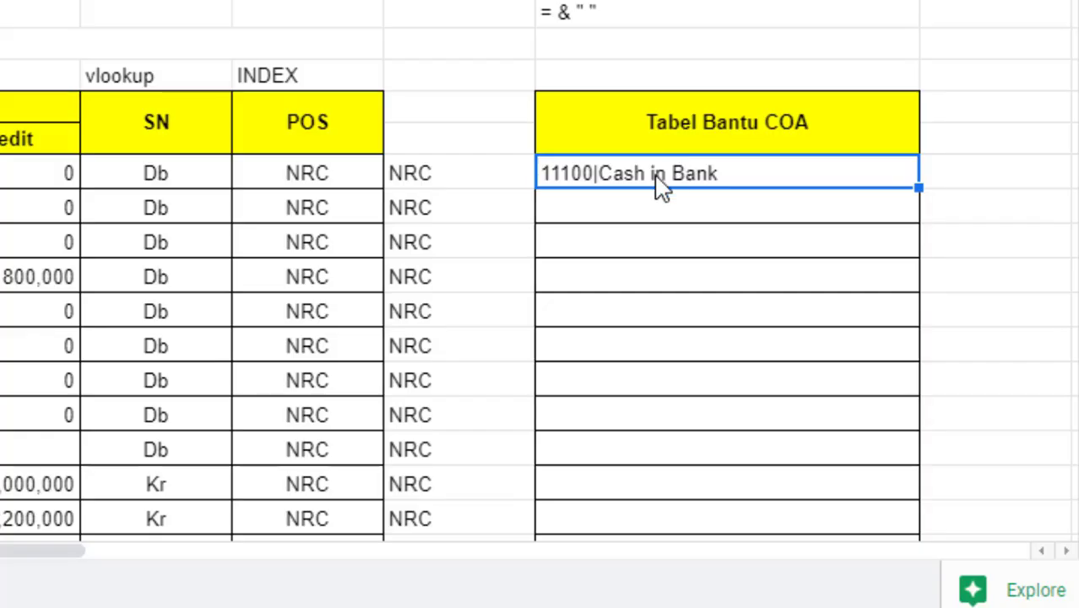
pyautogui.doubleClick(594, 179)
pyautogui.press('Return')
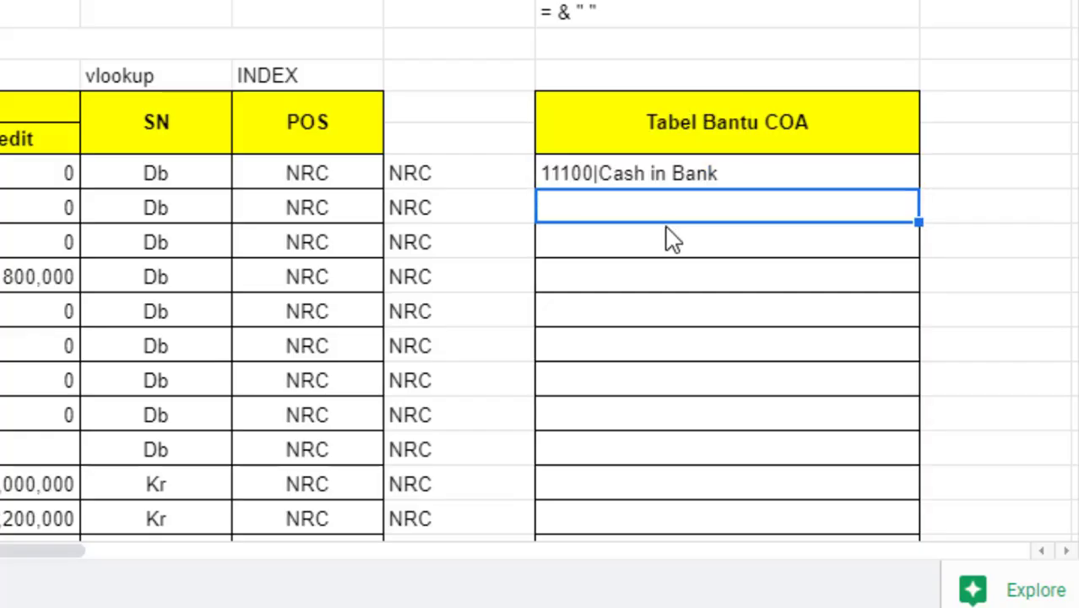
pyautogui.click(609, 181)
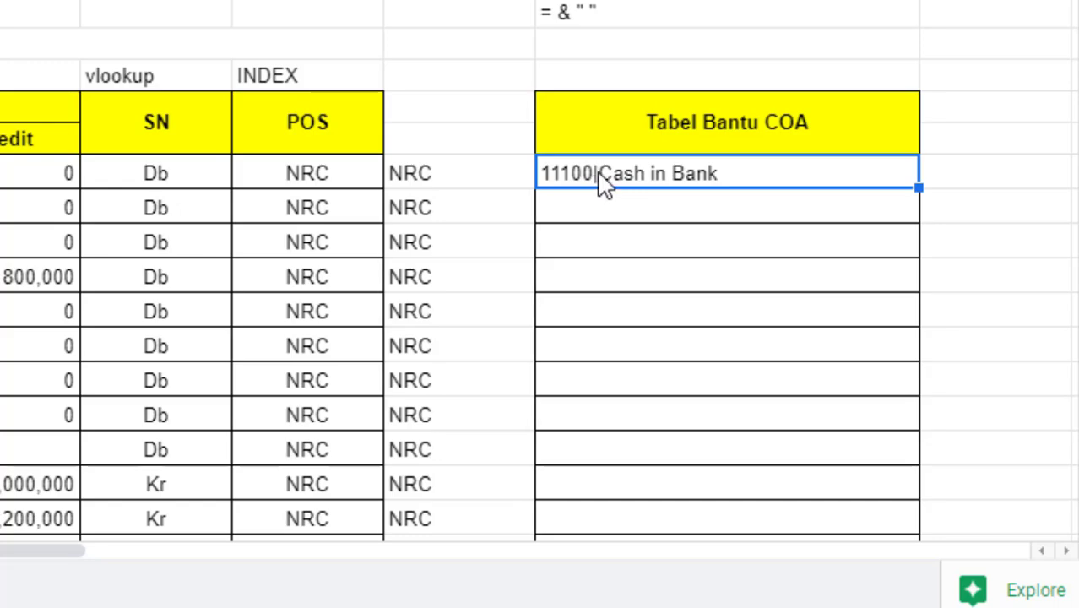
pyautogui.doubleClick(605, 176)
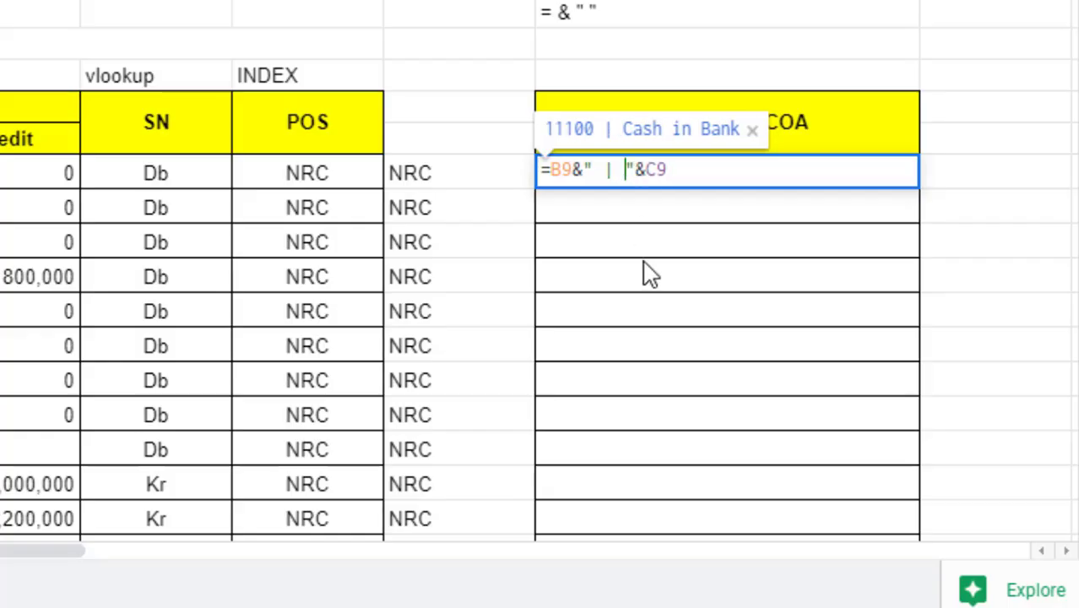
pyautogui.press('Return')
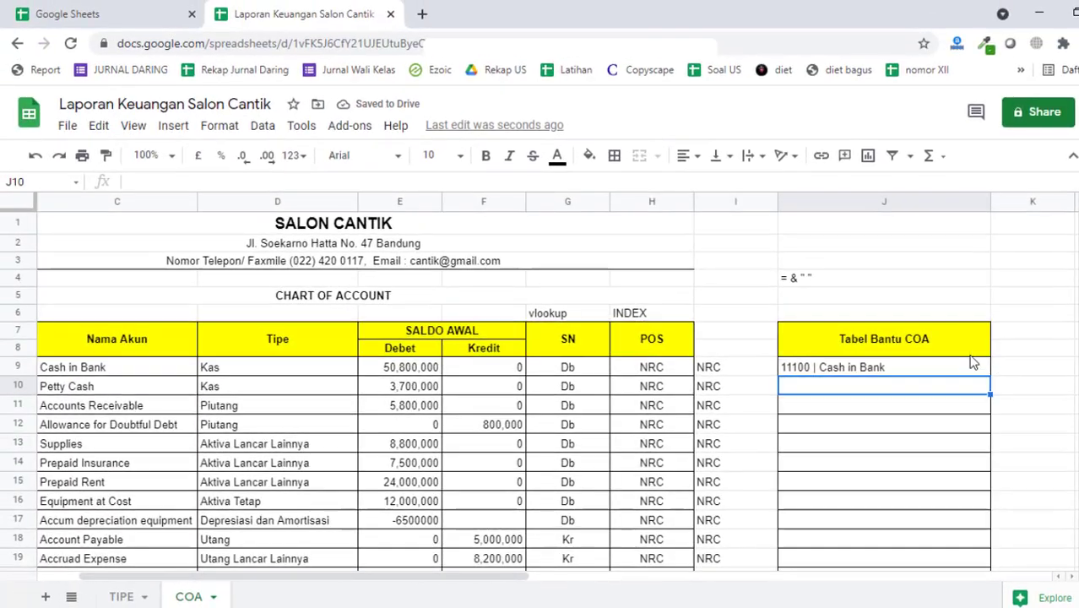
# Step: Fill the code-and-name formula from J9 down the Tabel Bantu COA column through J36
pyautogui.click(874, 150)
pyautogui.click(979, 372)
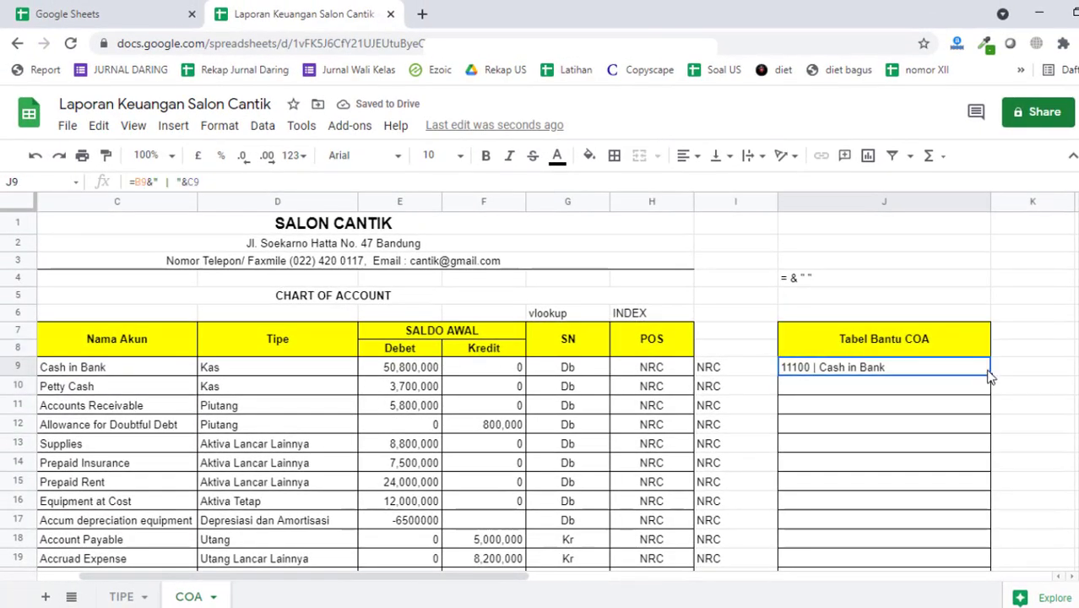
pyautogui.moveTo(990, 375); pyautogui.dragTo(1017, 399)
pyautogui.click(951, 357)
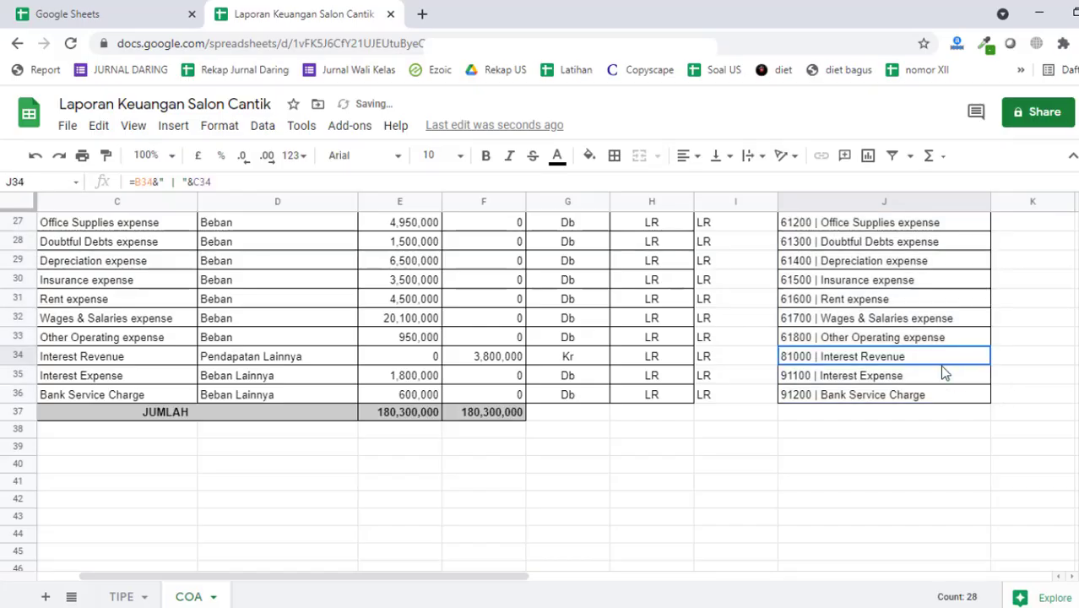
pyautogui.scroll(6, 951, 357)
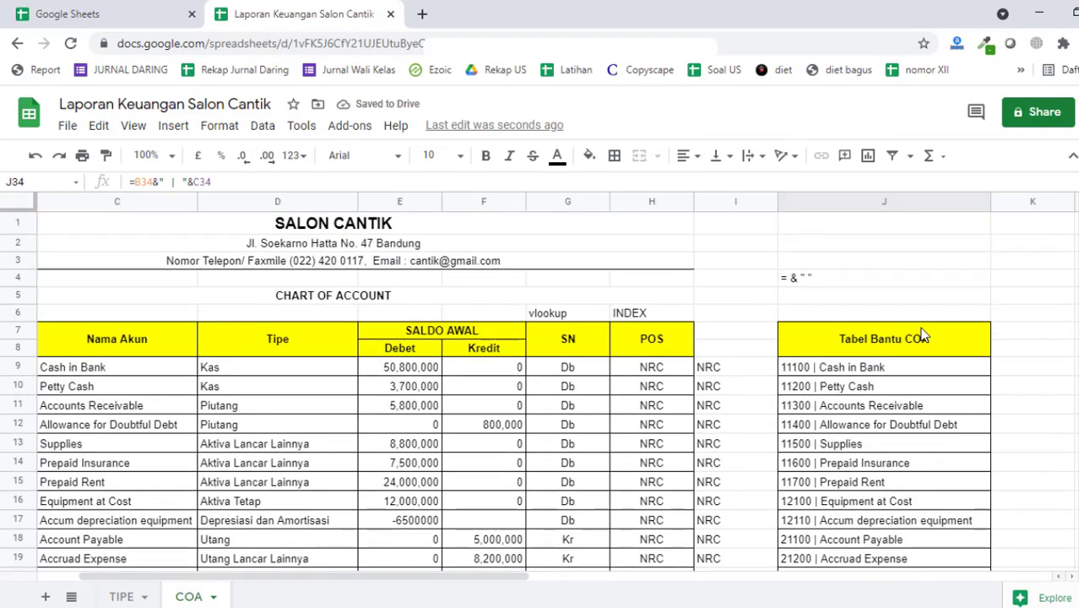
pyautogui.click(909, 284)
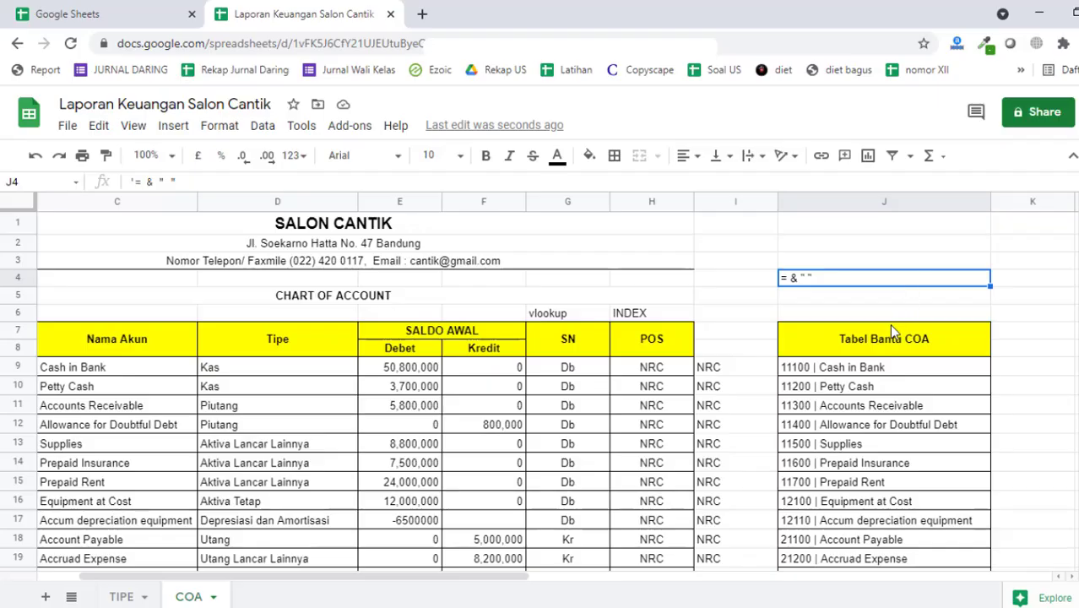
# Step: Review the Tabel Bantu COA entries from J9 to J36 and the formula notes above the SN, POS and Tabel Bantu COA columns
pyautogui.click(801, 372)
pyautogui.scroll(-5, 828, 377)
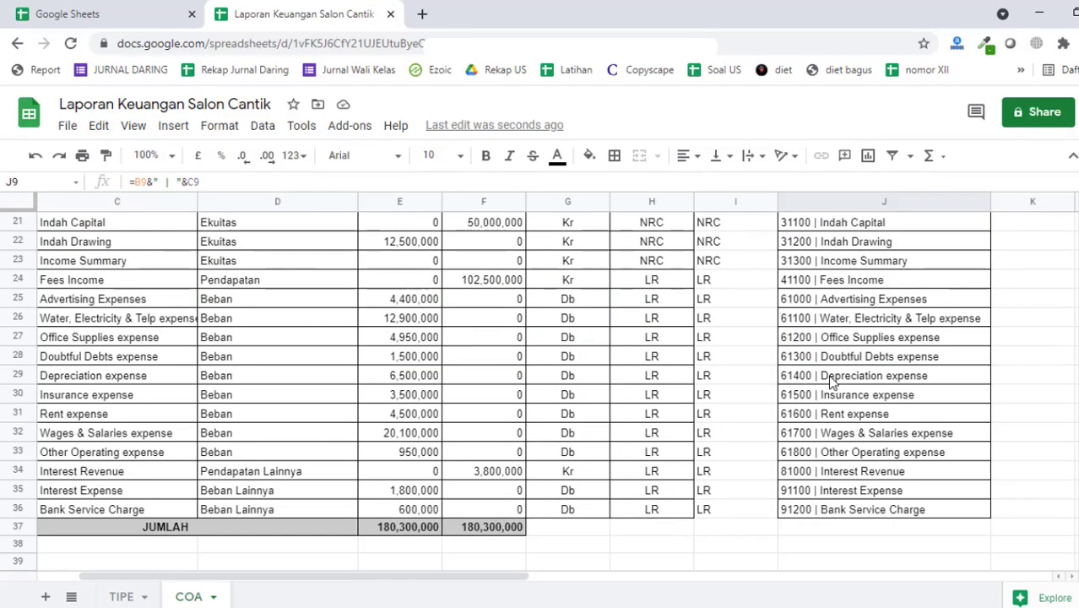
pyautogui.click(910, 511)
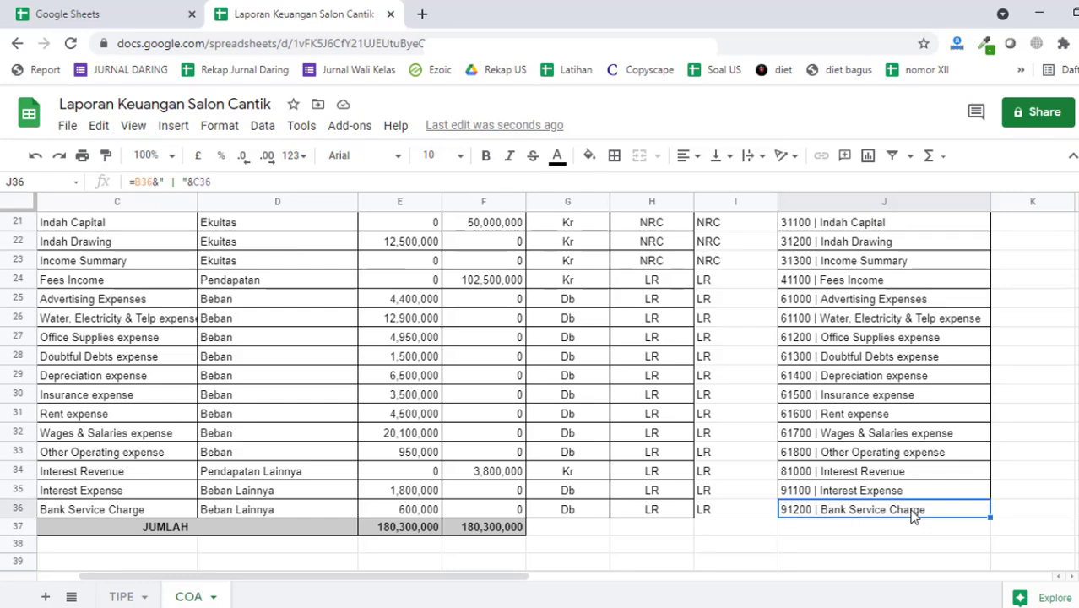
pyautogui.scroll(2, 929, 492)
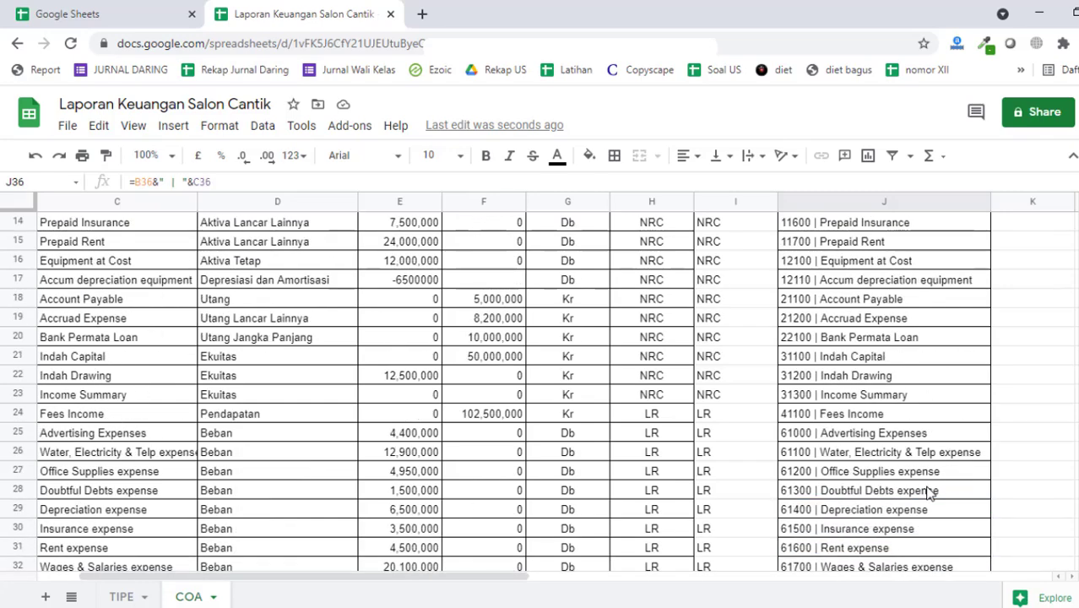
pyautogui.click(427, 345)
pyautogui.click(411, 415)
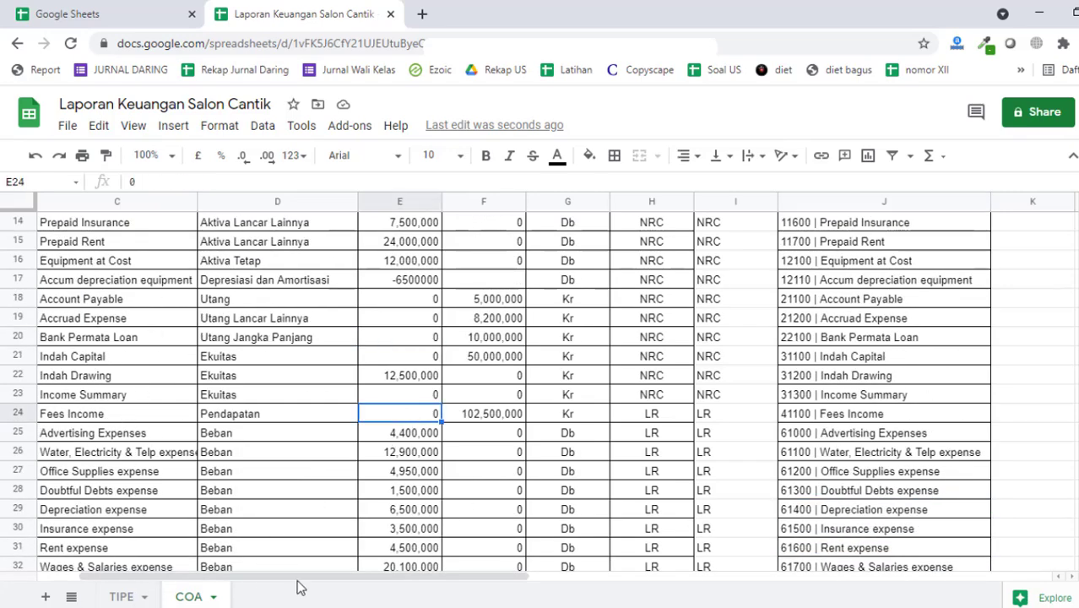
pyautogui.scroll(4, 350, 437)
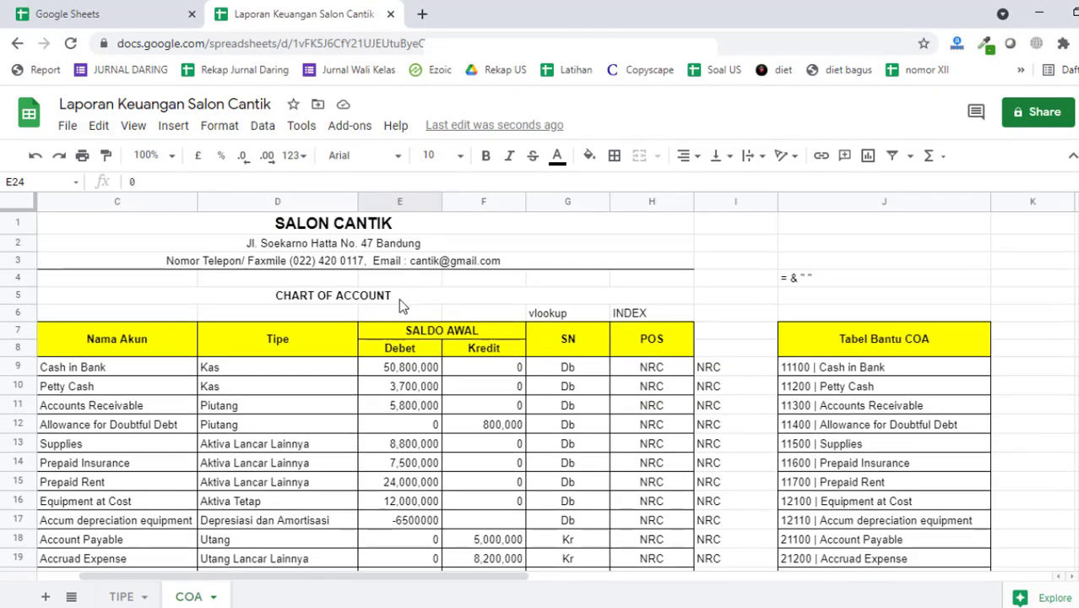
pyautogui.click(456, 304)
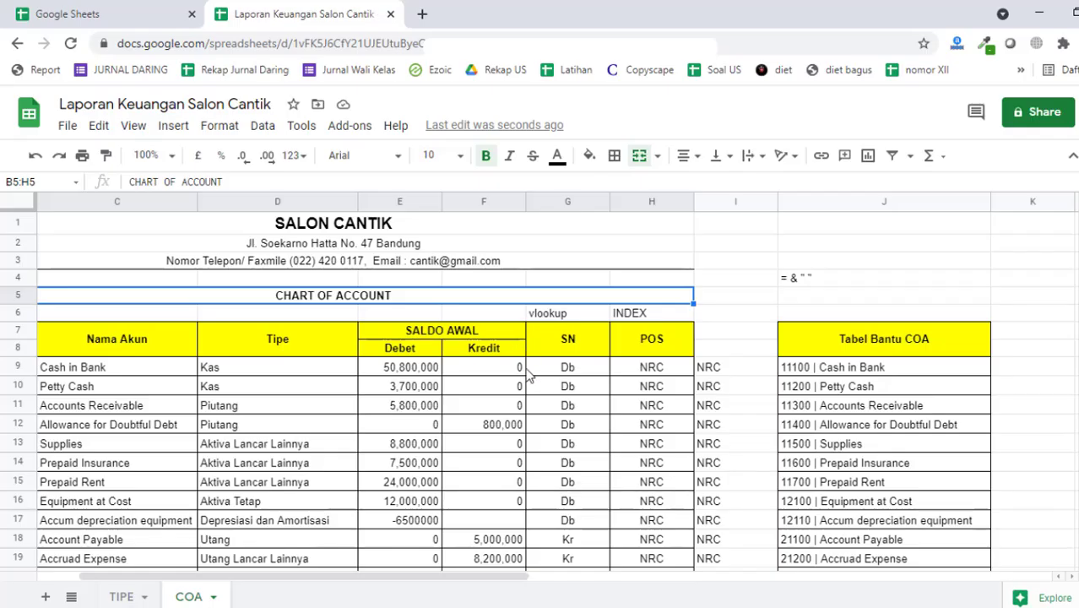
pyautogui.click(566, 313)
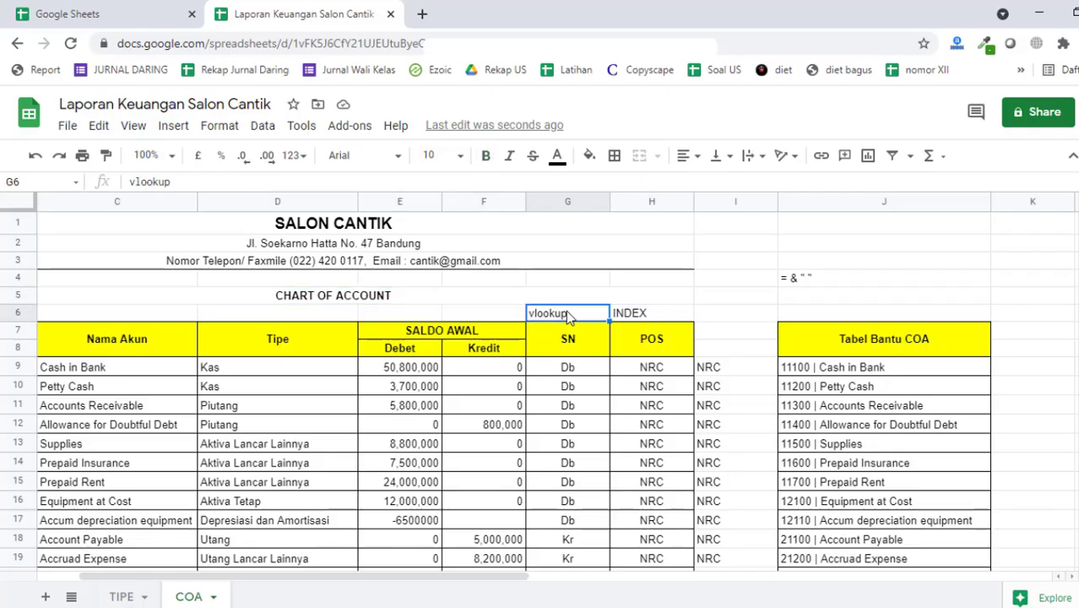
pyautogui.click(671, 312)
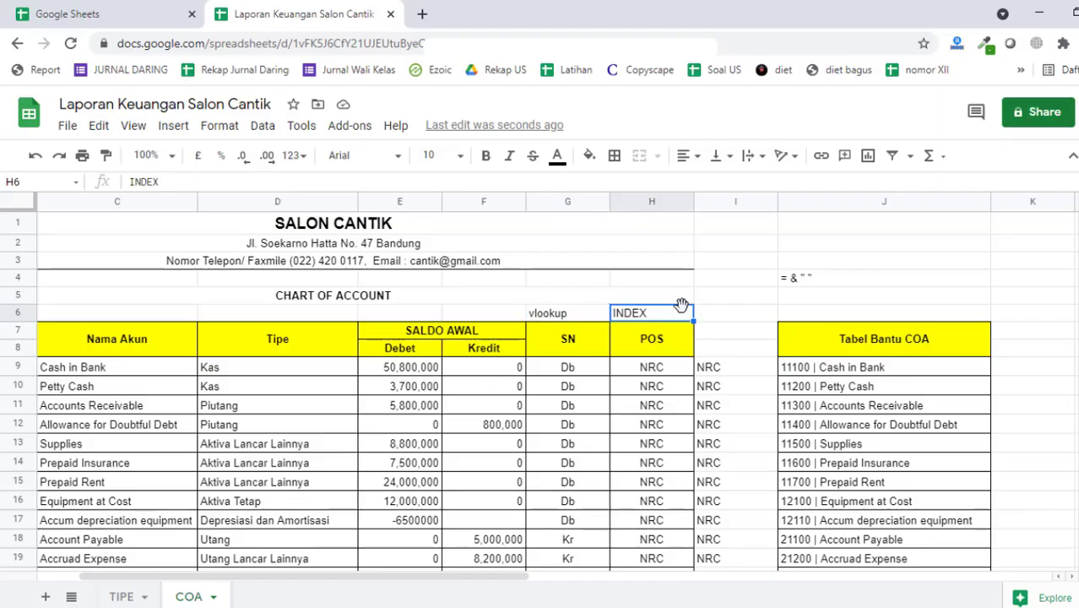
pyautogui.click(794, 289)
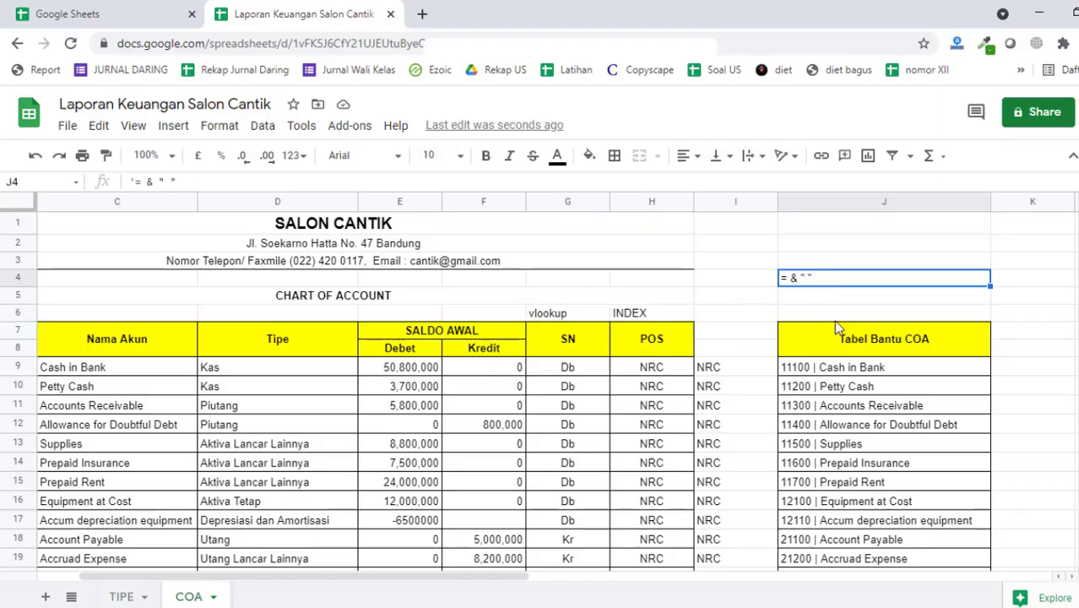
pyautogui.scroll(-1, 839, 336)
pyautogui.scroll(1, 836, 340)
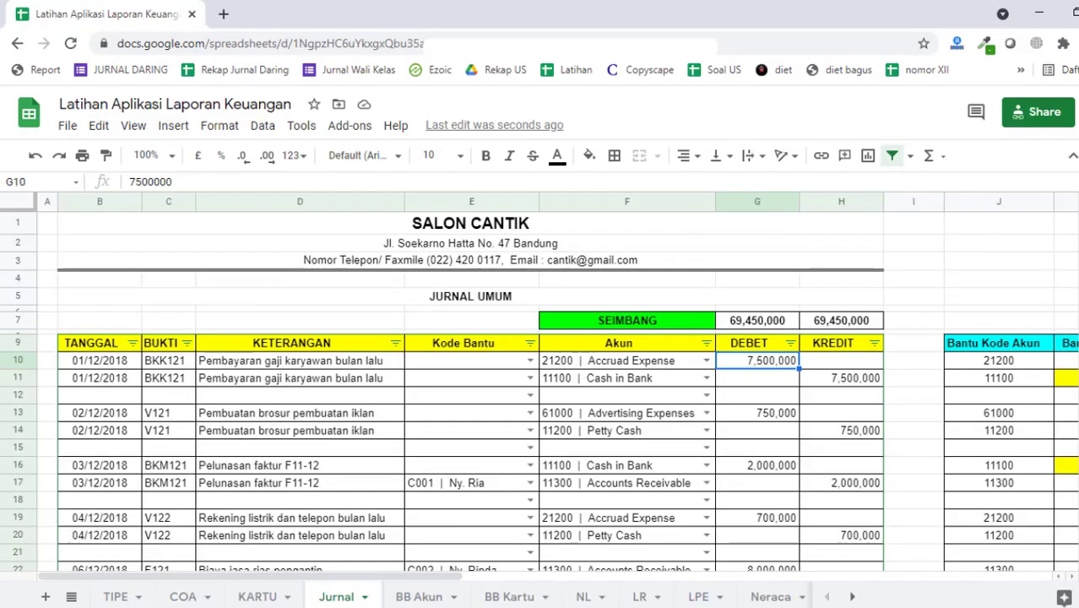
# Step: Examine the customer and supplier code tables and their Tabel Bantu on the KARTU sheet of the Latihan Aplikasi Laporan Keuangan spreadsheet
pyautogui.click(251, 598)
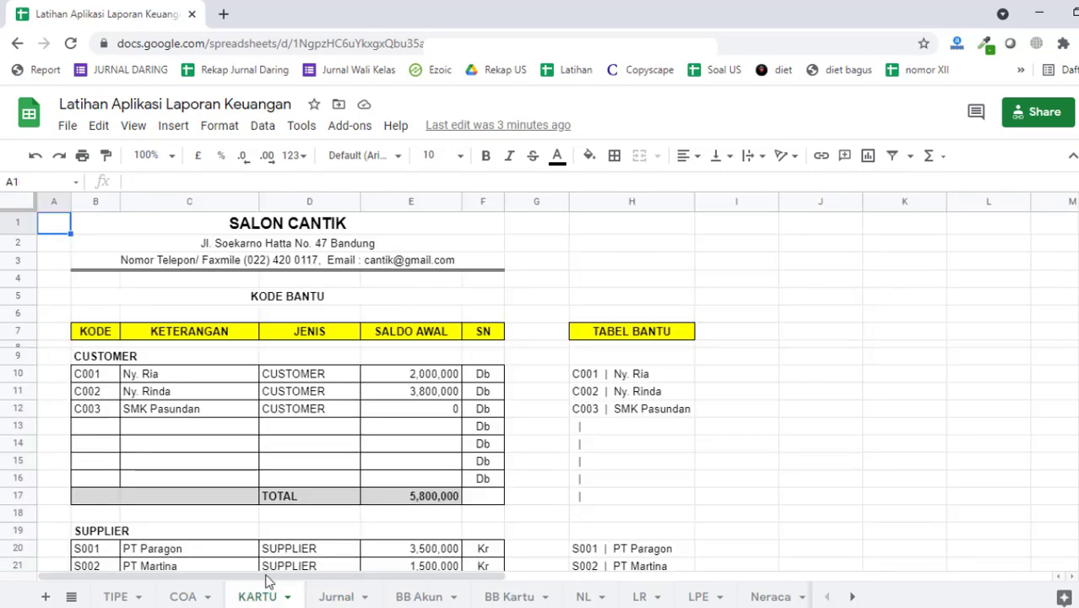
pyautogui.click(676, 239)
pyautogui.click(665, 225)
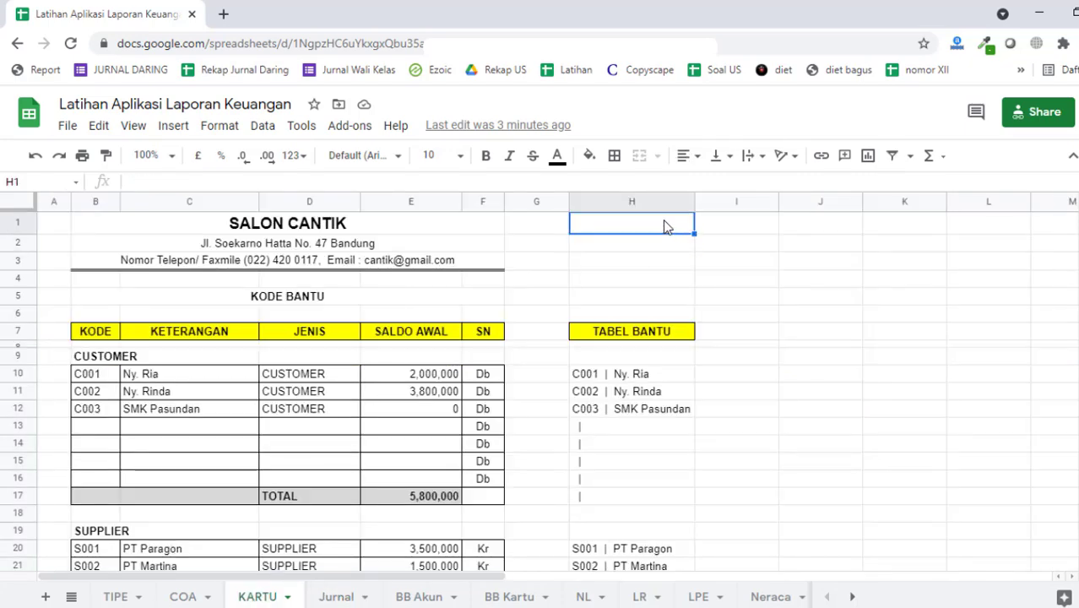
pyautogui.click(596, 264)
pyautogui.scroll(-5, 598, 278)
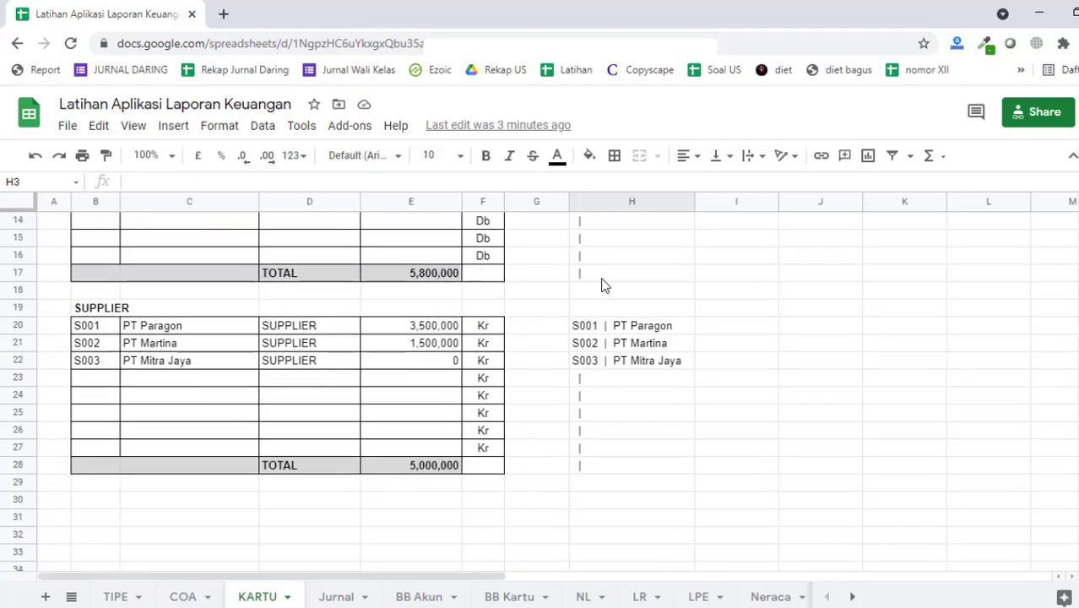
pyautogui.scroll(5, 604, 285)
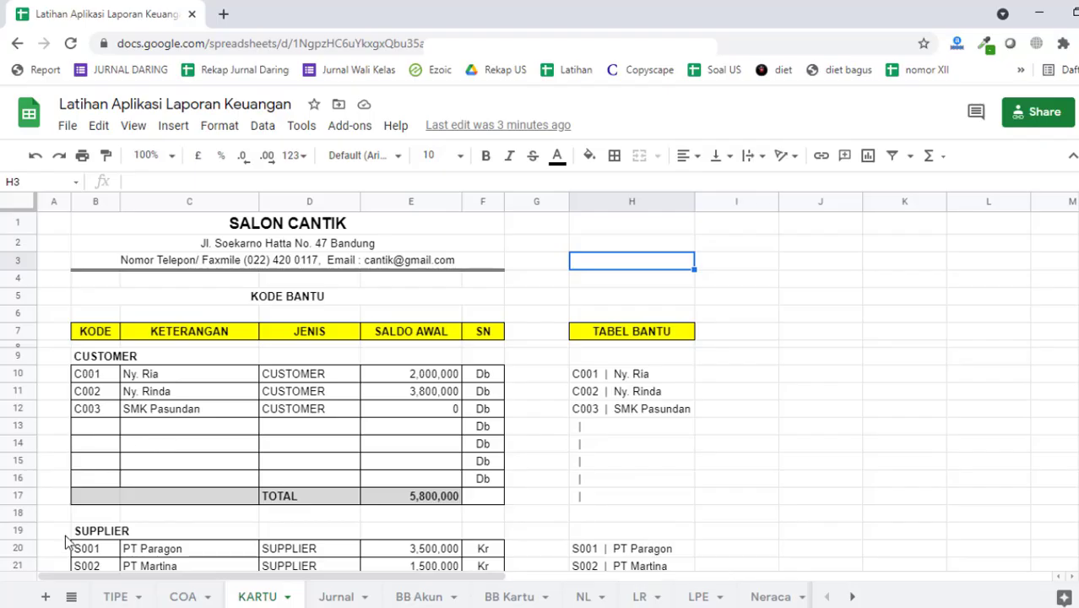
pyautogui.click(378, 227)
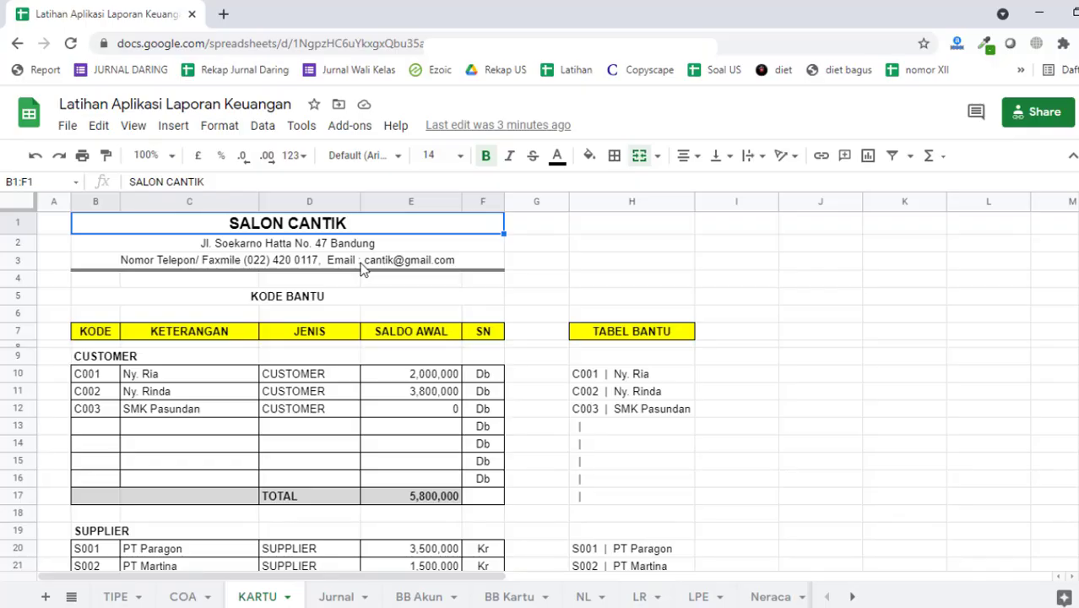
pyautogui.click(215, 415)
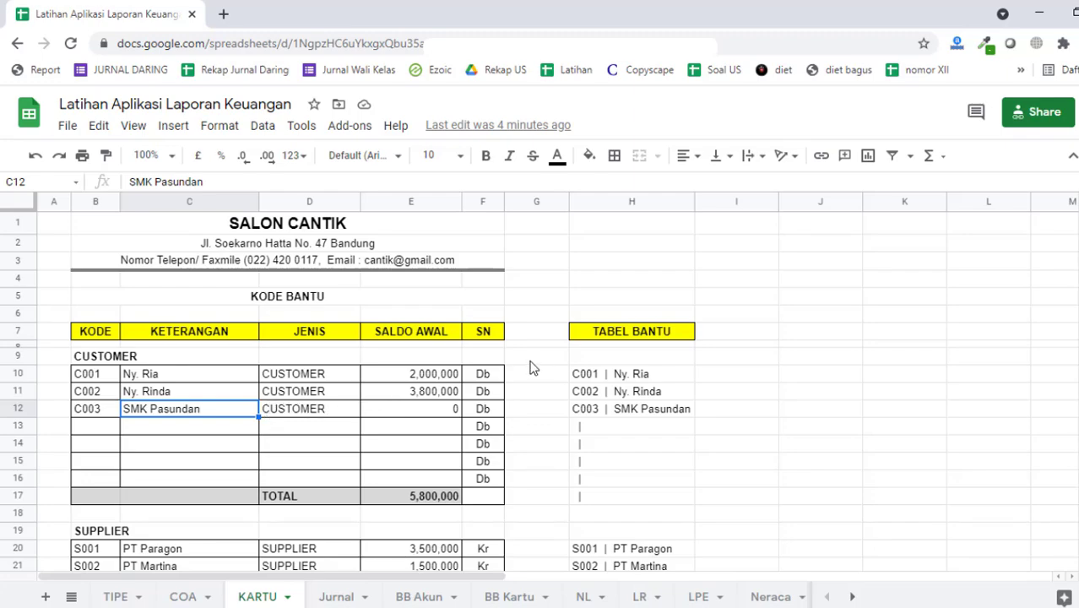
pyautogui.click(488, 413)
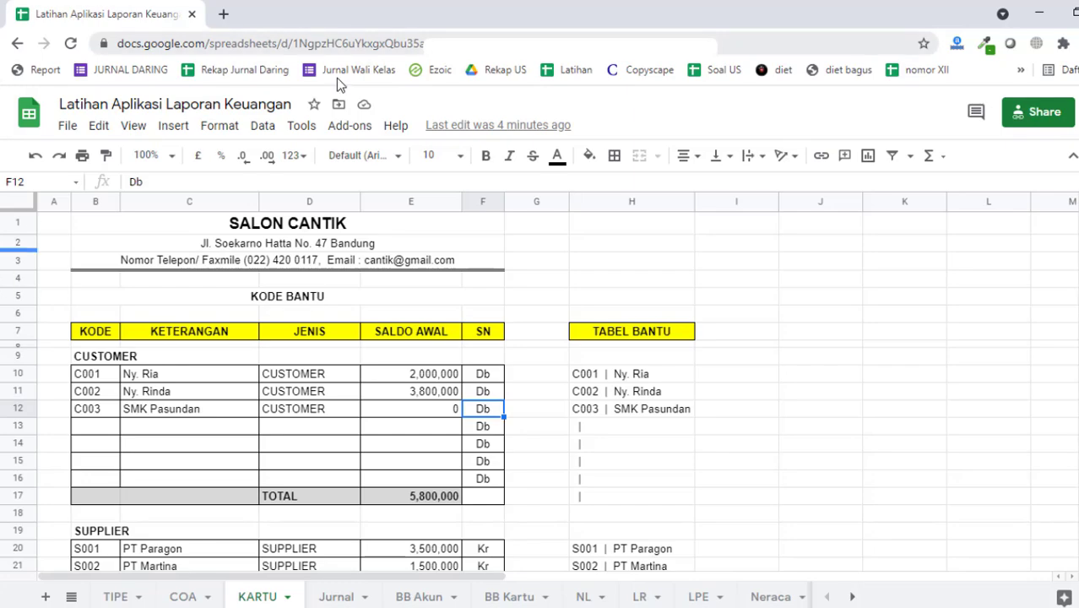
pyautogui.click(581, 284)
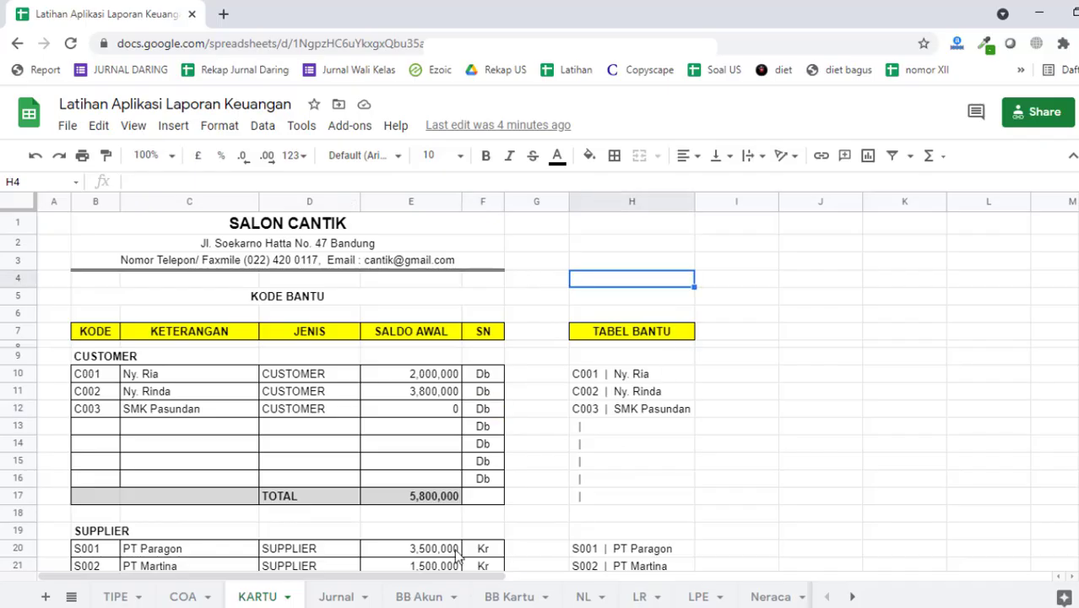
# Step: Copy the range B1:H29 with the Kode Bantu tables and Tabel Bantu from the KARTU sheet
pyautogui.click(231, 239)
pyautogui.moveTo(228, 231); pyautogui.dragTo(686, 385)
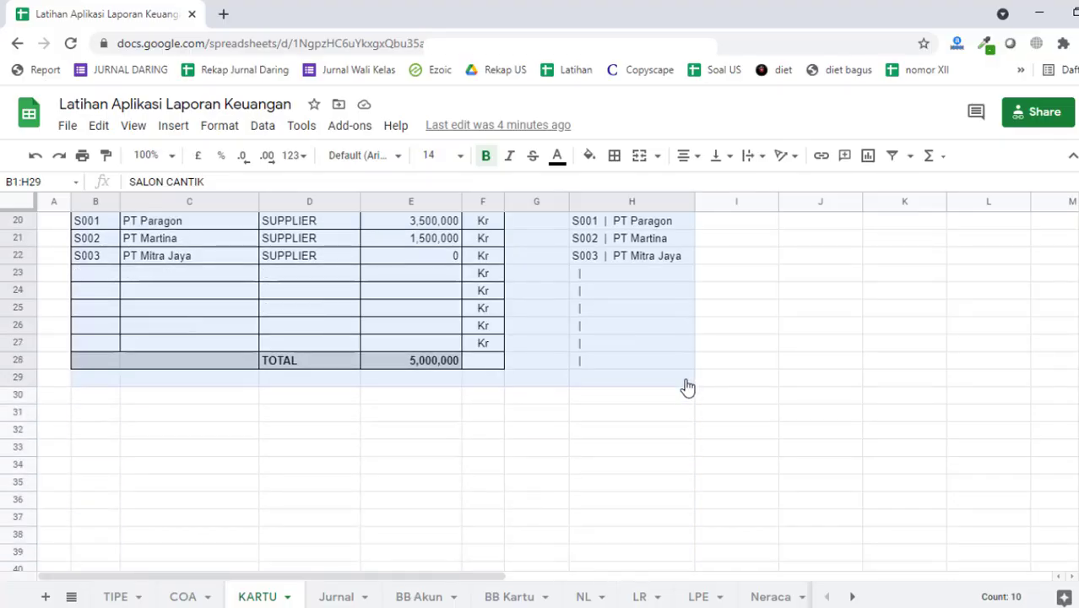
pyautogui.hotkey('ctrl', 'c')
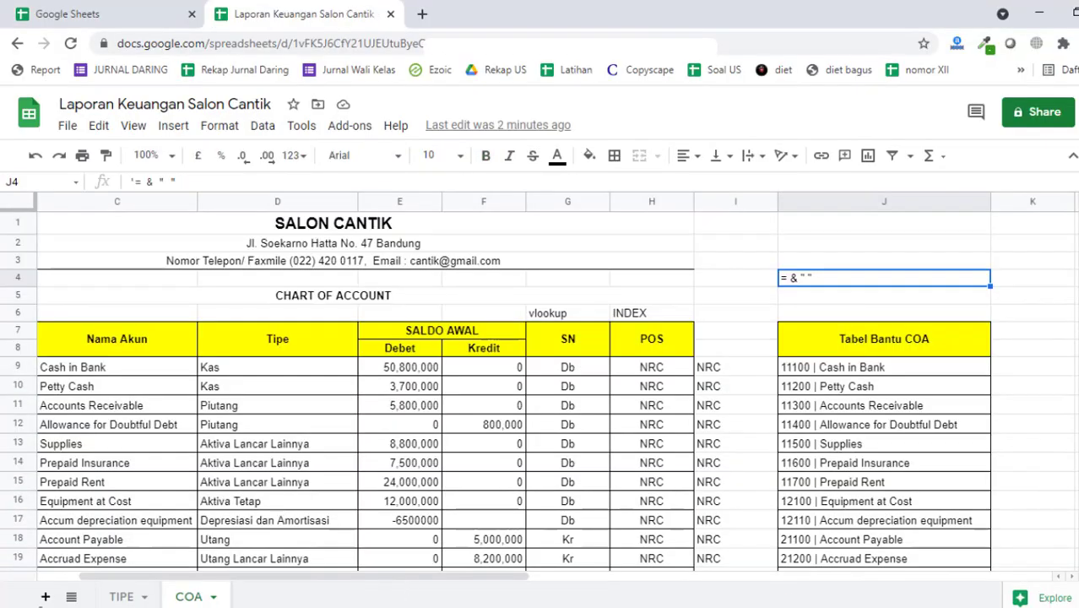
# Step: Switch to the Laporan Keuangan Salon Cantik spreadsheet and add a new sheet named KARTU after COA
pyautogui.click(46, 596)
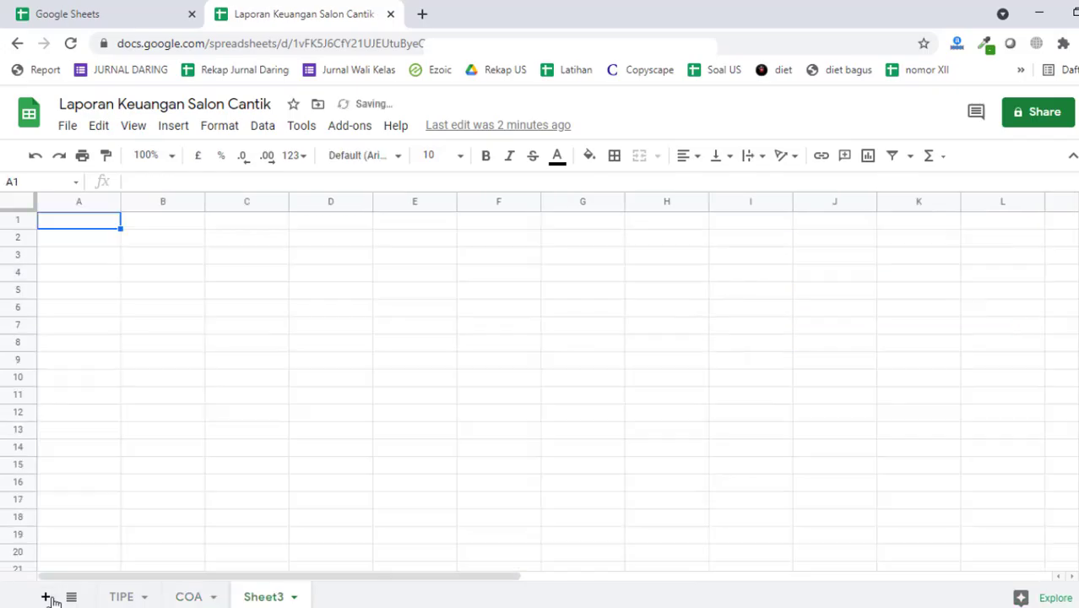
pyautogui.doubleClick(265, 597)
pyautogui.write('K')
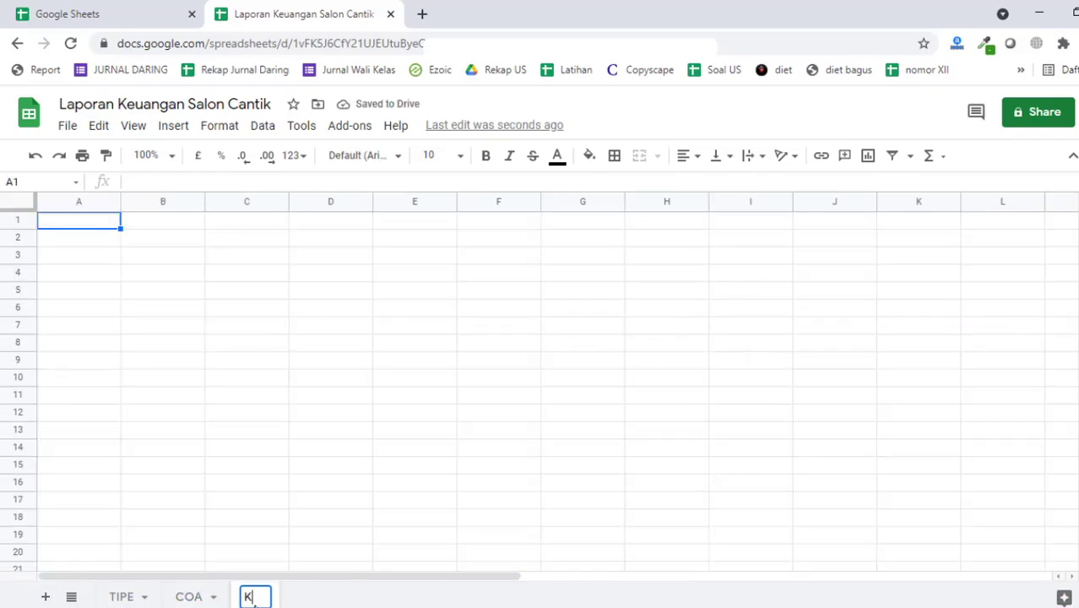
pyautogui.write('ARTU')
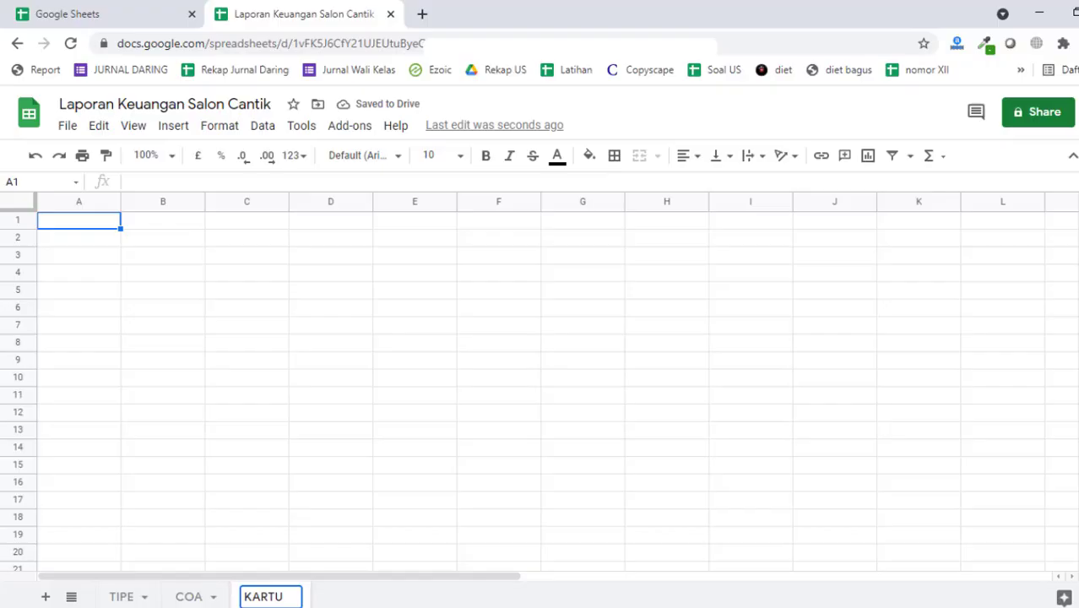
pyautogui.click(338, 255)
# Step: Paste the copied Kode Bantu tables into the new KARTU sheet starting at cell B1
pyautogui.click(166, 224)
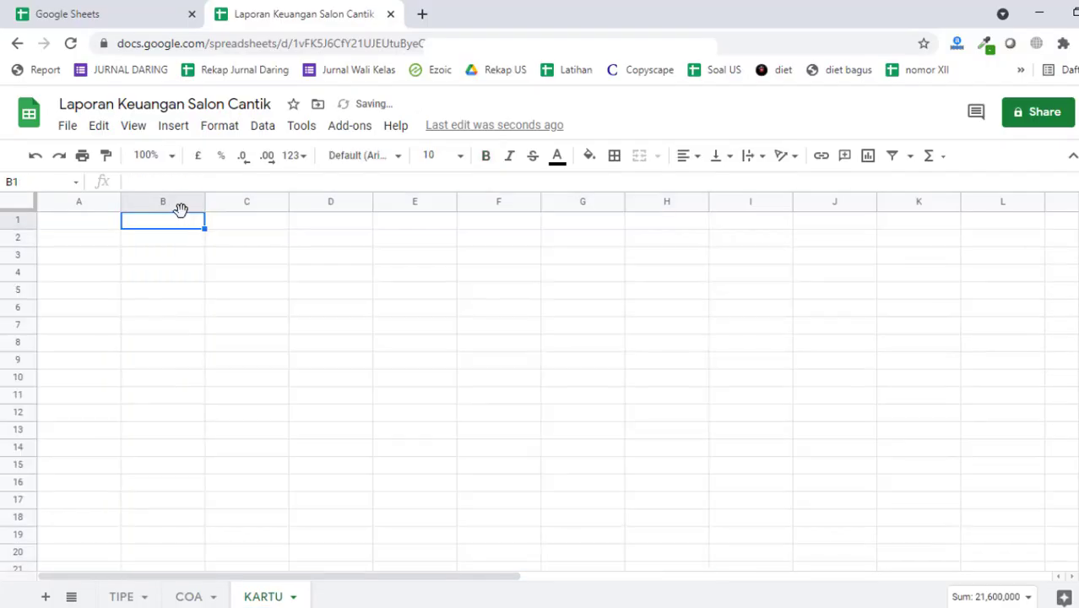
pyautogui.click(100, 128)
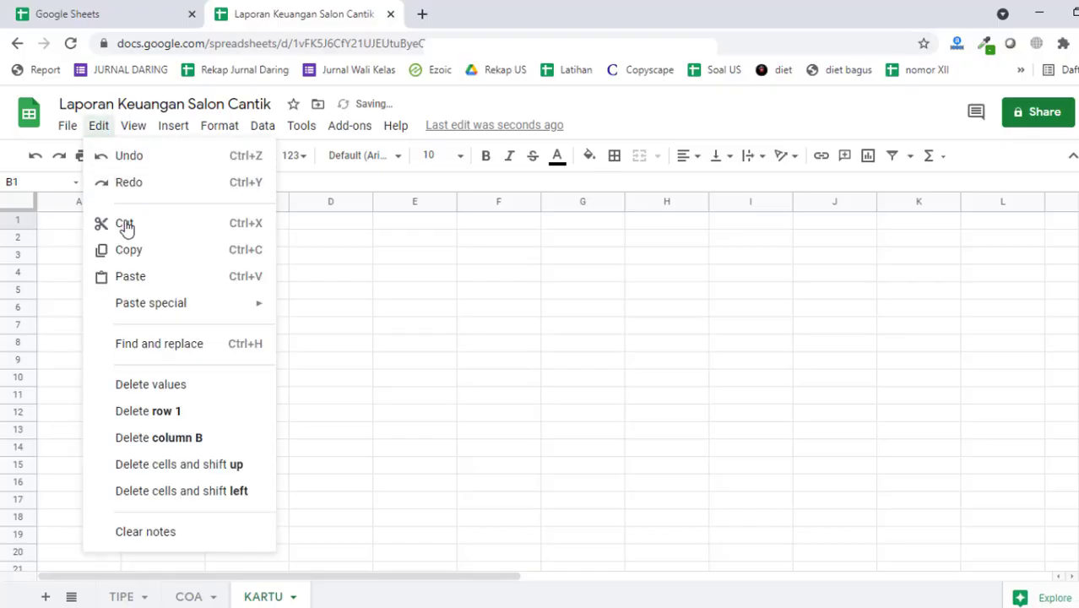
pyautogui.click(130, 281)
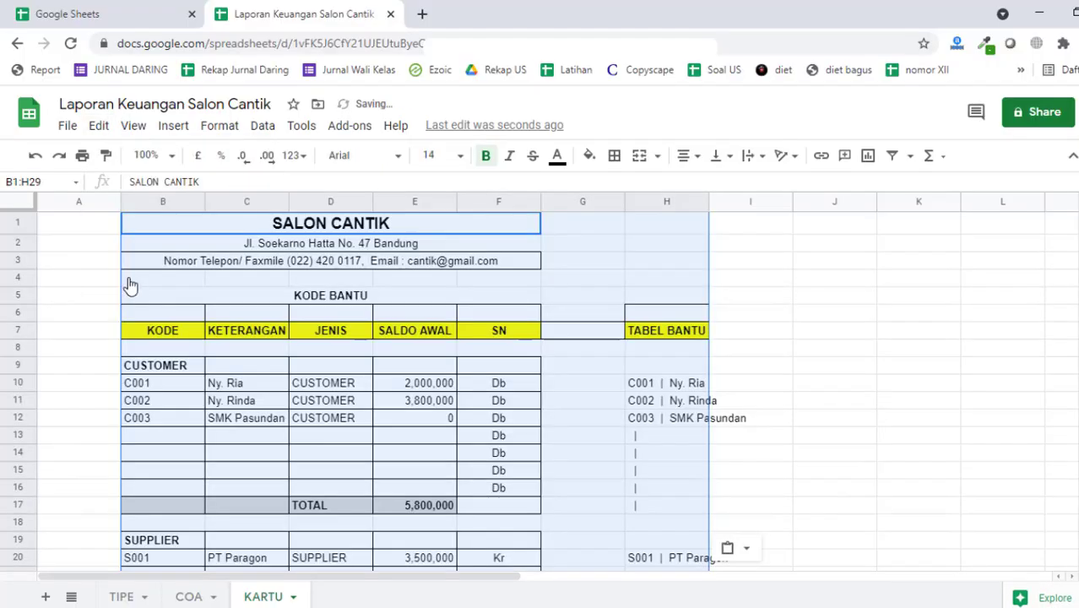
pyautogui.click(566, 259)
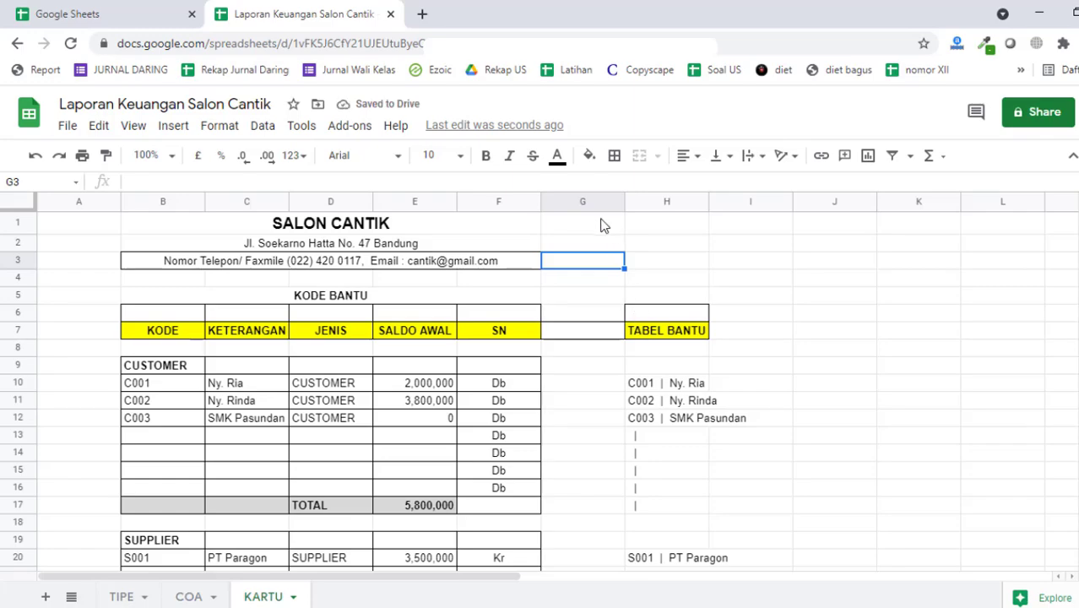
pyautogui.scroll(-3, 580, 330)
pyautogui.scroll(3, 578, 342)
# Step: Remove all borders from the empty cell G7 and from the blank row B6:H6 above the table header
pyautogui.click(582, 333)
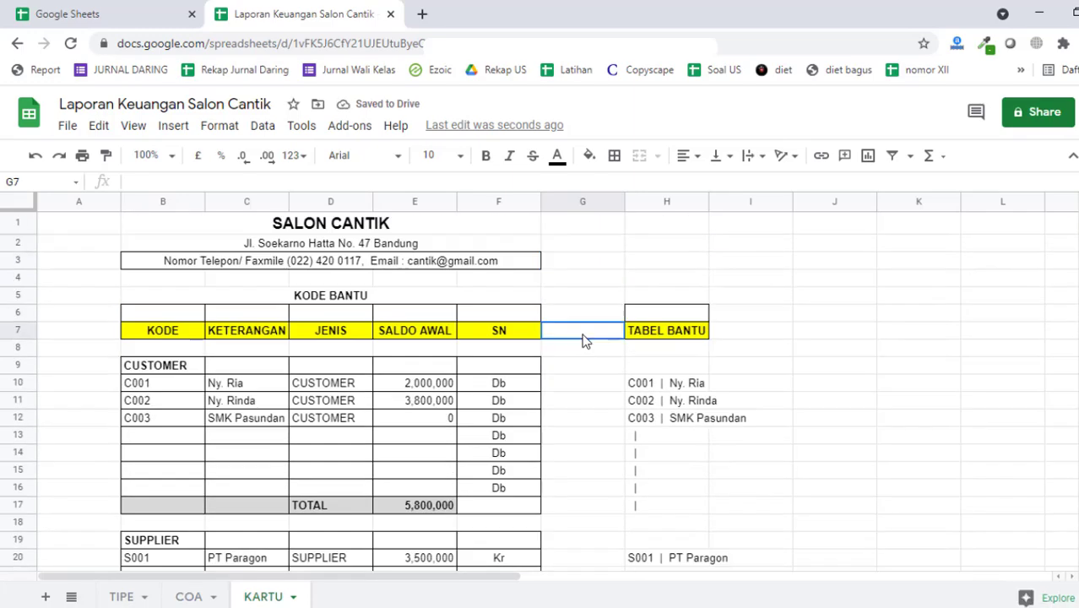
pyautogui.click(614, 156)
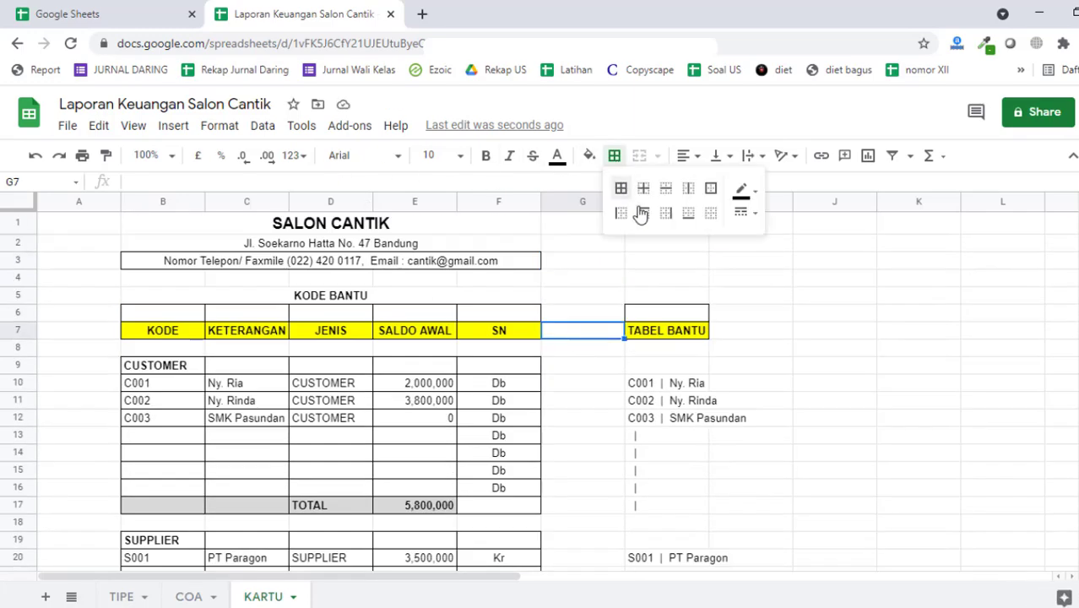
pyautogui.click(714, 217)
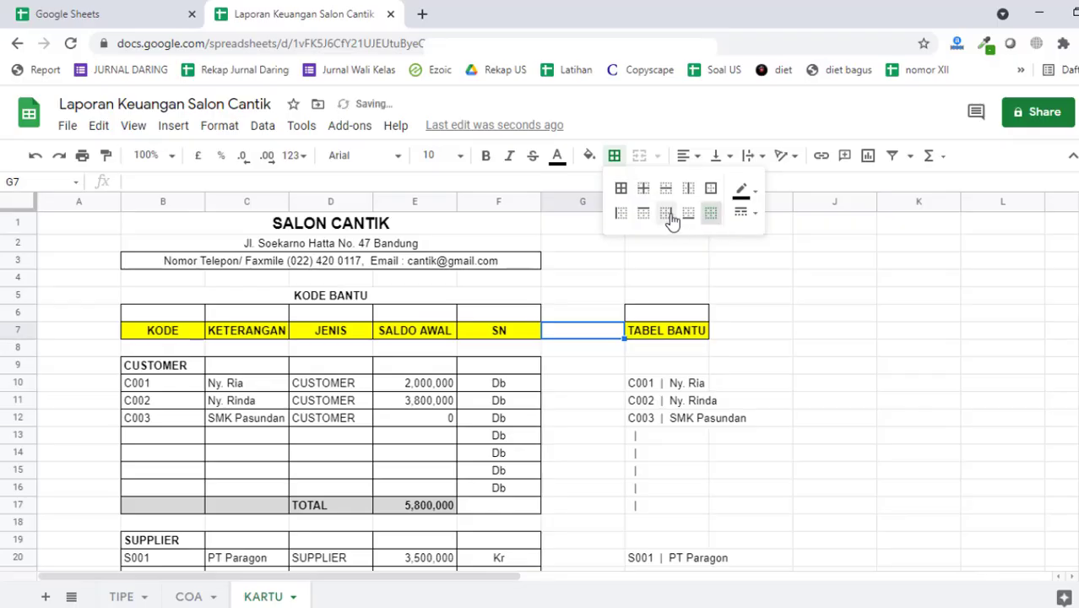
pyautogui.click(765, 352)
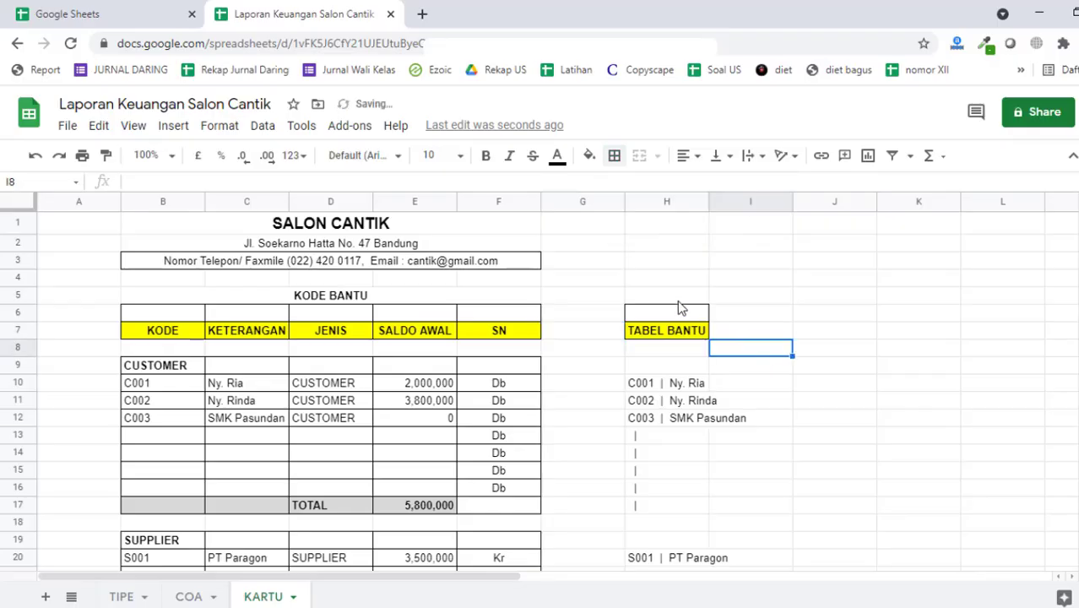
pyautogui.moveTo(163, 312); pyautogui.dragTo(667, 313)
pyautogui.click(615, 155)
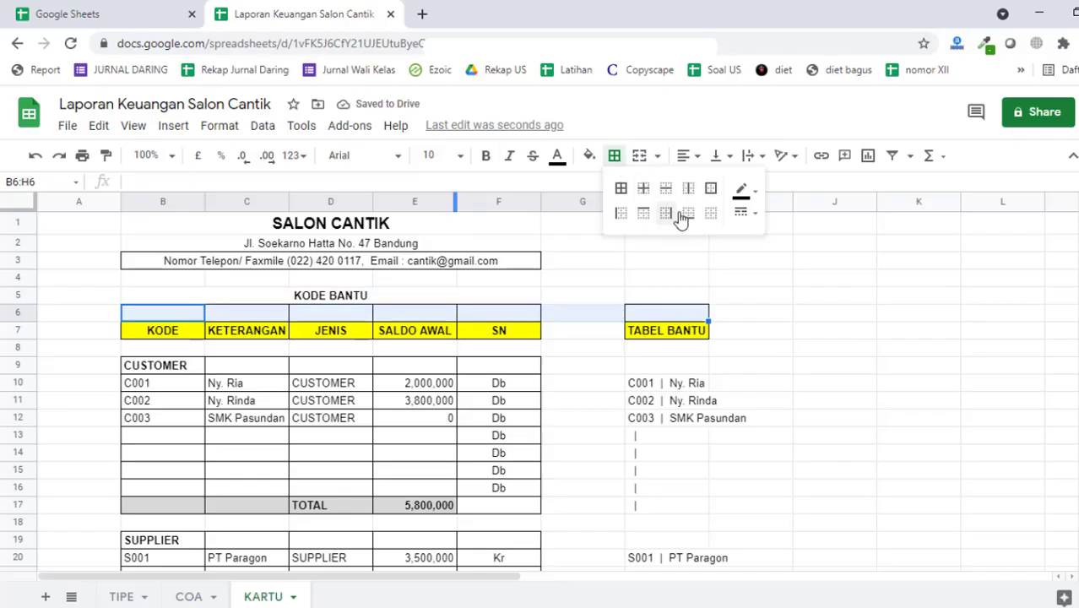
pyautogui.click(714, 213)
# Step: Apply all borders to the Kode Bantu header row B7:F7
pyautogui.click(667, 330)
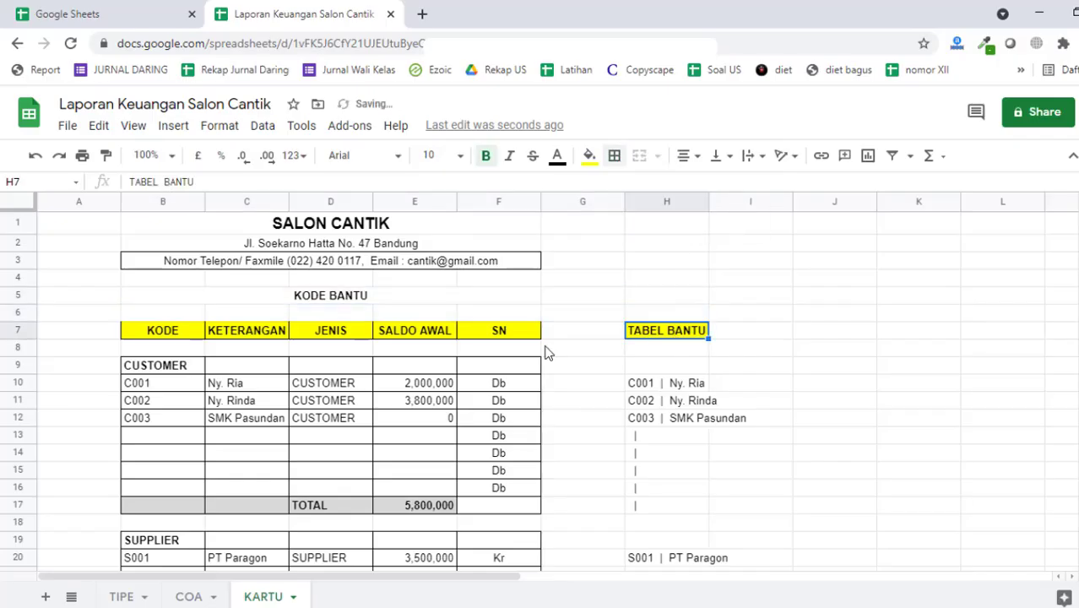
pyautogui.moveTo(467, 336); pyautogui.dragTo(164, 330)
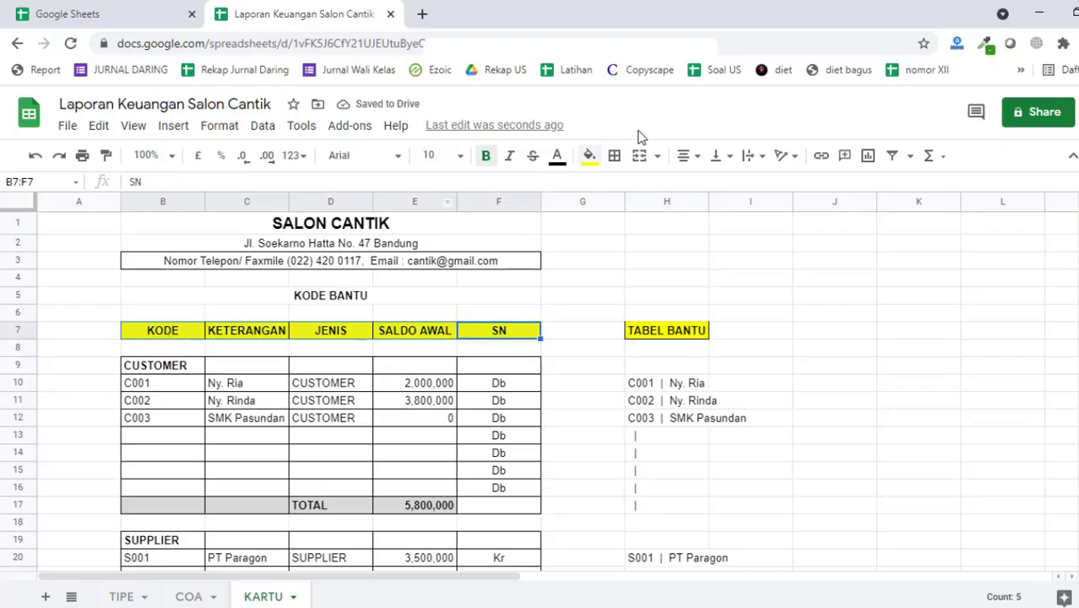
pyautogui.click(615, 156)
pyautogui.click(624, 185)
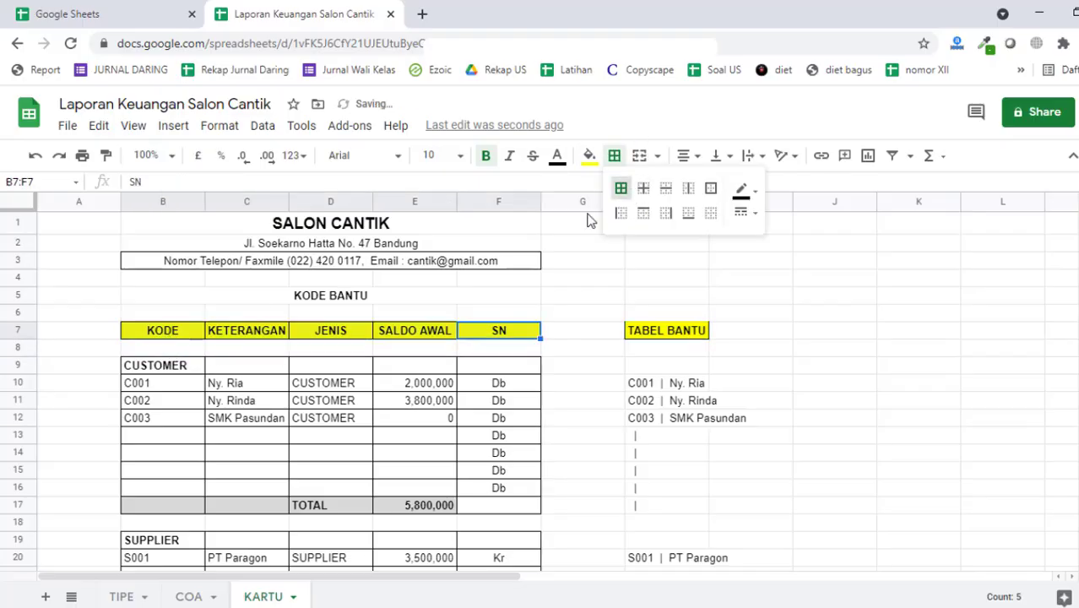
# Step: Clear all borders from the merged contact line in B3:F3
pyautogui.click(507, 262)
pyautogui.click(615, 156)
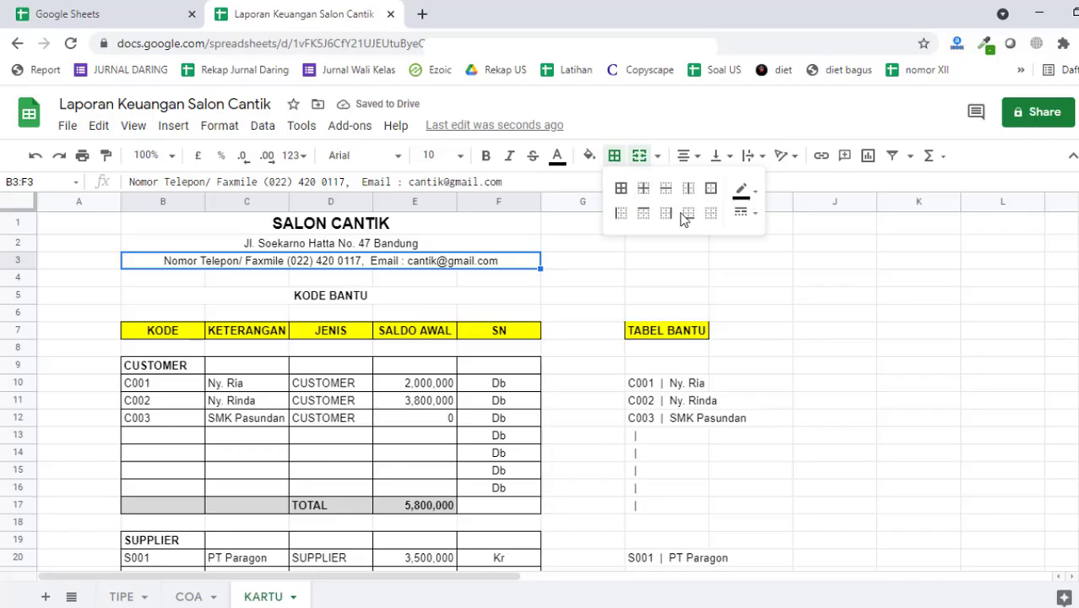
pyautogui.click(710, 213)
pyautogui.click(703, 247)
pyautogui.click(517, 260)
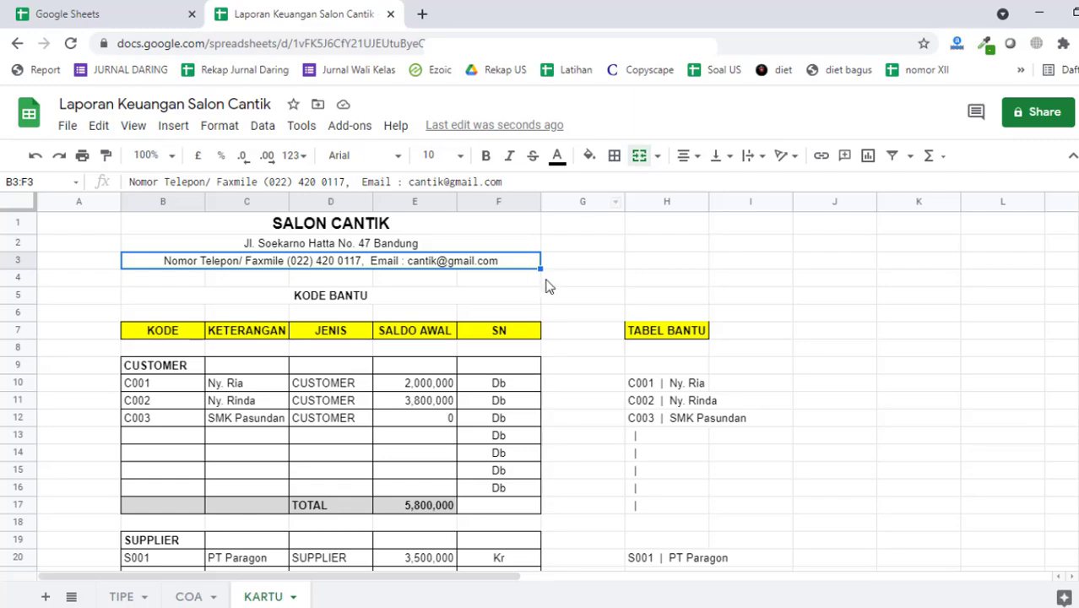
pyautogui.click(545, 282)
pyautogui.click(525, 264)
# Step: Try all borders and a bottom border on the contact line in B3:F3
pyautogui.click(615, 155)
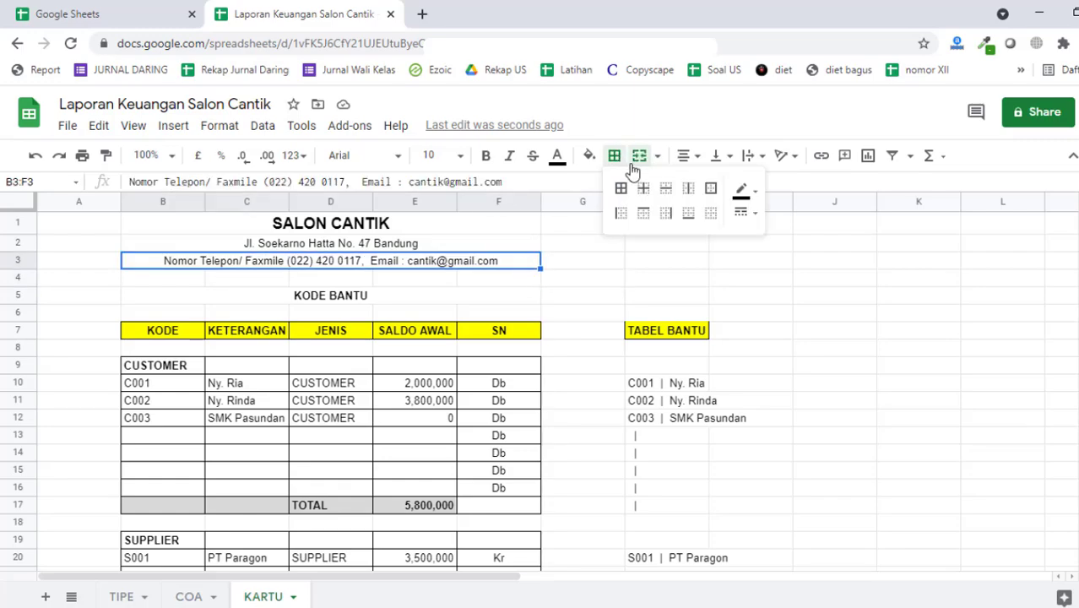
pyautogui.click(623, 188)
pyautogui.click(667, 243)
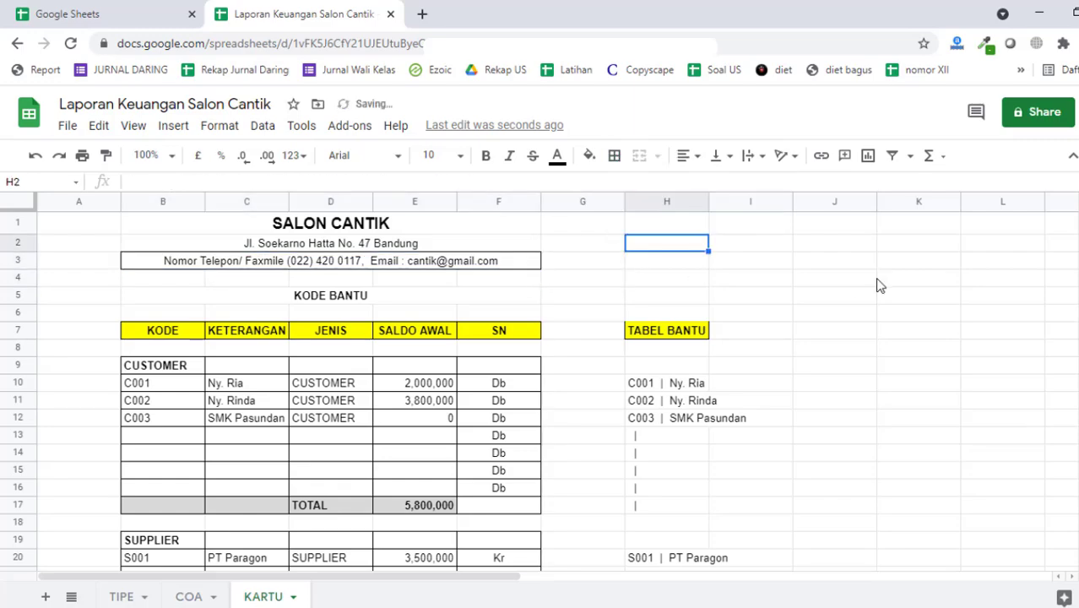
pyautogui.click(505, 264)
pyautogui.click(615, 155)
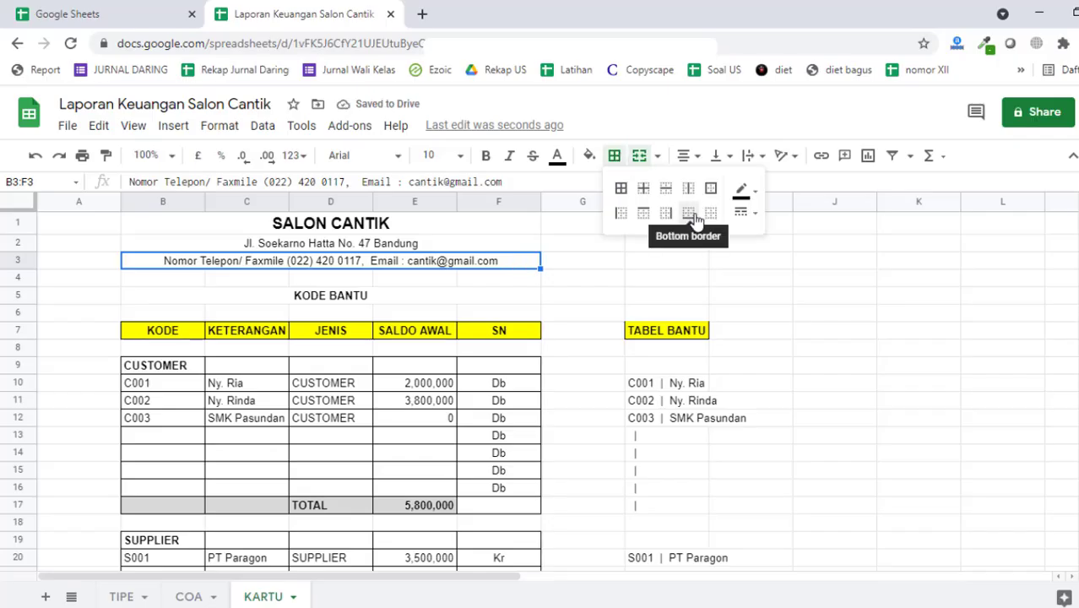
pyautogui.click(688, 214)
pyautogui.click(755, 338)
# Step: Remove the existing borders from the contact line in B3:F3 and give it only a bottom border
pyautogui.click(509, 263)
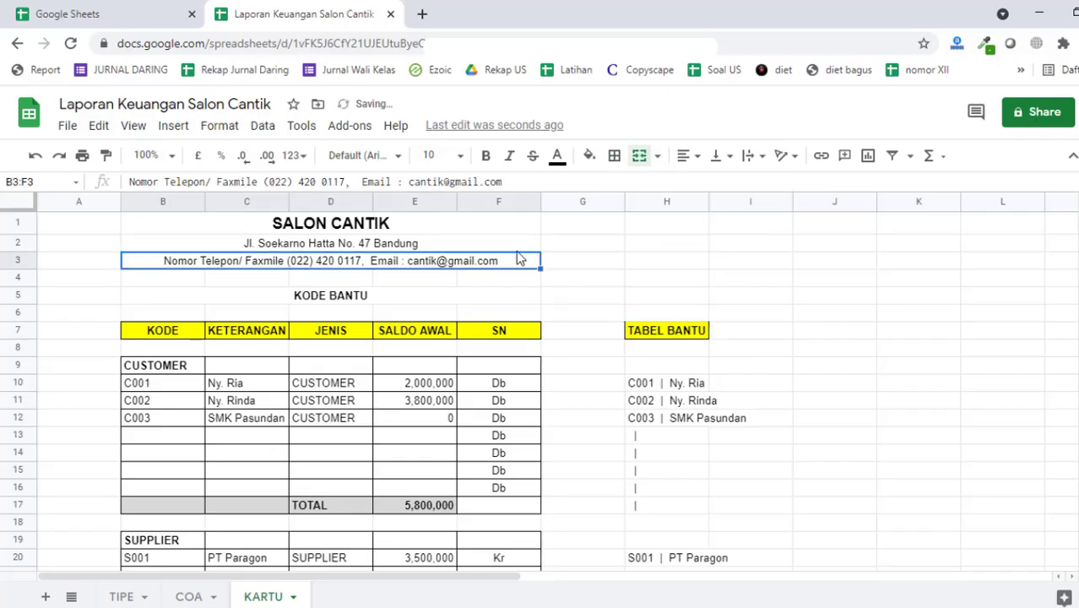
pyautogui.click(615, 156)
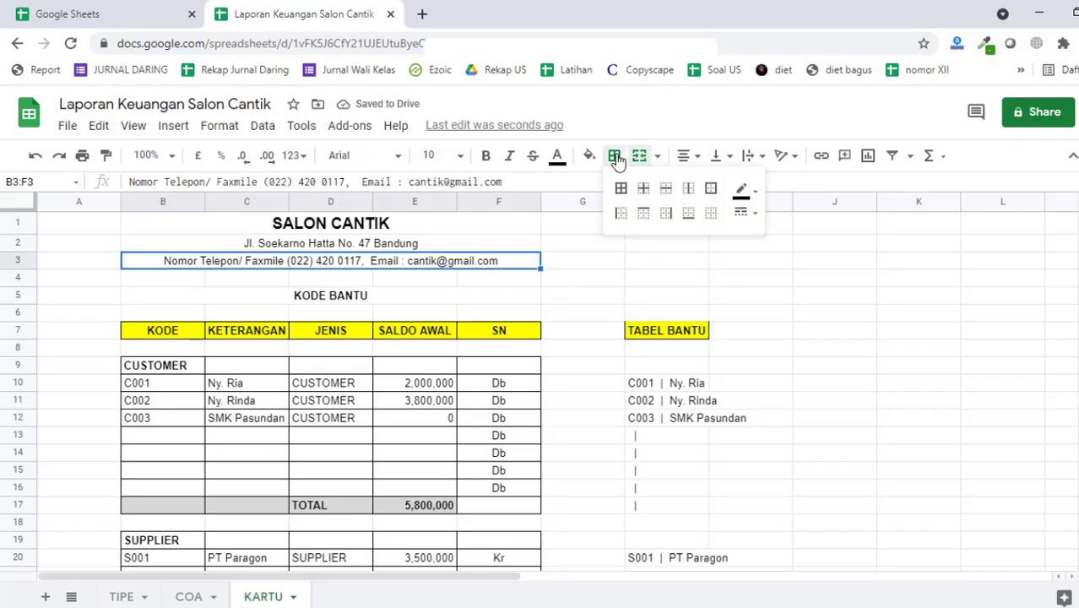
pyautogui.click(714, 213)
pyautogui.click(733, 296)
pyautogui.click(502, 263)
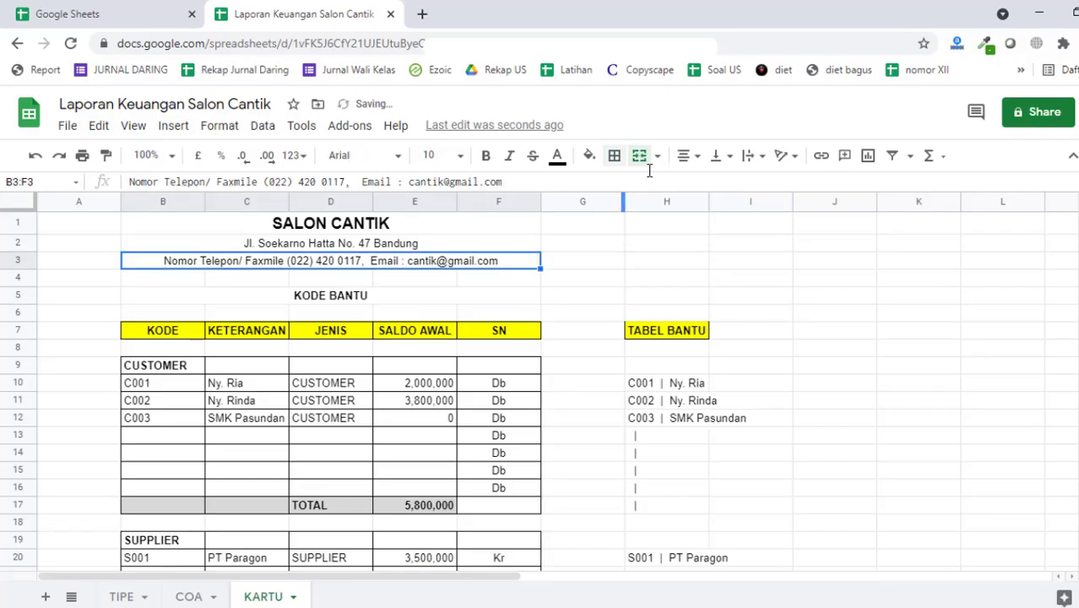
pyautogui.click(615, 156)
pyautogui.click(686, 214)
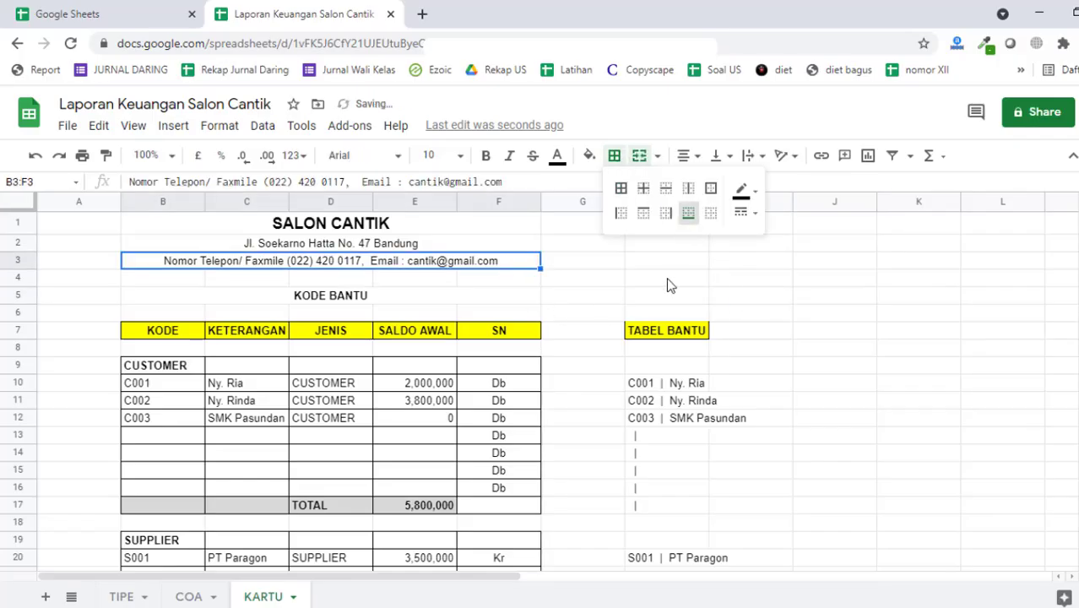
pyautogui.click(668, 283)
pyautogui.click(410, 283)
pyautogui.click(632, 312)
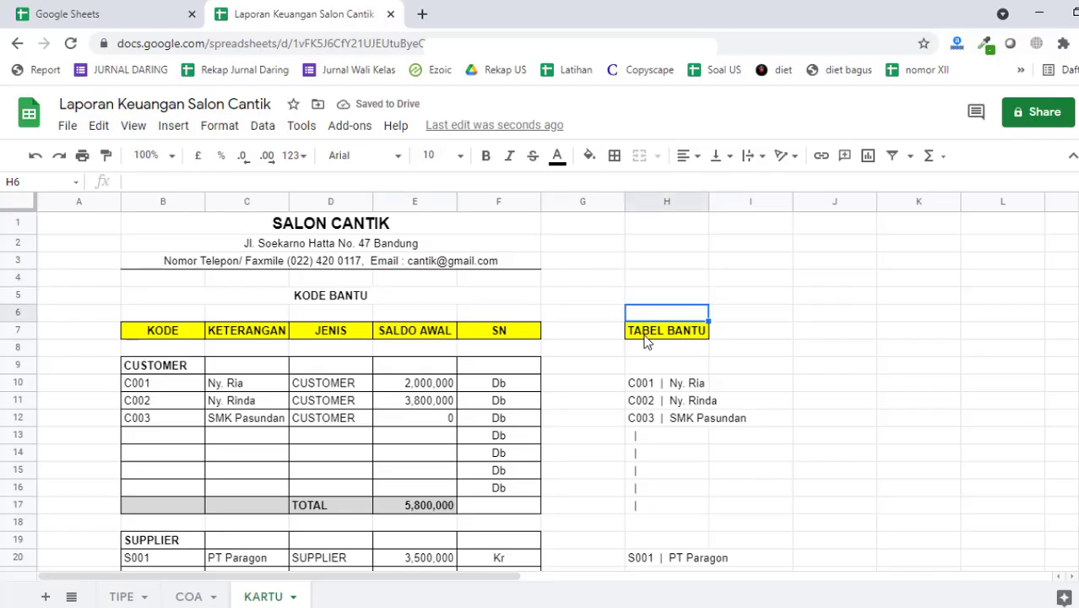
# Step: Add a left border to the TABEL BANTU header cell H7
pyautogui.click(637, 329)
pyautogui.click(614, 156)
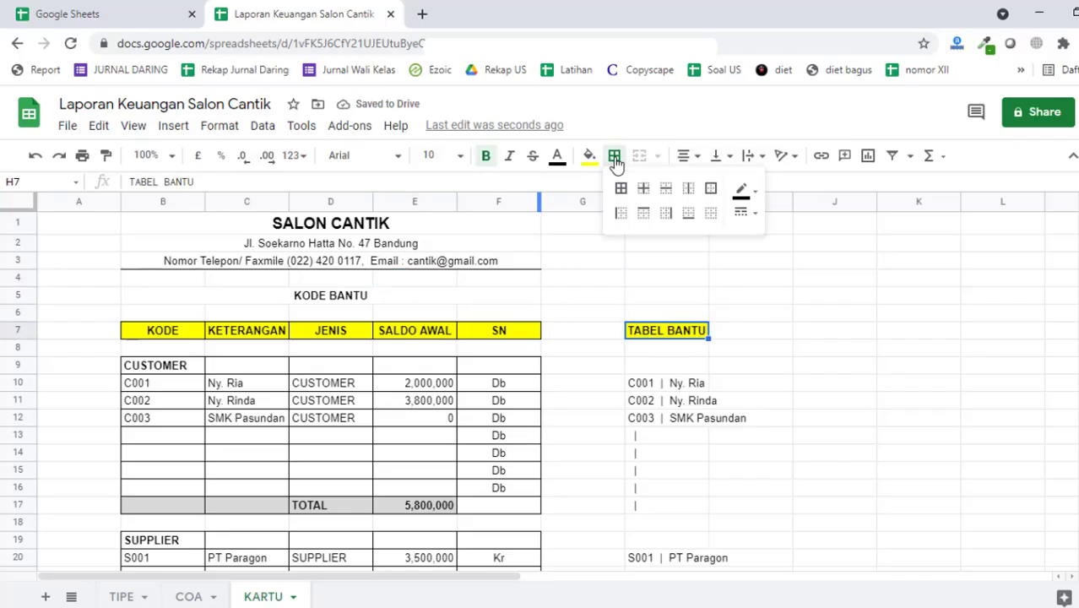
pyautogui.click(629, 206)
pyautogui.click(834, 294)
# Step: Apply all borders to the TABEL BANTU list in H9:H28
pyautogui.click(642, 383)
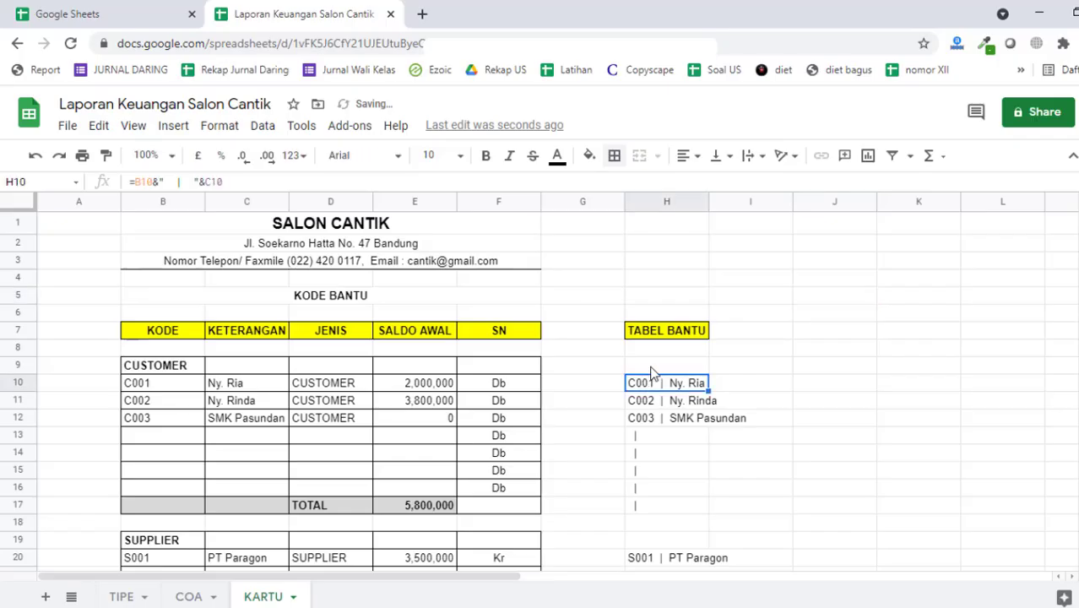
pyautogui.click(656, 366)
pyautogui.moveTo(655, 367); pyautogui.dragTo(675, 505)
pyautogui.scroll(-3, 682, 353)
pyautogui.moveTo(682, 353); pyautogui.dragTo(667, 536)
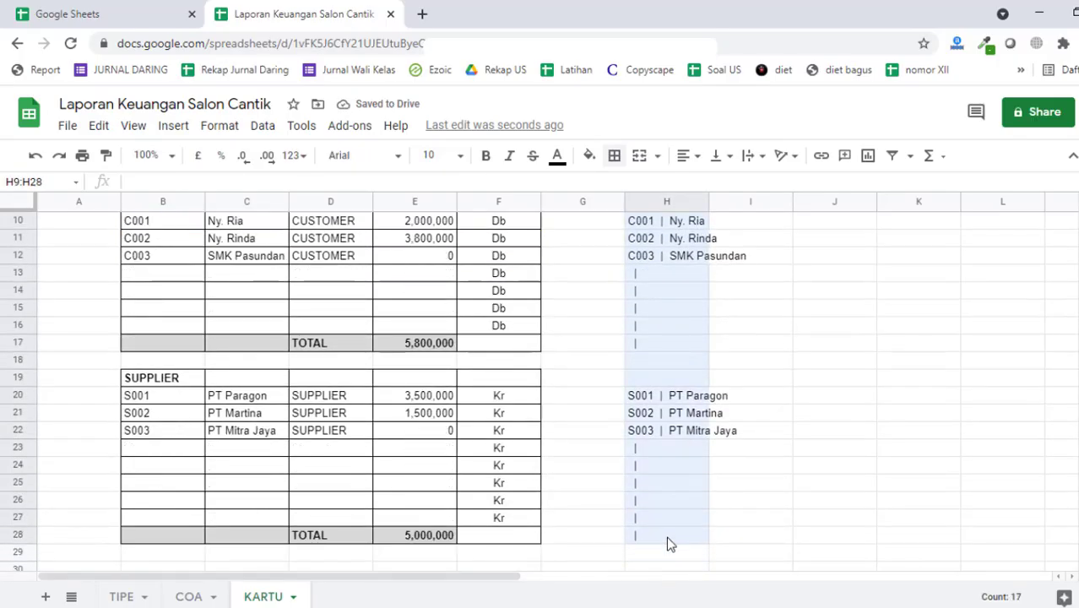
pyautogui.click(614, 155)
pyautogui.click(621, 188)
pyautogui.click(597, 367)
pyautogui.scroll(3, 597, 367)
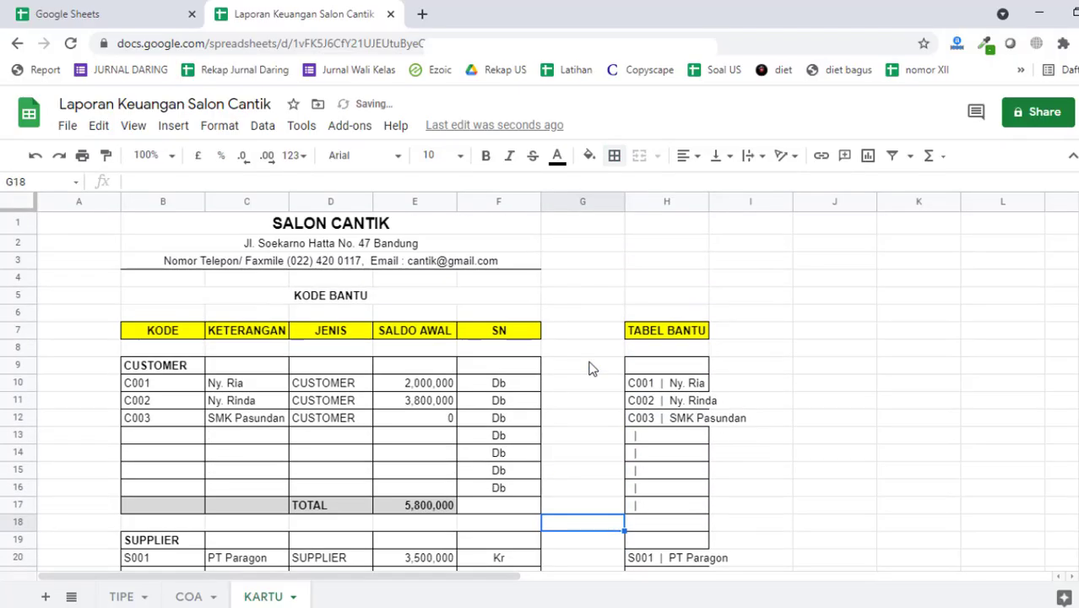
# Step: Widen column H so the TABEL BANTU entries fit inside their cells
pyautogui.moveTo(707, 203); pyautogui.dragTo(750, 203)
pyautogui.click(635, 203)
pyautogui.click(591, 205)
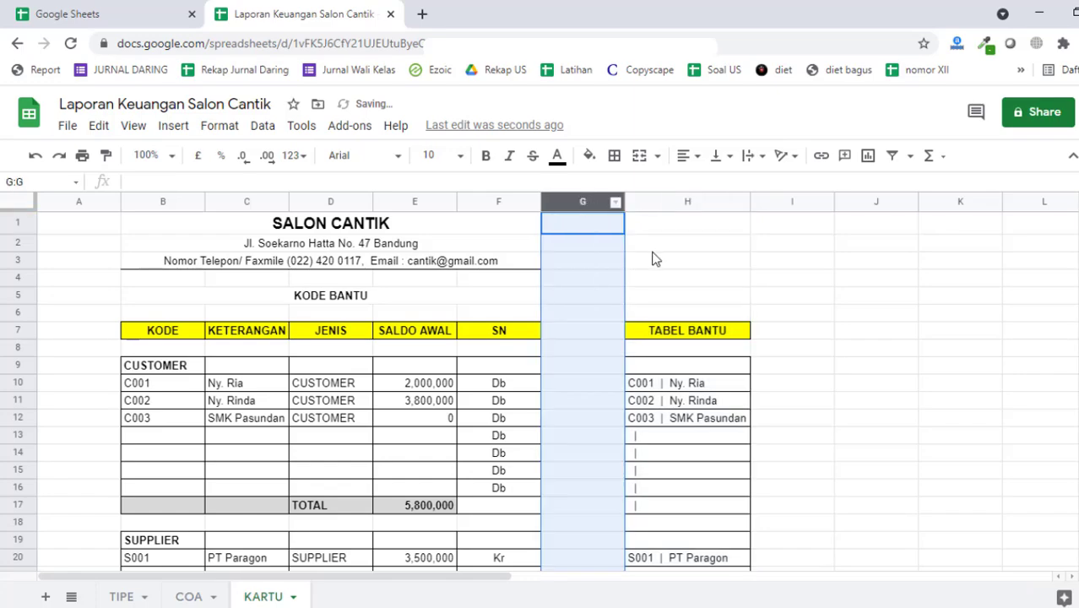
pyautogui.click(660, 245)
# Step: Try a narrow width for column H and widen it back to fit the TABEL BANTU entries
pyautogui.click(693, 205)
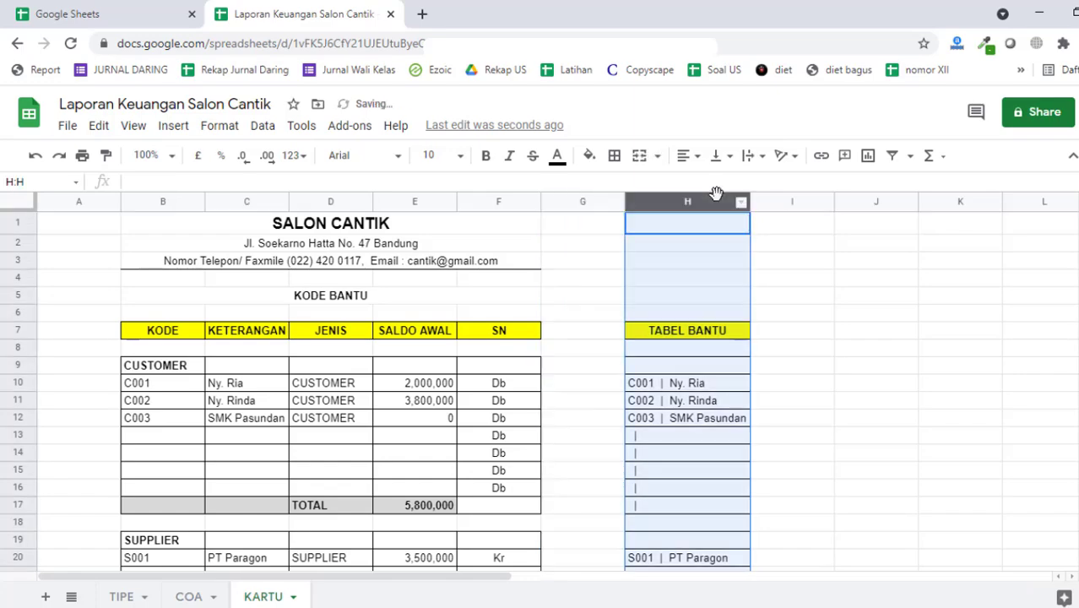
pyautogui.moveTo(750, 203); pyautogui.dragTo(652, 203)
pyautogui.click(936, 370)
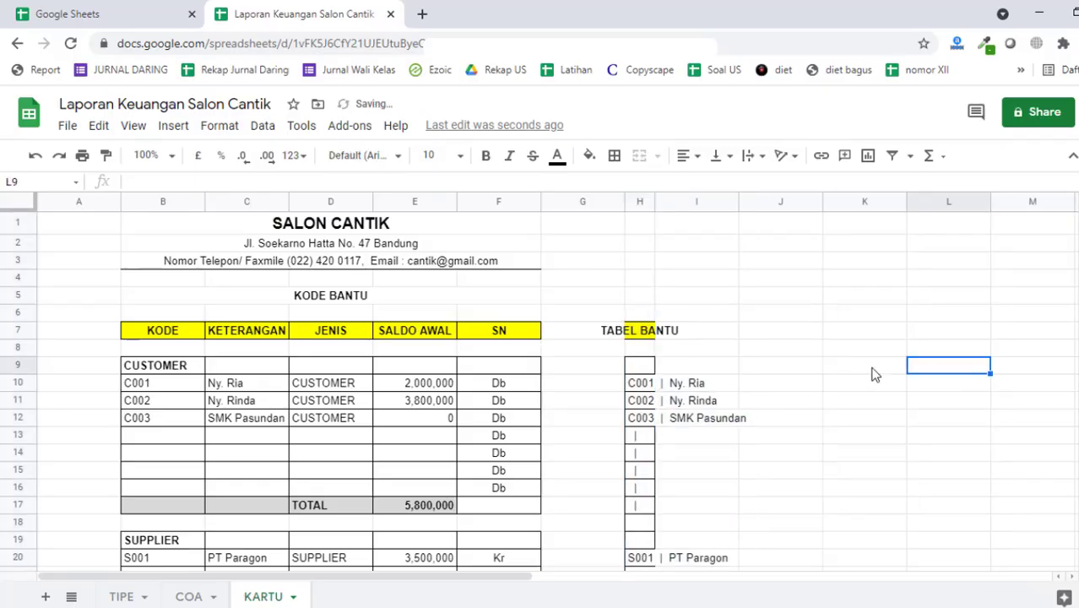
pyautogui.scroll(-3, 844, 384)
pyautogui.scroll(3, 778, 396)
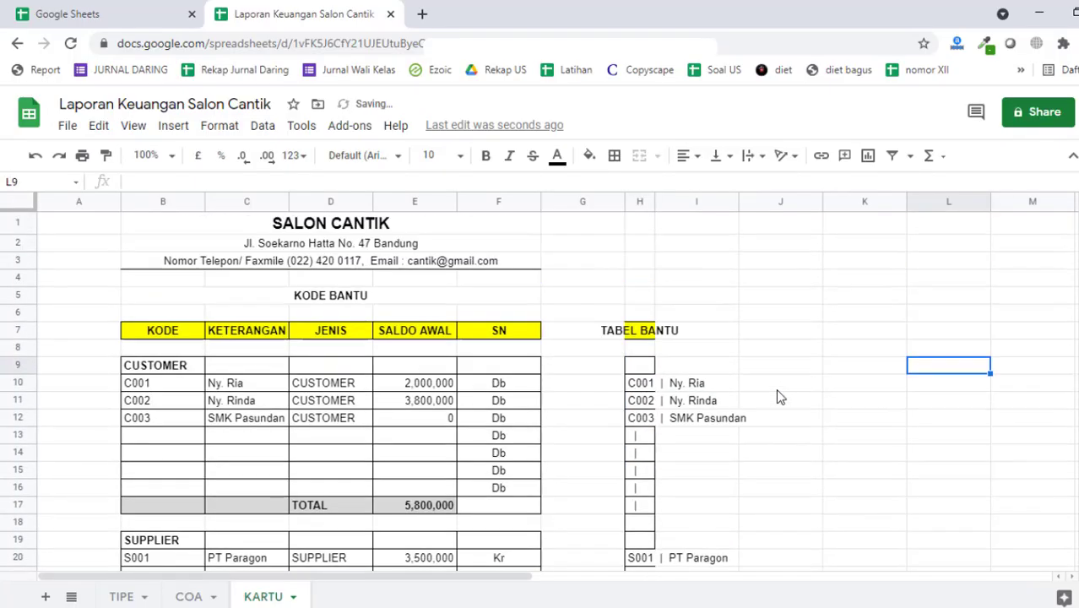
pyautogui.click(641, 203)
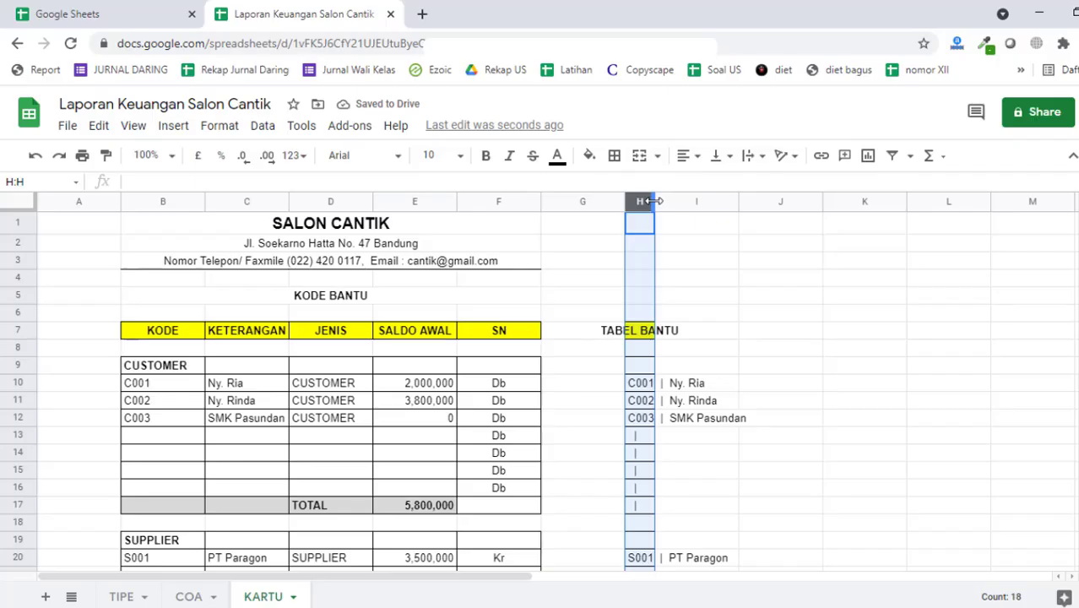
pyautogui.moveTo(655, 201); pyautogui.dragTo(750, 202)
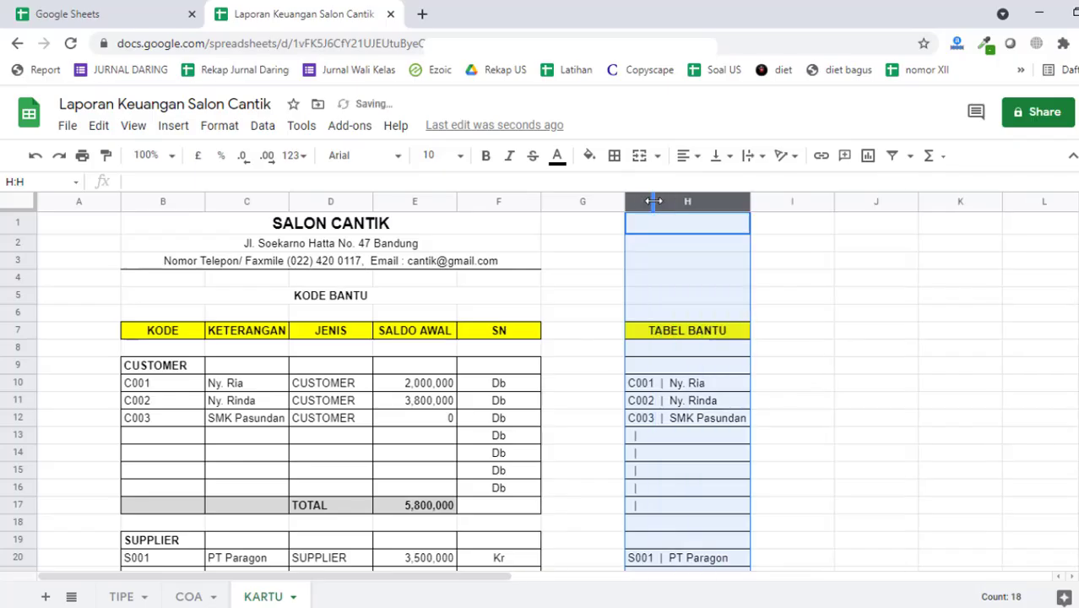
pyautogui.click(695, 349)
pyautogui.scroll(-3, 697, 363)
pyautogui.scroll(3, 697, 363)
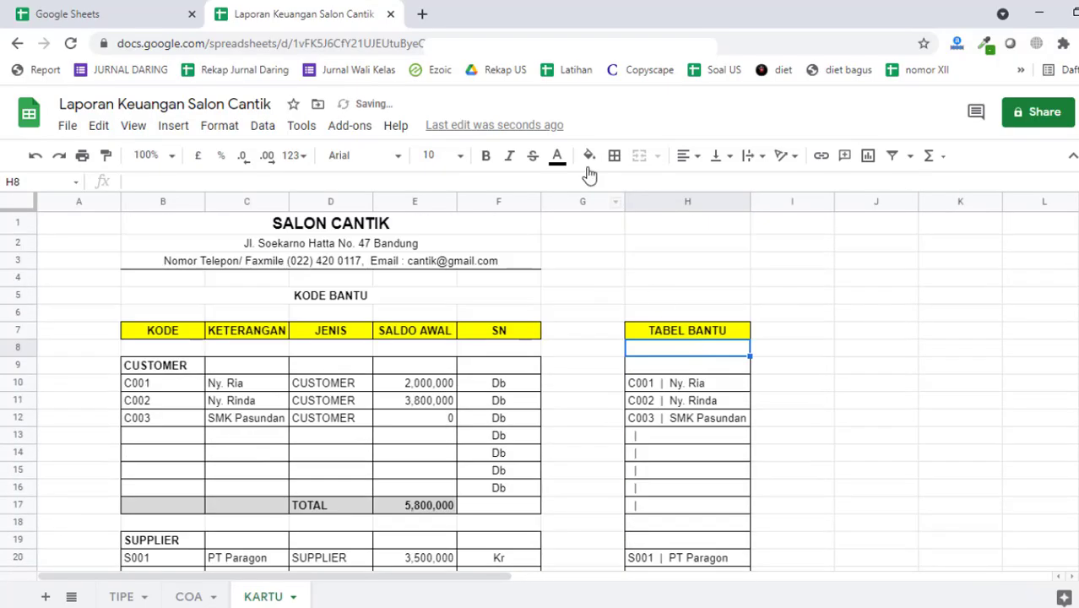
# Step: Shrink the empty column G to a thin spacer and slightly narrow the KODE column B
pyautogui.click(570, 201)
pyautogui.moveTo(625, 198); pyautogui.dragTo(582, 234)
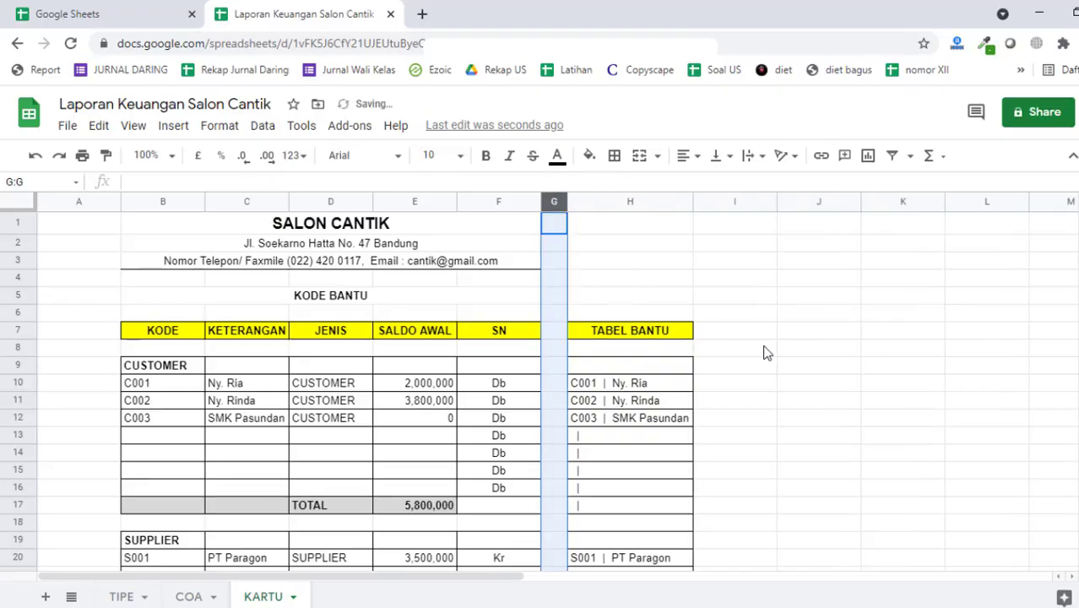
pyautogui.click(766, 353)
pyautogui.moveTo(202, 200); pyautogui.dragTo(194, 201)
pyautogui.click(285, 521)
pyautogui.scroll(-2, 285, 523)
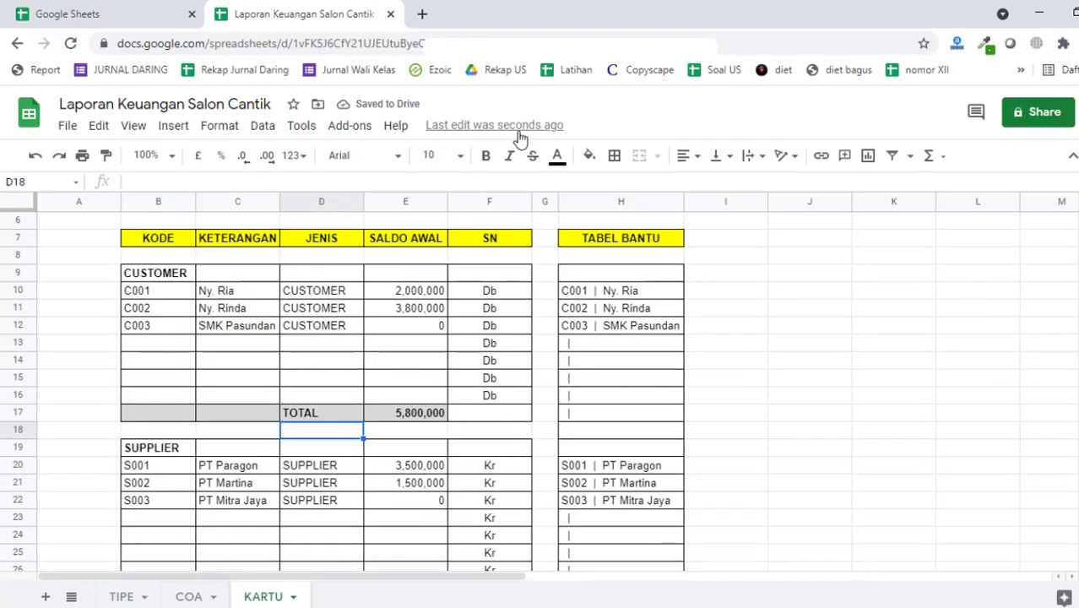
pyautogui.scroll(3, 367, 316)
# Step: Try VENDOR as the section heading in B19 and restore the heading SUPPLIER
pyautogui.click(150, 365)
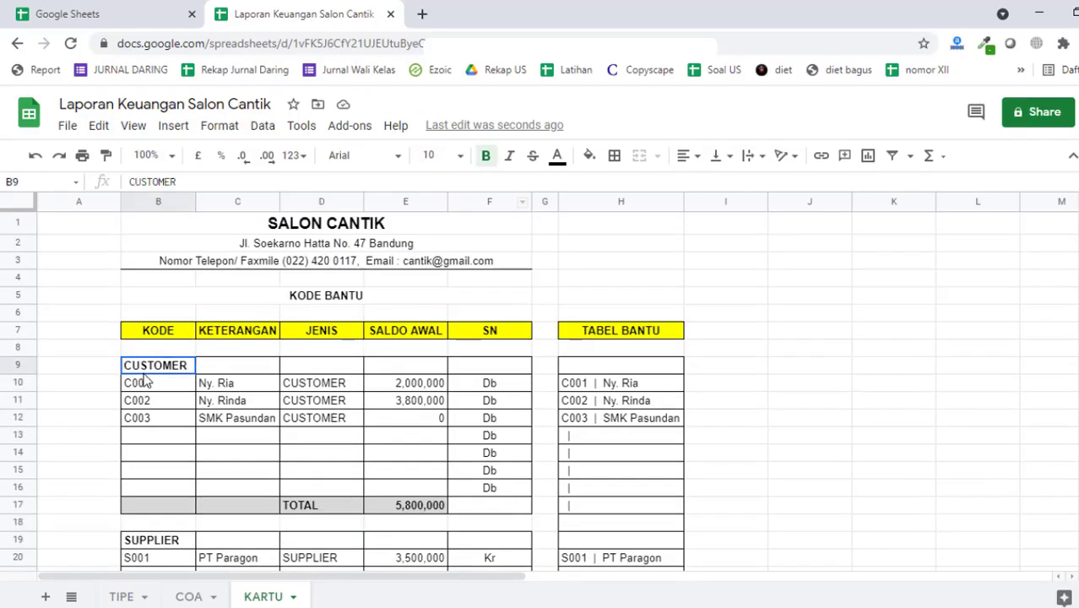
pyautogui.scroll(-3, 169, 355)
pyautogui.click(154, 450)
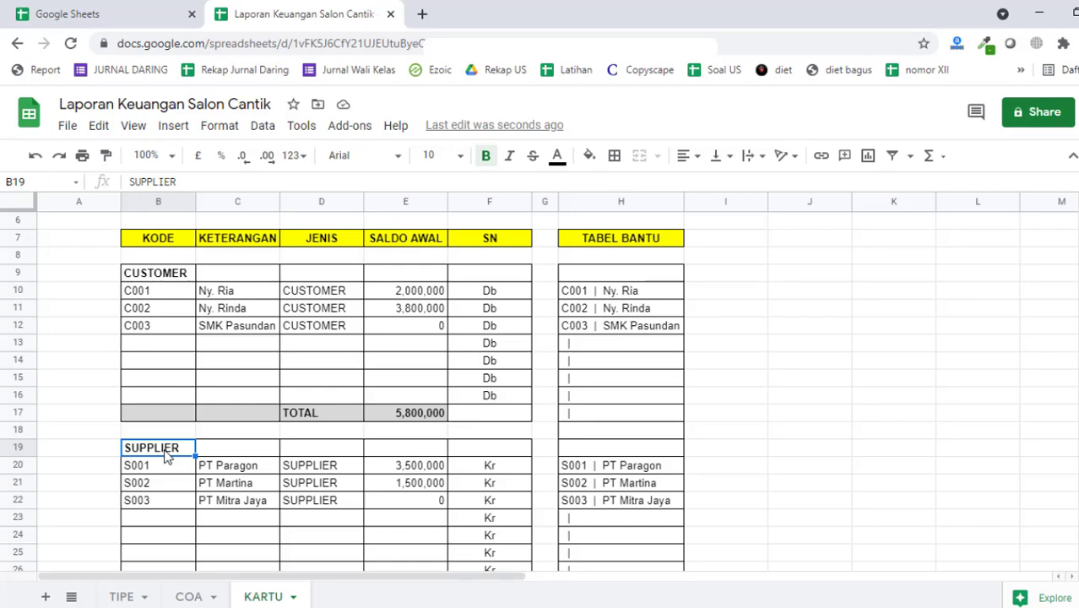
pyautogui.write('VEBDOR')
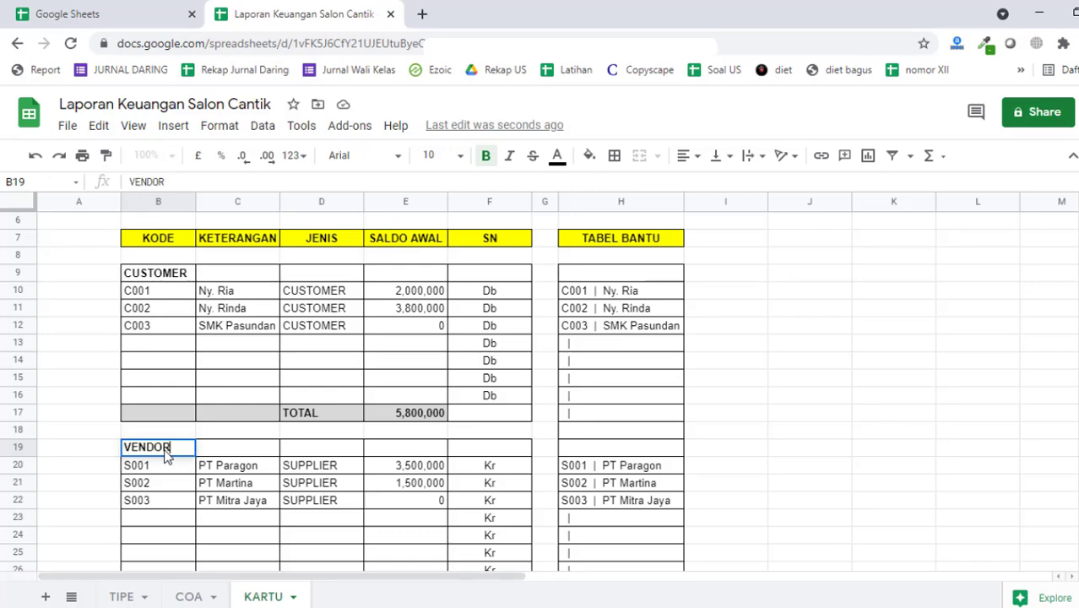
pyautogui.press('Return')
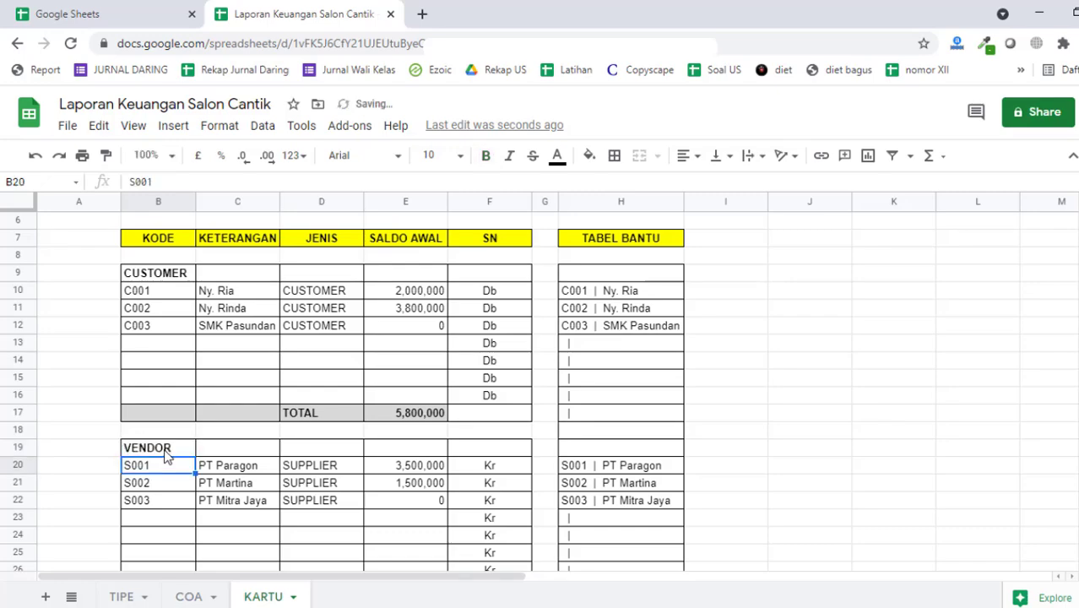
pyautogui.click(165, 450)
pyautogui.write('SUPPLIER')
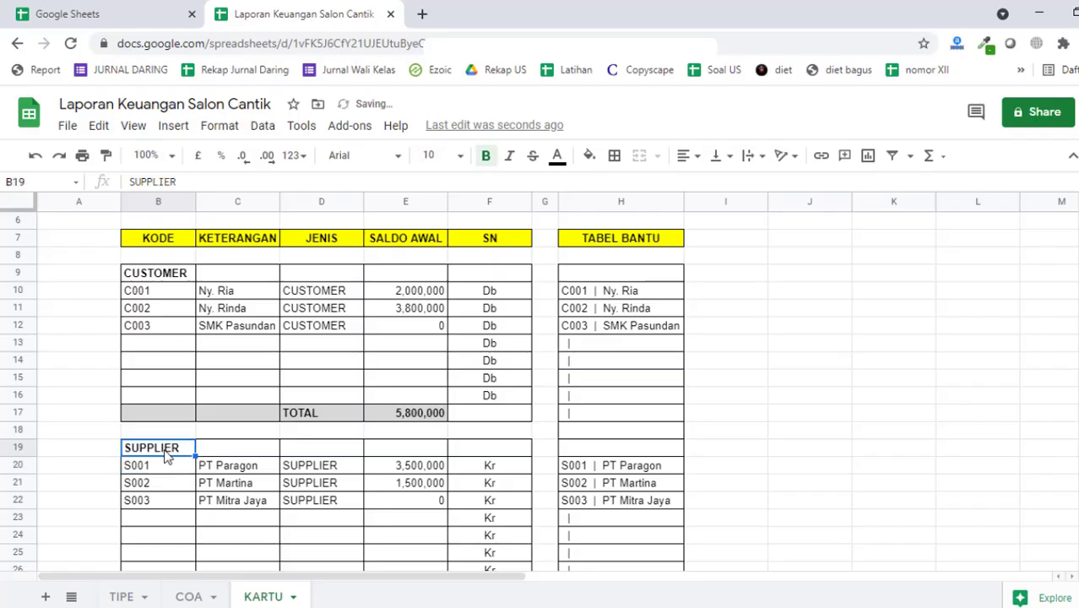
# Step: Review the customer codes, names and types in B10:D12
pyautogui.click(218, 293)
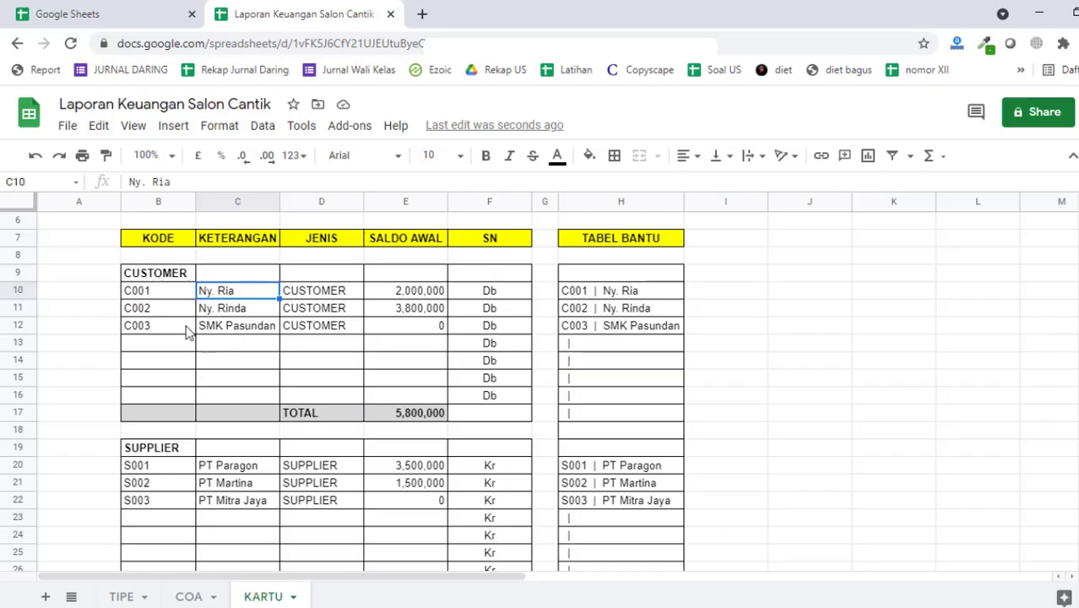
pyautogui.click(141, 294)
pyautogui.click(213, 327)
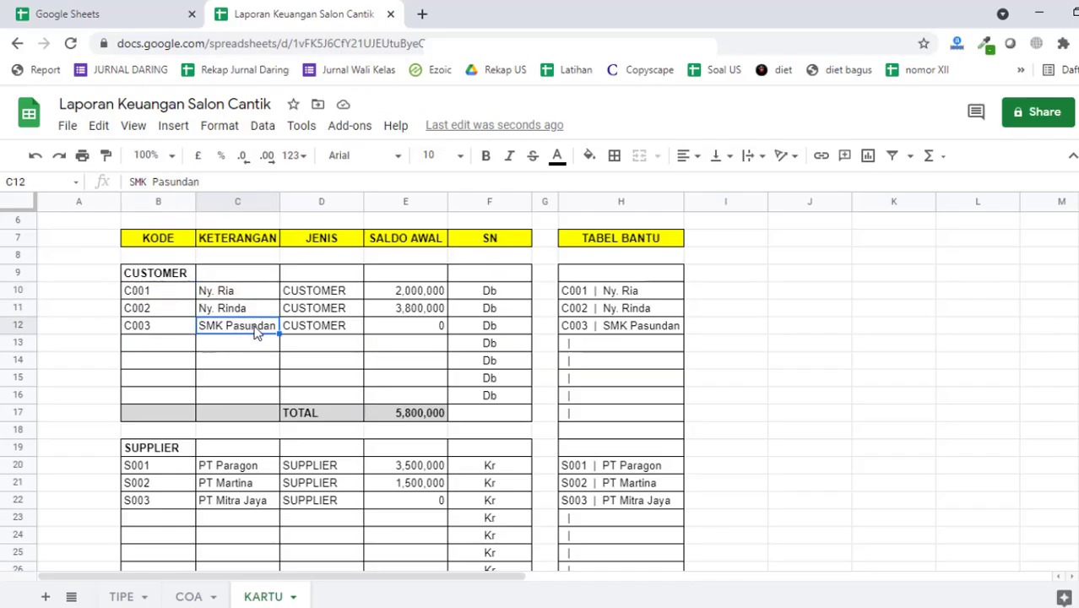
pyautogui.moveTo(325, 326); pyautogui.dragTo(165, 292)
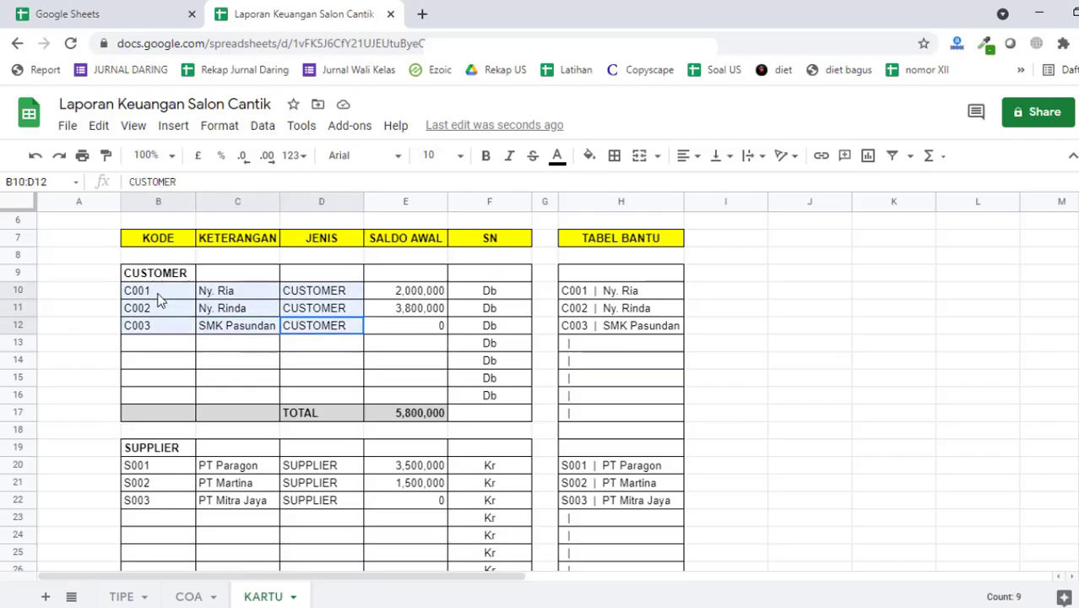
pyautogui.click(158, 295)
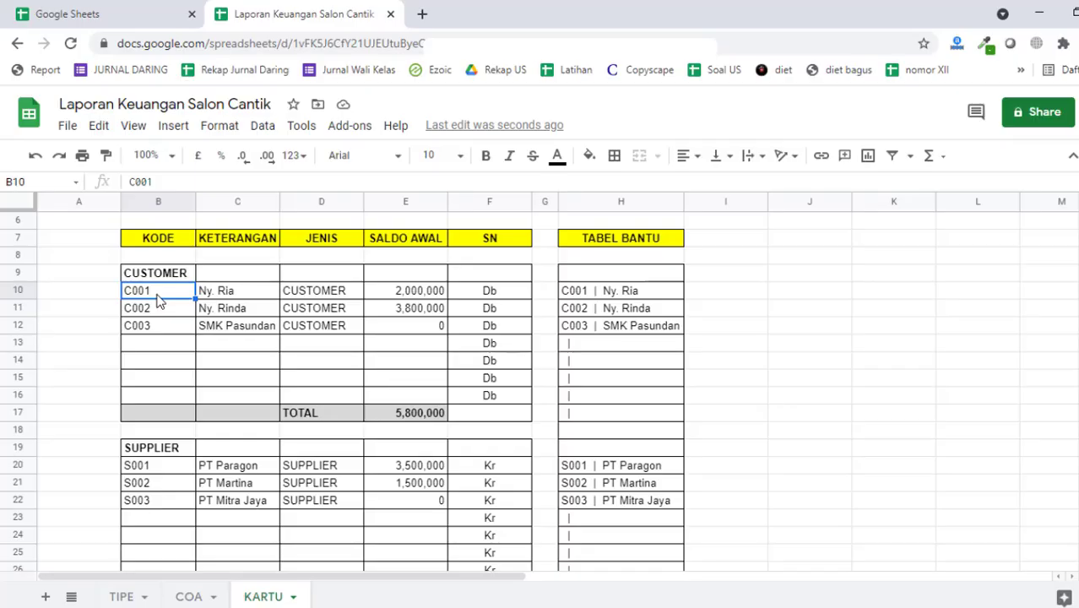
# Step: Examine the C001 row across to its SALDO AWAL and continue down to the first supplier's opening balance in E20
pyautogui.press('Right')
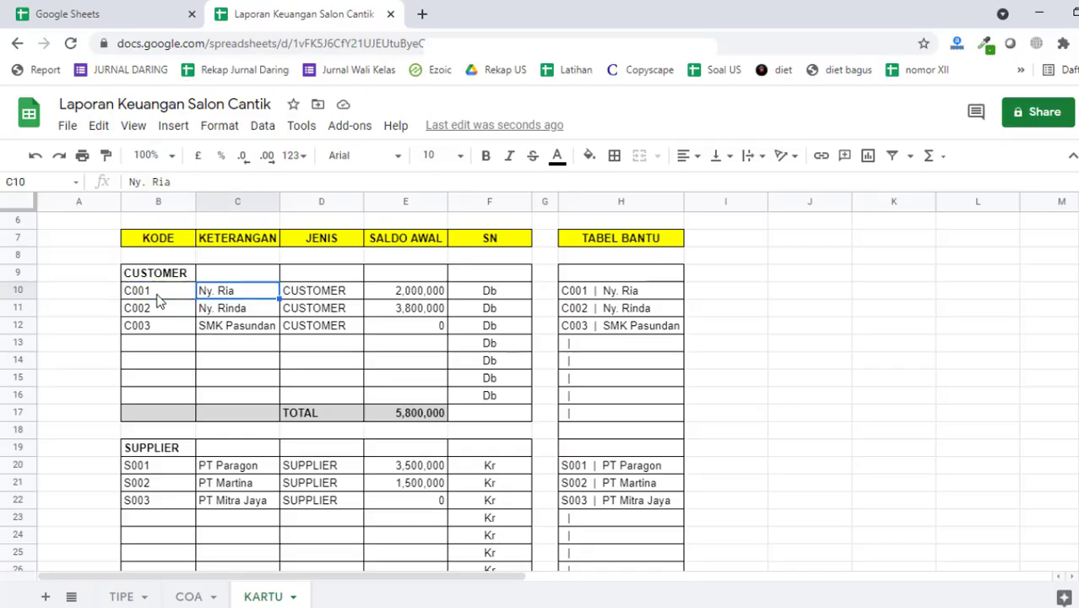
pyautogui.press('Right')
pyautogui.press('Right')
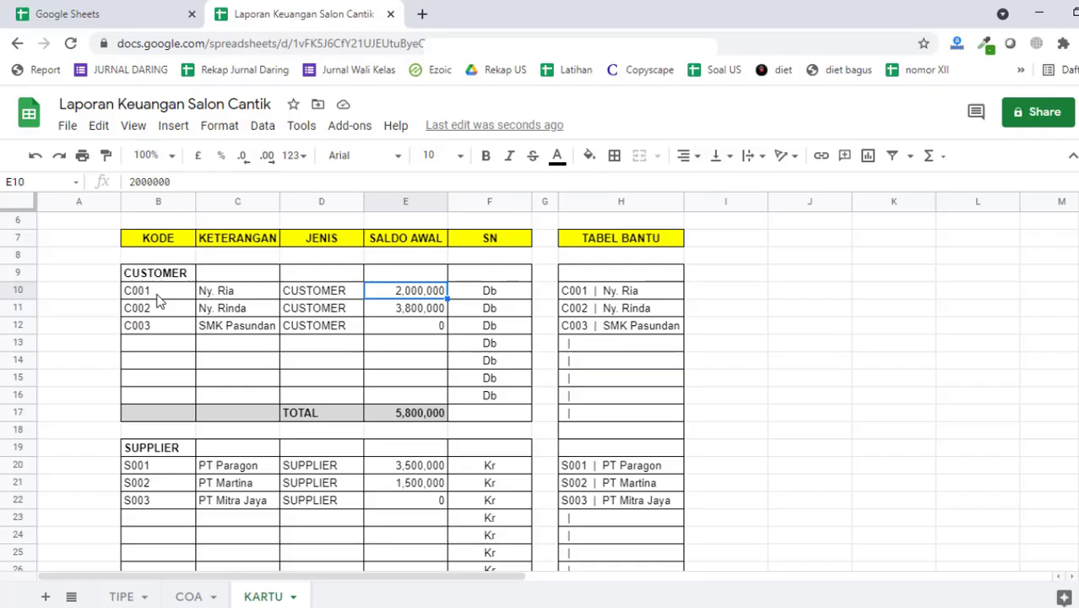
pyautogui.press('Down')
pyautogui.press('Down')
pyautogui.press('Down')
pyautogui.press('Down')
pyautogui.press('Down')
pyautogui.press('Down')
pyautogui.press('Down')
pyautogui.press('Down')
pyautogui.press('Down')
pyautogui.press('Down')
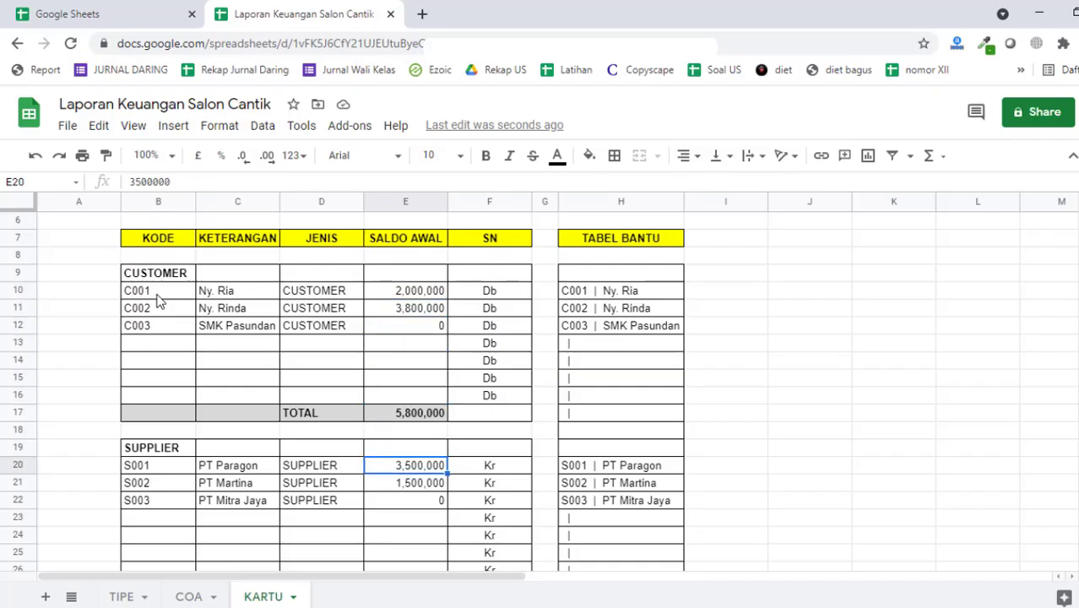
# Step: Examine the S001 supplier row from its opening balance back to its code and across to its SN entry in F20
pyautogui.press('Left')
pyautogui.press('Left')
pyautogui.press('Left')
pyautogui.press('Left')
pyautogui.press('Right')
pyautogui.press('Right')
pyautogui.press('Right')
pyautogui.press('Right')
pyautogui.press('Right')
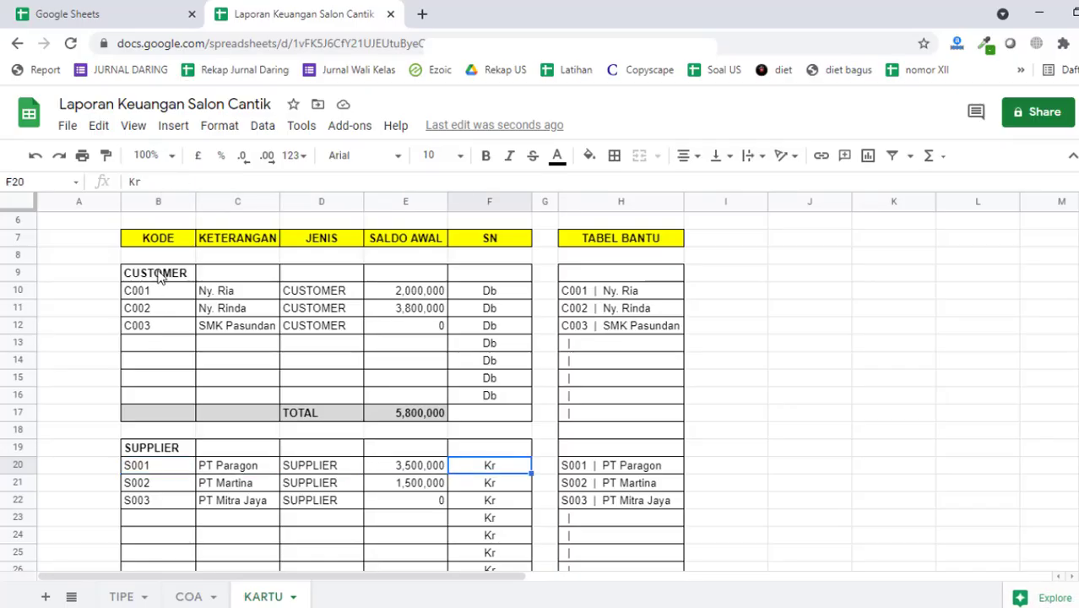
# Step: Narrow the SN column F on the KARTU sheet to about two thirds of its width
pyautogui.click(491, 308)
pyautogui.scroll(3, 498, 310)
pyautogui.scroll(-2, 498, 309)
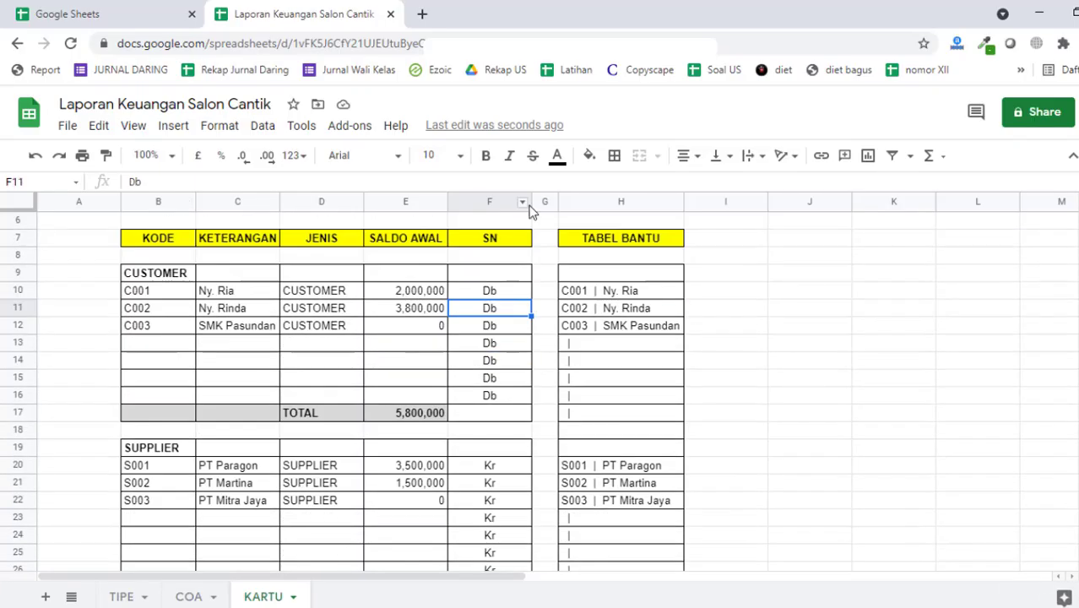
pyautogui.moveTo(530, 200); pyautogui.dragTo(502, 200)
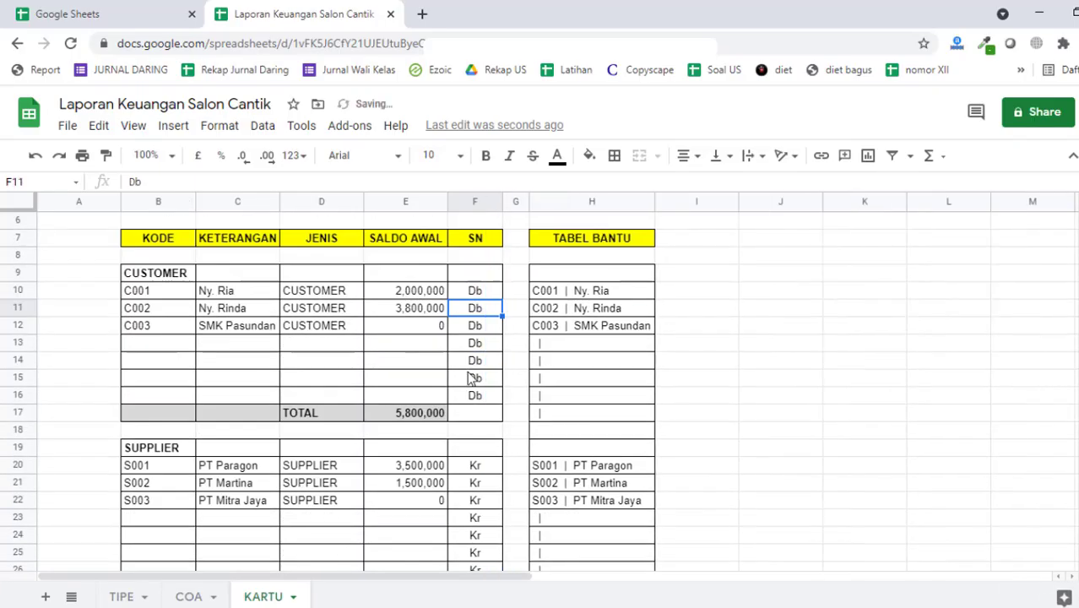
# Step: Review the SN column from its heading through the customer entries in F10:F16 to the supplier entries in F20:F27
pyautogui.click(480, 243)
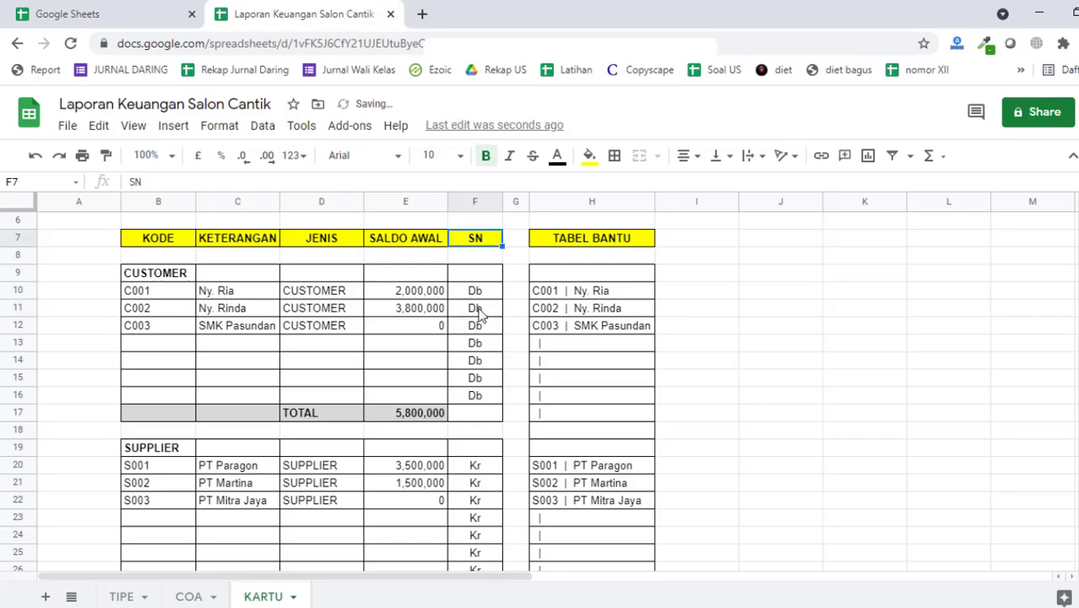
pyautogui.moveTo(476, 293)
pyautogui.mouseDown()
pyautogui.moveTo(475, 400)
pyautogui.moveTo(484, 295)
pyautogui.mouseUp()
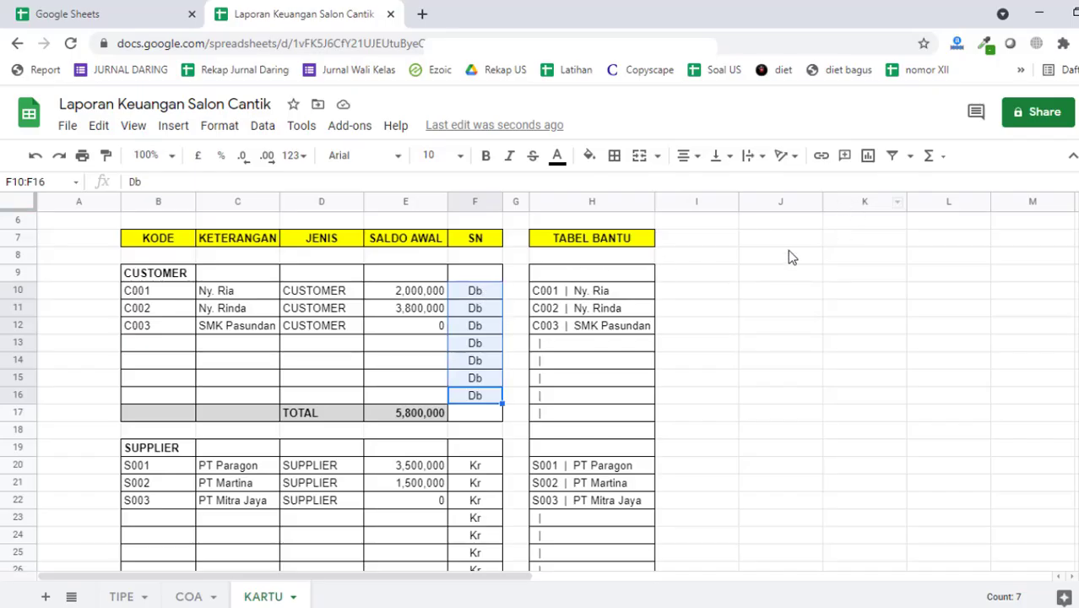
pyautogui.click(272, 448)
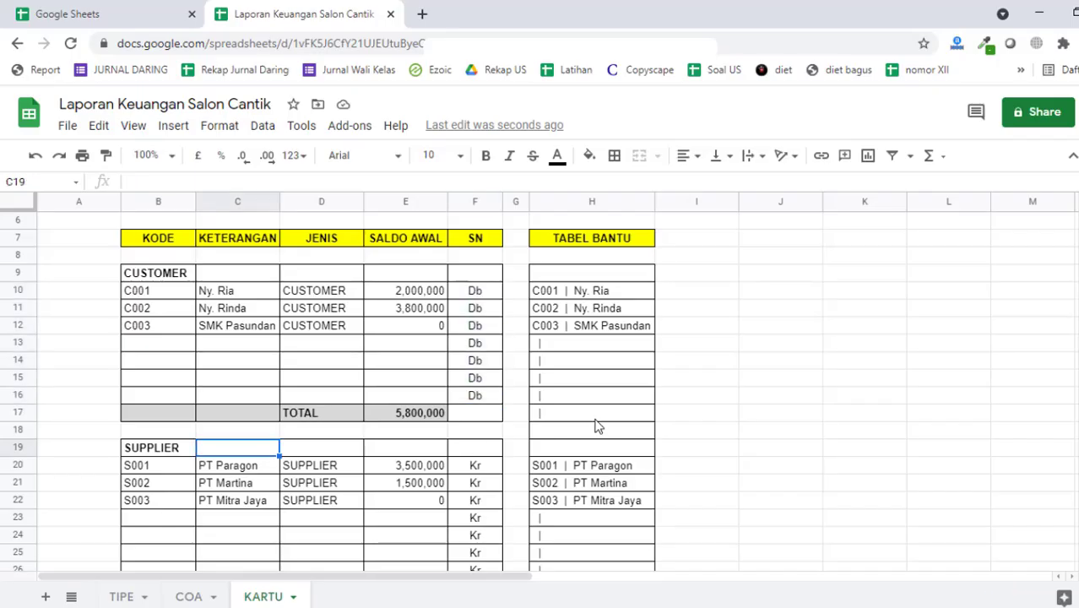
pyautogui.click(597, 413)
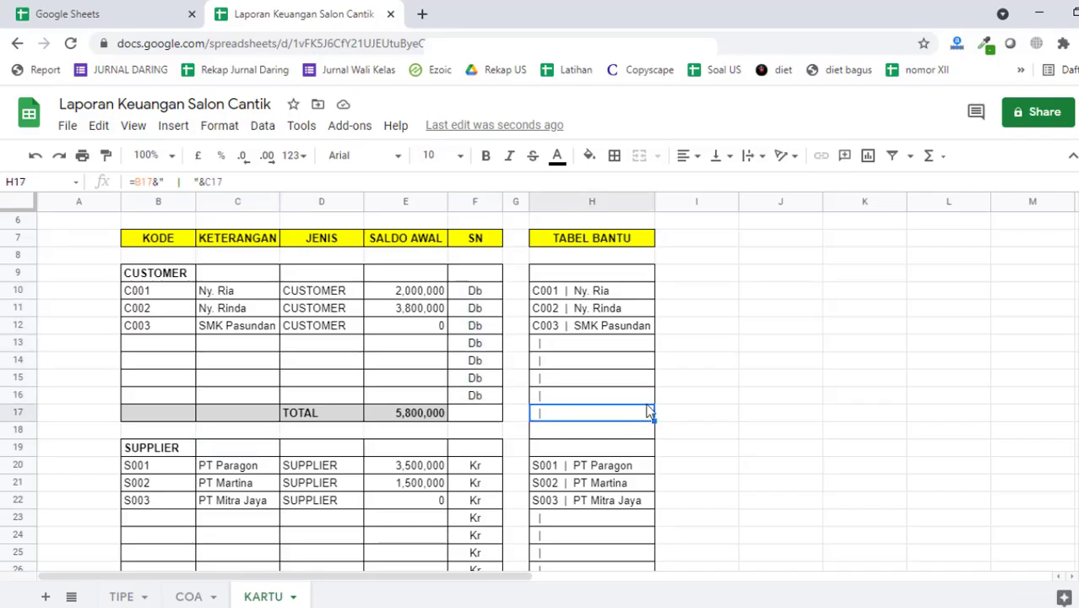
pyautogui.scroll(-3, 648, 411)
pyautogui.click(480, 345)
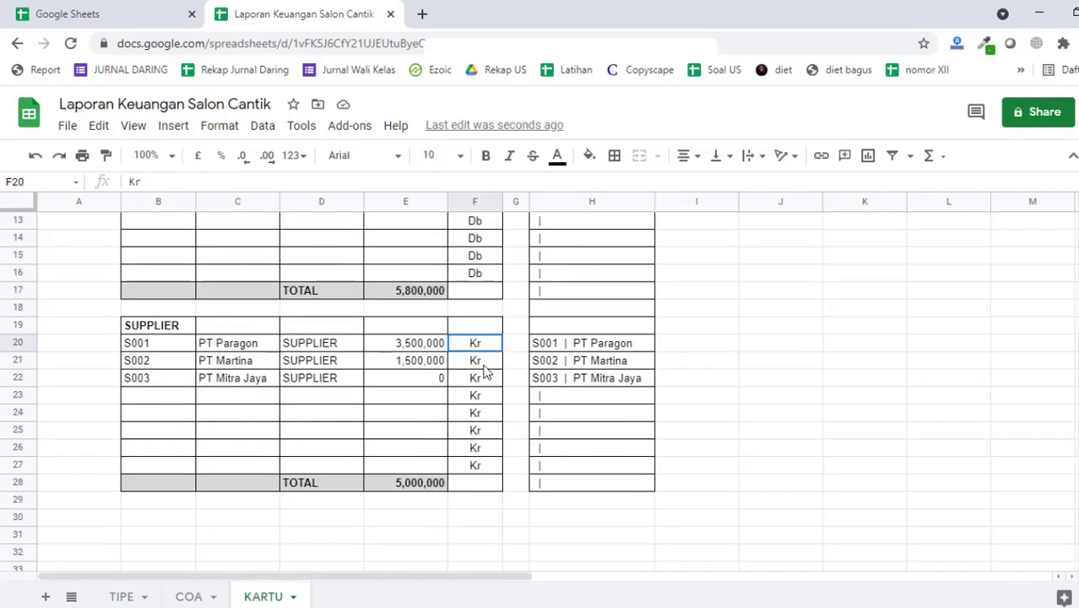
pyautogui.moveTo(486, 371); pyautogui.dragTo(501, 470)
# Step: Inspect the TABEL BANTU formula in H10 and compare it with the formula pattern noted on the COA sheet
pyautogui.scroll(5, 663, 366)
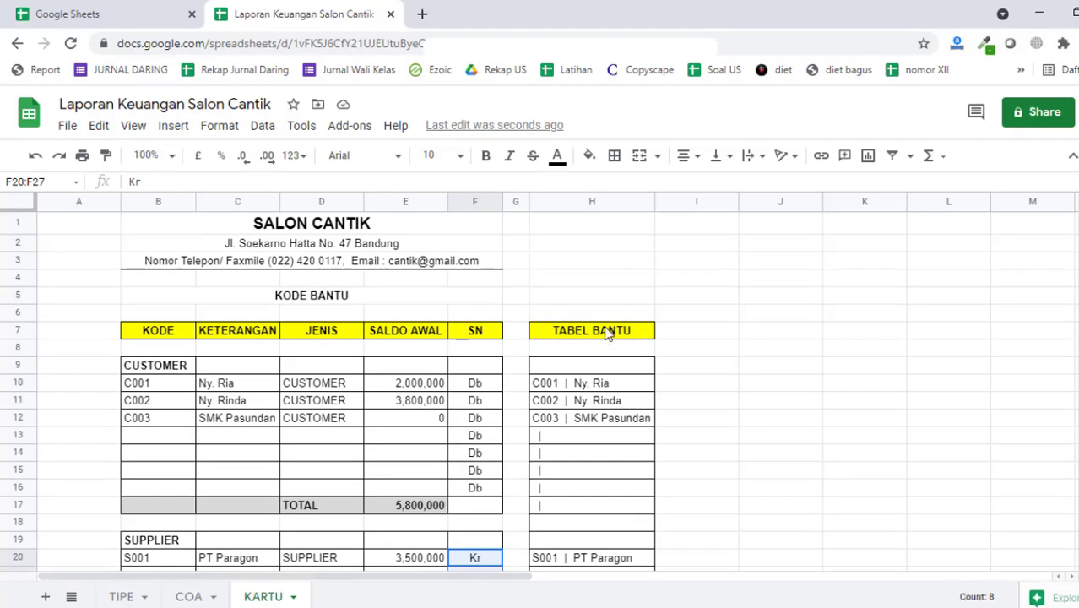
pyautogui.click(607, 332)
pyautogui.click(619, 382)
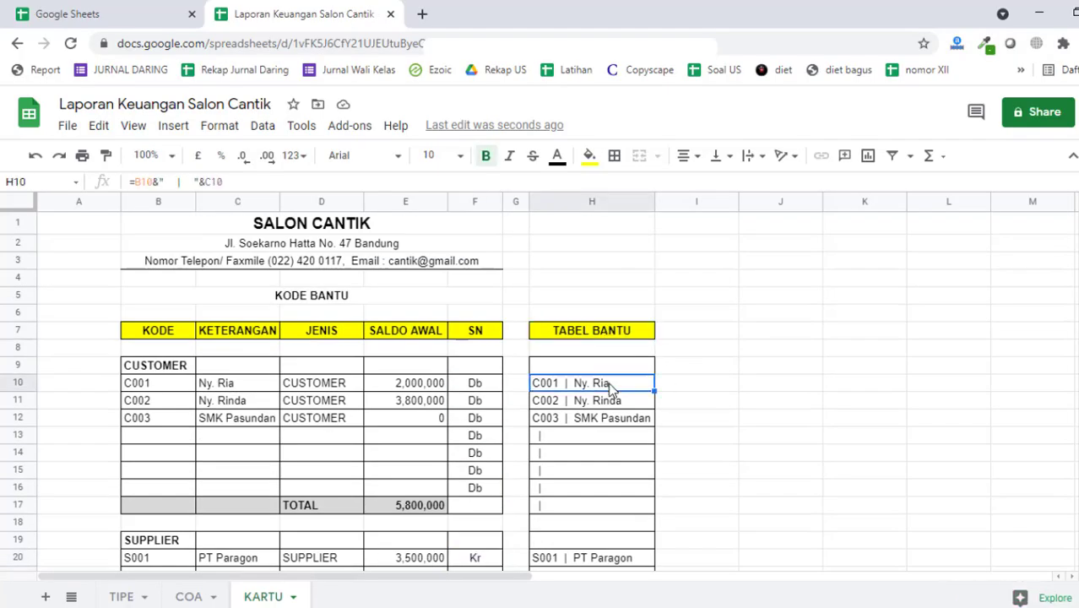
pyautogui.click(193, 596)
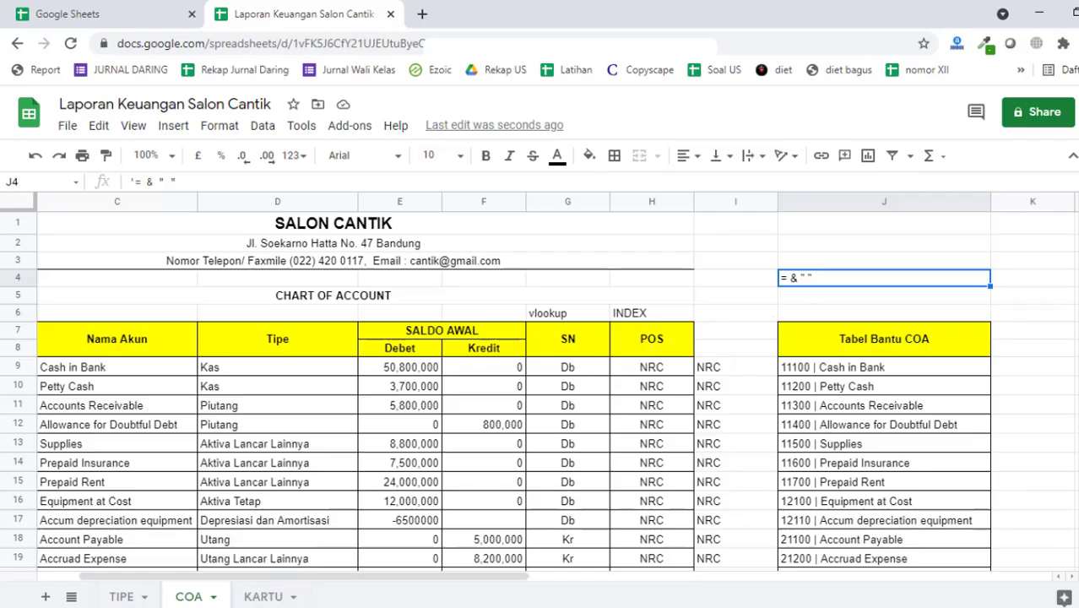
# Step: Enter the formula pattern = & "" as plain text in H5 above TABEL BANTU on the KARTU sheet
pyautogui.click(269, 598)
pyautogui.click(600, 295)
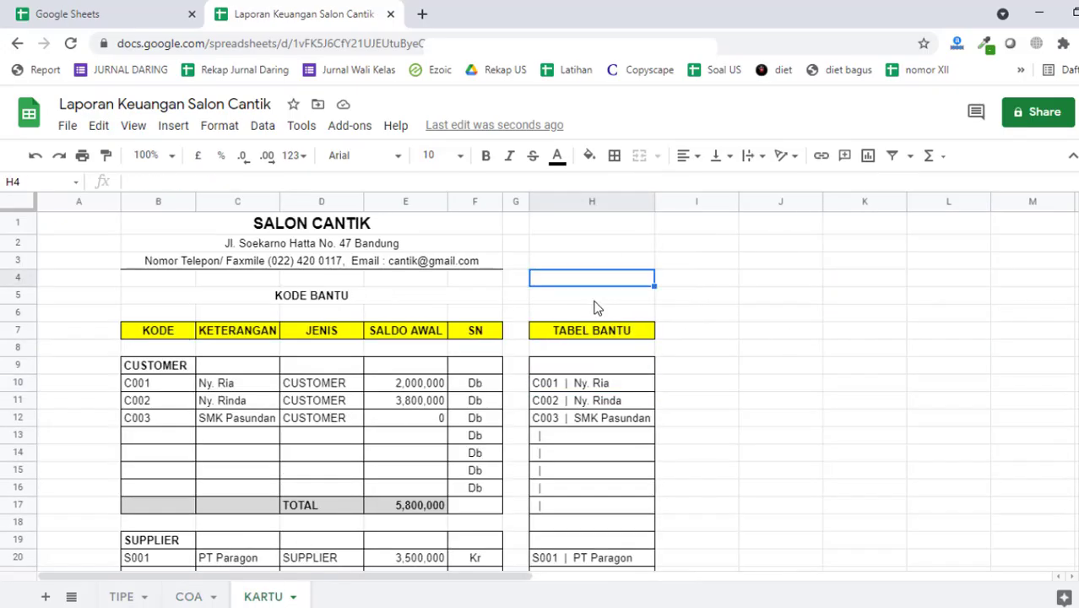
pyautogui.write('=')
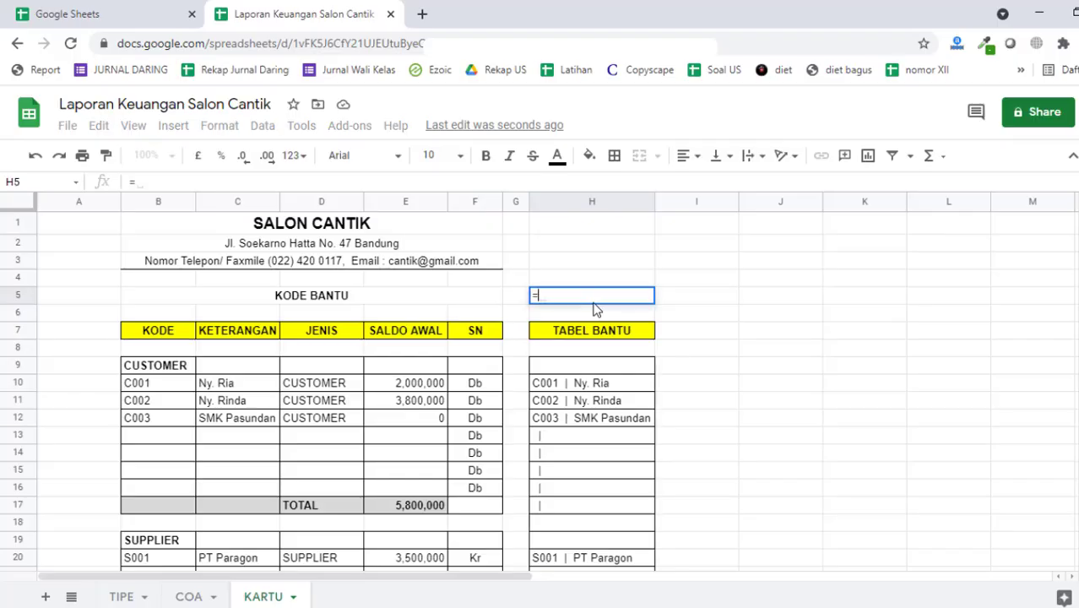
pyautogui.press('BackSpace')
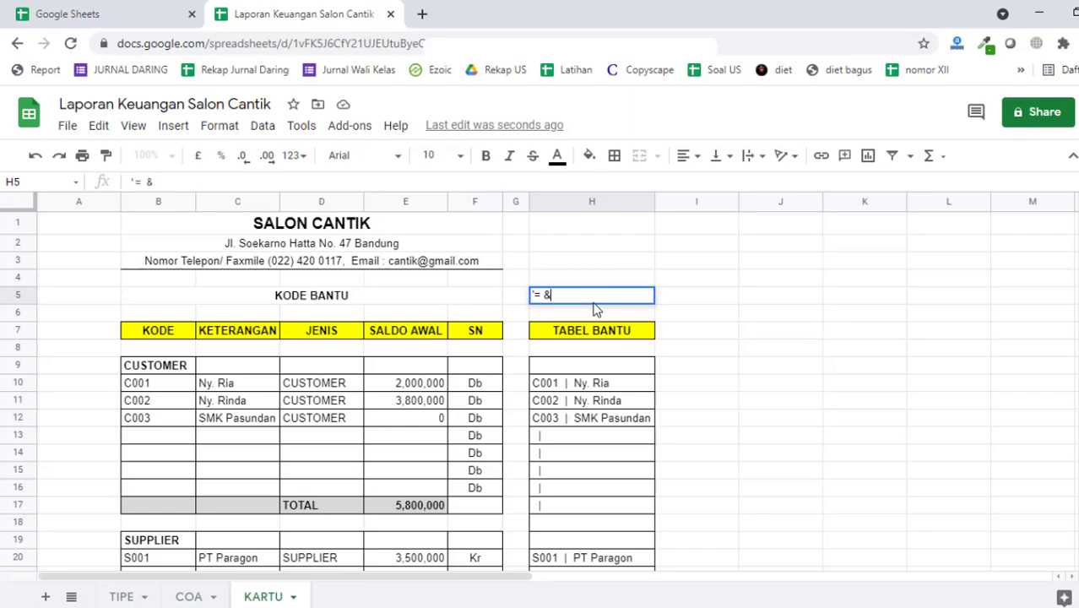
pyautogui.write('\'= & ""')
pyautogui.press('Return')
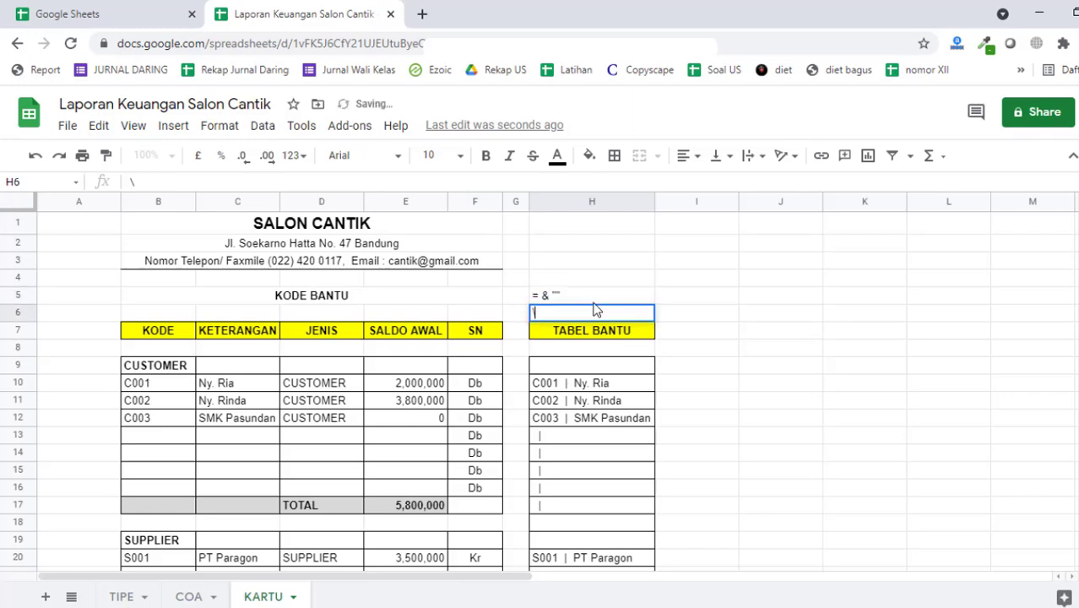
# Step: Select the TABEL BANTU cells H9:H28 covering both the customer and supplier sections
pyautogui.press('Down')
pyautogui.press('Down')
pyautogui.press('Down')
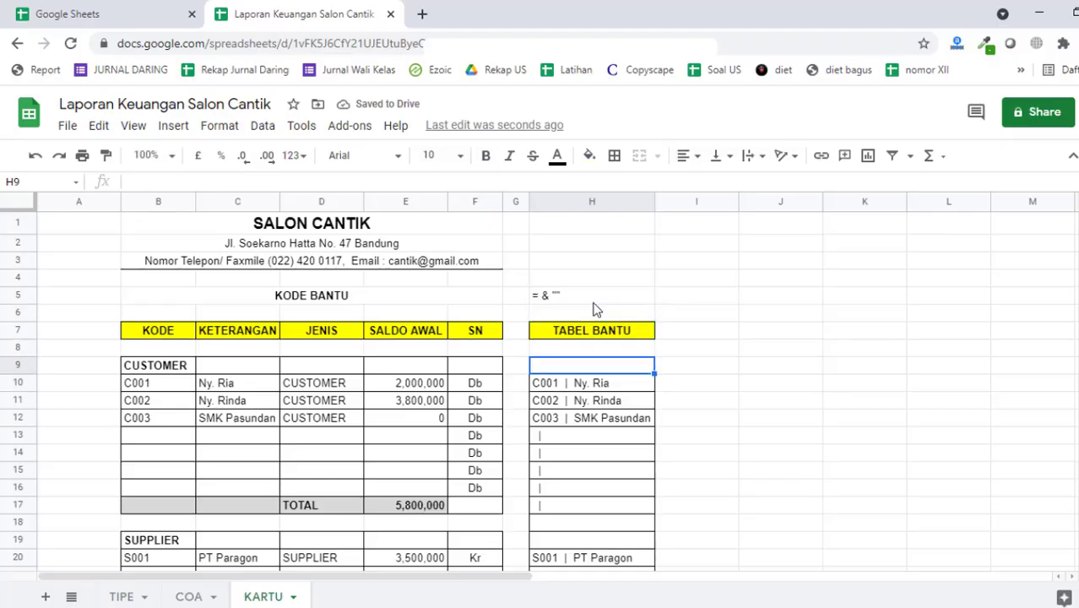
pyautogui.hotkey('shift', 'Down')
pyautogui.hotkey('shift', 'Down')
pyautogui.hotkey('shift', 'Down')
pyautogui.hotkey('shift', 'Down')
pyautogui.hotkey('shift', 'Down')
pyautogui.hotkey('shift', 'Down')
pyautogui.hotkey('shift', 'Down')
pyautogui.hotkey('shift', 'Down')
pyautogui.hotkey('shift', 'Down')
pyautogui.hotkey('shift', 'Down')
pyautogui.hotkey('shift', 'Down')
pyautogui.hotkey('shift', 'Down')
pyautogui.hotkey('shift', 'Down')
pyautogui.hotkey('shift', 'Down')
pyautogui.hotkey('shift', 'Down')
pyautogui.hotkey('shift', 'Down')
pyautogui.hotkey('shift', 'Down')
pyautogui.hotkey('shift', 'Down')
pyautogui.hotkey('shift', 'Down')
pyautogui.hotkey('shift', 'Down')
pyautogui.hotkey('shift', 'Down')
pyautogui.hotkey('shift', 'Down')
pyautogui.hotkey('shift', 'Down')
pyautogui.hotkey('shift', 'Down')
pyautogui.hotkey('shift', 'Up')
pyautogui.hotkey('shift', 'Up')
pyautogui.hotkey('shift', 'Up')
pyautogui.hotkey('shift', 'Up')
pyautogui.hotkey('shift', 'Up')
pyautogui.hotkey('shift', 'Up')
pyautogui.hotkey('shift', 'Up')
pyautogui.hotkey('shift', 'Up')
pyautogui.hotkey('shift', 'Up')
pyautogui.hotkey('shift', 'Up')
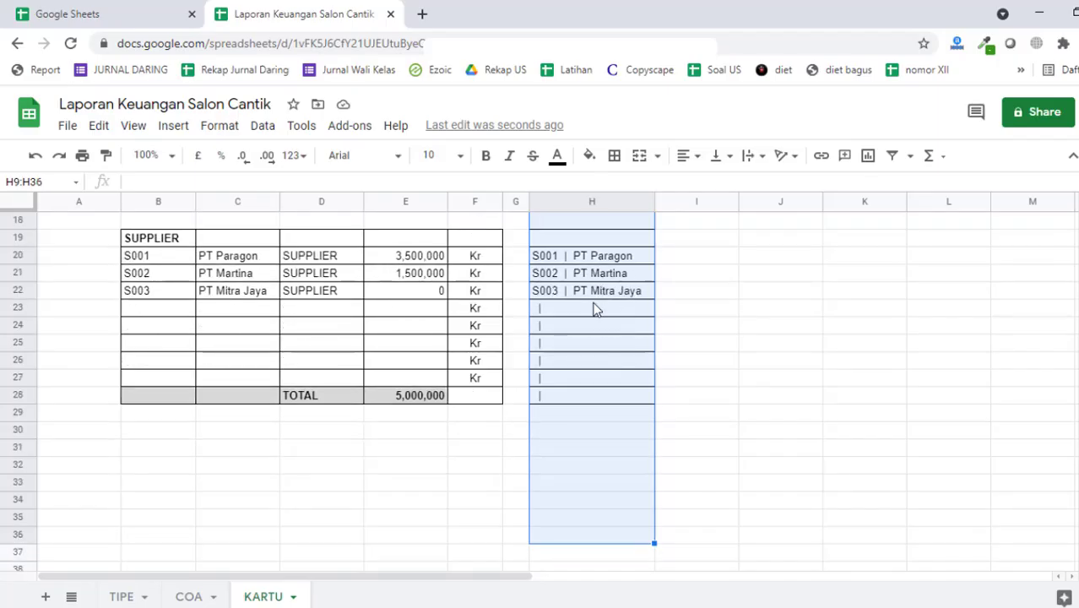
pyautogui.hotkey('shift', 'Down')
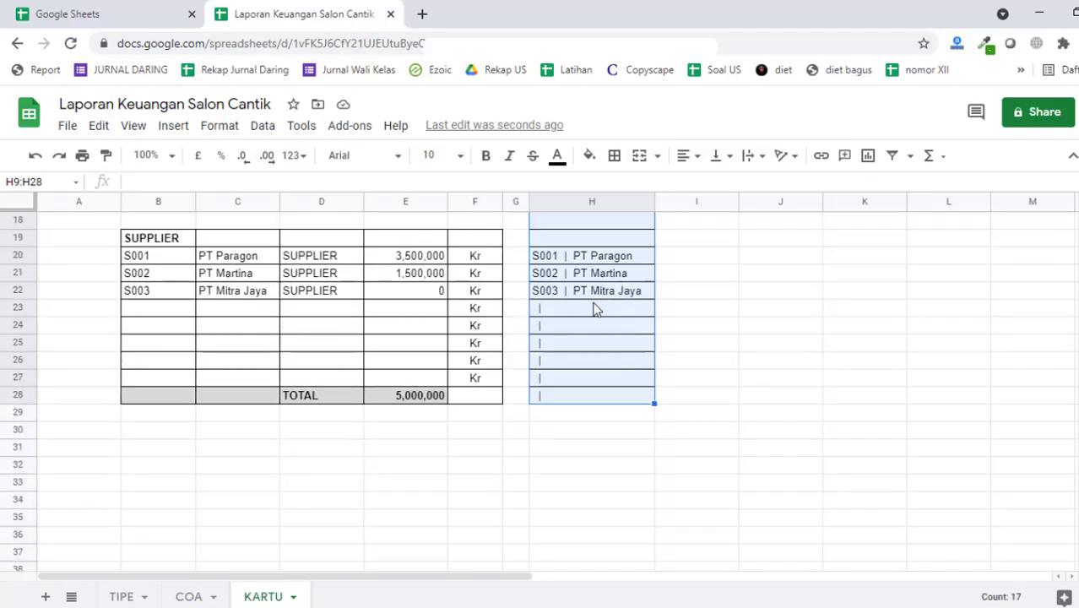
# Step: Clear the contents of the TABEL BANTU cells H9:H28 on the KARTU sheet
pyautogui.press('Delete')
pyautogui.scroll(4, 595, 309)
pyautogui.click(583, 281)
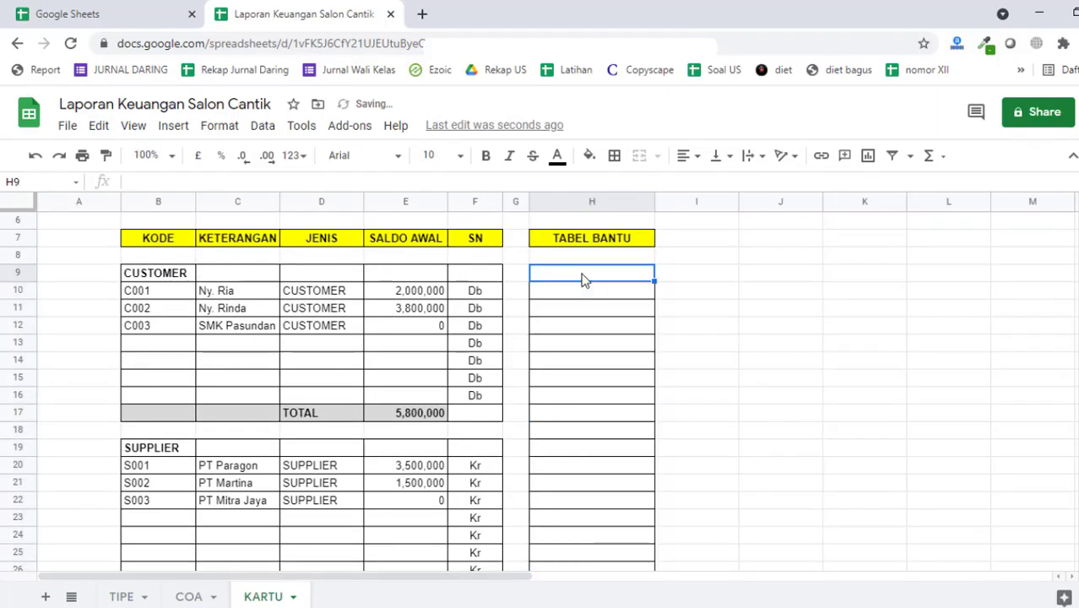
pyautogui.write('=')
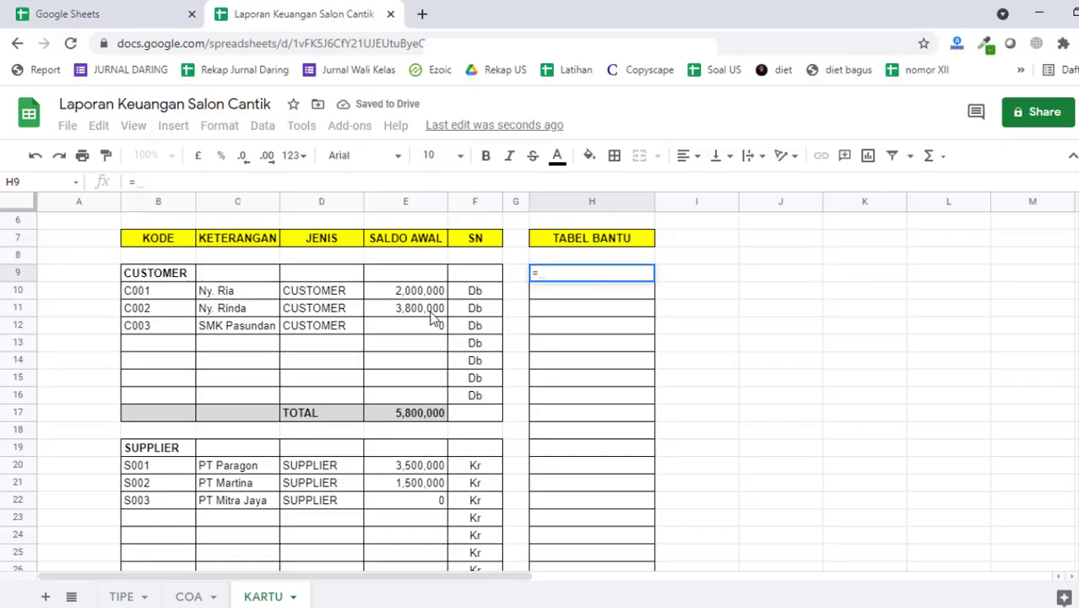
pyautogui.press('Escape')
# Step: Enter the formula =B10&" "&C10 in cell H10 to join the customer's code and name with a space
pyautogui.press('Down')
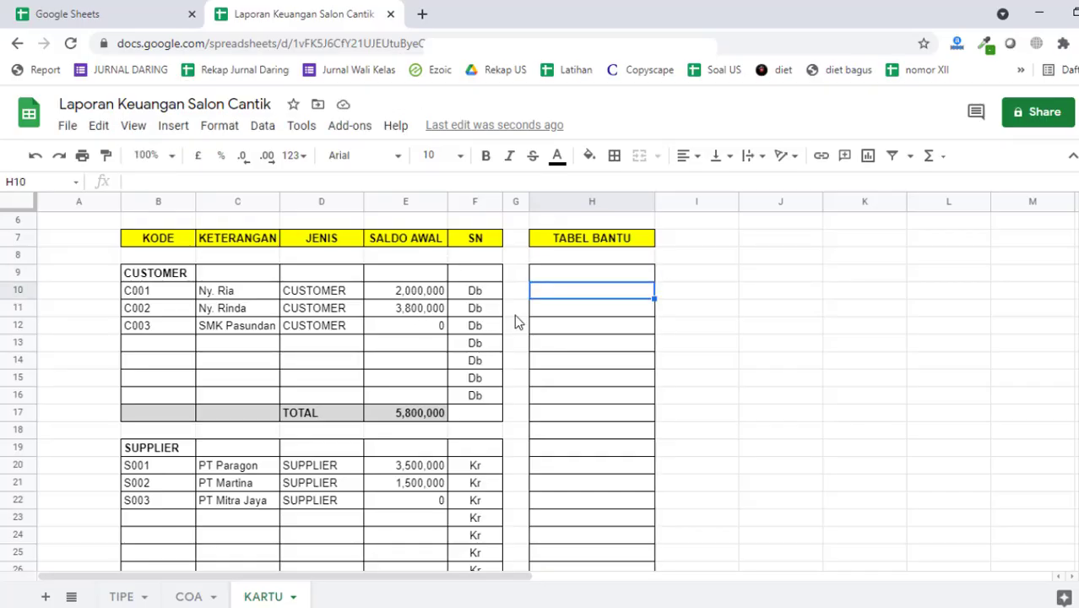
pyautogui.write('=')
pyautogui.press('Left')
pyautogui.press('Left')
pyautogui.press('Left')
pyautogui.press('Left')
pyautogui.press('Left')
pyautogui.press('Left')
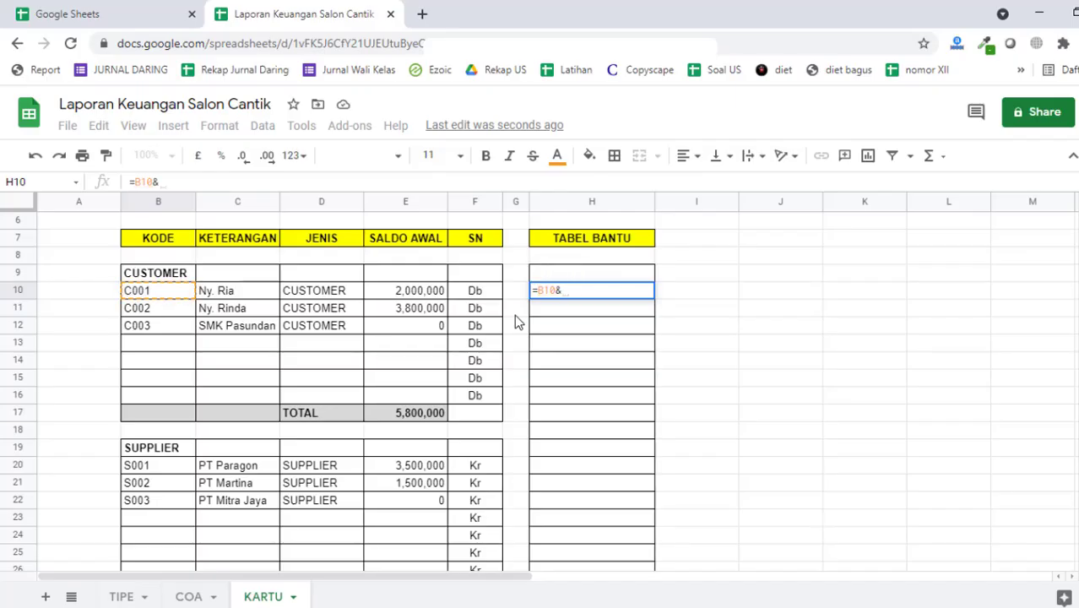
pyautogui.write('&"')
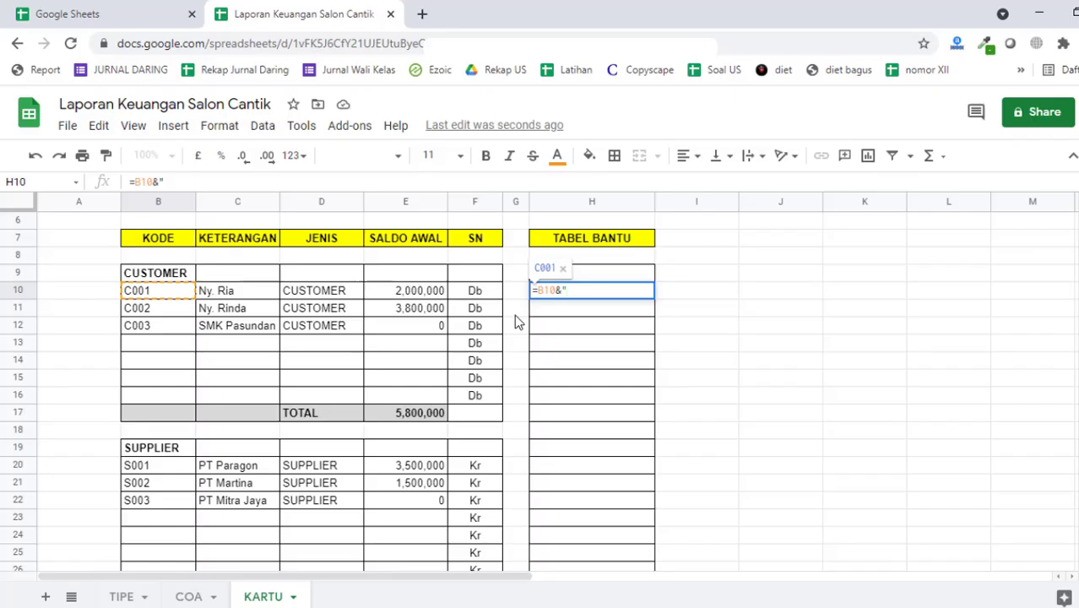
pyautogui.press('BackSpace')
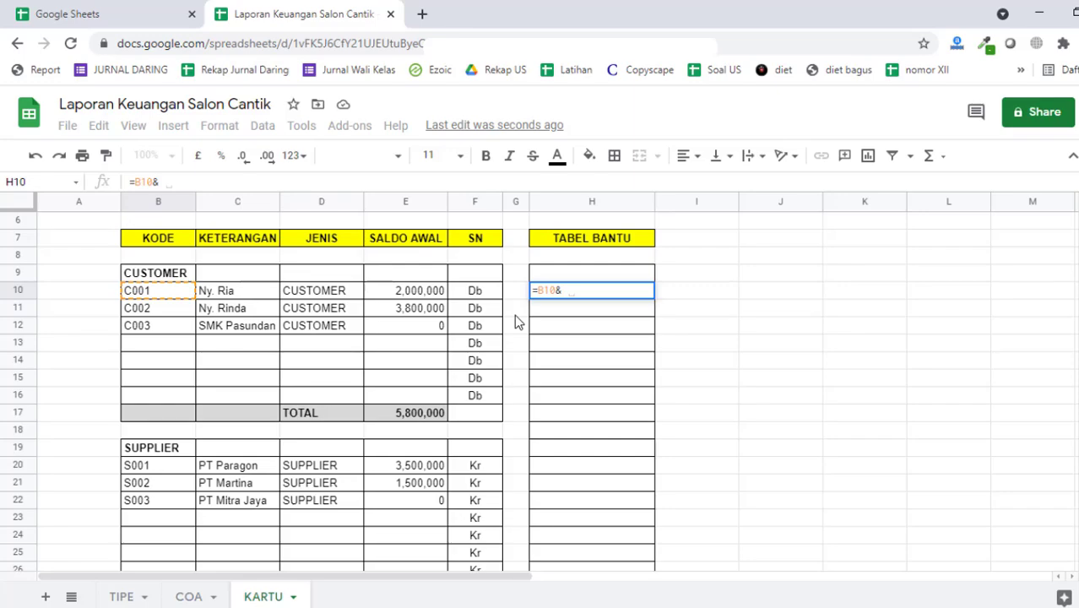
pyautogui.press('BackSpace')
pyautogui.write('"')
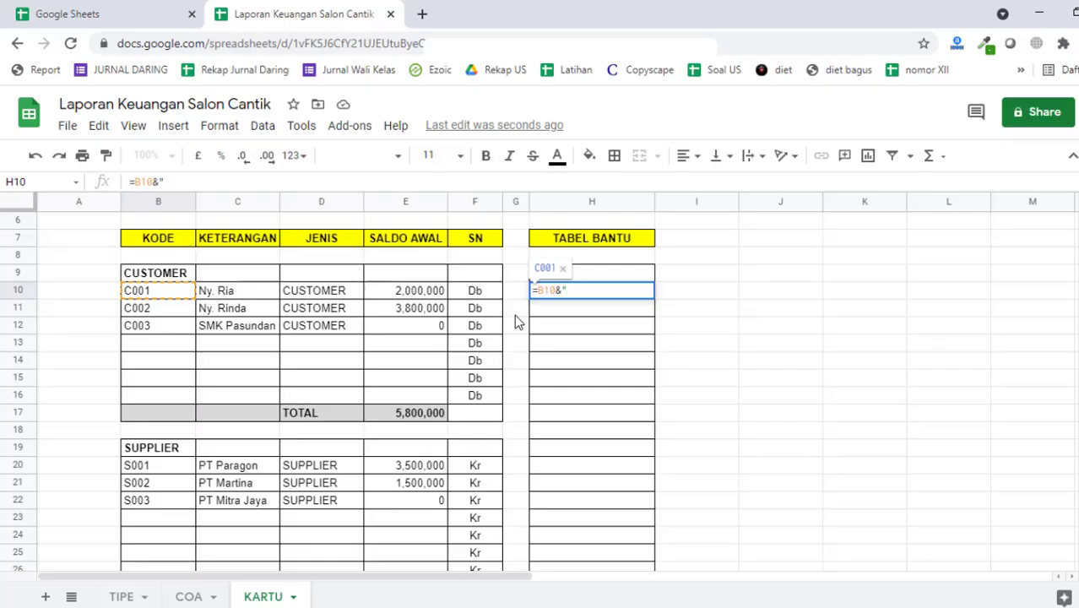
pyautogui.write('"&')
pyautogui.click(263, 297)
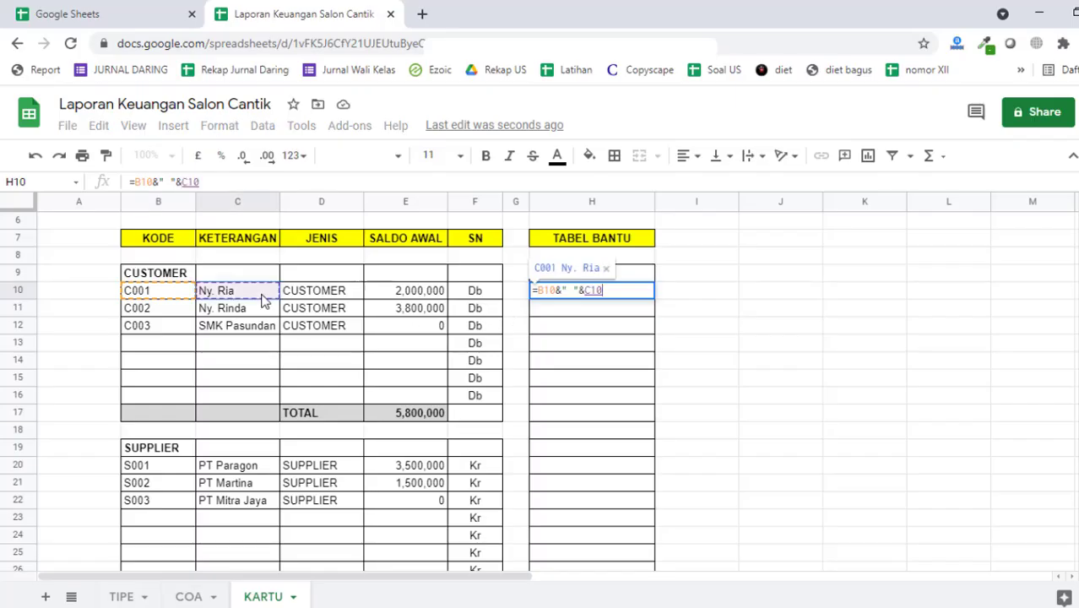
pyautogui.press('Return')
pyautogui.press('Up')
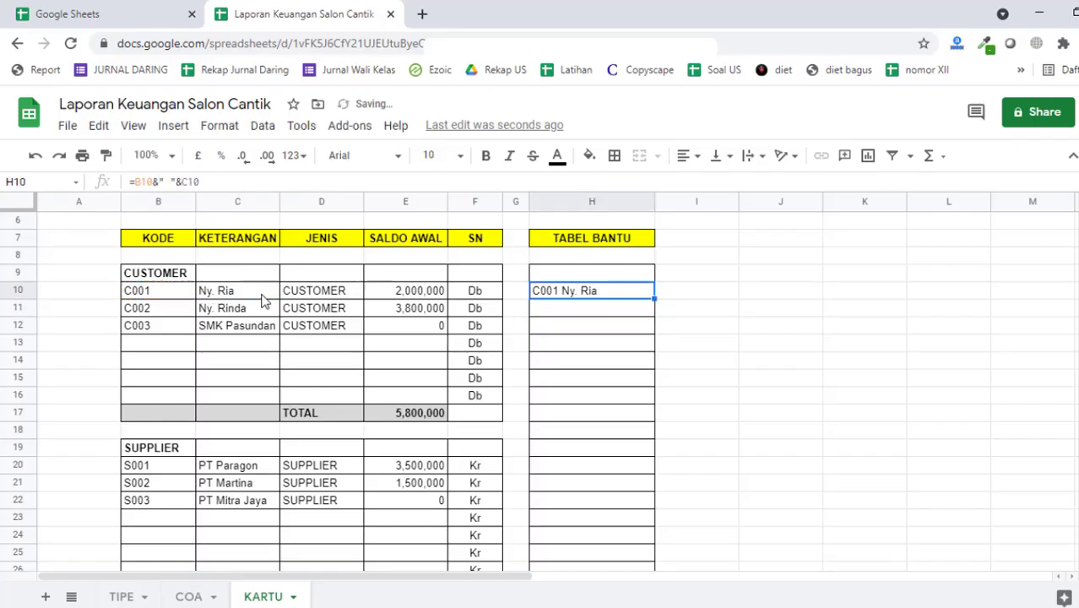
# Step: Change the separator in the H10 formula to a hyphen with spaces, giving =B10&" - "&C10
pyautogui.doubleClick(567, 293)
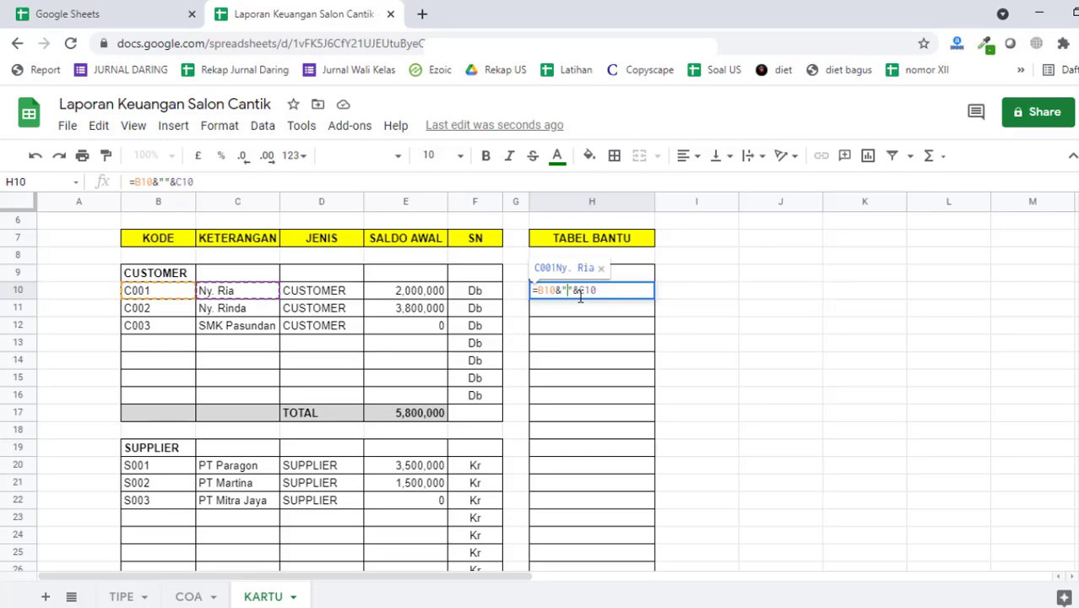
pyautogui.write('-')
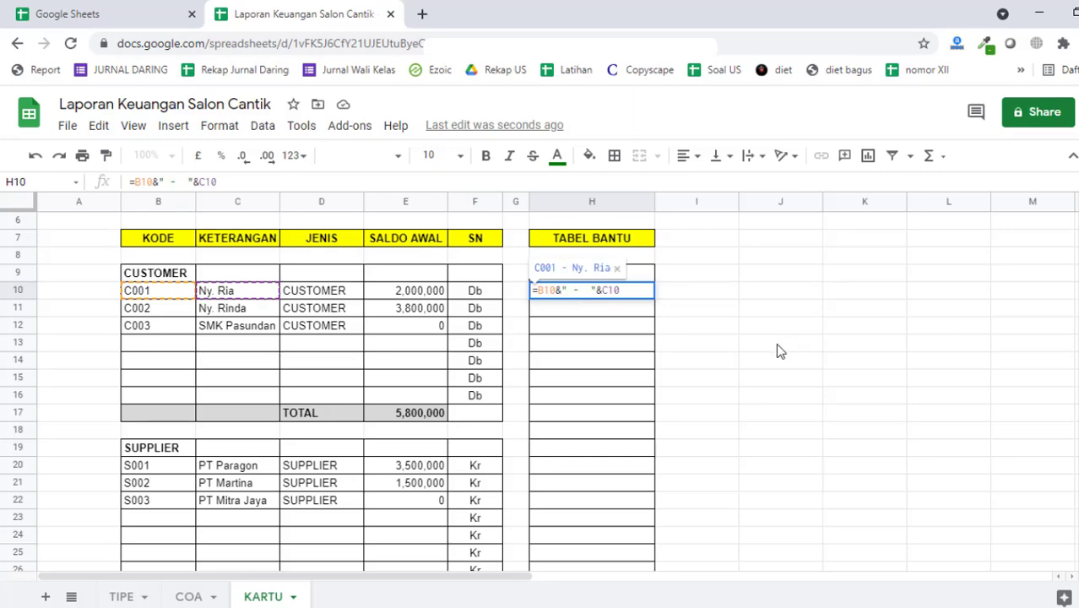
pyautogui.press('BackSpace')
pyautogui.press('Return')
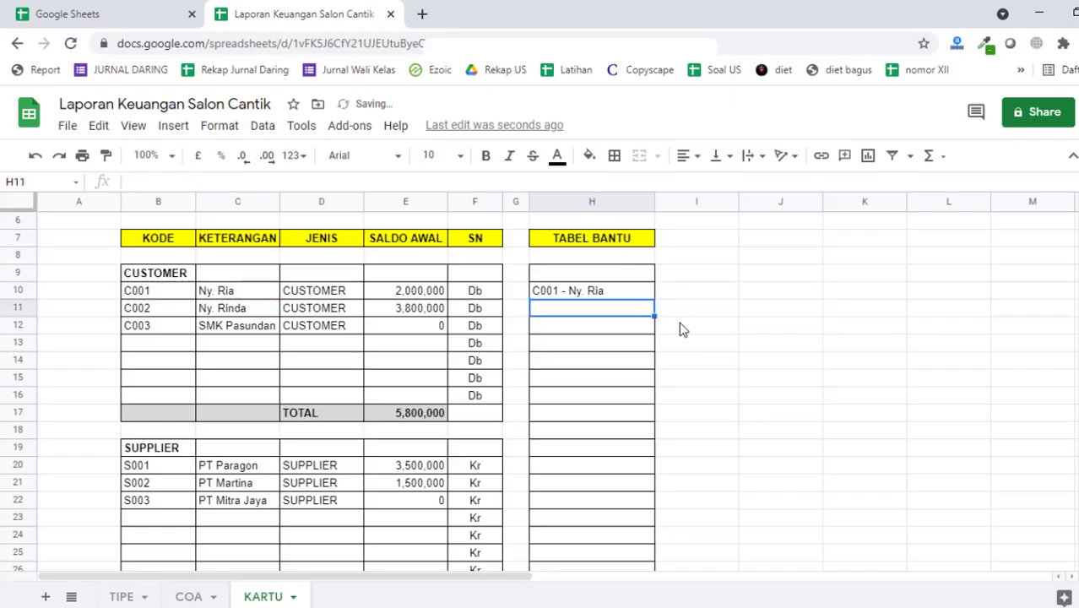
pyautogui.press('Up')
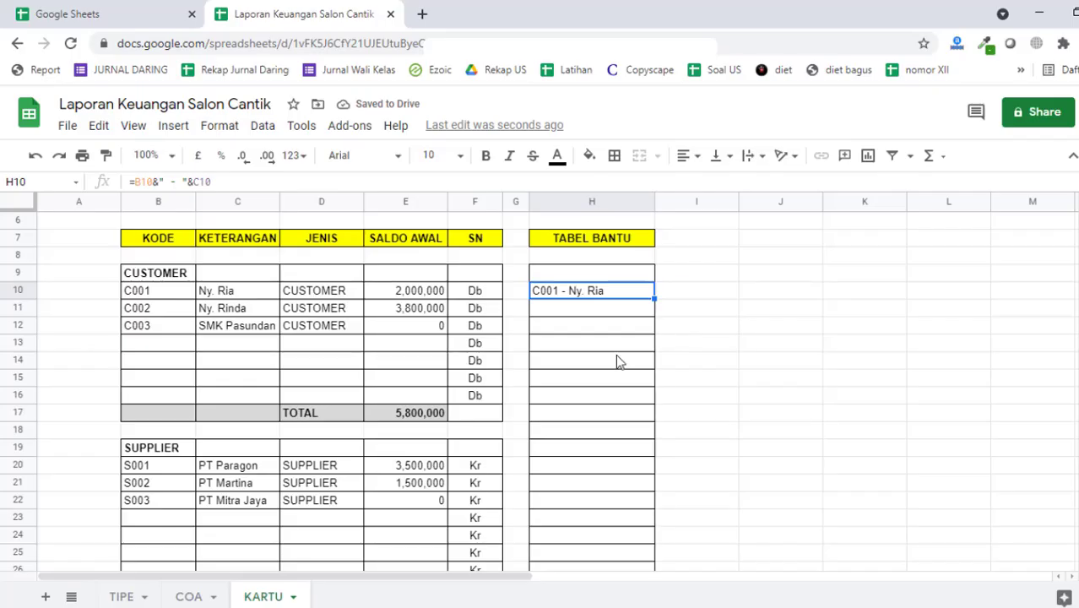
# Step: Insert a slash before the hyphen in the H10 formula, giving =B10&" /- "&C10
pyautogui.doubleClick(565, 294)
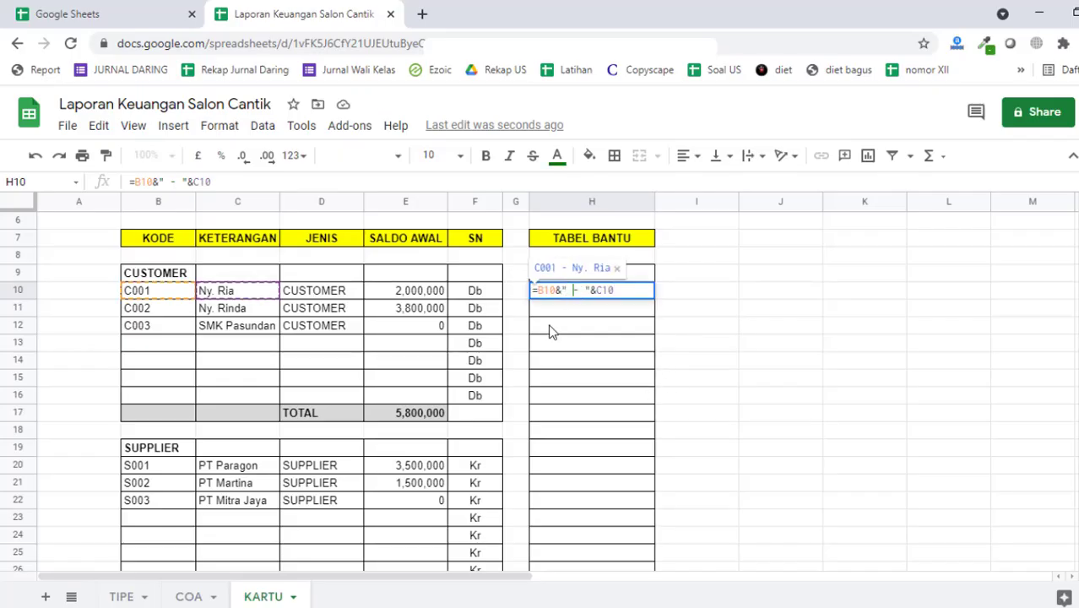
pyautogui.write('/')
pyautogui.press('Return')
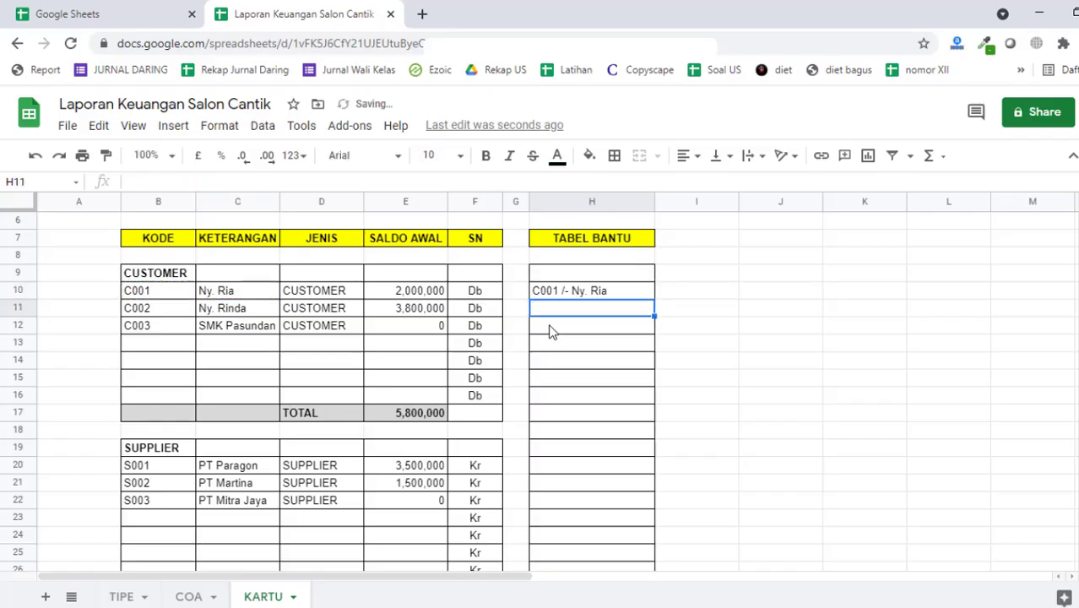
# Step: Set the separator in the H10 formula to a vertical bar with spaces, giving =B10&" | "&C10
pyautogui.click(574, 297)
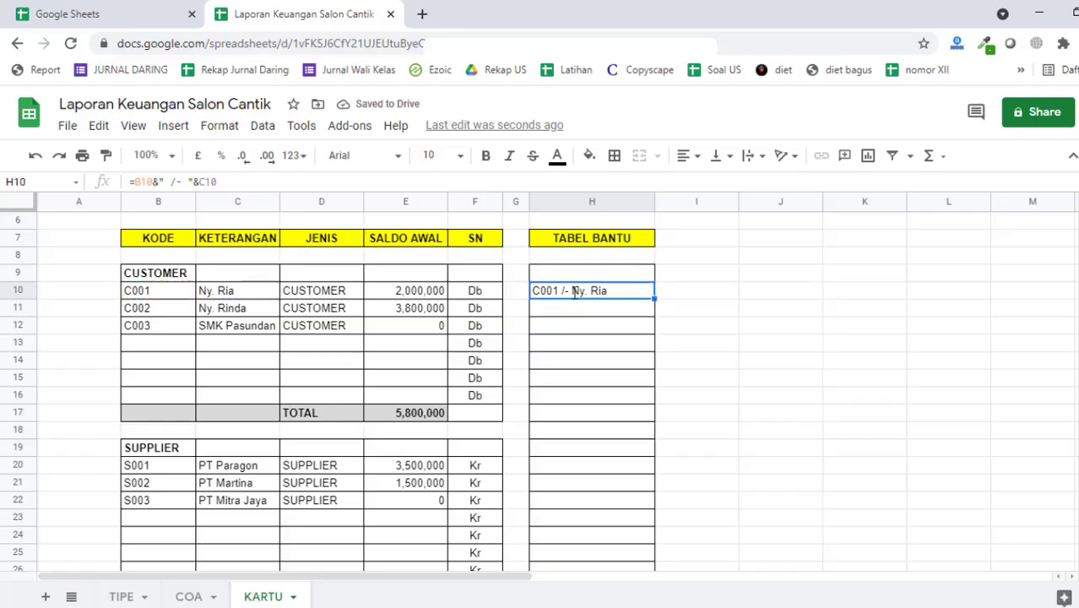
pyautogui.doubleClick(589, 291)
pyautogui.moveTo(586, 289); pyautogui.dragTo(573, 289)
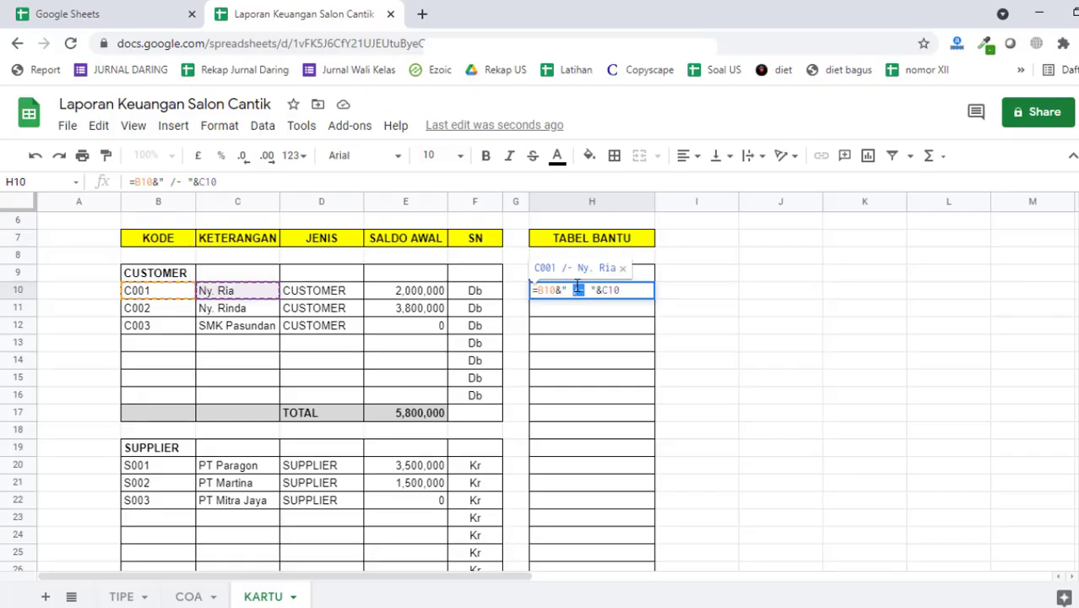
pyautogui.write('|')
pyautogui.press('Return')
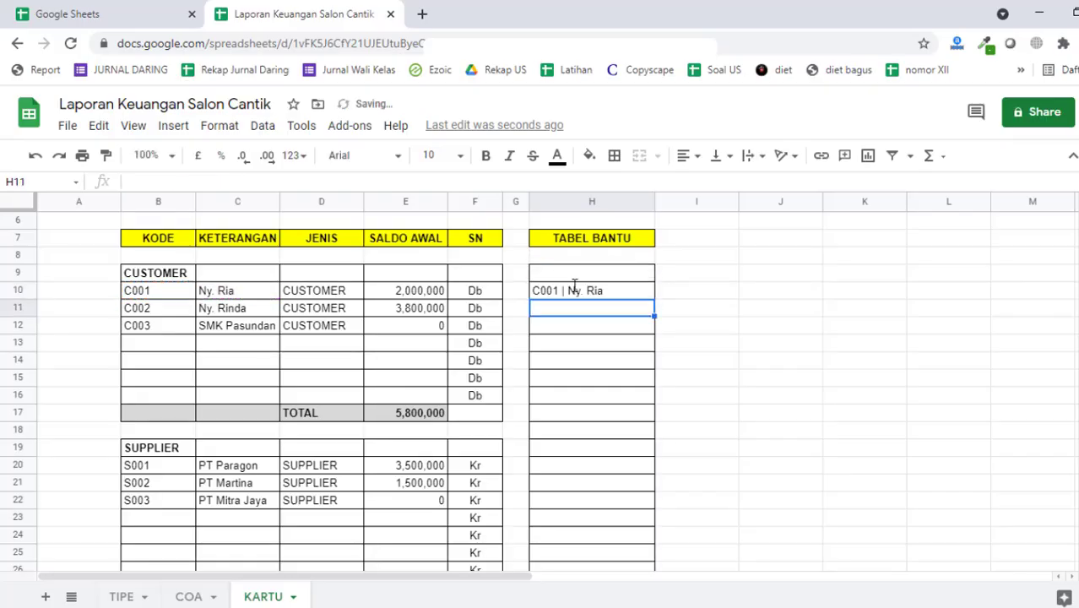
# Step: Fill the H10 formula down the TABEL BANTU column through H27
pyautogui.click(429, 293)
pyautogui.click(585, 292)
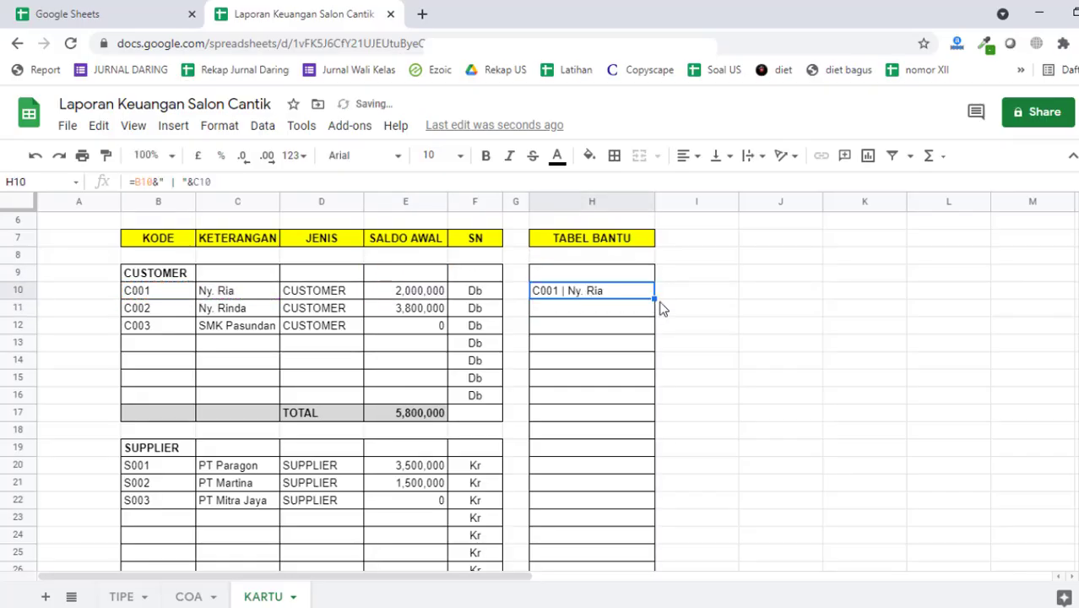
pyautogui.moveTo(656, 296); pyautogui.dragTo(669, 534)
pyautogui.click(764, 435)
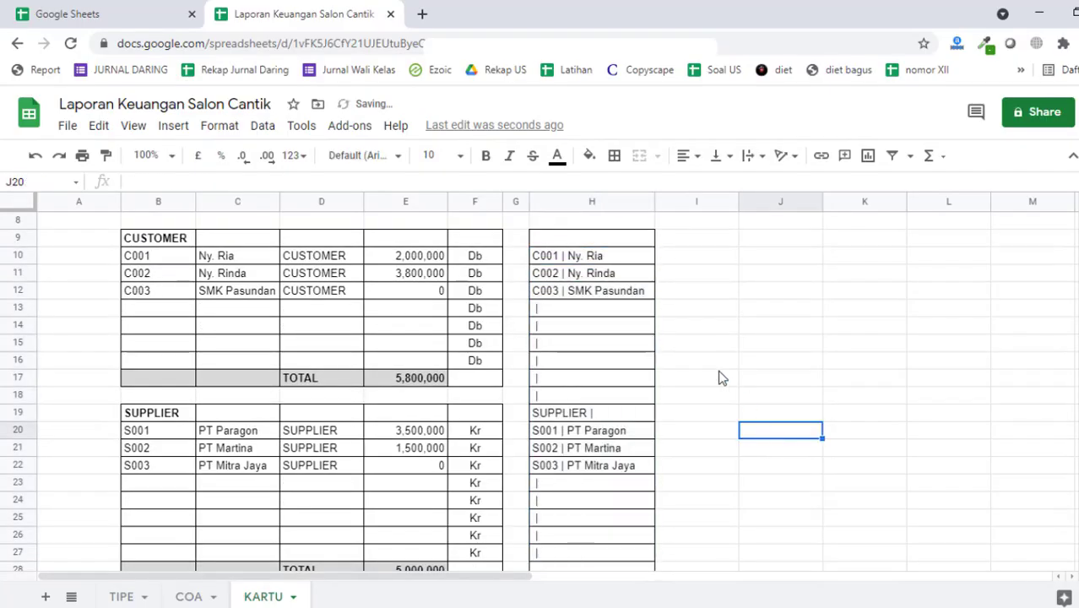
# Step: Review the filled TABEL BANTU column, the formula in H10 and the formula pattern note in H5
pyautogui.click(698, 312)
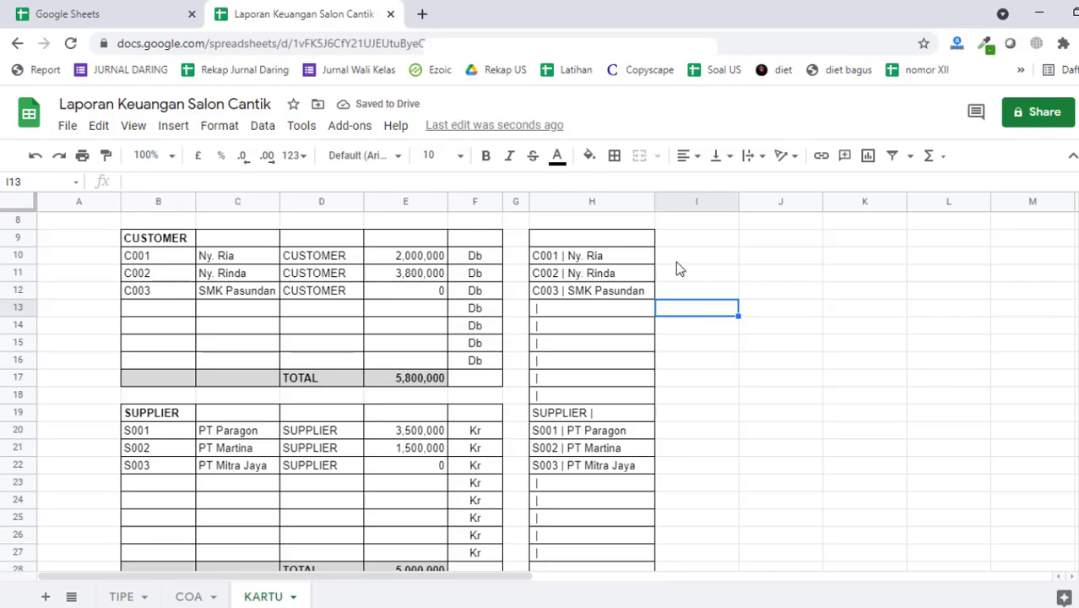
pyautogui.scroll(3, 758, 425)
pyautogui.click(619, 293)
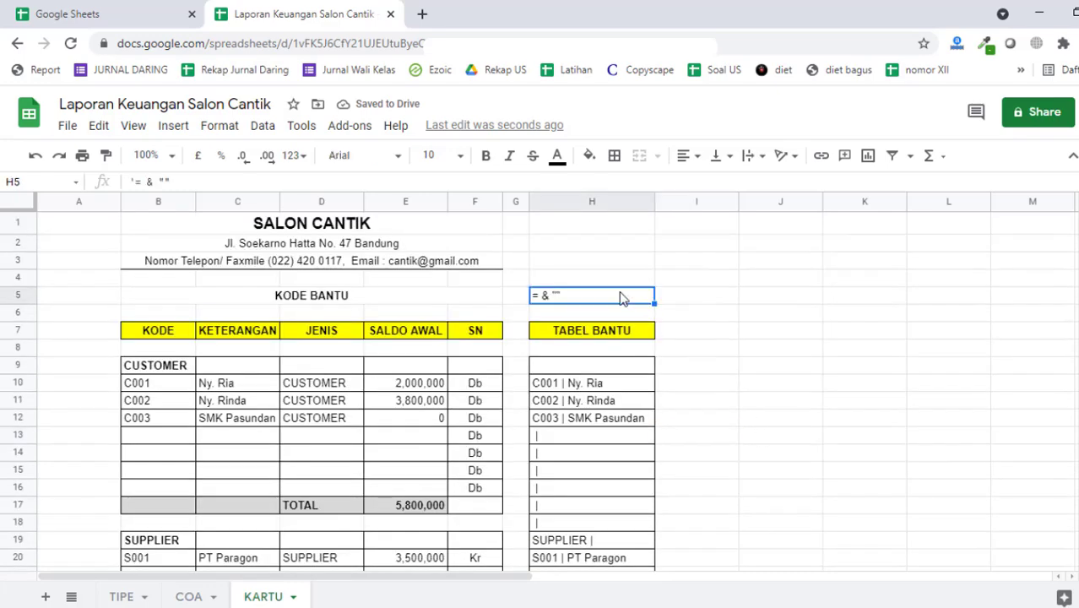
pyautogui.click(752, 345)
pyautogui.click(581, 387)
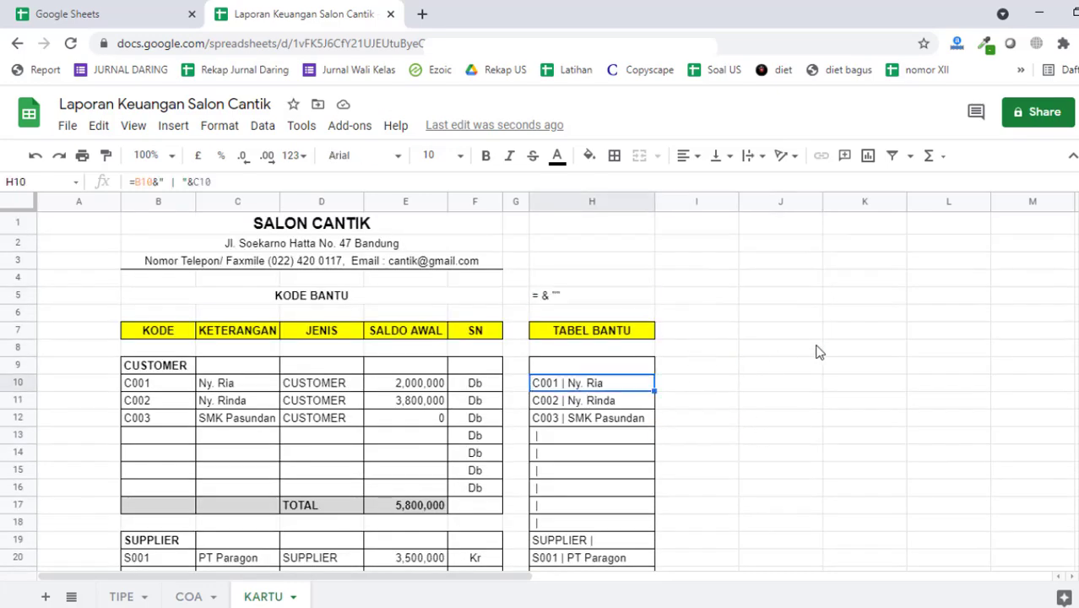
pyautogui.click(826, 345)
pyautogui.click(804, 332)
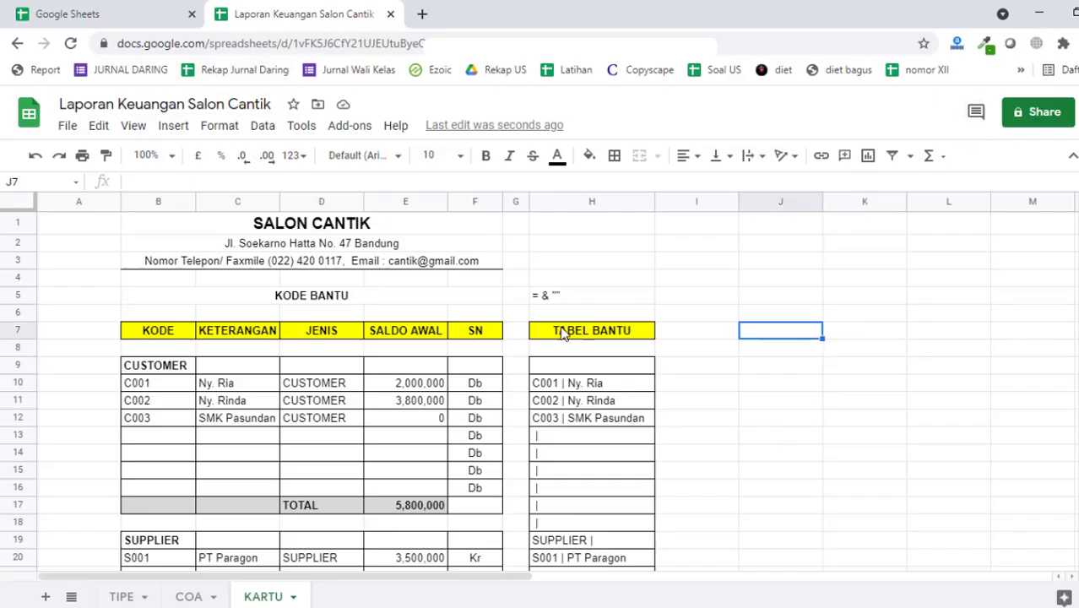
pyautogui.click(752, 348)
pyautogui.scroll(-3, 750, 381)
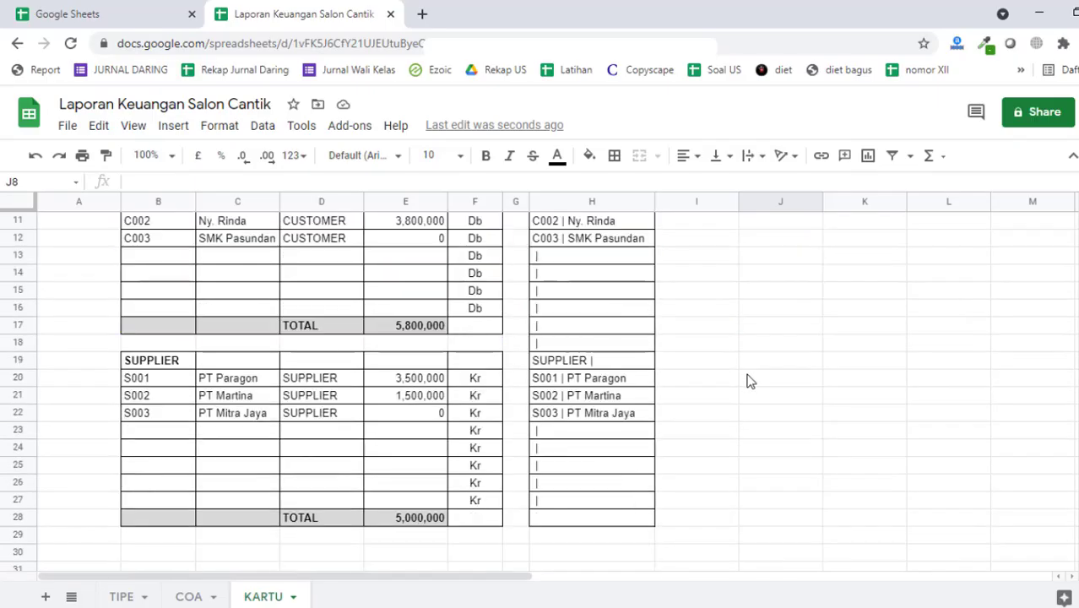
pyautogui.scroll(-2, 747, 389)
pyautogui.scroll(6, 726, 405)
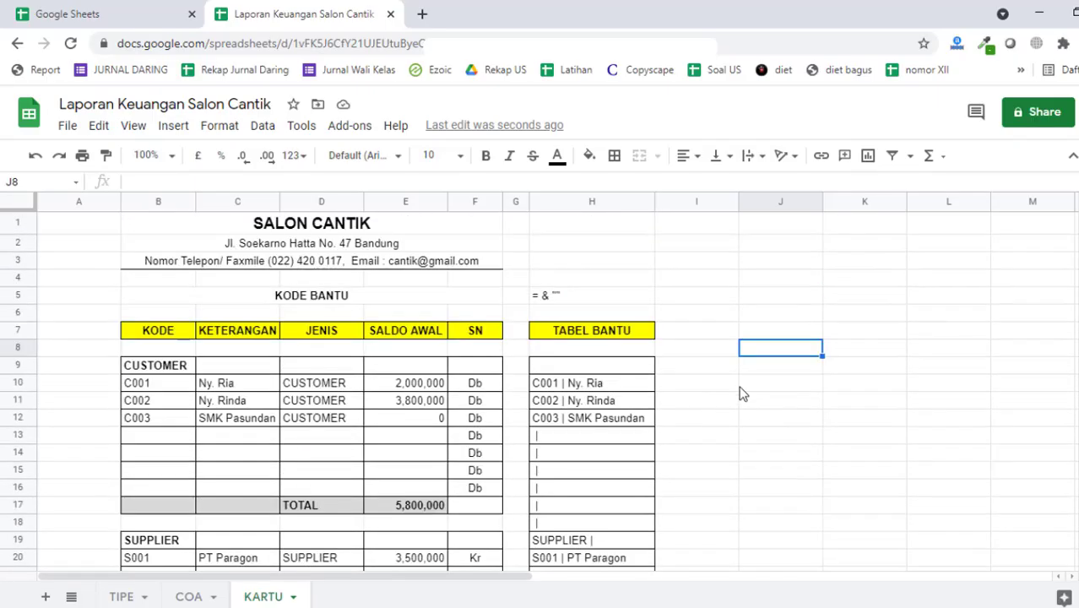
pyautogui.click(737, 388)
pyautogui.click(578, 298)
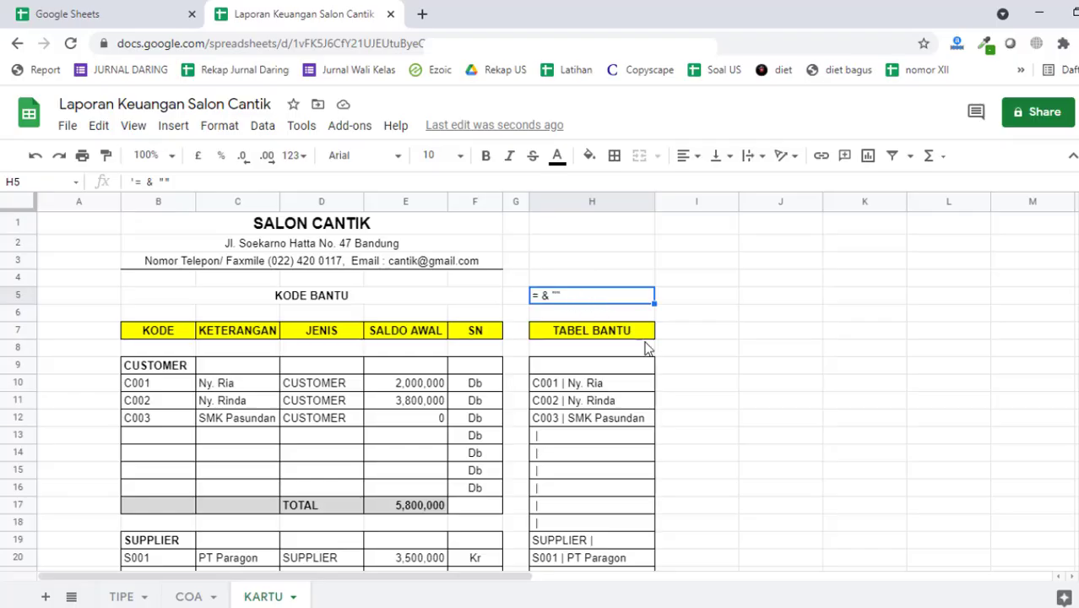
# Step: Add a new sheet to the workbook and name it JURNAL
pyautogui.click(48, 598)
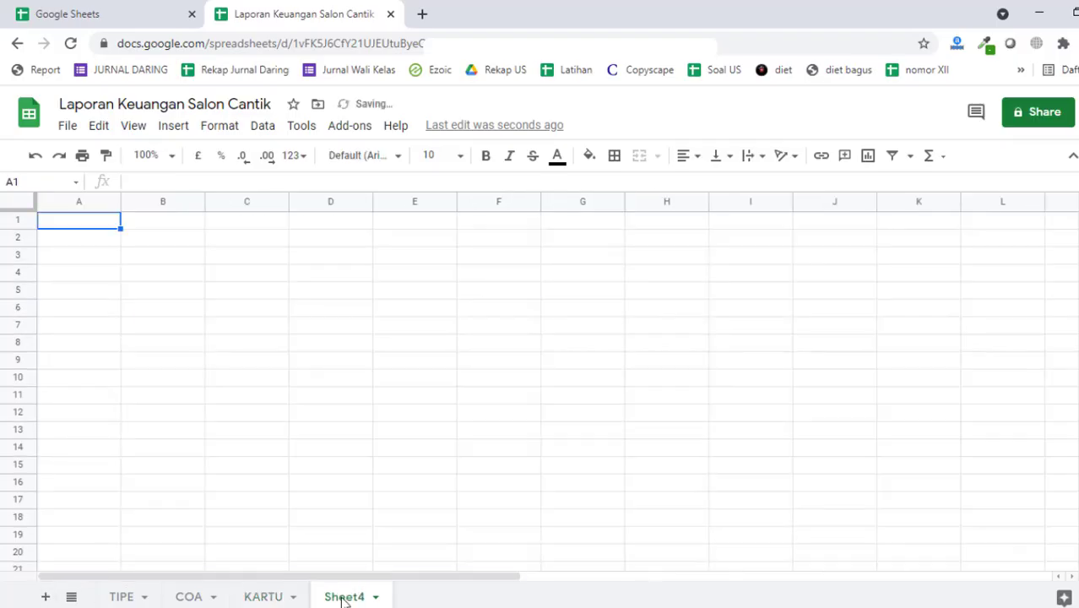
pyautogui.doubleClick(344, 597)
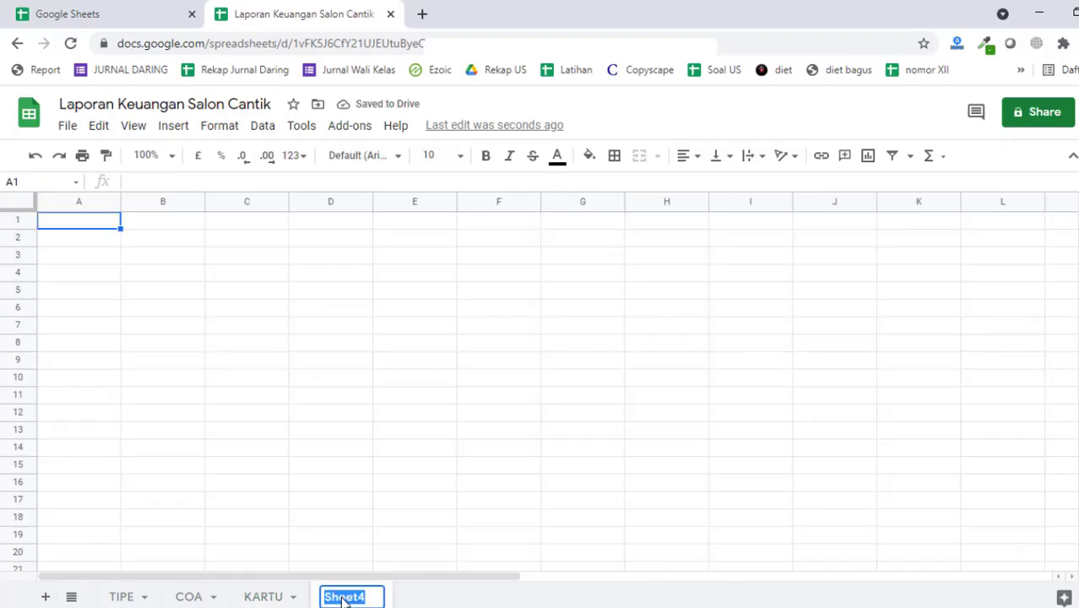
pyautogui.write('JURNAL')
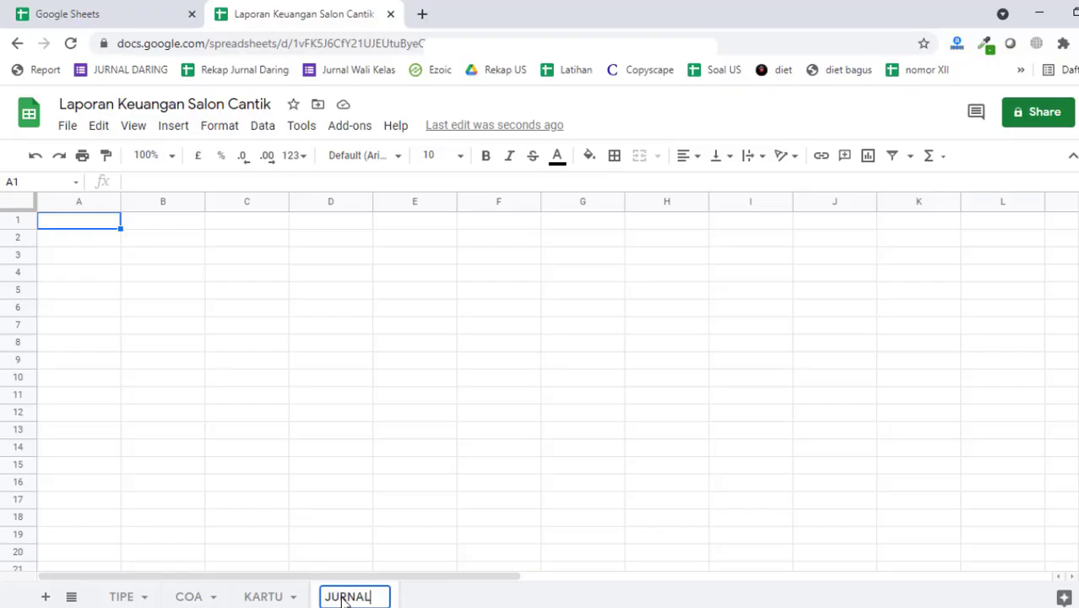
pyautogui.click(523, 382)
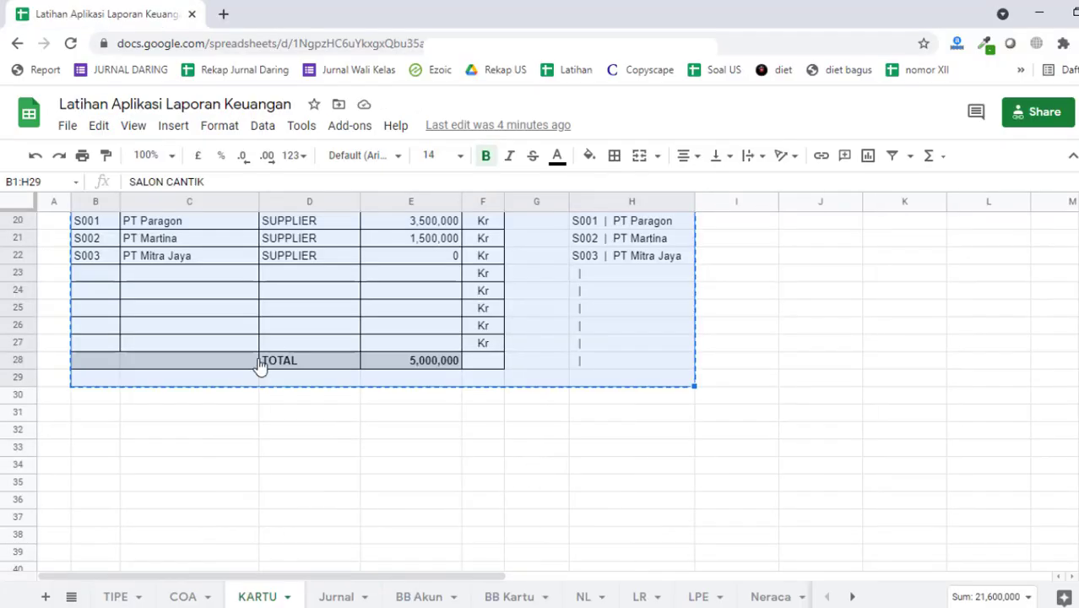
# Step: In the Latihan Aplikasi Laporan Keuangan spreadsheet, copy the range B1:M78 of the Jurnal sheet
pyautogui.scroll(5, 347, 354)
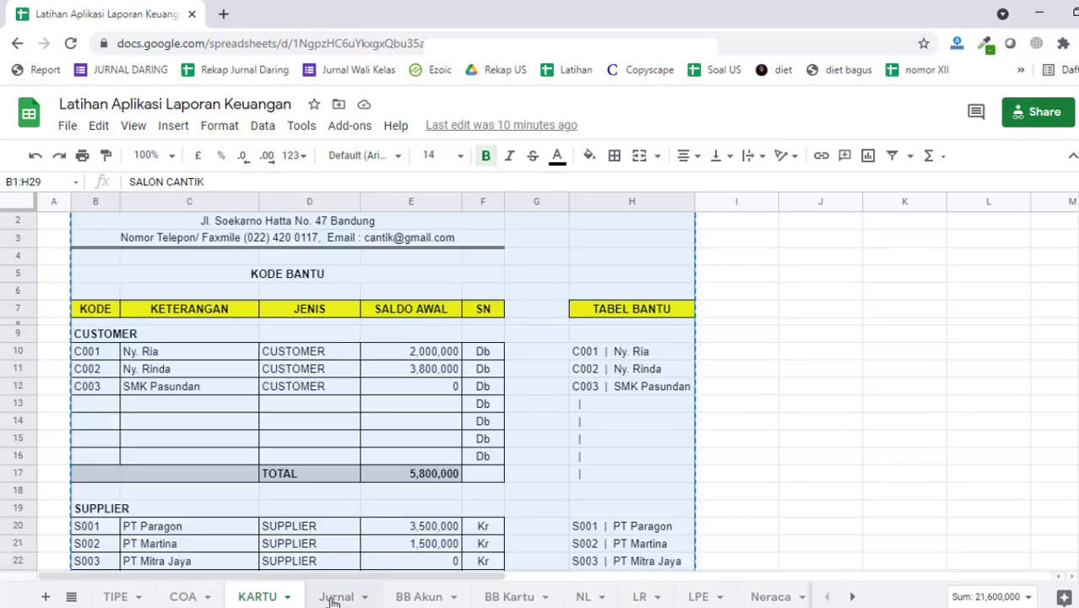
pyautogui.click(335, 596)
pyautogui.moveTo(332, 230); pyautogui.dragTo(853, 337)
pyautogui.hotkey('ctrl', 'c')
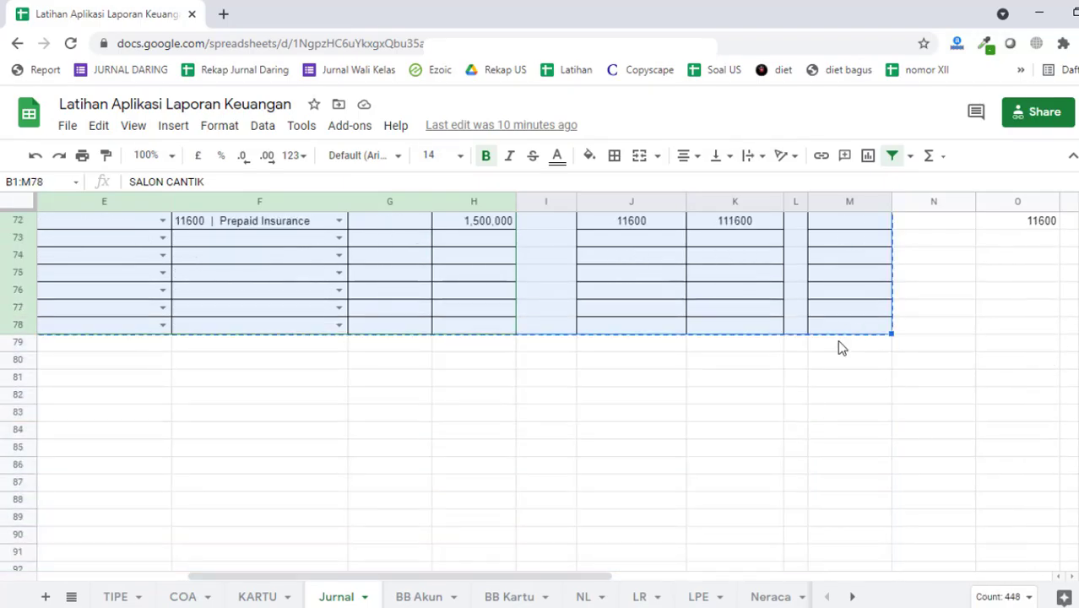
# Step: Switch to the Laporan Keuangan Salon Cantik workbook and paste the copied journal into the JURNAL sheet starting at B1
pyautogui.hotkey('alt', 'Tab')
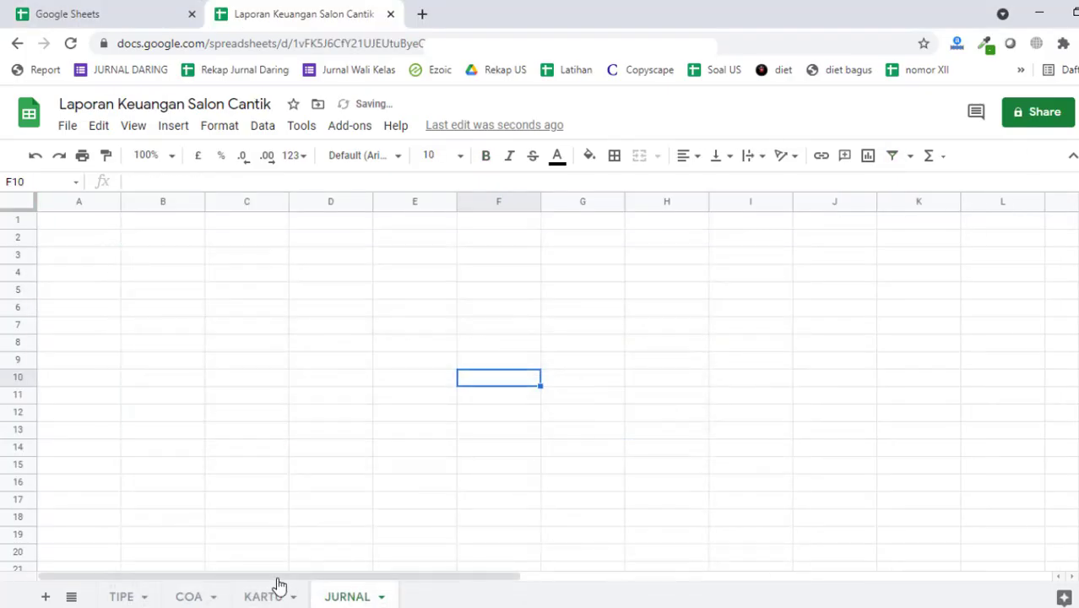
pyautogui.click(166, 203)
pyautogui.click(152, 222)
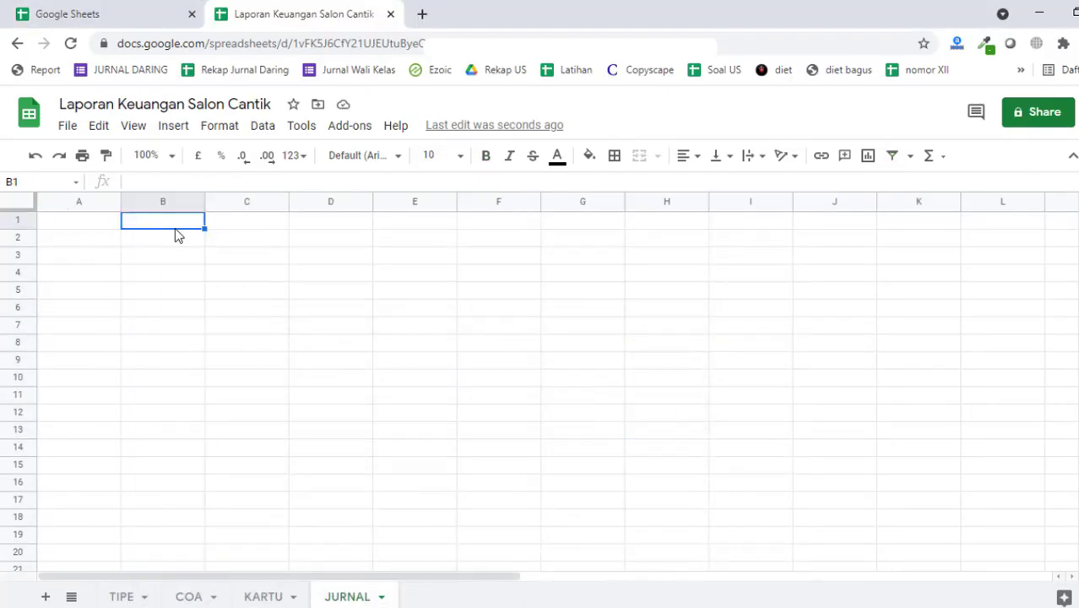
pyautogui.hotkey('ctrl', 'v')
pyautogui.click(873, 292)
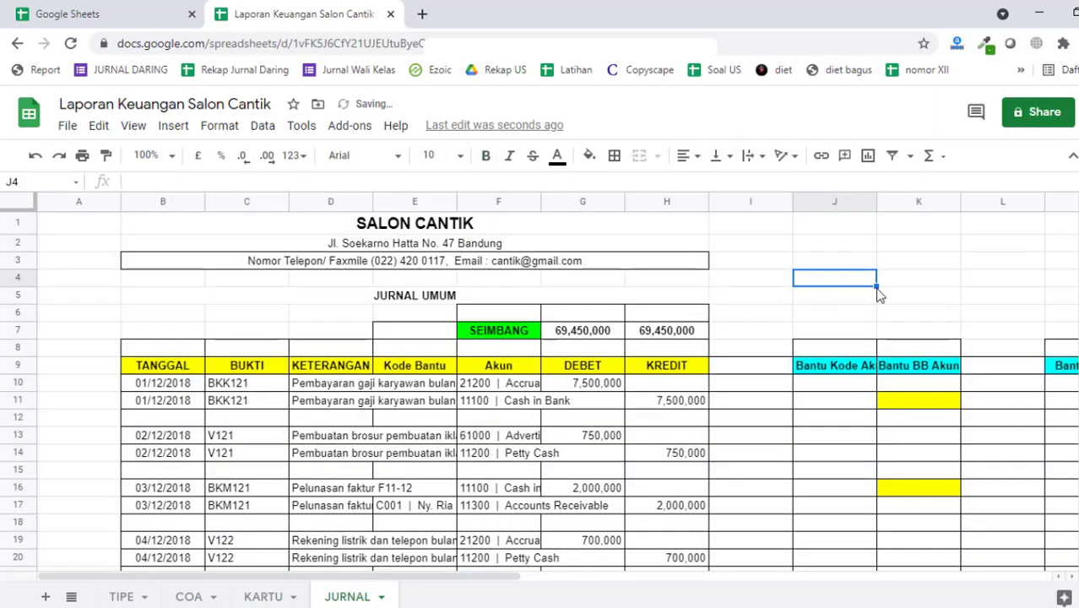
# Step: Remove the box around the merged contact line B3:H3 and leave only a bottom border
pyautogui.click(593, 274)
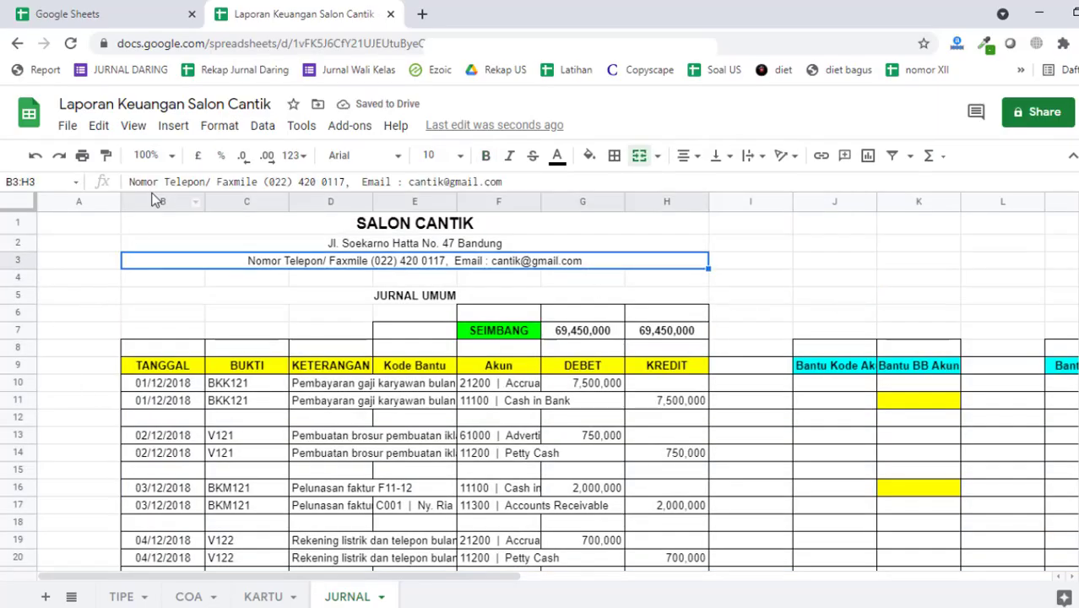
pyautogui.click(615, 155)
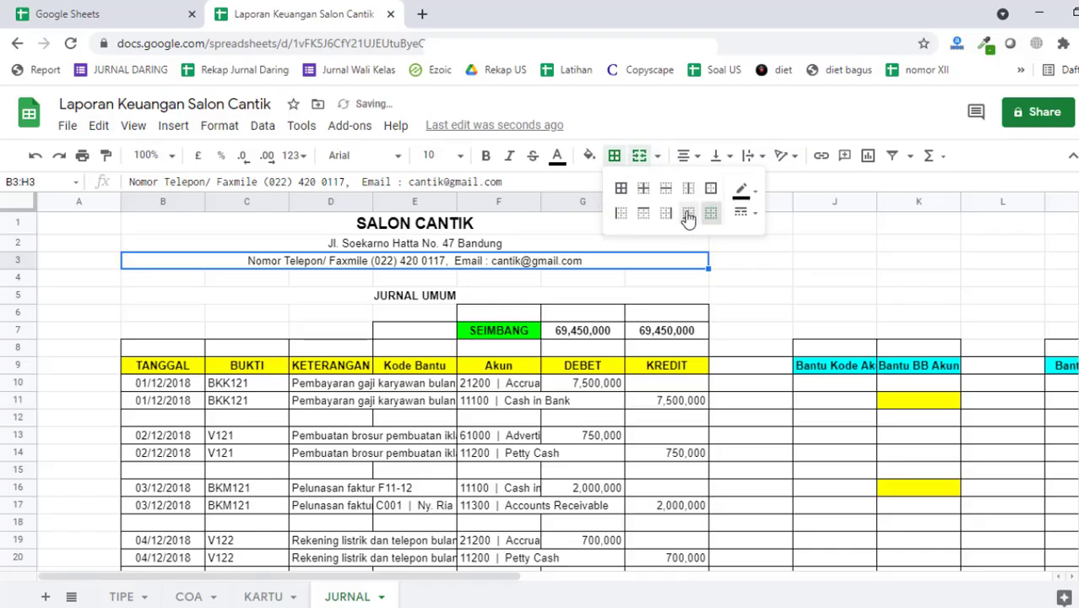
pyautogui.click(688, 213)
pyautogui.click(815, 283)
# Step: Clear all borders from the range B6:M8 above the journal table headers
pyautogui.moveTo(164, 312); pyautogui.dragTo(762, 348)
pyautogui.click(615, 157)
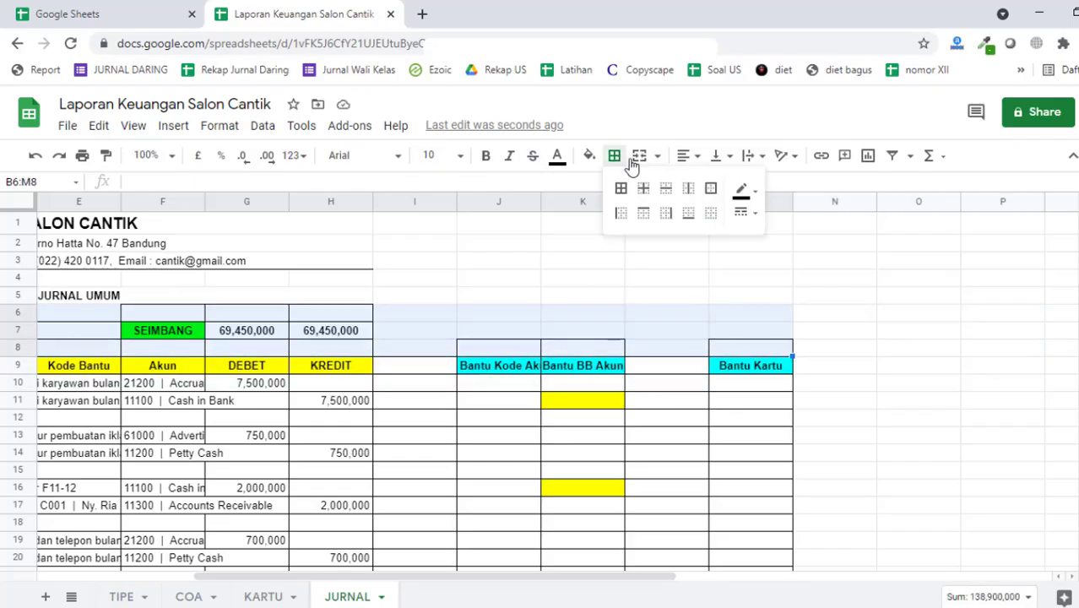
pyautogui.click(712, 215)
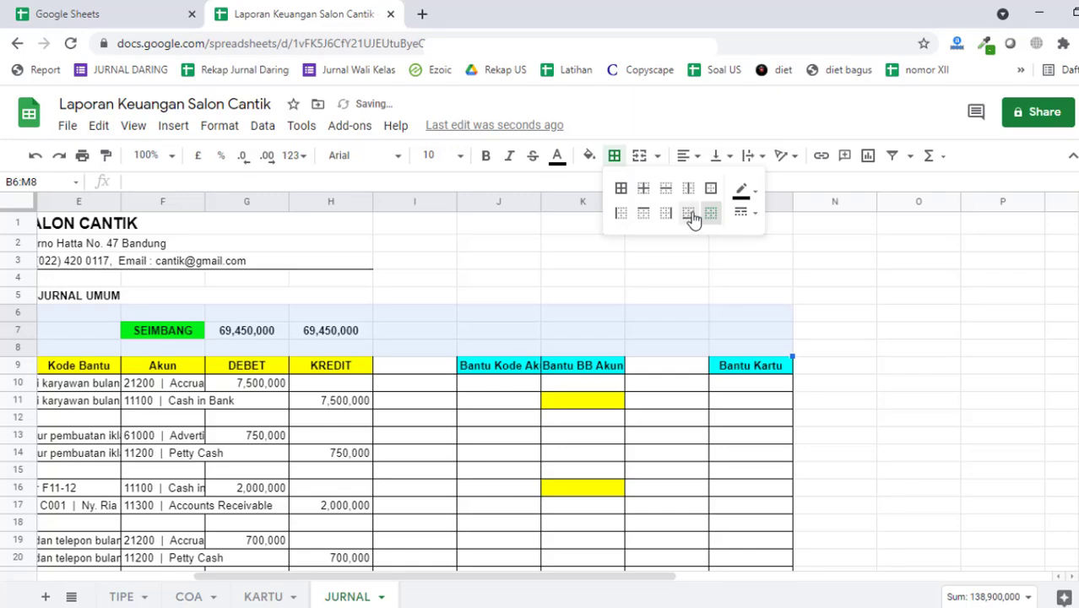
pyautogui.click(687, 284)
# Step: Apply all borders to the balance check and the debit and credit totals in F7:H7
pyautogui.moveTo(157, 330); pyautogui.dragTo(354, 333)
pyautogui.click(615, 157)
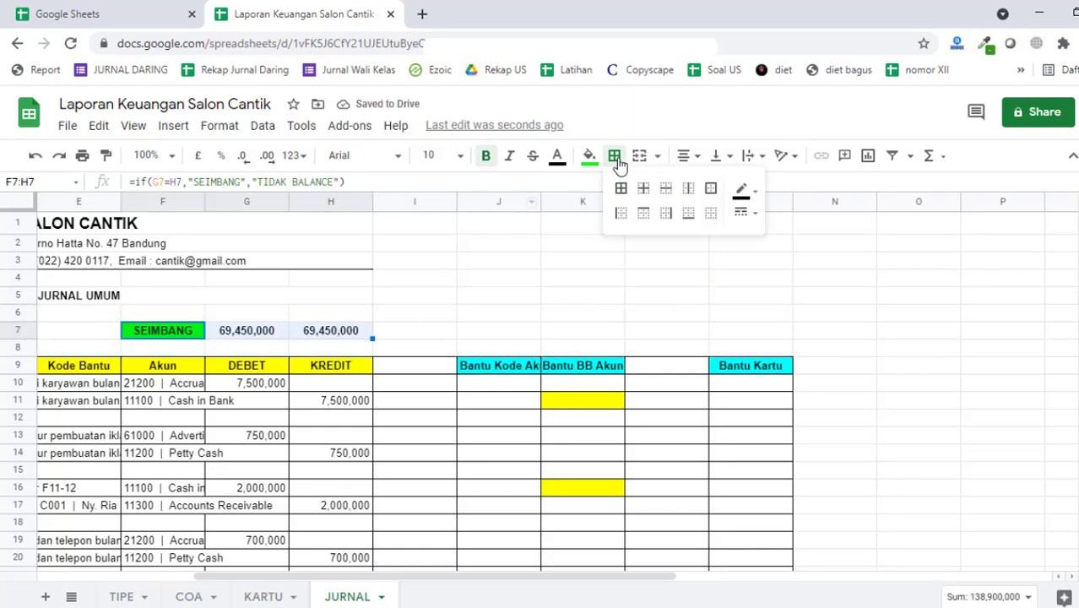
pyautogui.click(620, 188)
pyautogui.click(592, 267)
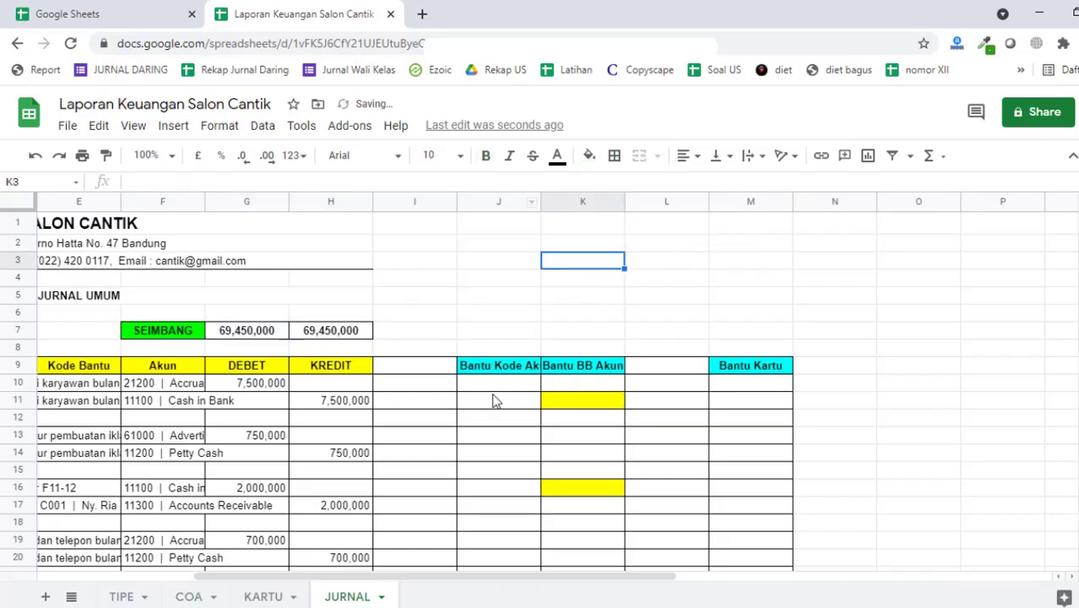
# Step: Clear the cell borders in the empty separator column I9:I78, keeping only the lines along its two sides
pyautogui.moveTo(395, 369); pyautogui.dragTo(412, 601)
pyautogui.moveTo(400, 379); pyautogui.dragTo(402, 369)
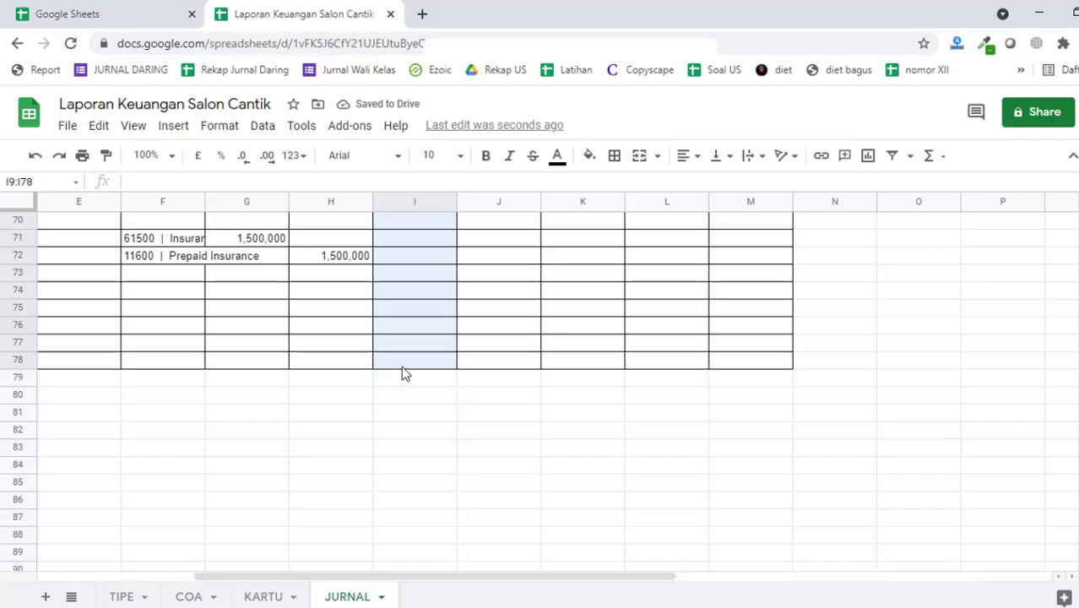
pyautogui.click(615, 156)
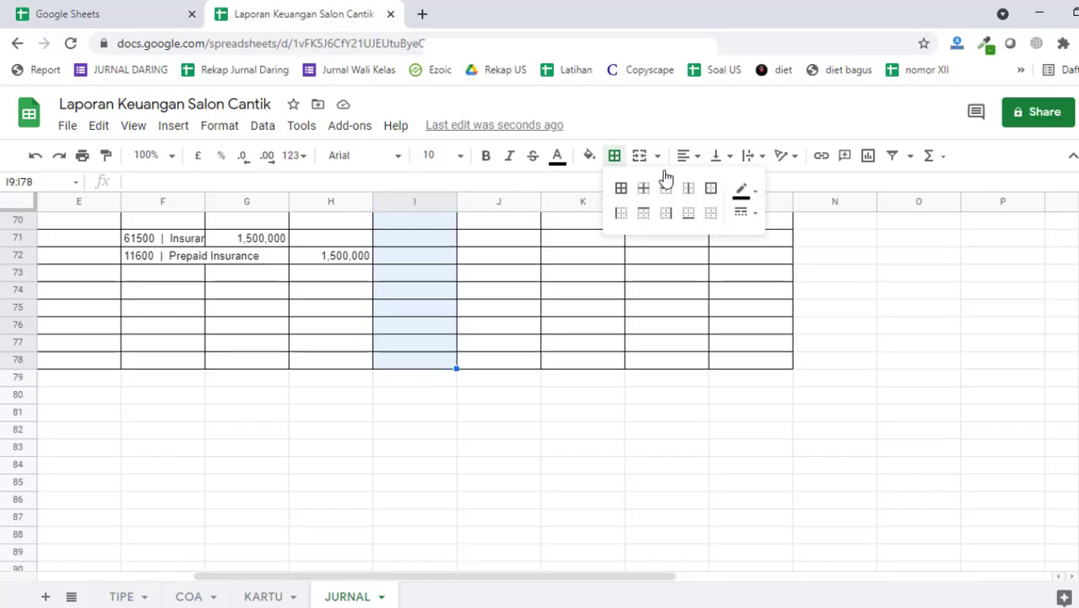
pyautogui.click(713, 217)
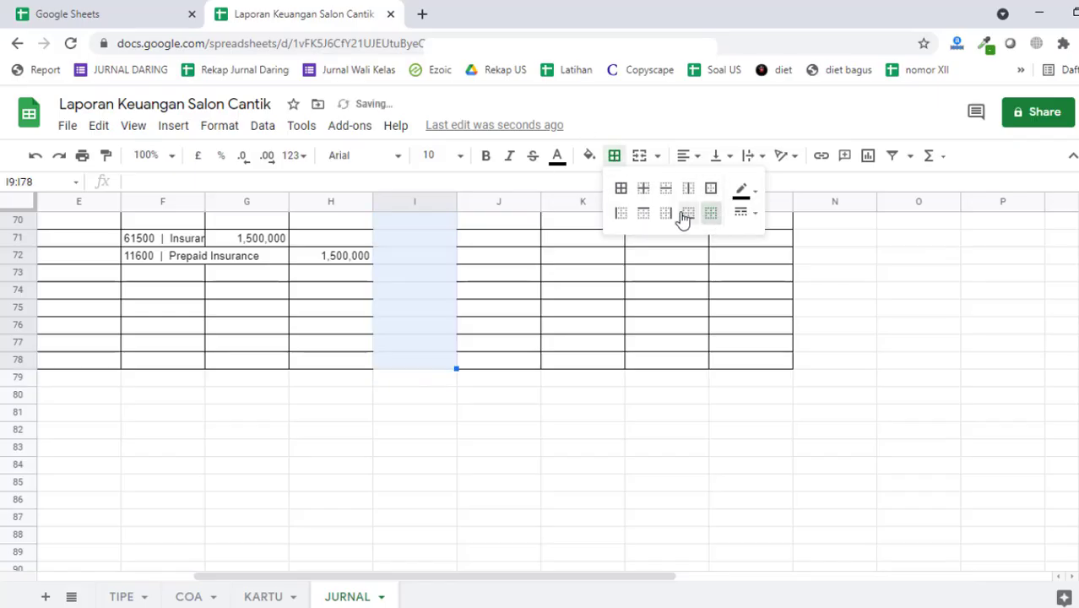
pyautogui.click(620, 213)
pyautogui.click(498, 500)
pyautogui.scroll(5, 446, 412)
pyautogui.scroll(3, 448, 409)
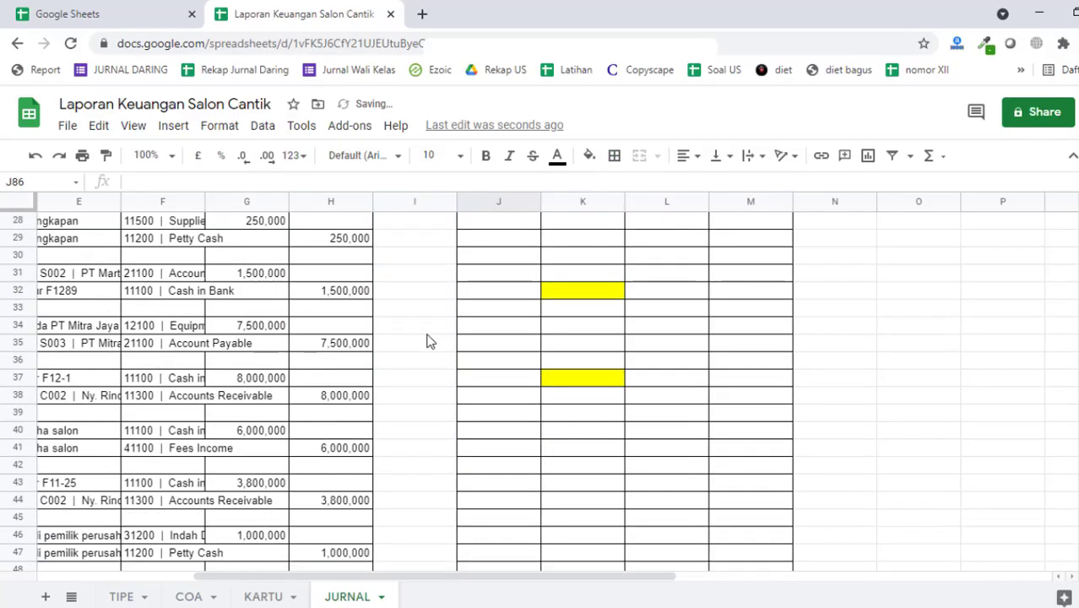
pyautogui.moveTo(429, 328); pyautogui.dragTo(332, 398)
pyautogui.scroll(3, 347, 448)
pyautogui.scroll(3, 347, 454)
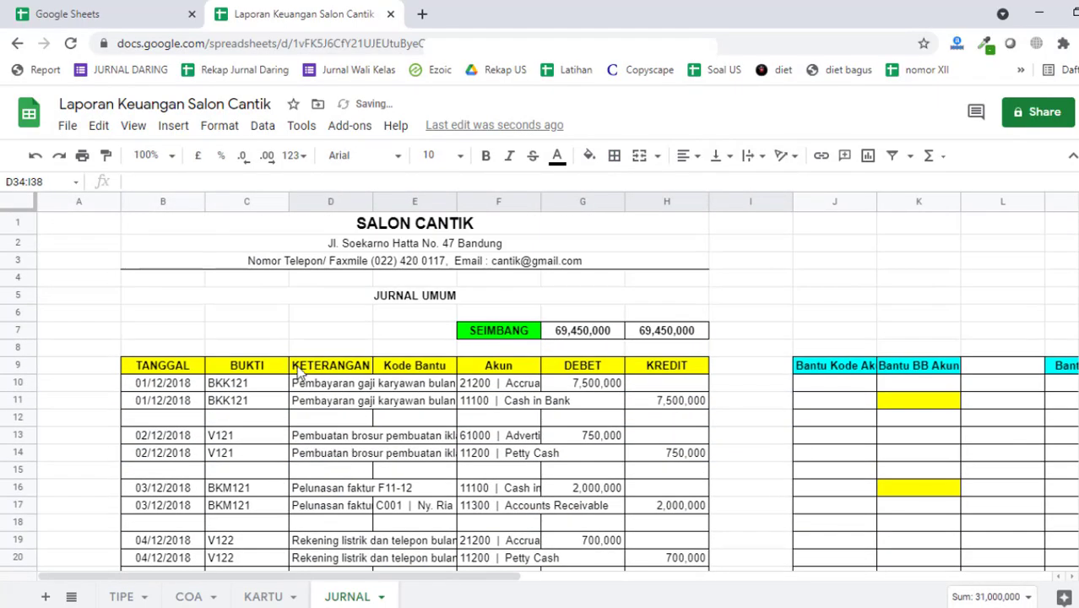
# Step: Reduce the heights of the blank spacer rows 8 and 6
pyautogui.click(23, 348)
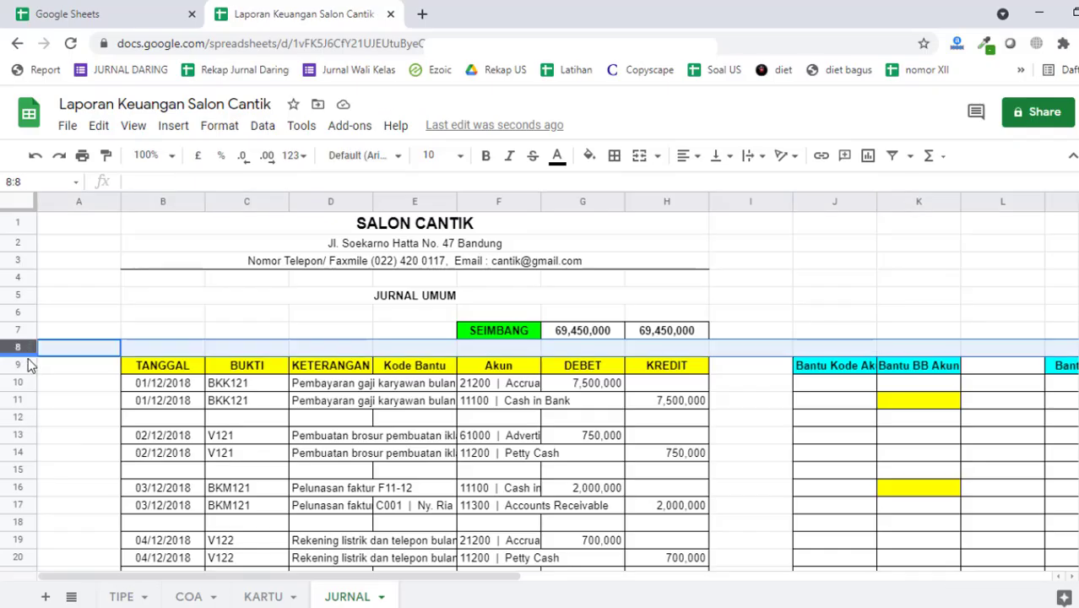
pyautogui.moveTo(29, 353); pyautogui.dragTo(37, 348)
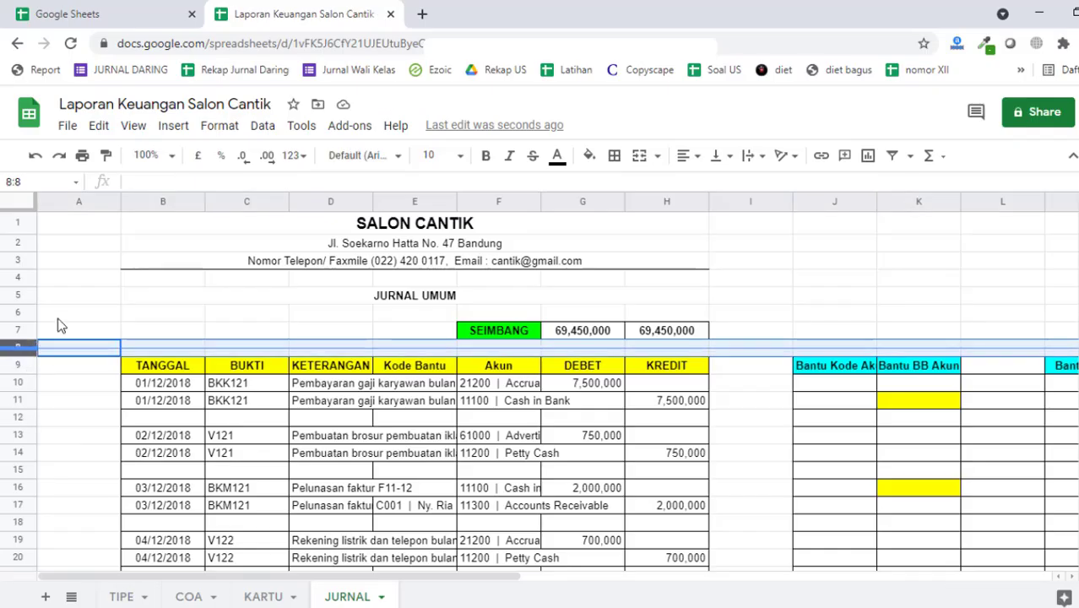
pyautogui.click(25, 314)
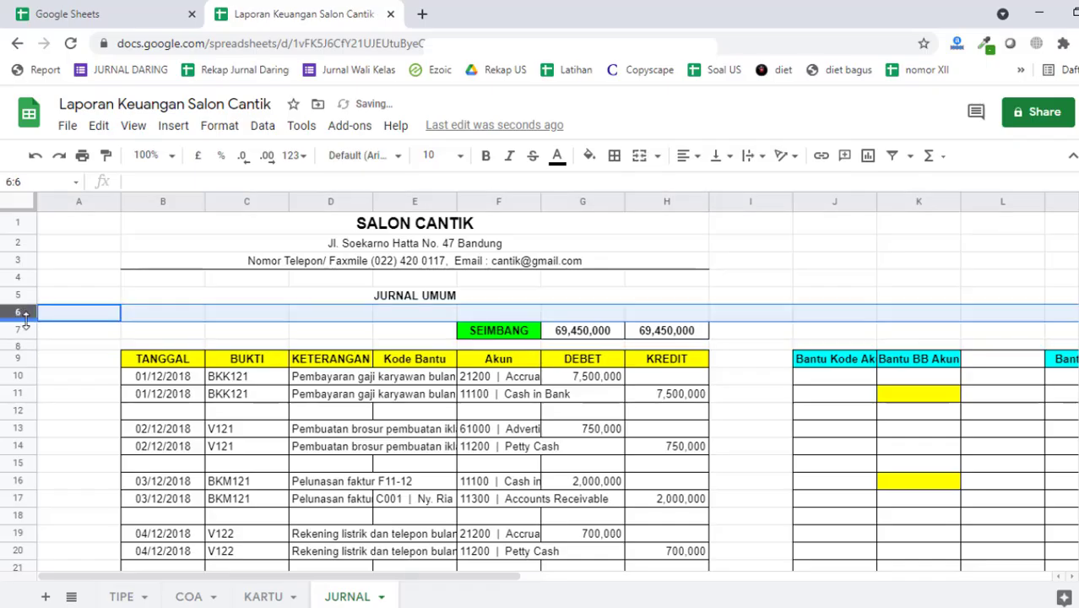
pyautogui.moveTo(25, 319); pyautogui.dragTo(50, 316)
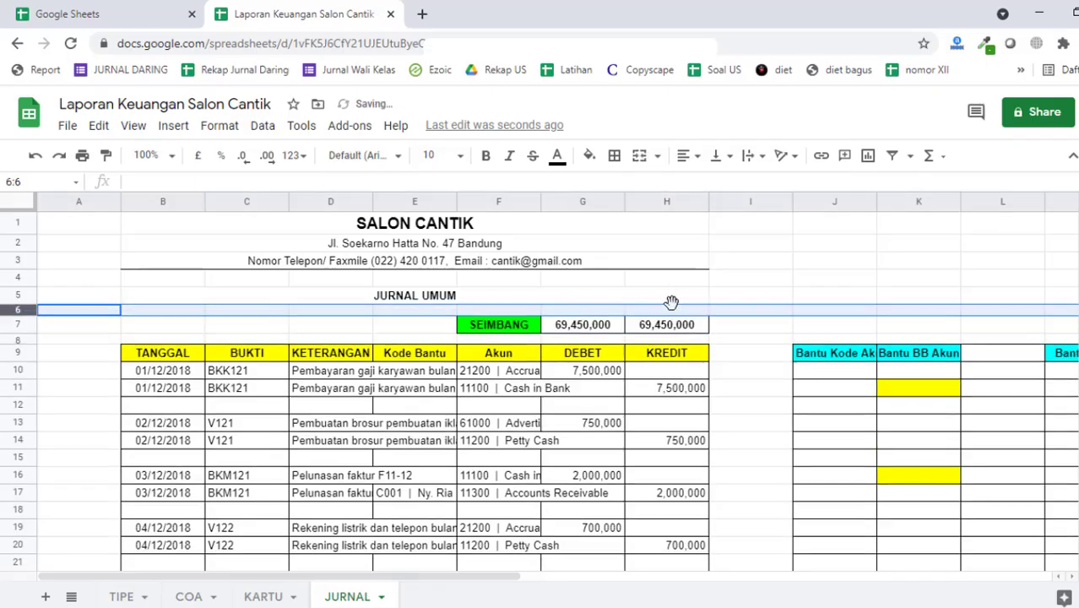
# Step: Narrow the blank separator column I between the journal table and the helper columns
pyautogui.click(795, 354)
pyautogui.click(796, 370)
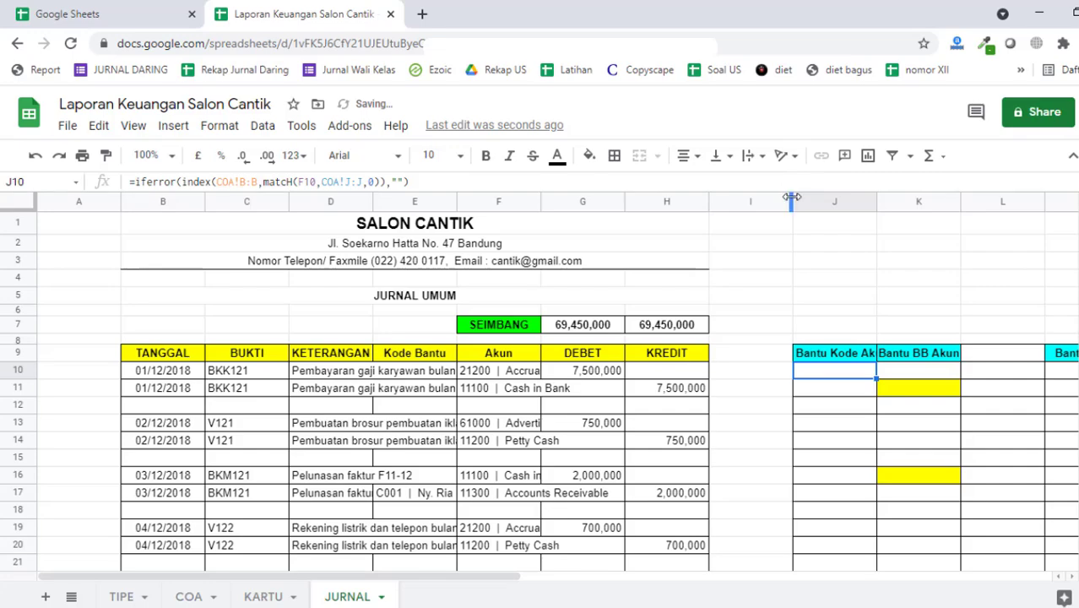
pyautogui.moveTo(793, 196); pyautogui.dragTo(863, 244)
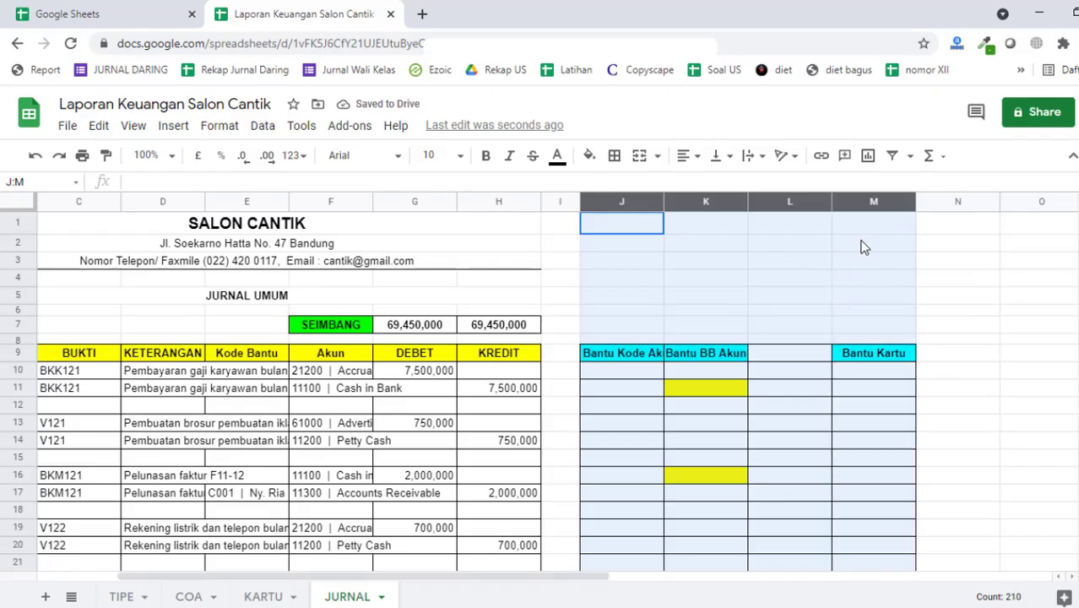
# Step: Delete the empty column L between Bantu BB Akun and Bantu Kartu
pyautogui.click(773, 205)
pyautogui.click(876, 294)
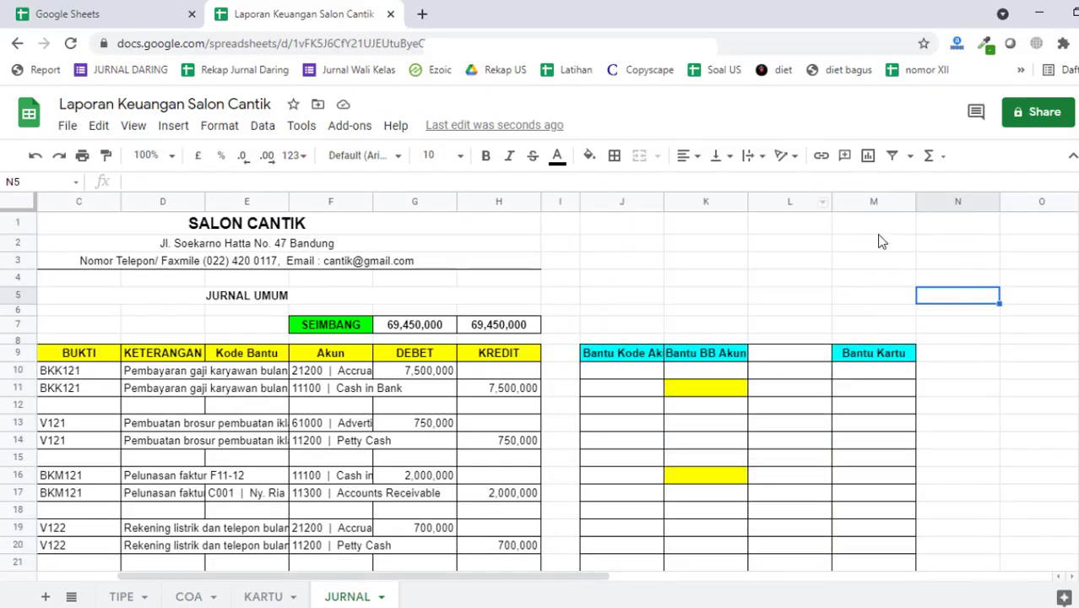
pyautogui.click(784, 208)
pyautogui.rightClick(784, 205)
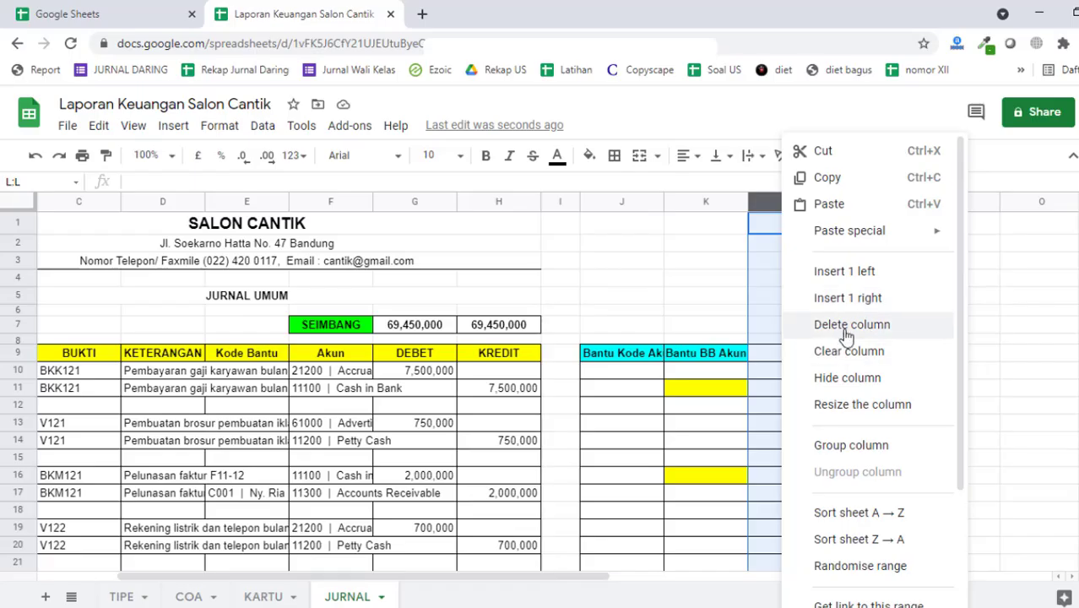
pyautogui.click(849, 326)
# Step: Widen the three helper columns J:L equally so that their headers fit
pyautogui.moveTo(621, 202); pyautogui.dragTo(762, 200)
pyautogui.click(699, 424)
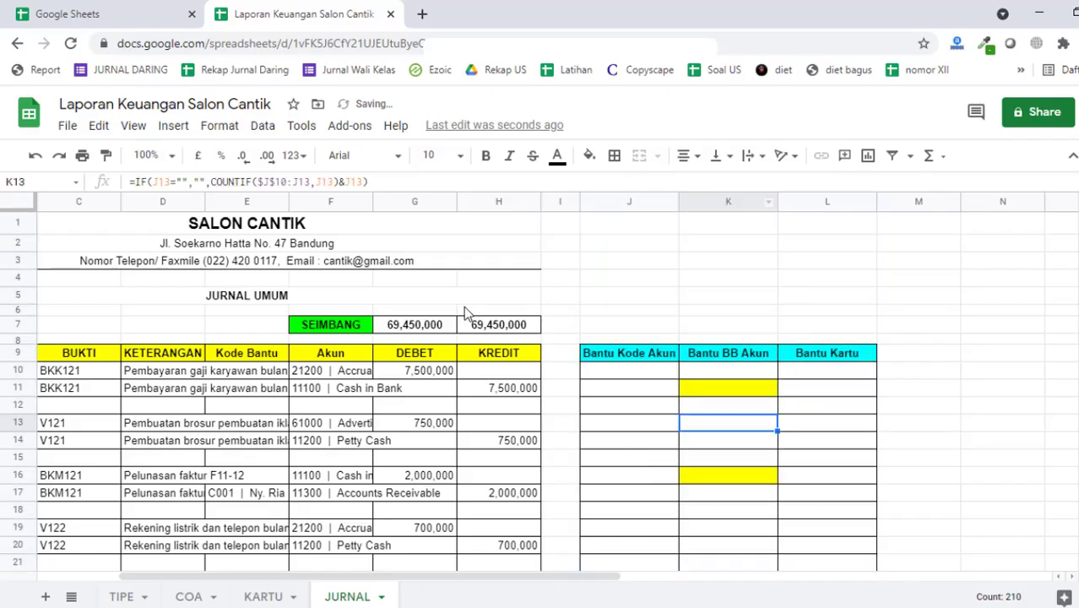
pyautogui.click(425, 342)
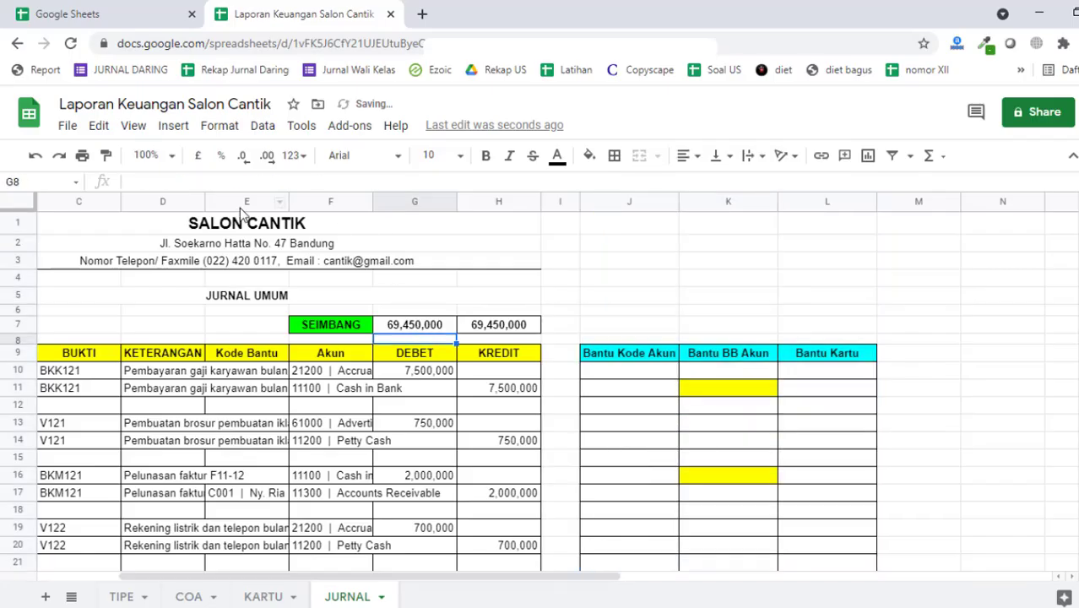
# Step: Widen the KETERANGAN, Kode Bantu and Akun columns so that their entries fit
pyautogui.click(178, 202)
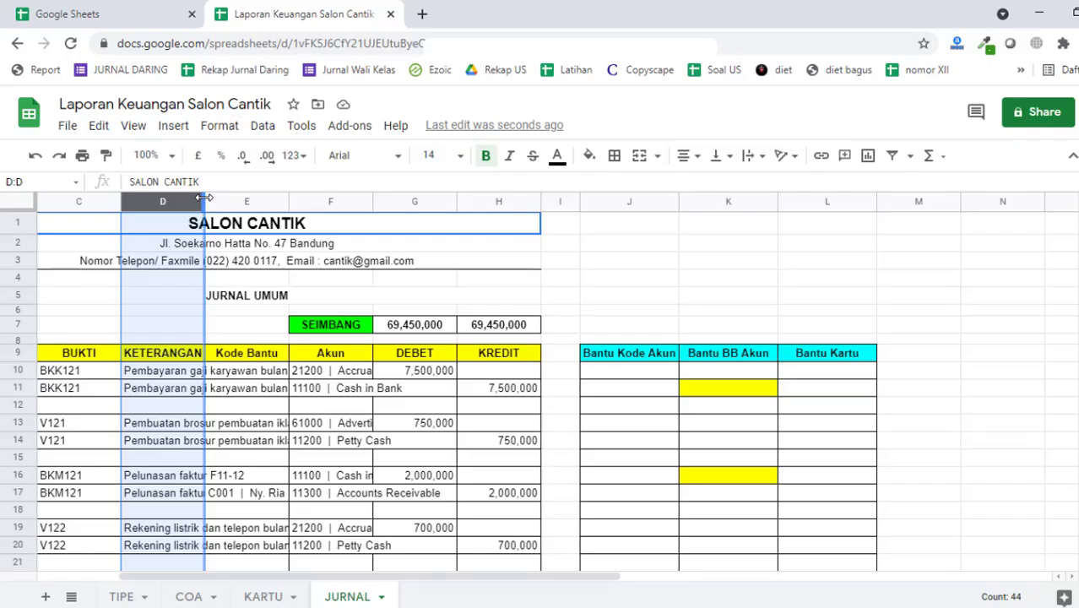
pyautogui.moveTo(205, 205); pyautogui.dragTo(314, 205)
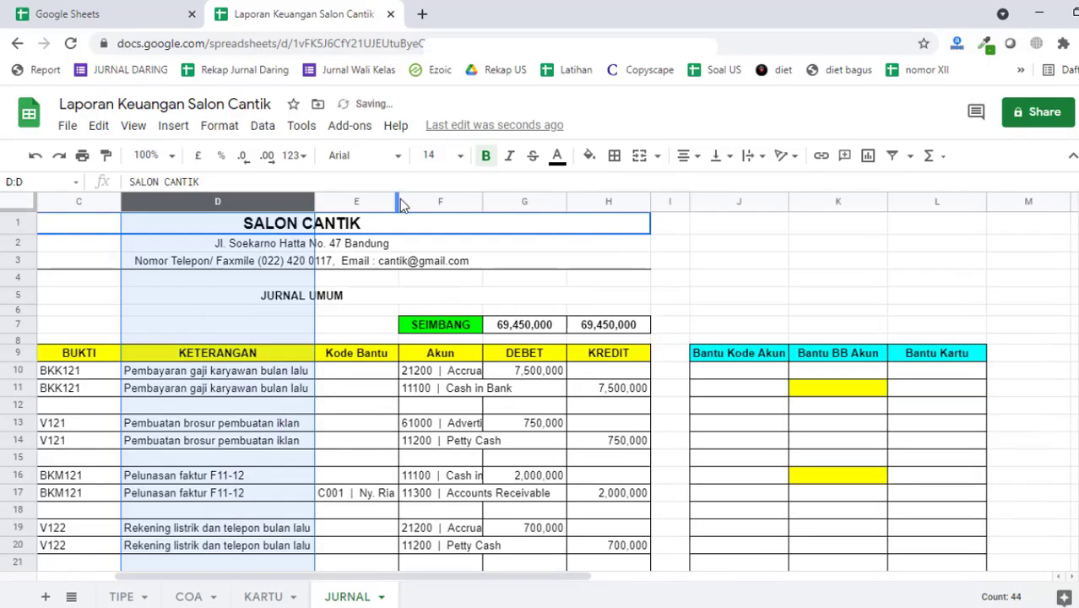
pyautogui.moveTo(397, 194); pyautogui.dragTo(440, 201)
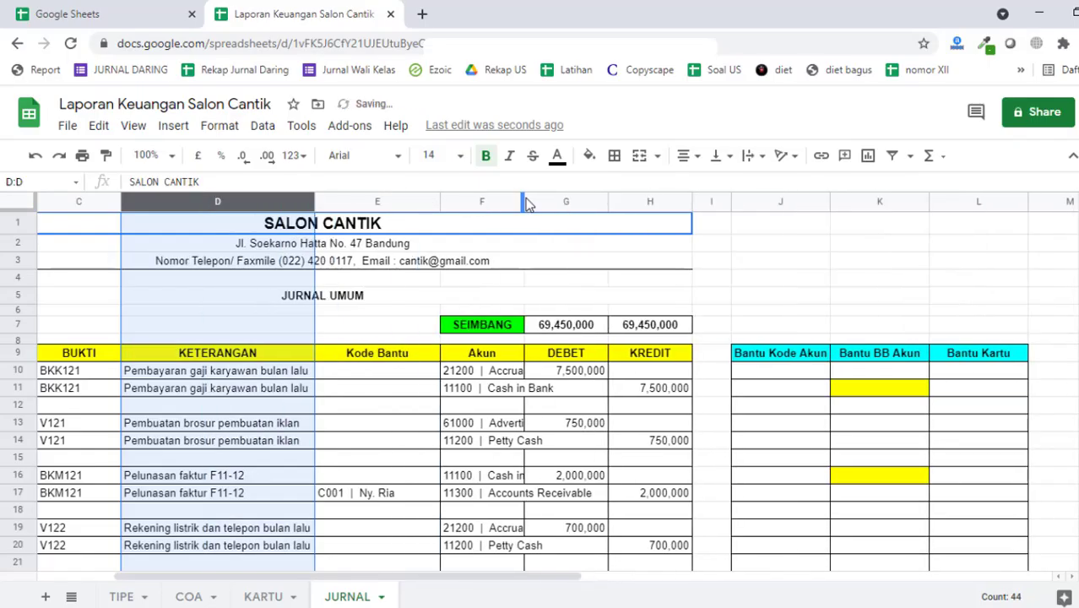
pyautogui.doubleClick(521, 193)
pyautogui.scroll(-3, 612, 389)
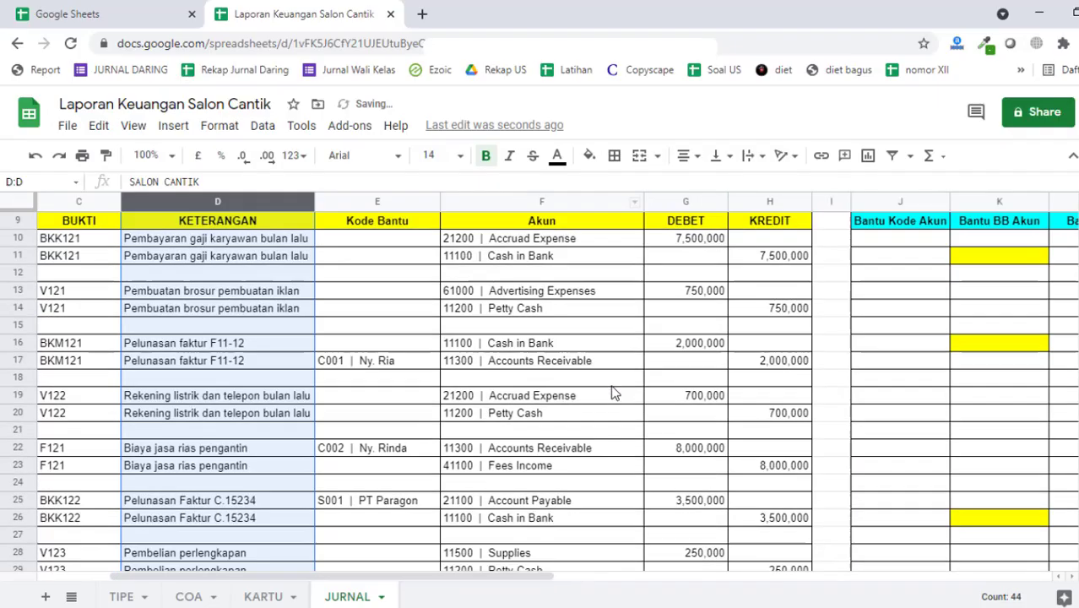
pyautogui.scroll(3, 608, 393)
pyautogui.moveTo(542, 581); pyautogui.dragTo(456, 581)
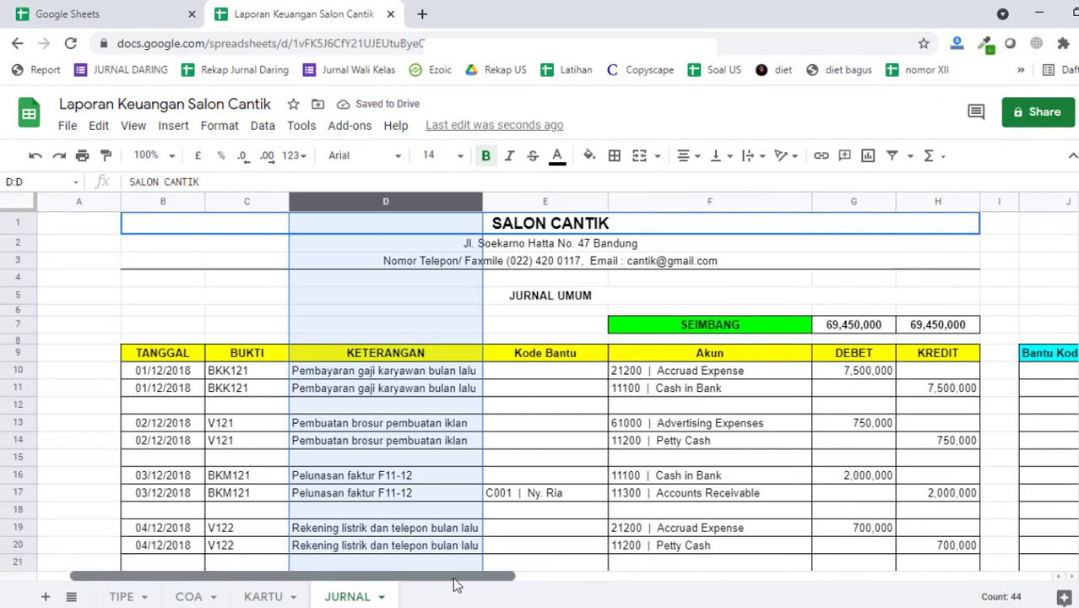
# Step: Narrow the empty column A to a slim margin beside the journal
pyautogui.click(97, 201)
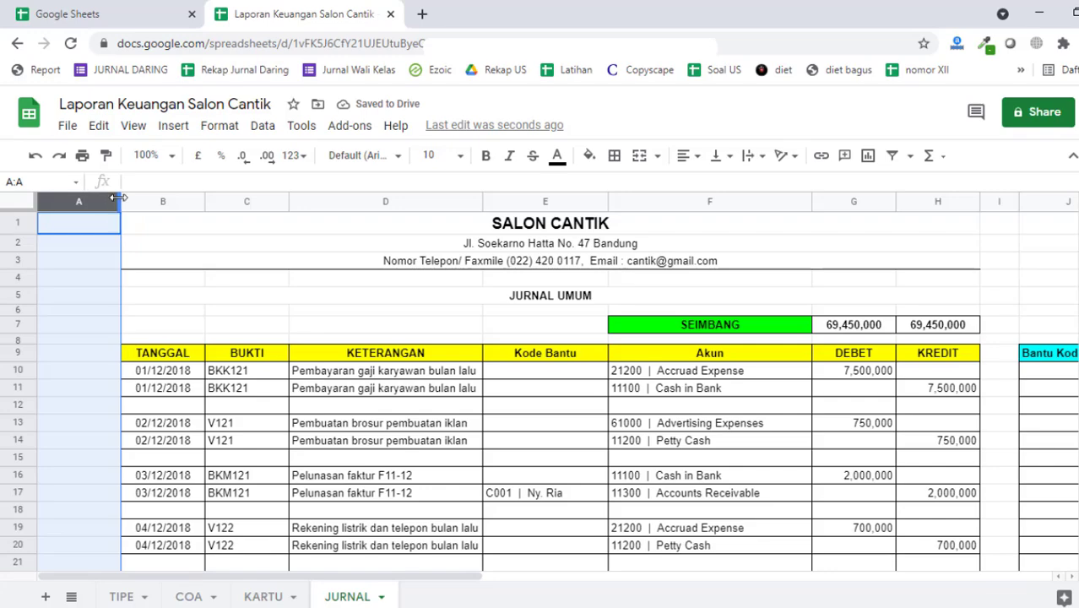
pyautogui.moveTo(102, 197); pyautogui.dragTo(62, 197)
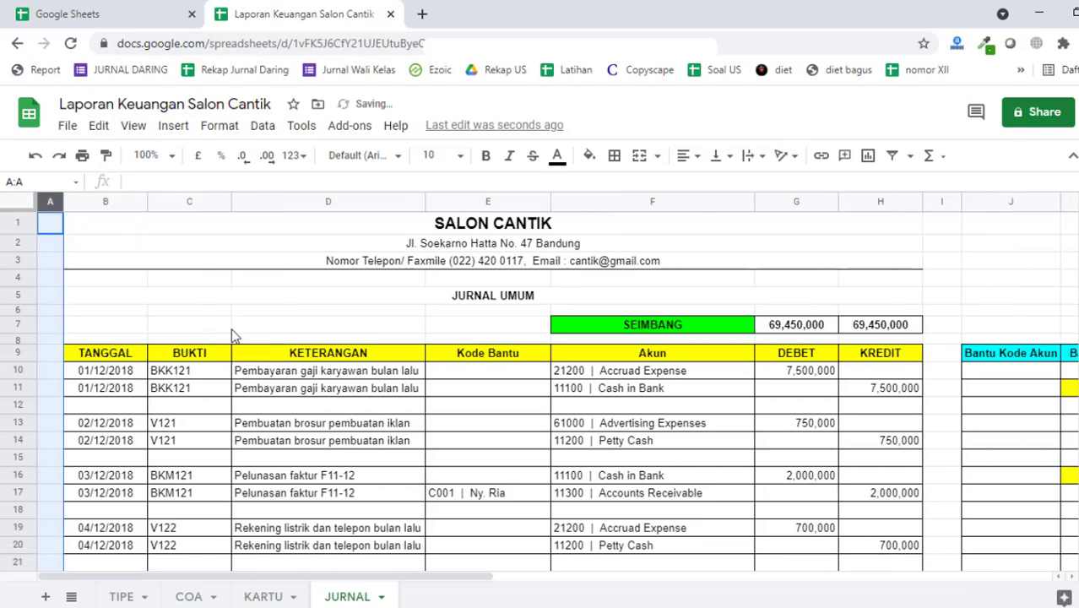
pyautogui.click(244, 329)
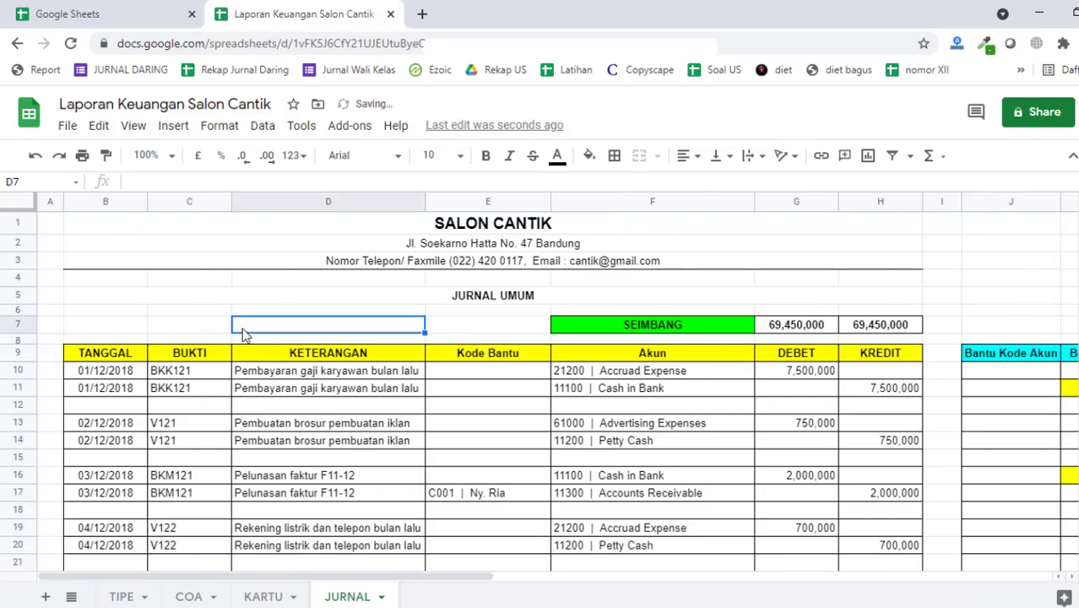
# Step: Review the company heading, the JURNAL UMUM title and the balance check with its totals in F7:H7
pyautogui.click(591, 329)
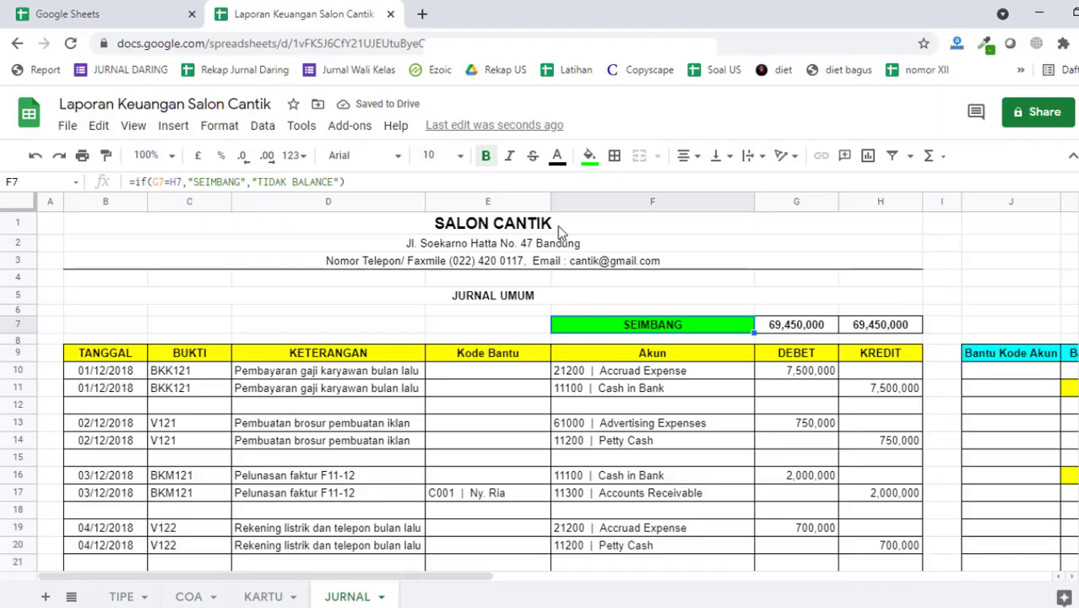
pyautogui.moveTo(558, 226); pyautogui.dragTo(566, 263)
pyautogui.click(574, 298)
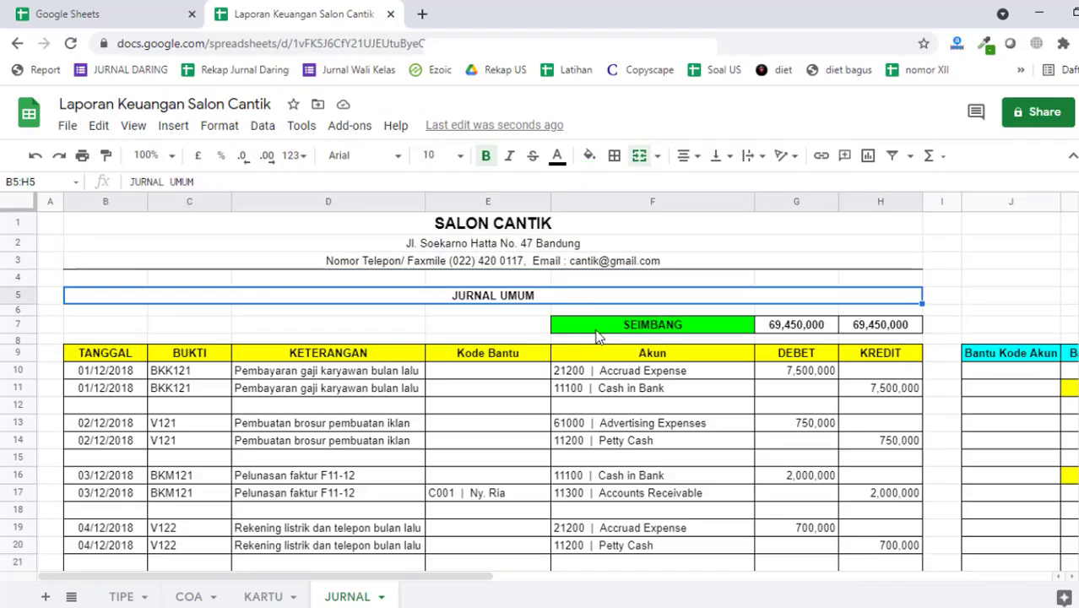
pyautogui.moveTo(596, 336); pyautogui.dragTo(888, 328)
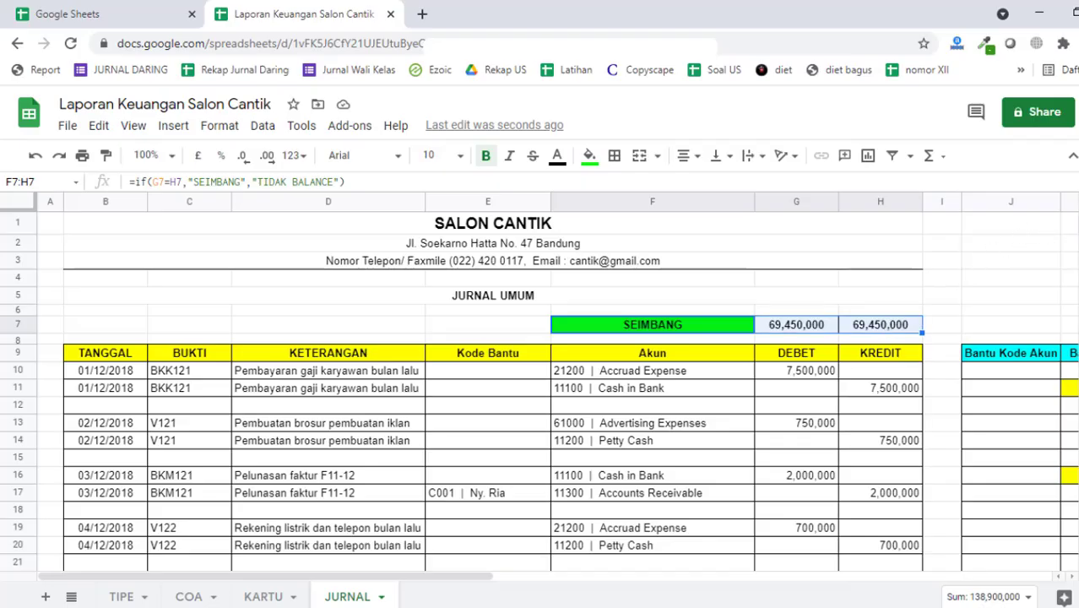
# Step: Examine the journal entries down to the end of the bordered table and compare them with the balance check and credit total in row 7
pyautogui.scroll(-20, 1038, 484)
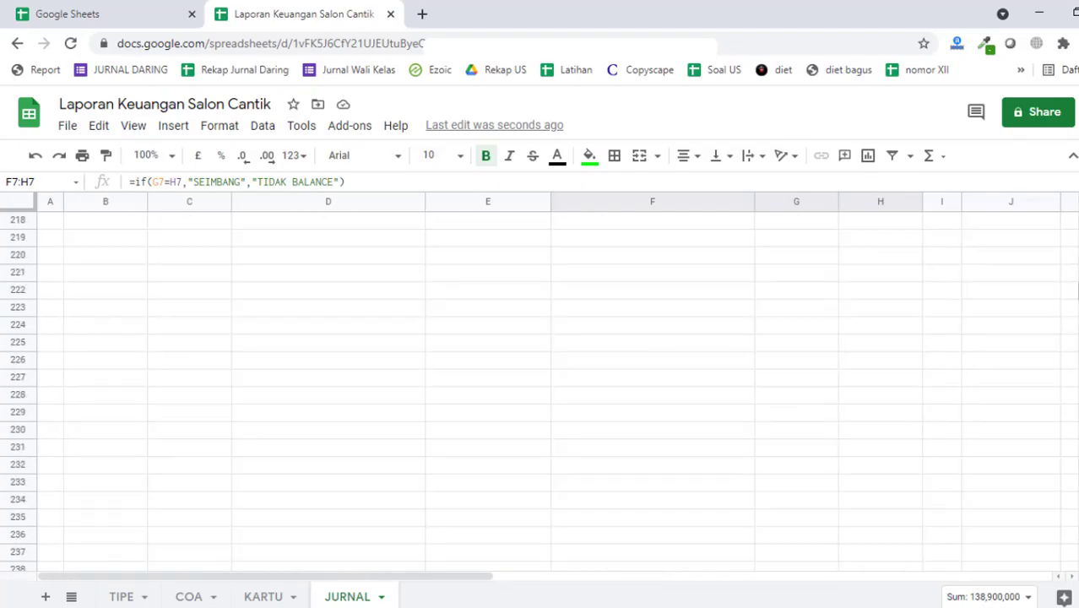
pyautogui.scroll(15, 740, 486)
pyautogui.scroll(-4, 740, 485)
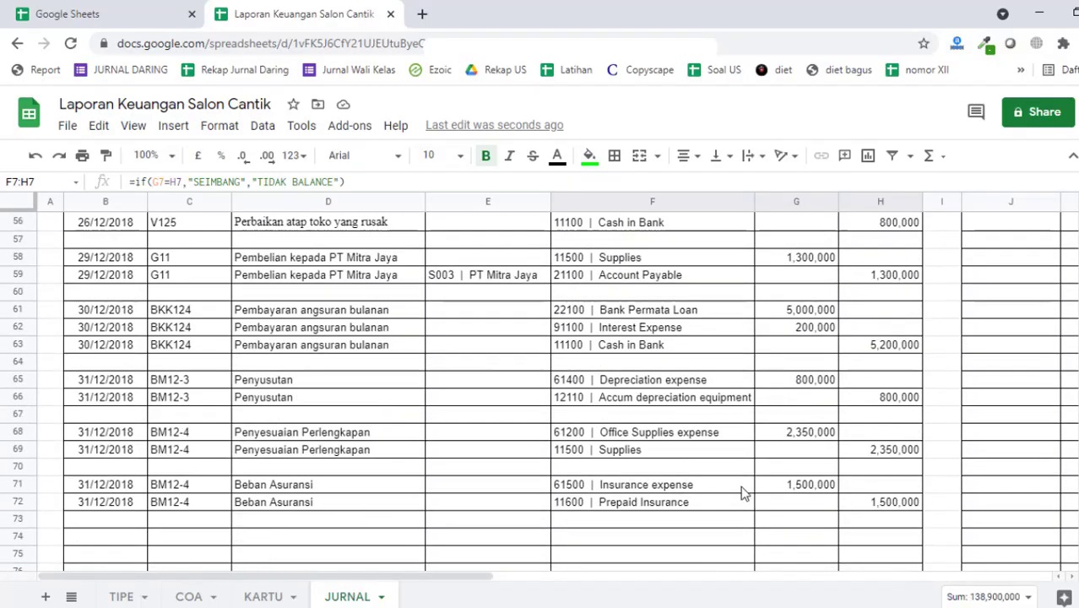
pyautogui.click(651, 436)
pyautogui.click(631, 449)
pyautogui.scroll(10, 642, 456)
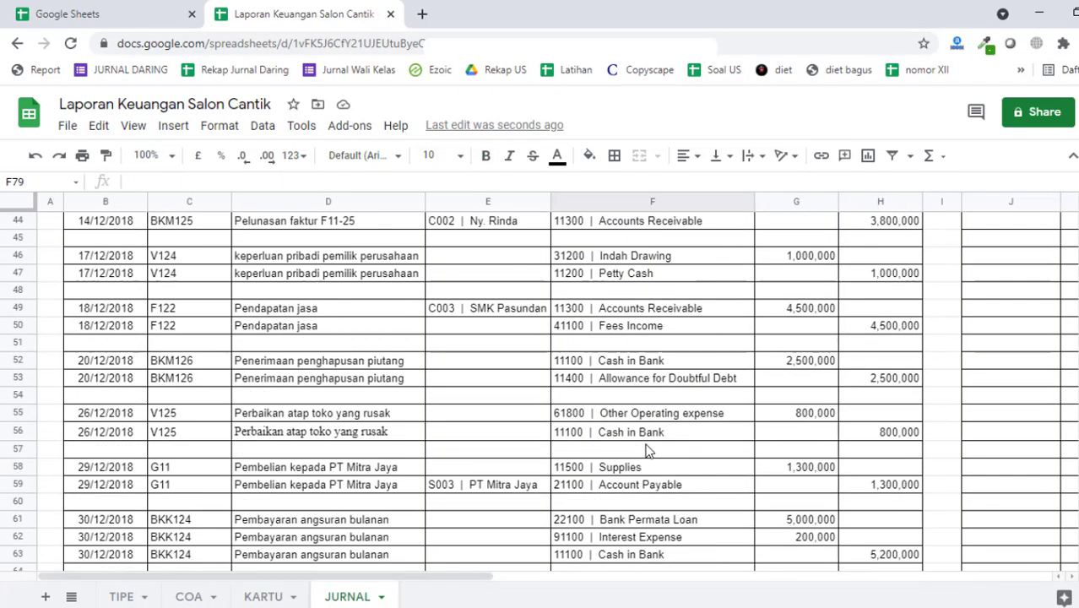
pyautogui.scroll(8, 607, 484)
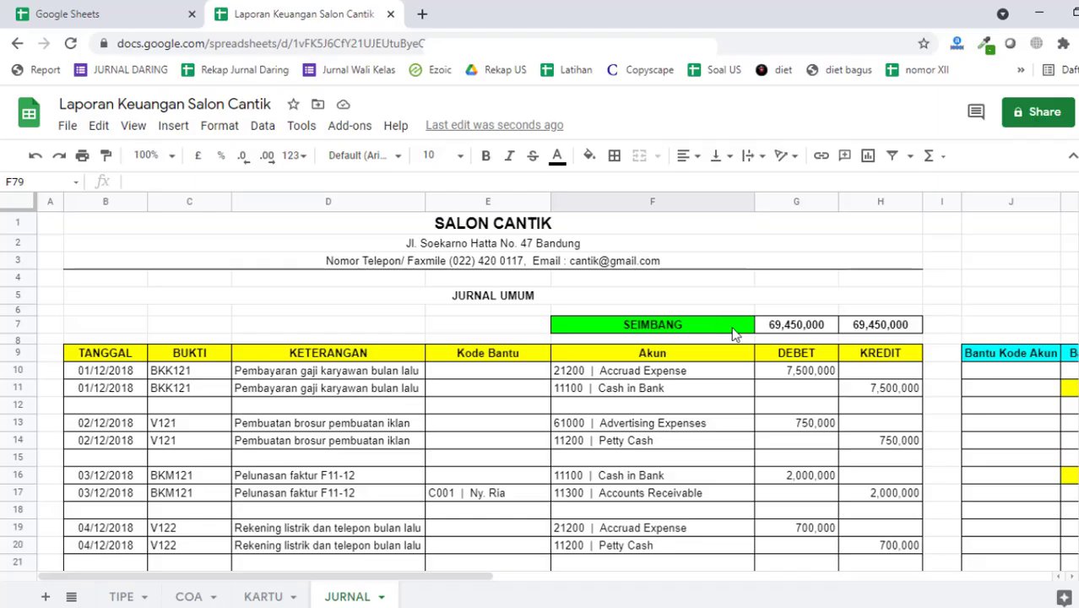
pyautogui.click(734, 333)
pyautogui.click(877, 325)
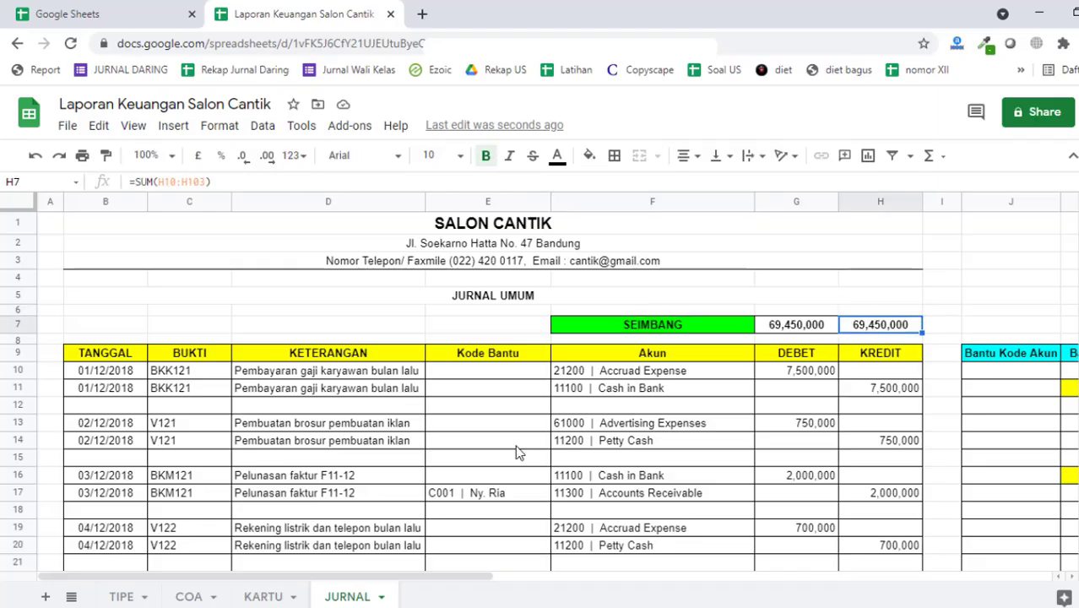
pyautogui.scroll(-20, 518, 452)
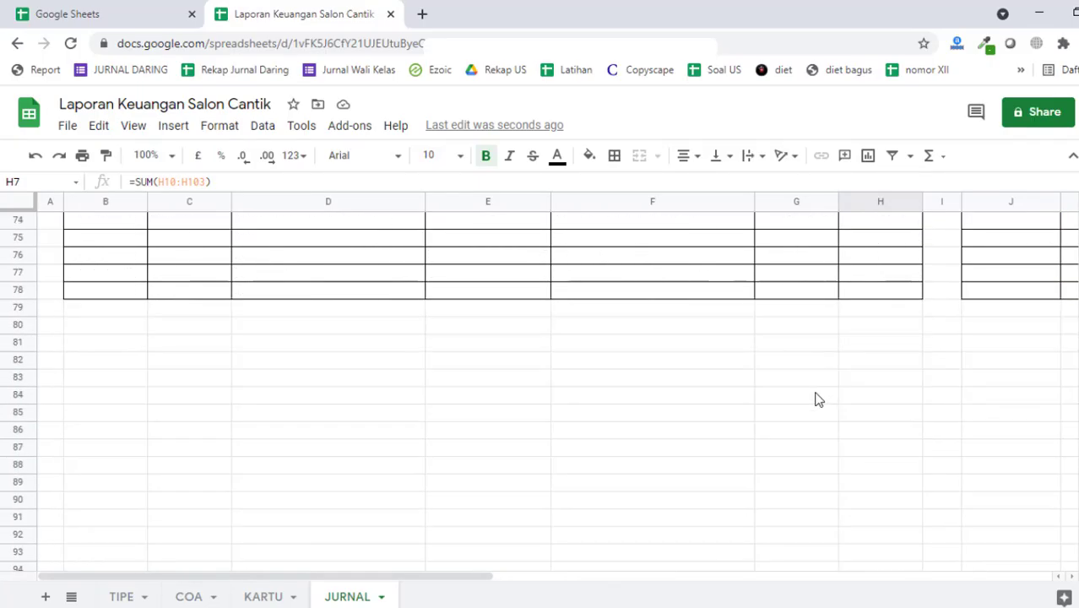
pyautogui.scroll(5, 811, 402)
pyautogui.scroll(-5, 794, 413)
pyautogui.scroll(13, 749, 423)
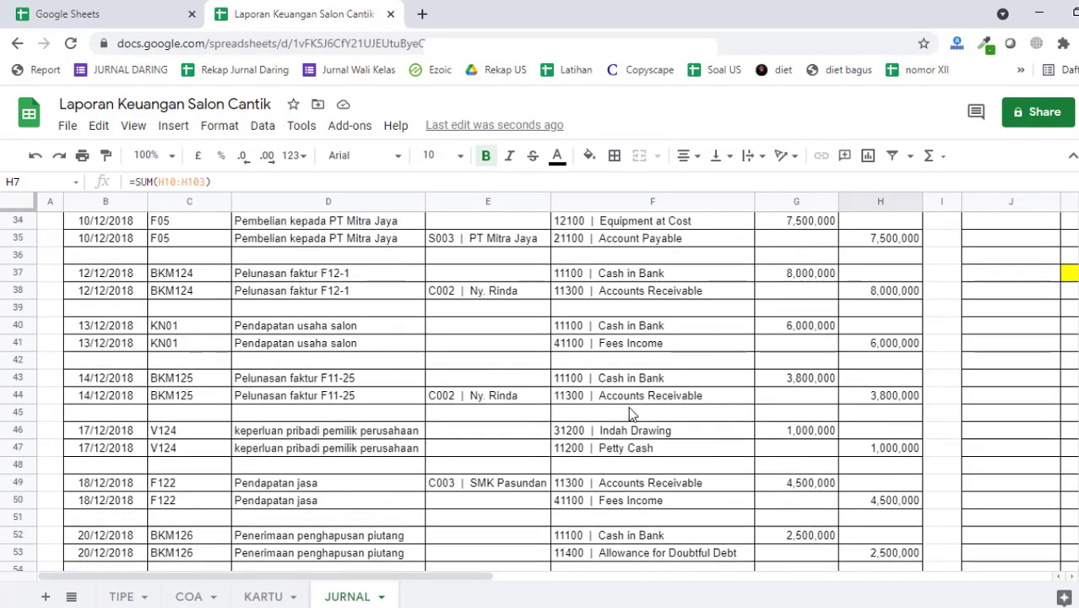
pyautogui.scroll(11, 632, 414)
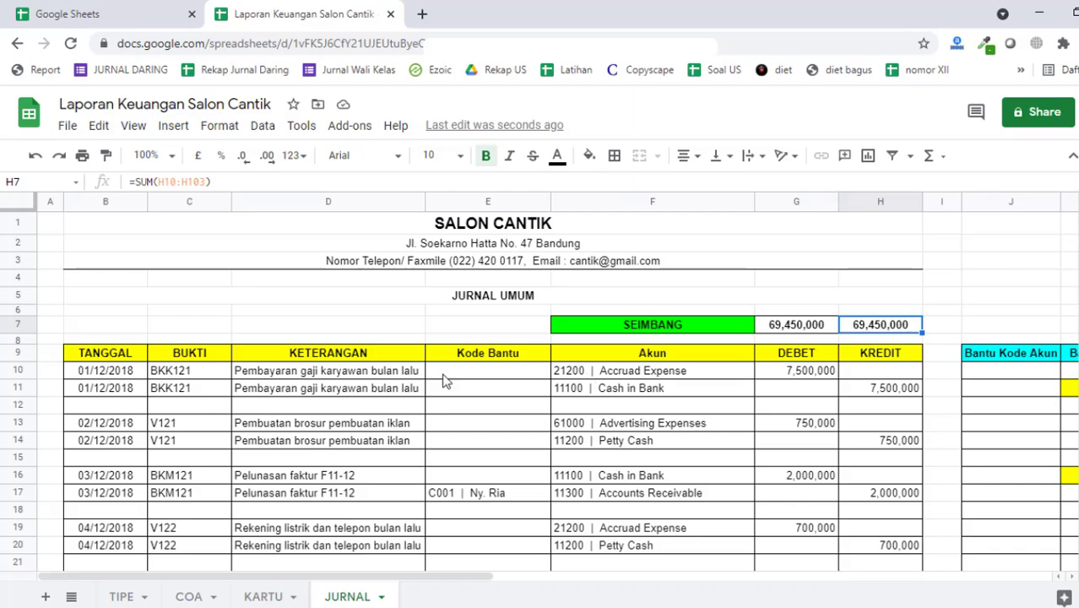
# Step: Try to insert 14 rows below rows 74–87 at the end of the journal table, and undo the insertion
pyautogui.scroll(-20, 446, 380)
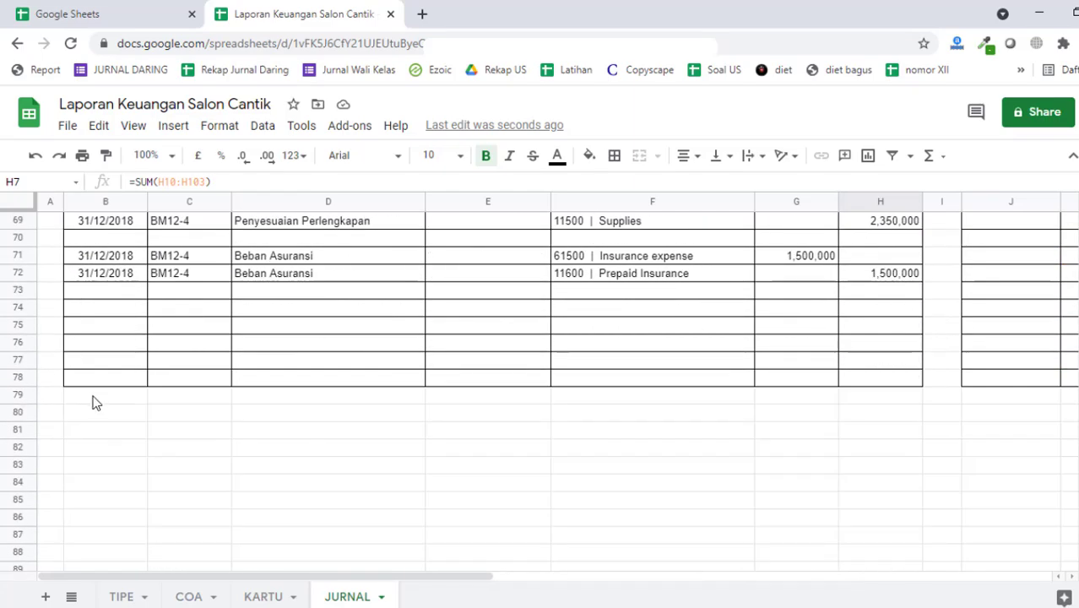
pyautogui.moveTo(95, 399); pyautogui.dragTo(870, 397)
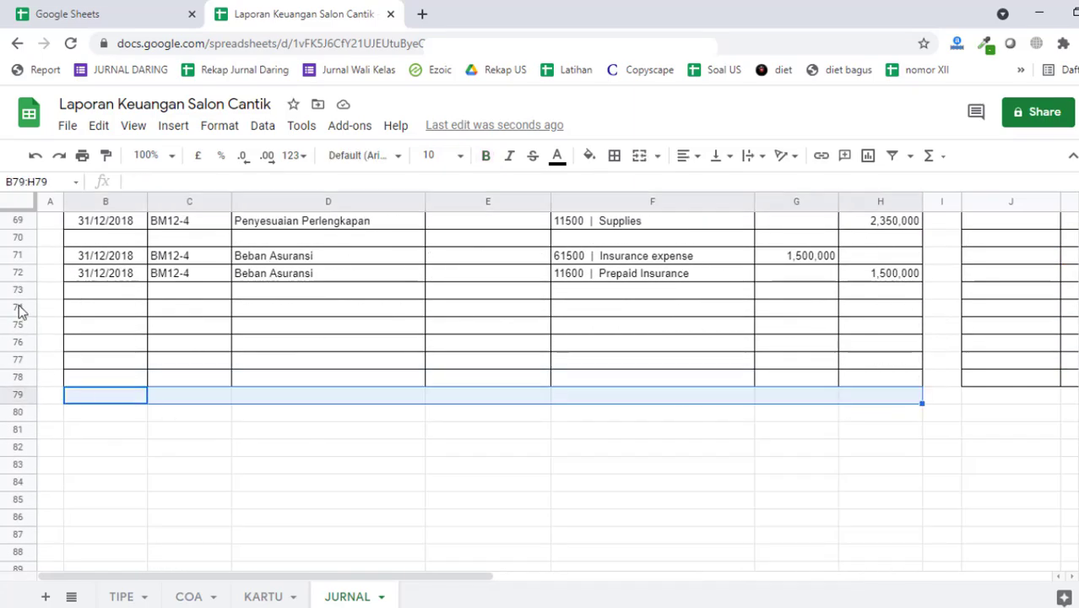
pyautogui.moveTo(18, 308); pyautogui.dragTo(11, 541)
pyautogui.rightClick(12, 353)
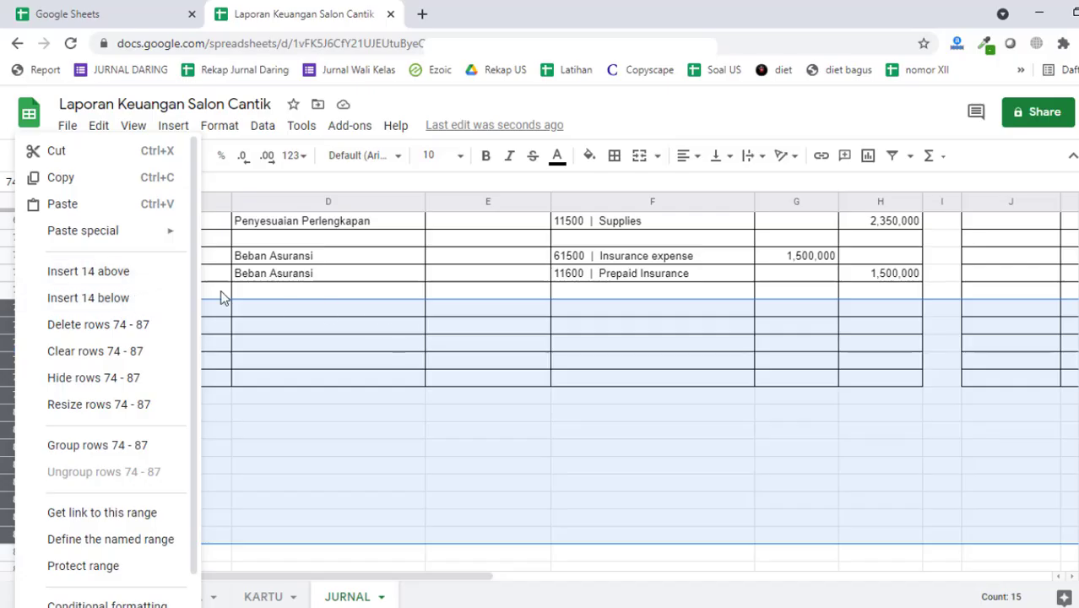
pyautogui.click(163, 302)
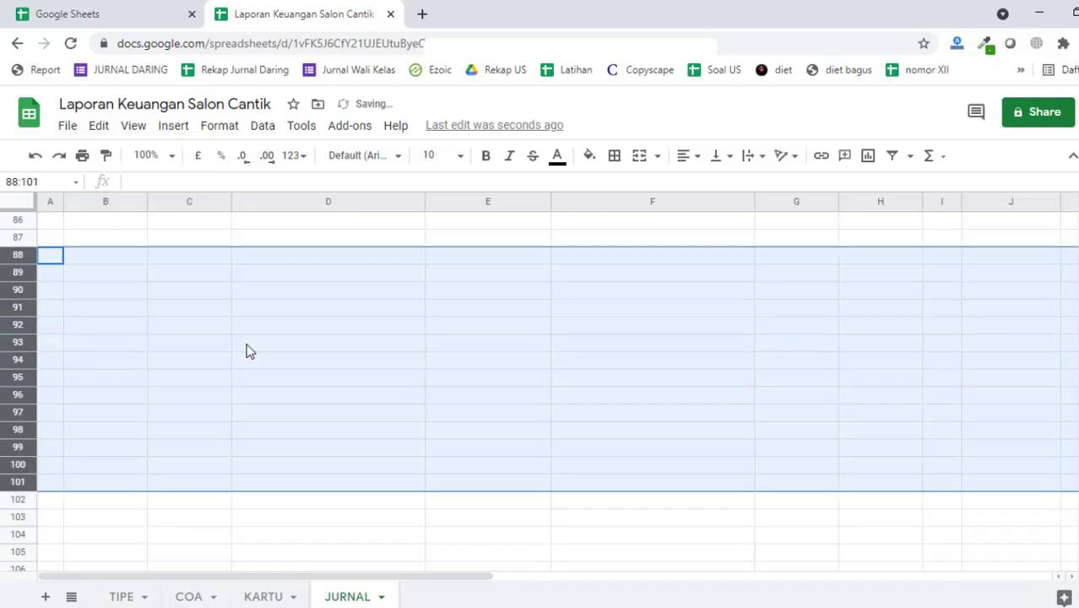
pyautogui.scroll(4, 247, 351)
pyautogui.scroll(-4, 338, 382)
pyautogui.scroll(4, 345, 387)
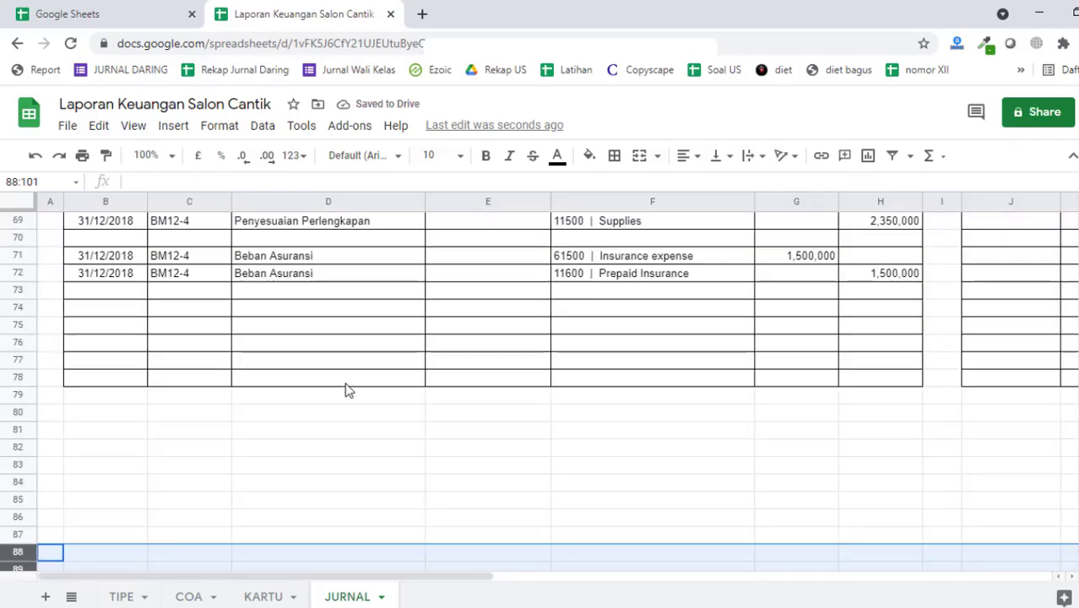
pyautogui.scroll(-3, 345, 390)
pyautogui.hotkey('ctrl', 'z')
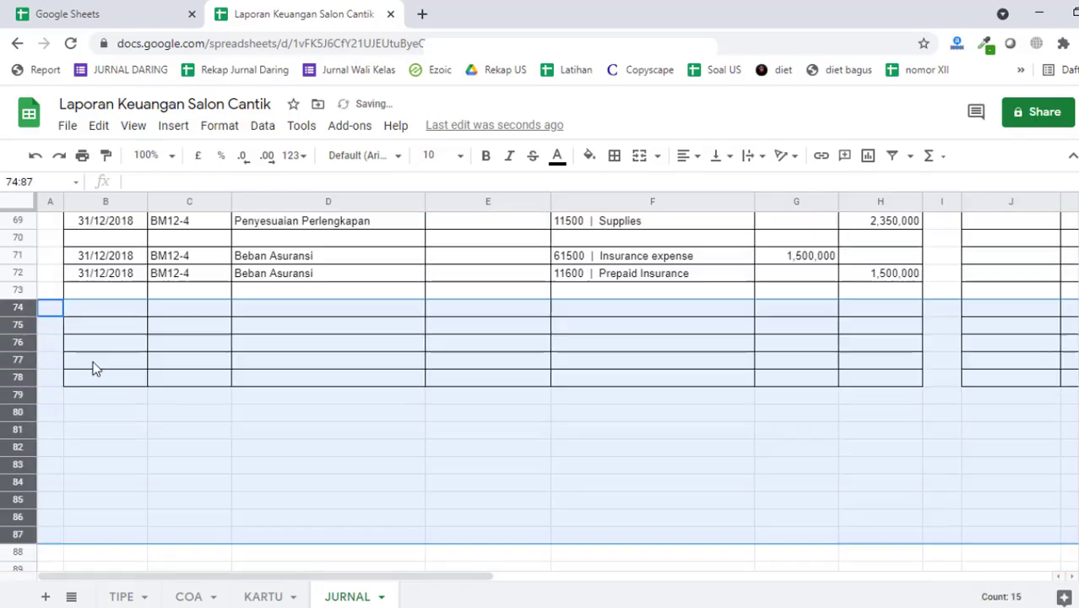
# Step: Try to insert 14 rows above row 74 to extend the bordered journal table, and undo the insertion
pyautogui.rightClick(6, 397)
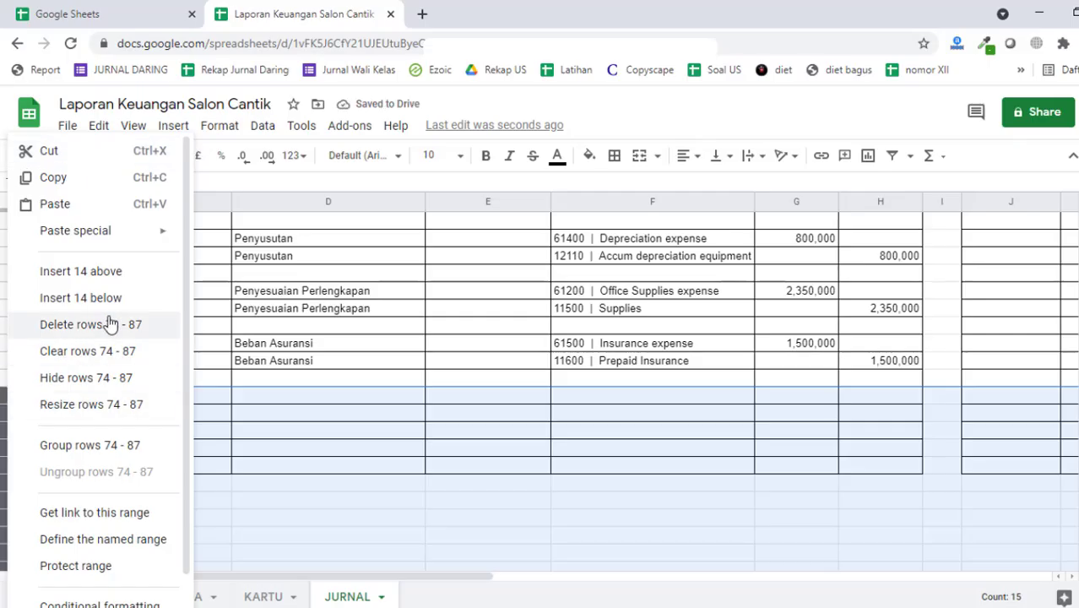
pyautogui.click(135, 281)
pyautogui.scroll(-3, 363, 362)
pyautogui.scroll(3, 376, 362)
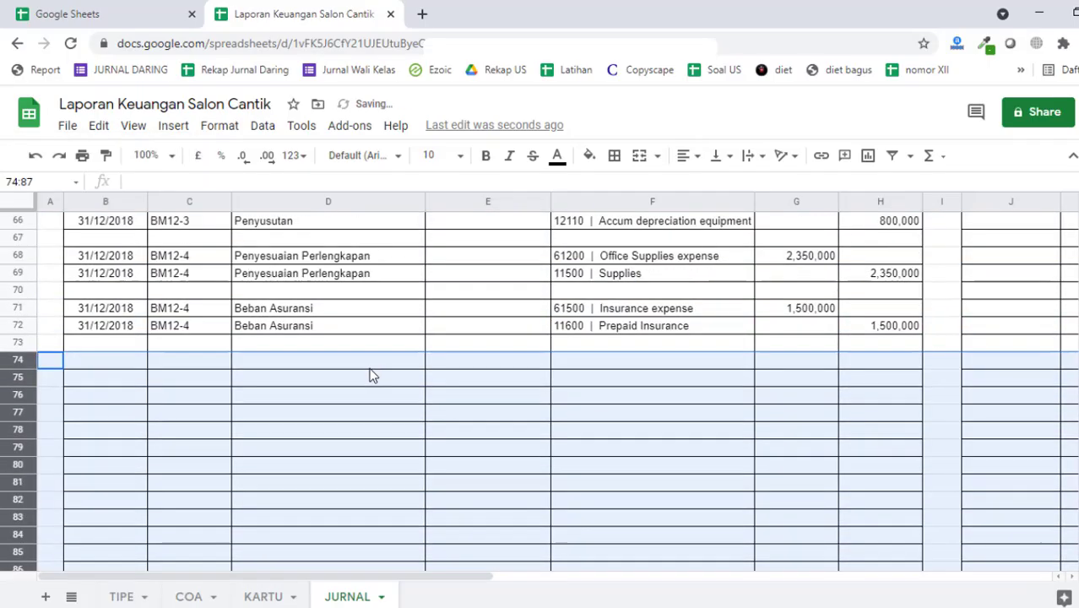
pyautogui.scroll(-3, 337, 439)
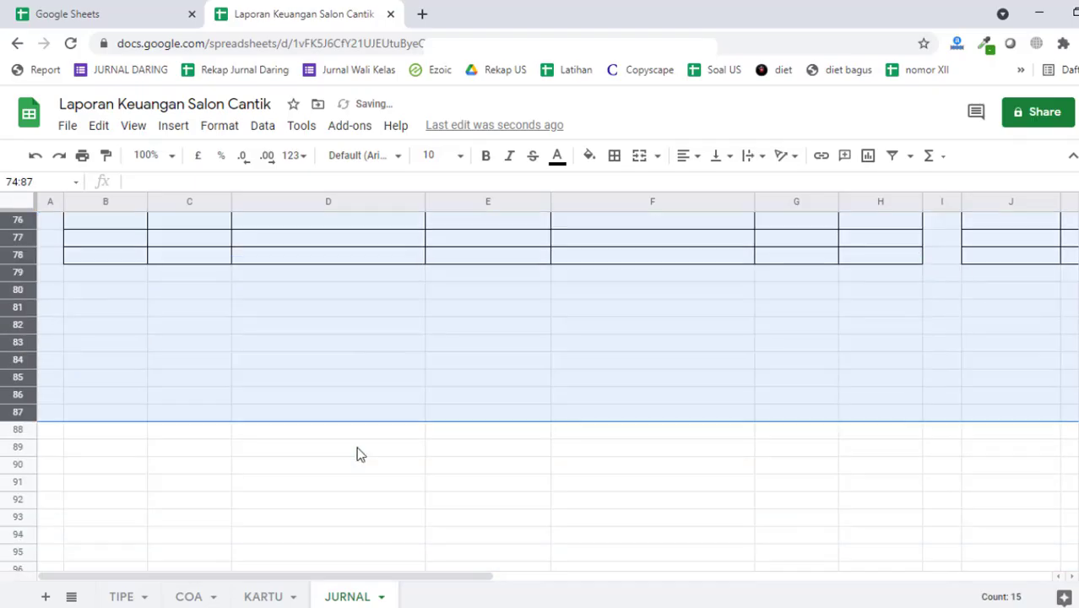
# Step: Inspect the formulas behind the balance check in F7 and the debit and credit totals in G7 and H7
pyautogui.scroll(15, 501, 364)
pyautogui.scroll(3, 531, 348)
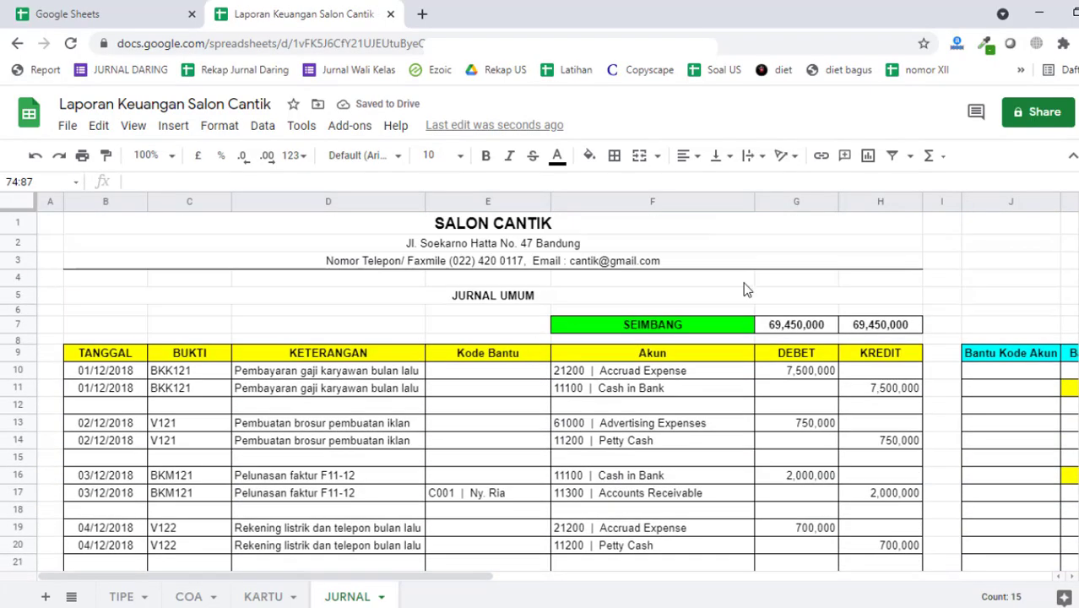
pyautogui.click(863, 317)
pyautogui.click(708, 329)
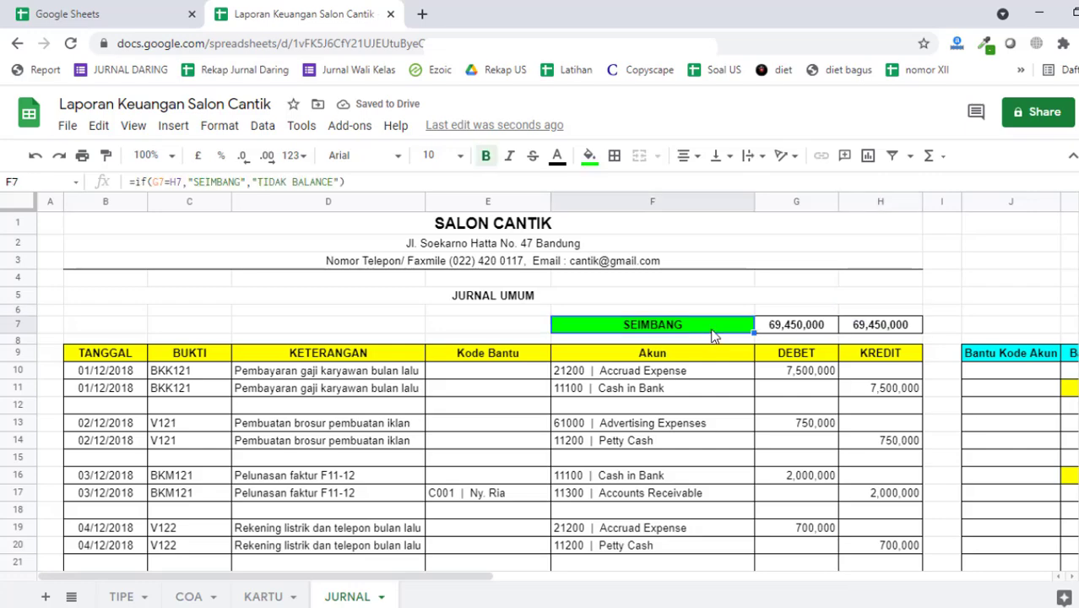
pyautogui.click(796, 328)
pyautogui.click(863, 329)
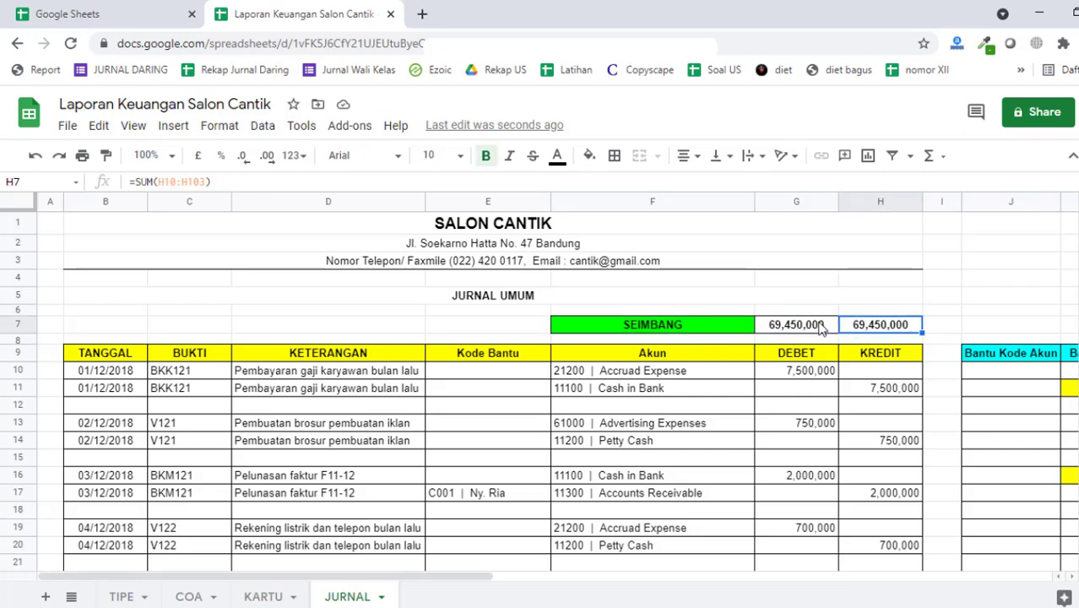
pyautogui.click(819, 328)
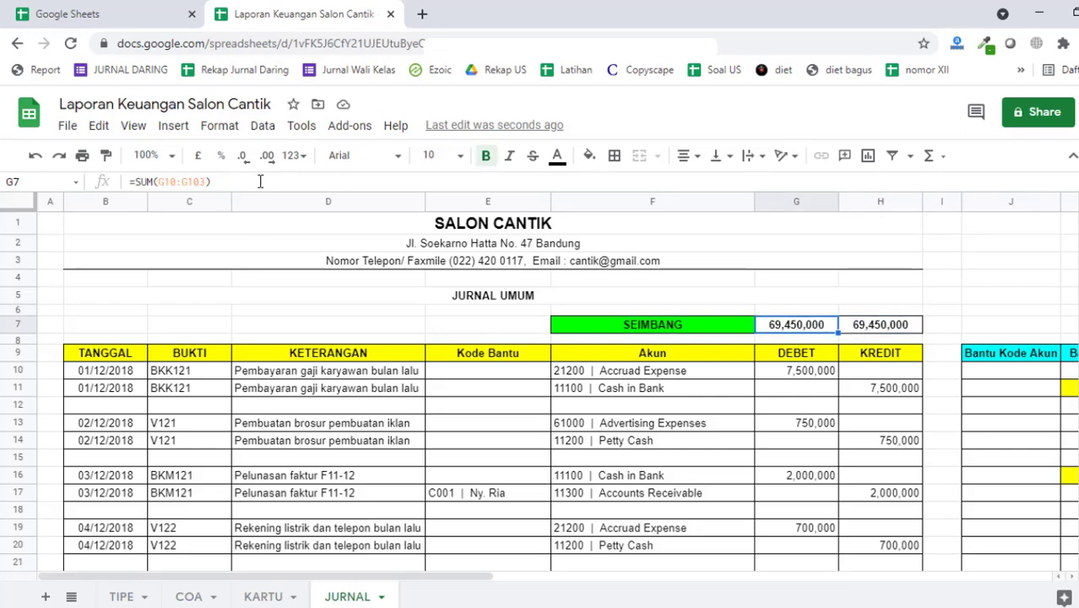
# Step: Note the function name SUM in cell J3 beside the journal heading
pyautogui.click(1007, 265)
pyautogui.write('S')
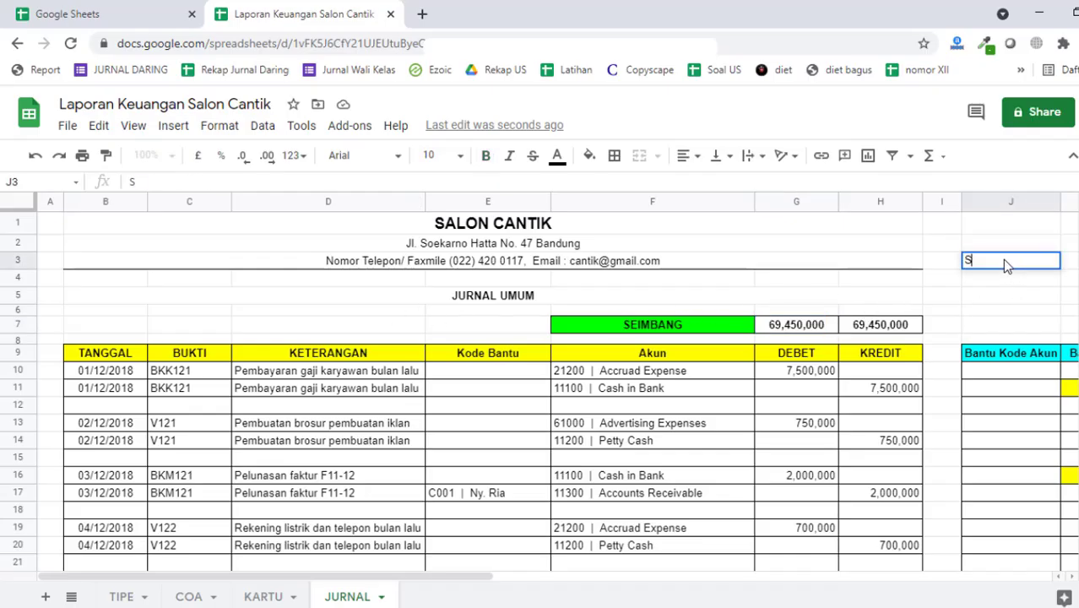
pyautogui.write('UM')
pyautogui.press('Up')
pyautogui.press('Down')
pyautogui.press('Down')
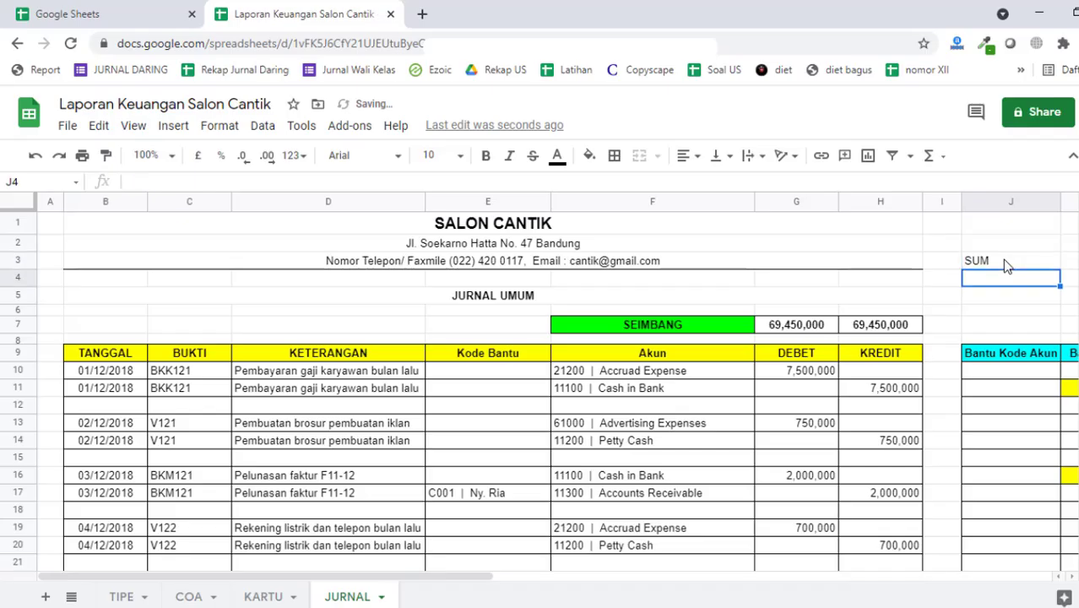
# Step: Replace the debit total in G7 with the formula =sum(G10:G78), covering the bordered journal rows
pyautogui.press('Up')
pyautogui.press('Down')
pyautogui.press('Down')
pyautogui.press('Down')
pyautogui.press('Down')
pyautogui.press('Left')
pyautogui.press('Left')
pyautogui.press('Left')
pyautogui.press('Left')
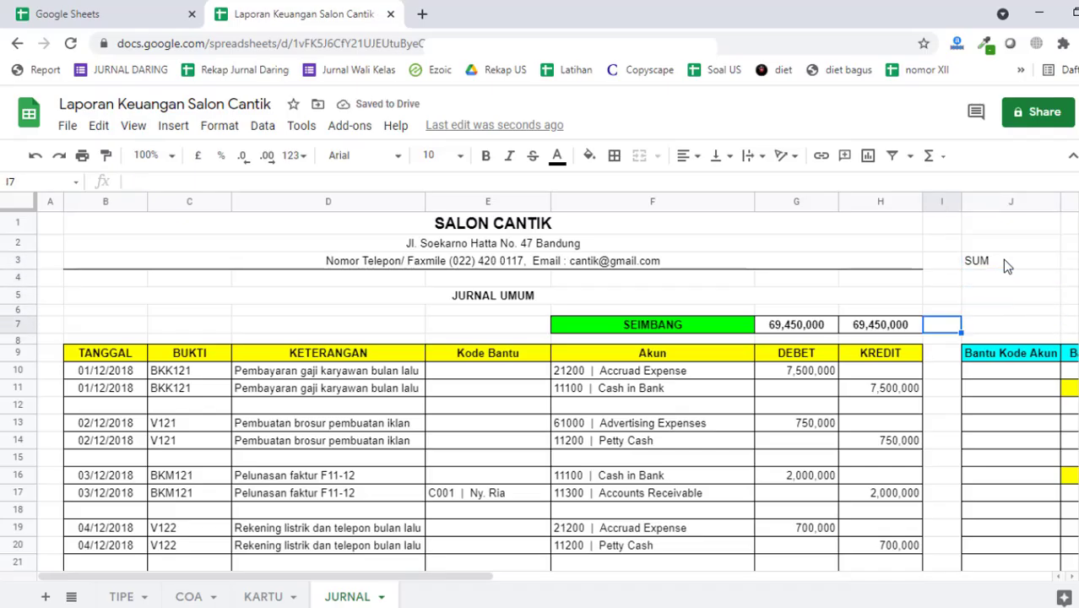
pyautogui.press('Right')
pyautogui.write('=sum9')
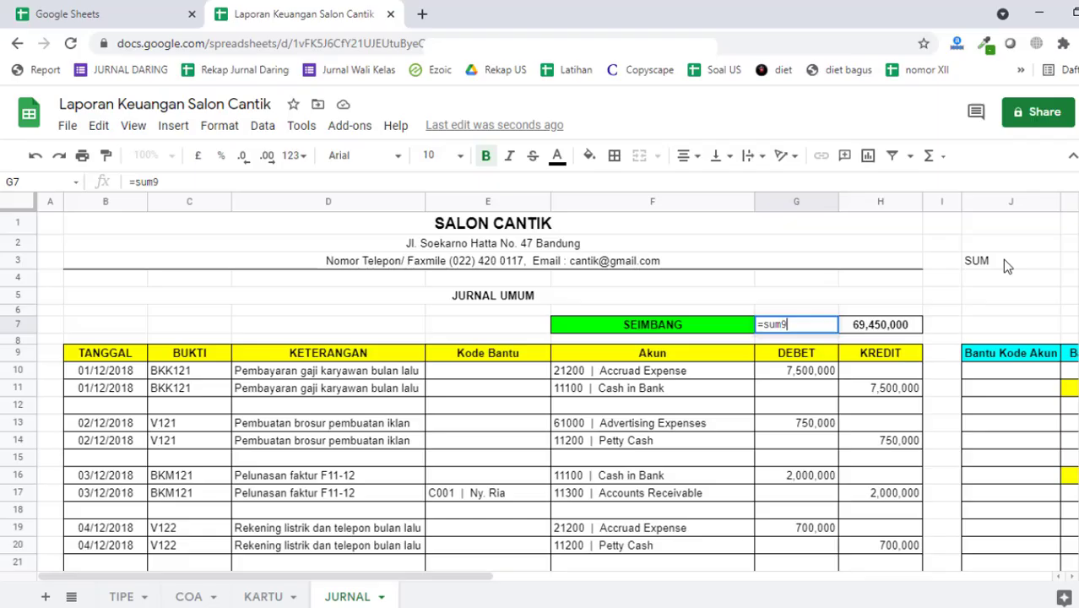
pyautogui.press('BackSpace')
pyautogui.write('(')
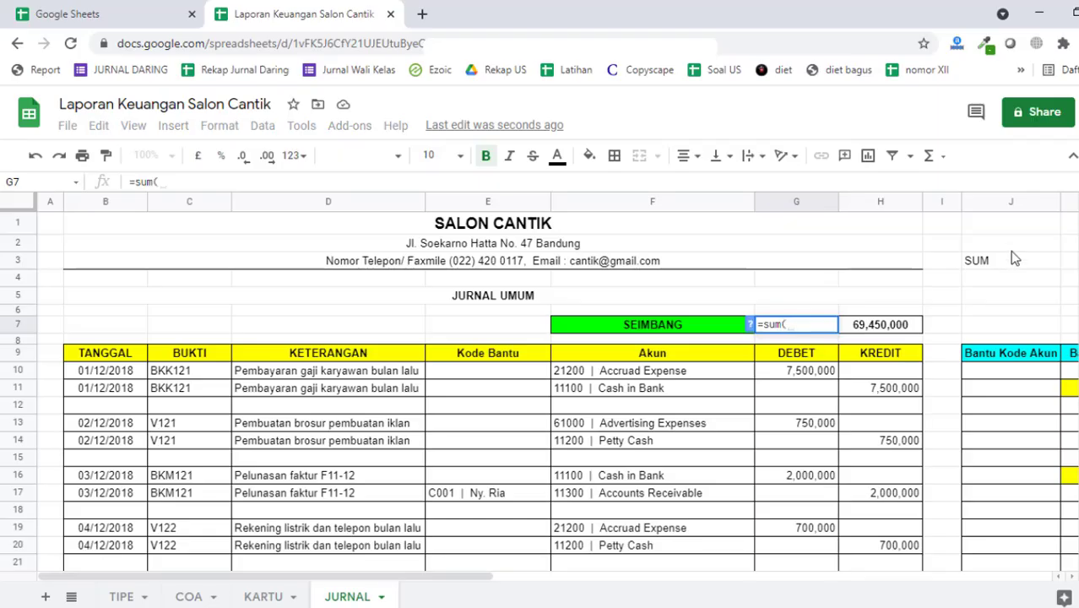
pyautogui.moveTo(797, 370); pyautogui.dragTo(803, 533)
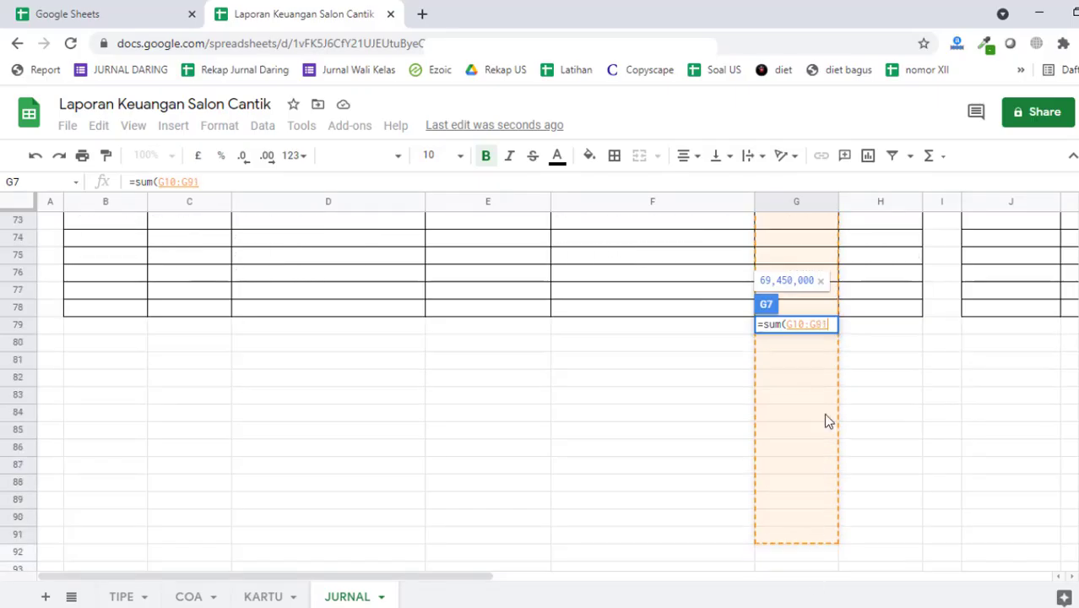
pyautogui.moveTo(828, 420); pyautogui.dragTo(826, 316)
pyautogui.click(212, 182)
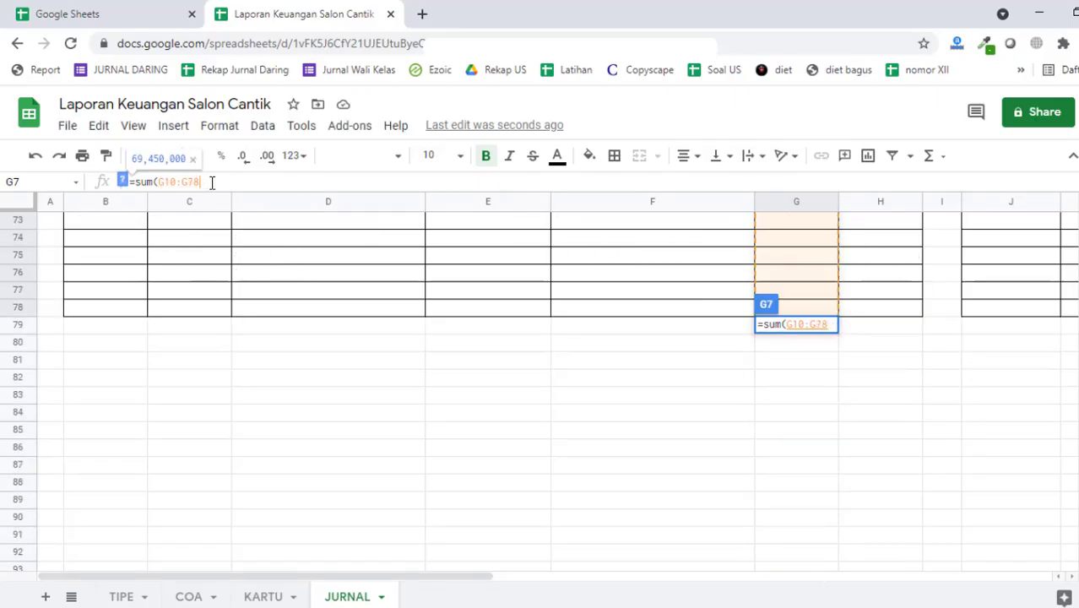
pyautogui.write(')')
pyautogui.press('Tab')
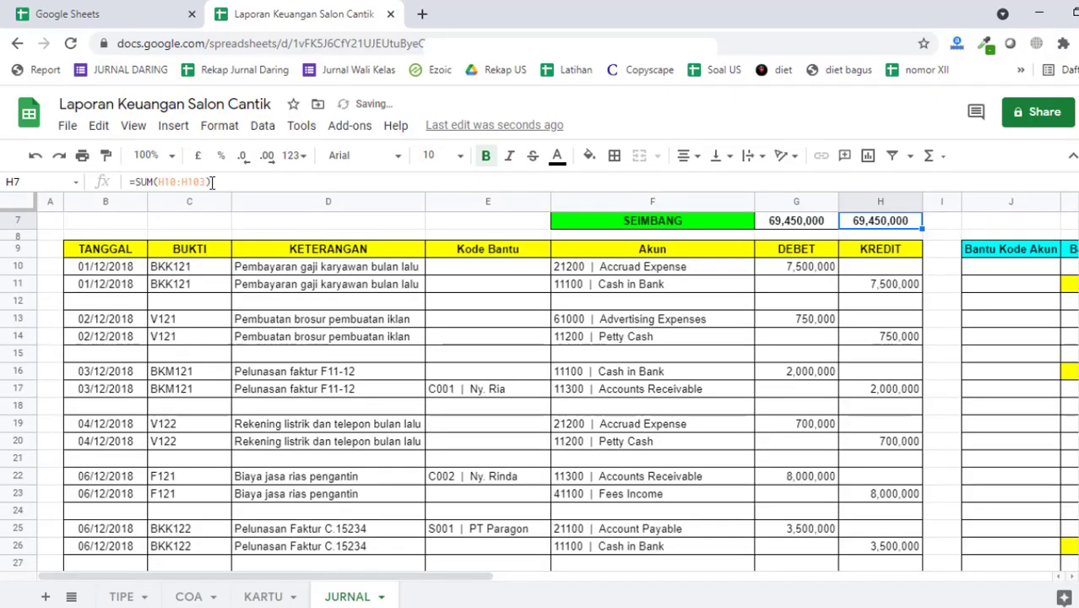
pyautogui.press('Left')
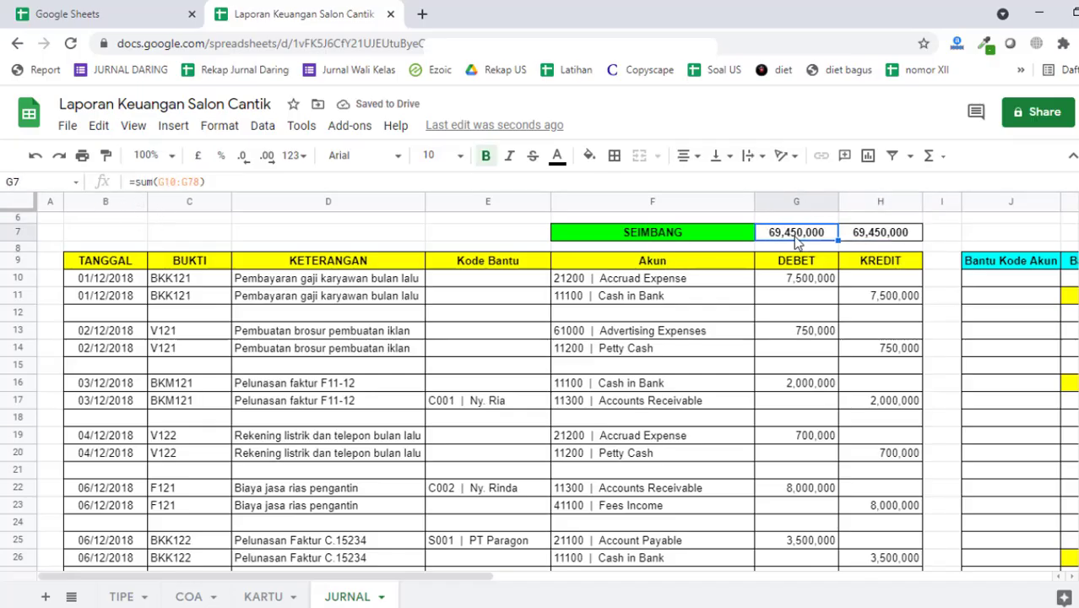
# Step: Fill the debit total formula from G7 across to H7 for the credit total
pyautogui.moveTo(846, 242); pyautogui.dragTo(930, 241)
pyautogui.hotkey('ctrl', 'z')
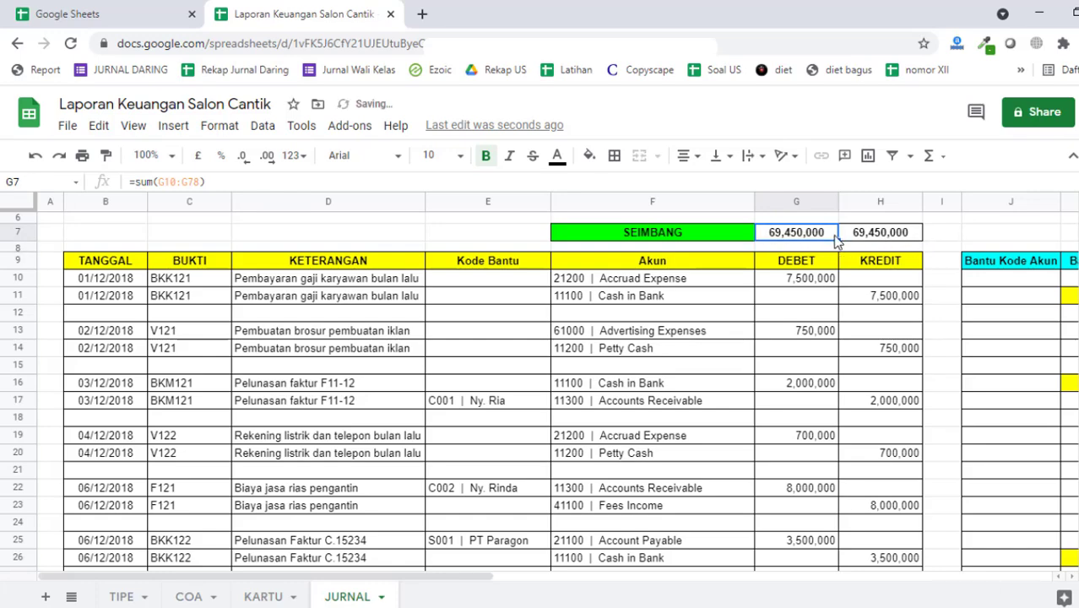
pyautogui.moveTo(841, 241); pyautogui.dragTo(916, 239)
pyautogui.click(919, 245)
pyautogui.scroll(2, 927, 261)
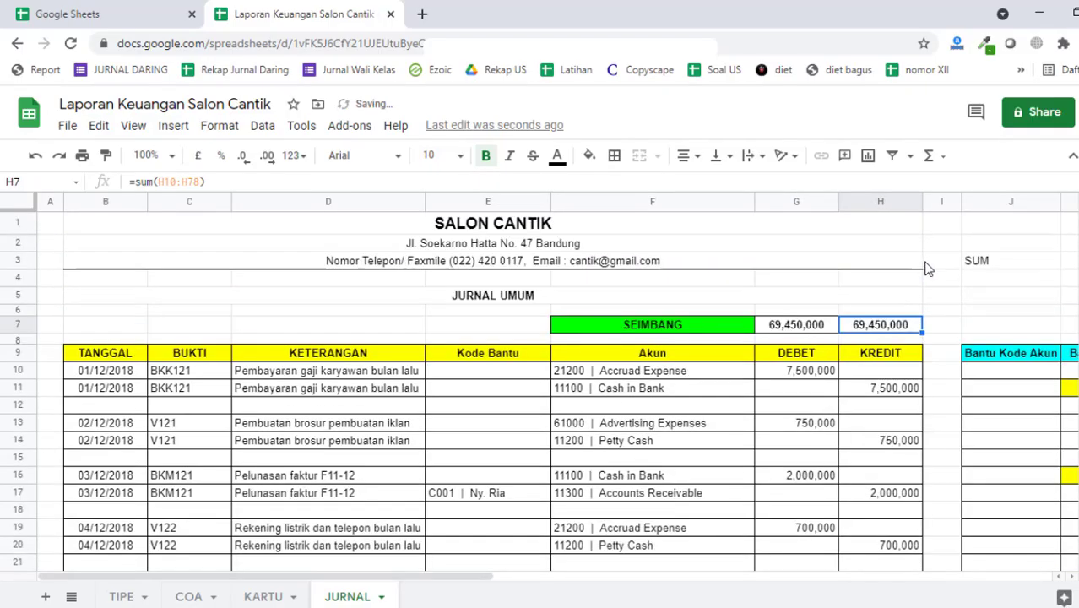
# Step: Check the balance formula in F7 and note the function name IF in cell J4 below SUM
pyautogui.click(722, 331)
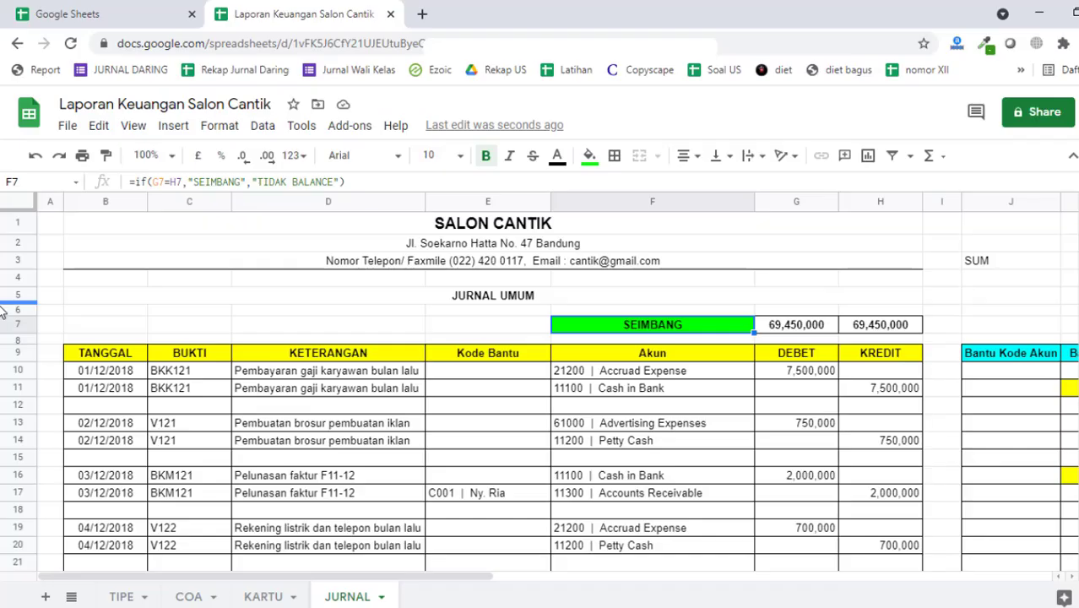
pyautogui.click(1046, 269)
pyautogui.click(1044, 284)
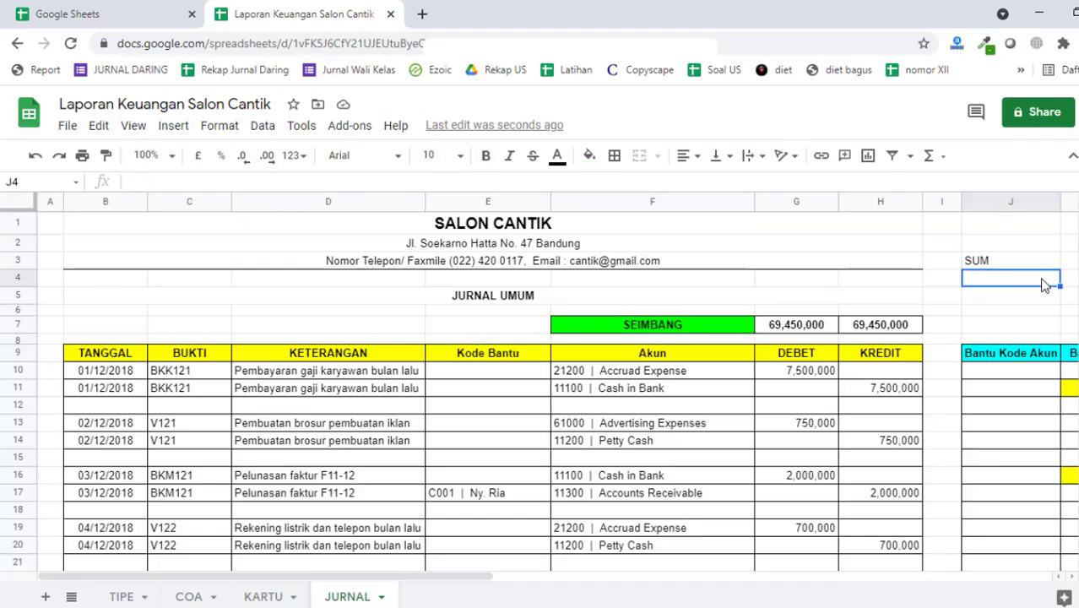
pyautogui.write('IF')
pyautogui.press('Up')
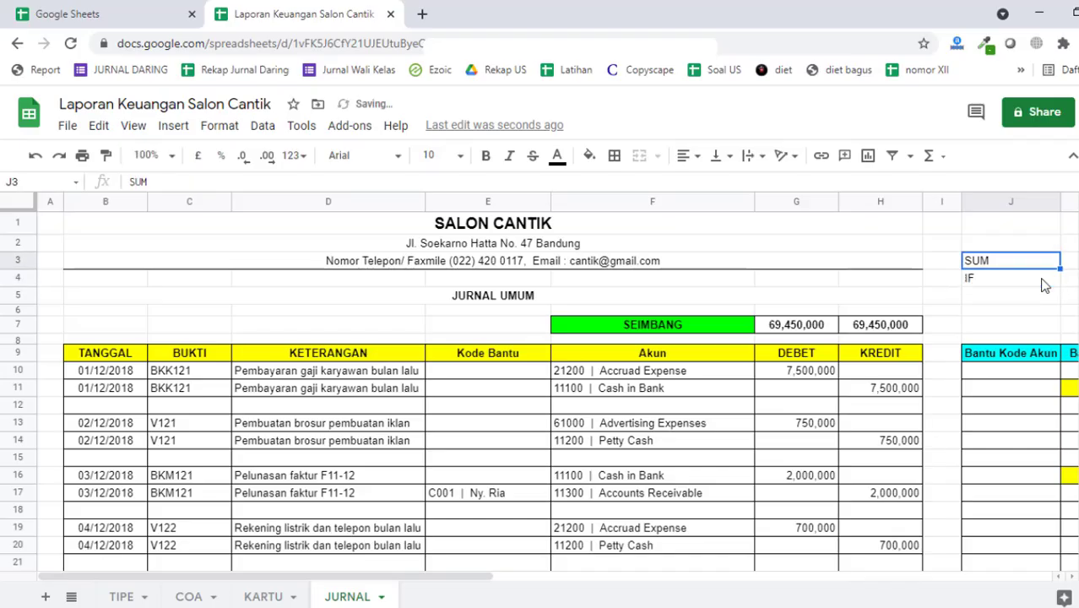
# Step: Extend the function note in J4 to read IF (seimbang)
pyautogui.click(1045, 284)
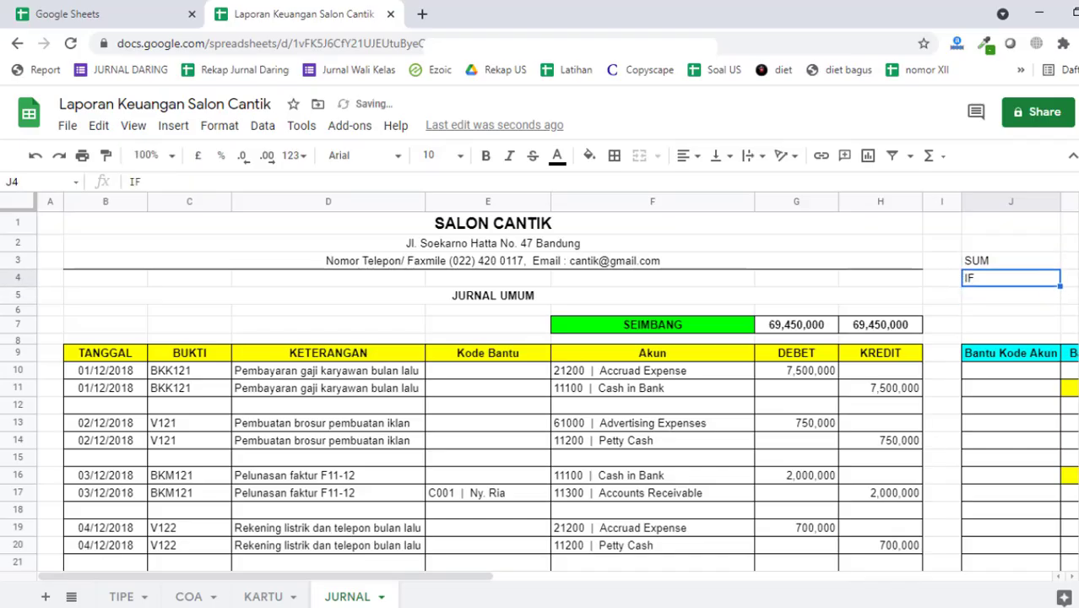
pyautogui.doubleClick(1027, 281)
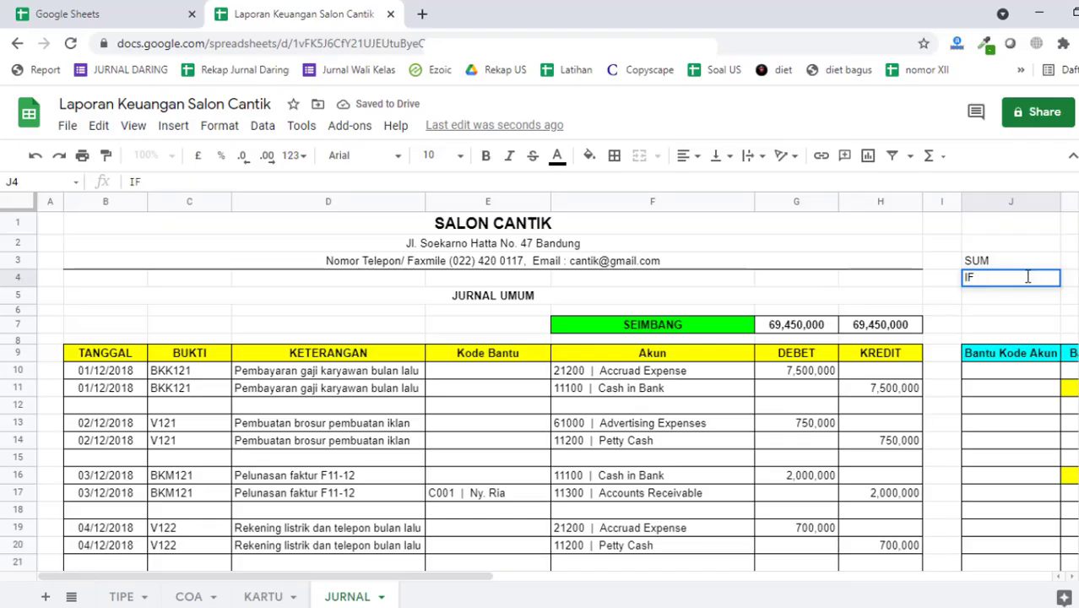
pyautogui.write('(seimbang')
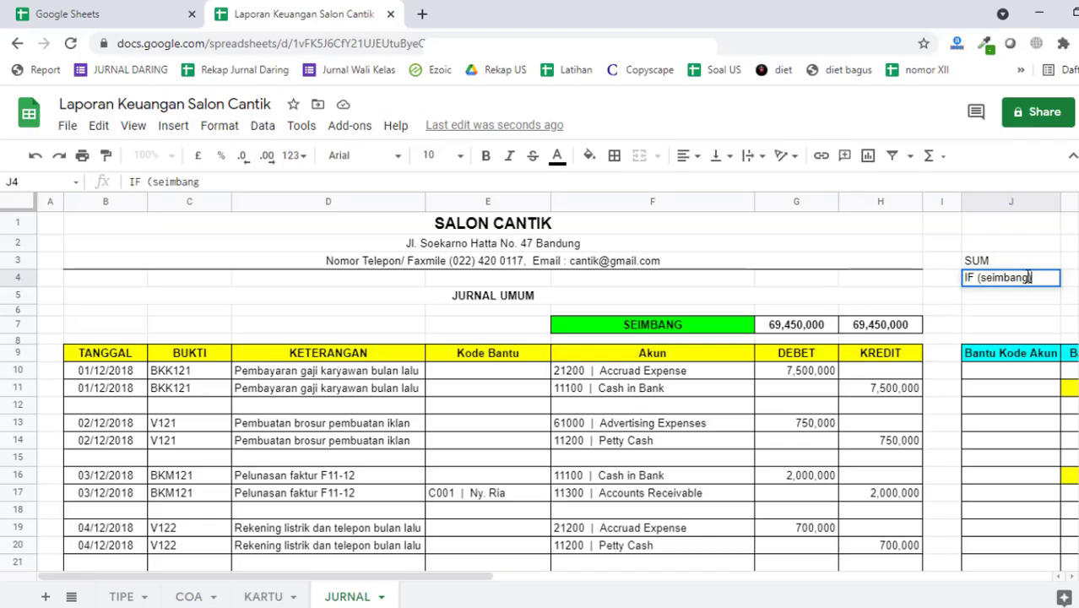
pyautogui.write(')')
pyautogui.press('Return')
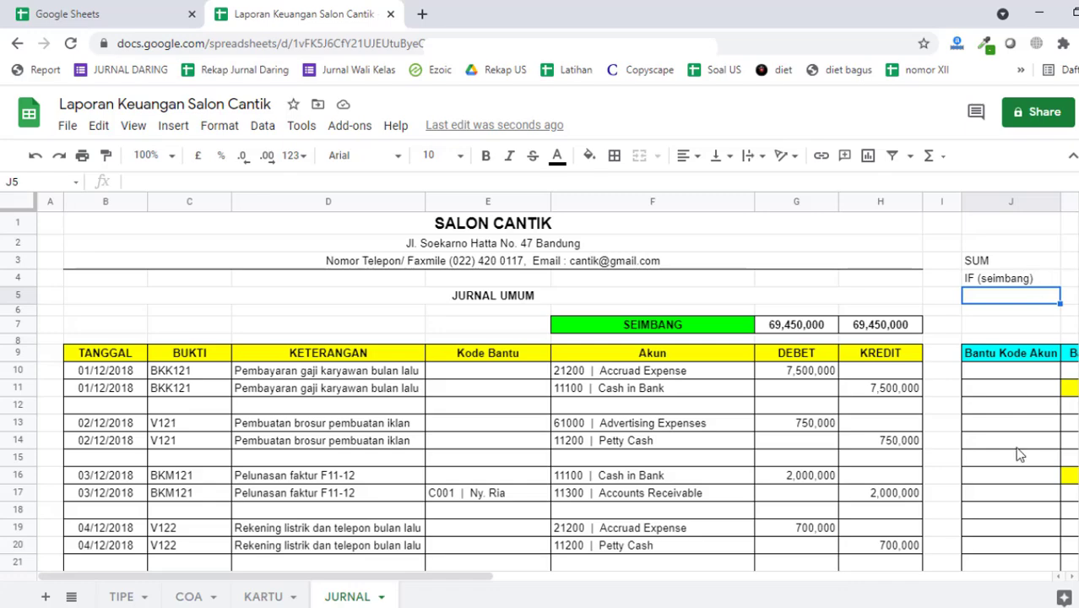
# Step: Set the debit amount in G10 to 750,000 to test the balance status in F7
pyautogui.click(816, 414)
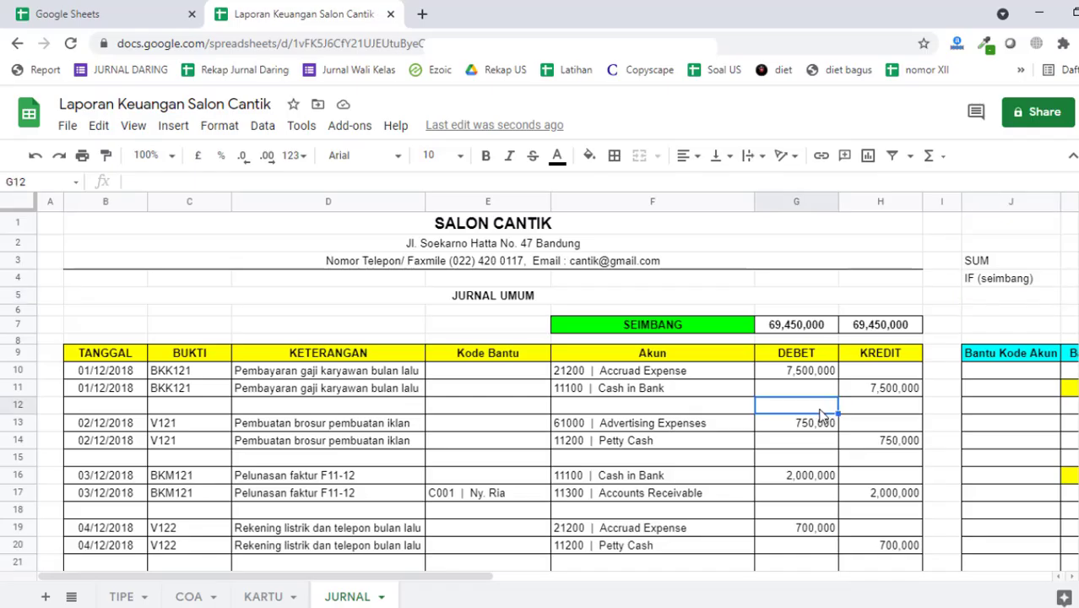
pyautogui.doubleClick(834, 372)
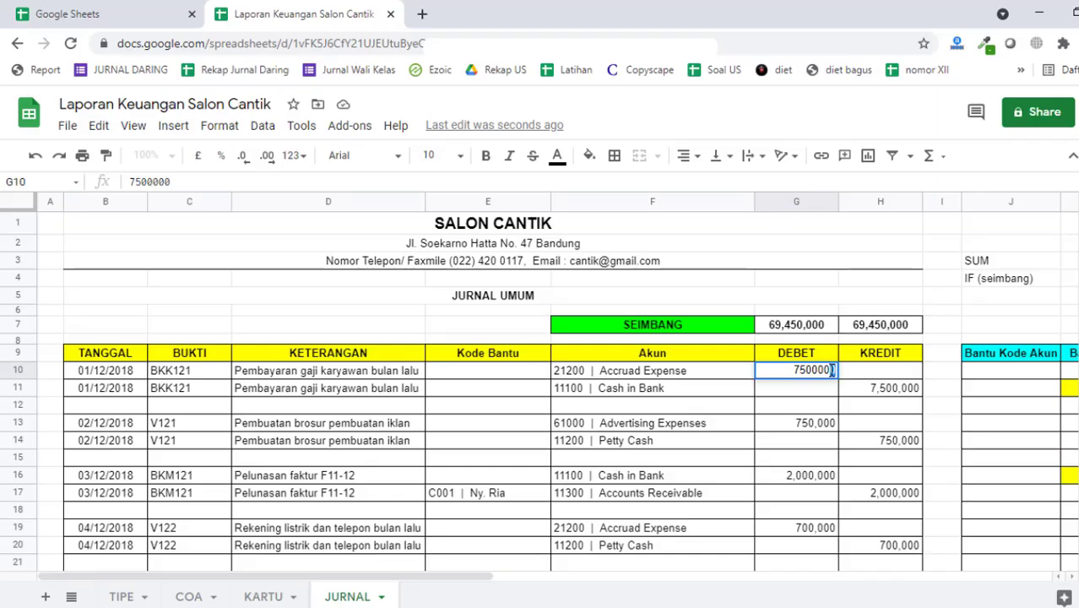
pyautogui.press('Return')
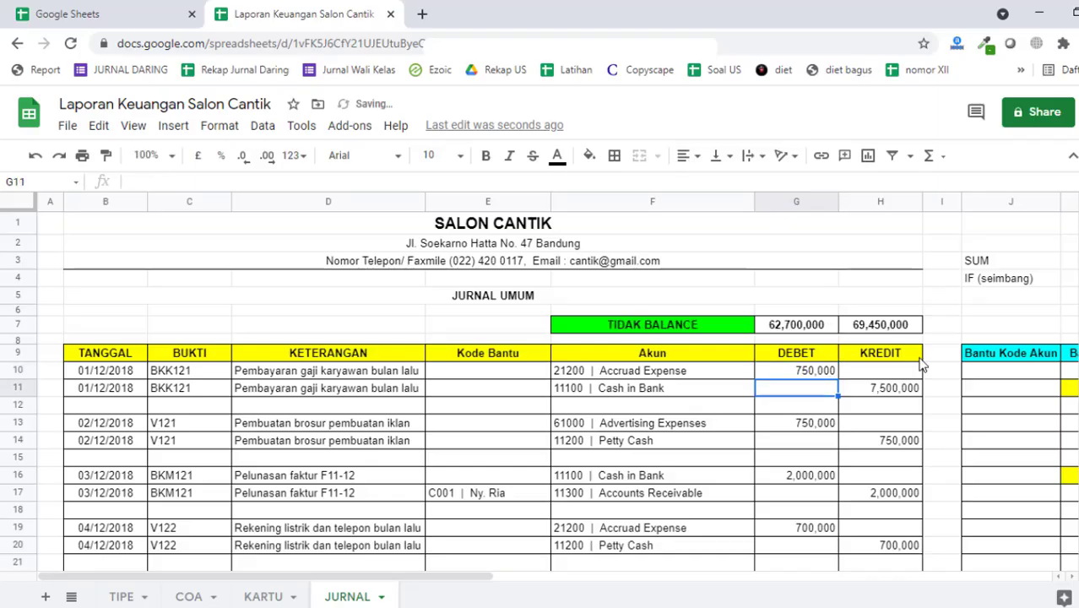
pyautogui.click(649, 314)
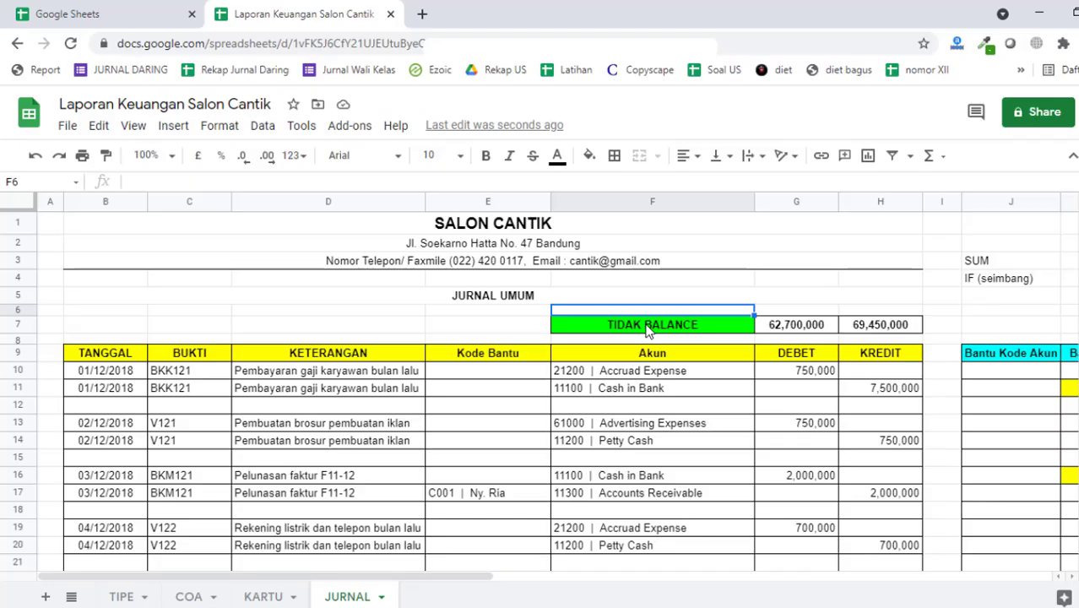
# Step: Restore the debit amount in G10 to 7,500,000 and check the balance status formula in F7
pyautogui.doubleClick(833, 370)
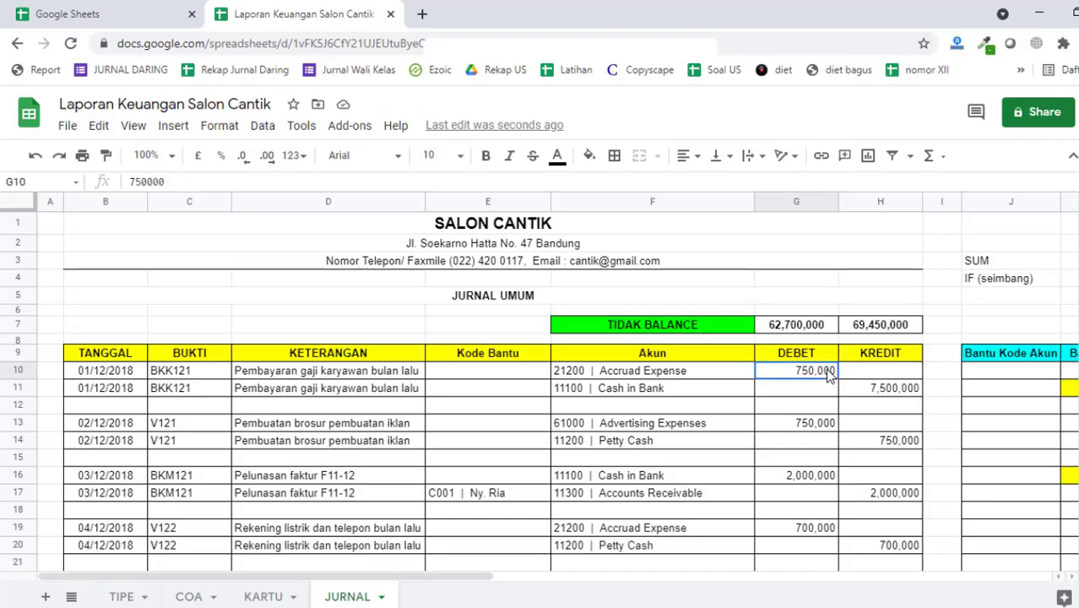
pyautogui.write('0')
pyautogui.press('Return')
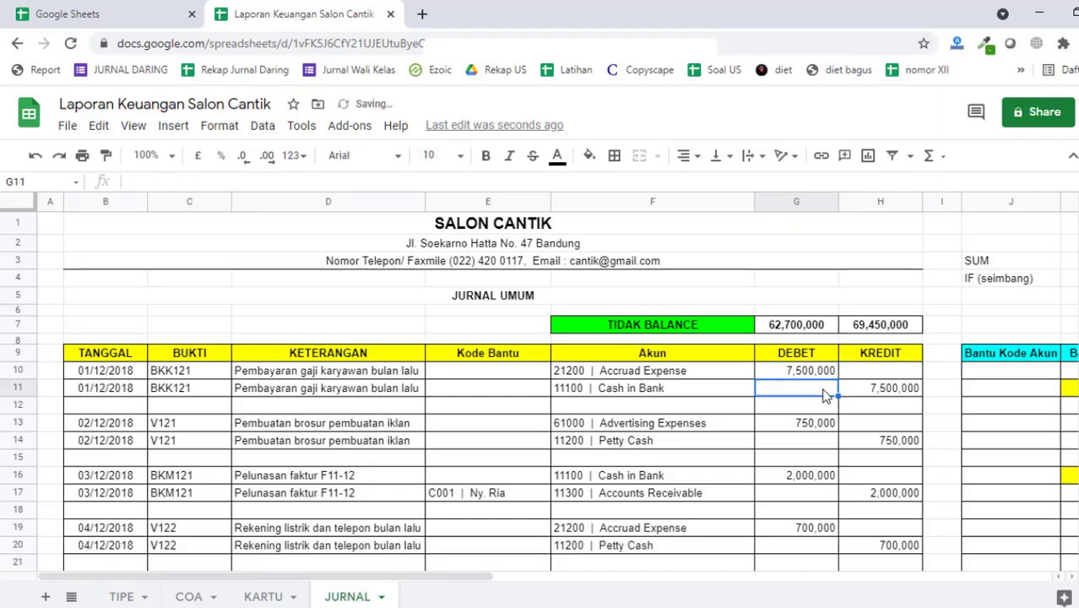
pyautogui.click(630, 329)
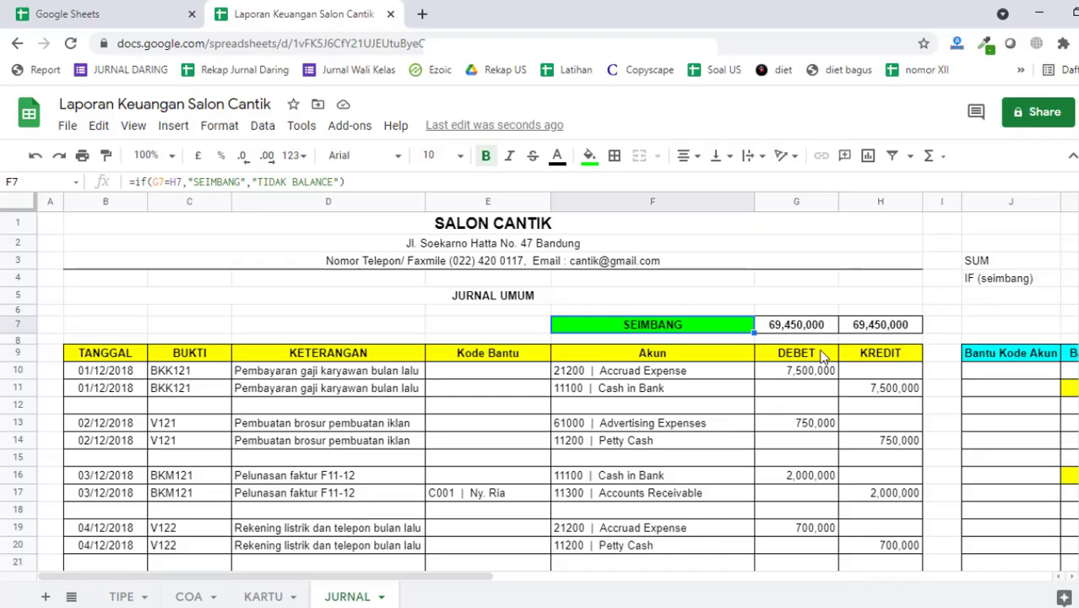
pyautogui.click(805, 393)
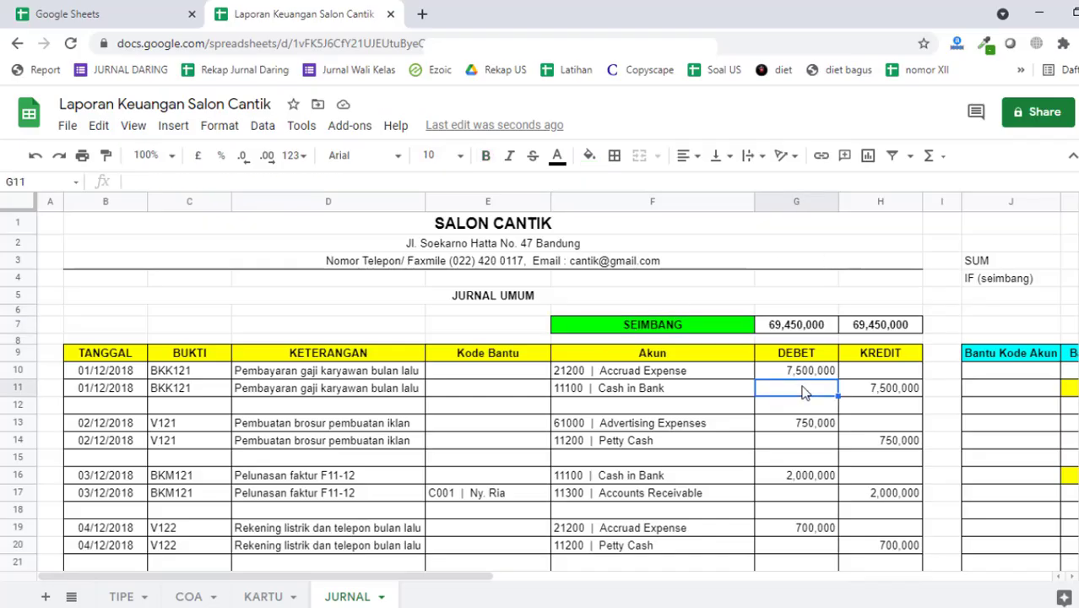
# Step: Clear the existing balance check formula from cell F7
pyautogui.click(1000, 283)
pyautogui.click(998, 293)
pyautogui.click(693, 334)
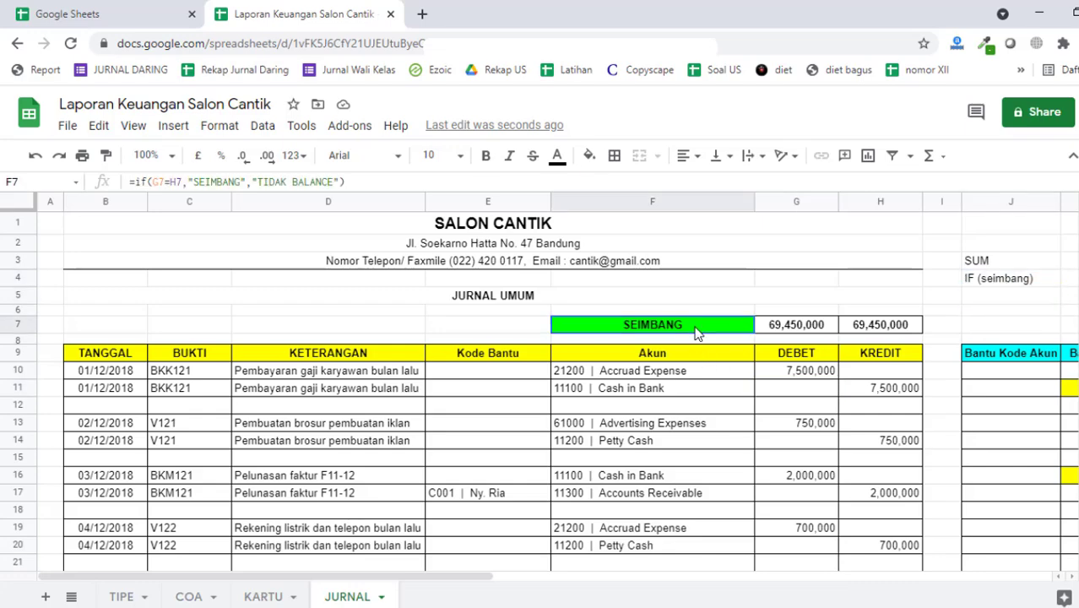
pyautogui.doubleClick(701, 323)
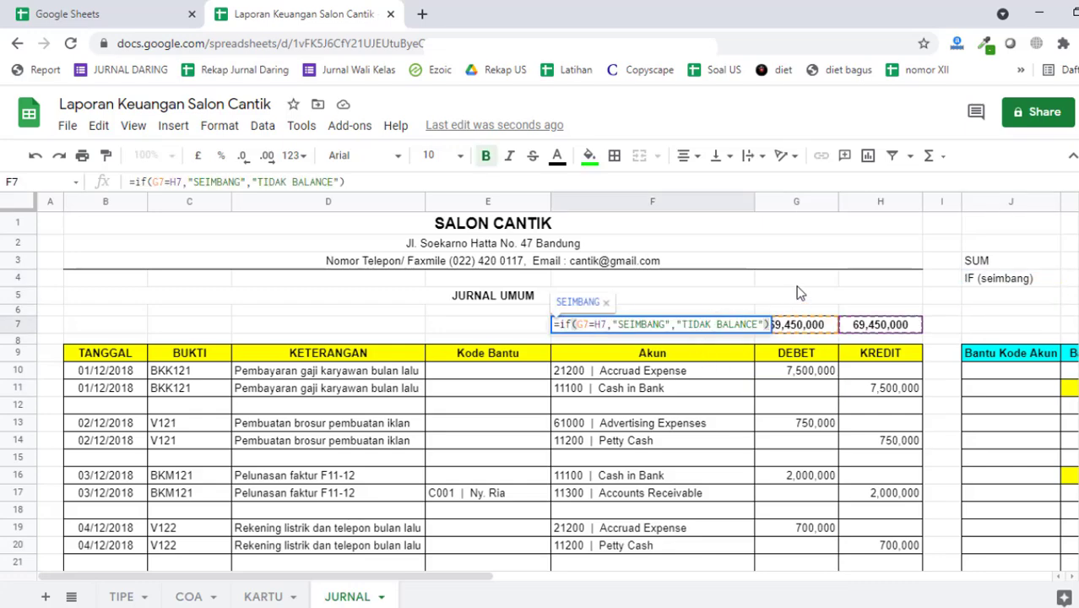
pyautogui.hotkey('ctrl', 'a')
pyautogui.press('BackSpace')
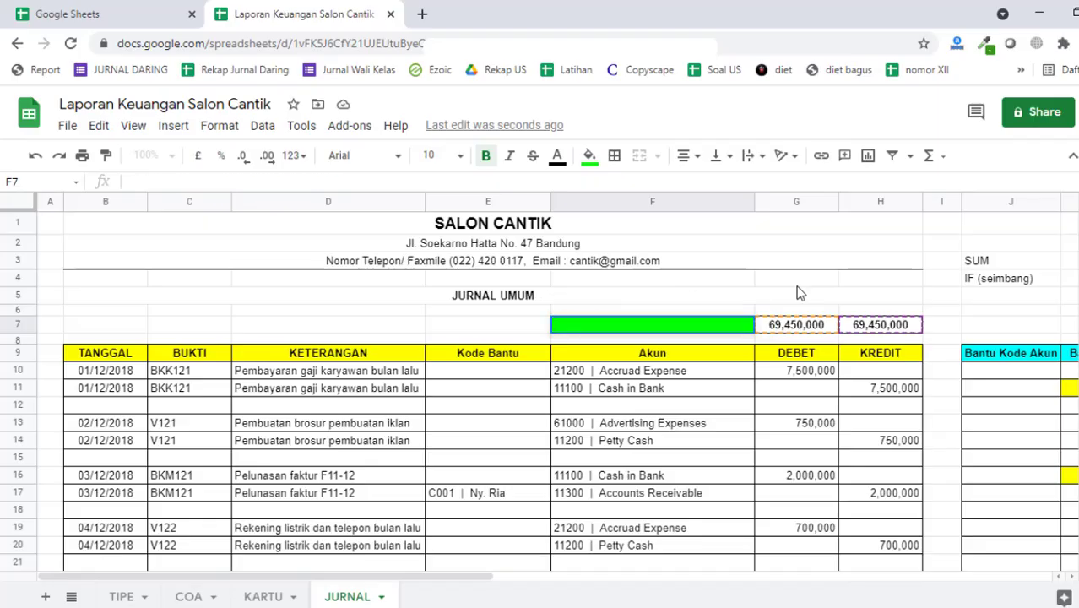
pyautogui.press('Return')
pyautogui.press('Up')
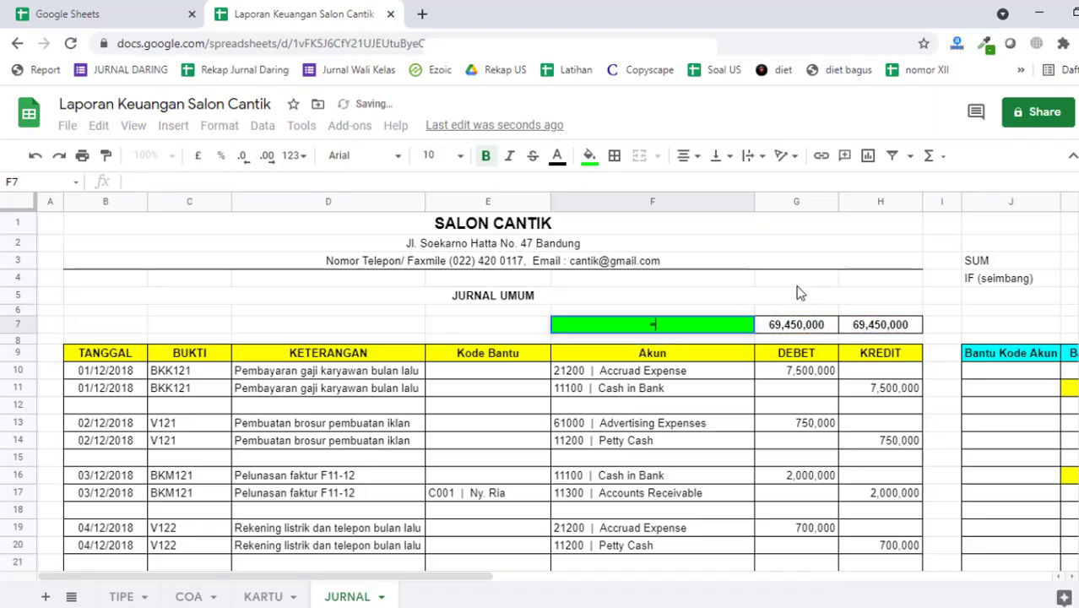
# Step: Start an IF formula in F7 with the condition G7=H7, comparing the debit and credit totals
pyautogui.write('=if(')
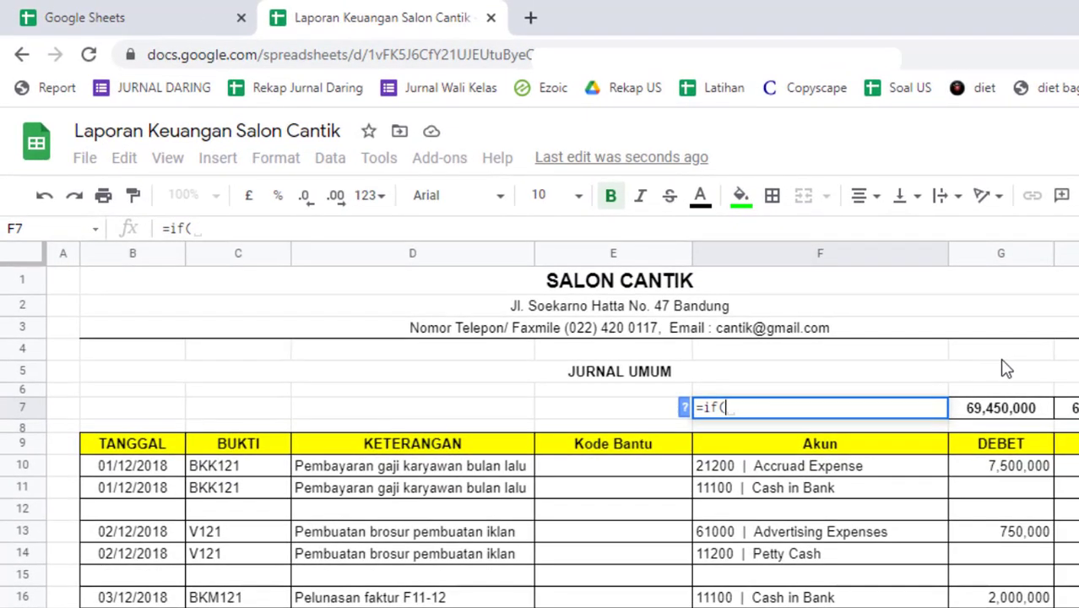
pyautogui.press('Right')
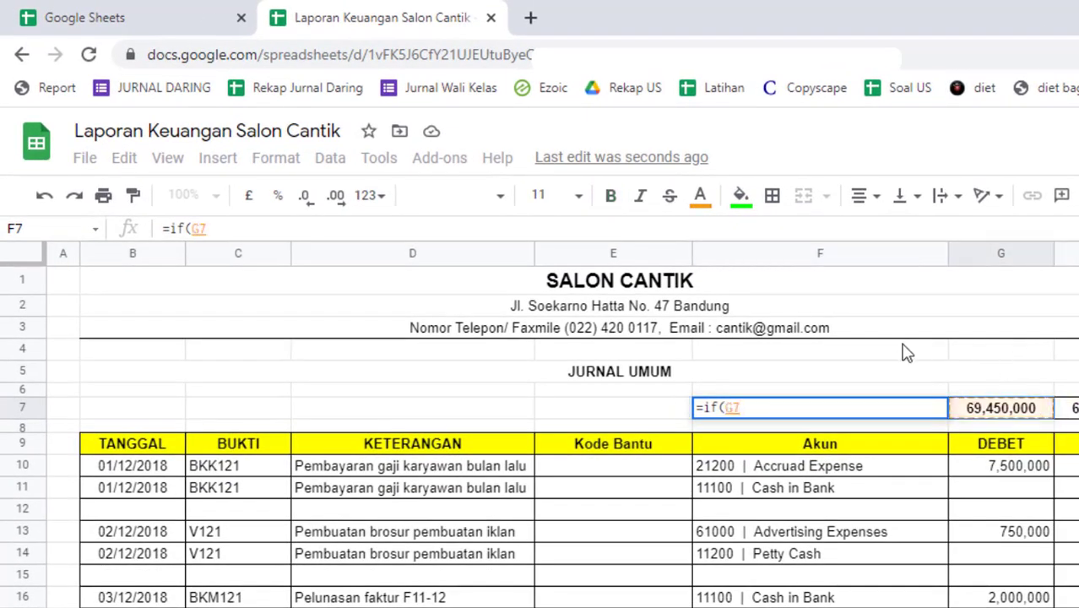
pyautogui.press('BackSpace')
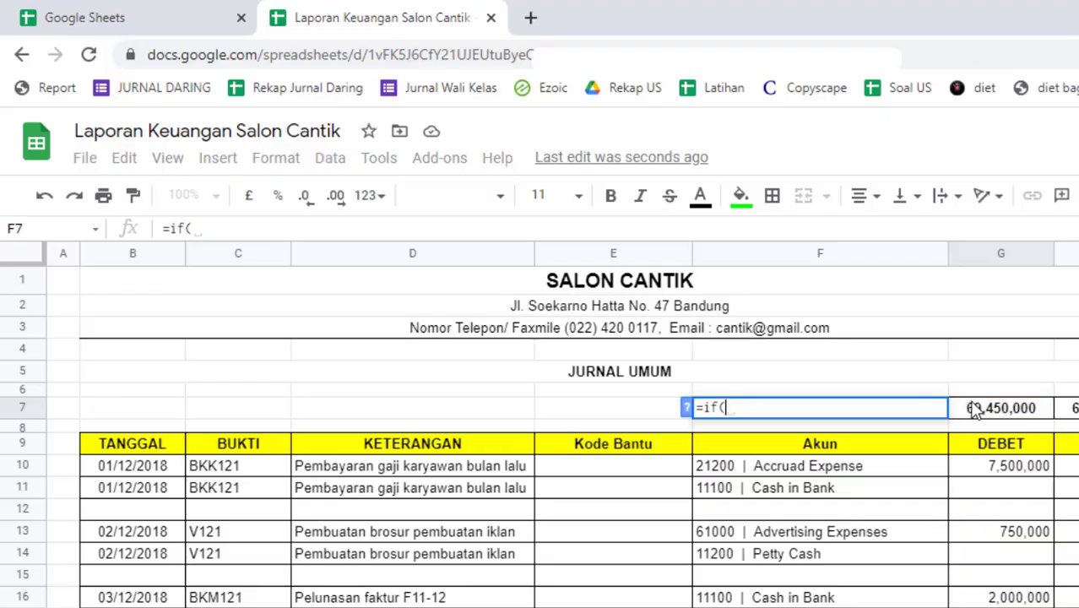
pyautogui.click(1032, 413)
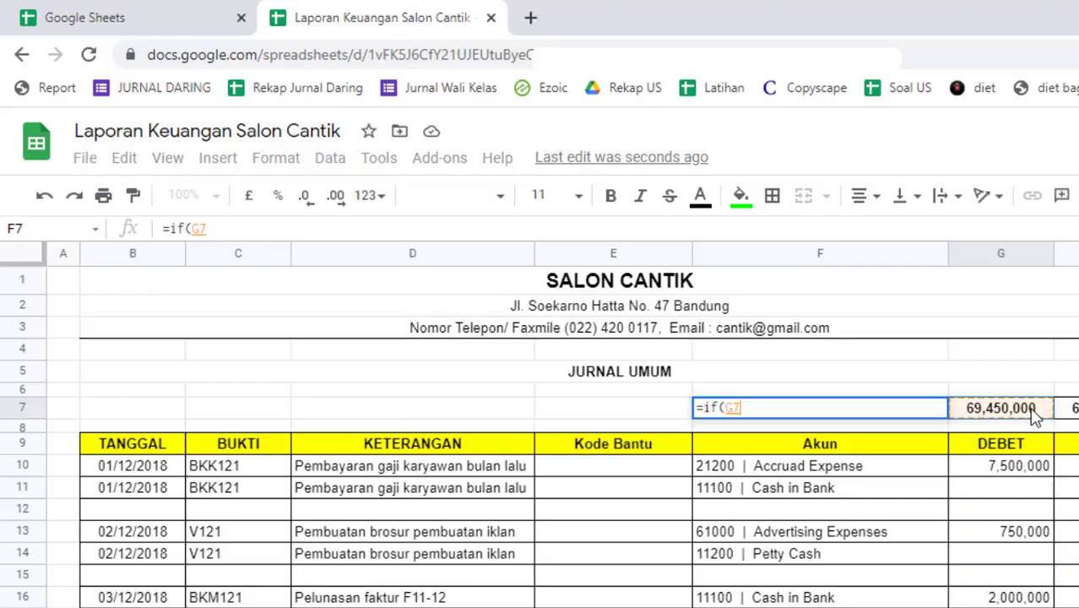
pyautogui.write('=')
pyautogui.click(1075, 414)
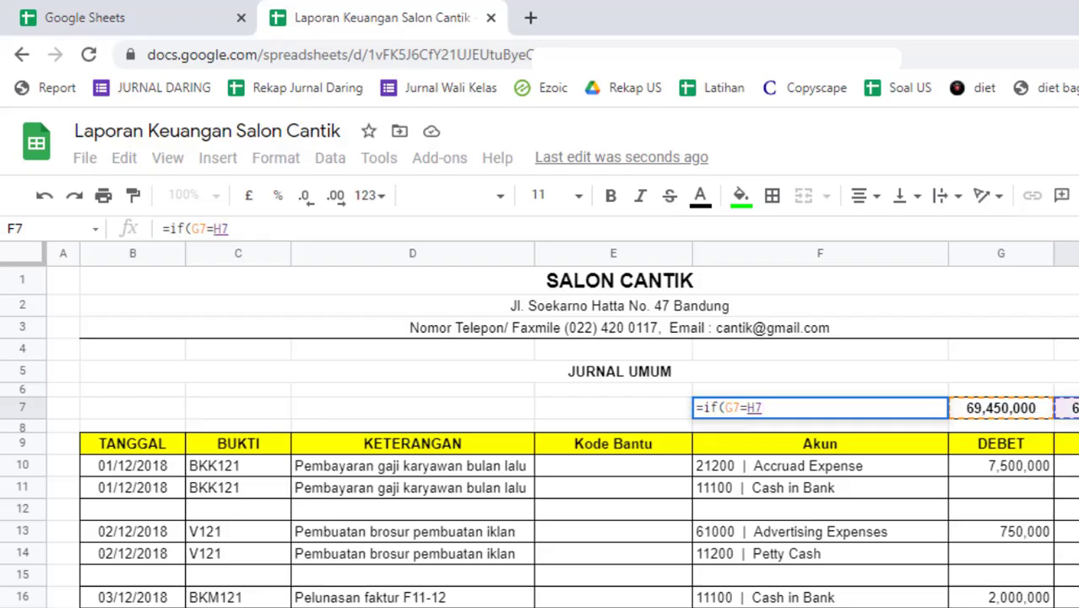
# Step: Complete the F7 formula with "SEIMBANG" as the true result and "TIDAK SEIMBANG" as the false result
pyautogui.write(',')
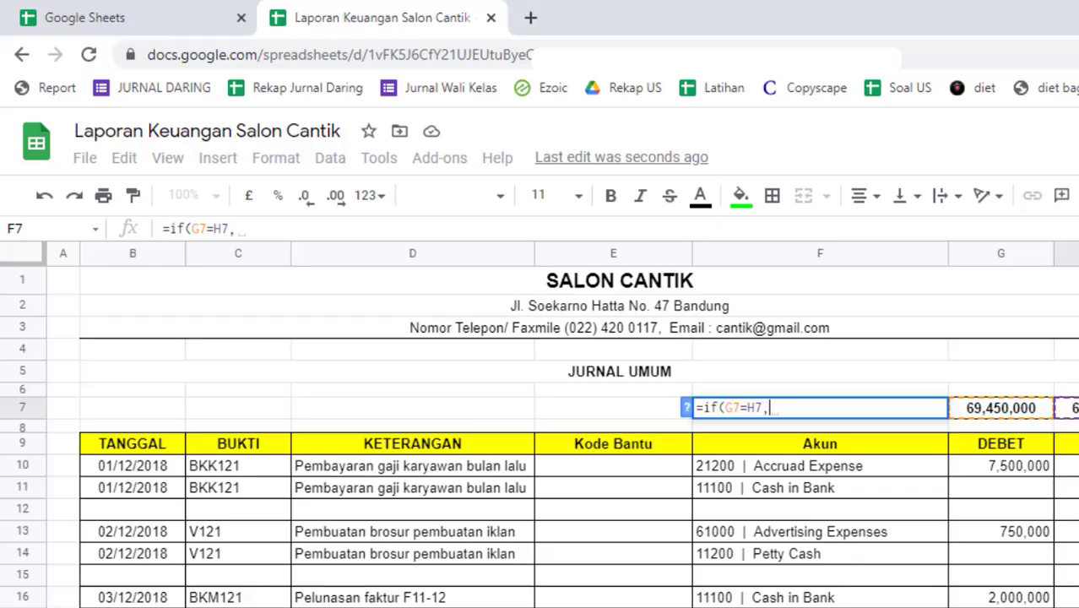
pyautogui.write('"')
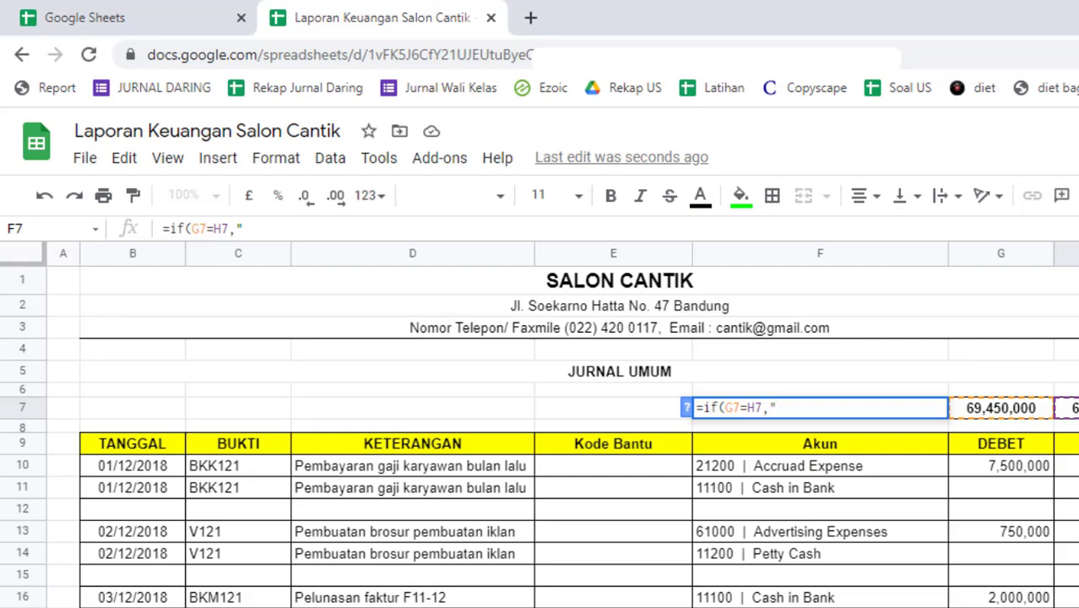
pyautogui.write('SEIMBANG')
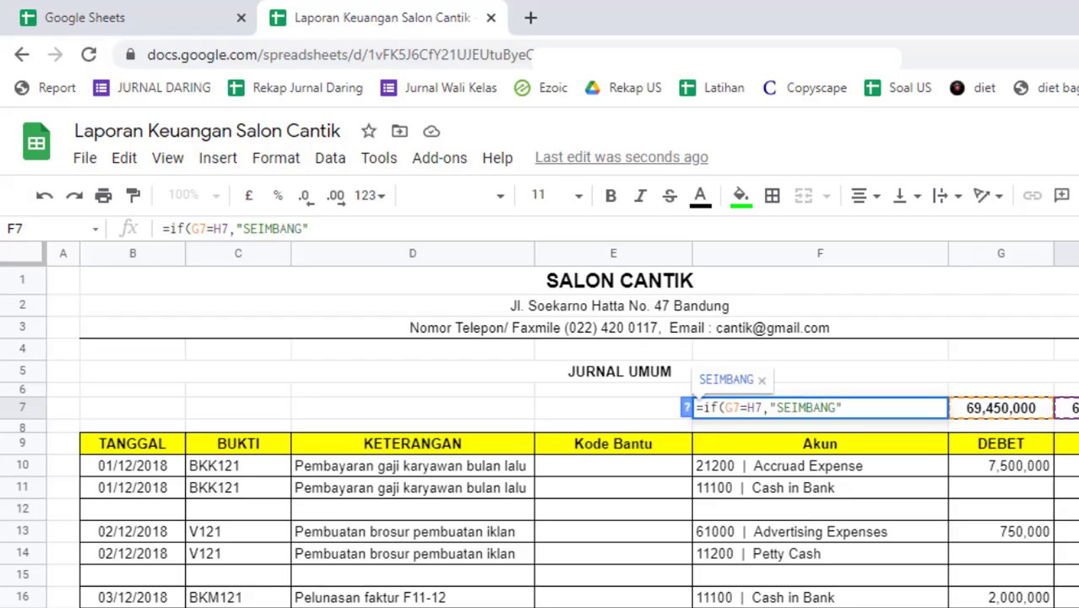
pyautogui.write('", ')
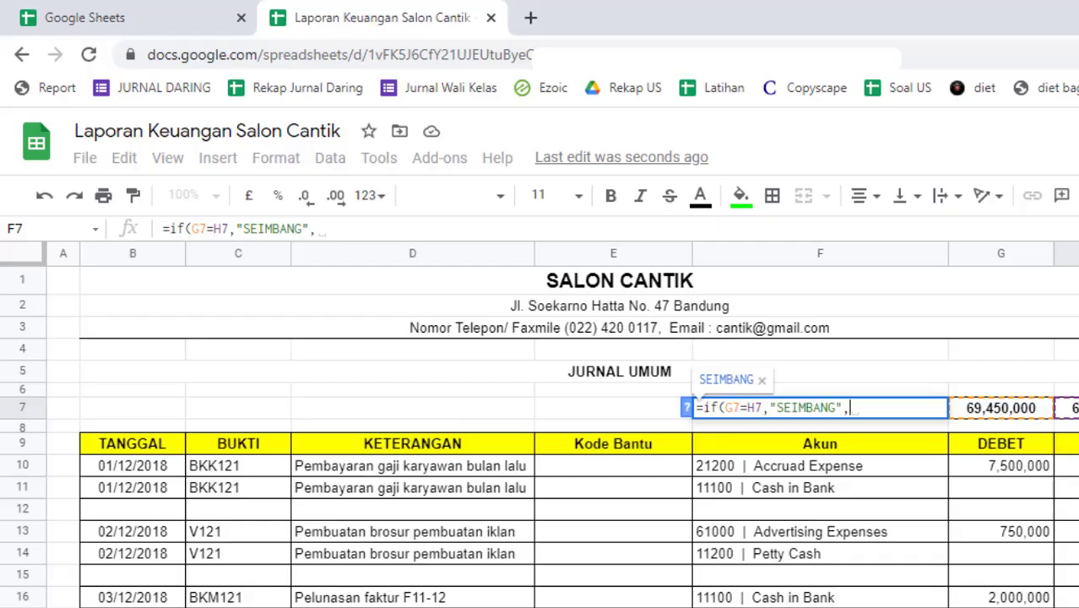
pyautogui.write('"')
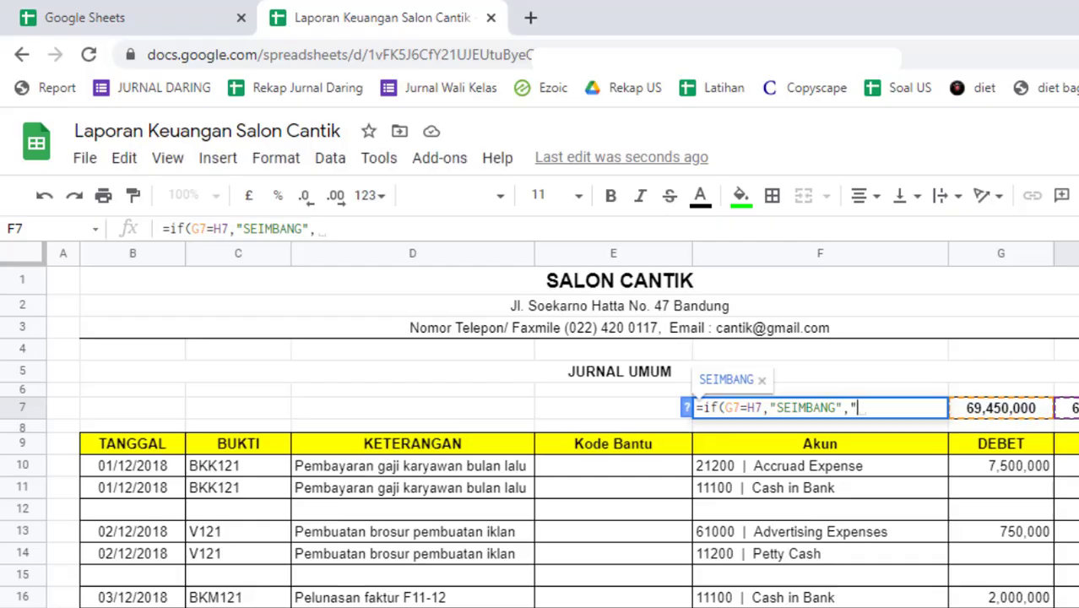
pyautogui.write('TIDAK')
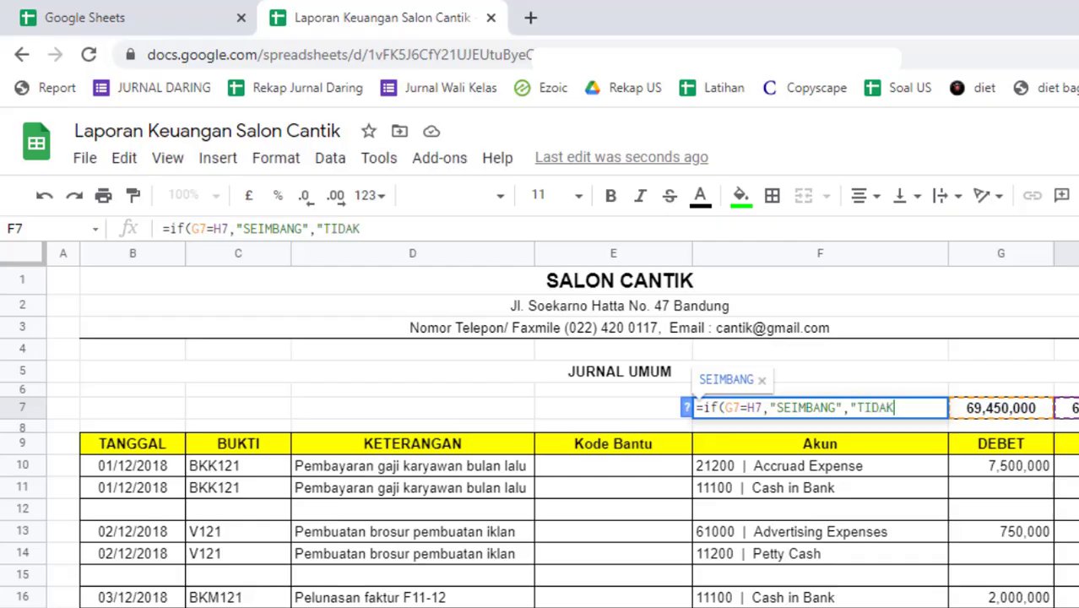
pyautogui.write(' SEIMBANG')
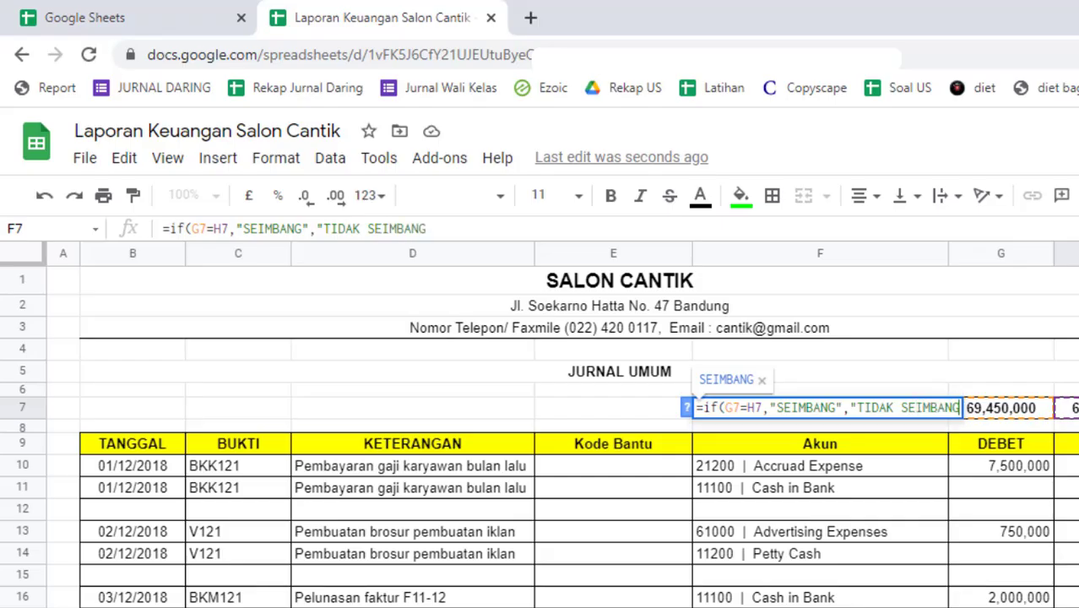
pyautogui.write('")')
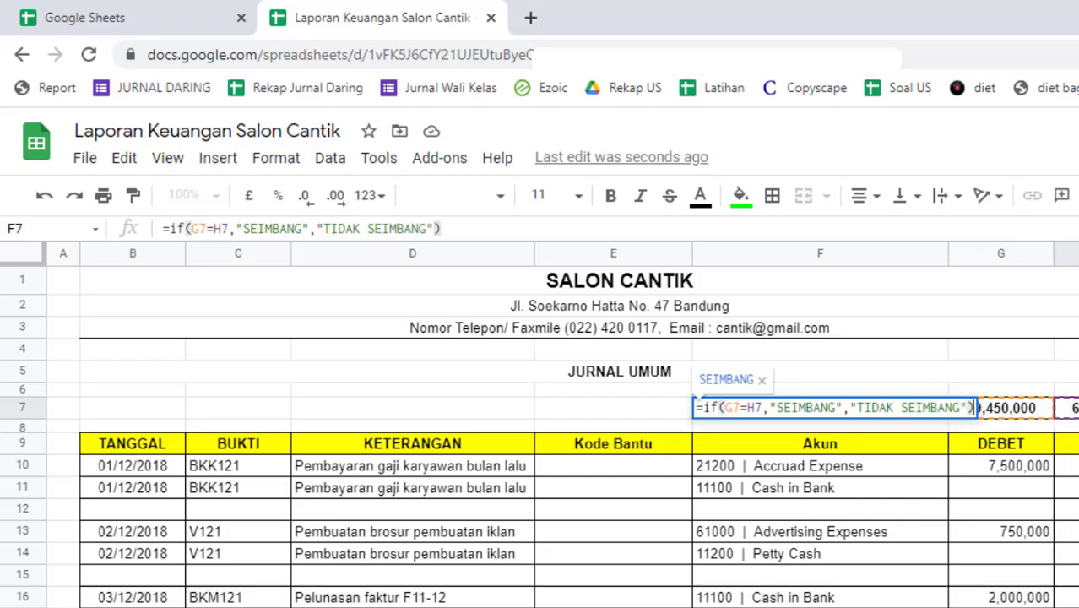
pyautogui.press('Return')
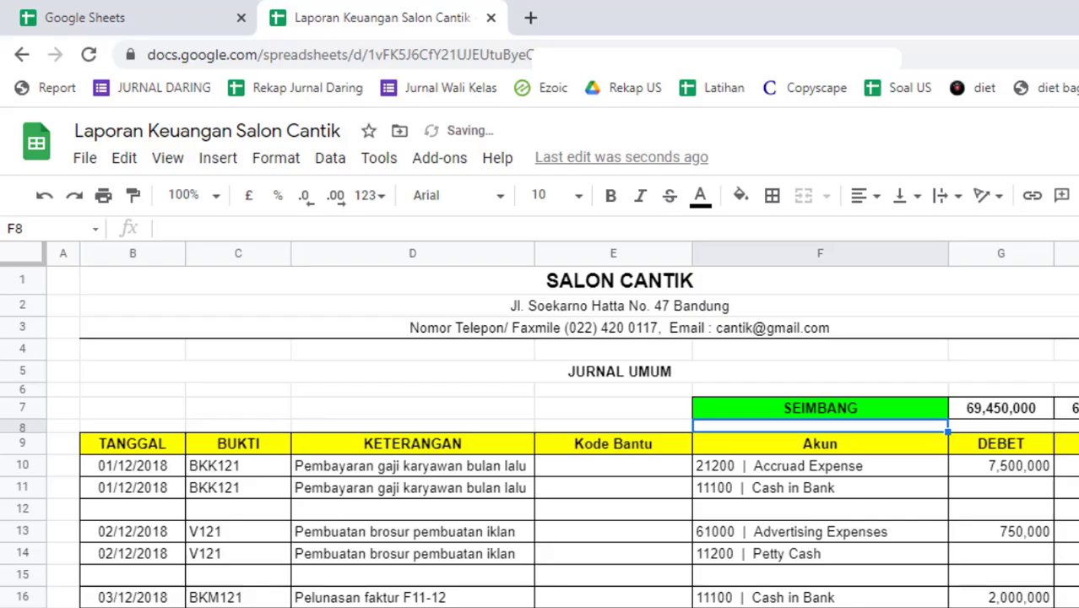
# Step: Change the false result text in the F7 formula to "TIDAK BALANCE"
pyautogui.click(820, 409)
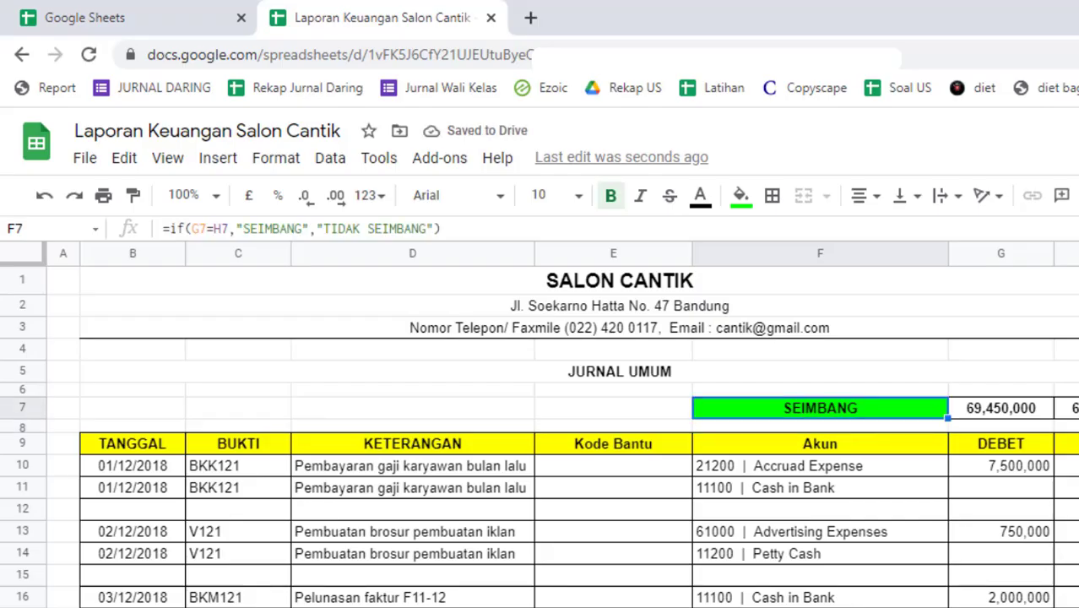
pyautogui.click(428, 229)
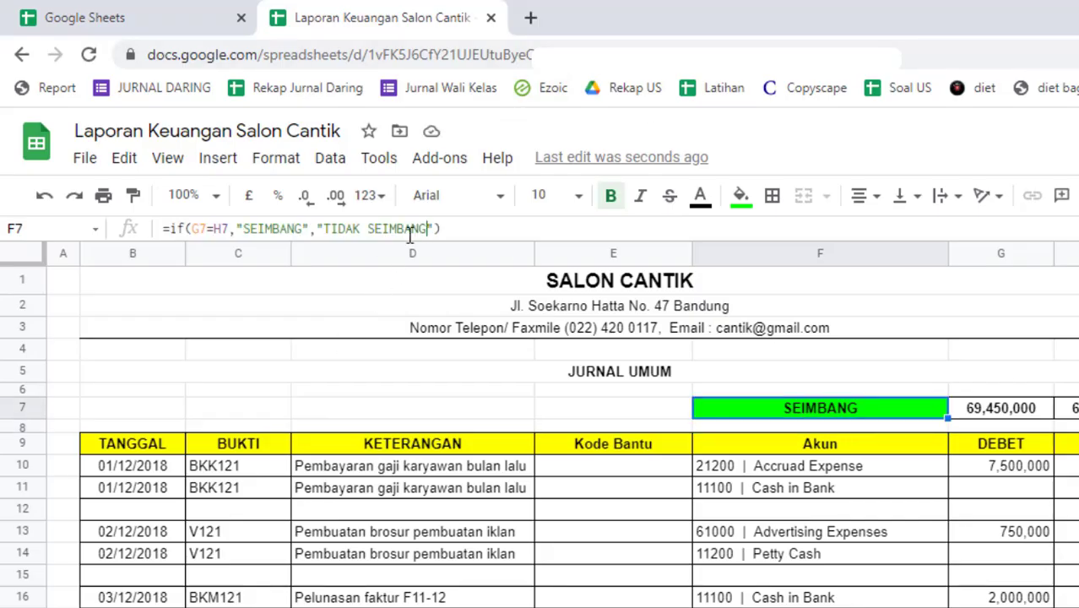
pyautogui.doubleClick(410, 233)
pyautogui.press('BackSpace')
pyautogui.write('BAL')
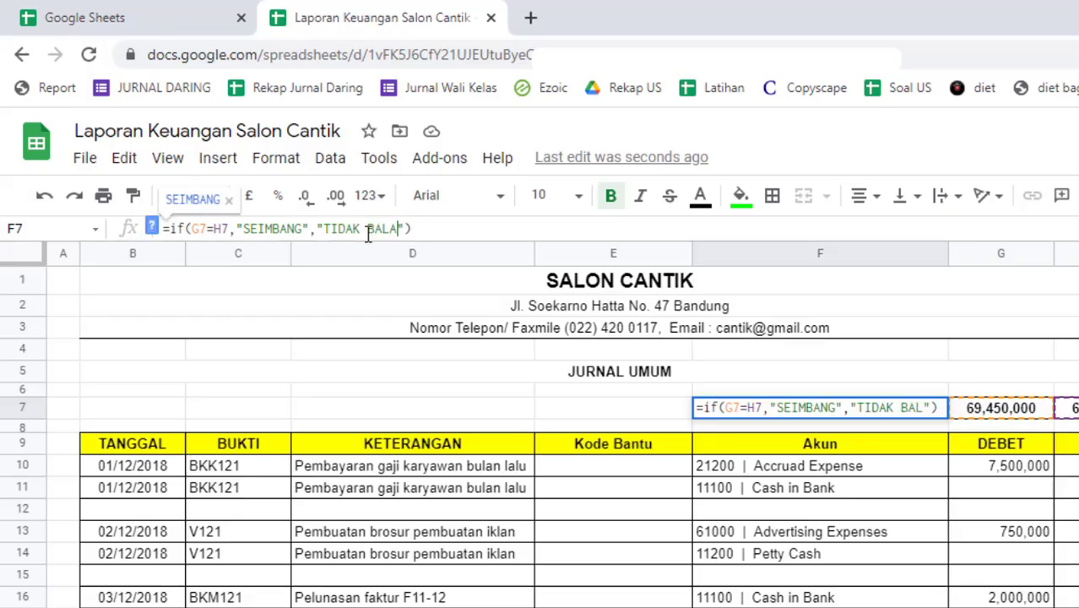
pyautogui.write('ANCE')
pyautogui.press('Return')
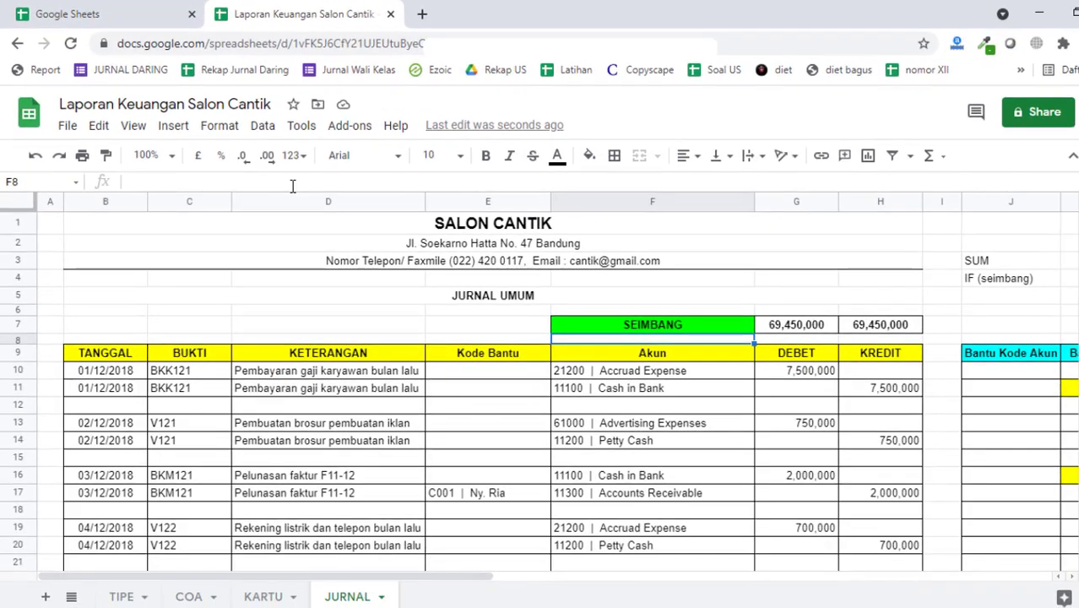
pyautogui.scroll(-5, 424, 434)
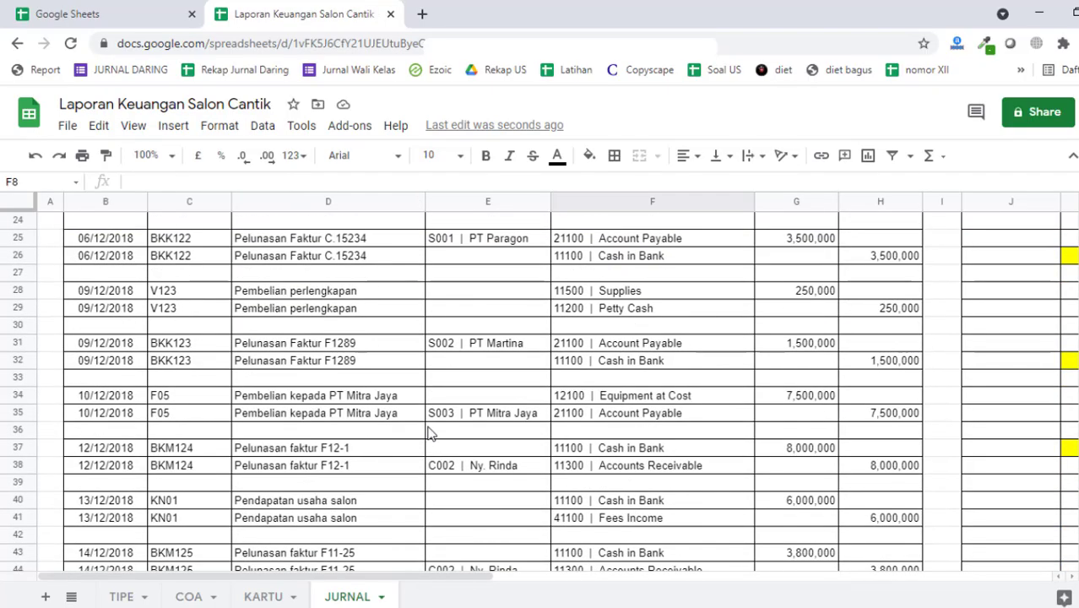
# Step: Examine the descriptions and account pairs of the first entries in rows 10 to 14 of the JURNAL sheet
pyautogui.scroll(5, 429, 433)
pyautogui.click(322, 345)
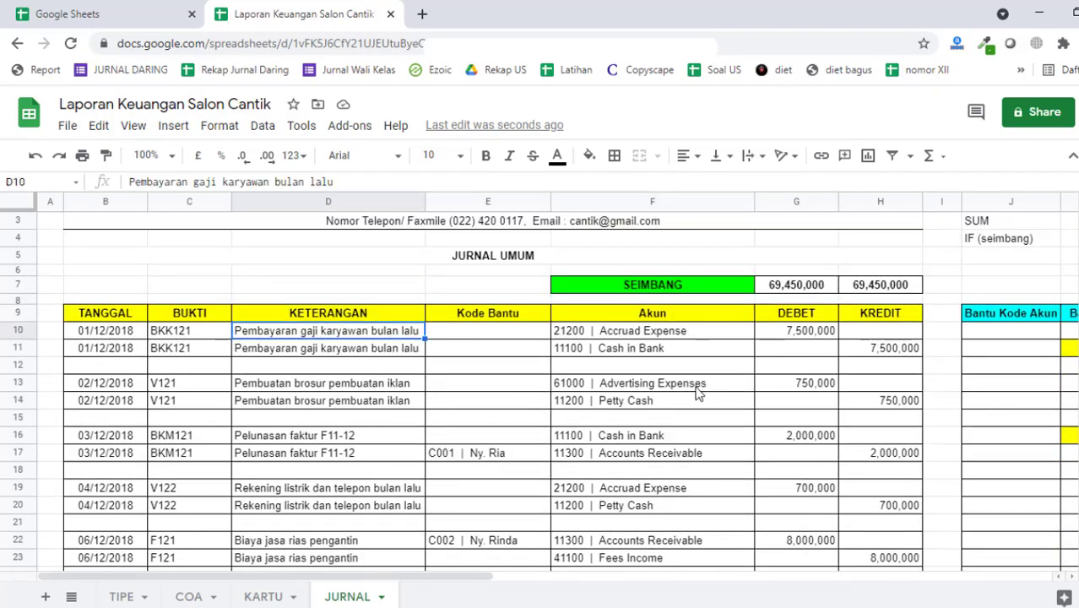
pyautogui.click(697, 393)
pyautogui.moveTo(292, 336); pyautogui.dragTo(309, 353)
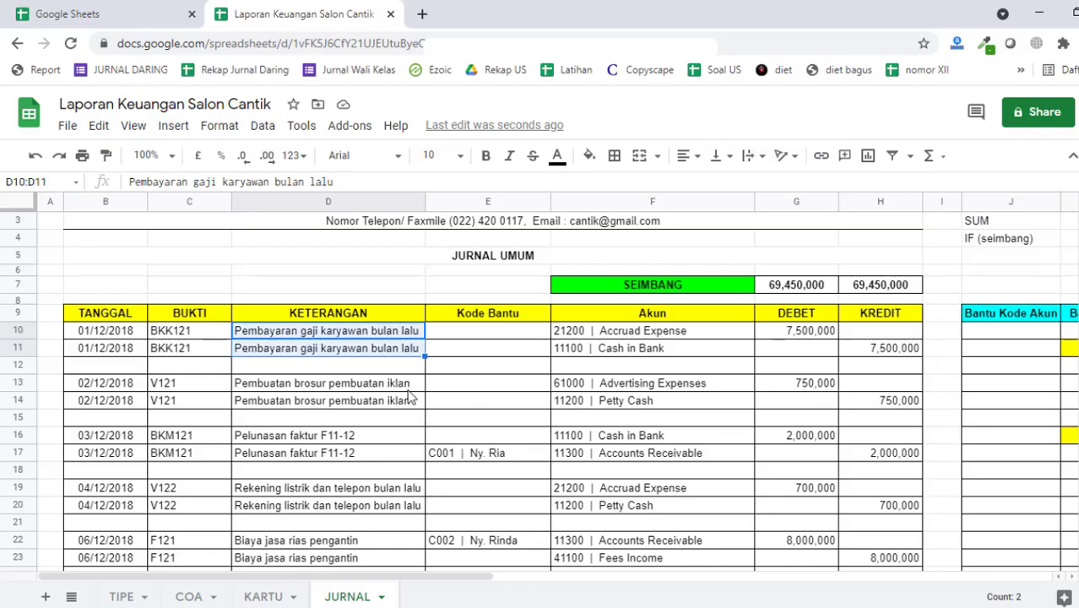
pyautogui.moveTo(405, 384); pyautogui.dragTo(409, 398)
pyautogui.click(640, 387)
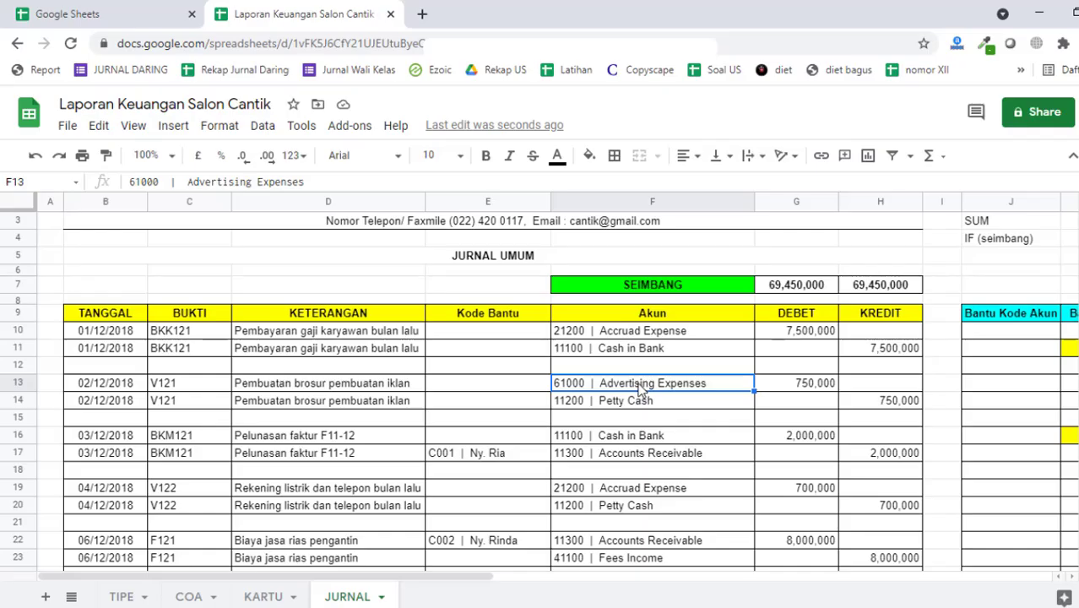
pyautogui.click(629, 398)
pyautogui.click(640, 384)
pyautogui.click(733, 350)
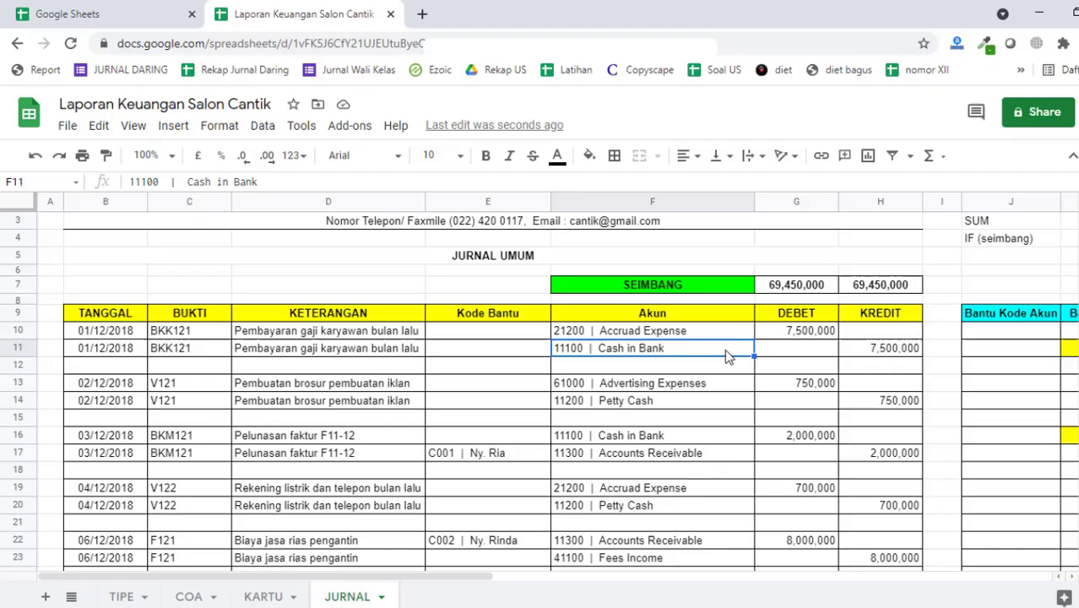
pyautogui.click(664, 383)
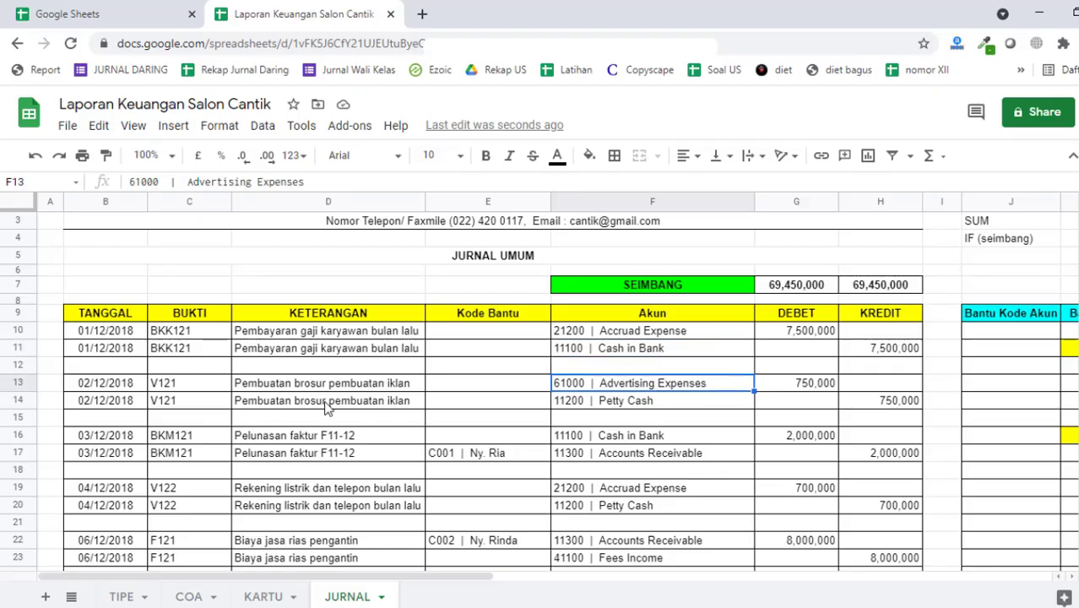
pyautogui.click(334, 369)
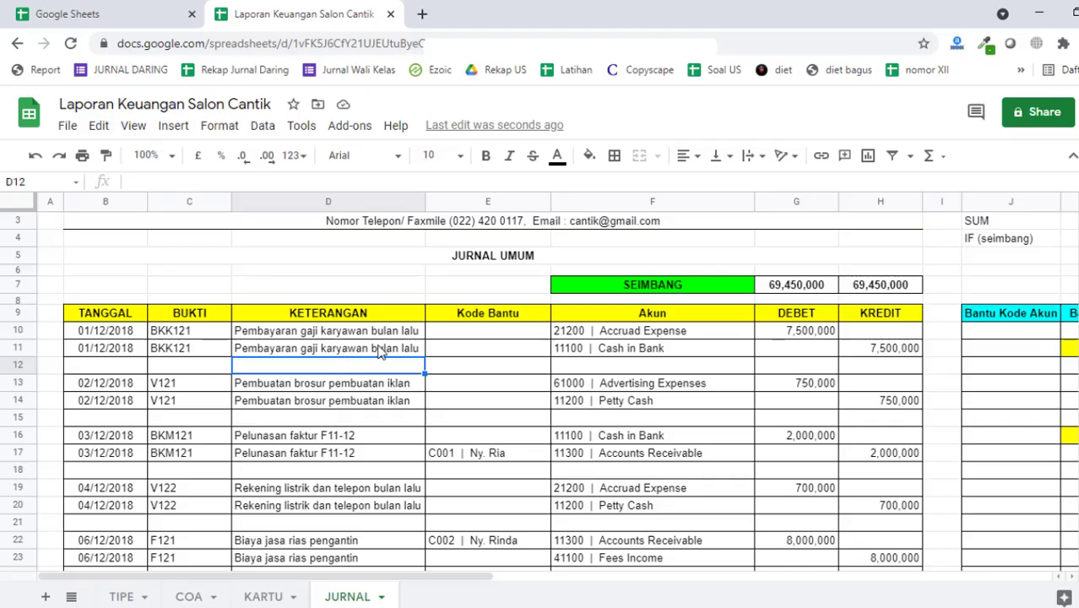
pyautogui.click(30, 330)
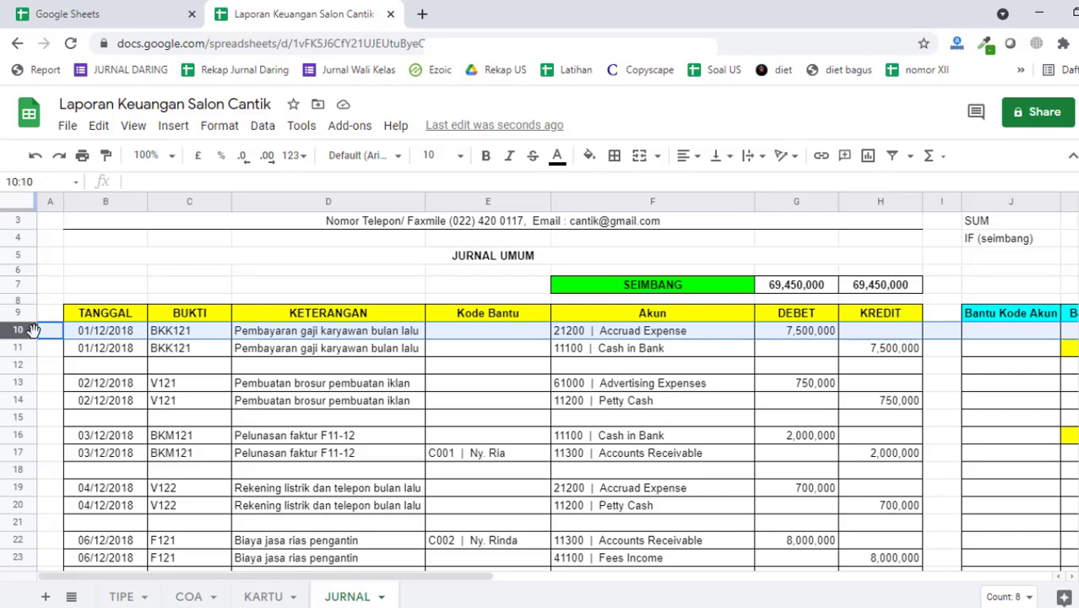
# Step: Copy cells B11:E11 of the first journal entry's second line and clear their contents
pyautogui.click(97, 355)
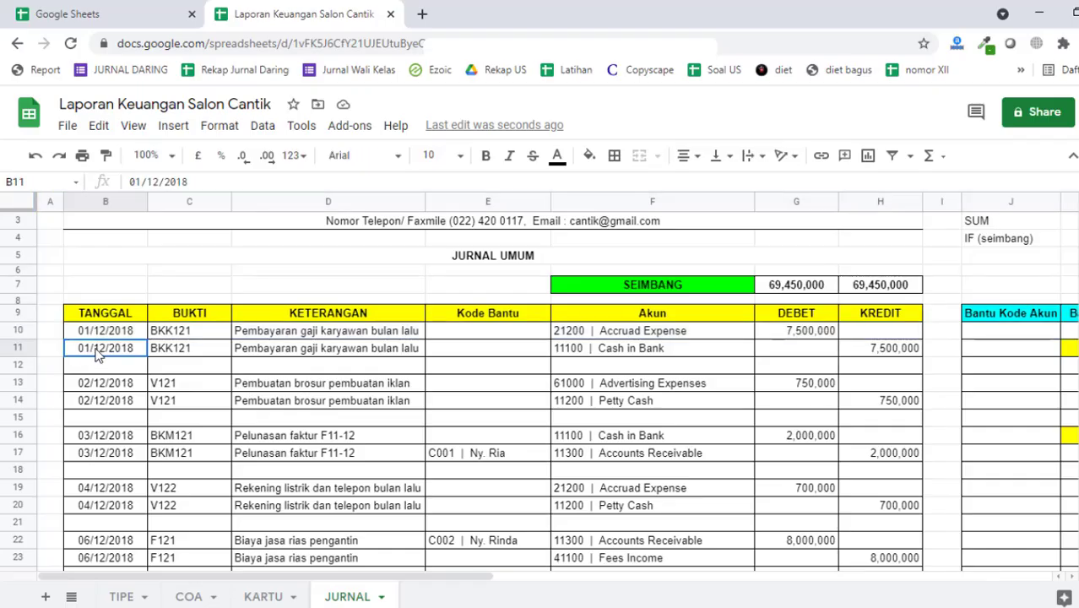
pyautogui.moveTo(97, 358); pyautogui.dragTo(442, 361)
pyautogui.hotkey('ctrl', 'c')
pyautogui.scroll(1, 446, 364)
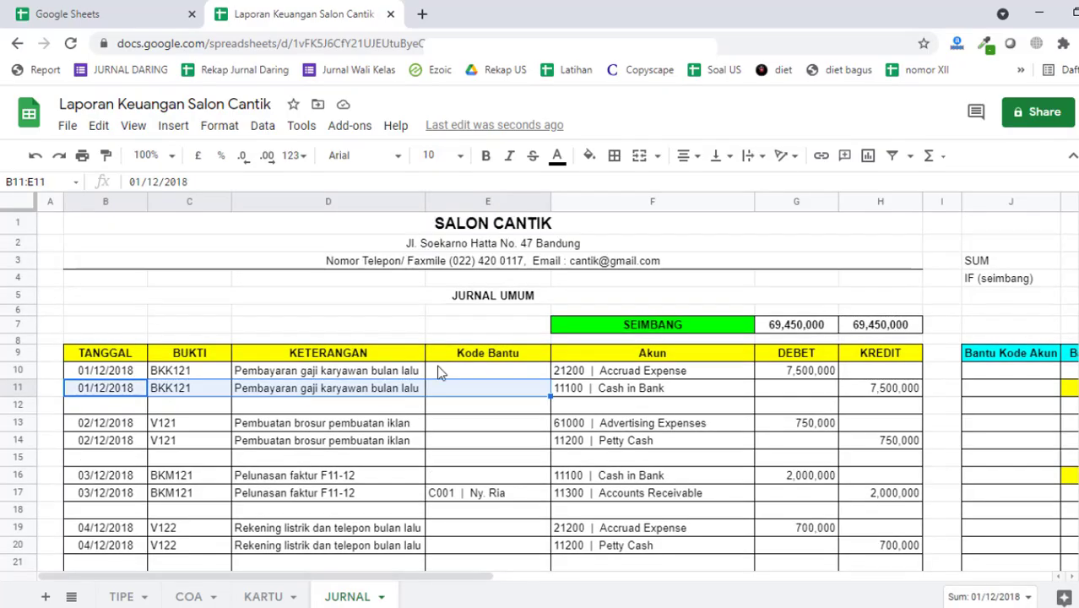
pyautogui.press('Delete')
pyautogui.click(462, 423)
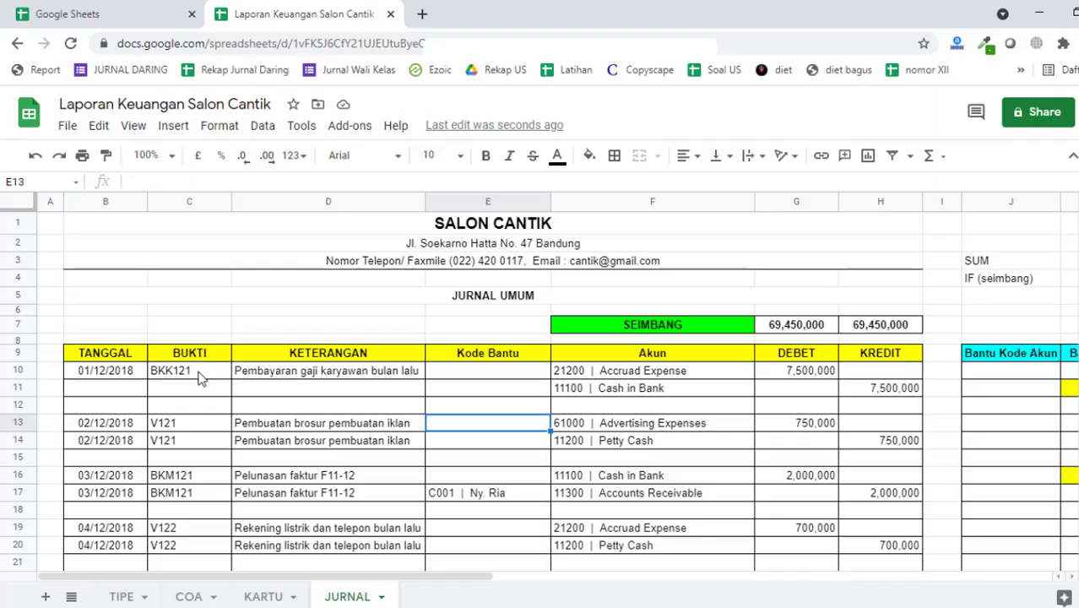
# Step: Paste the copied date, voucher number and description back into the first entry's second line, starting at B11
pyautogui.click(281, 381)
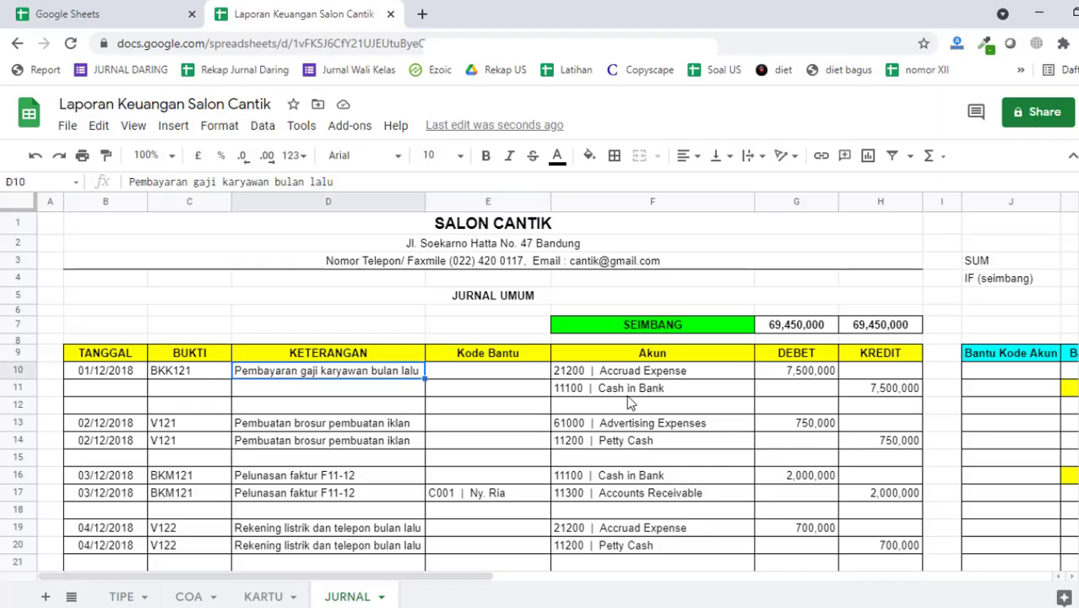
pyautogui.click(329, 392)
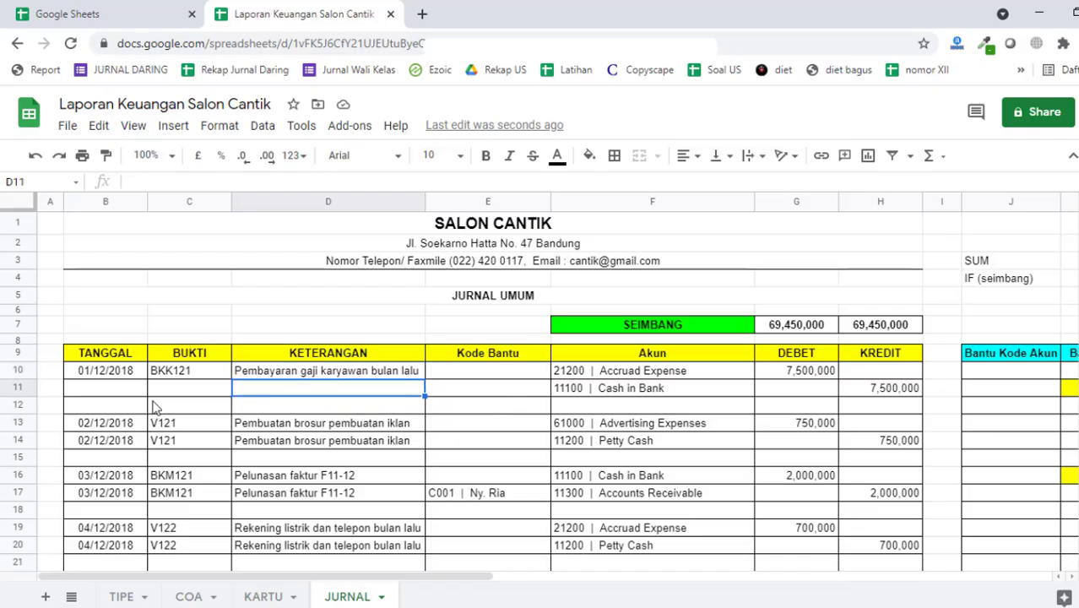
pyautogui.click(124, 392)
pyautogui.hotkey('ctrl', 'v')
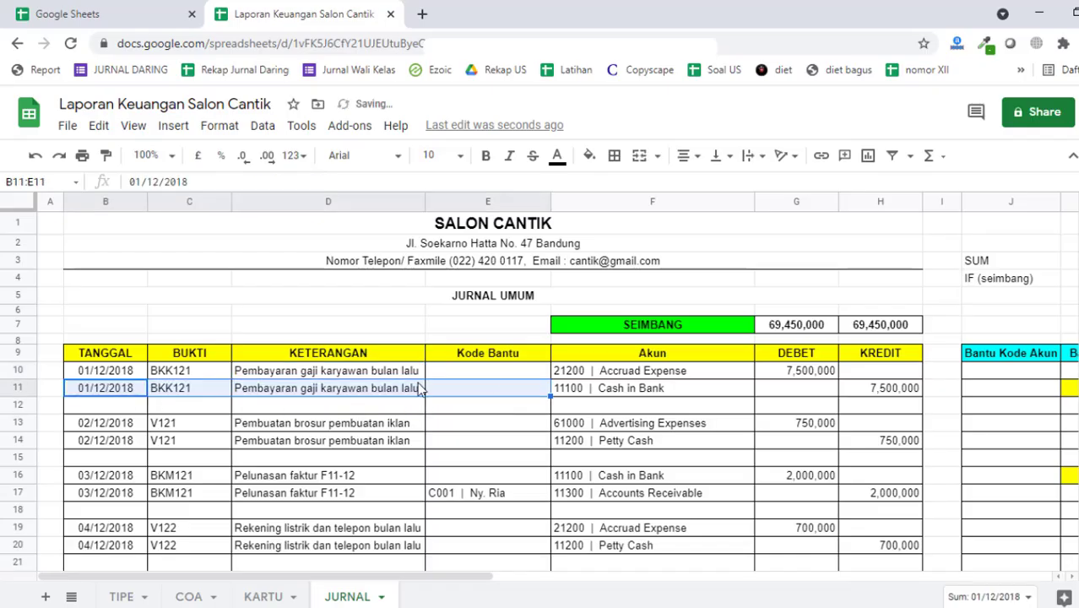
pyautogui.click(497, 405)
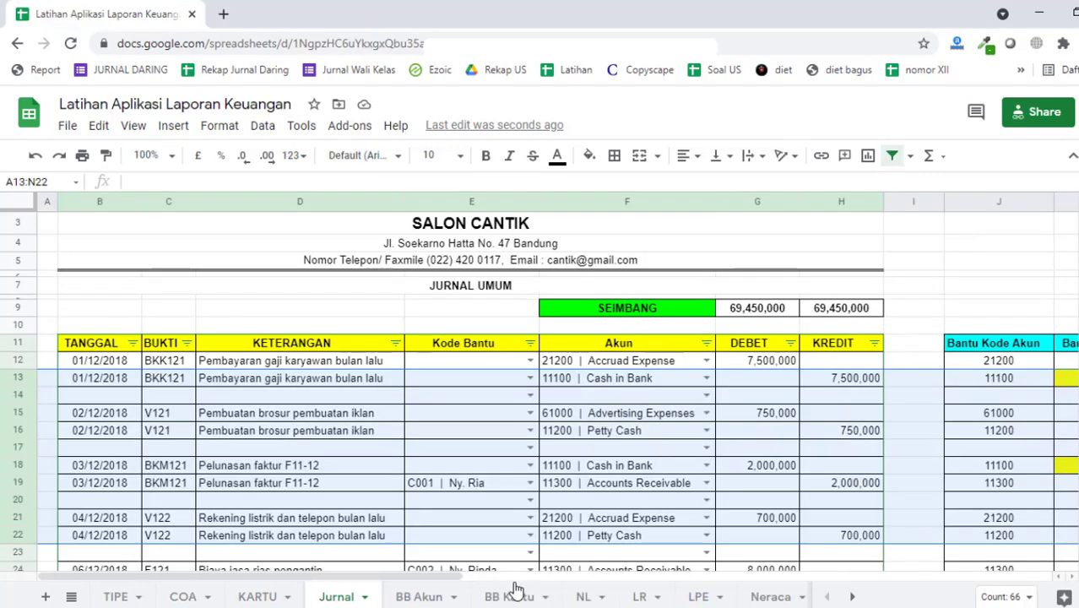
# Step: In the Latihan Aplikasi Laporan Keuangan workbook, open the BB Akun sheet and inspect the KETERANGAN formula in D11
pyautogui.click(418, 597)
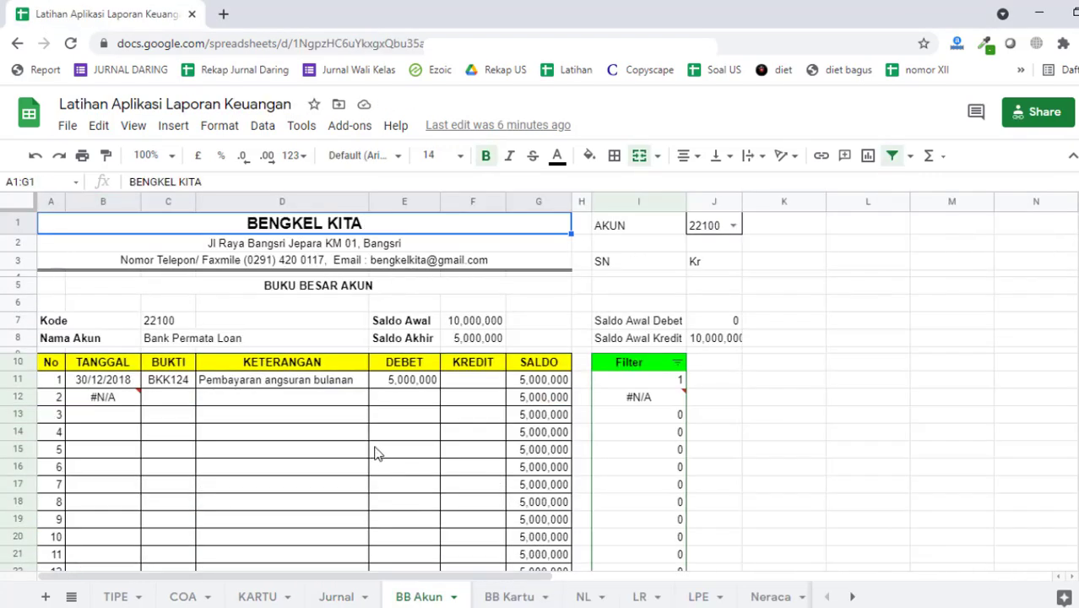
pyautogui.click(318, 403)
pyautogui.click(292, 382)
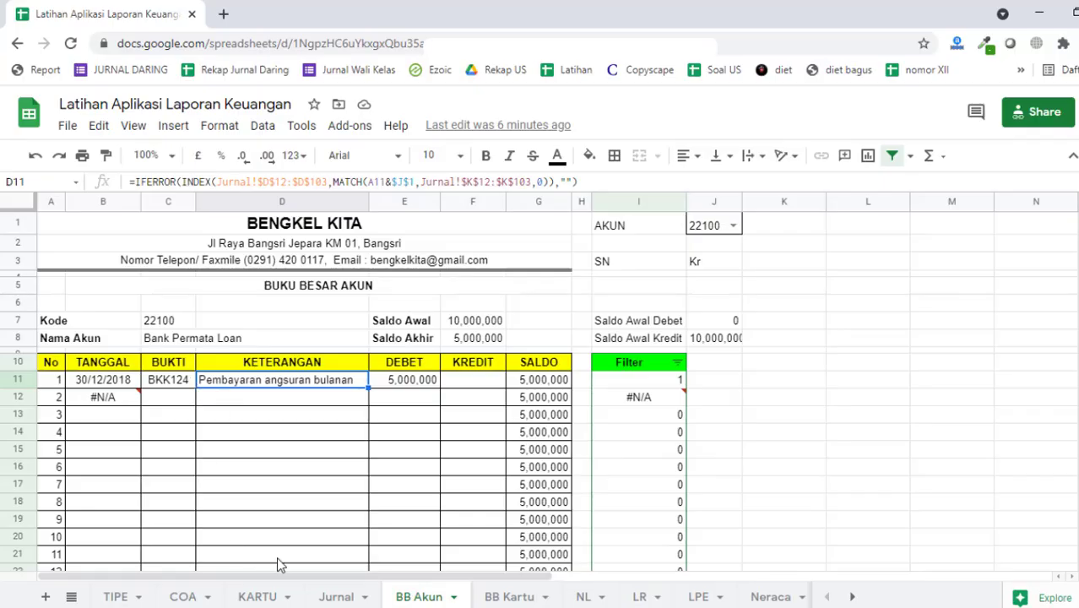
# Step: Clear the date, voucher number and description in B13:D13 of the Jurnal sheet
pyautogui.click(337, 598)
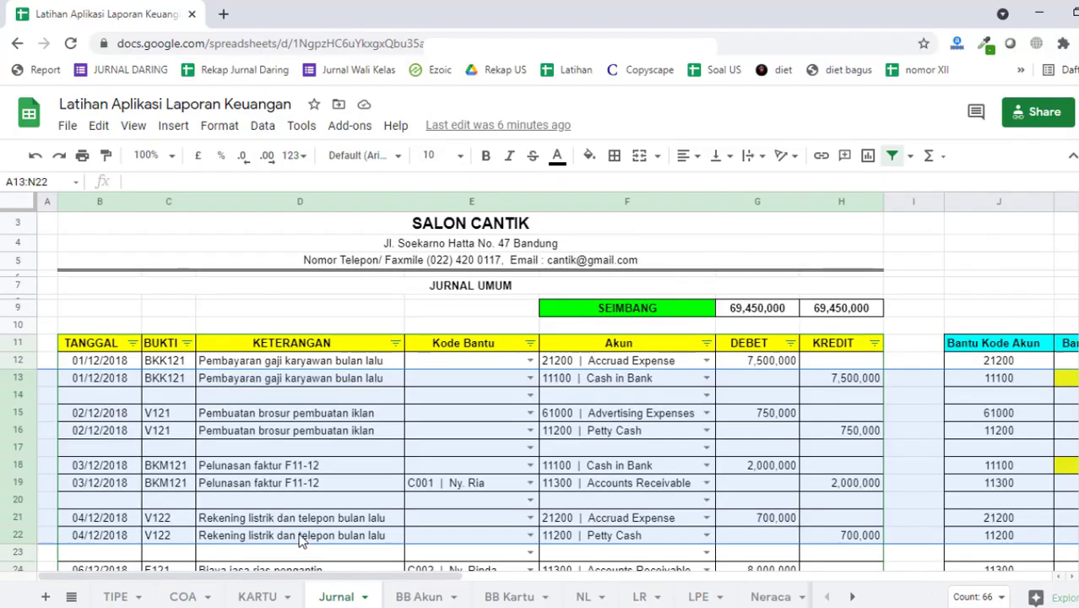
pyautogui.click(120, 385)
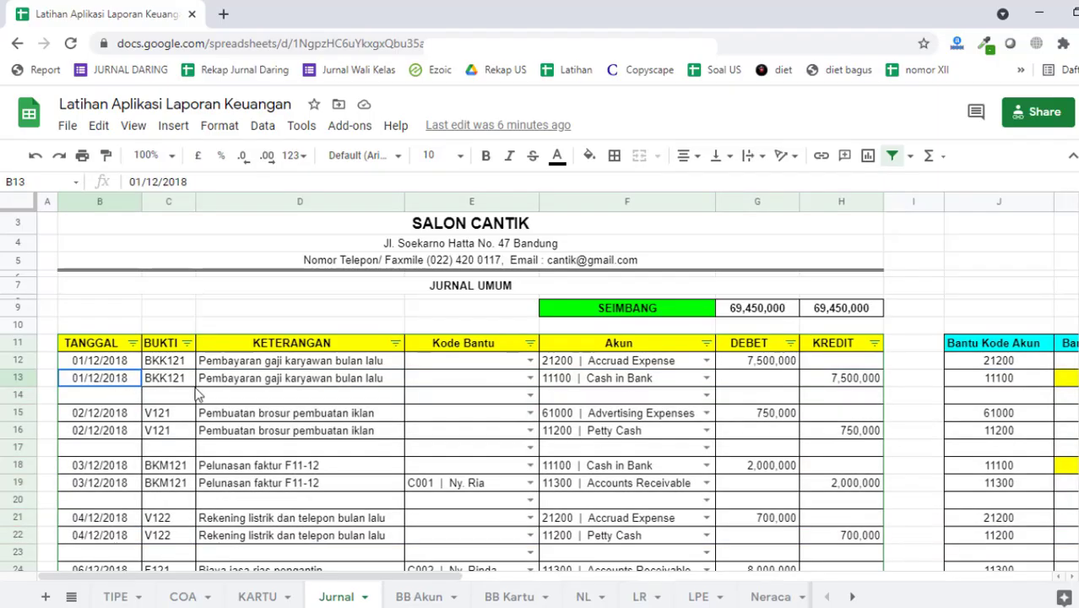
pyautogui.moveTo(199, 395); pyautogui.dragTo(259, 386)
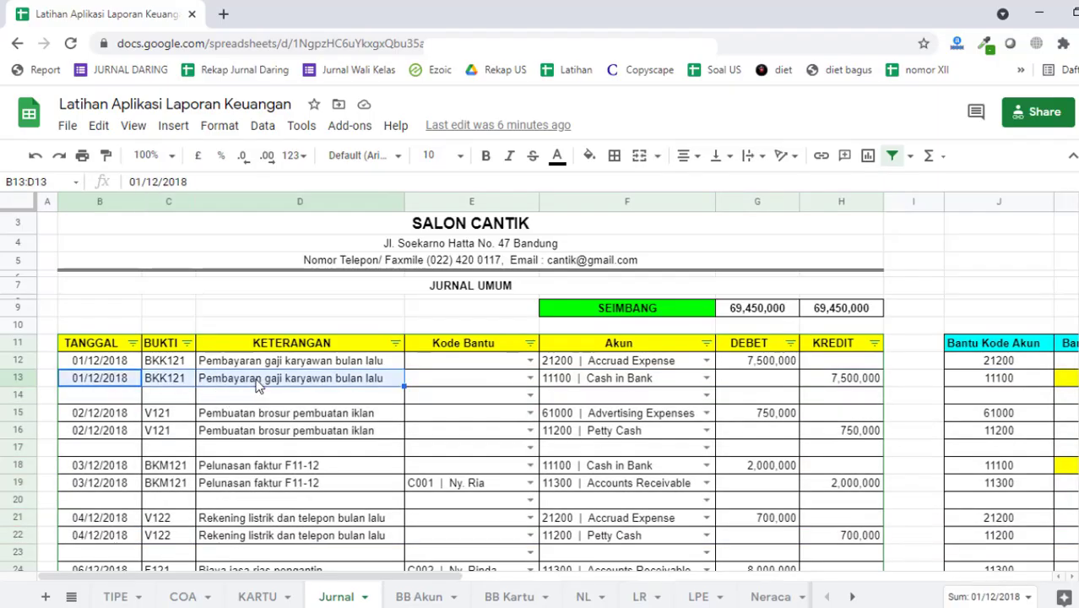
pyautogui.press('Delete')
pyautogui.click(587, 384)
# Step: Set the BB Akun sheet's AKUN selector to 11100 and check the first ledger row's date, voucher and description cells
pyautogui.click(428, 598)
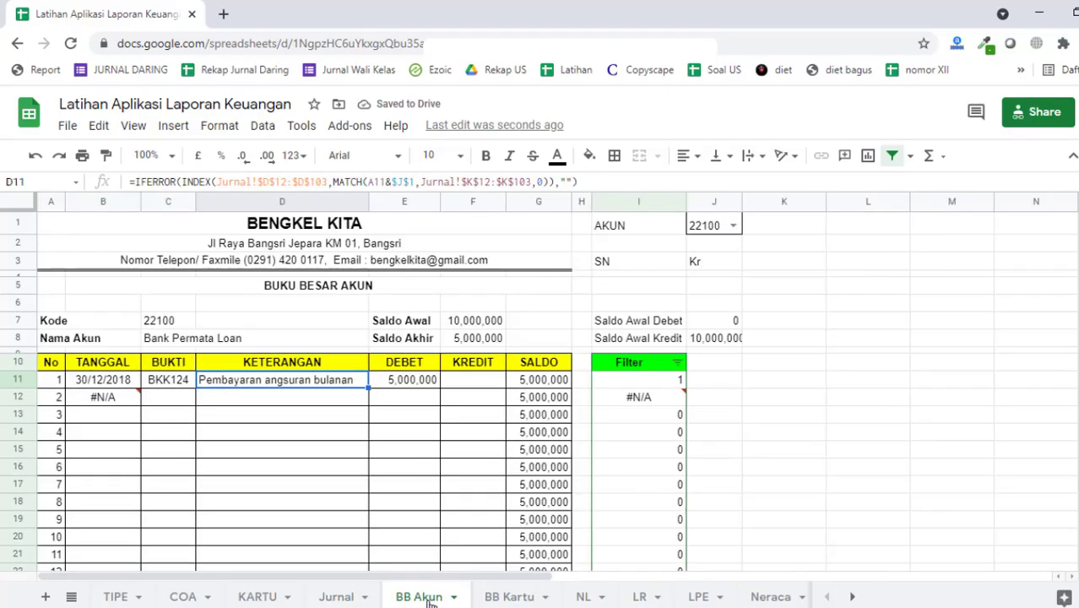
pyautogui.click(735, 223)
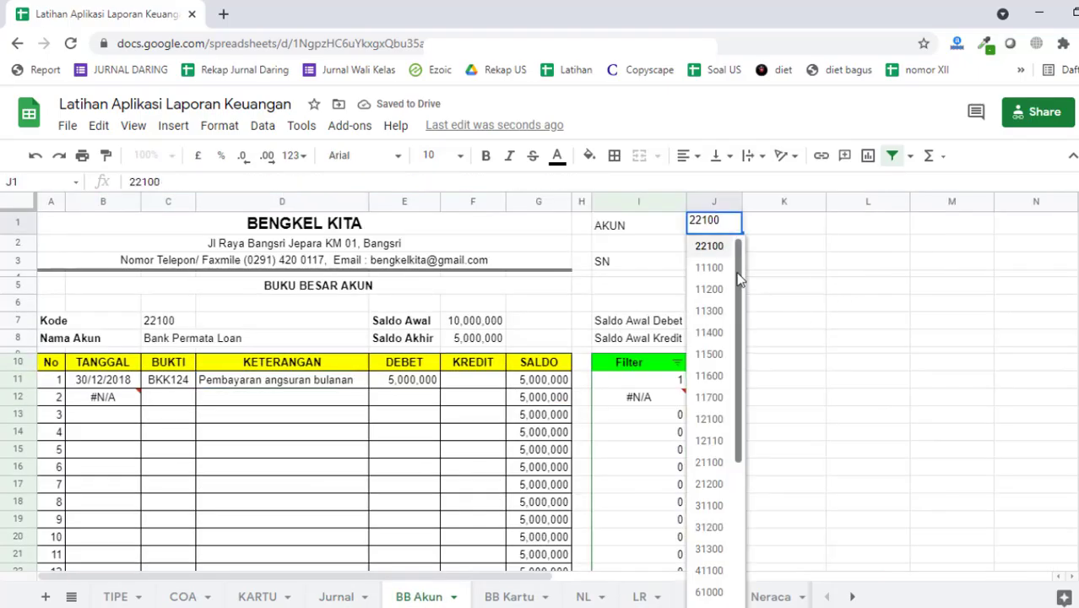
pyautogui.click(709, 268)
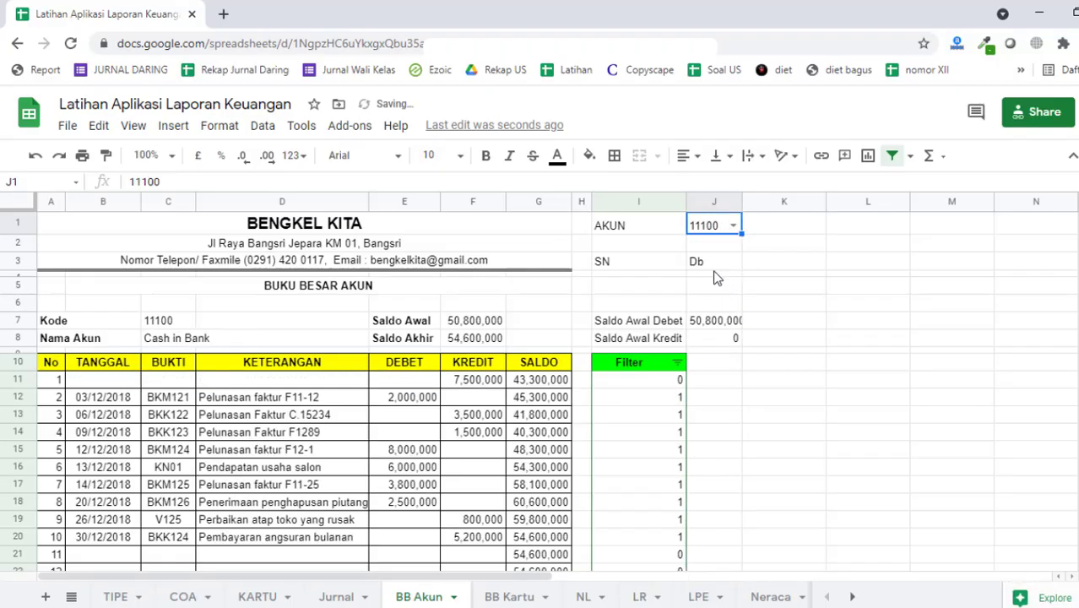
pyautogui.click(95, 384)
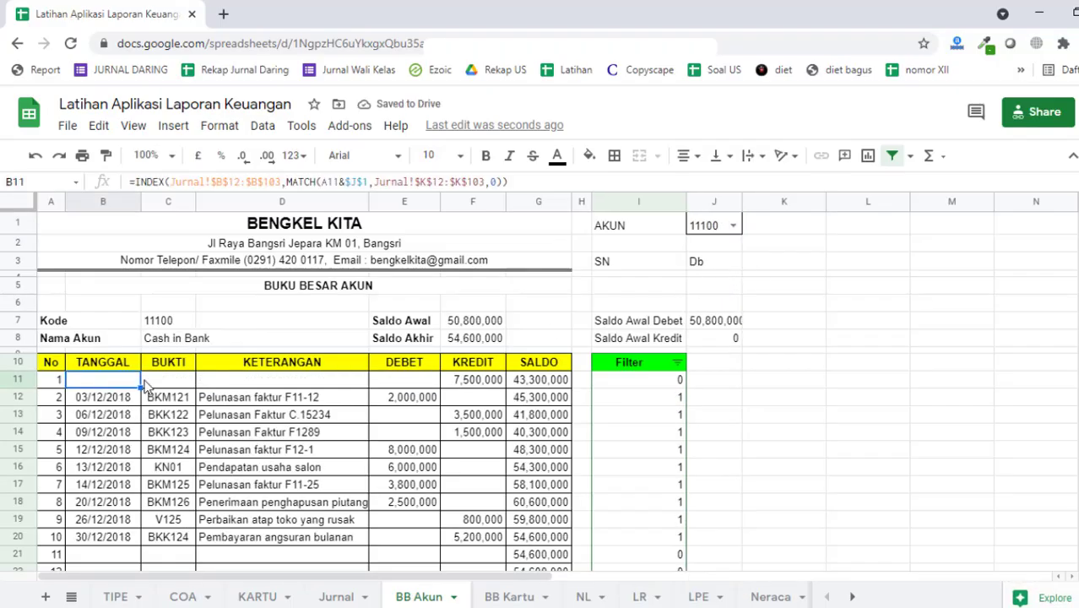
pyautogui.moveTo(123, 390); pyautogui.dragTo(335, 381)
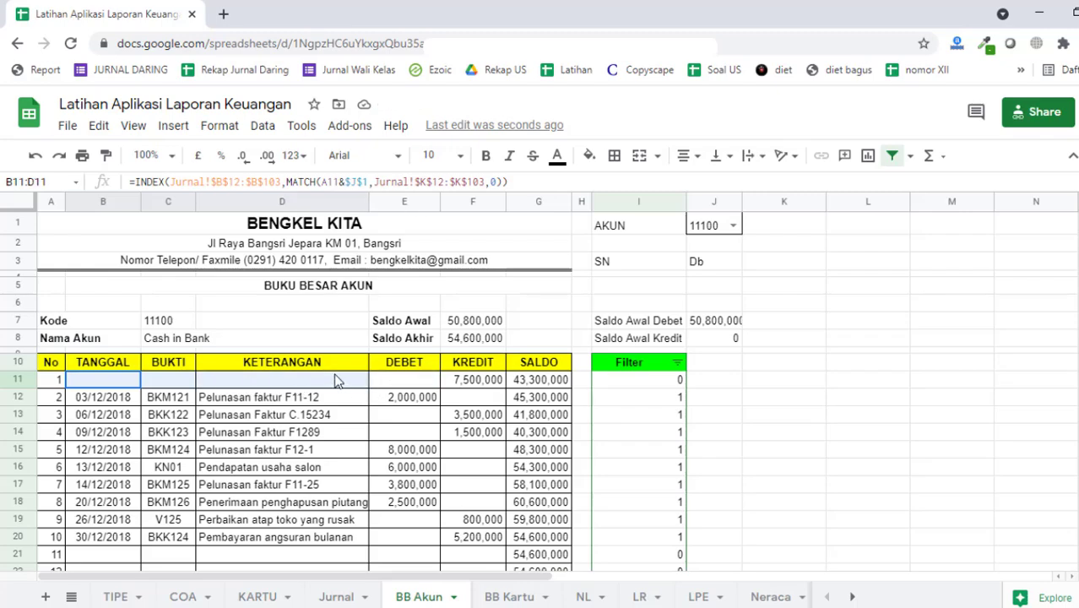
pyautogui.hotkey('ctrl', 'c')
pyautogui.moveTo(111, 382); pyautogui.dragTo(114, 382)
pyautogui.click(113, 381)
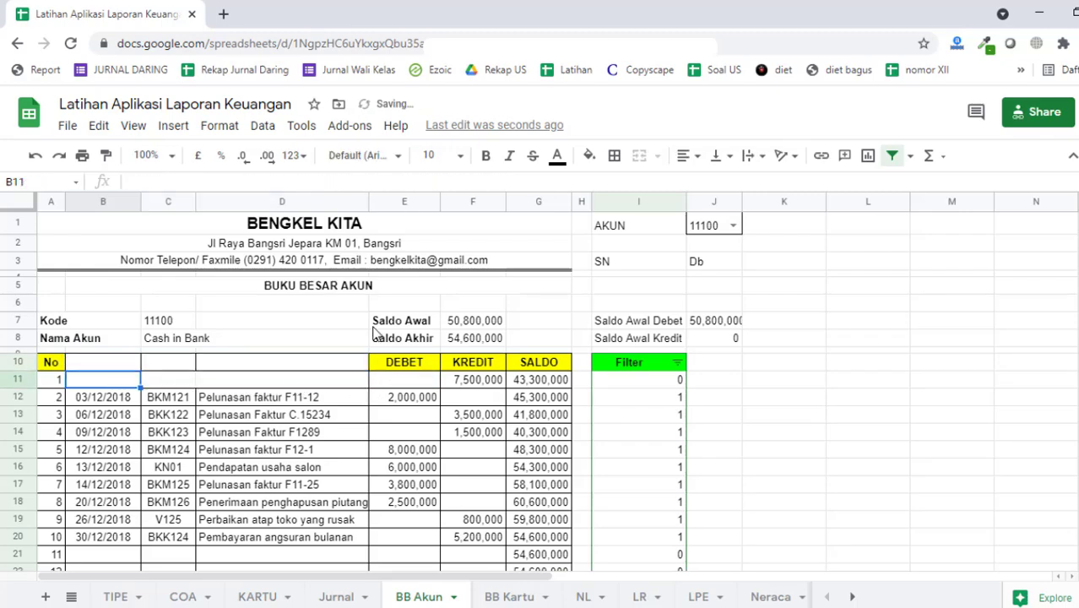
pyautogui.hotkey('ctrl', 'z')
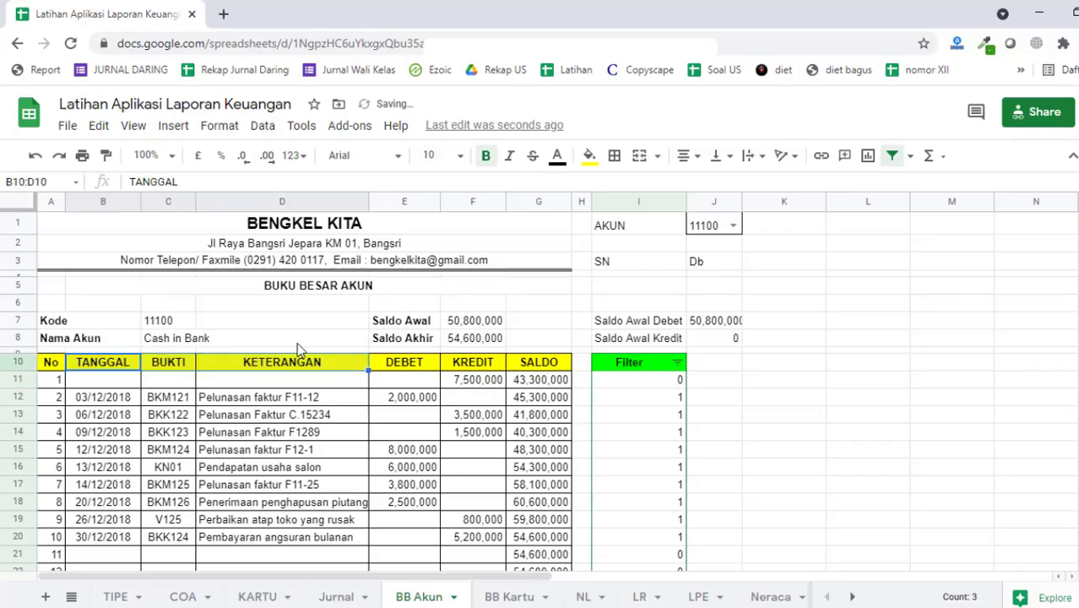
# Step: Inspect the lookup formulas in the first ledger row's BUKTI and KETERANGAN cells
pyautogui.click(138, 378)
pyautogui.click(161, 385)
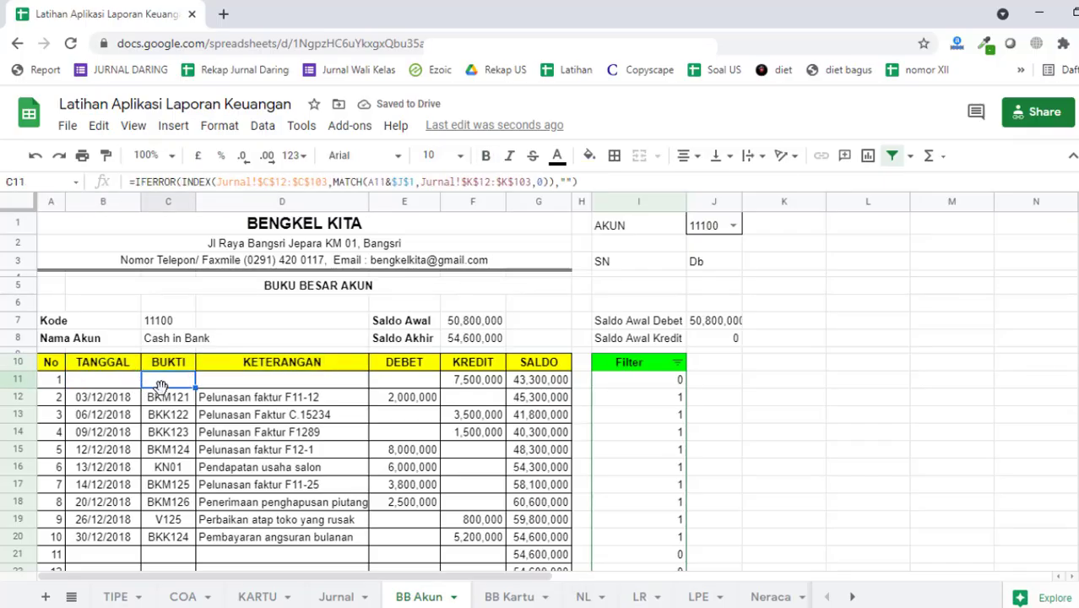
pyautogui.click(228, 382)
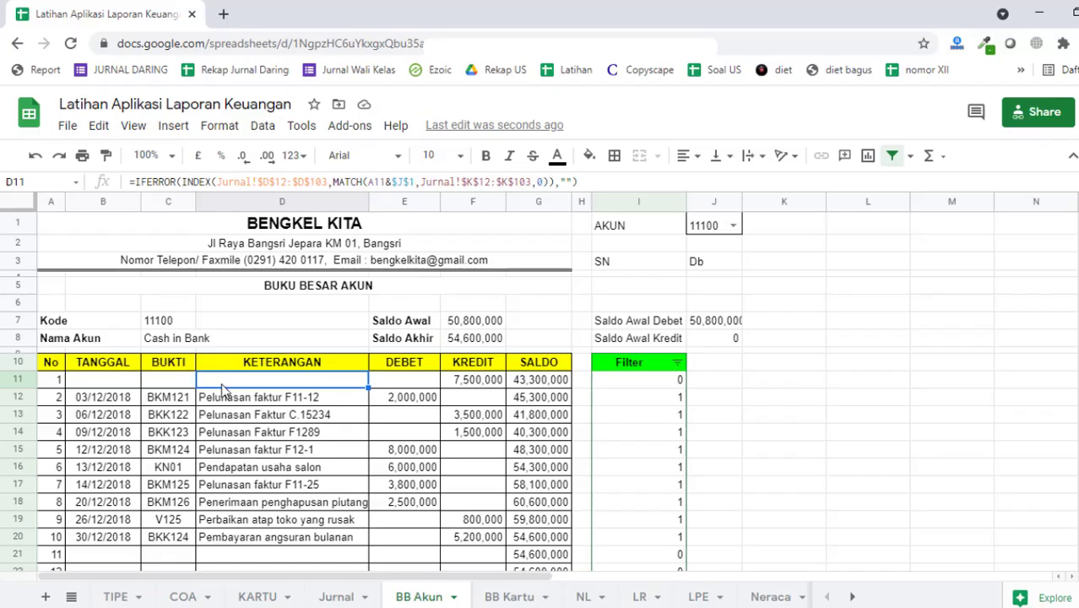
# Step: Undo the account selection in BB Akun and the clearing of B13:D13 in the Jurnal sheet
pyautogui.click(335, 596)
pyautogui.click(283, 433)
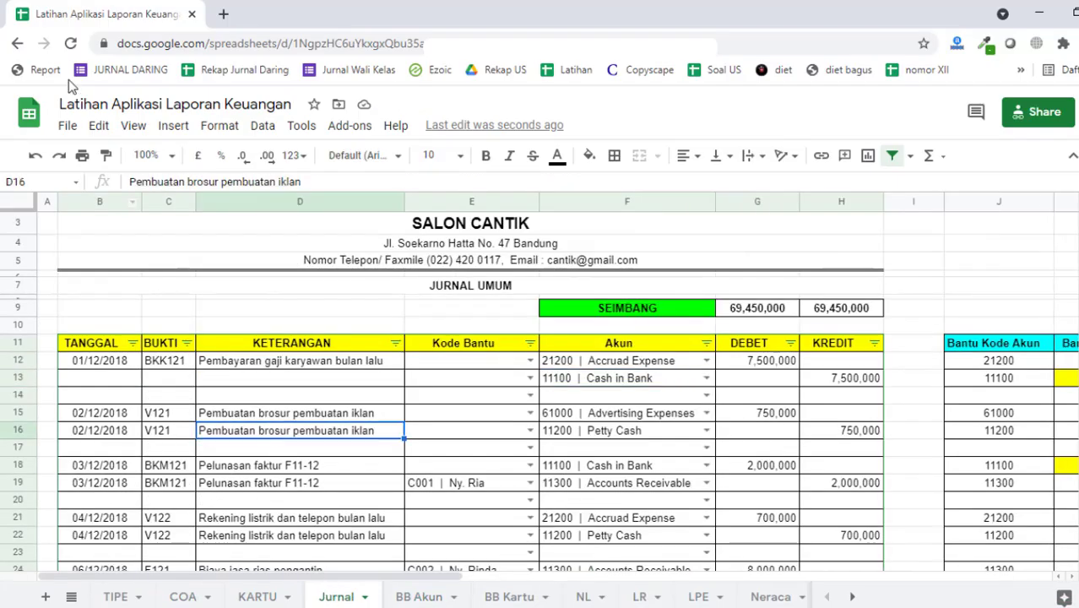
pyautogui.click(36, 156)
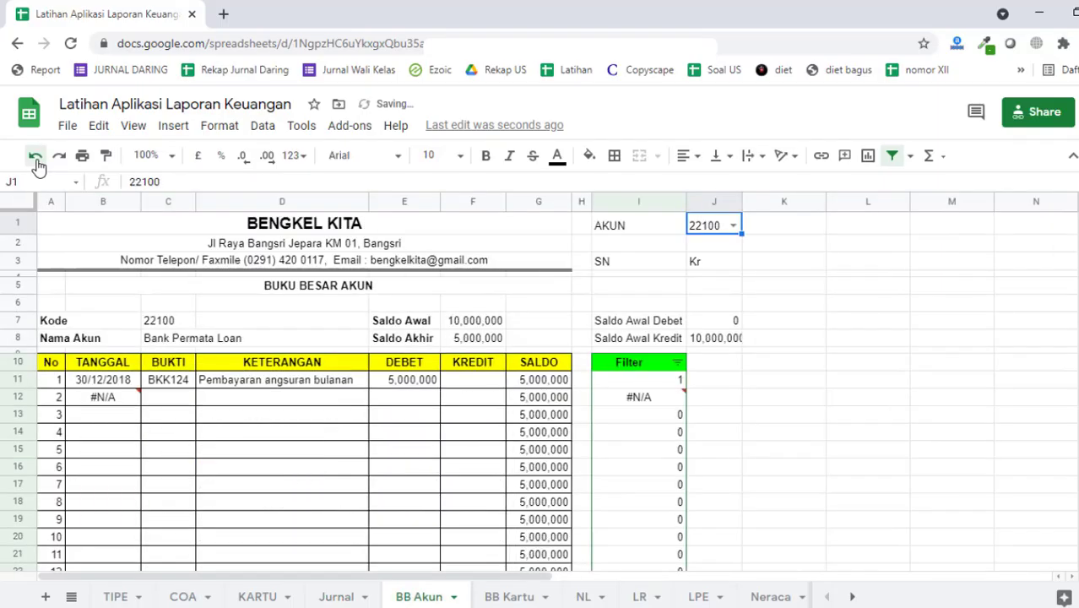
pyautogui.click(35, 155)
pyautogui.click(277, 415)
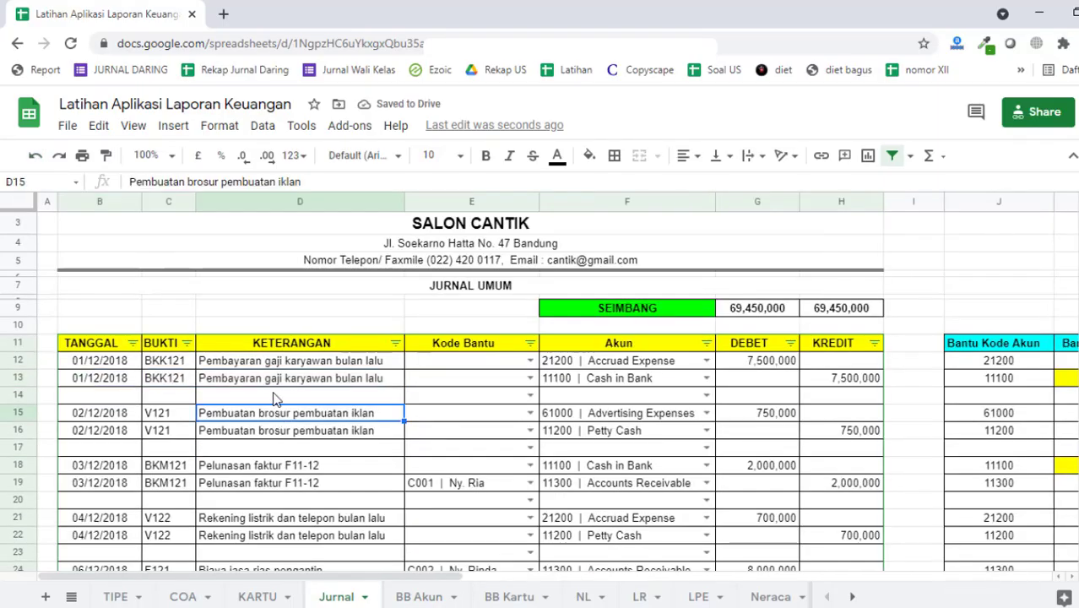
# Step: Set the BB Akun sheet's AKUN selector to 11100 and examine the first ledger row from its number to its credit amount
pyautogui.click(419, 597)
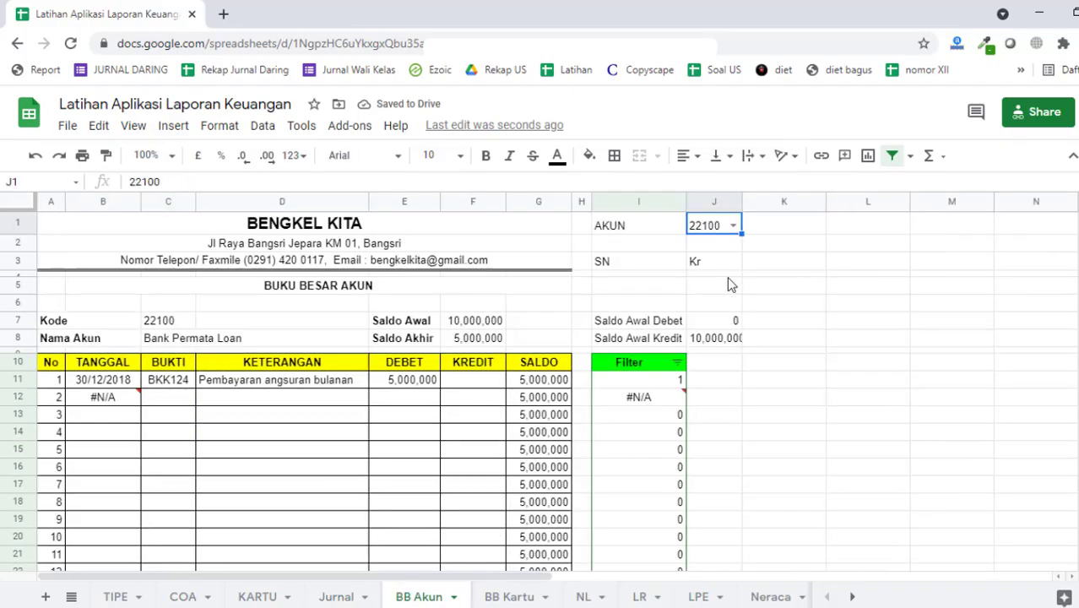
pyautogui.click(733, 227)
pyautogui.click(722, 267)
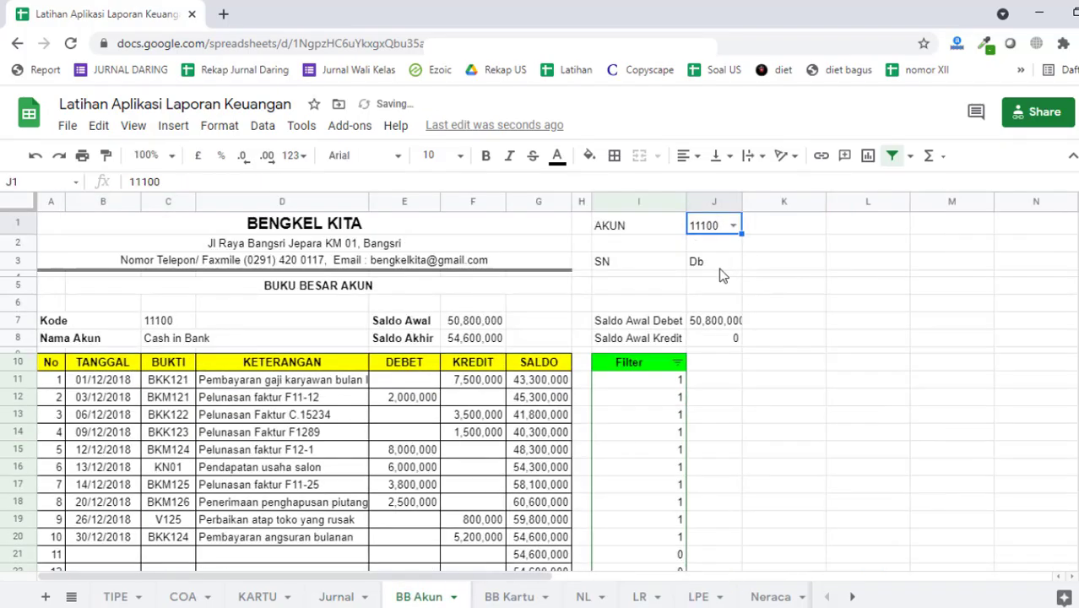
pyautogui.click(118, 382)
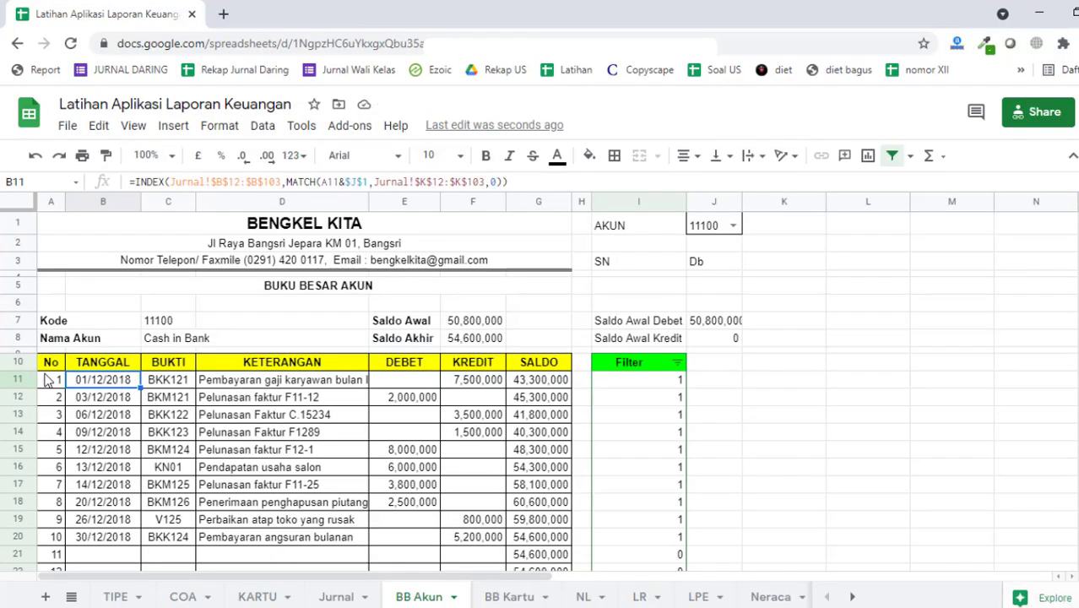
pyautogui.click(51, 384)
pyautogui.click(85, 389)
pyautogui.click(496, 386)
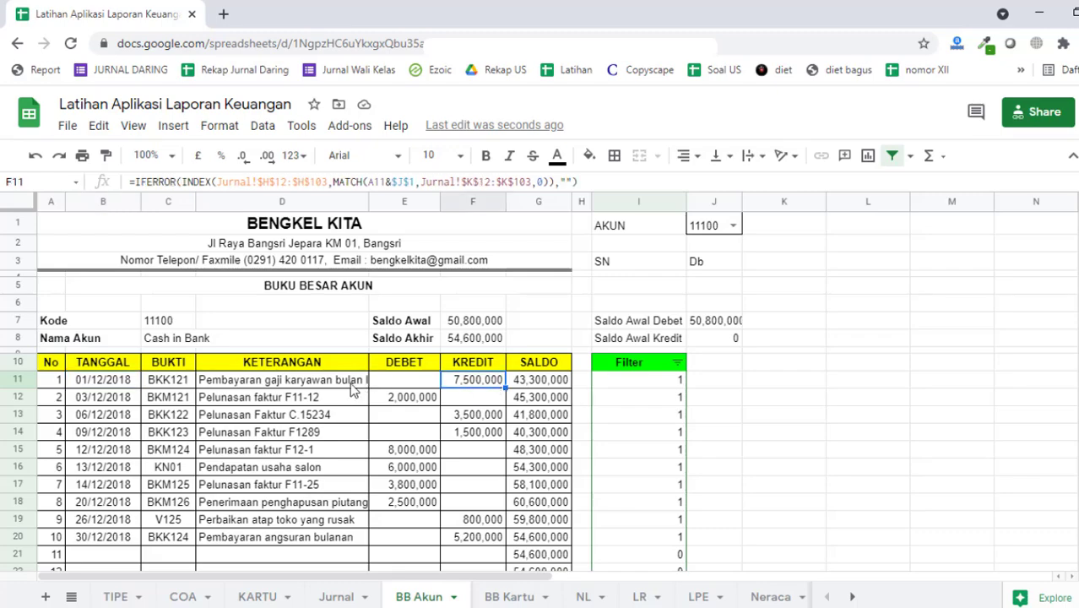
# Step: Widen the BB Akun sheet's KETERANGAN column so the first ledger row's full description fits
pyautogui.click(321, 385)
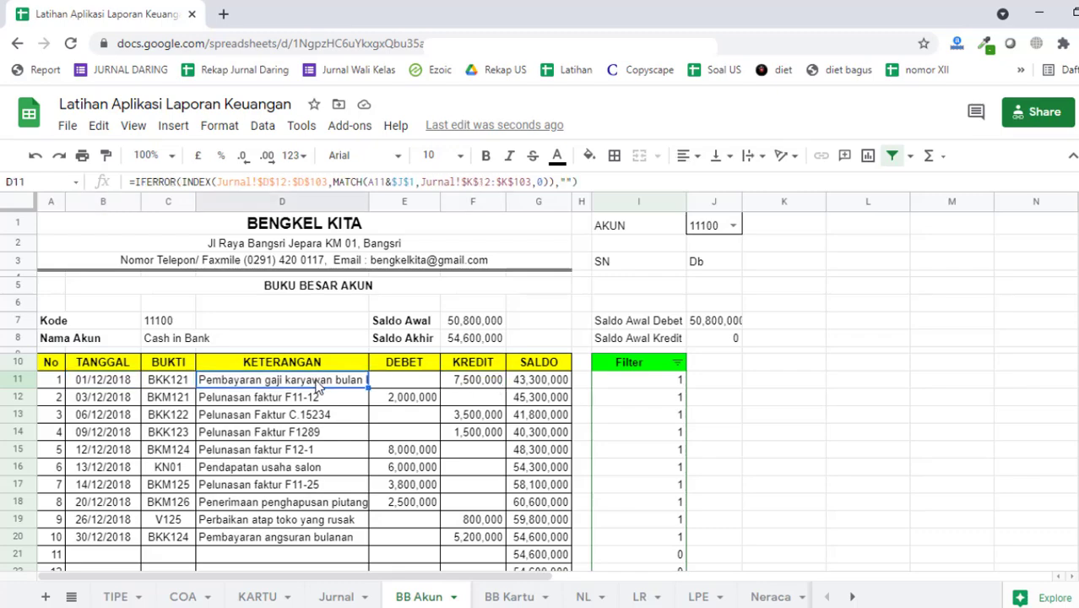
pyautogui.moveTo(367, 196); pyautogui.dragTo(385, 196)
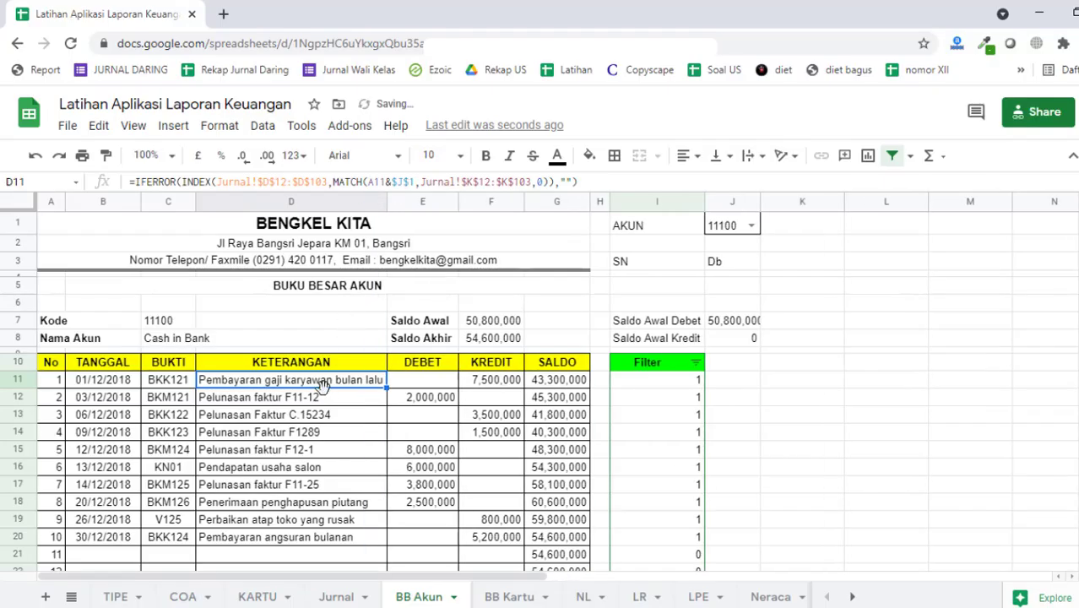
pyautogui.click(180, 386)
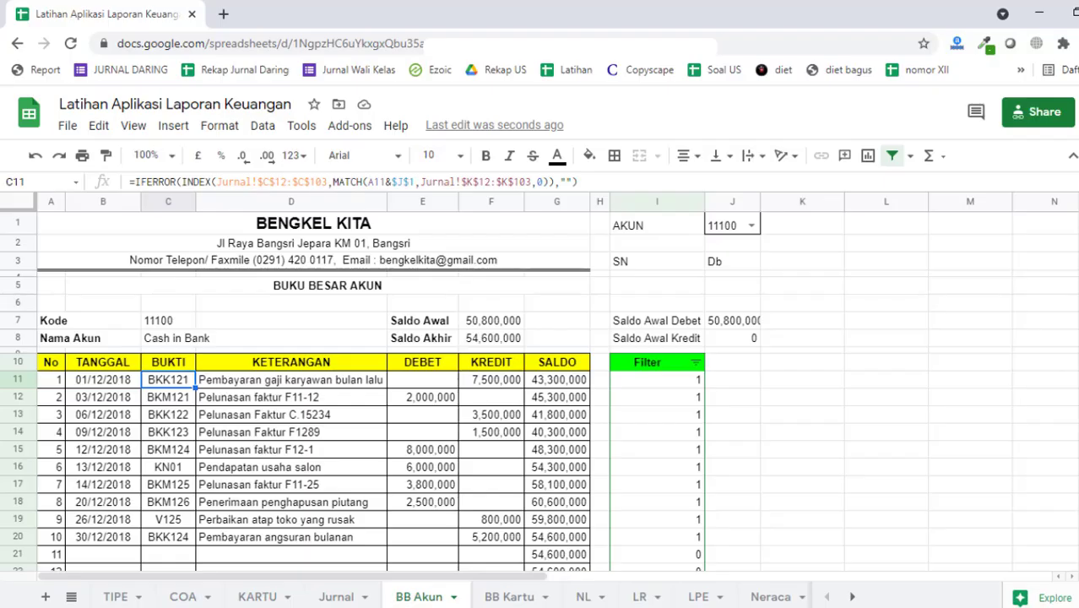
# Step: Examine the Jurnal sheet's row 13 from date to Kode Bantu, and row 12's debit amount and Bantu Kode Akun cell
pyautogui.click(342, 594)
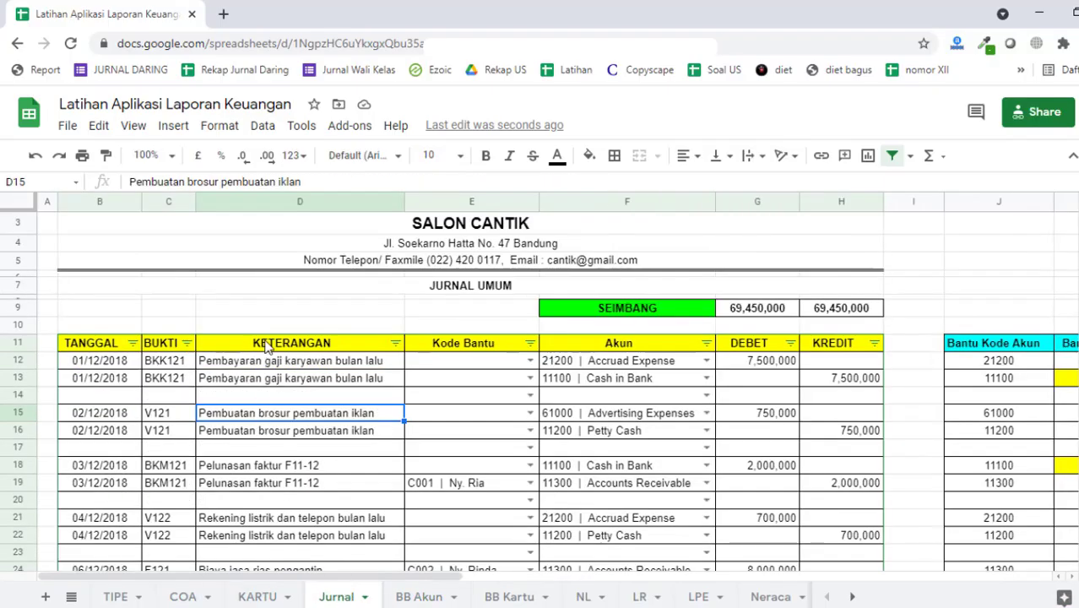
pyautogui.moveTo(110, 380); pyautogui.dragTo(493, 381)
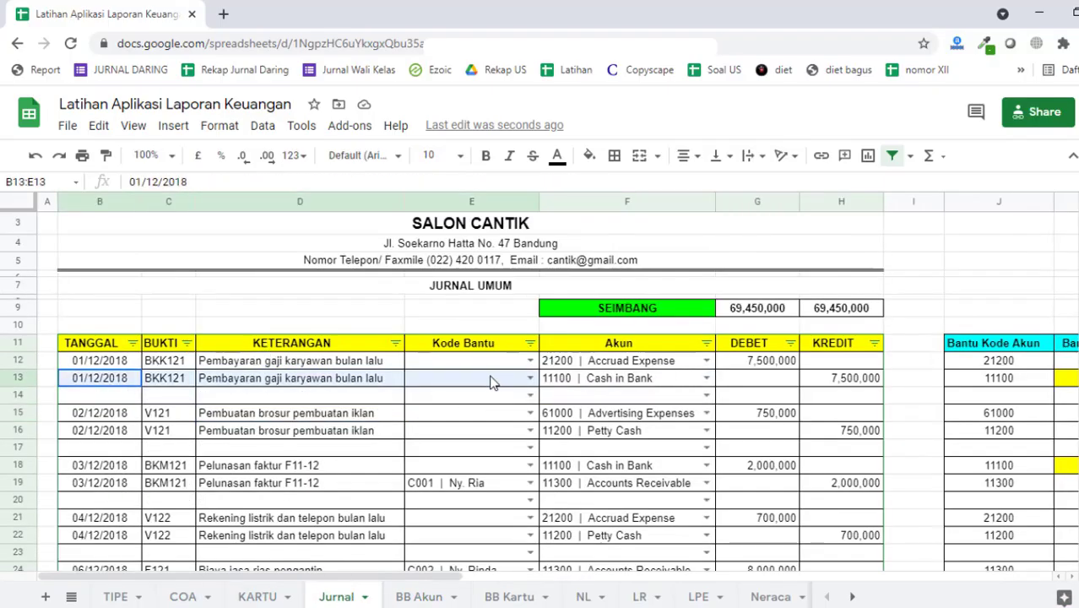
pyautogui.hotkey('ctrl', 'c')
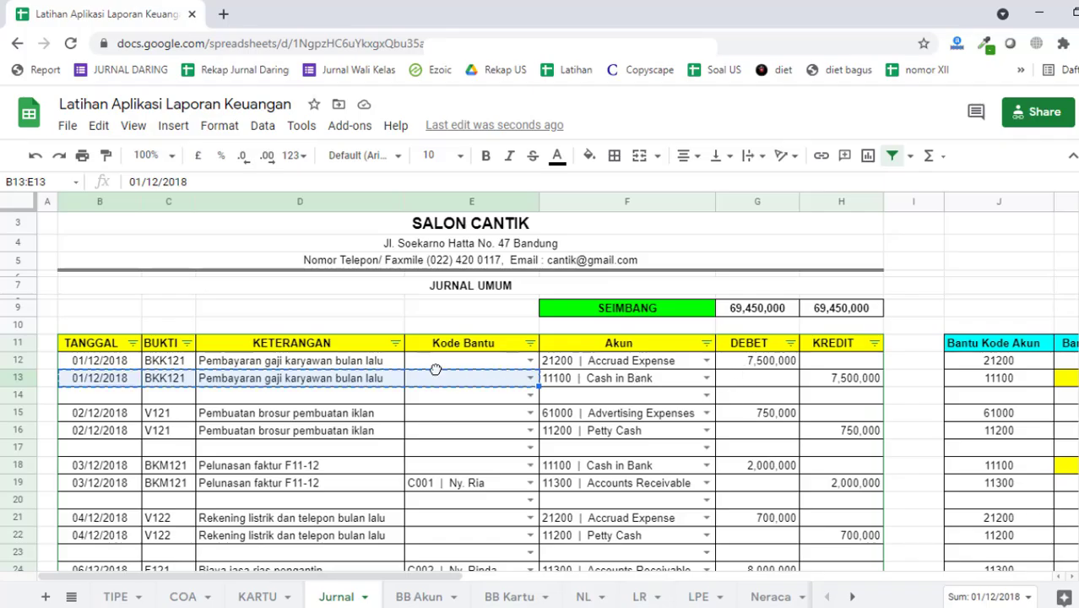
pyautogui.click(450, 433)
pyautogui.click(775, 363)
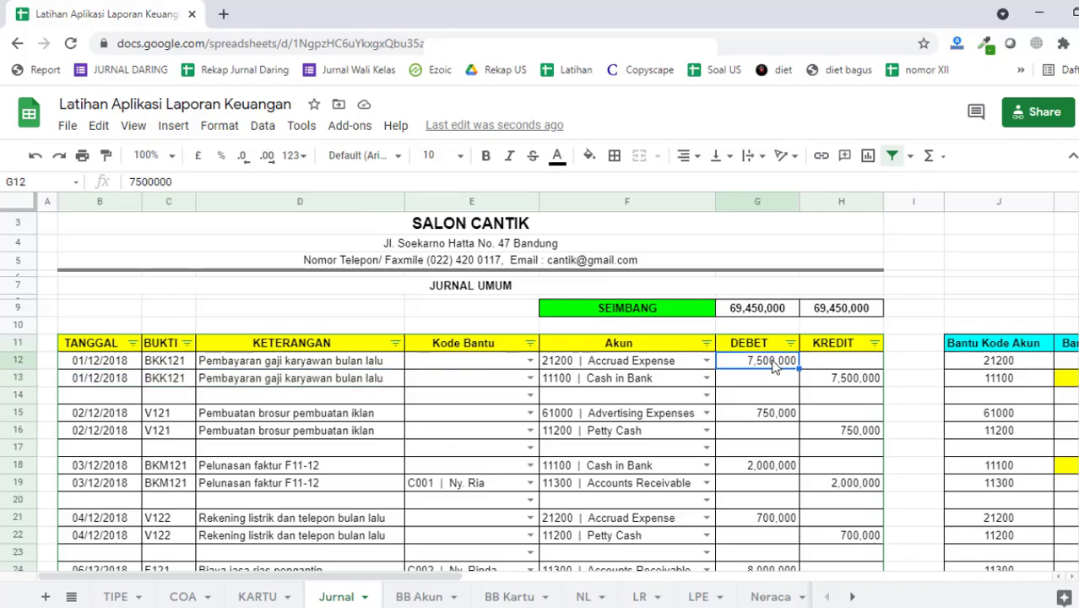
pyautogui.click(974, 361)
pyautogui.scroll(1, 896, 331)
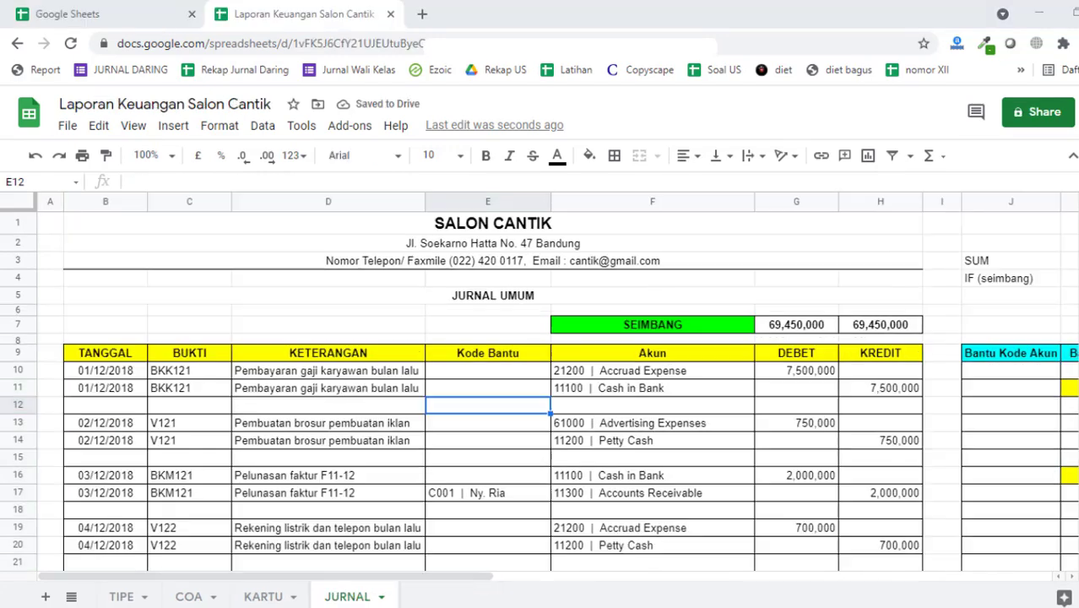
# Step: In the Laporan Keuangan Salon Cantik workbook, check the formula in JURNAL cell J10 and add the note INDEX in J5
pyautogui.click(993, 297)
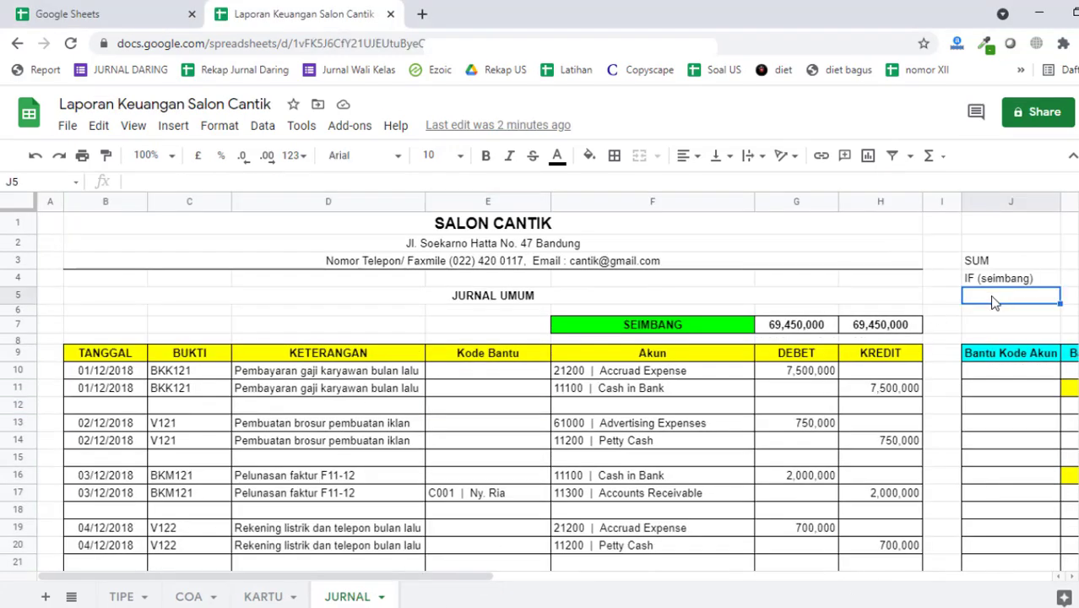
pyautogui.click(1018, 374)
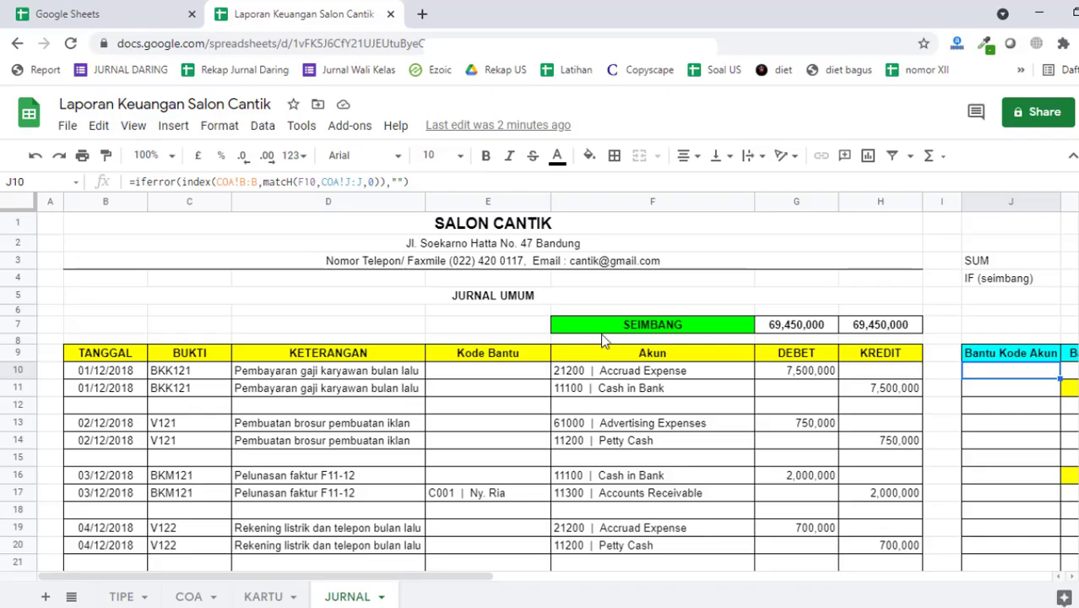
pyautogui.click(1038, 298)
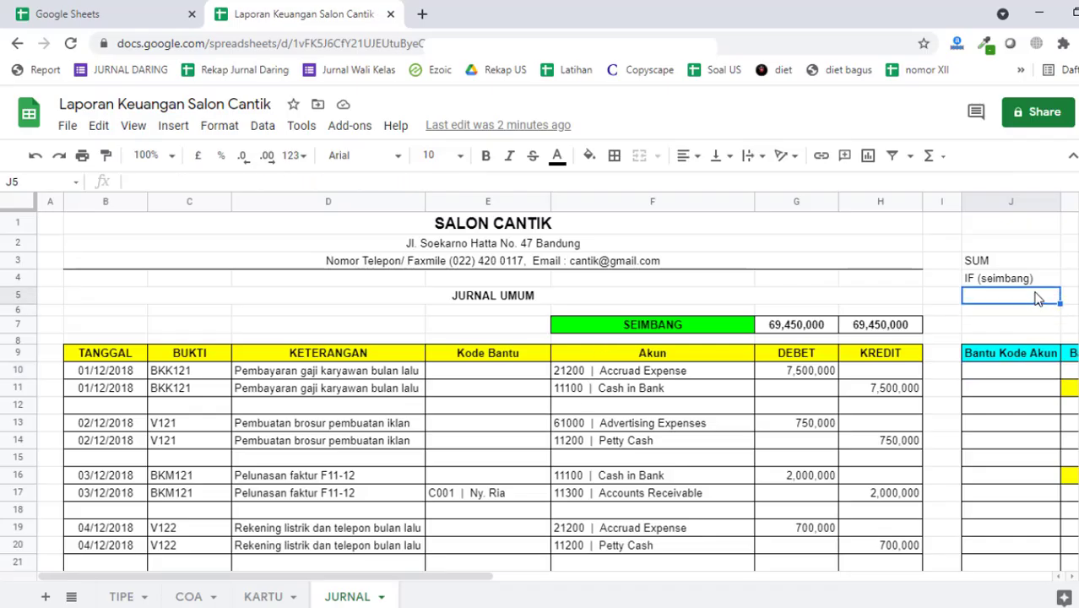
pyautogui.write('INDEX')
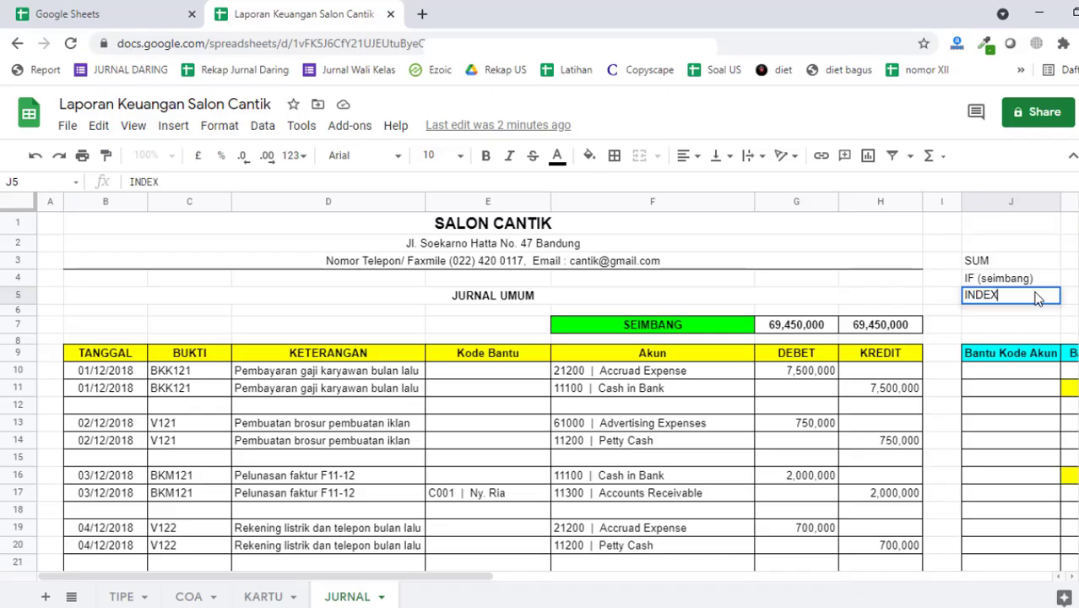
pyautogui.press('Return')
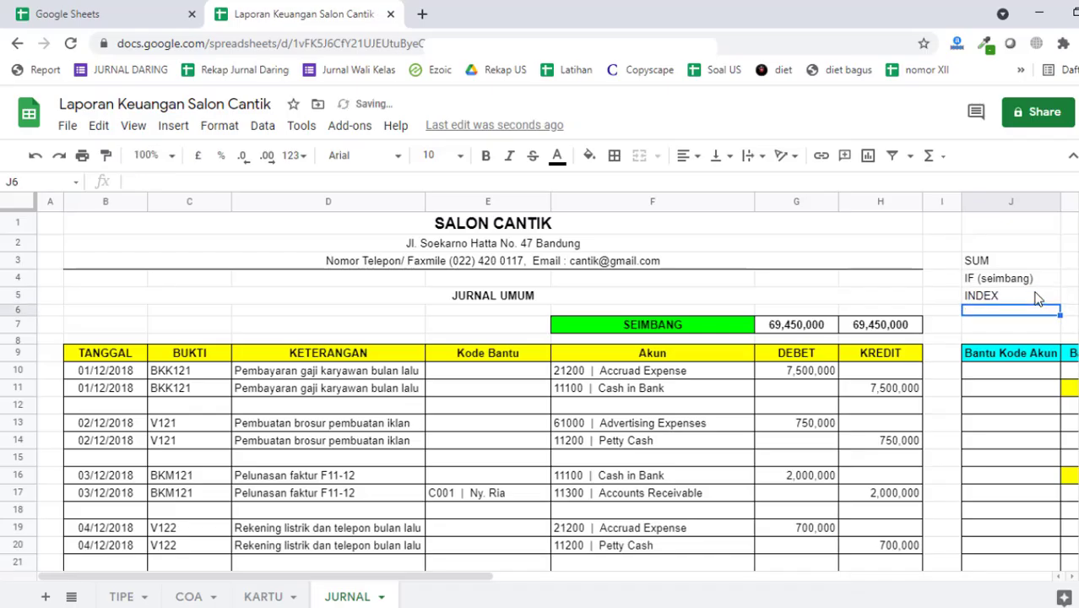
# Step: Add the note IFERROR in cell J6 and increase row 6's height so the text fits
pyautogui.press('Up')
pyautogui.press('Up')
pyautogui.press('Up')
pyautogui.press('Up')
pyautogui.press('Up')
pyautogui.press('Down')
pyautogui.press('Down')
pyautogui.press('Down')
pyautogui.press('Down')
pyautogui.press('Down')
pyautogui.write('IFF')
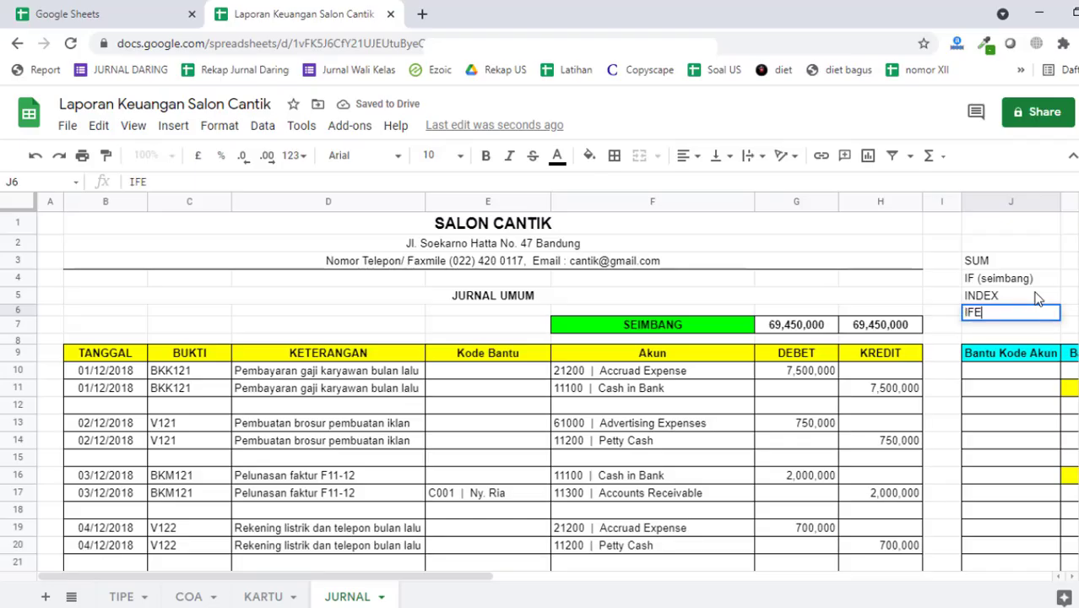
pyautogui.write('RROR')
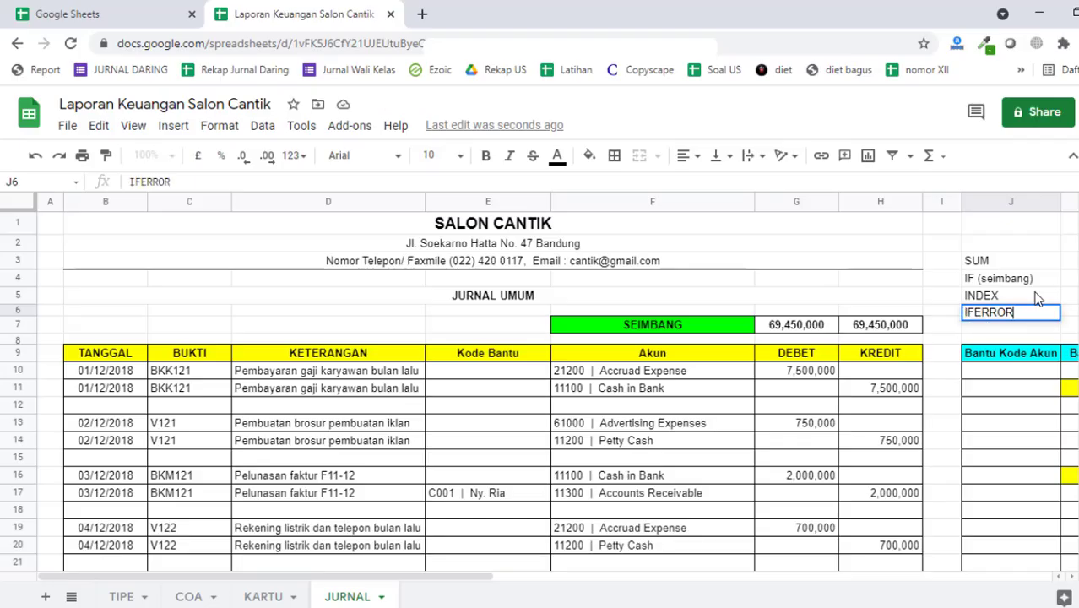
pyautogui.press('Return')
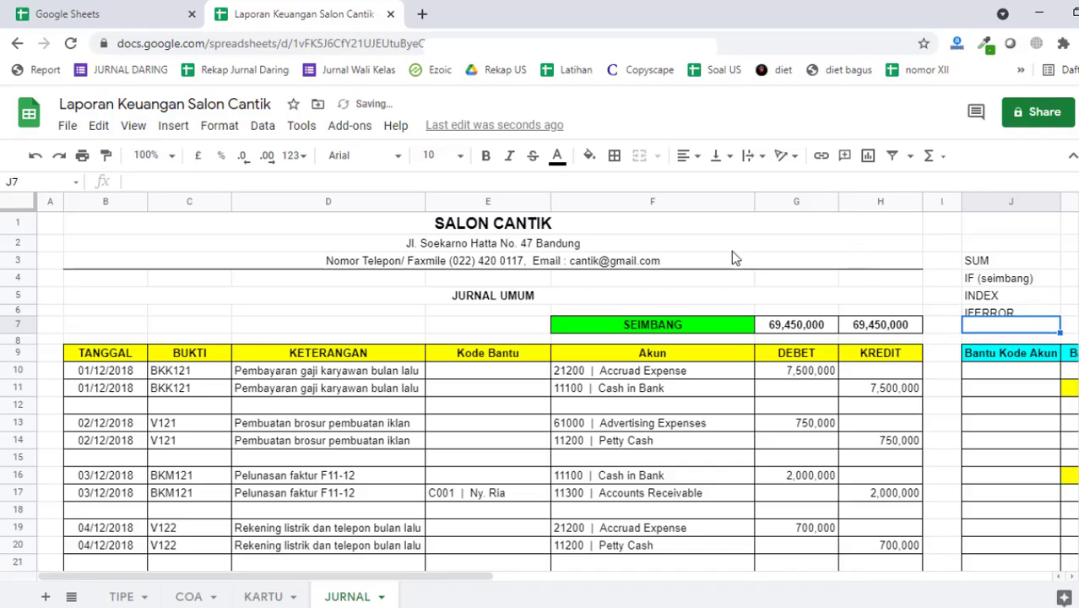
pyautogui.moveTo(25, 317); pyautogui.dragTo(25, 322)
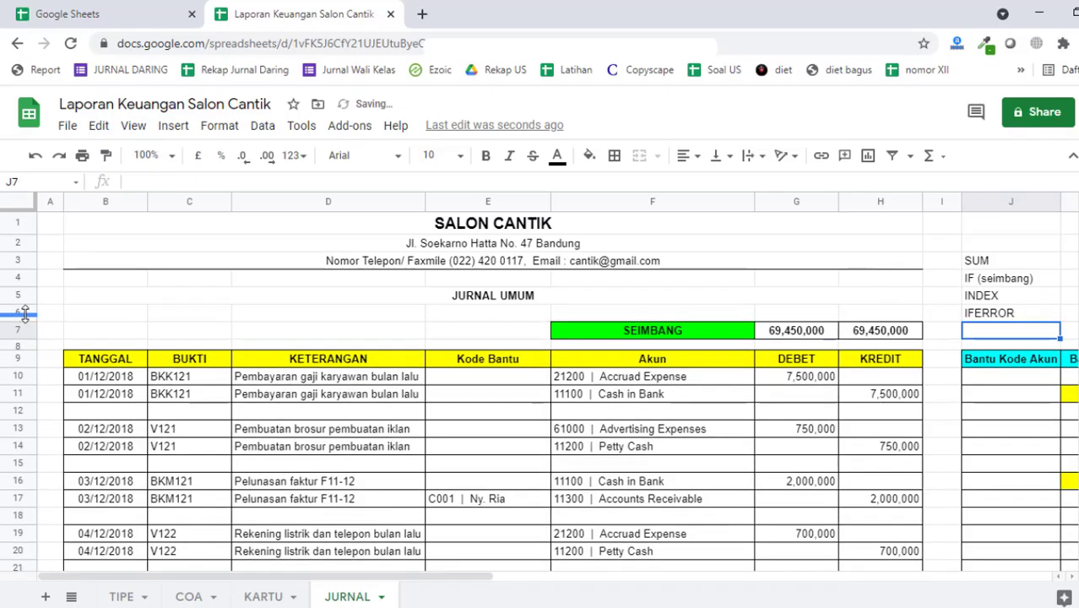
# Step: Add the note "Fasilitas DATA FALIDATION", with its quotation marks, in cell J7 below IFERROR
pyautogui.click(507, 397)
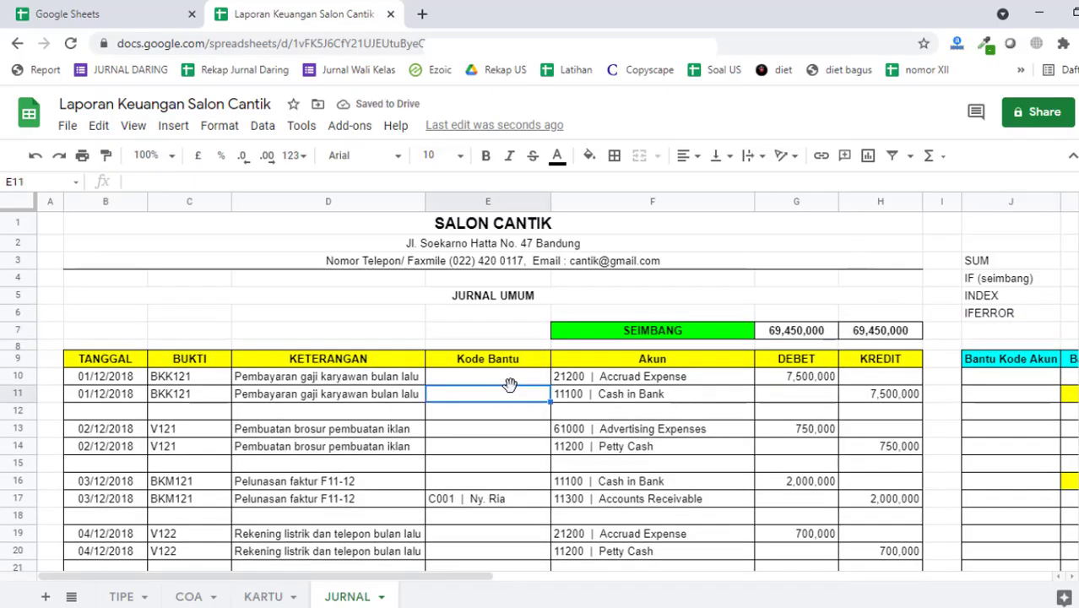
pyautogui.click(515, 380)
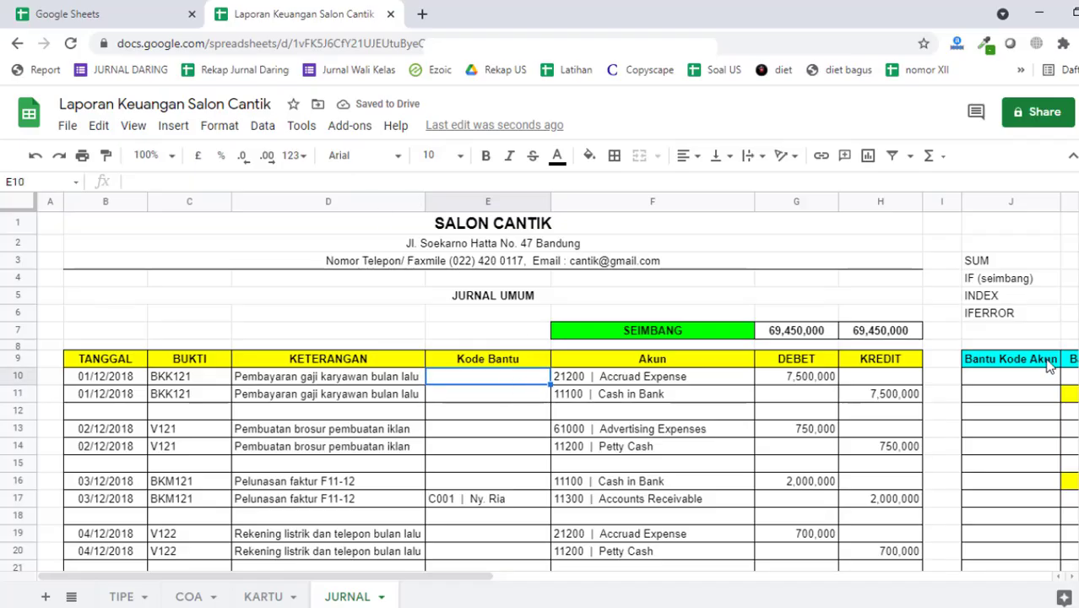
pyautogui.click(1013, 332)
pyautogui.write('"')
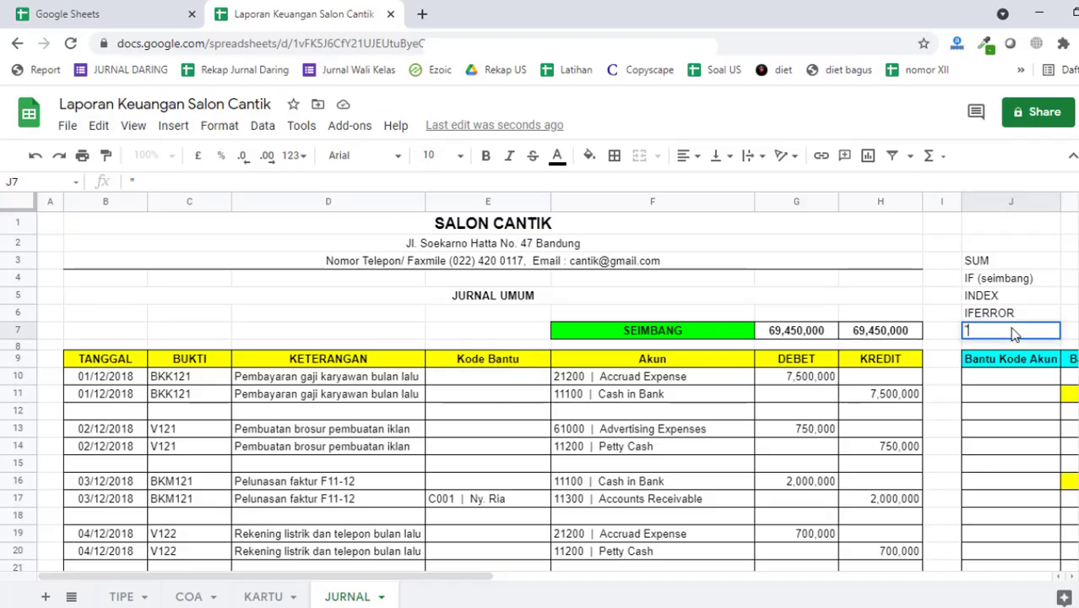
pyautogui.write('Fasili')
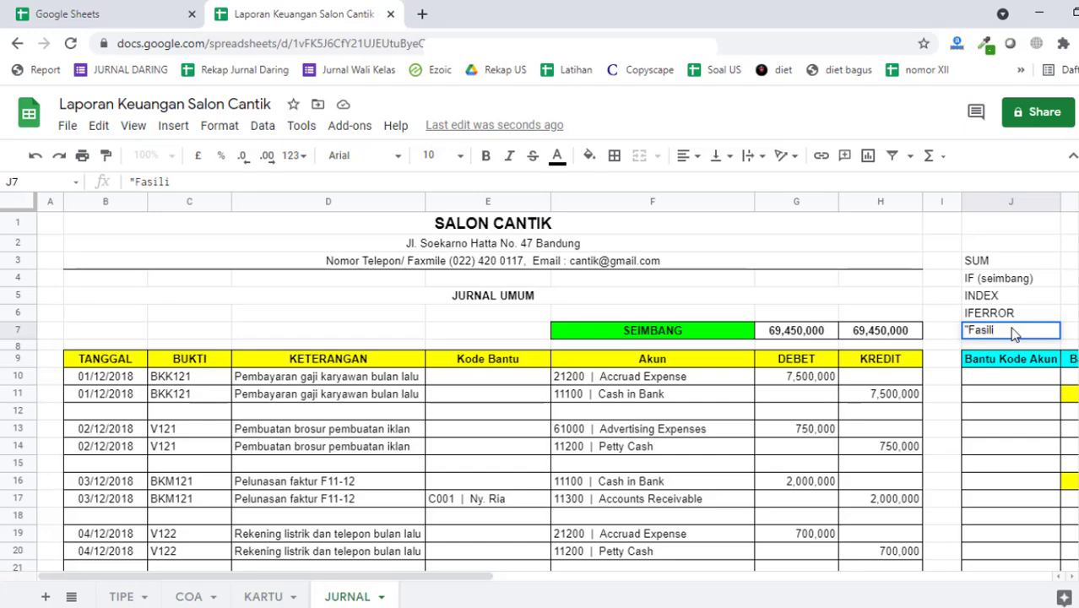
pyautogui.write('tas DATA FALIDAT')
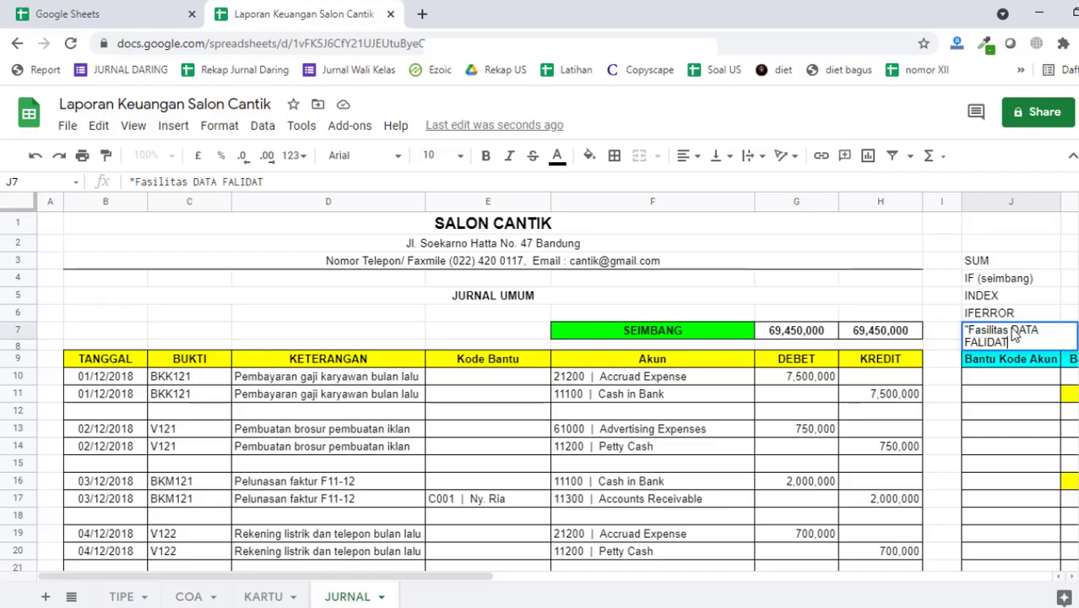
pyautogui.write('ION"')
pyautogui.press('Return')
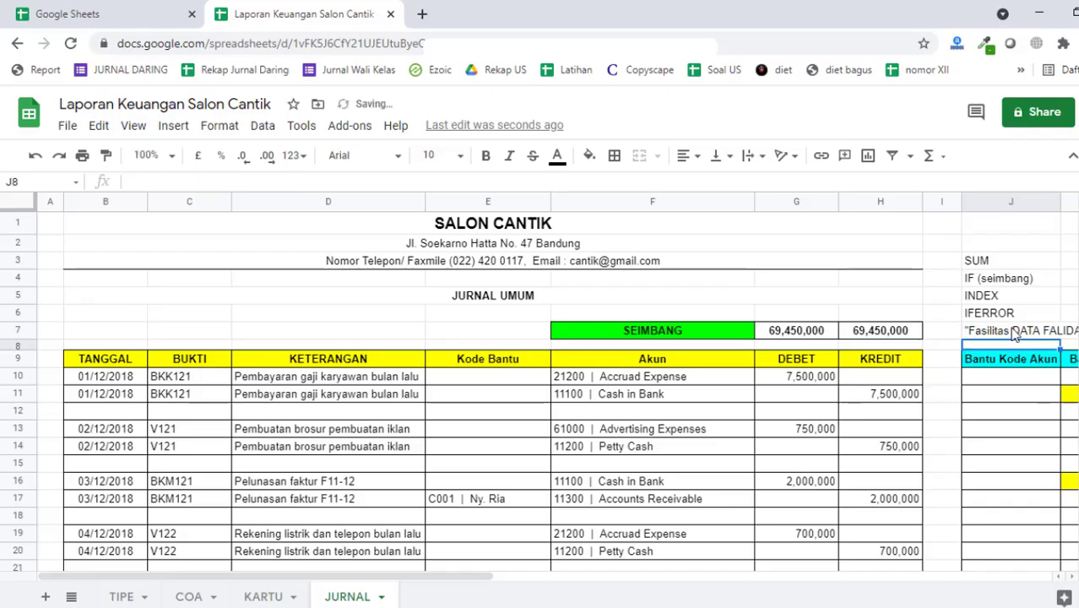
pyautogui.press('Up')
# Step: Review the journal's Akun and Kode Bantu cells, the blue-headed helper columns, and the header cells from TANGGAL to Kode Bantu
pyautogui.click(602, 412)
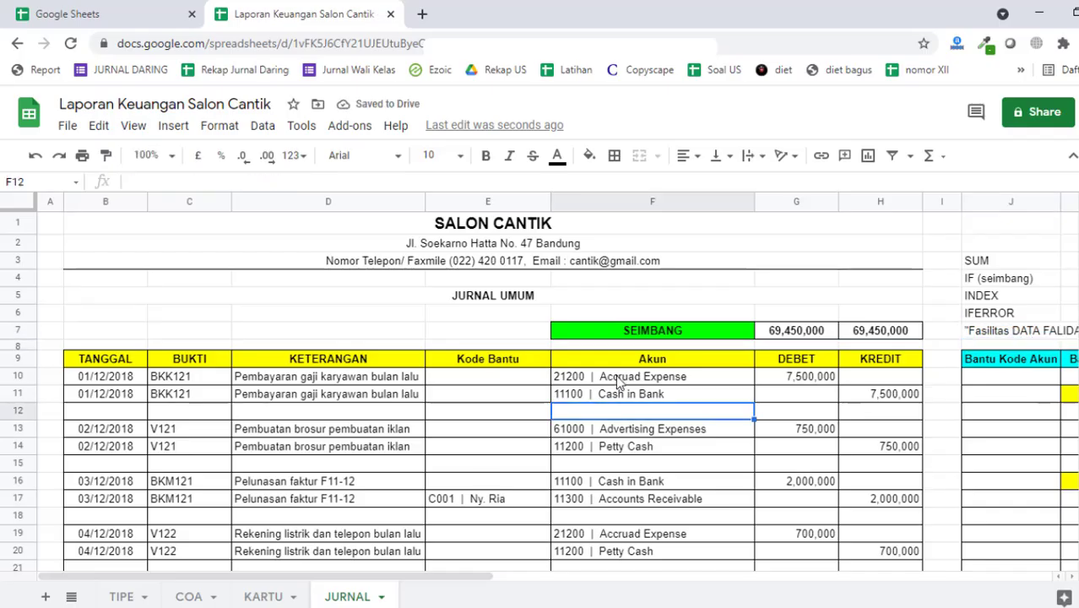
pyautogui.click(619, 381)
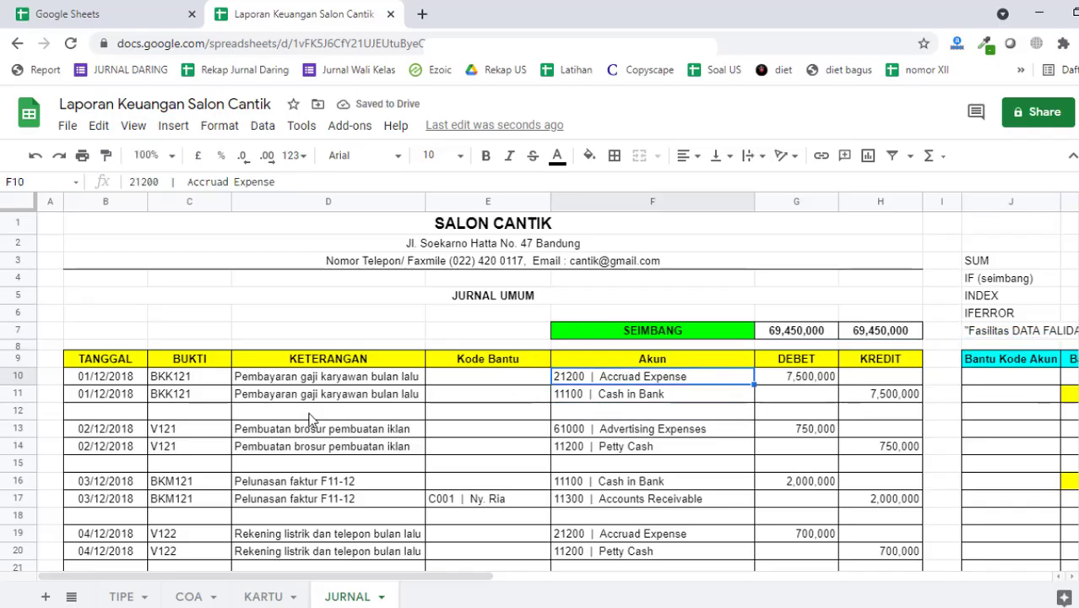
pyautogui.scroll(-3, 309, 420)
pyautogui.scroll(3, 406, 447)
pyautogui.click(528, 401)
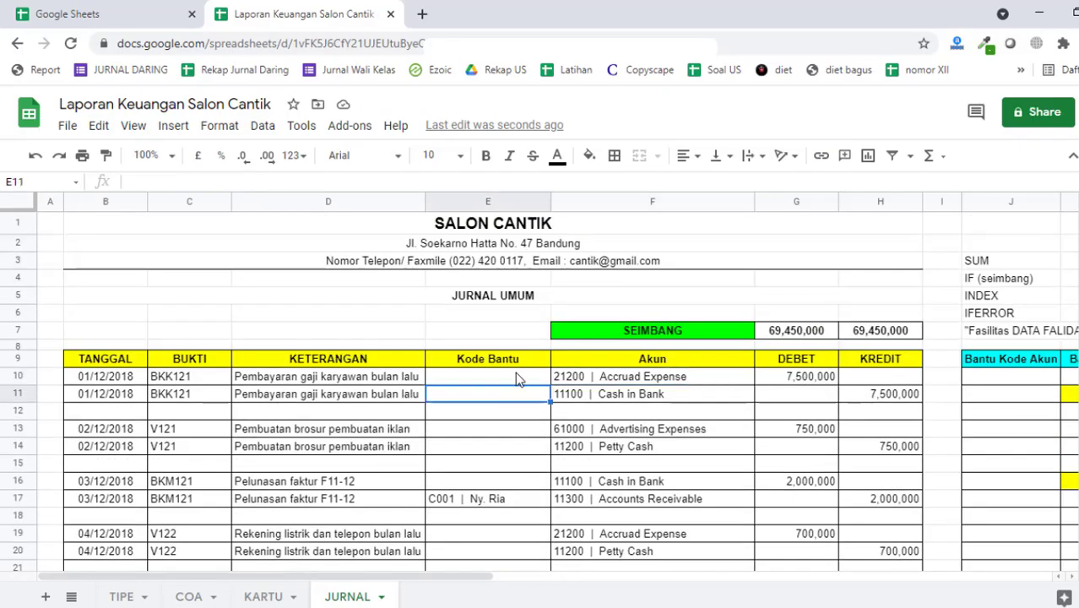
pyautogui.moveTo(1002, 377); pyautogui.dragTo(640, 420)
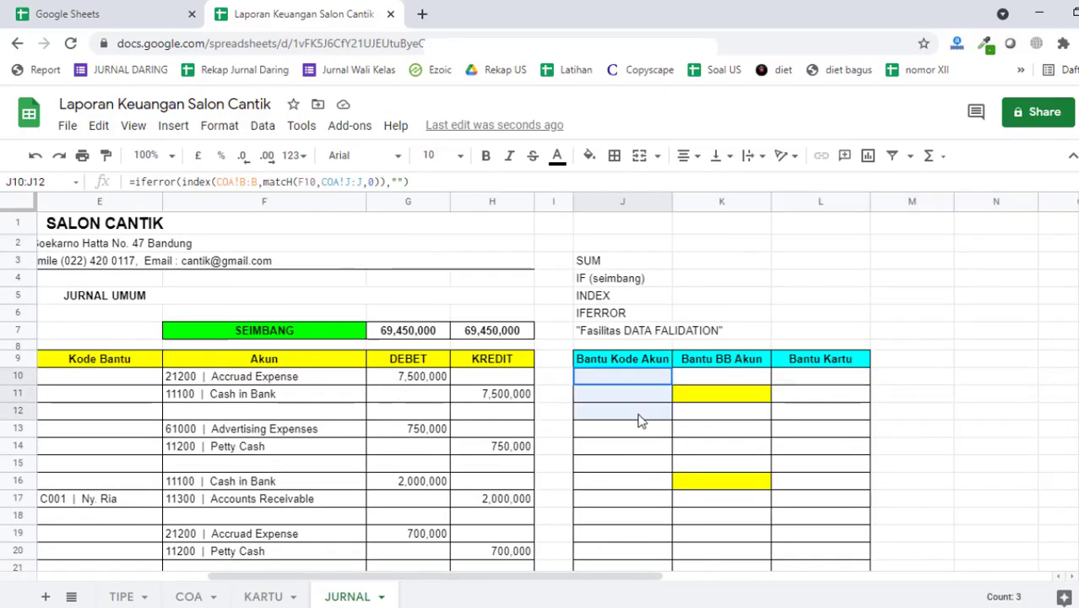
pyautogui.moveTo(633, 577); pyautogui.dragTo(448, 577)
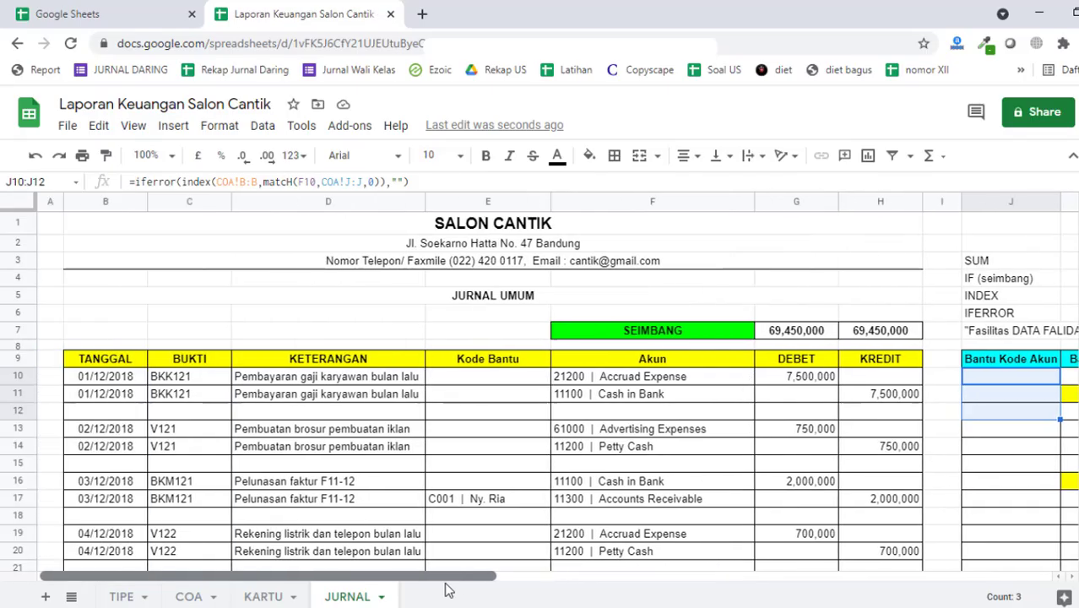
pyautogui.click(84, 358)
pyautogui.click(211, 364)
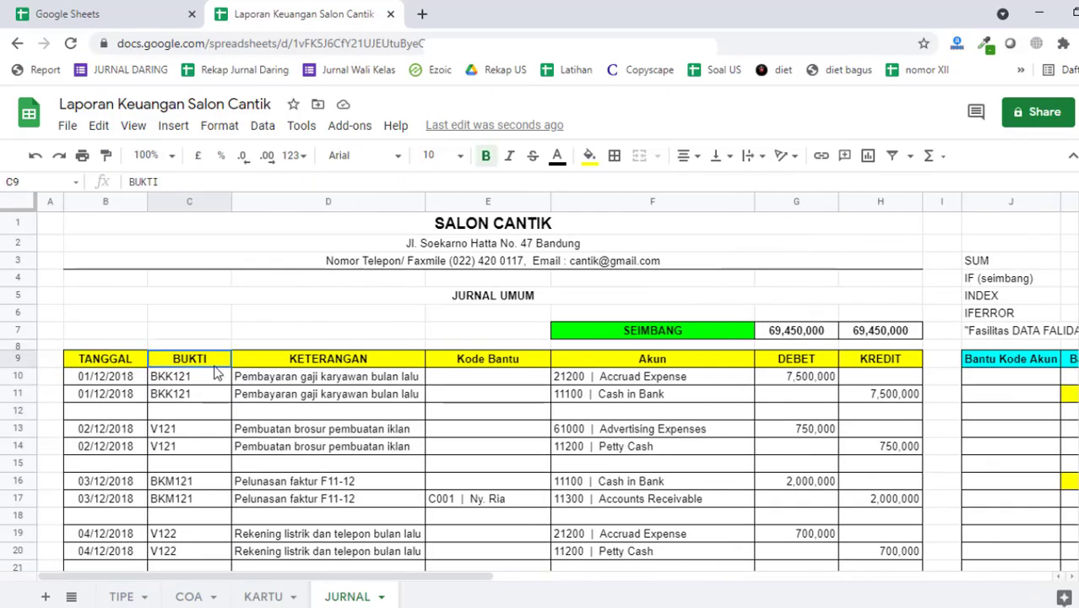
pyautogui.click(329, 361)
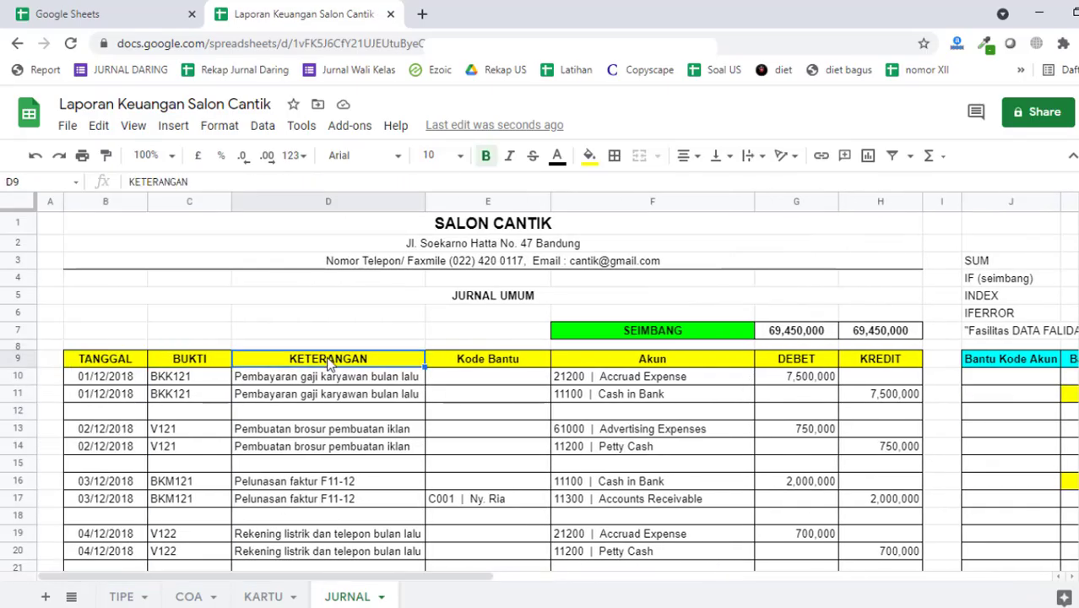
pyautogui.click(516, 359)
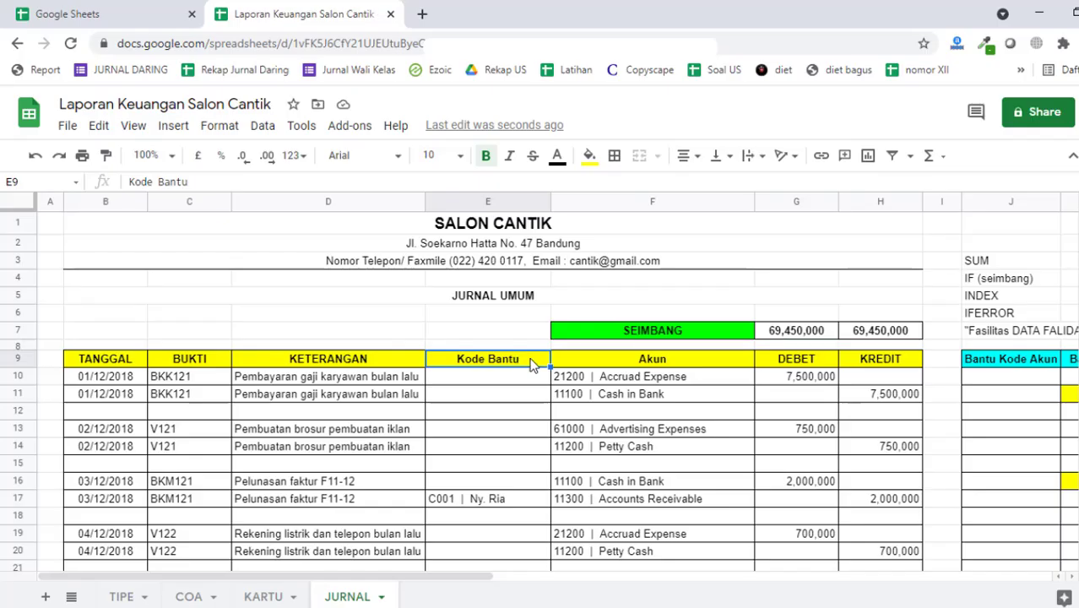
# Step: Rename the journal's Kode Bantu header in E9 as "Kode Bantu Kartu"
pyautogui.doubleClick(527, 360)
pyautogui.write('Karti')
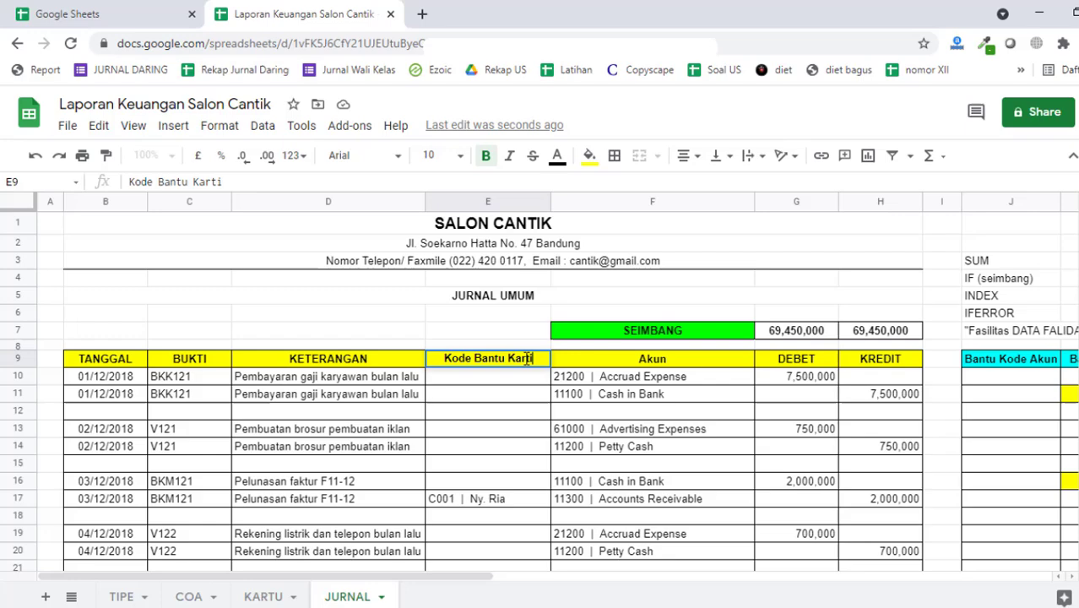
pyautogui.press('BackSpace')
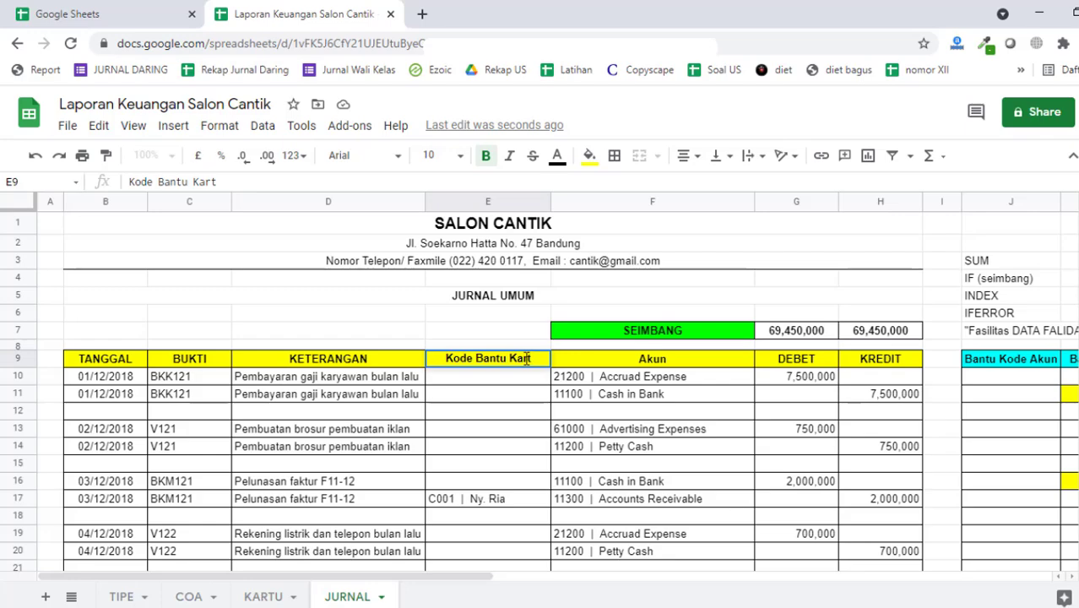
pyautogui.write('y')
pyautogui.press('BackSpace')
pyautogui.write('u')
pyautogui.press('Tab')
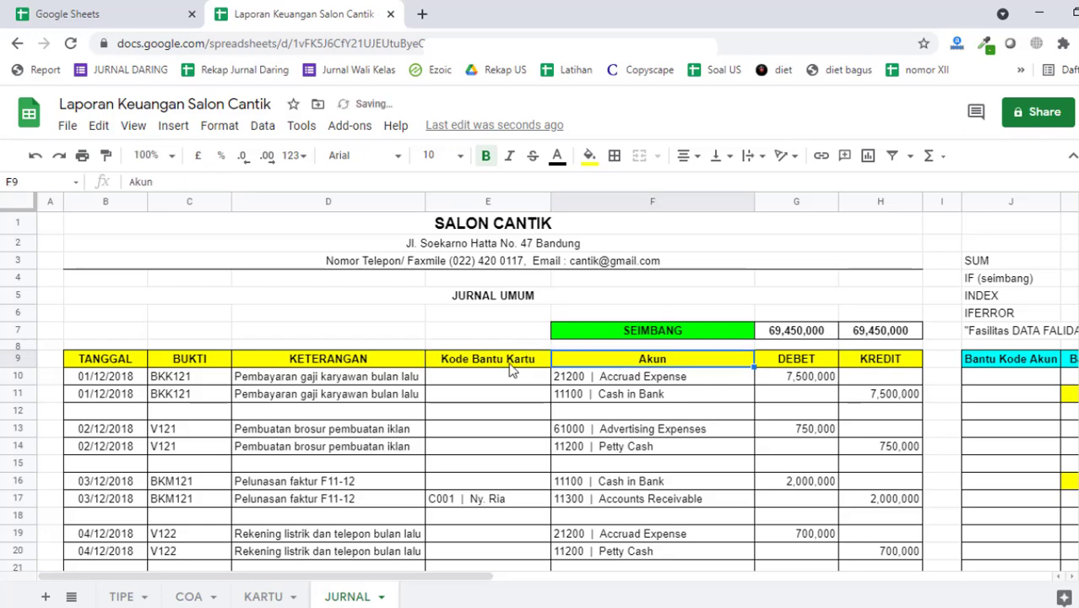
pyautogui.click(792, 363)
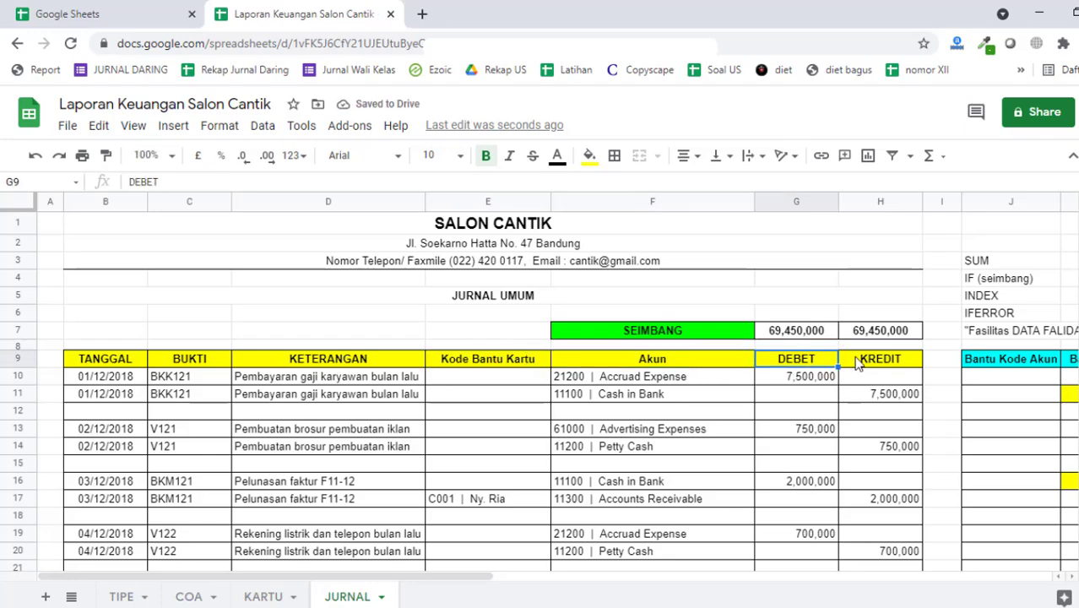
# Step: Review the journal's KREDIT header and the helper headers Bantu Kode Akun, Bantu BB Akun and Bantu Kartu
pyautogui.click(866, 362)
pyautogui.click(993, 369)
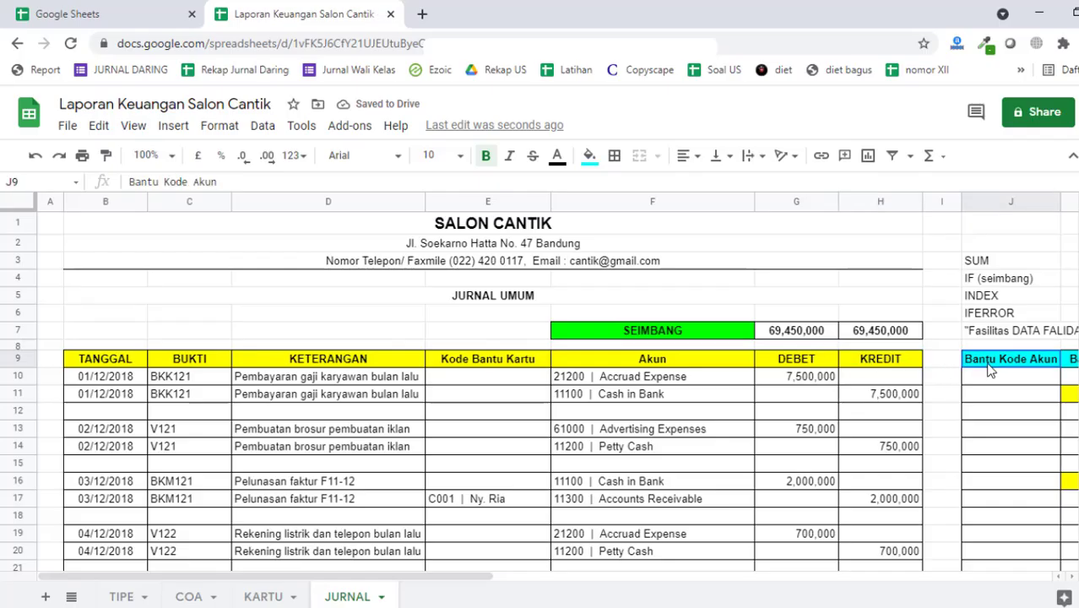
pyautogui.hscroll(5, 800, 390)
pyautogui.click(764, 362)
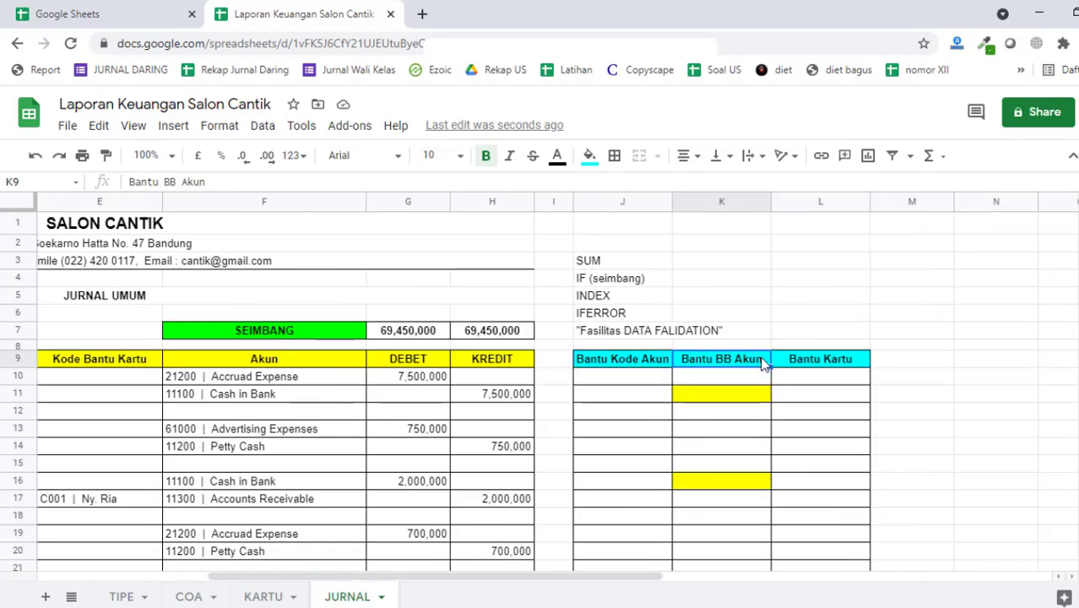
pyautogui.click(828, 366)
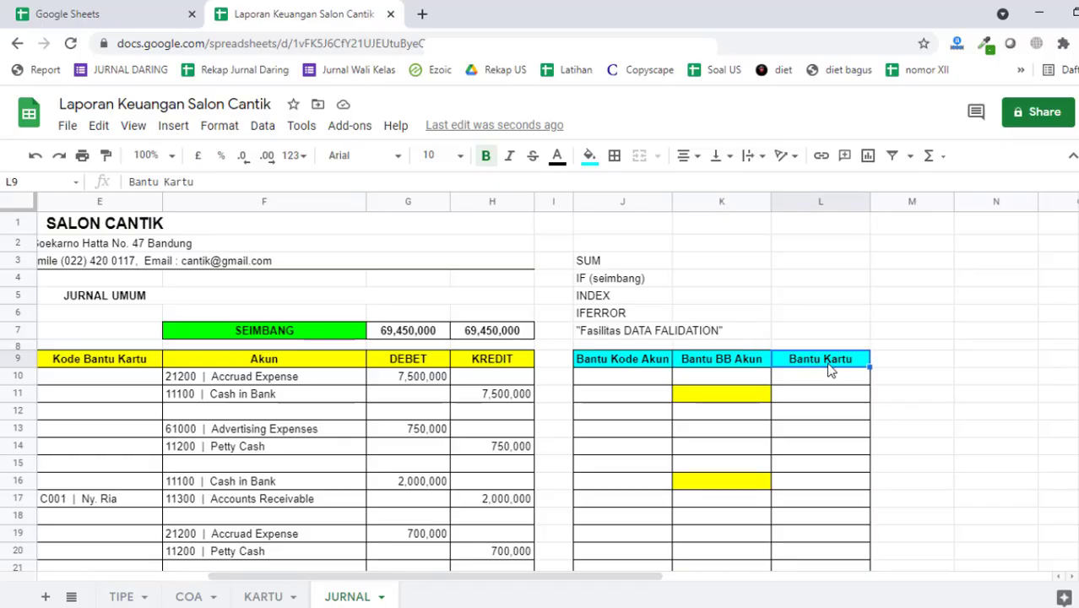
pyautogui.click(817, 417)
# Step: Replace the yellow highlighting in K11:K16 under Bantu BB Akun with a white fill
pyautogui.moveTo(713, 395); pyautogui.dragTo(706, 490)
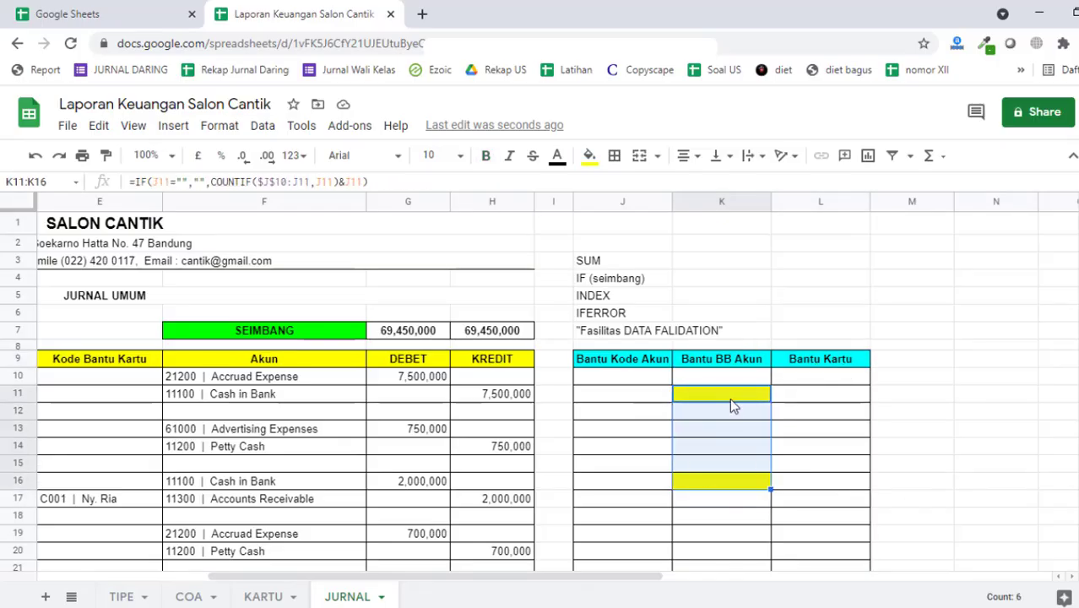
pyautogui.click(591, 158)
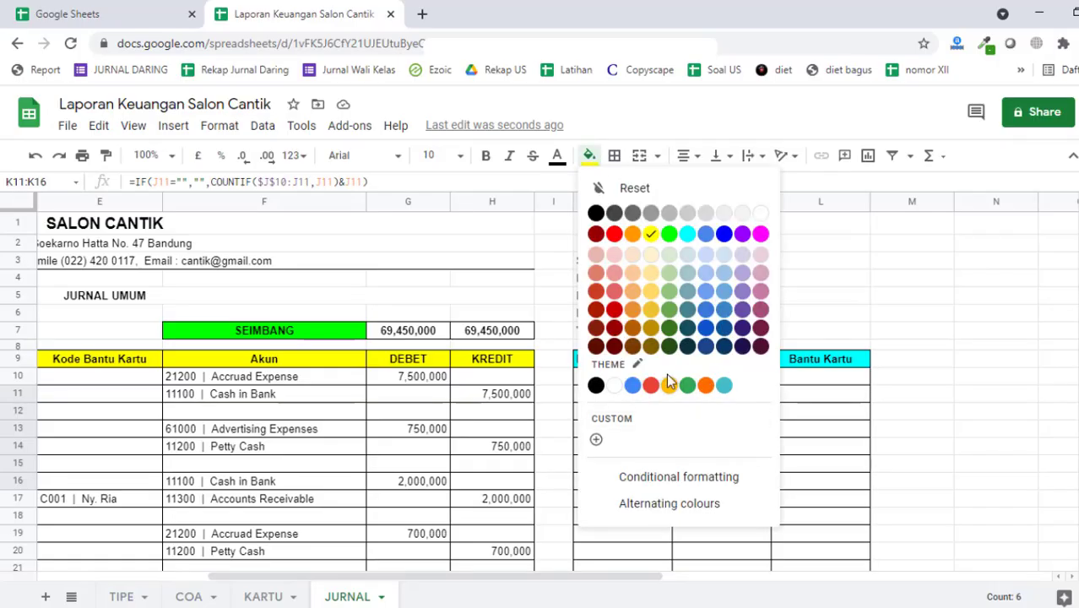
pyautogui.click(761, 215)
pyautogui.click(823, 280)
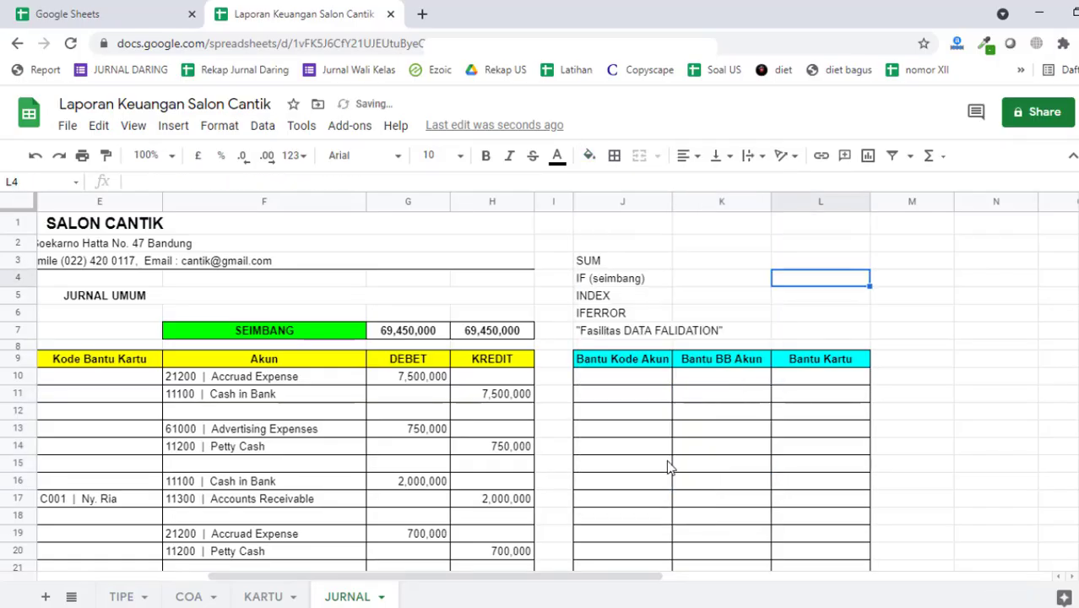
# Step: Review the journal entries from TANGGAL to Akun, including the account cells F10 and F11
pyautogui.moveTo(660, 463); pyautogui.dragTo(4, 443)
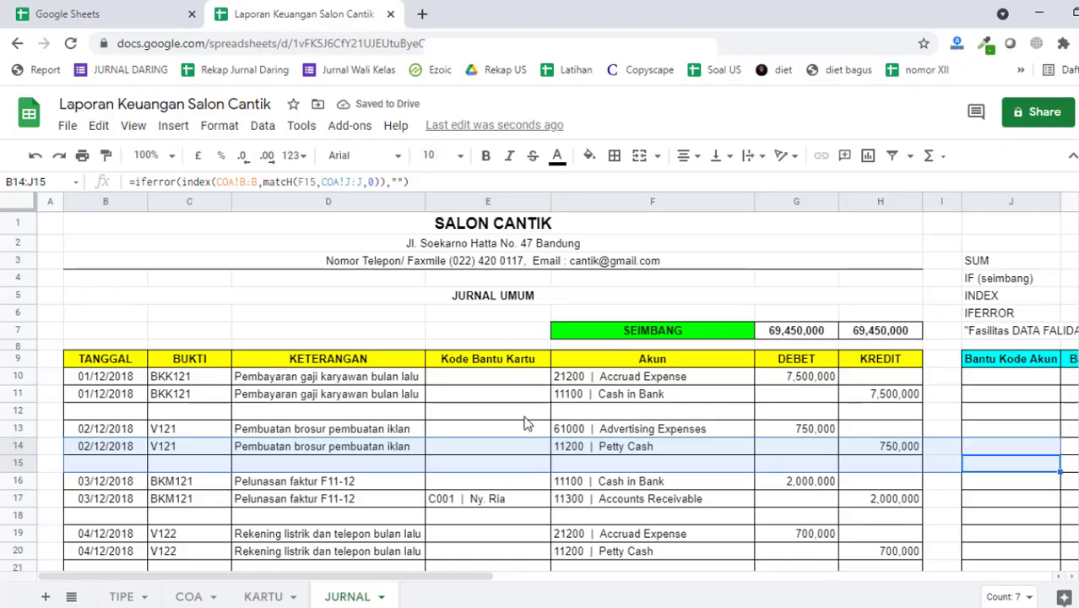
pyautogui.moveTo(110, 377); pyautogui.dragTo(581, 501)
pyautogui.scroll(-3, 580, 501)
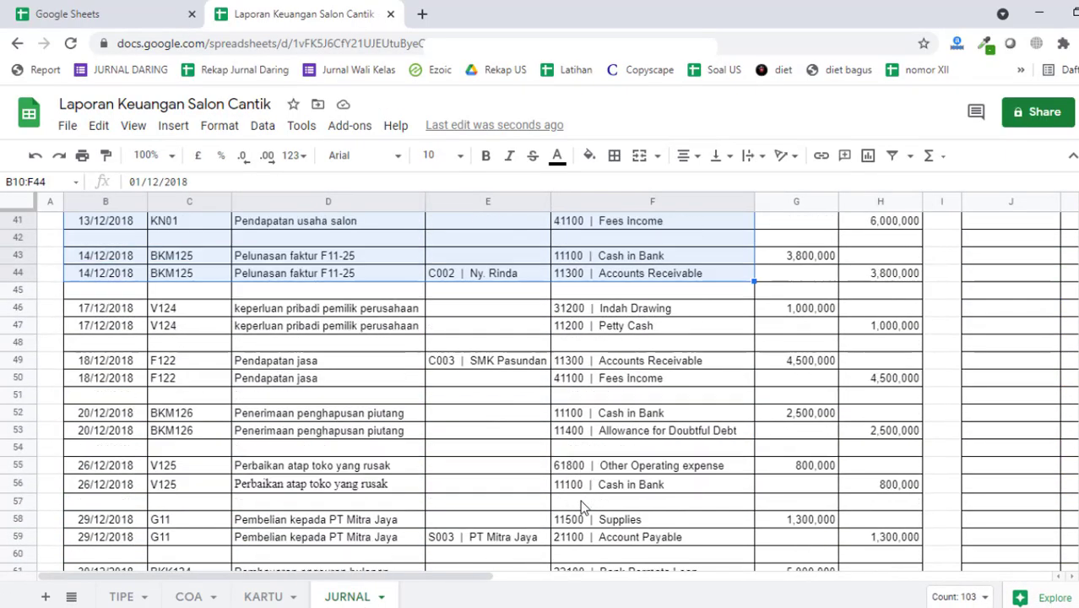
pyautogui.scroll(10, 581, 500)
pyautogui.click(603, 380)
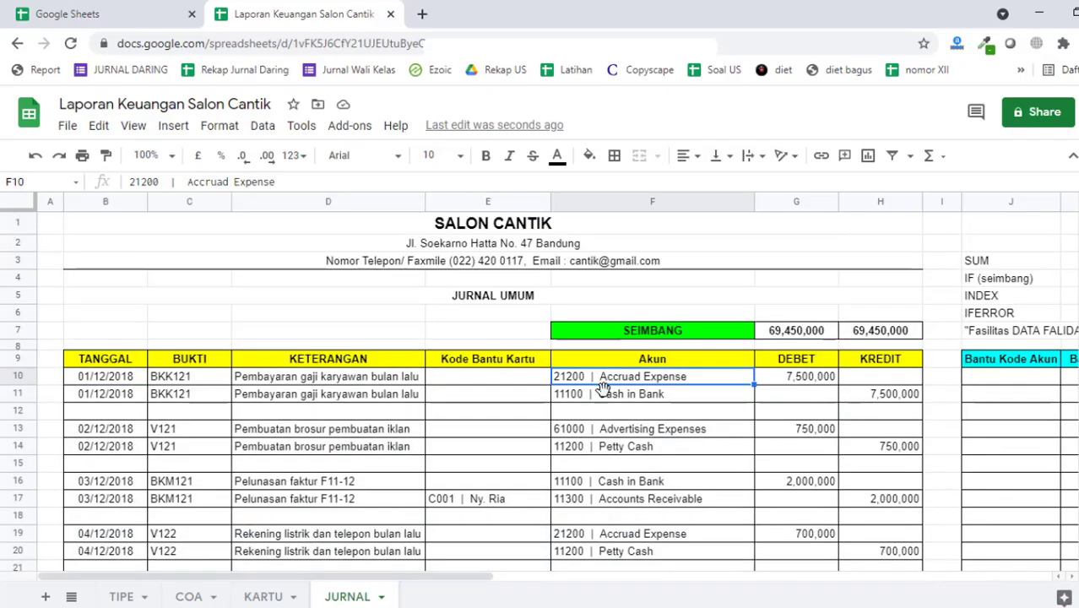
pyautogui.click(608, 397)
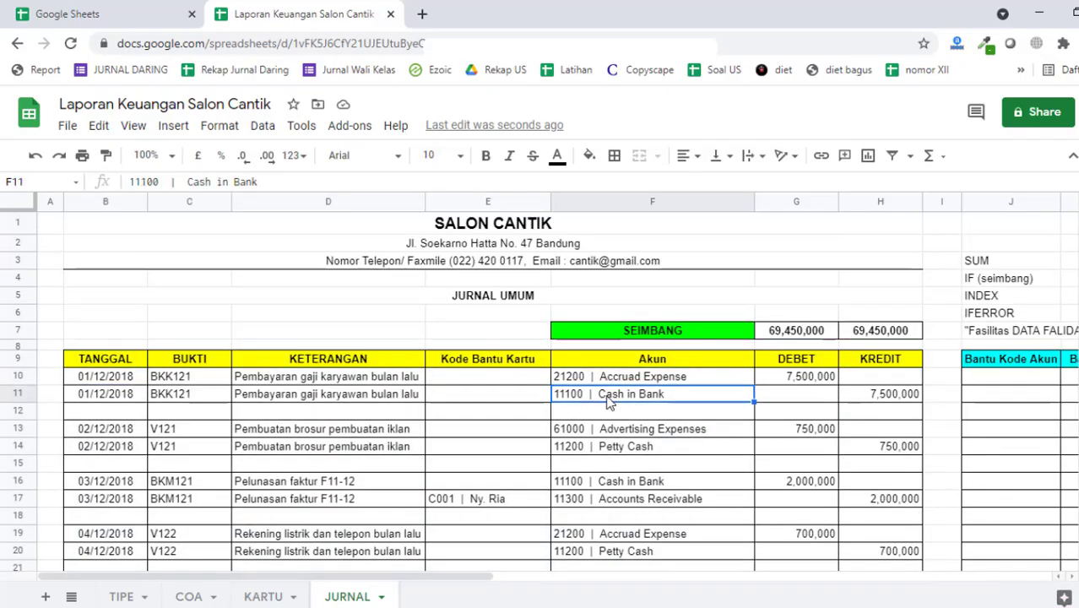
# Step: Examine the Kode Bantu drop-down in E12 of the Latihan Aplikasi Laporan Keuangan workbook, then return to the Salon Cantik journal
pyautogui.click(532, 380)
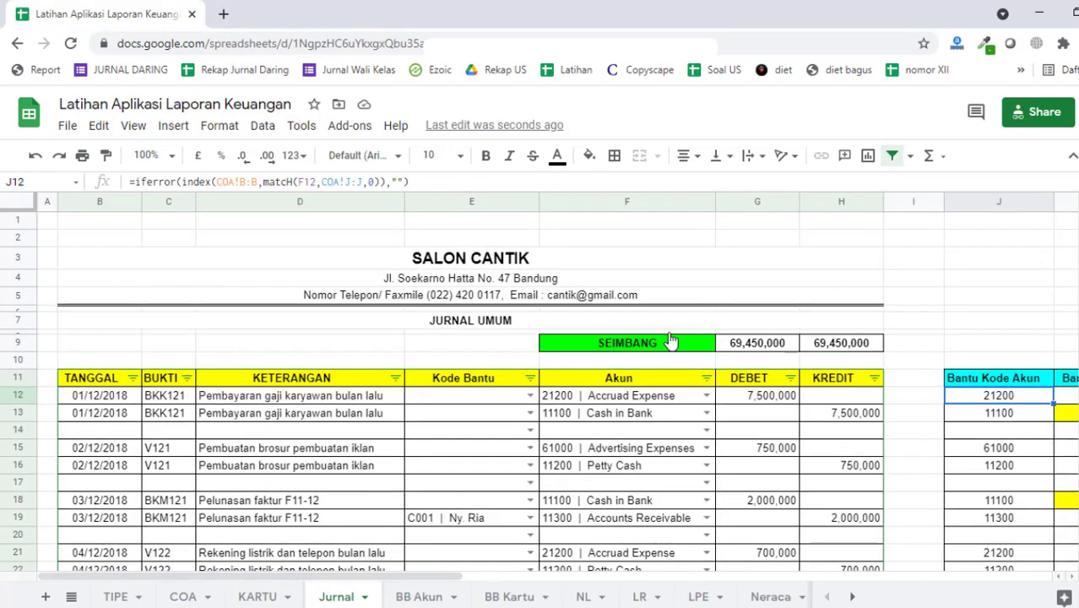
pyautogui.click(530, 396)
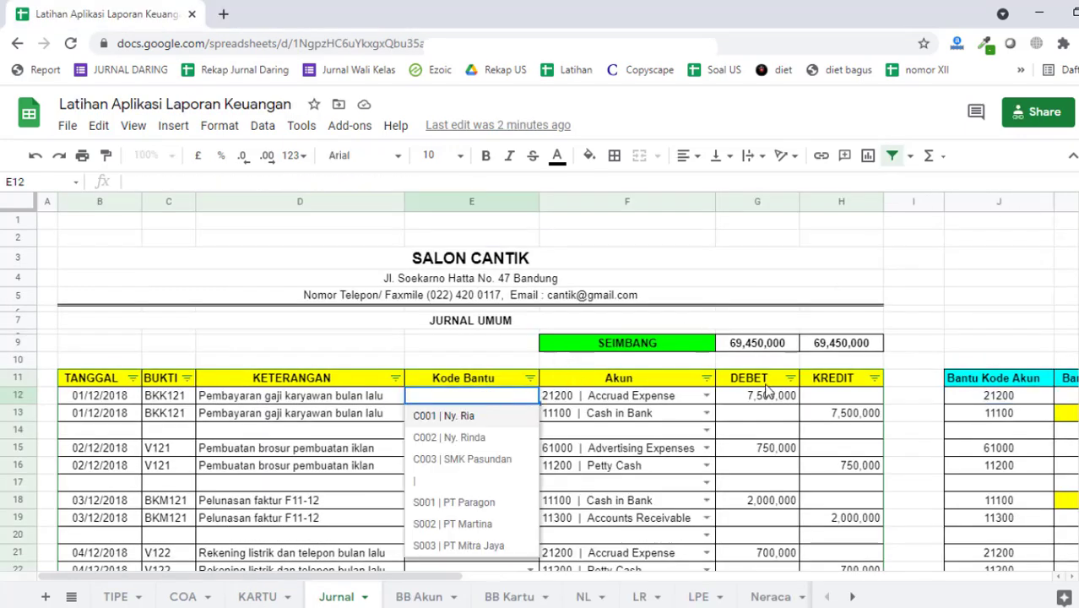
pyautogui.click(949, 319)
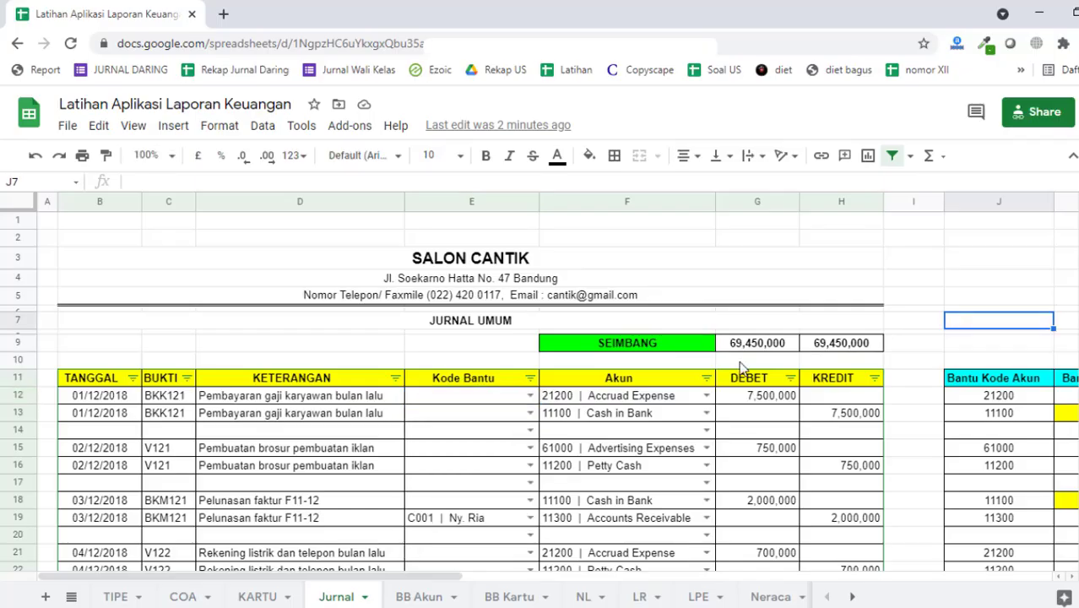
pyautogui.click(264, 596)
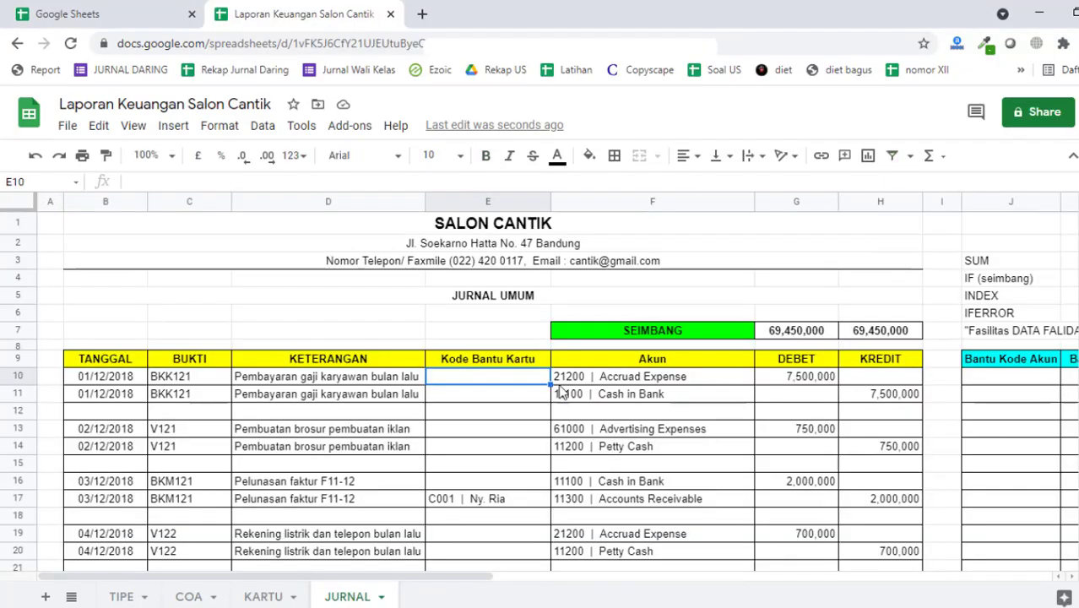
pyautogui.moveTo(531, 385); pyautogui.dragTo(534, 326)
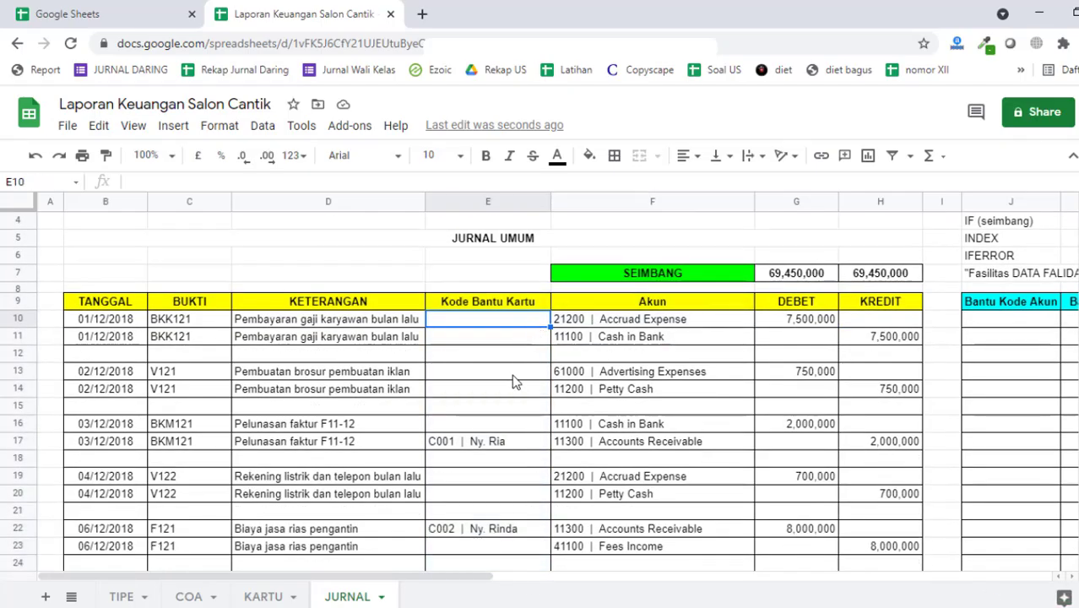
pyautogui.click(263, 127)
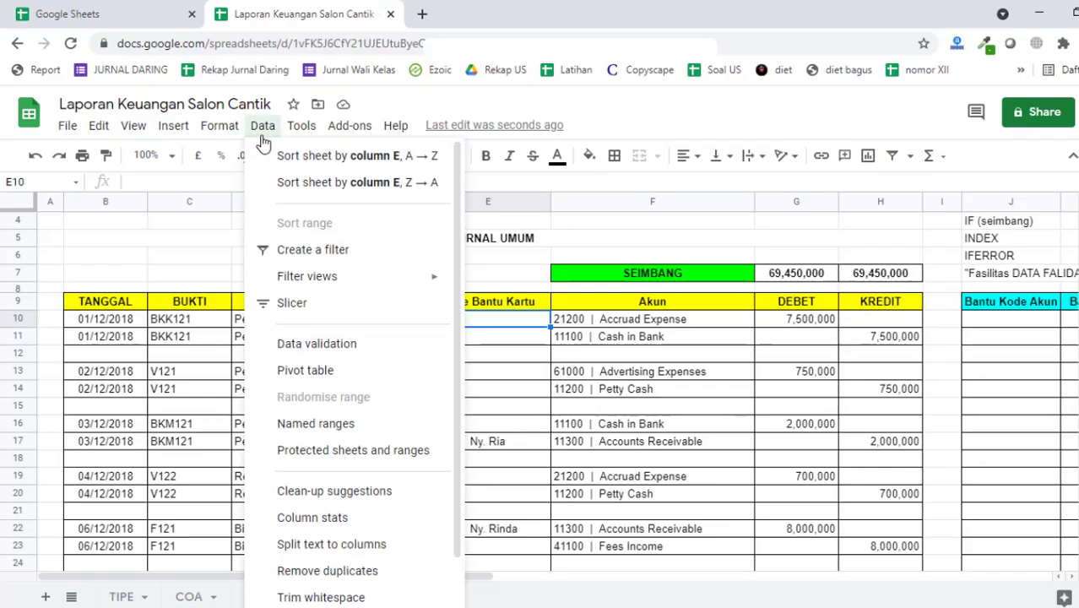
pyautogui.click(352, 357)
pyautogui.click(520, 262)
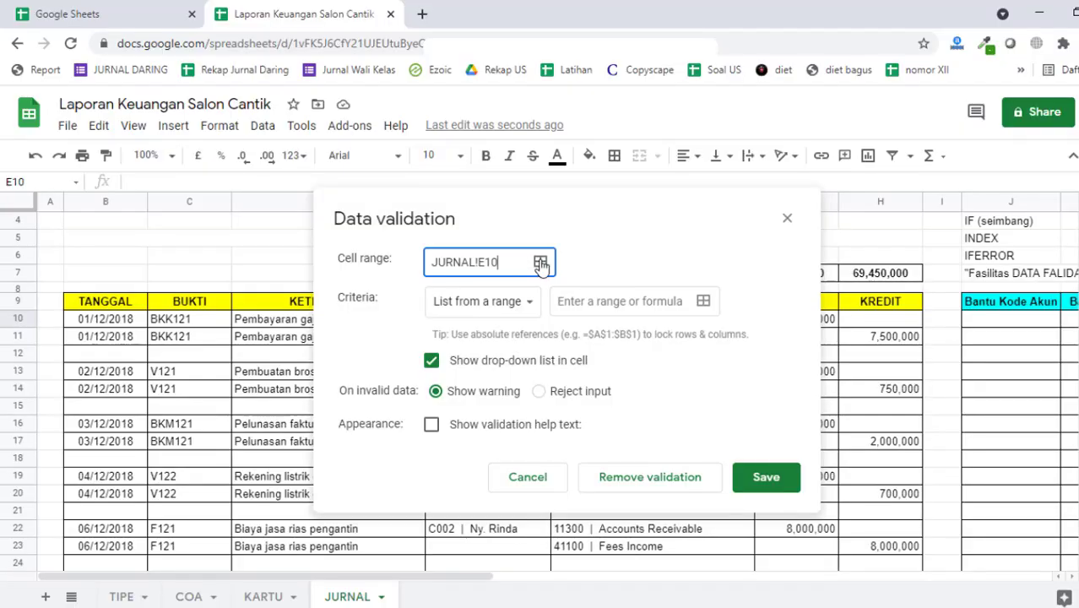
pyautogui.click(540, 263)
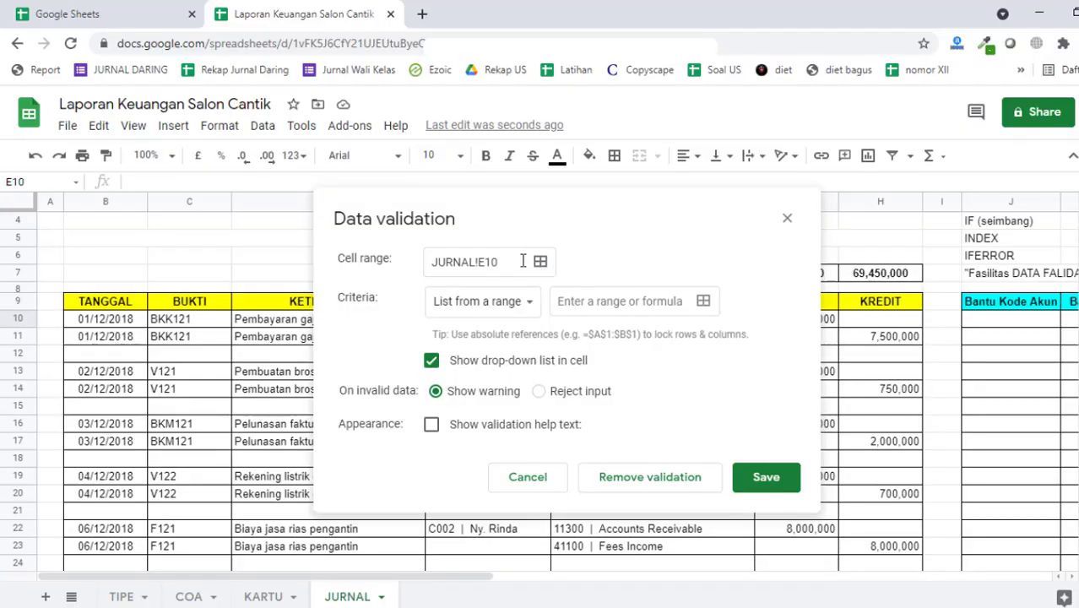
pyautogui.click(787, 219)
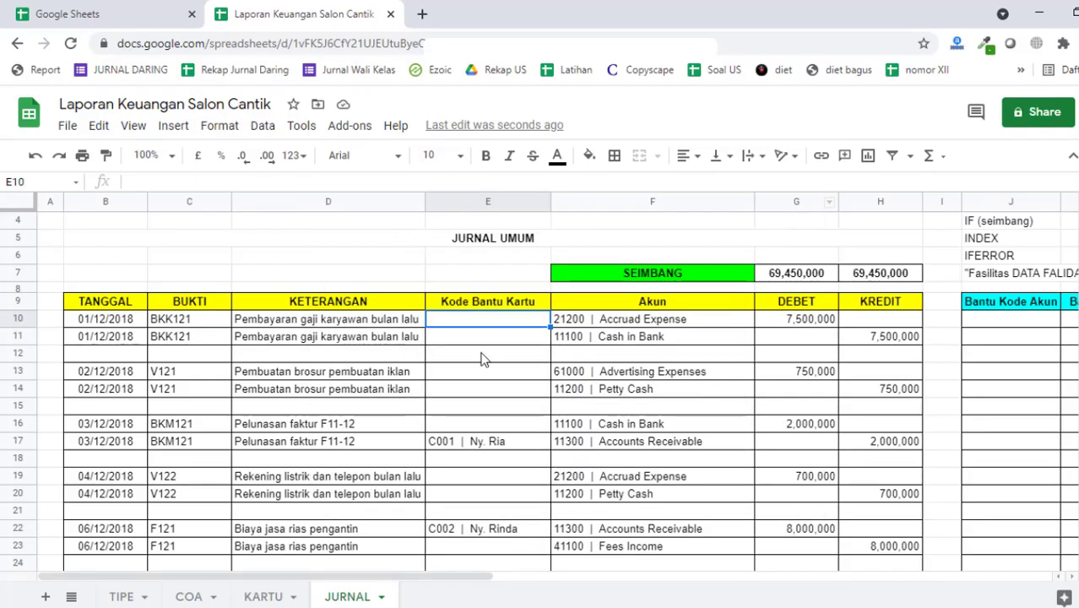
# Step: Try to set up data validation for the Kode Bantu Kartu cells E10:E78
pyautogui.moveTo(501, 320); pyautogui.dragTo(508, 297)
pyautogui.scroll(15, 518, 371)
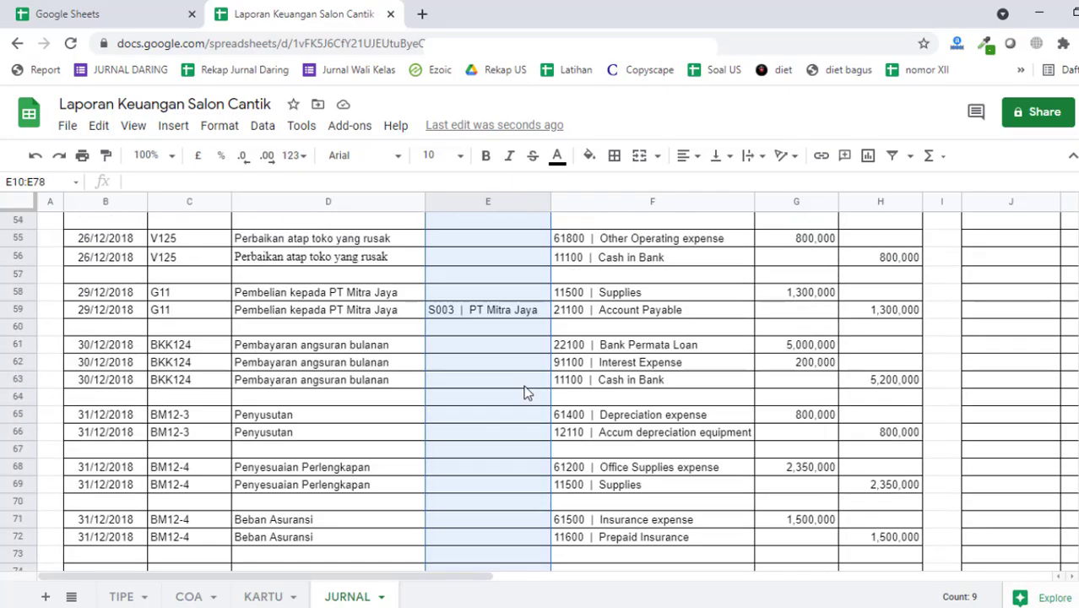
pyautogui.scroll(3, 527, 379)
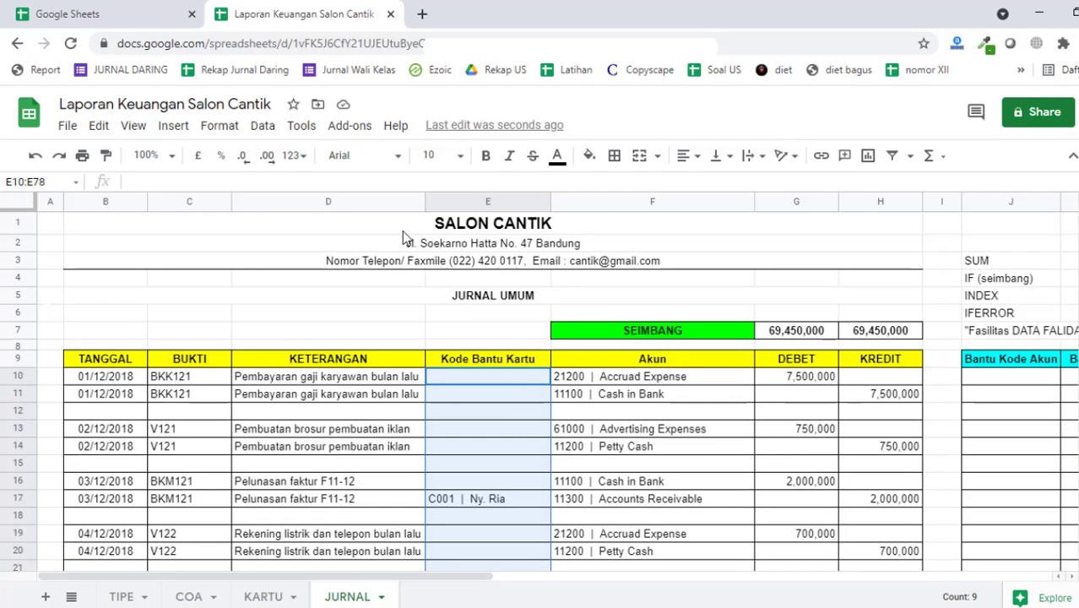
pyautogui.scroll(-14, 498, 380)
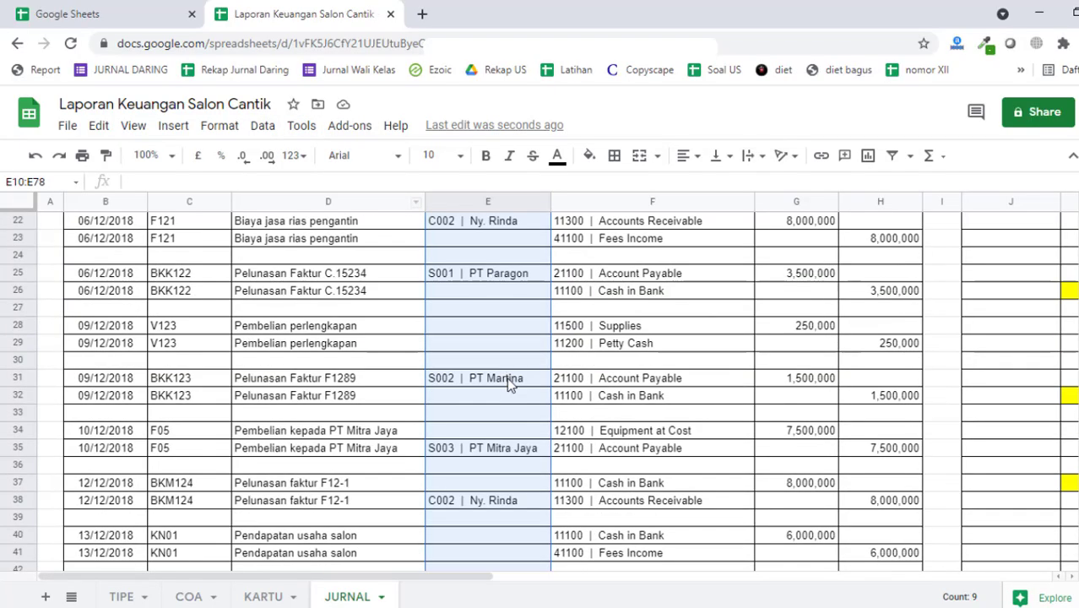
pyautogui.scroll(14, 503, 376)
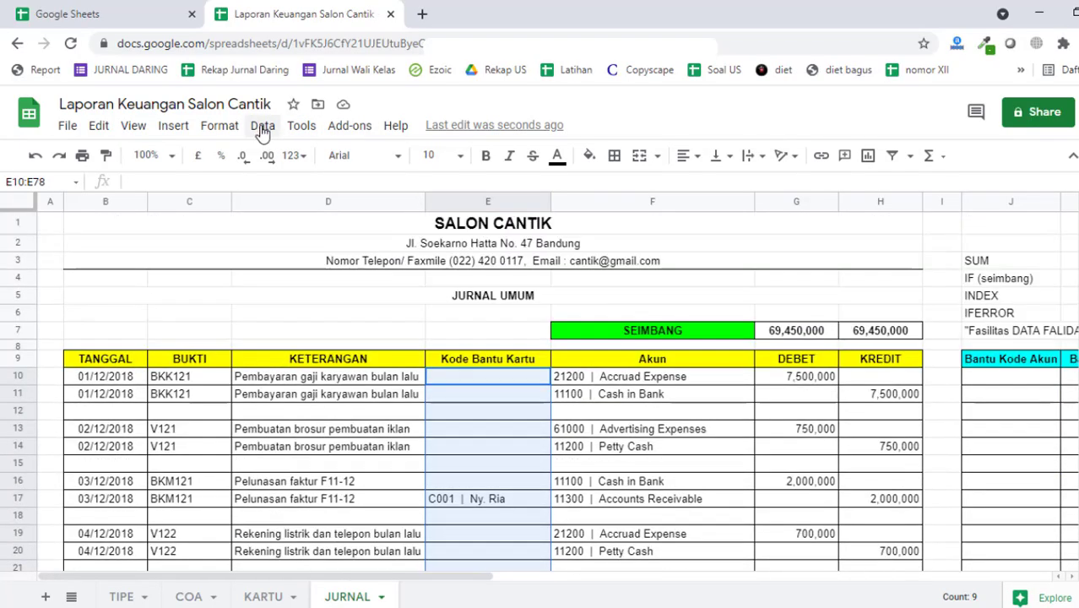
pyautogui.click(262, 126)
pyautogui.click(360, 413)
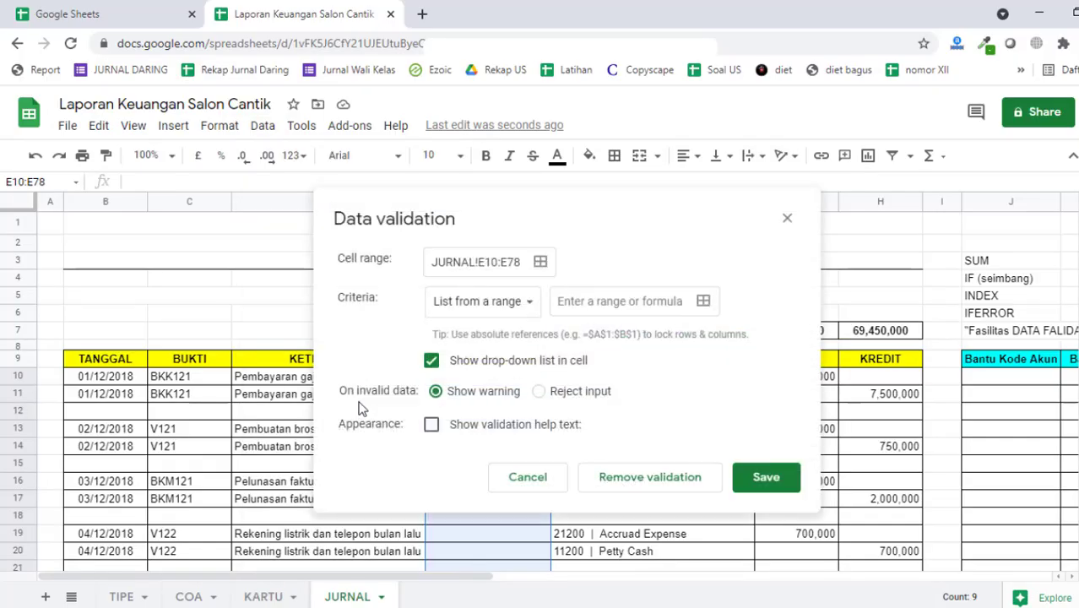
pyautogui.moveTo(530, 206); pyautogui.dragTo(964, 203)
pyautogui.scroll(-6, 507, 397)
pyautogui.scroll(-10, 507, 409)
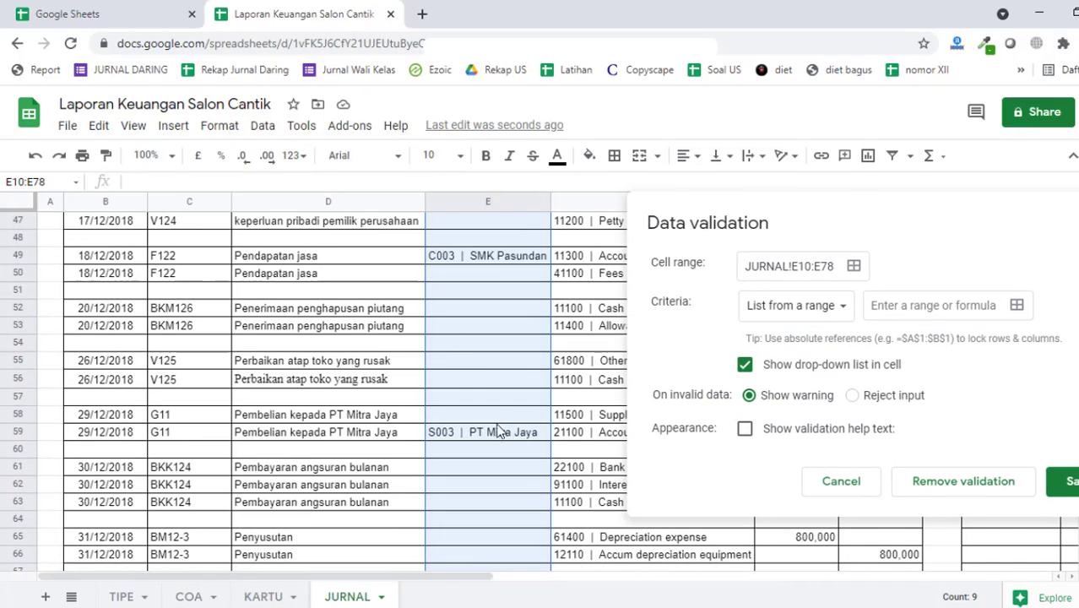
pyautogui.scroll(4, 506, 412)
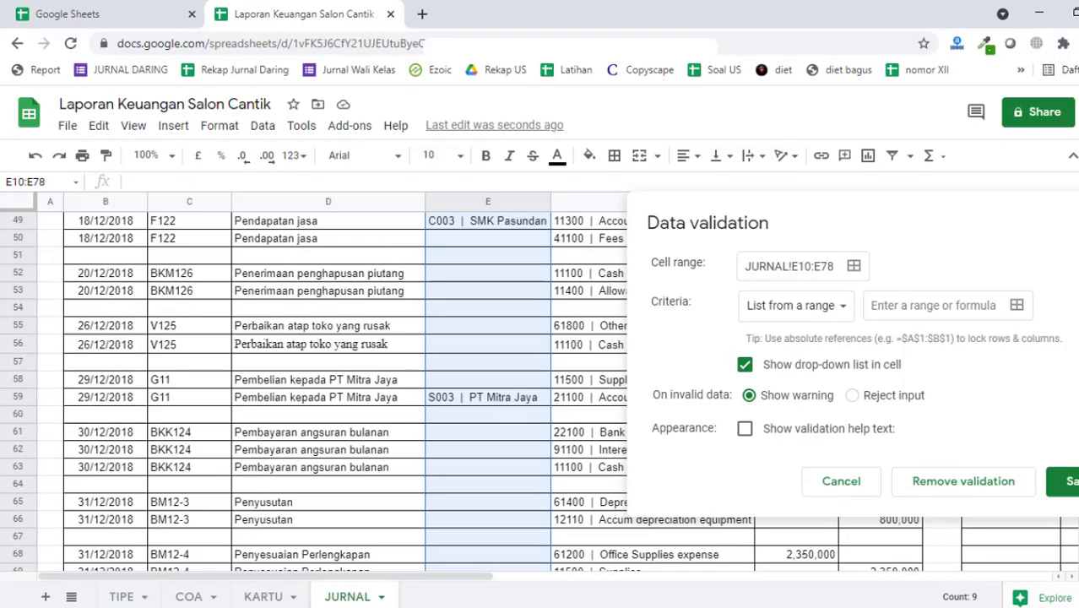
pyautogui.press('Escape')
pyautogui.scroll(5, 477, 334)
pyautogui.scroll(5, 494, 283)
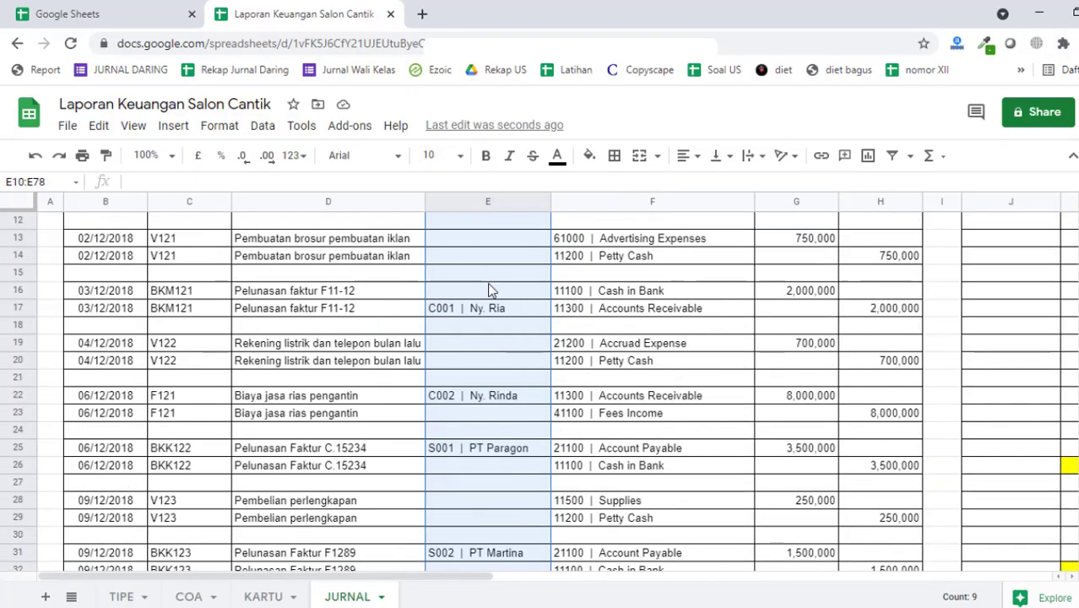
pyautogui.scroll(3, 481, 355)
pyautogui.click(473, 414)
# Step: Open the data validation settings for cell E10 under Kode Bantu Kartu, keeping the column in view
pyautogui.click(475, 384)
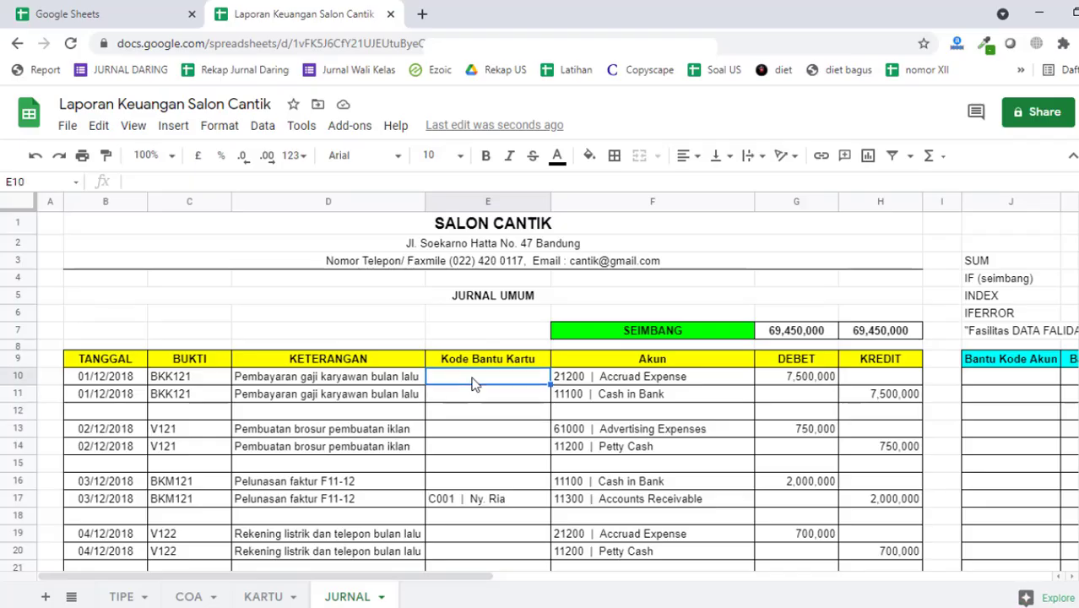
pyautogui.click(263, 125)
pyautogui.click(347, 347)
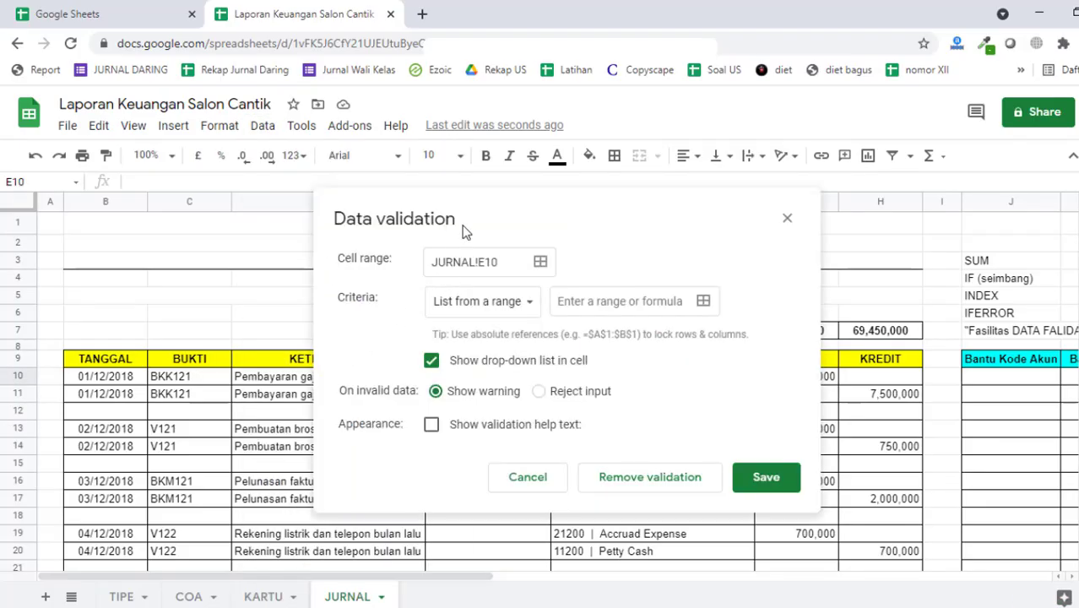
pyautogui.moveTo(614, 211); pyautogui.dragTo(899, 187)
pyautogui.click(795, 240)
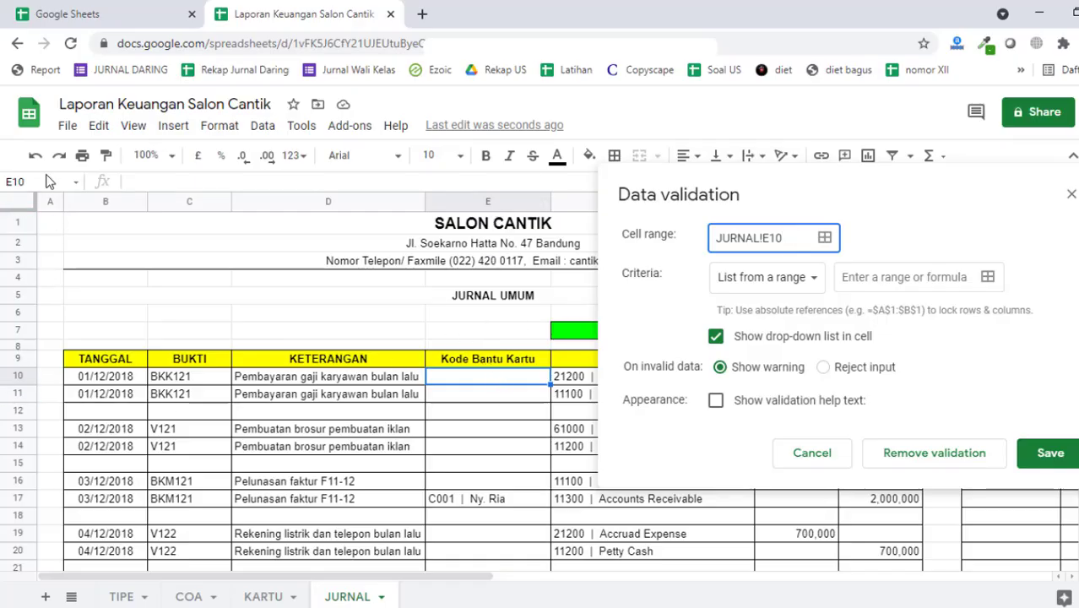
# Step: Try to change the validation's cell range to E10:E14
pyautogui.click(826, 240)
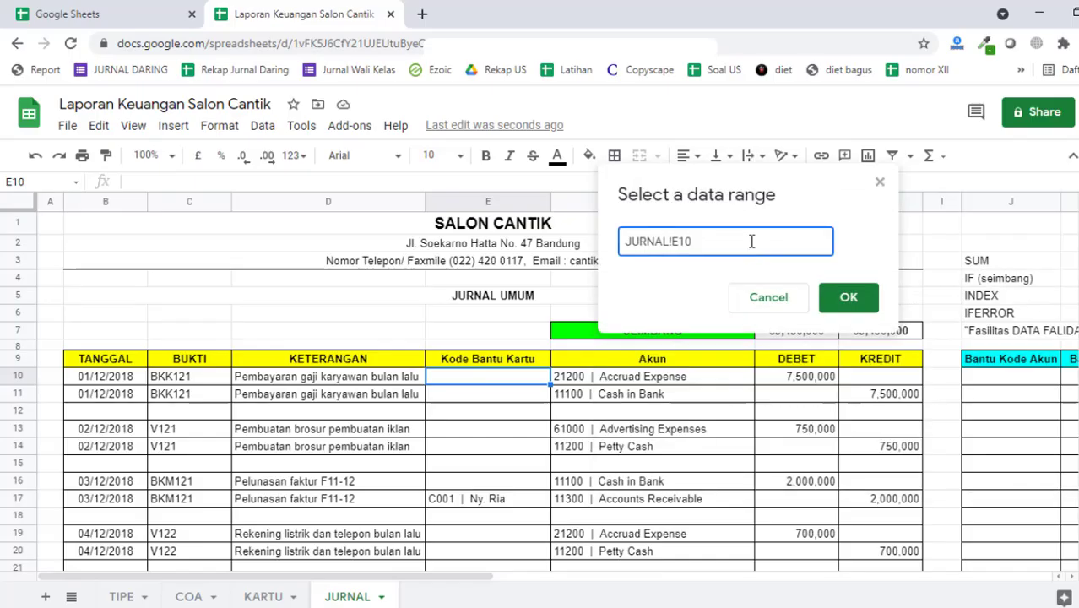
pyautogui.moveTo(734, 248); pyautogui.dragTo(610, 248)
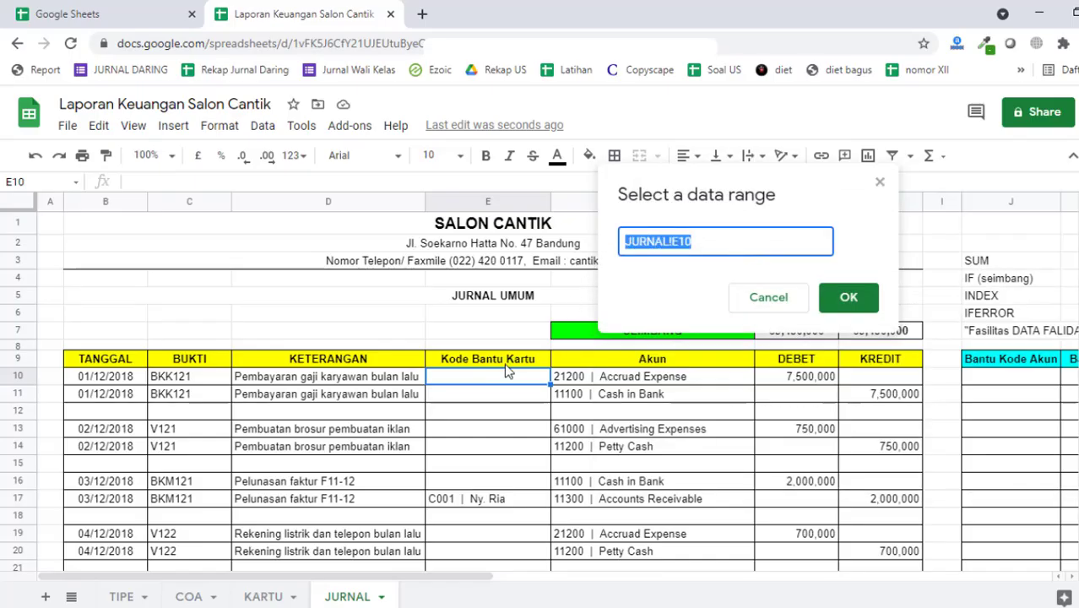
pyautogui.moveTo(507, 372); pyautogui.dragTo(503, 462)
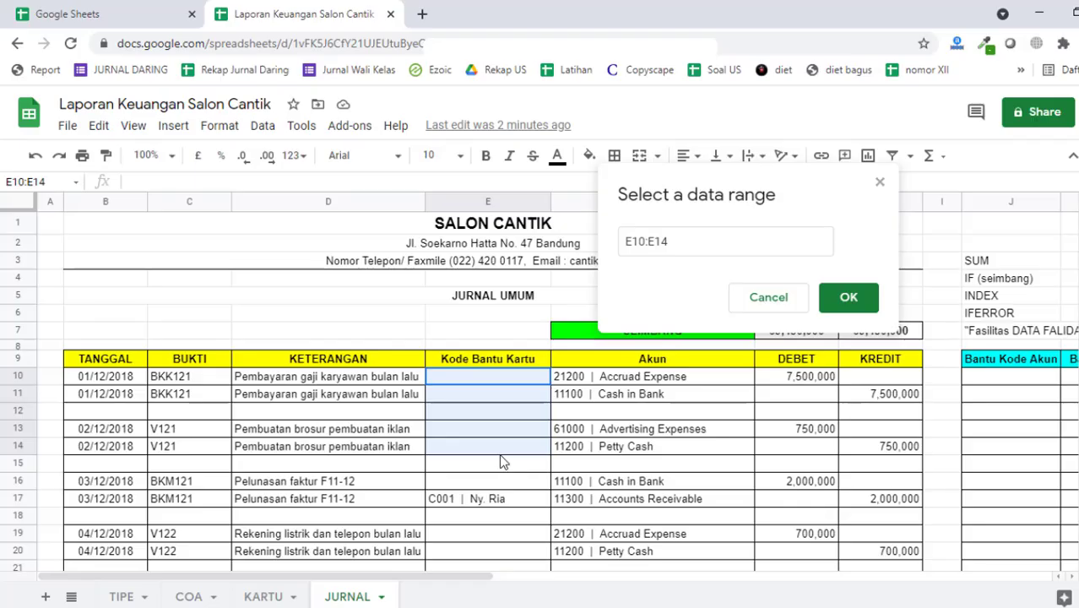
pyautogui.click(787, 304)
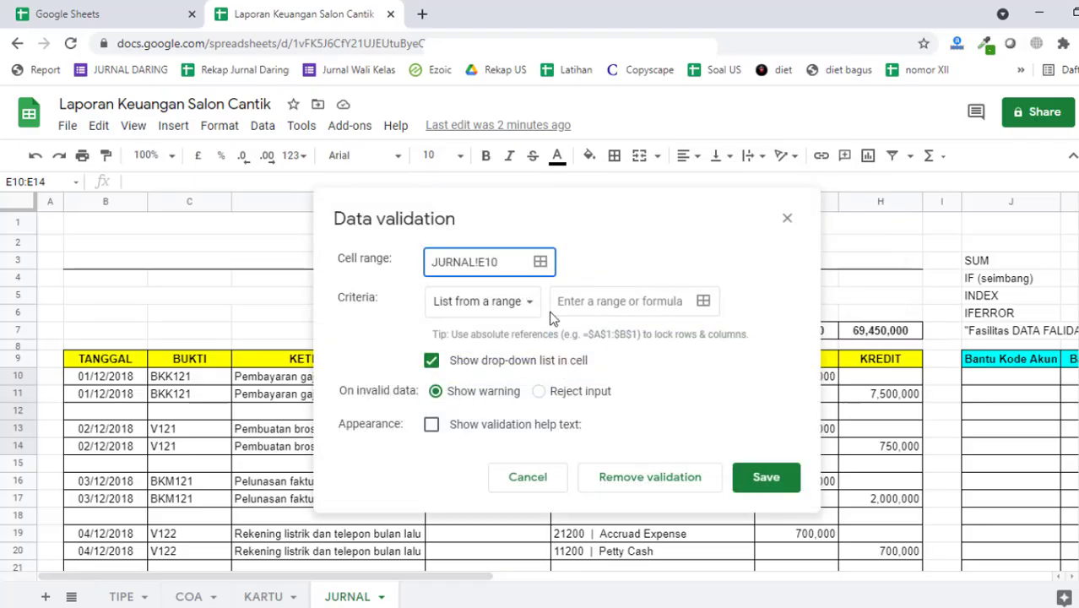
# Step: Set the data validation's cell range to E10:E78 in the Kode Bantu Kartu column
pyautogui.click(541, 263)
pyautogui.click(488, 383)
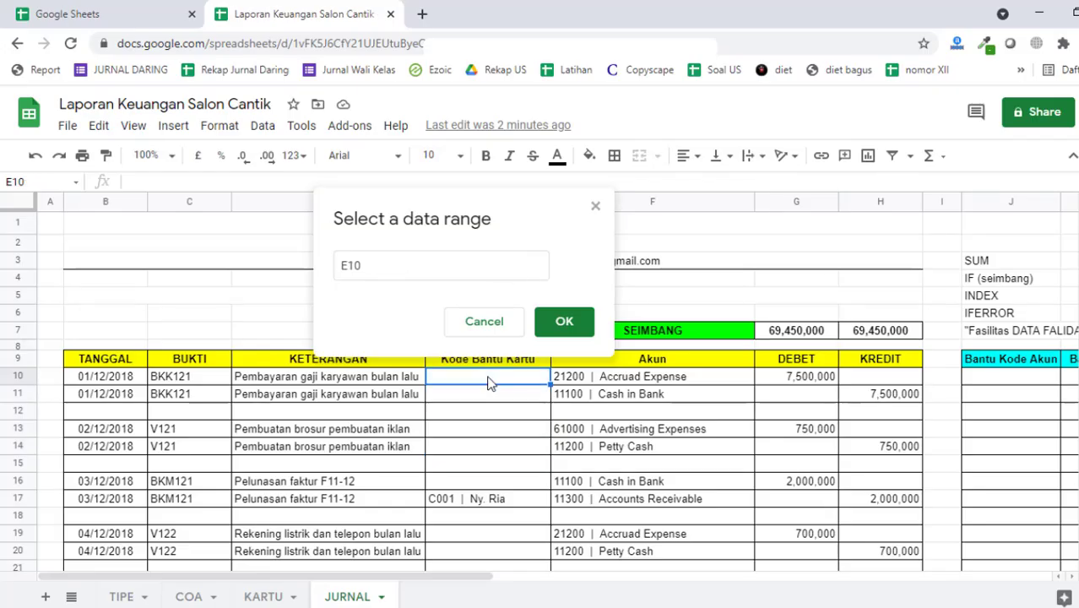
pyautogui.moveTo(484, 381); pyautogui.dragTo(453, 453)
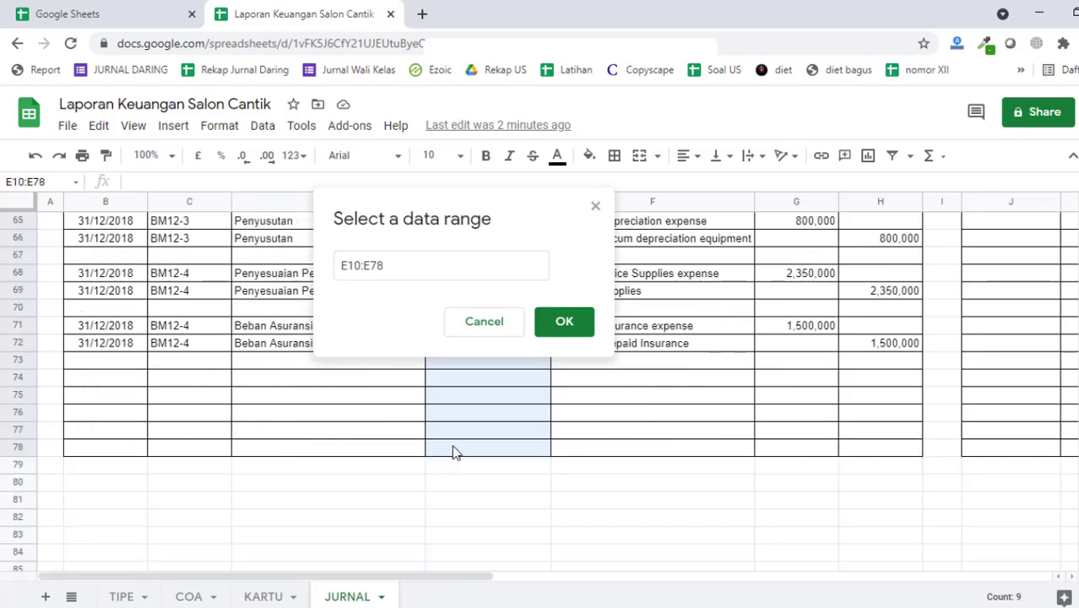
pyautogui.click(560, 329)
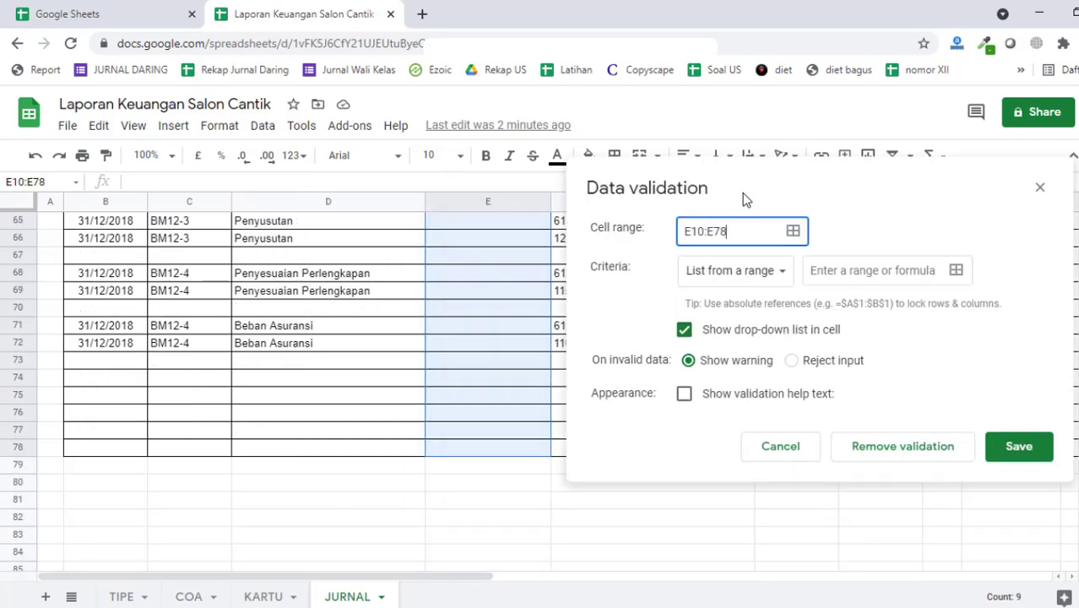
# Step: Review the available validation criteria types, keeping List from a range selected
pyautogui.click(788, 279)
pyautogui.click(786, 279)
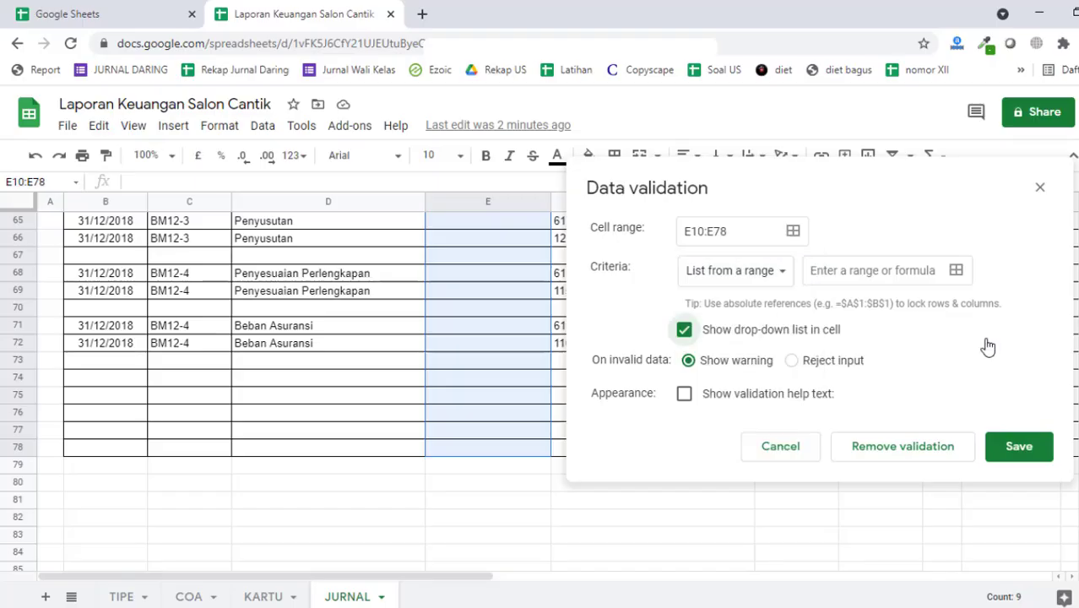
pyautogui.click(843, 336)
pyautogui.scroll(1, 562, 359)
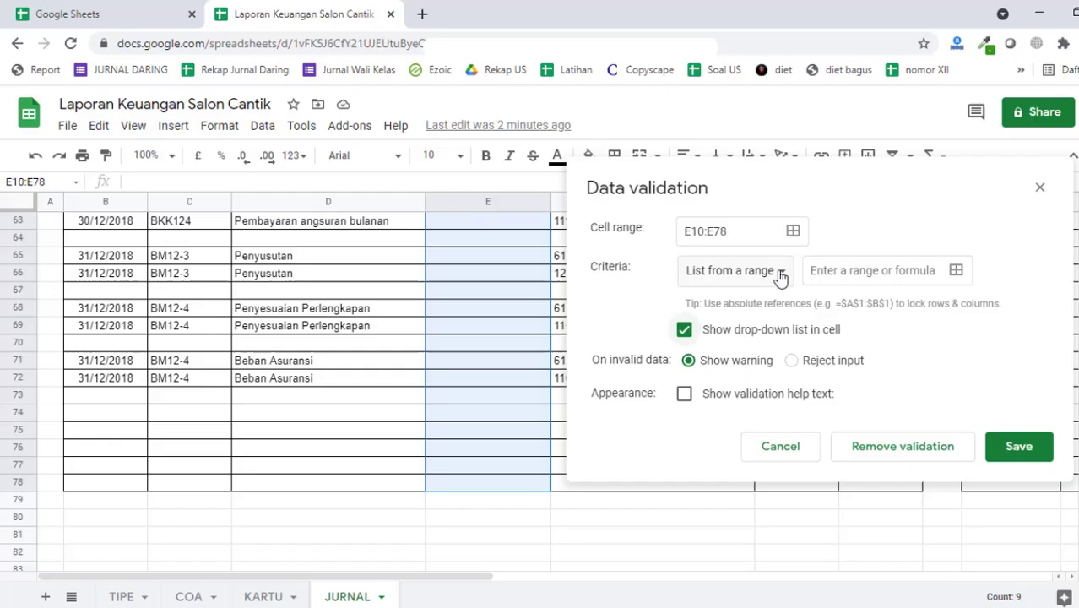
pyautogui.click(842, 275)
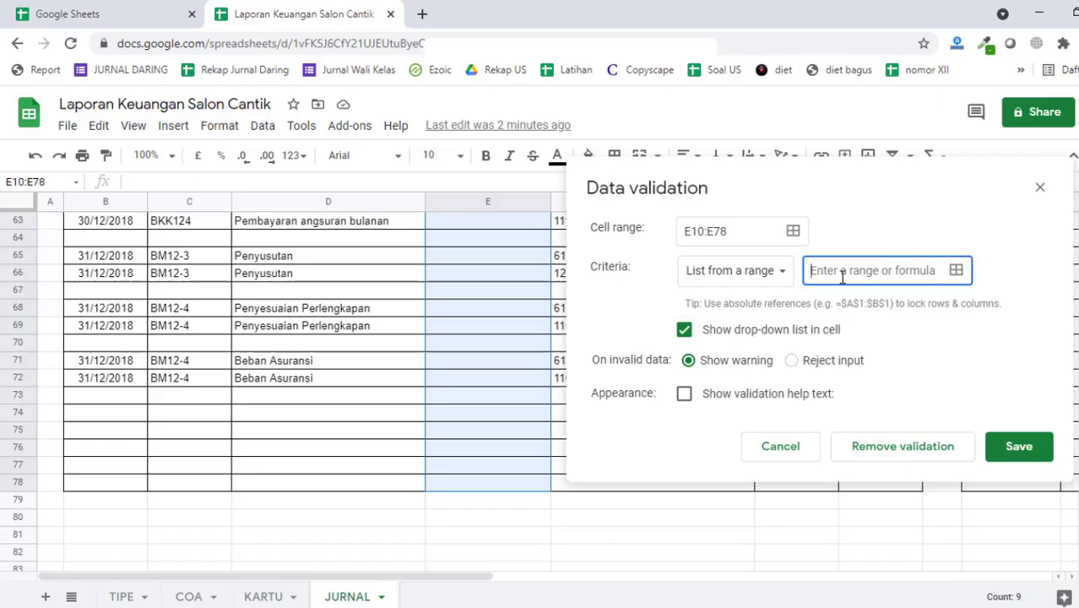
pyautogui.click(780, 273)
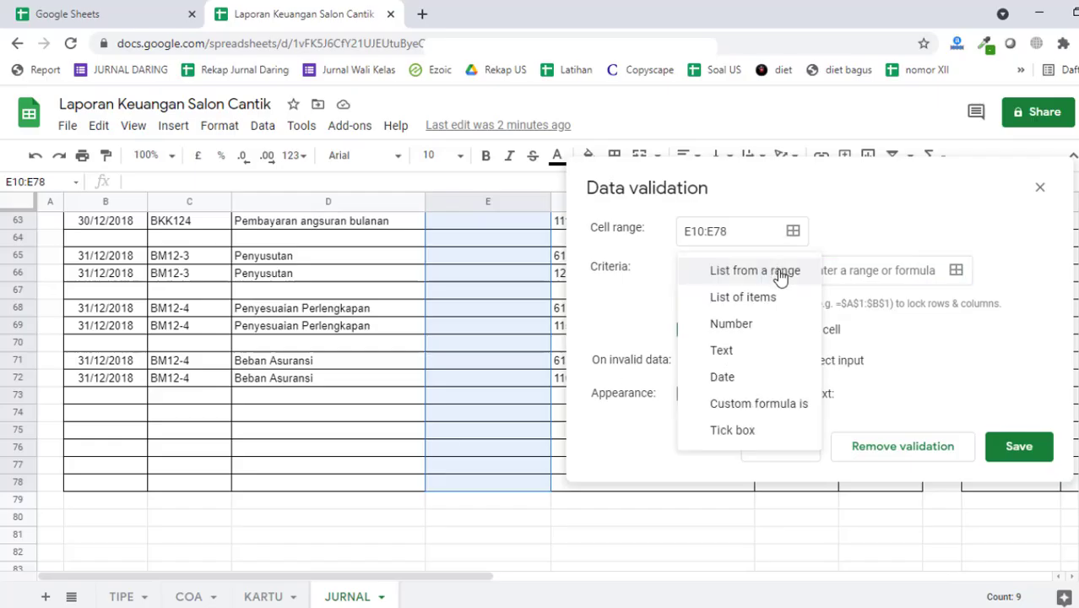
pyautogui.click(884, 253)
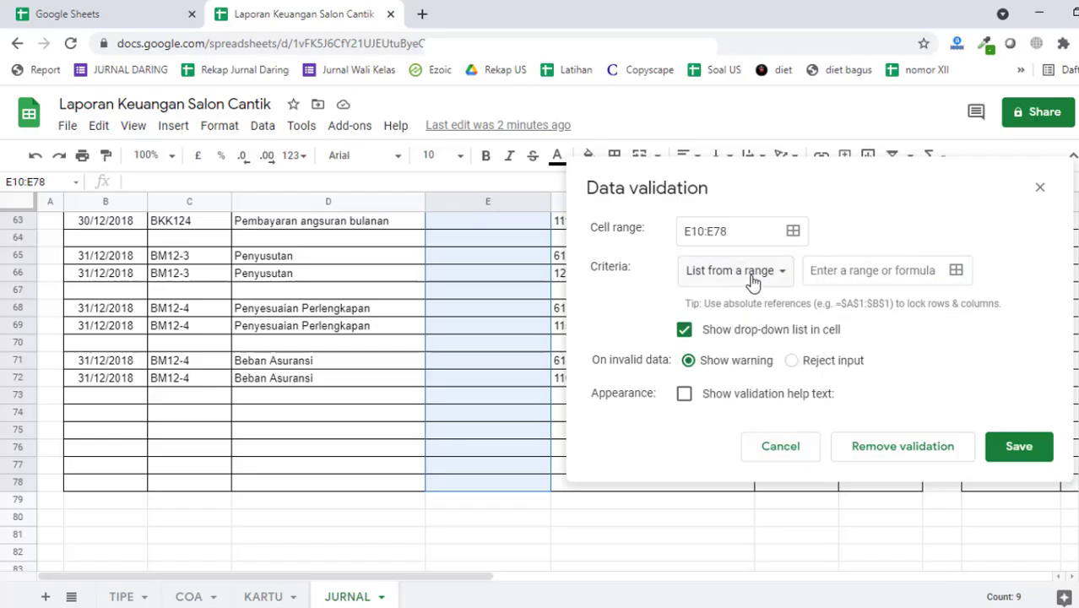
pyautogui.click(769, 273)
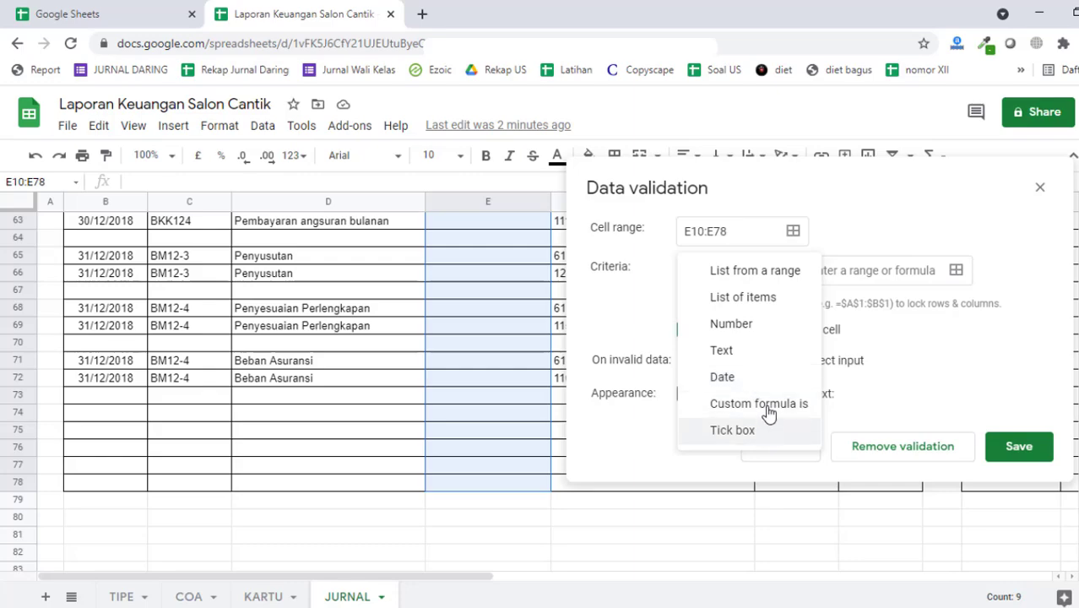
pyautogui.click(760, 272)
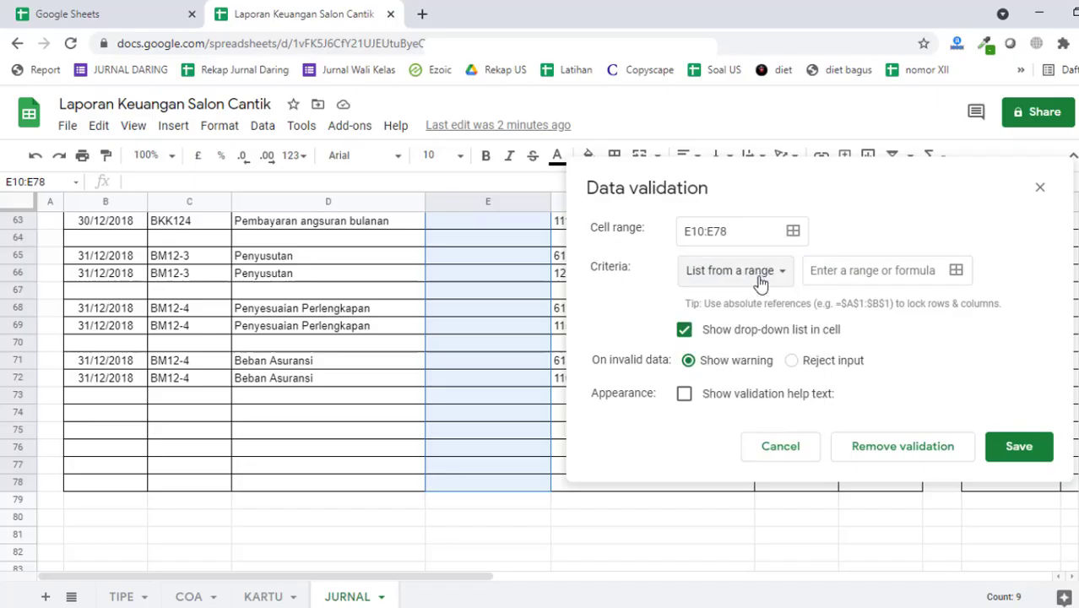
# Step: Use cells H9:H28 of the KARTU sheet's TABEL BANTU as the source range for the list
pyautogui.click(845, 271)
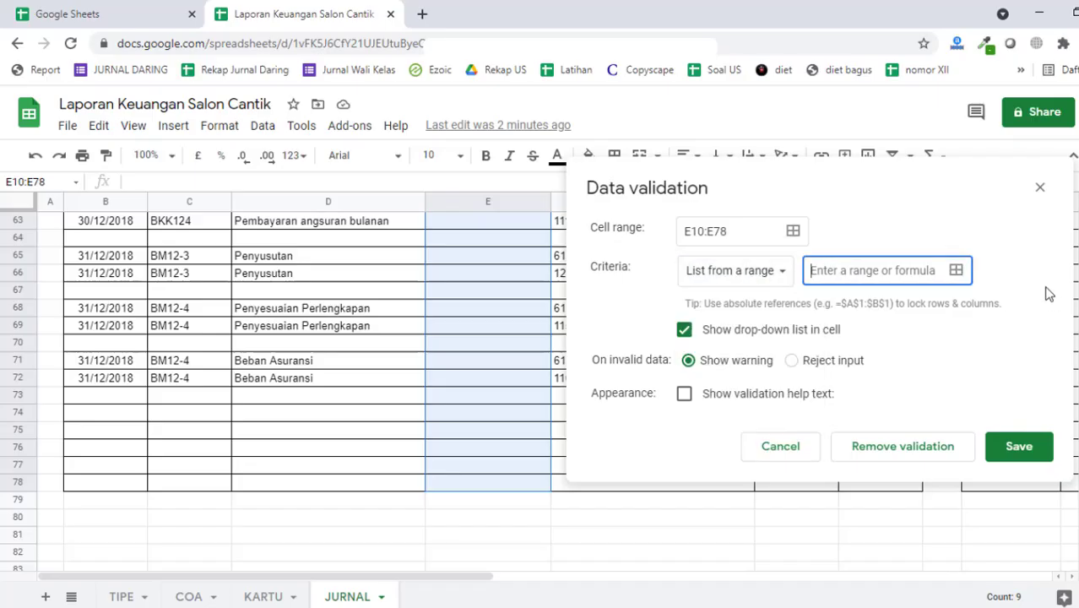
pyautogui.click(958, 272)
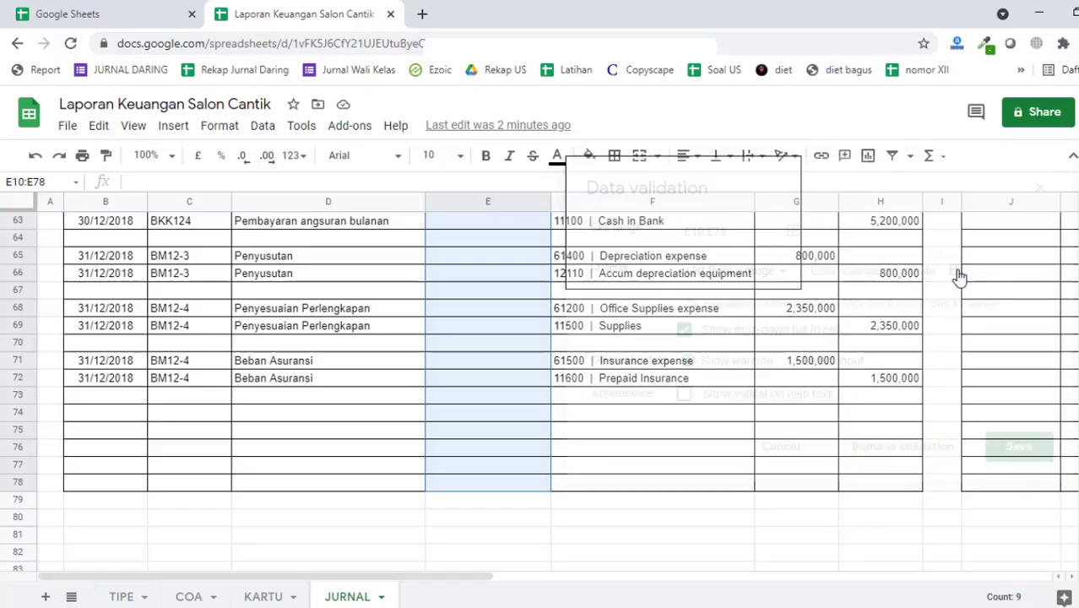
pyautogui.click(263, 596)
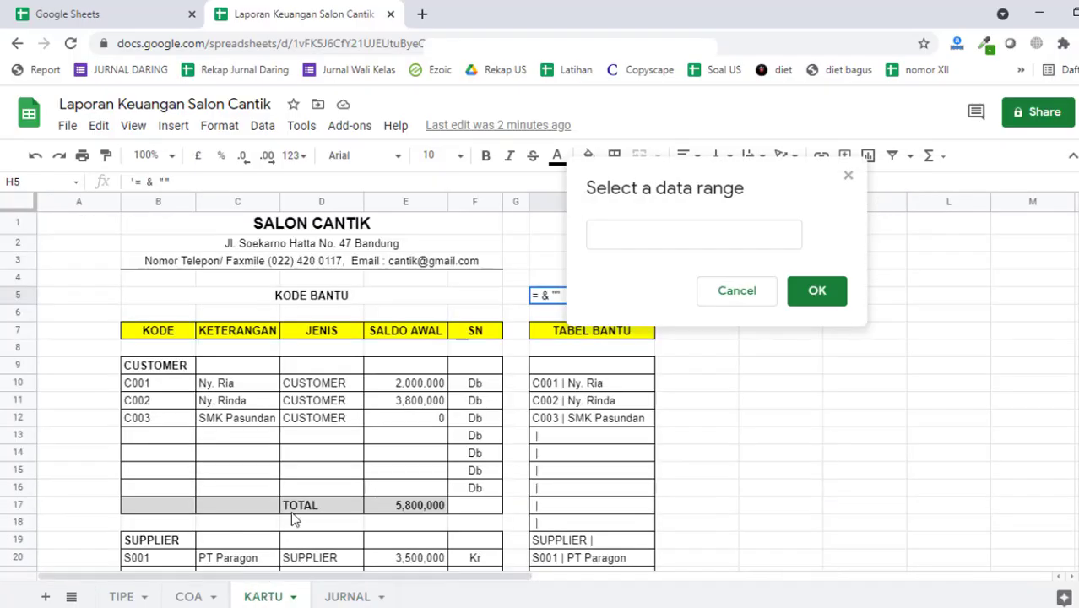
pyautogui.click(592, 373)
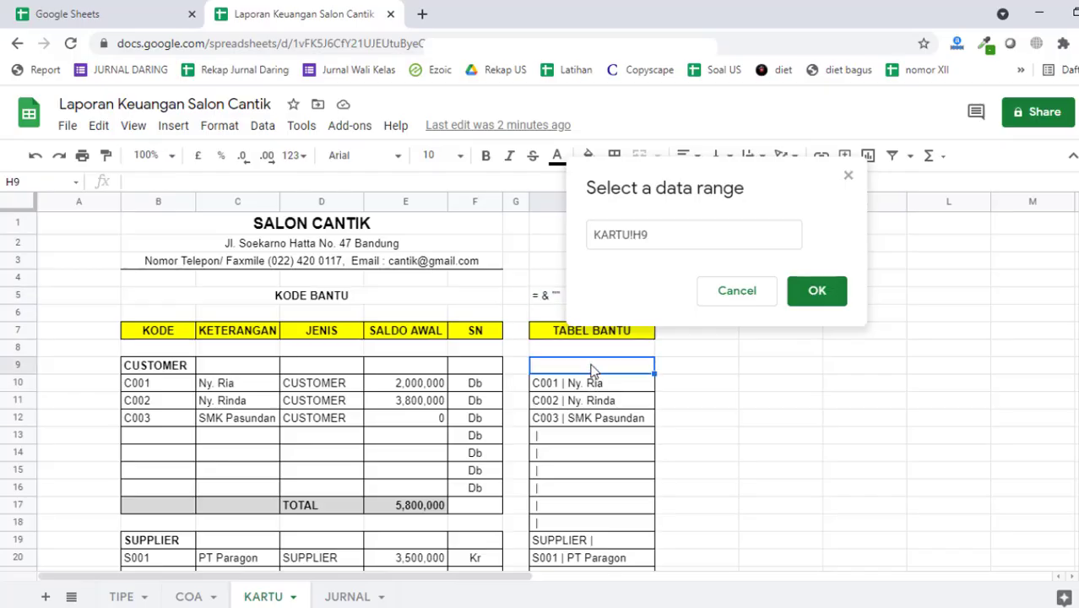
pyautogui.moveTo(592, 372); pyautogui.dragTo(596, 424)
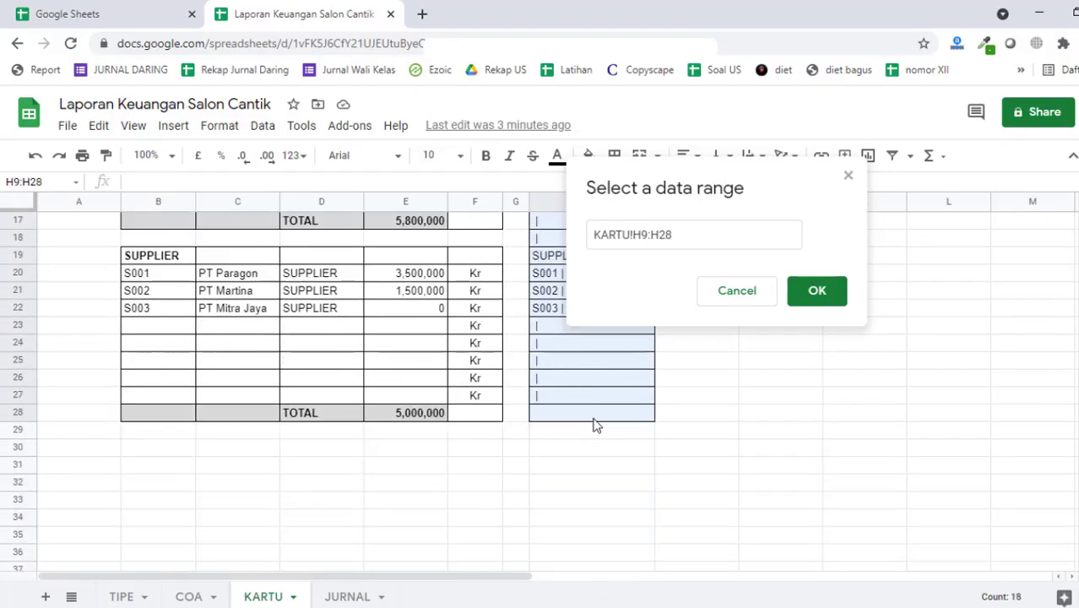
pyautogui.click(818, 292)
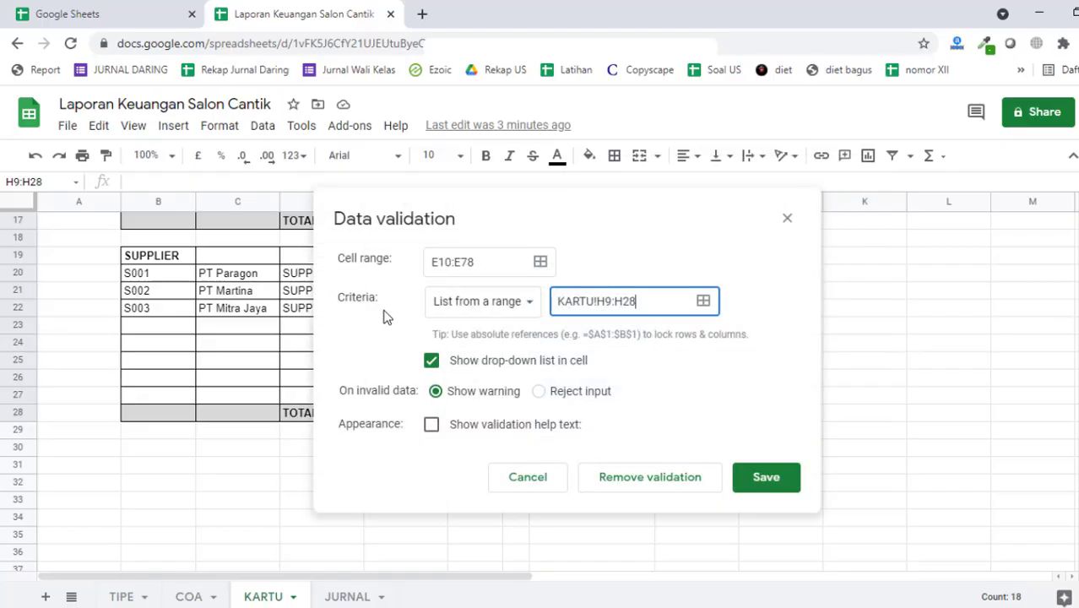
# Step: Compare the journal's Kode Bantu Kartu cells with the source entries on the KARTU sheet, ending back on JURNAL
pyautogui.click(348, 596)
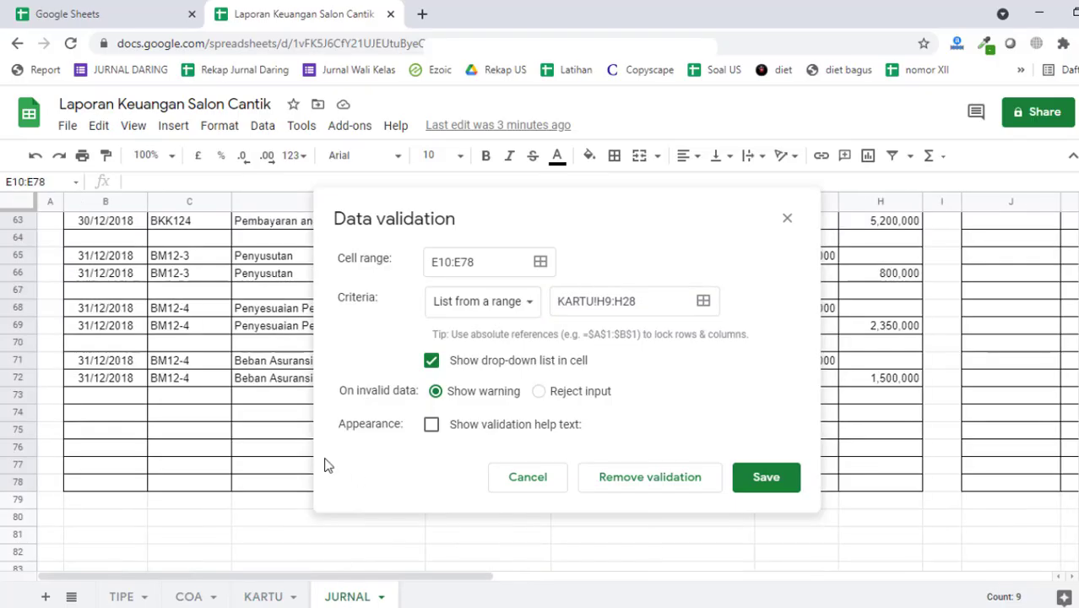
pyautogui.moveTo(571, 204); pyautogui.dragTo(881, 209)
pyautogui.scroll(12, 440, 344)
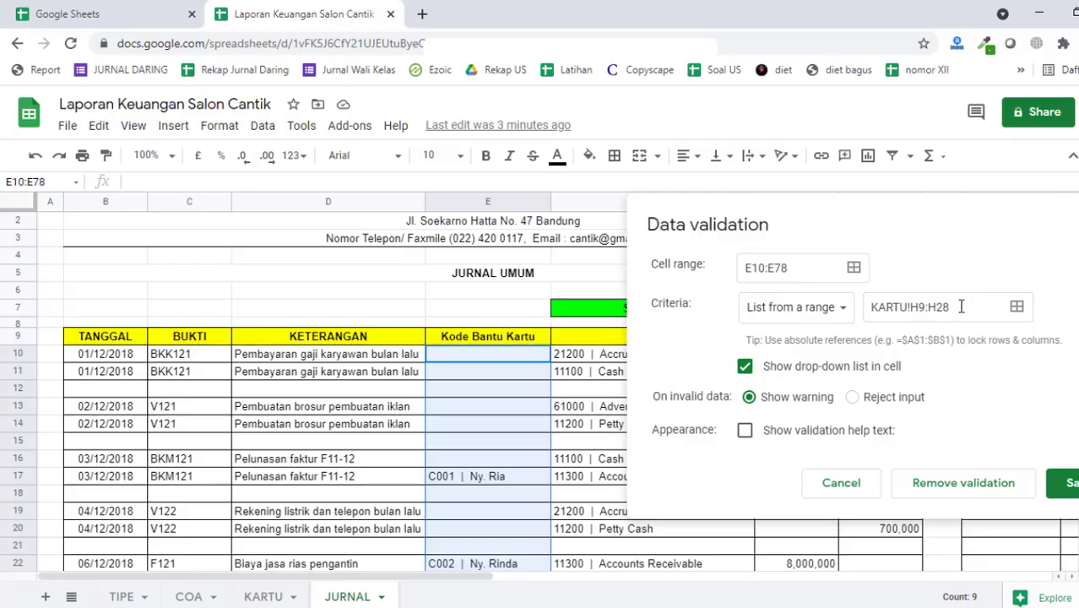
pyautogui.click(250, 596)
pyautogui.scroll(2, 503, 410)
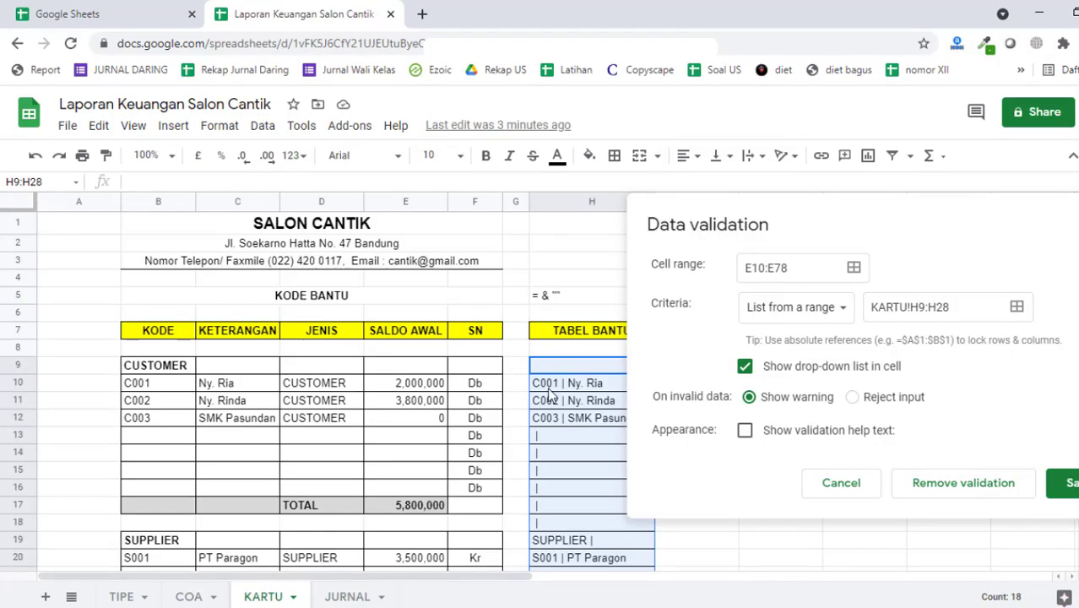
pyautogui.scroll(-6, 545, 405)
pyautogui.scroll(5, 544, 405)
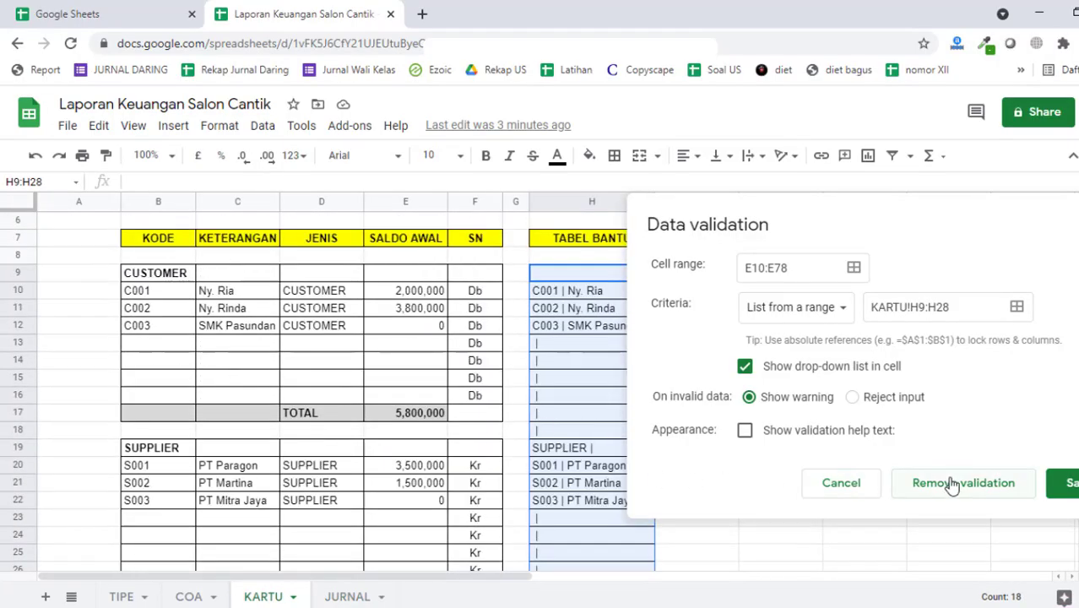
pyautogui.click(338, 598)
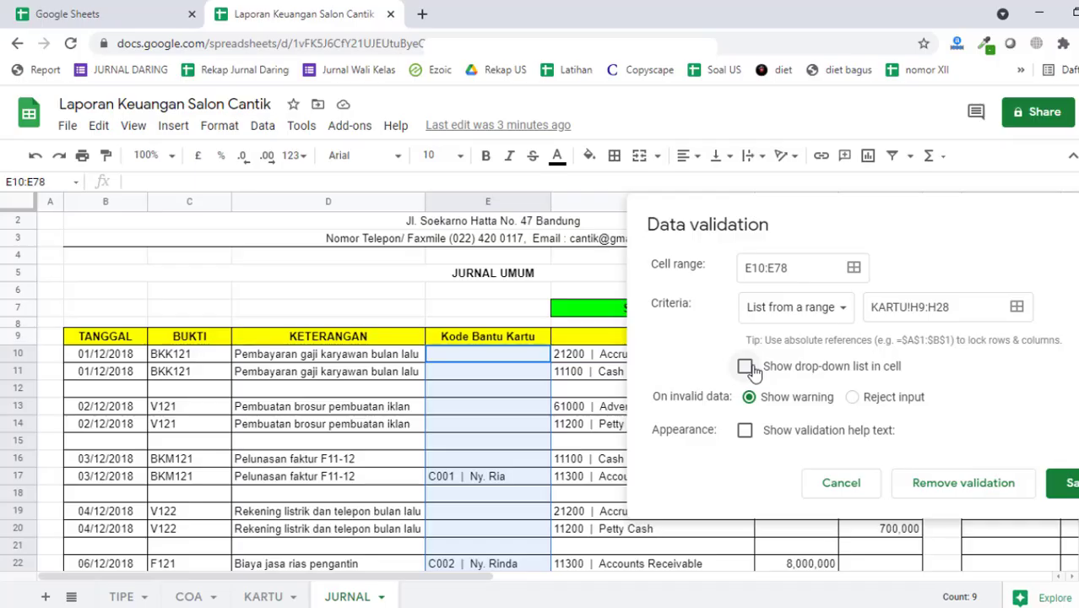
# Step: Keep the in-cell drop-down list enabled and check the Jurnal sheet of the Latihan Aplikasi Laporan Keuangan workbook before returning to Salon Cantik
pyautogui.click(747, 368)
pyautogui.press('super+e')
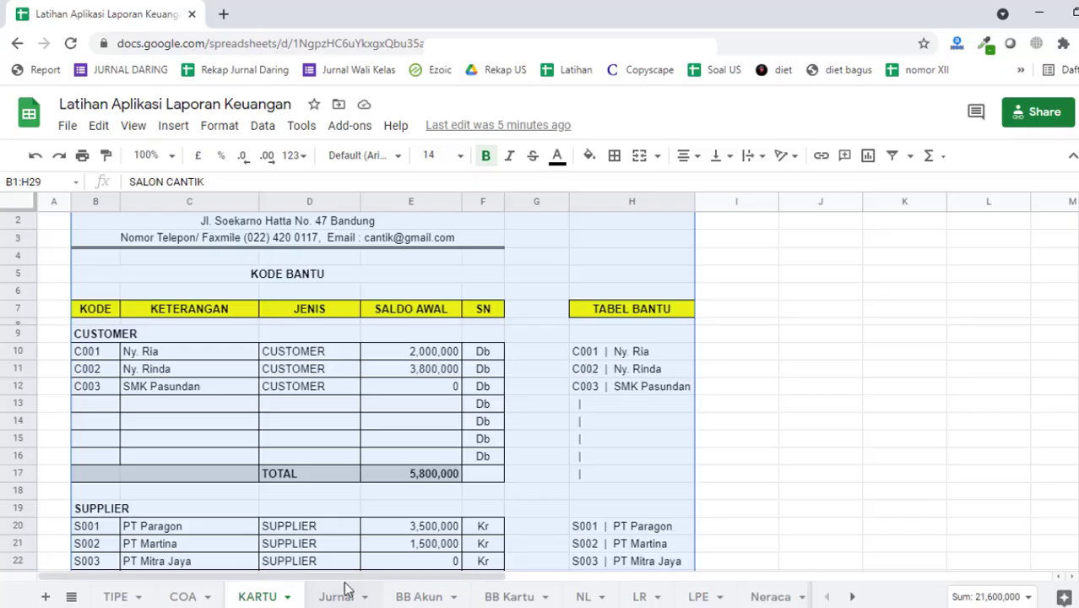
pyautogui.click(337, 596)
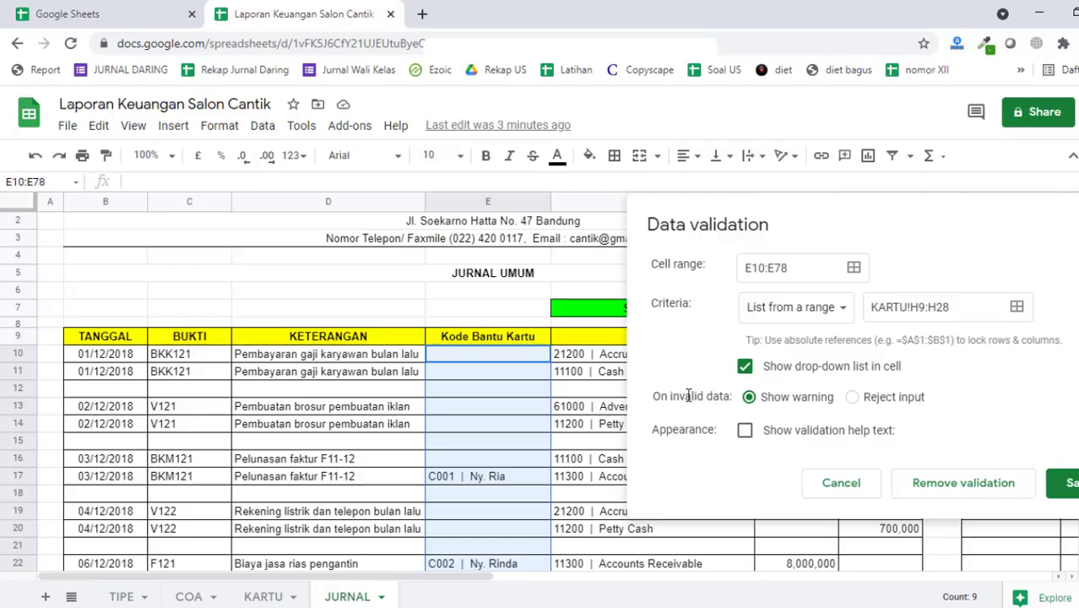
# Step: Save the Kode Bantu Kartu validation with Show warning as the response to invalid data
pyautogui.moveTo(657, 402); pyautogui.dragTo(723, 399)
pyautogui.click(734, 400)
pyautogui.moveTo(654, 399); pyautogui.dragTo(732, 400)
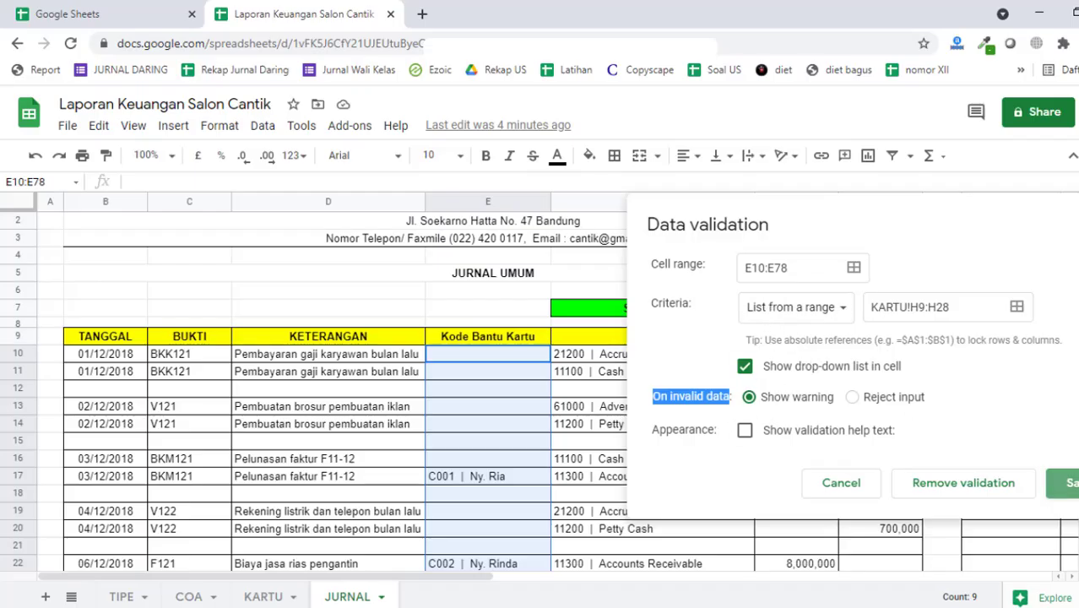
pyautogui.click(1061, 482)
pyautogui.click(612, 438)
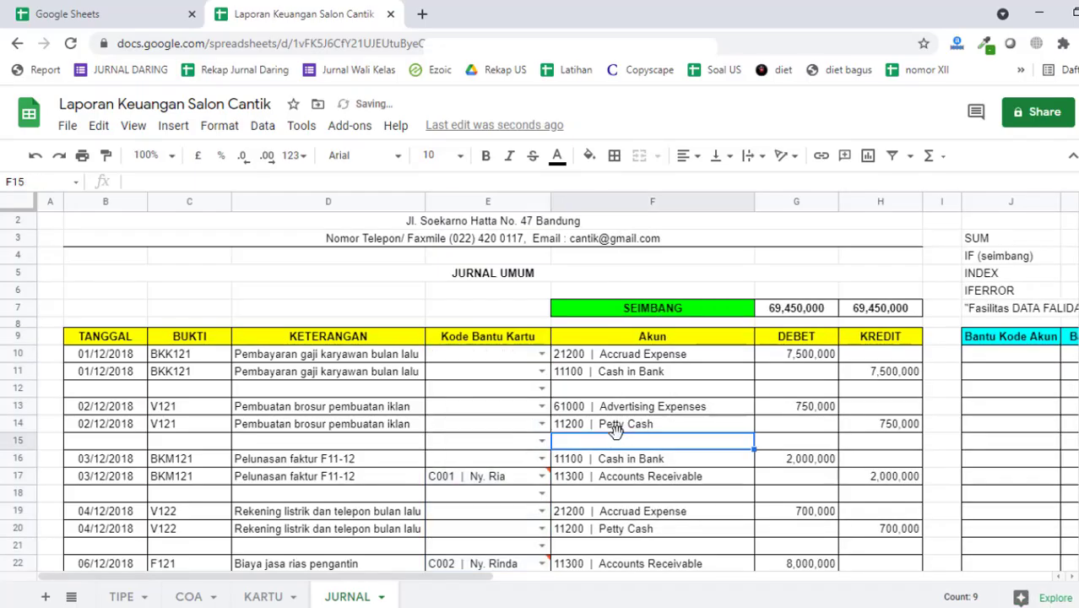
# Step: Replace the Kode Bantu Kartu entry in E17 with the matching customer from the drop-down list
pyautogui.click(542, 477)
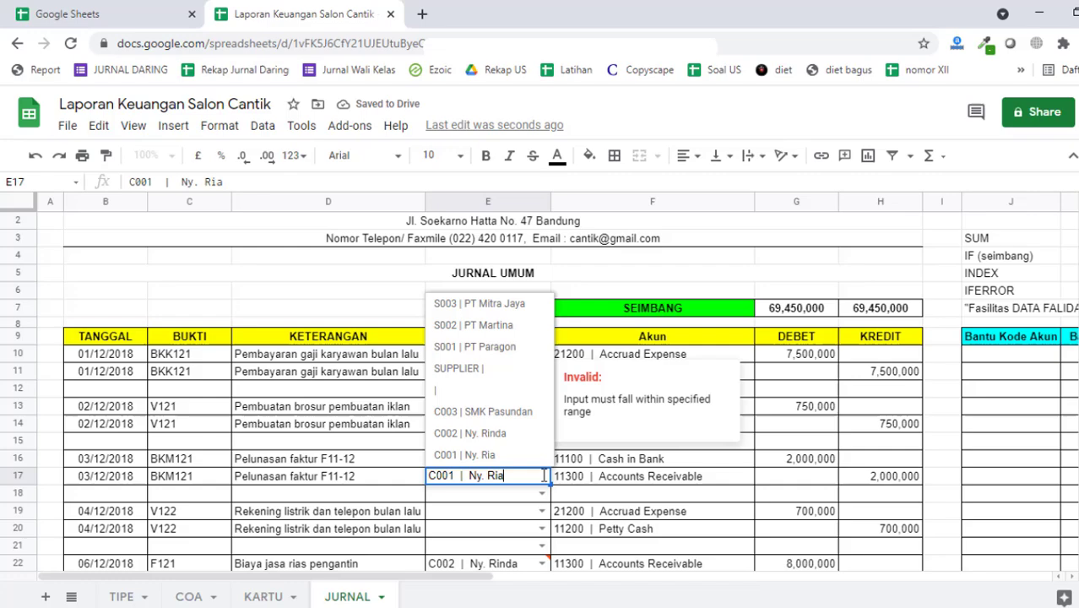
pyautogui.click(658, 499)
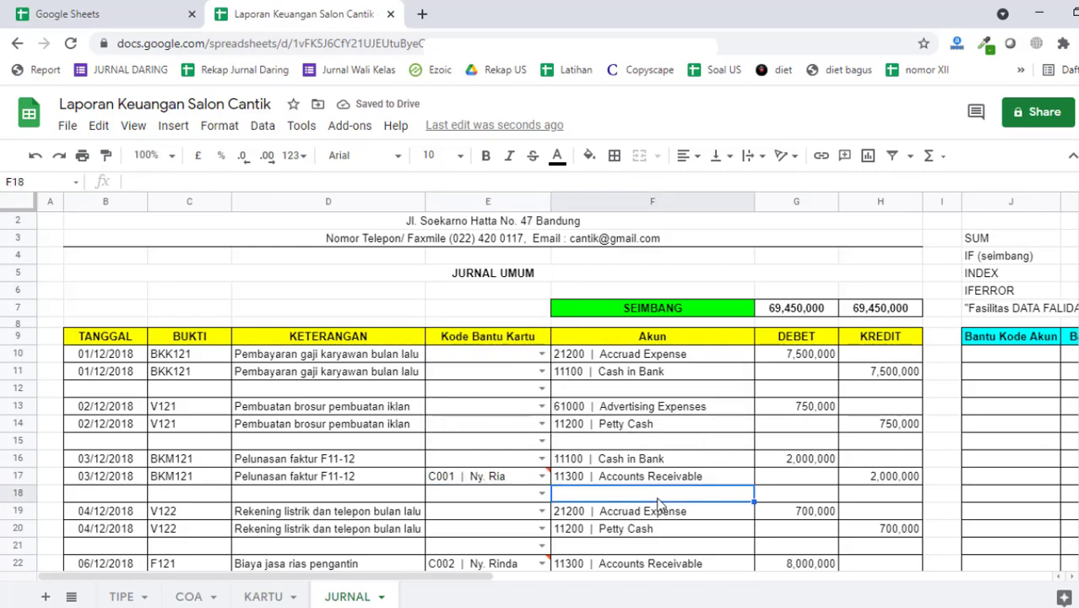
pyautogui.click(542, 476)
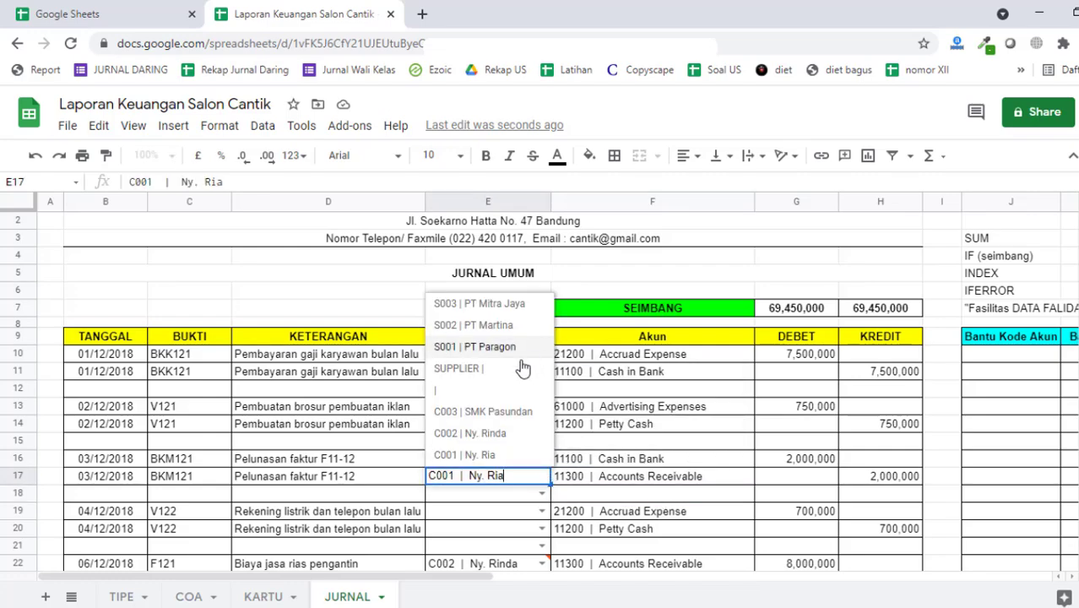
pyautogui.click(514, 457)
pyautogui.click(715, 514)
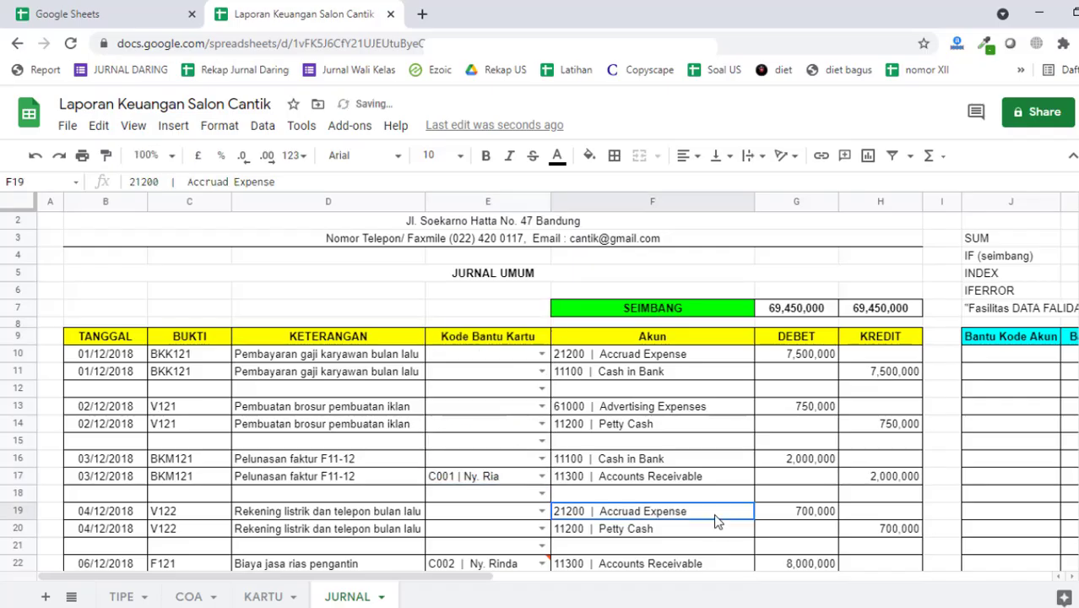
# Step: Check the remaining flagged Kode Bantu Kartu entries in rows 22 and 25
pyautogui.scroll(-2, 715, 515)
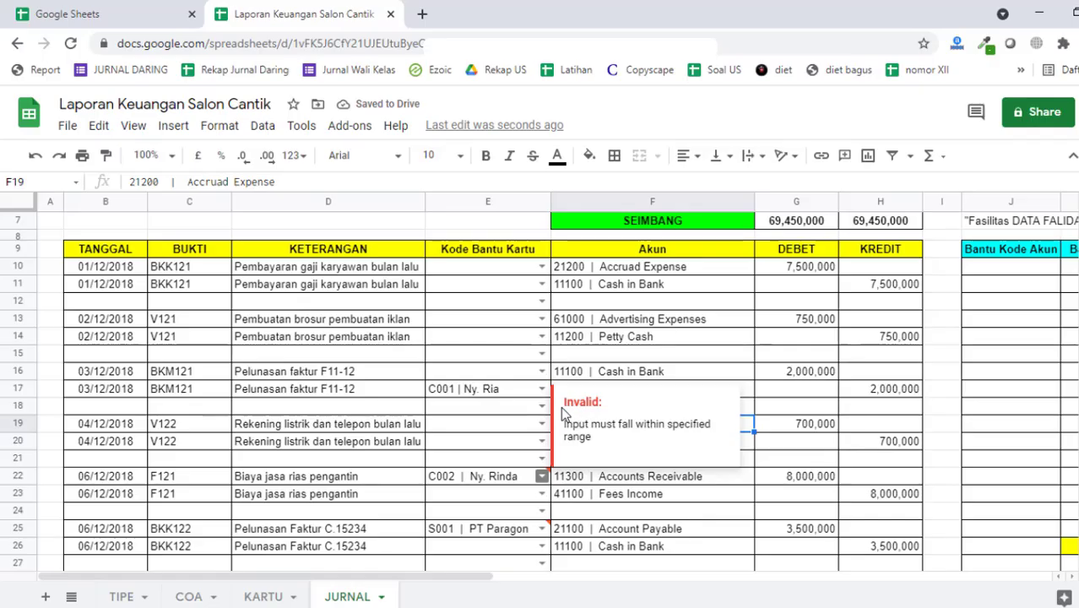
pyautogui.click(770, 497)
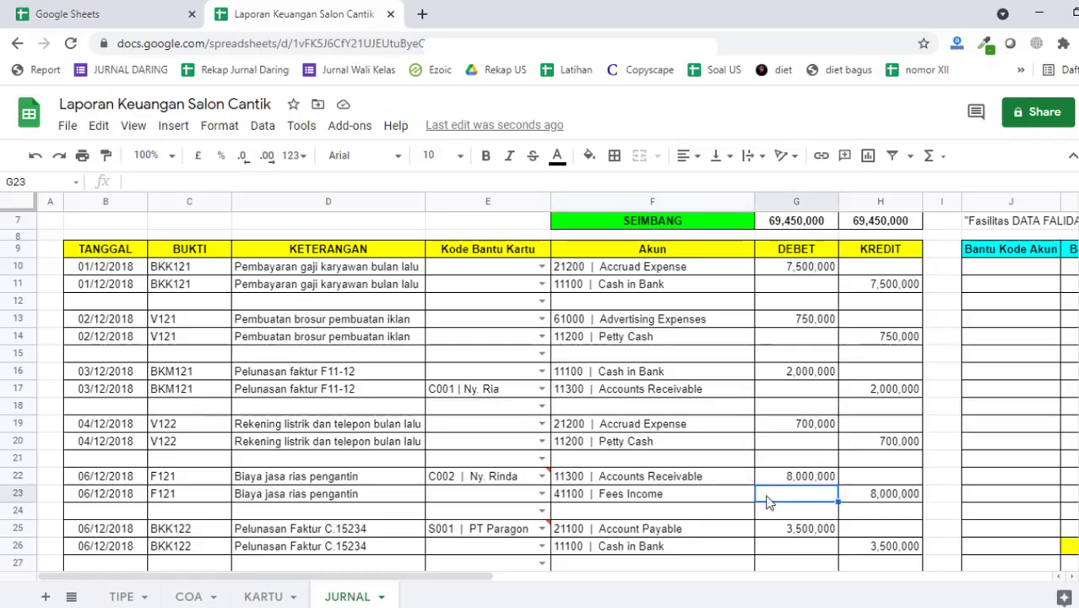
pyautogui.scroll(1, 509, 387)
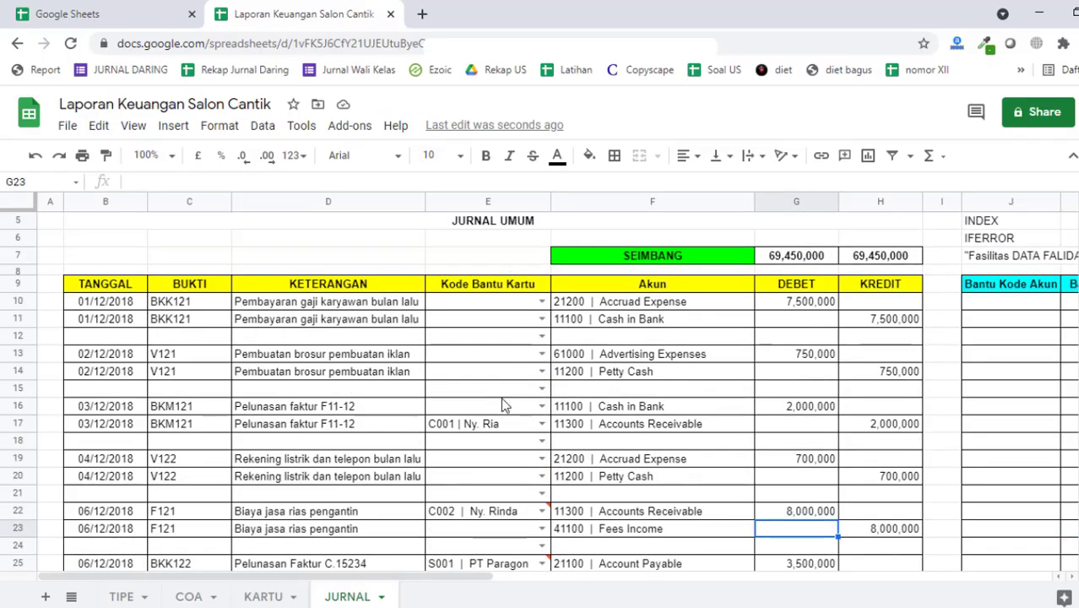
# Step: Undo the last replacement of the Kode Bantu Kartu entry in E17 and open that cell's data validation settings
pyautogui.click(511, 429)
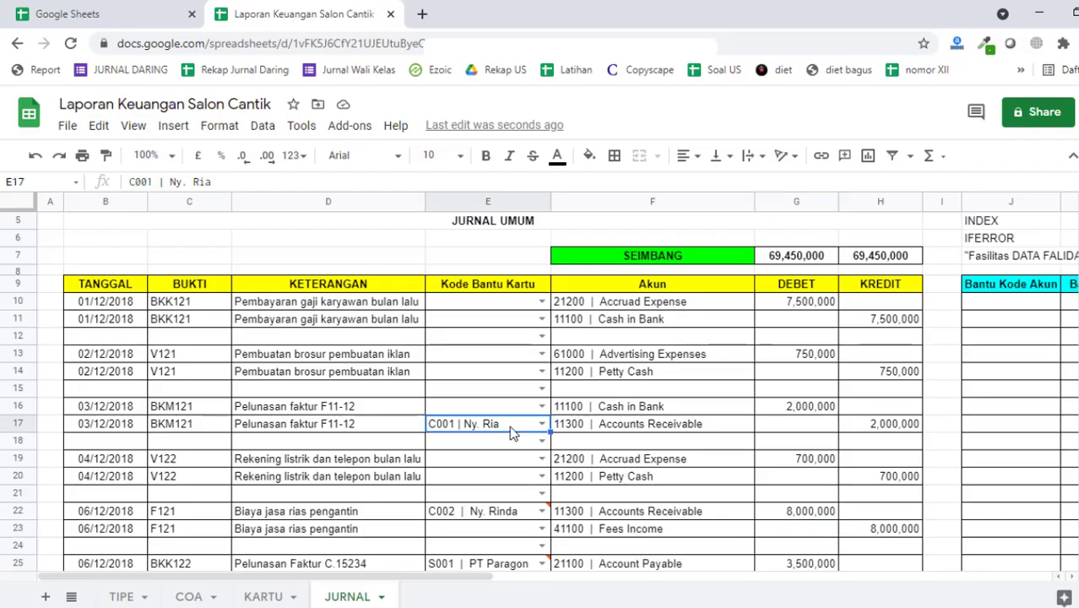
pyautogui.click(36, 157)
pyautogui.click(263, 126)
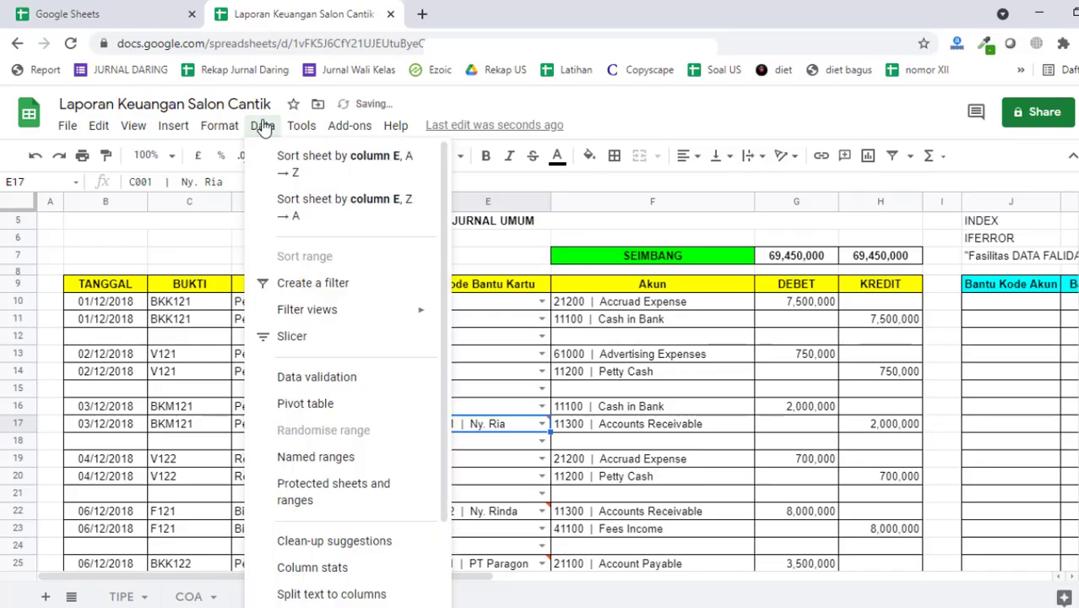
pyautogui.click(358, 345)
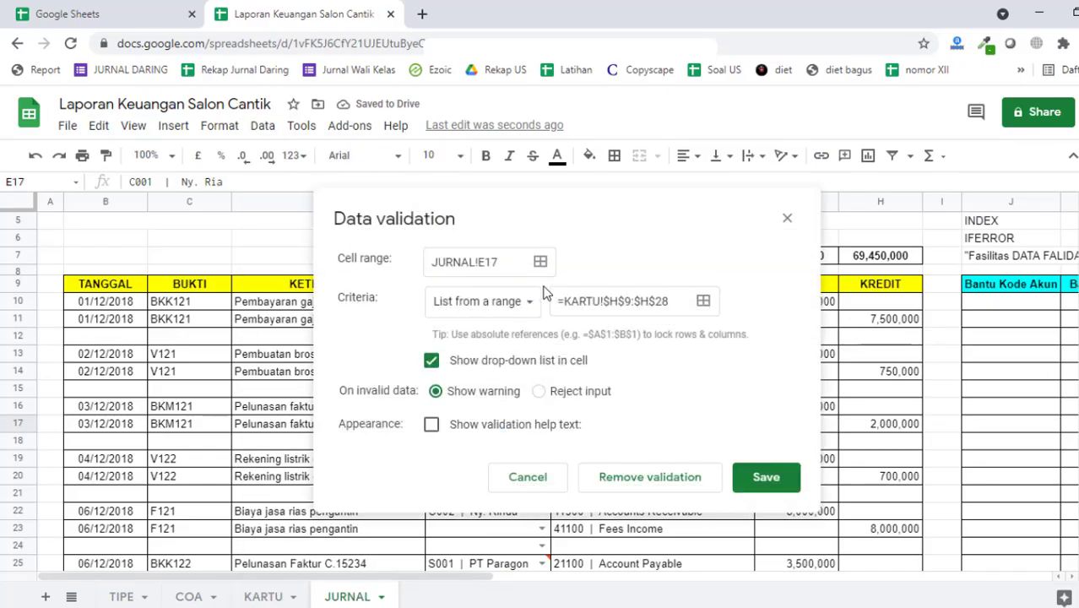
# Step: Apply the KARTU list validation to E10:E78 with Reject input for invalid data, and save the rule
pyautogui.moveTo(585, 219); pyautogui.dragTo(872, 212)
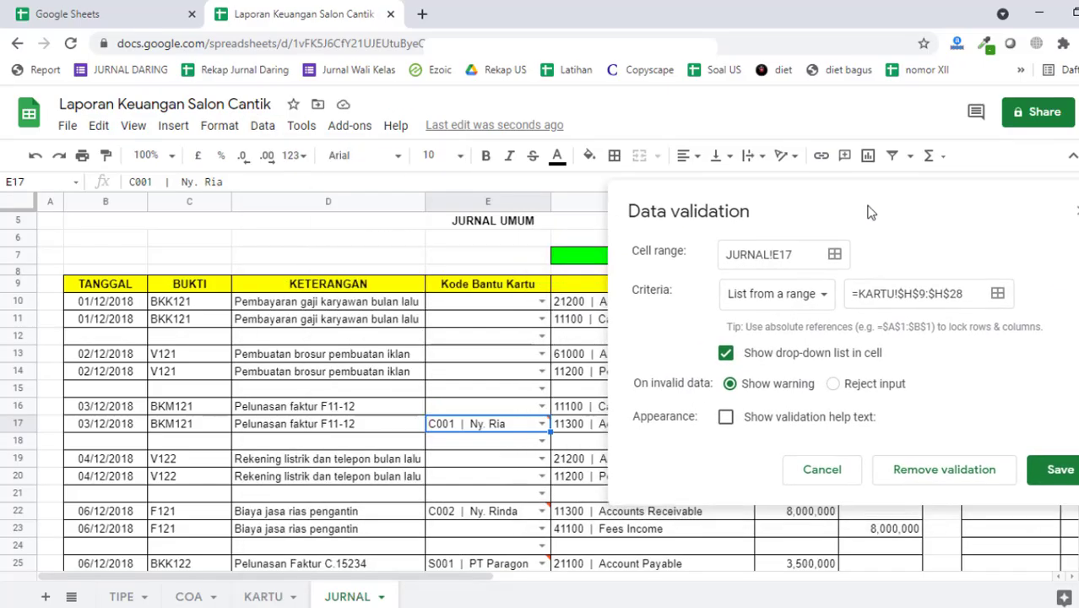
pyautogui.click(817, 263)
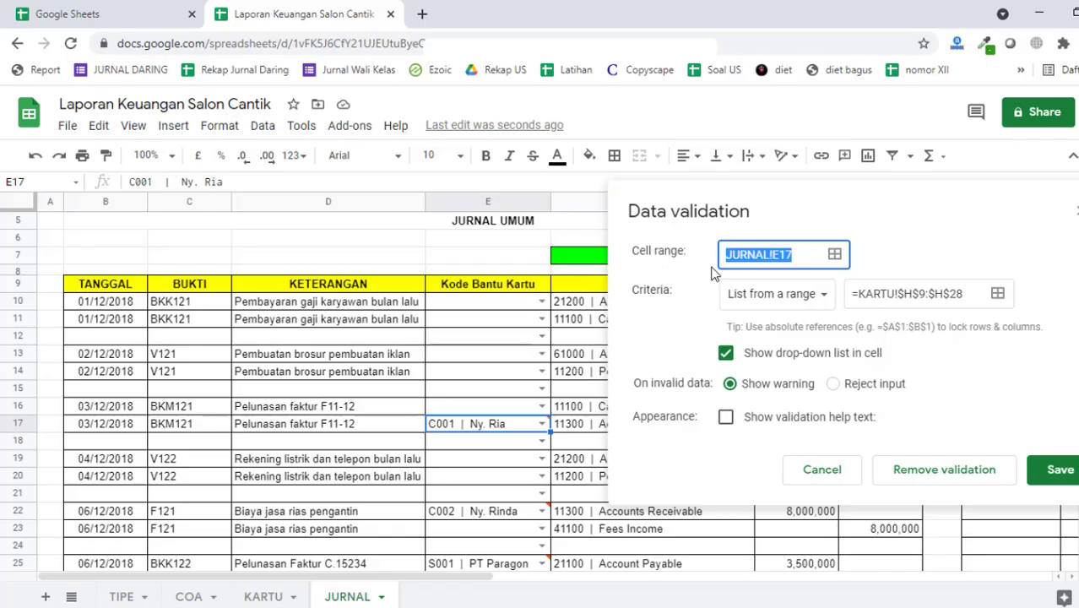
pyautogui.click(834, 255)
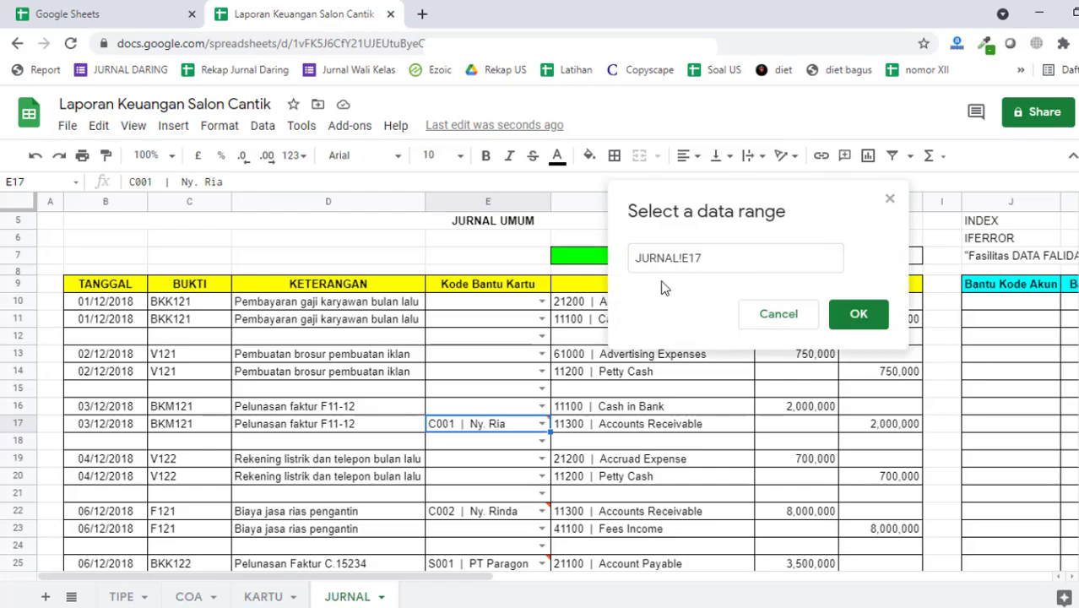
pyautogui.click(664, 257)
pyautogui.moveTo(719, 259); pyautogui.dragTo(597, 258)
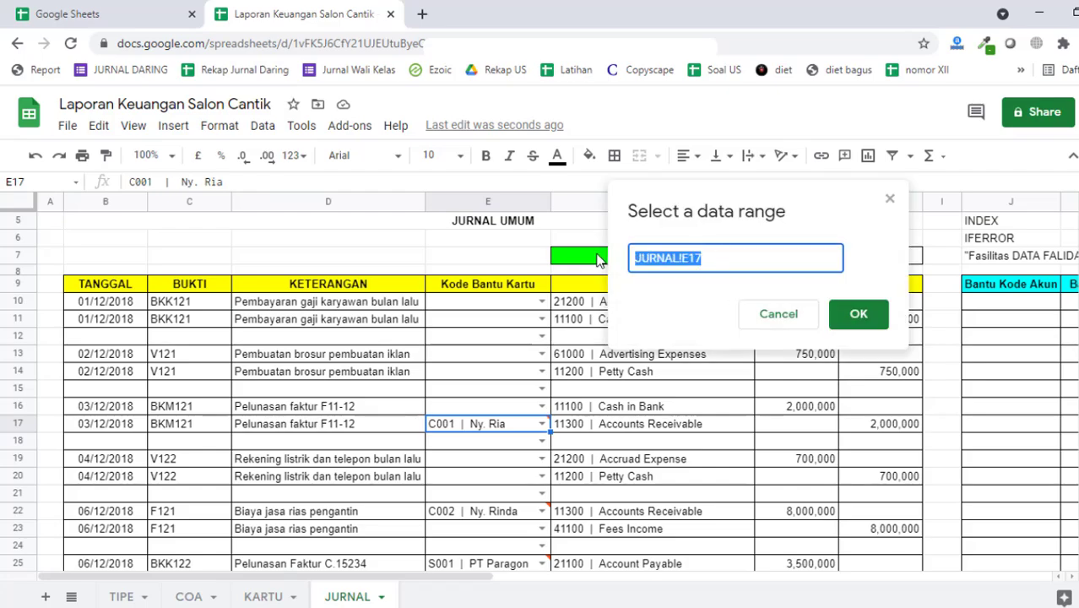
pyautogui.press('BackSpace')
pyautogui.moveTo(516, 301)
pyautogui.mouseDown()
pyautogui.moveTo(511, 583)
pyautogui.moveTo(511, 291)
pyautogui.moveTo(531, 315)
pyautogui.mouseUp()
pyautogui.click(855, 319)
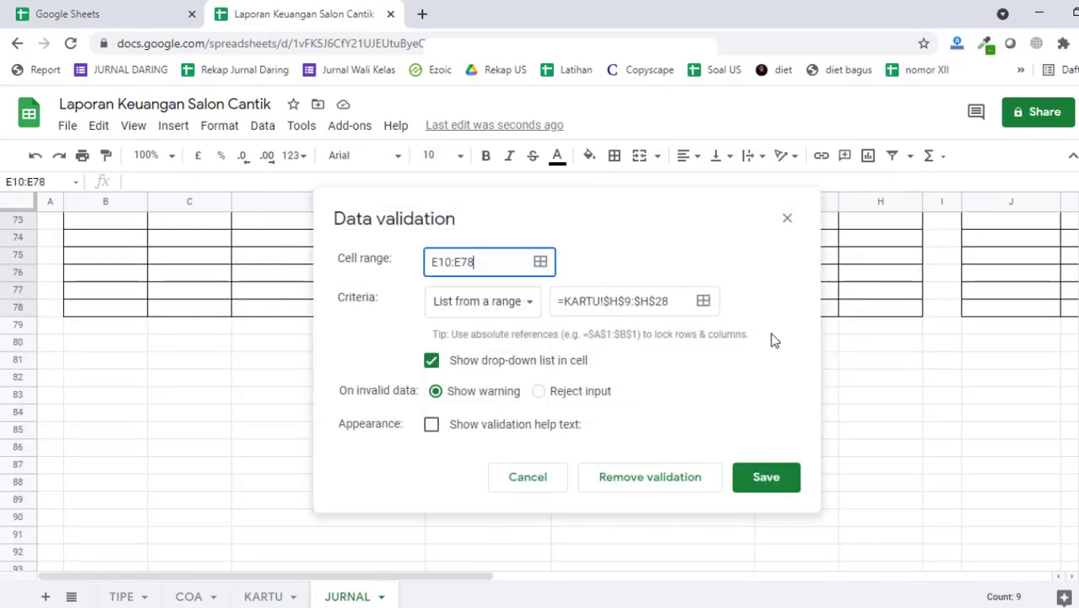
pyautogui.click(539, 392)
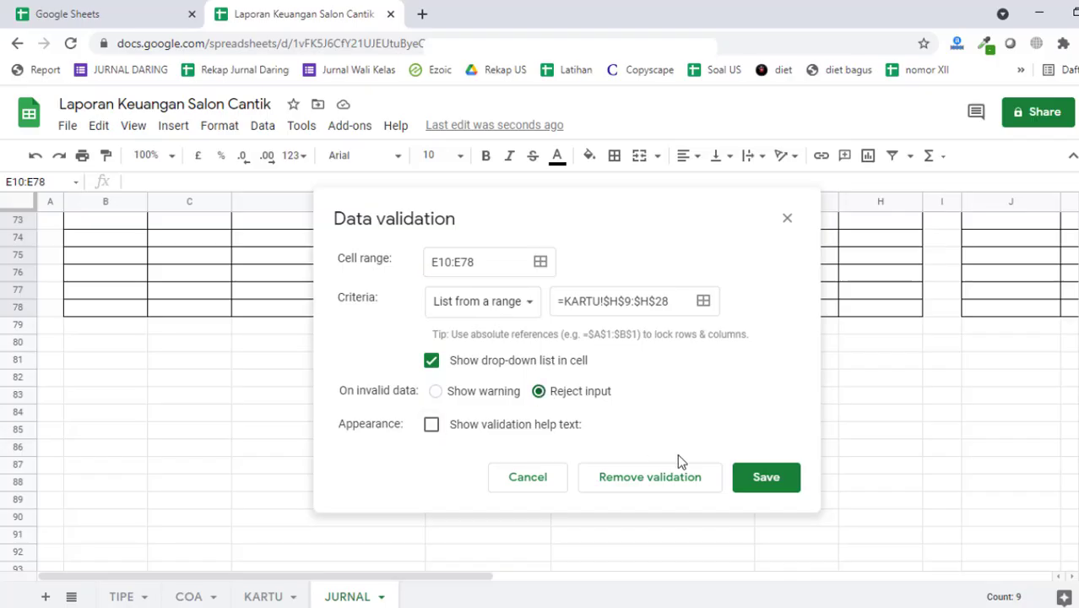
pyautogui.click(766, 478)
# Step: Test the Kode Bantu Kartu validation by trying to enter an unlisted customer name in E10
pyautogui.scroll(15, 659, 460)
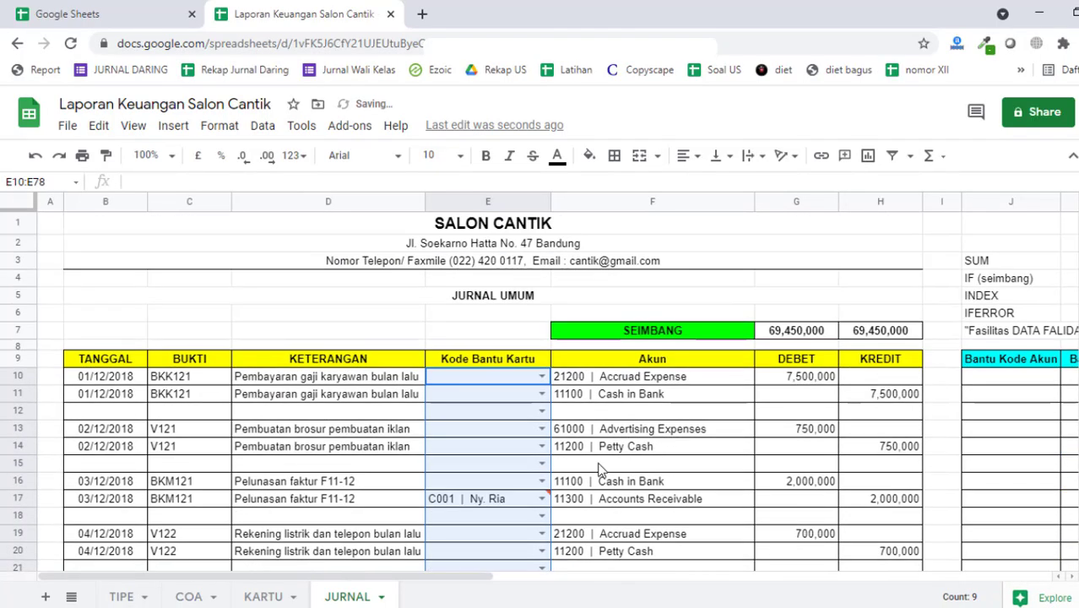
pyautogui.click(489, 382)
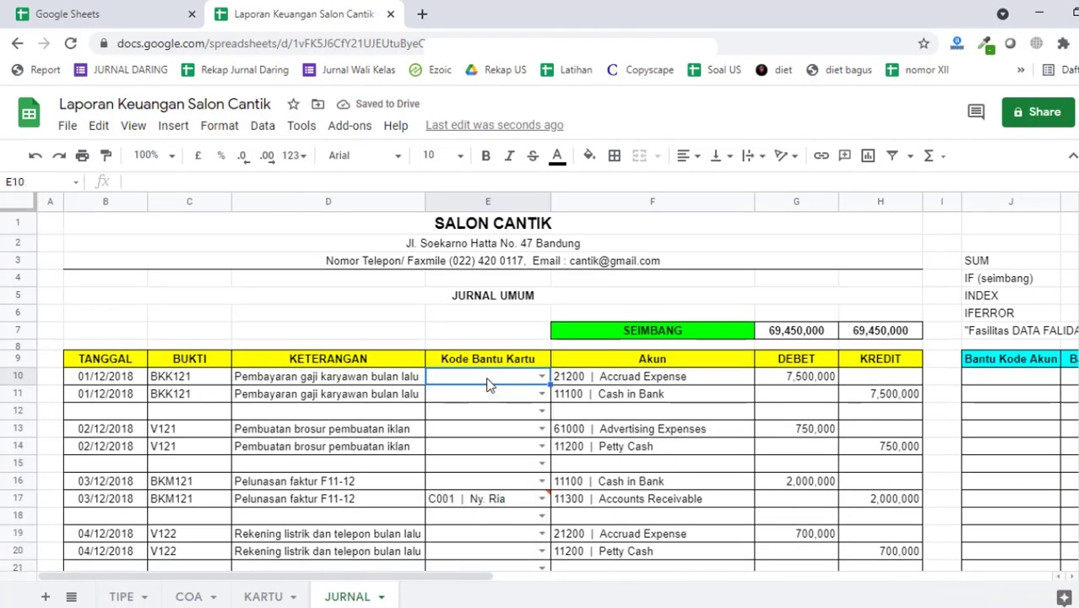
pyautogui.write('Ny')
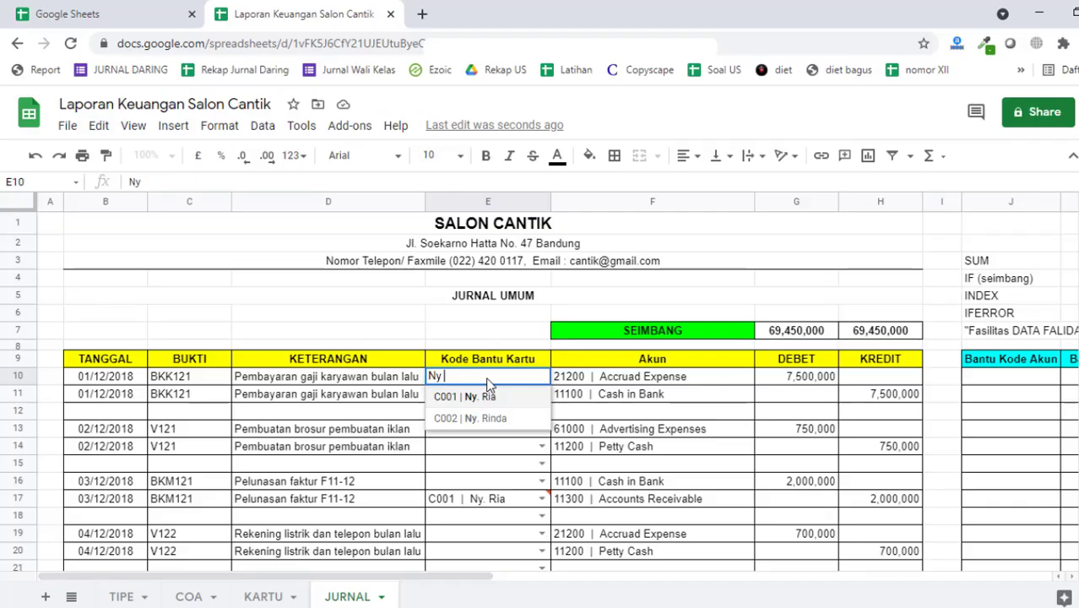
pyautogui.write(' anggun')
pyautogui.press('Return')
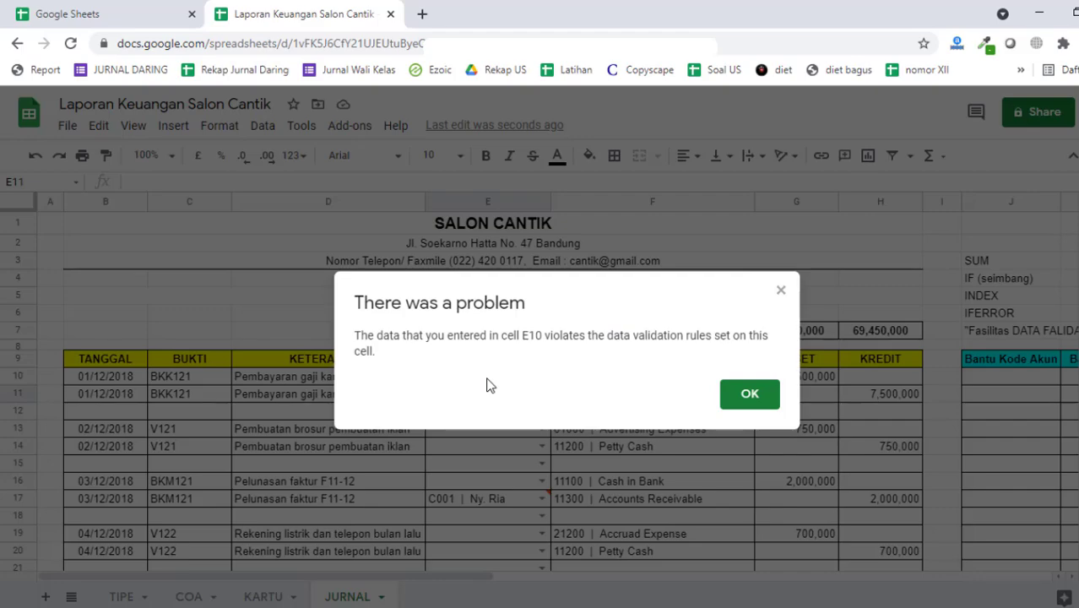
pyautogui.click(747, 402)
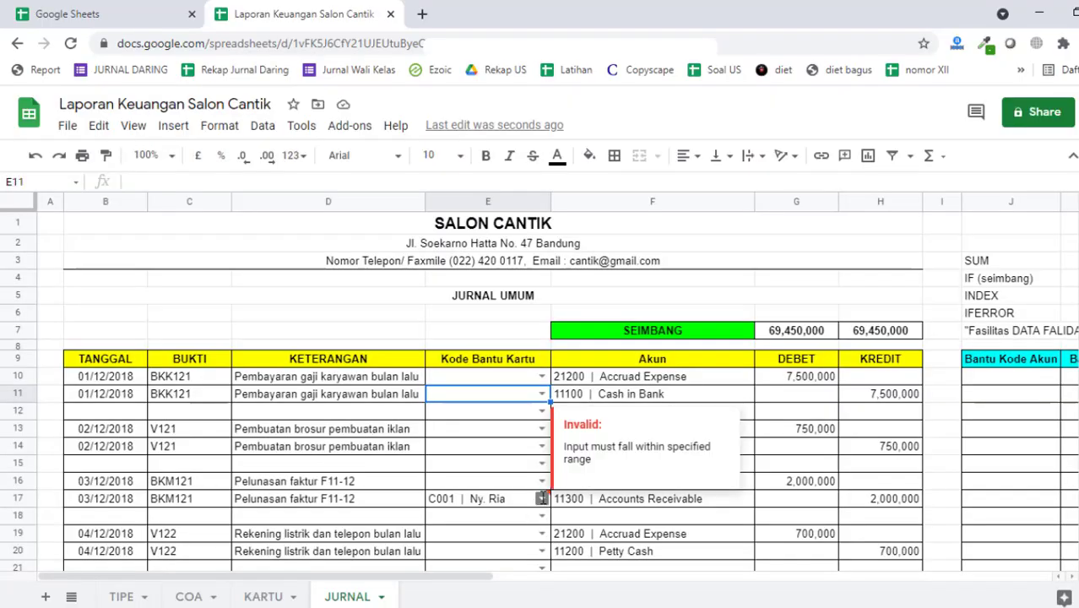
# Step: Replace the Kode Bantu Kartu entries in E17 and E22 with the matching customers from the drop-down list
pyautogui.click(541, 499)
pyautogui.click(522, 478)
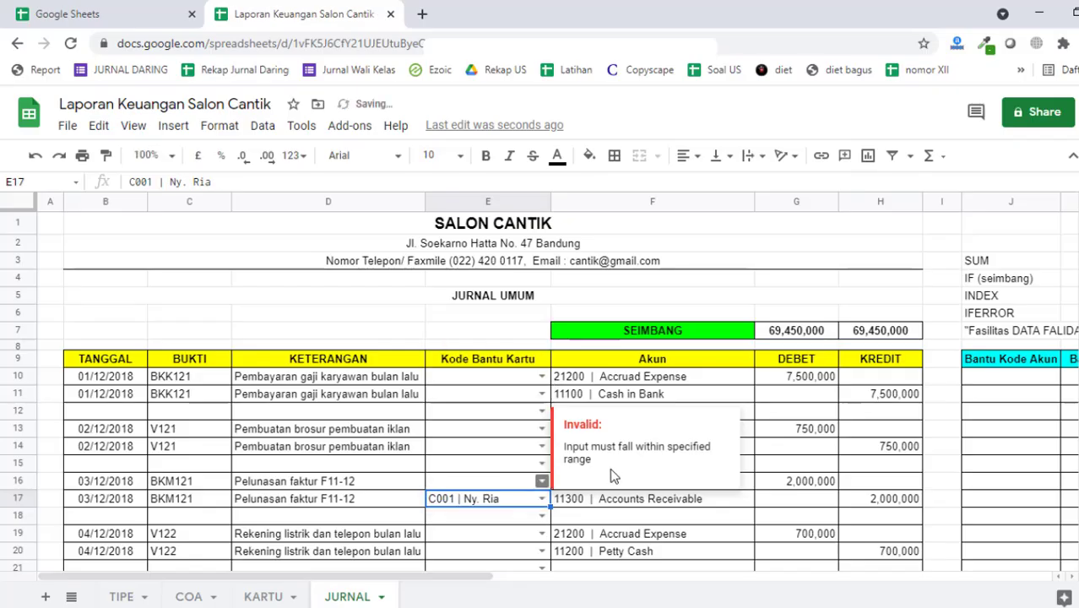
pyautogui.click(499, 362)
pyautogui.scroll(-3, 503, 402)
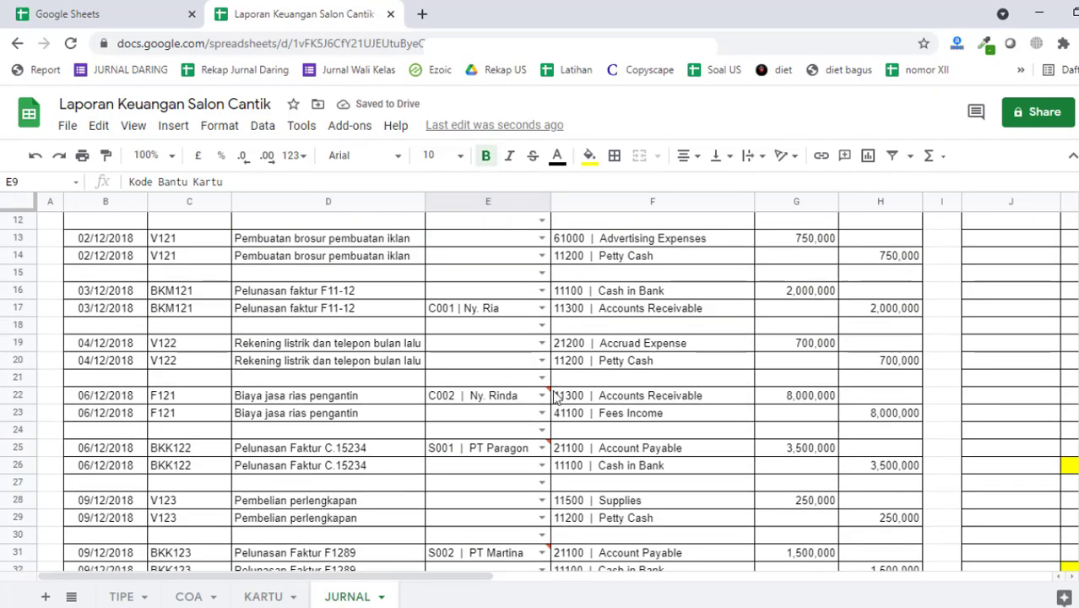
pyautogui.click(520, 442)
pyautogui.click(524, 397)
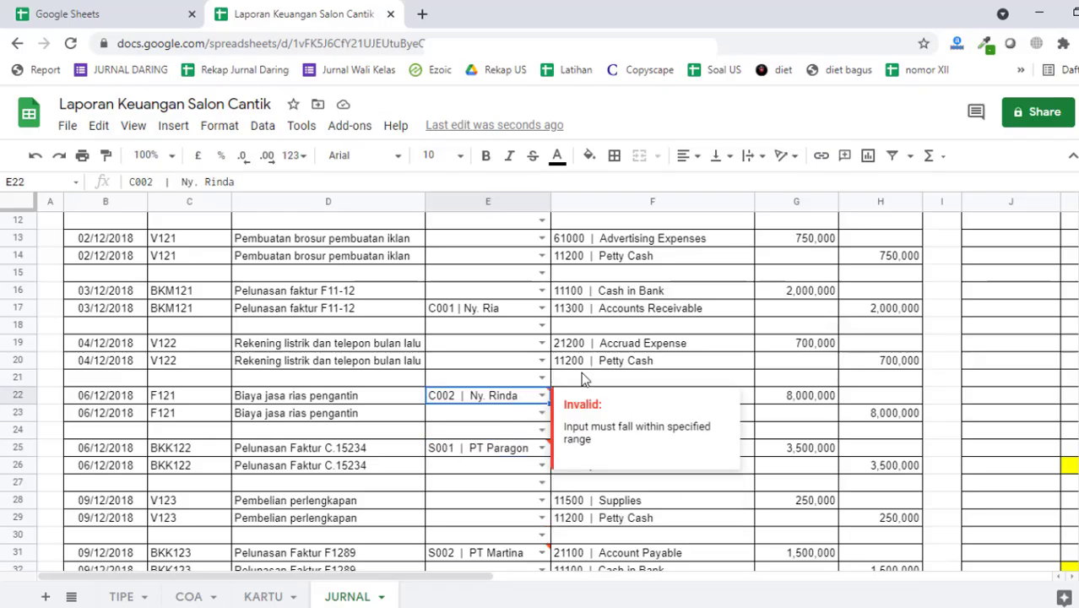
pyautogui.click(617, 356)
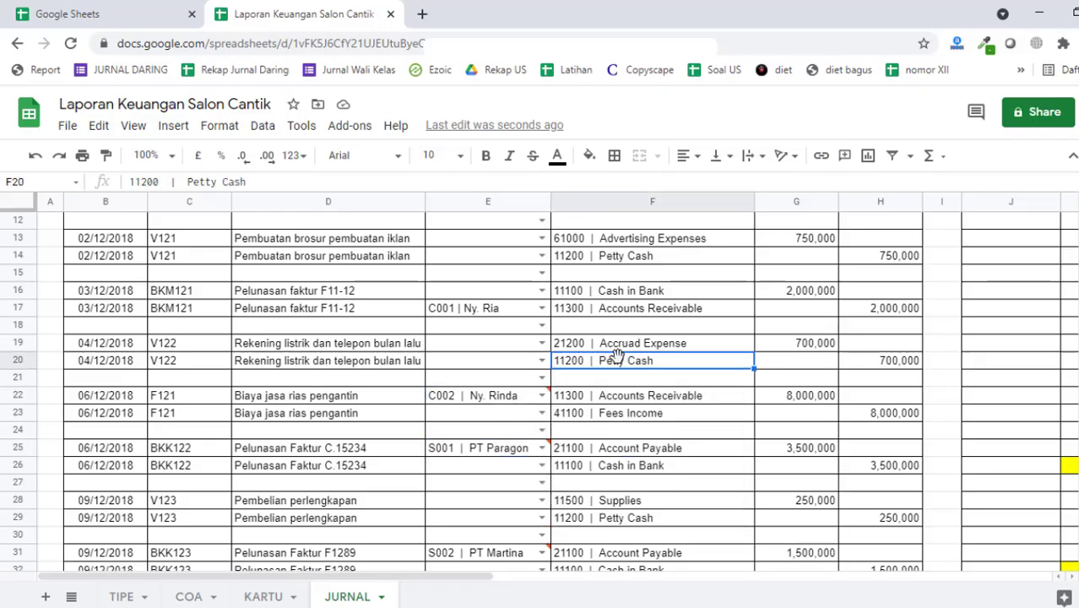
pyautogui.click(545, 396)
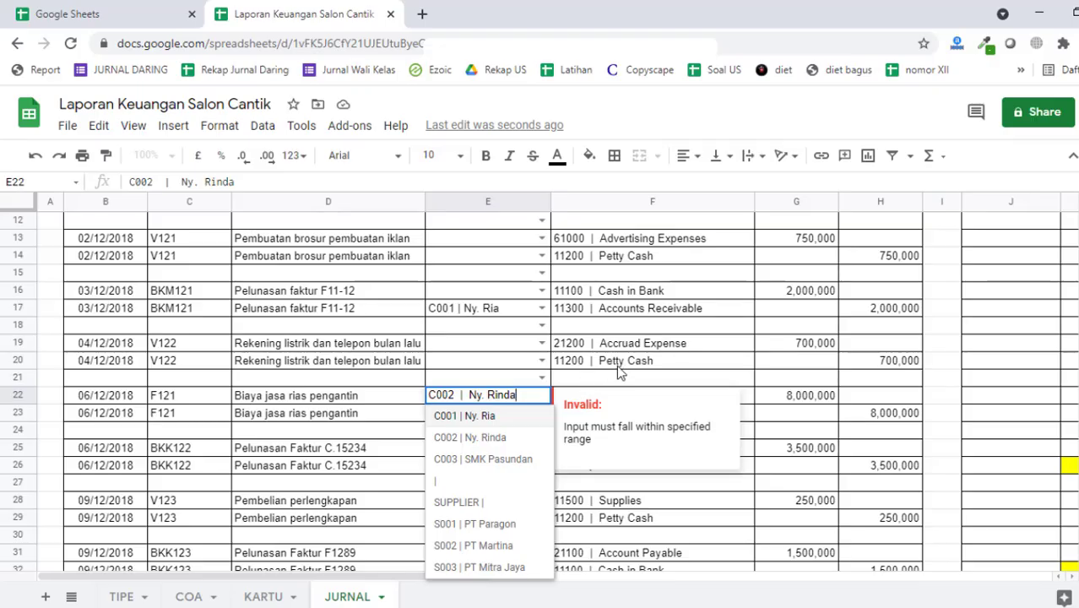
pyautogui.click(539, 437)
# Step: Replace the supplier entries in E25, E31 and E35 with the listed PT Paragon, PT Martina and PT Mitra Jaya options
pyautogui.scroll(-1, 540, 438)
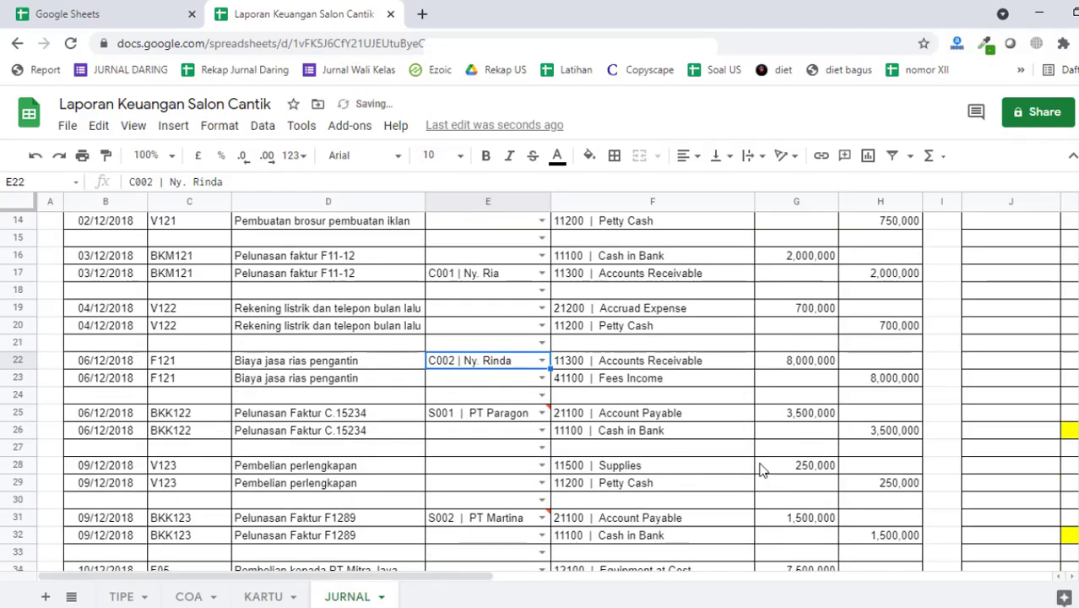
pyautogui.click(542, 417)
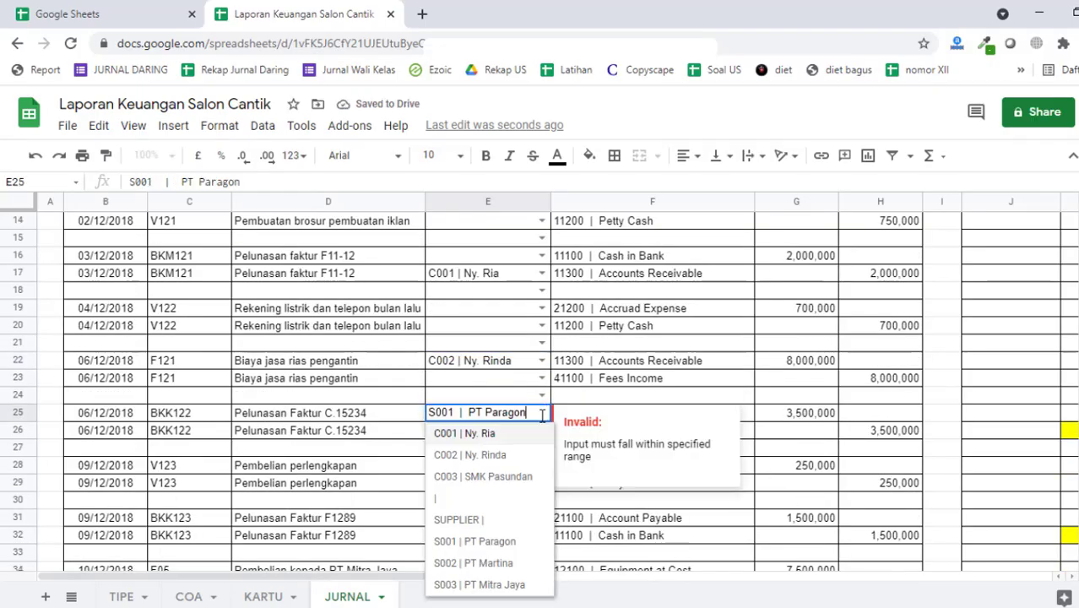
pyautogui.click(516, 549)
pyautogui.scroll(-1, 517, 545)
pyautogui.click(542, 482)
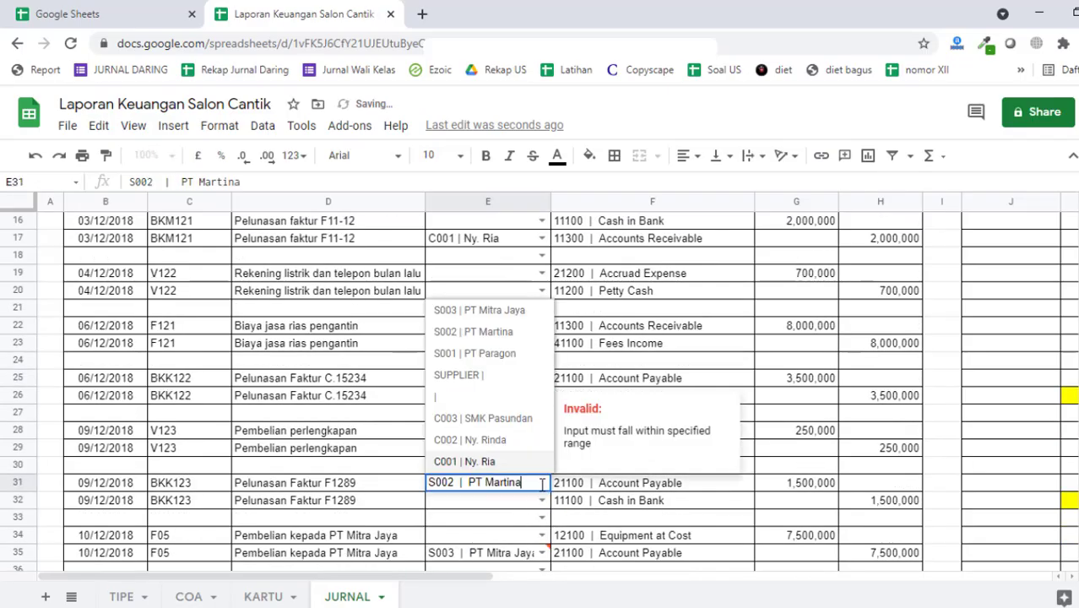
pyautogui.click(522, 334)
pyautogui.scroll(-3, 515, 435)
pyautogui.click(541, 431)
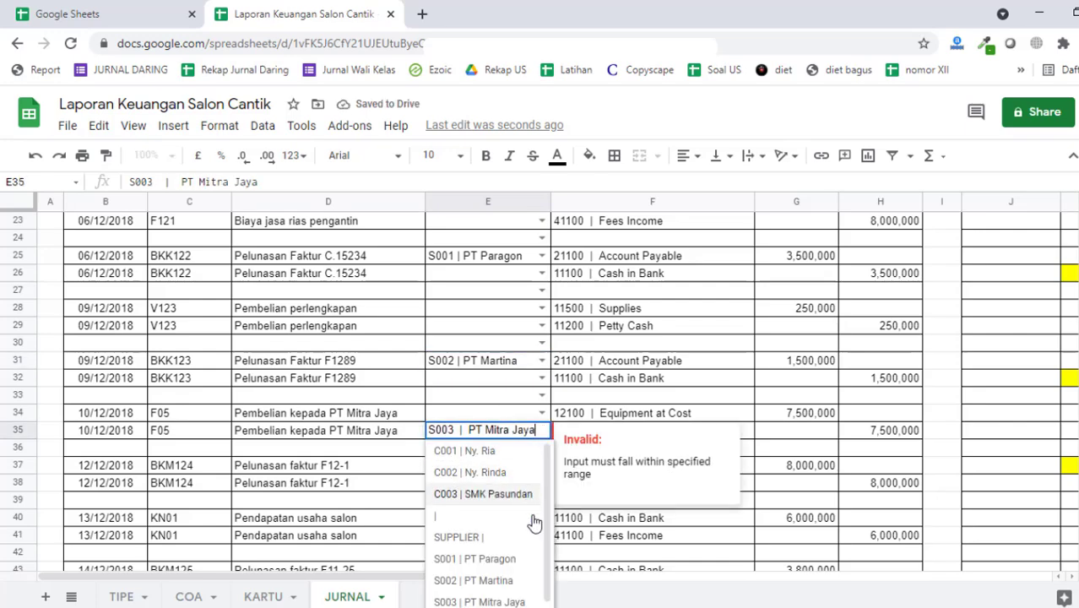
pyautogui.click(525, 600)
# Step: Replace the flagged Kode Bantu Kartu entries in E38 and E44 with the matching customer from the drop-down list
pyautogui.scroll(-2, 540, 473)
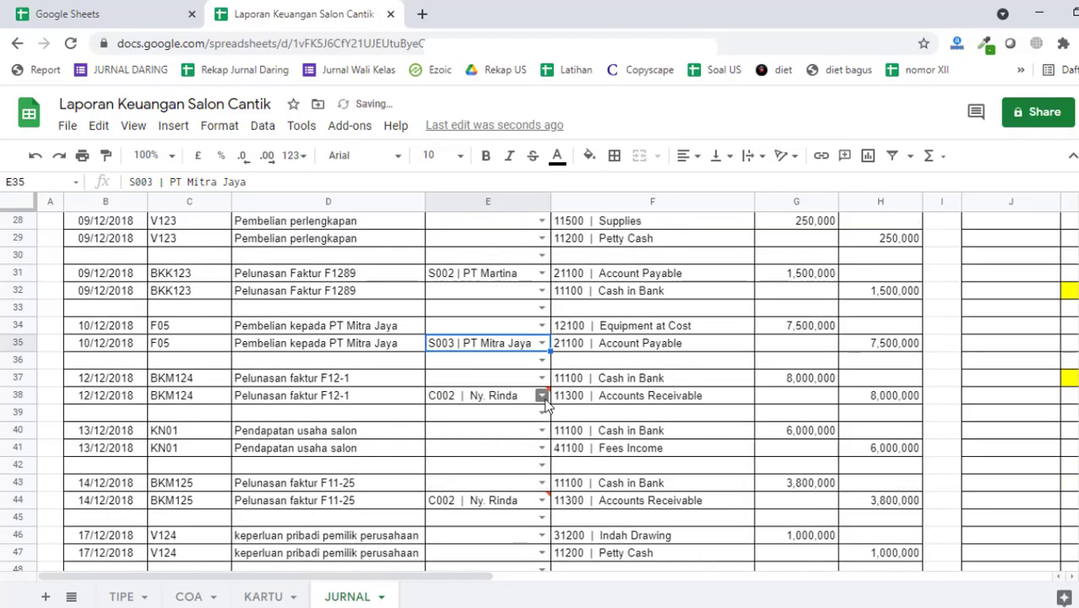
pyautogui.click(541, 395)
pyautogui.click(527, 444)
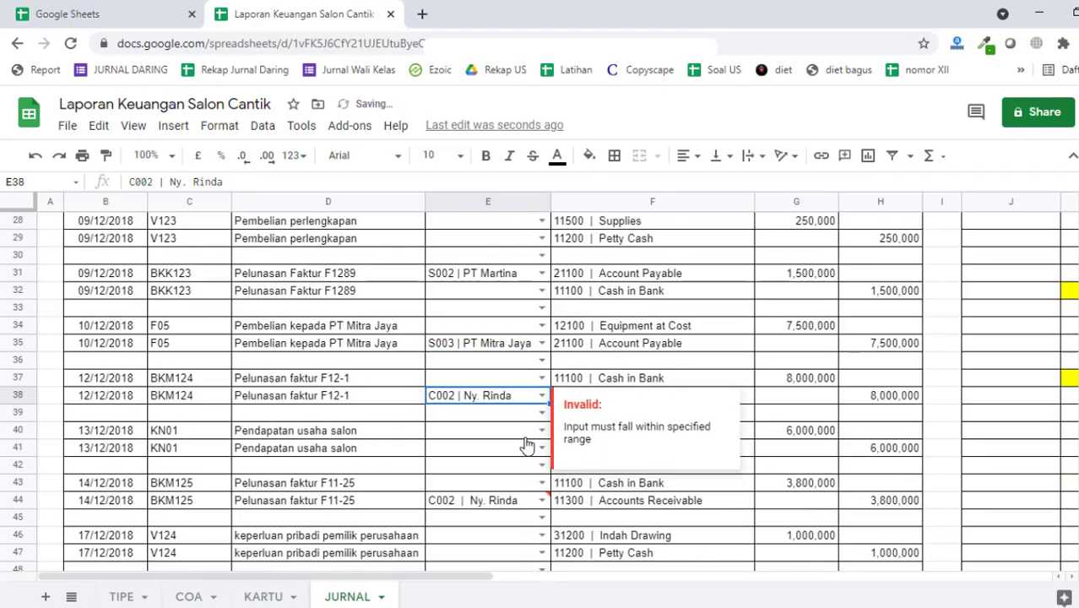
pyautogui.scroll(-1, 524, 466)
pyautogui.click(543, 468)
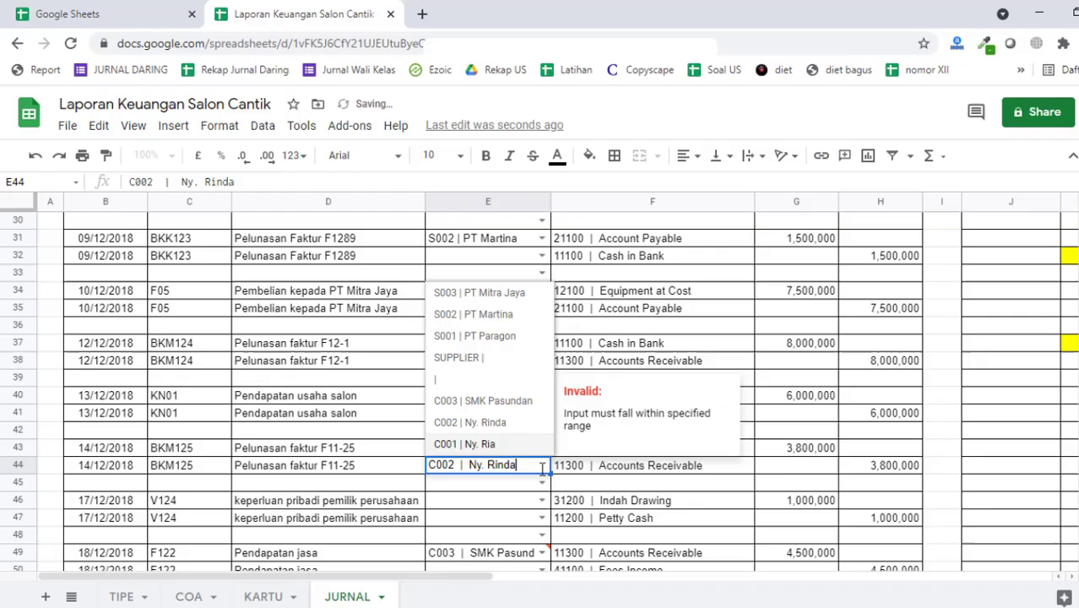
pyautogui.click(532, 424)
# Step: Replace the Kode Bantu Kartu entry in E49 with the listed SMK Pasundan option
pyautogui.scroll(-2, 532, 433)
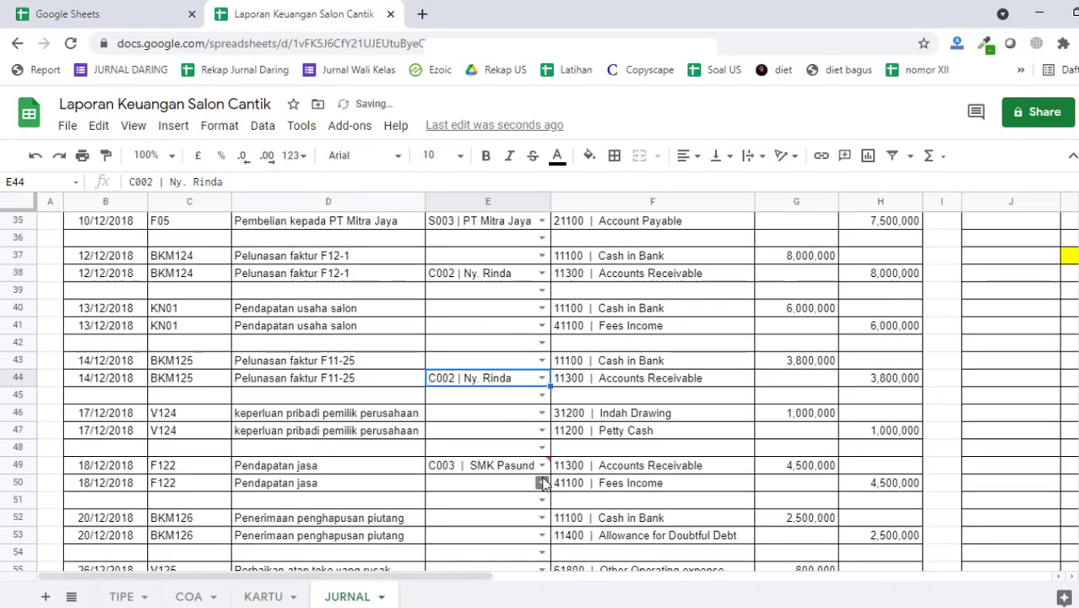
pyautogui.click(541, 465)
pyautogui.click(620, 469)
pyautogui.click(533, 472)
pyautogui.click(539, 467)
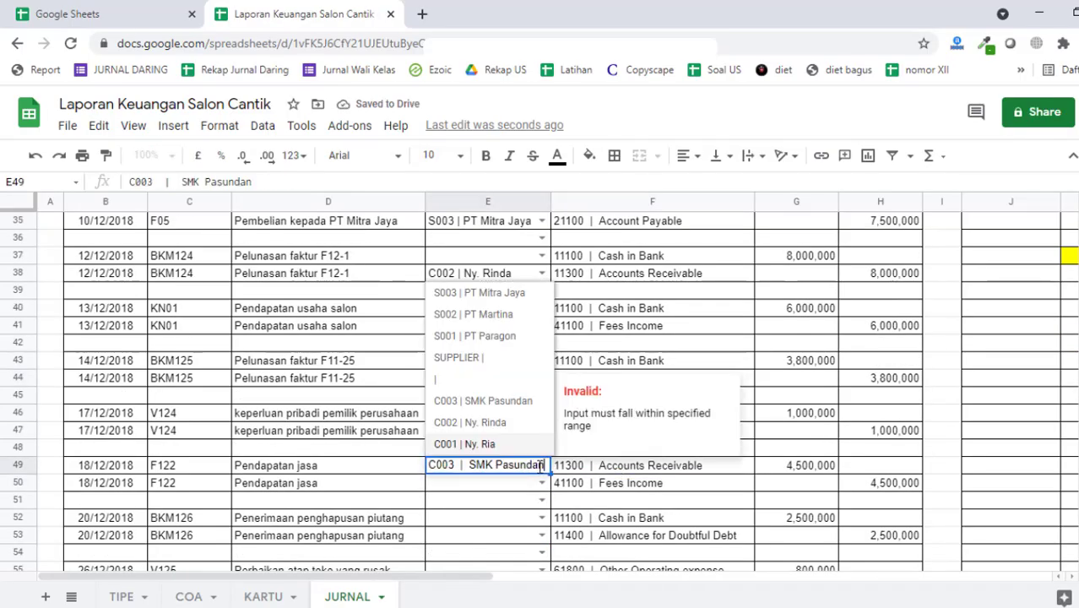
pyautogui.click(521, 402)
# Step: Replace the entry in E59 with the listed PT Mitra Jaya option and check the column for remaining flagged entries
pyautogui.scroll(-5, 518, 422)
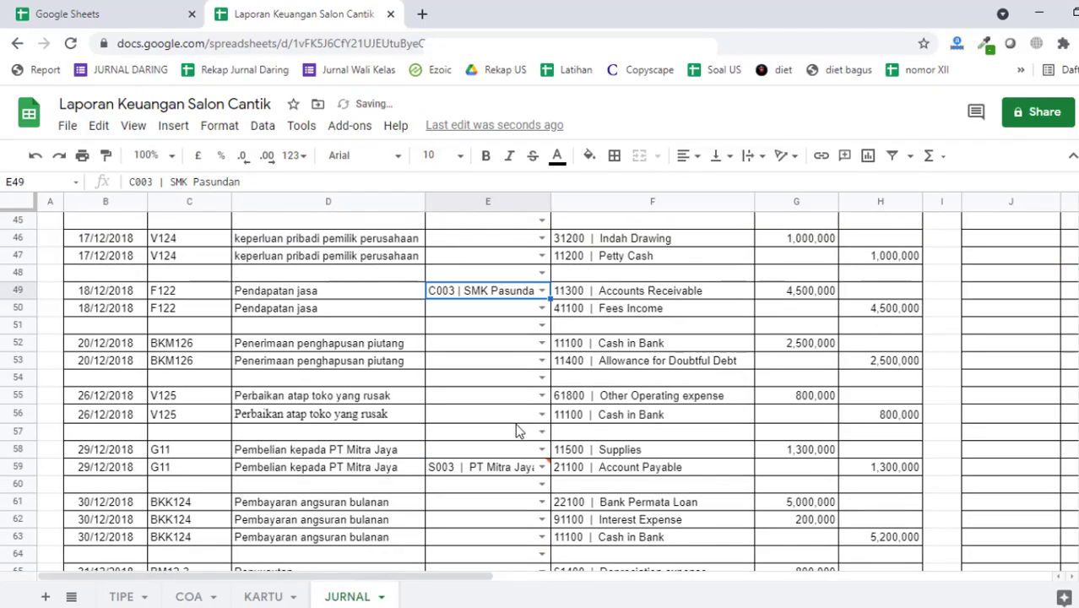
pyautogui.click(539, 431)
pyautogui.click(542, 434)
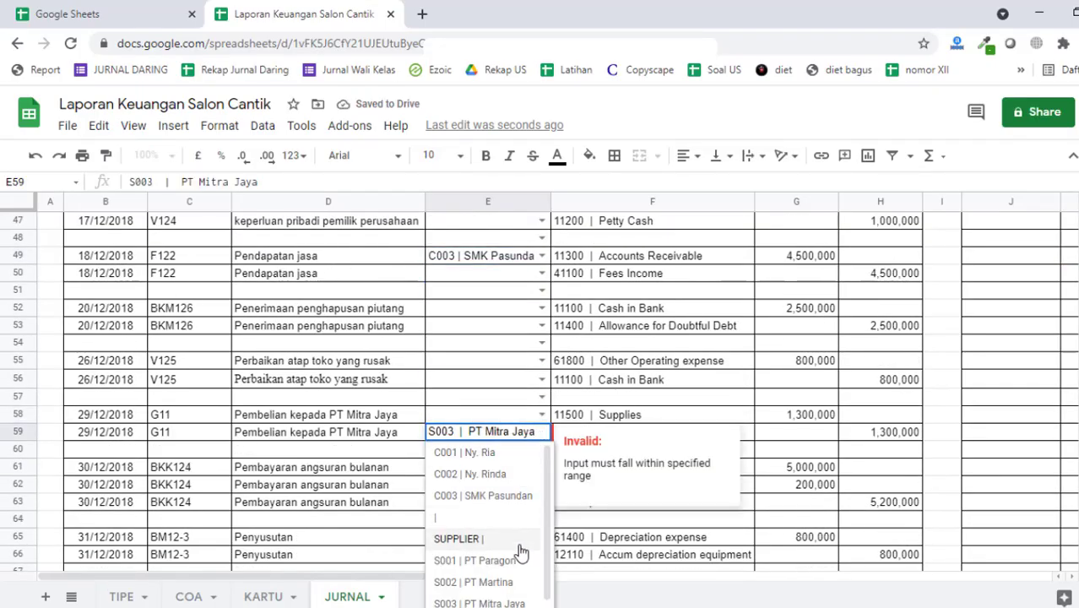
pyautogui.click(519, 599)
pyautogui.scroll(-5, 513, 546)
pyautogui.scroll(8, 507, 541)
pyautogui.scroll(12, 505, 536)
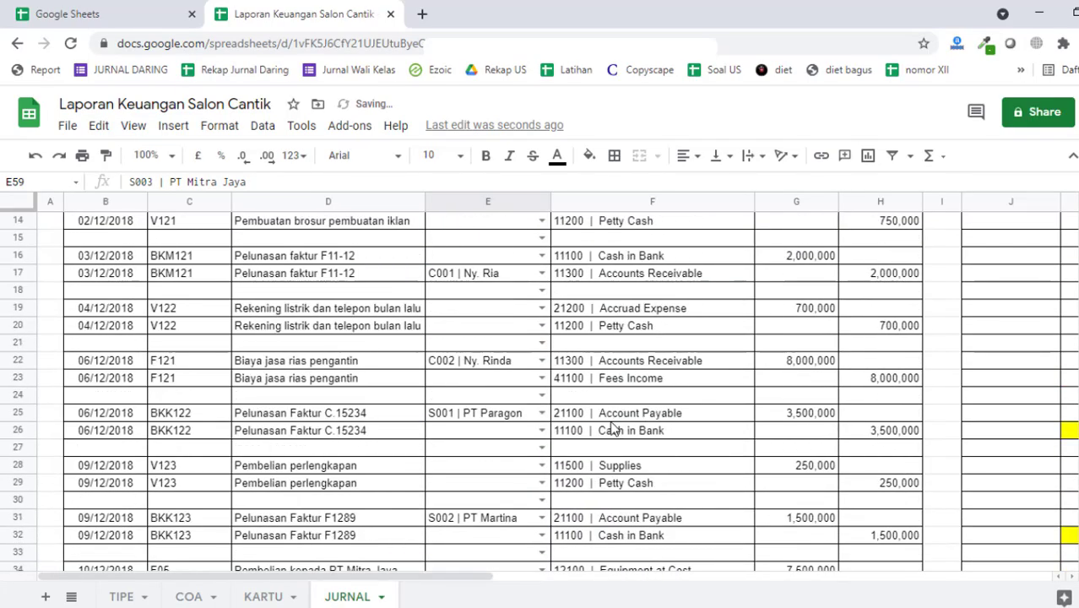
# Step: Switch to the Latihan Aplikasi Laporan Keuangan workbook and examine the separator spacing in the COA sheet's Tabel Bantu COA formula in J9
pyautogui.click(605, 384)
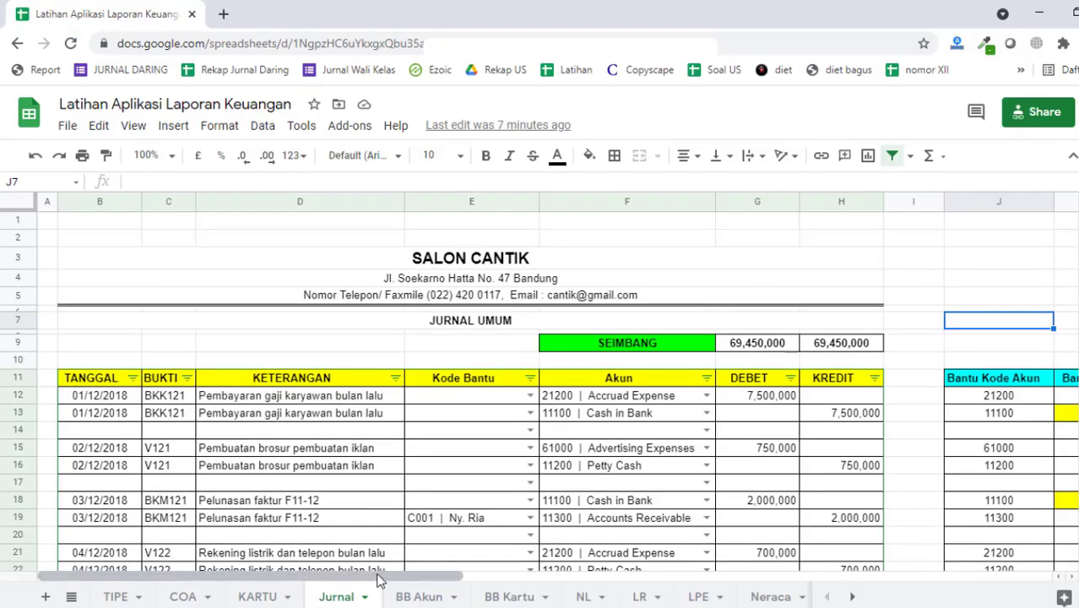
pyautogui.click(170, 597)
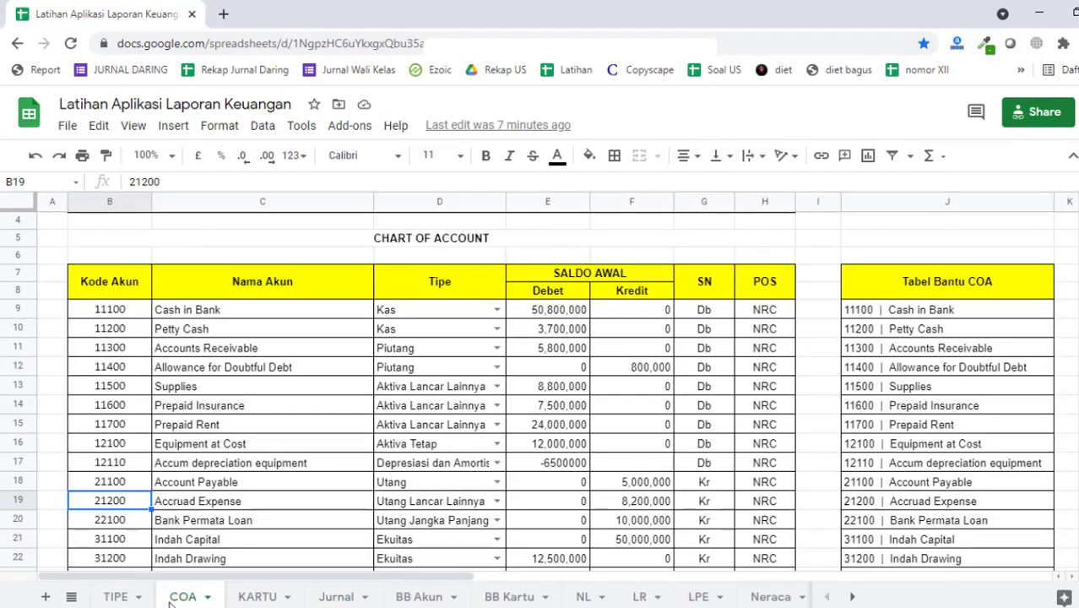
pyautogui.click(911, 309)
pyautogui.doubleClick(908, 309)
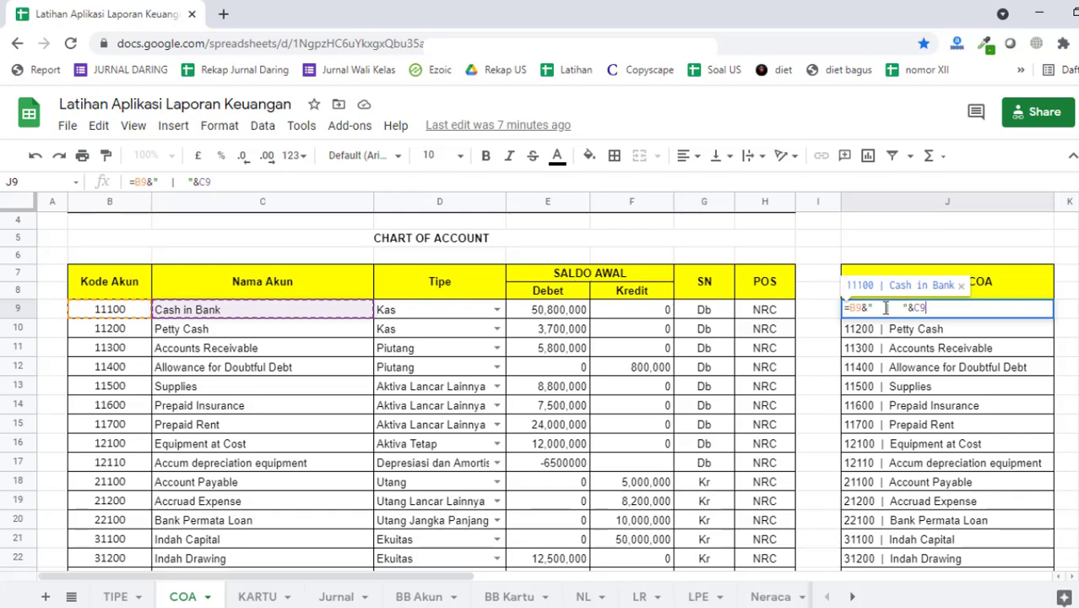
pyautogui.doubleClick(878, 308)
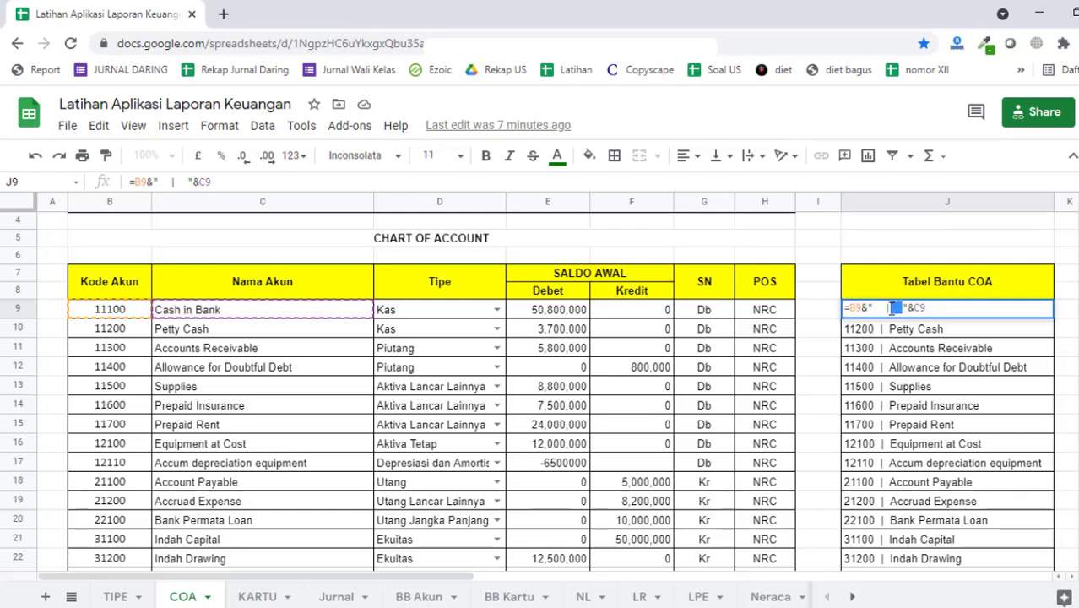
pyautogui.click(898, 308)
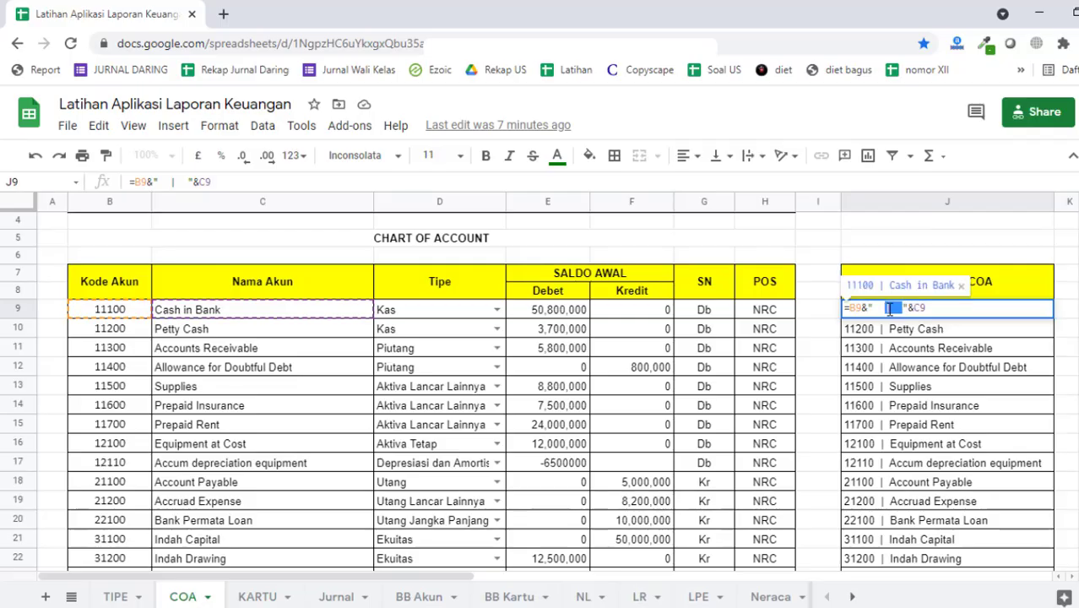
pyautogui.moveTo(890, 309); pyautogui.dragTo(894, 315)
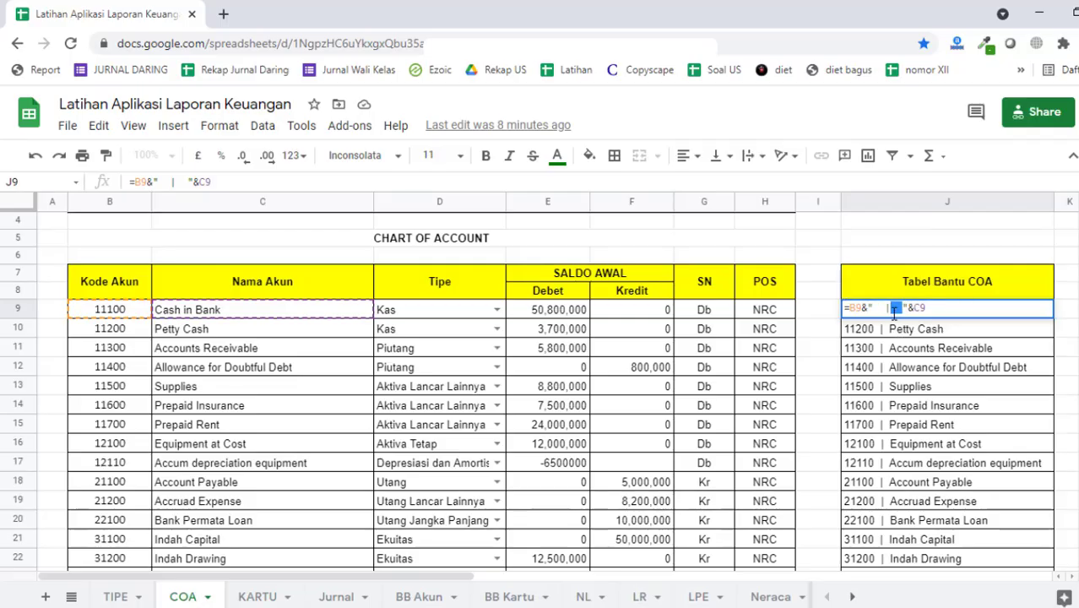
pyautogui.press('Return')
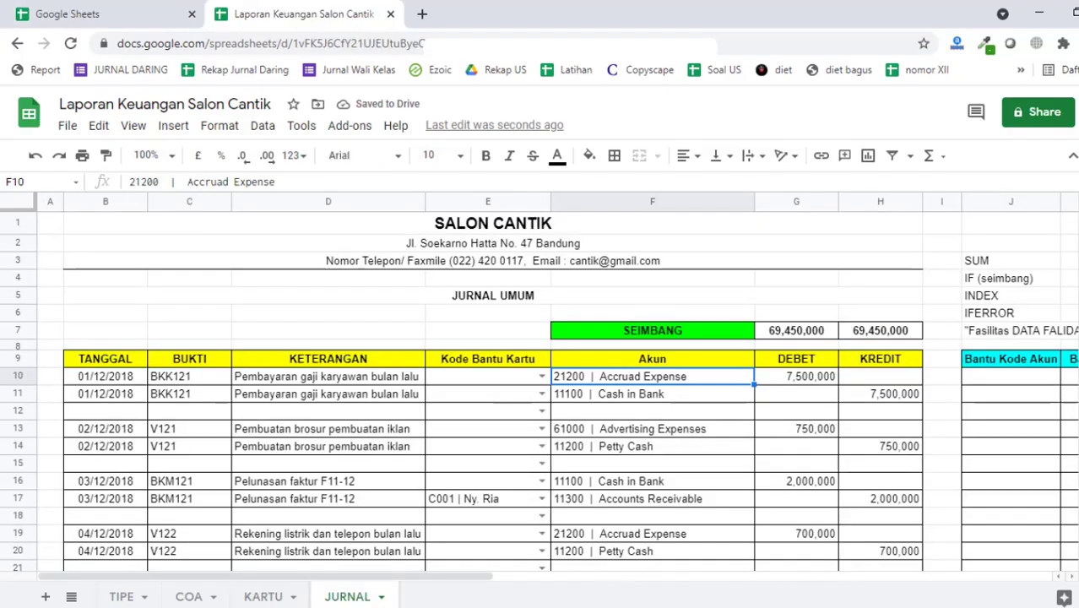
# Step: Back in Laporan Keuangan Salon Cantik, compare the KARTU helper formula in H13 with the separator spacing of the JURNAL account entry in F10
pyautogui.click(658, 416)
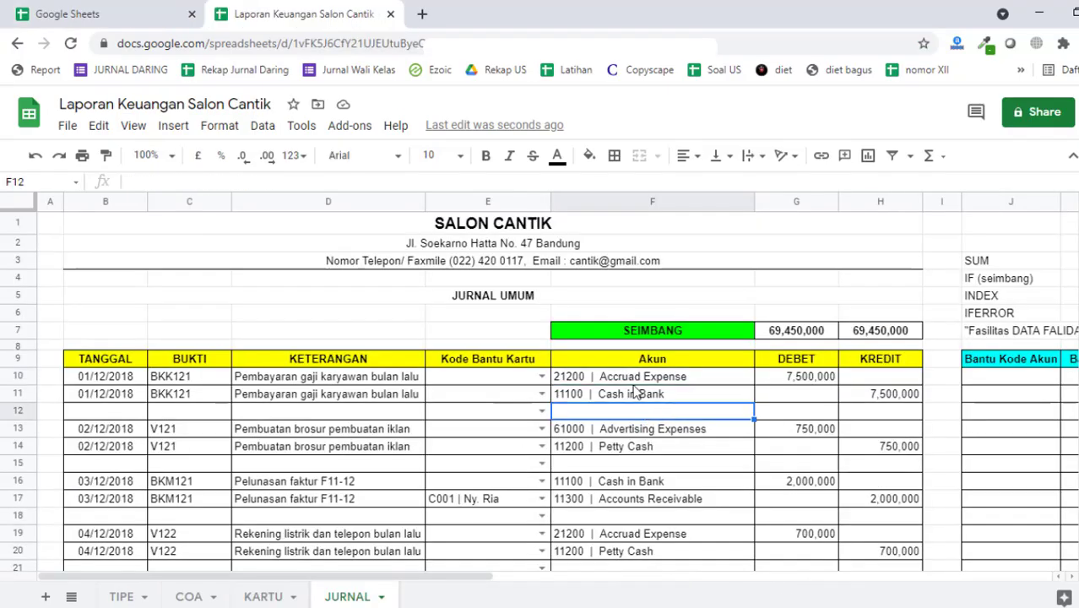
pyautogui.scroll(-5, 516, 452)
pyautogui.scroll(5, 502, 422)
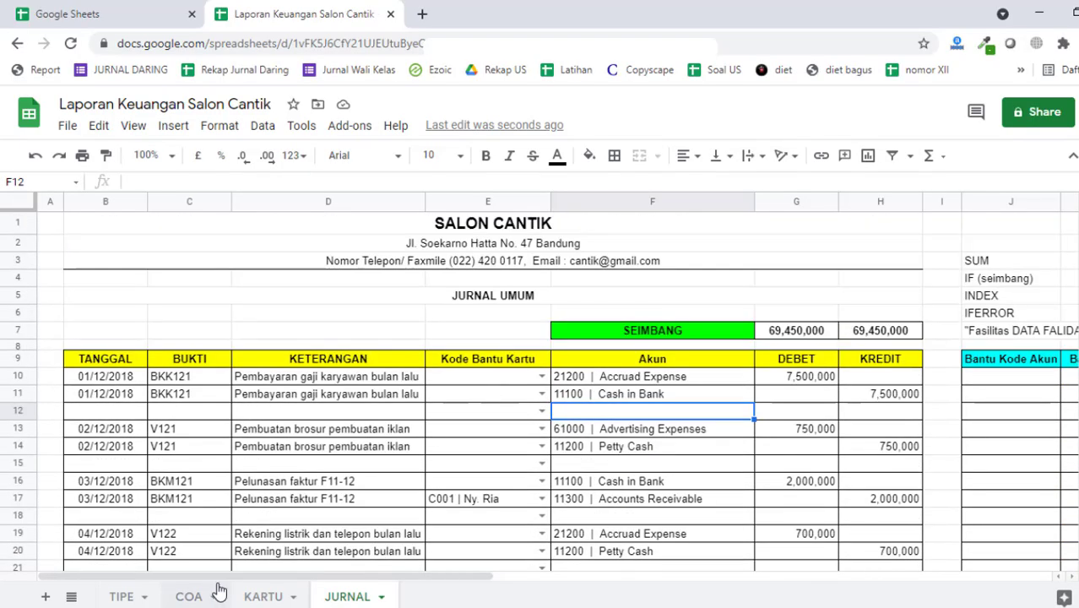
pyautogui.click(263, 597)
pyautogui.click(601, 345)
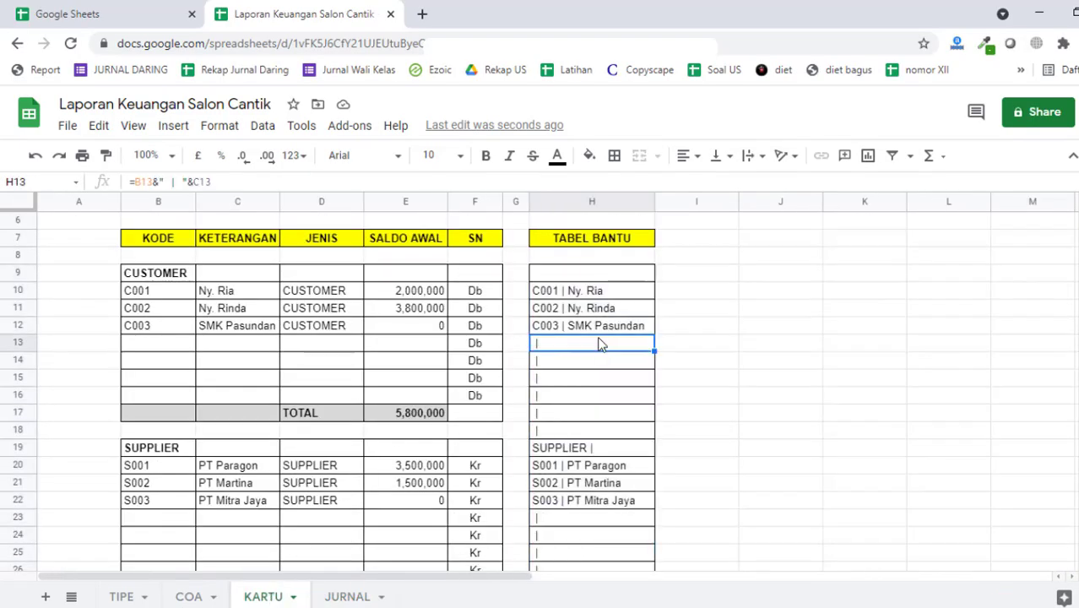
pyautogui.click(347, 597)
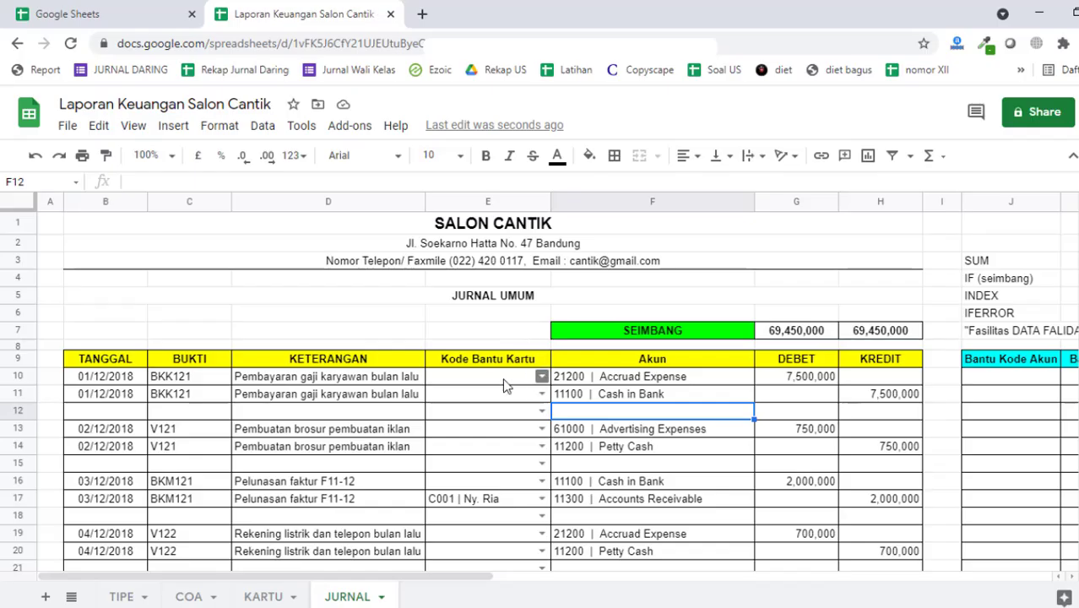
pyautogui.click(597, 382)
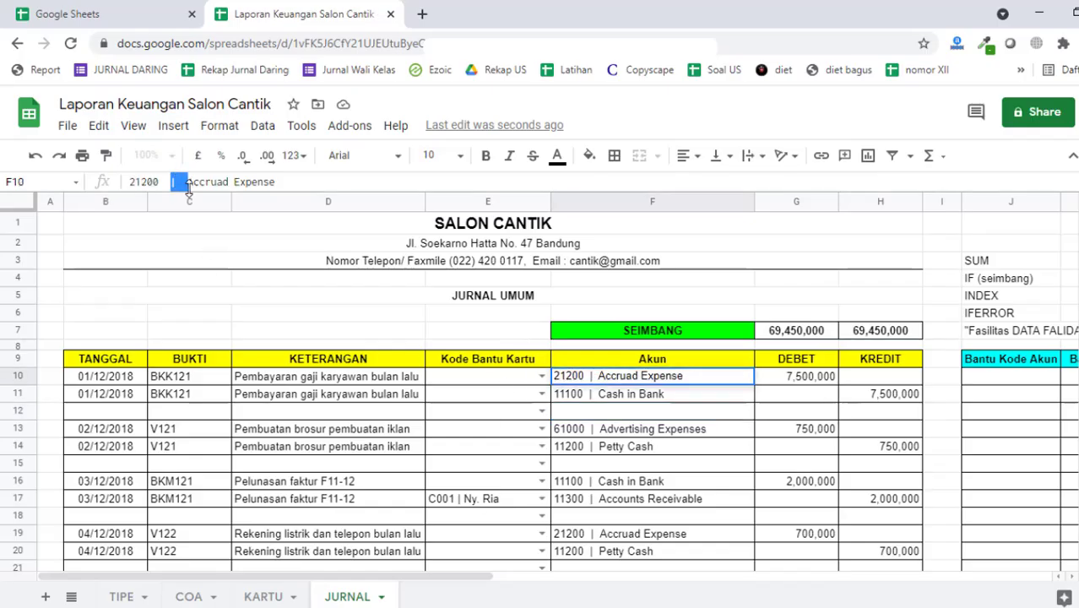
# Step: In cell J9 of the COA sheet, add spaces around the '|' separator in the formula joining B9 and C9, and fill it down to J36
pyautogui.press('Down')
pyautogui.click(189, 597)
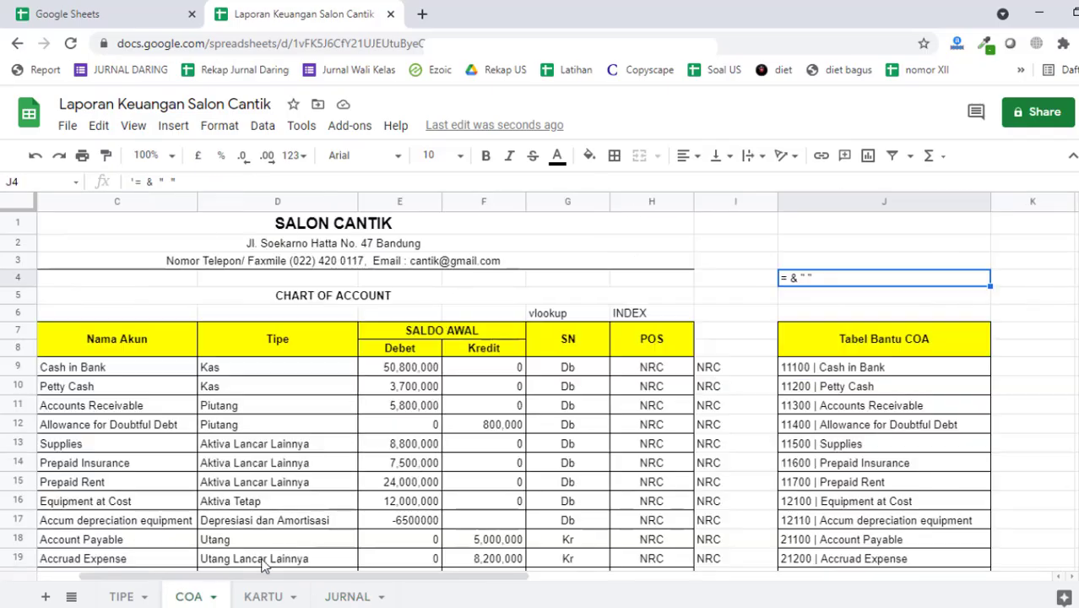
pyautogui.doubleClick(814, 377)
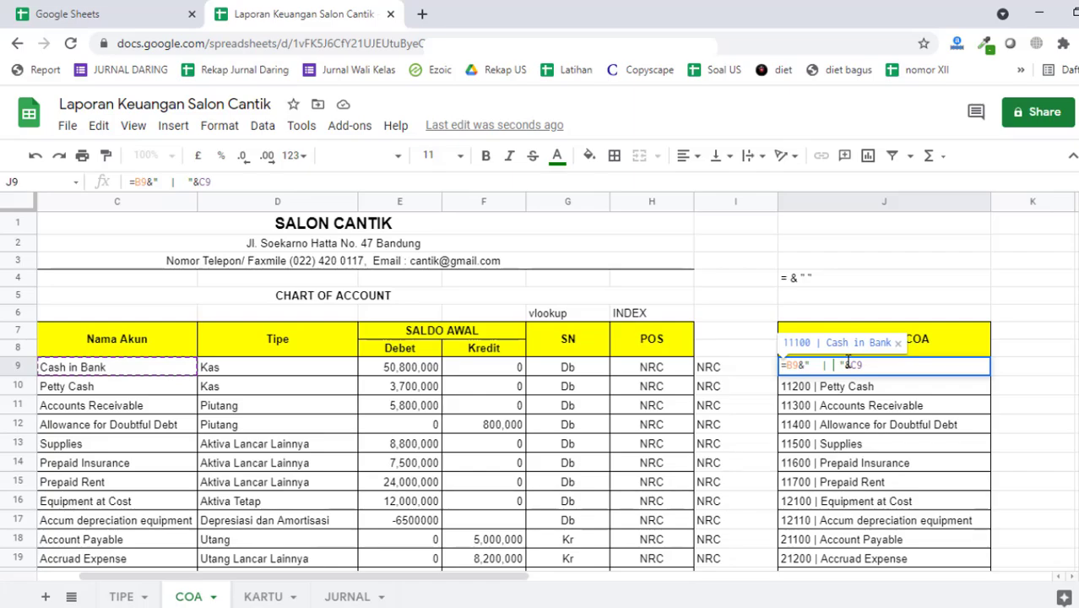
pyautogui.press('Return')
pyautogui.click(912, 374)
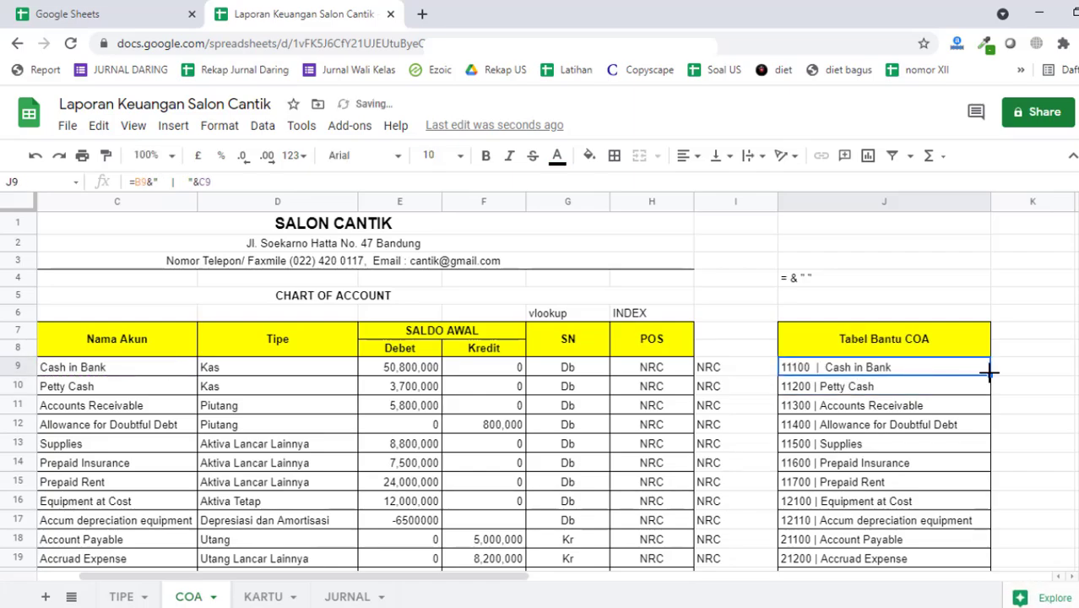
pyautogui.moveTo(972, 539); pyautogui.dragTo(993, 346)
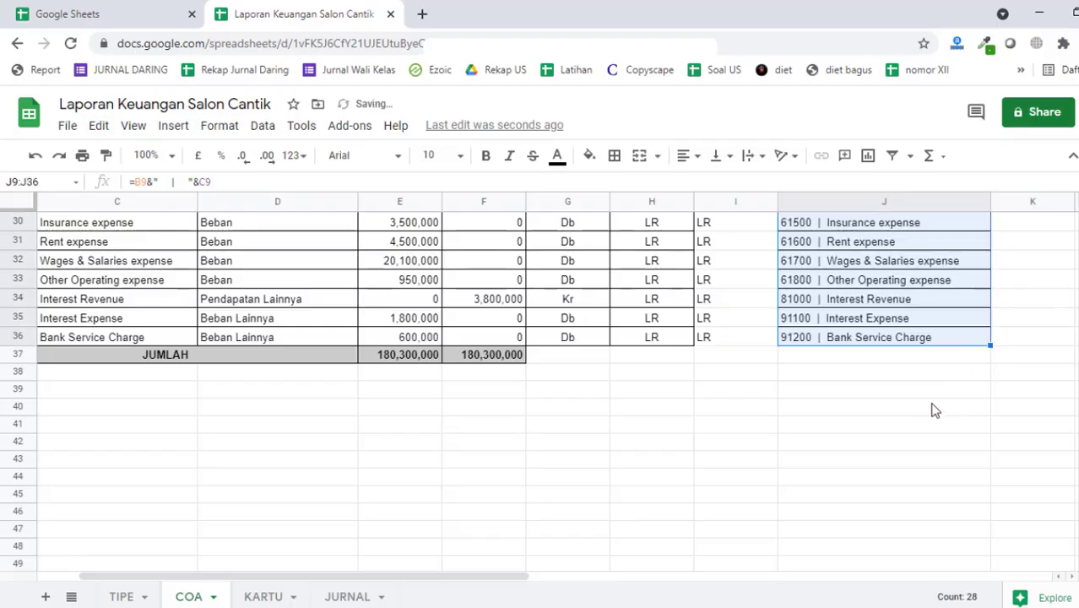
pyautogui.click(932, 409)
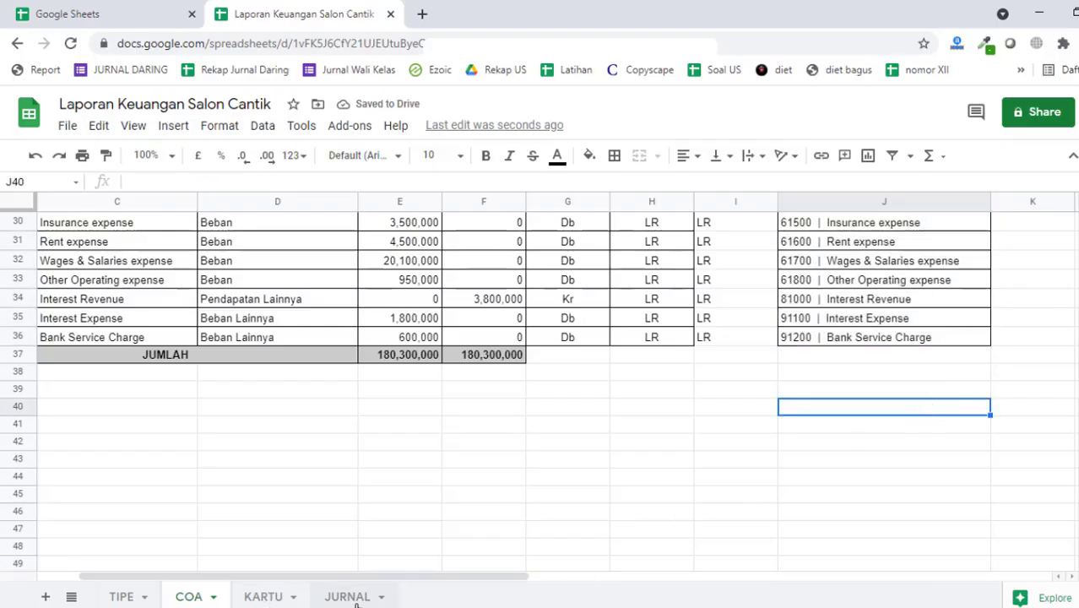
# Step: Select the Akun cells F10:F78 on the JURNAL sheet and open data validation for them
pyautogui.click(345, 596)
pyautogui.click(712, 384)
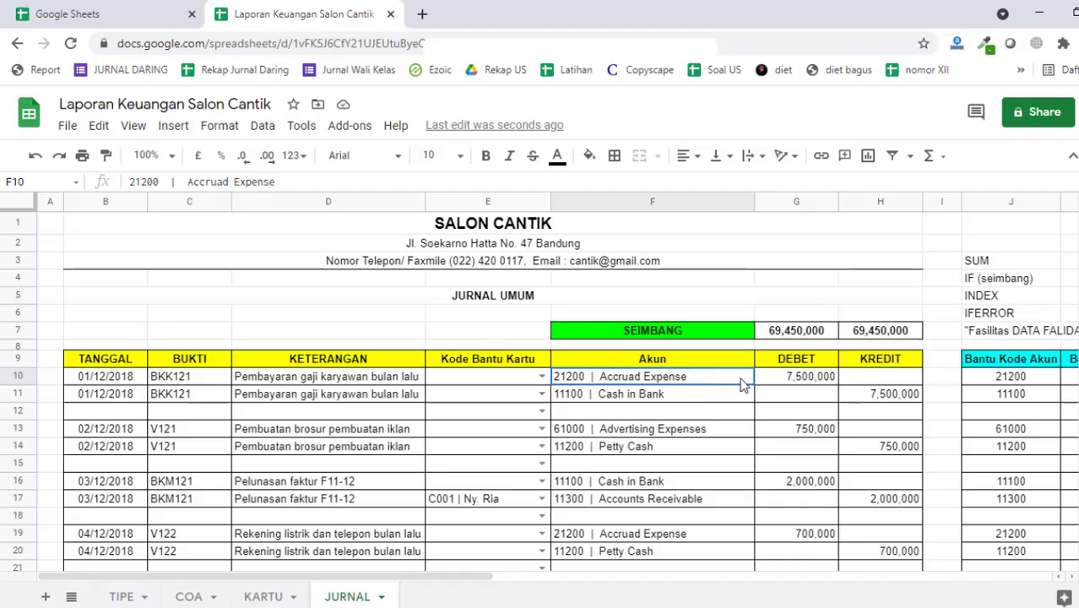
pyautogui.moveTo(743, 384); pyautogui.dragTo(737, 337)
pyautogui.scroll(15, 726, 348)
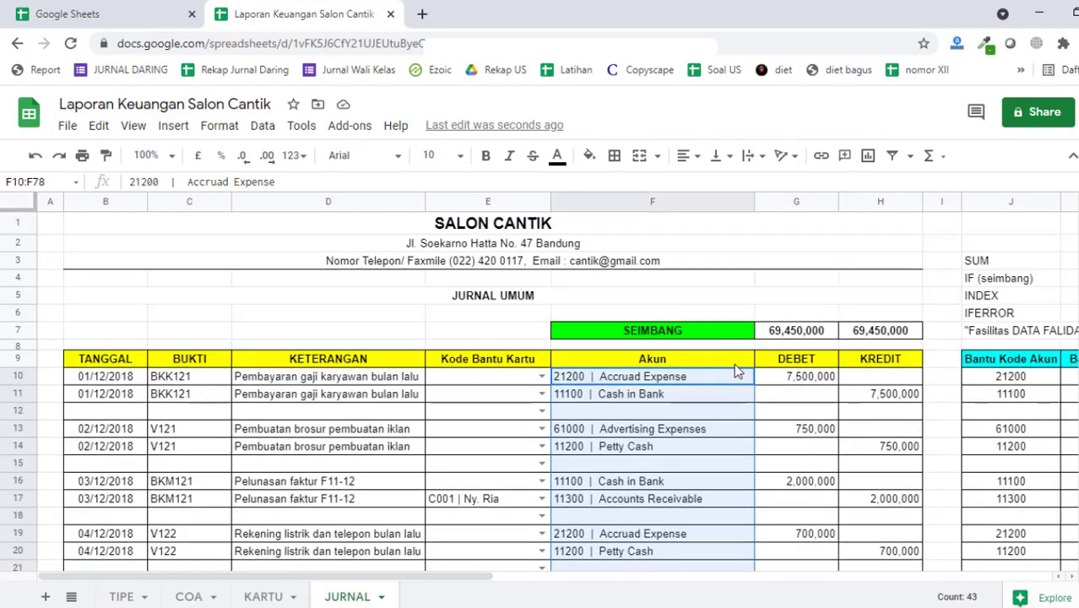
pyautogui.click(263, 126)
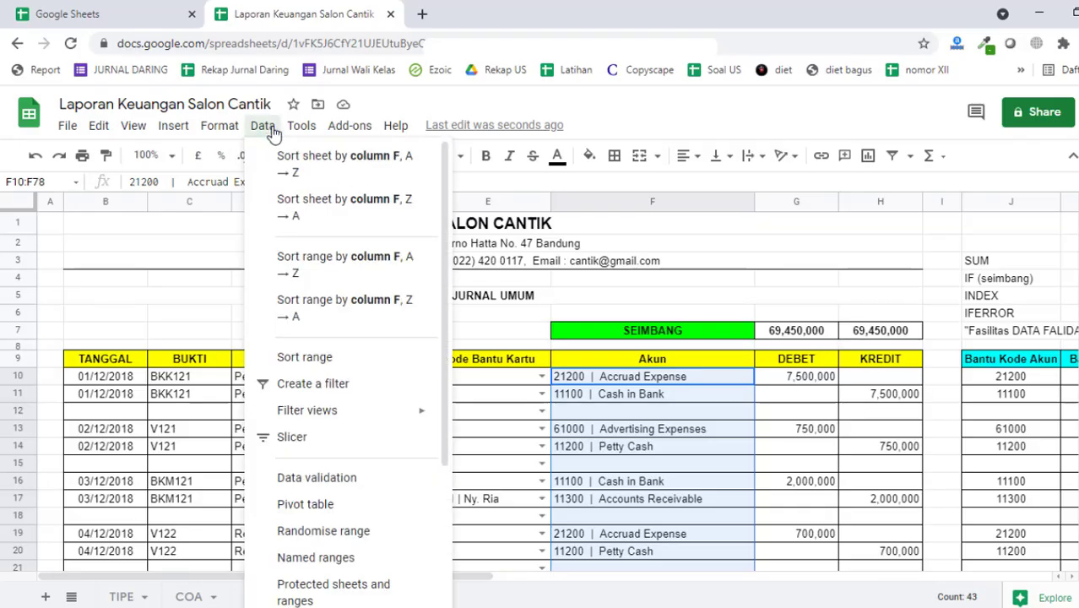
pyautogui.moveTo(301, 125)
pyautogui.moveTo(261, 129)
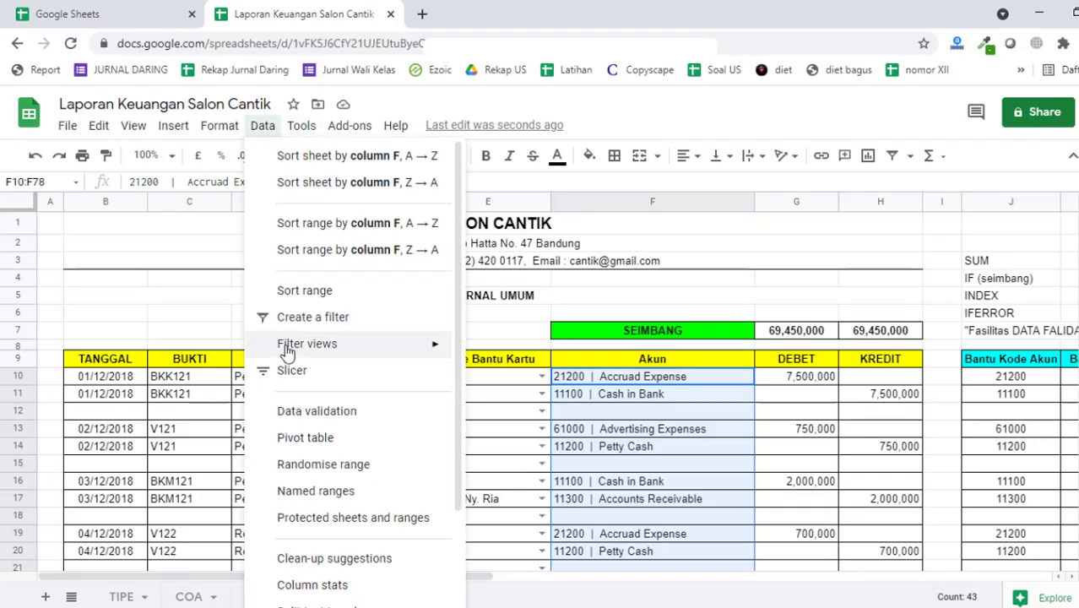
pyautogui.click(318, 412)
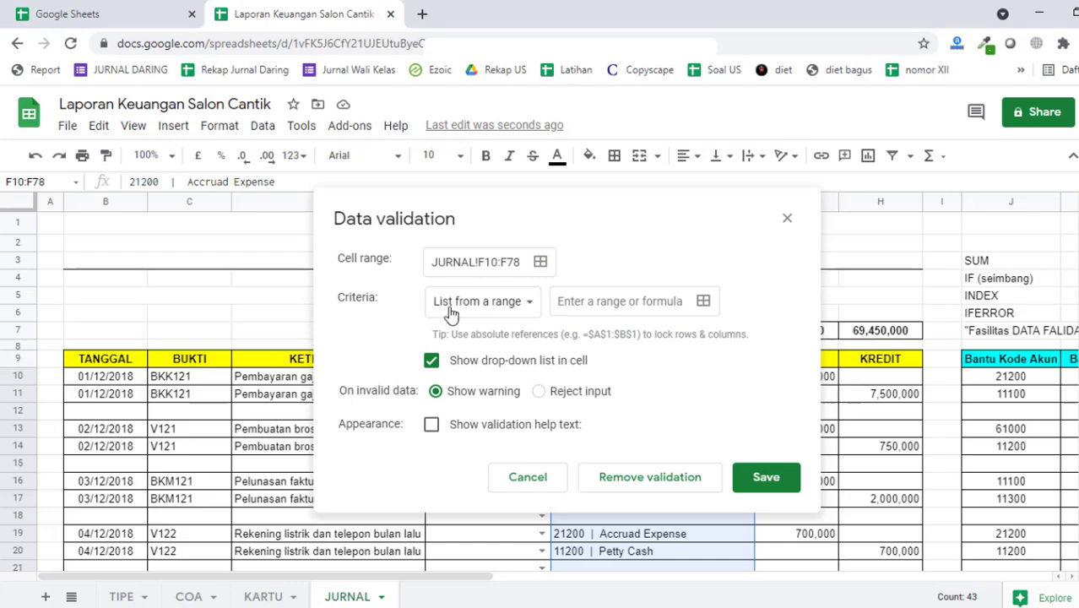
# Step: Set the validation's list source to the Tabel Bantu COA range COA!J9:J36
pyautogui.click(594, 300)
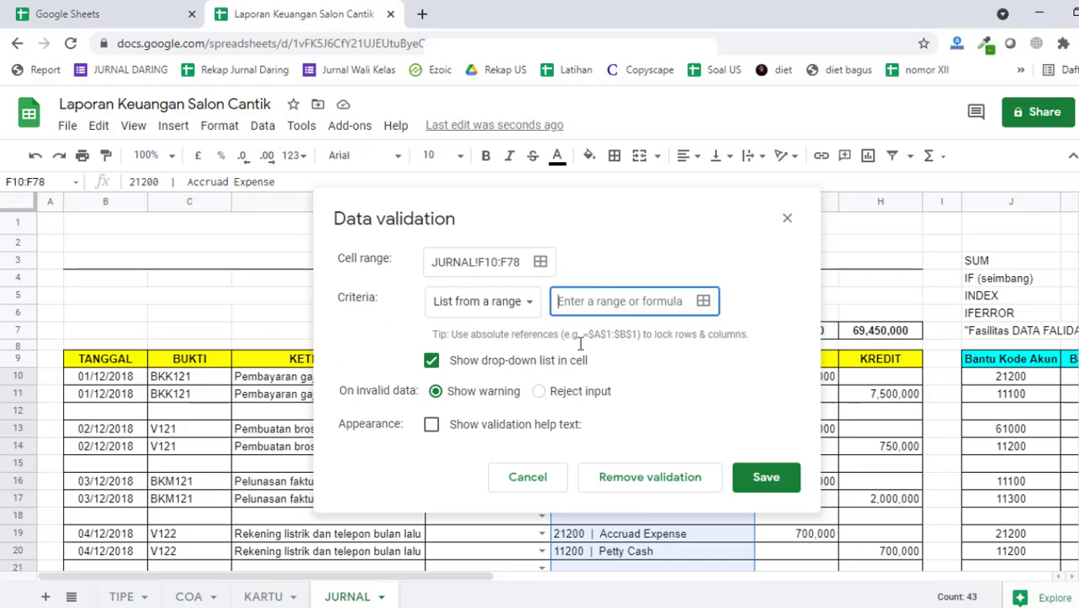
pyautogui.click(189, 597)
pyautogui.scroll(10, 961, 306)
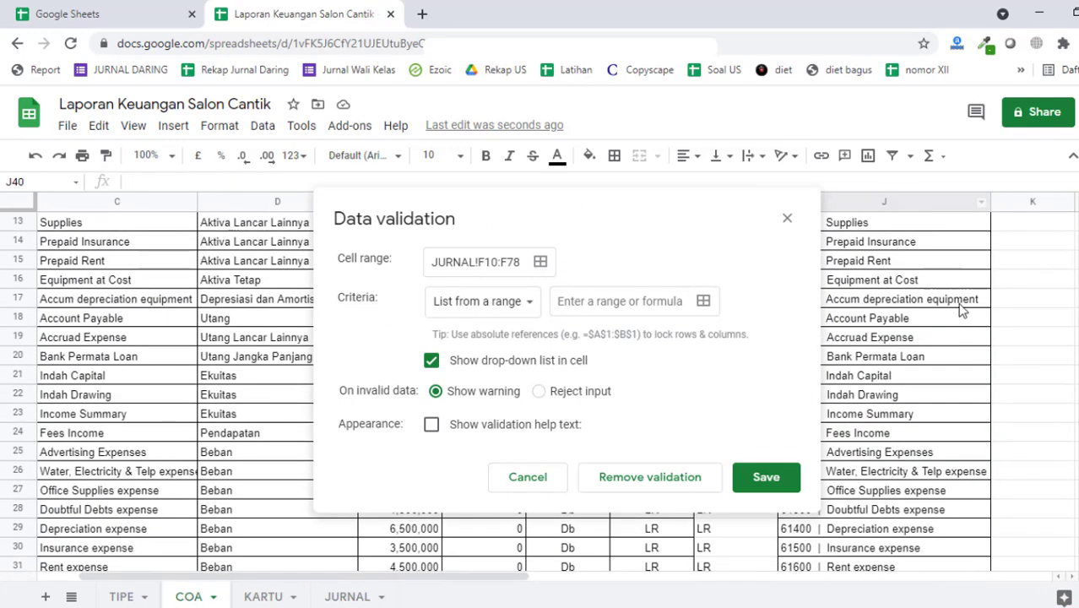
pyautogui.moveTo(706, 230); pyautogui.dragTo(491, 265)
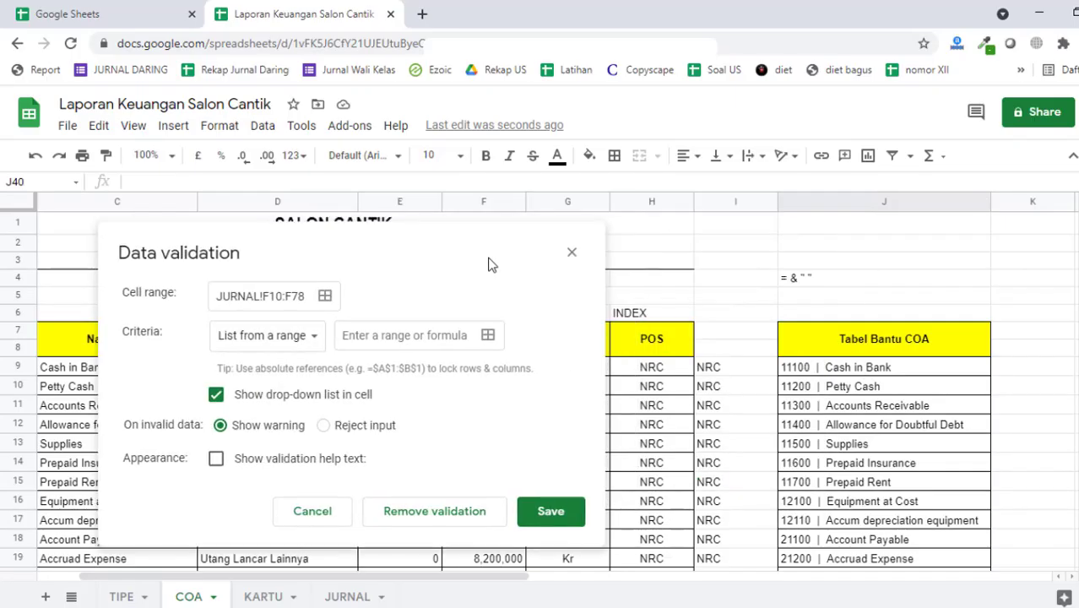
pyautogui.click(853, 371)
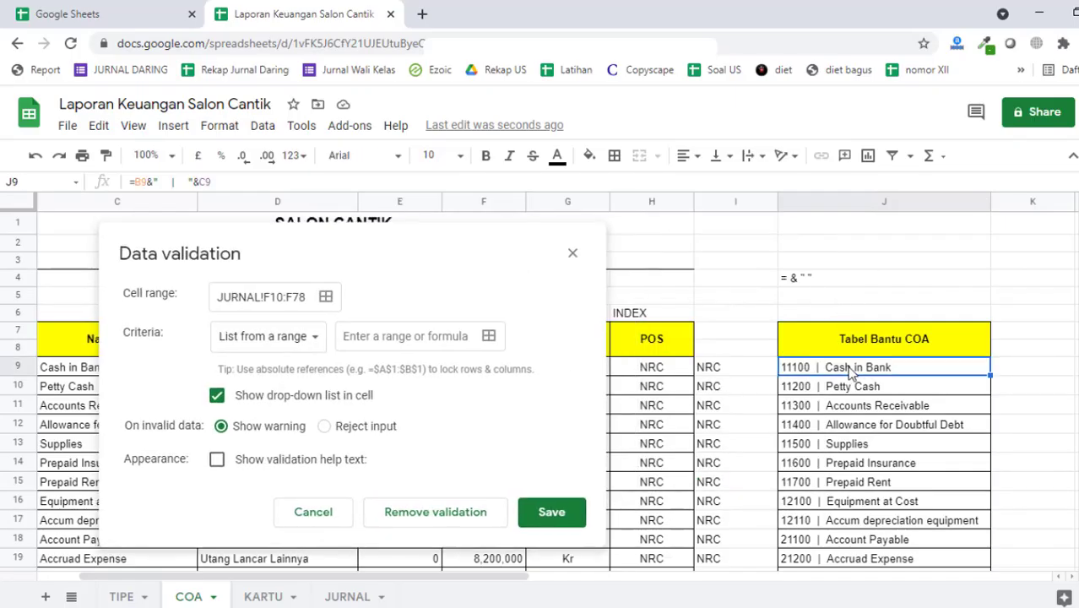
pyautogui.click(399, 337)
pyautogui.moveTo(844, 368); pyautogui.dragTo(885, 284)
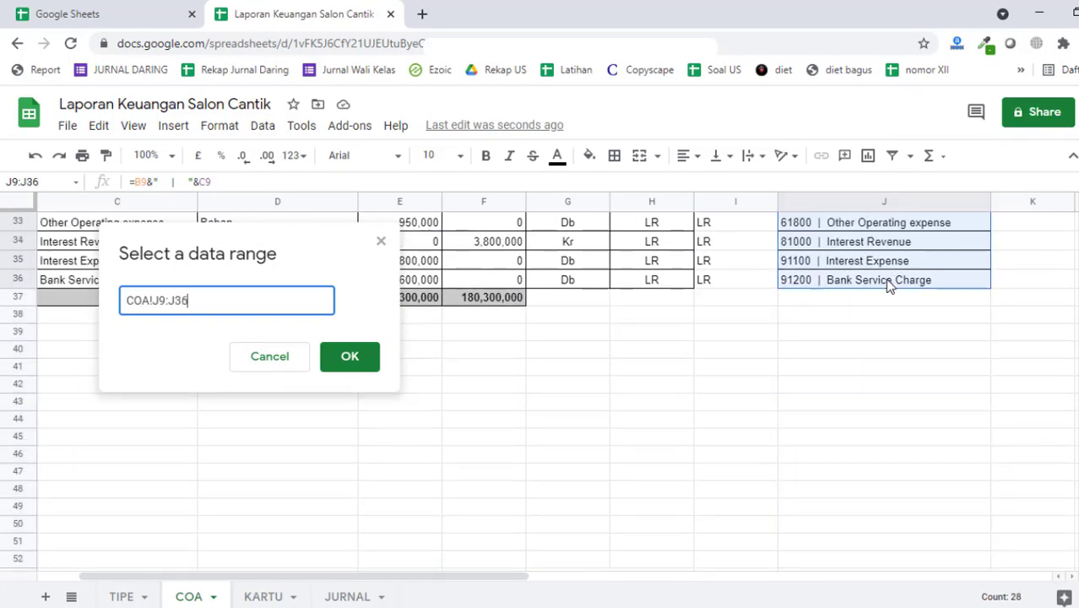
pyautogui.click(349, 359)
# Step: Clear the list source and select COA!J9:J36 as the source range again
pyautogui.moveTo(622, 301); pyautogui.dragTo(510, 285)
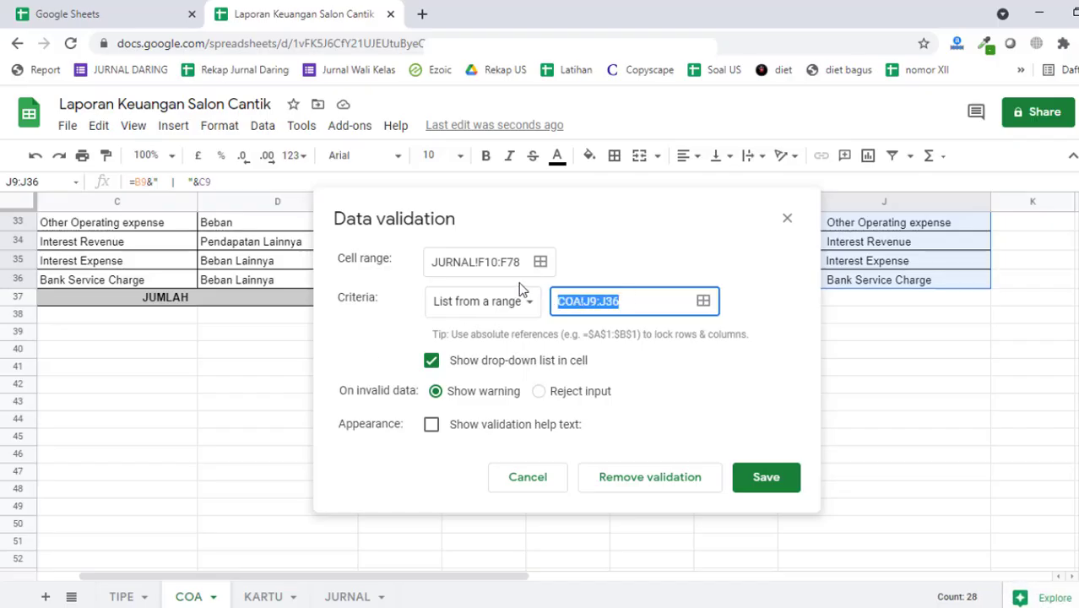
pyautogui.write('\\')
pyautogui.press('BackSpace')
pyautogui.click(880, 299)
pyautogui.scroll(3, 889, 346)
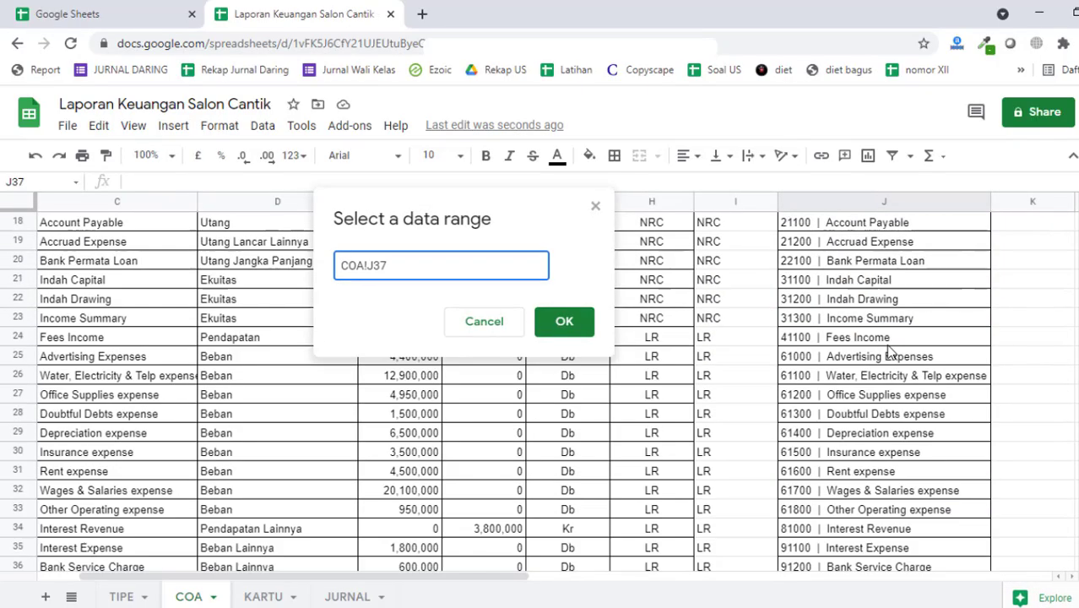
pyautogui.scroll(1, 889, 347)
pyautogui.scroll(-2, 883, 347)
pyautogui.scroll(3, 790, 340)
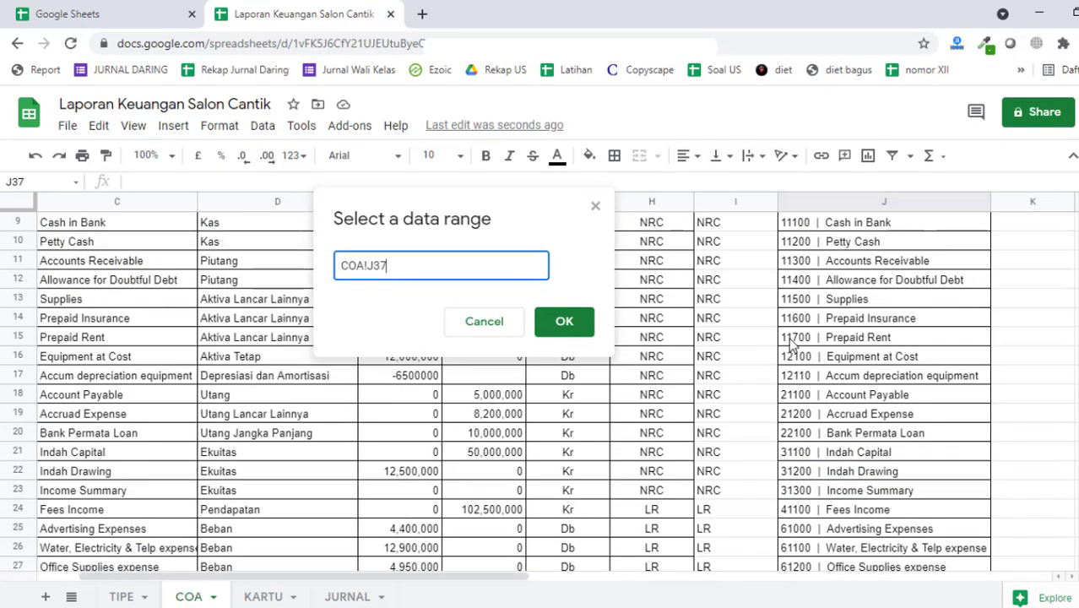
pyautogui.scroll(2, 811, 354)
pyautogui.moveTo(851, 372); pyautogui.dragTo(873, 421)
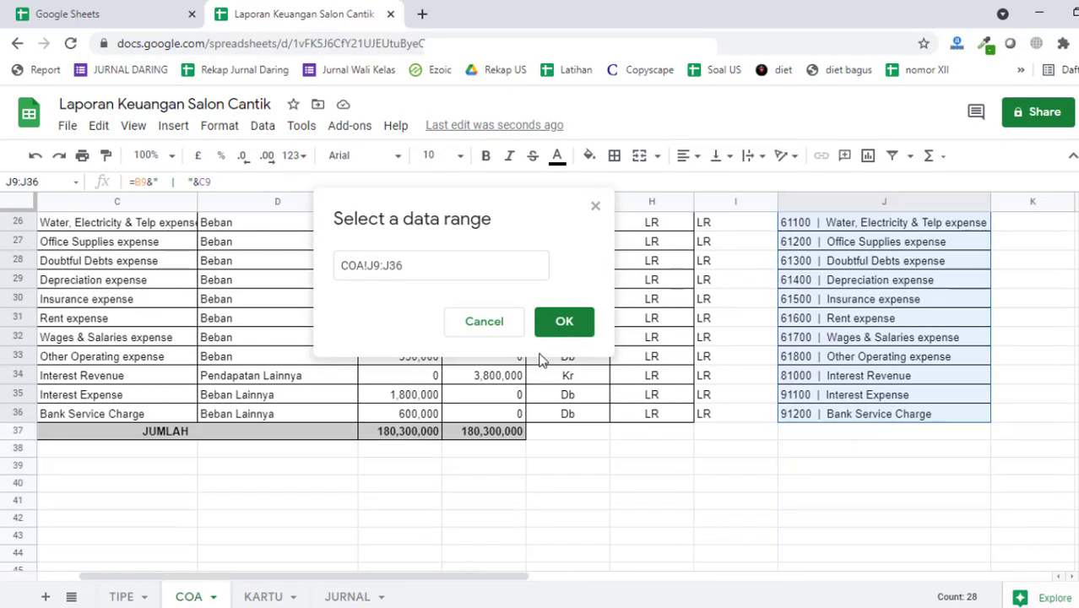
pyautogui.click(564, 328)
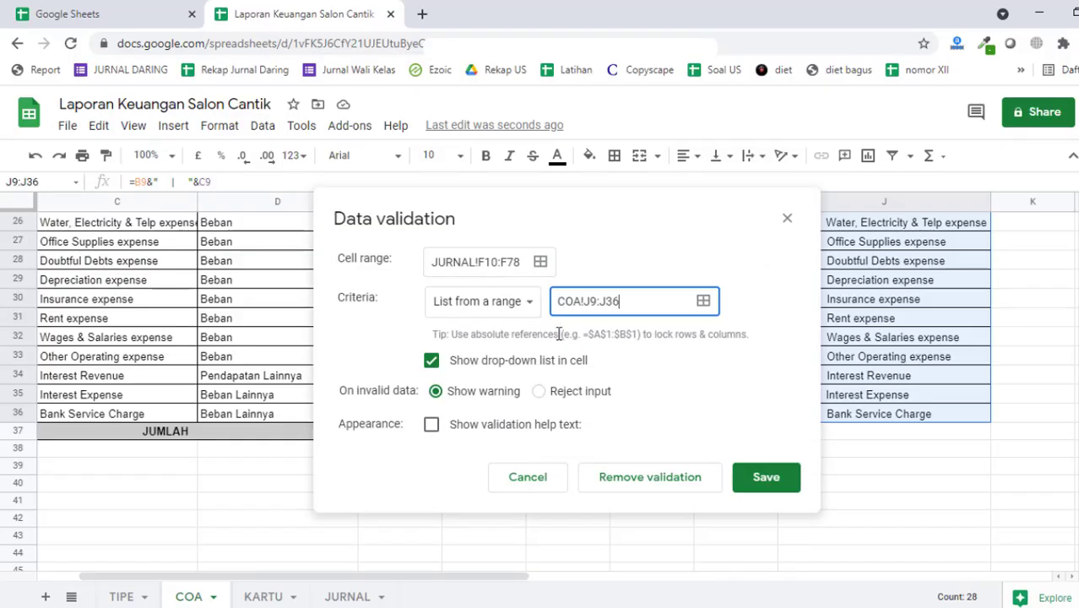
# Step: Set the rule to reject invalid input and save the data validation
pyautogui.click(539, 393)
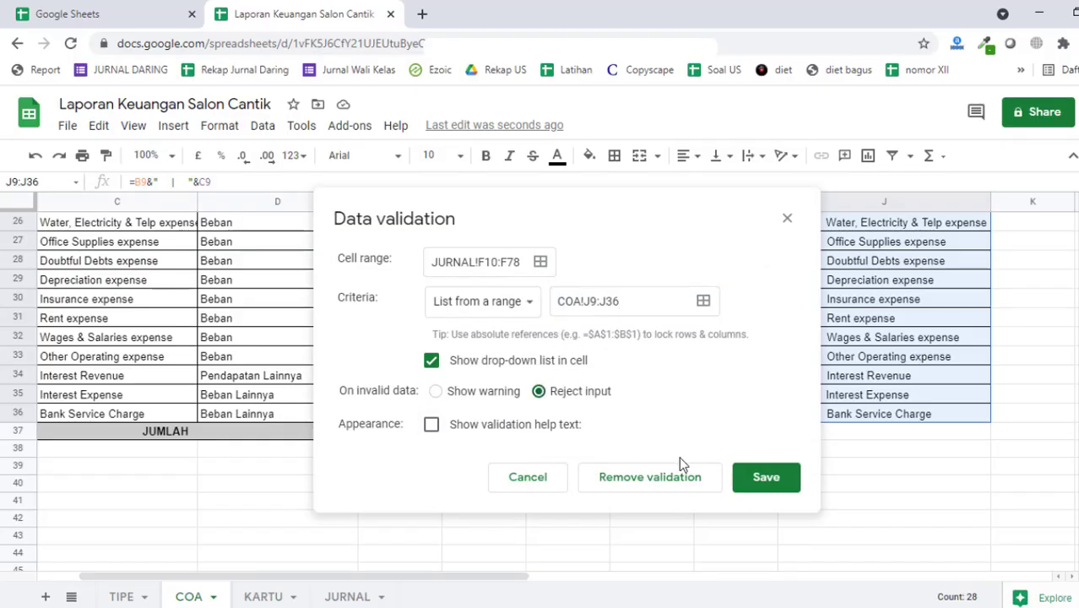
pyautogui.click(760, 484)
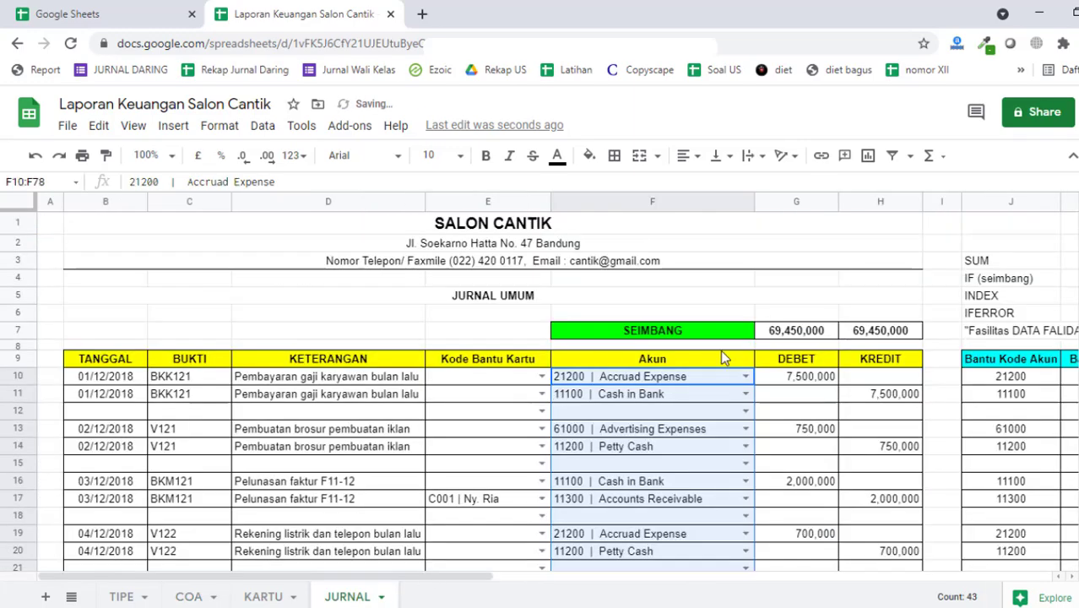
# Step: Examine the drop-downs in the Akun column and in cell E17, and look over the COA sheet
pyautogui.click(746, 376)
pyautogui.click(849, 264)
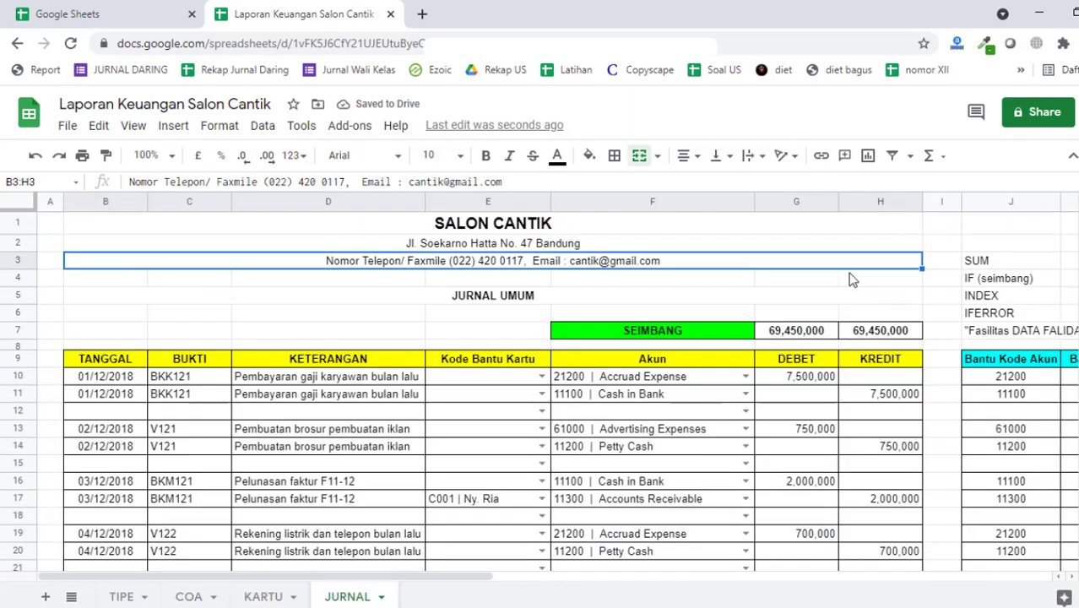
pyautogui.click(831, 297)
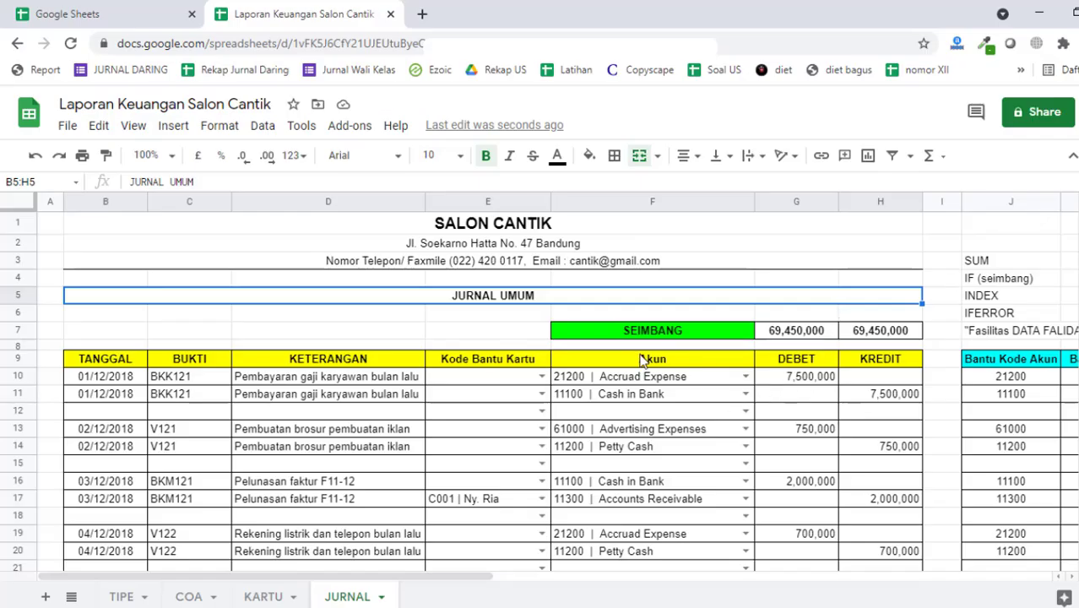
pyautogui.click(542, 500)
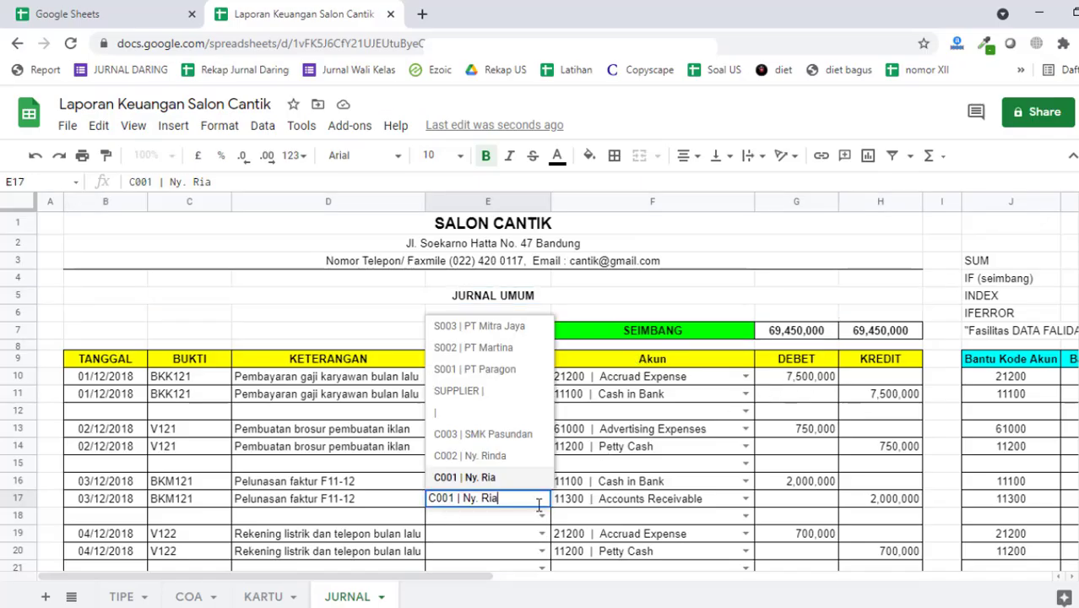
pyautogui.click(812, 395)
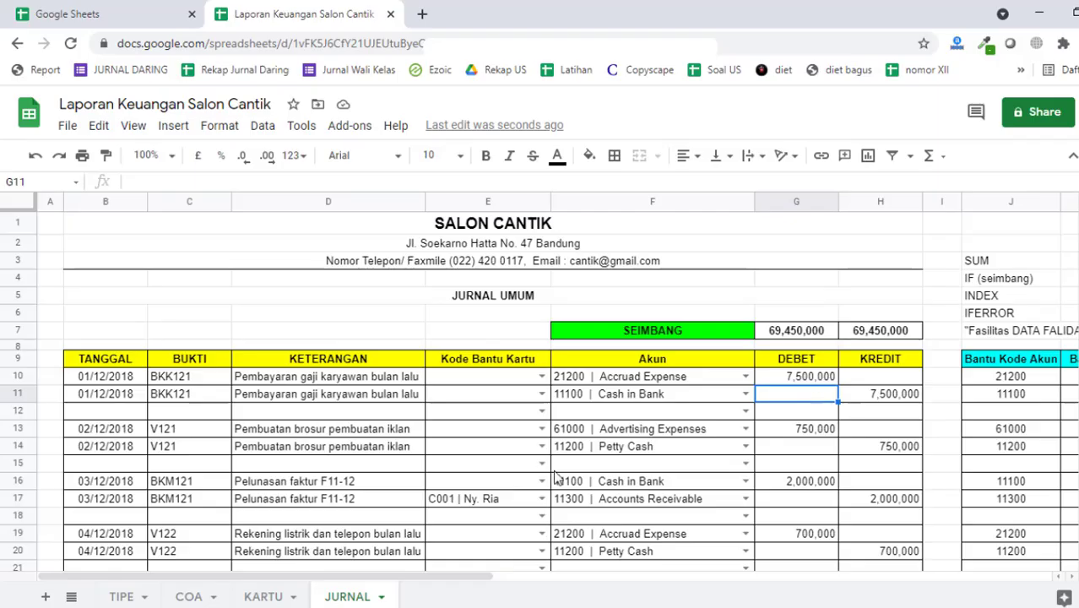
pyautogui.click(671, 382)
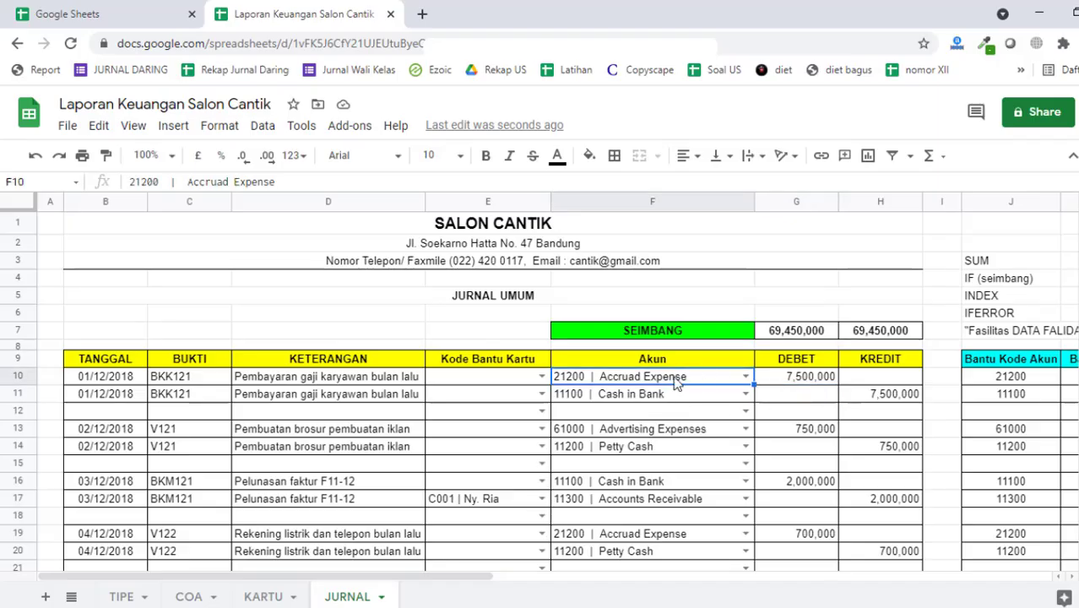
pyautogui.scroll(-4, 684, 389)
pyautogui.scroll(4, 686, 395)
pyautogui.click(188, 597)
pyautogui.click(348, 596)
# Step: Try to enter 1111 in the empty Akun cell F12 to test the validation
pyautogui.click(661, 414)
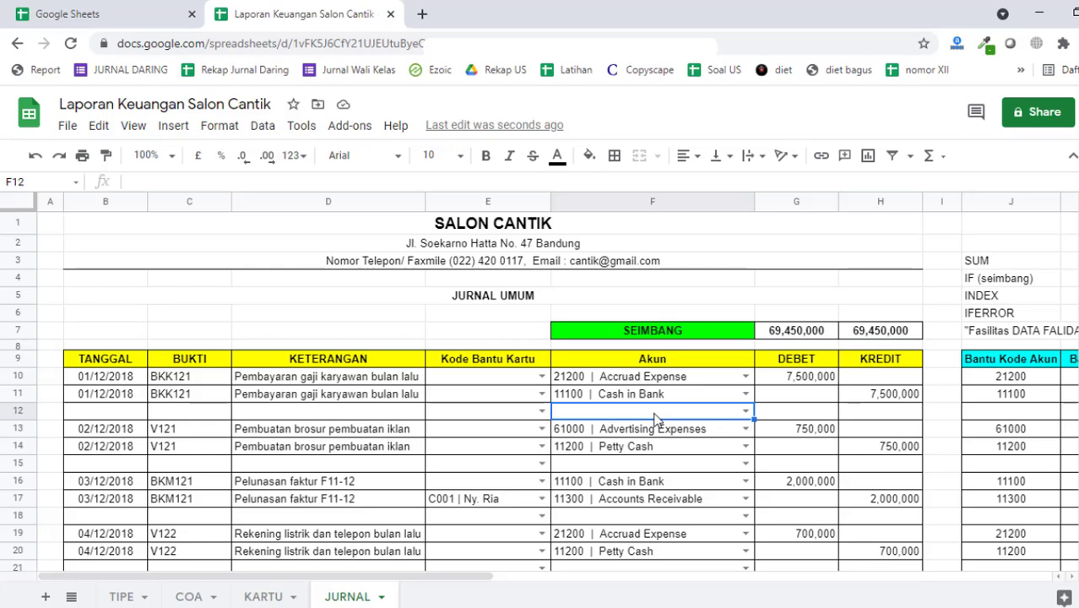
pyautogui.write('1111')
pyautogui.press('Return')
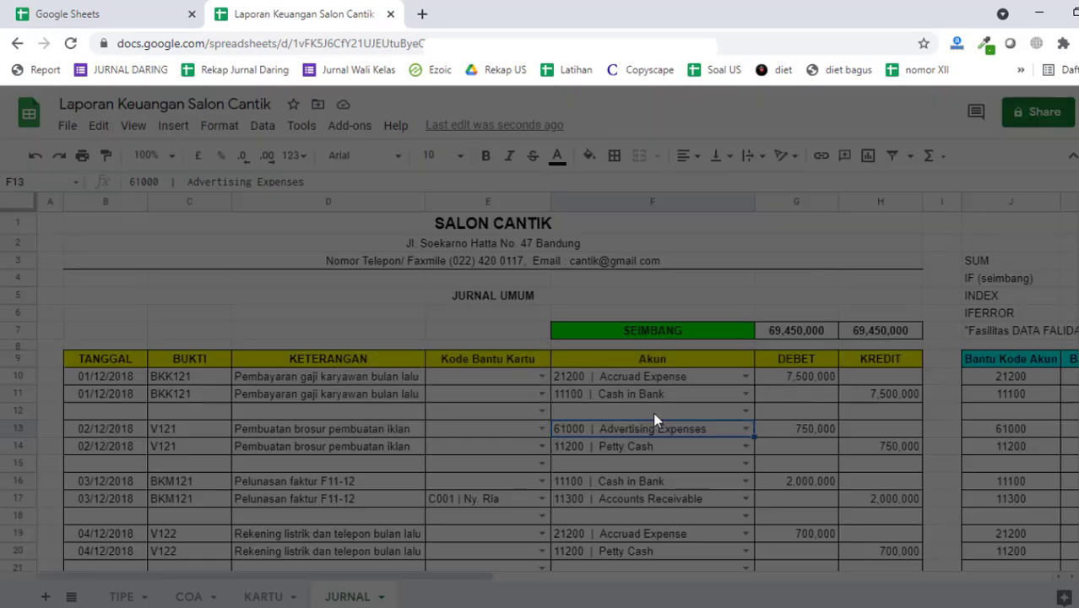
pyautogui.press('Return')
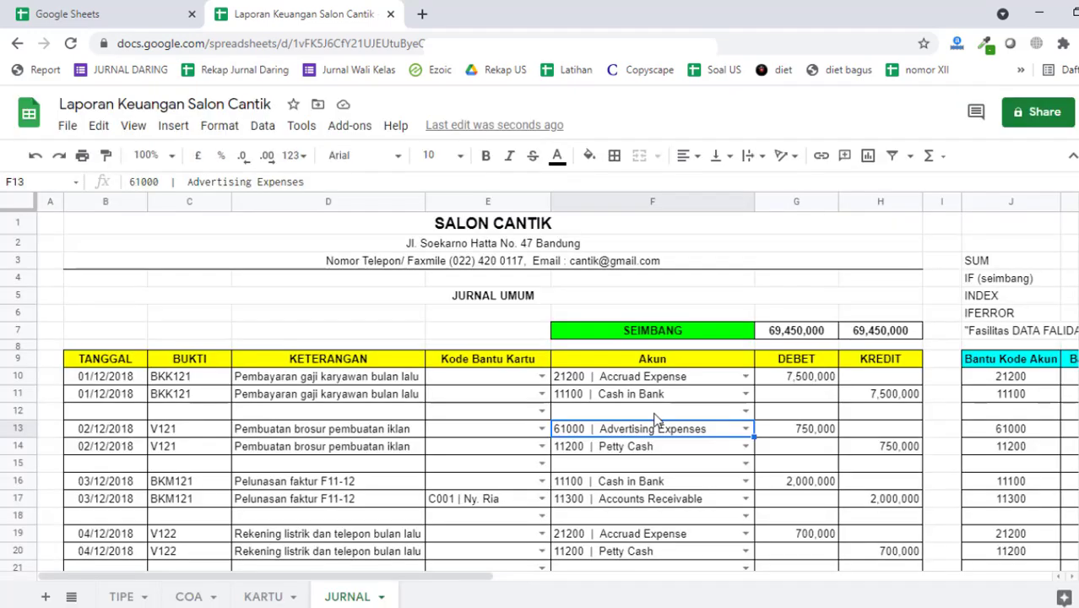
# Step: Review the data validation rule of Akun cell F10 and save it again
pyautogui.click(707, 414)
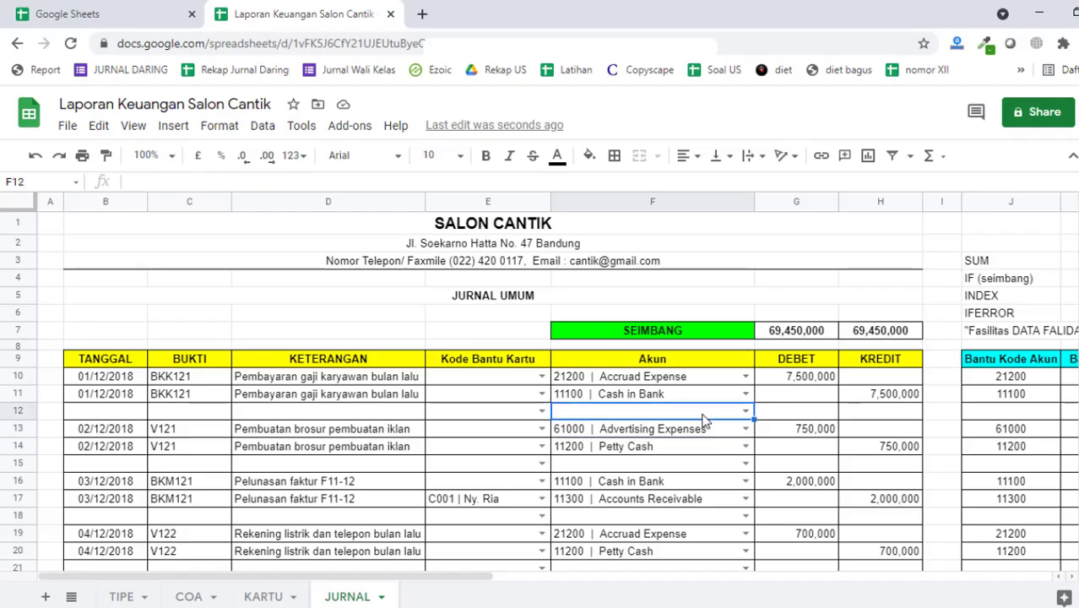
pyautogui.click(692, 381)
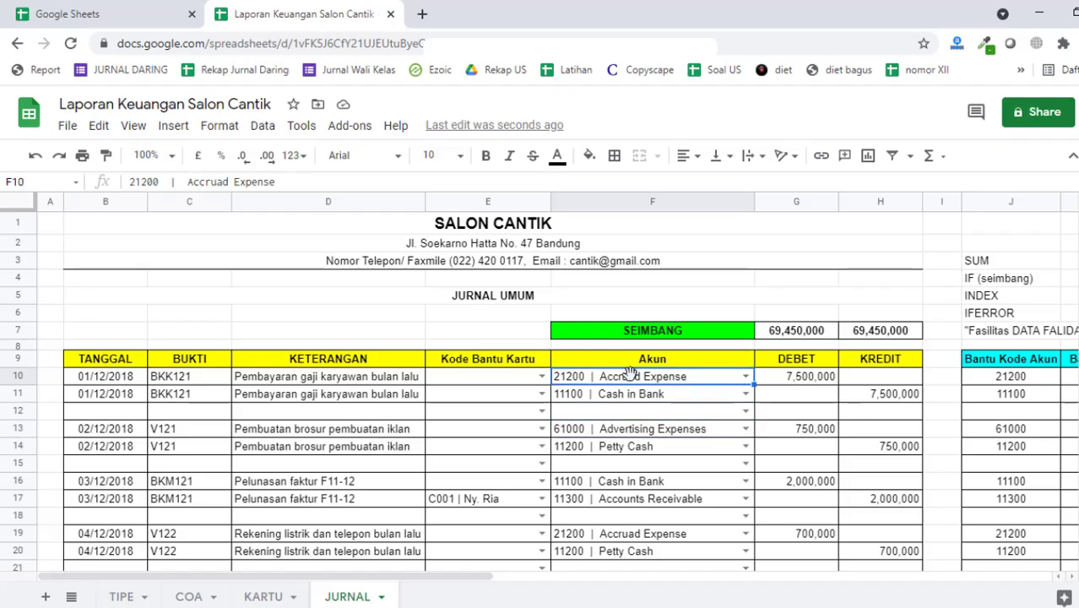
pyautogui.click(263, 127)
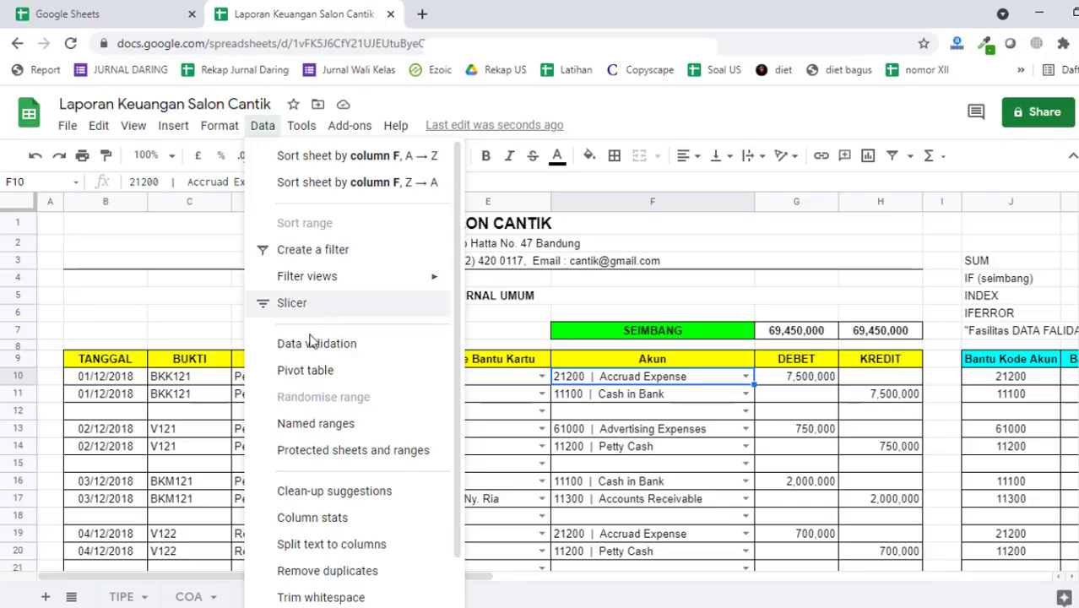
pyautogui.click(333, 340)
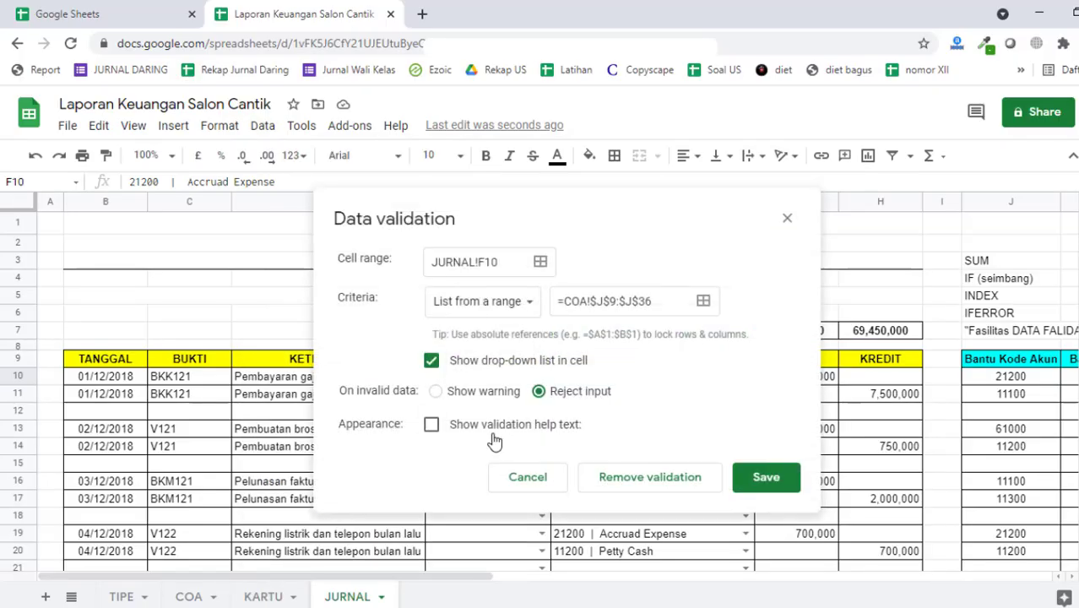
pyautogui.click(767, 477)
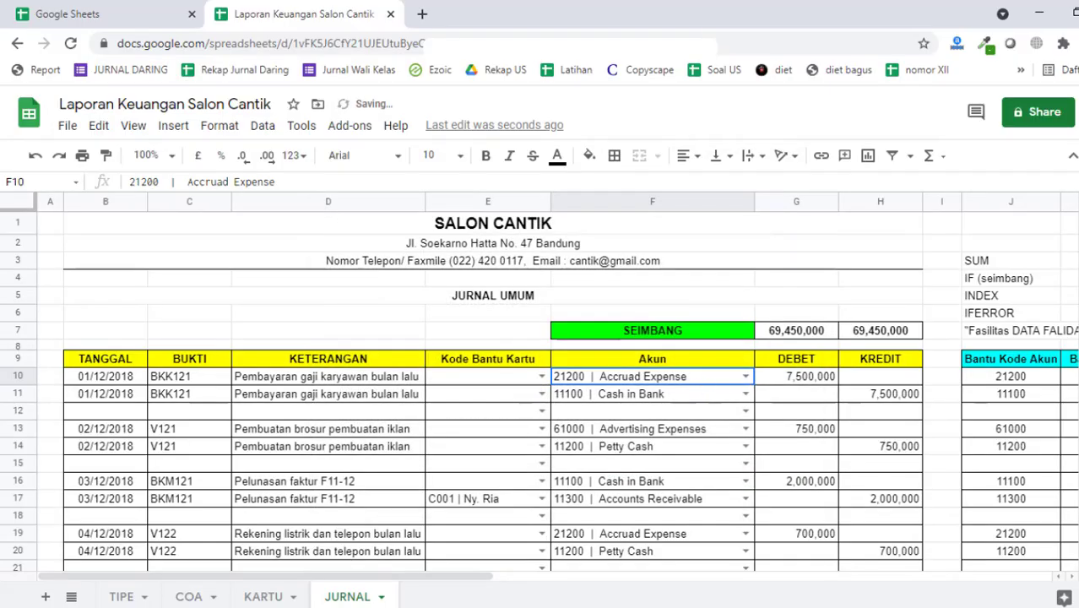
pyautogui.moveTo(652, 376); pyautogui.dragTo(680, 450)
pyautogui.scroll(15, 675, 374)
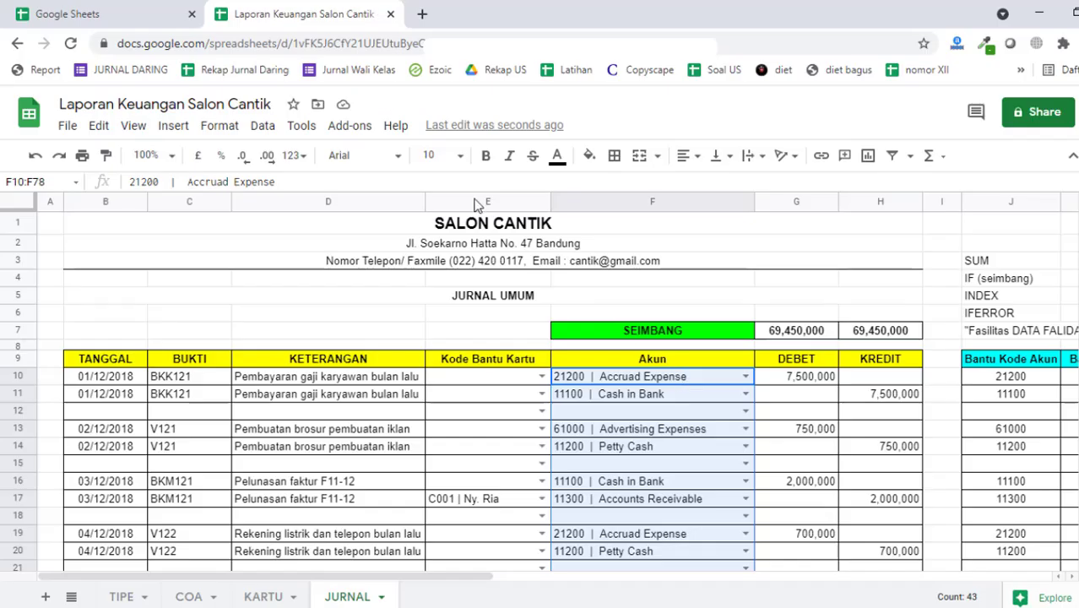
pyautogui.click(262, 125)
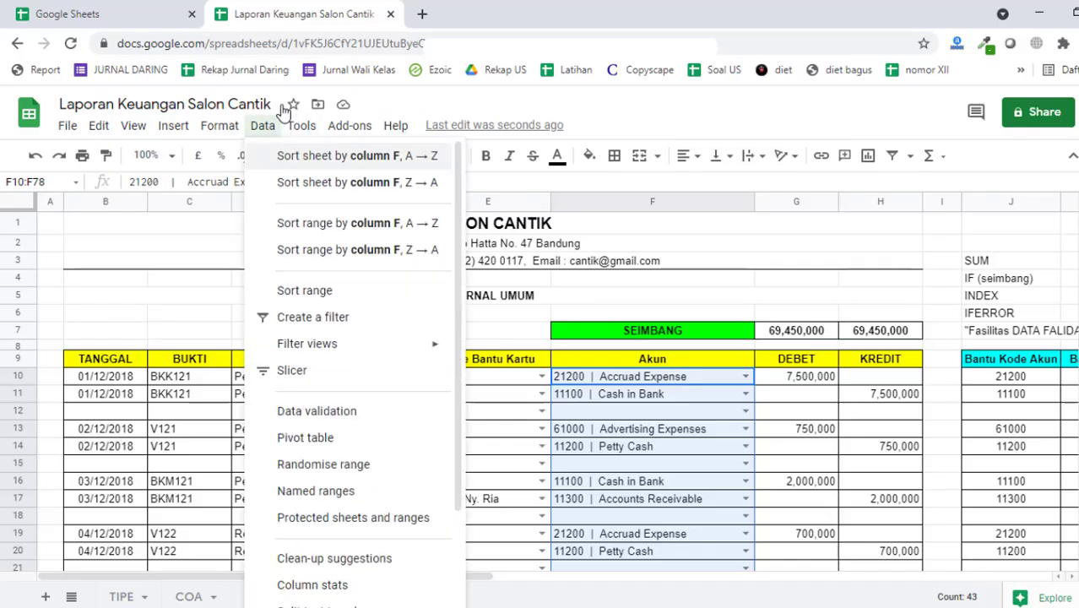
pyautogui.click(894, 419)
# Step: Try to enter saSADS in the empty Akun cell F12 to test the validation, and dismiss the alert
pyautogui.click(686, 414)
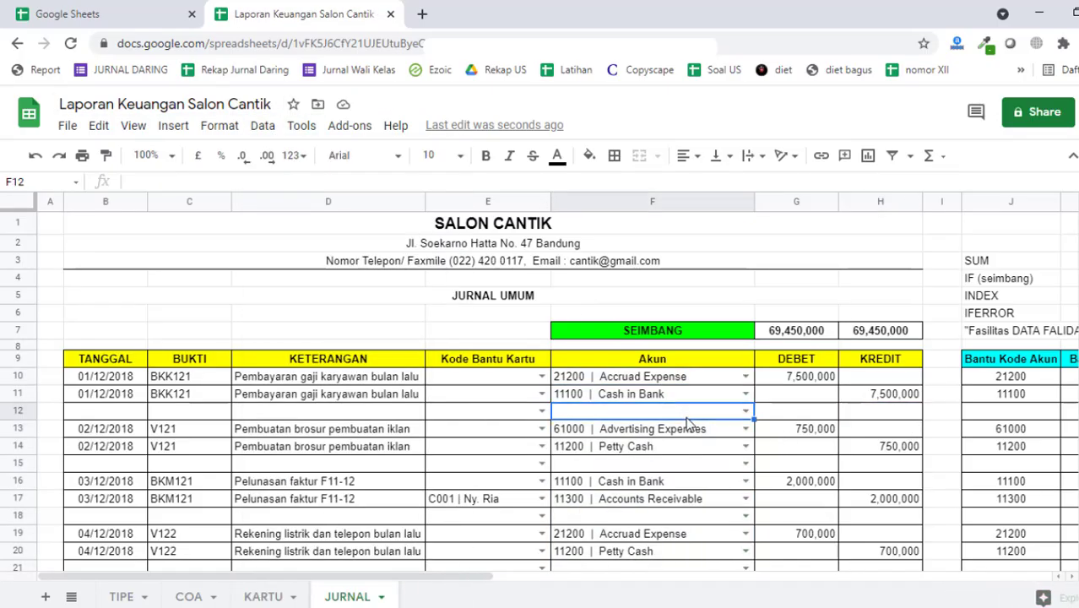
pyautogui.write('saSADS')
pyautogui.click(1016, 447)
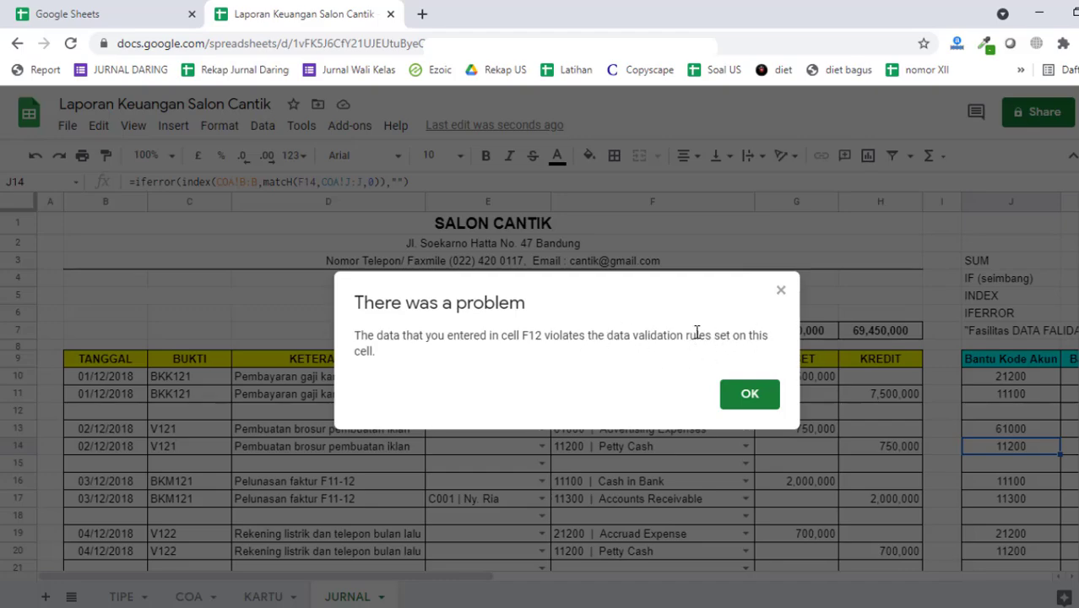
pyautogui.click(764, 405)
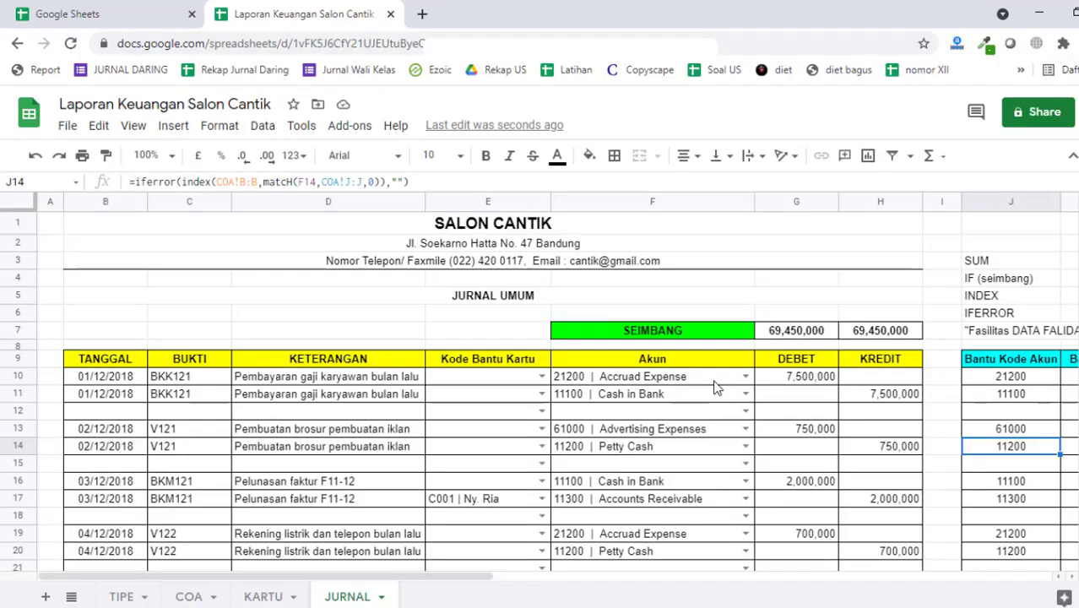
# Step: Open the data validation rule for the Akun range F10:F78 and turn on its validation help text
pyautogui.moveTo(714, 387); pyautogui.dragTo(739, 405)
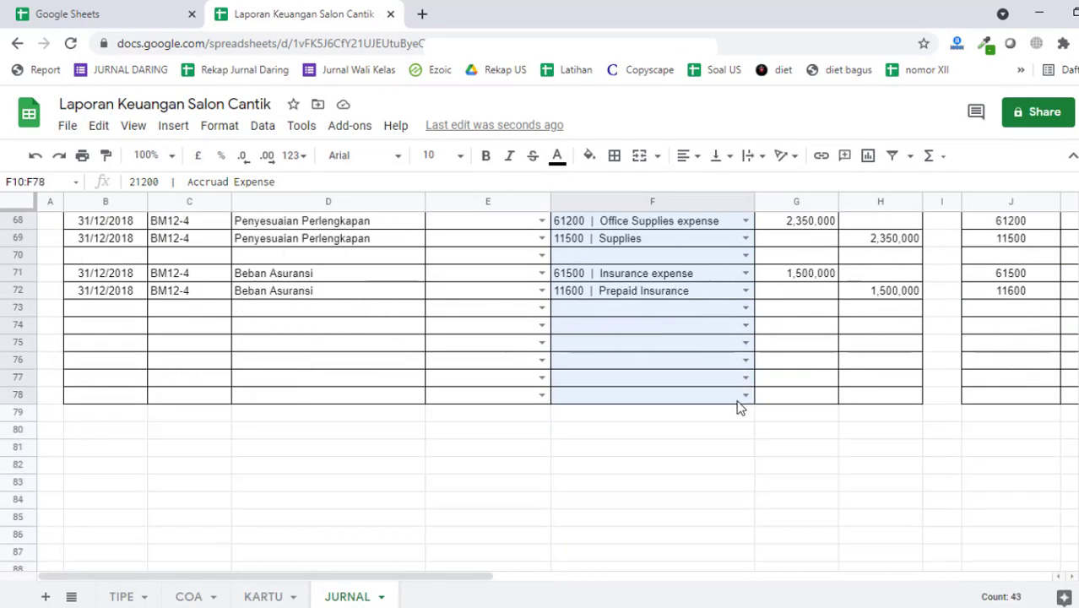
pyautogui.click(280, 129)
pyautogui.click(354, 420)
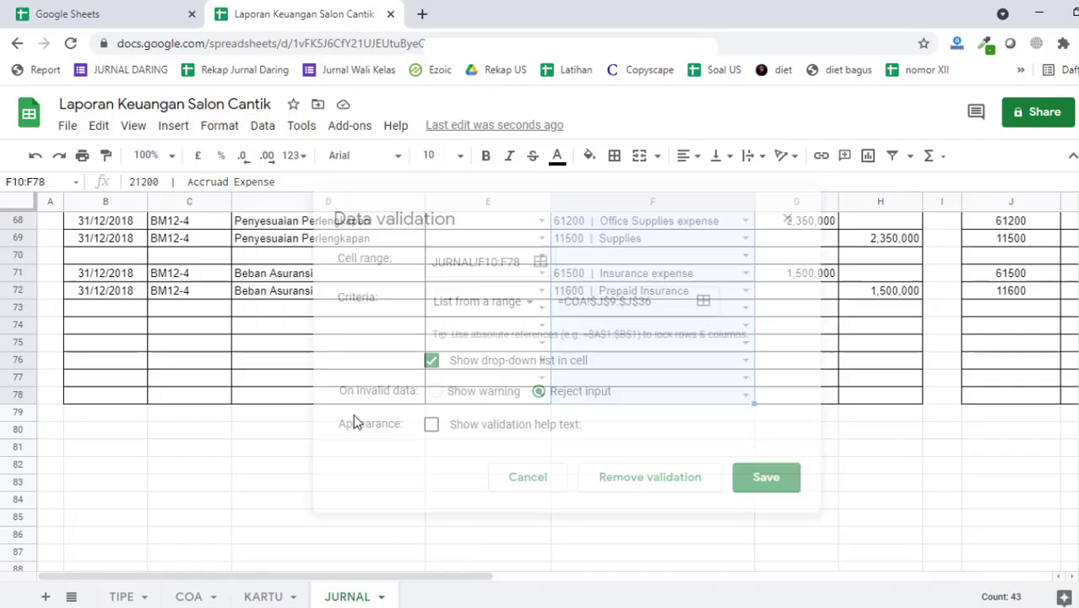
pyautogui.click(431, 427)
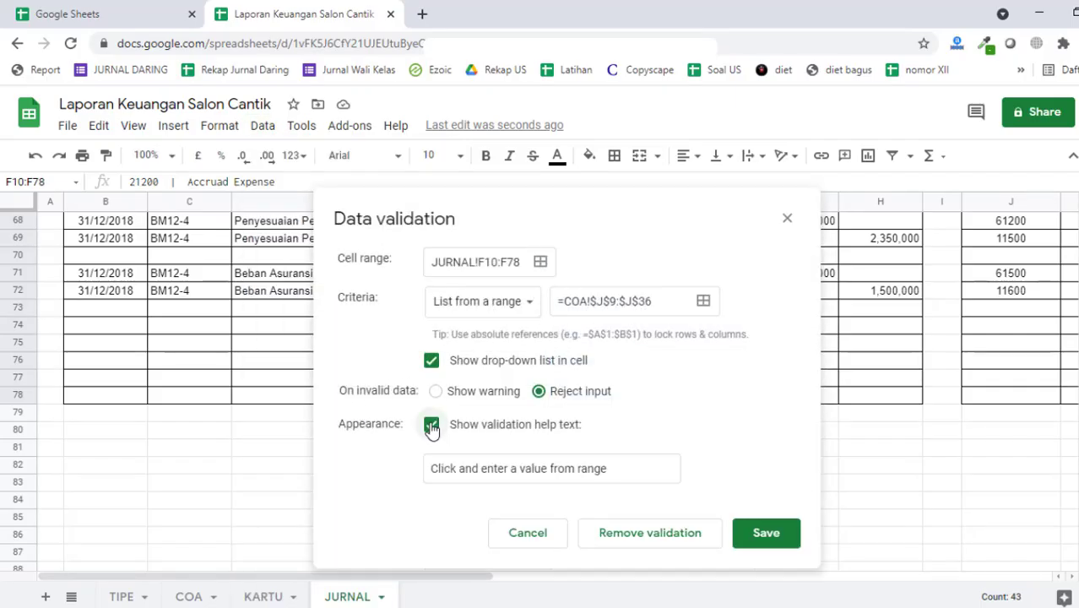
# Step: Try "Periksa Kembali Nomor Akun ANda" in place of the default validation help text, and clear it again
pyautogui.click(470, 471)
pyautogui.moveTo(656, 470); pyautogui.dragTo(391, 512)
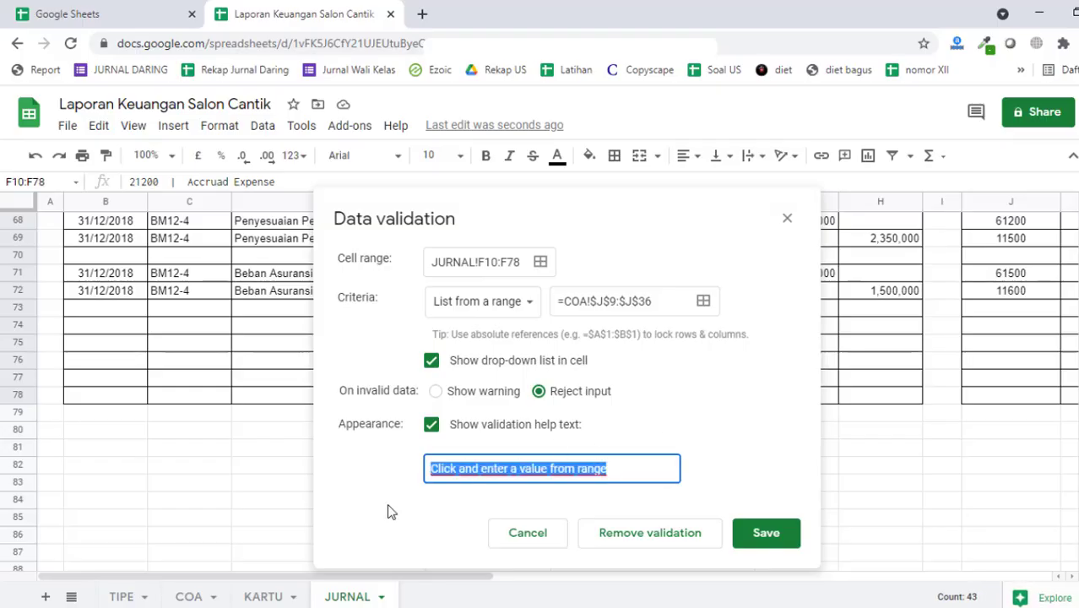
pyautogui.write('m0')
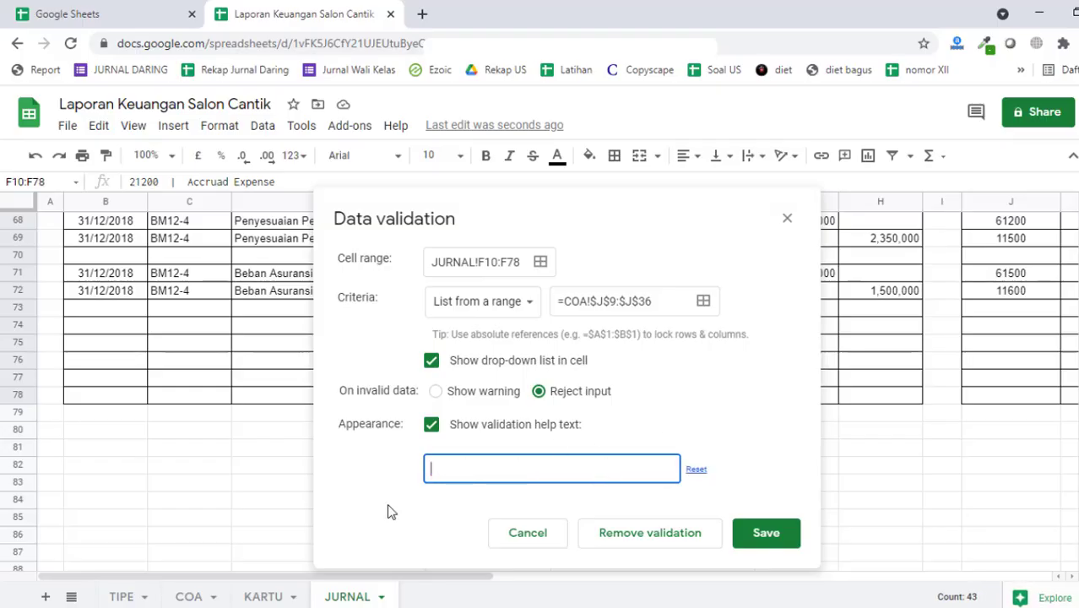
pyautogui.press('BackSpace')
pyautogui.press('BackSpace')
pyautogui.write('eriksa Kem')
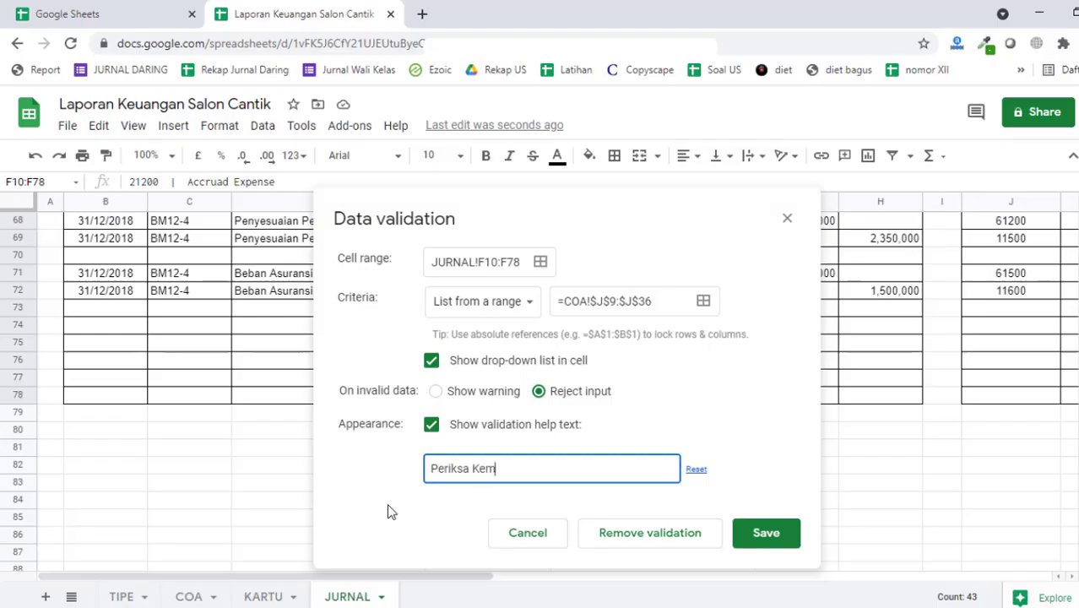
pyautogui.write('bali Nomor Akun ANda')
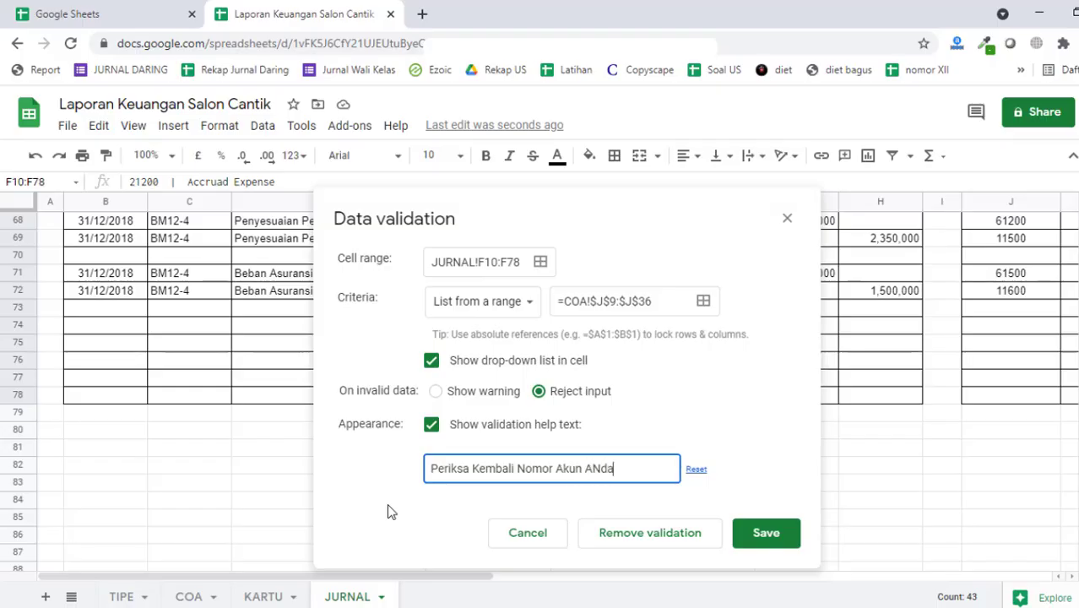
pyautogui.press('BackSpace')
pyautogui.press('BackSpace')
pyautogui.press('BackSpace')
pyautogui.press('BackSpace')
pyautogui.press('BackSpace')
pyautogui.press('BackSpace')
pyautogui.press('BackSpace')
pyautogui.press('BackSpace')
pyautogui.press('BackSpace')
pyautogui.press('BackSpace')
pyautogui.press('BackSpace')
pyautogui.press('BackSpace')
pyautogui.press('BackSpace')
pyautogui.press('BackSpace')
pyautogui.press('BackSpace')
pyautogui.press('BackSpace')
pyautogui.press('BackSpace')
pyautogui.press('BackSpace')
pyautogui.press('BackSpace')
pyautogui.press('BackSpace')
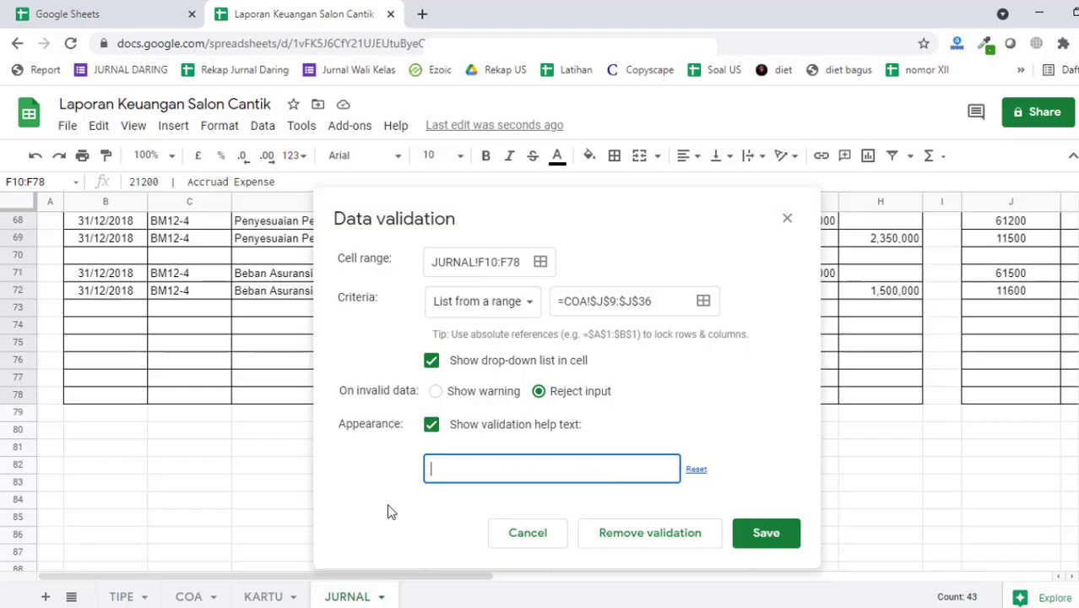
# Step: Set the validation help text to "Nomor Akun Anda Tidak Ditemukan" and save the rule
pyautogui.write('Nomor Akun Anda Tidak Di')
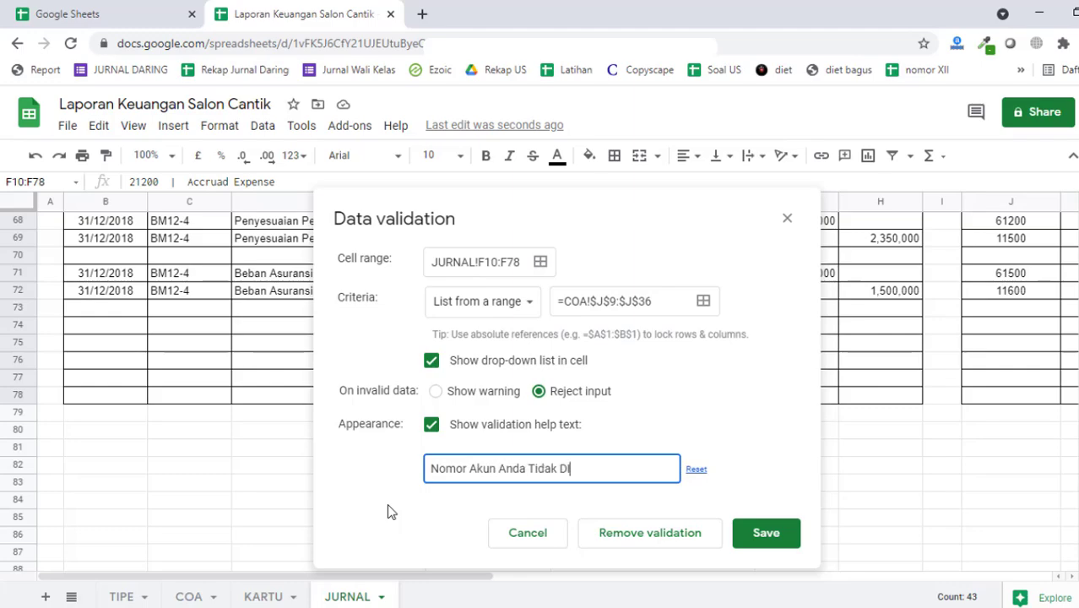
pyautogui.write('te')
pyautogui.press('BackSpace')
pyautogui.press('BackSpace')
pyautogui.press('BackSpace')
pyautogui.write('itemyka')
pyautogui.press('BackSpace')
pyautogui.press('BackSpace')
pyautogui.write('ukan')
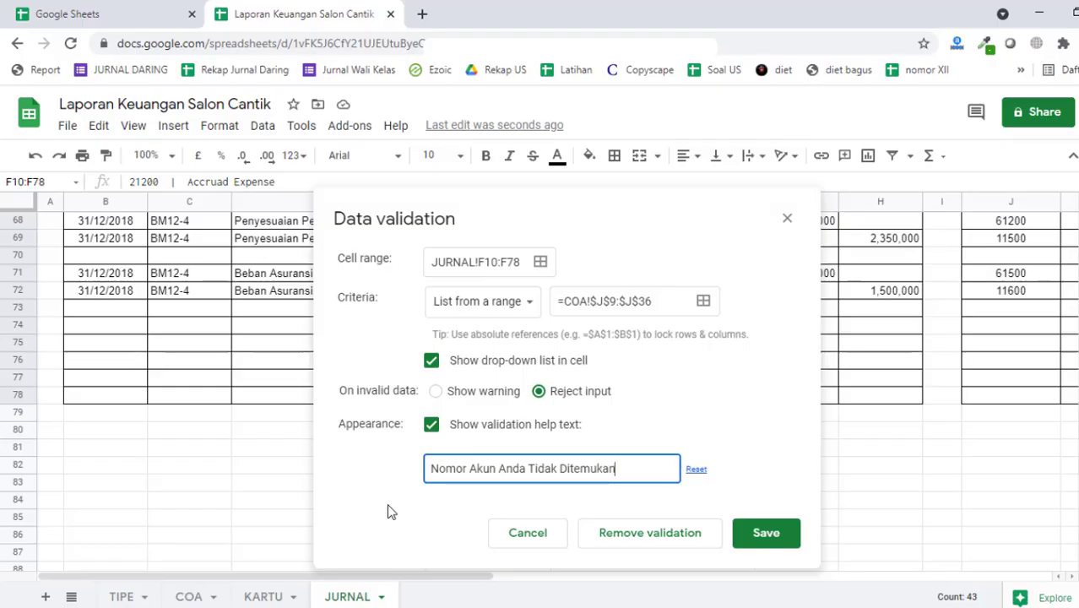
pyautogui.click(760, 530)
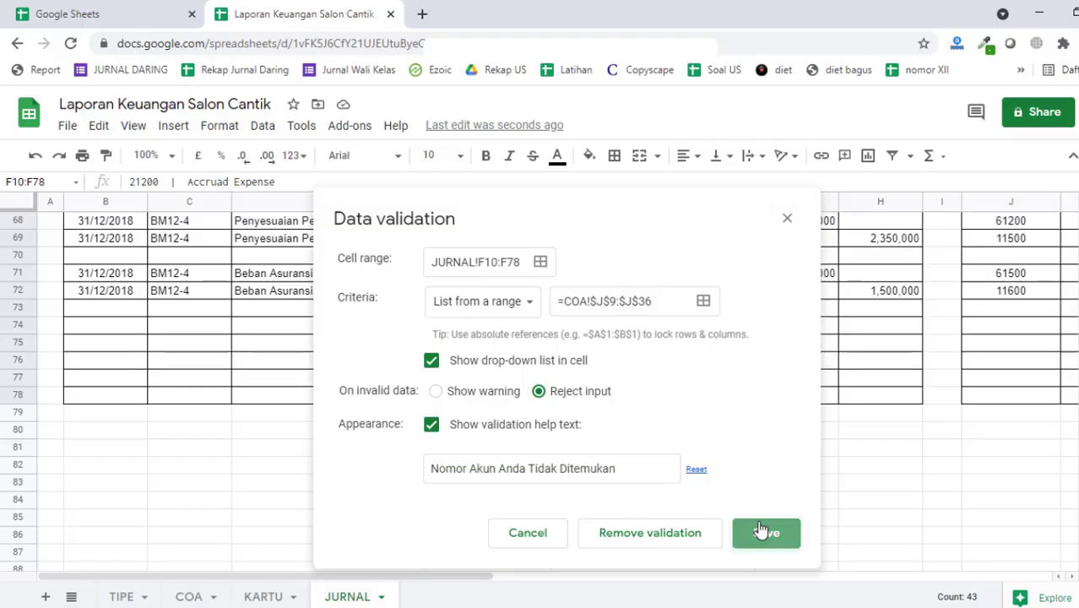
# Step: Try to enter sda in the empty Akun cell F33 to test the custom help text, and dismiss the alert
pyautogui.scroll(13, 759, 351)
pyautogui.click(673, 312)
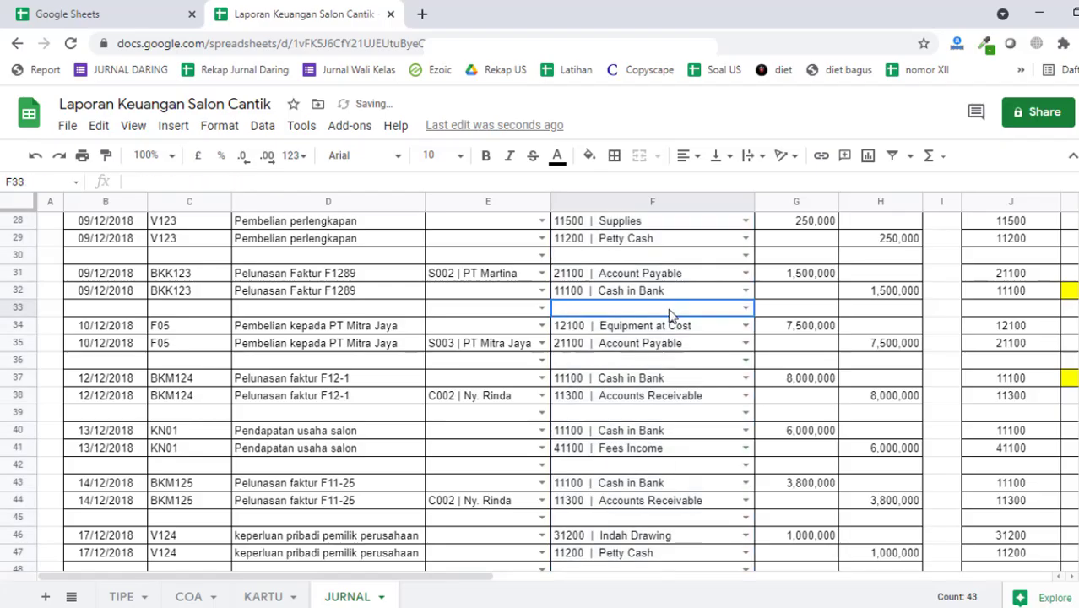
pyautogui.write('sda')
pyautogui.press('Return')
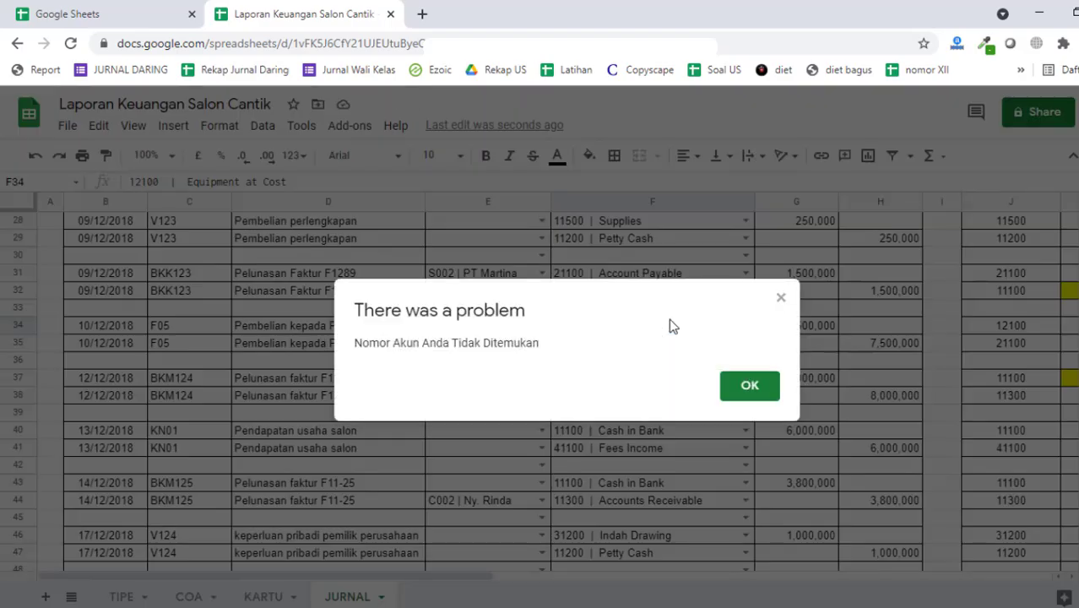
pyautogui.click(752, 384)
# Step: Make row 8, just above the journal's column headings, slightly taller
pyautogui.scroll(7, 839, 301)
pyautogui.click(836, 301)
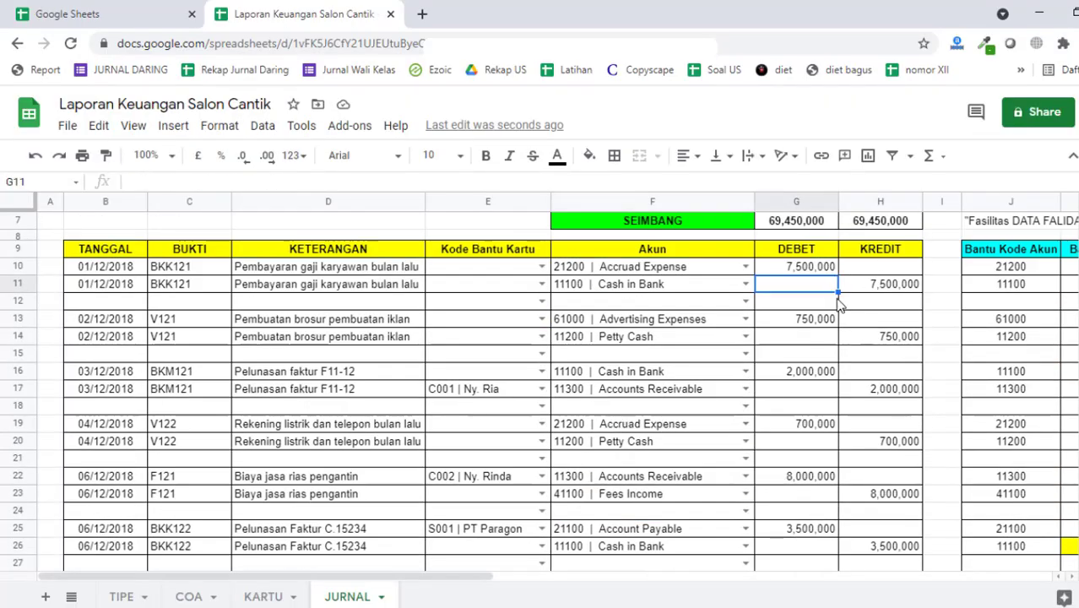
pyautogui.scroll(2, 837, 301)
pyautogui.click(506, 359)
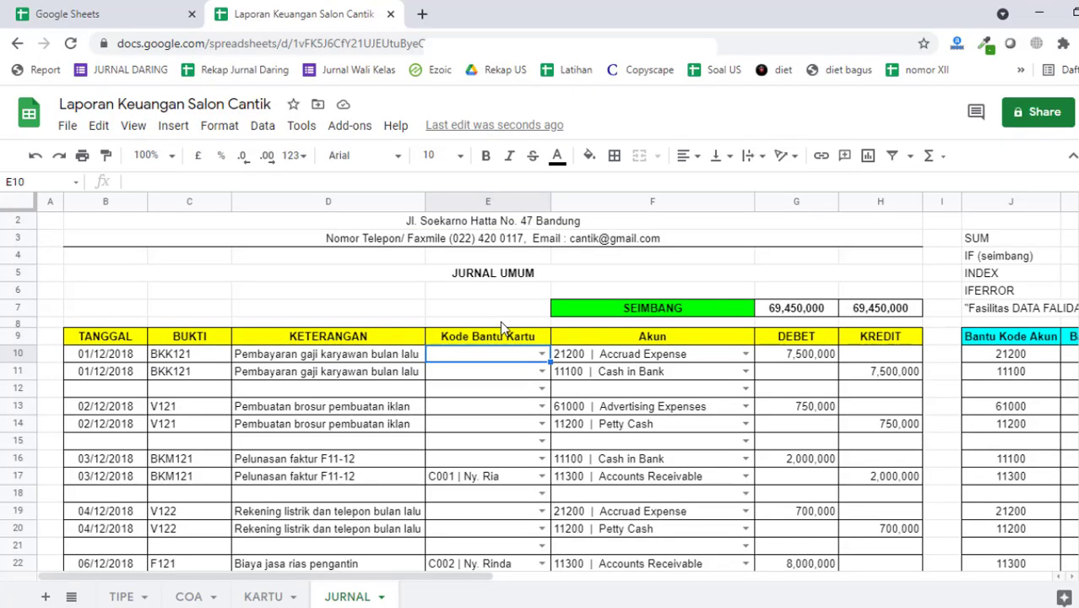
pyautogui.click(500, 321)
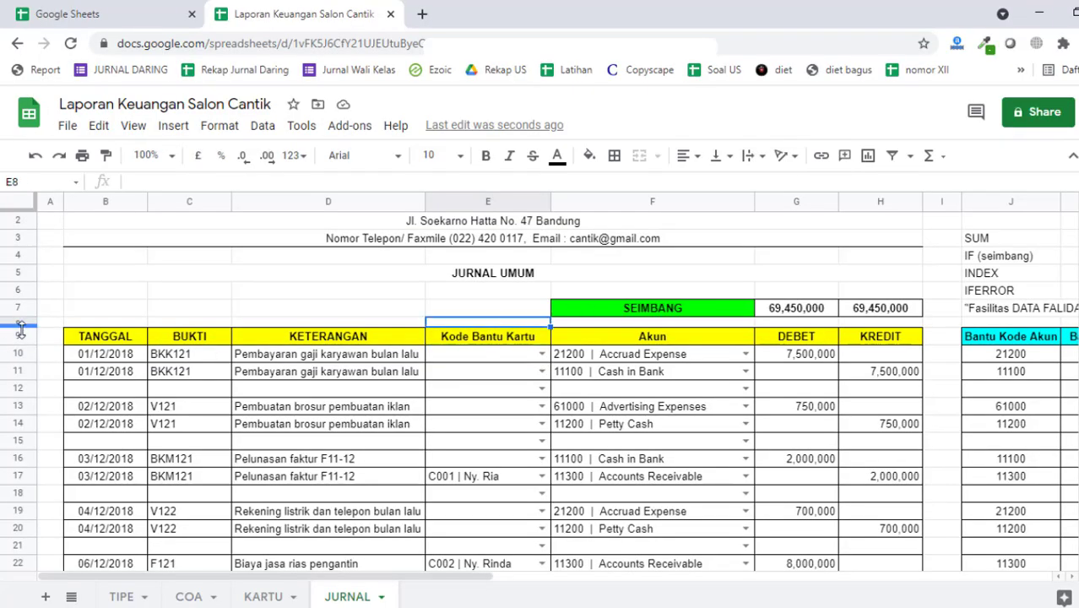
pyautogui.moveTo(21, 329); pyautogui.dragTo(22, 332)
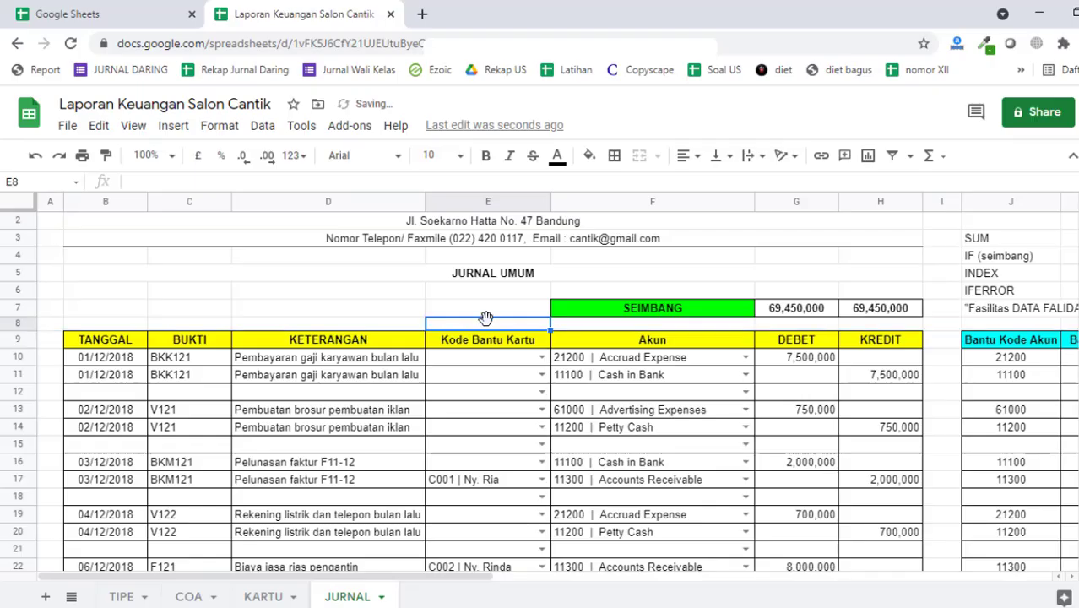
# Step: Enter the note "data validation" in E8 and F8, above the Kode Bantu Kartu and Akun headings
pyautogui.write('data ')
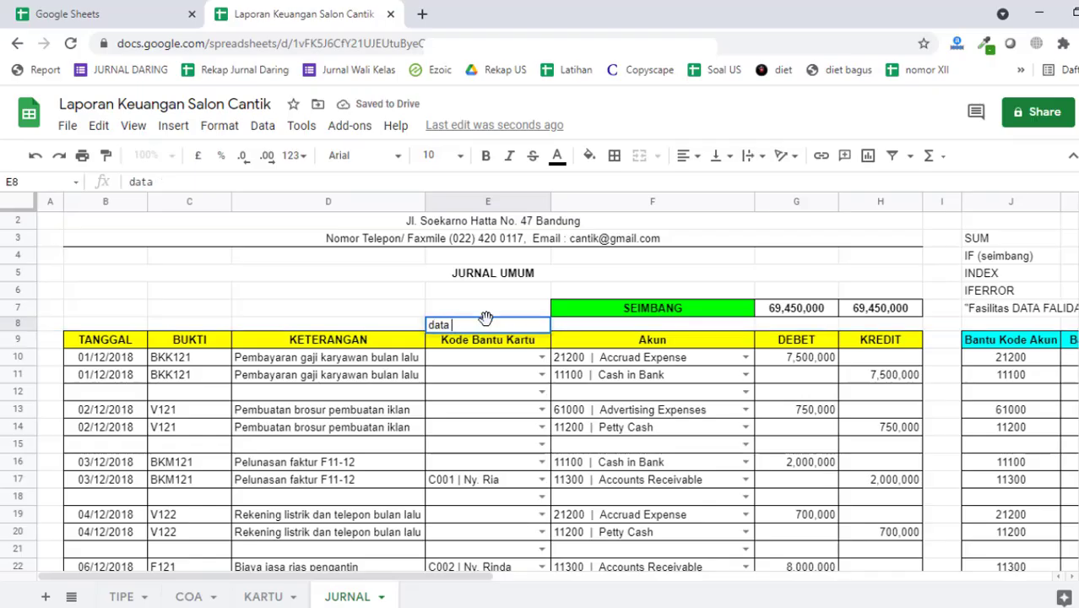
pyautogui.write('validation')
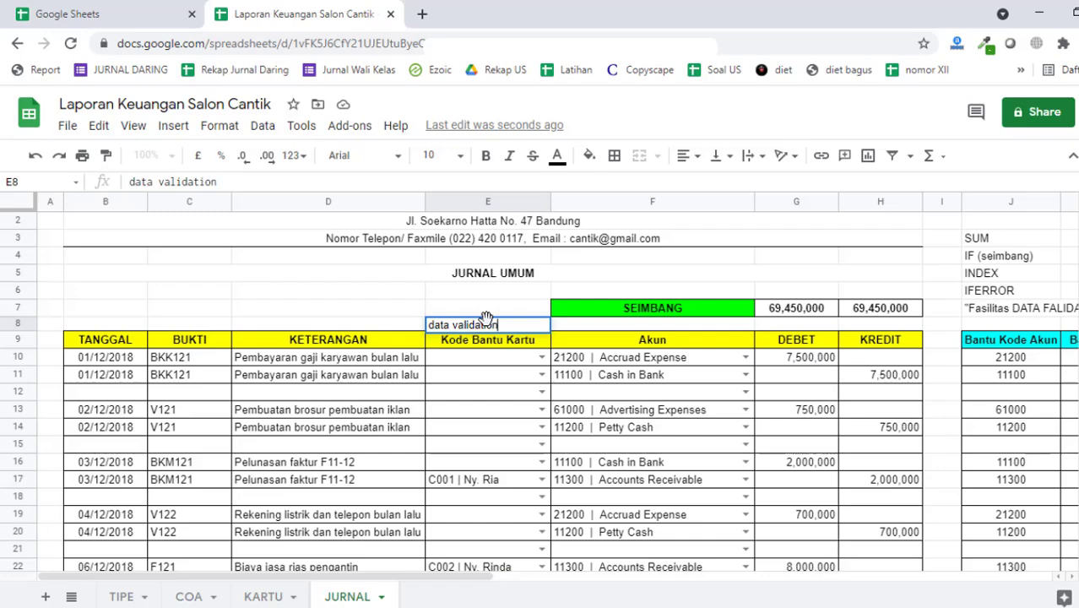
pyautogui.press('Tab')
pyautogui.write('data ')
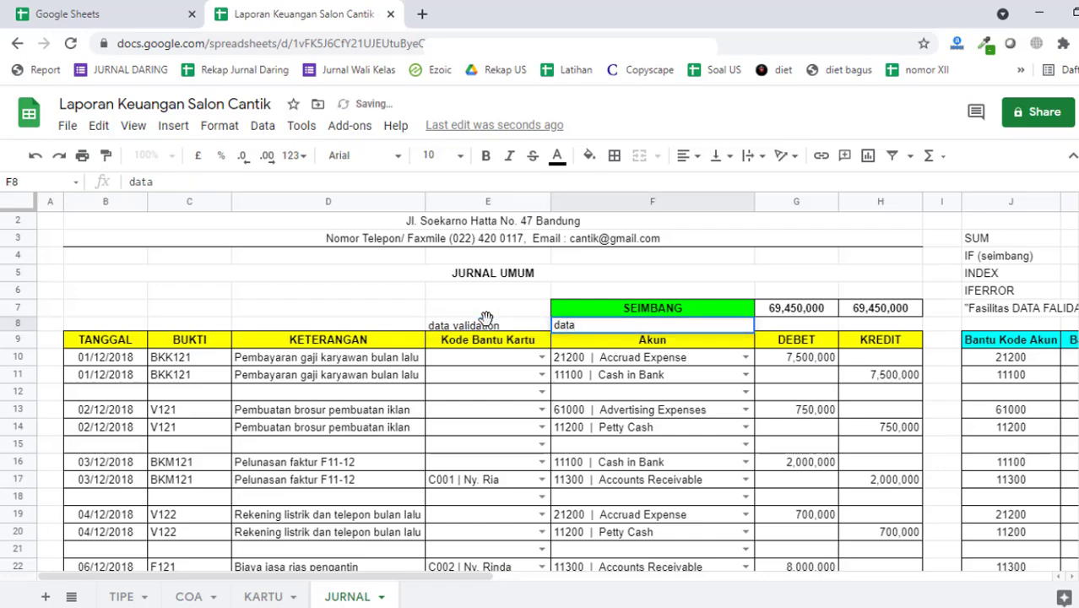
pyautogui.write('validation')
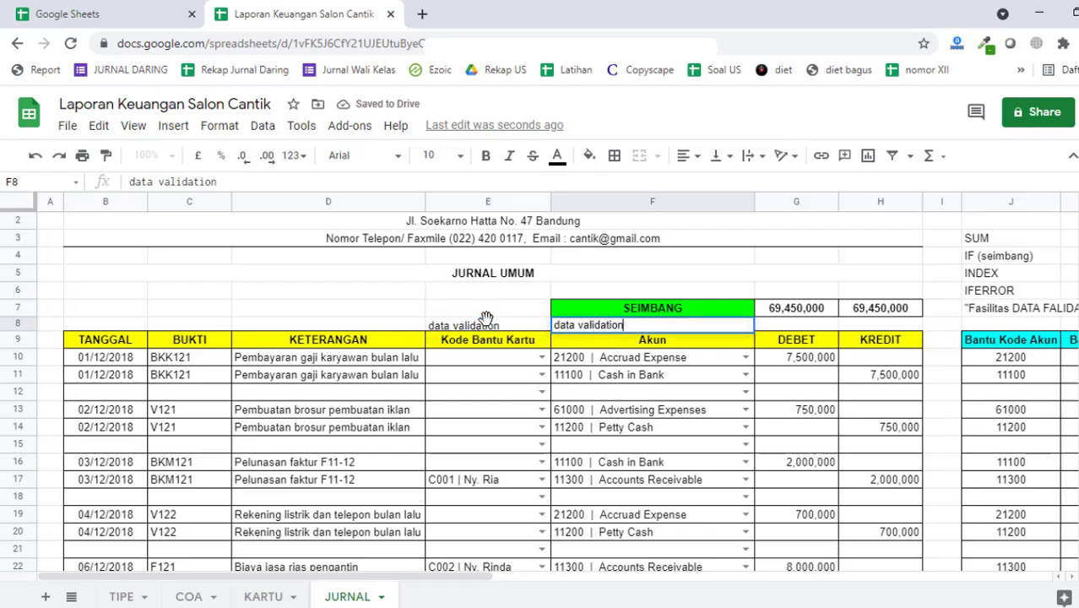
pyautogui.press('Tab')
pyautogui.press('Tab')
# Step: Examine the first DEBET and KREDIT cells and compare the Bantu Kode Akun formula in J10 with Akun cell F10
pyautogui.click(816, 359)
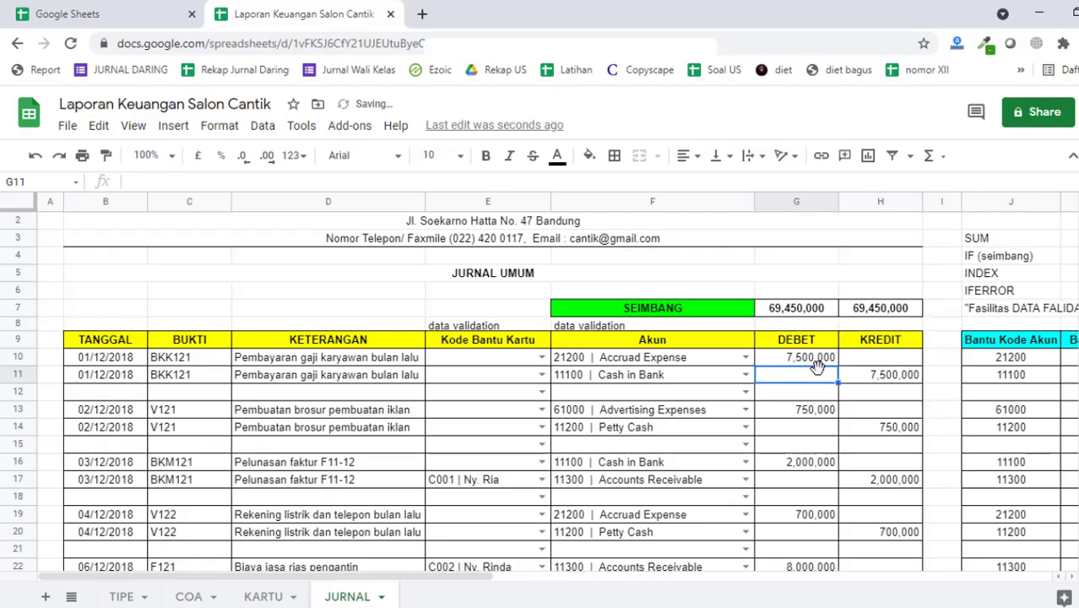
pyautogui.click(875, 361)
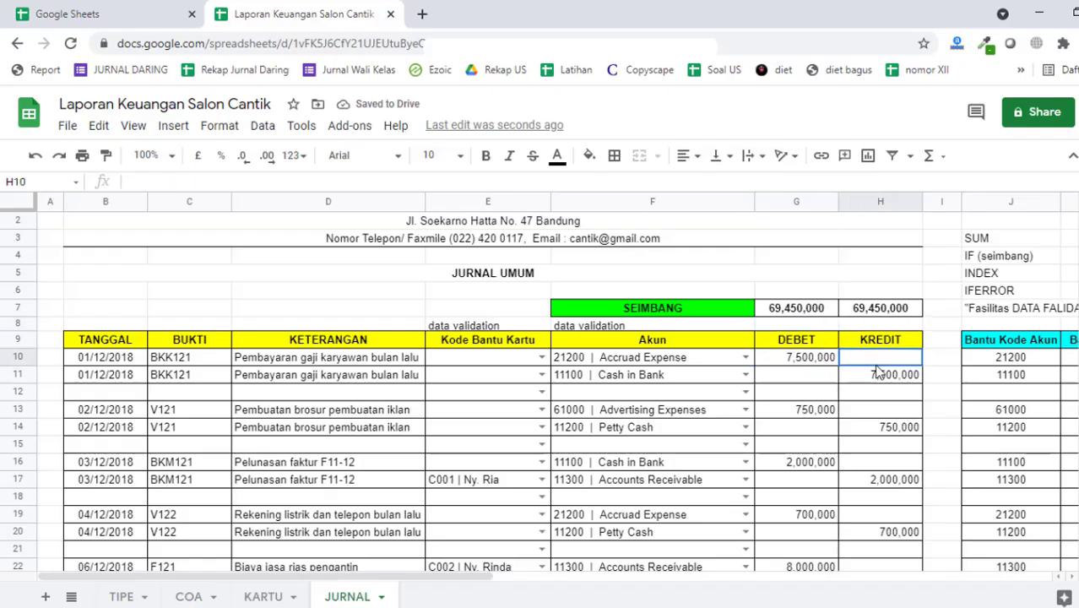
pyautogui.moveTo(971, 364)
pyautogui.mouseDown()
pyautogui.moveTo(1036, 344)
pyautogui.moveTo(145, 458)
pyautogui.moveTo(6, 516)
pyautogui.moveTo(986, 365)
pyautogui.mouseUp()
pyautogui.click(945, 394)
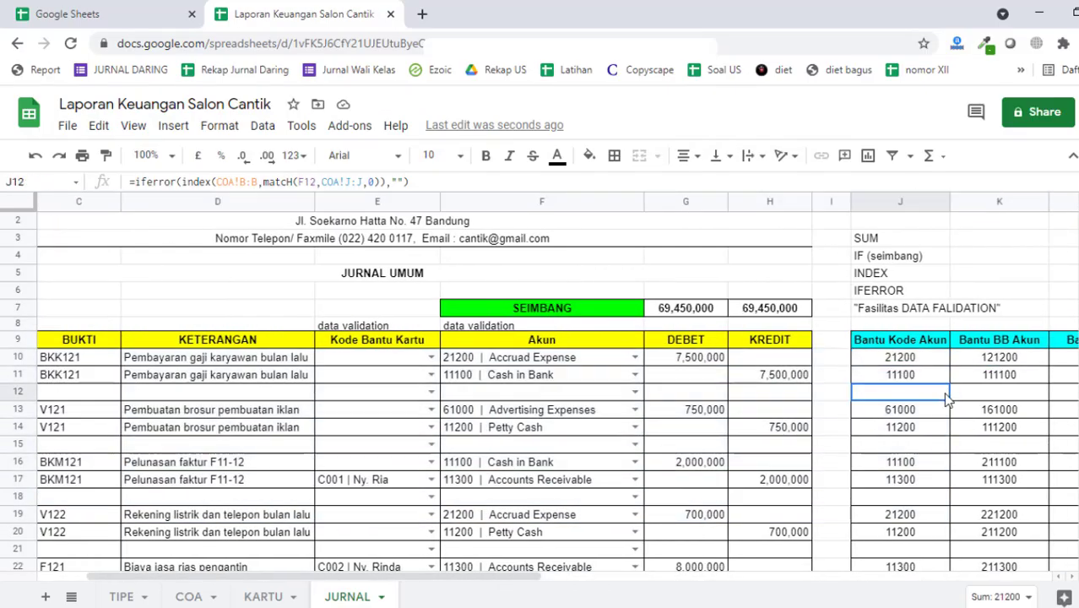
pyautogui.click(929, 365)
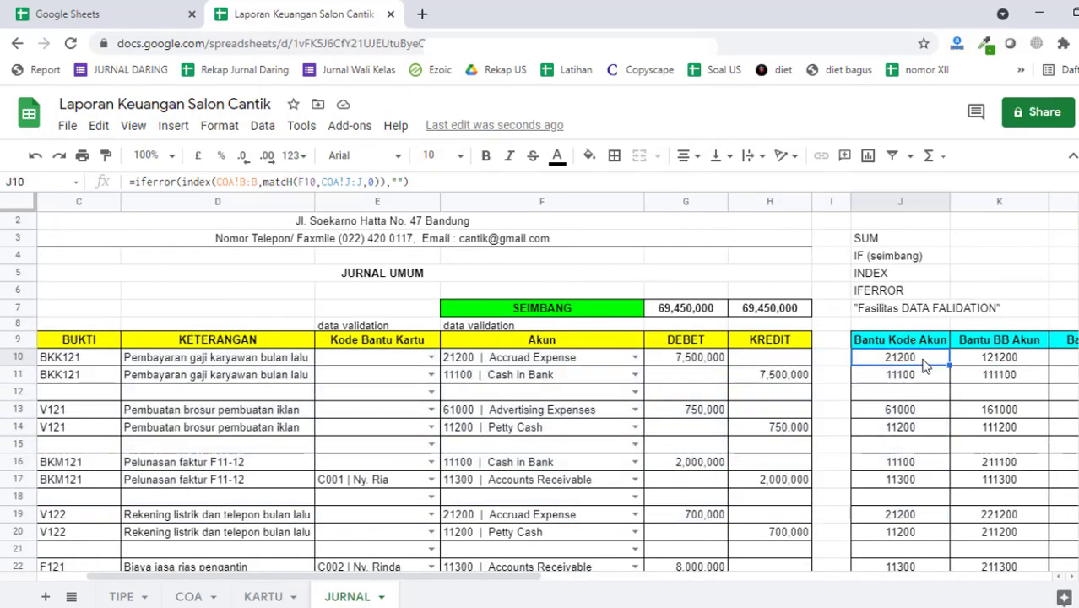
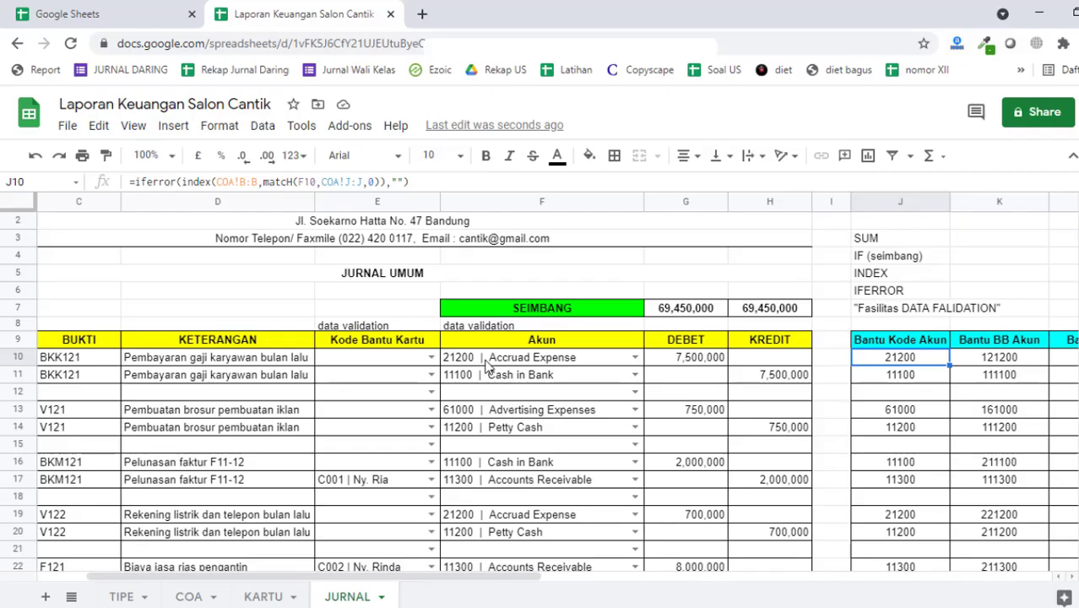
pyautogui.click(561, 361)
pyautogui.click(887, 363)
pyautogui.click(609, 368)
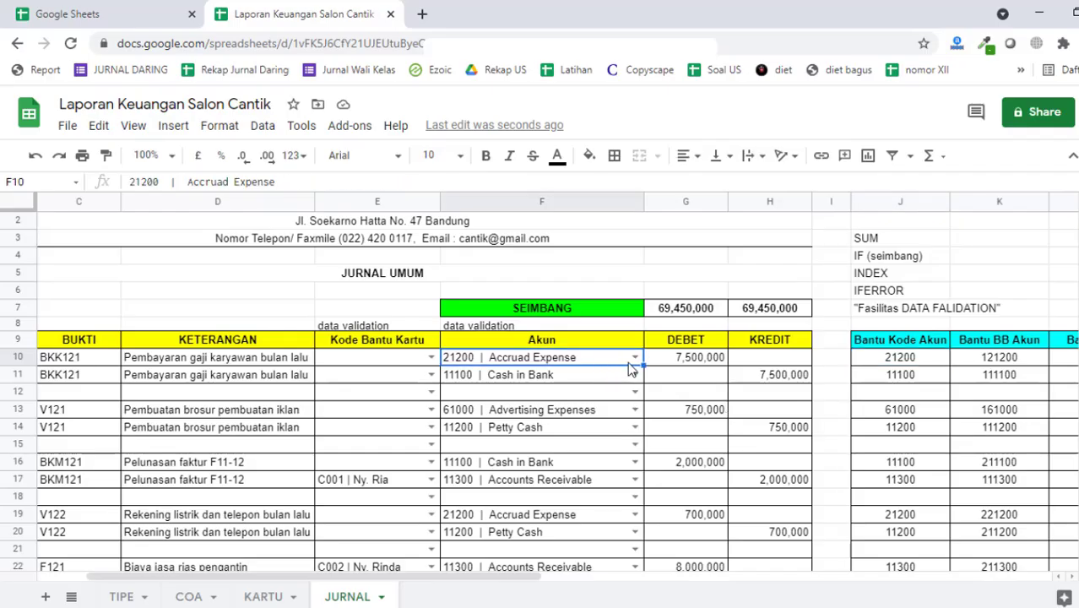
# Step: Clear the Bantu Kode Akun formulas in J10:J14
pyautogui.click(879, 365)
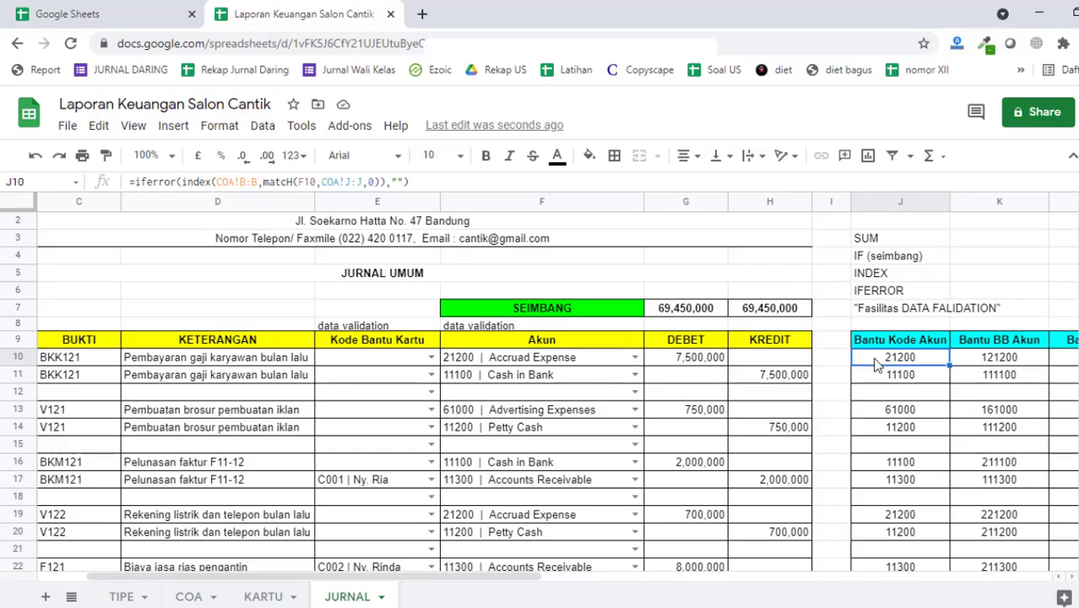
pyautogui.hotkey('shift', 'Down')
pyautogui.hotkey('shift', 'Down')
pyautogui.hotkey('shift', 'Down')
pyautogui.hotkey('shift', 'Down')
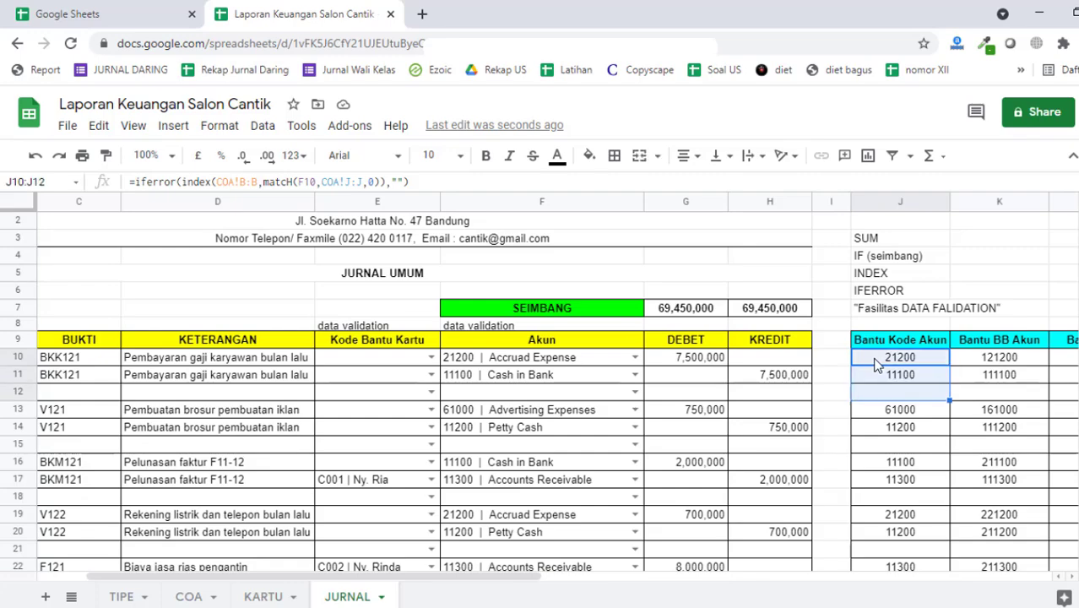
pyautogui.press('Delete')
pyautogui.click(879, 365)
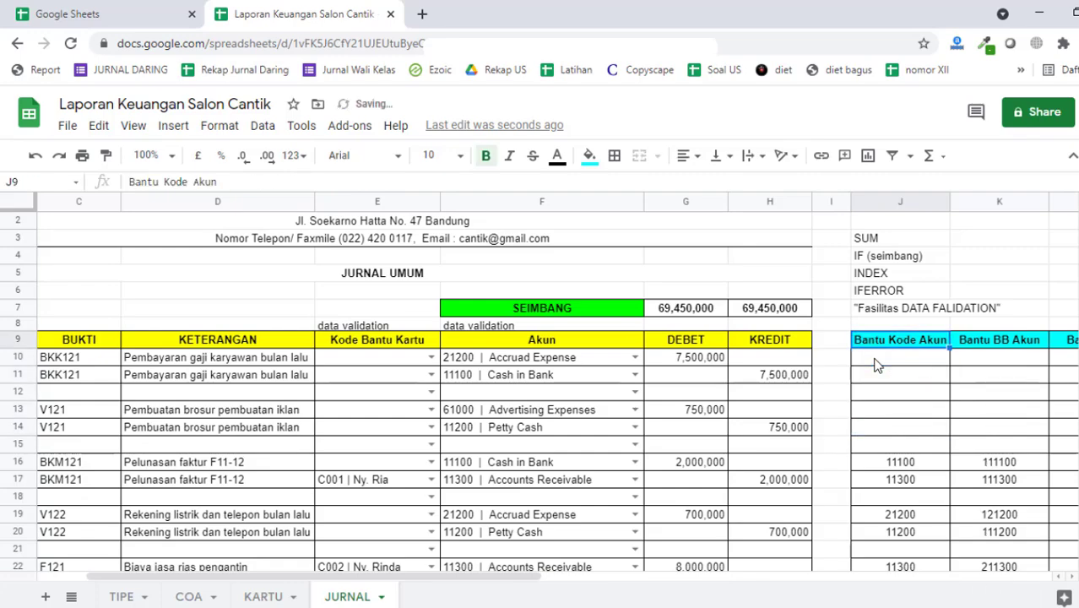
# Step: Start an INDEX formula in J10 that returns values from the COA sheet's Kode Akun column, COA!B:B
pyautogui.write('=')
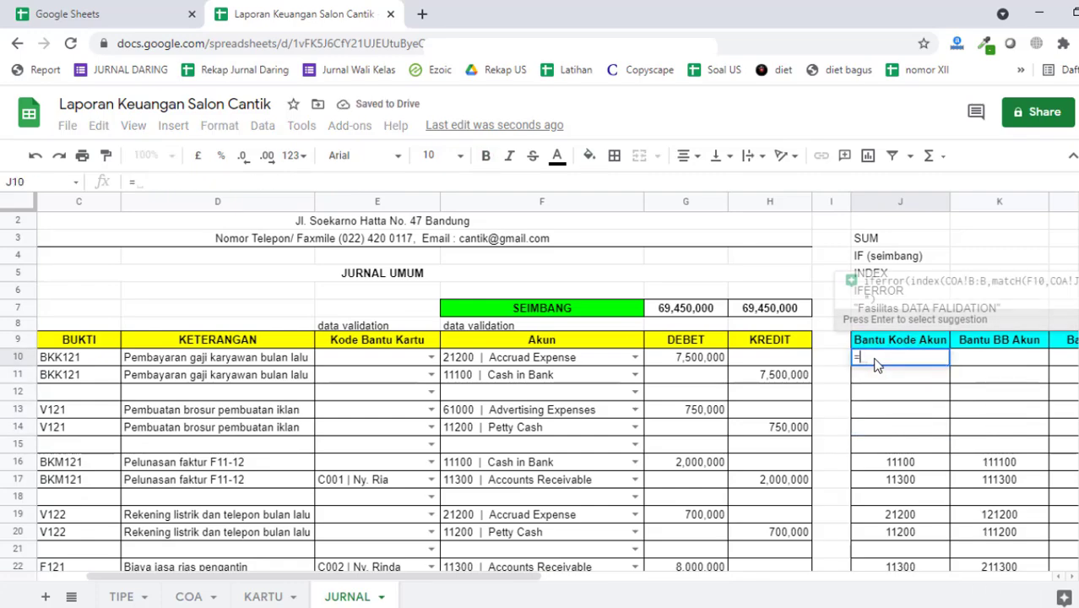
pyautogui.write('ind')
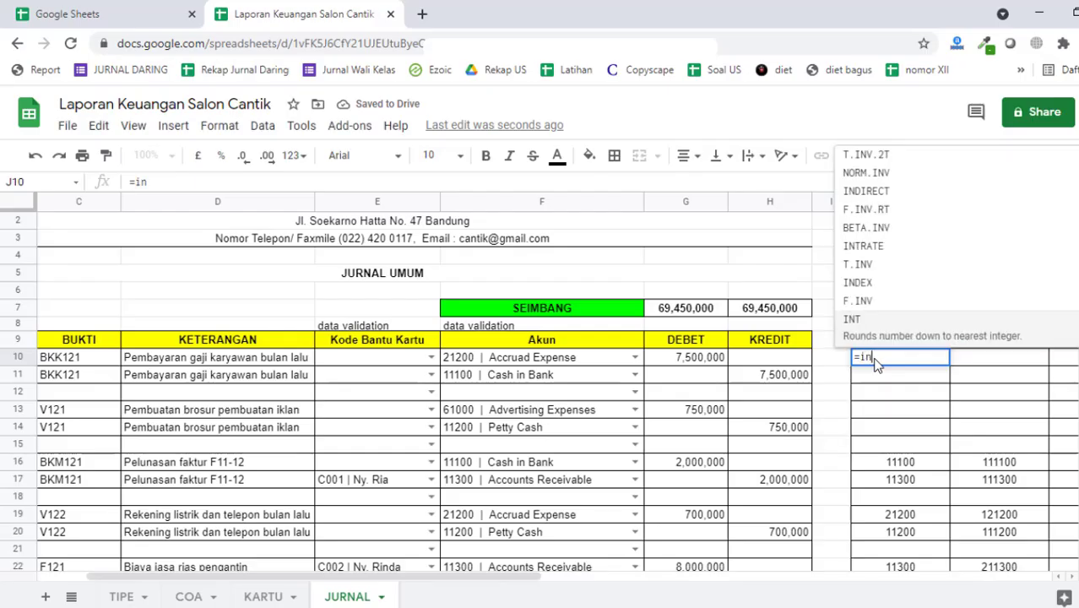
pyautogui.press('BackSpace')
pyautogui.press('BackSpace')
pyautogui.press('BackSpace')
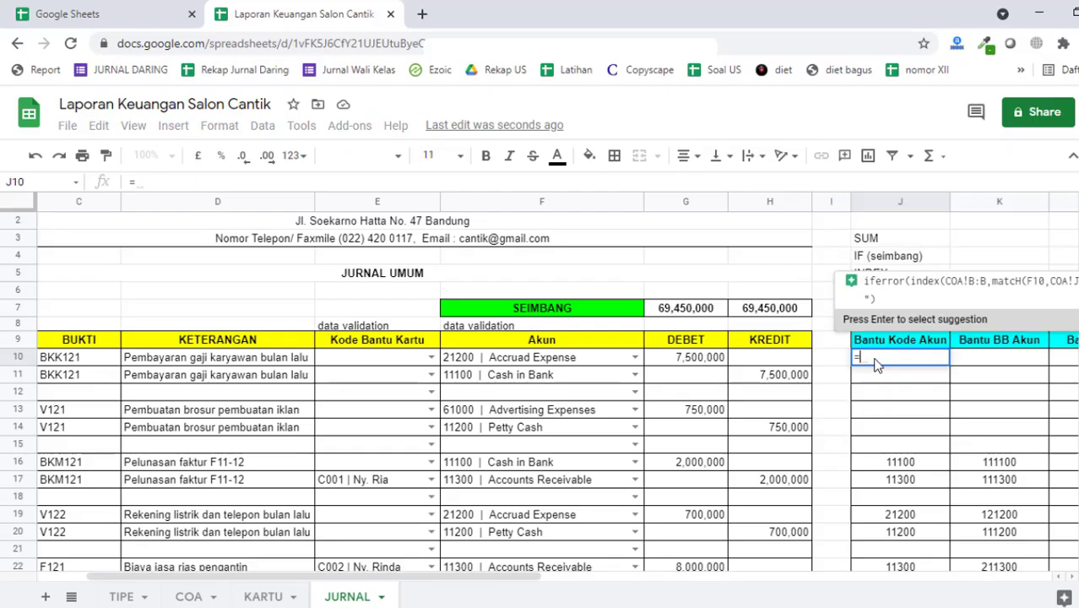
pyautogui.write('INDEX(')
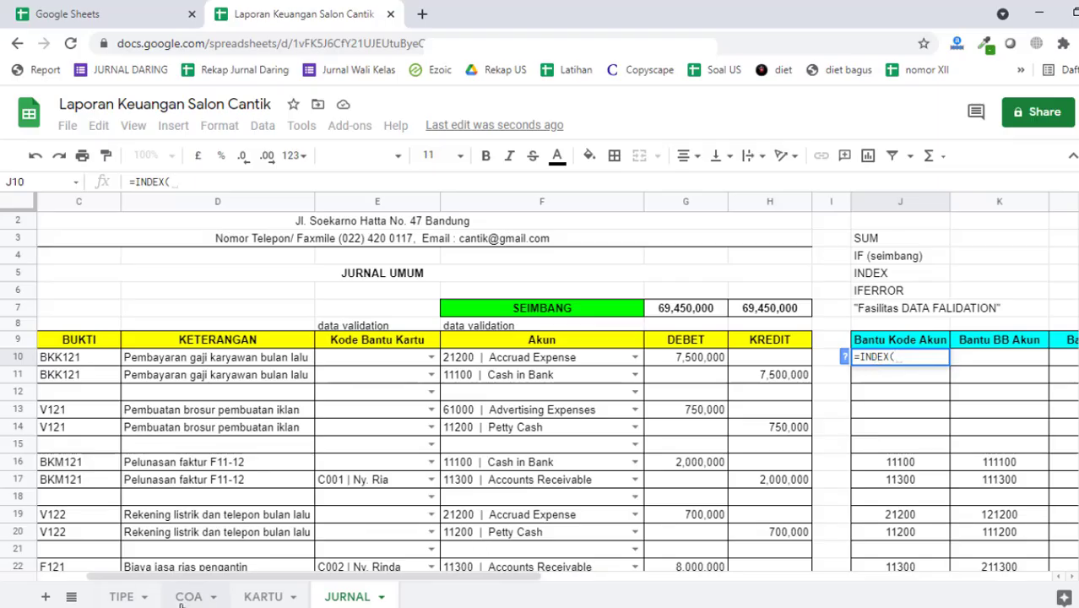
pyautogui.click(188, 597)
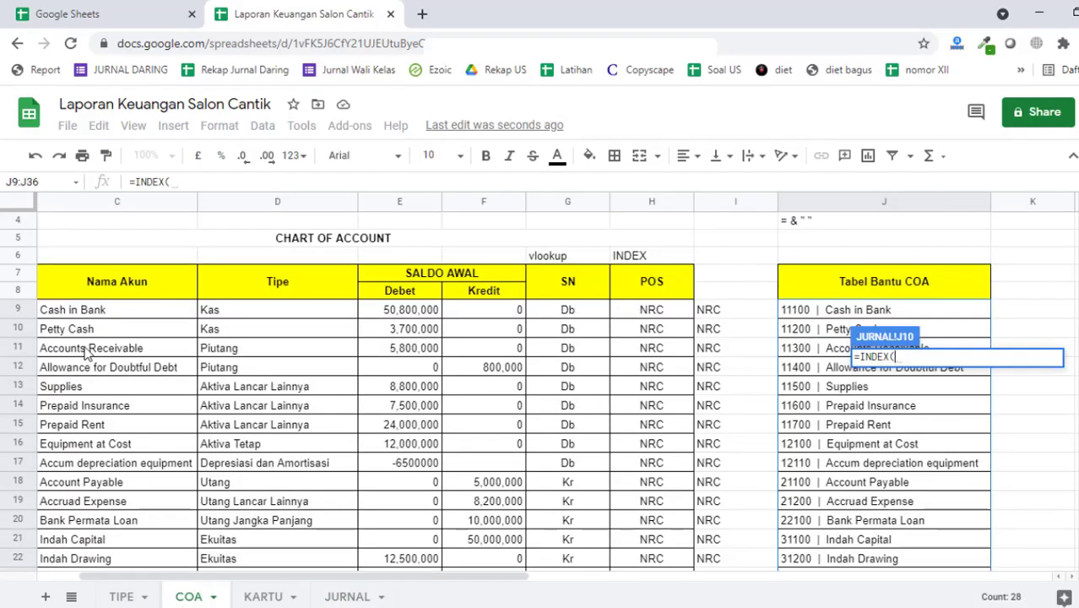
pyautogui.moveTo(465, 578); pyautogui.dragTo(352, 595)
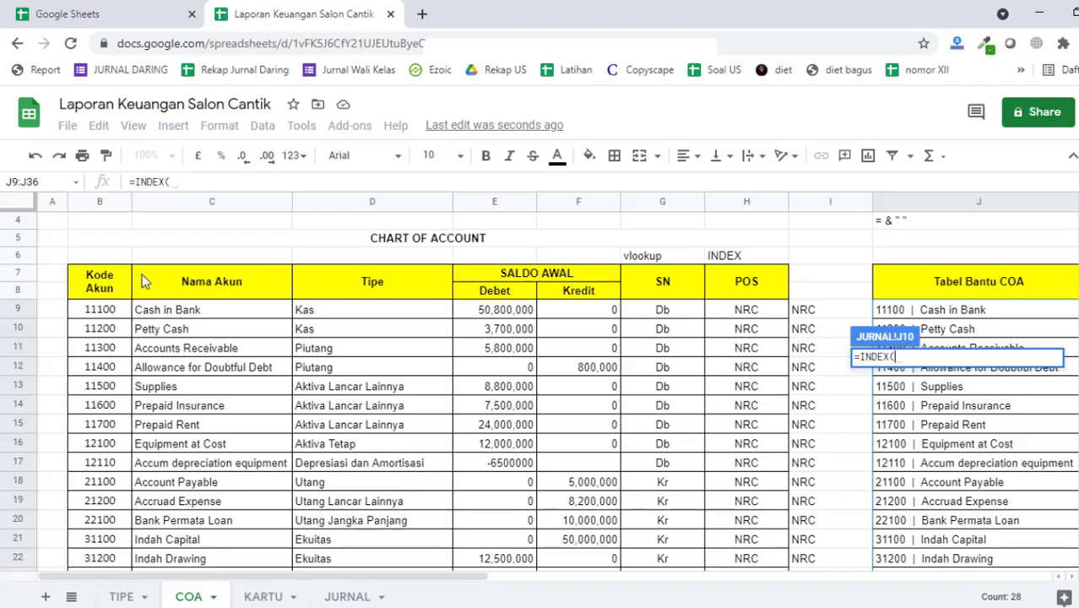
pyautogui.click(114, 207)
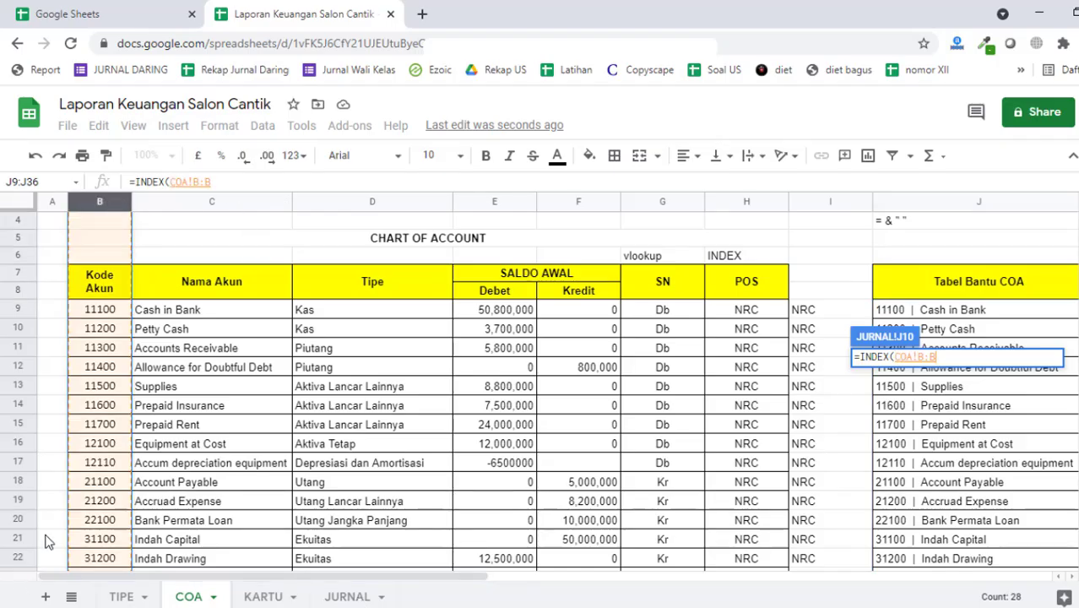
pyautogui.scroll(-6, 125, 384)
pyautogui.scroll(-6, 126, 392)
pyautogui.scroll(13, 127, 398)
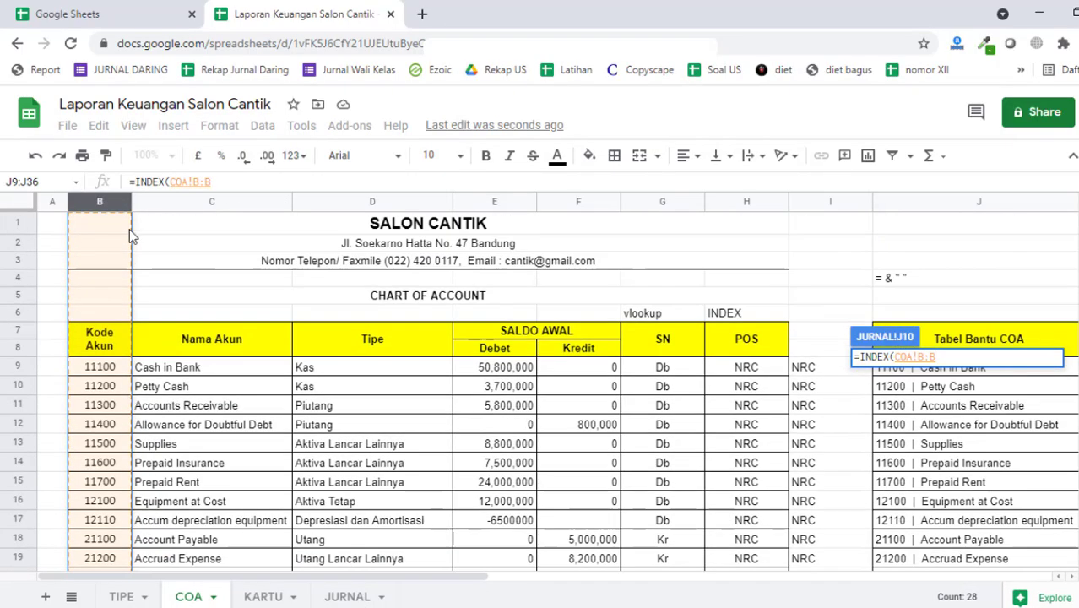
pyautogui.scroll(-20, 125, 498)
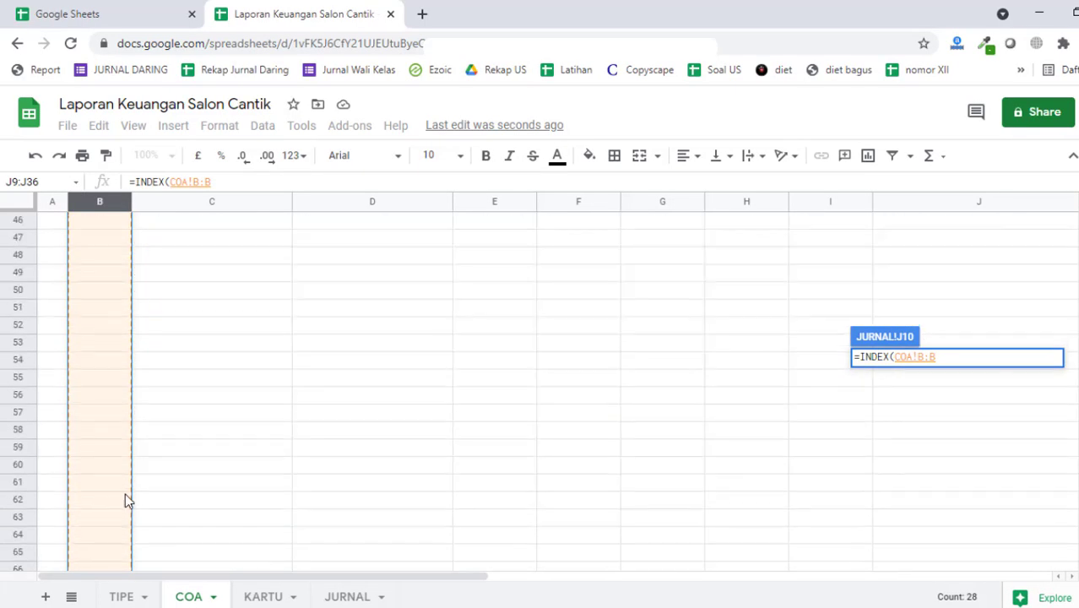
pyautogui.scroll(13, 111, 482)
pyautogui.scroll(12, 108, 490)
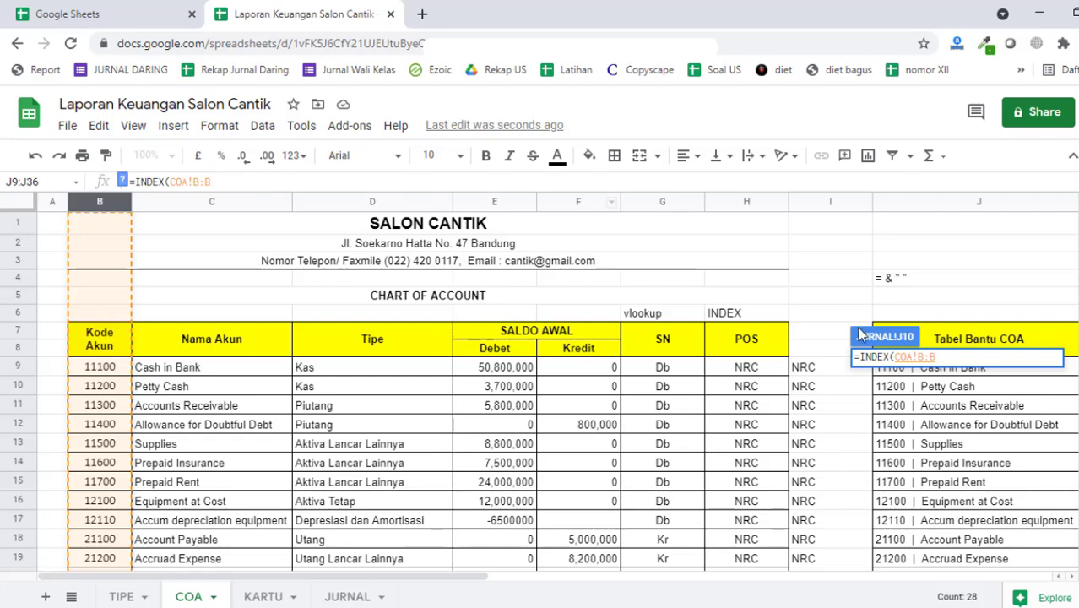
# Step: Add a MATCH to the INDEX formula that looks up F10 in the Tabel Bantu COA column, COA!J:J
pyautogui.click(964, 359)
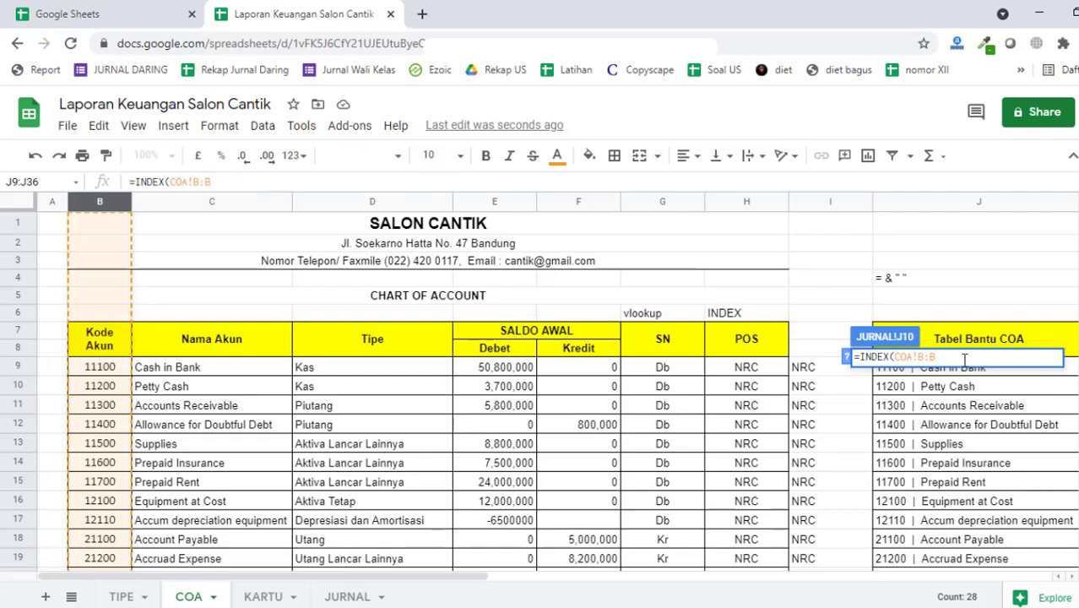
pyautogui.write(',')
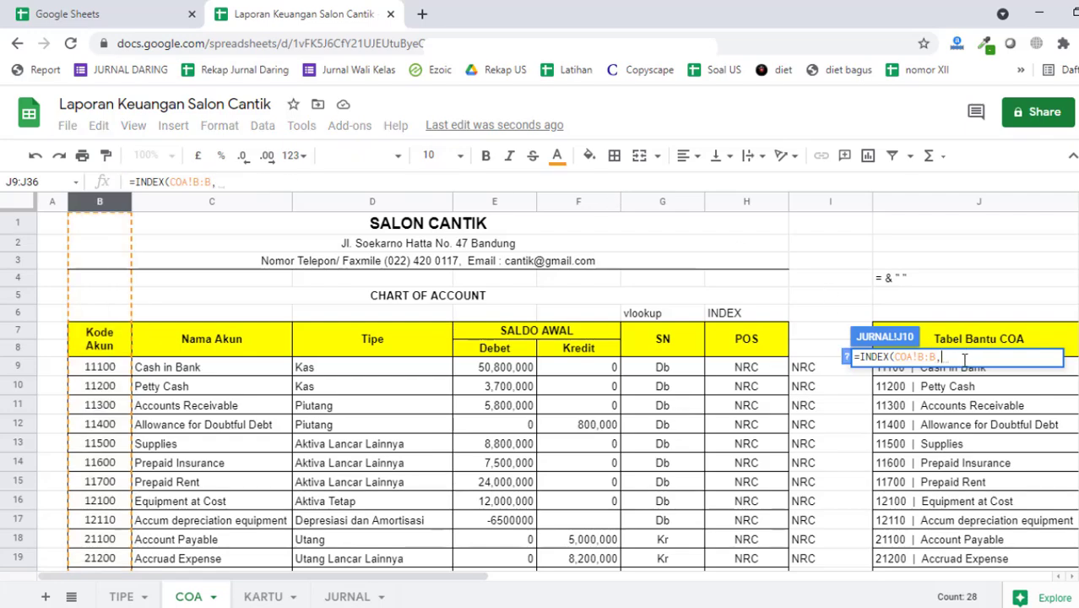
pyautogui.write('MATCH(')
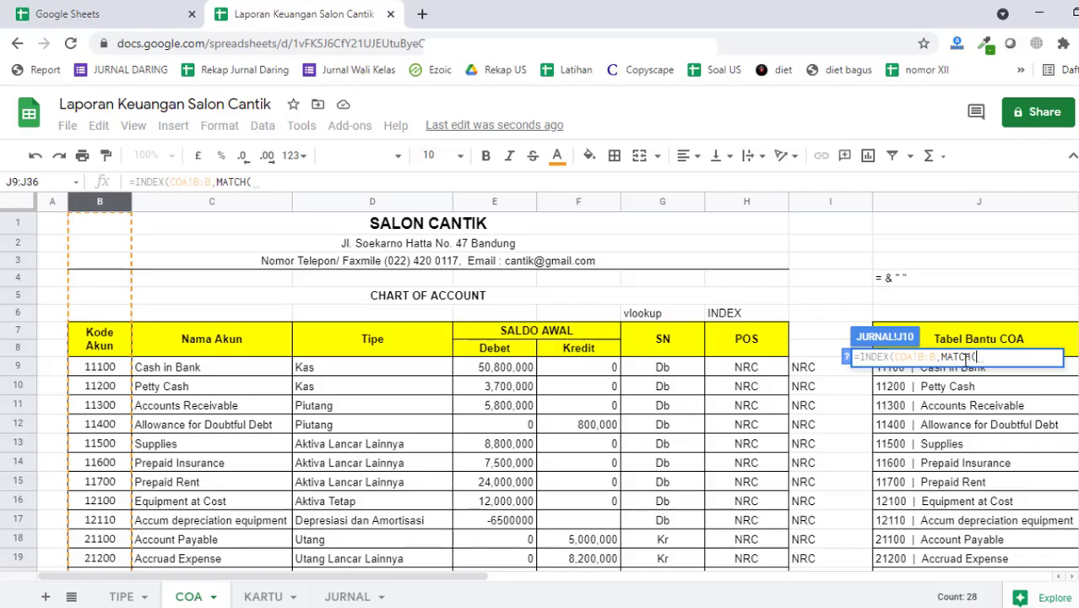
pyautogui.click(349, 595)
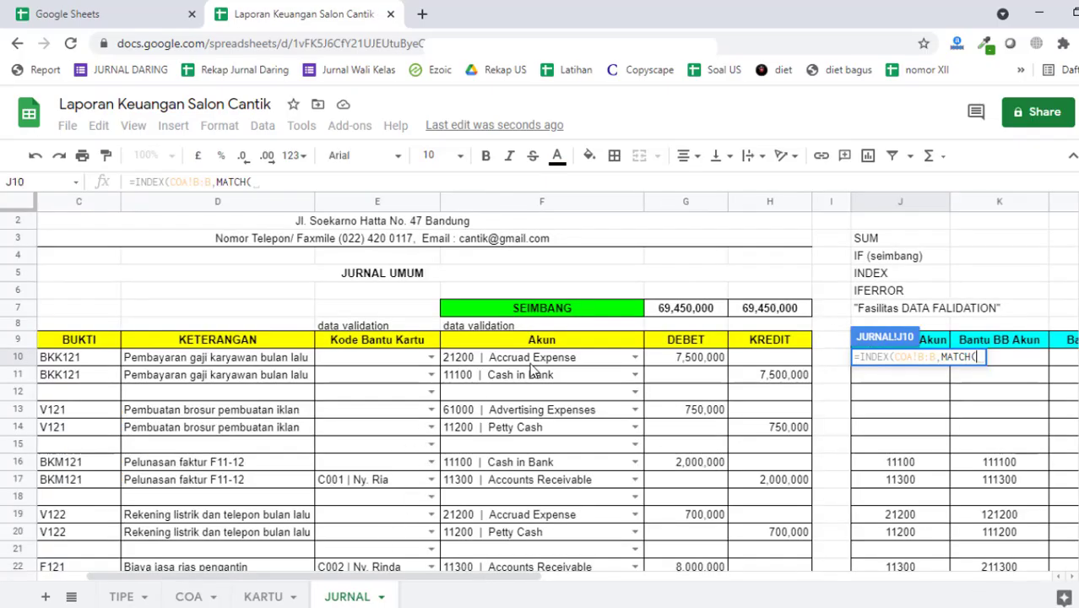
pyautogui.click(564, 358)
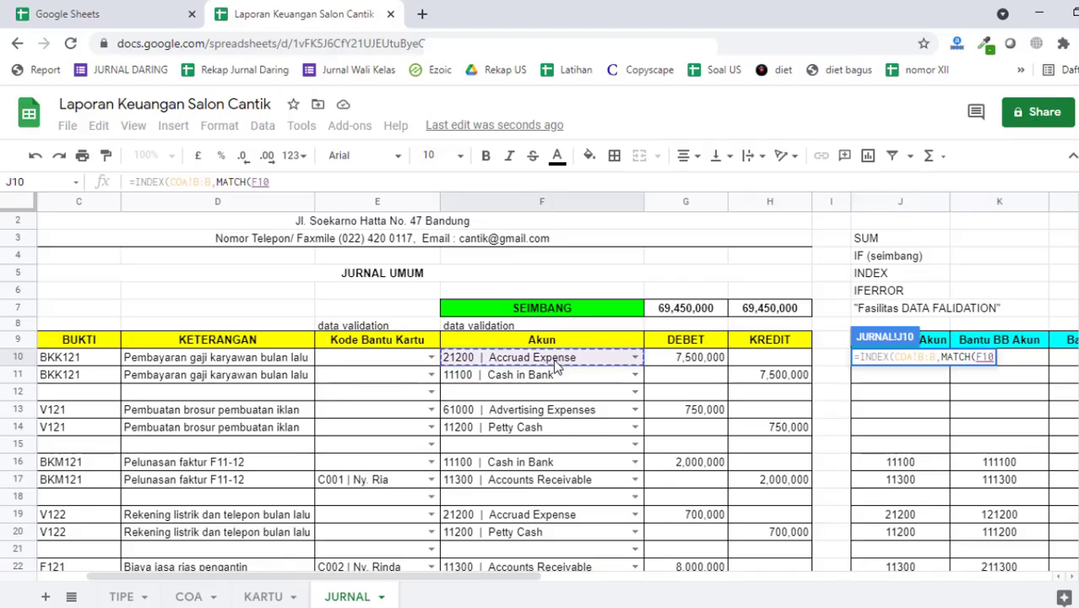
pyautogui.write(',')
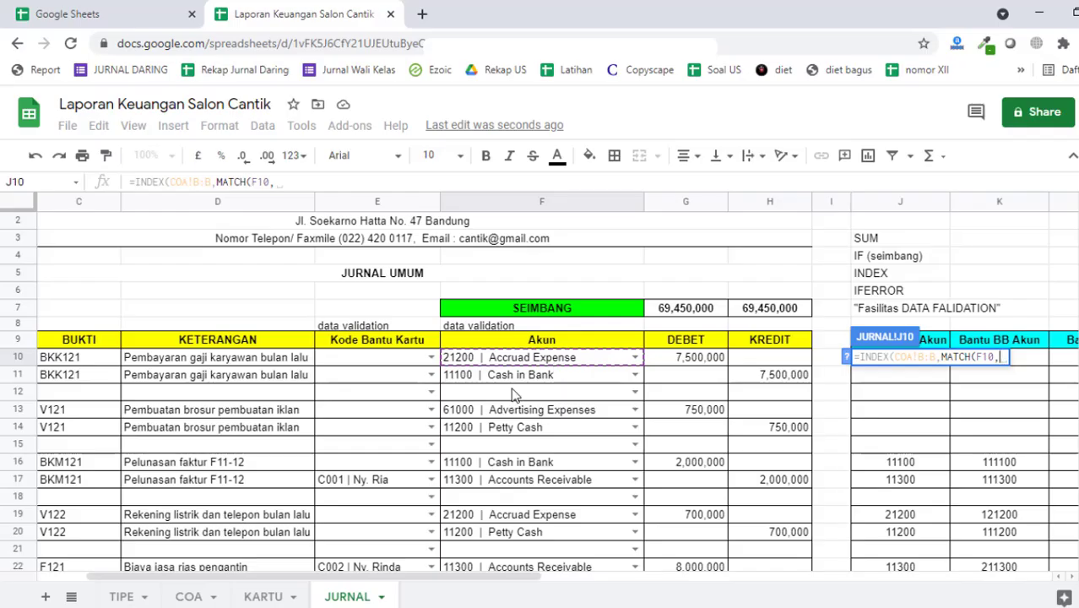
pyautogui.click(190, 597)
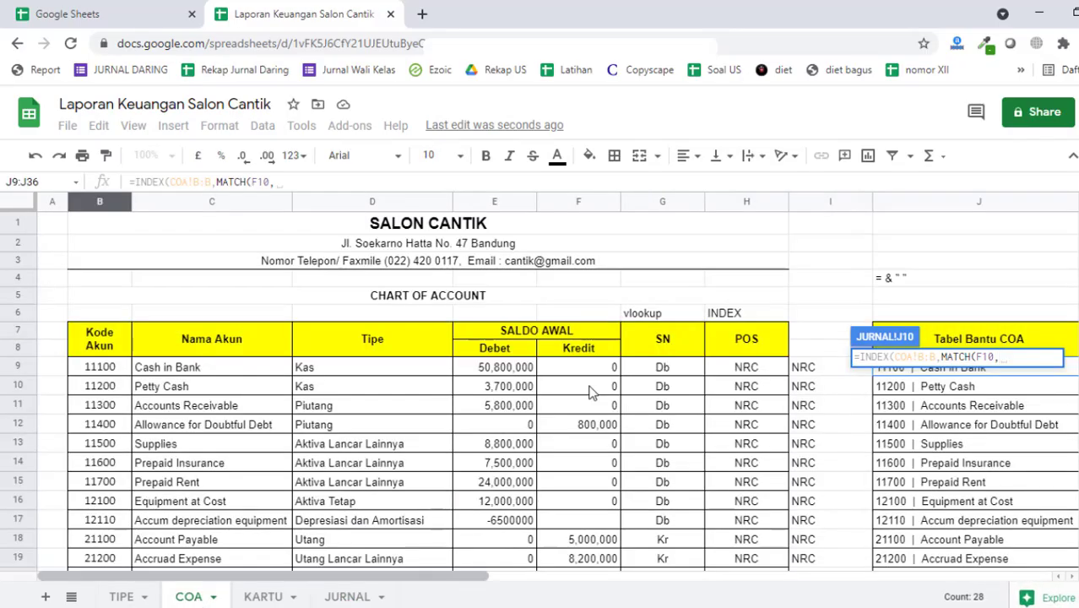
pyautogui.click(986, 203)
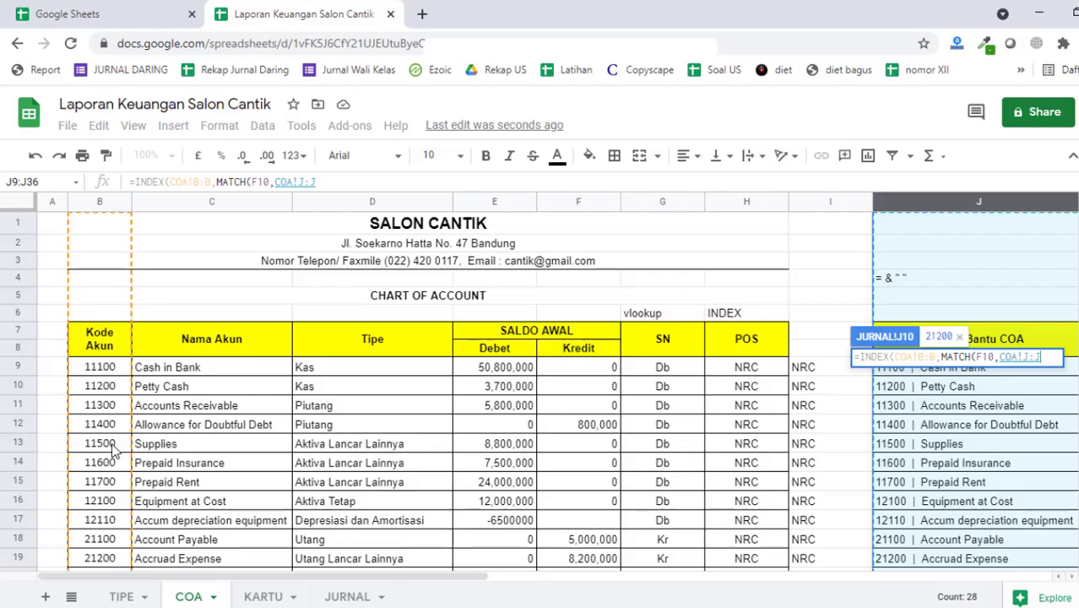
pyautogui.scroll(-5, 583, 422)
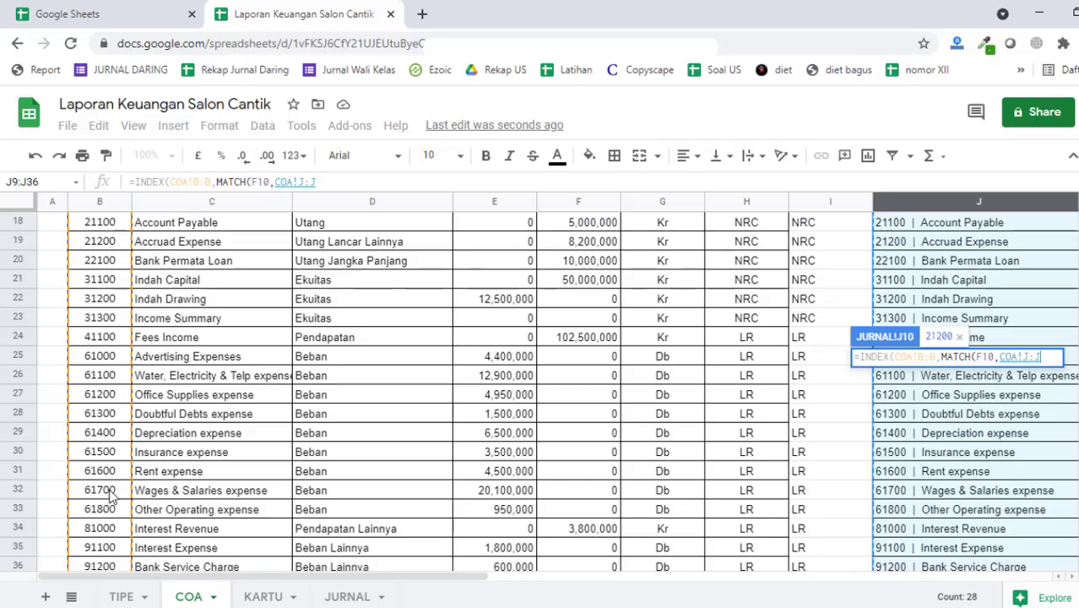
# Step: Complete the MATCH with search type 0 and enter the formula =INDEX(COA!B:B,MATCH(F10,COA!J:J,0)) in J10
pyautogui.click(348, 596)
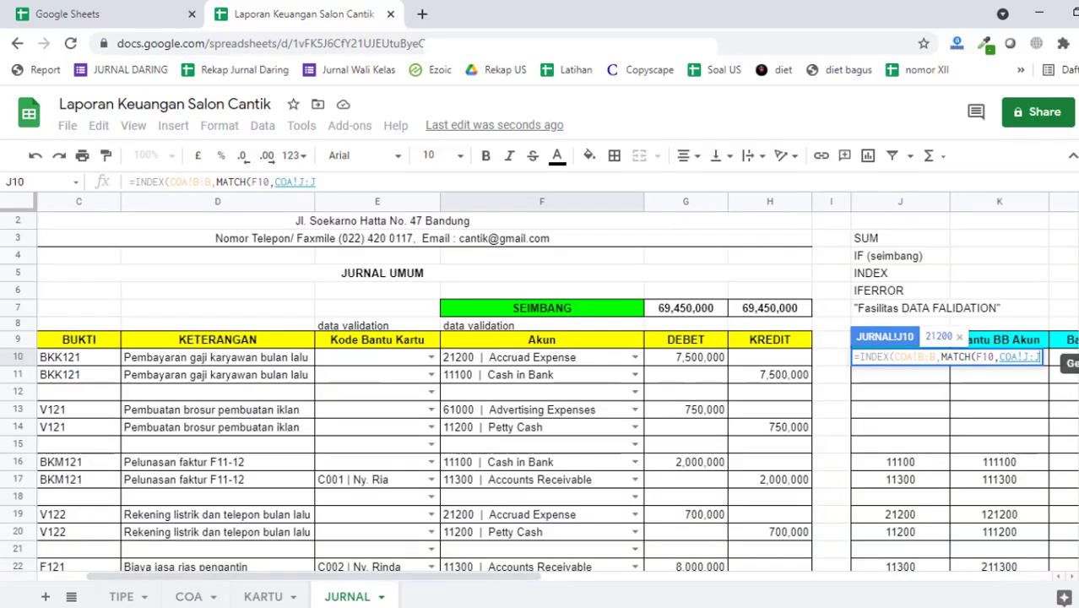
pyautogui.write(',')
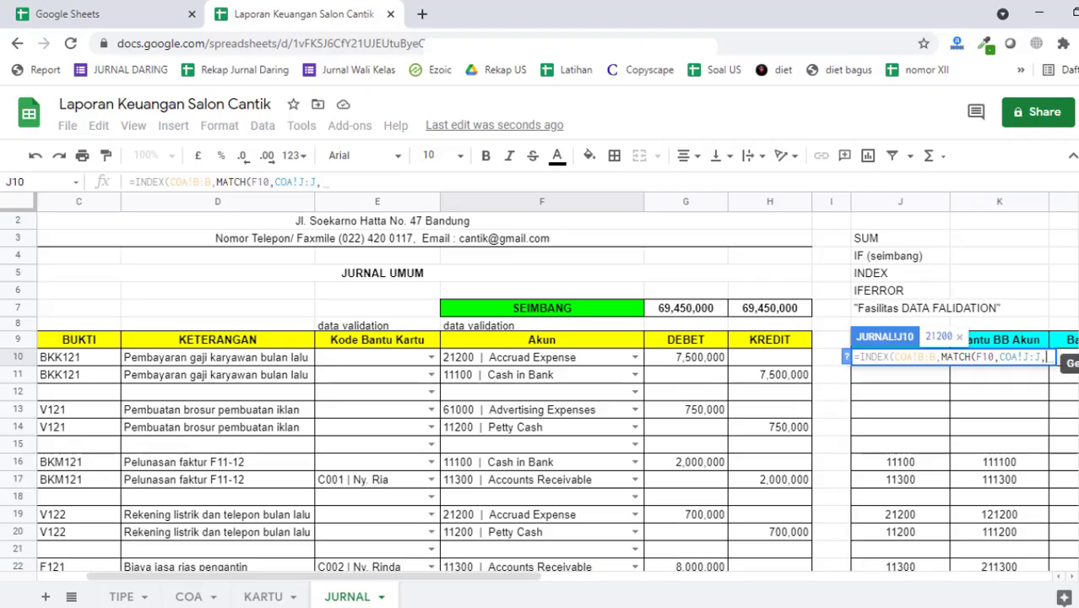
pyautogui.write('0')
pyautogui.write('))')
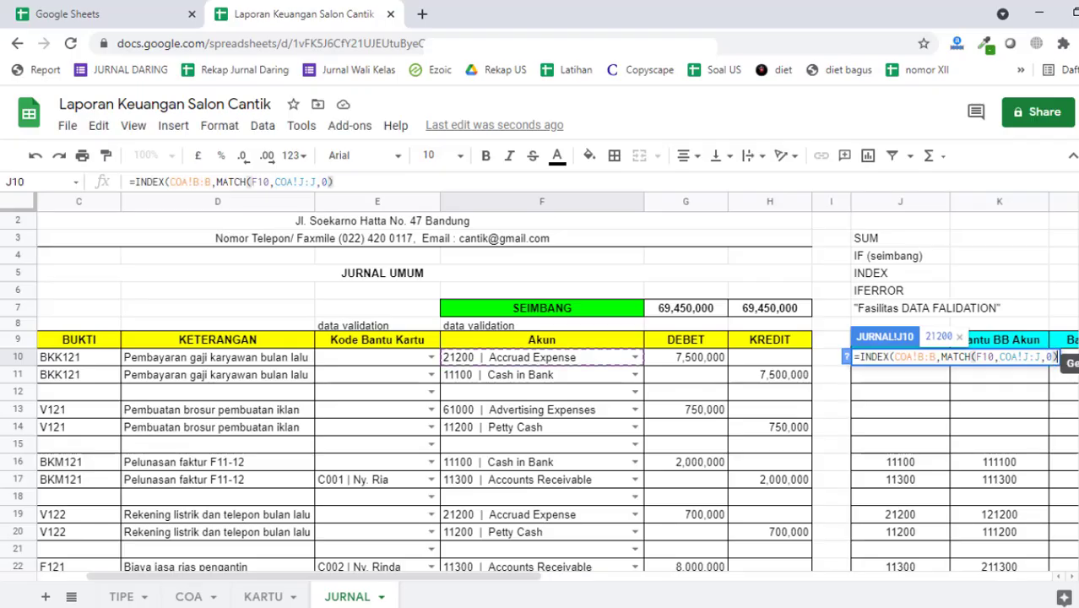
pyautogui.press('Return')
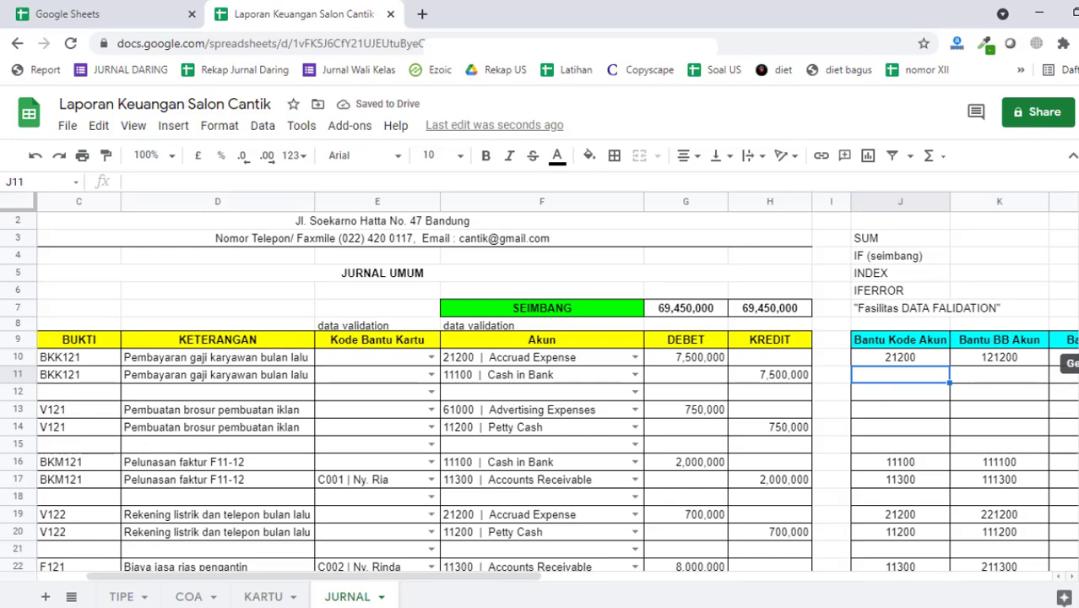
# Step: Copy the Bantu Kode Akun formula from J10 down to J15
pyautogui.click(894, 360)
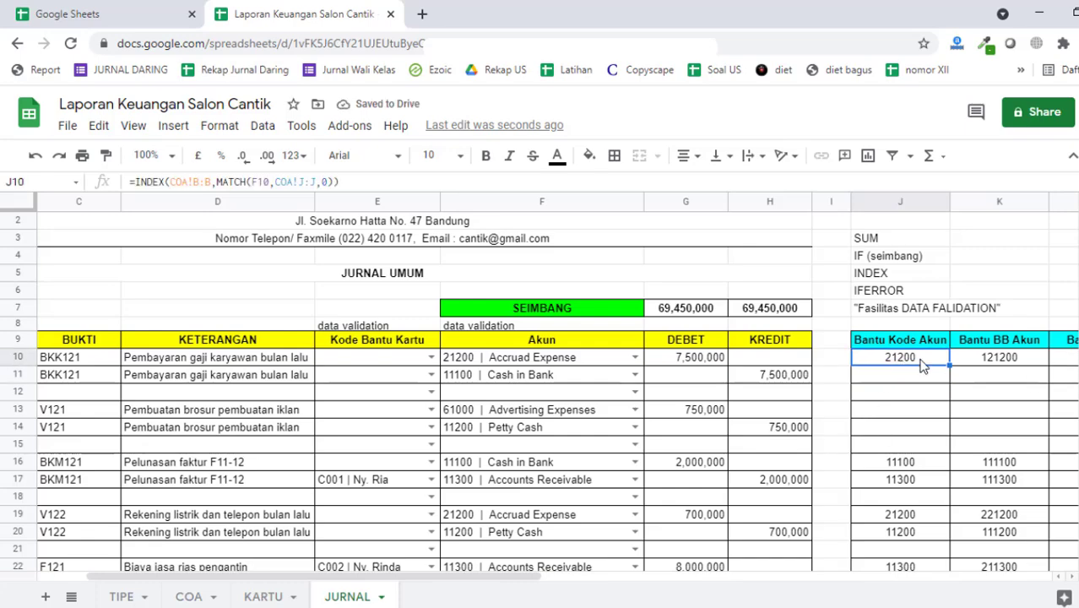
pyautogui.moveTo(950, 365); pyautogui.dragTo(946, 448)
pyautogui.click(927, 394)
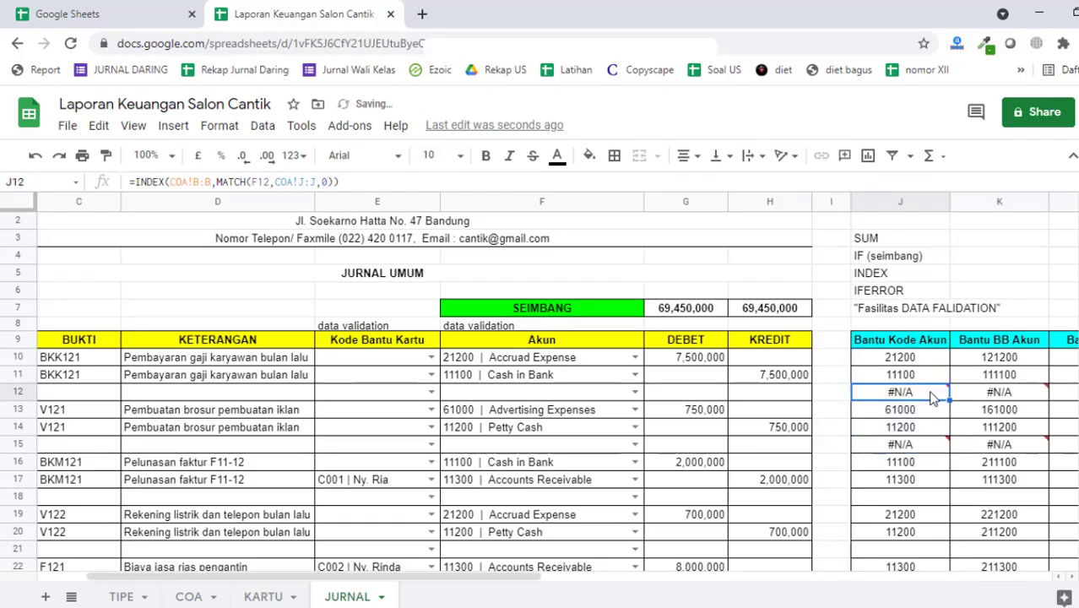
# Step: Compare the Bantu Kode Akun formula in J17 with the one in J14 of the Latihan Aplikasi Laporan Keuangan workbook's Jurnal sheet
pyautogui.click(904, 479)
pyautogui.scroll(-5, 929, 500)
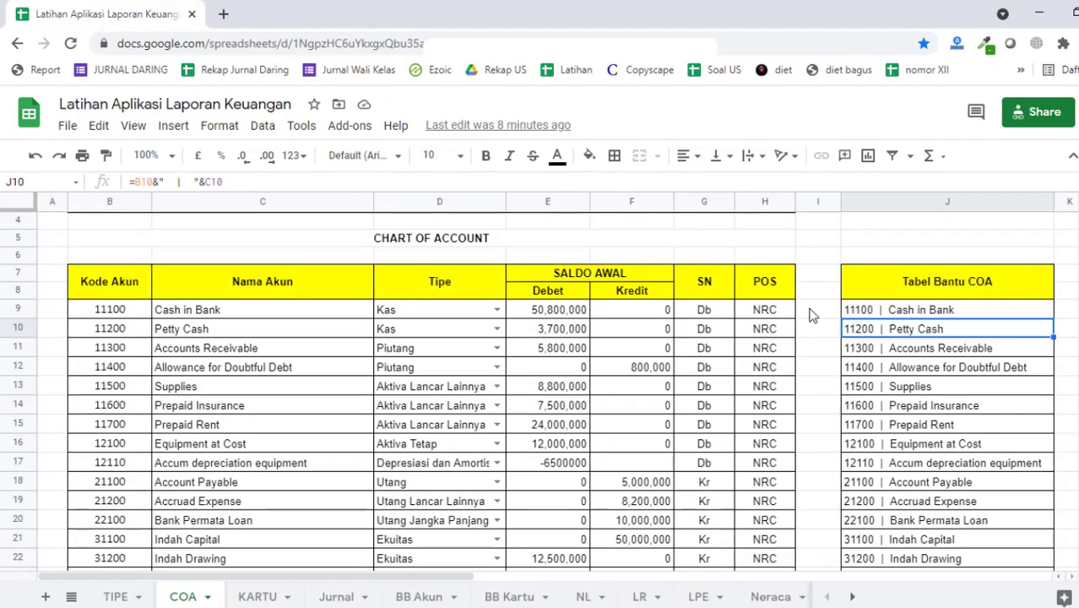
pyautogui.click(351, 596)
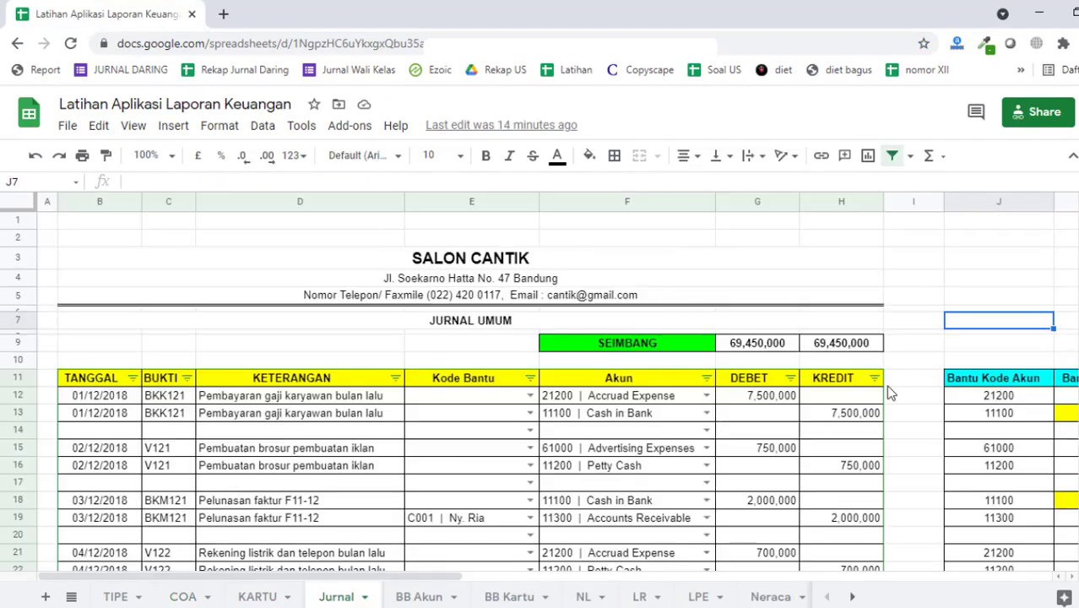
pyautogui.click(988, 432)
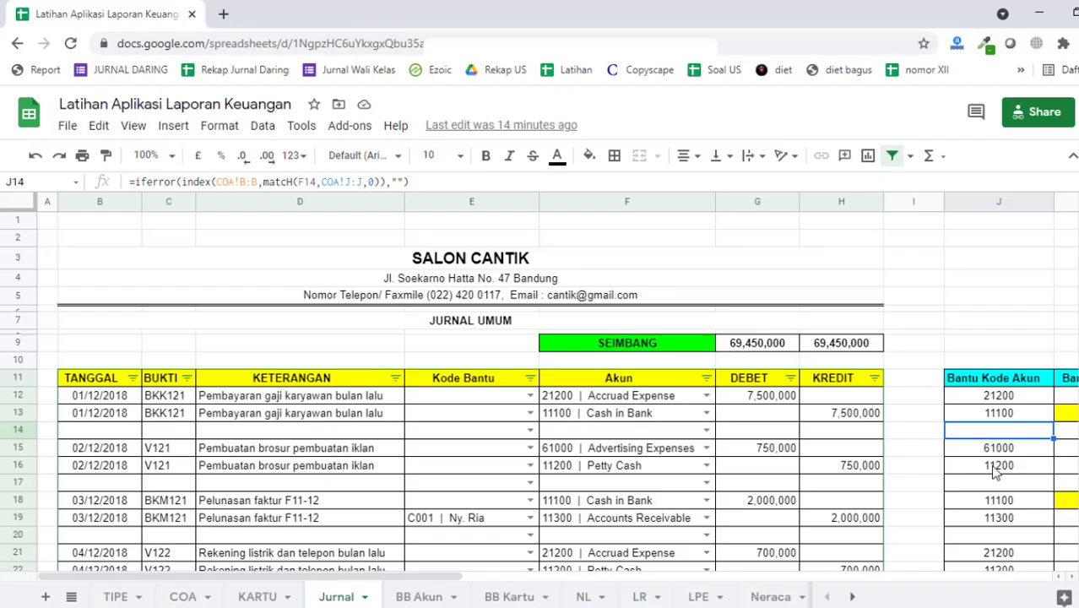
pyautogui.scroll(-2, 998, 469)
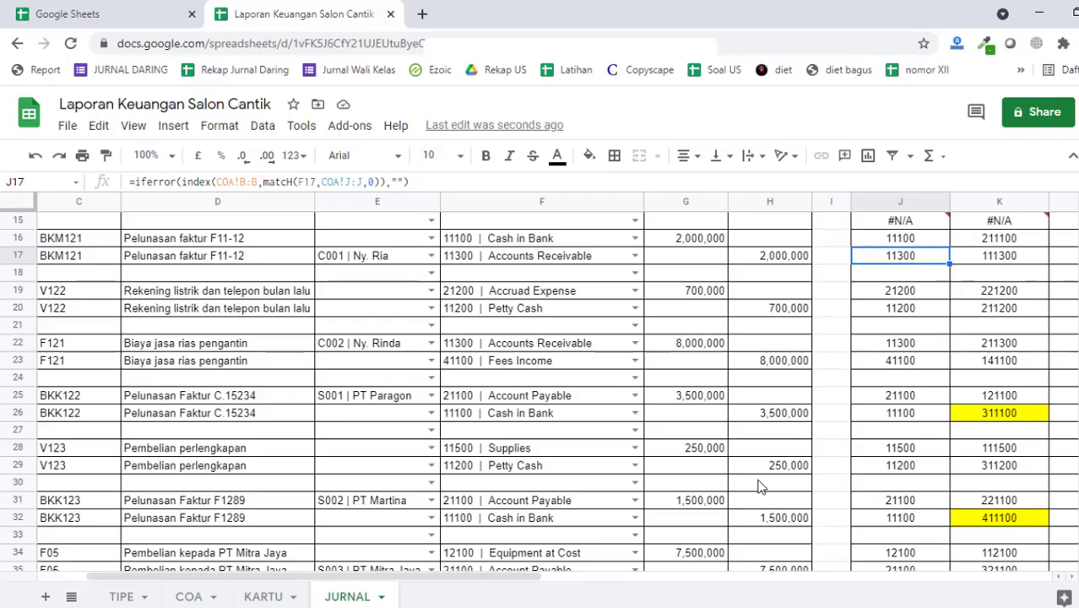
pyautogui.scroll(6, 761, 483)
# Step: Wrap the J10 lookup formula in IFERROR with an empty-text fallback, giving =IFERROR(INDEX(COA!B:B,MATCH(F10,COA!J:J,0)),"")
pyautogui.click(942, 382)
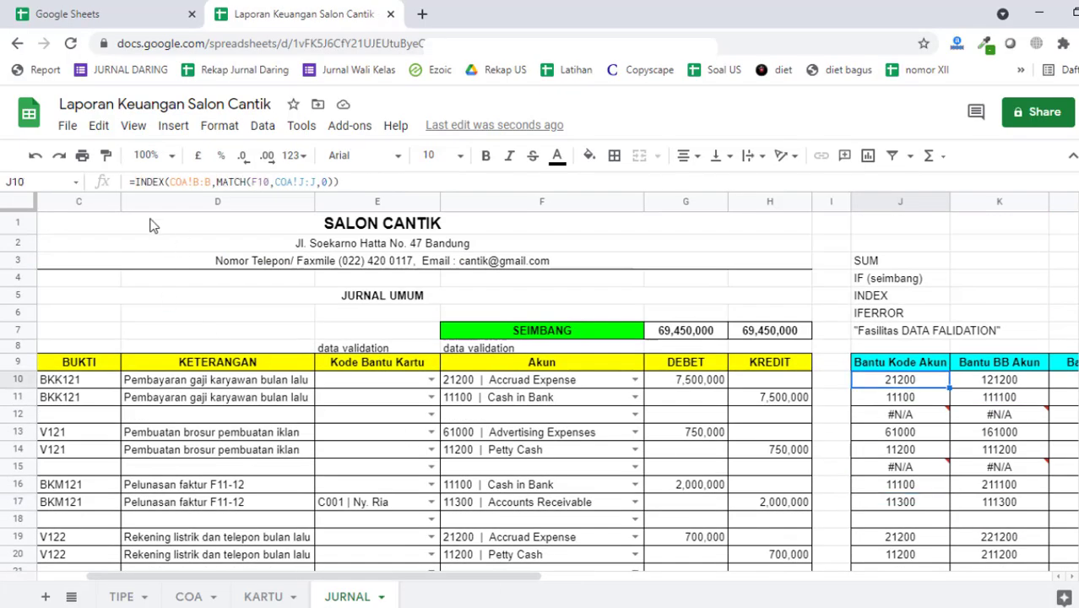
pyautogui.click(135, 183)
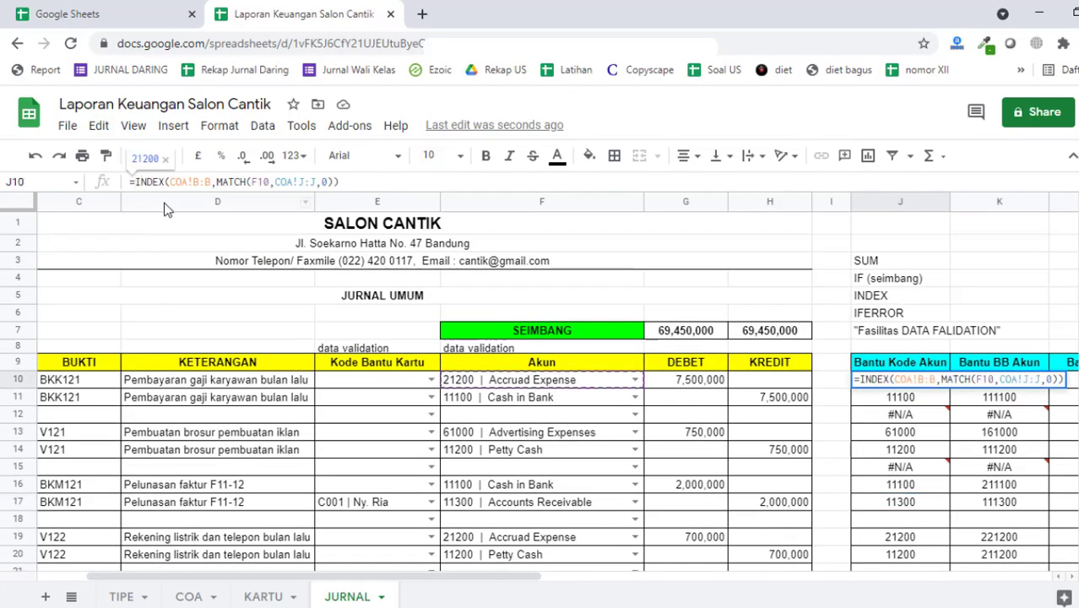
pyautogui.write('IFE')
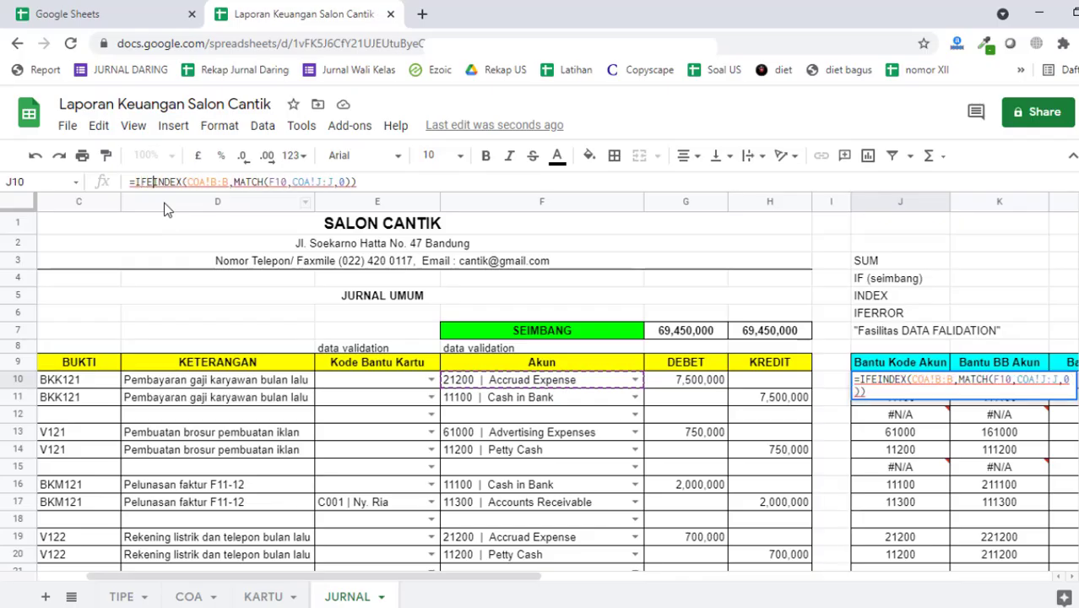
pyautogui.write('RROR')
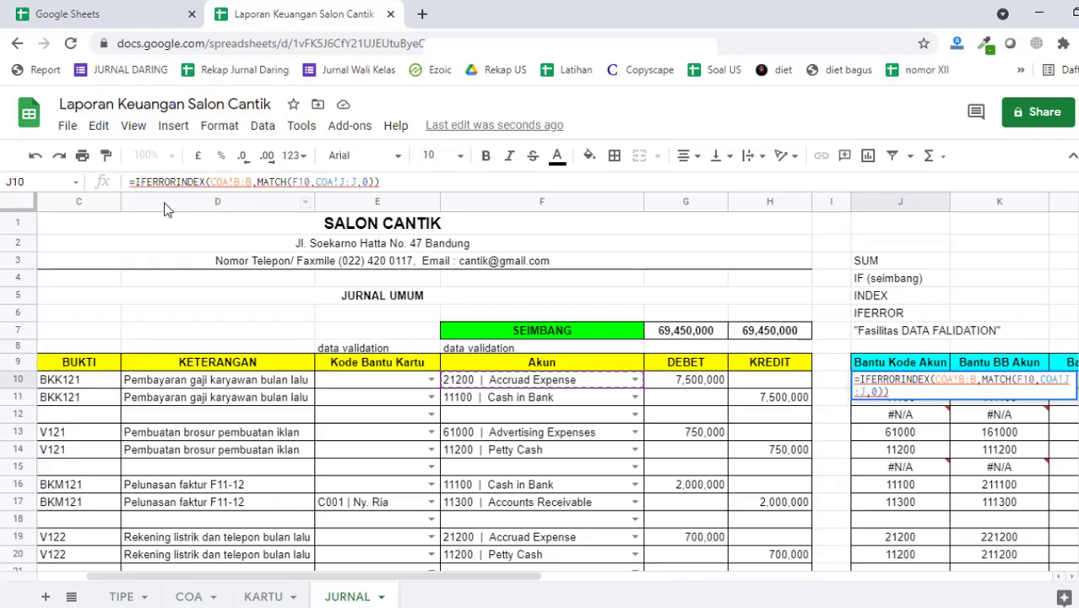
pyautogui.write('(')
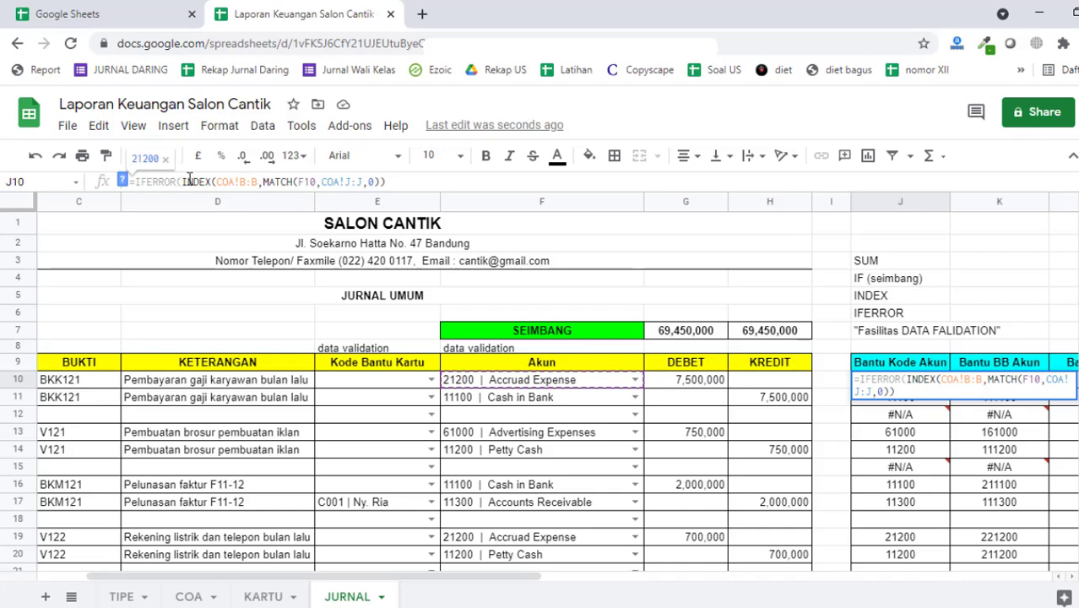
pyautogui.click(416, 181)
pyautogui.write(',')
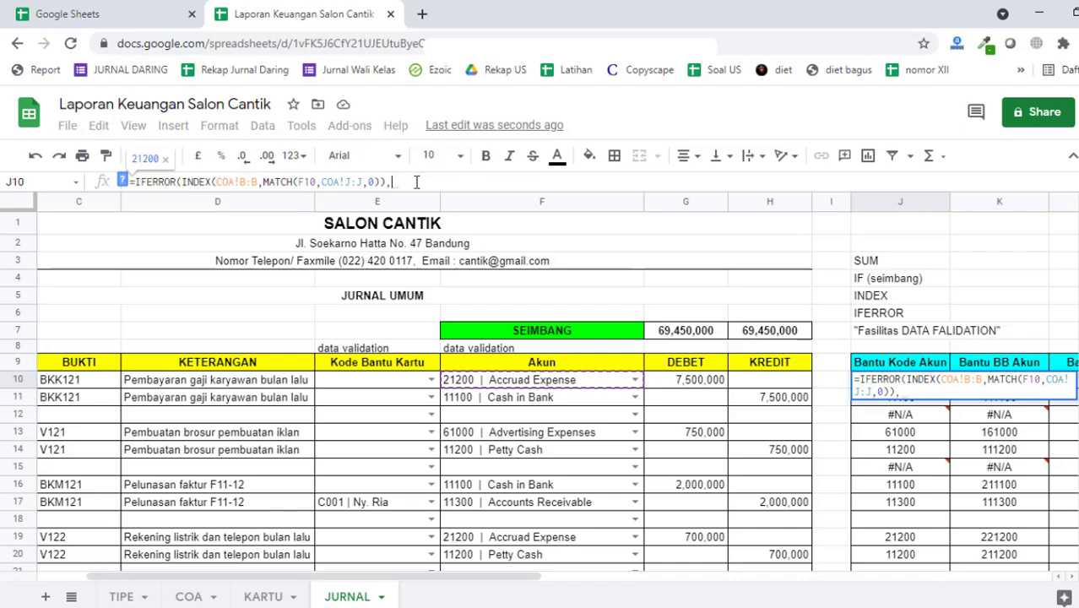
pyautogui.write('"")')
pyautogui.press('Return')
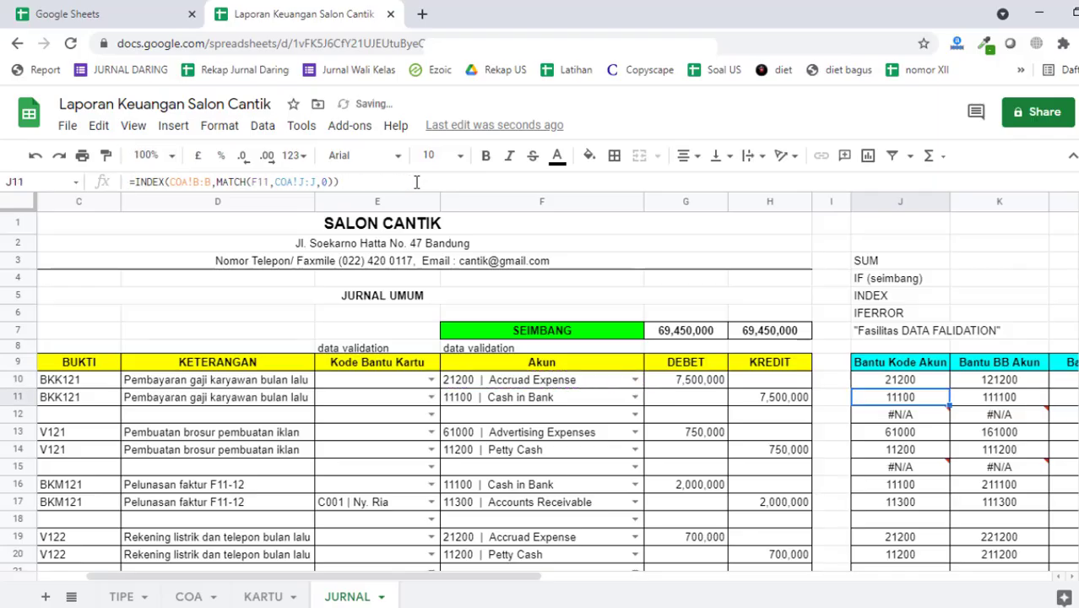
# Step: Copy the IFERROR formula from J10 down the Bantu Kode Akun column over the #N/A cells in rows 12 and 15
pyautogui.click(912, 379)
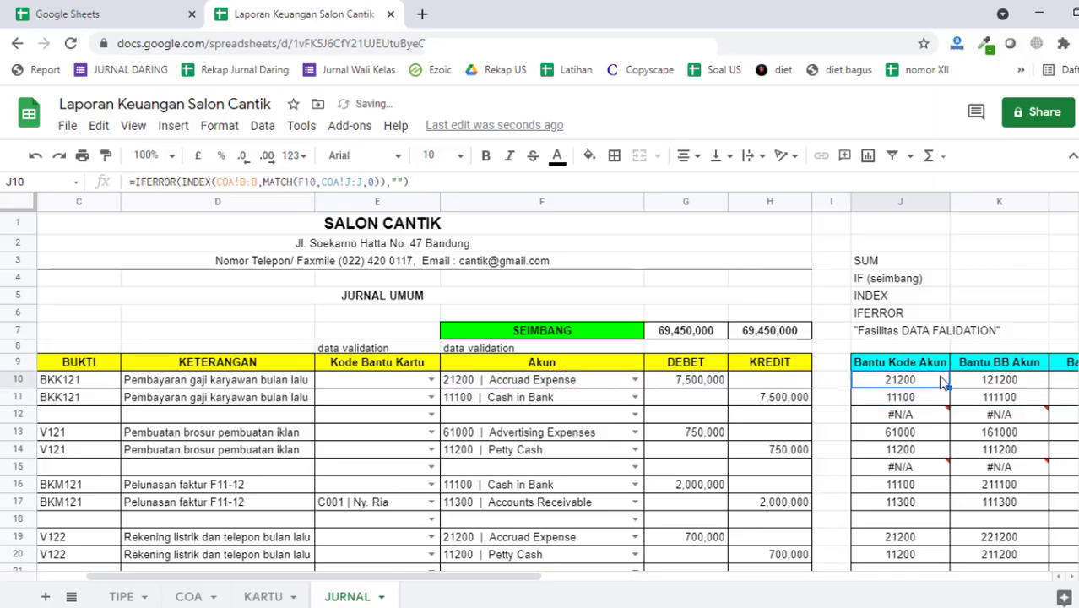
pyautogui.moveTo(950, 388); pyautogui.dragTo(926, 511)
pyautogui.click(928, 414)
pyautogui.click(929, 381)
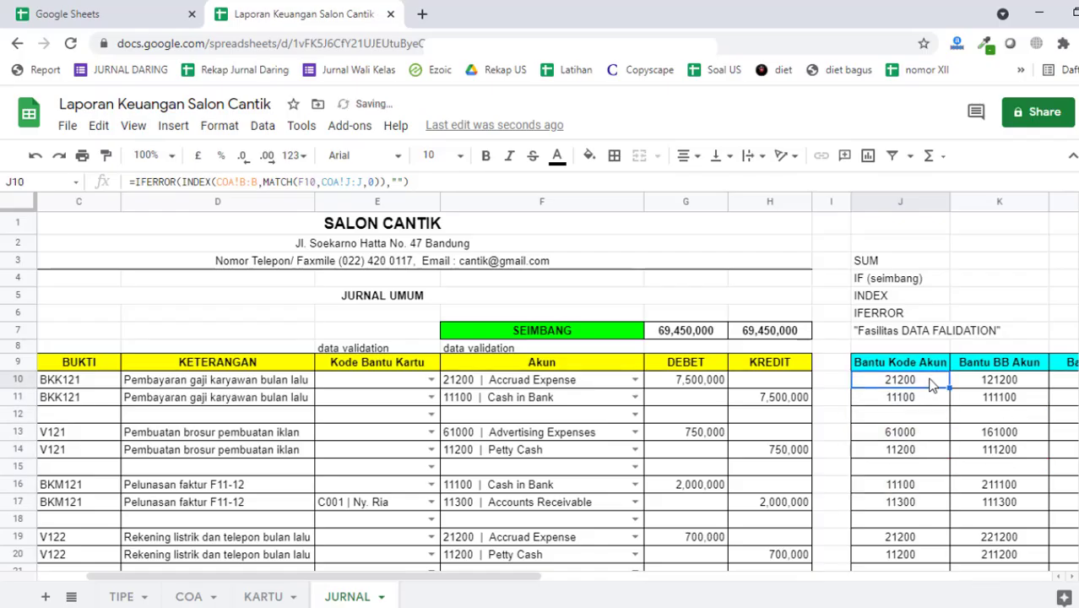
# Step: Change the IFERROR fallback in the J10 formula to "KOSONG"
pyautogui.click(289, 181)
pyautogui.doubleClick(290, 181)
pyautogui.click(423, 180)
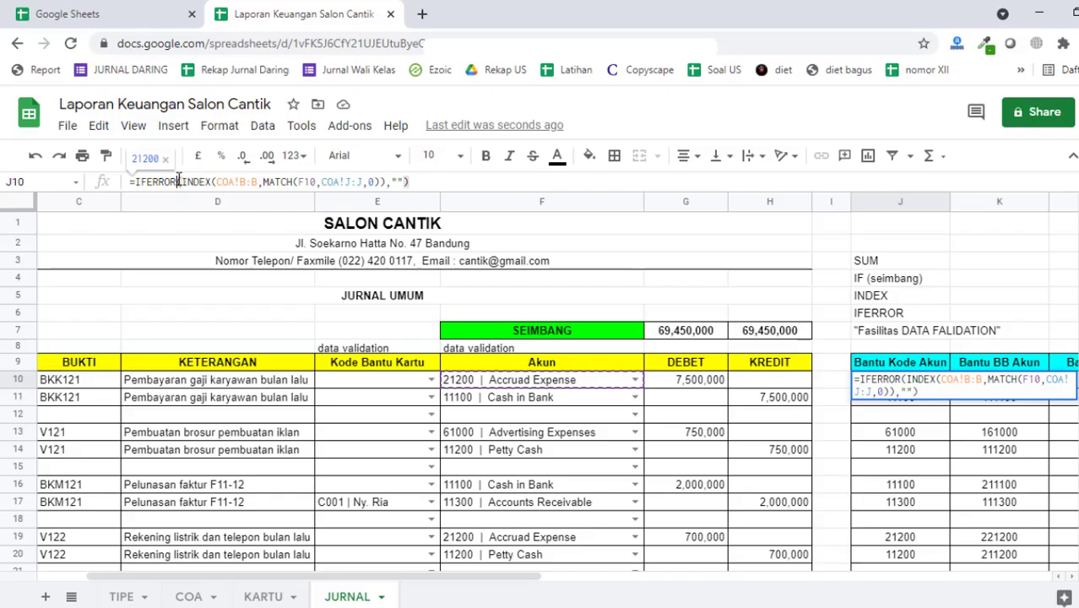
pyautogui.moveTo(177, 179); pyautogui.dragTo(395, 178)
pyautogui.click(401, 181)
pyautogui.write('KOSONG')
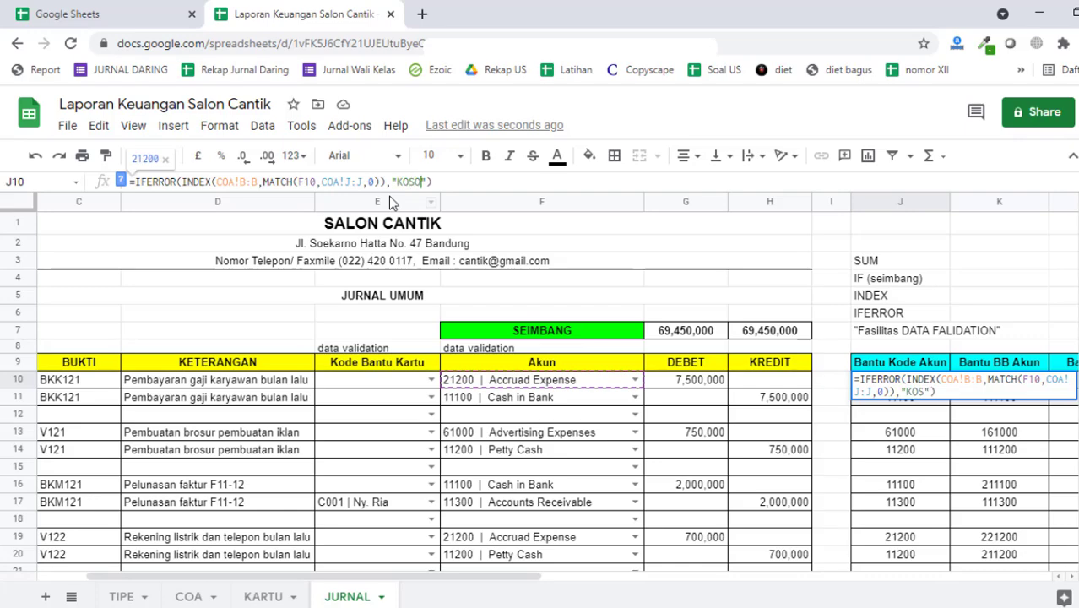
pyautogui.press('Return')
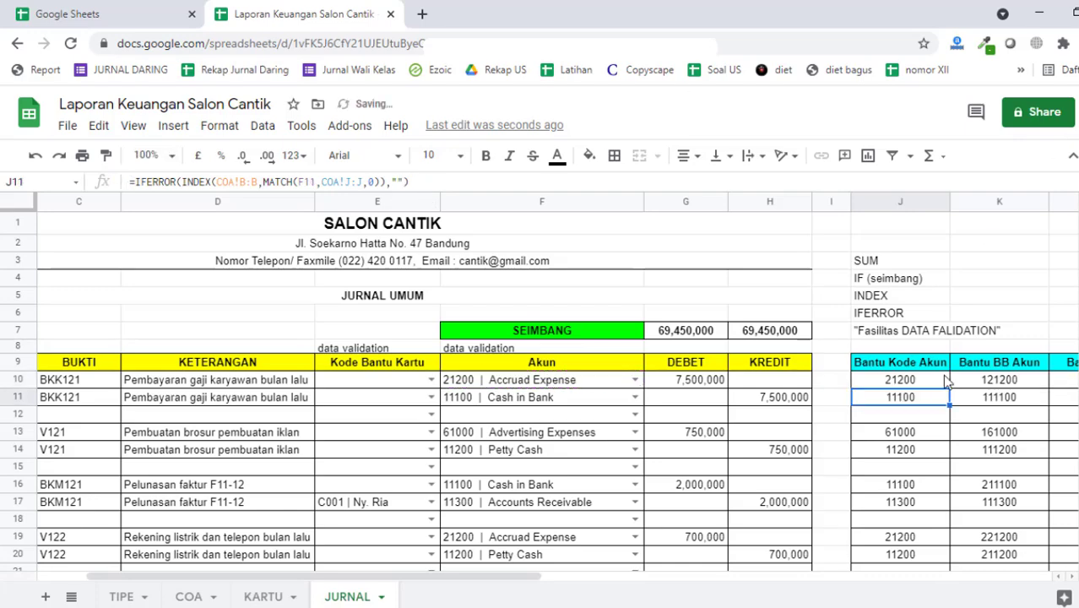
# Step: Copy the "KOSONG" formula from J10 down to J12 and compare it with the Bantu Kode Akun formulas further down
pyautogui.click(945, 382)
pyautogui.moveTo(948, 384); pyautogui.dragTo(937, 423)
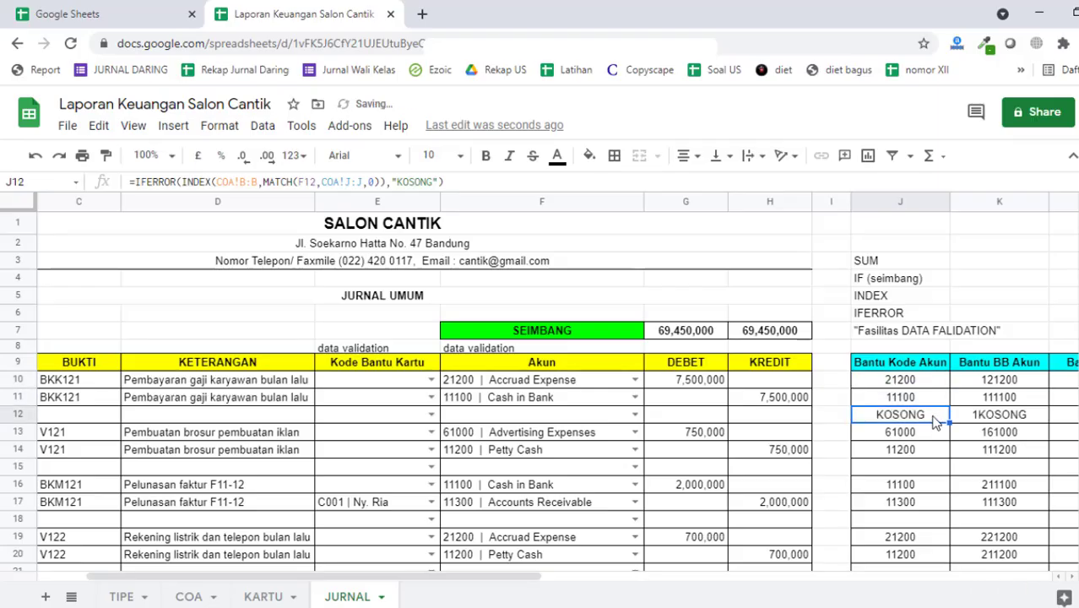
pyautogui.click(899, 385)
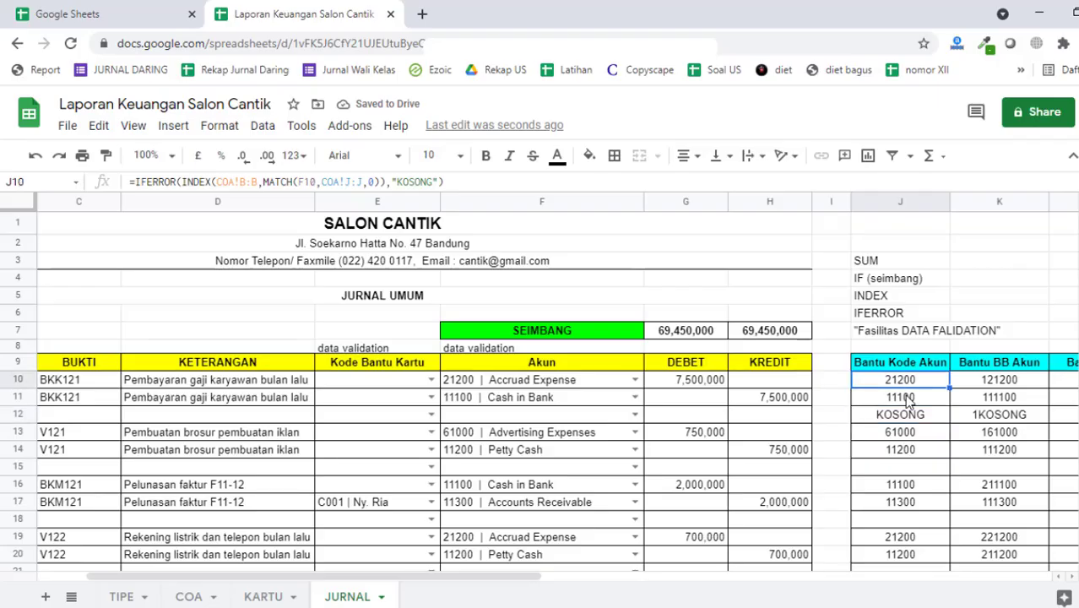
pyautogui.click(917, 418)
pyautogui.scroll(-5, 921, 423)
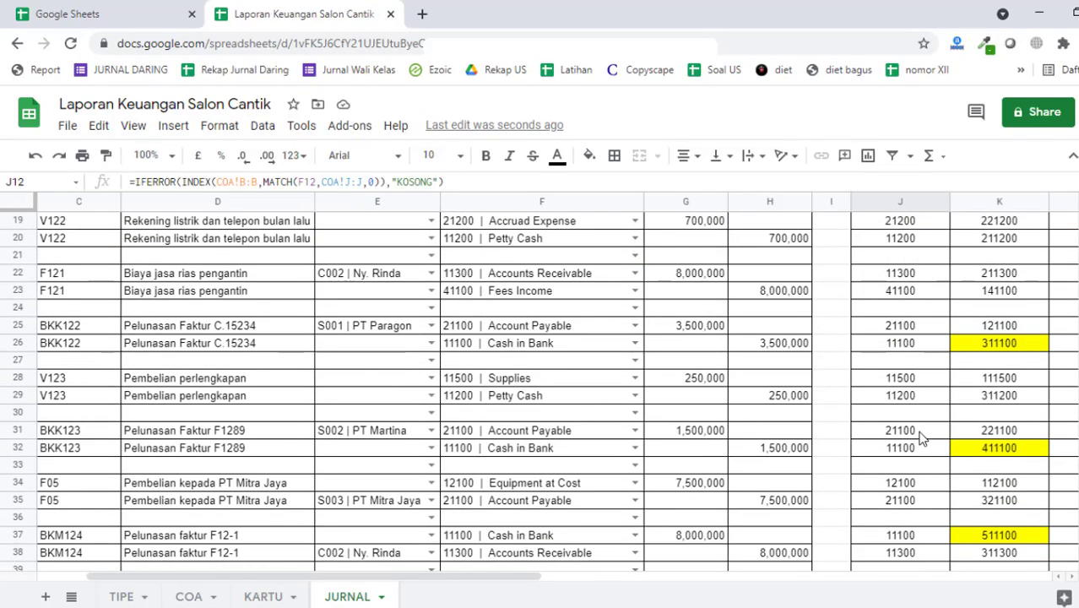
pyautogui.click(918, 414)
pyautogui.scroll(5, 939, 397)
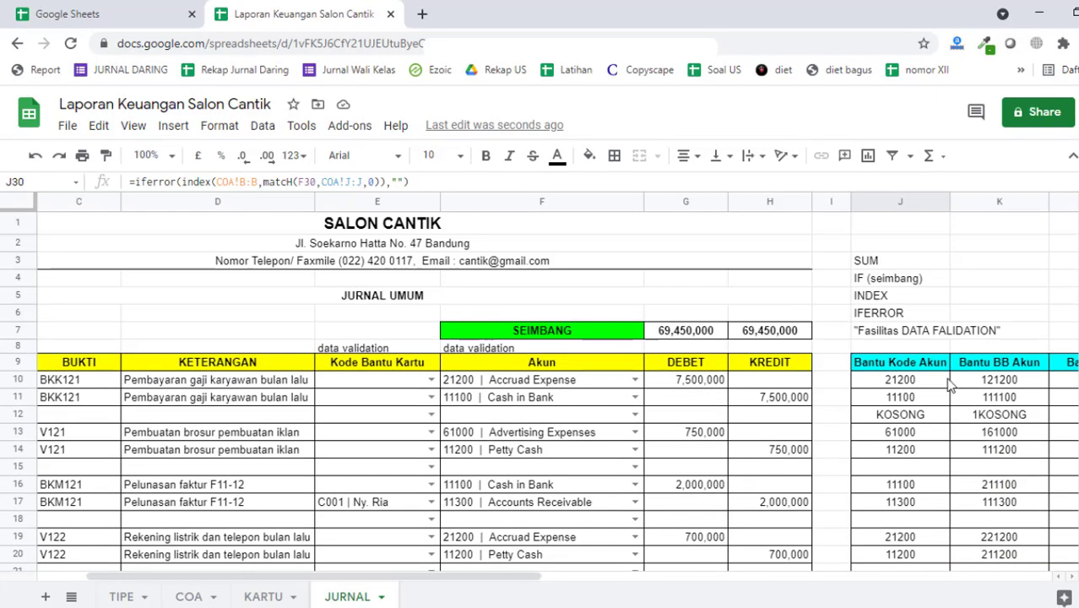
# Step: Replace the "KOSONG" fallback in the J10 formula with empty text ""
pyautogui.click(937, 385)
pyautogui.moveTo(435, 181); pyautogui.dragTo(392, 189)
pyautogui.click(392, 184)
pyautogui.press('Return')
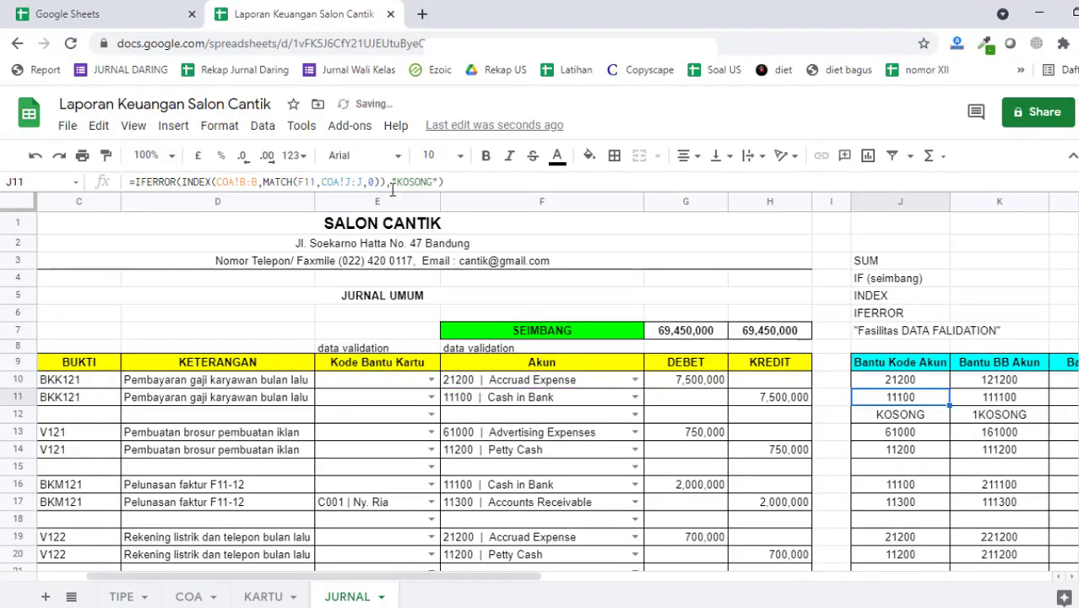
# Step: Copy the J10 formula down the Bantu Kode Akun column to the end of the journal table and check J72
pyautogui.click(940, 380)
pyautogui.scroll(-14, 943, 385)
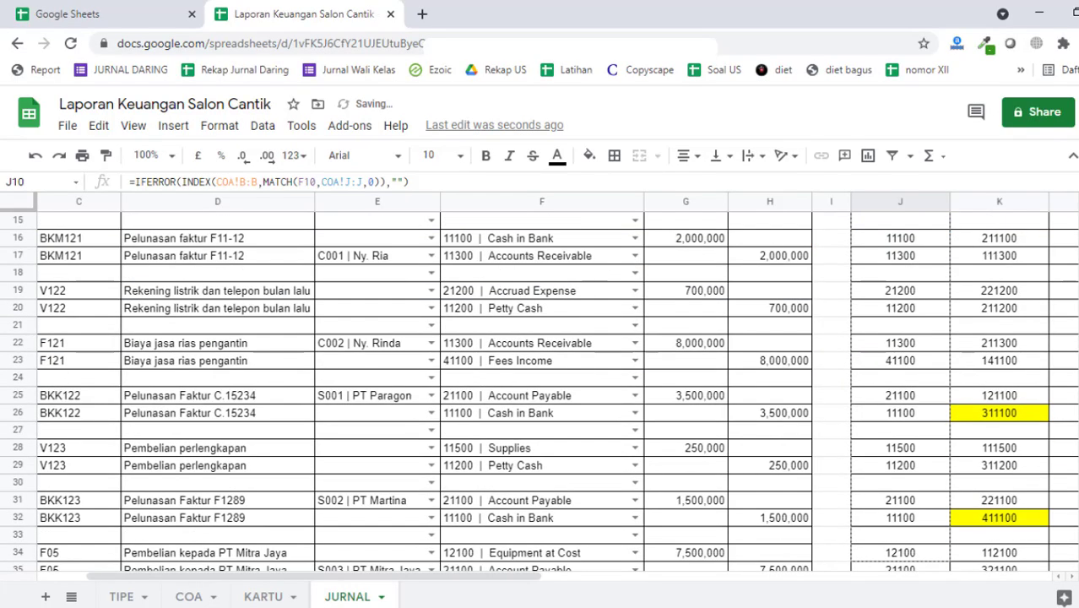
pyautogui.scroll(-7, 955, 427)
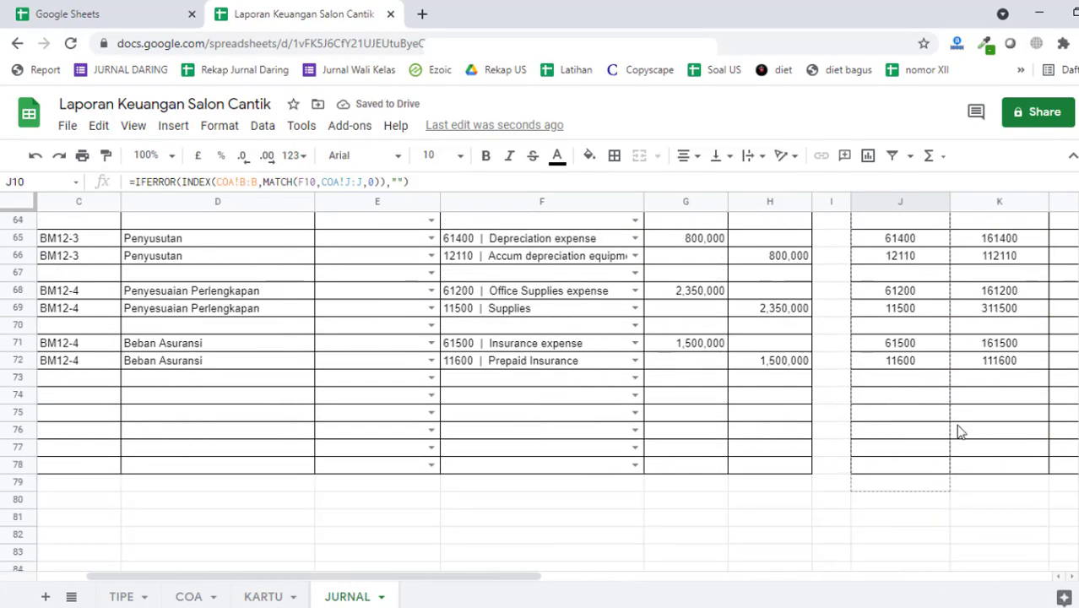
pyautogui.keyDown('shift'); pyautogui.click(958, 470); pyautogui.keyUp('shift')
pyautogui.hotkey('ctrl', 'v')
pyautogui.click(921, 363)
pyautogui.scroll(14, 936, 359)
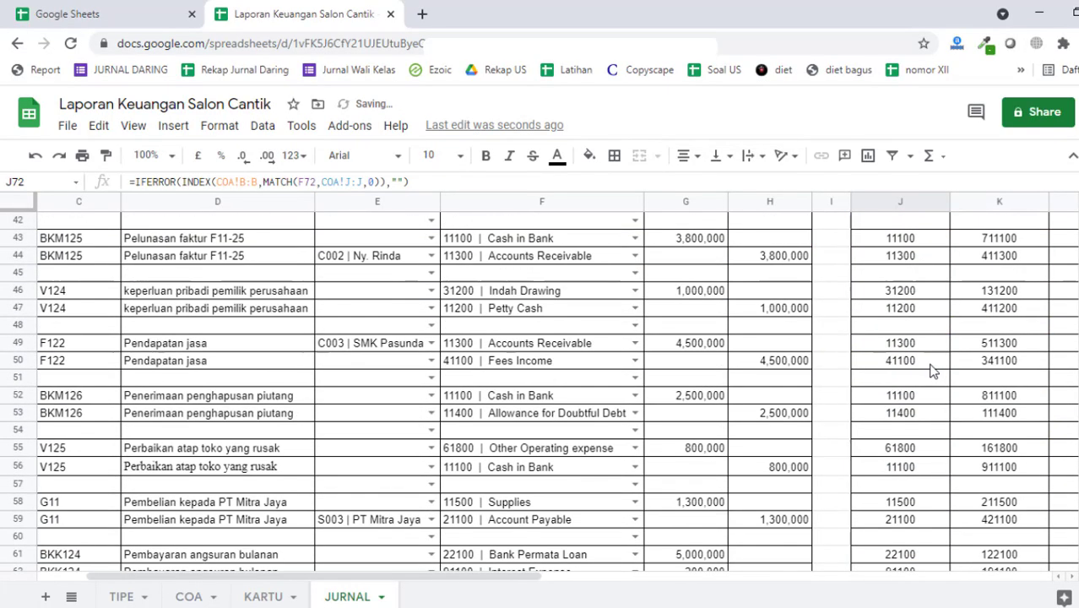
pyautogui.scroll(6, 936, 359)
# Step: Label the Bantu Kode Akun column with "IFERROR & INDEX" in J8, above its header
pyautogui.click(929, 309)
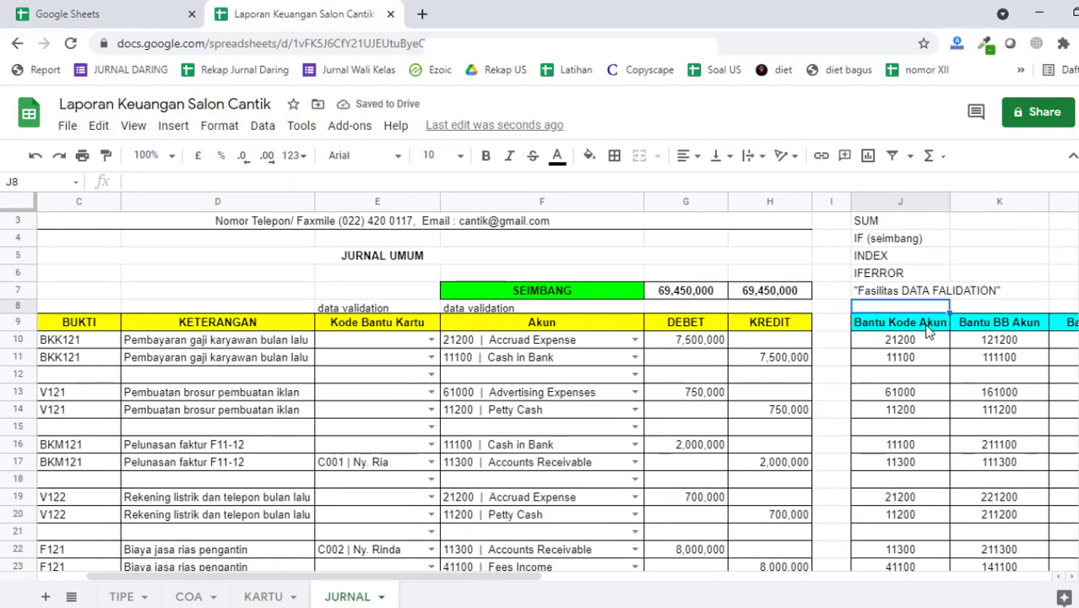
pyautogui.write('IF')
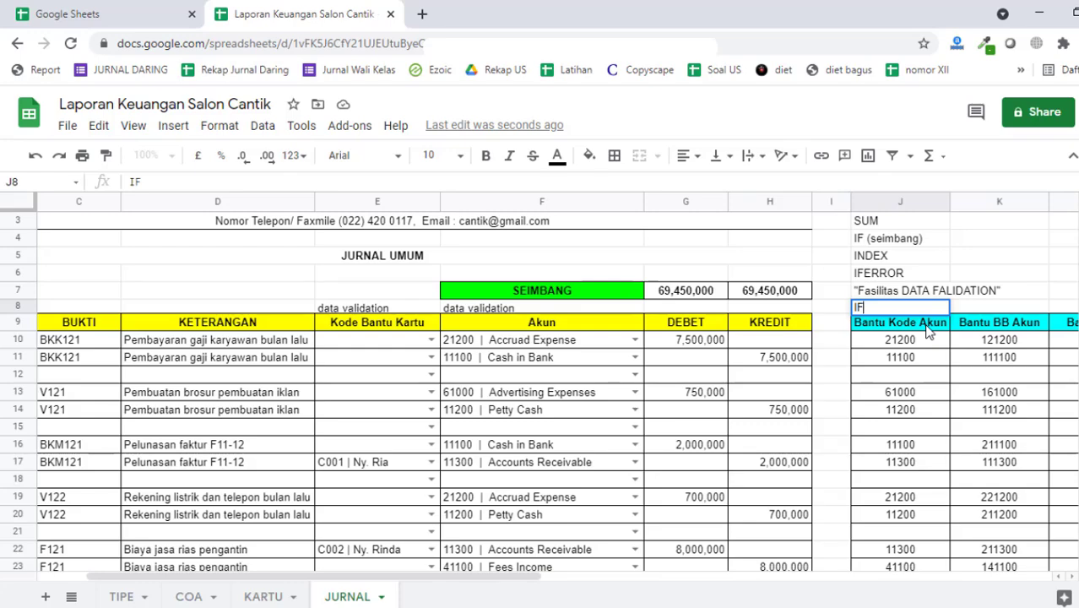
pyautogui.write('ERRR')
pyautogui.press('BackSpace')
pyautogui.write('OR')
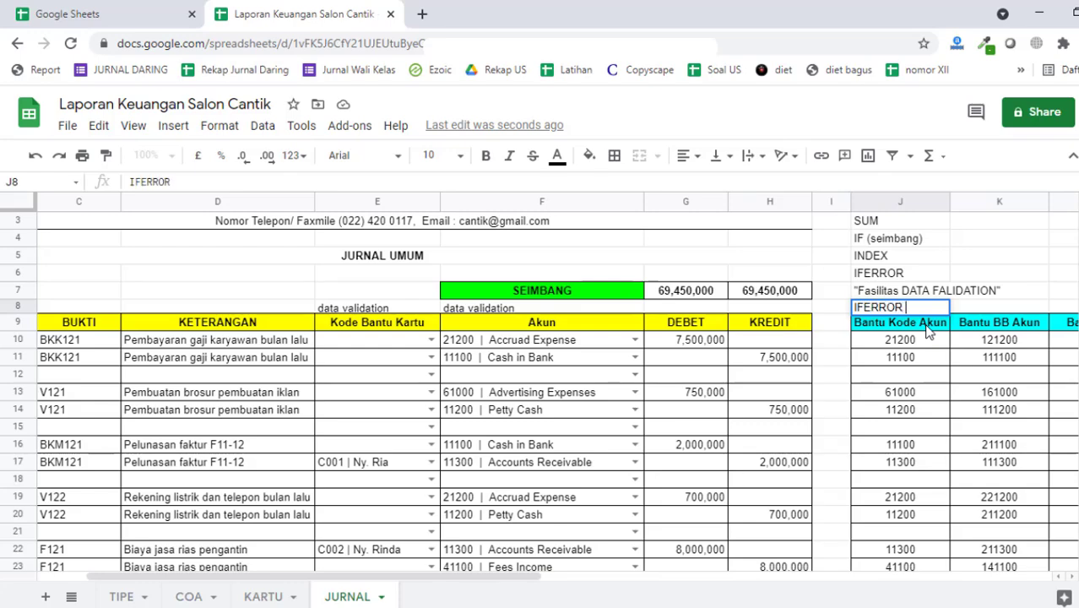
pyautogui.write(' & INDEX')
pyautogui.press('Return')
pyautogui.press('Up')
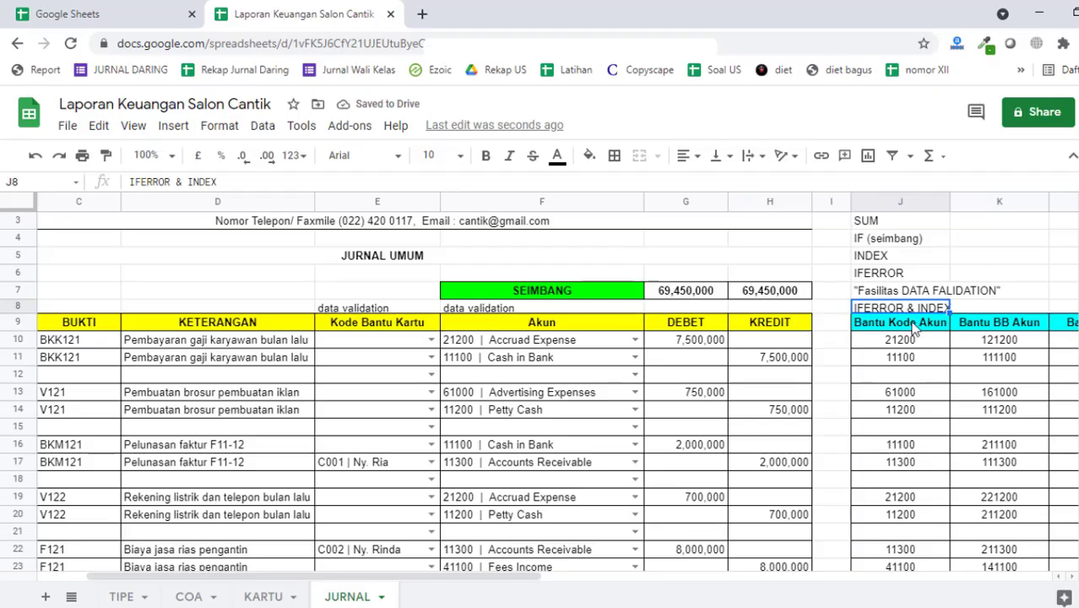
# Step: Move the function name list from J3:J7 up one row to J2:J6
pyautogui.scroll(1, 900, 283)
pyautogui.moveTo(899, 261)
pyautogui.mouseDown()
pyautogui.moveTo(906, 326)
pyautogui.moveTo(893, 262)
pyautogui.mouseUp()
pyautogui.click(893, 258)
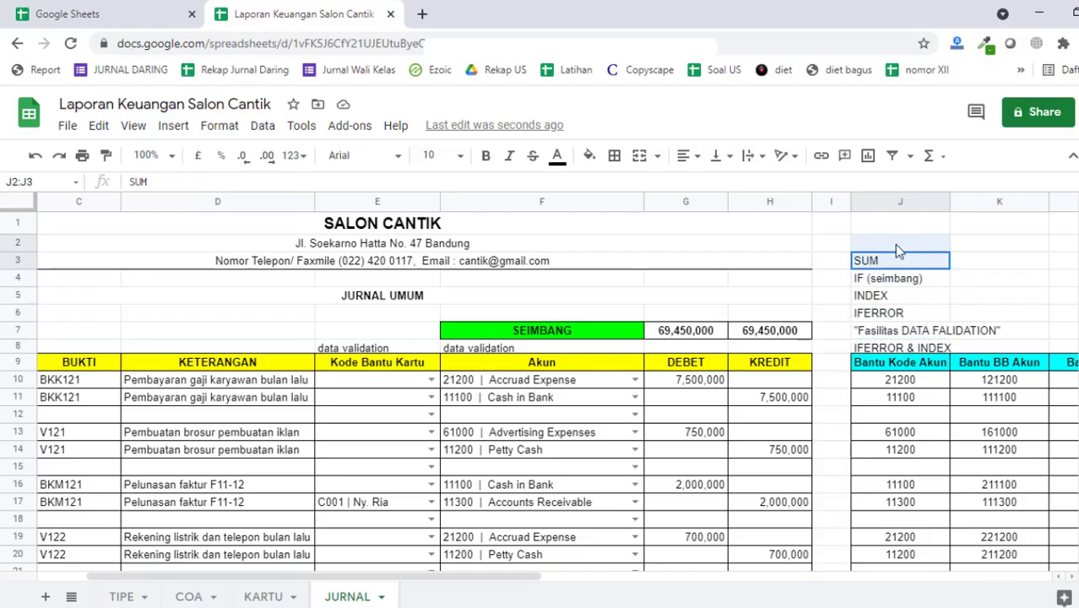
pyautogui.moveTo(889, 261); pyautogui.dragTo(902, 346)
pyautogui.moveTo(899, 262); pyautogui.dragTo(912, 328)
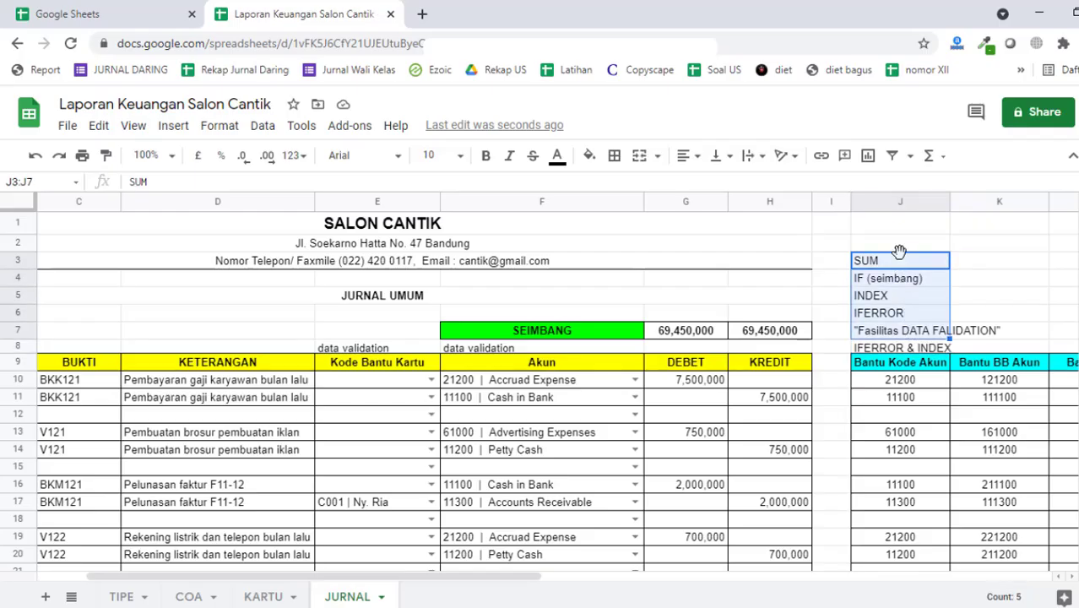
pyautogui.moveTo(899, 257); pyautogui.dragTo(933, 336)
pyautogui.click(954, 265)
pyautogui.moveTo(929, 251); pyautogui.dragTo(935, 257)
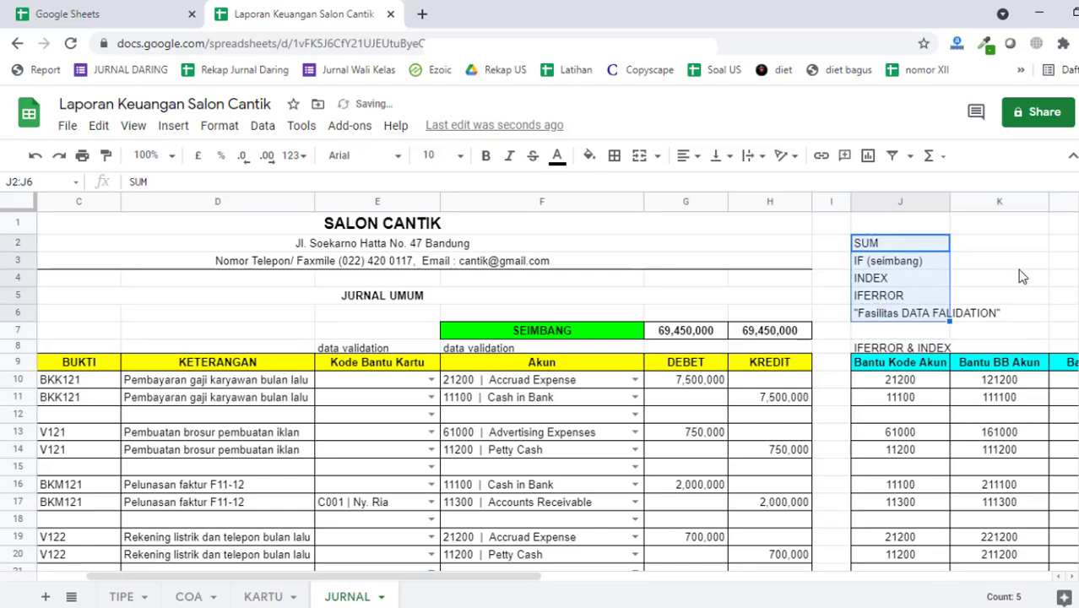
# Step: Widen column J so that the "Fasilitas DATA FALIDATION" text fits inside it
pyautogui.click(1017, 265)
pyautogui.click(999, 331)
pyautogui.click(991, 341)
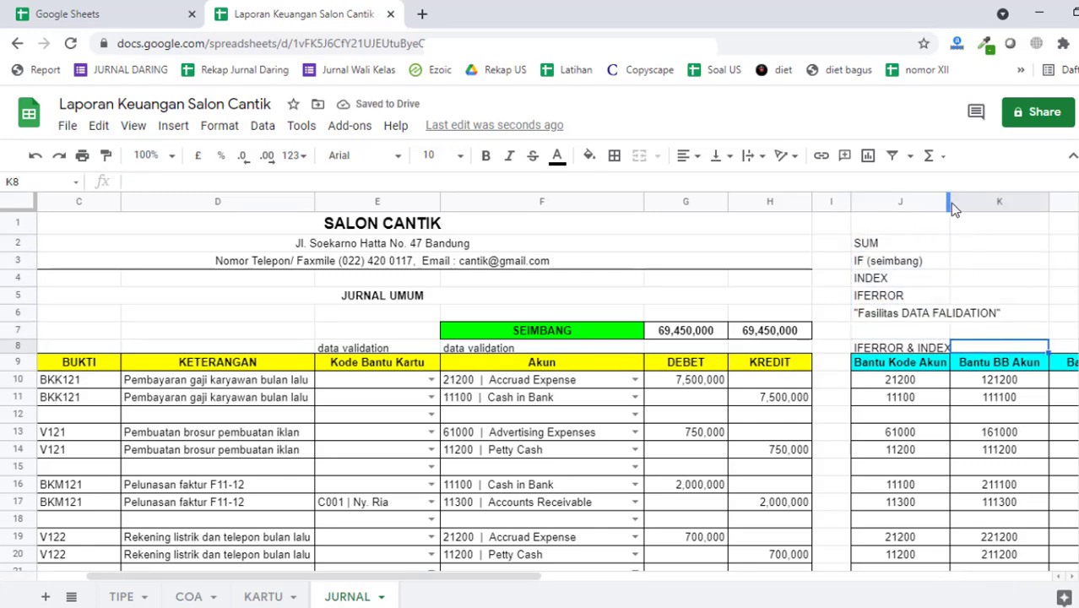
pyautogui.click(953, 202)
pyautogui.moveTo(950, 201); pyautogui.dragTo(1004, 201)
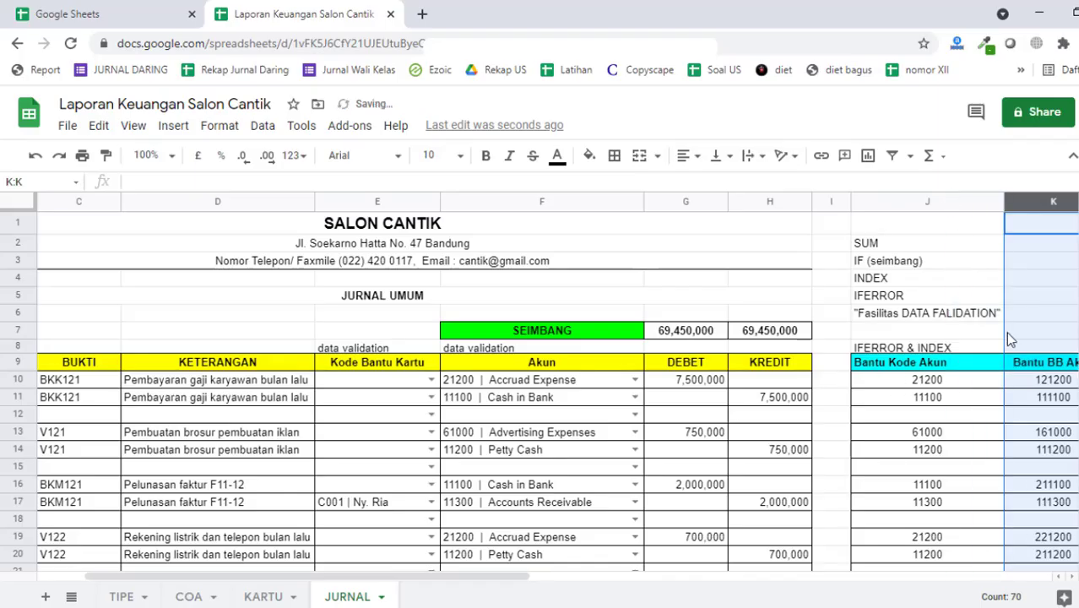
# Step: Check the Bantu BB Akun formula in K10 and add "COUNIF" to the function list in J1, above SUM
pyautogui.click(1046, 382)
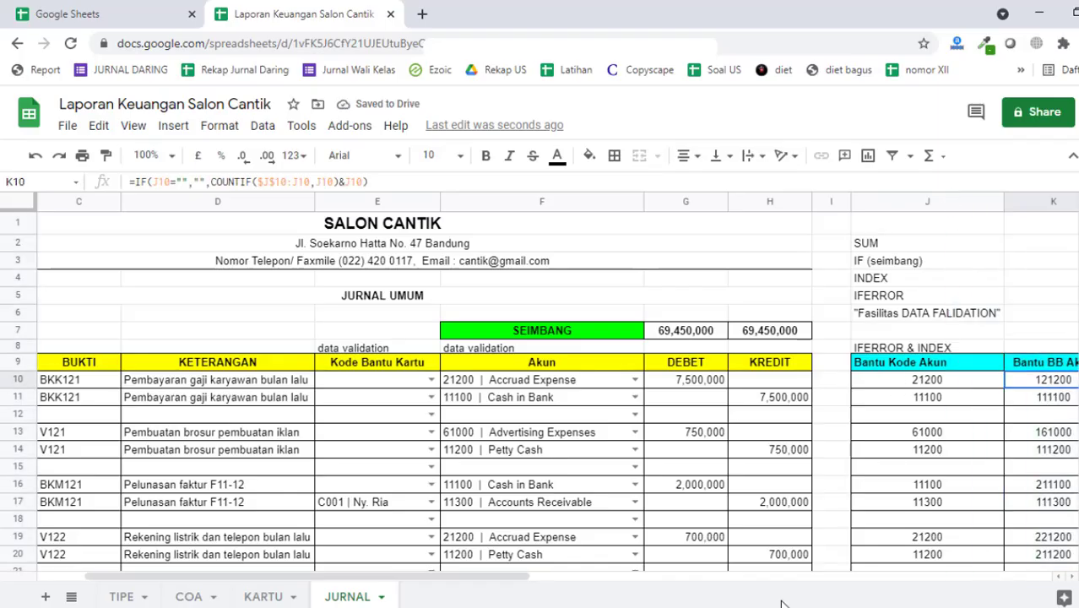
pyautogui.click(444, 572)
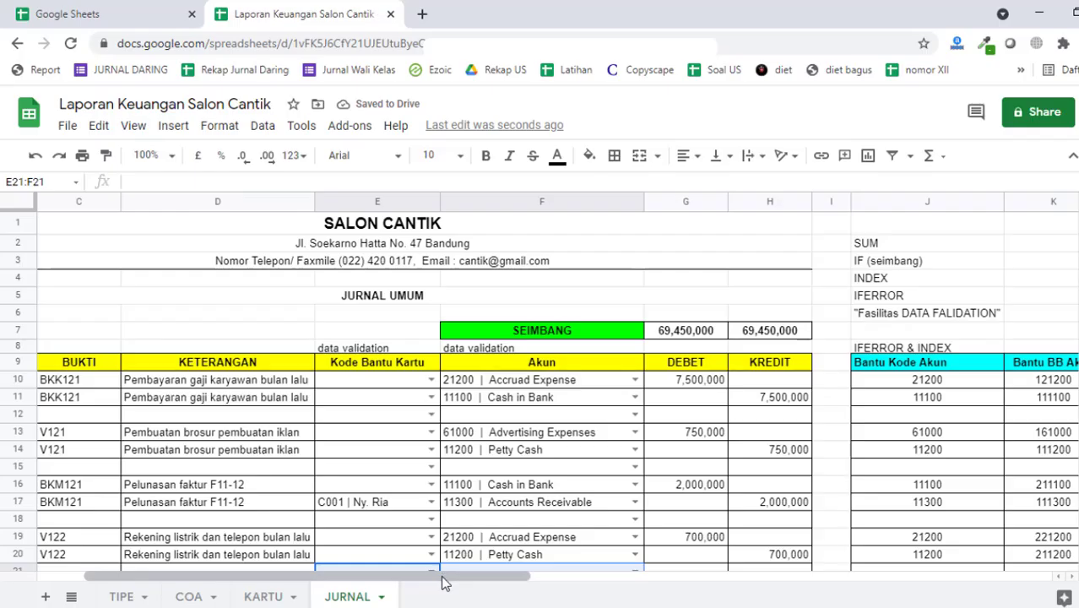
pyautogui.moveTo(462, 582); pyautogui.dragTo(565, 544)
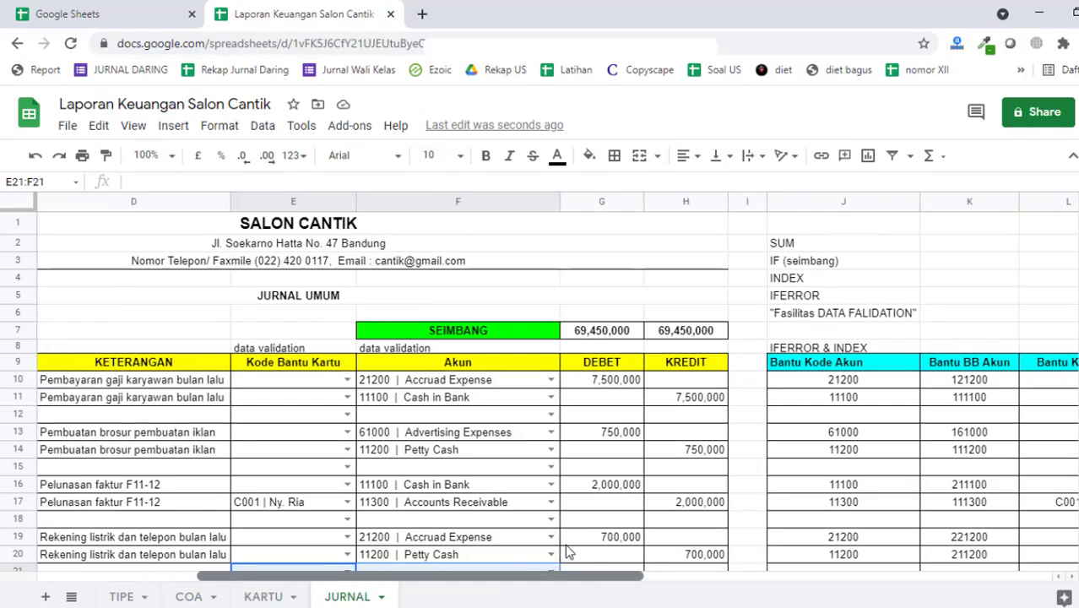
pyautogui.click(958, 383)
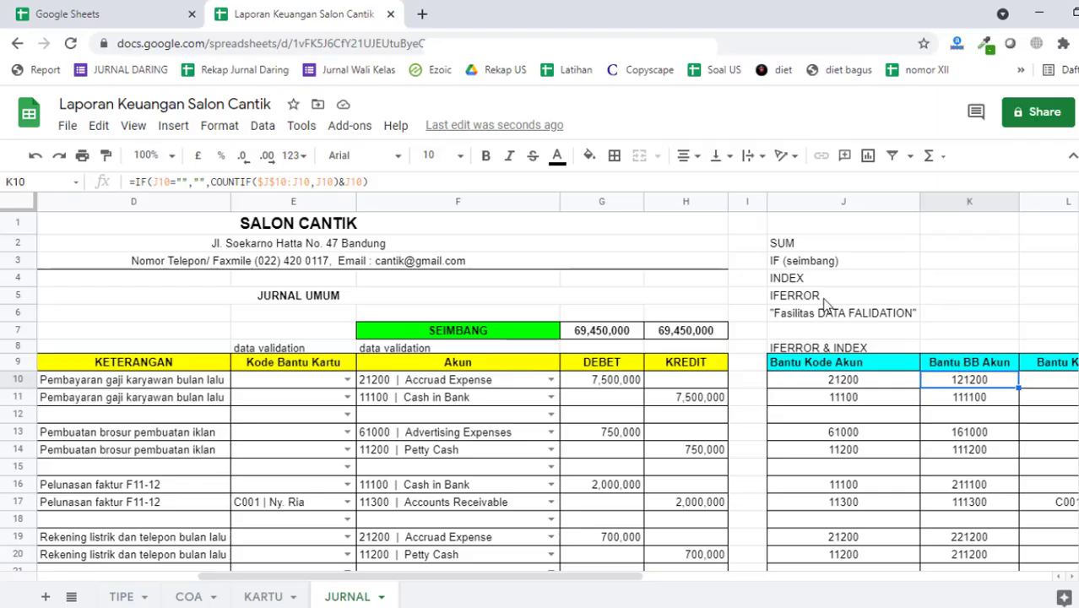
pyautogui.click(808, 226)
pyautogui.write('CO')
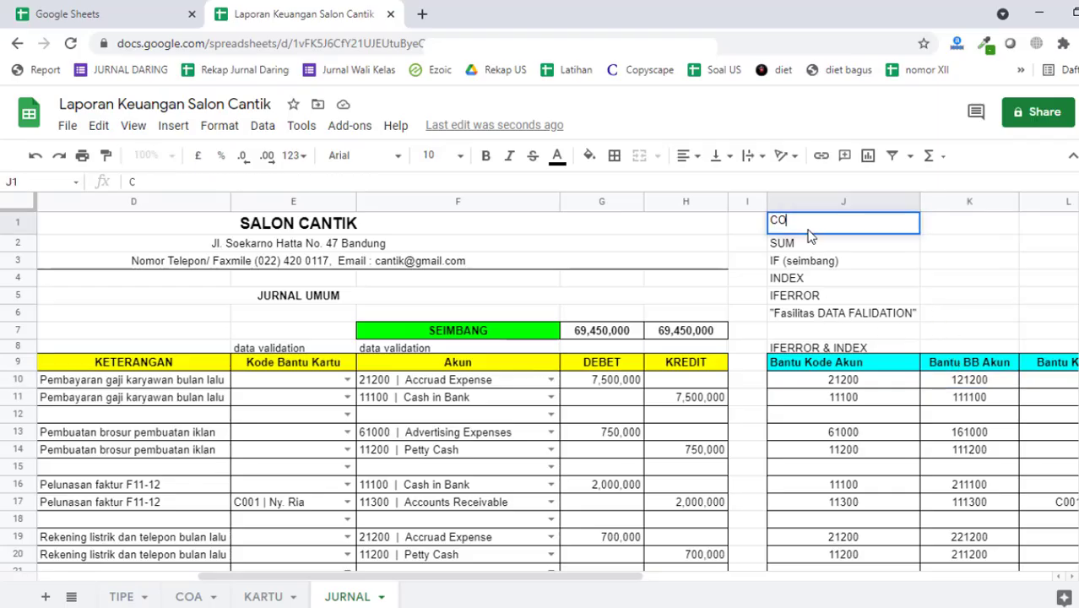
pyautogui.write('UNI')
pyautogui.press('Return')
pyautogui.press('Down')
pyautogui.press('Down')
pyautogui.press('Down')
pyautogui.press('Down')
pyautogui.press('Down')
pyautogui.press('Down')
pyautogui.press('Down')
pyautogui.press('Down')
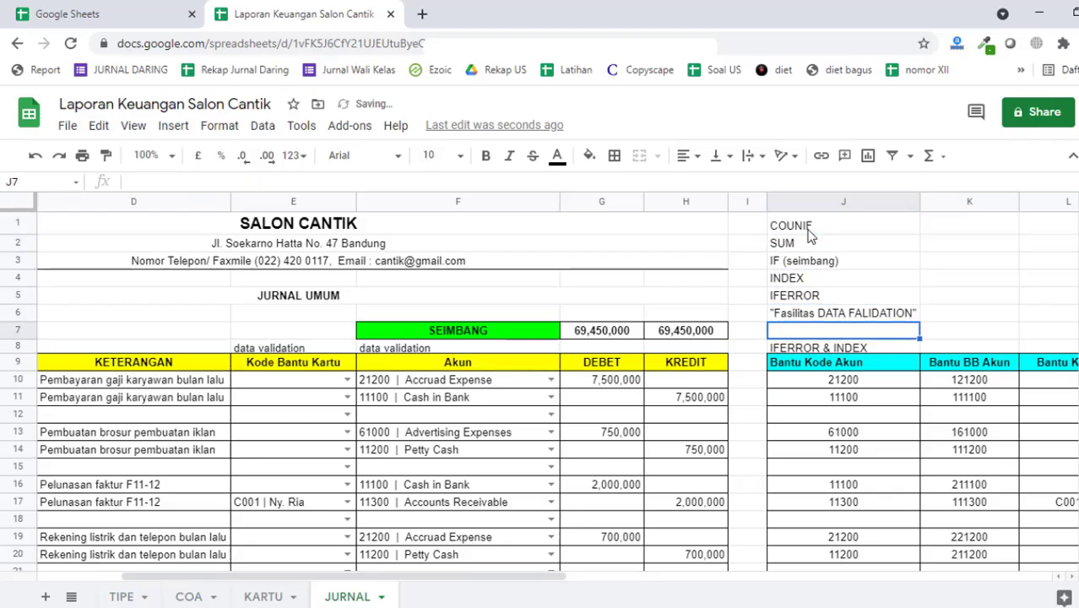
# Step: Examine the Bantu BB Akun formula in K10, including its COUNTIF range and criterion
pyautogui.press('Right')
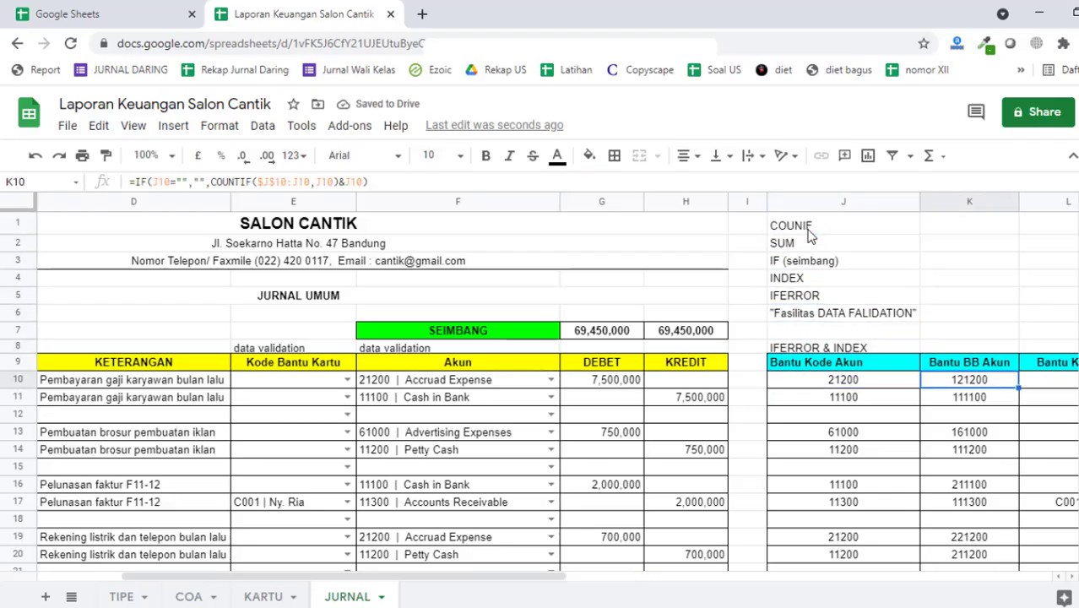
pyautogui.click(416, 177)
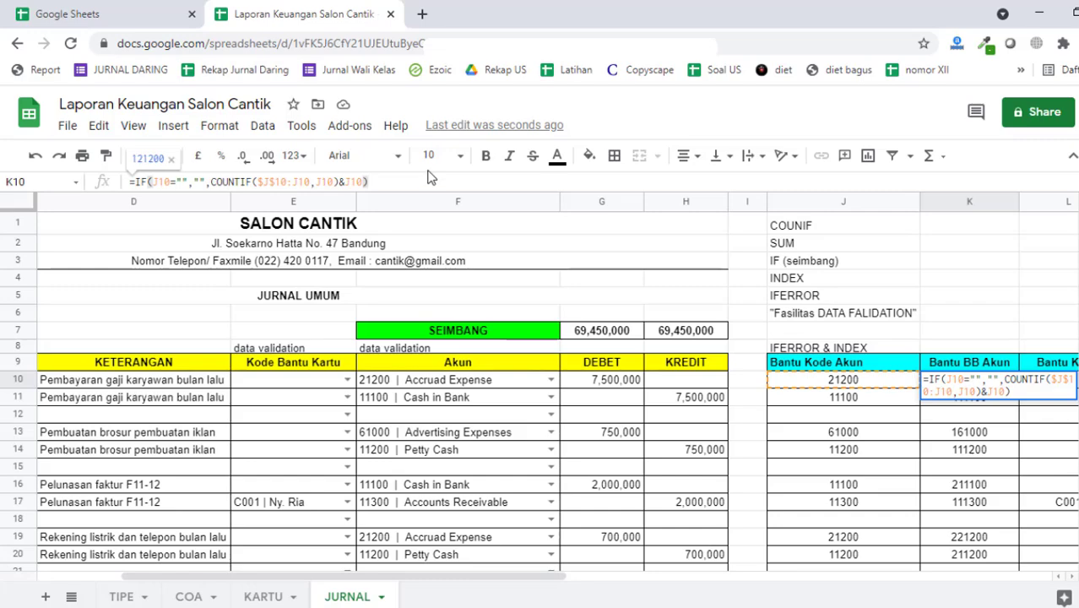
pyautogui.press('Return')
pyautogui.press('Up')
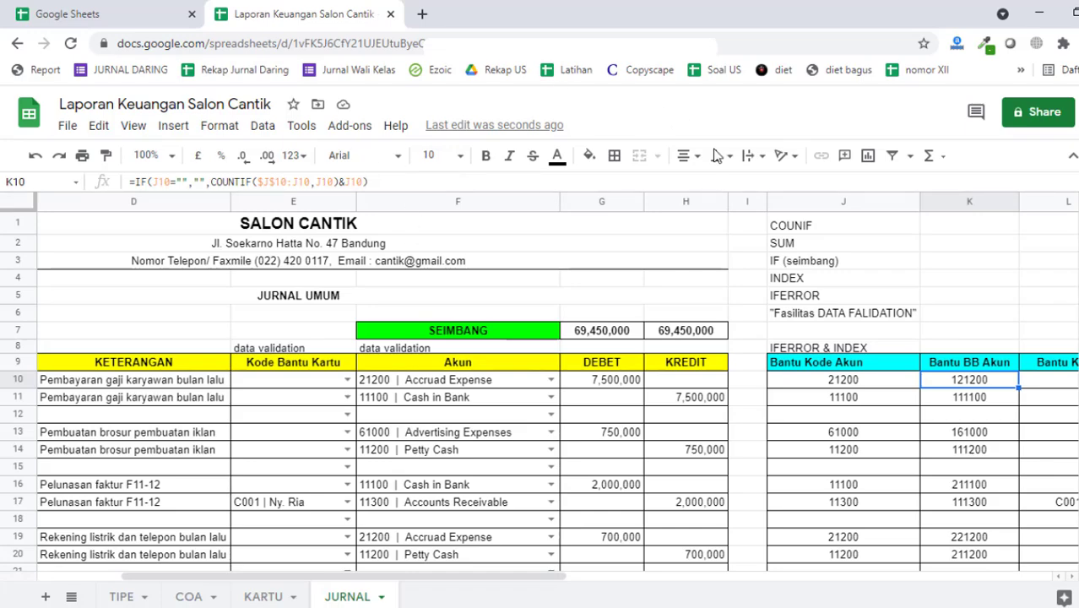
# Step: Enter the account code 11100 in K2 as a test value for counting
pyautogui.click(987, 223)
pyautogui.click(986, 246)
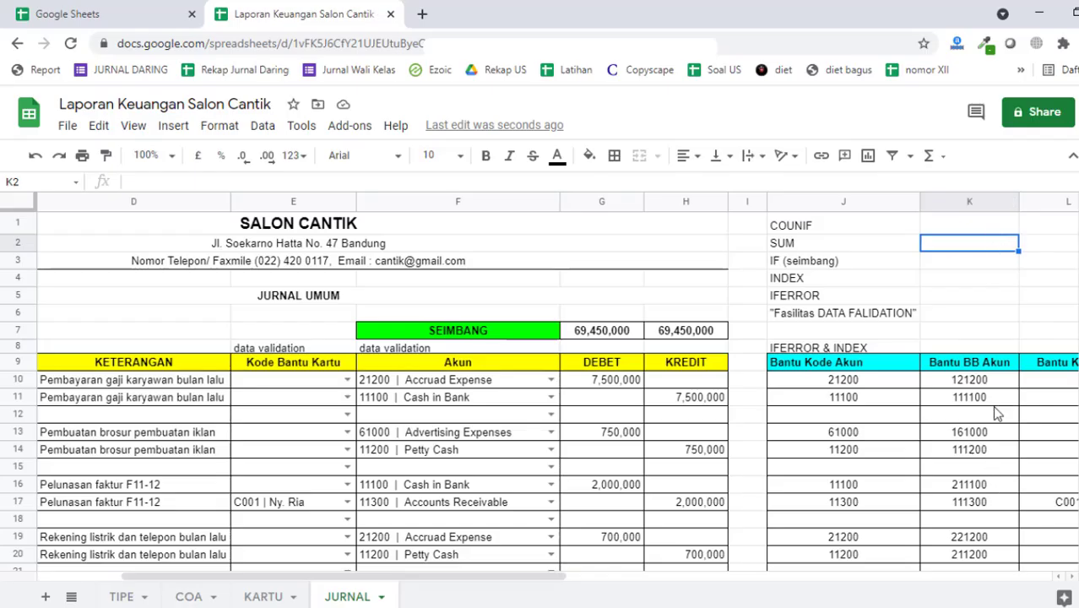
pyautogui.click(853, 405)
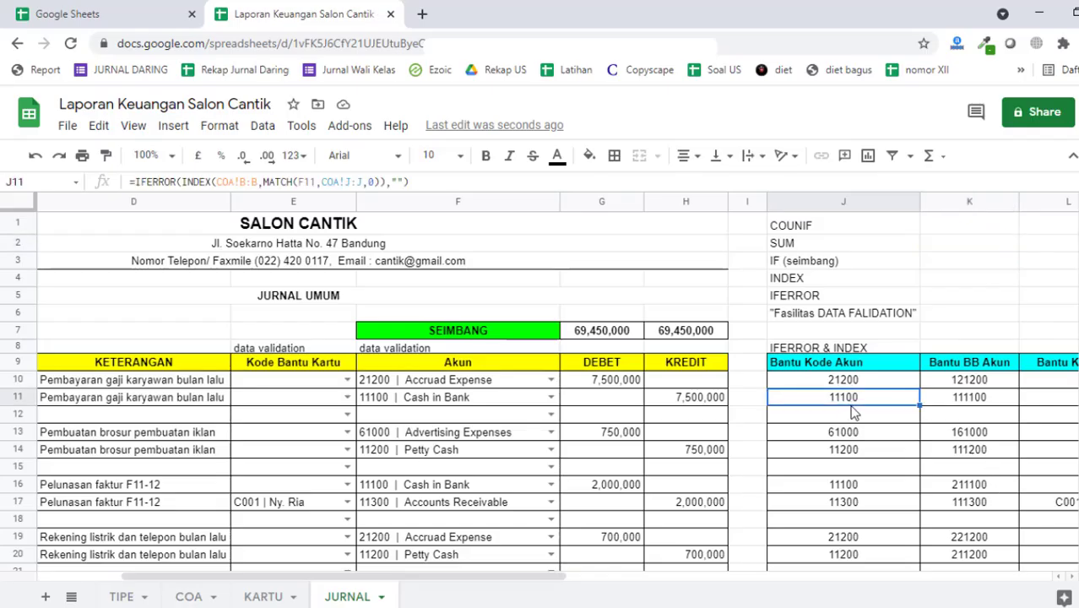
pyautogui.click(990, 248)
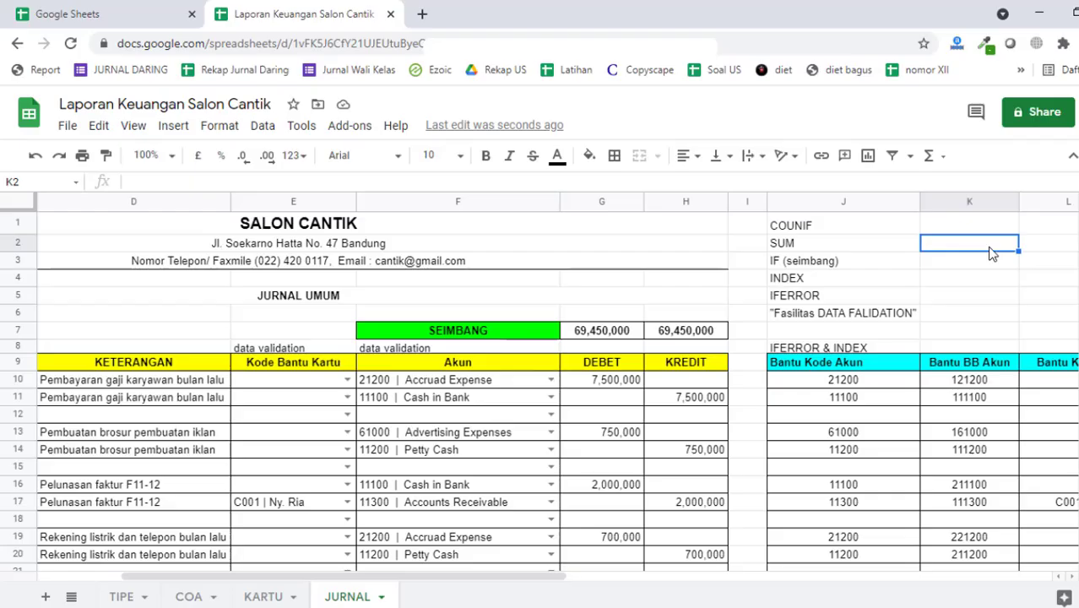
pyautogui.write('111')
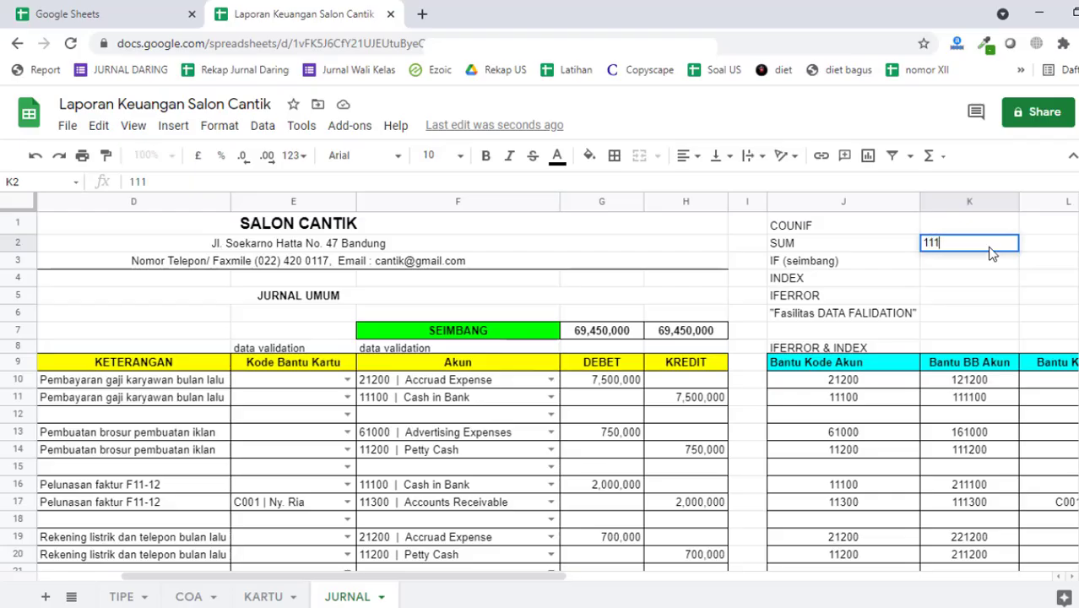
pyautogui.write('00')
pyautogui.press('Tab')
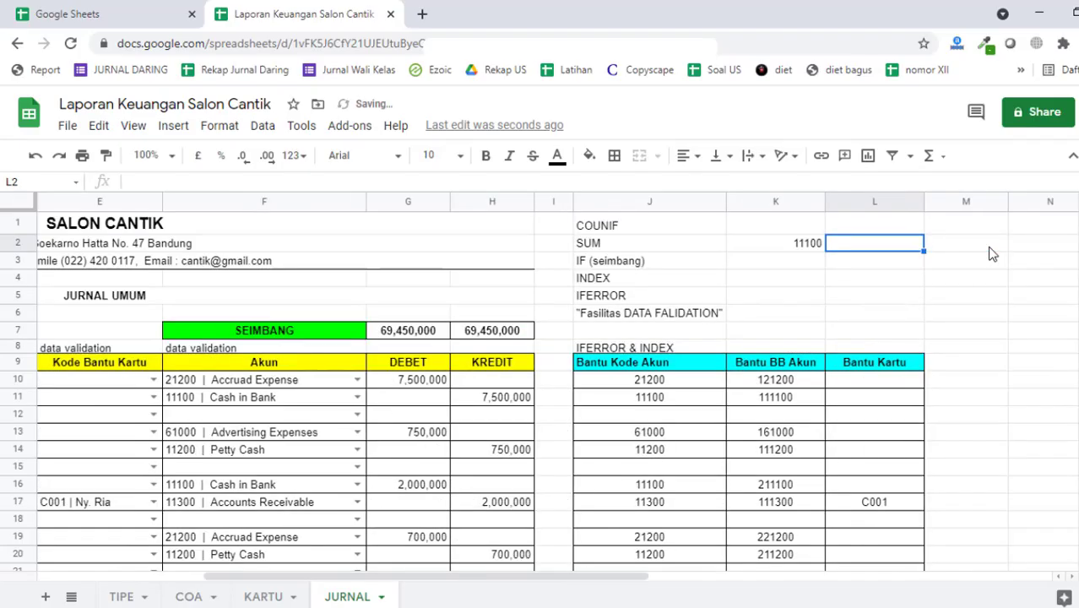
# Step: Start a COUNTIF formula in L2 with the Bantu Kode Akun cells J10:J78 as its range
pyautogui.write('=')
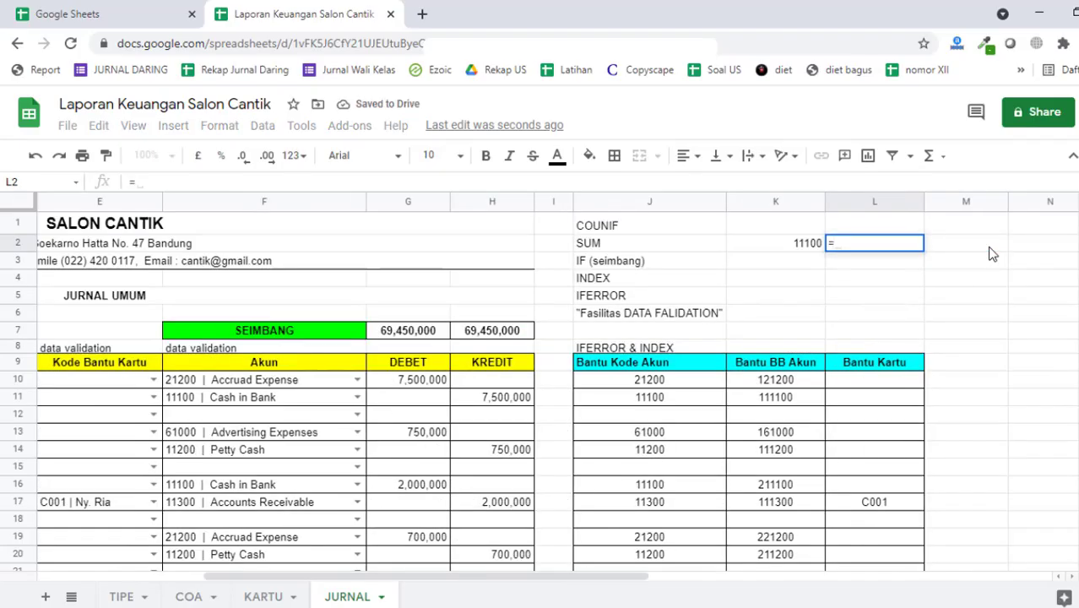
pyautogui.press('Escape')
pyautogui.write('=C')
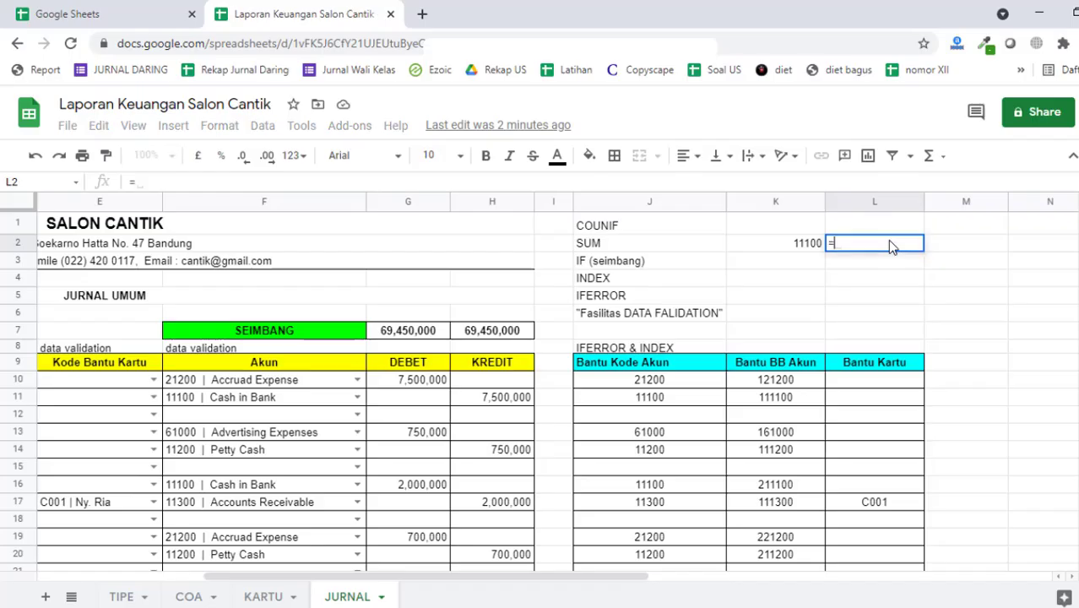
pyautogui.write('OUNT')
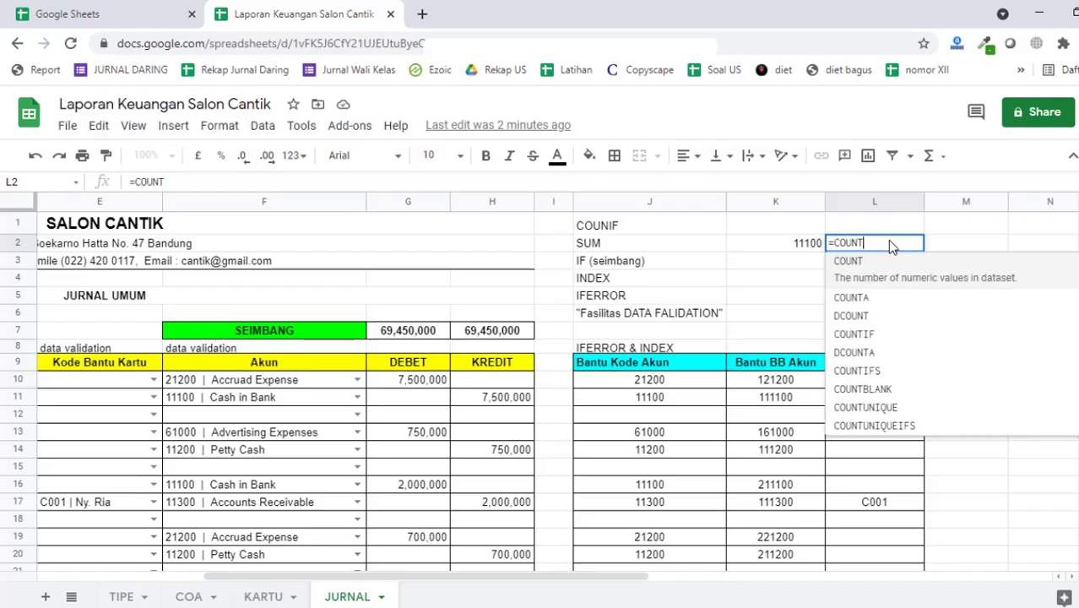
pyautogui.write('IF(')
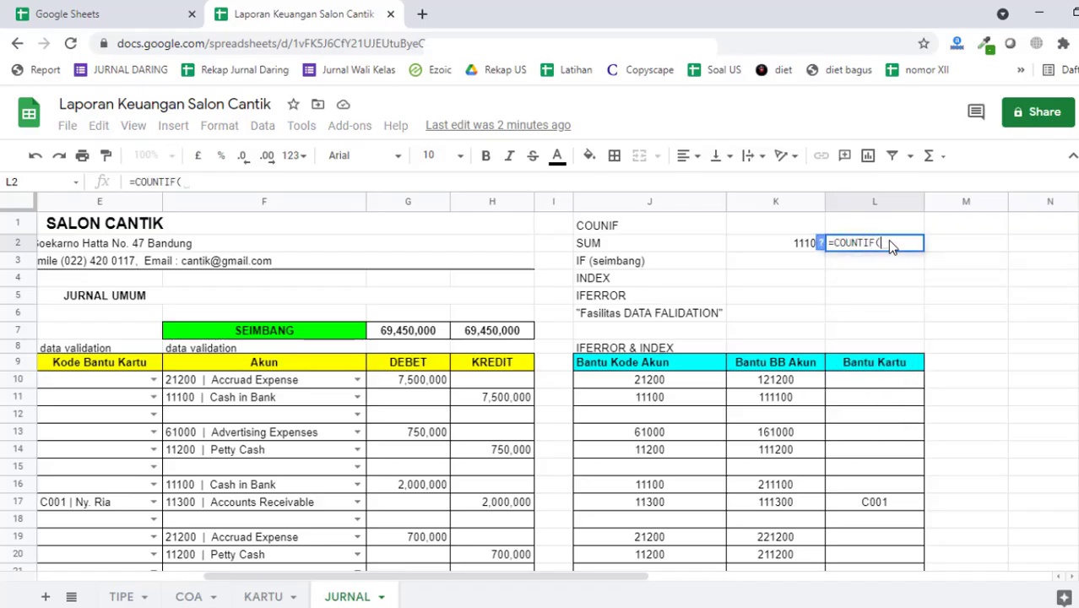
pyautogui.click(763, 245)
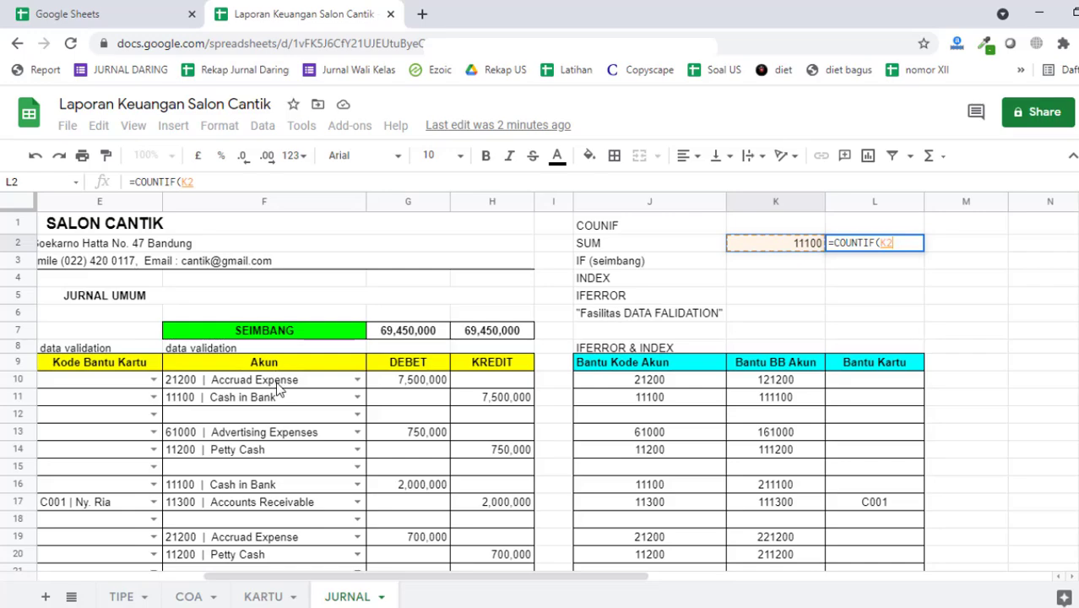
pyautogui.moveTo(281, 384); pyautogui.dragTo(284, 414)
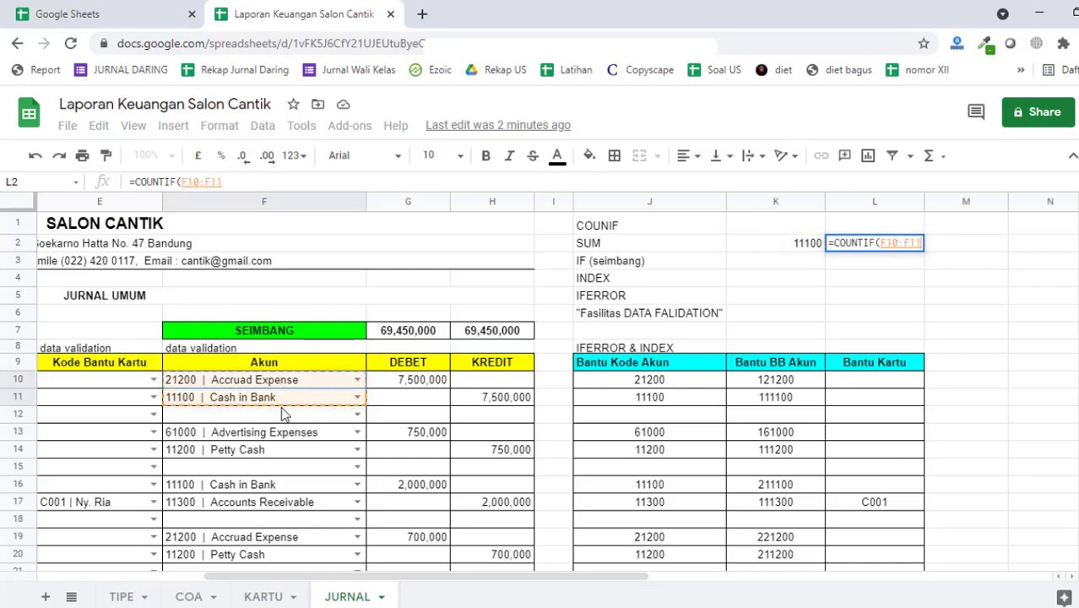
pyautogui.moveTo(688, 385); pyautogui.dragTo(692, 336)
pyautogui.scroll(5, 1017, 312)
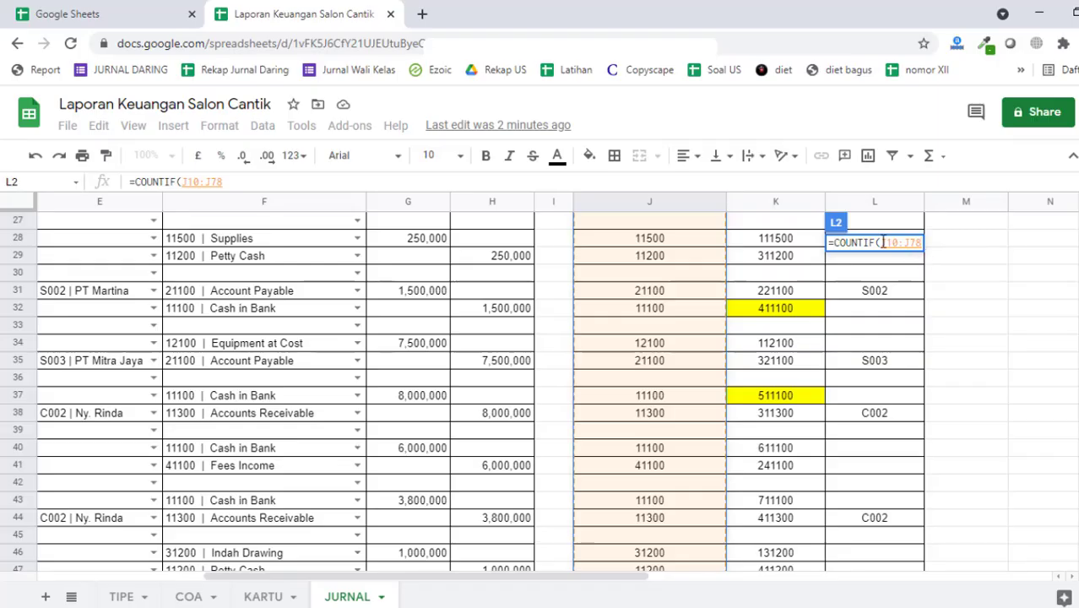
pyautogui.scroll(10, 1032, 341)
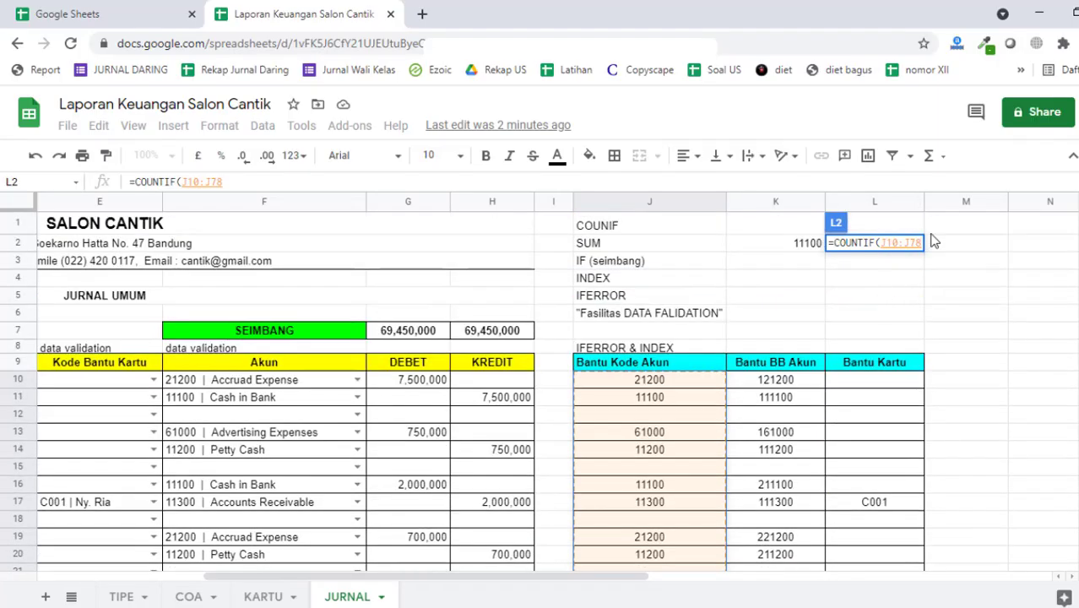
# Step: Complete the L2 COUNTIF formula with K2 as the criterion and review both test cells
pyautogui.write(',')
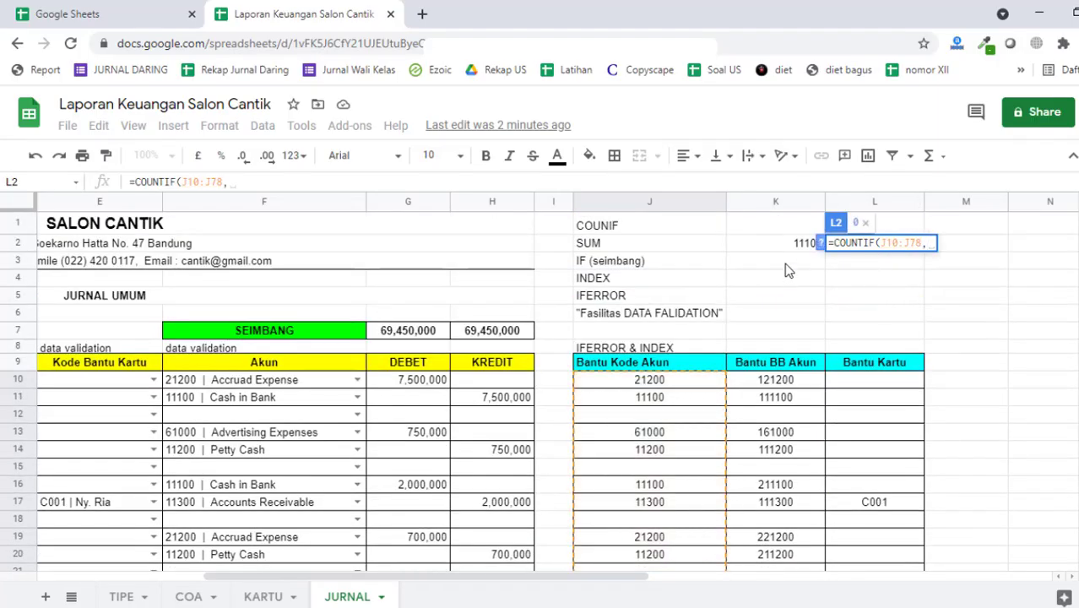
pyautogui.click(773, 247)
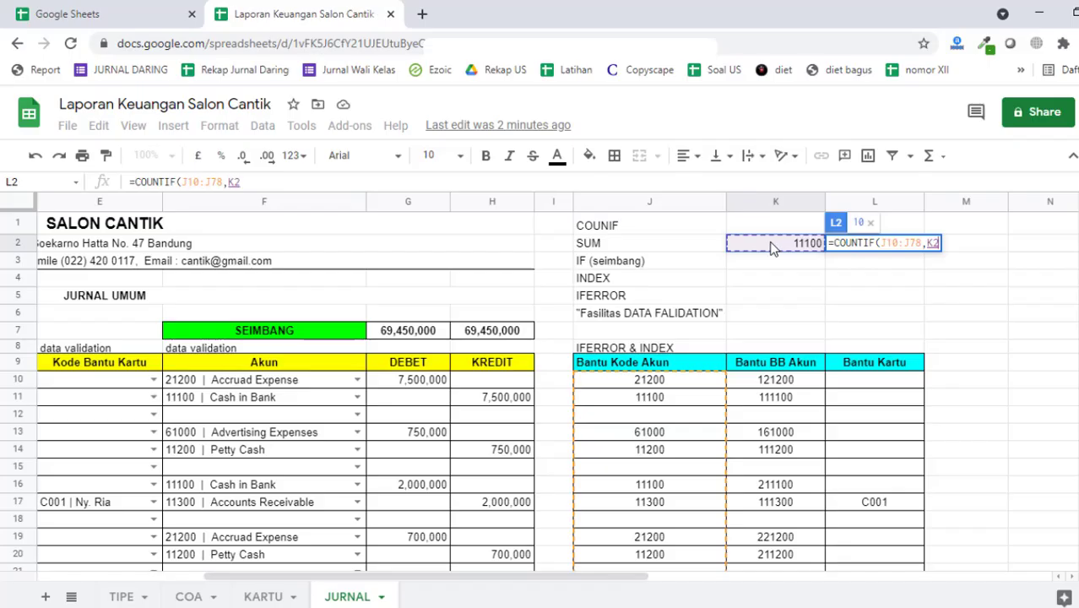
pyautogui.press('Return')
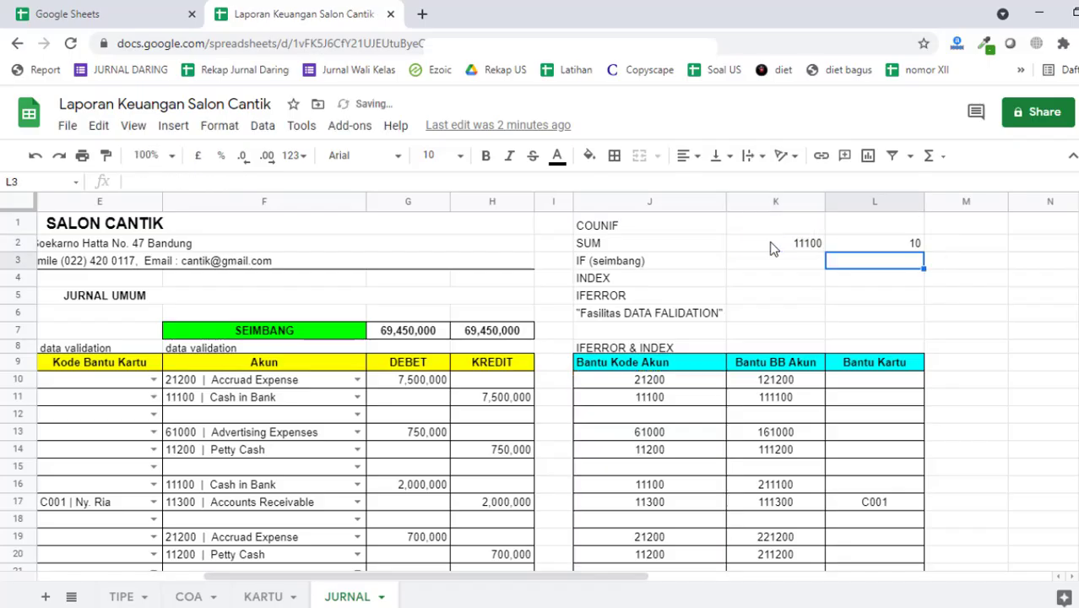
pyautogui.press('Up')
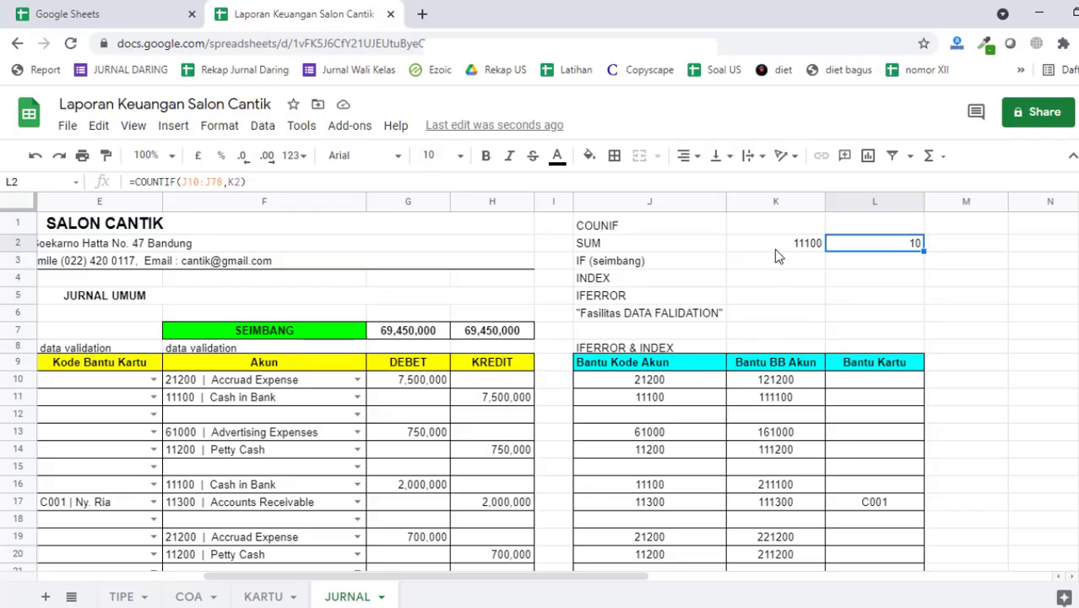
pyautogui.click(774, 248)
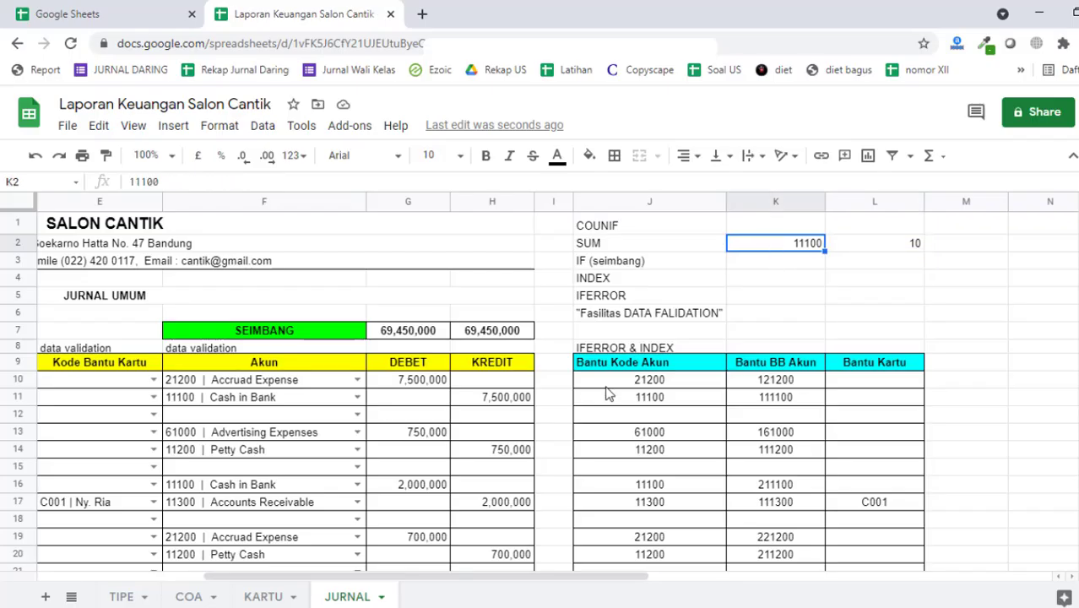
pyautogui.click(913, 249)
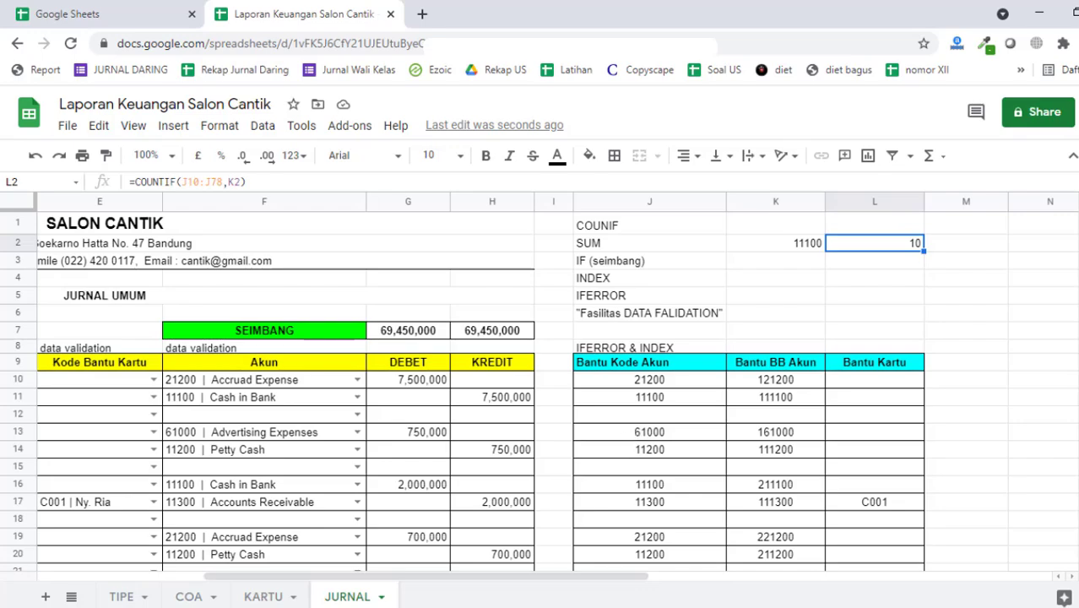
# Step: Switch to the Latihan Aplikasi Laporan Keuangan spreadsheet and examine the 11100 ledger on the BB Akun sheet
pyautogui.hotkey('alt', 'Tab')
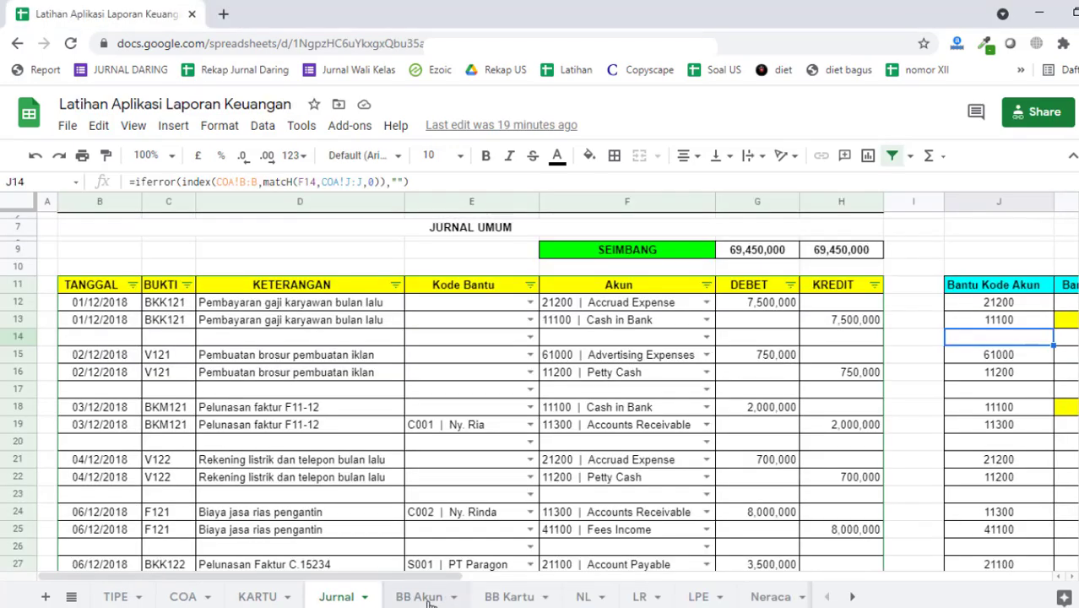
pyautogui.click(429, 599)
pyautogui.click(373, 434)
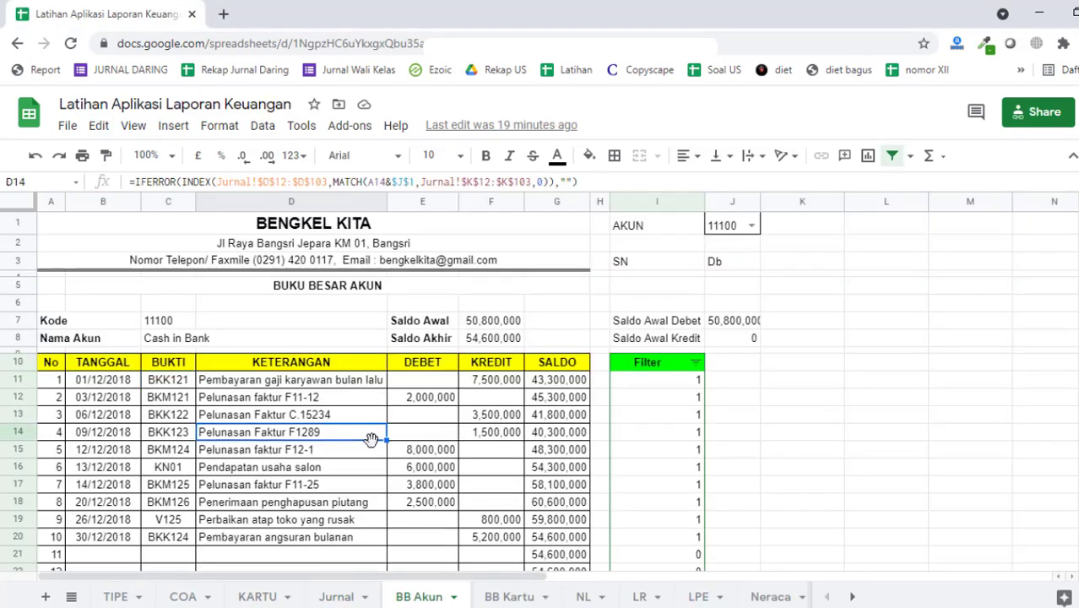
pyautogui.click(905, 338)
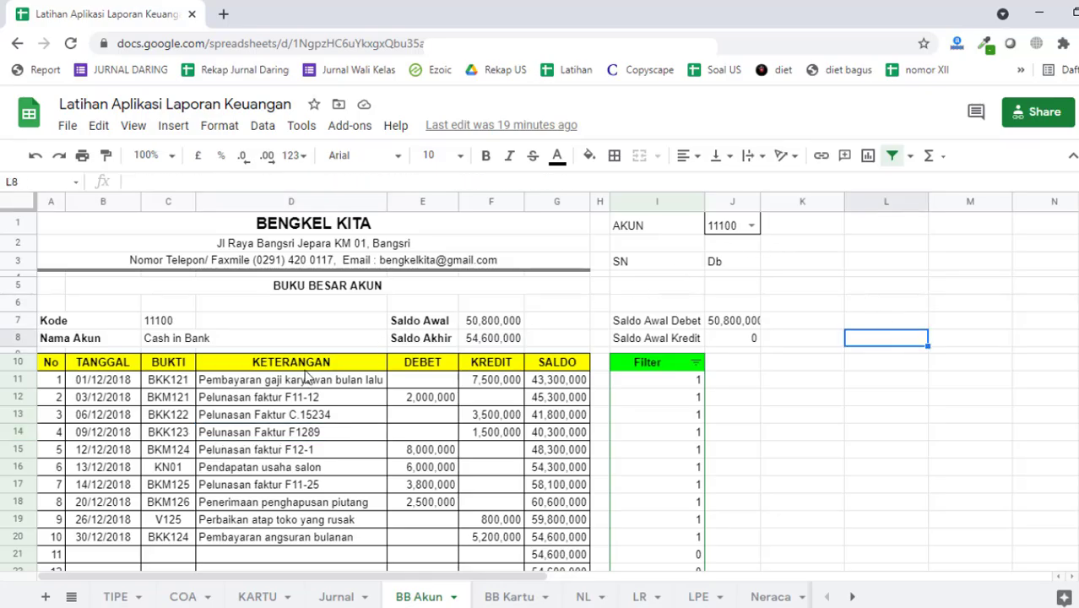
pyautogui.click(188, 339)
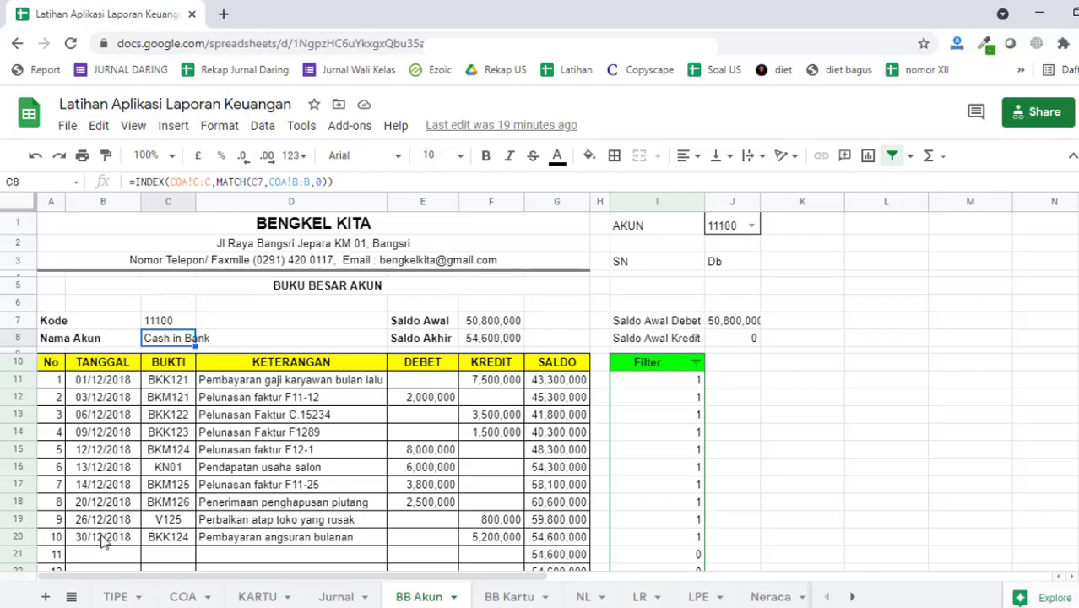
pyautogui.scroll(-3, 101, 541)
pyautogui.scroll(3, 139, 457)
# Step: Return to the Jurnal sheet and inspect the Bantu BB Akun formulas in K12 and K13
pyautogui.click(336, 597)
pyautogui.click(1066, 302)
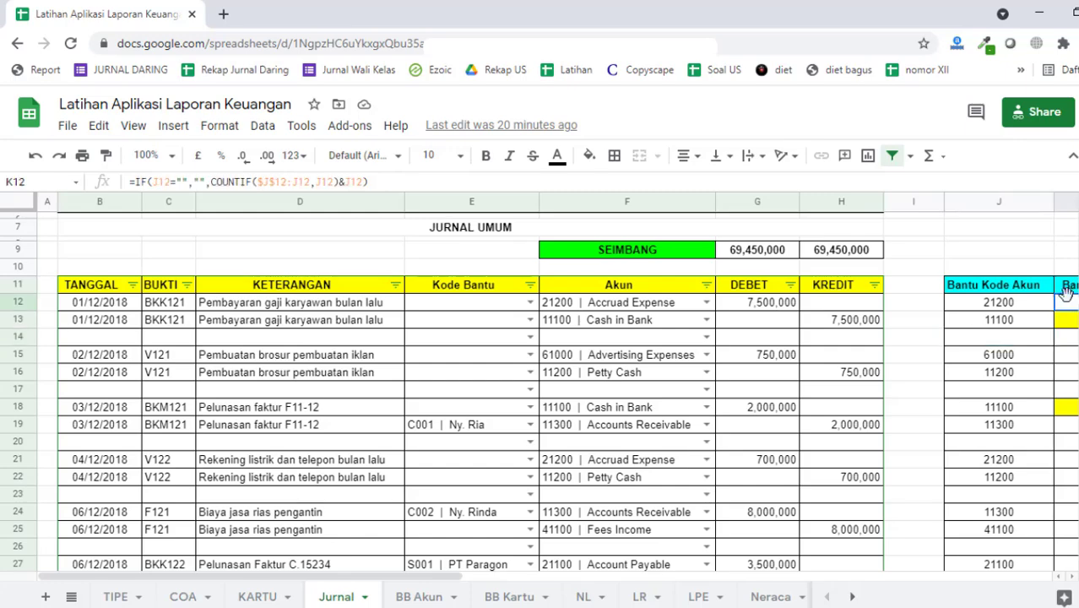
pyautogui.press('Right')
pyautogui.click(1033, 306)
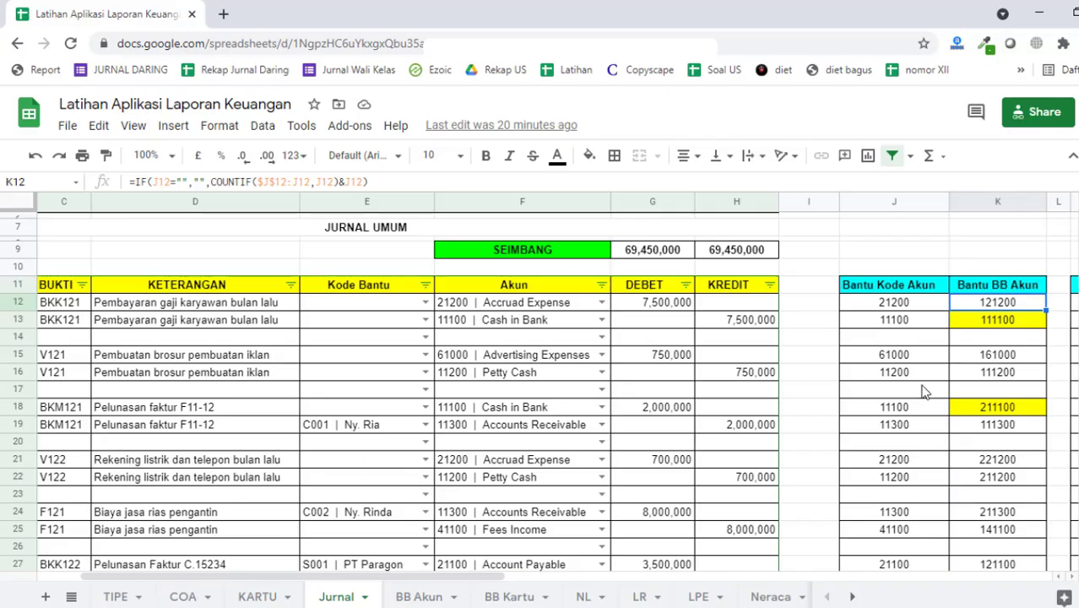
pyautogui.click(975, 326)
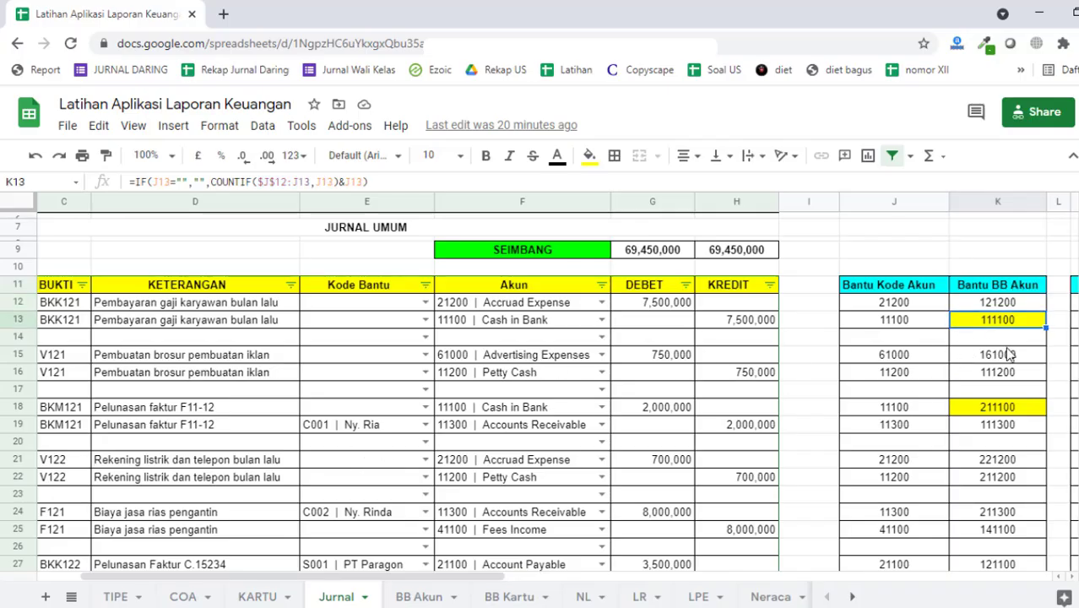
# Step: Fill the 11100 account code cells J13, J18, J28, J34 and J39, plus J45:K45, with yellow
pyautogui.click(910, 328)
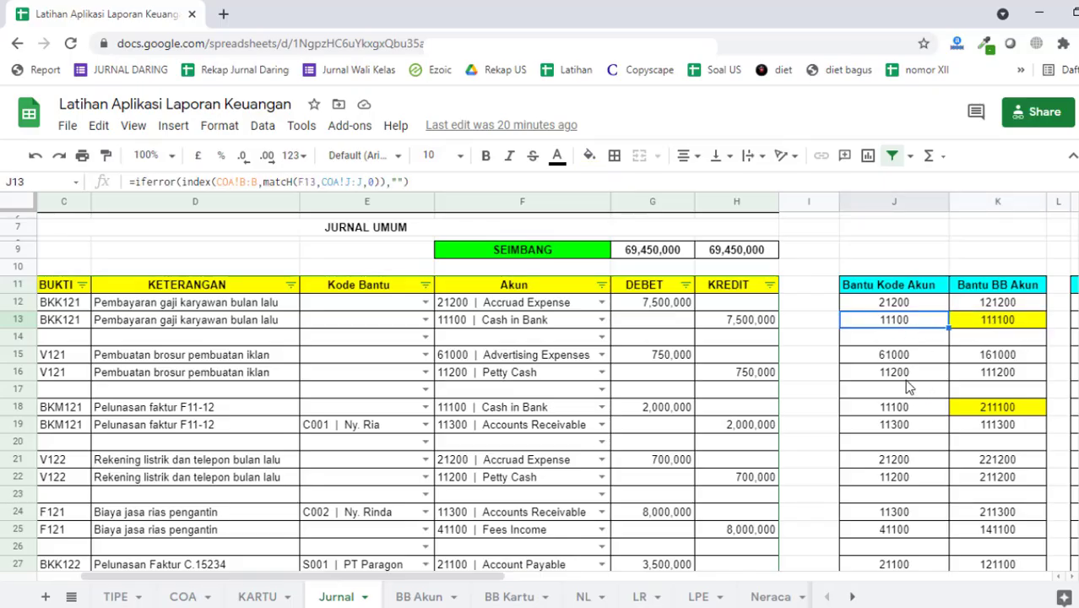
pyautogui.keyDown('ctrl'); pyautogui.click(928, 408); pyautogui.keyUp('ctrl')
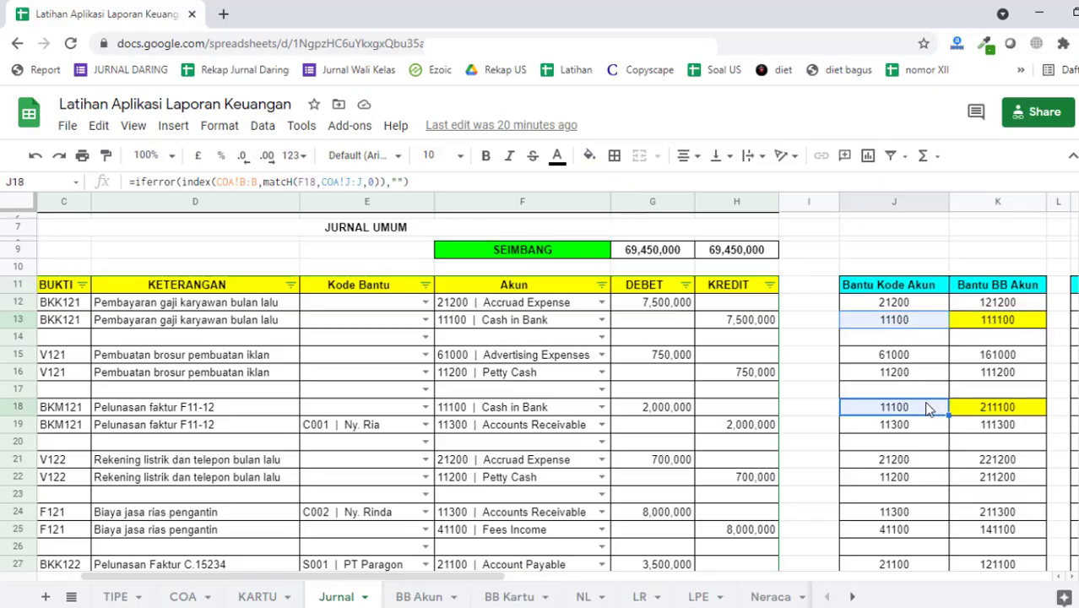
pyautogui.scroll(-2, 933, 420)
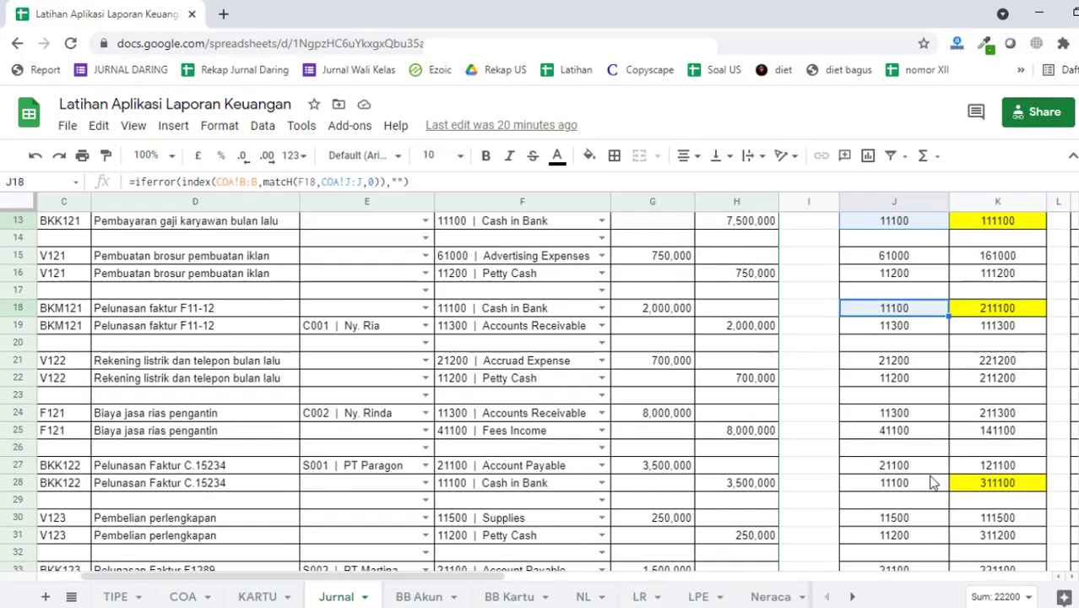
pyautogui.keyDown('ctrl'); pyautogui.click(932, 478); pyautogui.keyUp('ctrl')
pyautogui.click(916, 485)
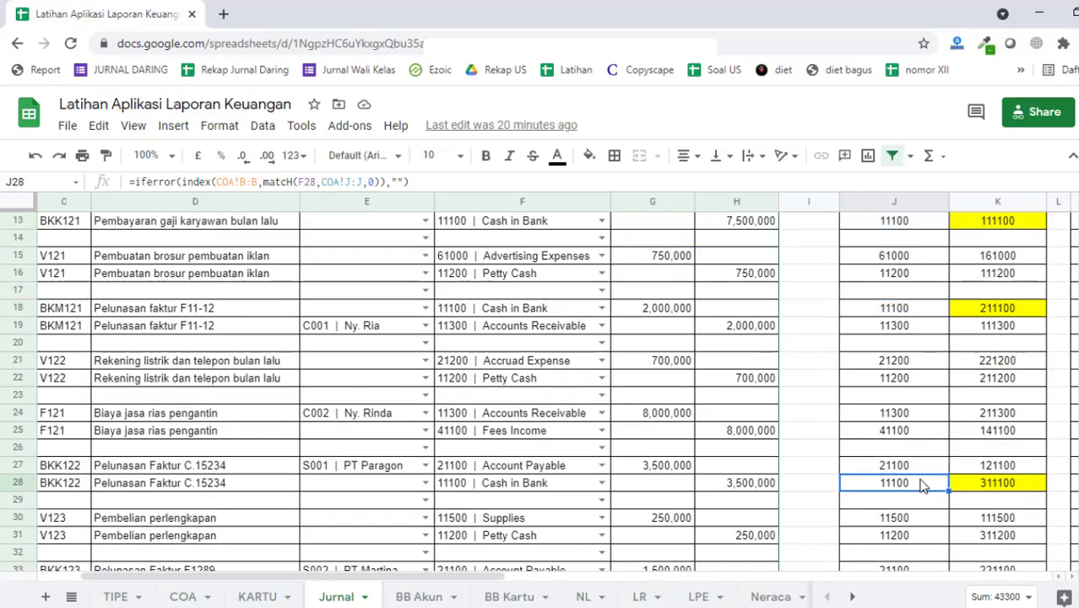
pyautogui.keyDown('ctrl'); pyautogui.click(932, 321); pyautogui.keyUp('ctrl')
pyautogui.keyDown('ctrl'); pyautogui.click(927, 229); pyautogui.keyUp('ctrl')
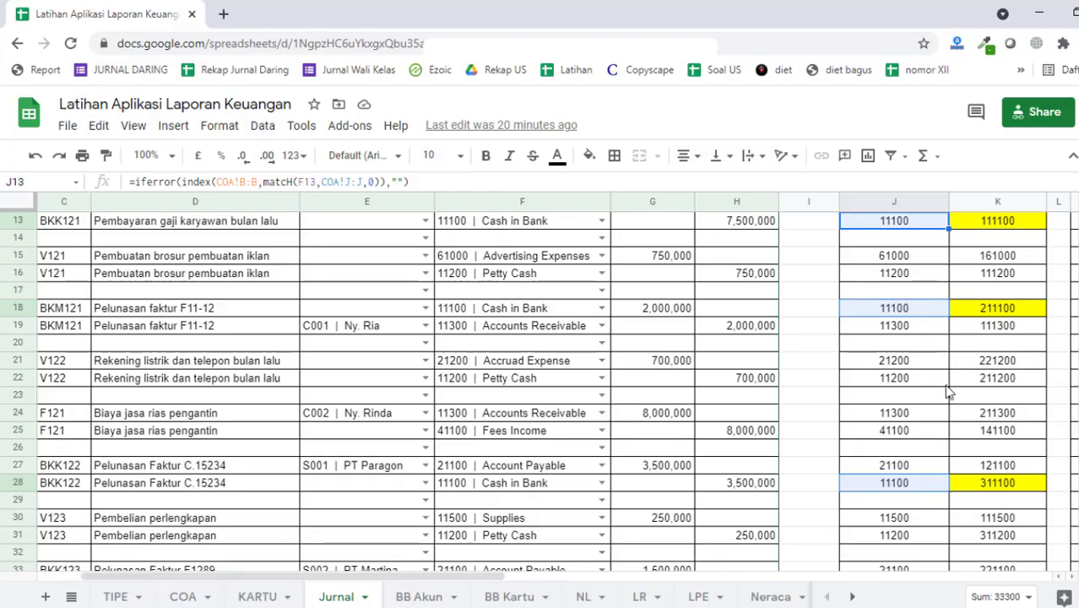
pyautogui.scroll(-3, 947, 389)
pyautogui.keyDown('ctrl'); pyautogui.click(933, 465); pyautogui.keyUp('ctrl')
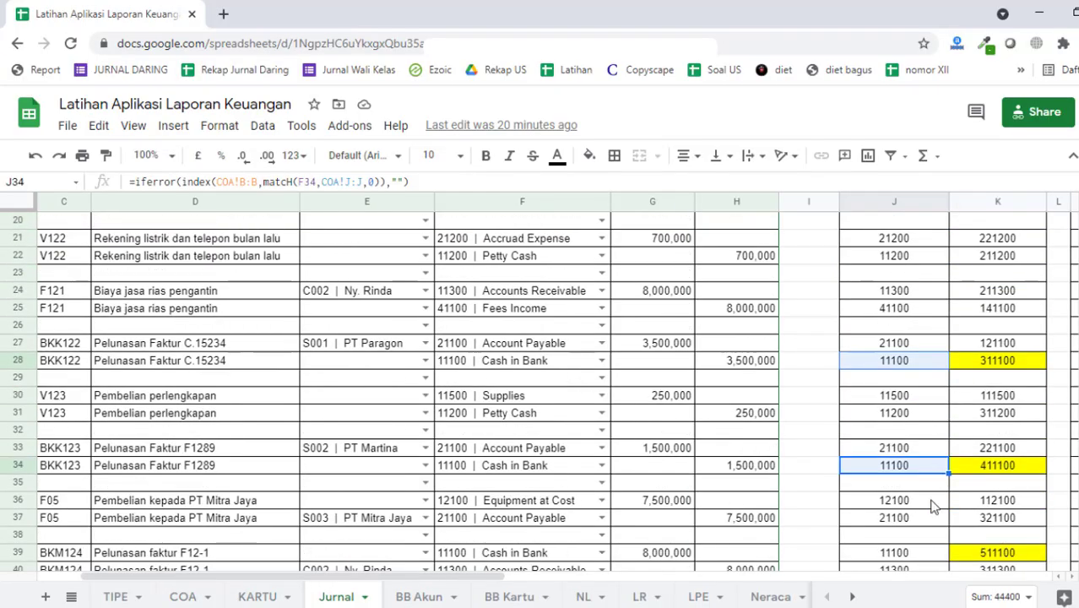
pyautogui.keyDown('ctrl'); pyautogui.click(929, 553); pyautogui.keyUp('ctrl')
pyautogui.scroll(-5, 933, 540)
pyautogui.scroll(-5, 936, 531)
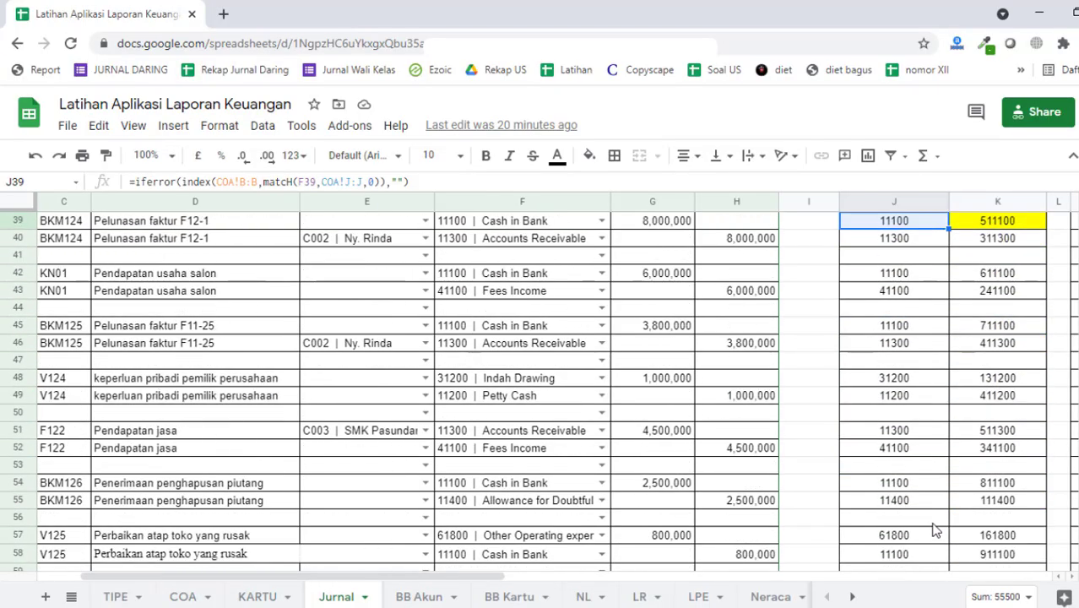
pyautogui.scroll(5, 937, 515)
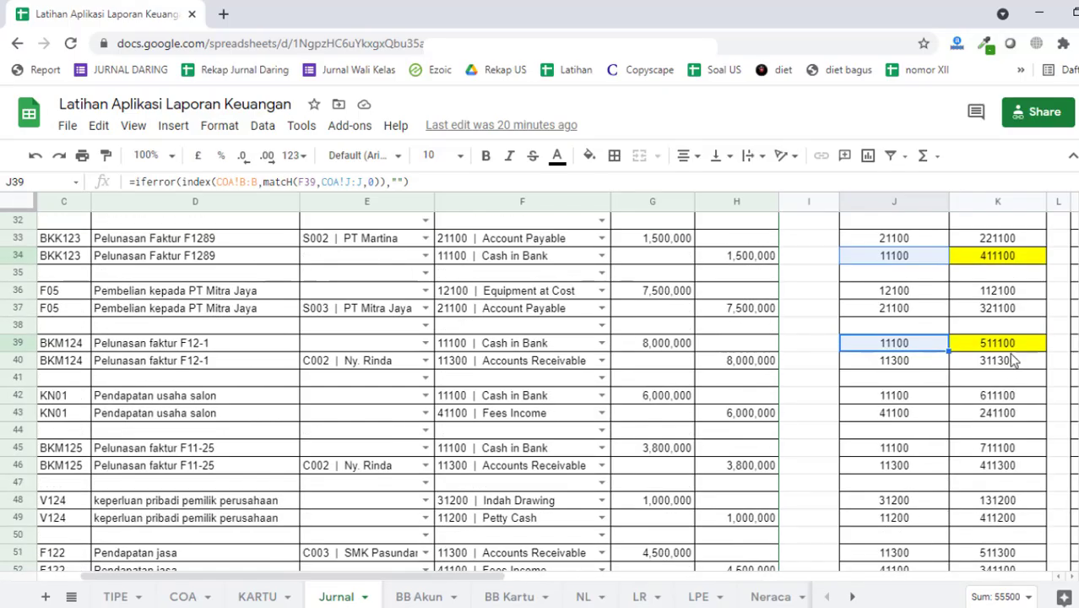
pyautogui.moveTo(935, 452); pyautogui.dragTo(984, 450)
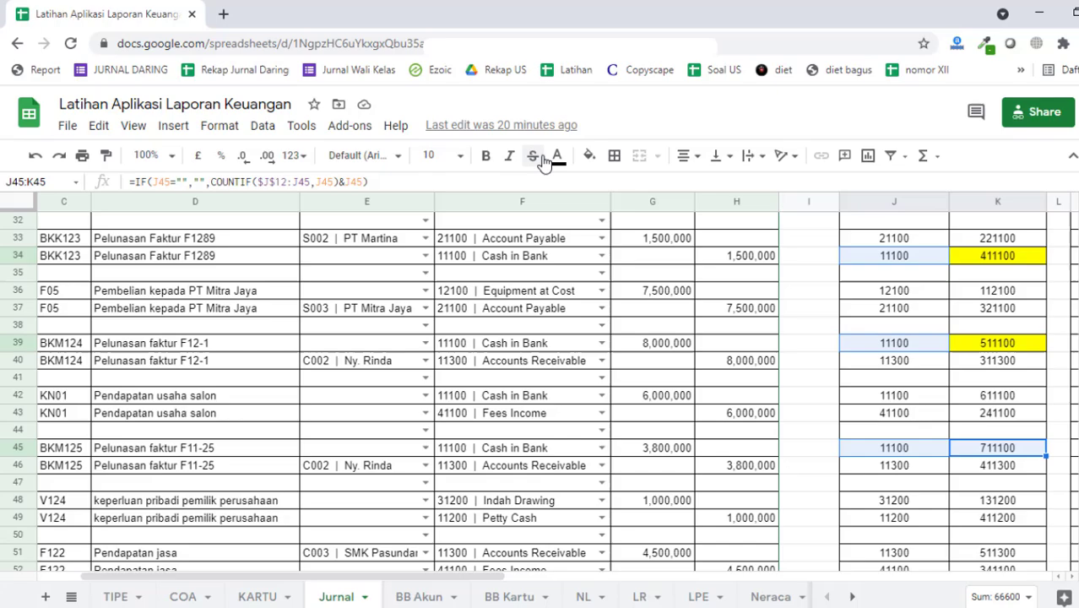
pyautogui.click(589, 156)
pyautogui.click(653, 243)
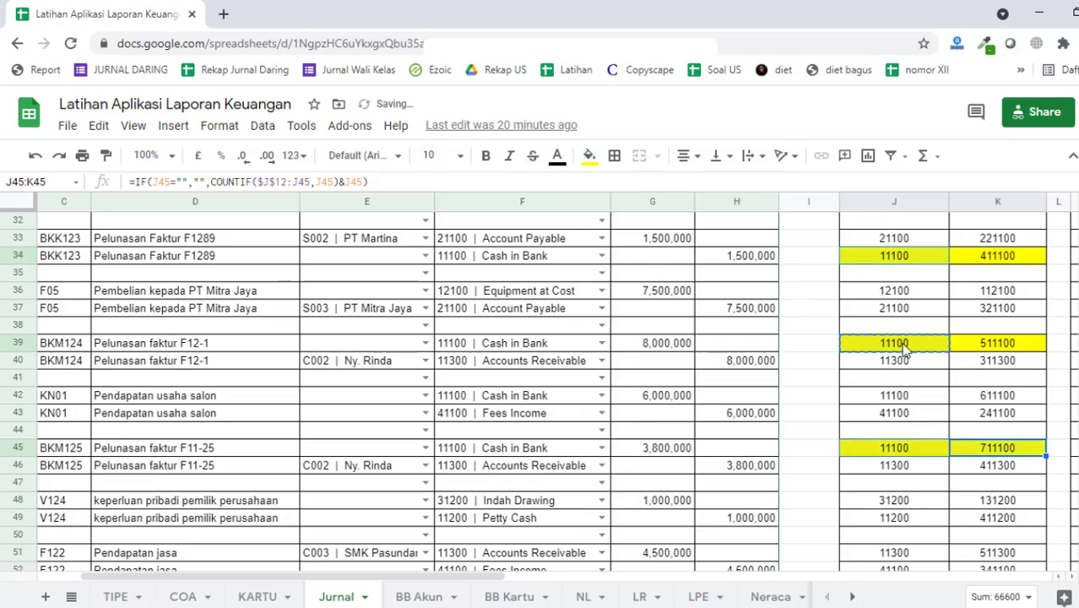
# Step: Review the highlighted 11100 rows from row 13 down to row 39, comparing the account codes with their Bantu BB Akun values
pyautogui.scroll(10, 893, 344)
pyautogui.click(933, 395)
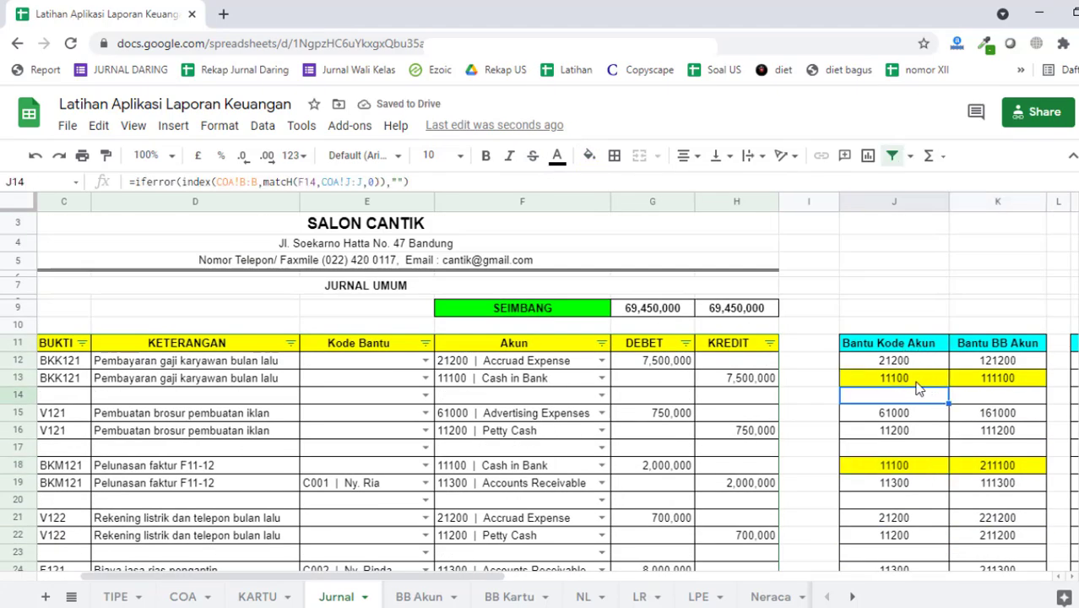
pyautogui.click(921, 381)
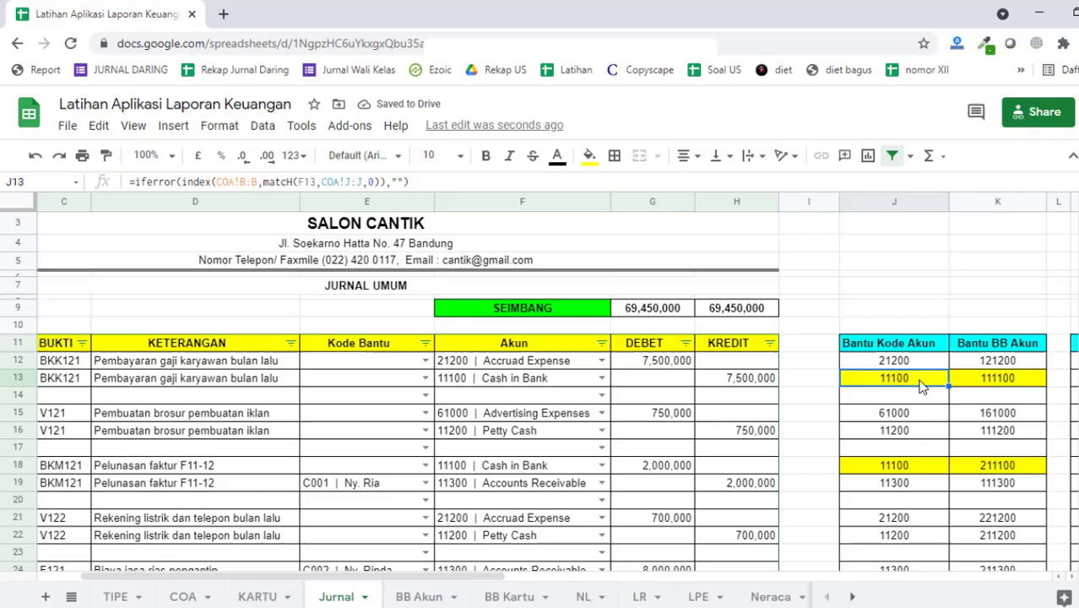
pyautogui.click(1002, 467)
pyautogui.scroll(-4, 1001, 465)
pyautogui.click(993, 437)
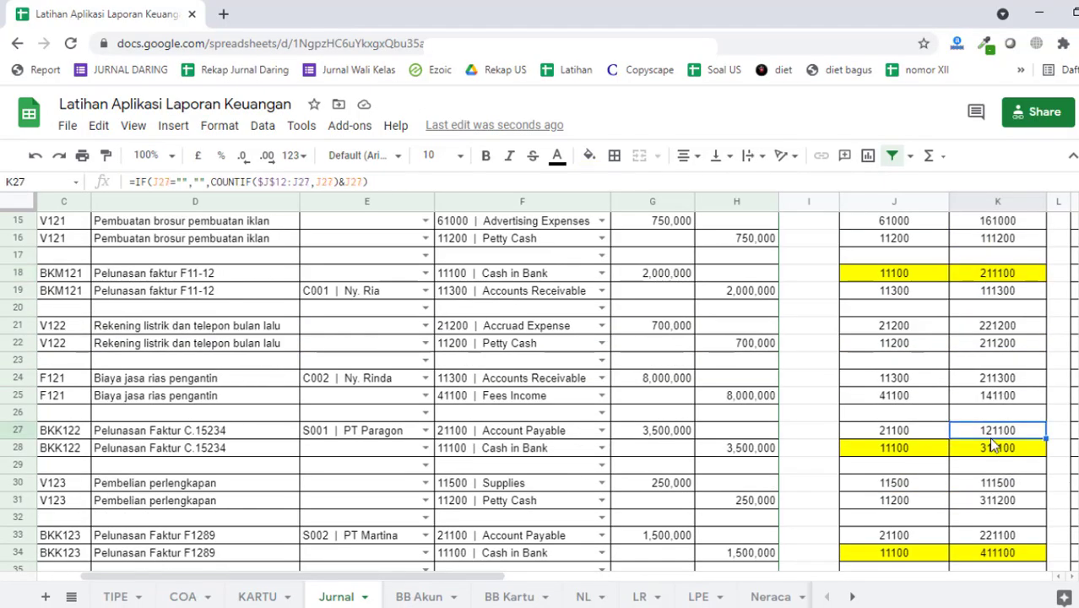
pyautogui.scroll(-4, 1007, 550)
pyautogui.click(996, 433)
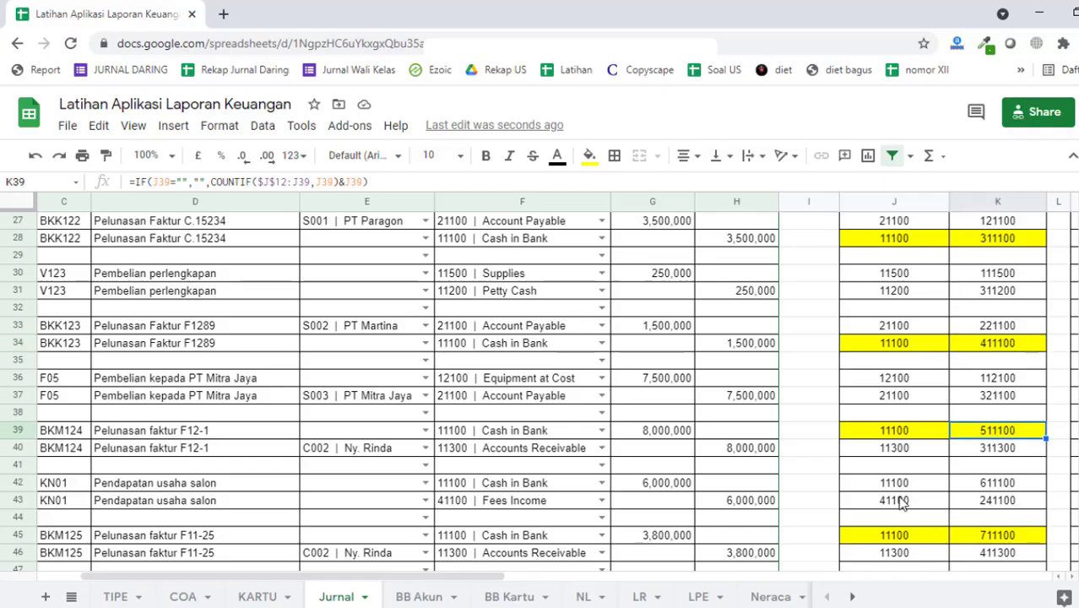
# Step: Fill the Cash in Bank helper cells J42:K42 with yellow
pyautogui.moveTo(894, 482); pyautogui.dragTo(979, 482)
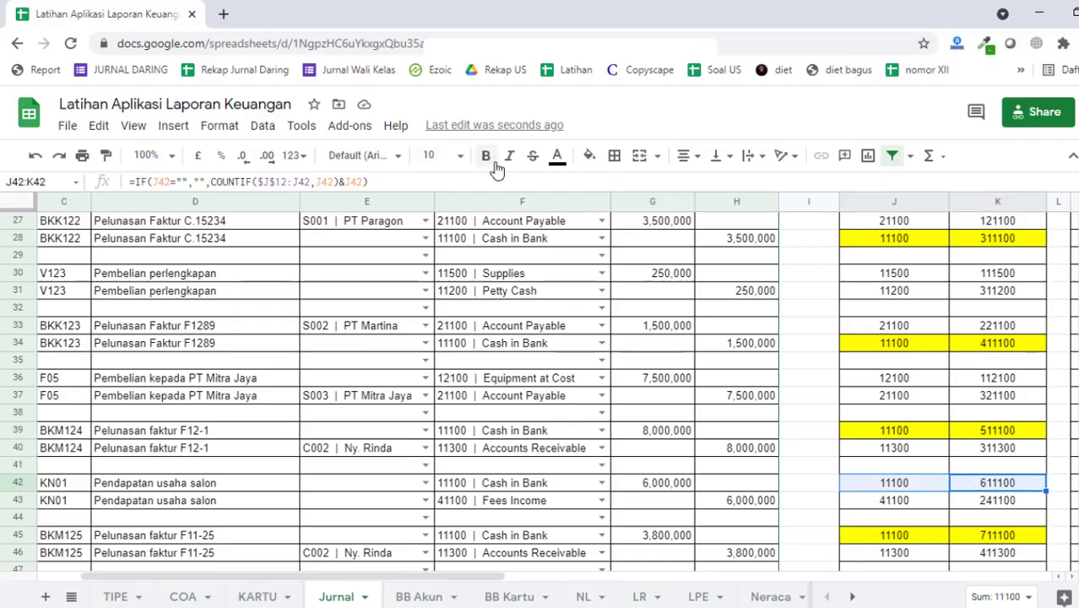
pyautogui.click(589, 155)
pyautogui.click(652, 234)
pyautogui.click(851, 345)
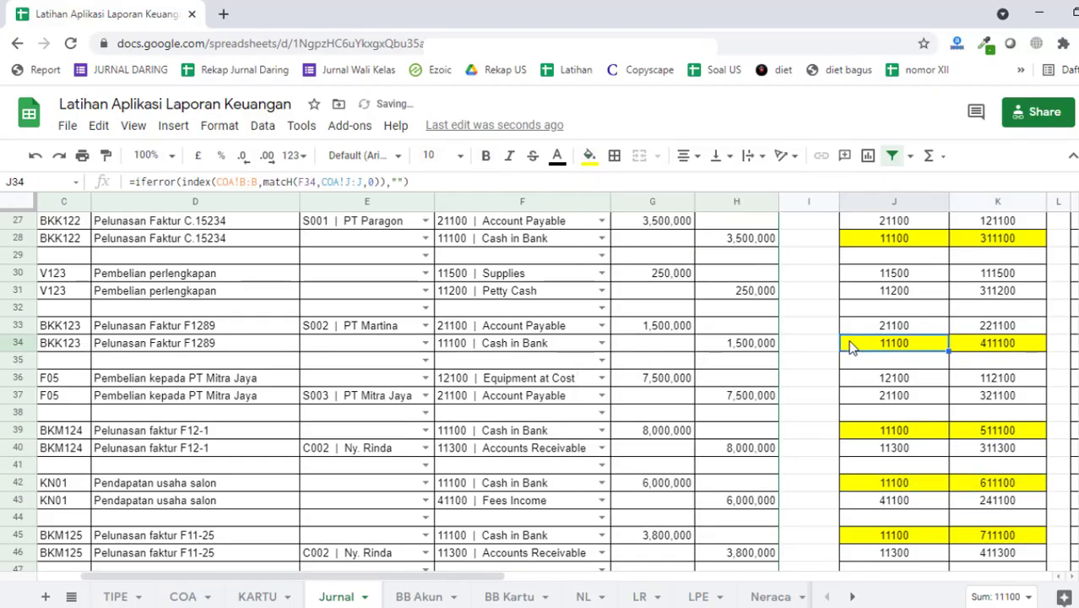
# Step: Fill the helper cells J65:K65 of the BKK124 Cash in Bank entry with yellow
pyautogui.scroll(-6, 853, 346)
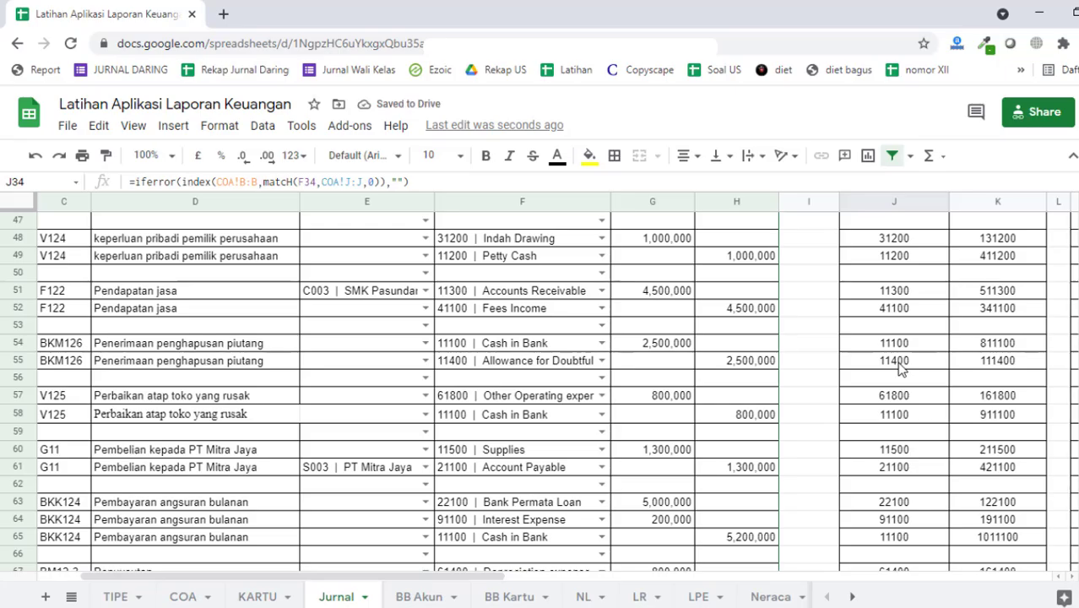
pyautogui.scroll(-3, 1025, 457)
pyautogui.click(1000, 365)
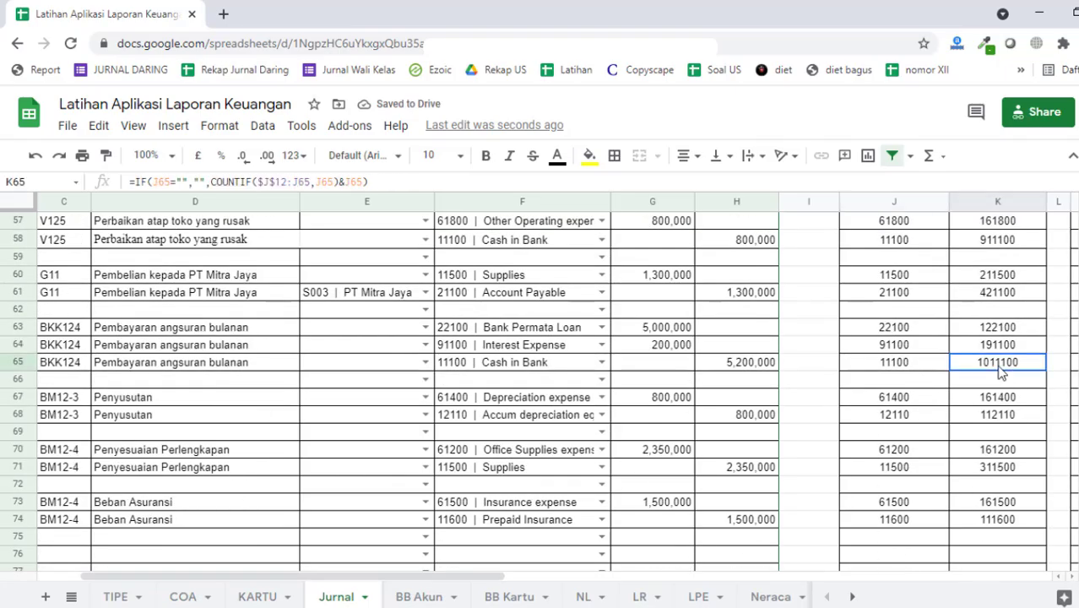
pyautogui.keyDown('shift'); pyautogui.click(914, 366); pyautogui.keyUp('shift')
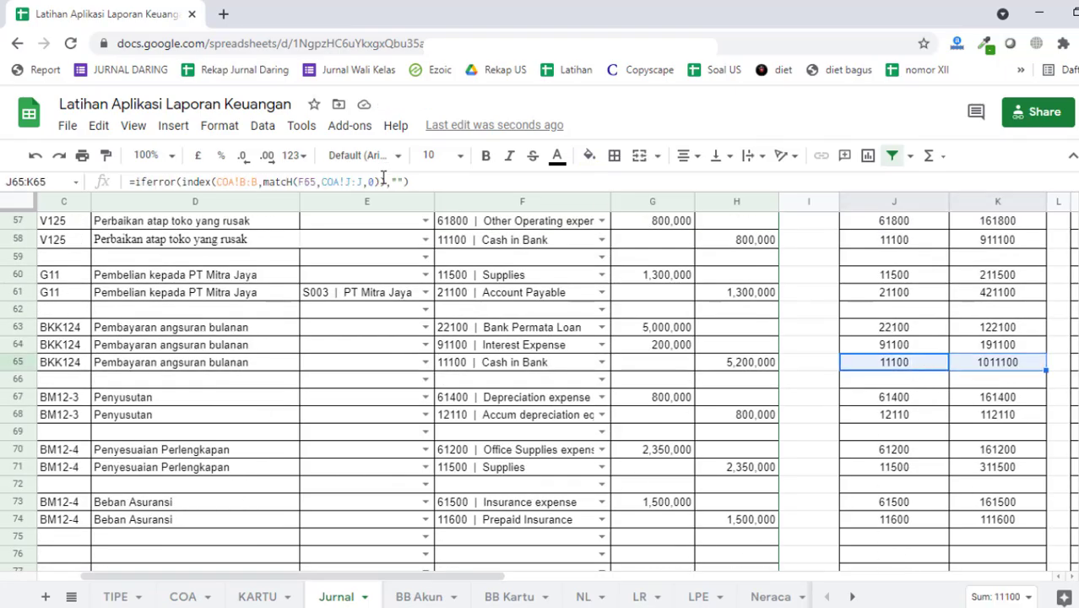
pyautogui.click(590, 156)
pyautogui.click(657, 236)
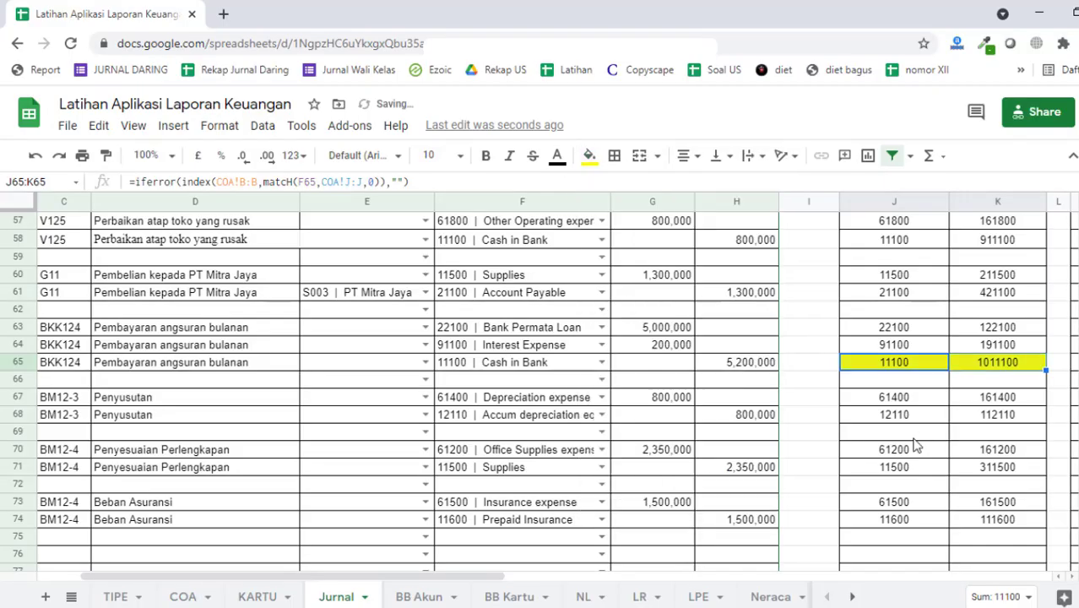
pyautogui.click(912, 434)
# Step: Examine the No column and the BUKTI lookup formula in C15 on the BB Akun sheet
pyautogui.click(420, 597)
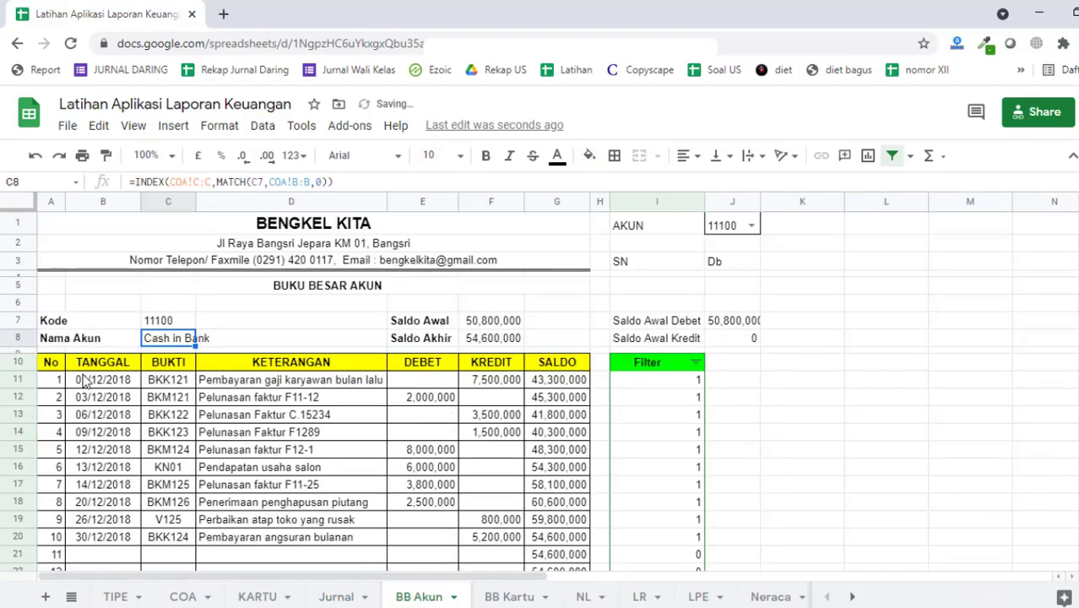
pyautogui.moveTo(51, 380); pyautogui.dragTo(51, 401)
pyautogui.click(172, 451)
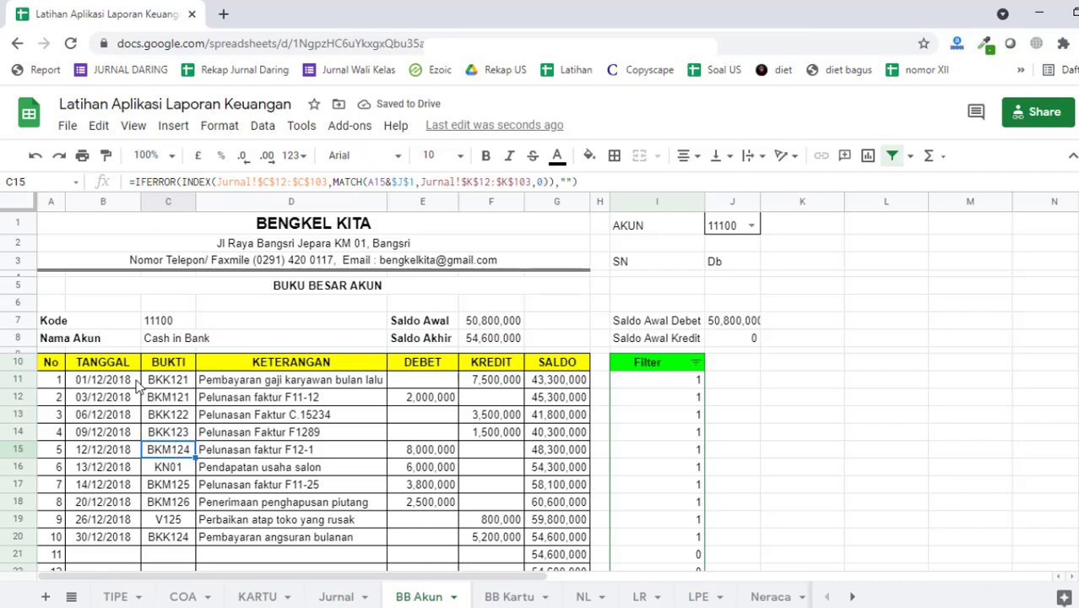
# Step: Go back to the Jurnal sheet and compare the Bantu BB Akun formulas in K13 and K12
pyautogui.click(336, 598)
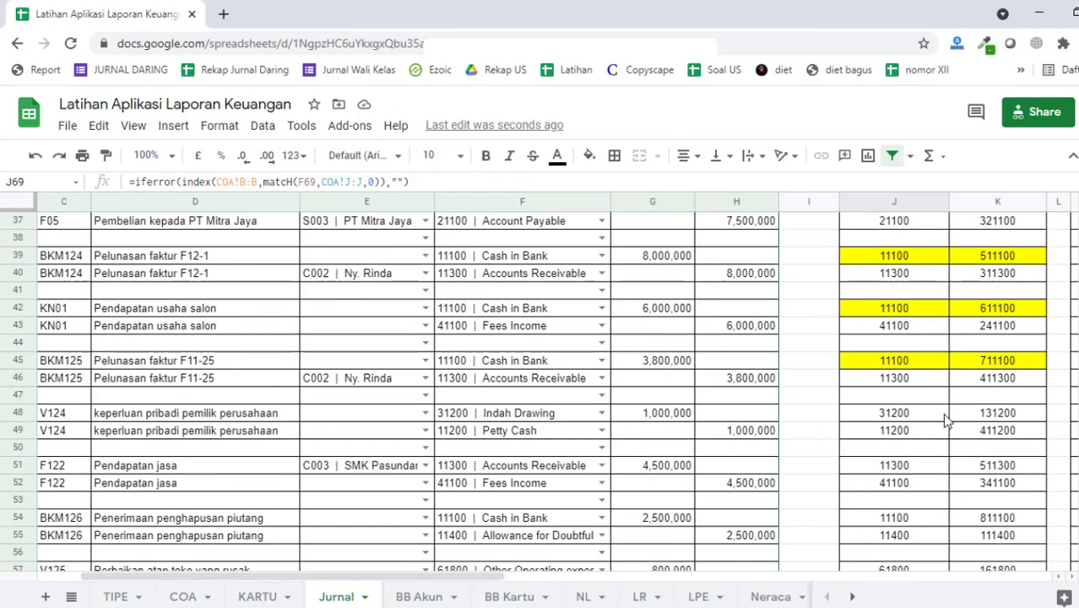
pyautogui.scroll(8, 983, 394)
pyautogui.click(1022, 418)
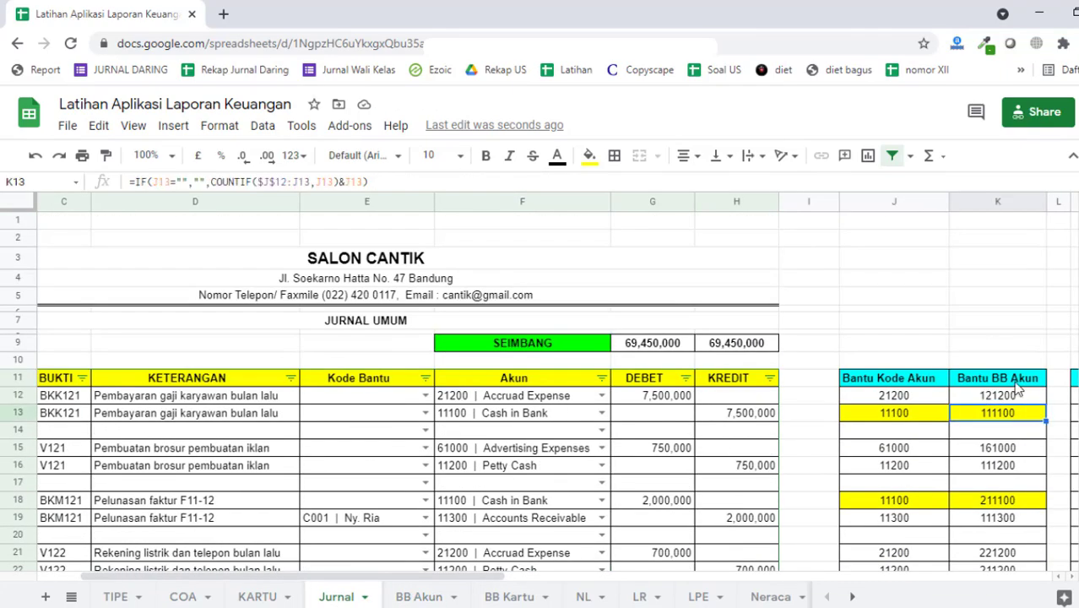
pyautogui.click(1016, 400)
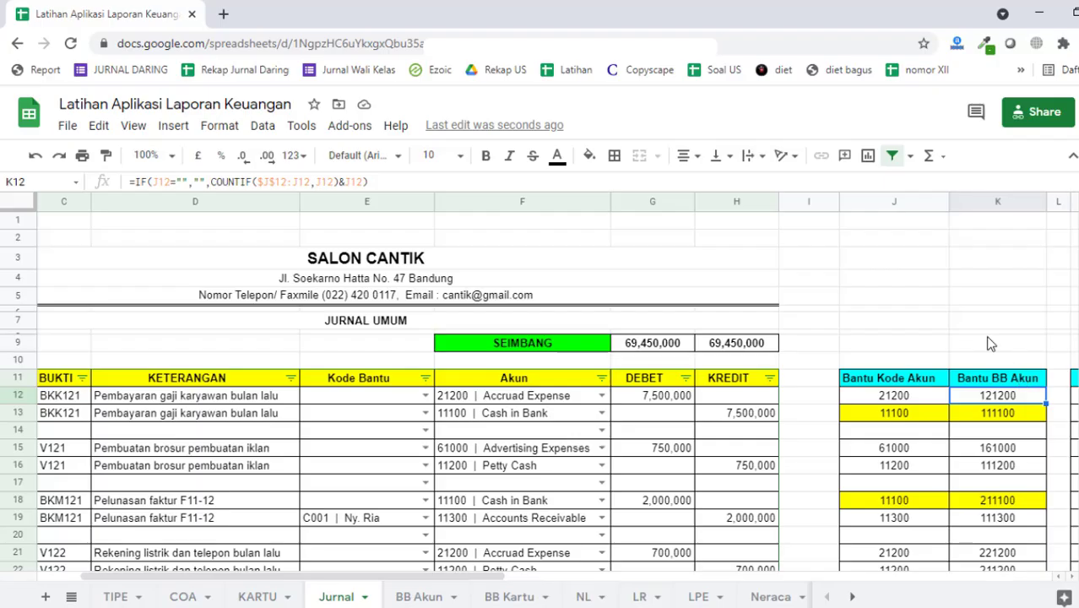
pyautogui.click(997, 418)
pyautogui.click(1010, 283)
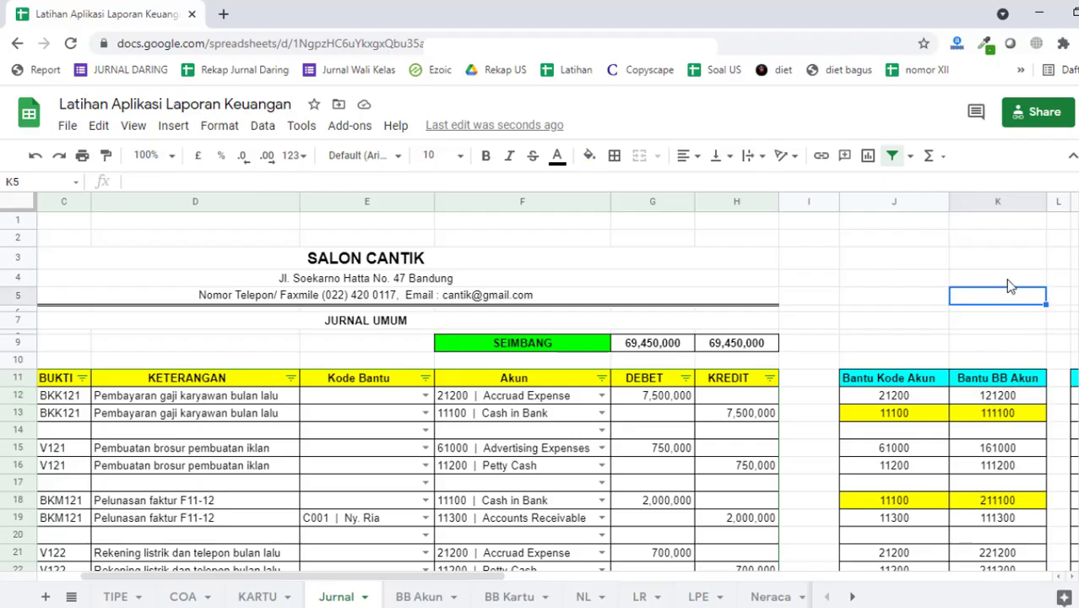
pyautogui.write('=')
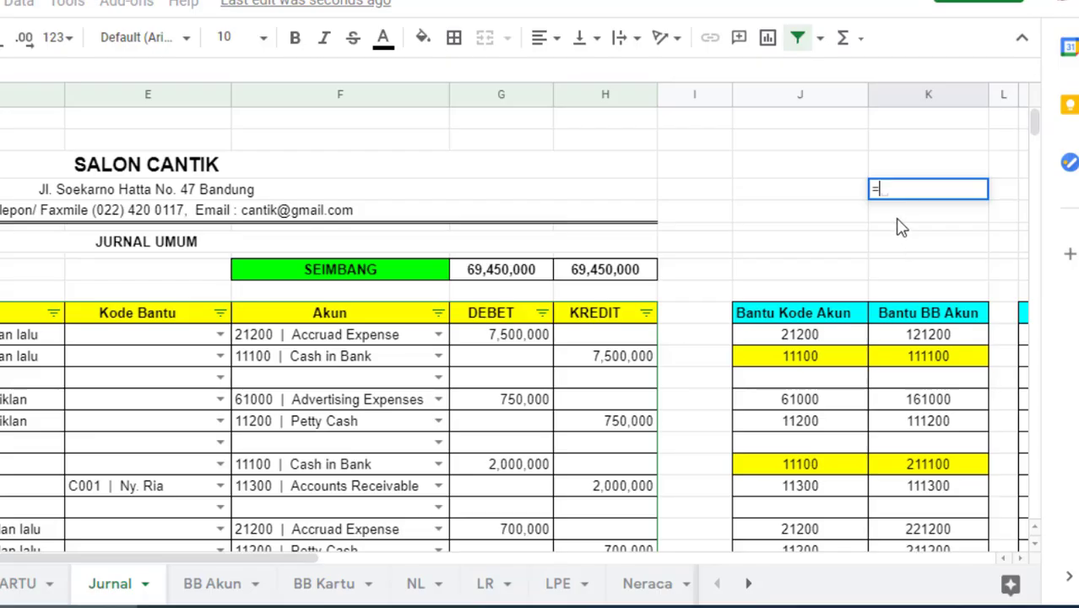
pyautogui.press('BackSpace')
# Step: Enter the sample numbers 1, 2, 3 and 10 in cells K1 to K4 above the Bantu BB Akun column
pyautogui.press('Up')
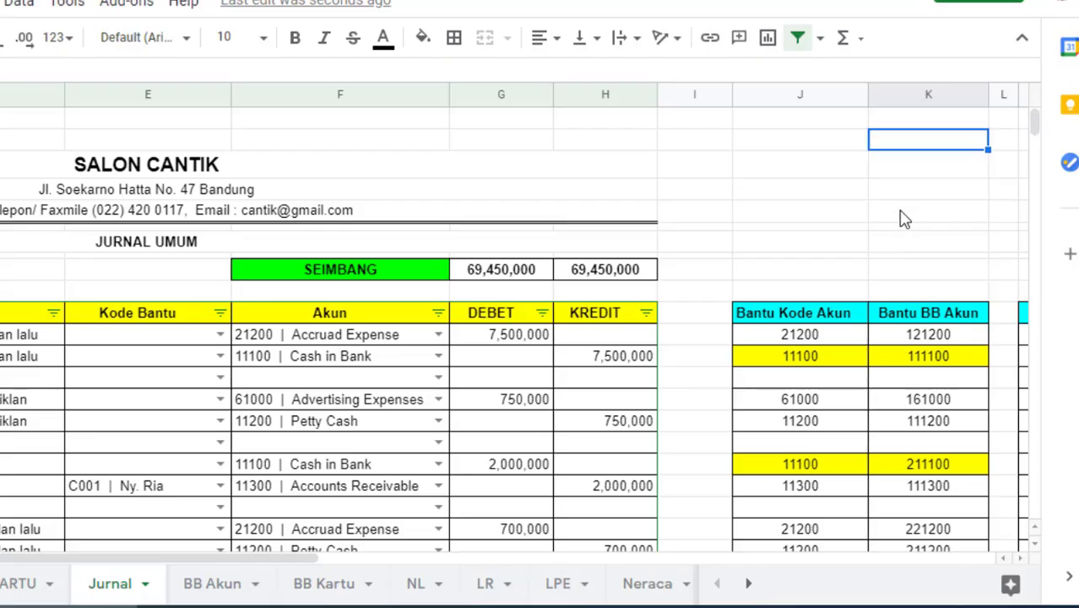
pyautogui.press('Up')
pyautogui.write('1')
pyautogui.press('Return')
pyautogui.write('2')
pyautogui.press('Return')
pyautogui.write('3')
pyautogui.press('Tab')
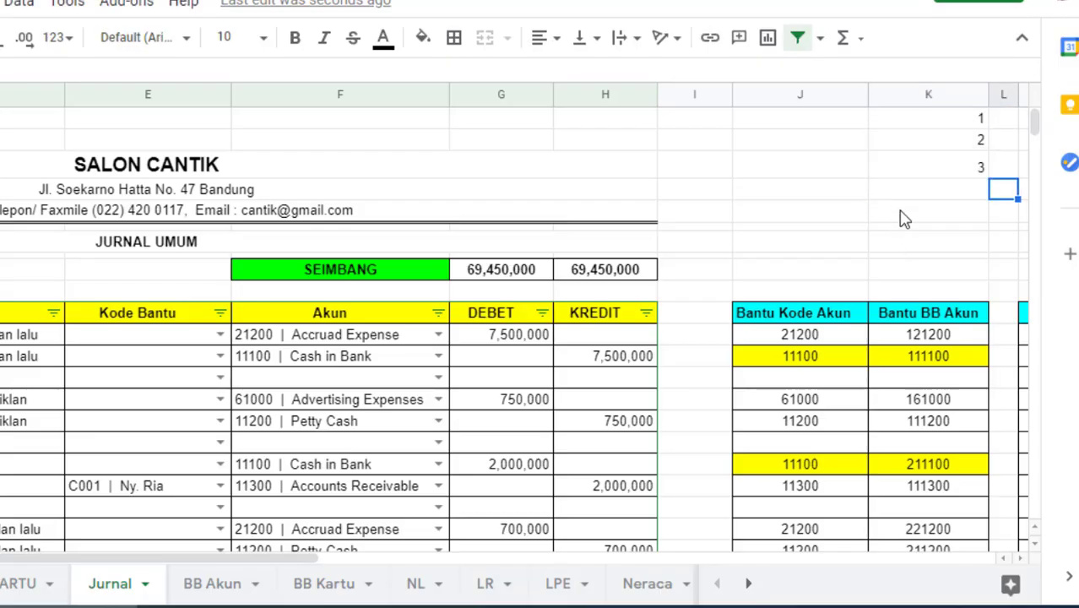
pyautogui.press('Down')
pyautogui.press('Left')
pyautogui.write('1')
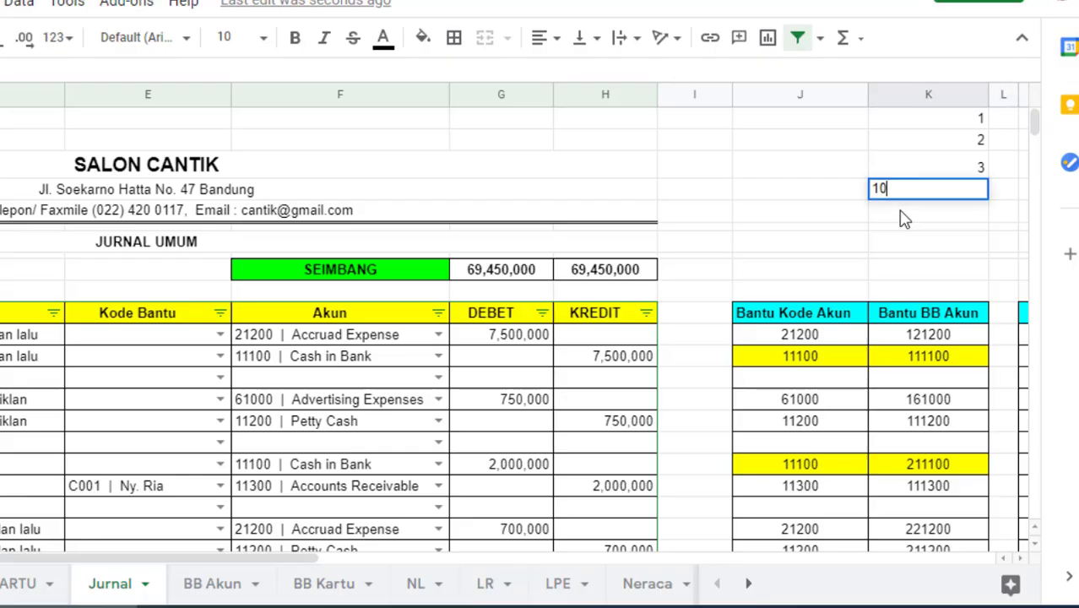
pyautogui.press('Tab')
# Step: Enter the account code 11100 in L1 and copy it down through L4
pyautogui.press('Up')
pyautogui.press('Up')
pyautogui.press('Up')
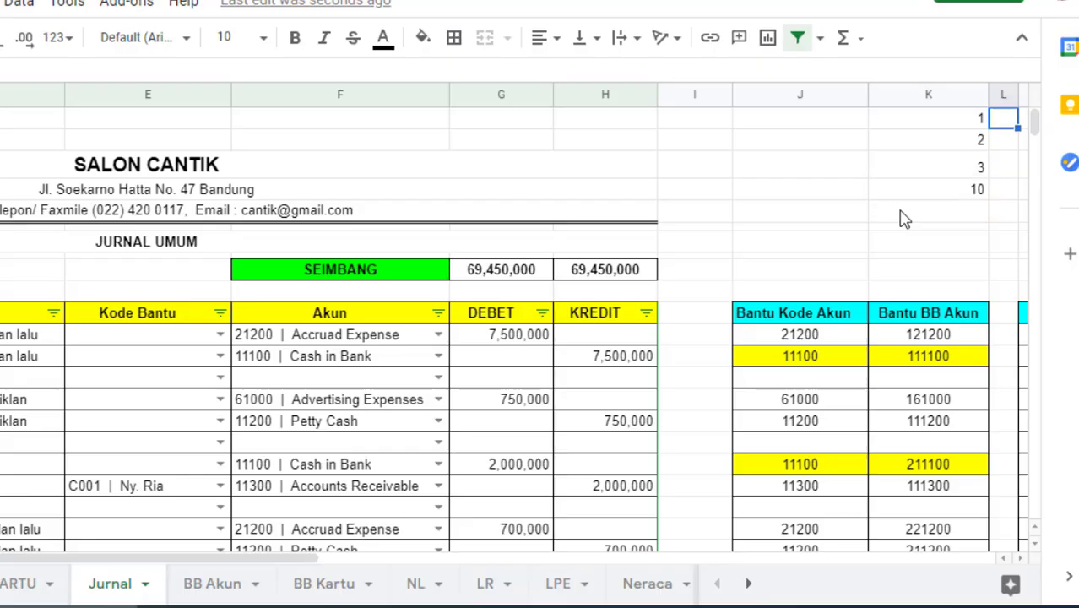
pyautogui.write('11100')
pyautogui.press('Return')
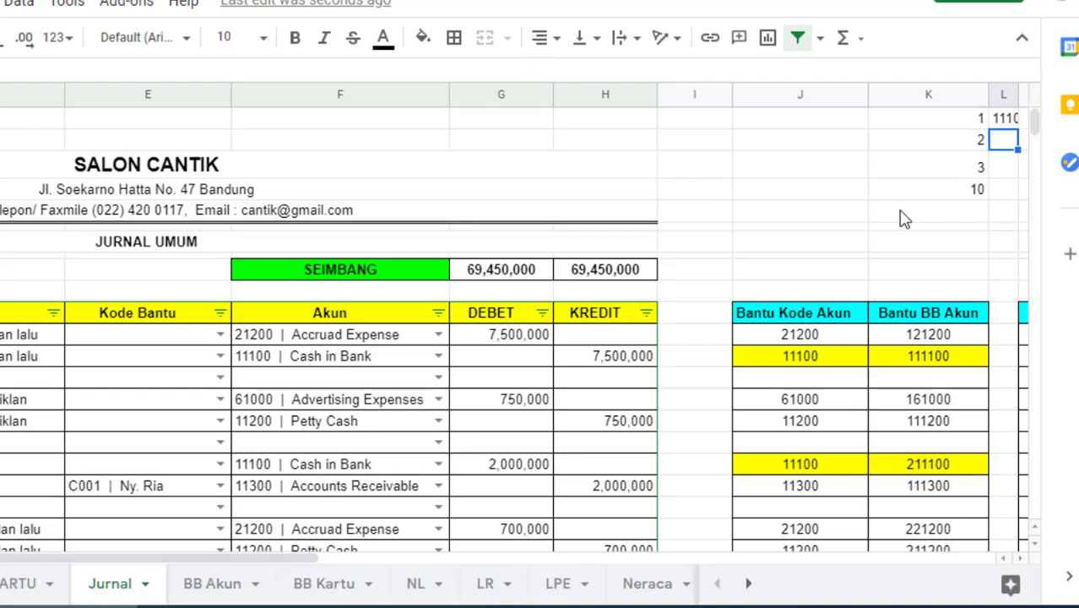
pyautogui.click(1006, 118)
pyautogui.moveTo(1019, 128); pyautogui.dragTo(1033, 199)
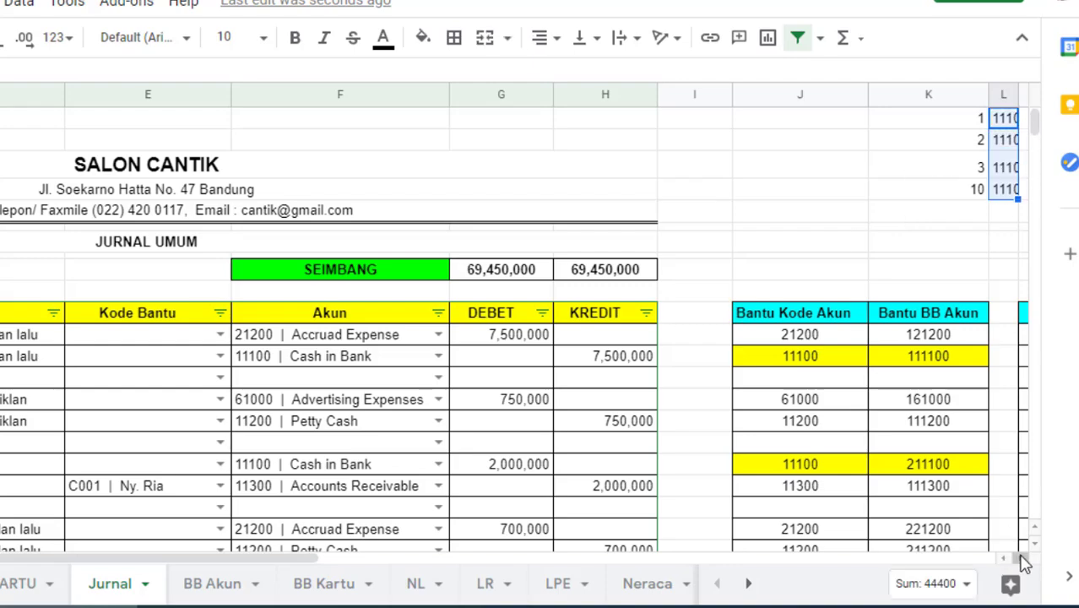
# Step: Widen column L enough to show the full account codes, and select the empty cell M1
pyautogui.hscroll(6, 1014, 557)
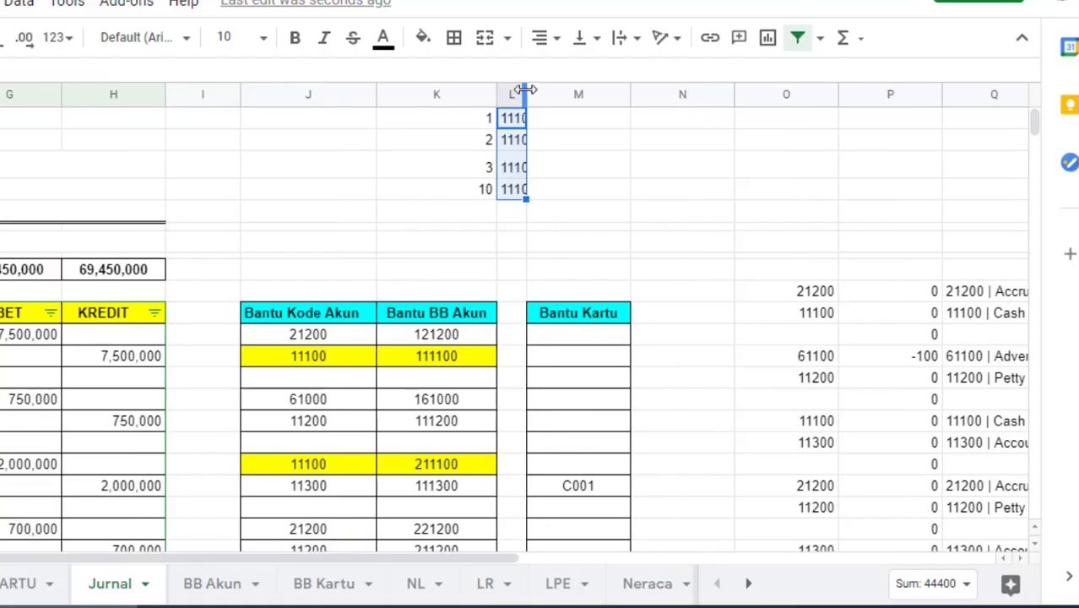
pyautogui.moveTo(527, 91); pyautogui.dragTo(540, 94)
pyautogui.click(624, 122)
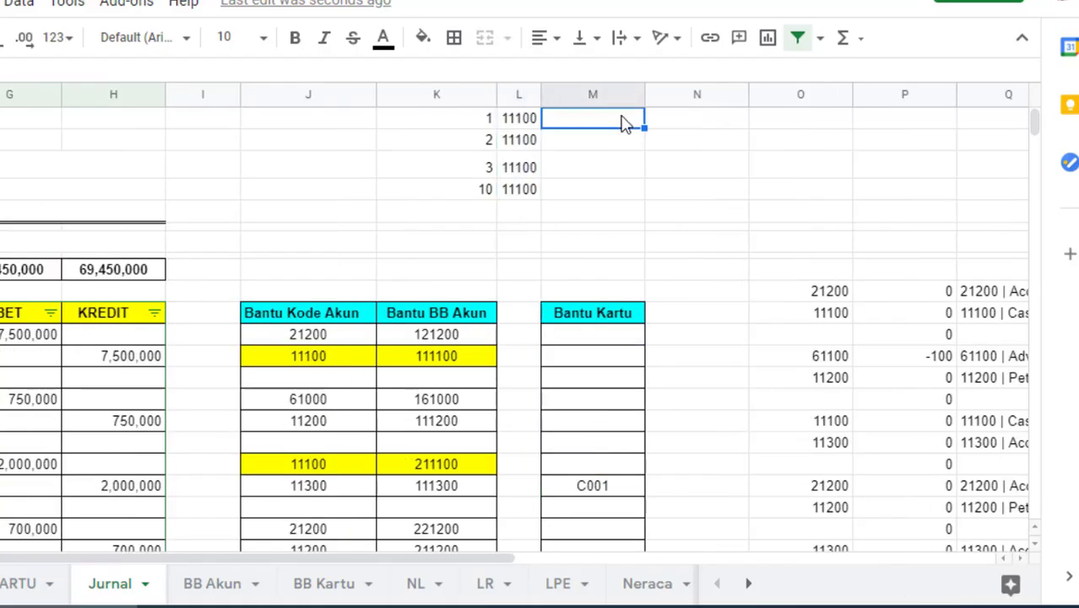
pyautogui.write('111100')
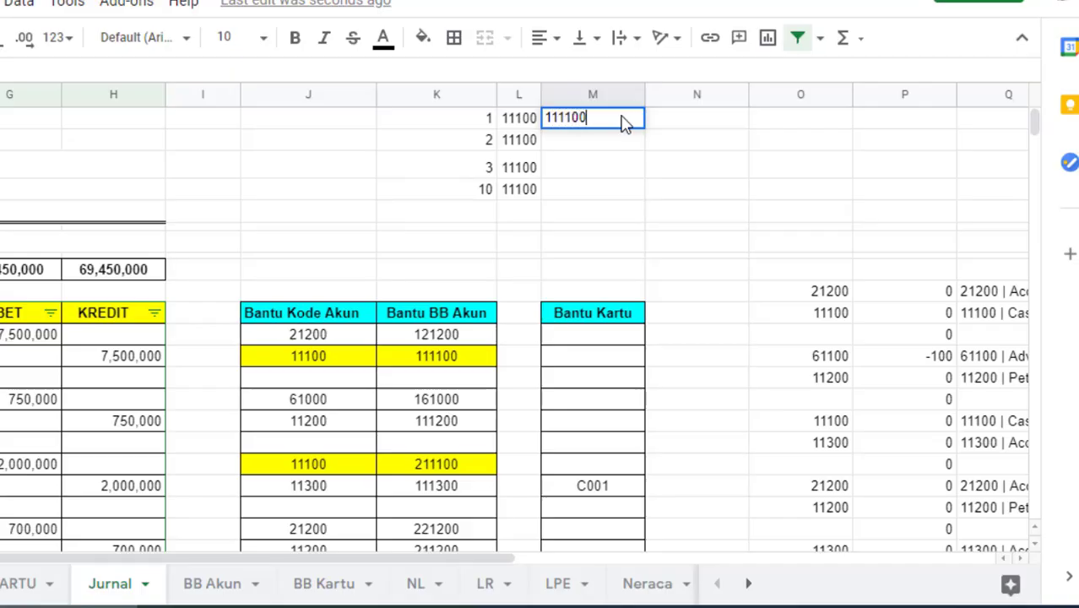
pyautogui.press('Return')
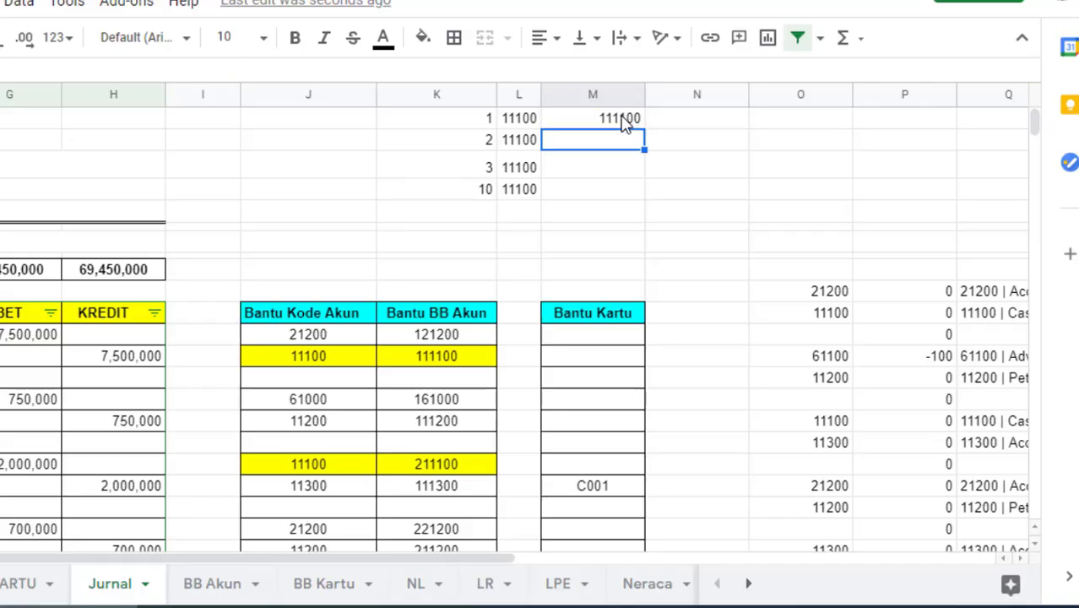
pyautogui.click(623, 123)
pyautogui.press('Delete')
# Step: Enter the formula =K1&L1 in M1 and accept the suggested auto-fill for M2 to M4
pyautogui.write('=')
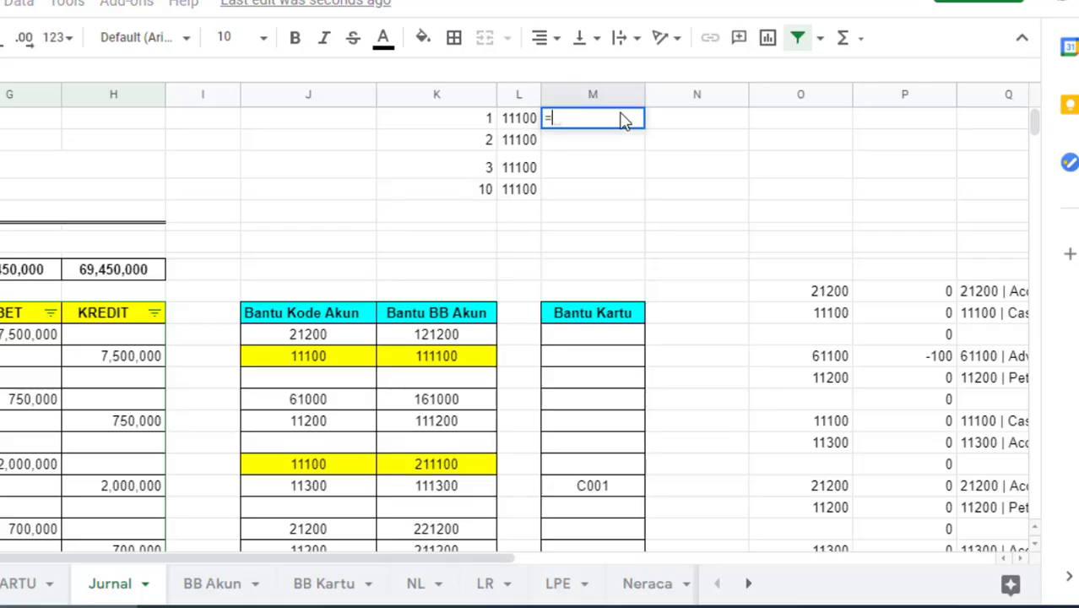
pyautogui.press('Left')
pyautogui.press('Left')
pyautogui.write('&')
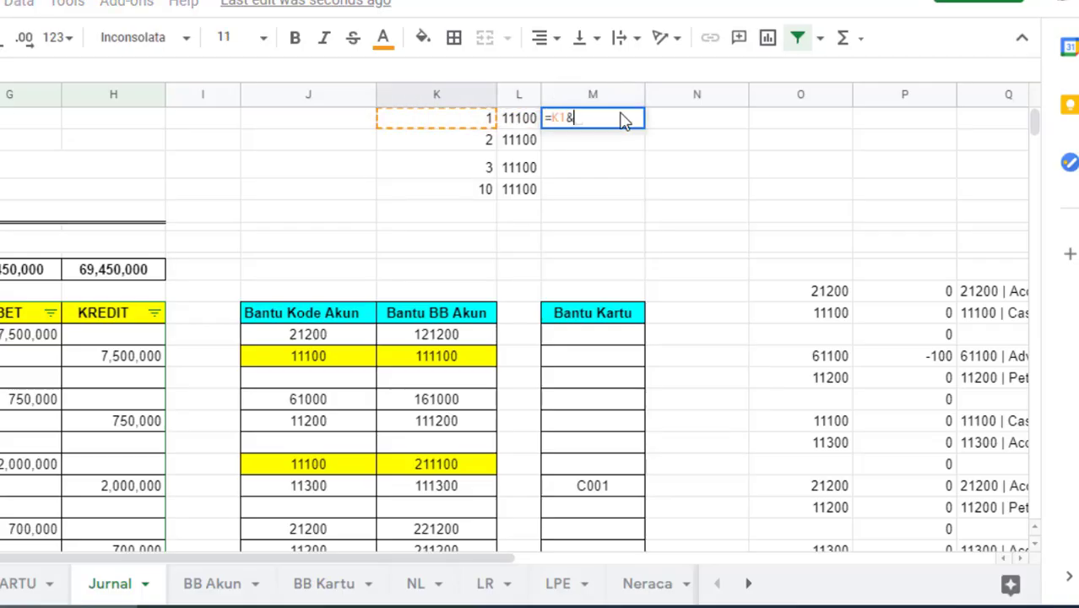
pyautogui.press('Left')
pyautogui.press('Return')
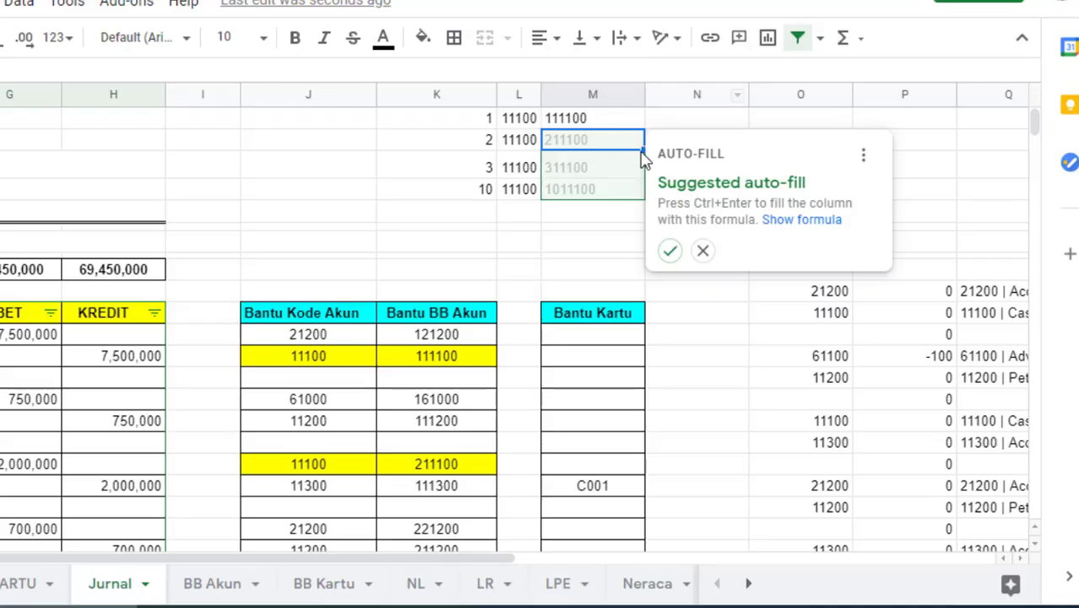
pyautogui.click(670, 255)
pyautogui.click(659, 248)
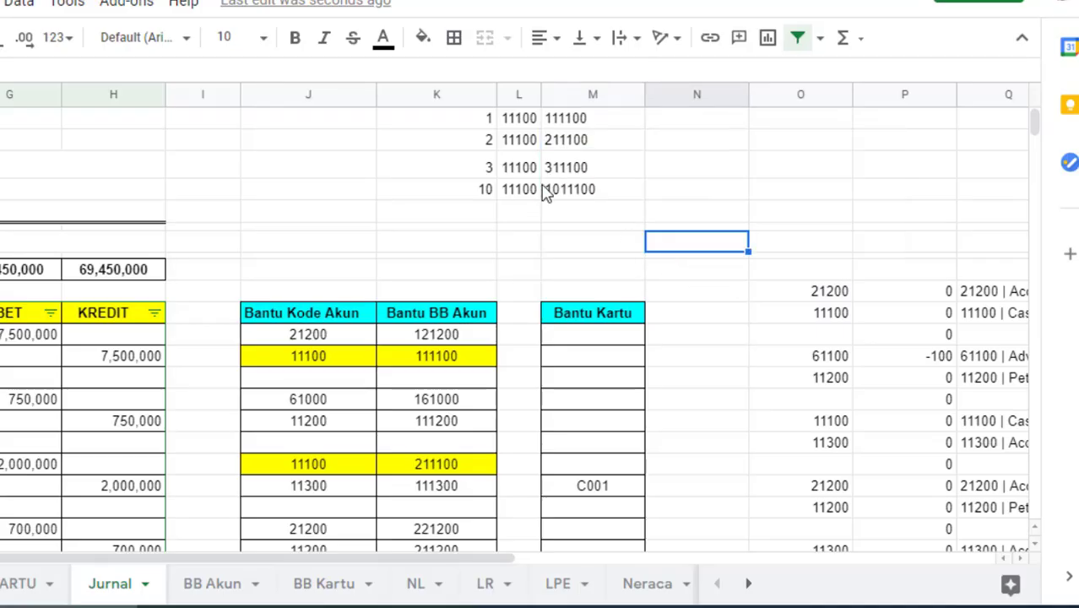
# Step: Check the joined number-and-code keys in cells M1 to M4 one by one
pyautogui.click(564, 173)
pyautogui.click(591, 191)
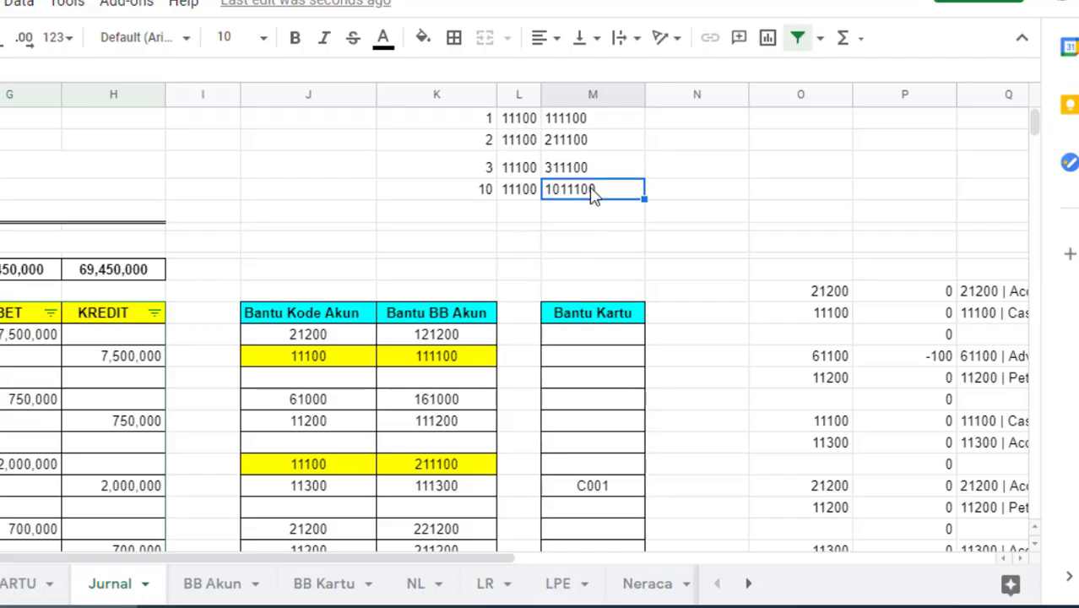
pyautogui.click(595, 121)
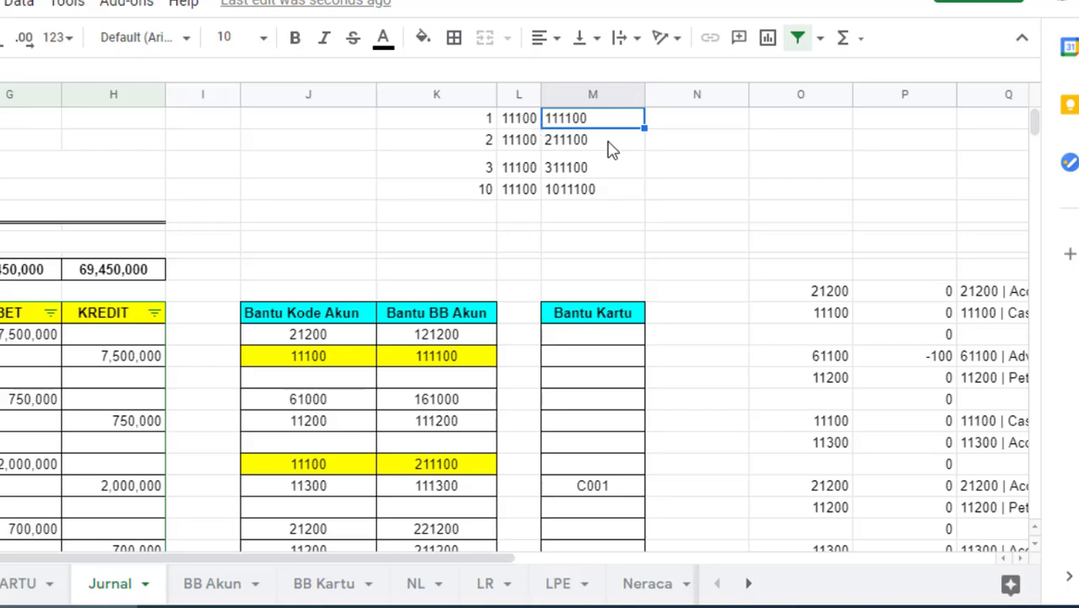
pyautogui.click(612, 149)
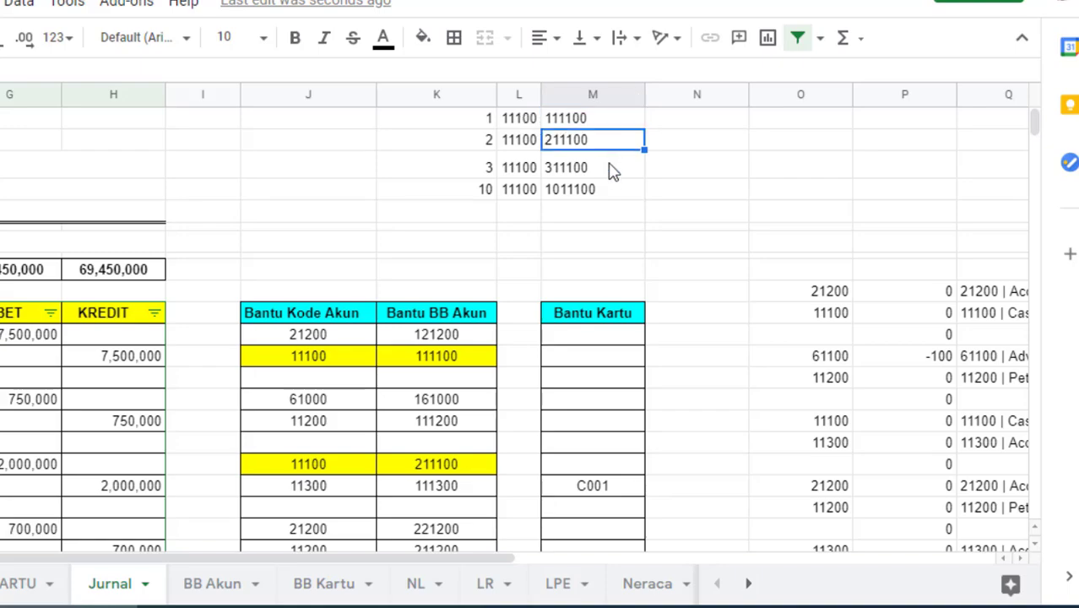
pyautogui.click(613, 172)
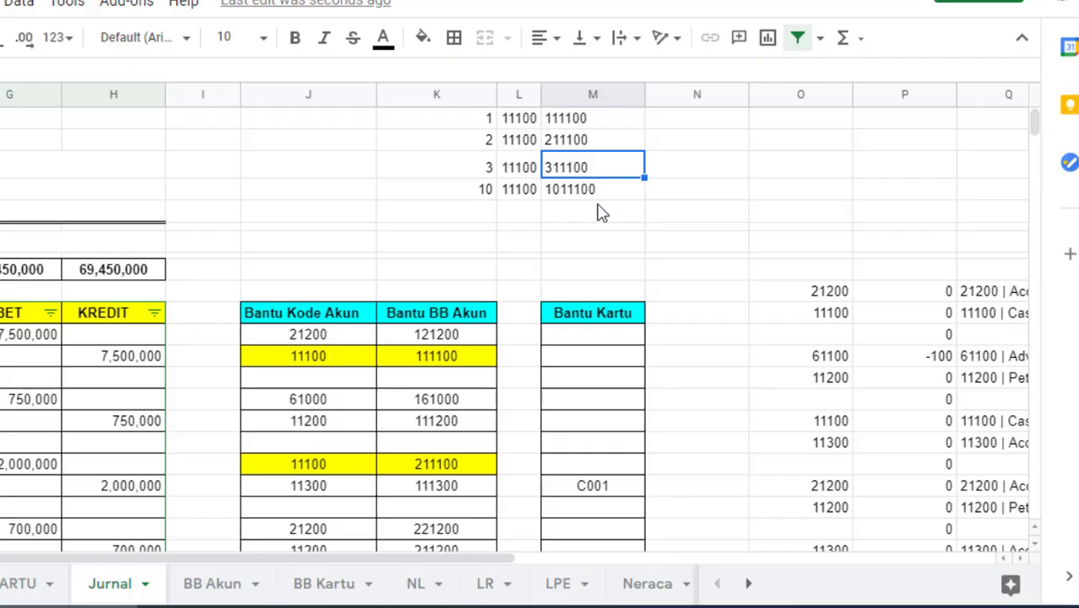
pyautogui.click(599, 213)
pyautogui.click(652, 189)
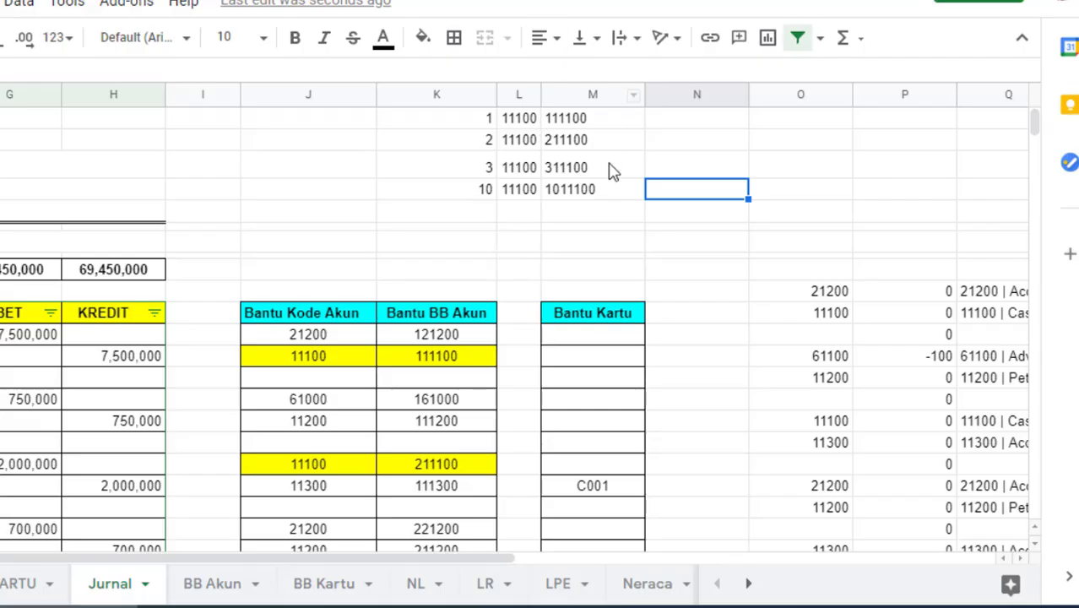
# Step: View the BB Akun ledger's lookup formula, then return to the Jurnal sheet and view the Bantu BB Akun formula in K12
pyautogui.click(200, 586)
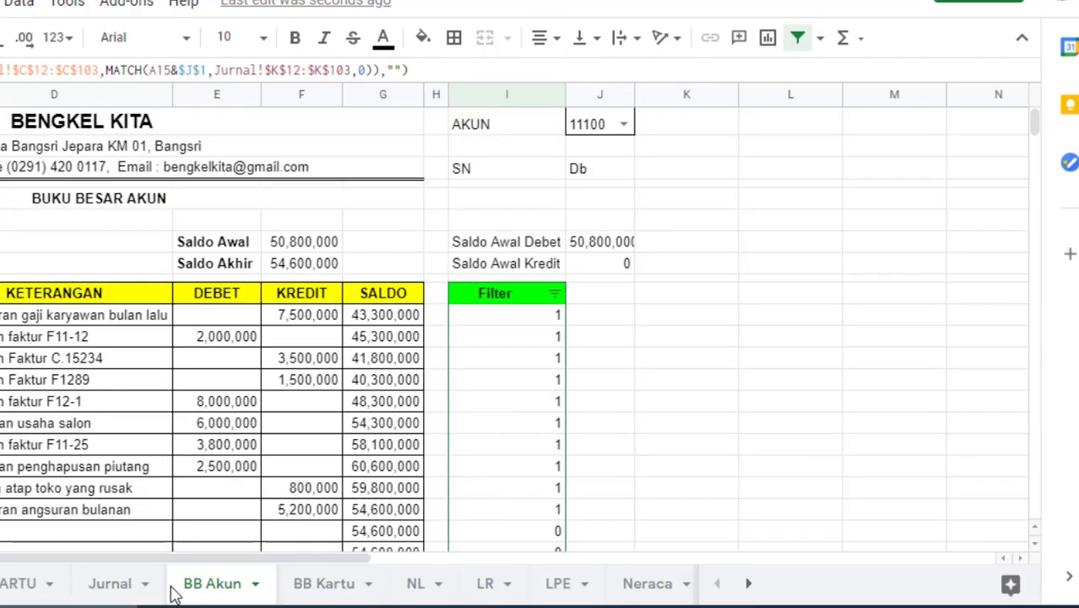
pyautogui.click(115, 586)
pyautogui.click(438, 336)
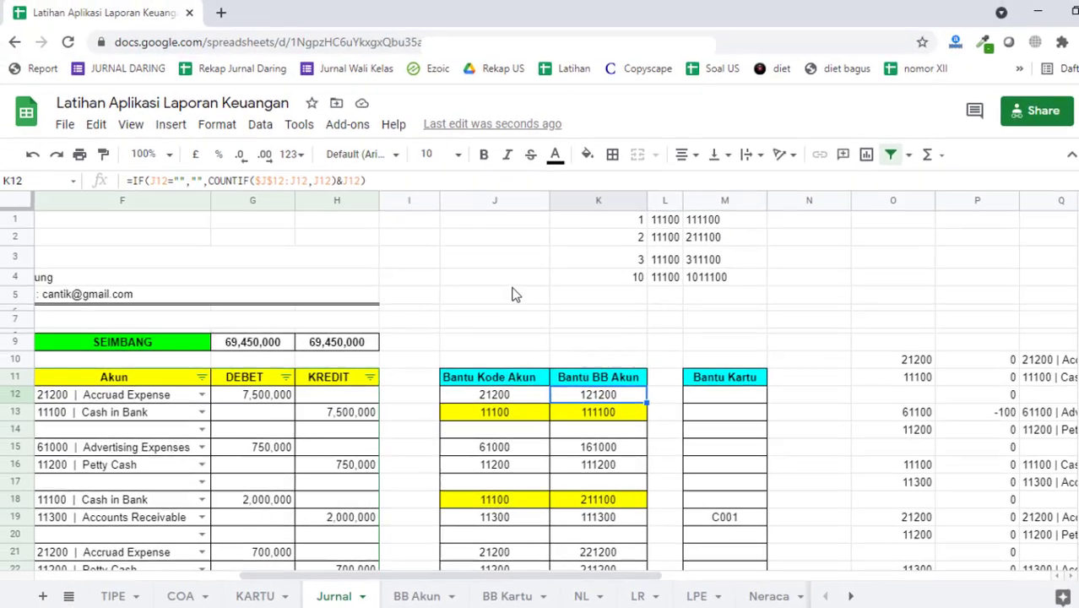
pyautogui.click(433, 286)
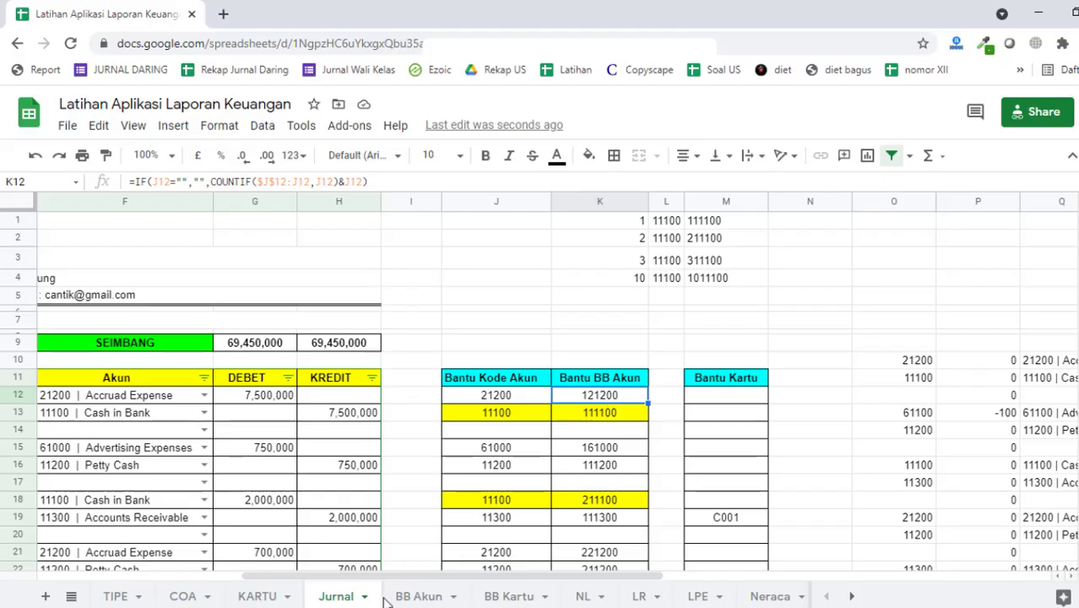
# Step: In the Laporan Keuangan Salon Cantik spreadsheet, remove the IF blank test from K10, leaving =COUNTIF($J$10:J10,J10)&J10
pyautogui.moveTo(369, 181); pyautogui.dragTo(215, 181)
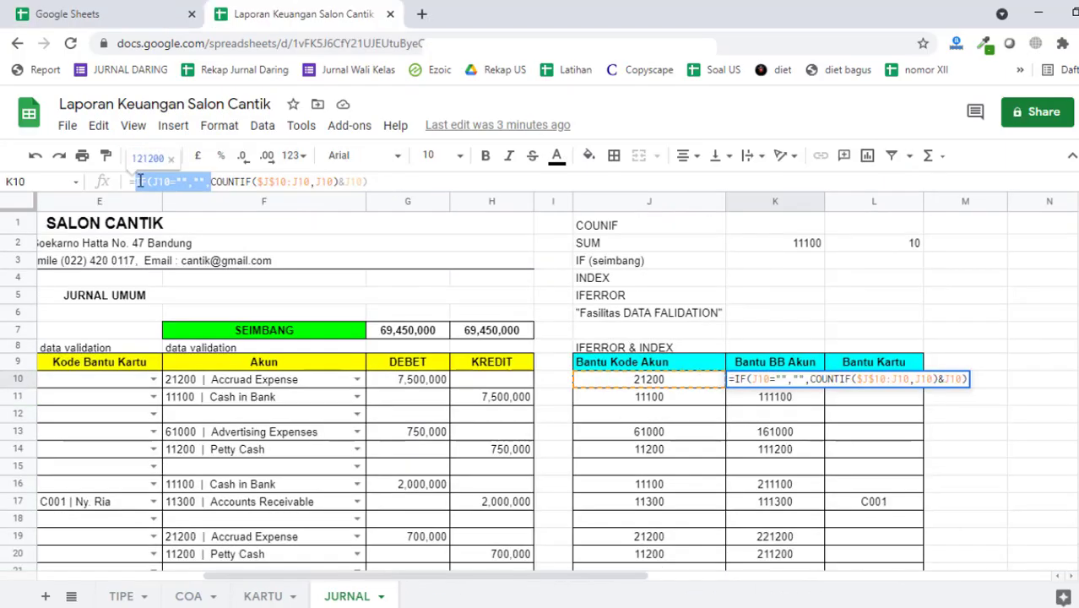
pyautogui.press('BackSpace')
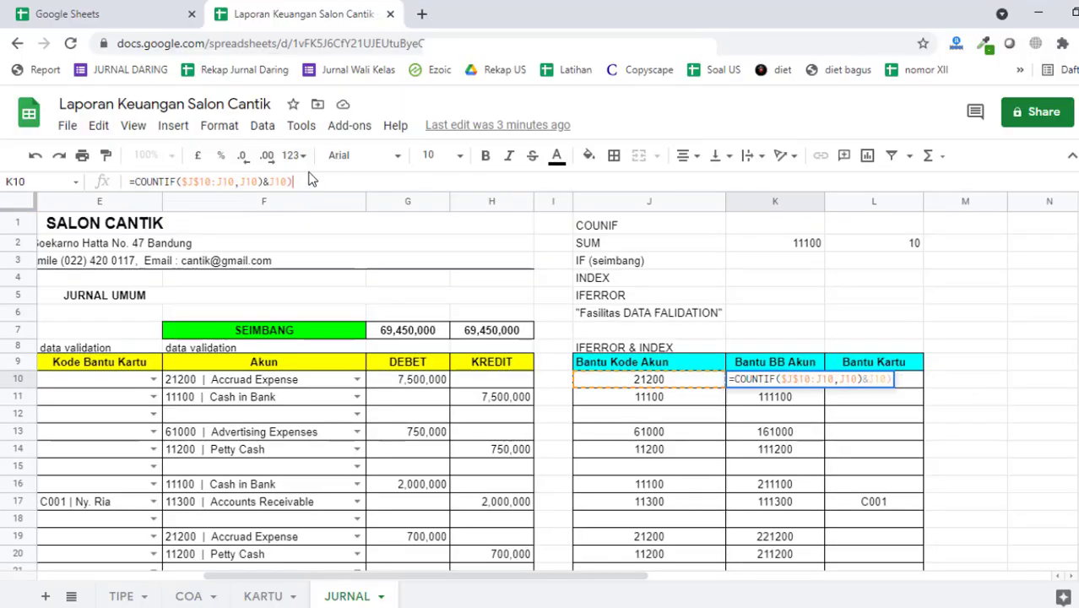
pyautogui.press('Return')
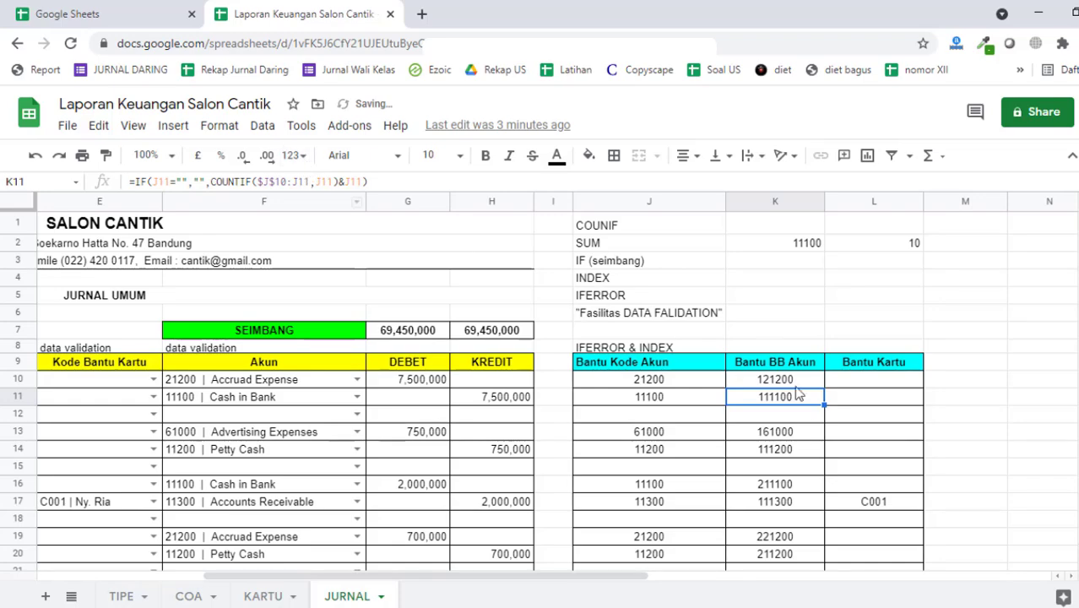
# Step: Examine the COUNTIF formula in K10 and its references, and compare it with the account in F10 and the formula in K11
pyautogui.click(799, 382)
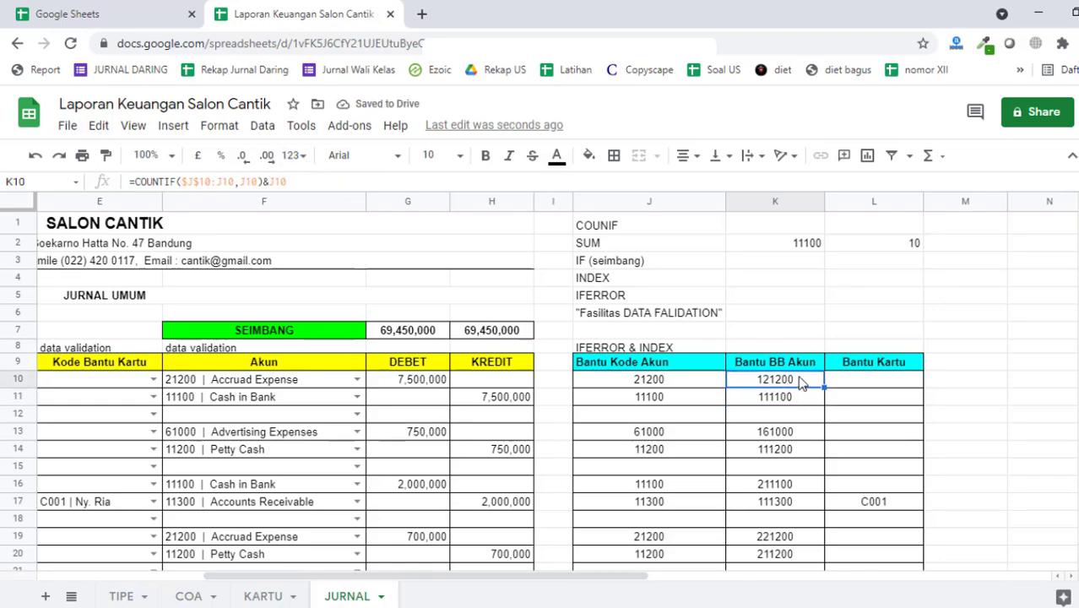
pyautogui.doubleClick(800, 381)
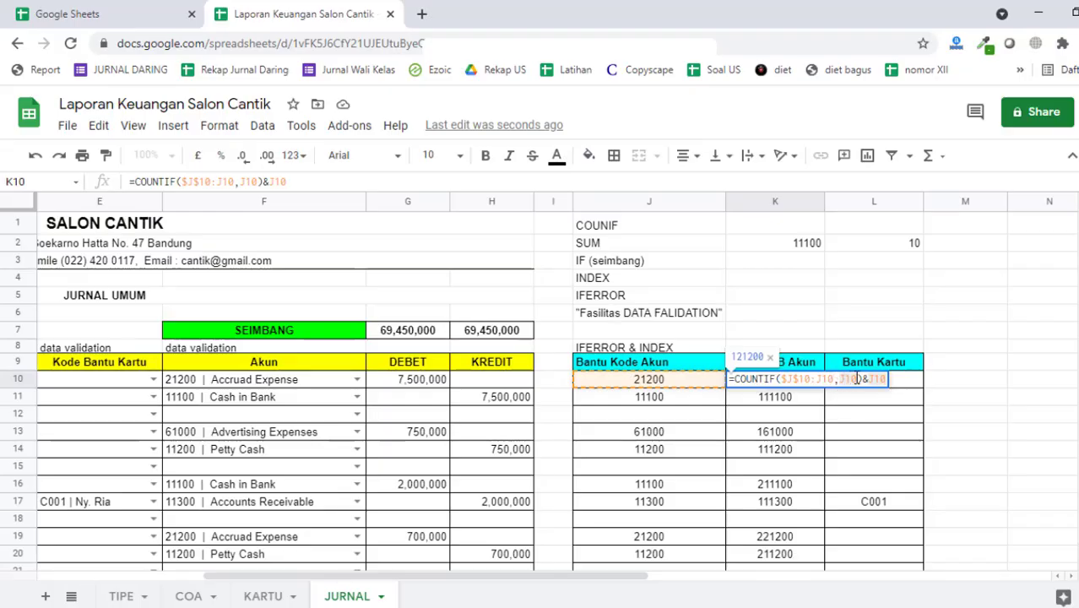
pyautogui.press('Tab')
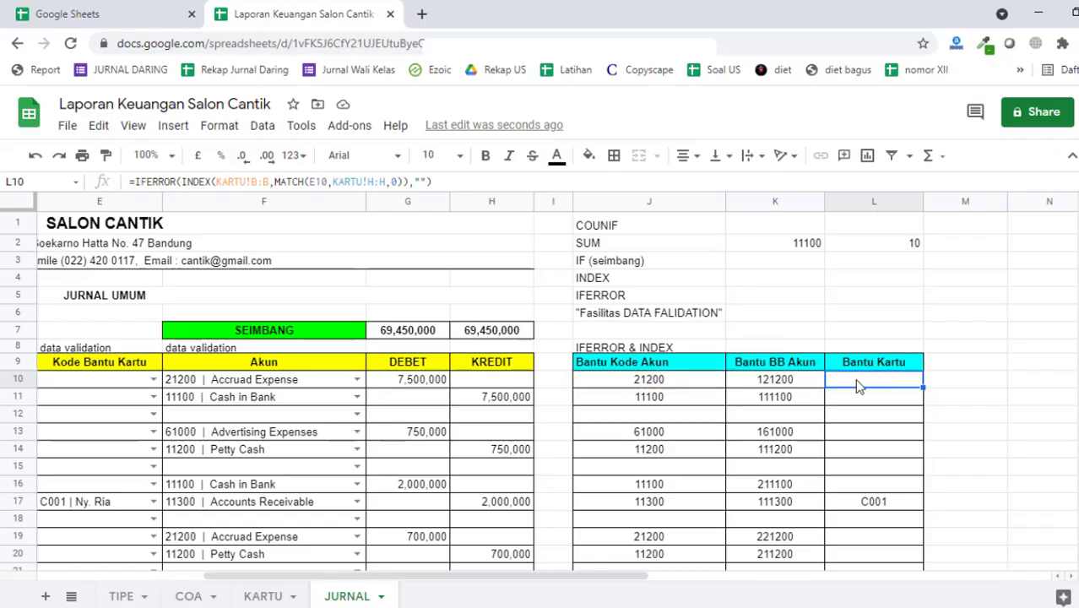
pyautogui.click(816, 387)
pyautogui.doubleClick(815, 381)
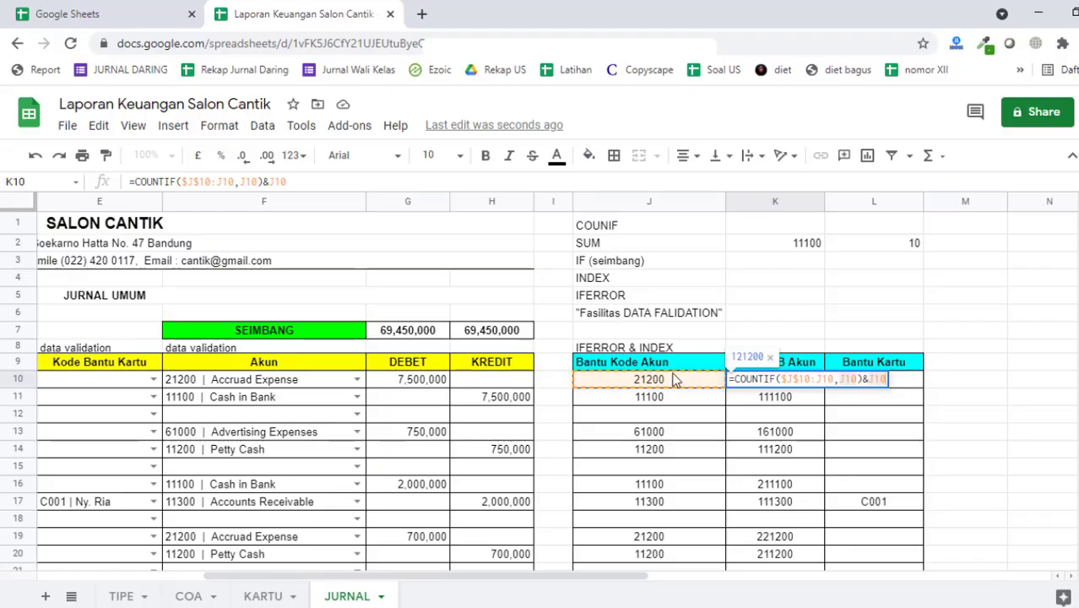
pyautogui.press('Return')
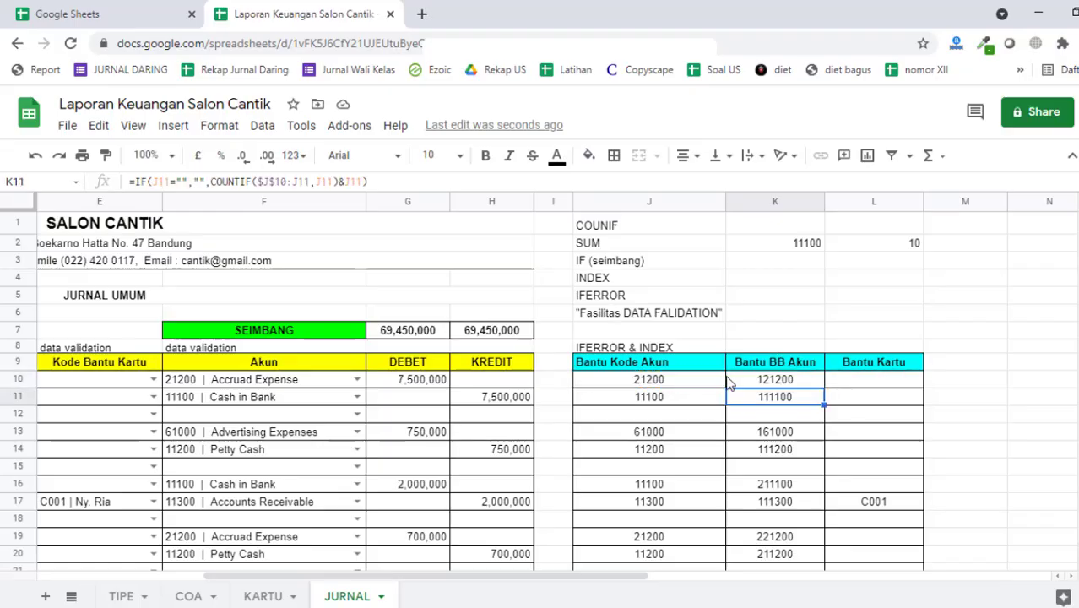
pyautogui.click(794, 387)
pyautogui.click(287, 384)
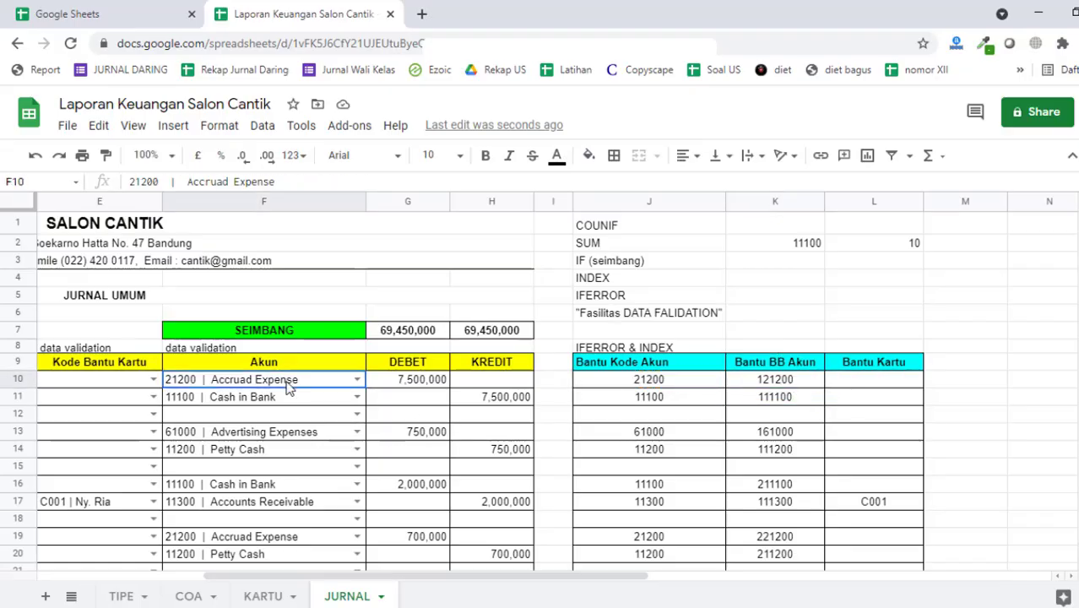
pyautogui.click(794, 396)
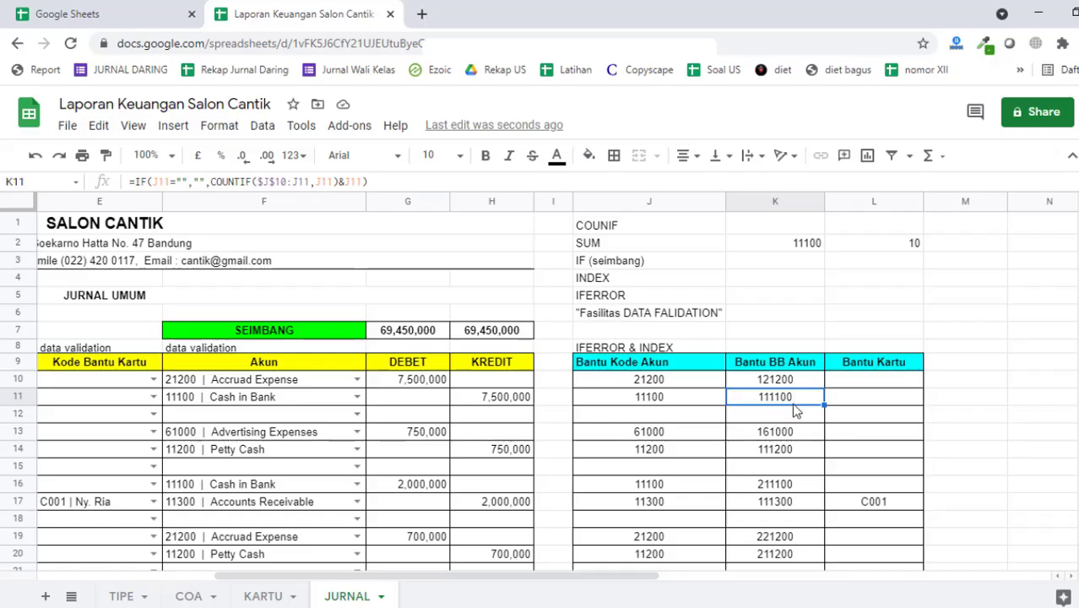
# Step: Copy the K10 formula down through K18 and check K12 and K15, where the account code is blank
pyautogui.click(794, 381)
pyautogui.moveTo(824, 387); pyautogui.dragTo(813, 523)
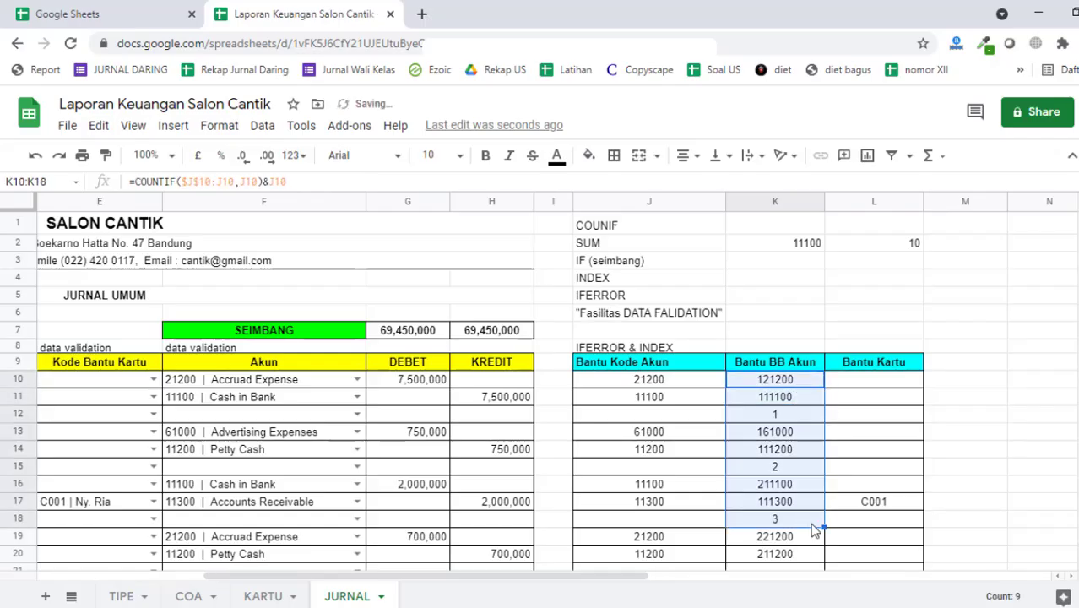
pyautogui.click(800, 418)
pyautogui.click(803, 470)
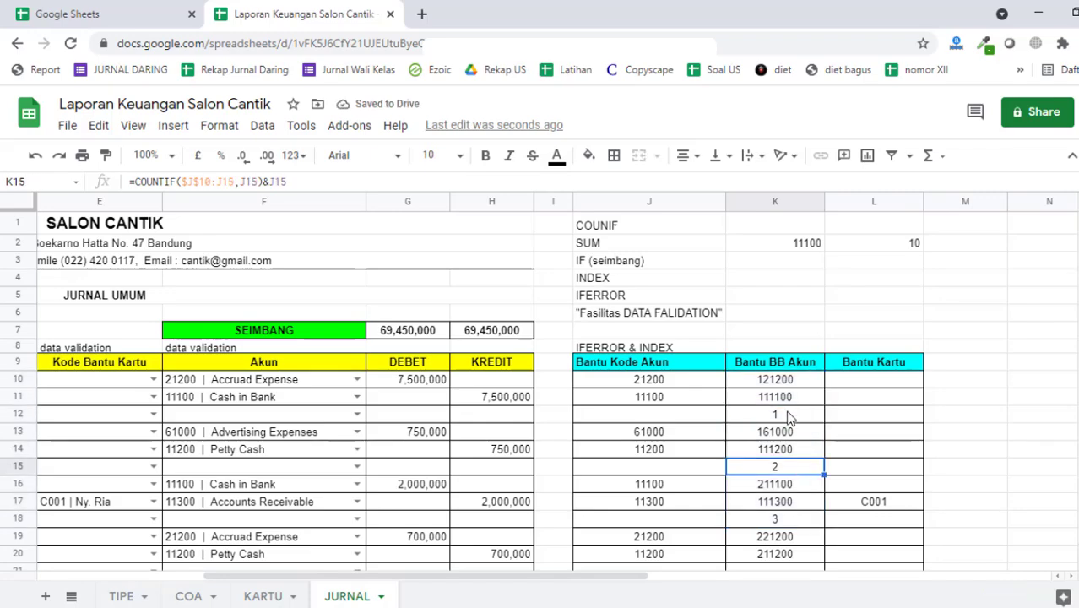
pyautogui.click(788, 417)
pyautogui.click(684, 417)
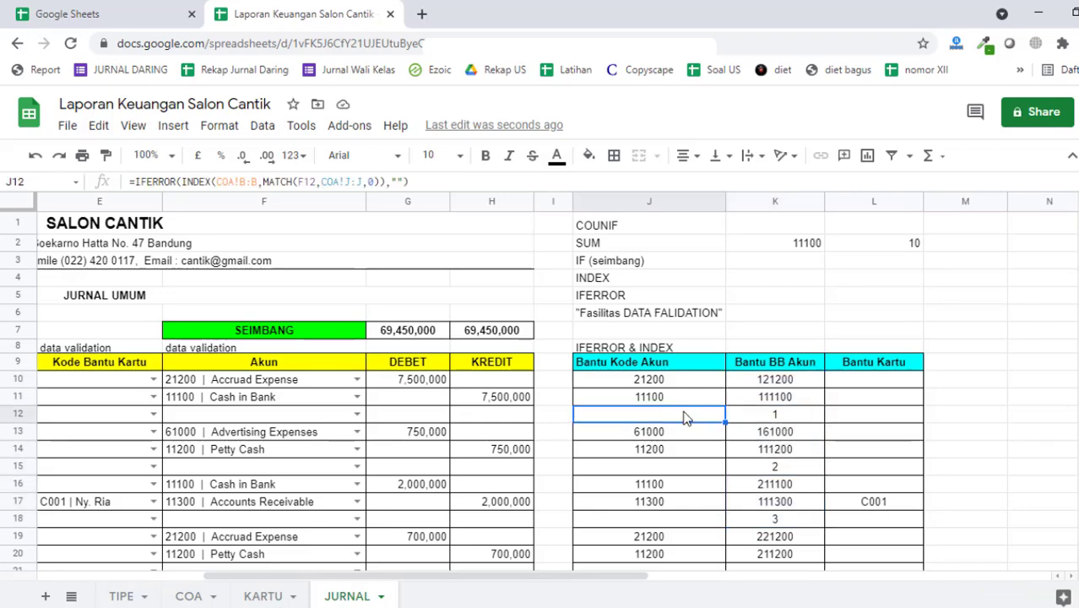
# Step: Wrap the K10 formula in an IF that returns "" when J10="" and otherwise COUNTIF($J$10:J10,J10)&J10
pyautogui.click(767, 382)
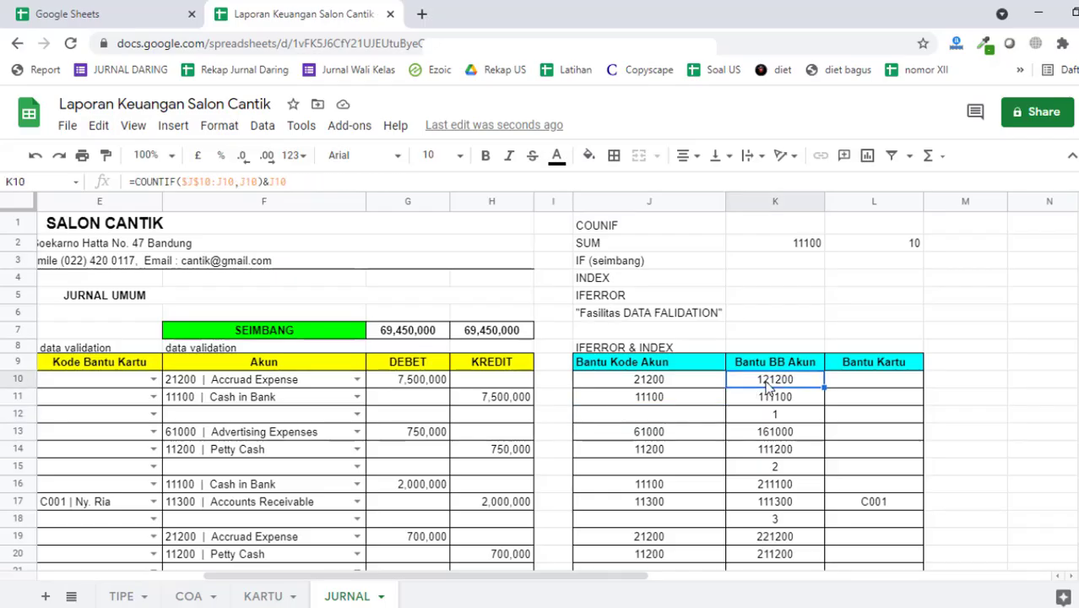
pyautogui.click(134, 181)
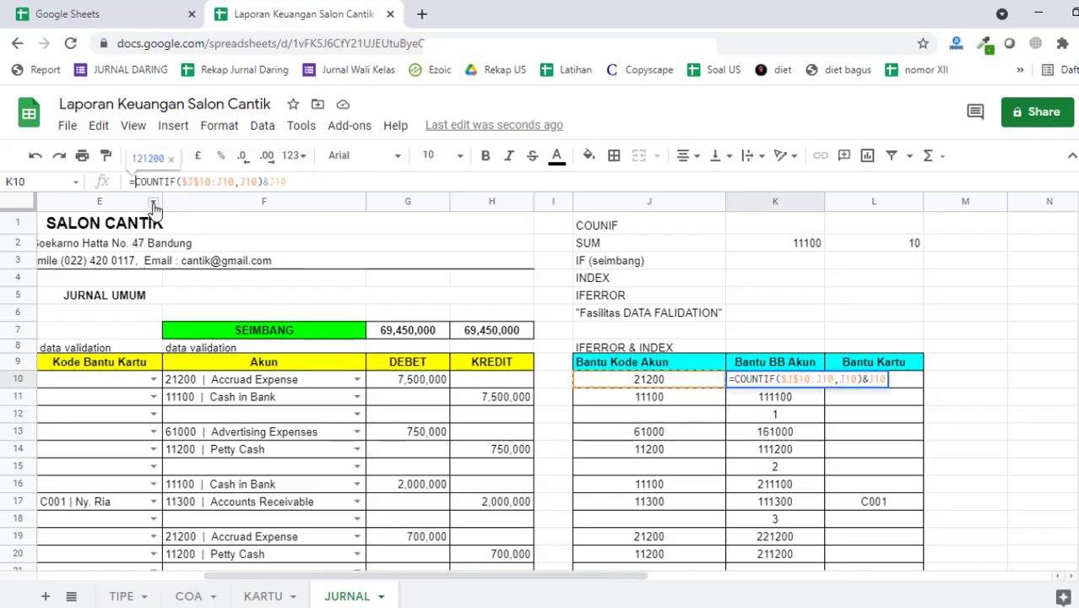
pyautogui.write('IF(')
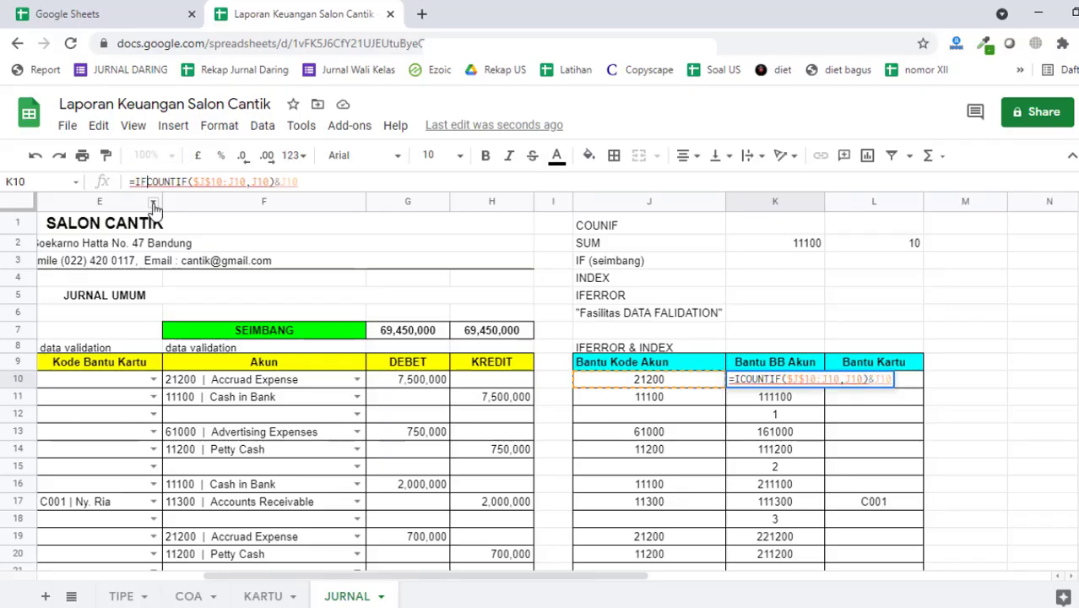
pyautogui.click(621, 385)
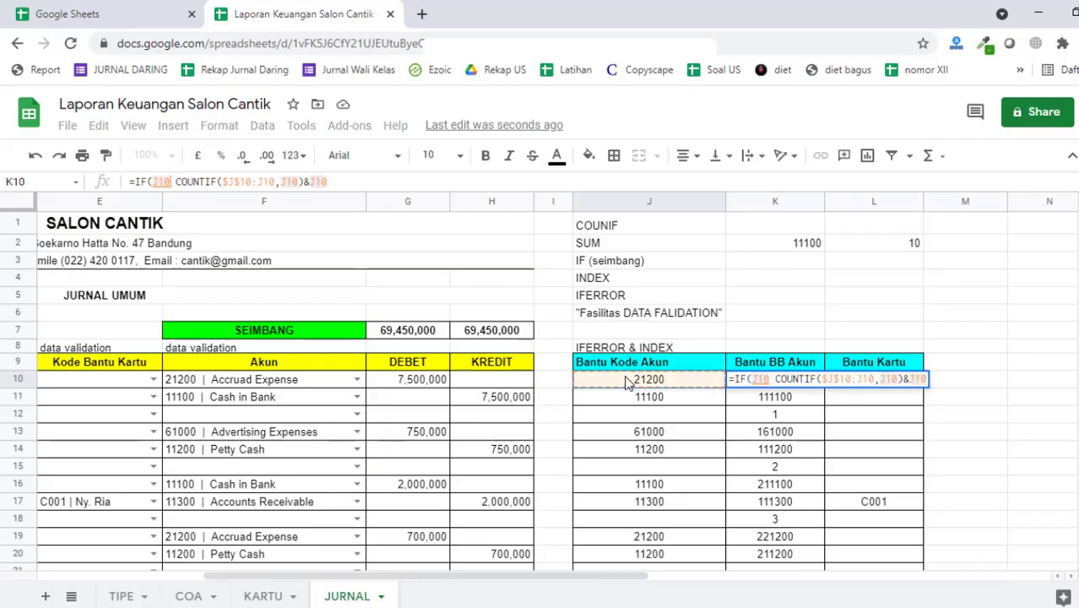
pyautogui.write('=""')
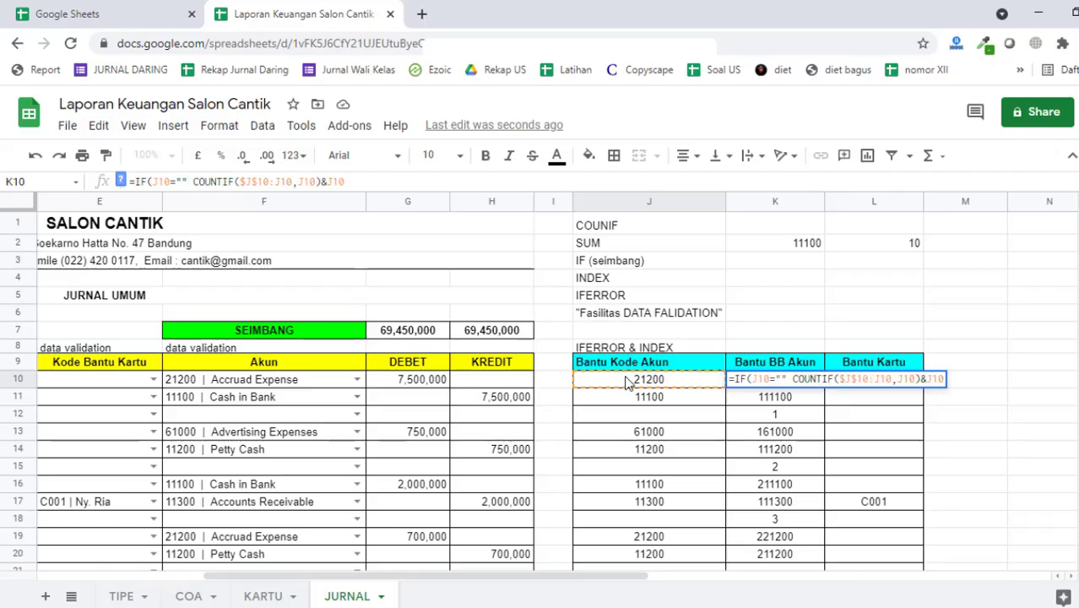
pyautogui.write(',""')
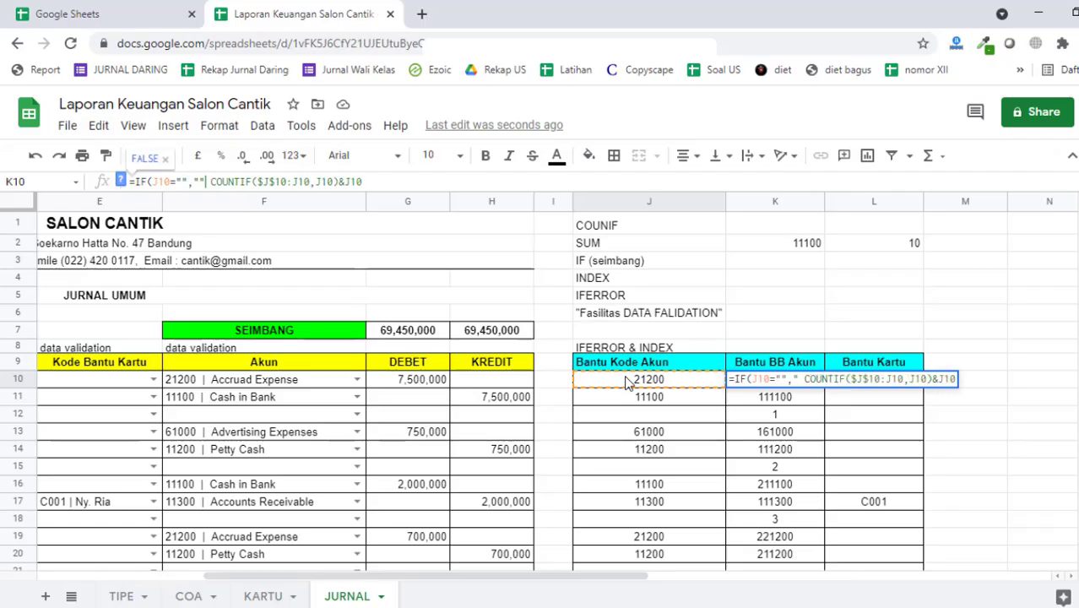
pyautogui.write(',')
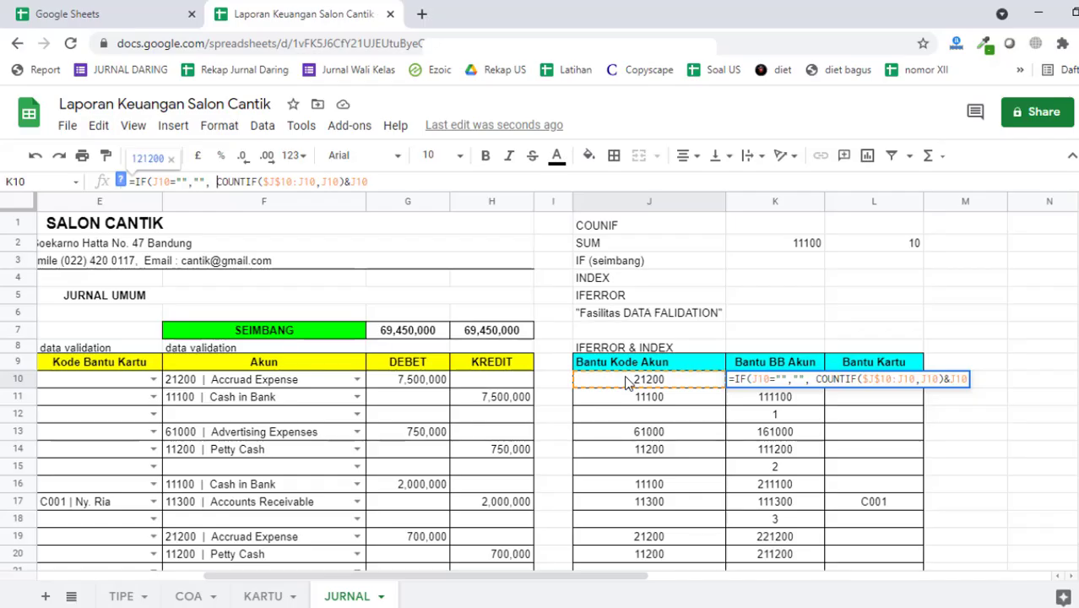
pyautogui.click(509, 180)
pyautogui.press('Return')
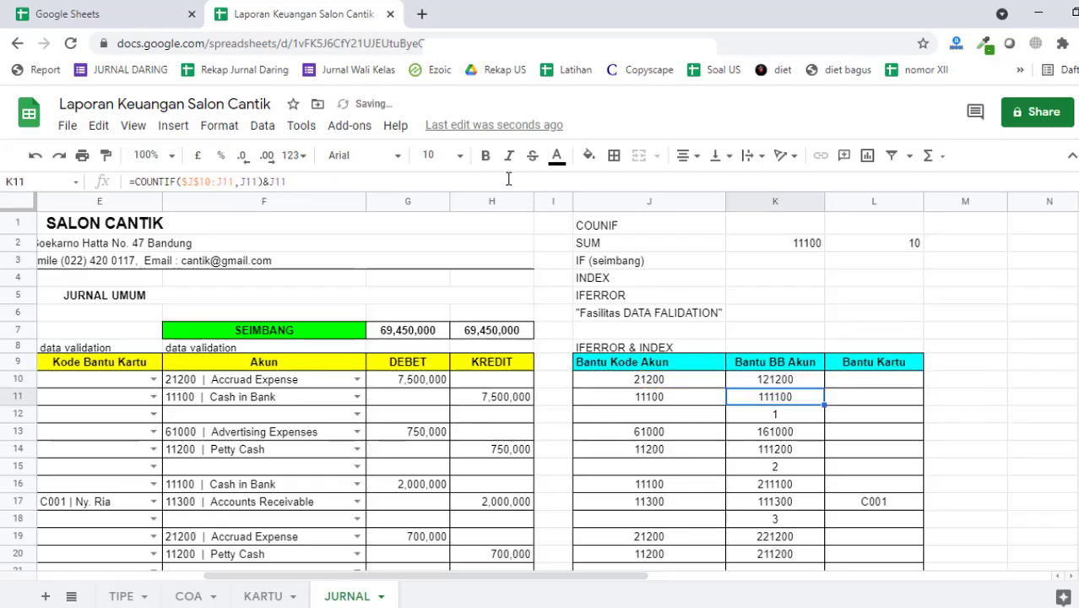
# Step: Copy the IF and COUNTIF formula from K10 down the Bantu BB Akun column through the journal rows
pyautogui.press('Up')
pyautogui.moveTo(825, 389); pyautogui.dragTo(840, 406)
pyautogui.click(787, 296)
pyautogui.scroll(5, 862, 345)
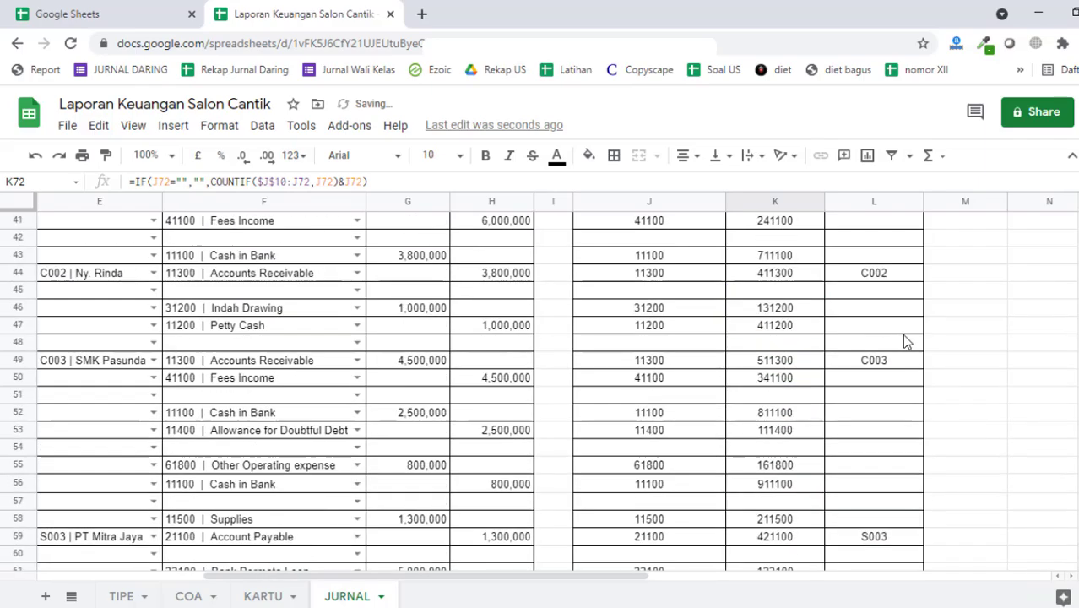
pyautogui.scroll(8, 904, 346)
# Step: Examine the Bantu Kartu formulas in L10, L11 and L17, including their references to the KARTU sheet
pyautogui.click(898, 395)
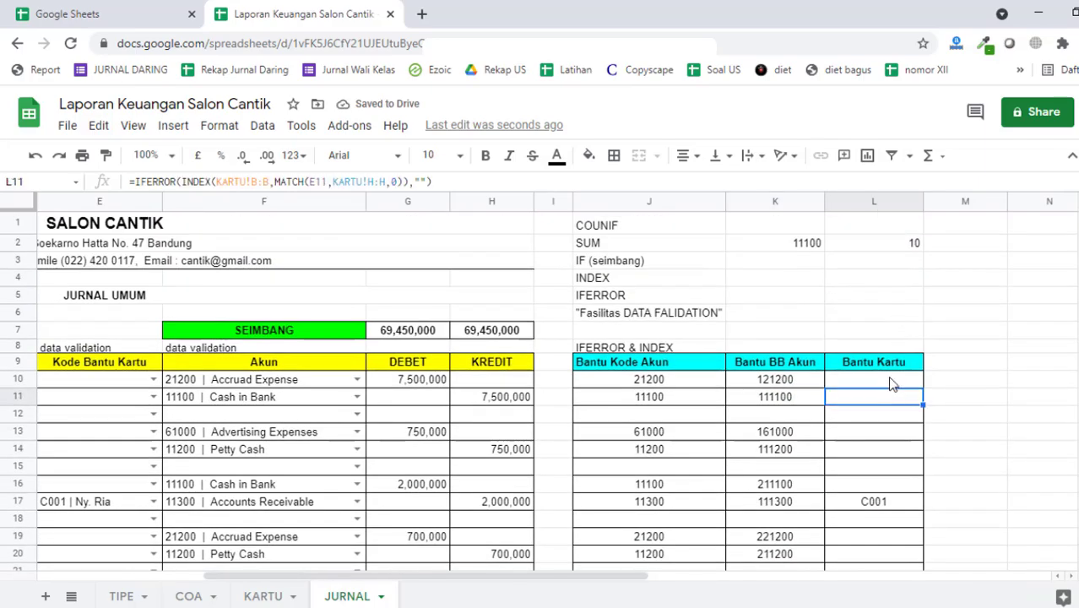
pyautogui.click(892, 384)
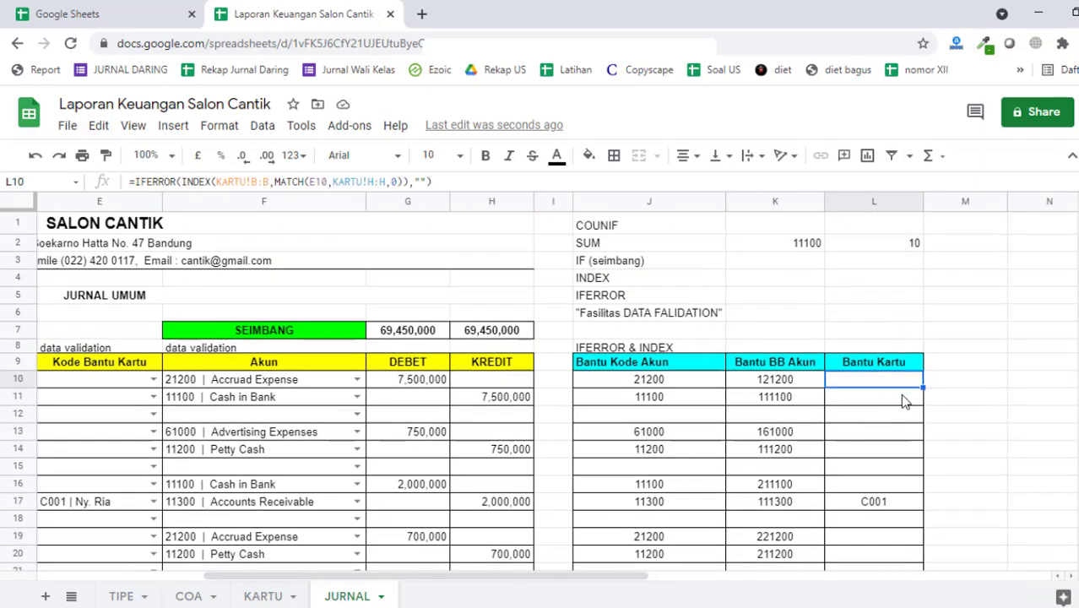
pyautogui.click(886, 505)
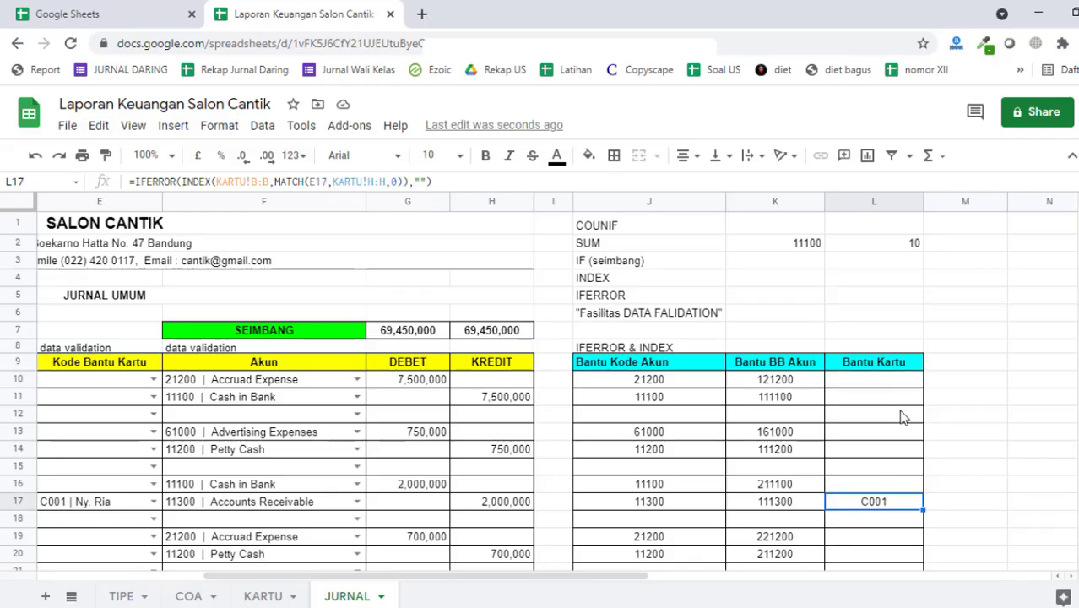
pyautogui.click(757, 348)
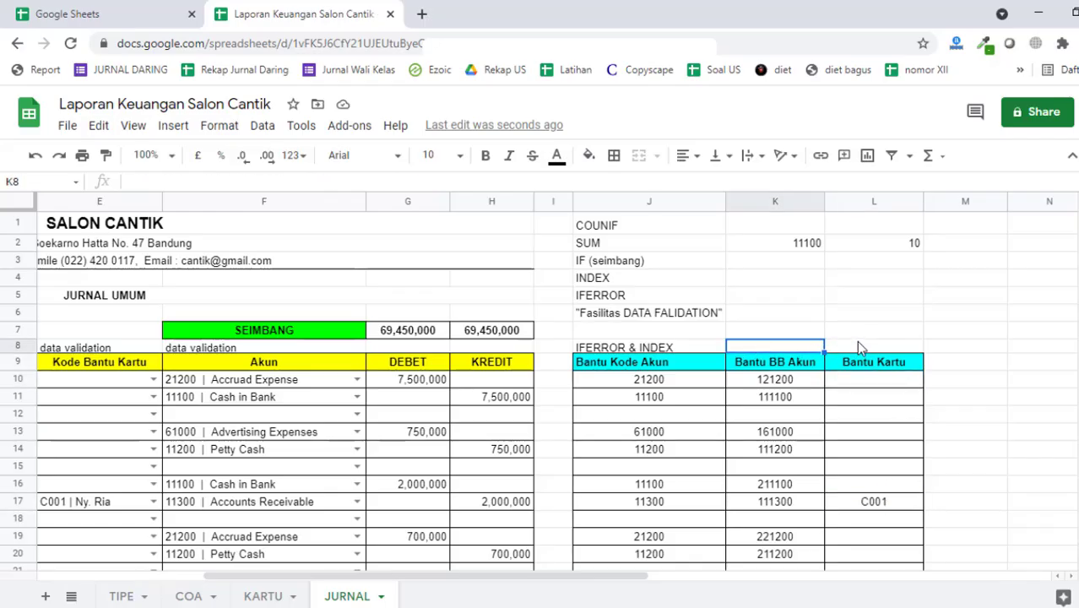
pyautogui.click(897, 500)
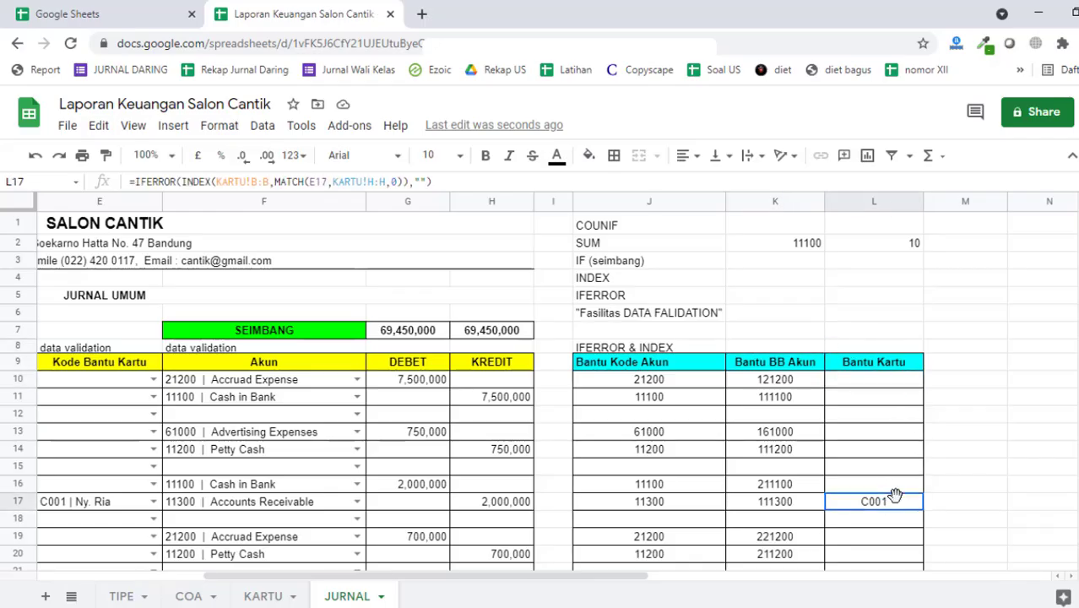
# Step: Label the Bantu BB Akun column by entering "IF DAN COUNTIF" in K8
pyautogui.click(763, 351)
pyautogui.write('C')
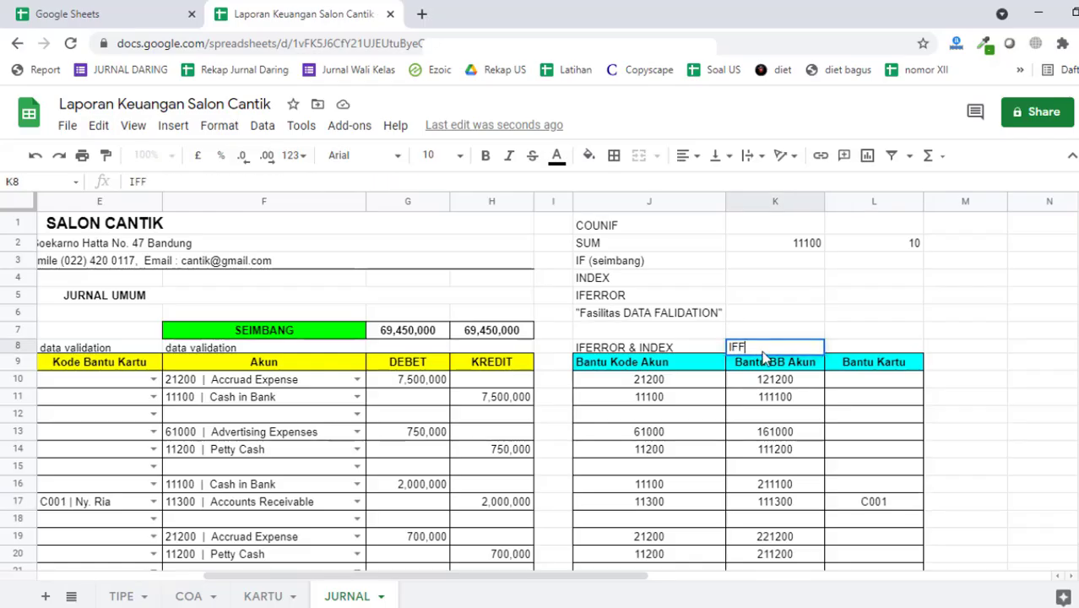
pyautogui.press('BackSpace')
pyautogui.write('DAN COUNTI')
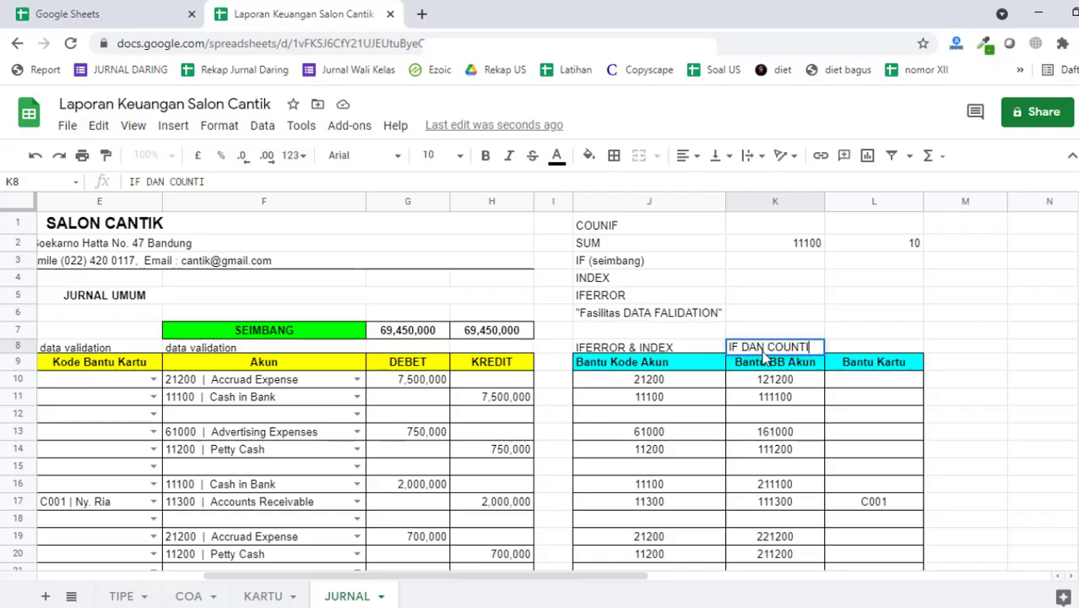
pyautogui.write('F')
pyautogui.press('Tab')
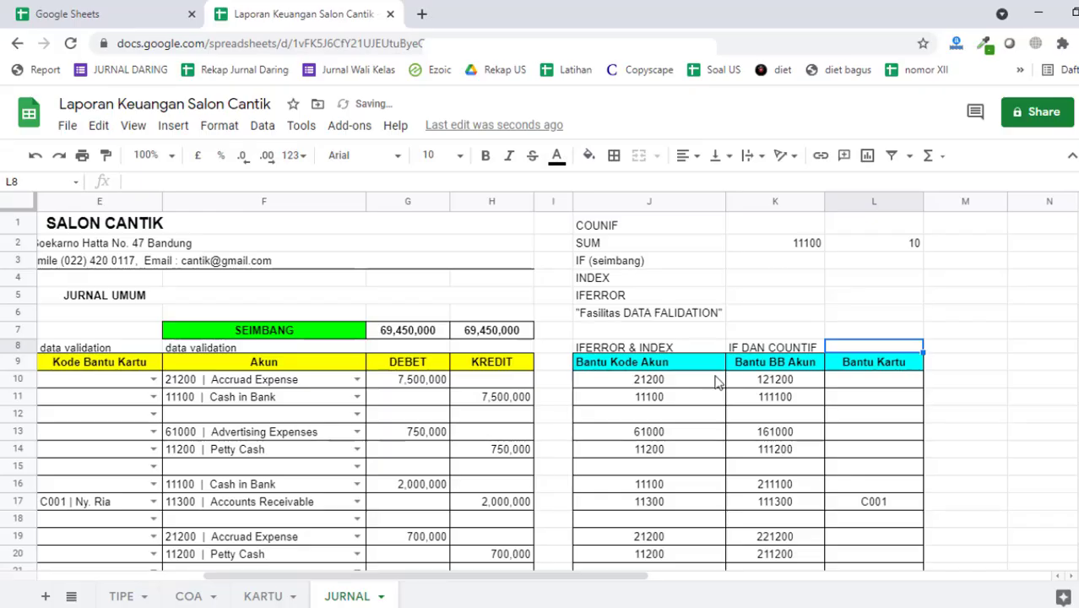
# Step: Compare the account-code lookup formula in J10 with the Bantu Kartu lookup formula in L10
pyautogui.click(869, 416)
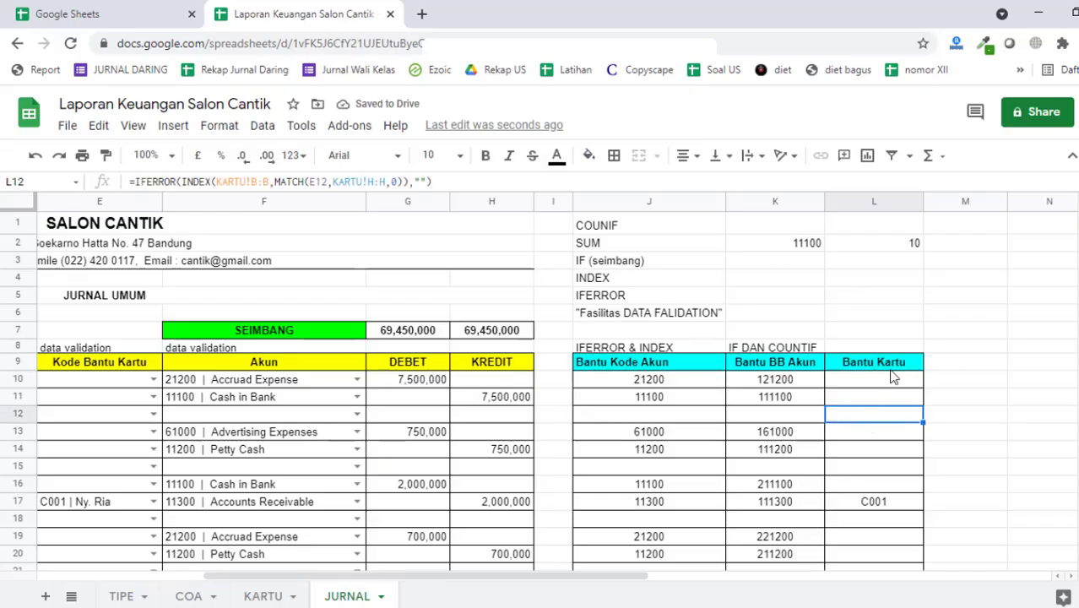
pyautogui.click(801, 382)
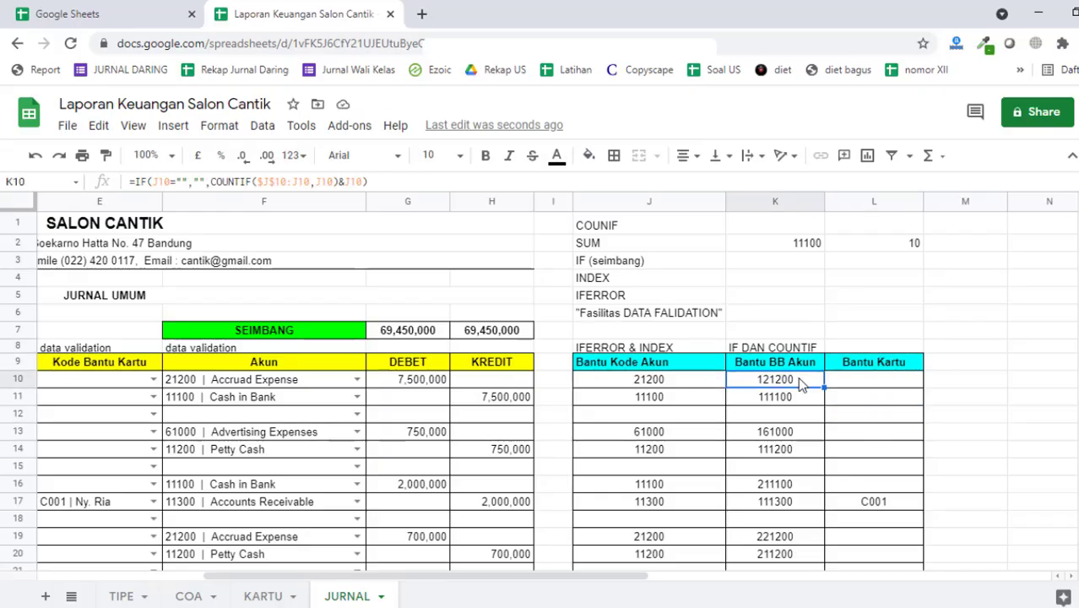
pyautogui.click(890, 334)
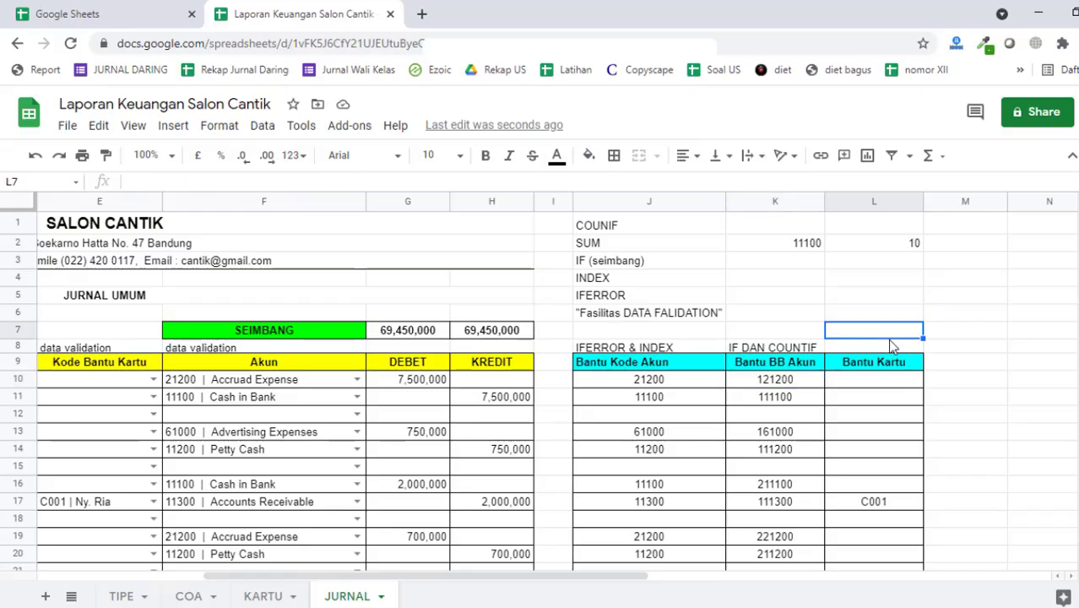
pyautogui.click(661, 385)
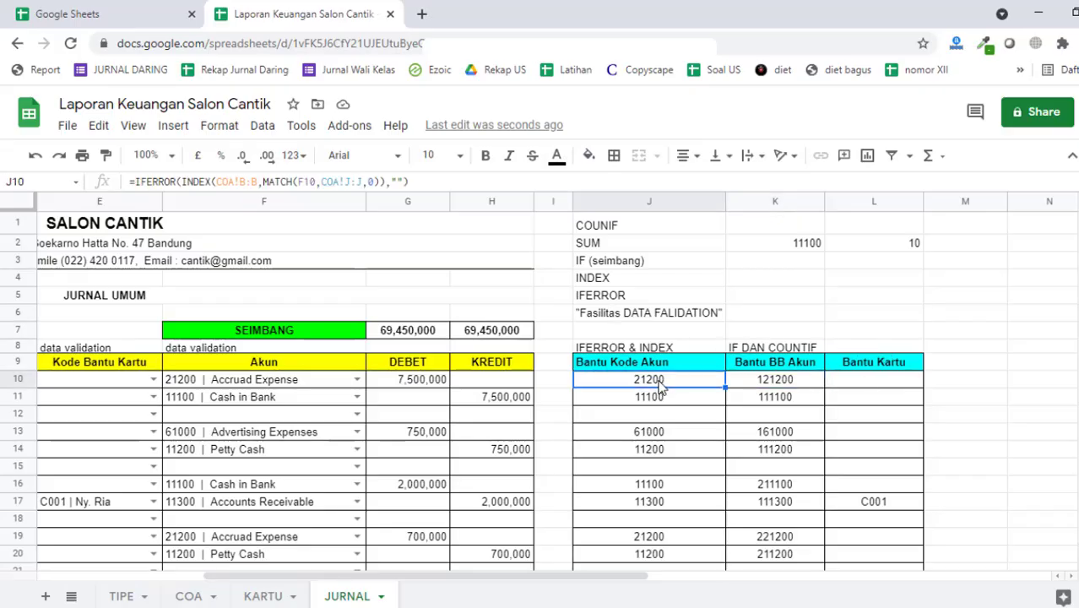
pyautogui.click(861, 389)
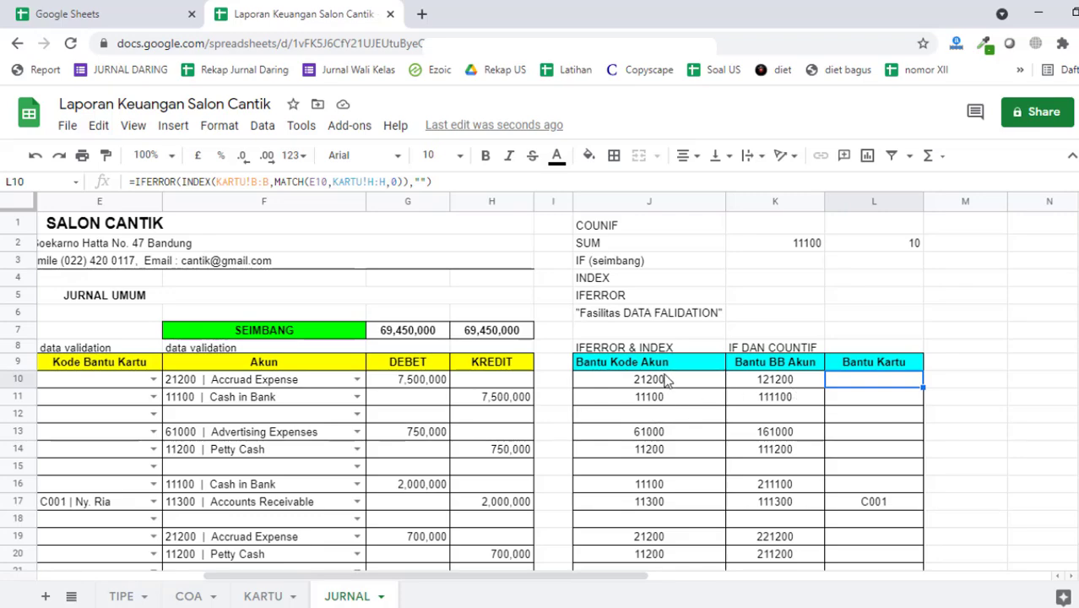
pyautogui.click(666, 380)
pyautogui.click(880, 380)
pyautogui.click(697, 383)
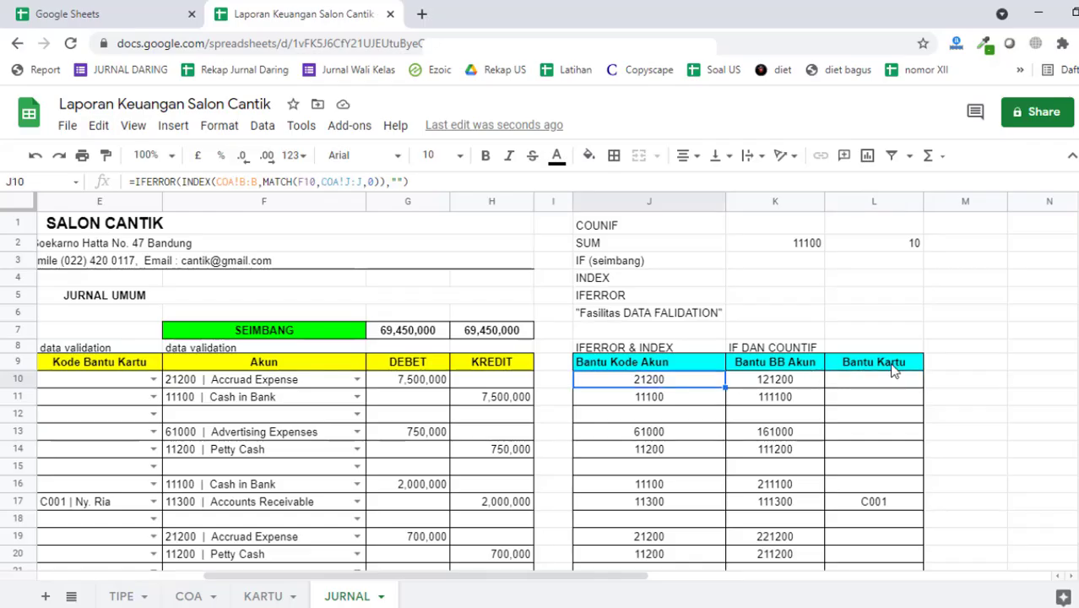
pyautogui.click(889, 366)
pyautogui.click(884, 378)
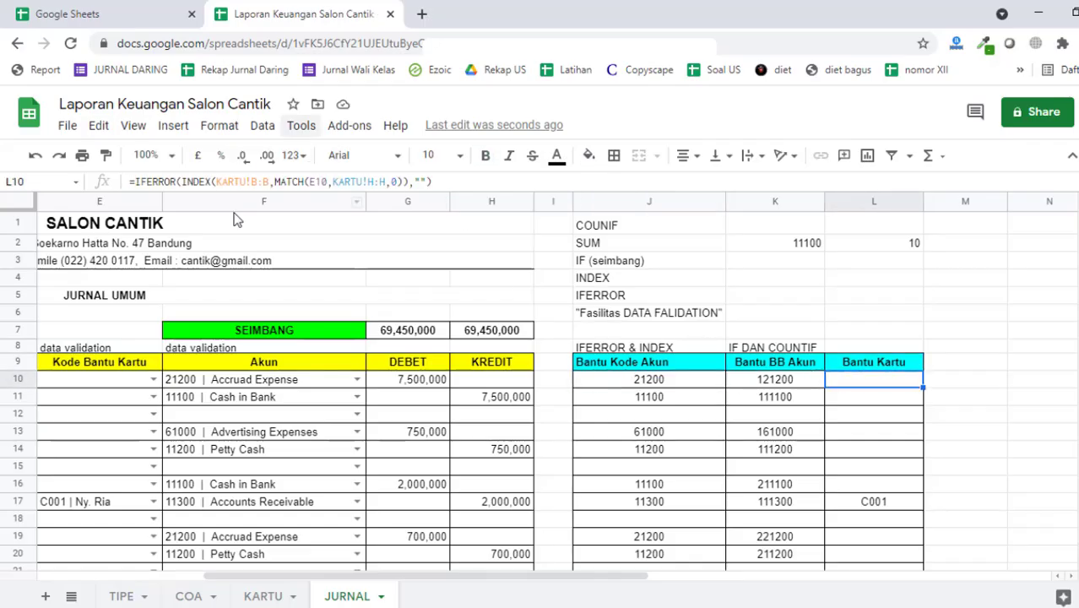
pyautogui.click(675, 384)
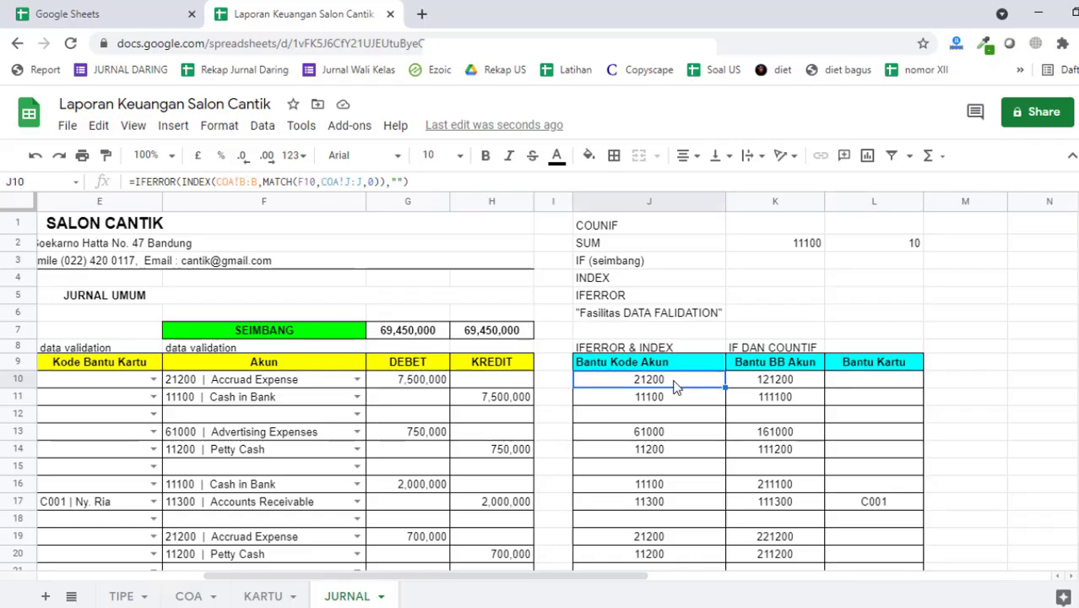
pyautogui.click(872, 385)
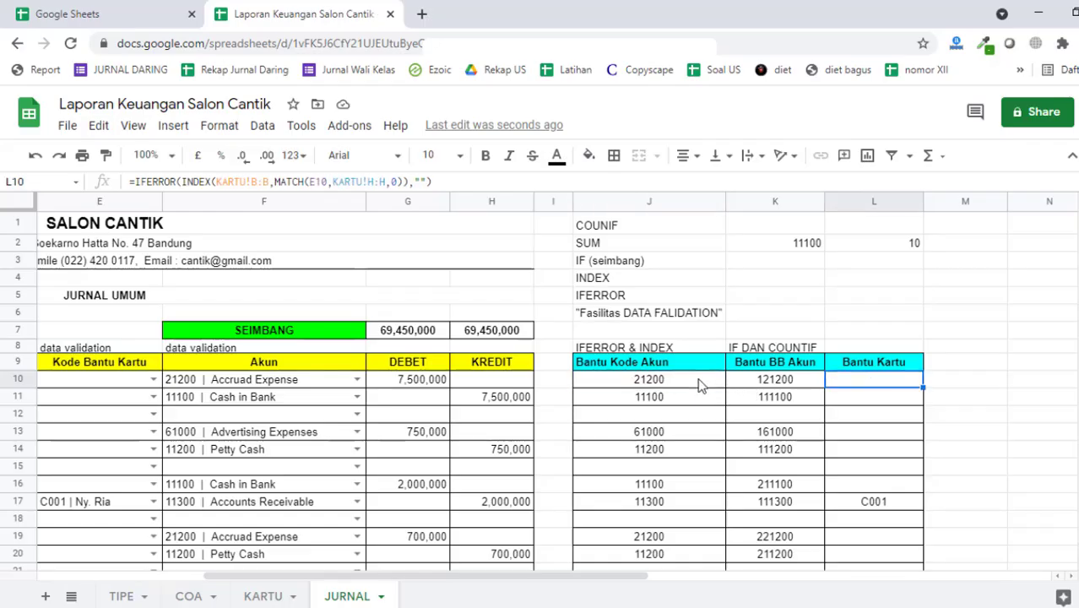
pyautogui.click(698, 381)
pyautogui.click(893, 380)
# Step: Start a new INDEX formula in L10 with column B of the KARTU sheet as its return range
pyautogui.scroll(-1, 892, 380)
pyautogui.write('=I')
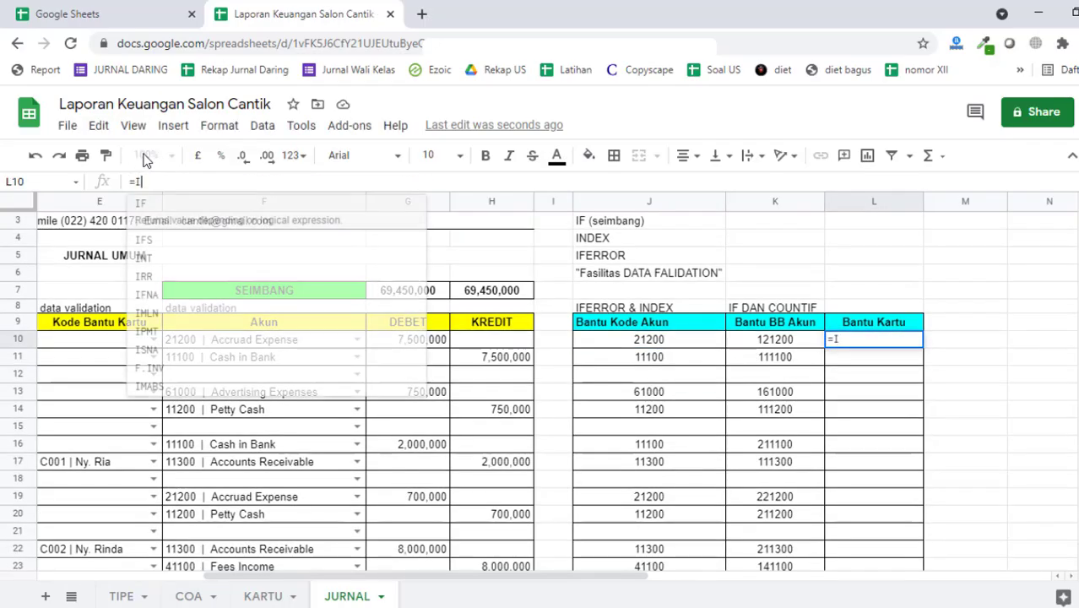
pyautogui.write('NDEX(')
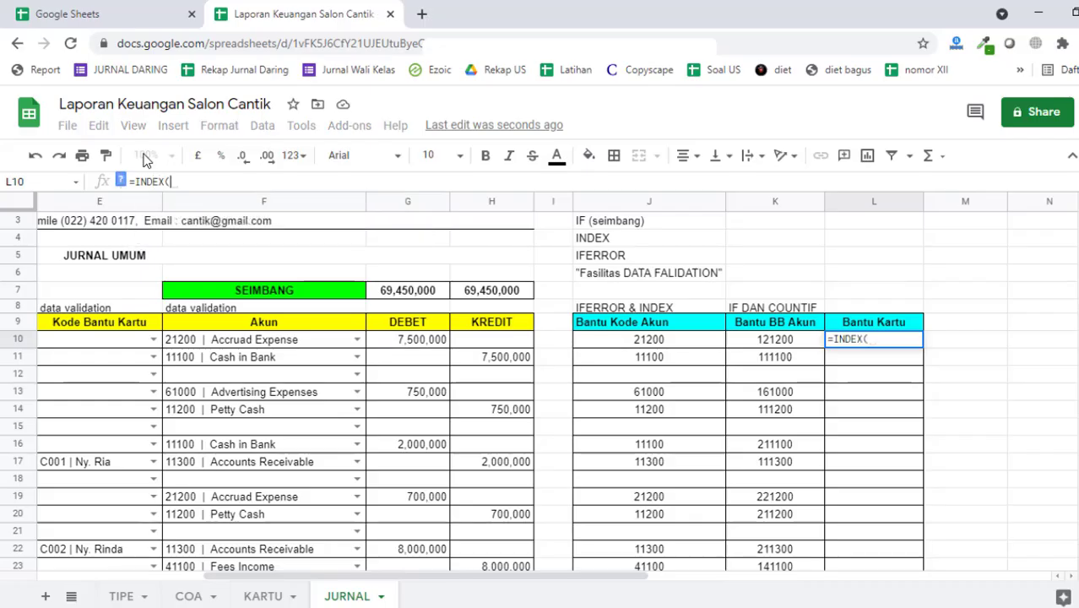
pyautogui.click(264, 596)
pyautogui.click(165, 209)
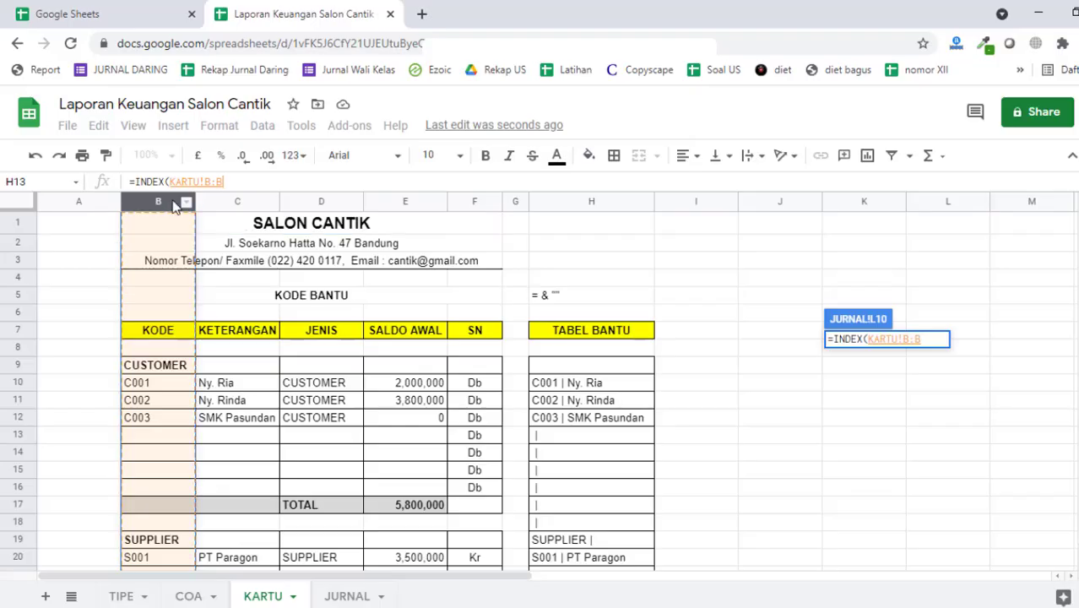
pyautogui.write(',')
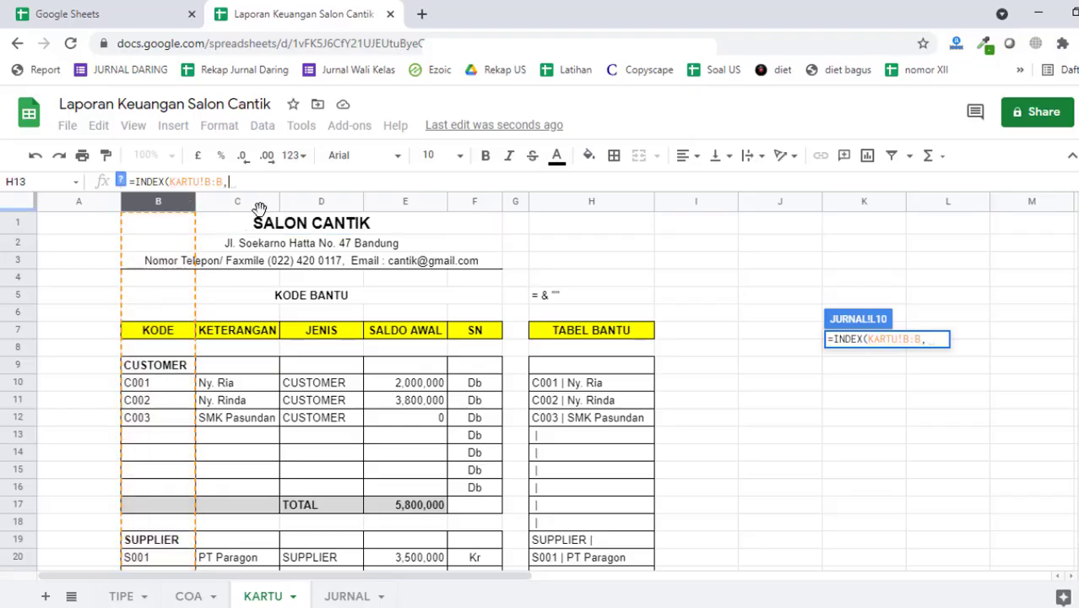
# Step: Nest a MATCH function in the L10 formula with the journal's Kode Bantu Kartu cell E10 as its search key
pyautogui.write('MATCH(')
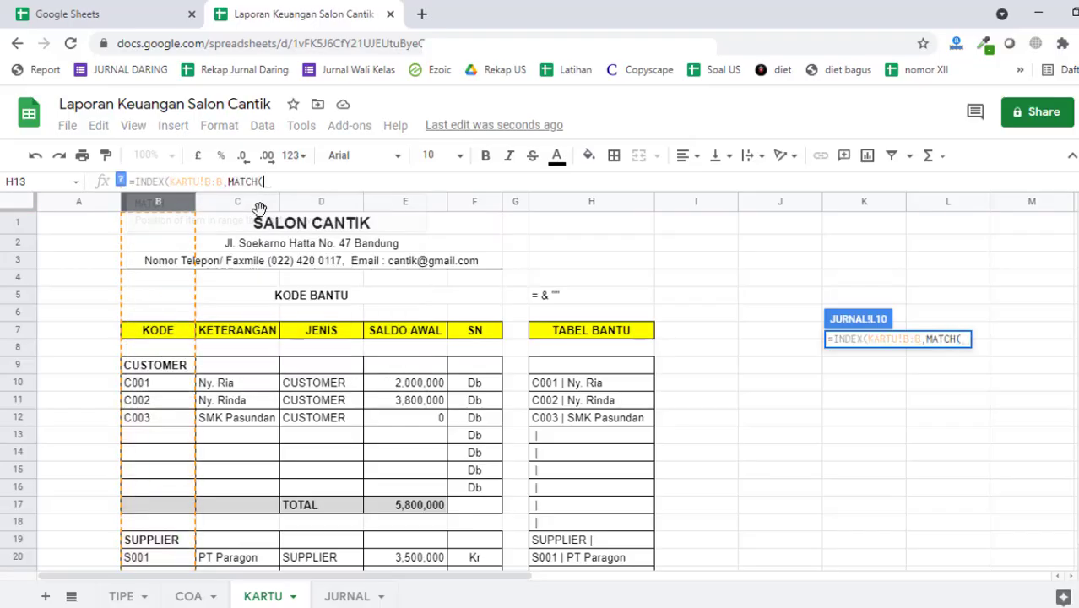
pyautogui.click(345, 597)
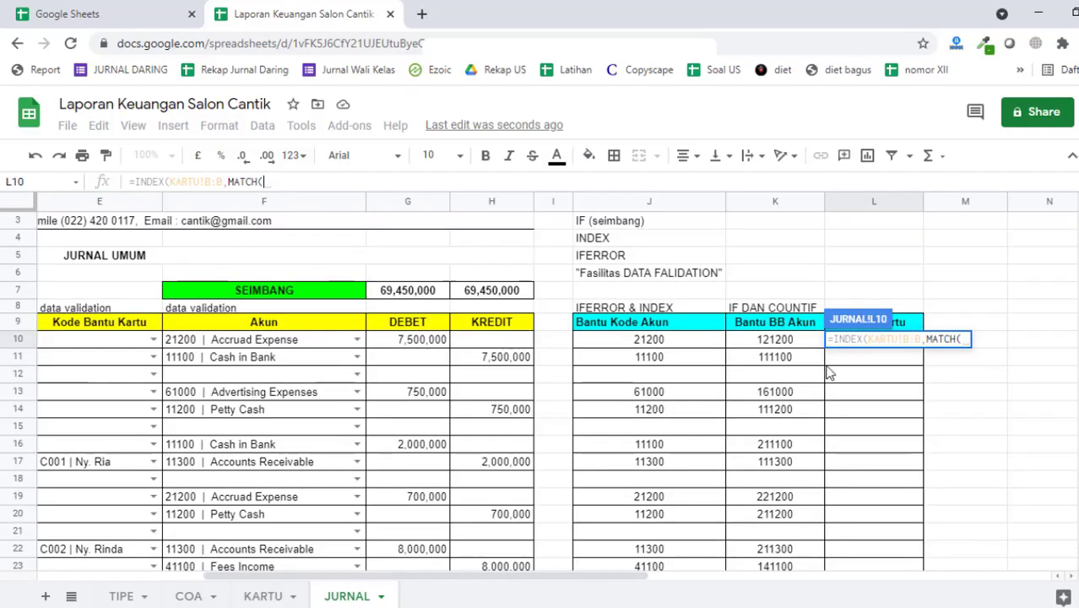
pyautogui.click(112, 344)
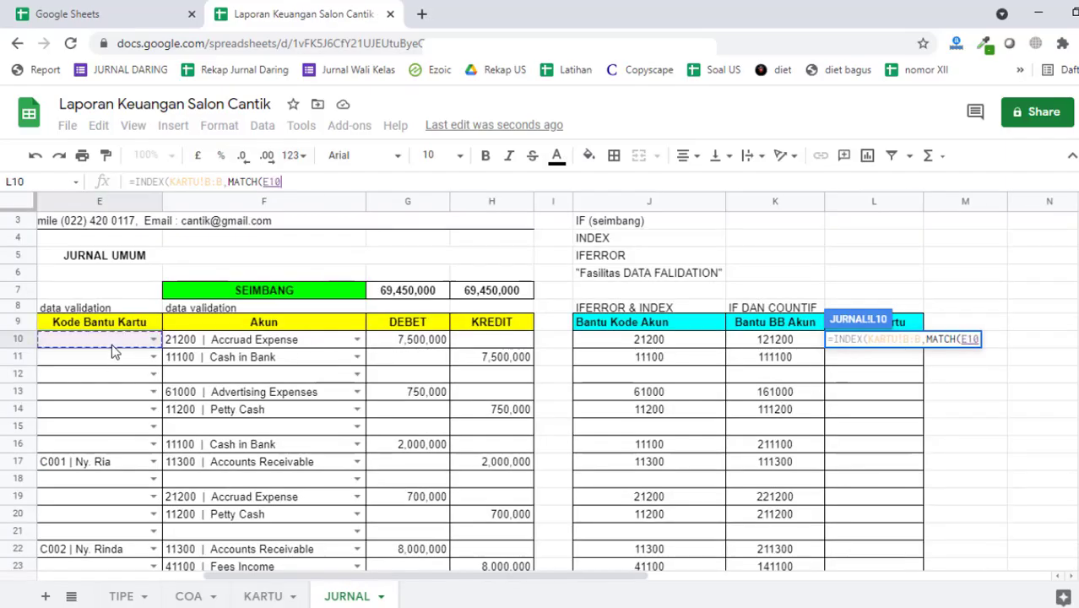
pyautogui.moveTo(610, 579); pyautogui.dragTo(545, 589)
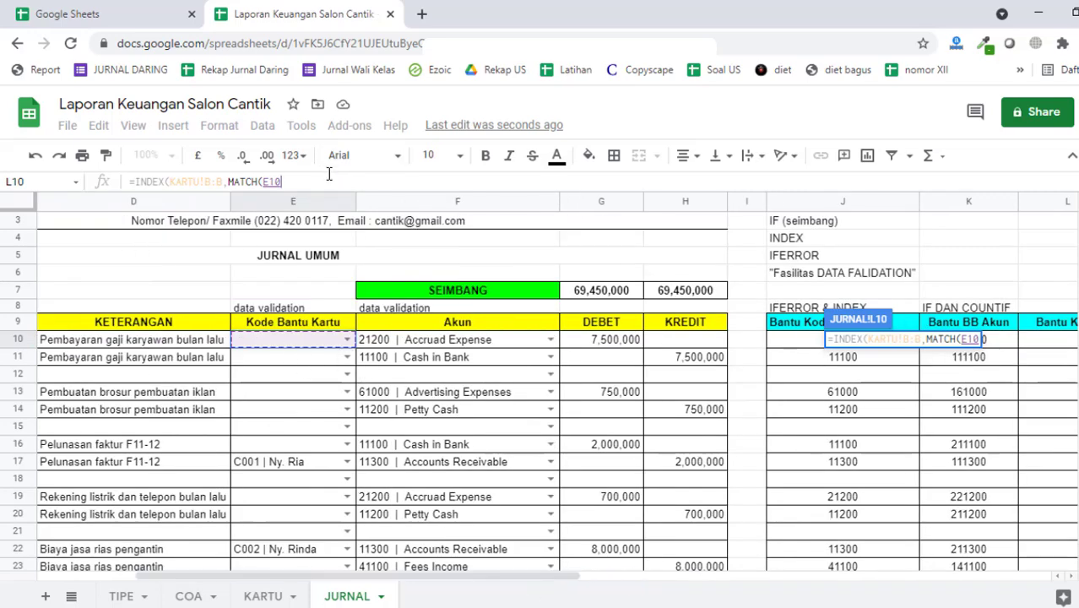
pyautogui.write(',')
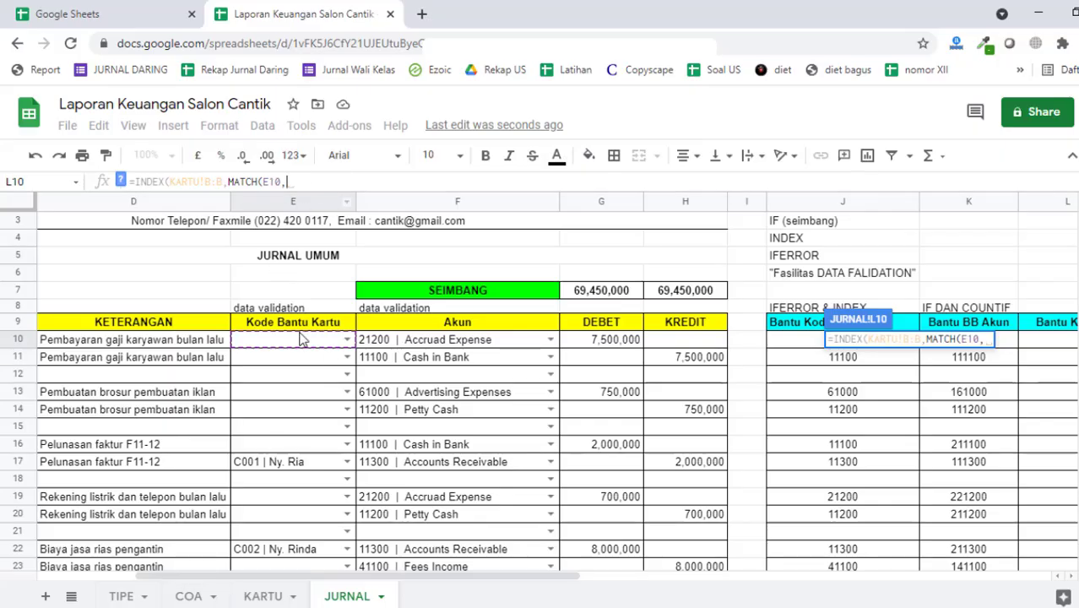
pyautogui.scroll(-5, 277, 425)
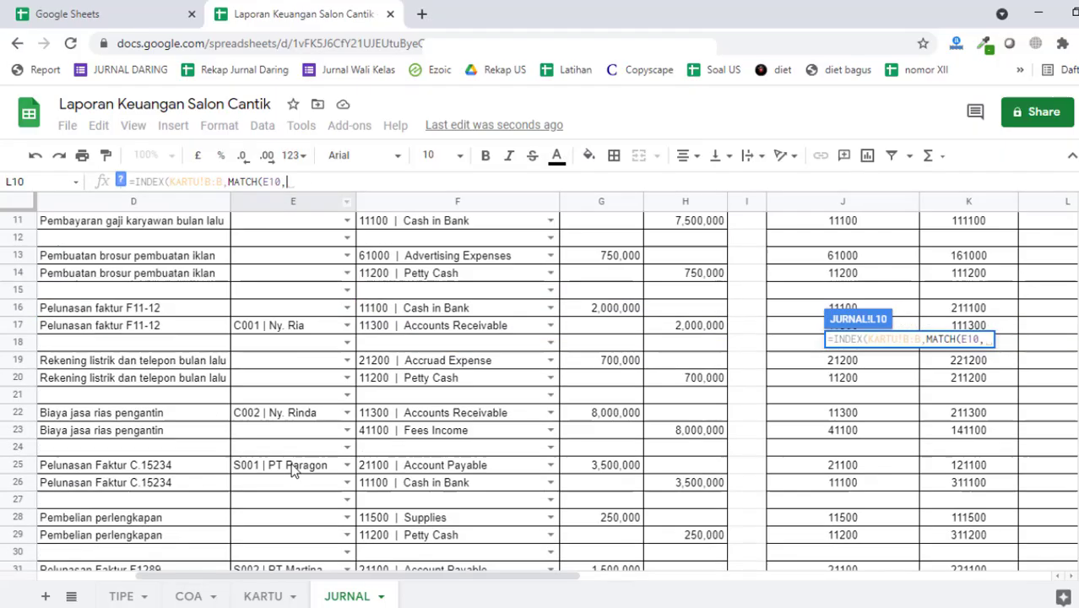
# Step: Complete the MATCH with KARTU column H and match type 0, entering =INDEX(KARTU!B:B,MATCH(E10,KARTU!H:H,0)) in L10
pyautogui.click(264, 596)
pyautogui.click(602, 205)
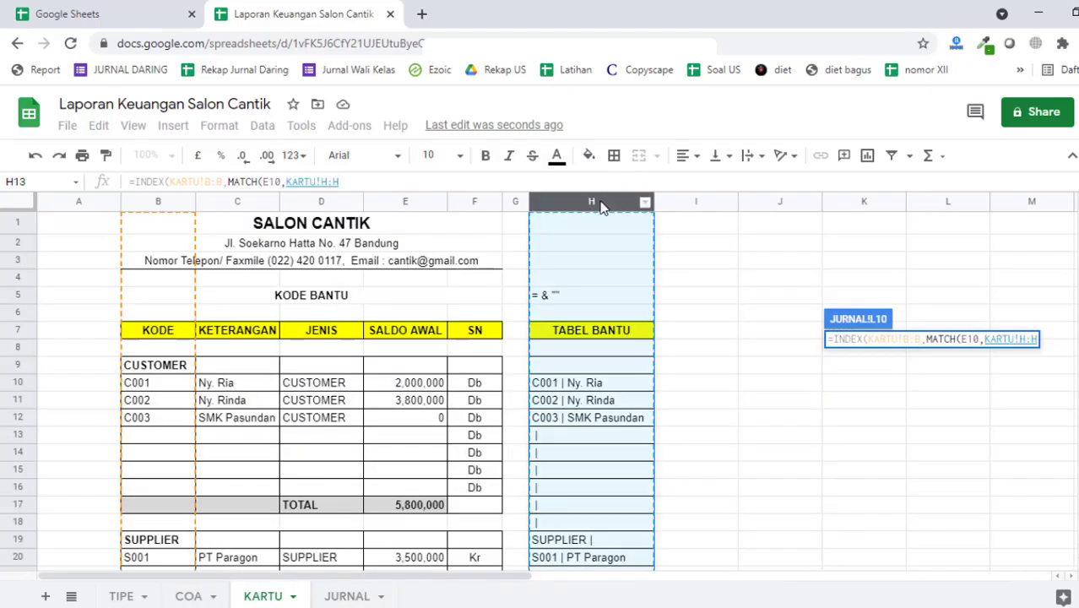
pyautogui.write(',')
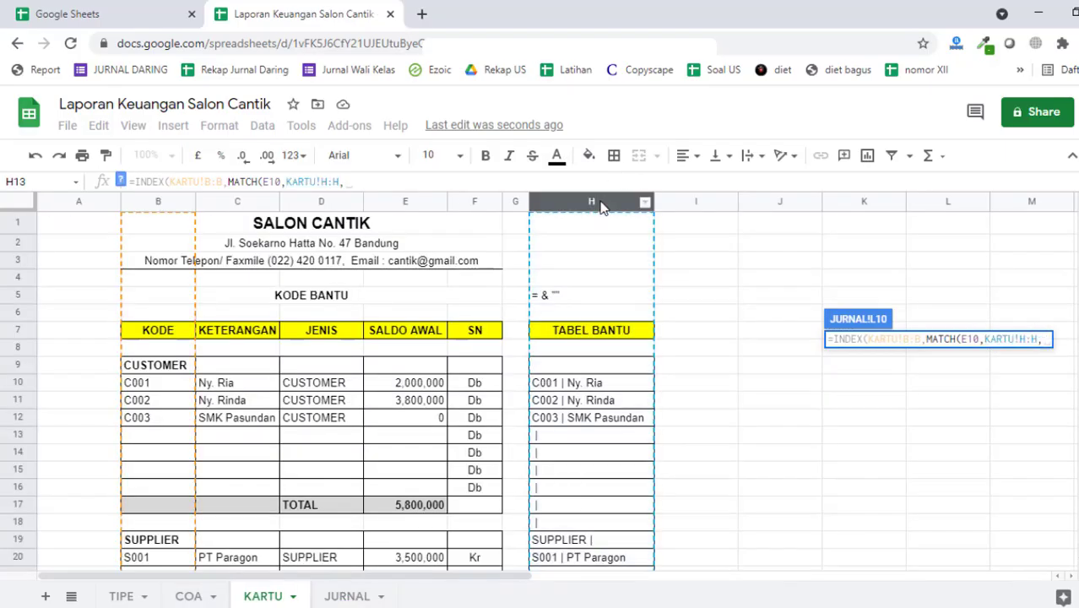
pyautogui.write('0')
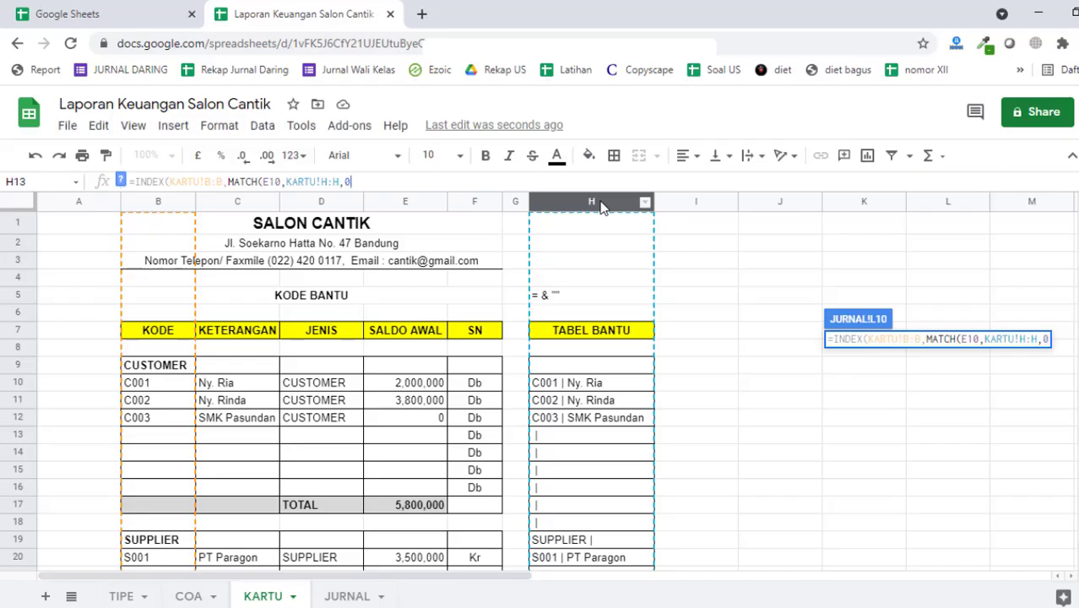
pyautogui.write(')')
pyautogui.press('Return')
pyautogui.press('Up')
pyautogui.press('Up')
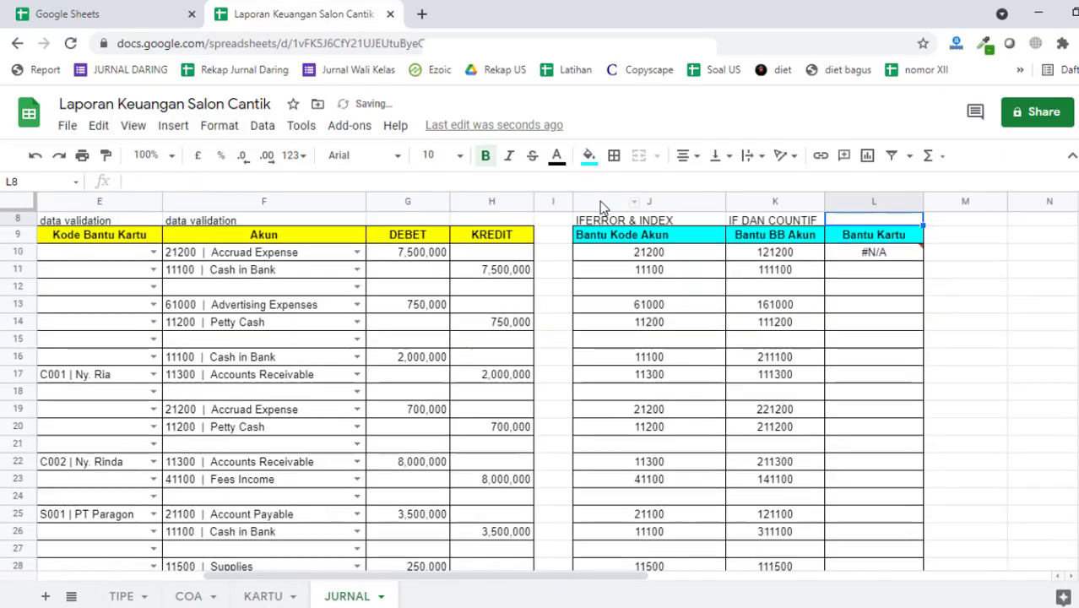
pyautogui.press('Down')
pyautogui.press('Down')
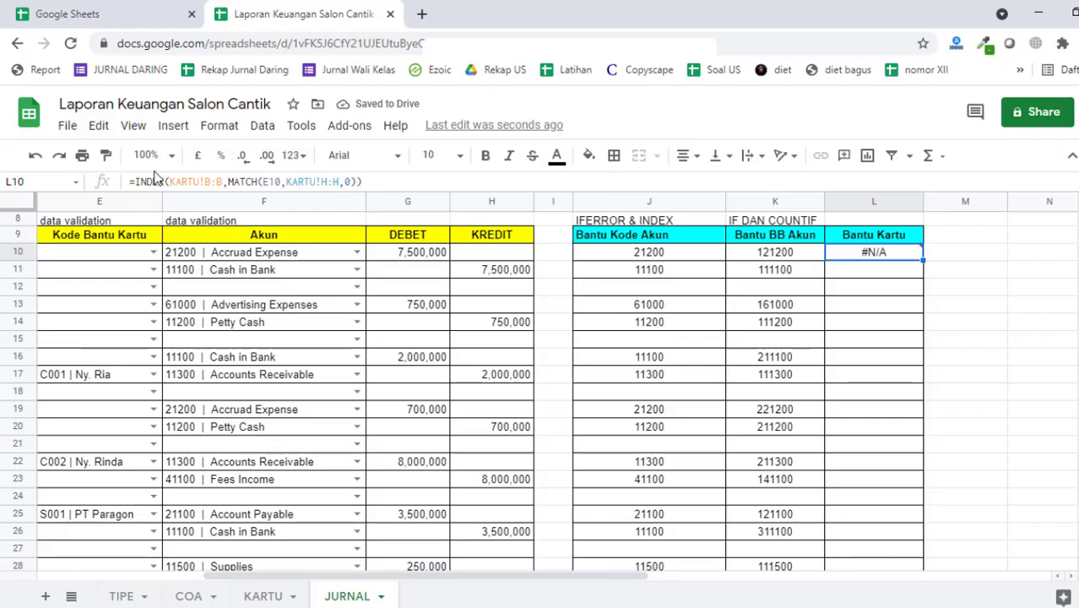
# Step: Wrap the INDEX/MATCH formula in L10 in an error-handling function with empty text "" as the fallback
pyautogui.click(165, 183)
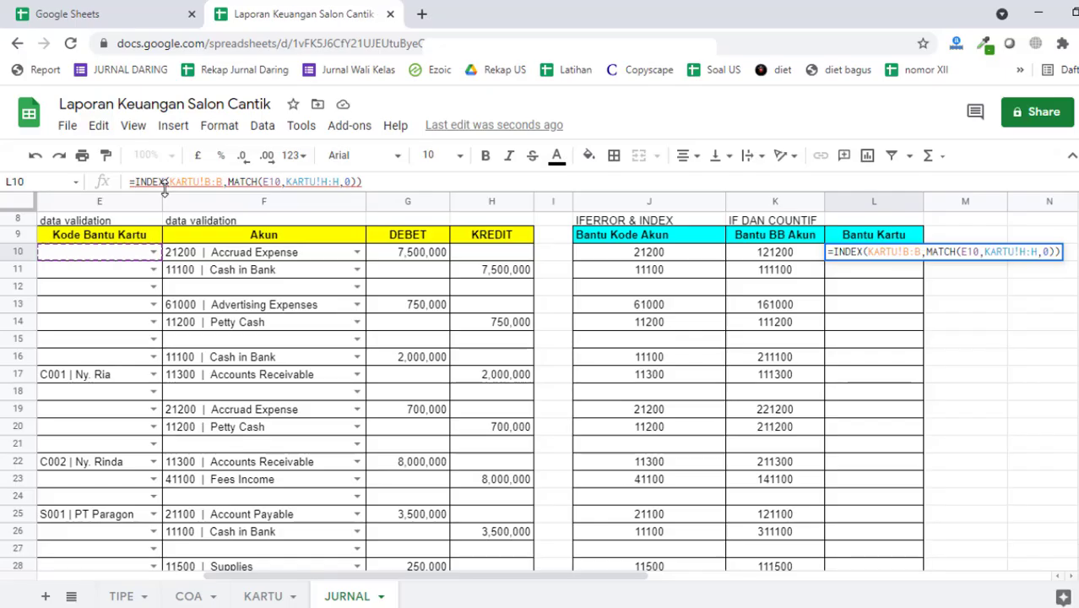
pyautogui.write('IFF')
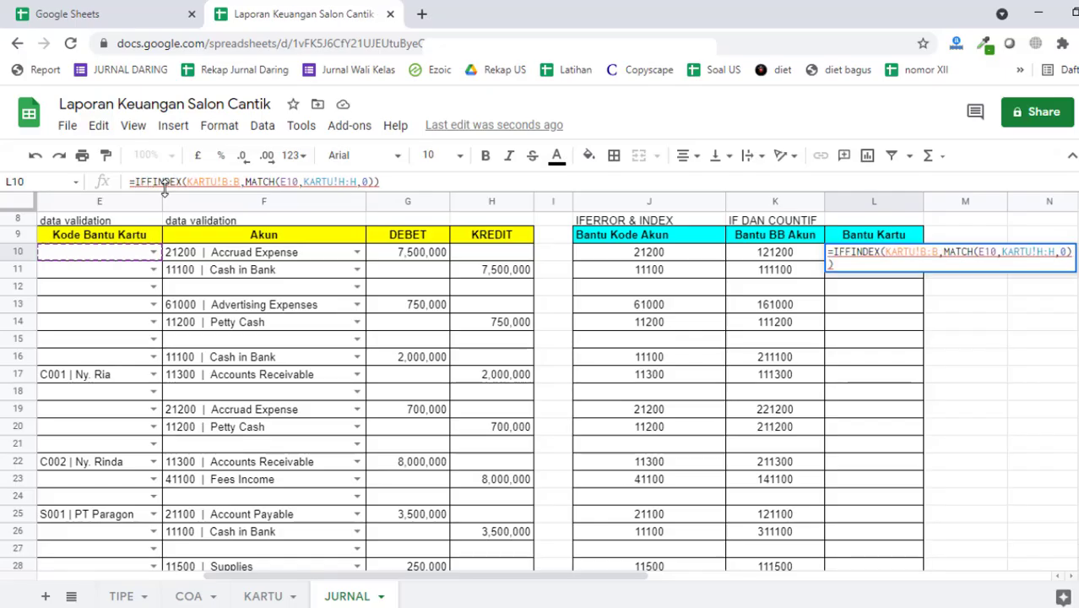
pyautogui.write('ERROR')
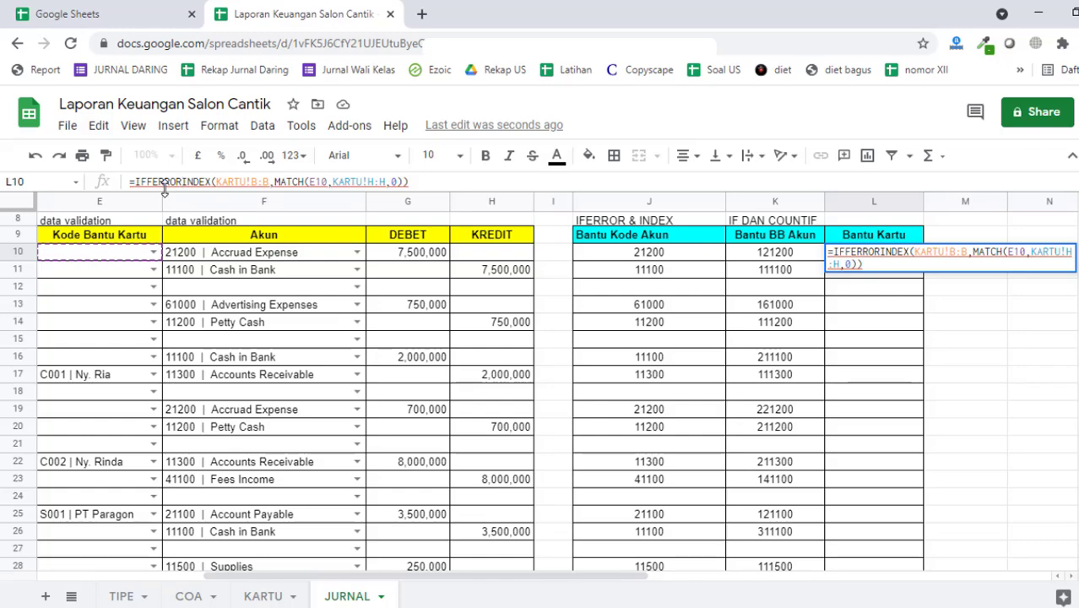
pyautogui.write('(')
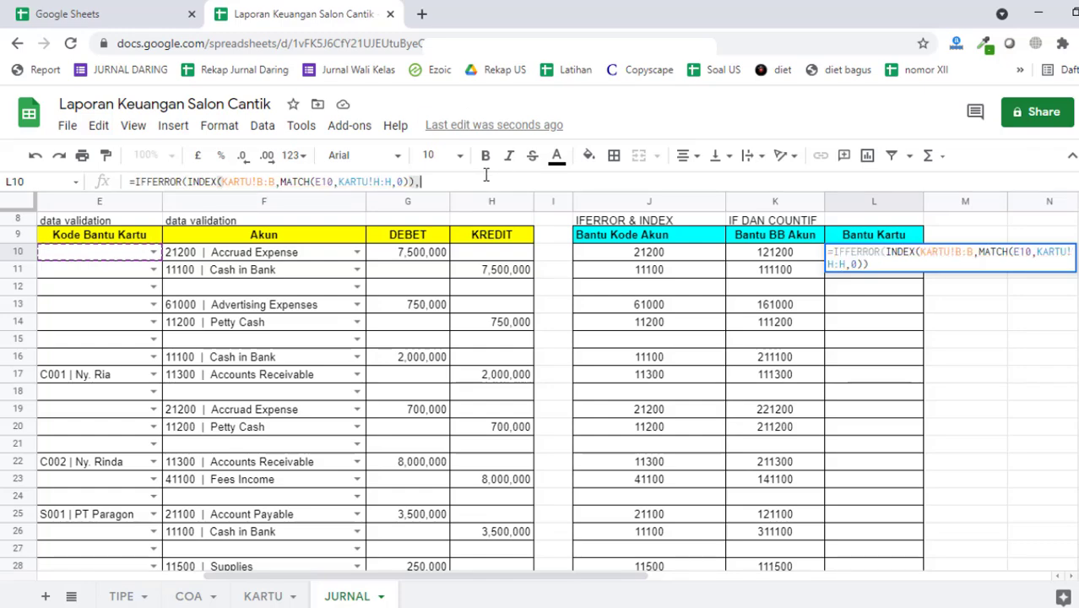
pyautogui.write('"')
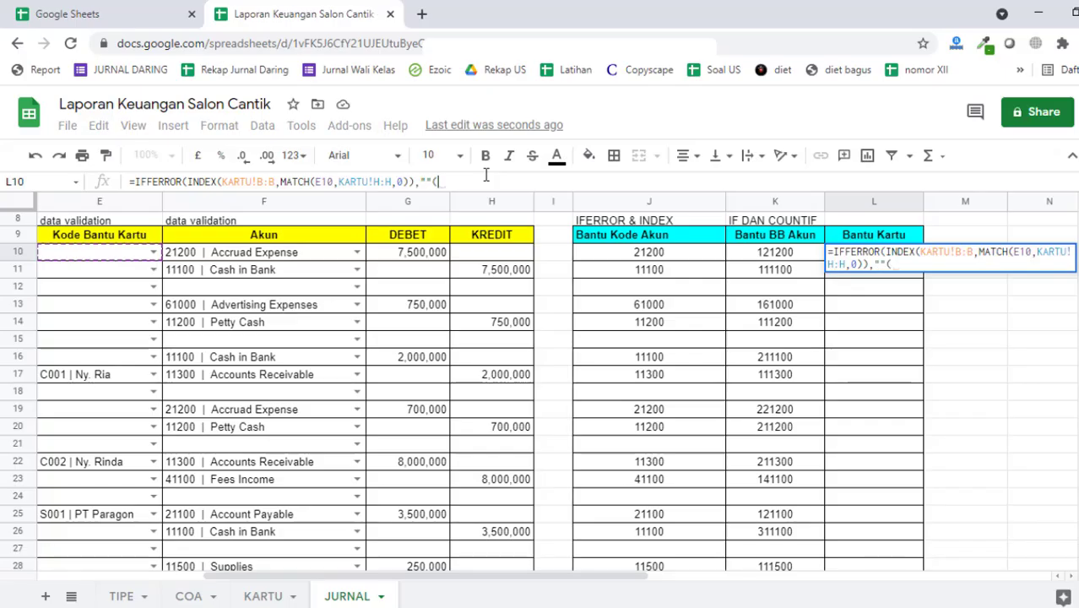
pyautogui.write(')')
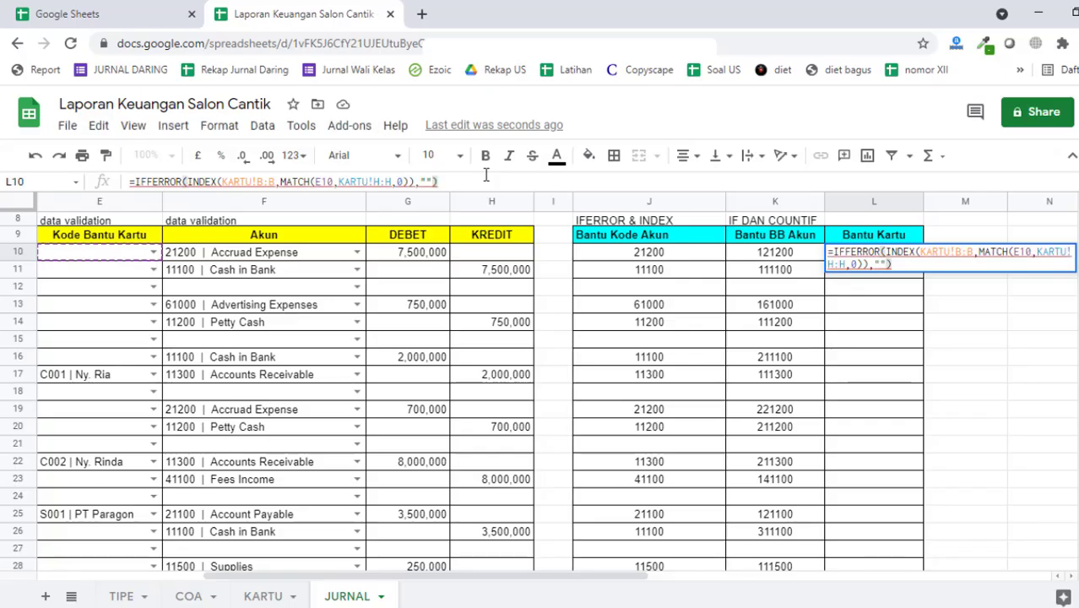
pyautogui.press('Return')
pyautogui.press('Up')
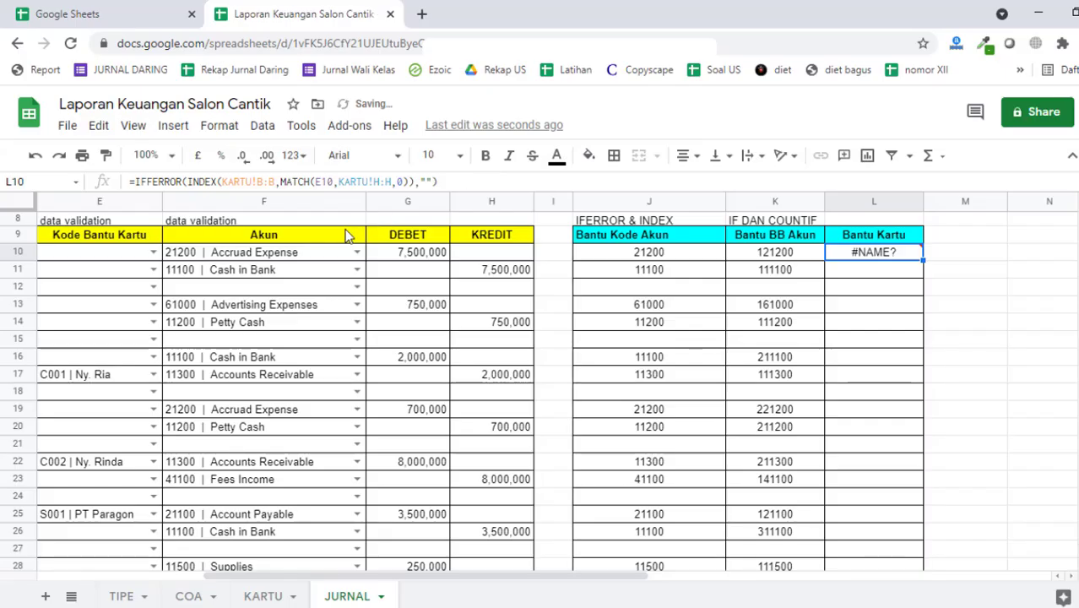
# Step: Correct the misspelled outer function name in the L10 formula to IFERROR
pyautogui.click(449, 181)
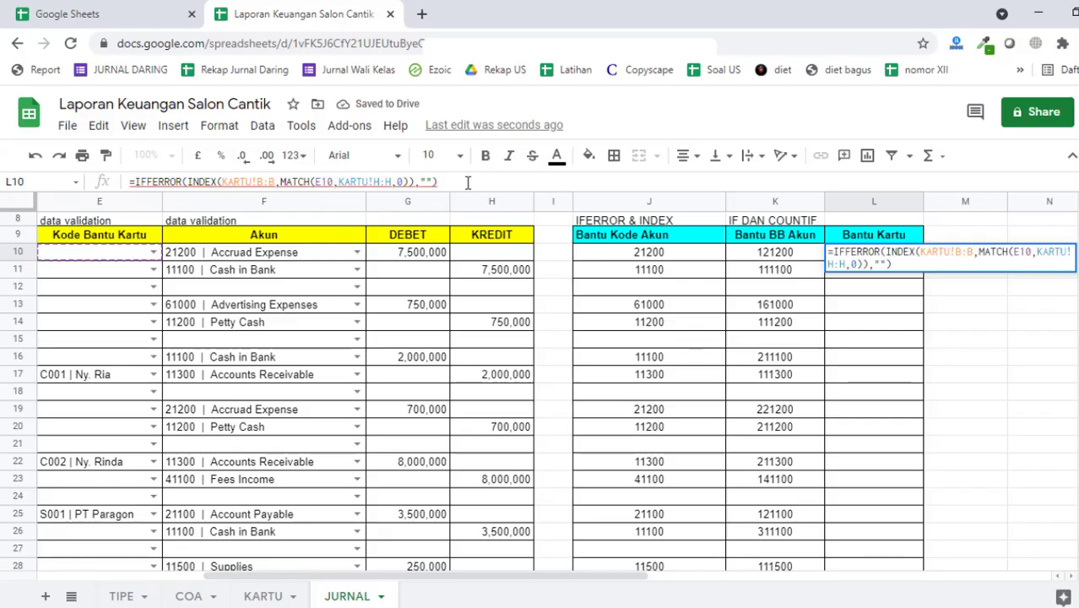
pyautogui.click(156, 188)
pyautogui.press('BackSpace')
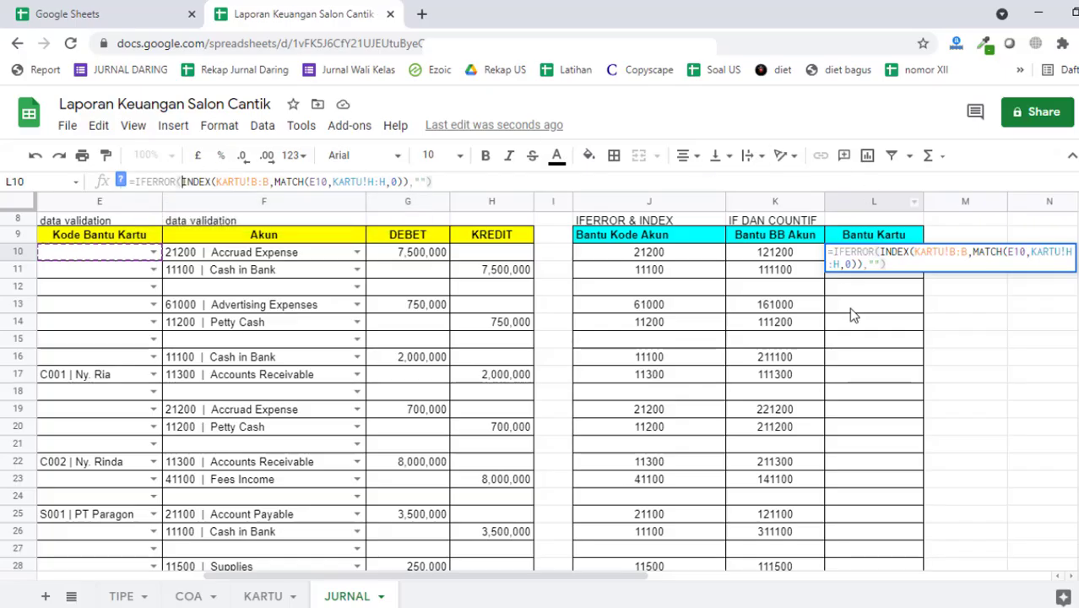
pyautogui.press('Return')
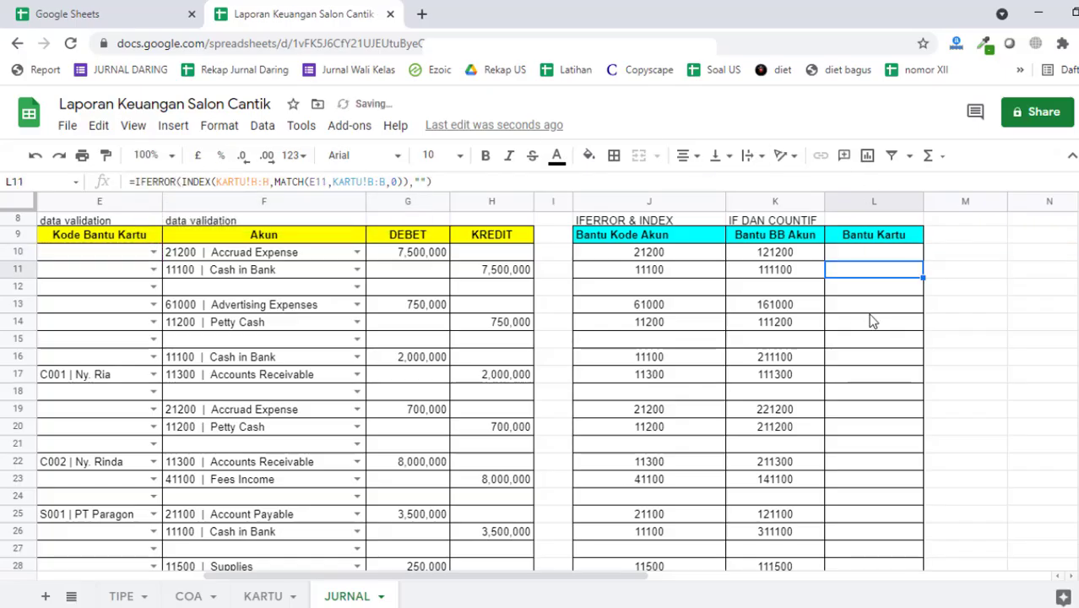
# Step: Fill the IFERROR formula from L10 down the Bantu Kartu column through L78
pyautogui.click(913, 254)
pyautogui.moveTo(923, 260); pyautogui.dragTo(935, 473)
pyautogui.scroll(10, 913, 443)
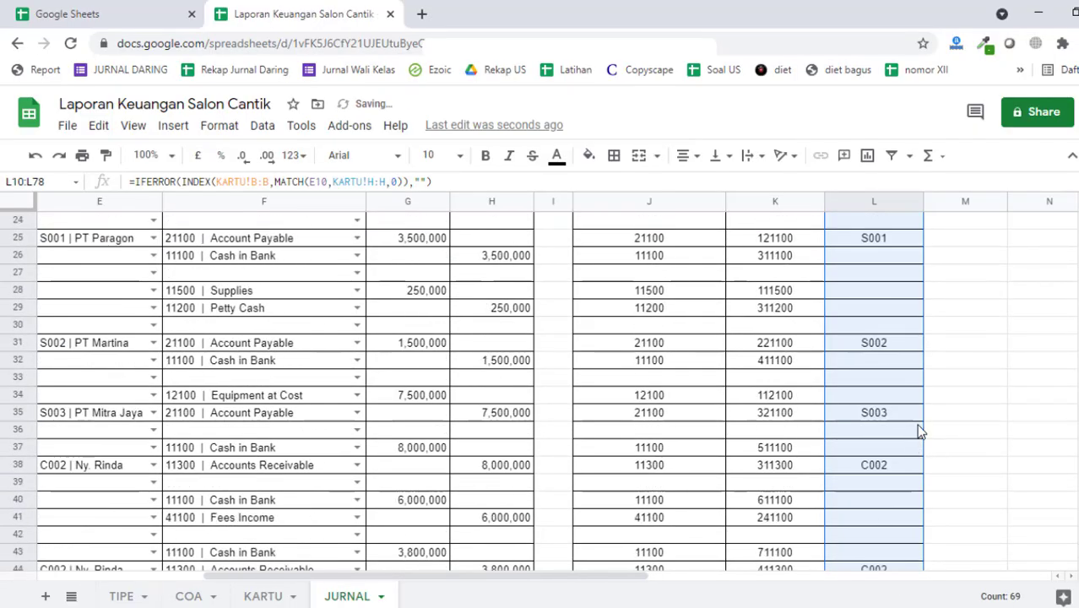
# Step: Check the copied IFERROR formulas in several cells of the Bantu Kartu column, both with and without a card code
pyautogui.click(850, 341)
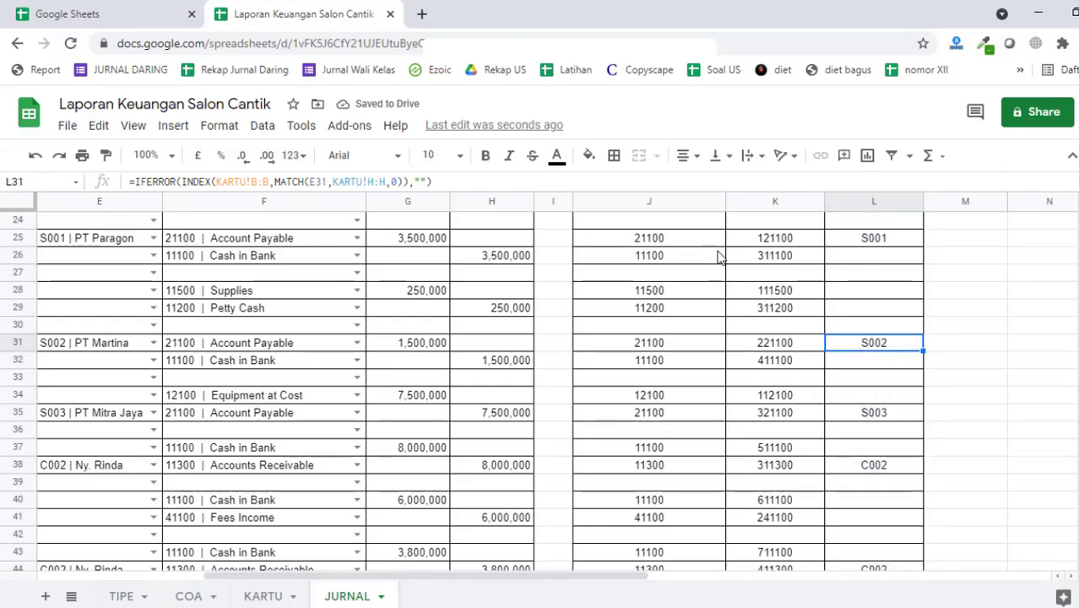
pyautogui.scroll(6, 932, 277)
pyautogui.click(887, 397)
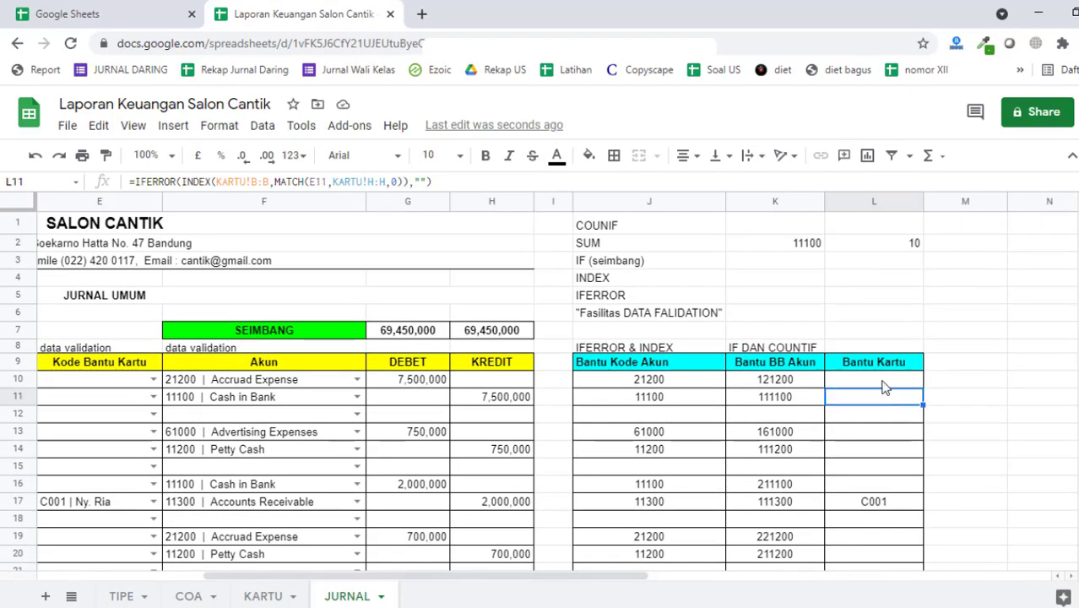
pyautogui.click(884, 384)
pyautogui.click(855, 434)
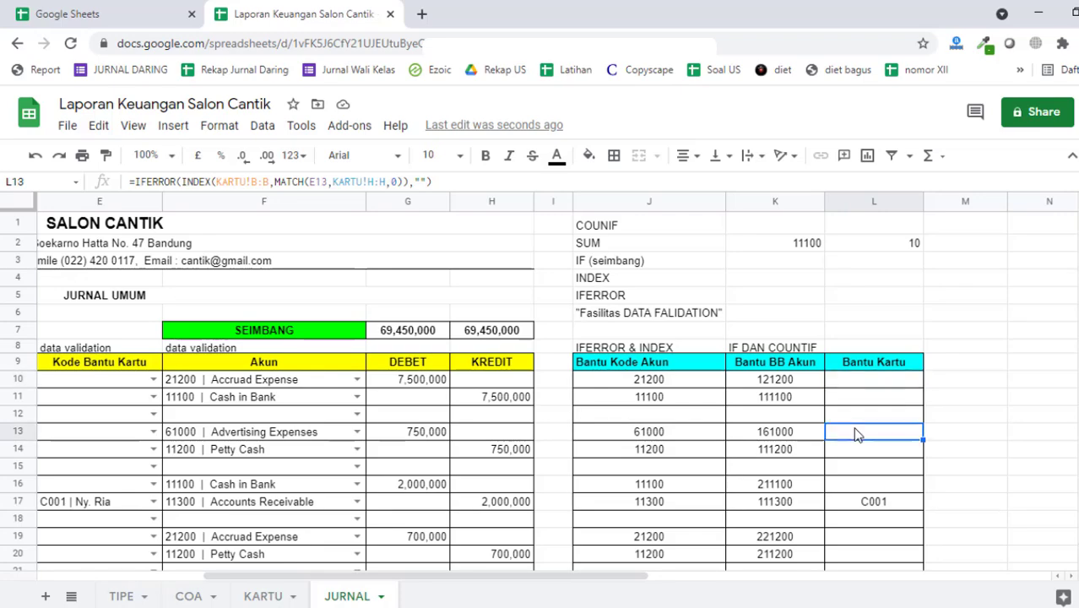
pyautogui.click(882, 380)
pyautogui.click(882, 348)
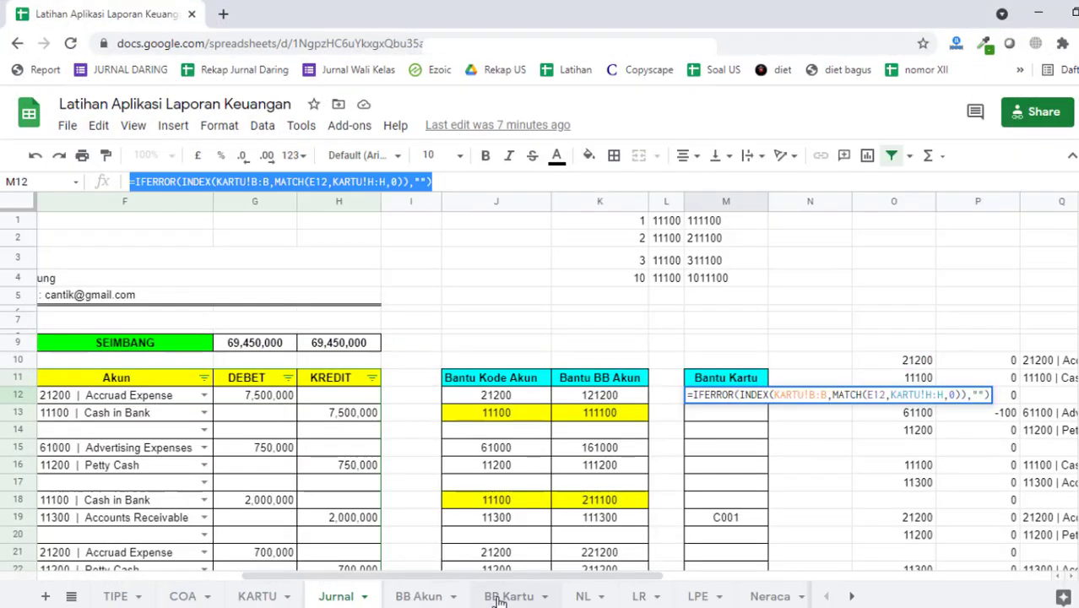
# Step: Open the BB Kartu sheet, choose the first customer in Kode dan Nama (J2), and check the Saldo Awal and Saldo Akhir formulas
pyautogui.click(507, 594)
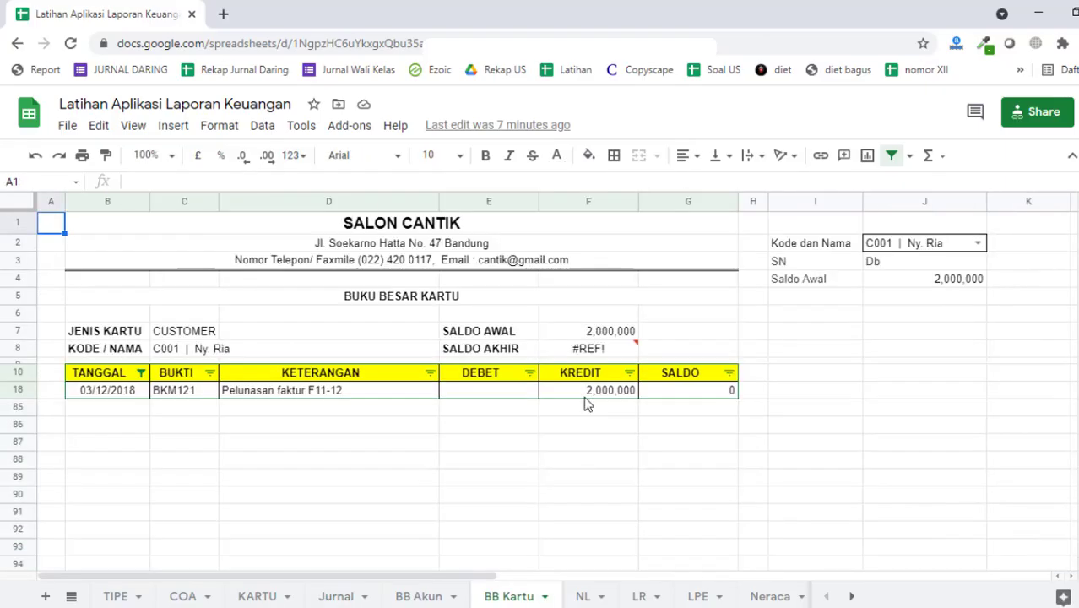
pyautogui.click(832, 334)
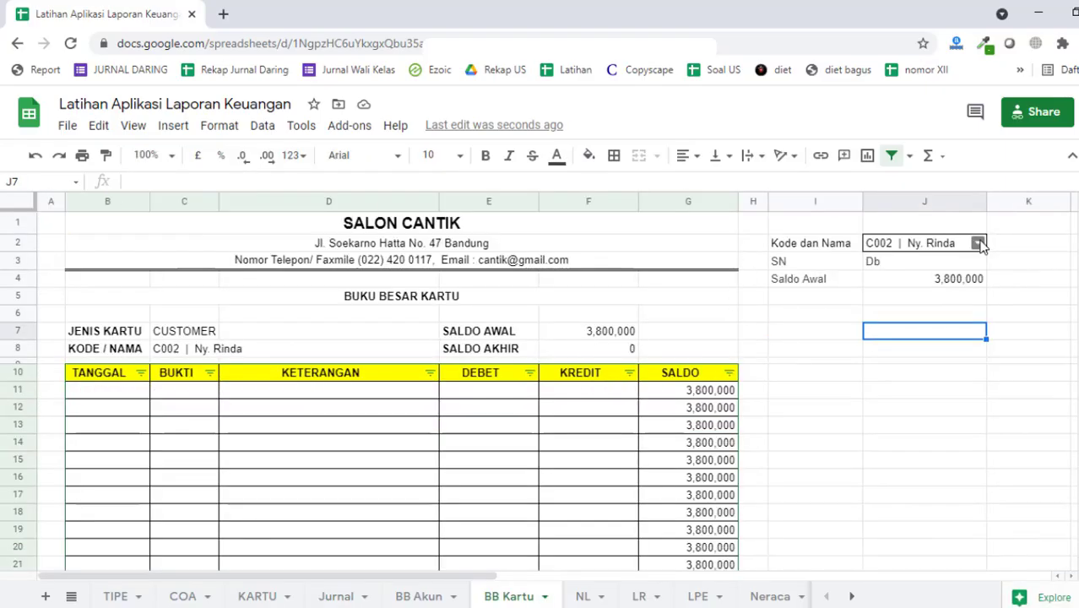
pyautogui.click(978, 243)
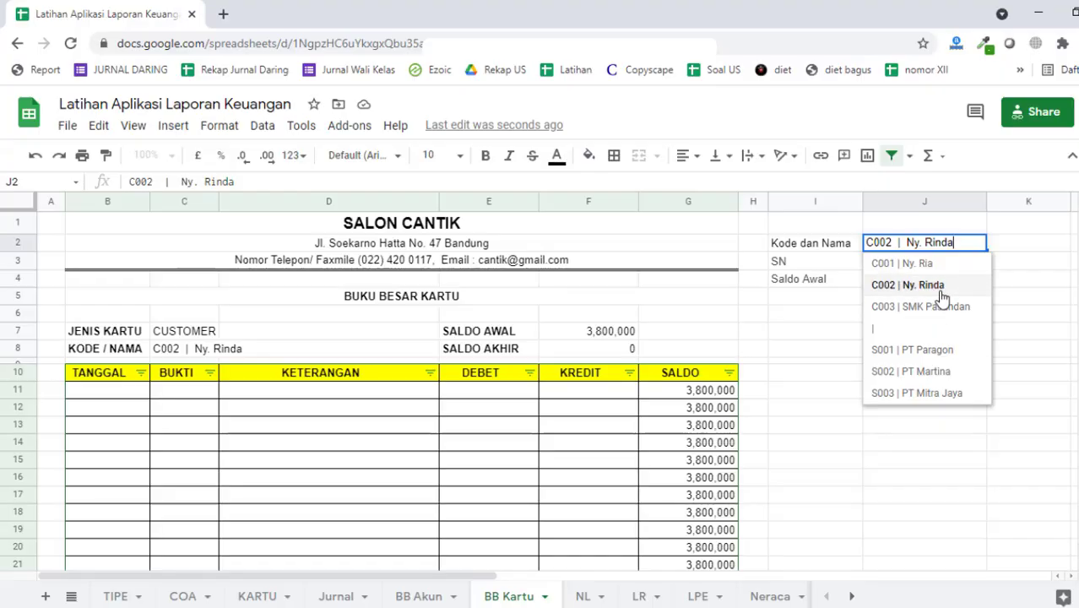
pyautogui.click(937, 264)
pyautogui.click(916, 332)
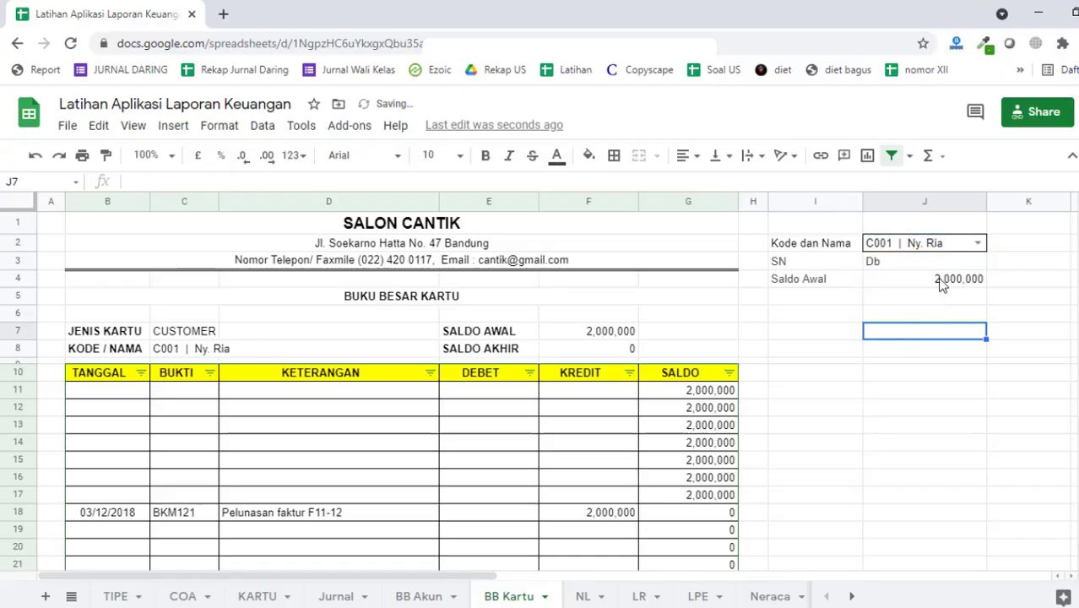
pyautogui.click(936, 282)
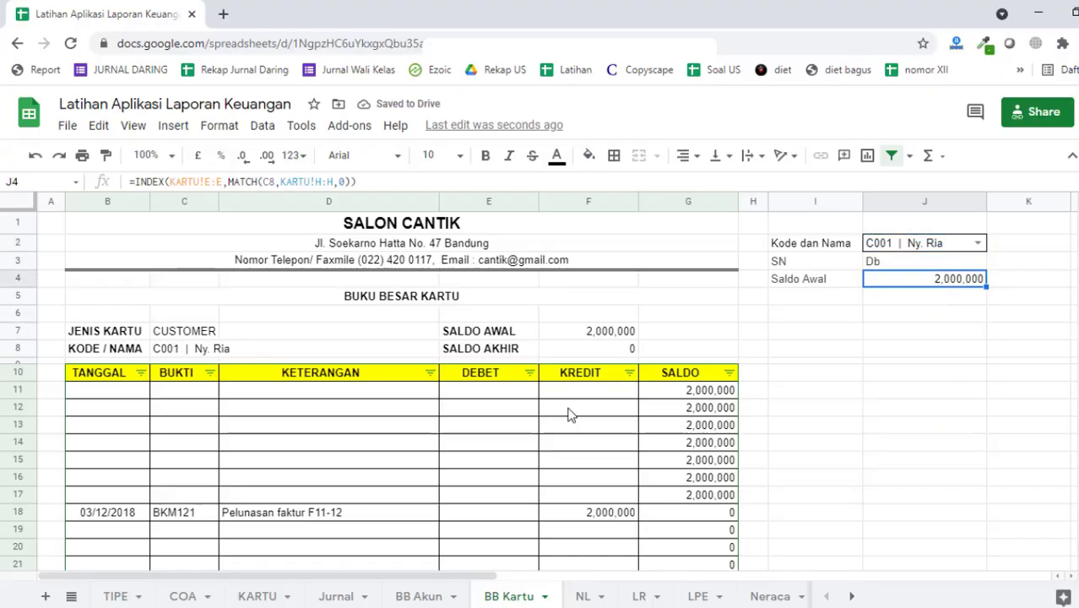
pyautogui.click(608, 353)
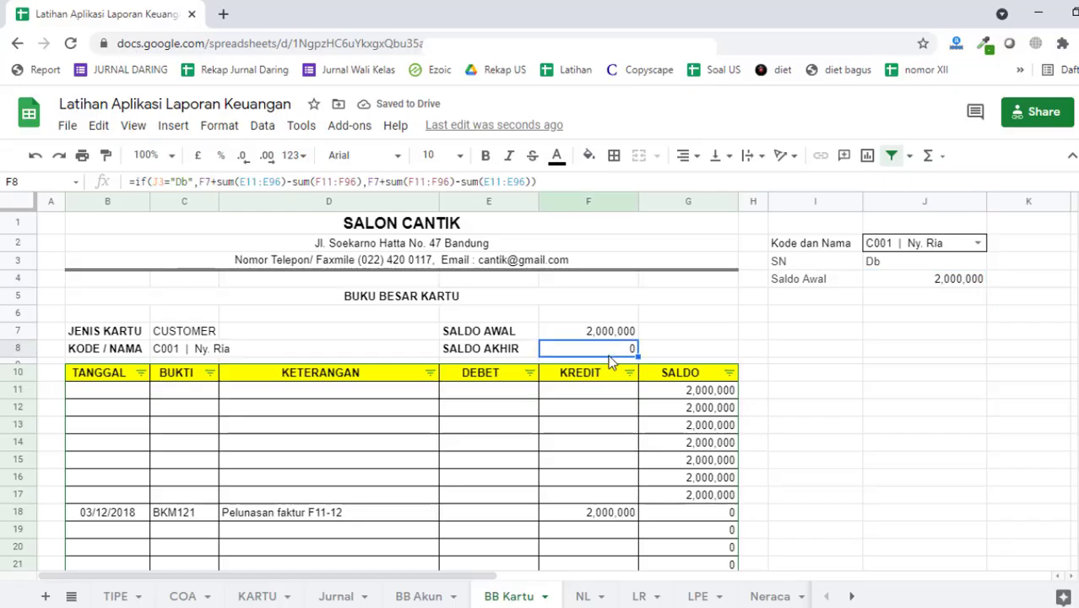
# Step: Filter the TANGGAL column to exclude blanks so only the first customer's transactions are listed
pyautogui.click(142, 382)
pyautogui.scroll(-4, 287, 236)
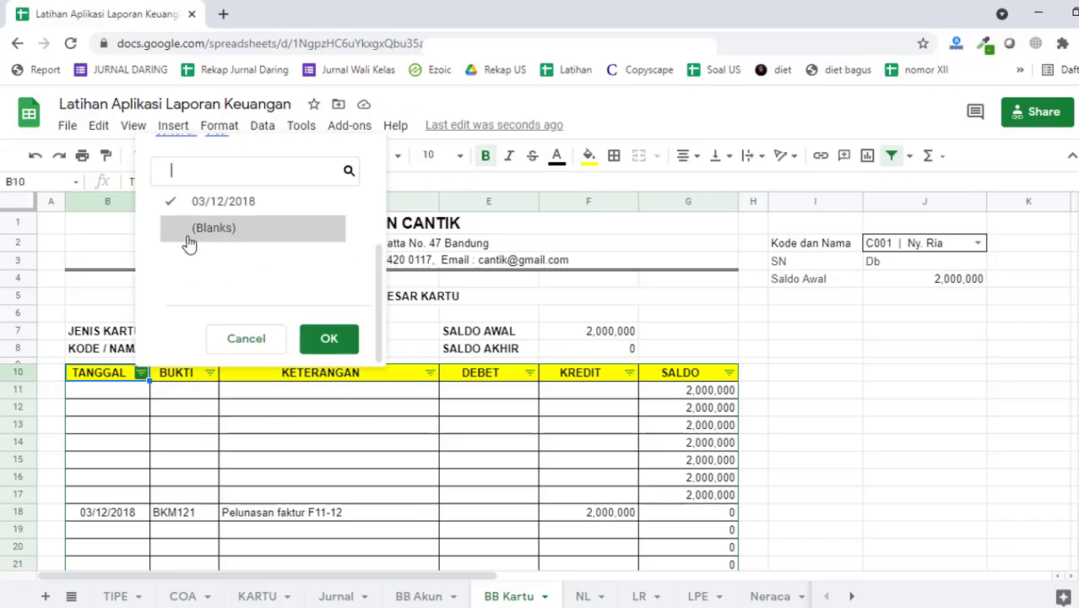
pyautogui.click(328, 341)
pyautogui.click(329, 460)
pyautogui.click(78, 394)
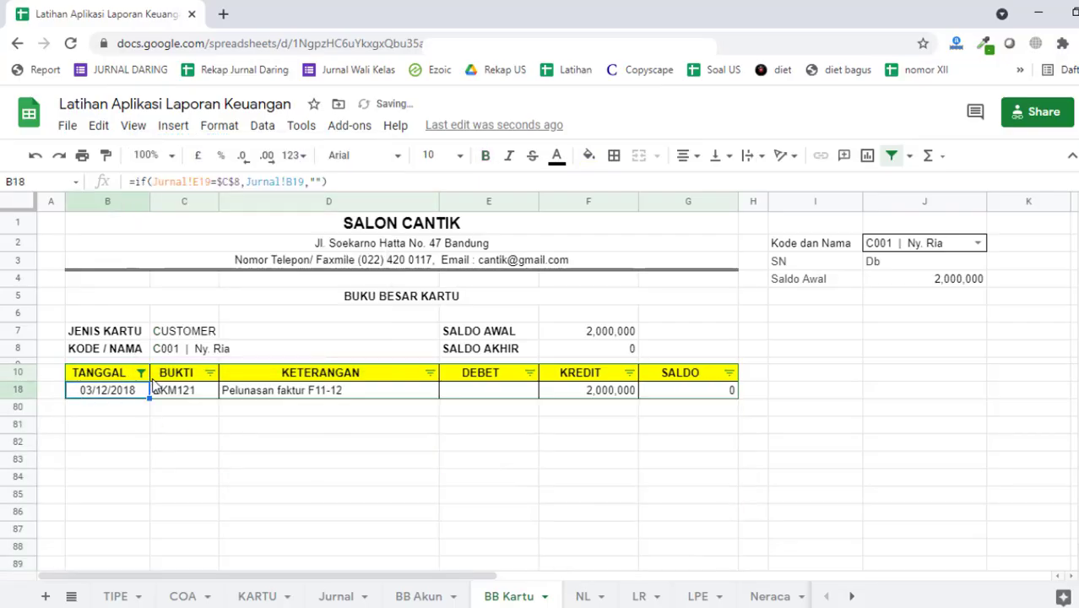
# Step: Change Kode dan Nama in J2 to the second customer and check the Saldo Akhir formula in F8
pyautogui.click(979, 244)
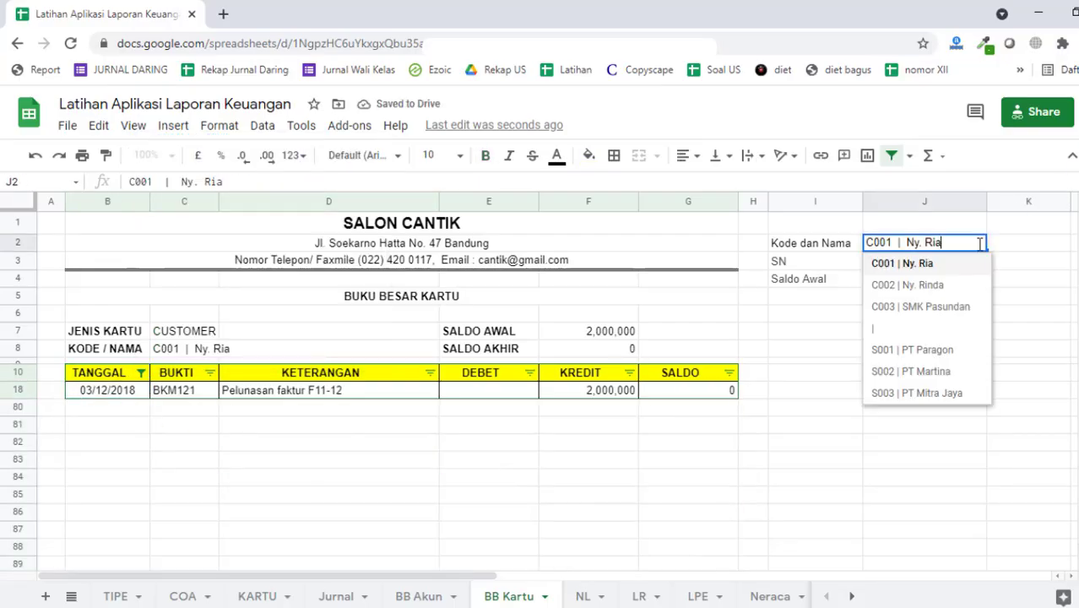
pyautogui.click(976, 292)
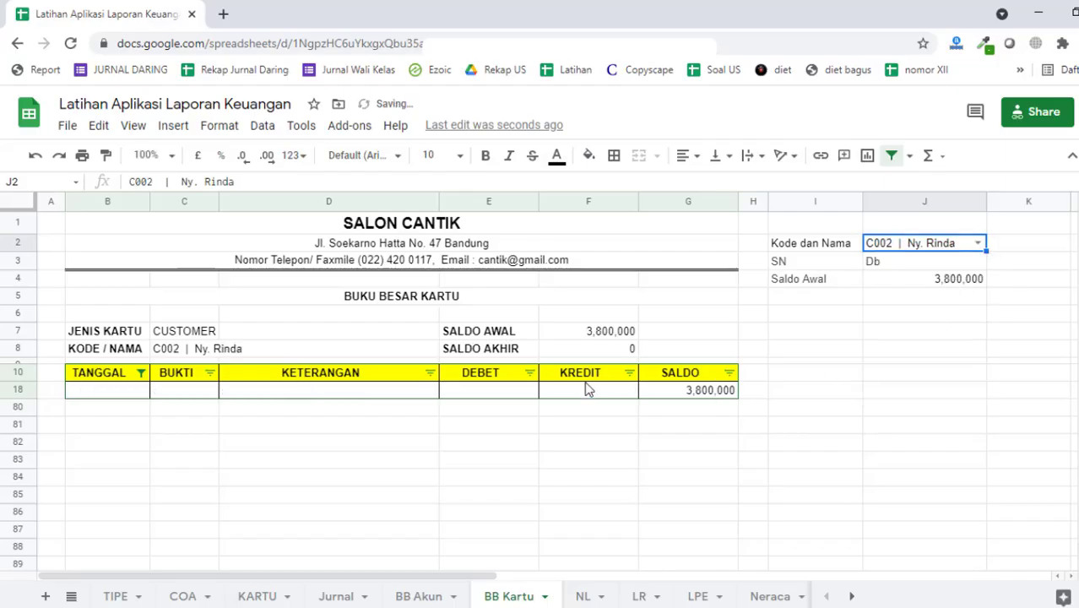
pyautogui.click(142, 374)
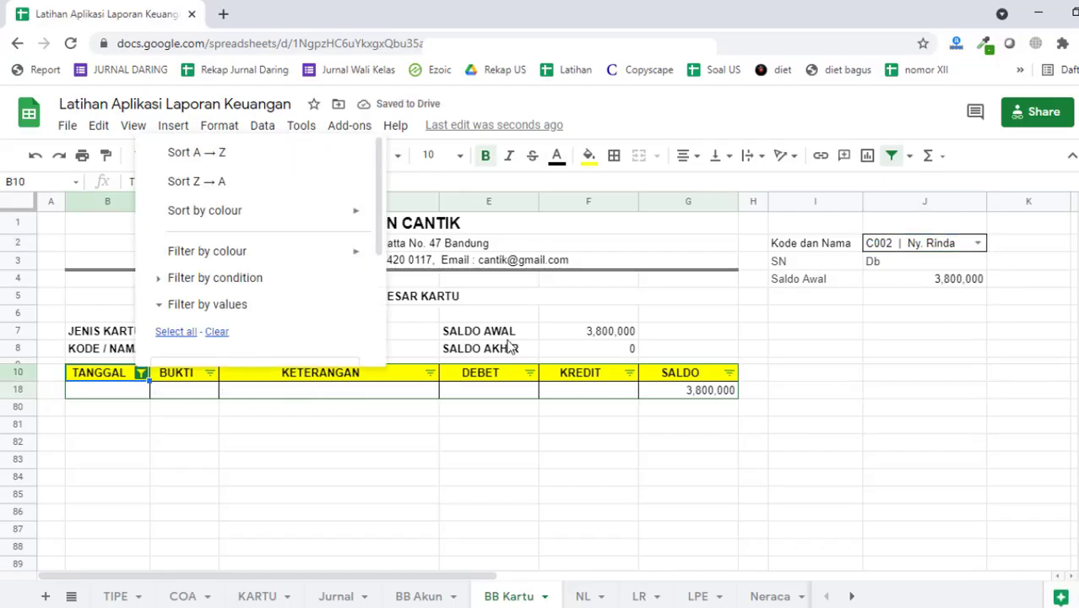
pyautogui.click(592, 331)
pyautogui.click(611, 351)
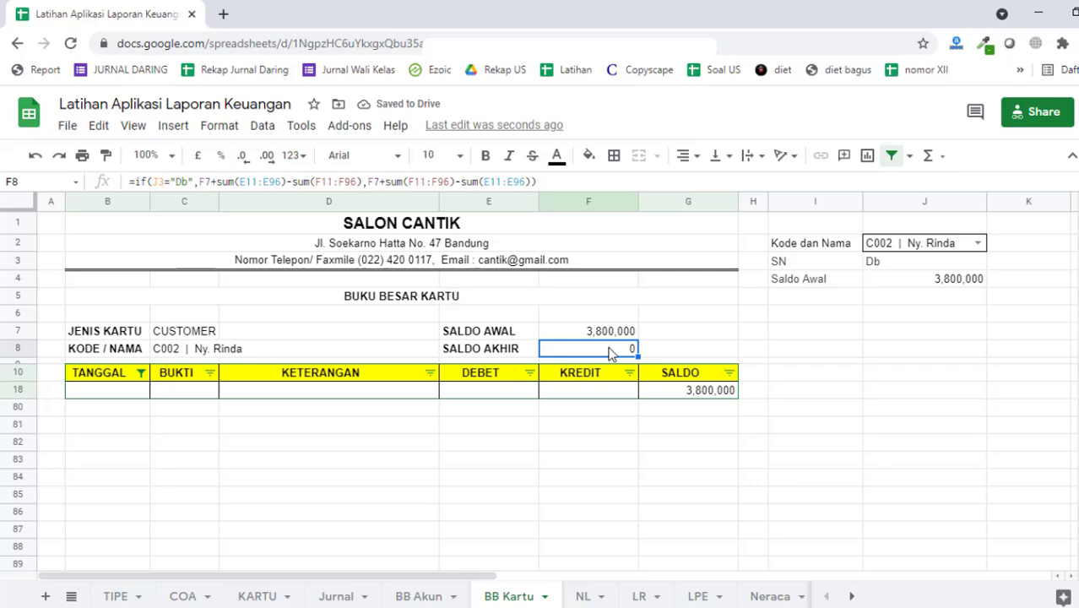
# Step: Include blanks again in the TANGGAL filter to bring back all rows of the card ledger
pyautogui.click(141, 373)
pyautogui.click(237, 304)
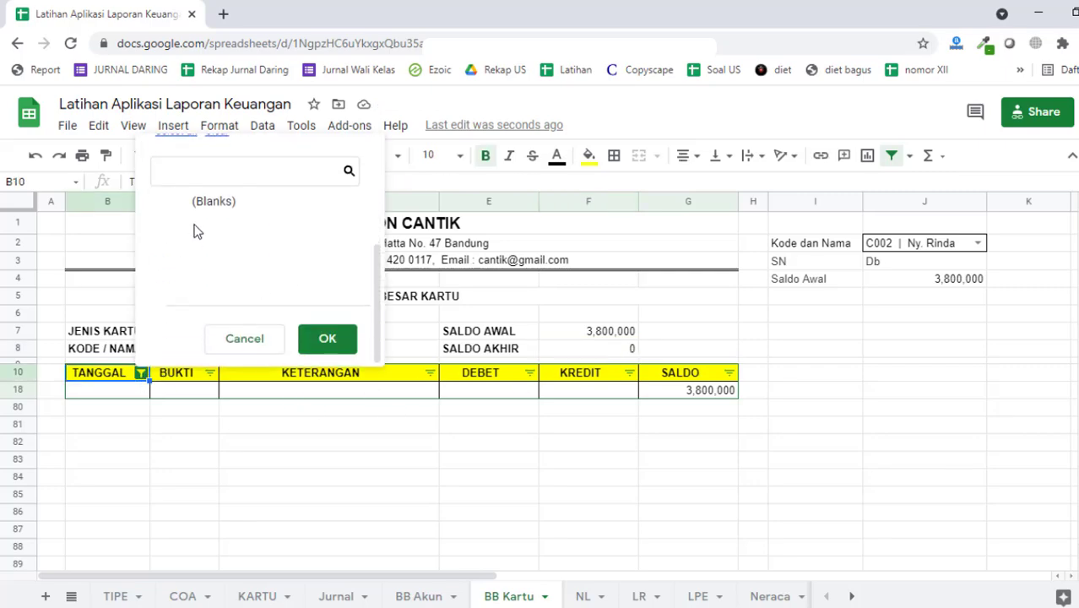
pyautogui.click(208, 204)
pyautogui.click(328, 338)
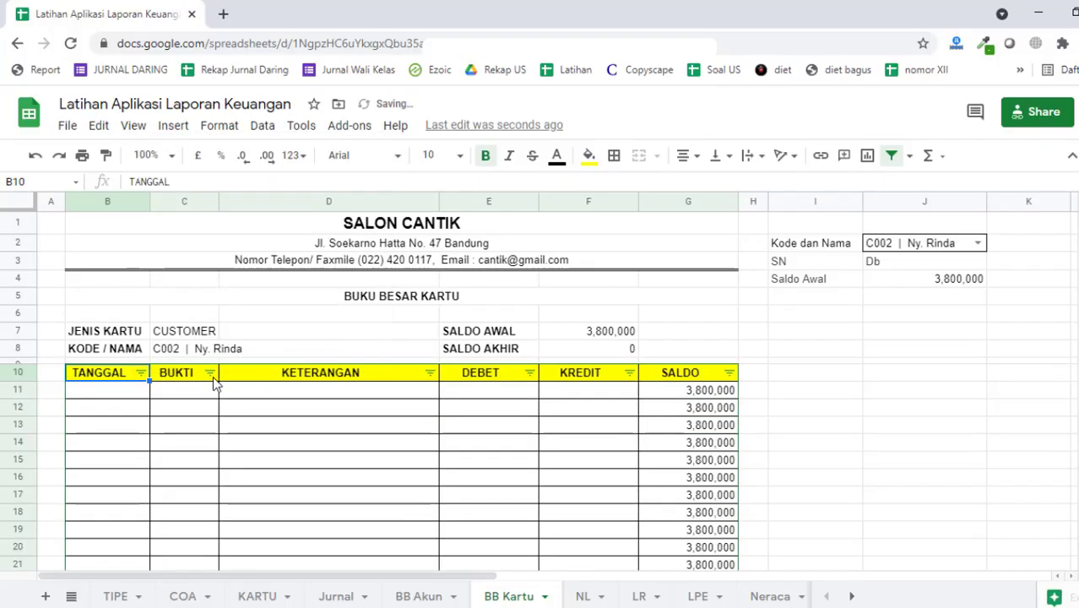
# Step: Exclude blanks from the TANGGAL filter again to list only the second customer's dated transactions
pyautogui.click(141, 373)
pyautogui.click(220, 304)
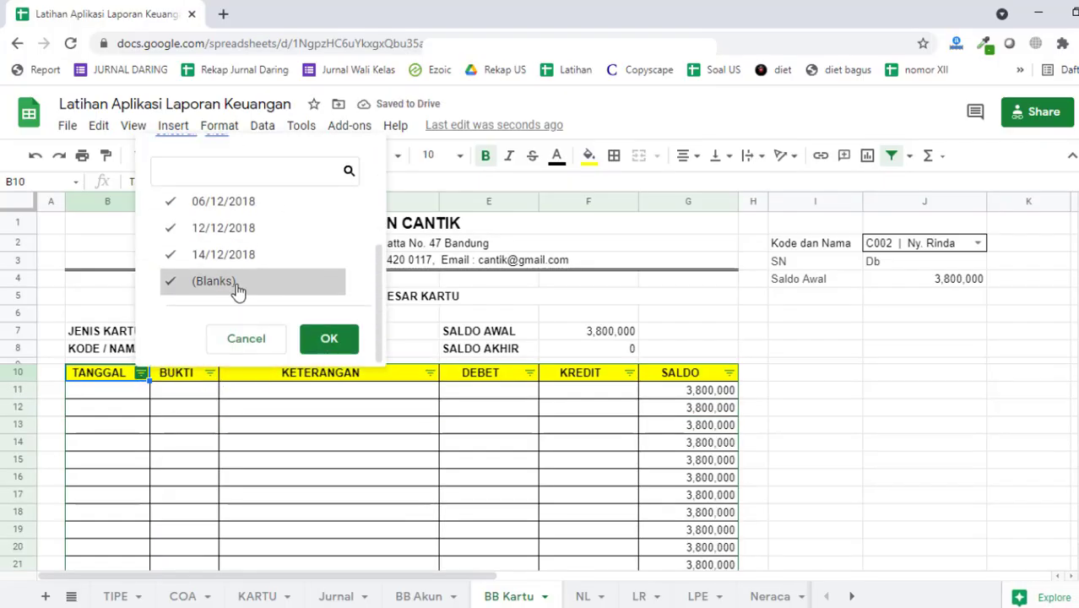
pyautogui.click(329, 338)
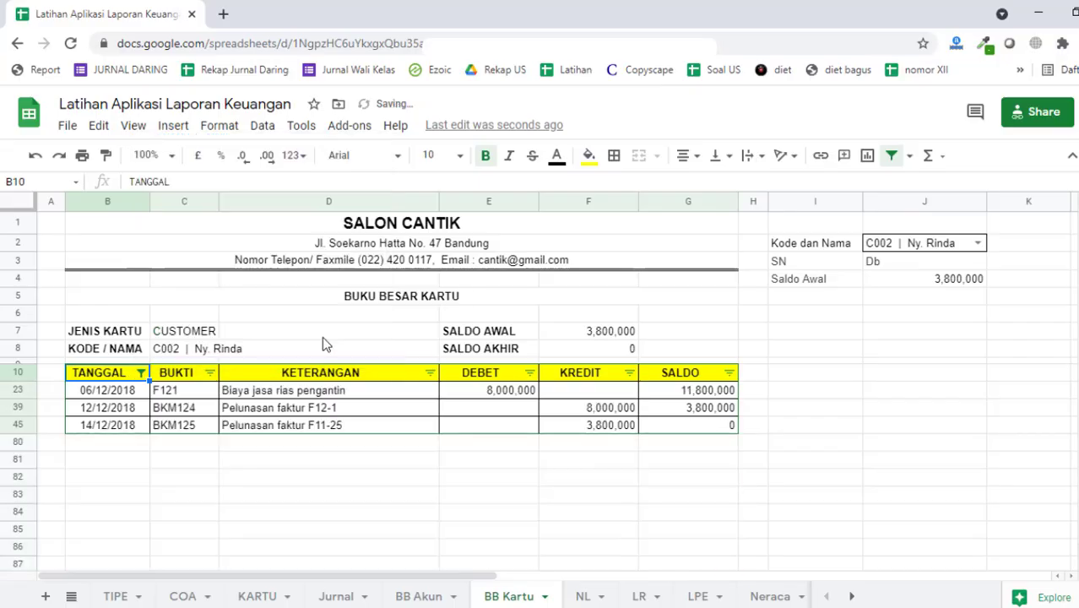
# Step: Examine the second customer's opening balance, last credit entry in F45 and running balance formula in G45
pyautogui.click(524, 459)
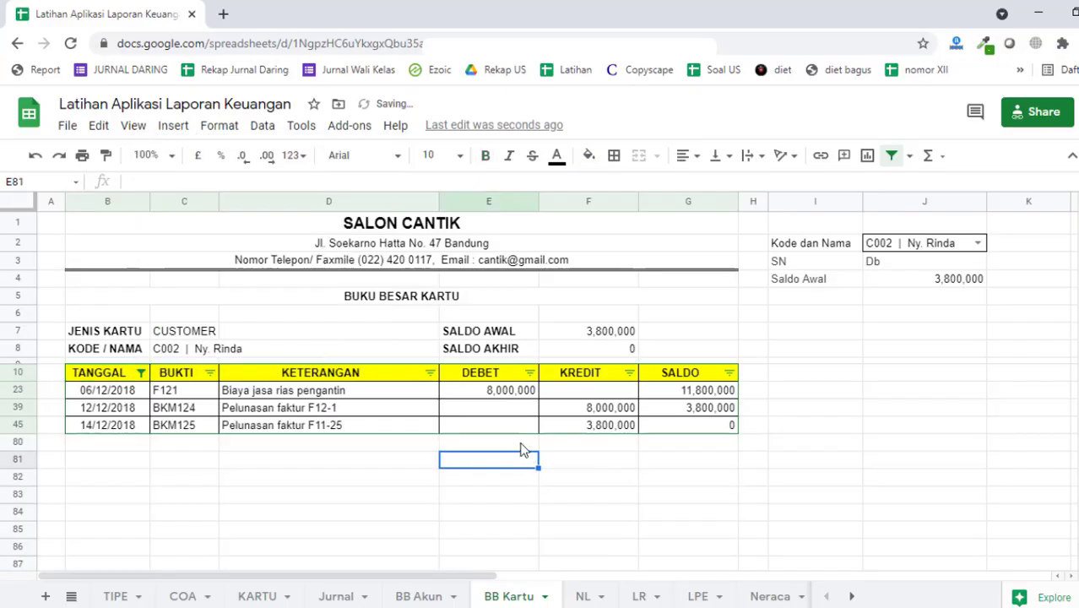
pyautogui.click(614, 334)
pyautogui.click(617, 443)
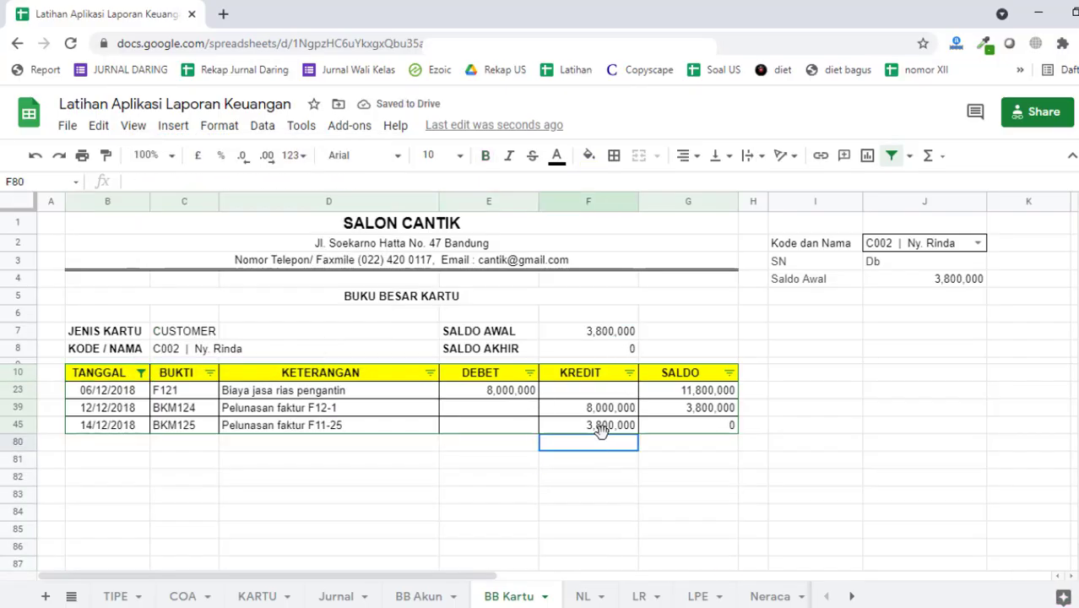
pyautogui.click(600, 425)
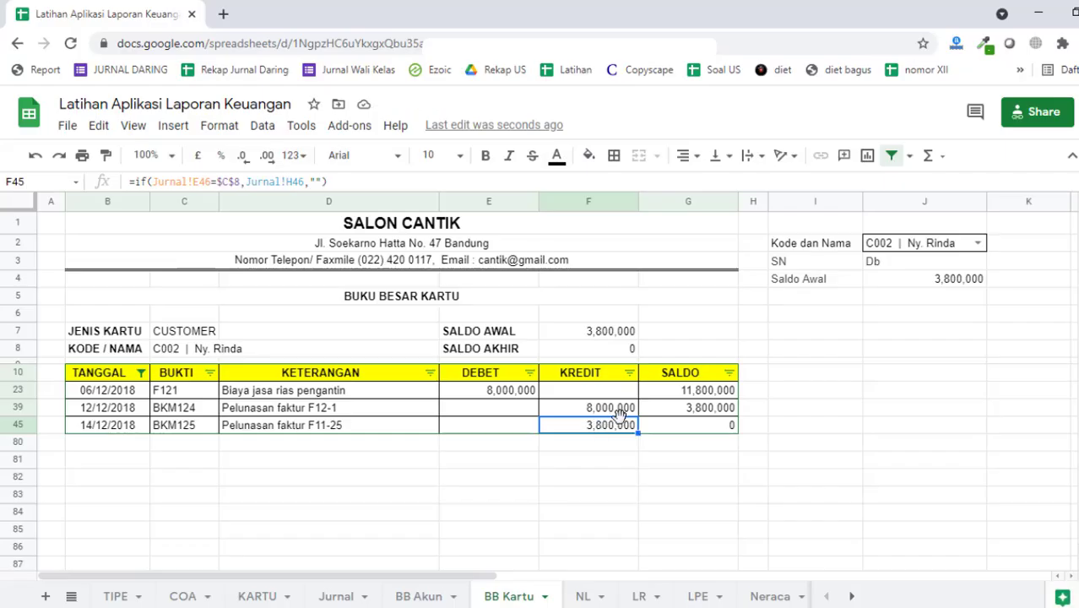
pyautogui.click(701, 427)
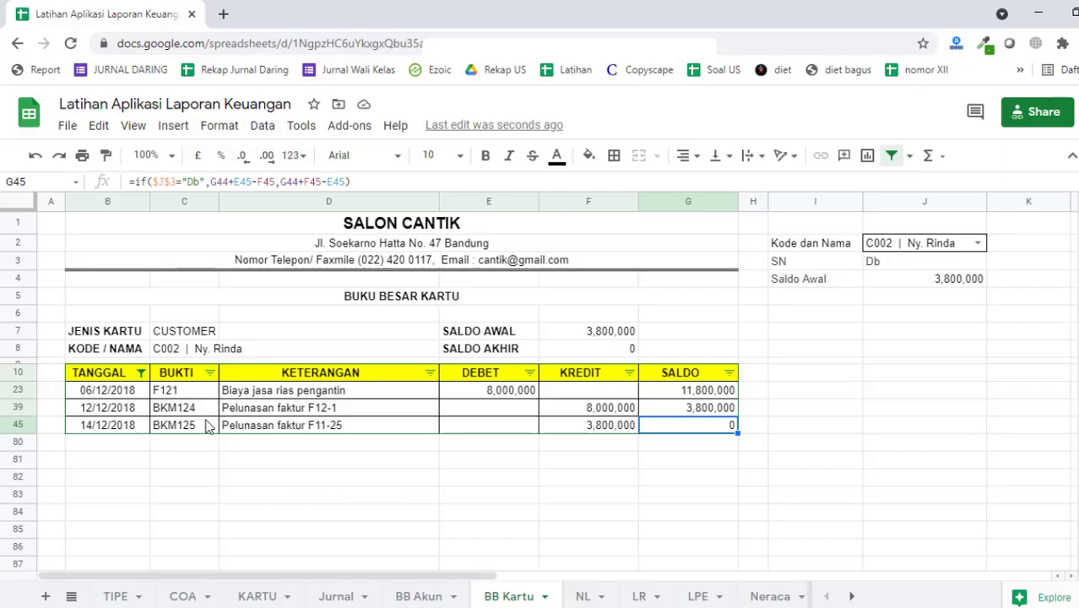
# Step: Review the second customer's filtered transactions in the card ledger, from the F121 row to the running balance
pyautogui.moveTo(112, 392); pyautogui.dragTo(196, 392)
pyautogui.moveTo(300, 395); pyautogui.dragTo(655, 407)
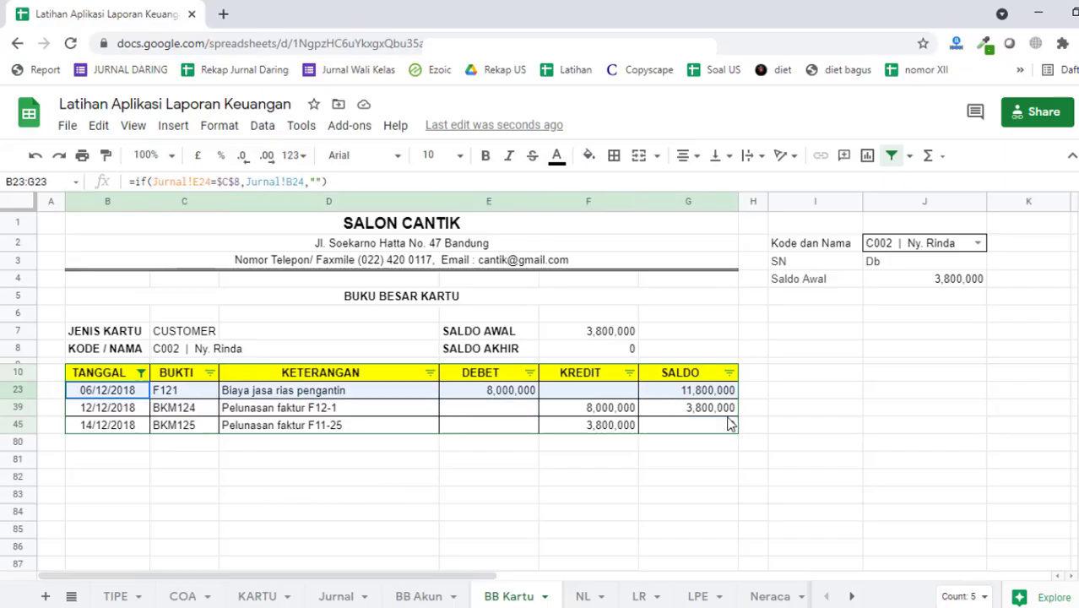
pyautogui.click(919, 445)
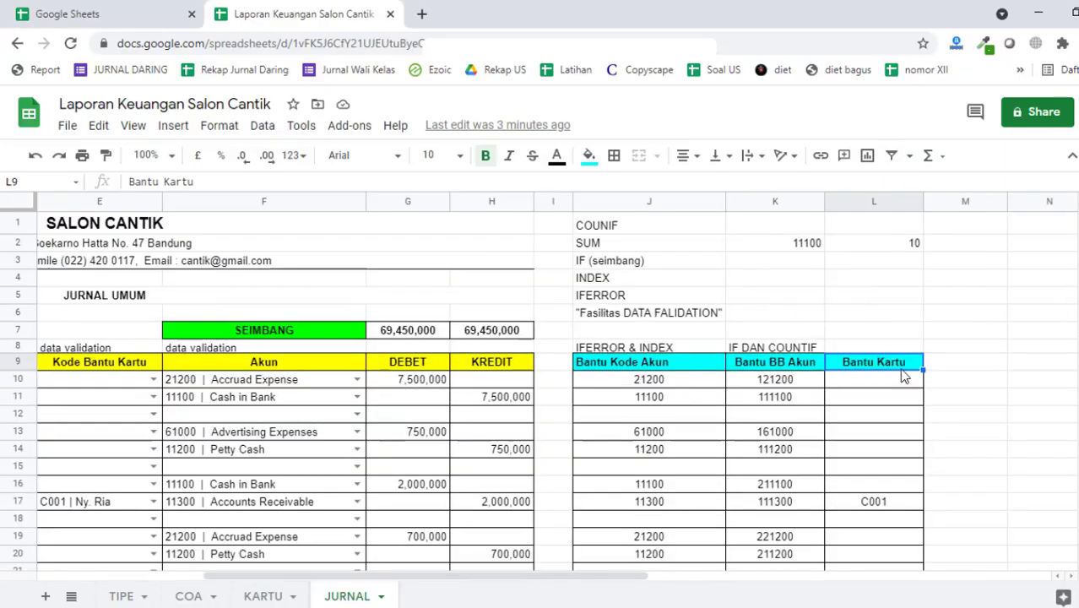
# Step: In Laporan Keuangan Salon Cantik's JURNAL sheet, copy "IFERROR(INDEX" from the L12 formula into L8 above the Bantu Kartu header
pyautogui.click(895, 382)
pyautogui.click(877, 414)
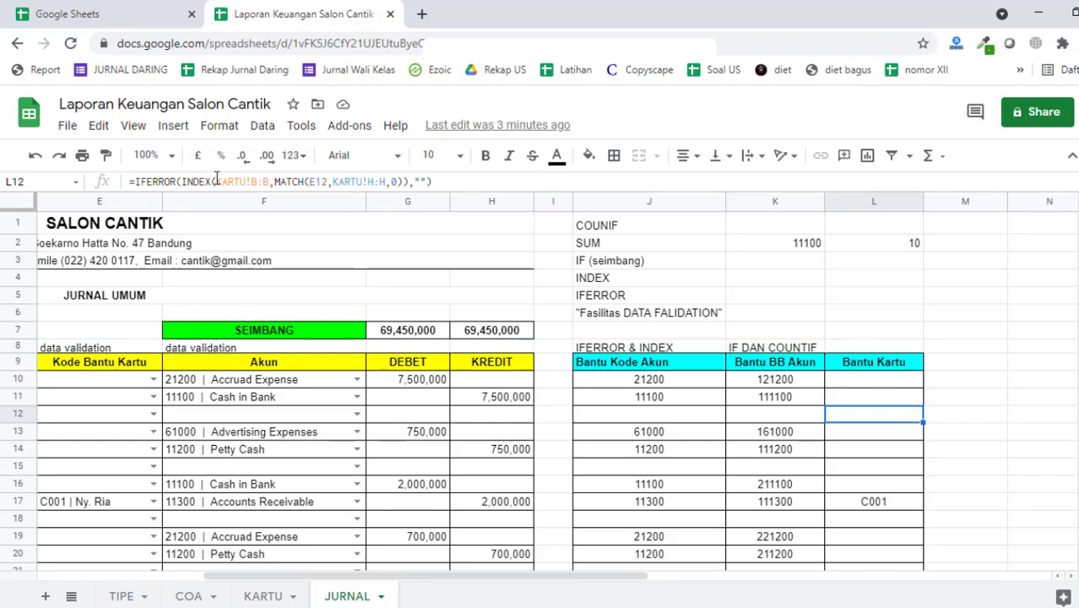
pyautogui.moveTo(216, 181); pyautogui.dragTo(136, 181)
pyautogui.hotkey('ctrl', 'c')
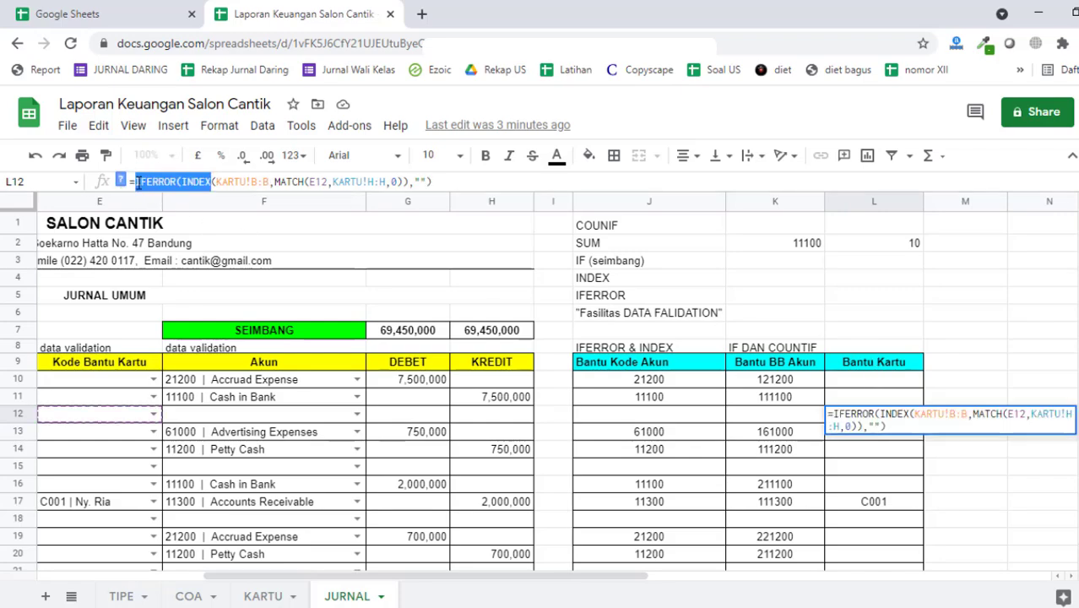
pyautogui.click(867, 335)
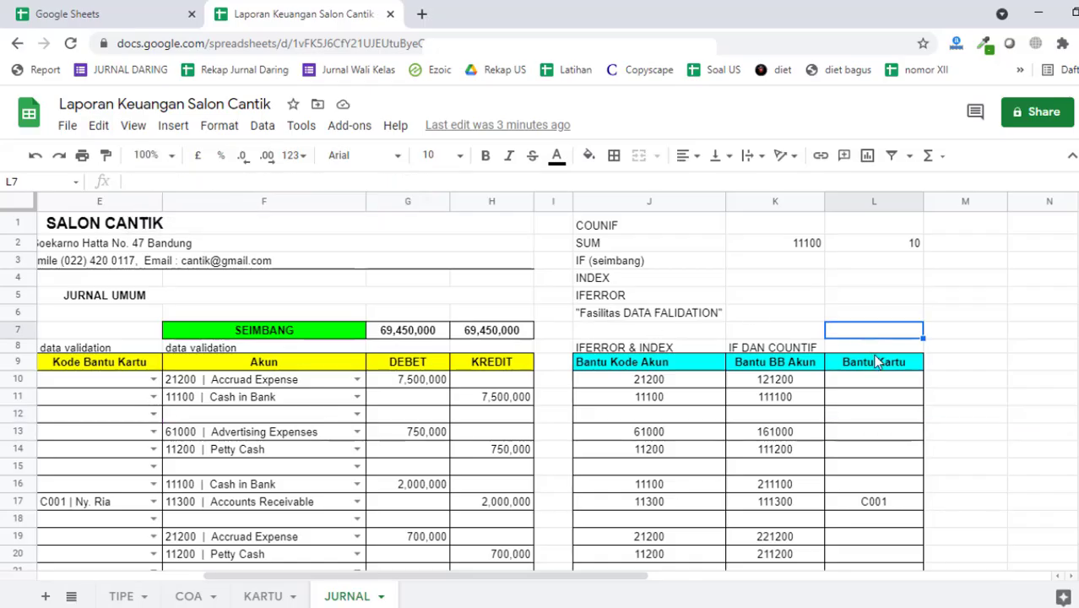
pyautogui.click(865, 341)
pyautogui.hotkey('ctrl', 'v')
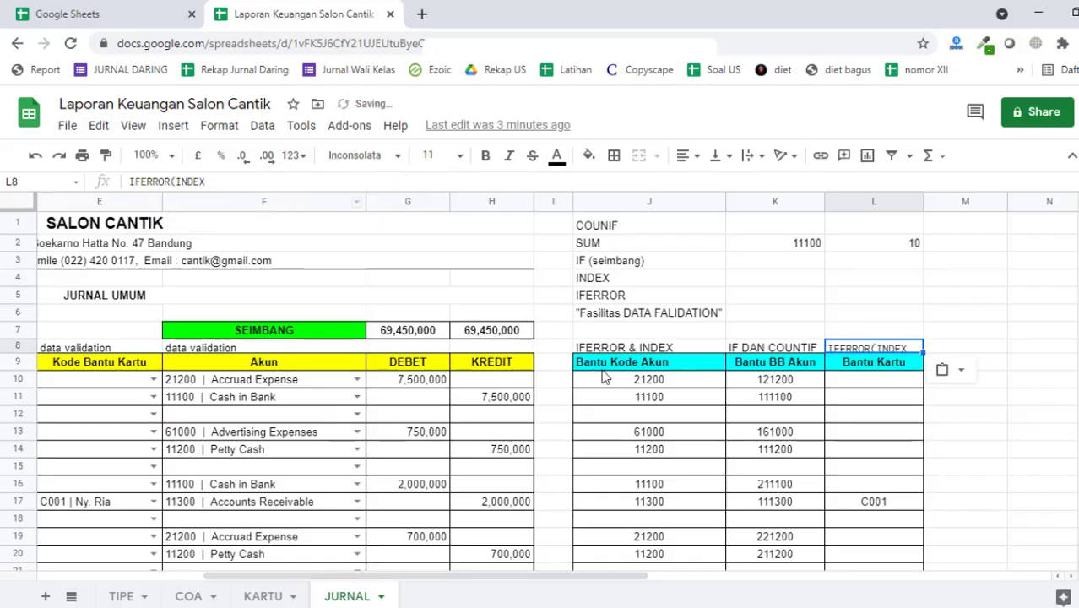
# Step: Edit the label in L8 above Bantu Kartu to read "IFERROR & INDEX"
pyautogui.doubleClick(878, 348)
pyautogui.press('BackSpace')
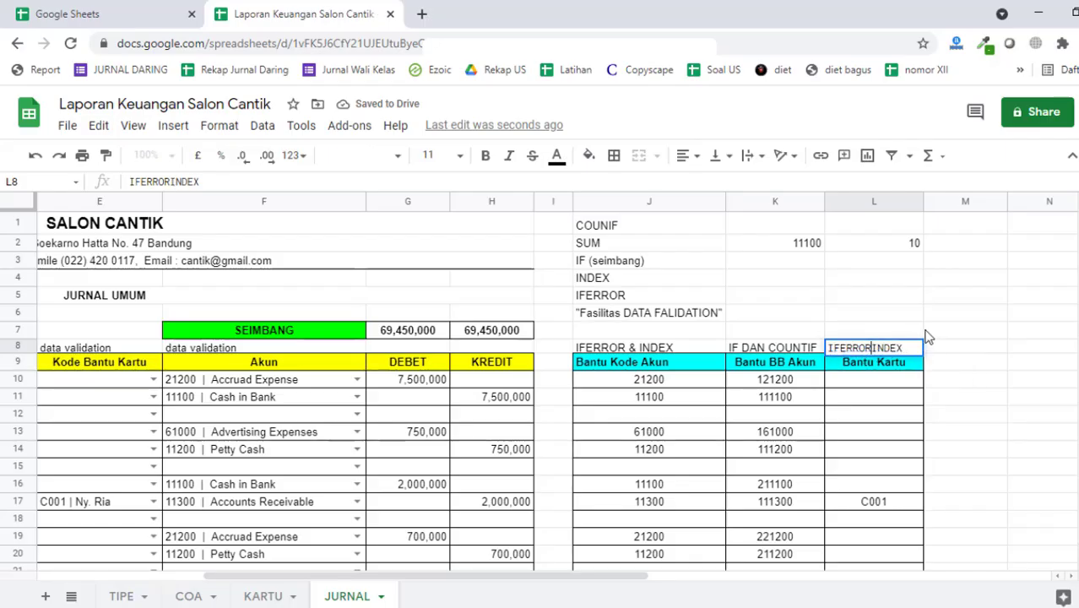
pyautogui.write('&')
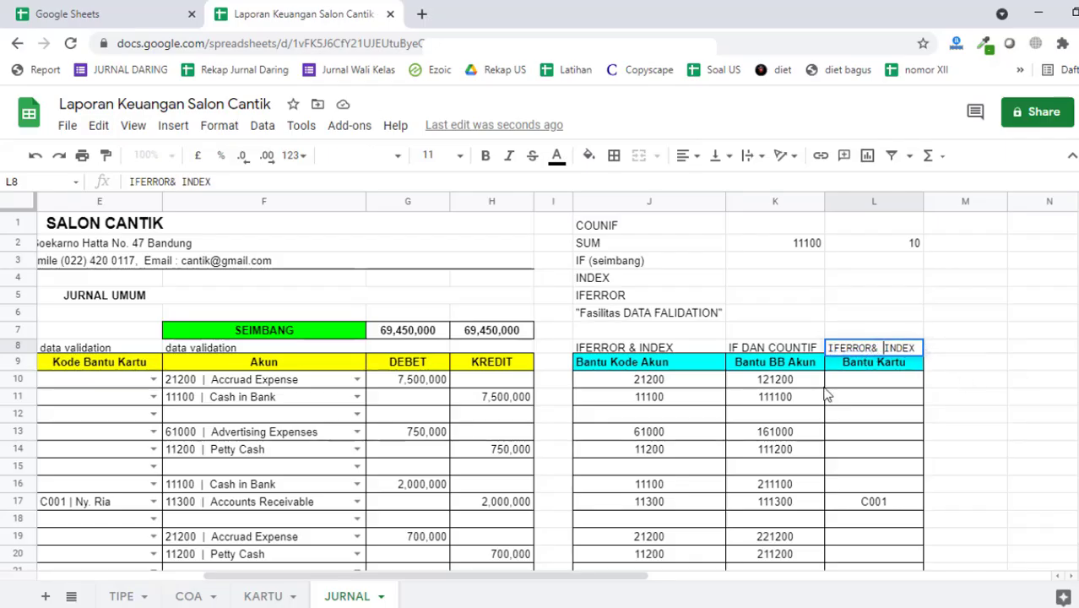
pyautogui.click(867, 347)
pyautogui.click(973, 342)
pyautogui.click(975, 429)
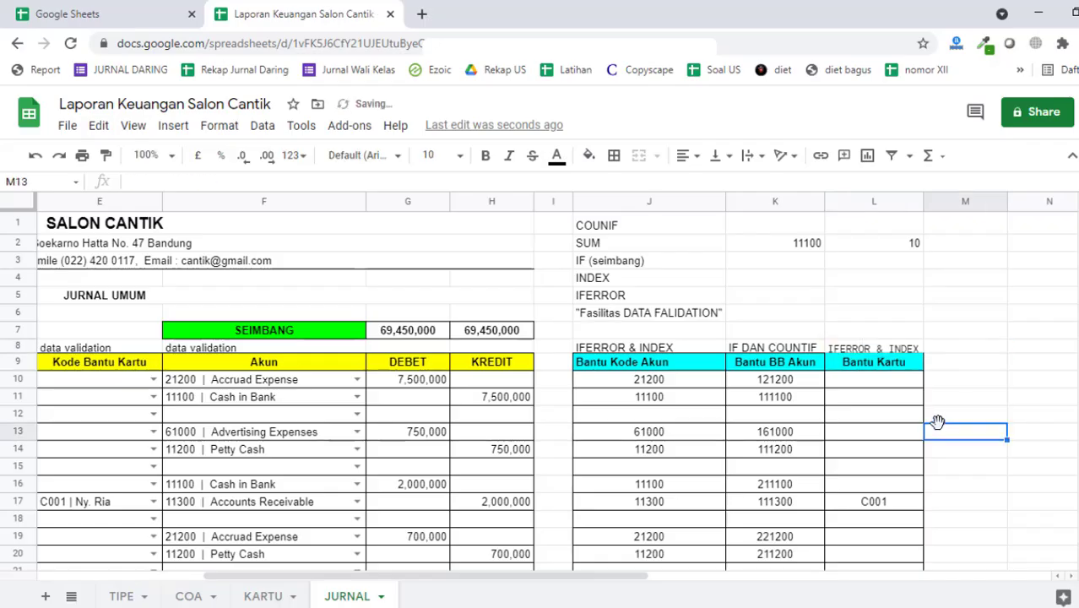
pyautogui.click(854, 368)
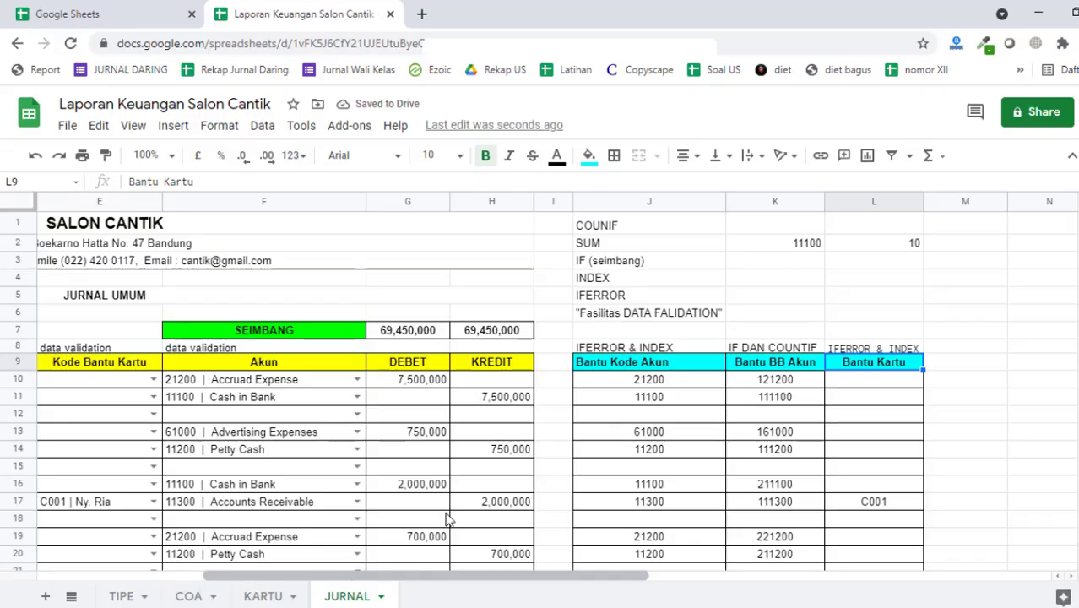
pyautogui.scroll(-5, 473, 390)
pyautogui.scroll(5, 667, 396)
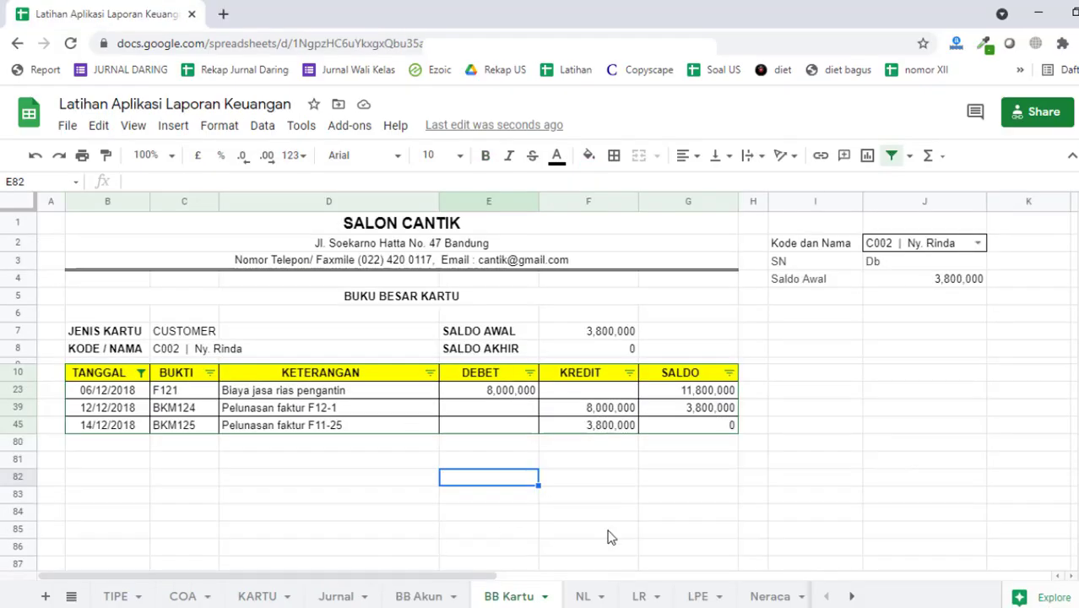
# Step: In Latihan Aplikasi Laporan Keuangan, look over the BB Akun and BB Kartu ledgers and view the NERACA LAJUR on the NL sheet
pyautogui.click(680, 496)
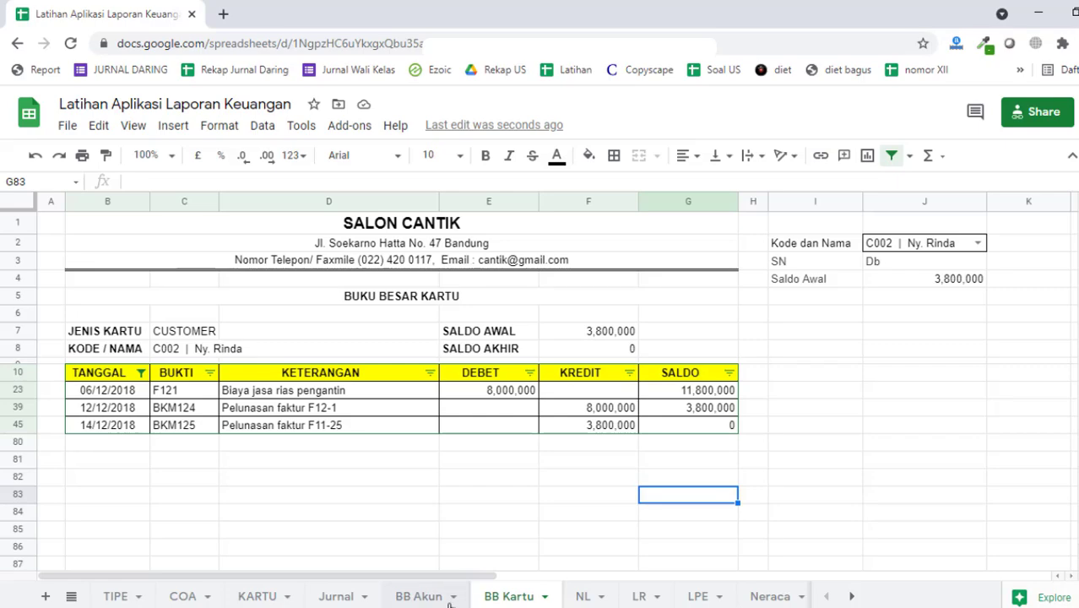
pyautogui.click(419, 596)
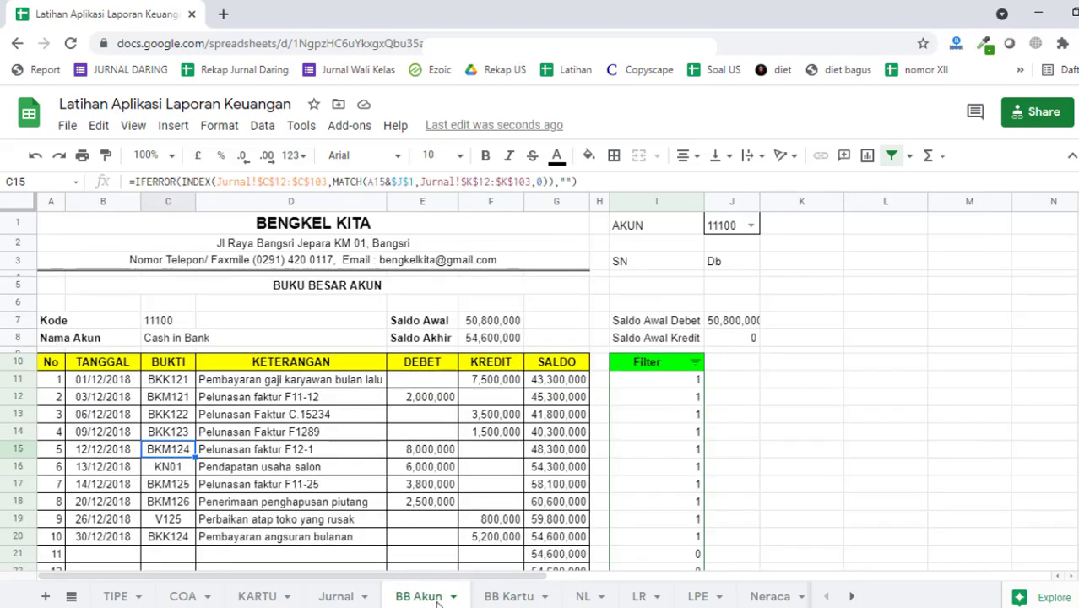
pyautogui.click(510, 597)
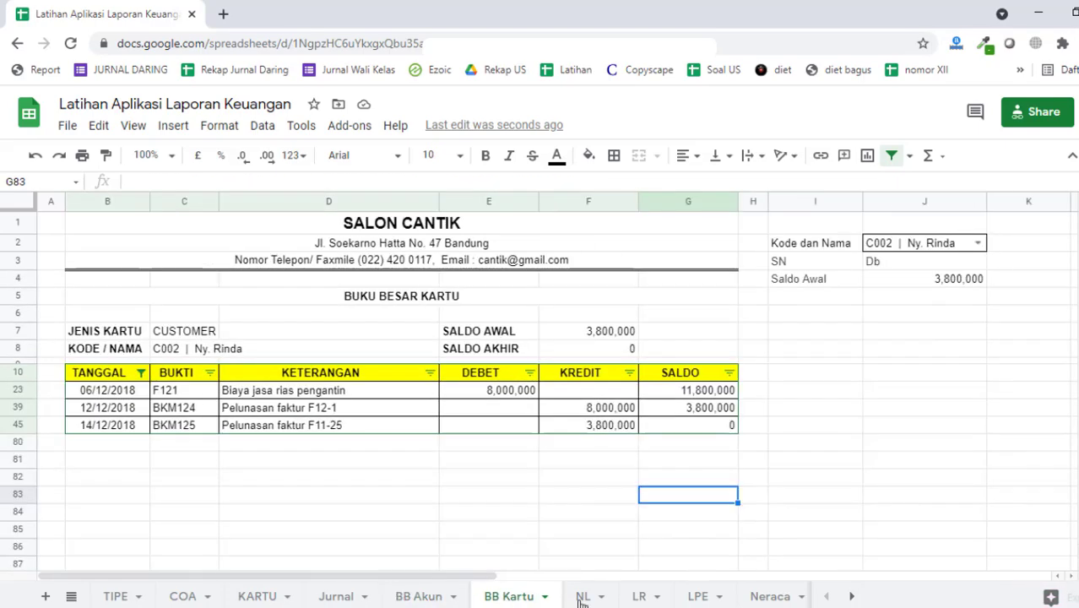
pyautogui.click(585, 596)
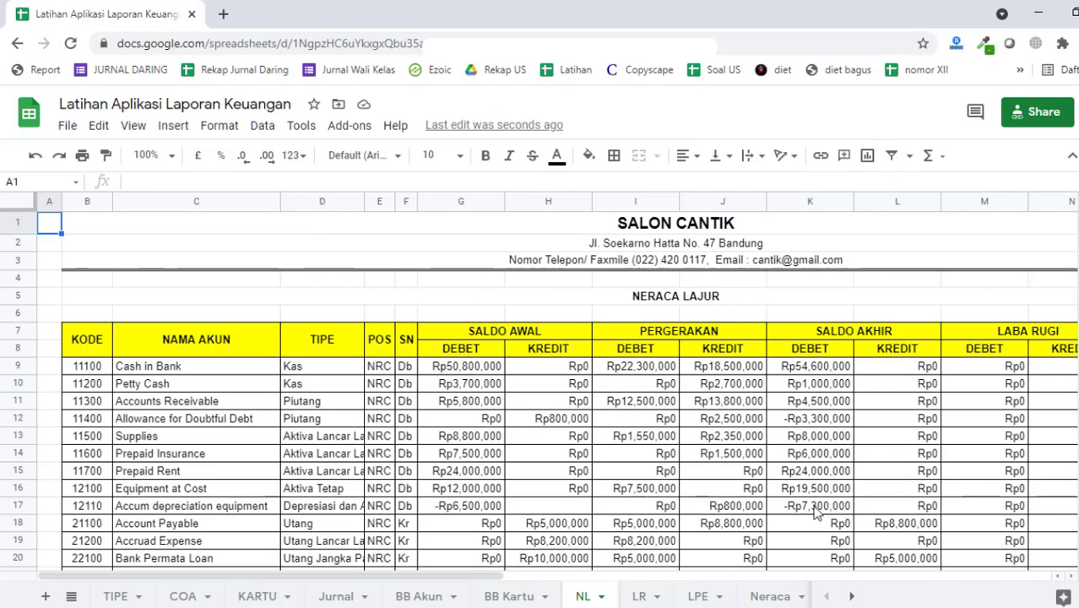
pyautogui.click(813, 298)
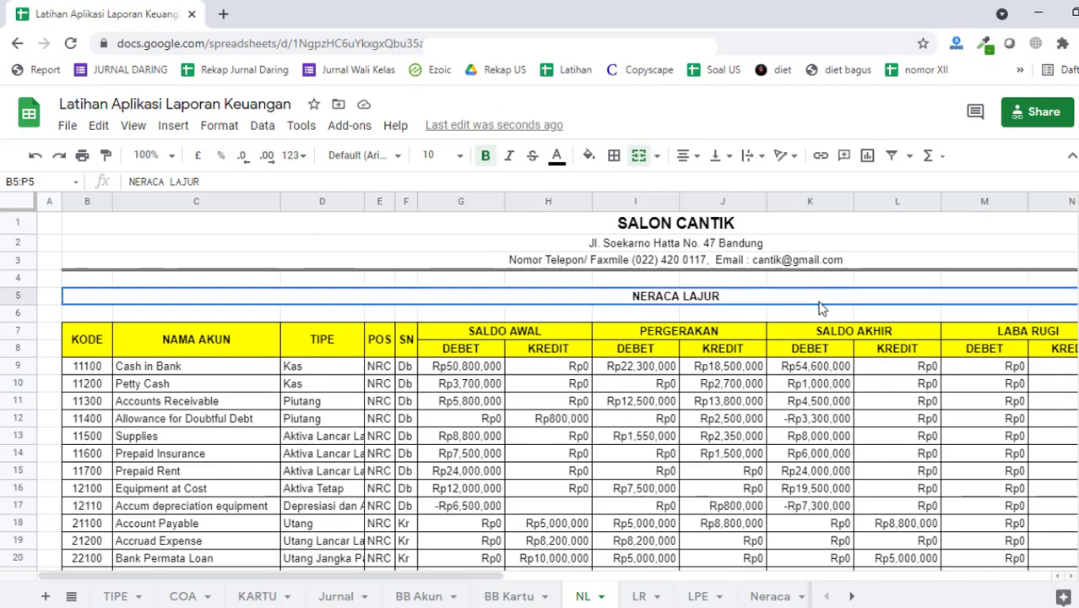